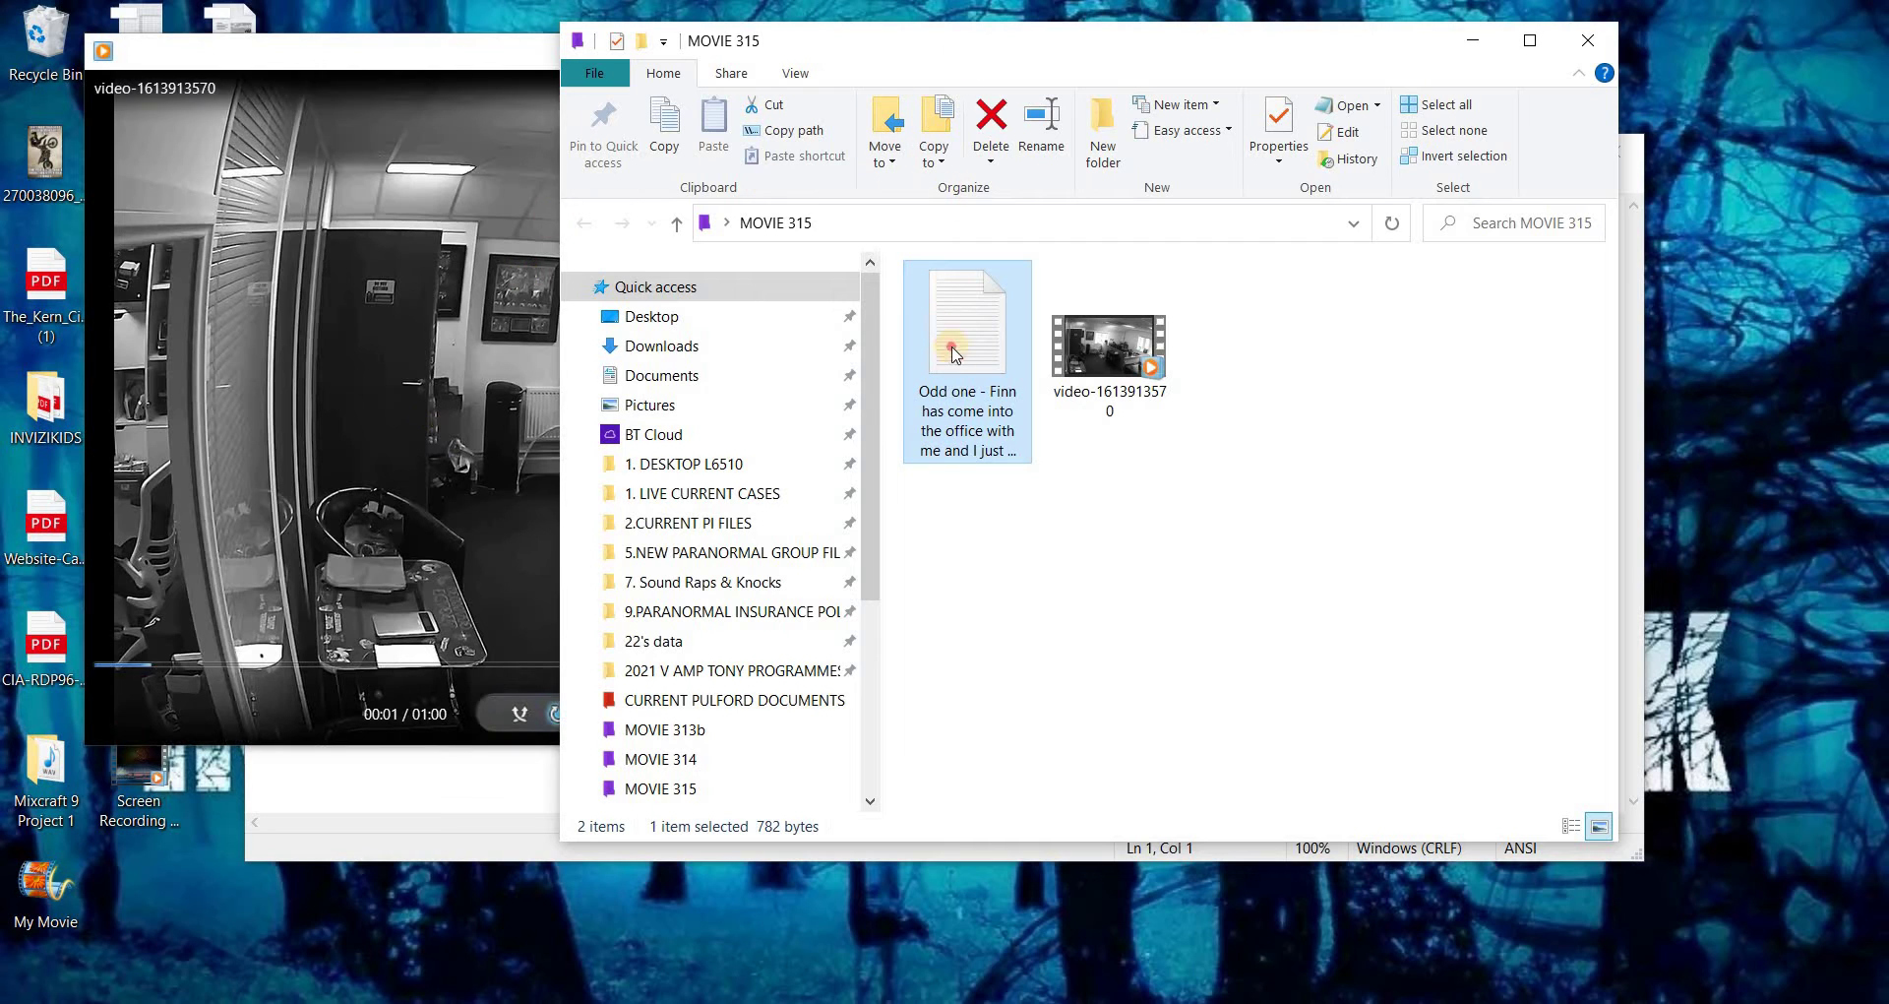
- Move the MOVIE 315 folder window aside and close it to uncover the office camera video
drag(969, 44, 1089, 286)
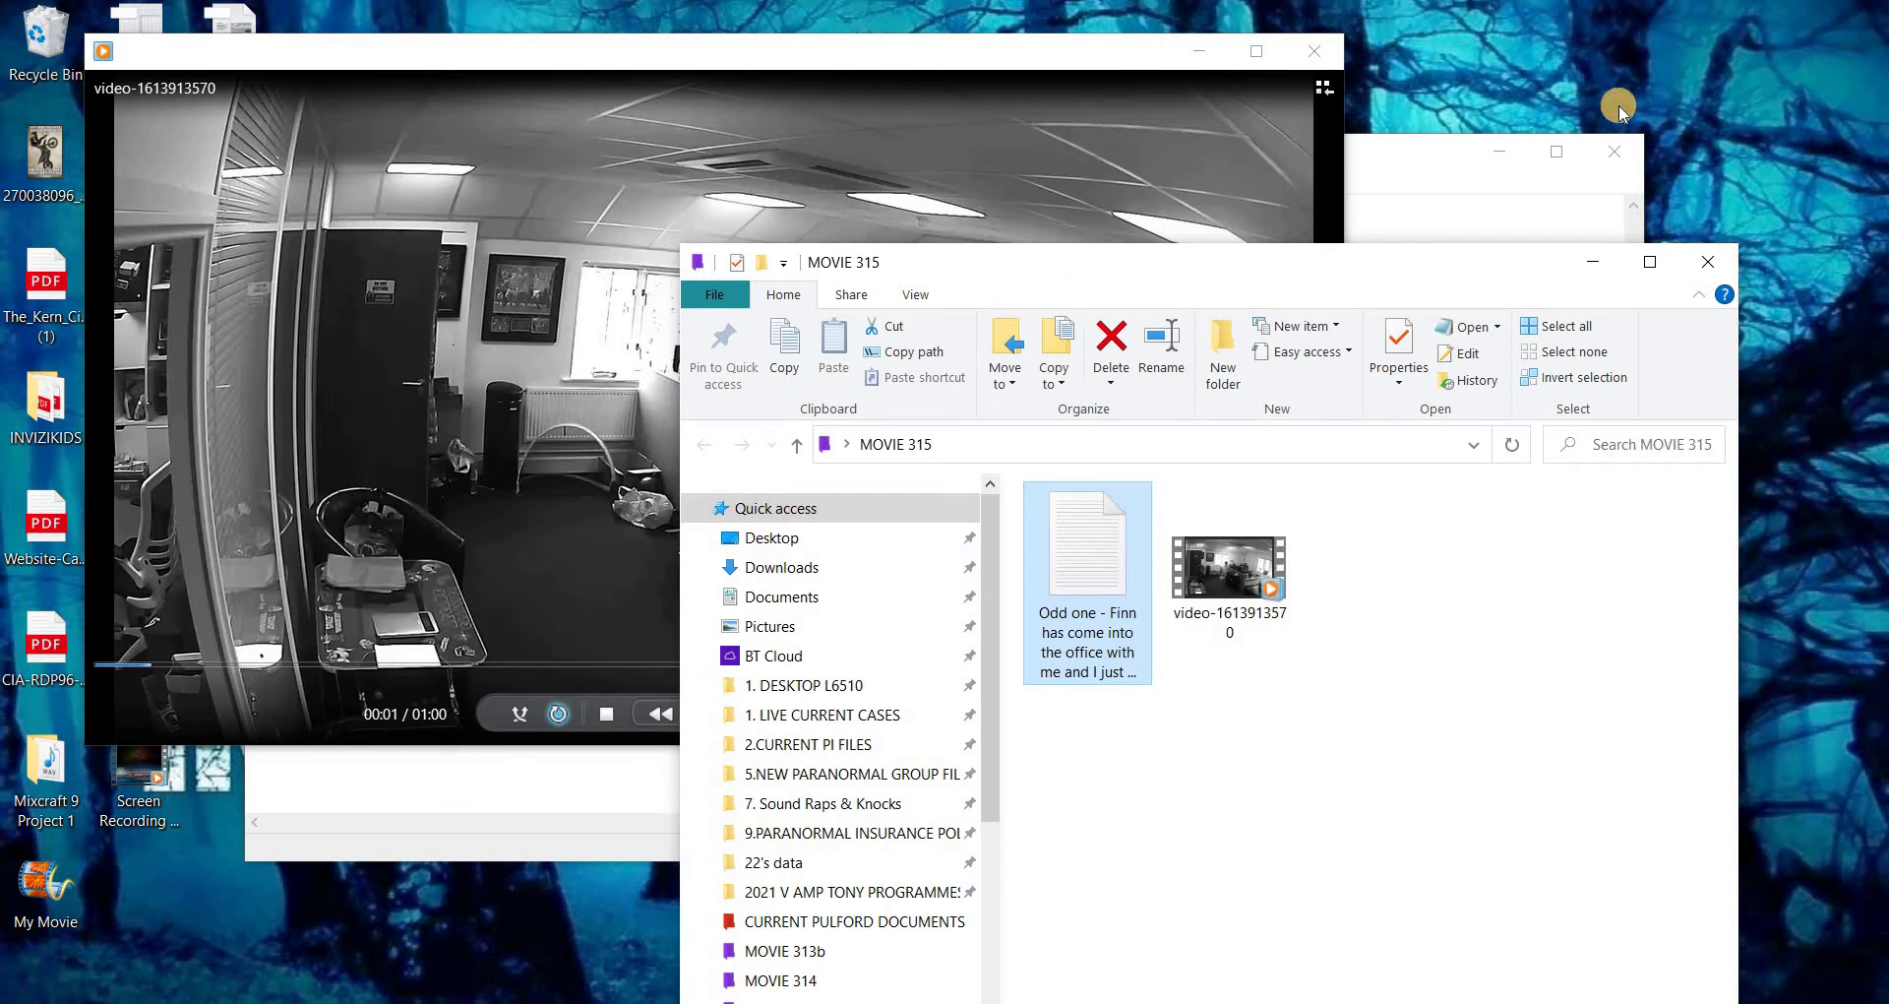
click(1717, 263)
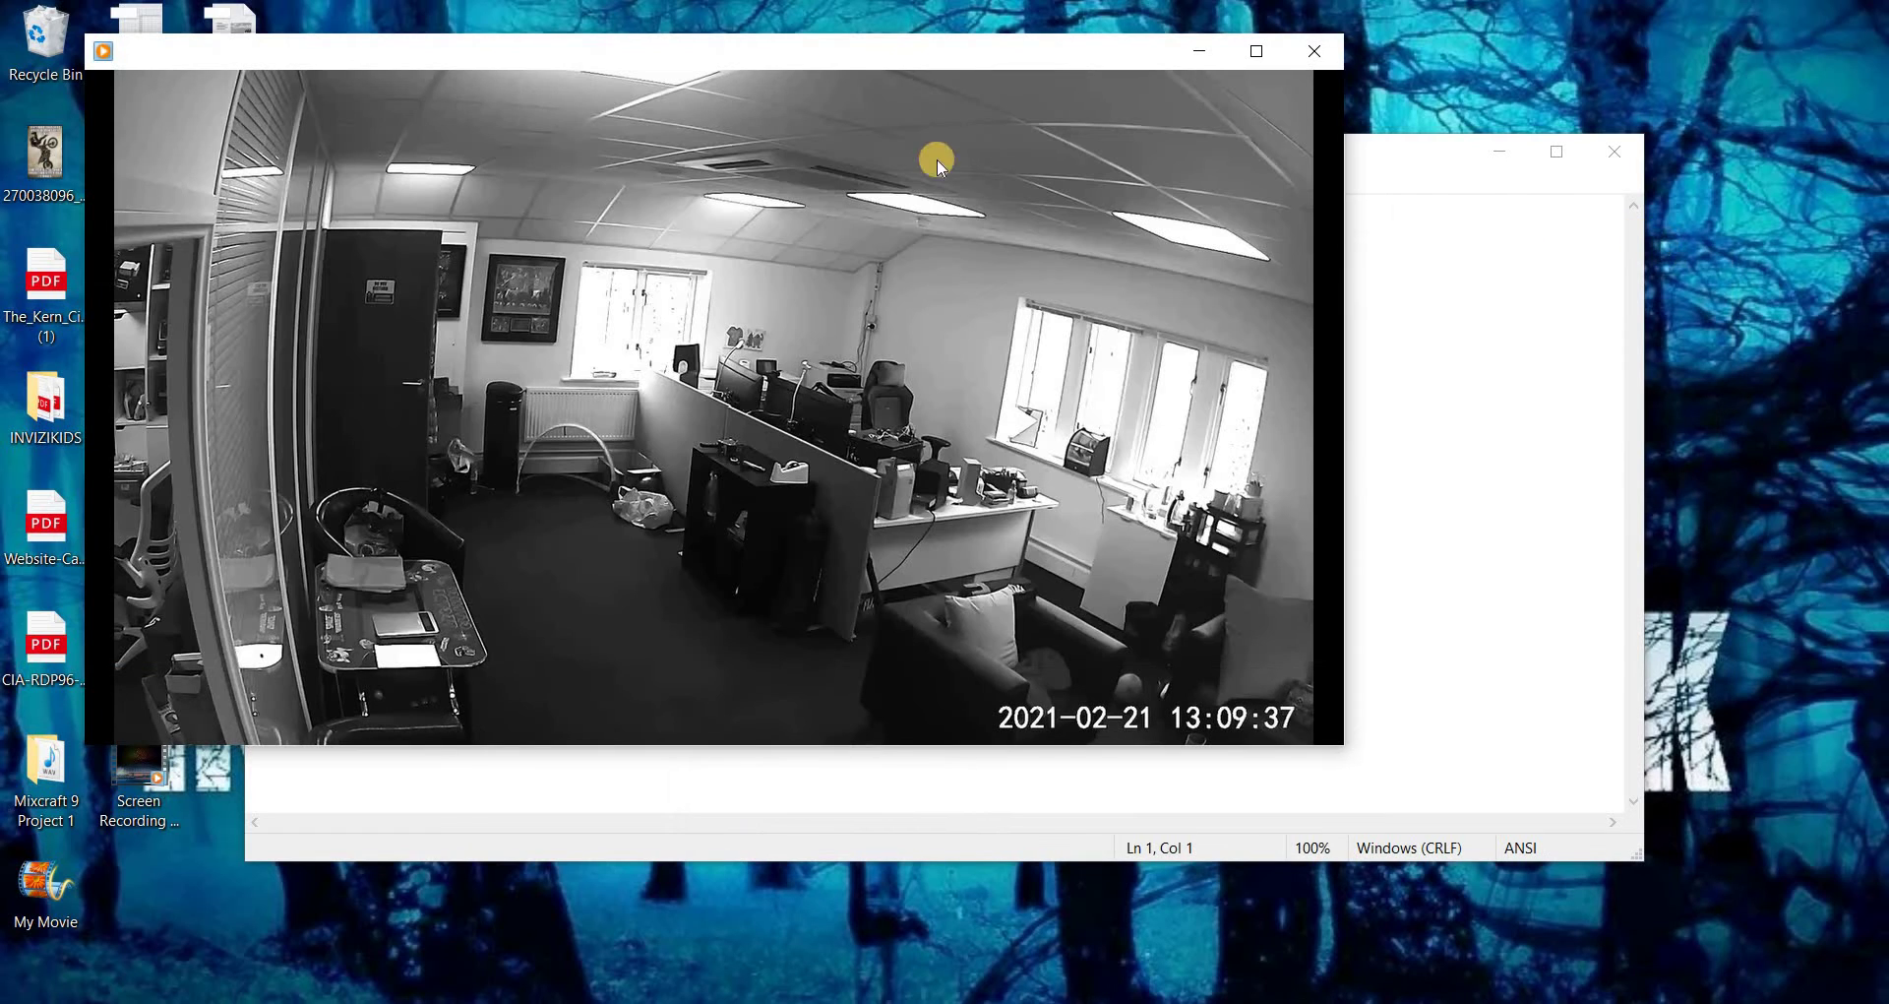
mouse_move(807, 154)
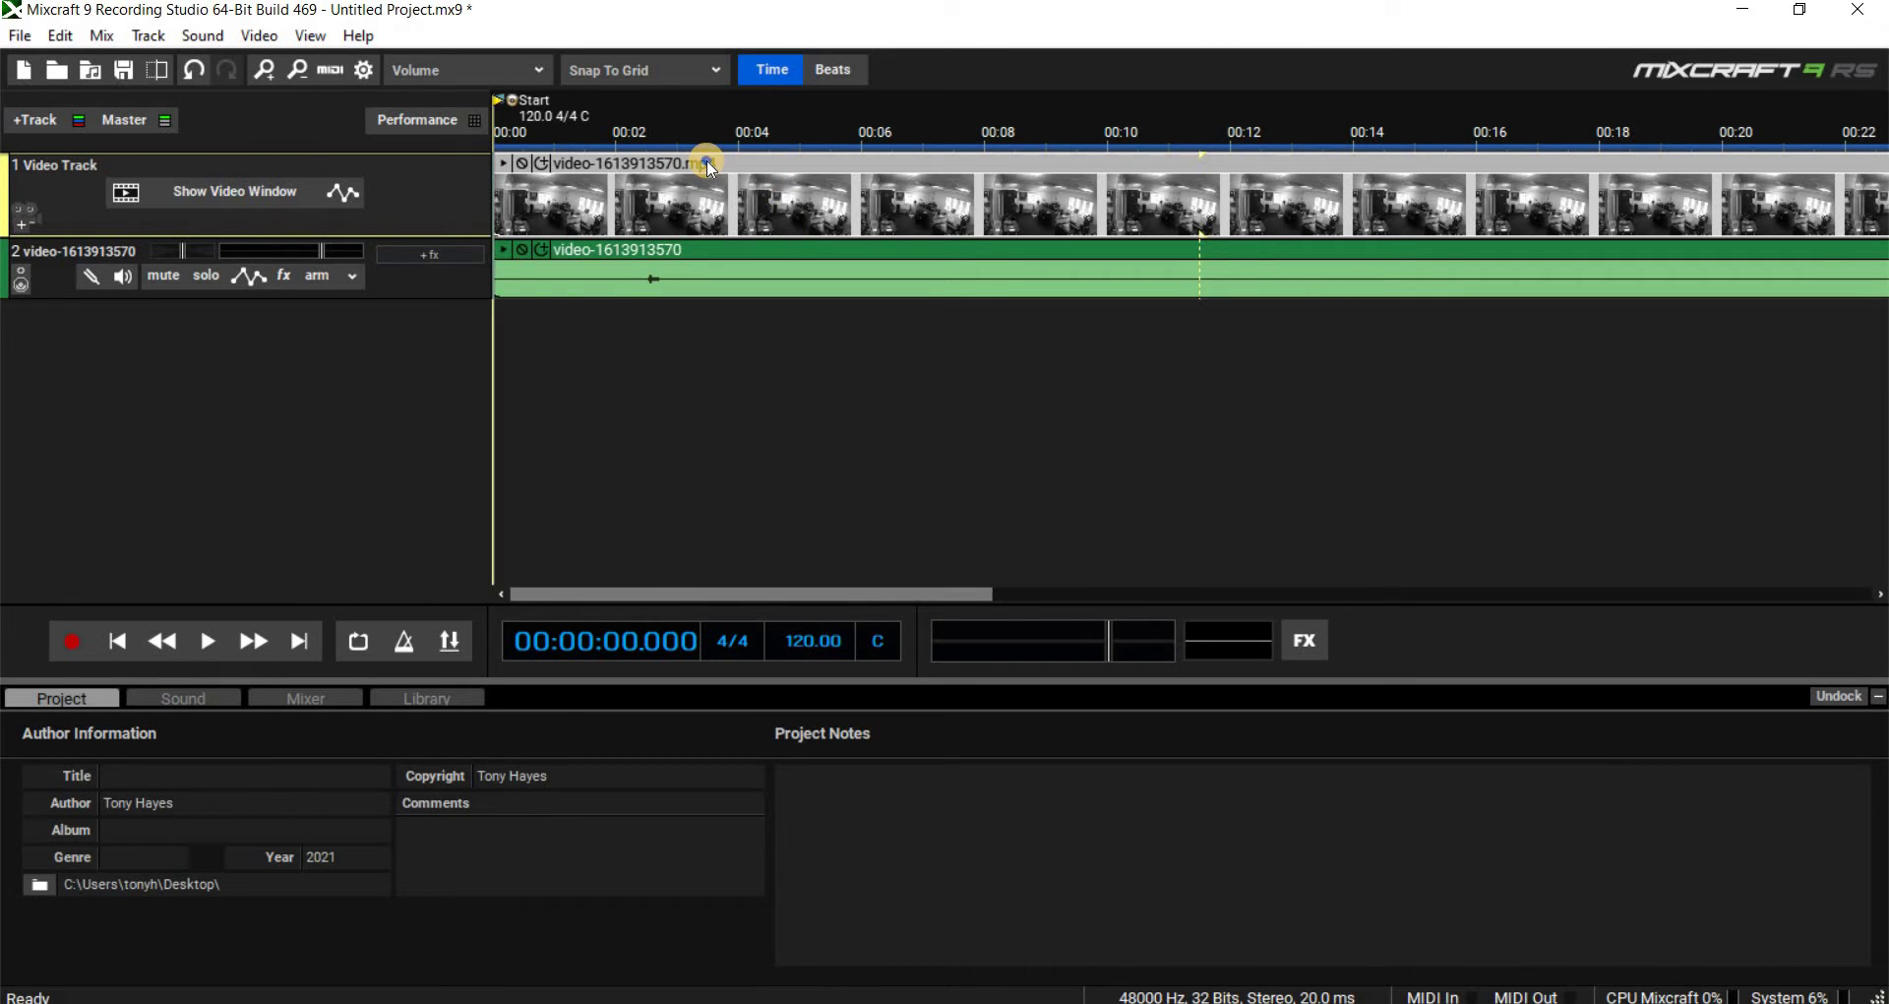
- Delete the video clip and its video track, keeping the audio track, and enlarge the audio track's height
right_click(726, 193)
key(Return)
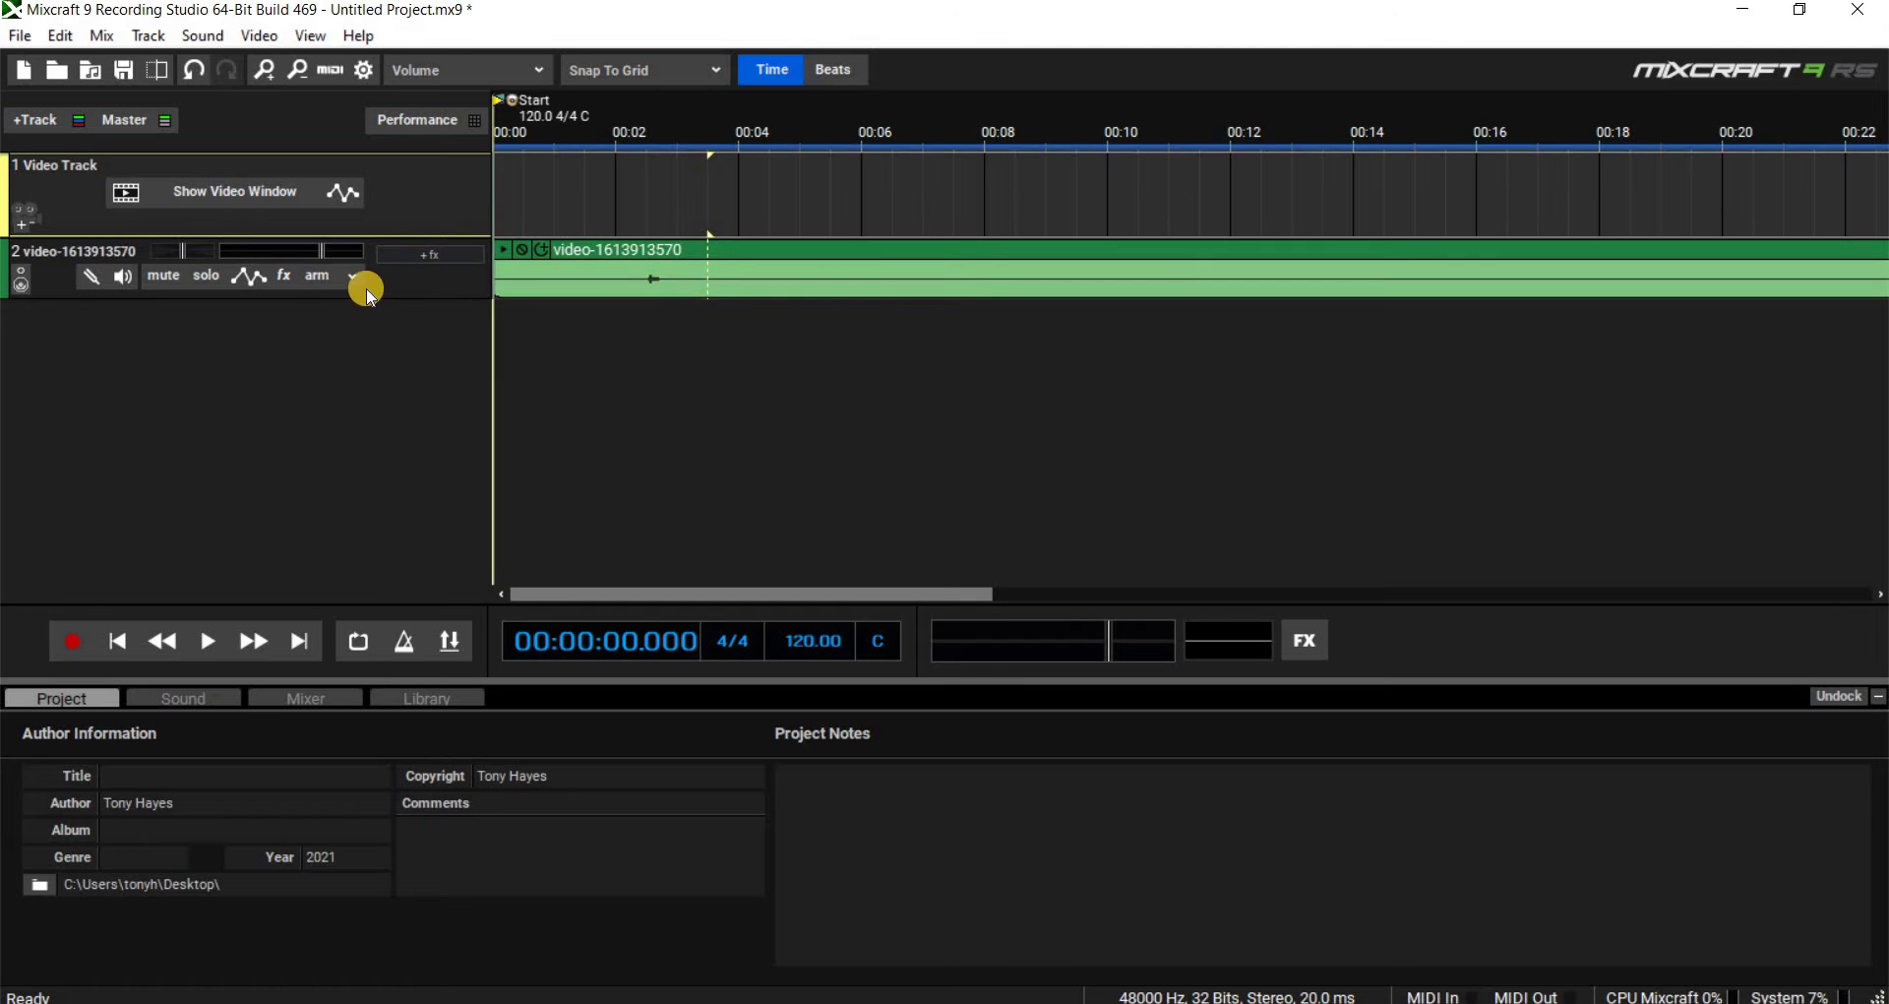
right_click(388, 191)
click(423, 232)
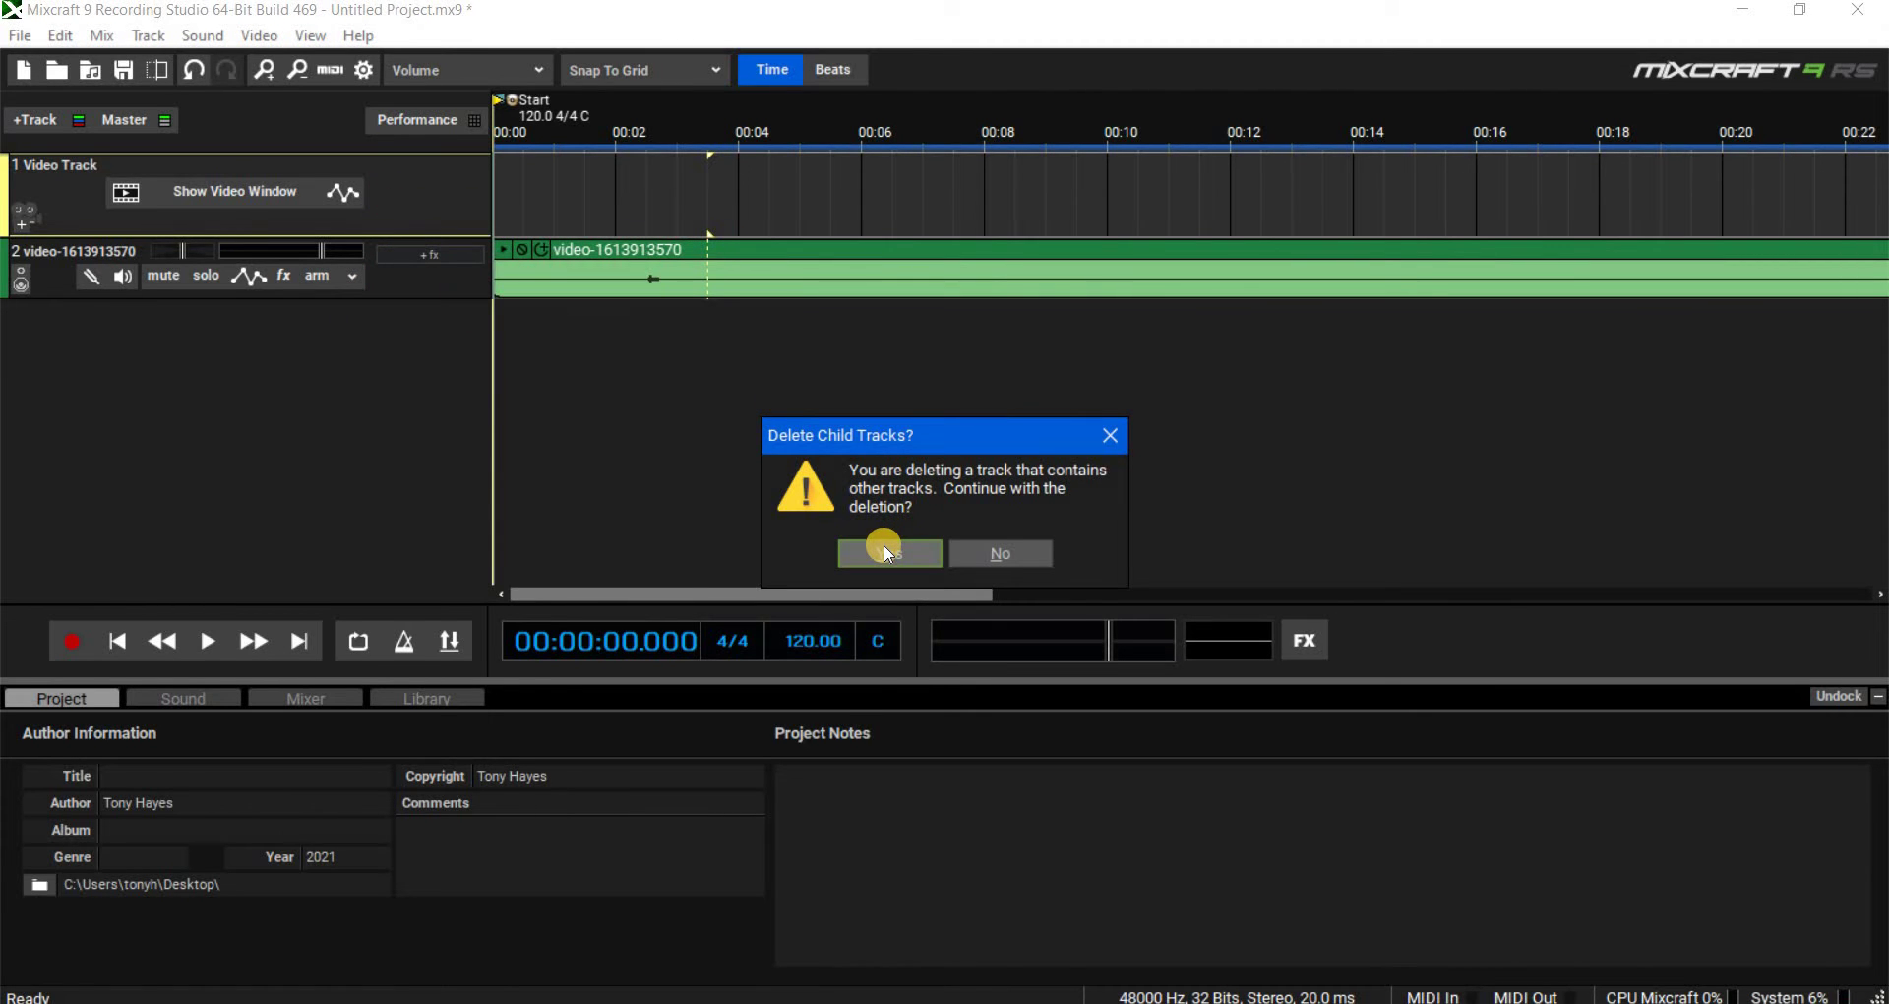
click(885, 551)
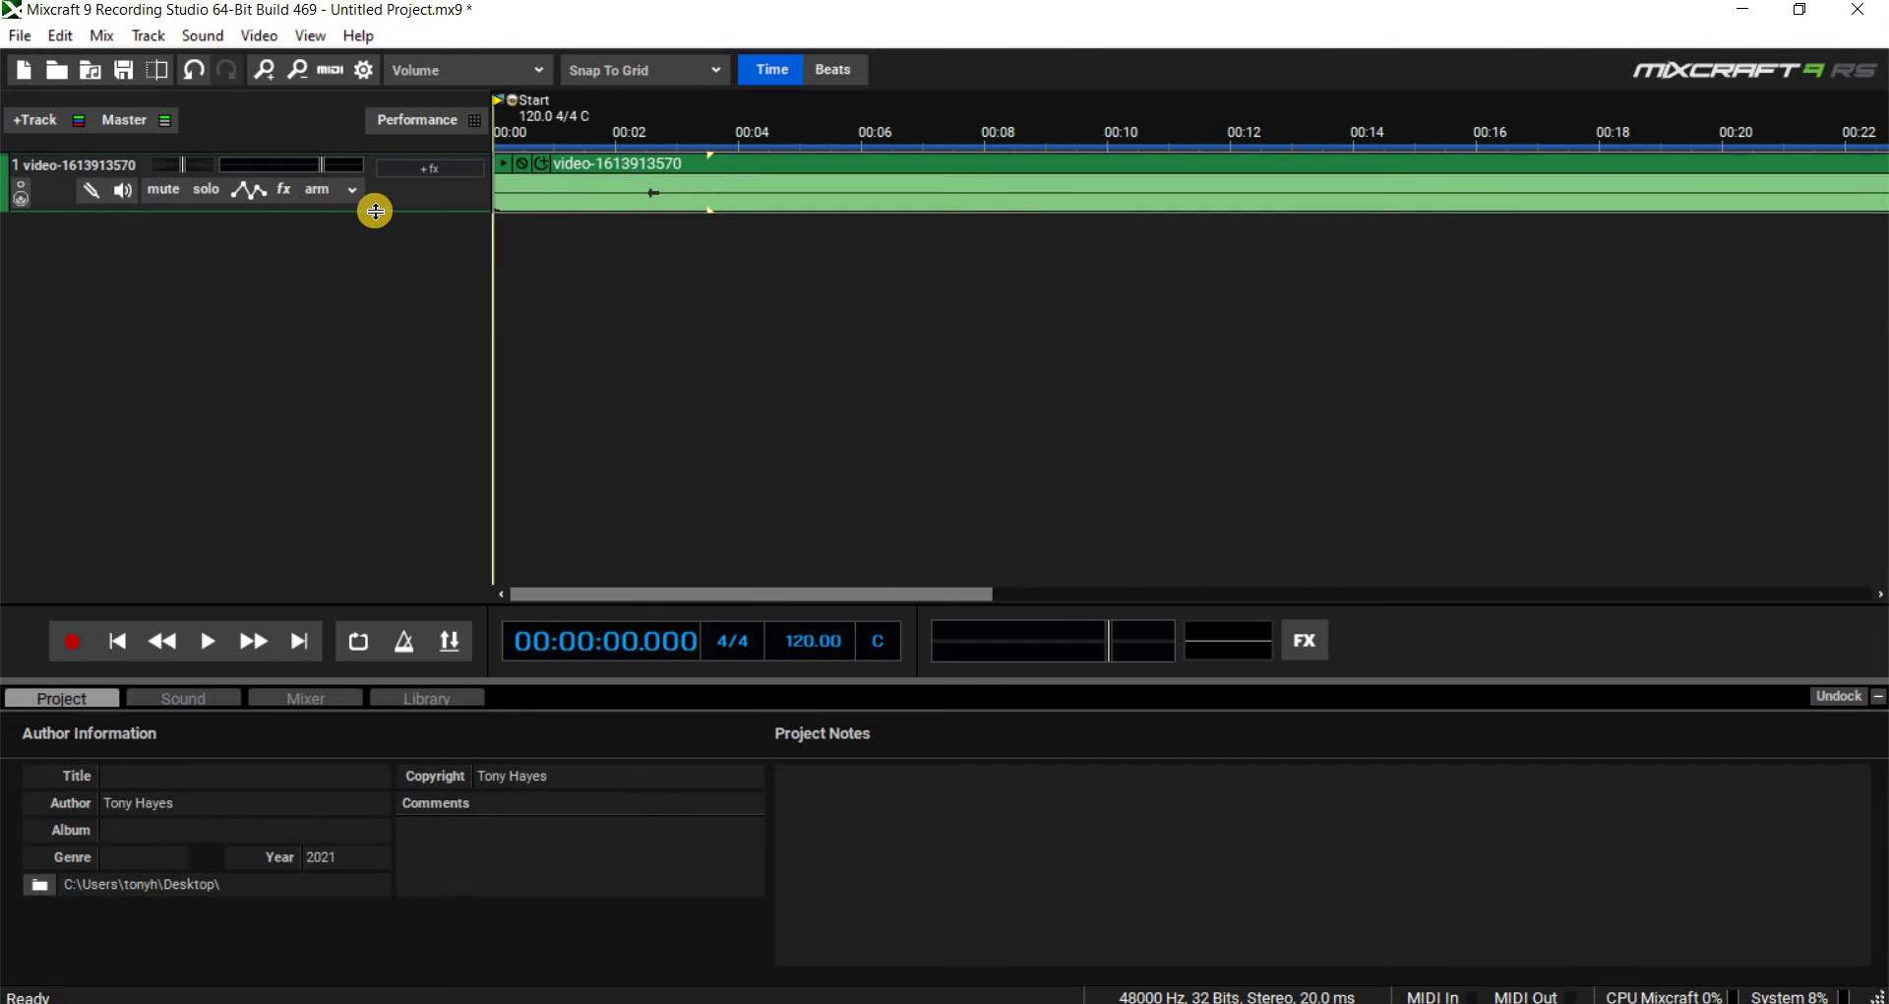
drag(382, 413, 371, 476)
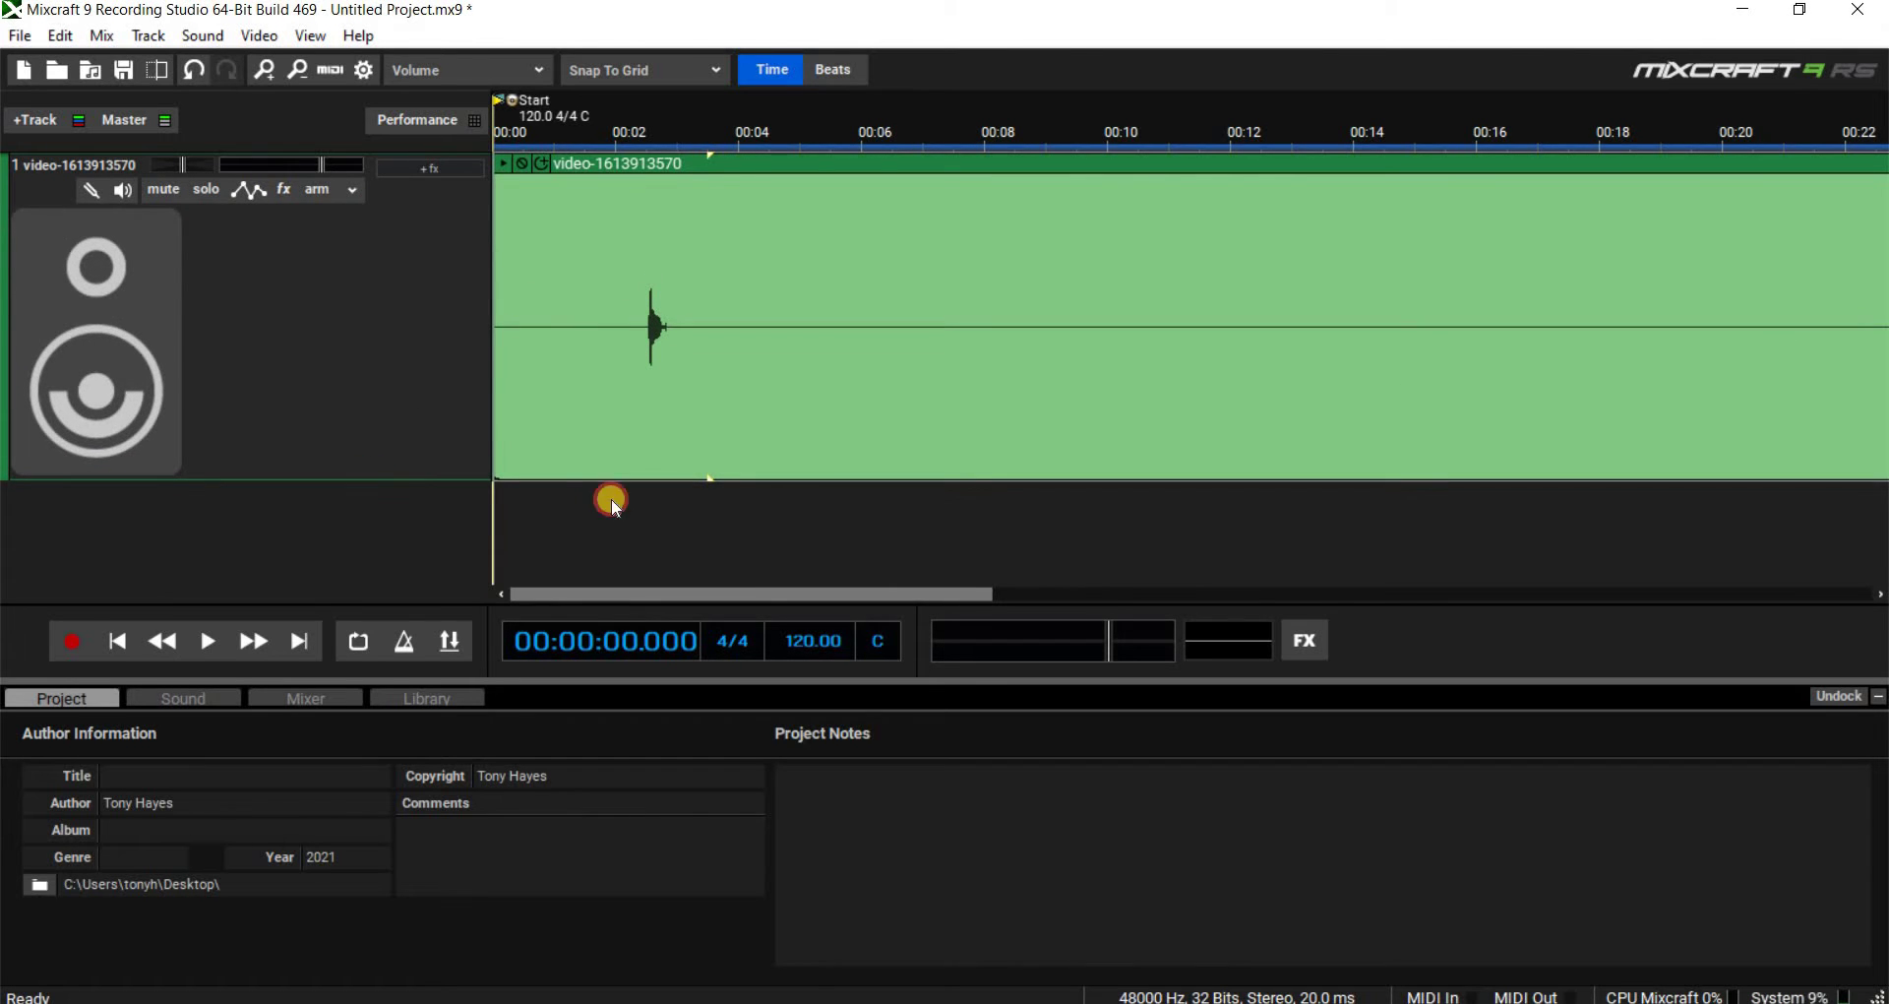
- Add the Voxengo SPAN Spectrum Analyzer effect to the master track and close its window
click(1281, 644)
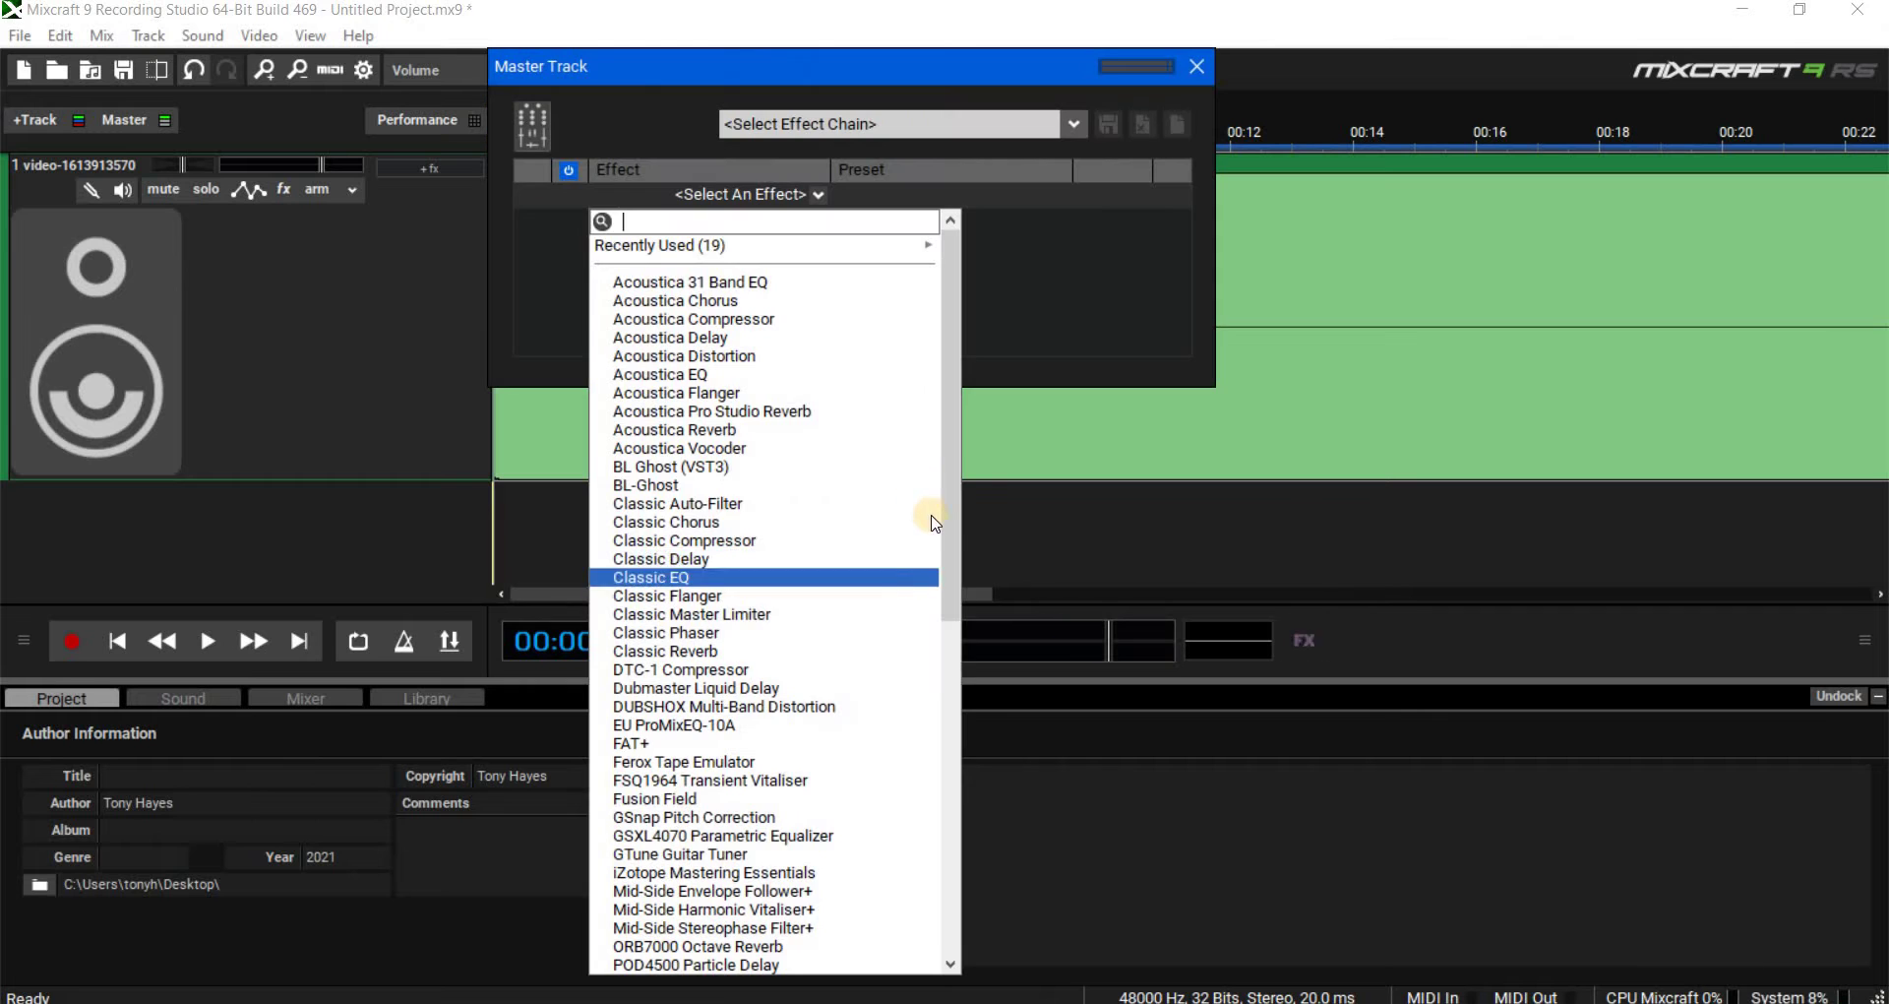
drag(946, 541, 968, 901)
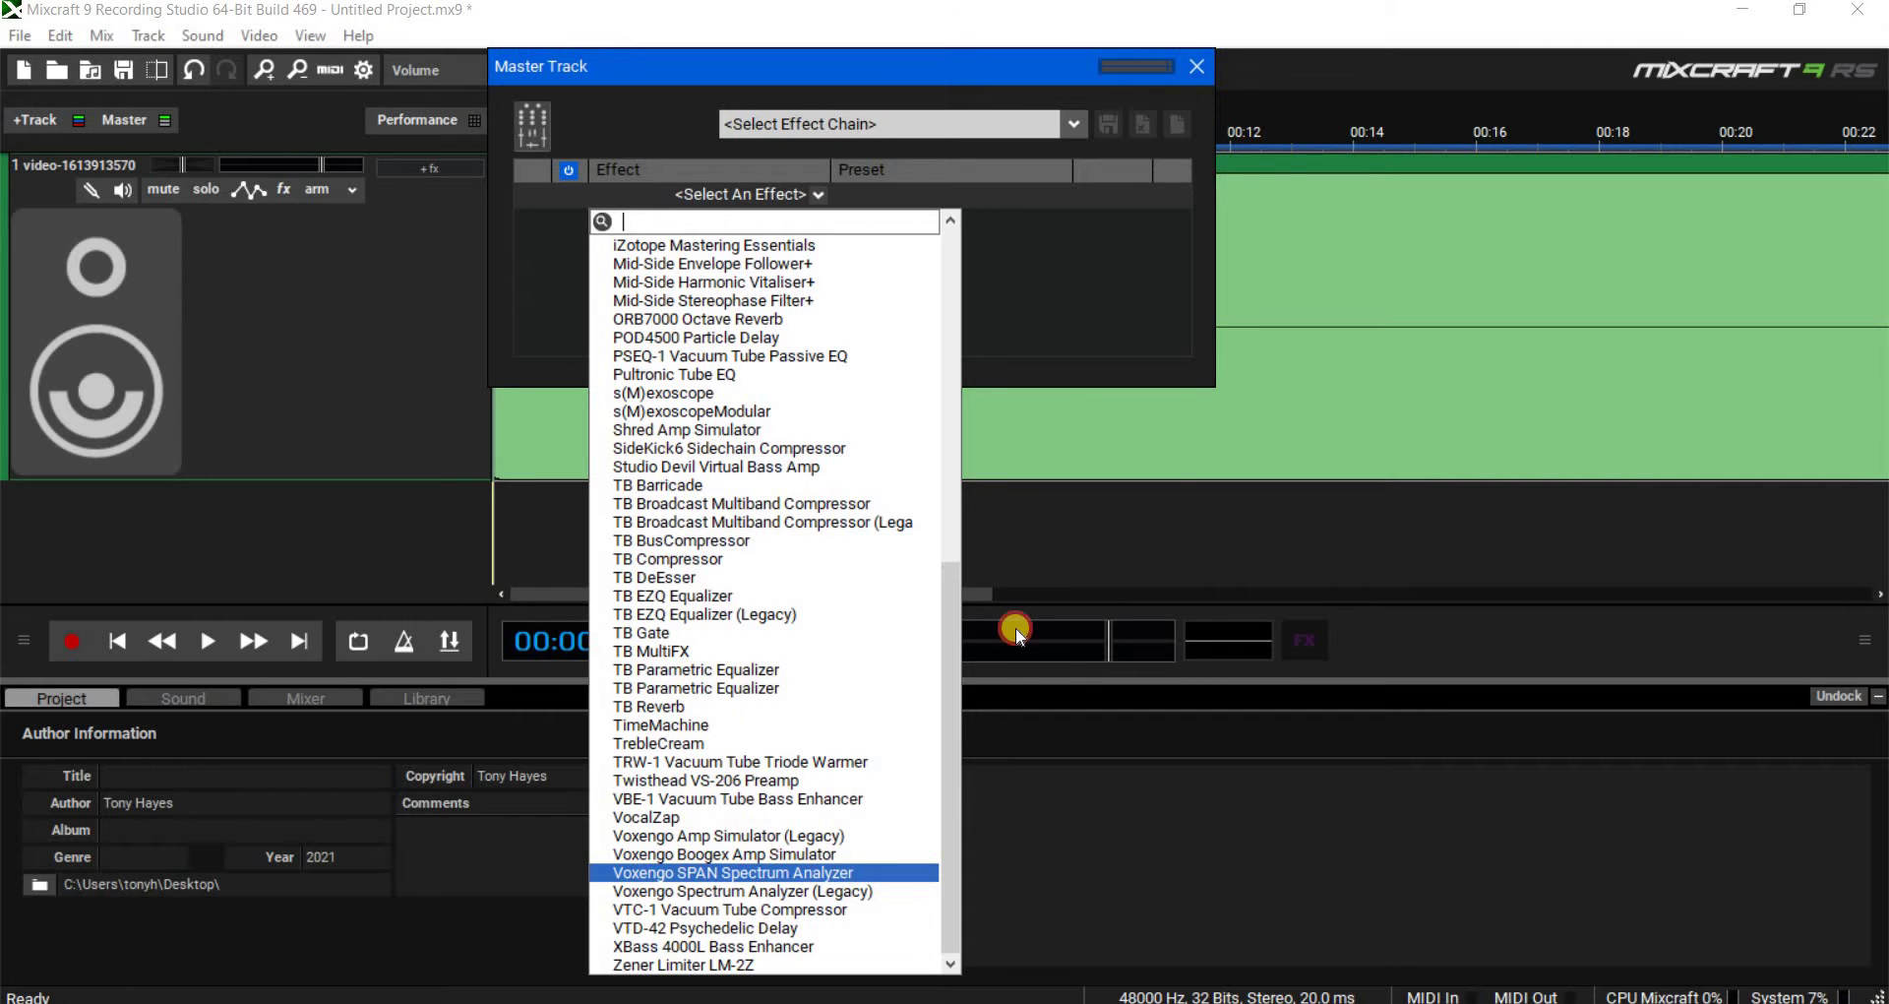
key(Return)
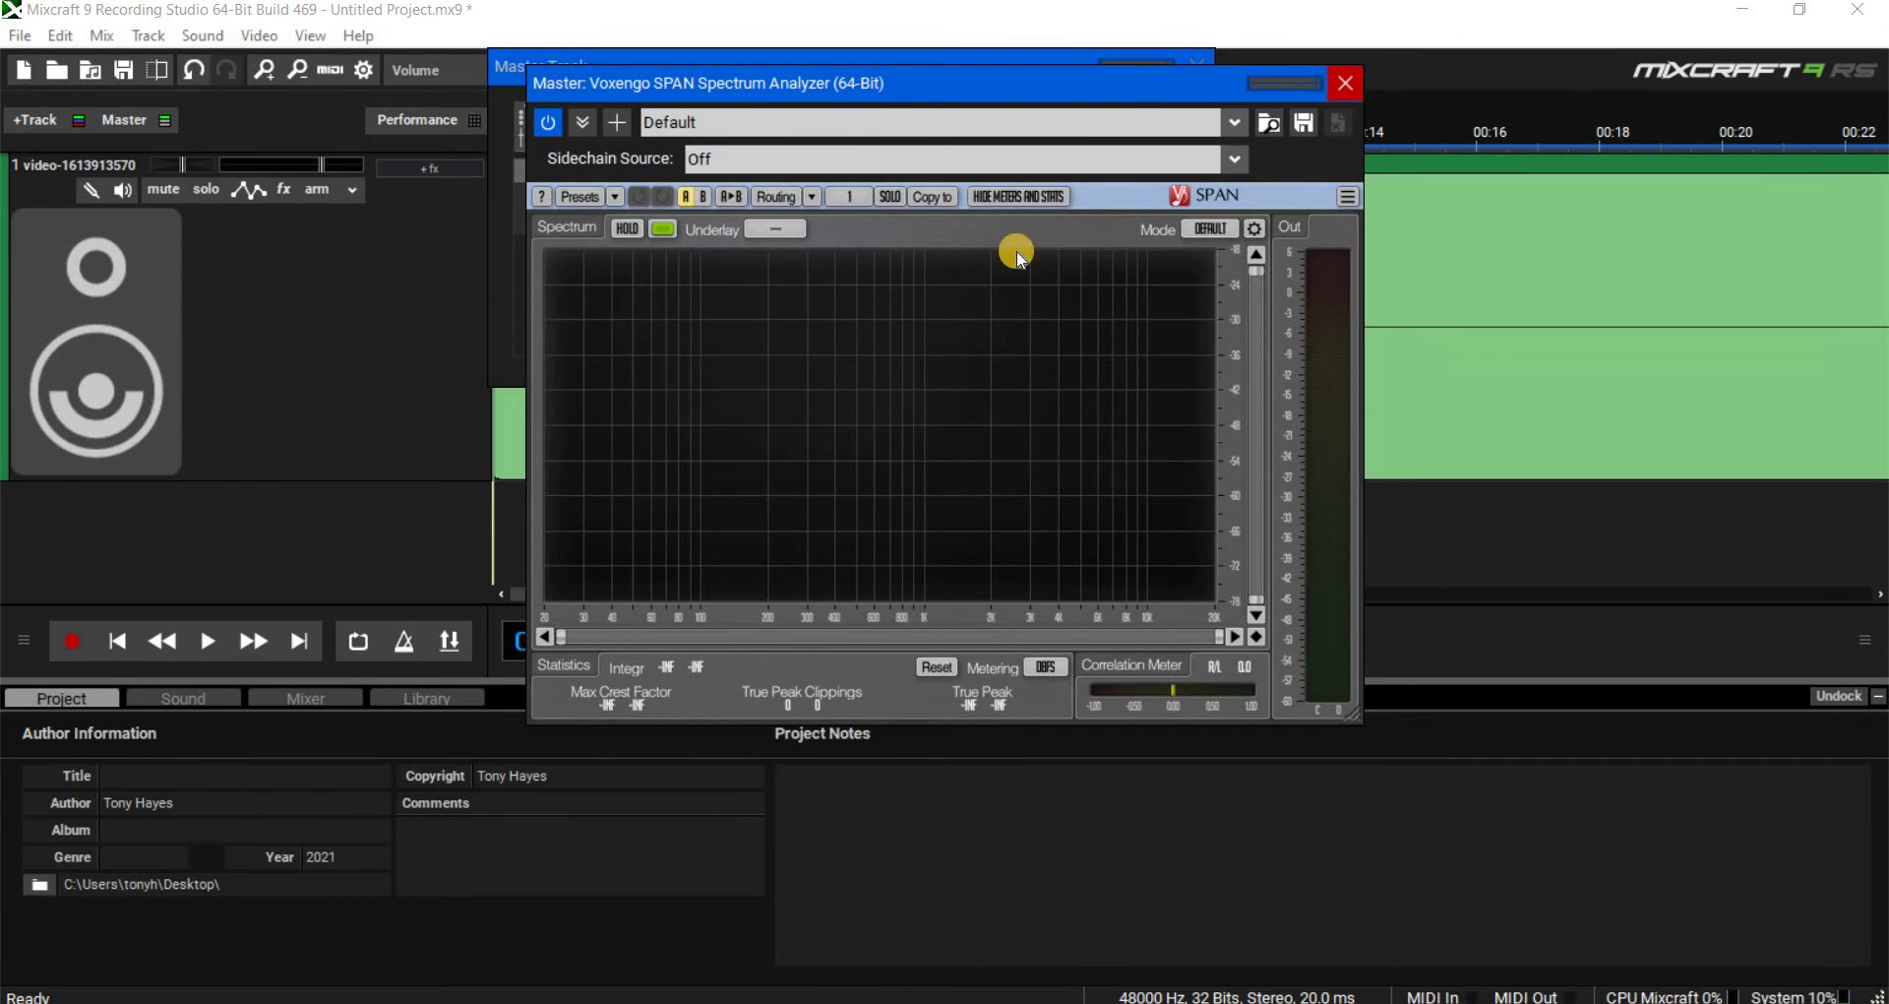
key(Escape)
- Switch the master track's effect to Voxengo Spectrum Analyzer (Legacy) and place its window clear of the waveform
click(818, 194)
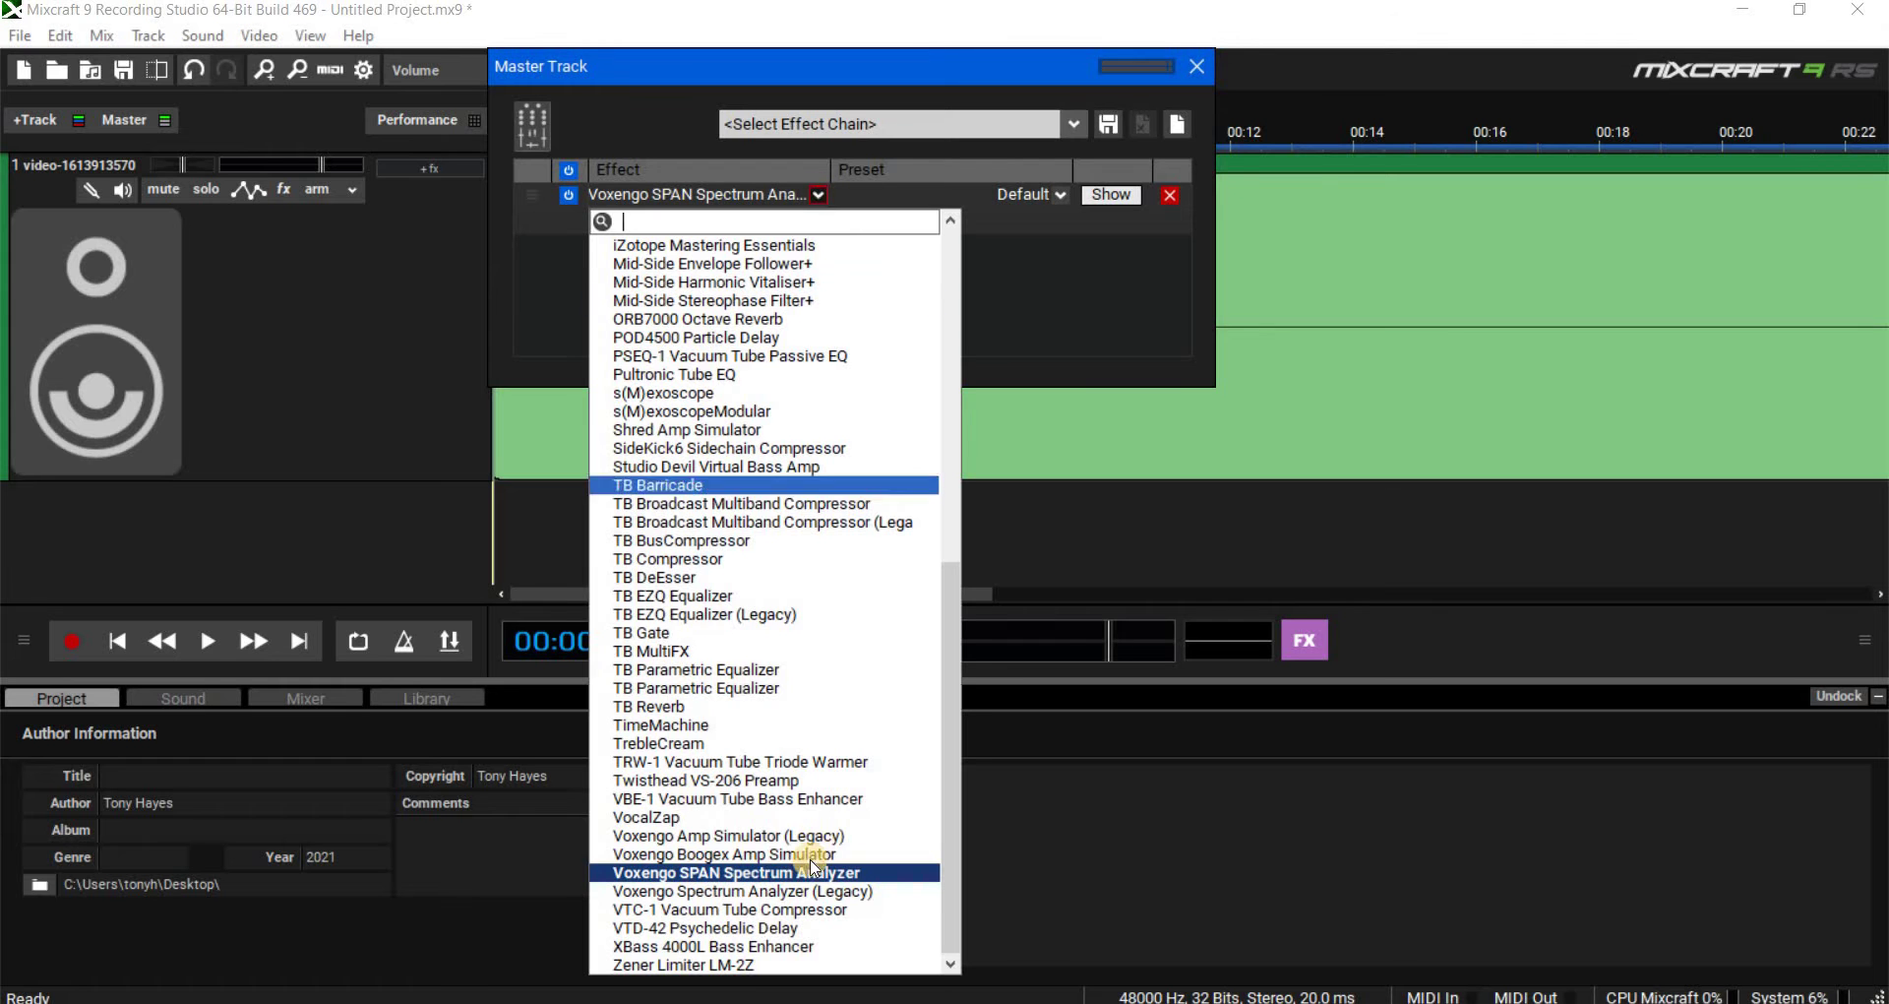
click(1114, 524)
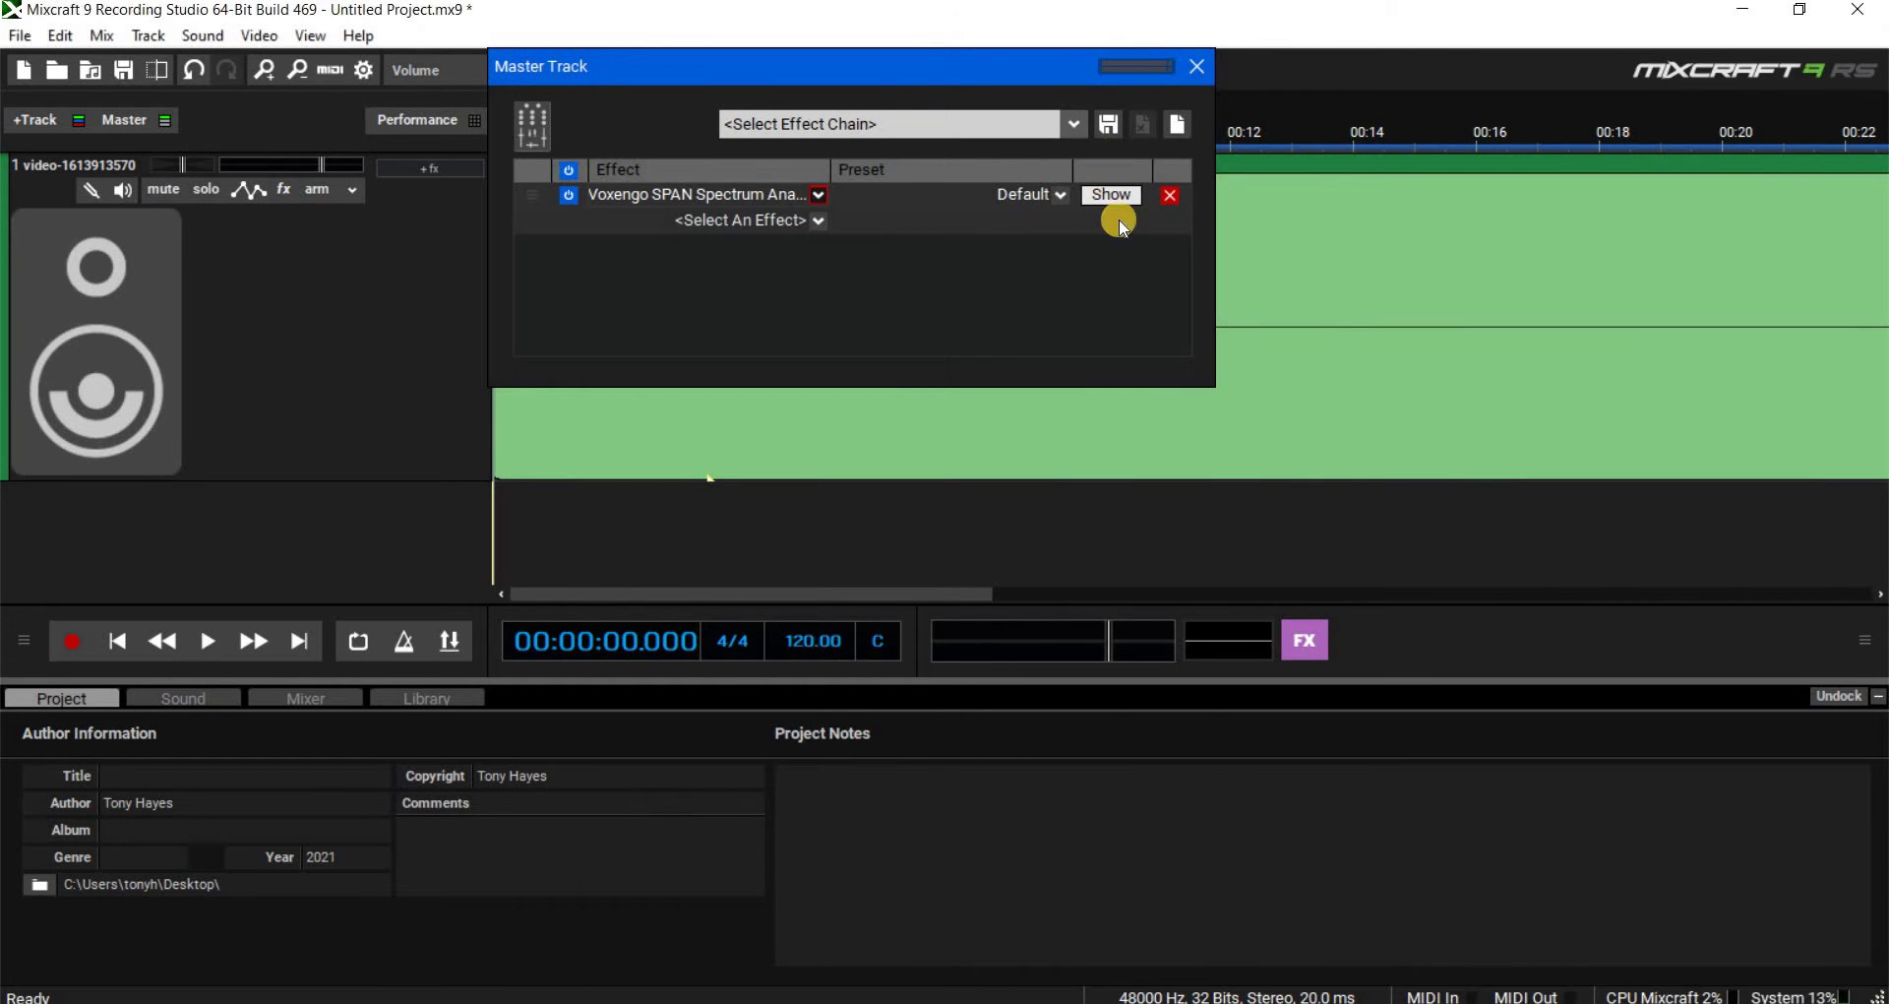
click(1113, 197)
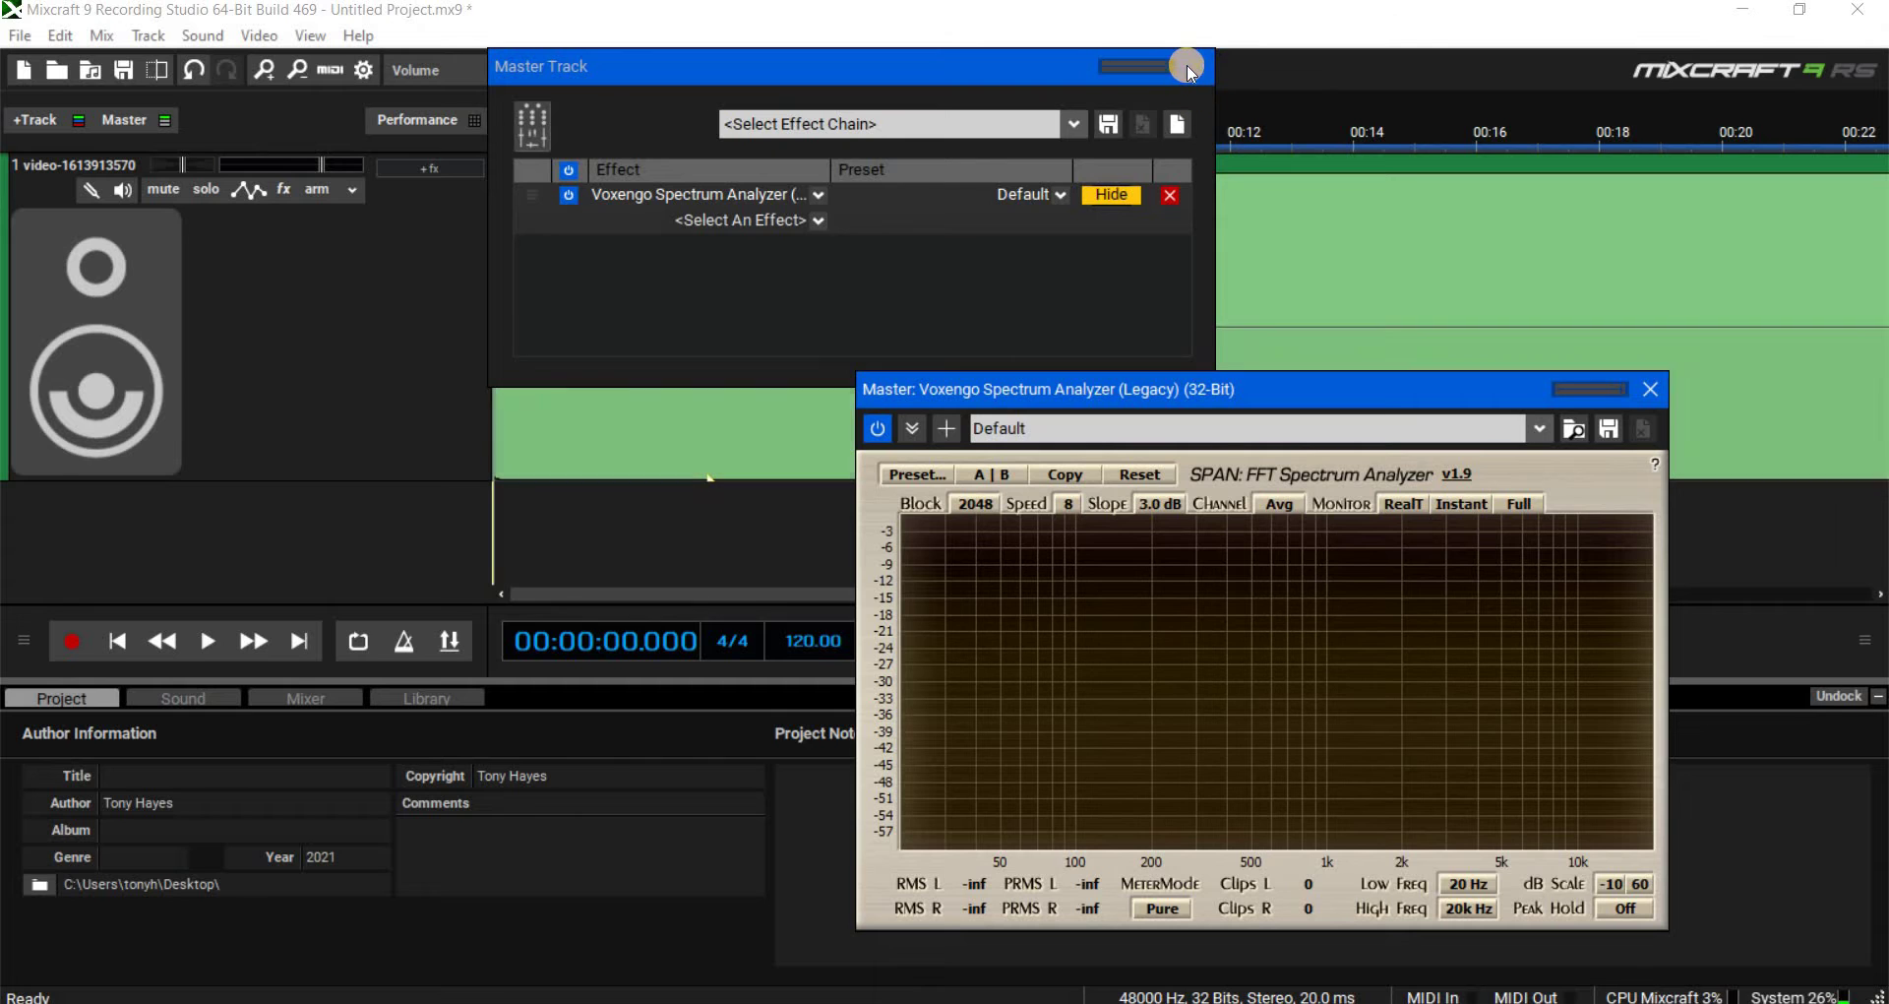
click(1196, 66)
drag(1171, 396, 1110, 522)
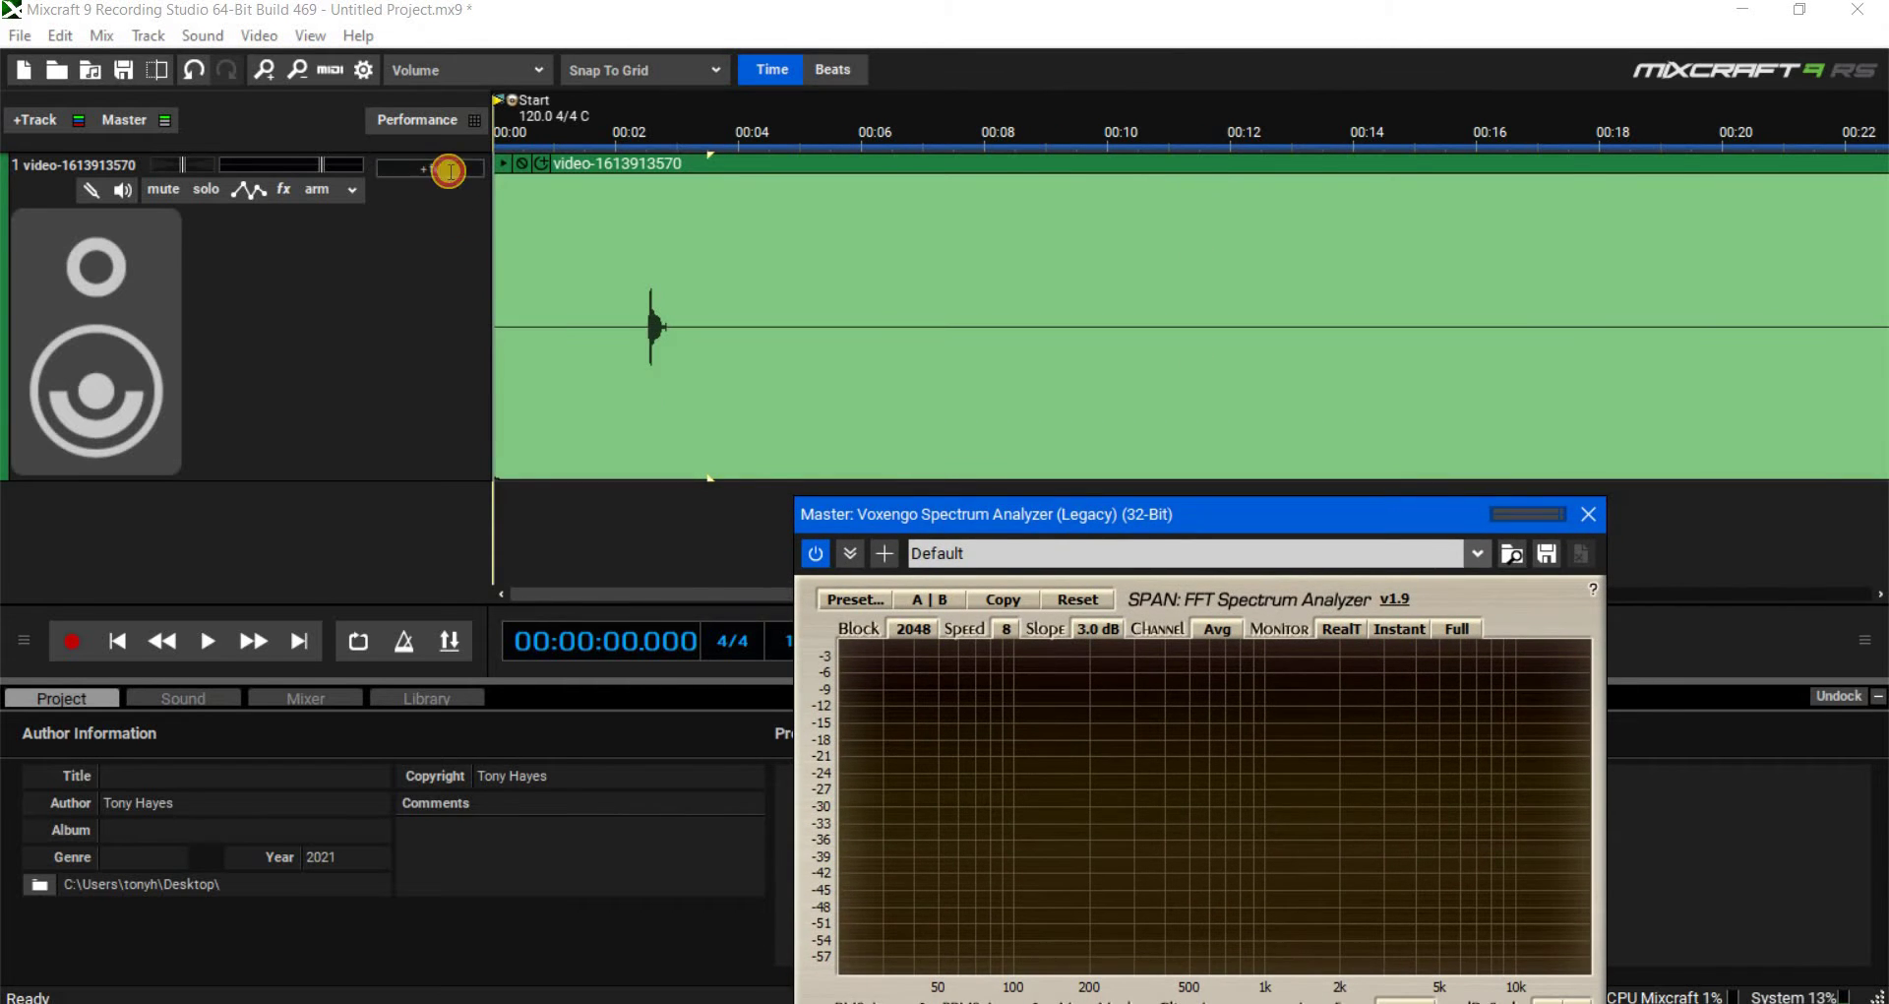
- Add the Acoustica 31 Band EQ to the audio track and arrange its window beside the spectrum analyzer
click(448, 169)
click(492, 236)
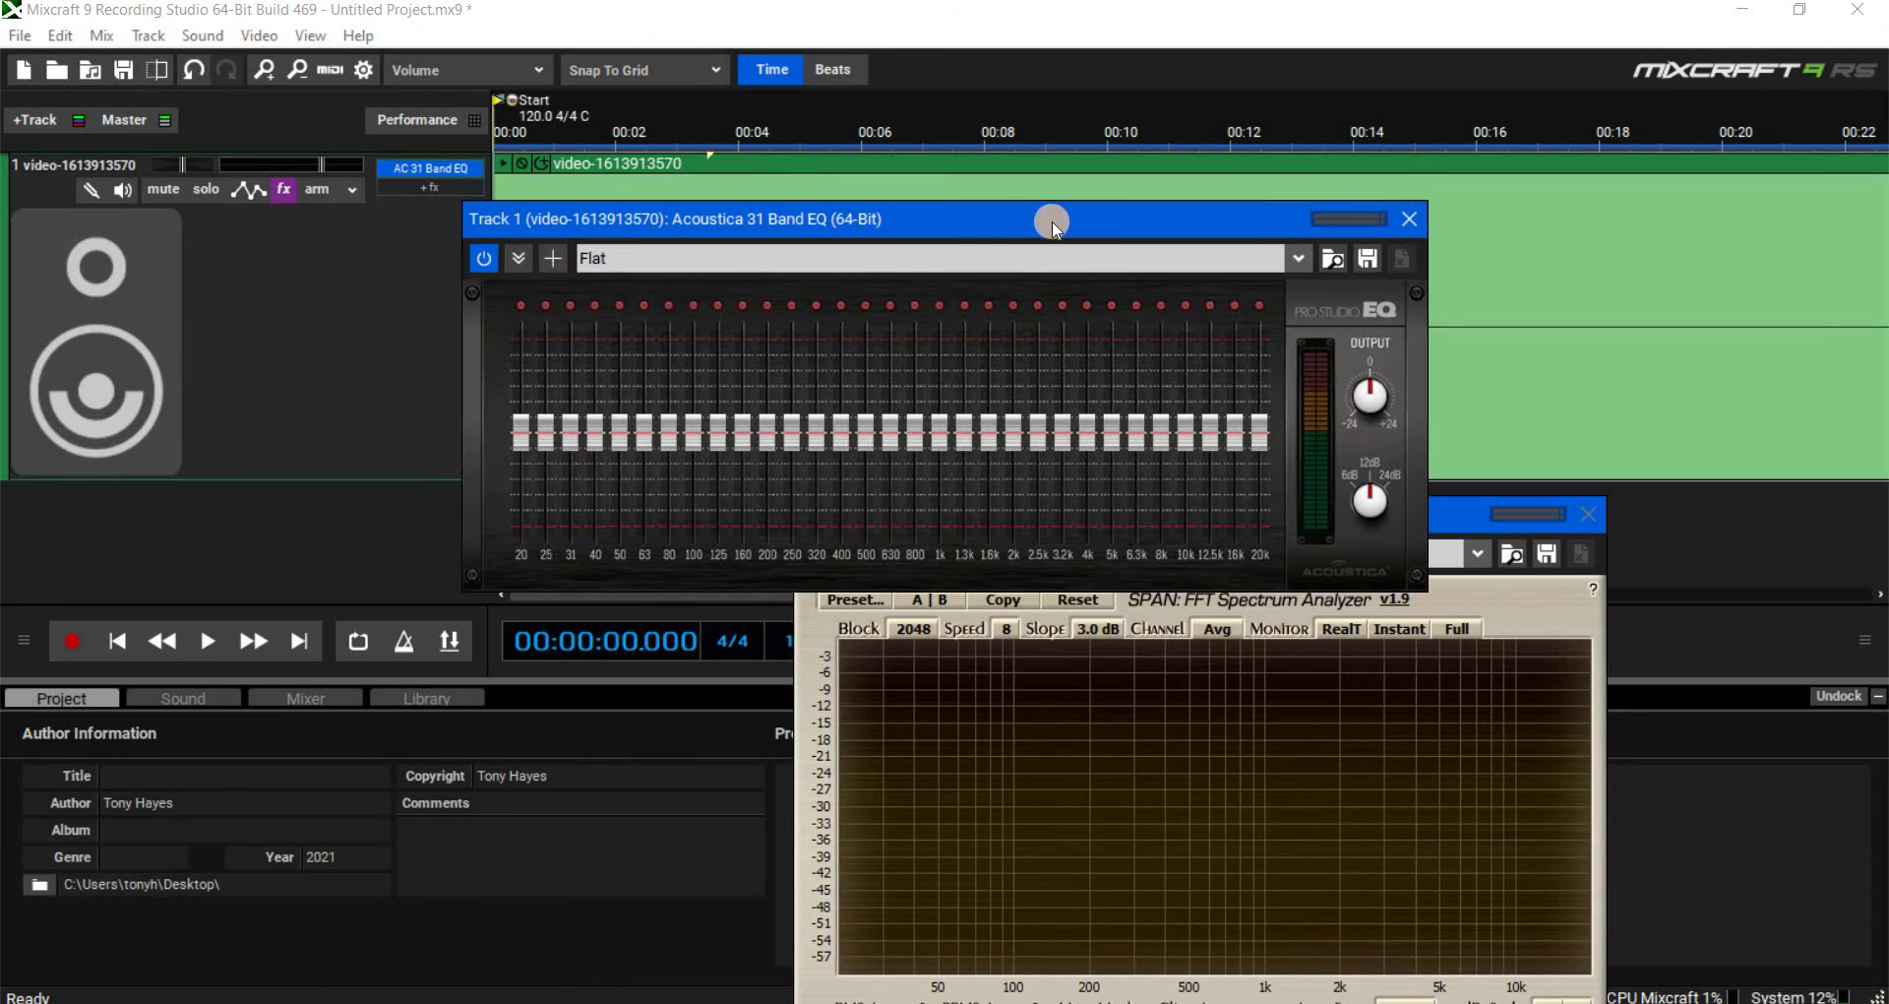
drag(590, 218, 99, 549)
drag(1333, 531, 1614, 549)
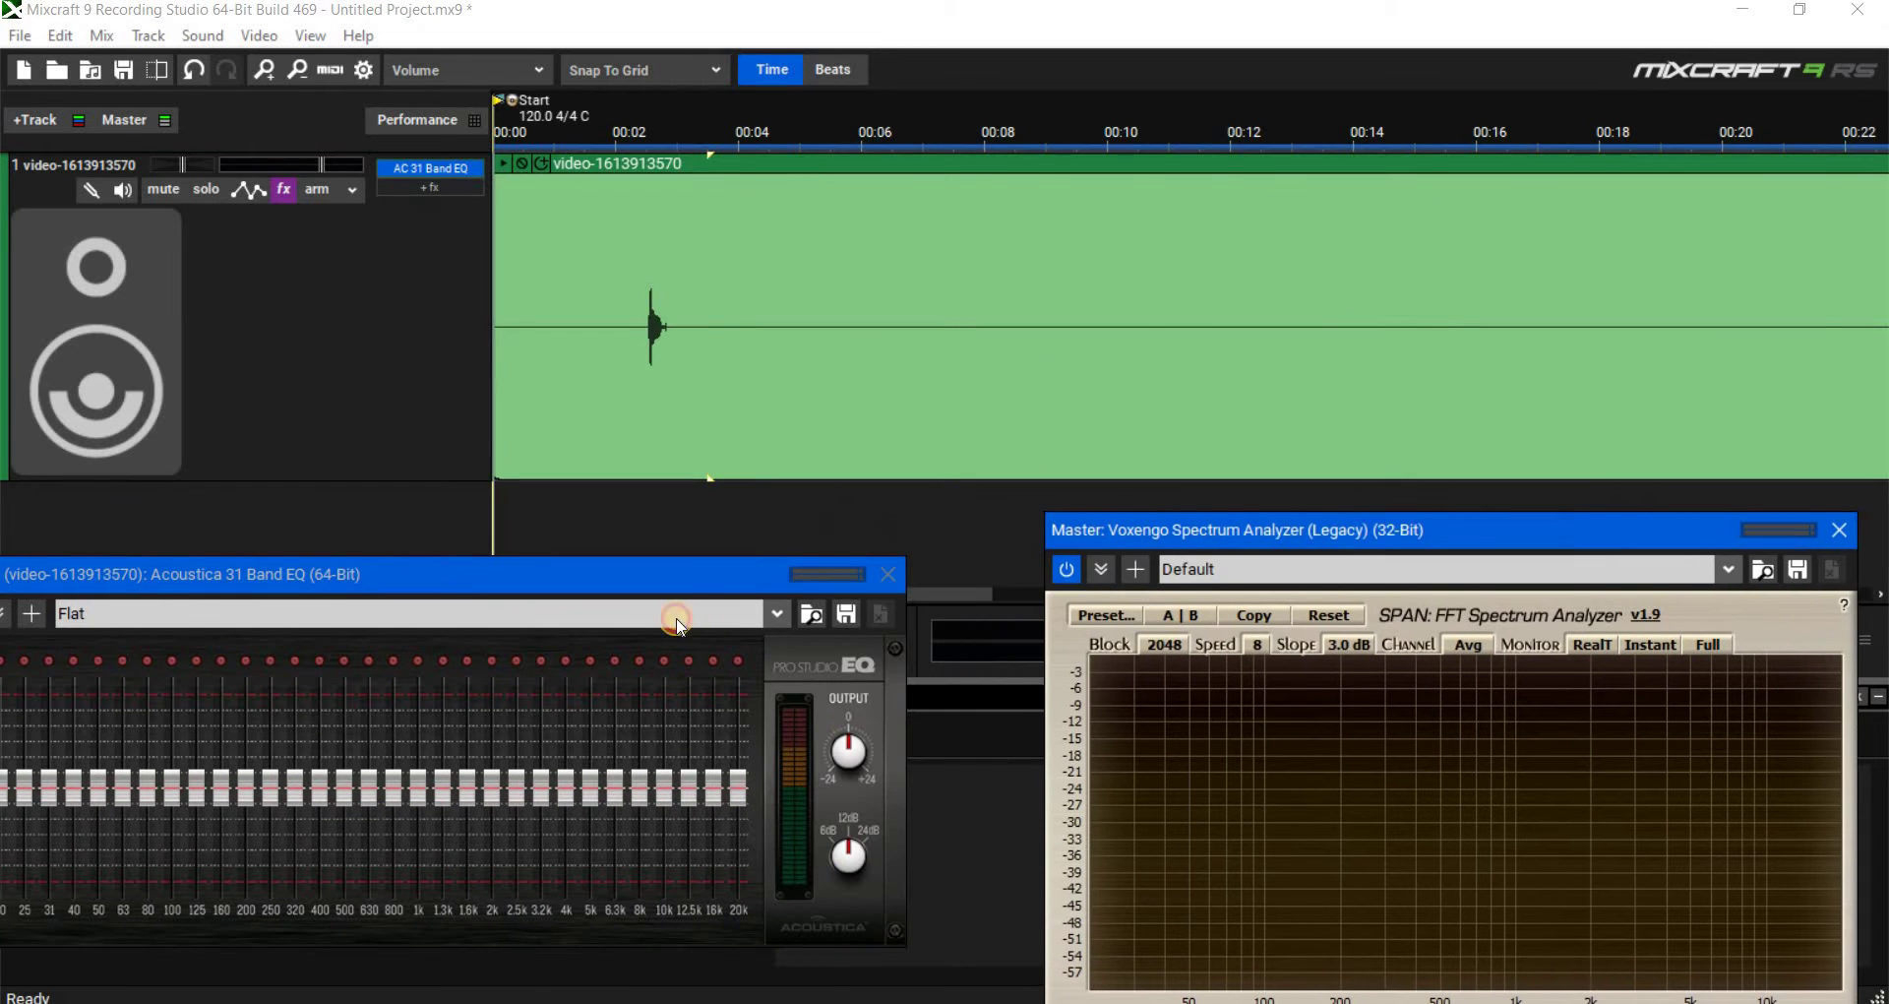
click(655, 574)
drag(655, 574, 701, 504)
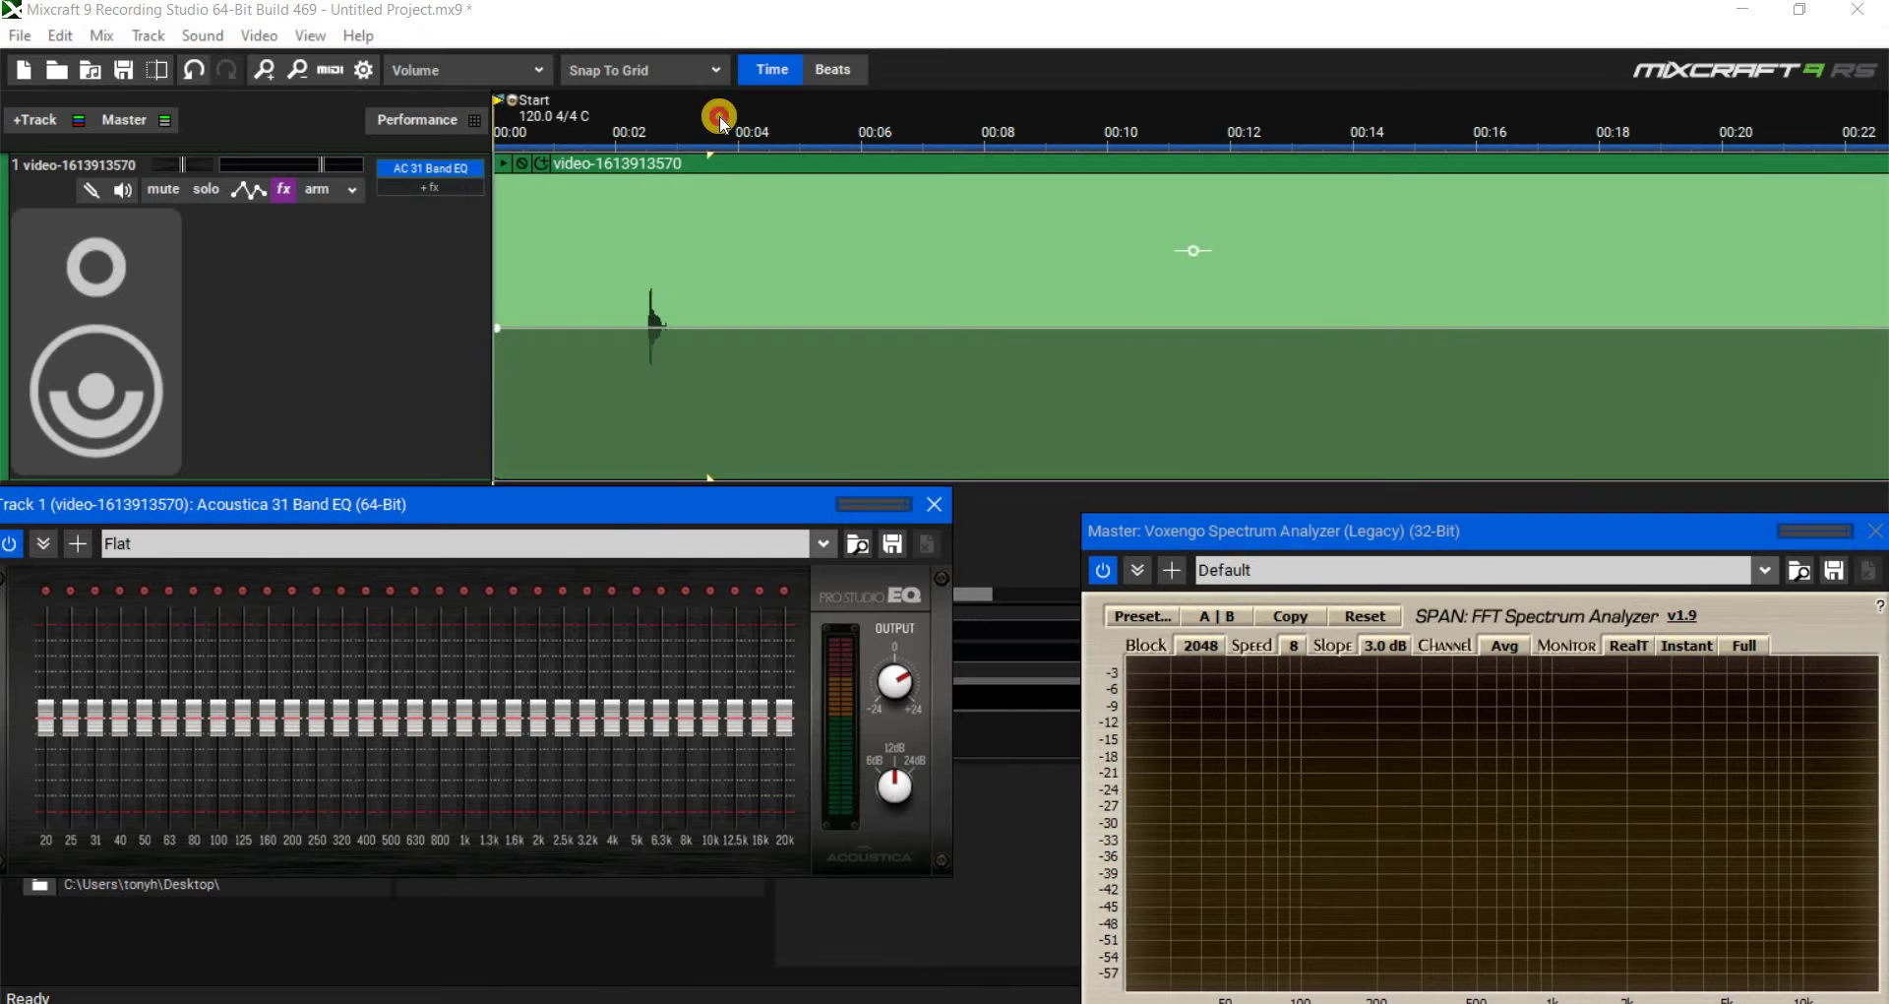
- Play the audio from 3.5 seconds while raising the 31 Band EQ's output gain
click(763, 620)
drag(765, 624, 607, 777)
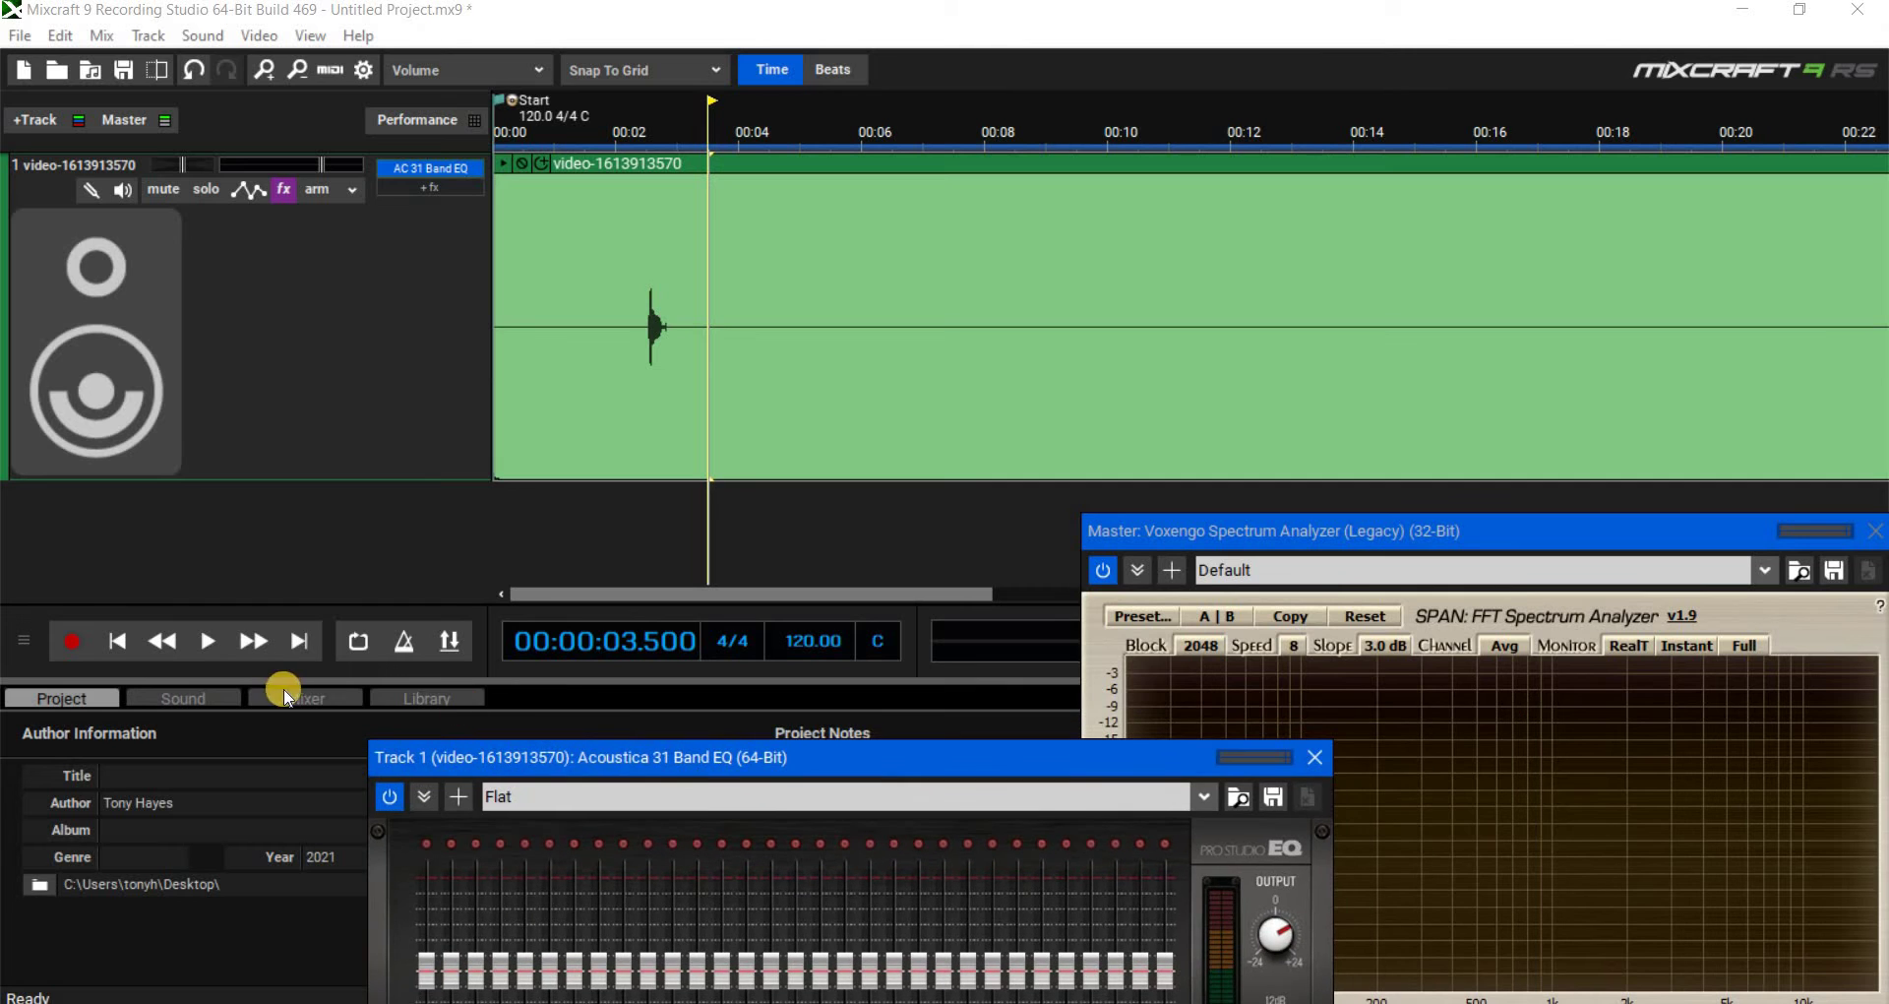
click(204, 644)
drag(624, 756, 541, 295)
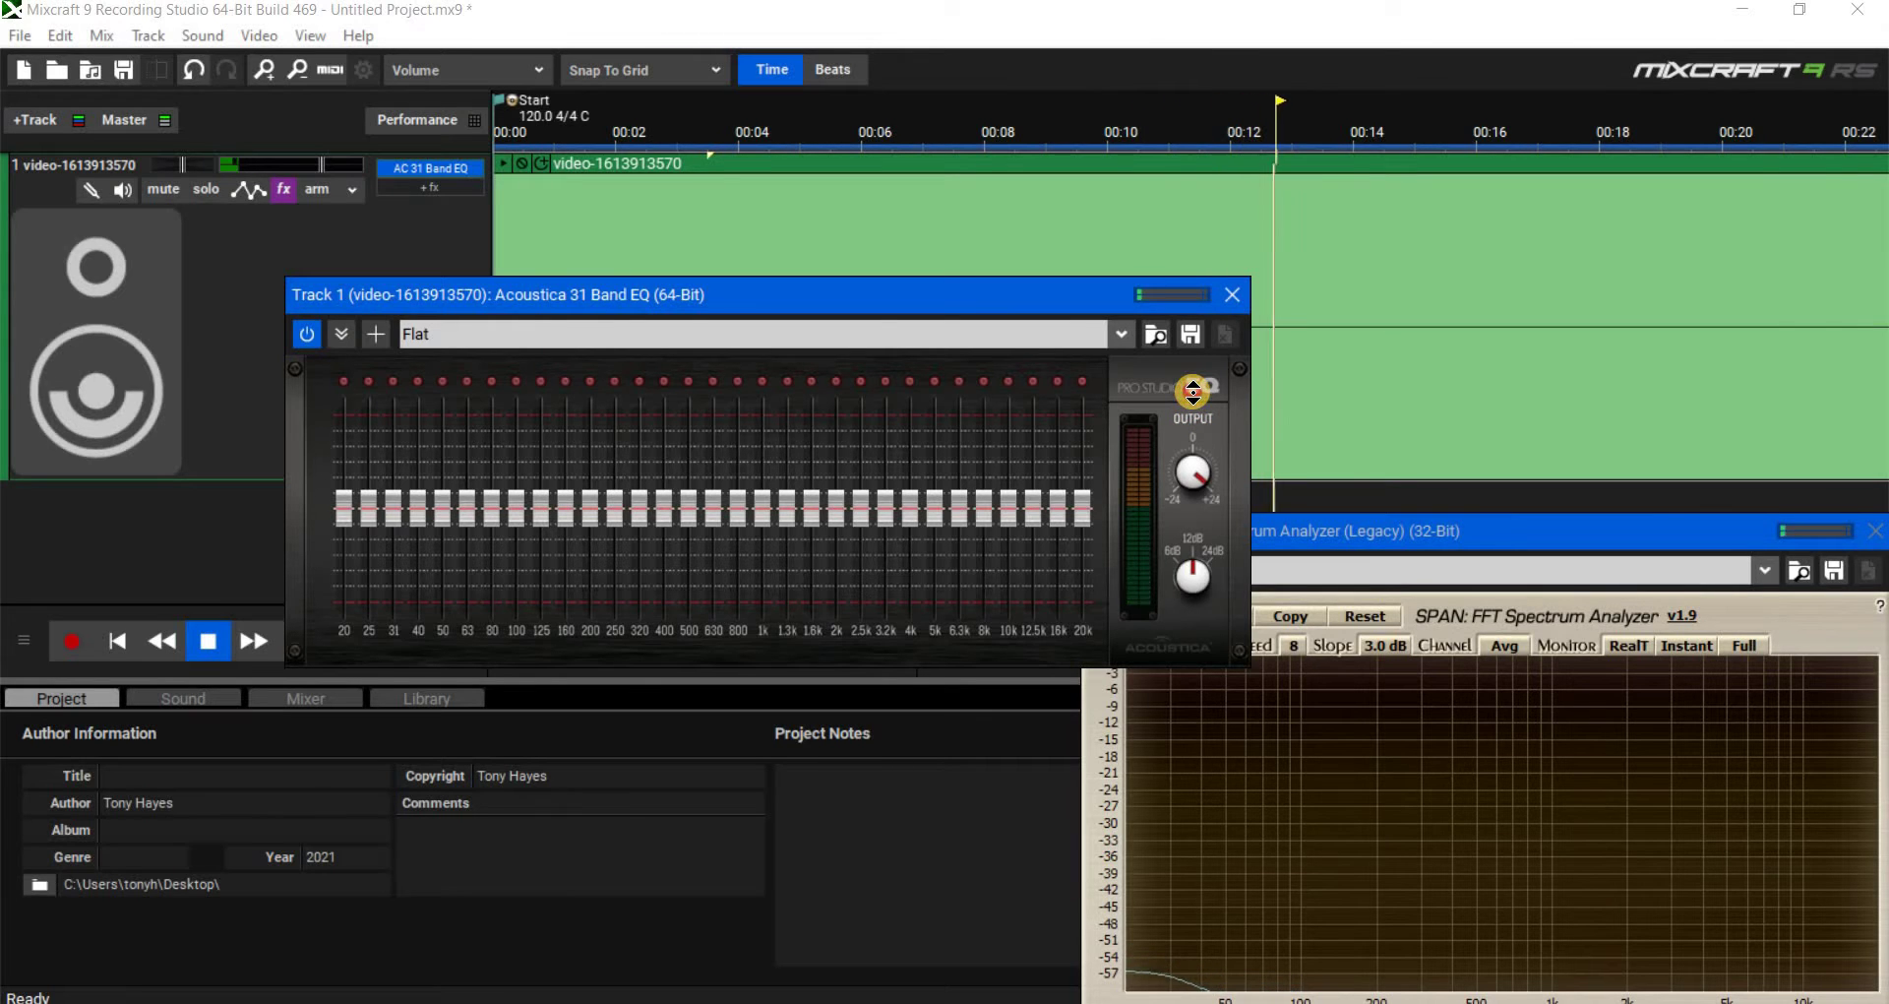
drag(1047, 287, 1087, 544)
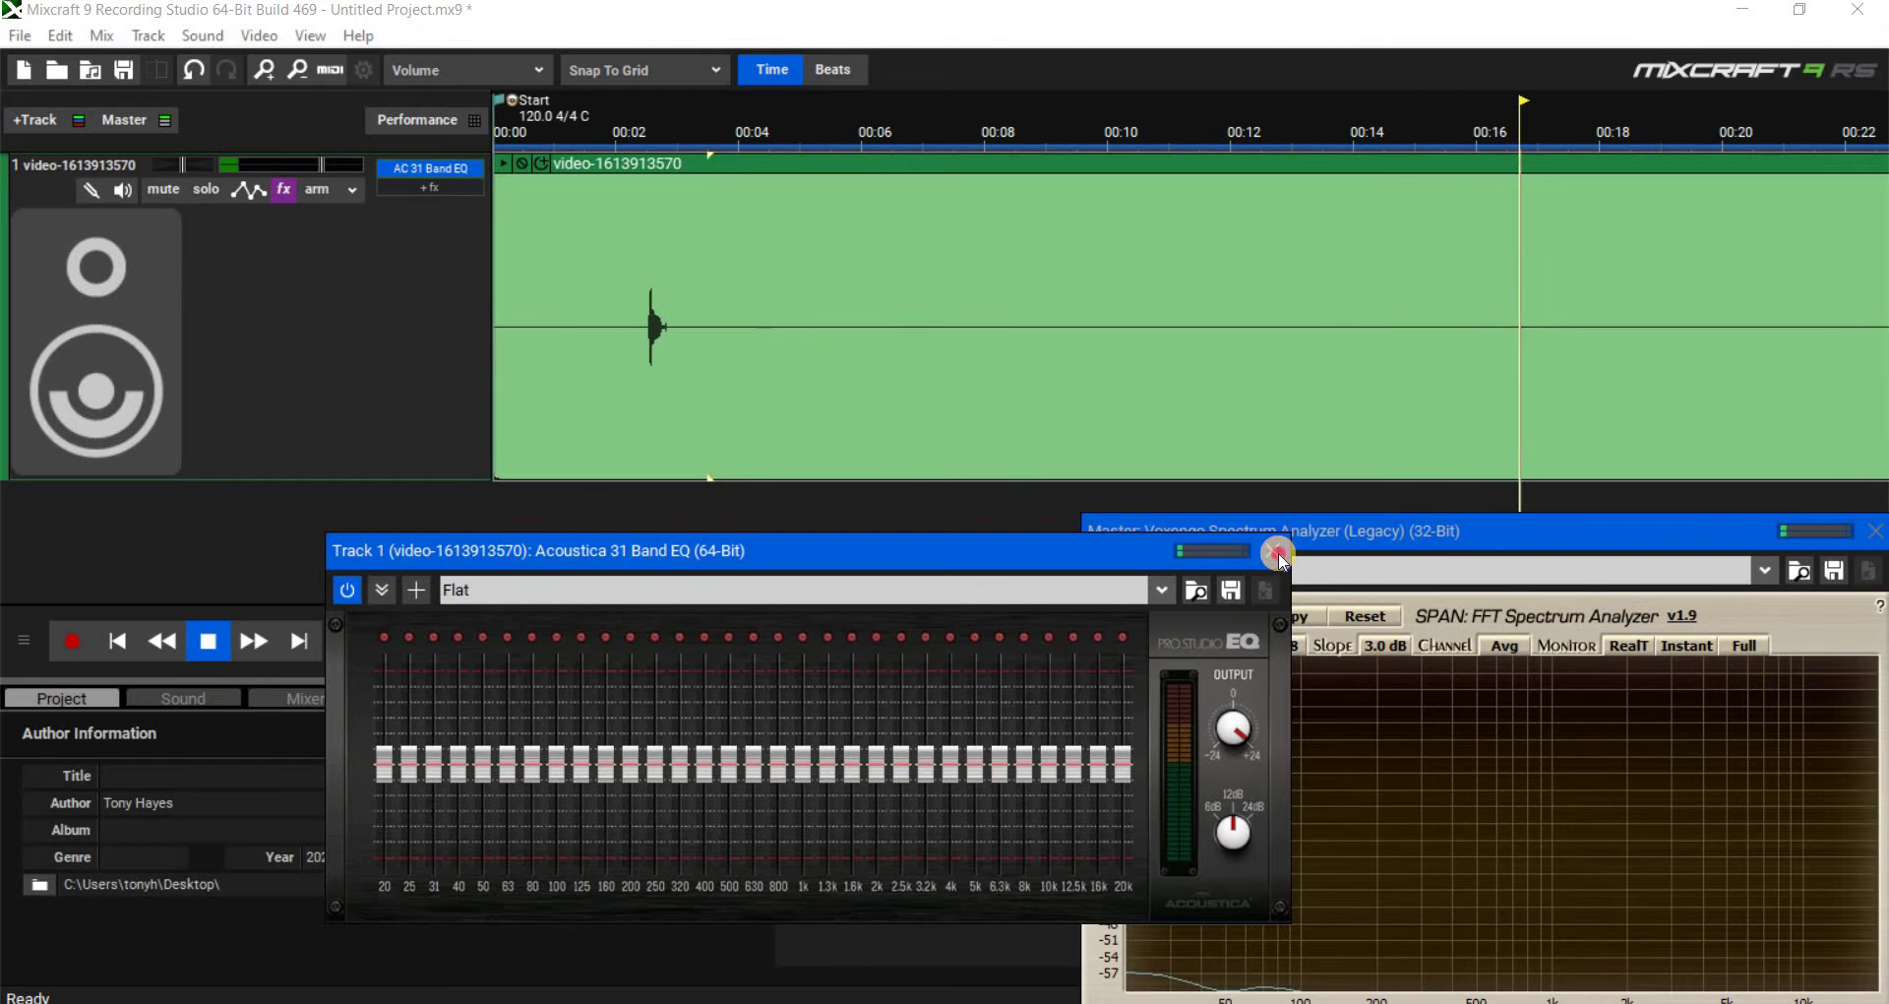
- Close the 31 Band EQ window and return playback to the start of the track
click(1272, 550)
click(210, 642)
click(118, 643)
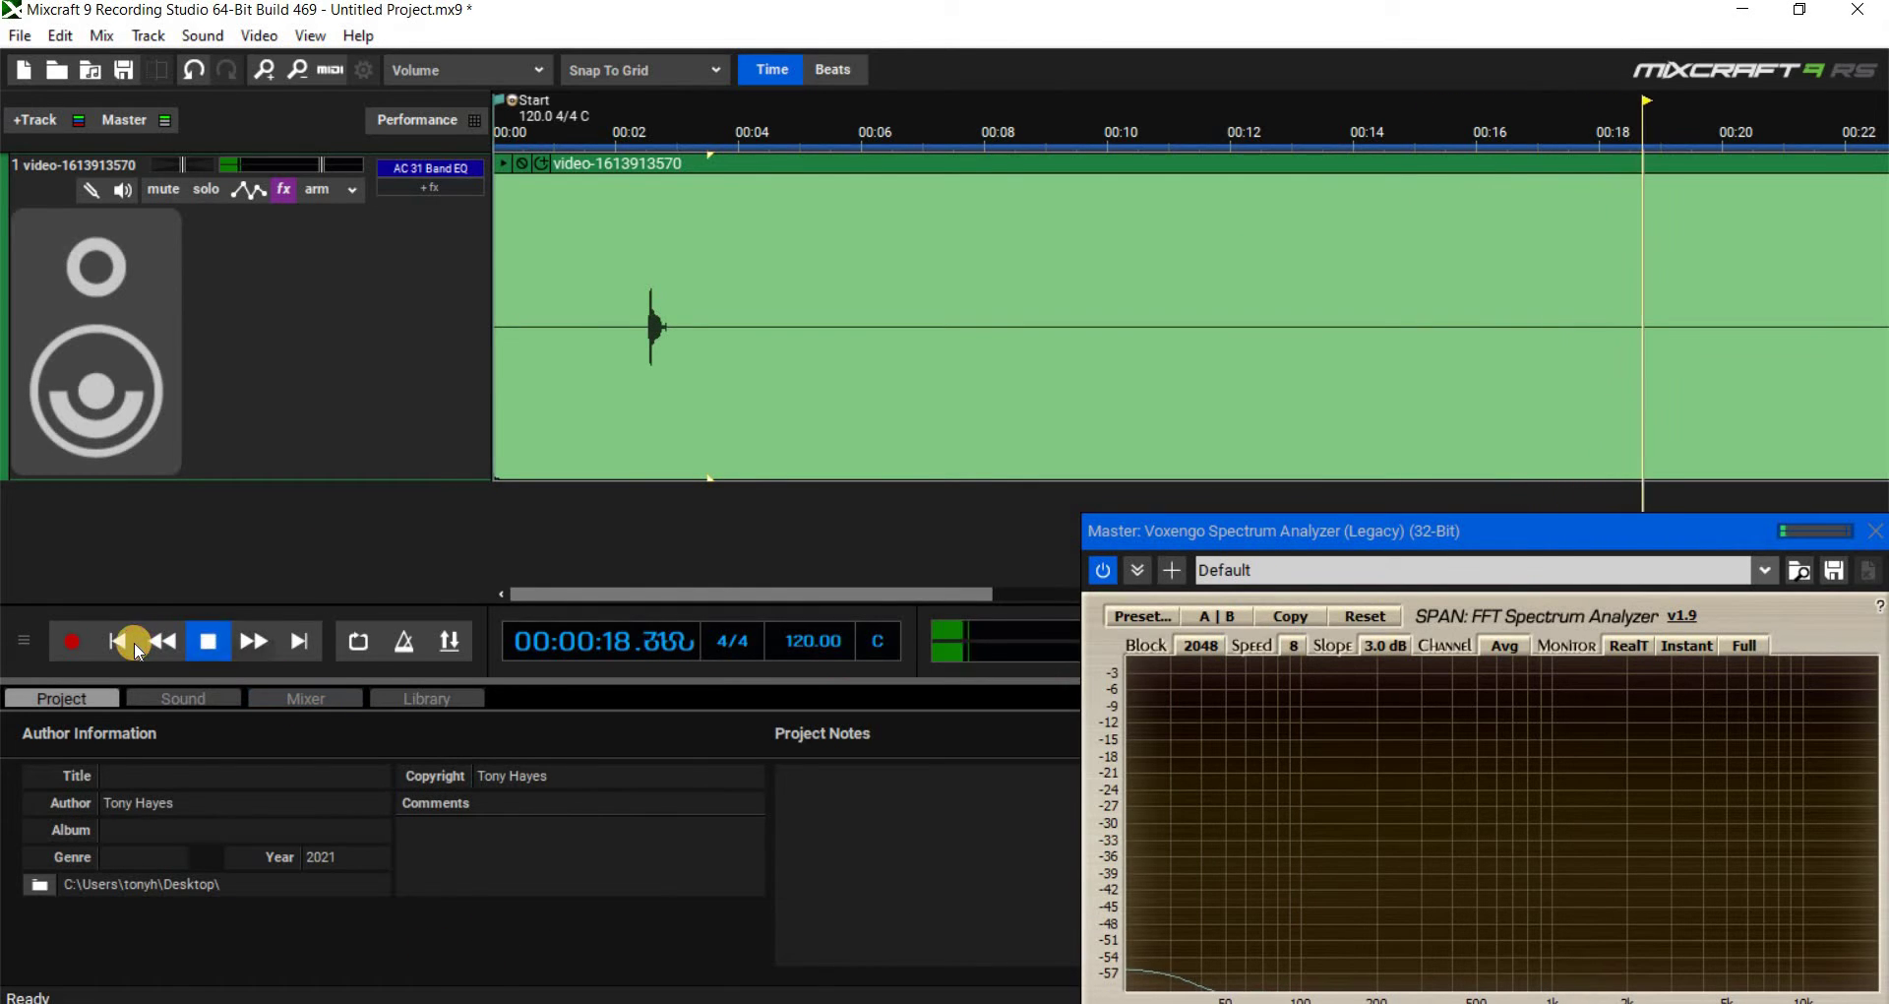
click(659, 329)
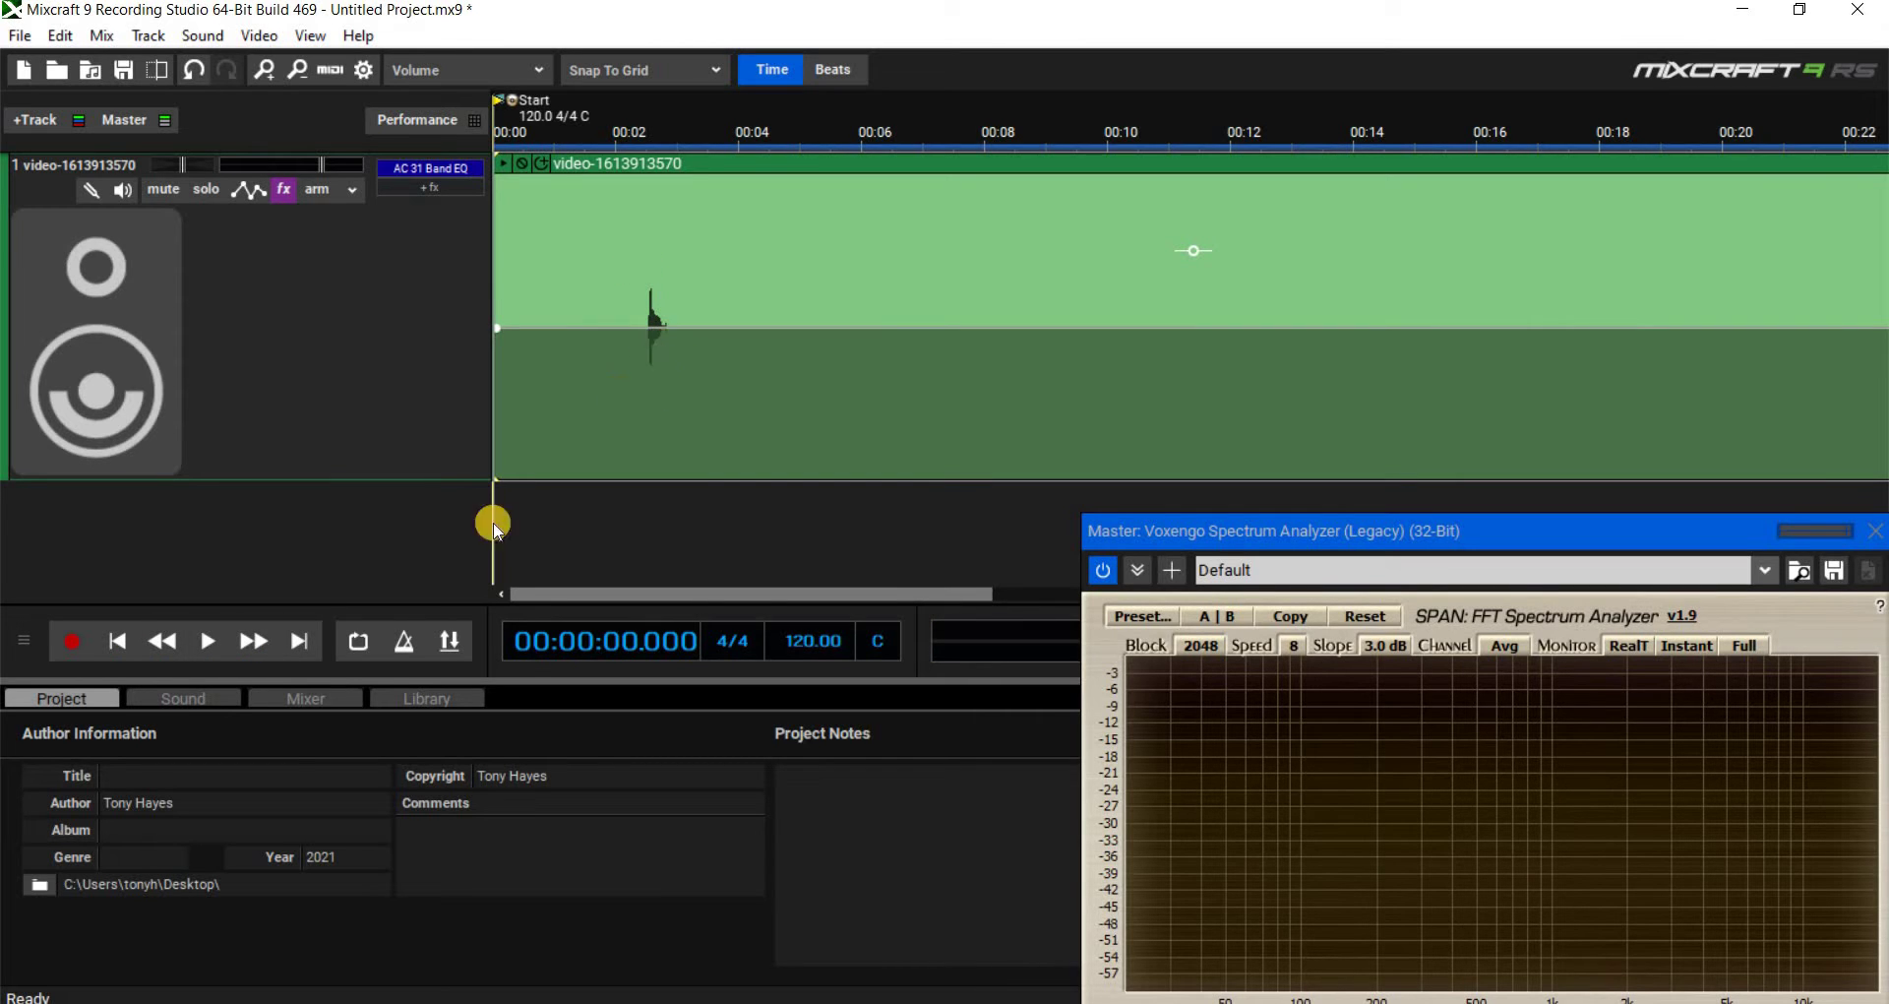
- Move the spectrum analyzer fully into view and play the audio from the start
click(206, 644)
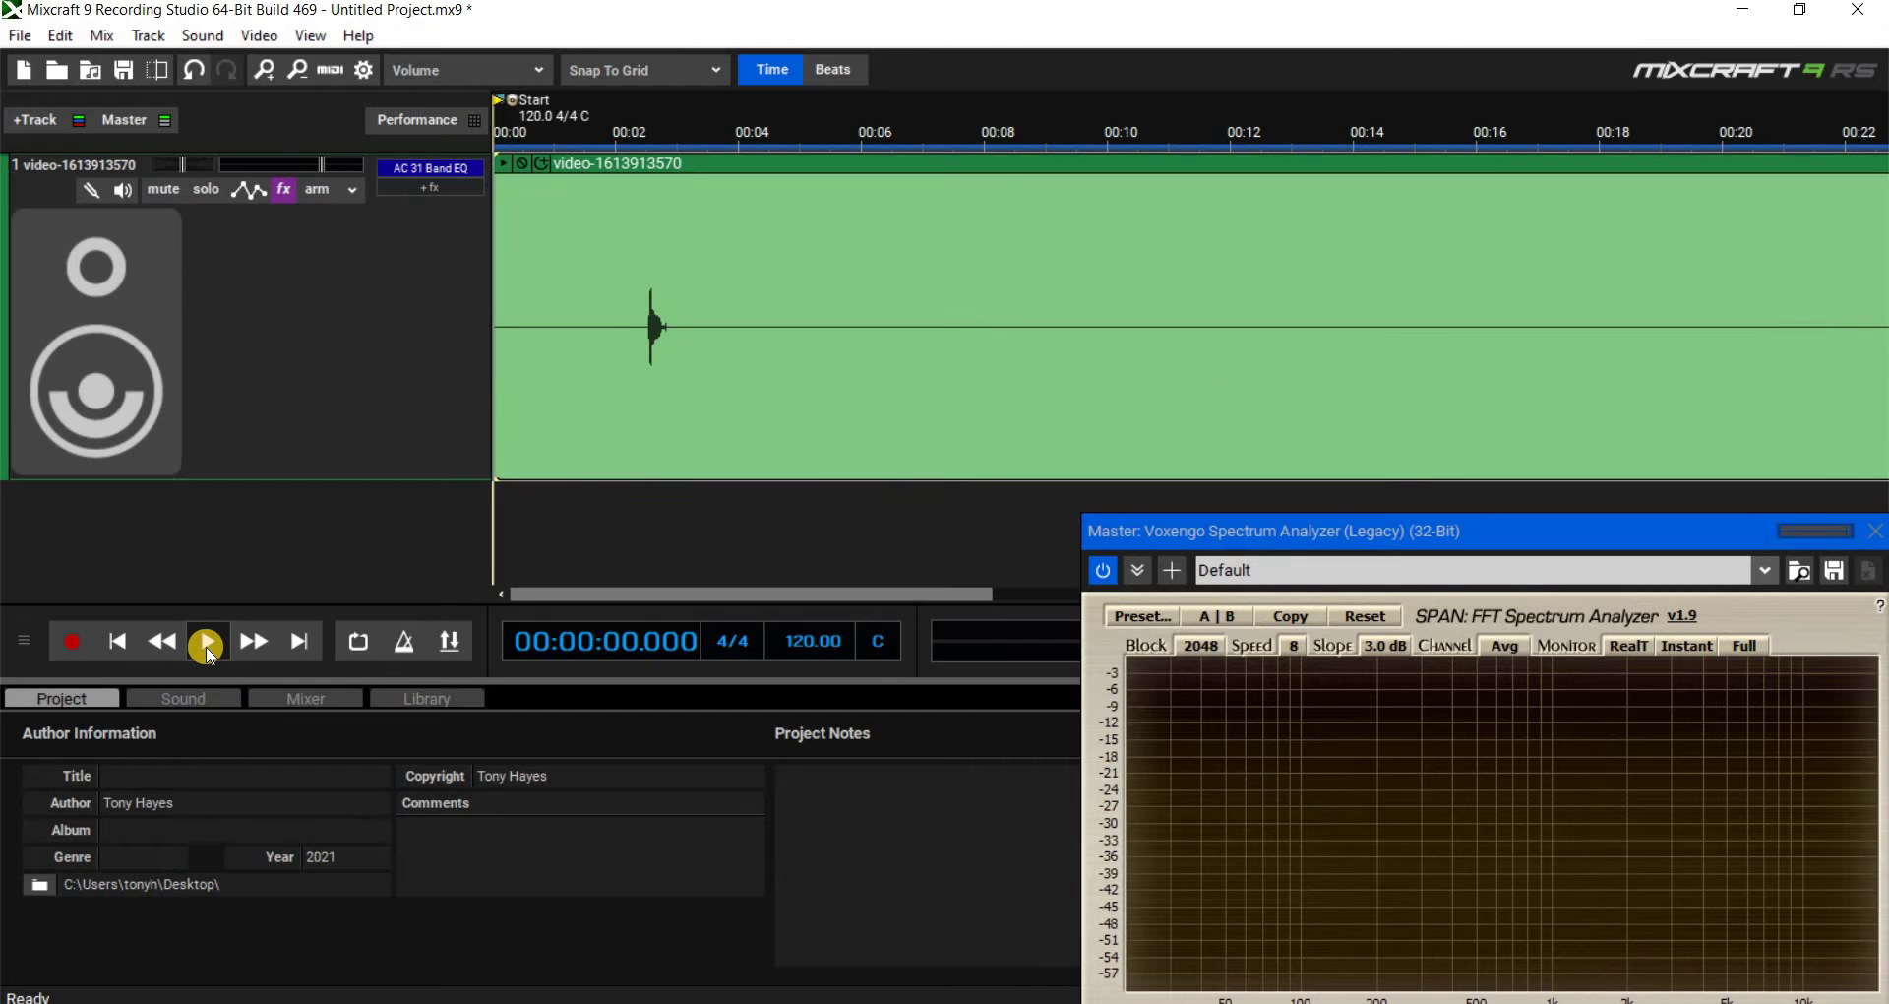
click(1454, 531)
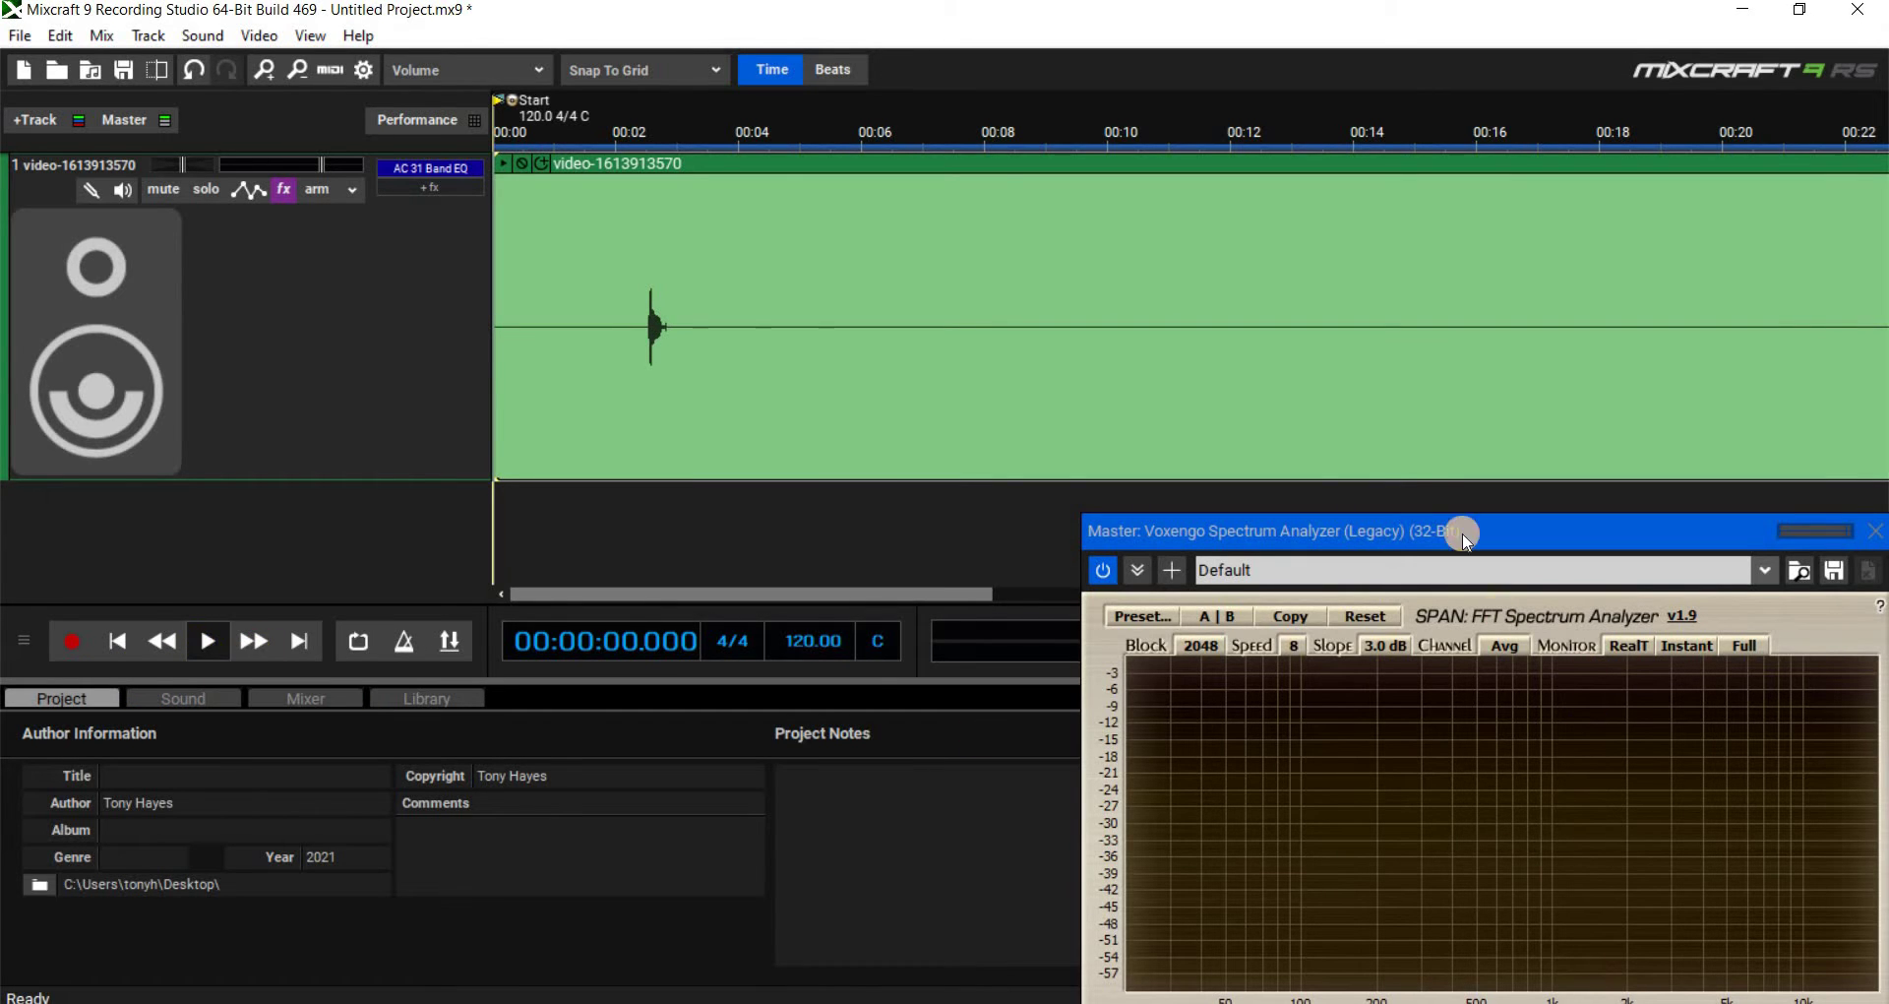
drag(1353, 448, 1298, 438)
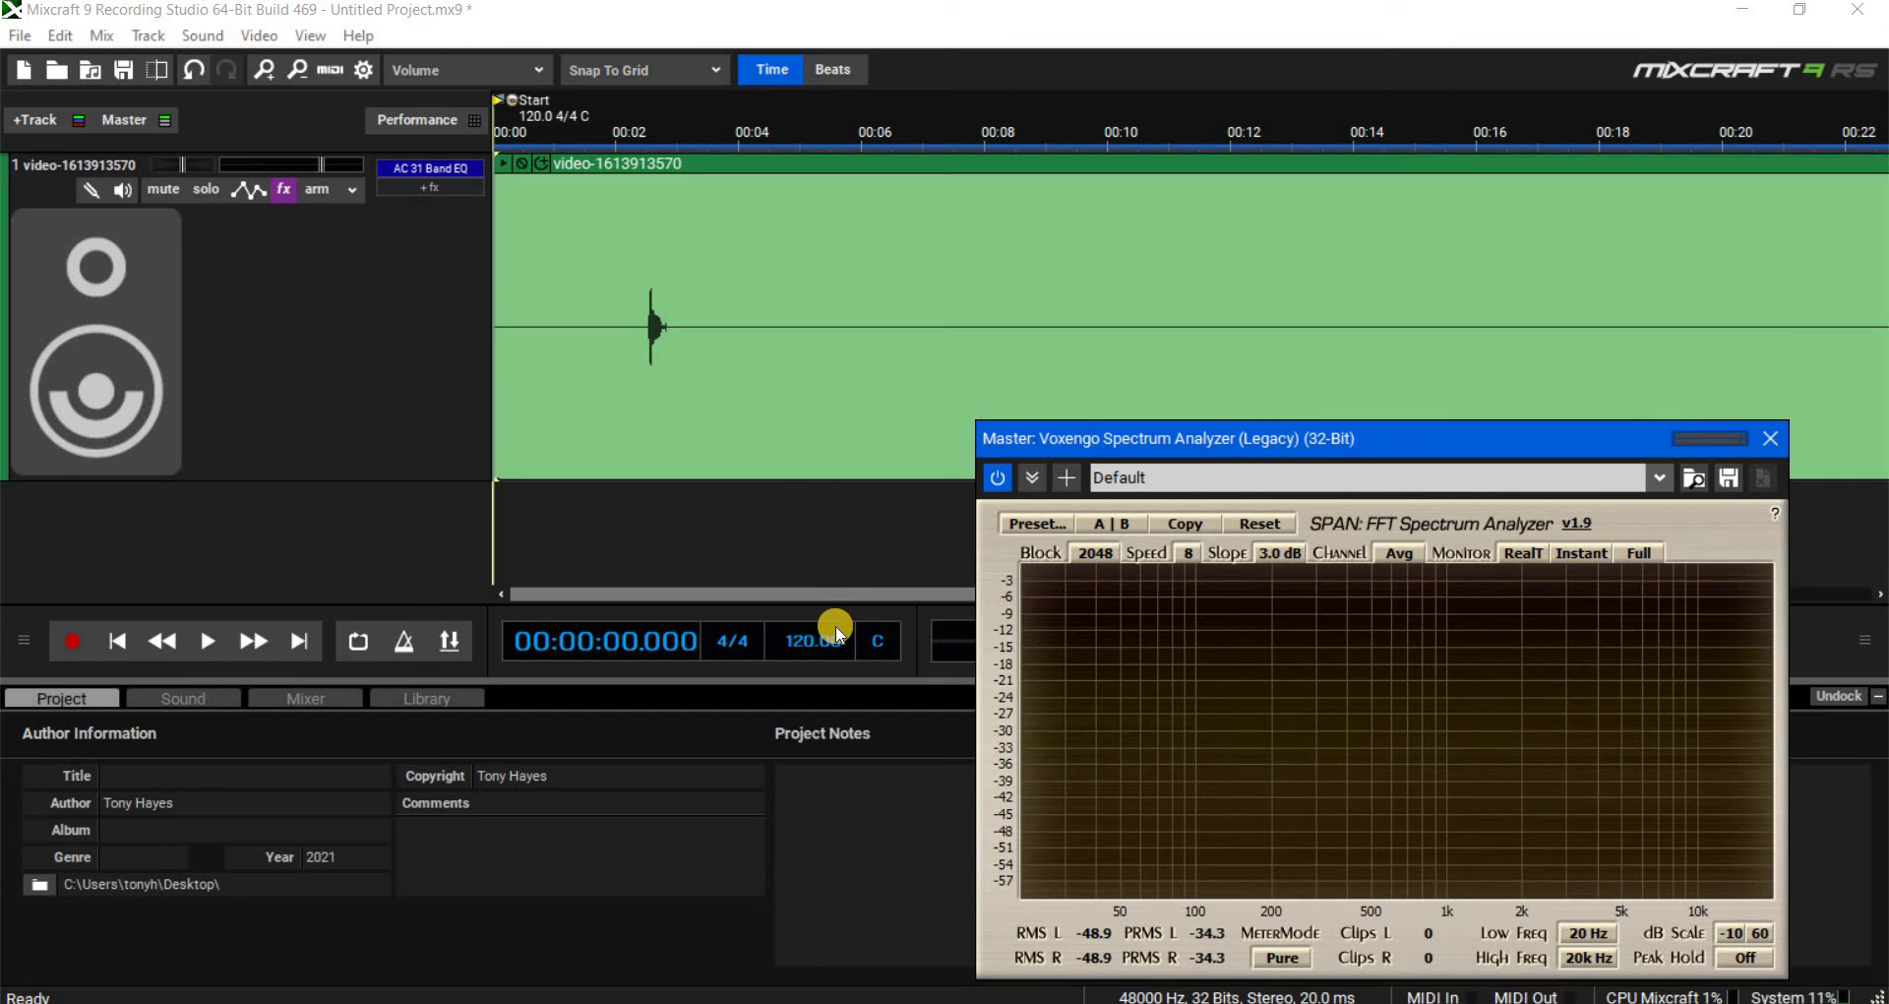
click(211, 644)
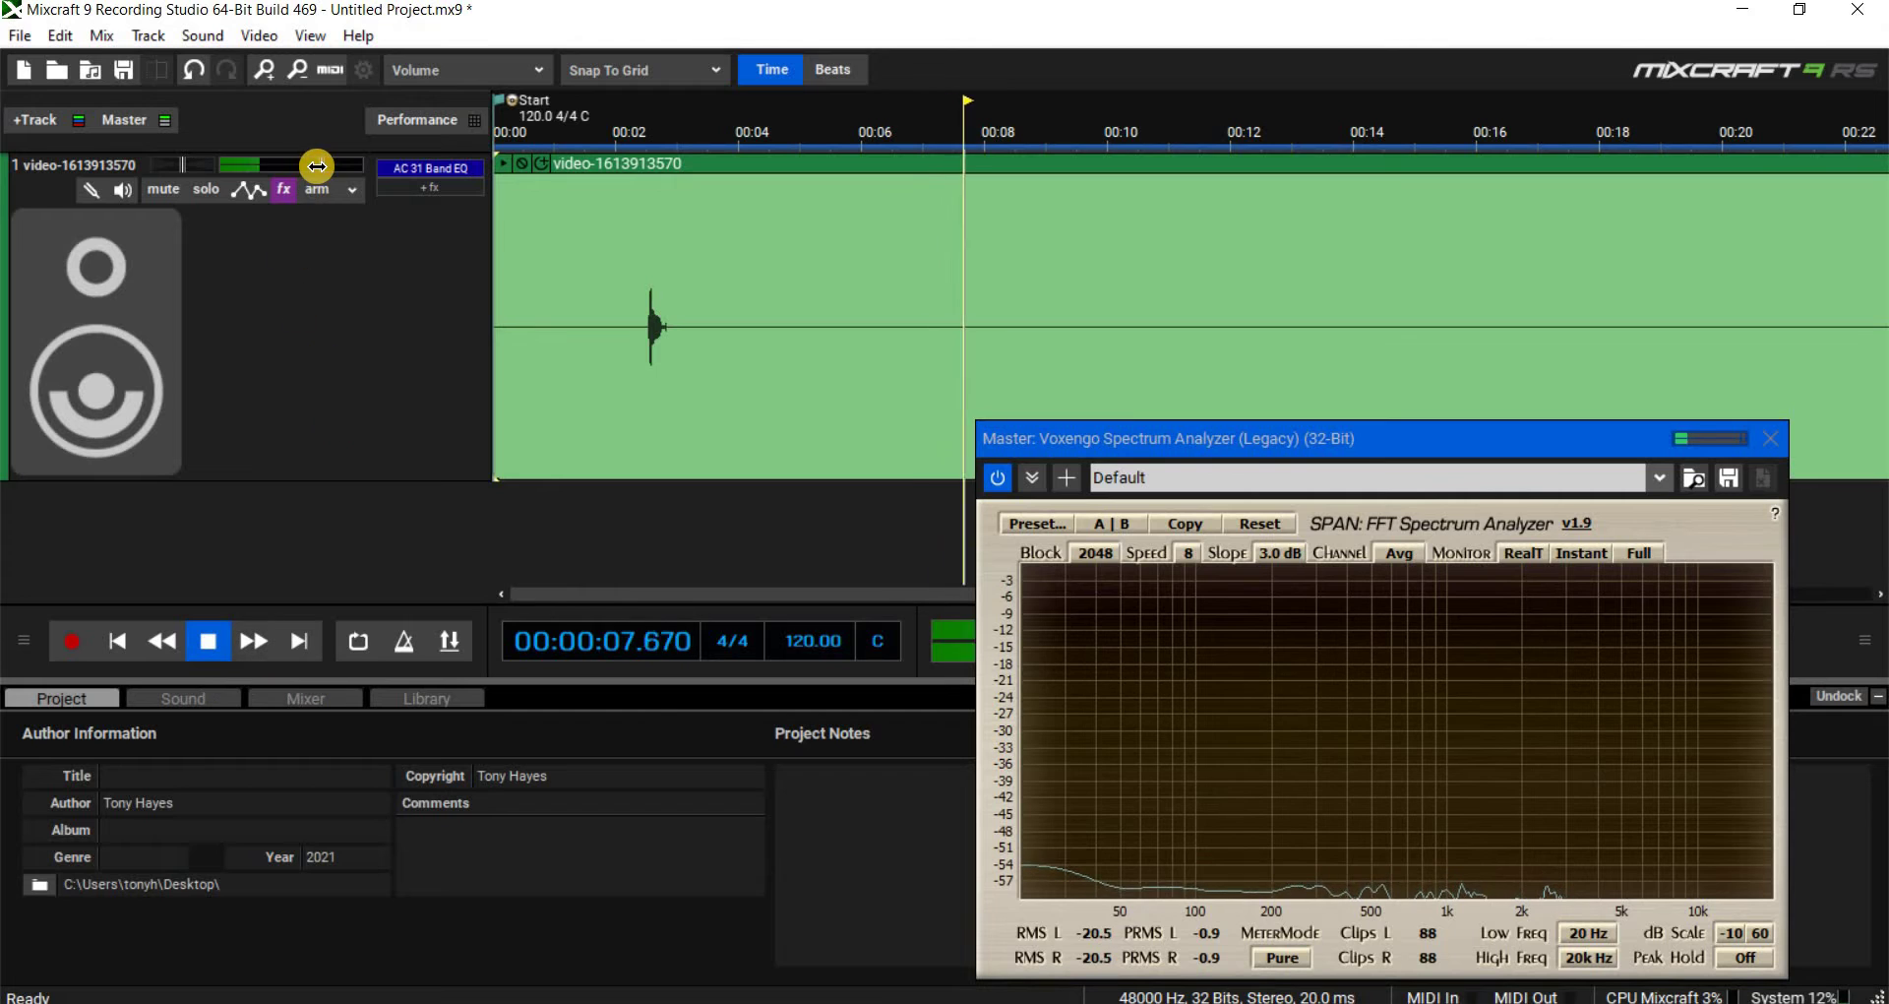
- Raise the audio track's volume and replay the audio from 4 seconds
drag(330, 165, 341, 165)
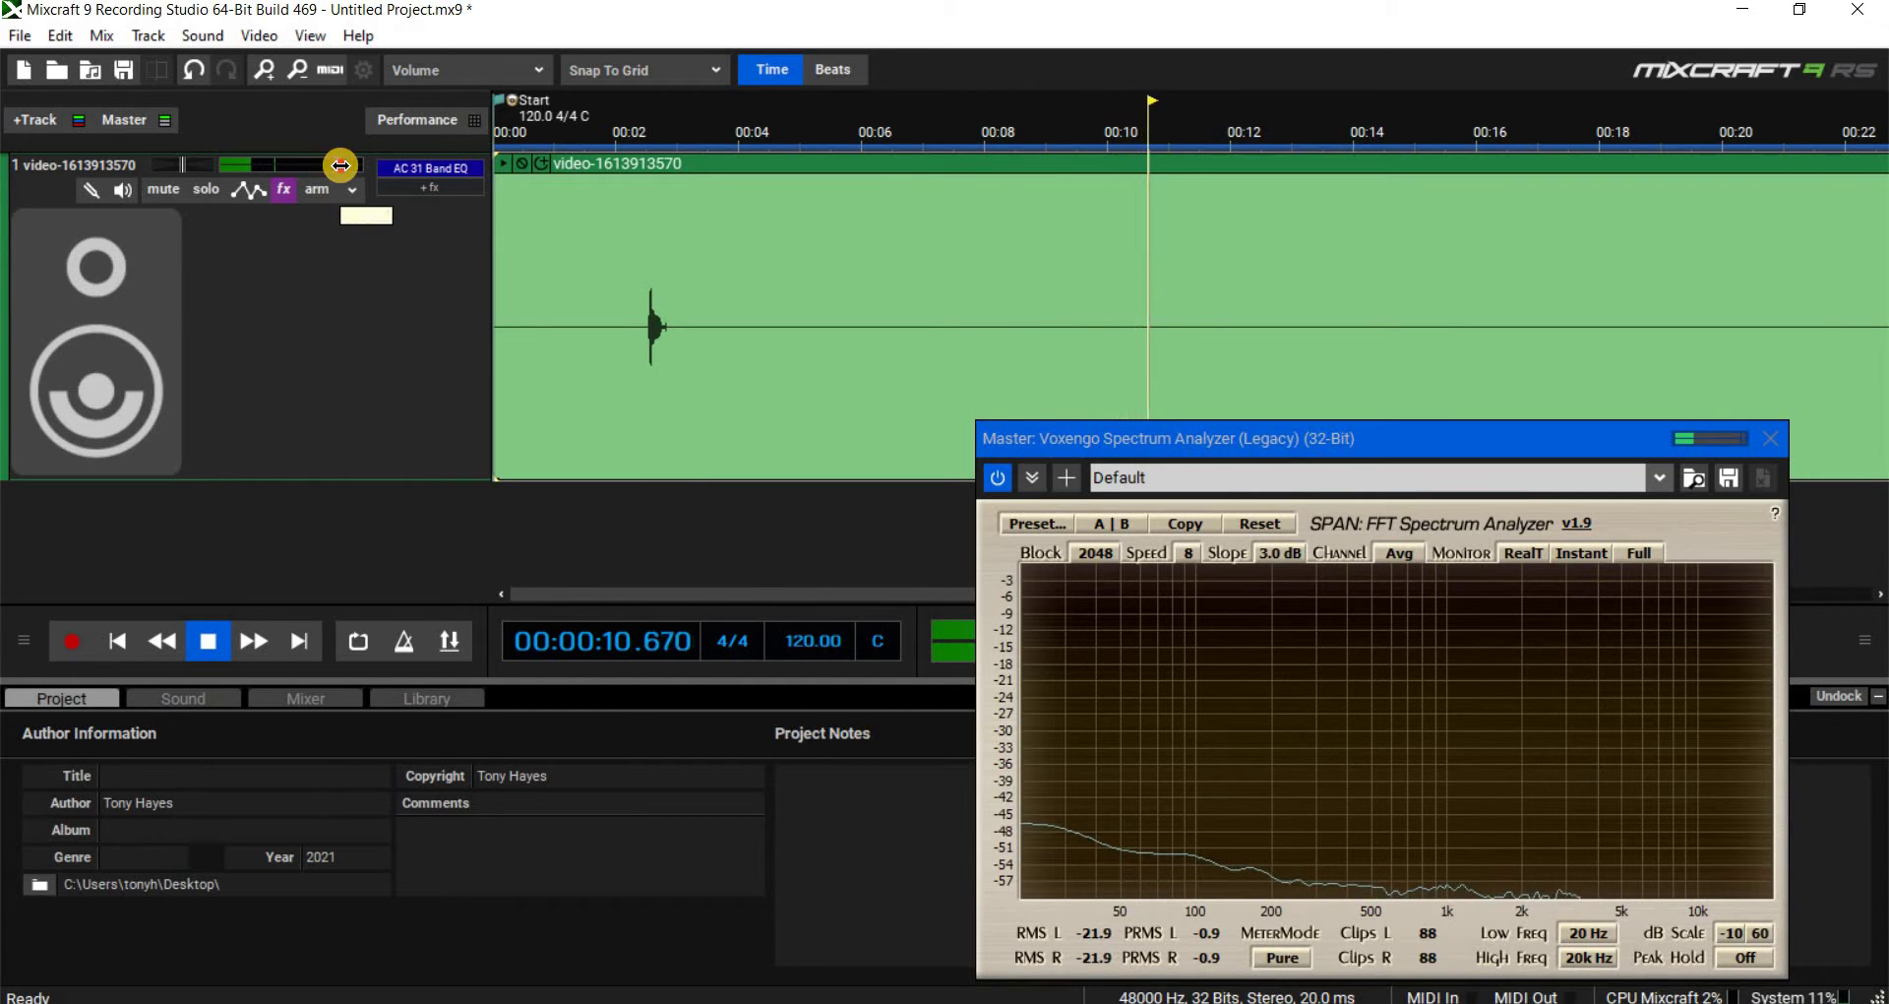
click(209, 641)
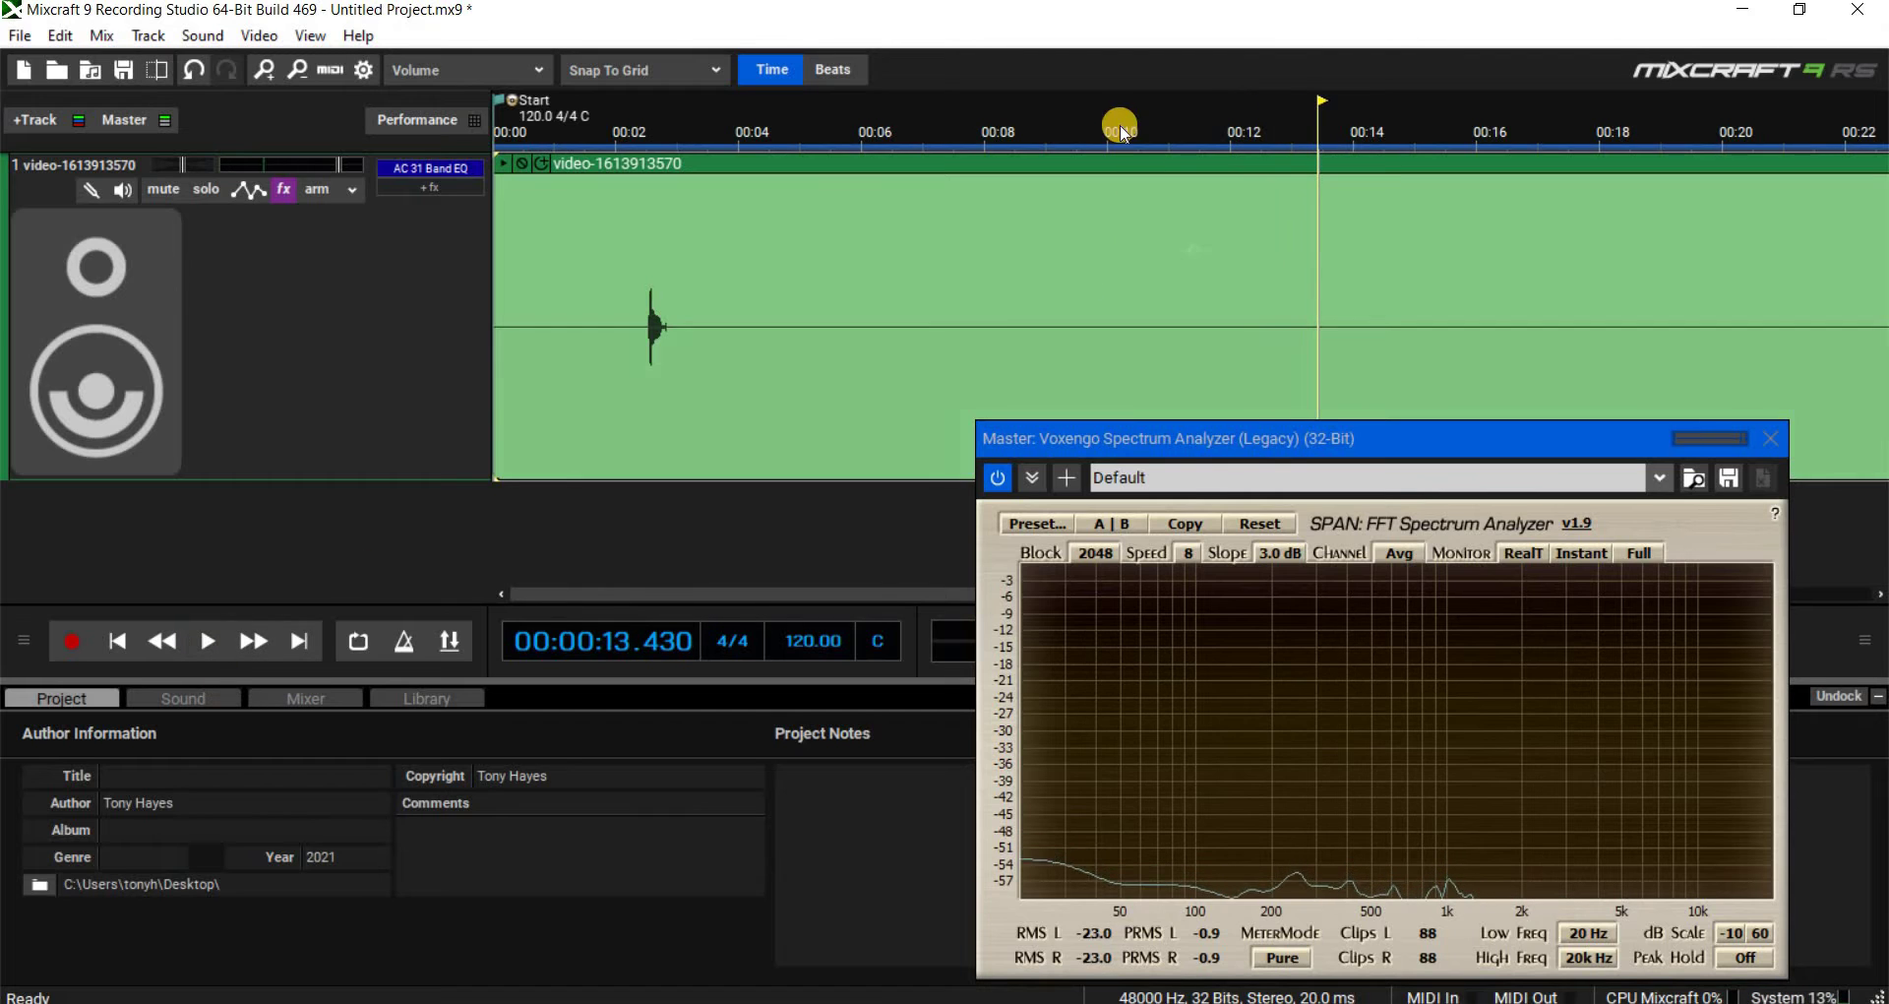
click(207, 641)
click(743, 123)
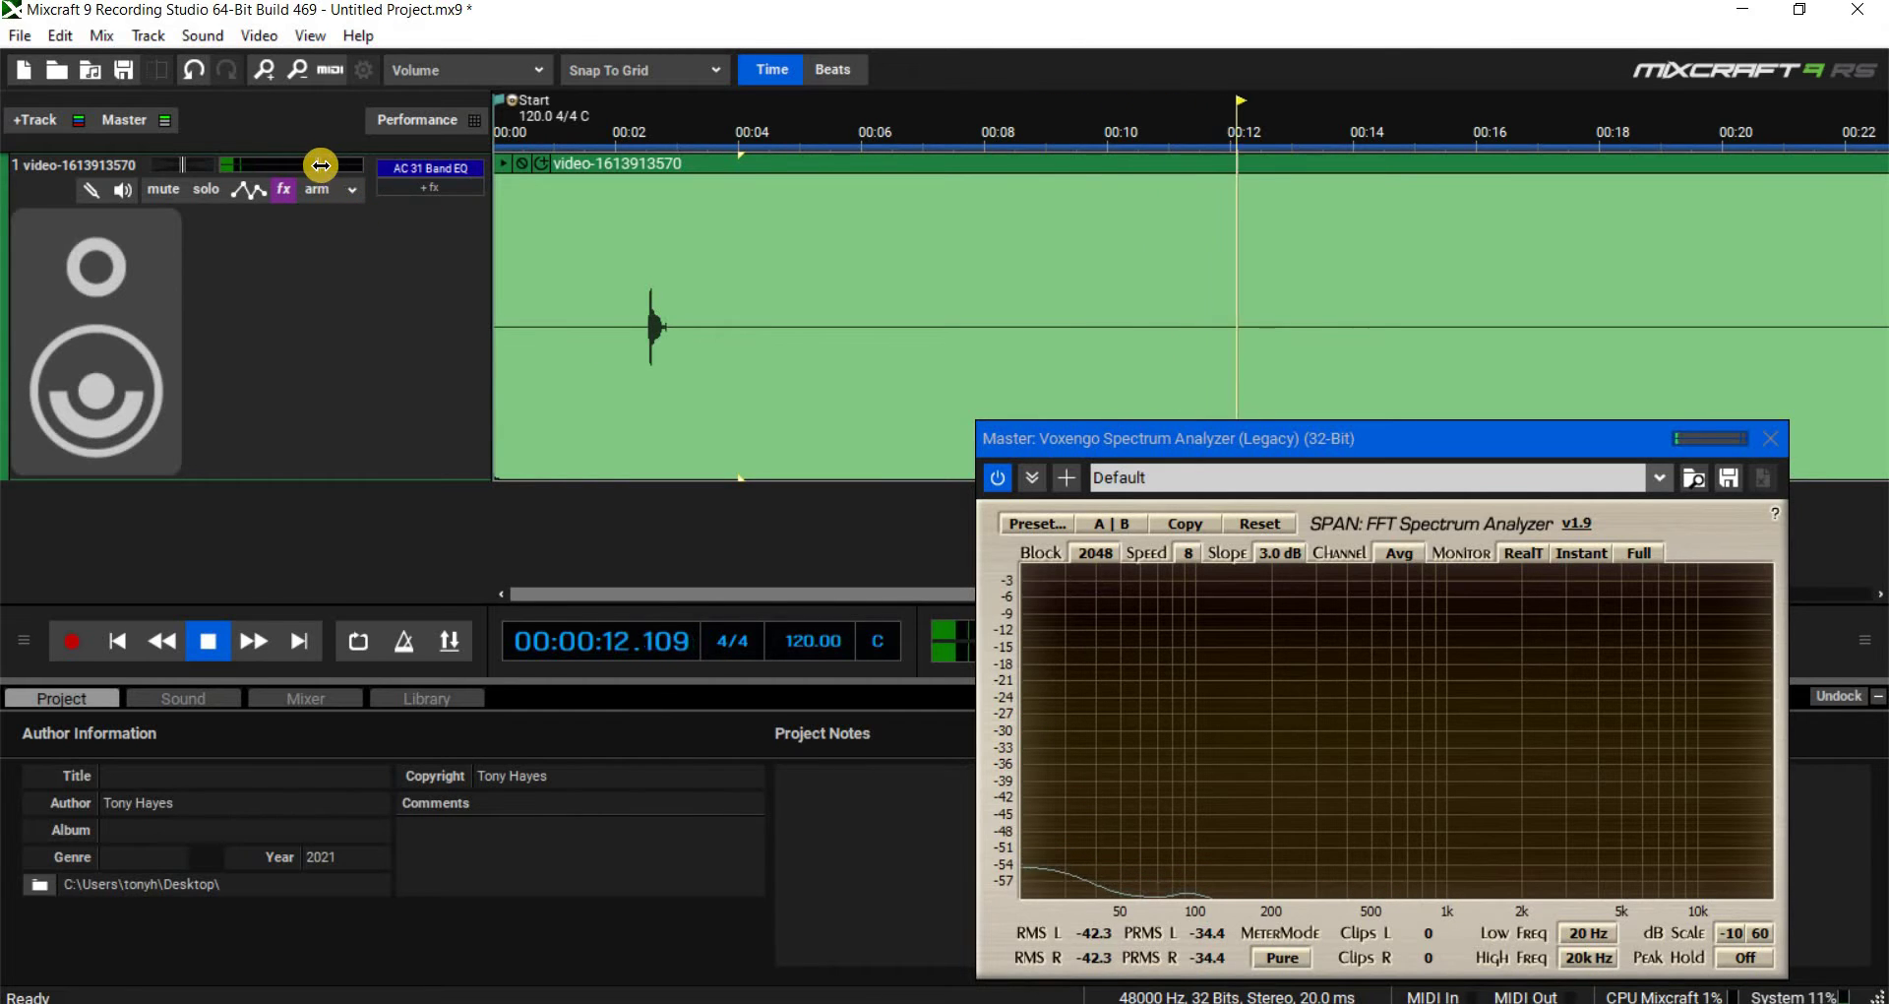
- Lower the audio track's volume back to about its original level and replay the audio from the start
mouse_move(311, 172)
drag(311, 172, 320, 172)
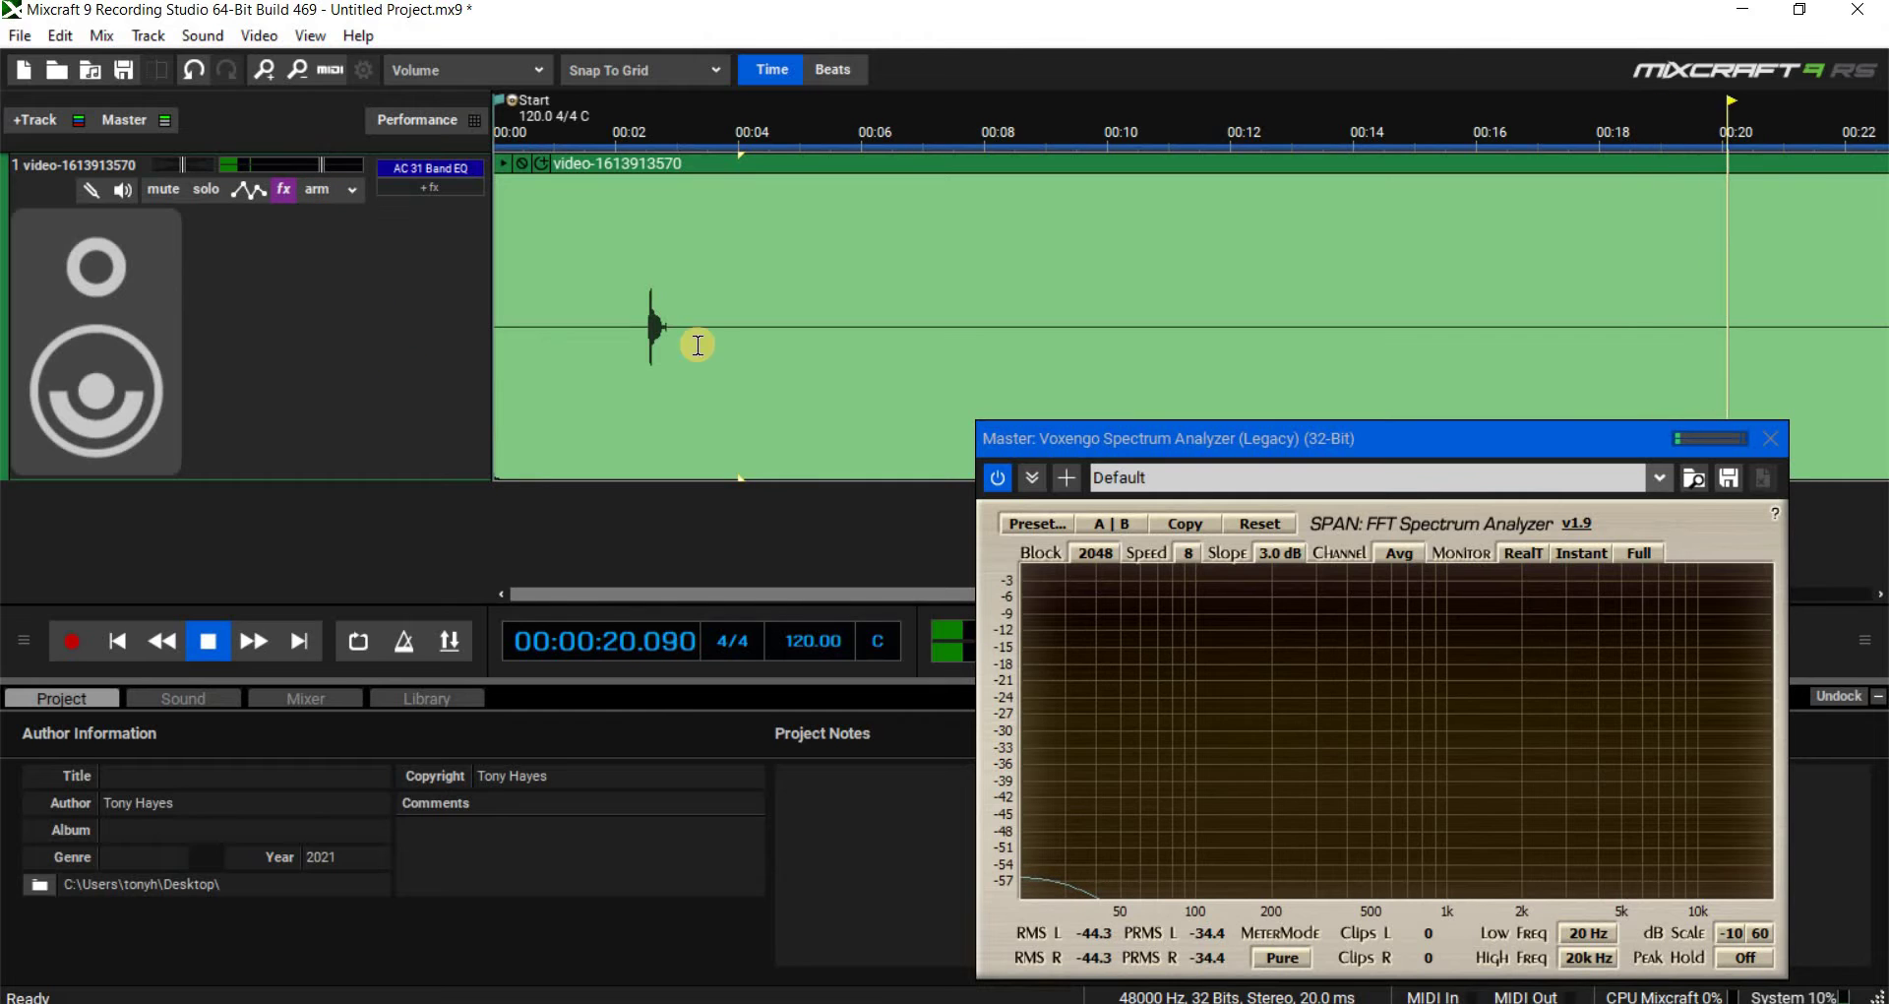
click(108, 640)
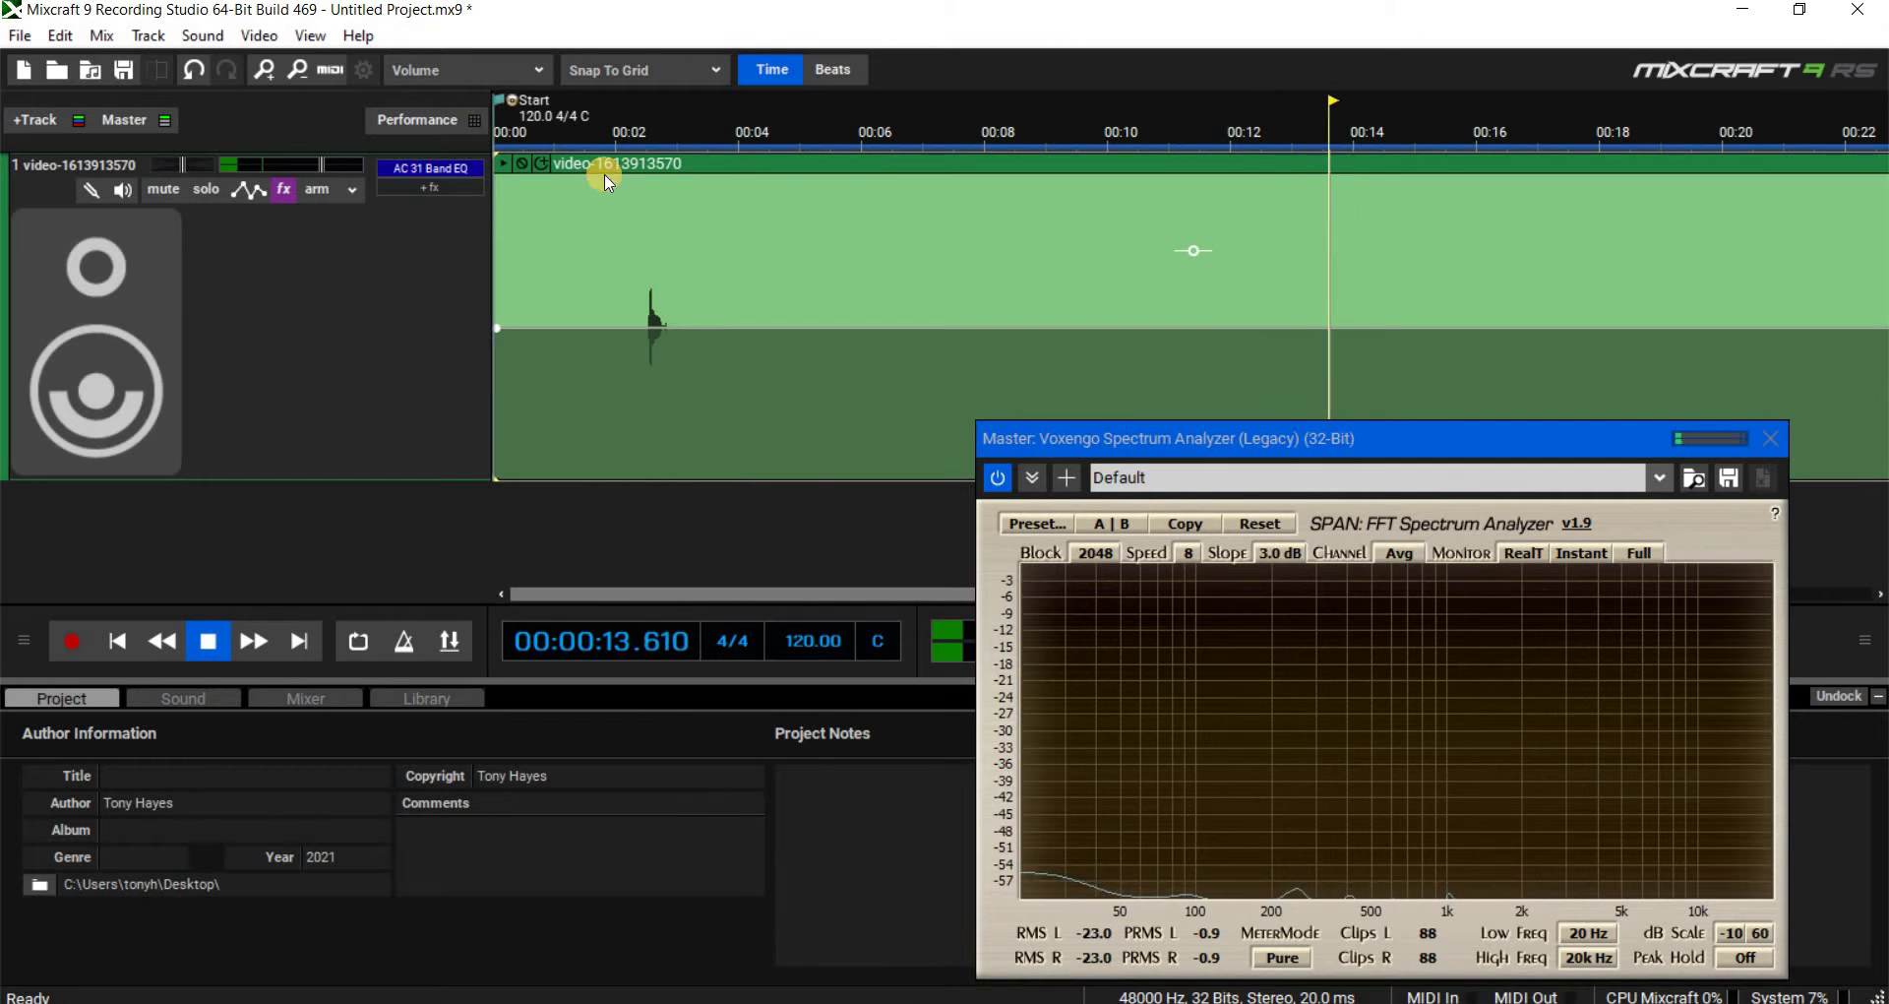
- Open the track's 31 Band EQ to check its output gain during playback, and close it
click(430, 167)
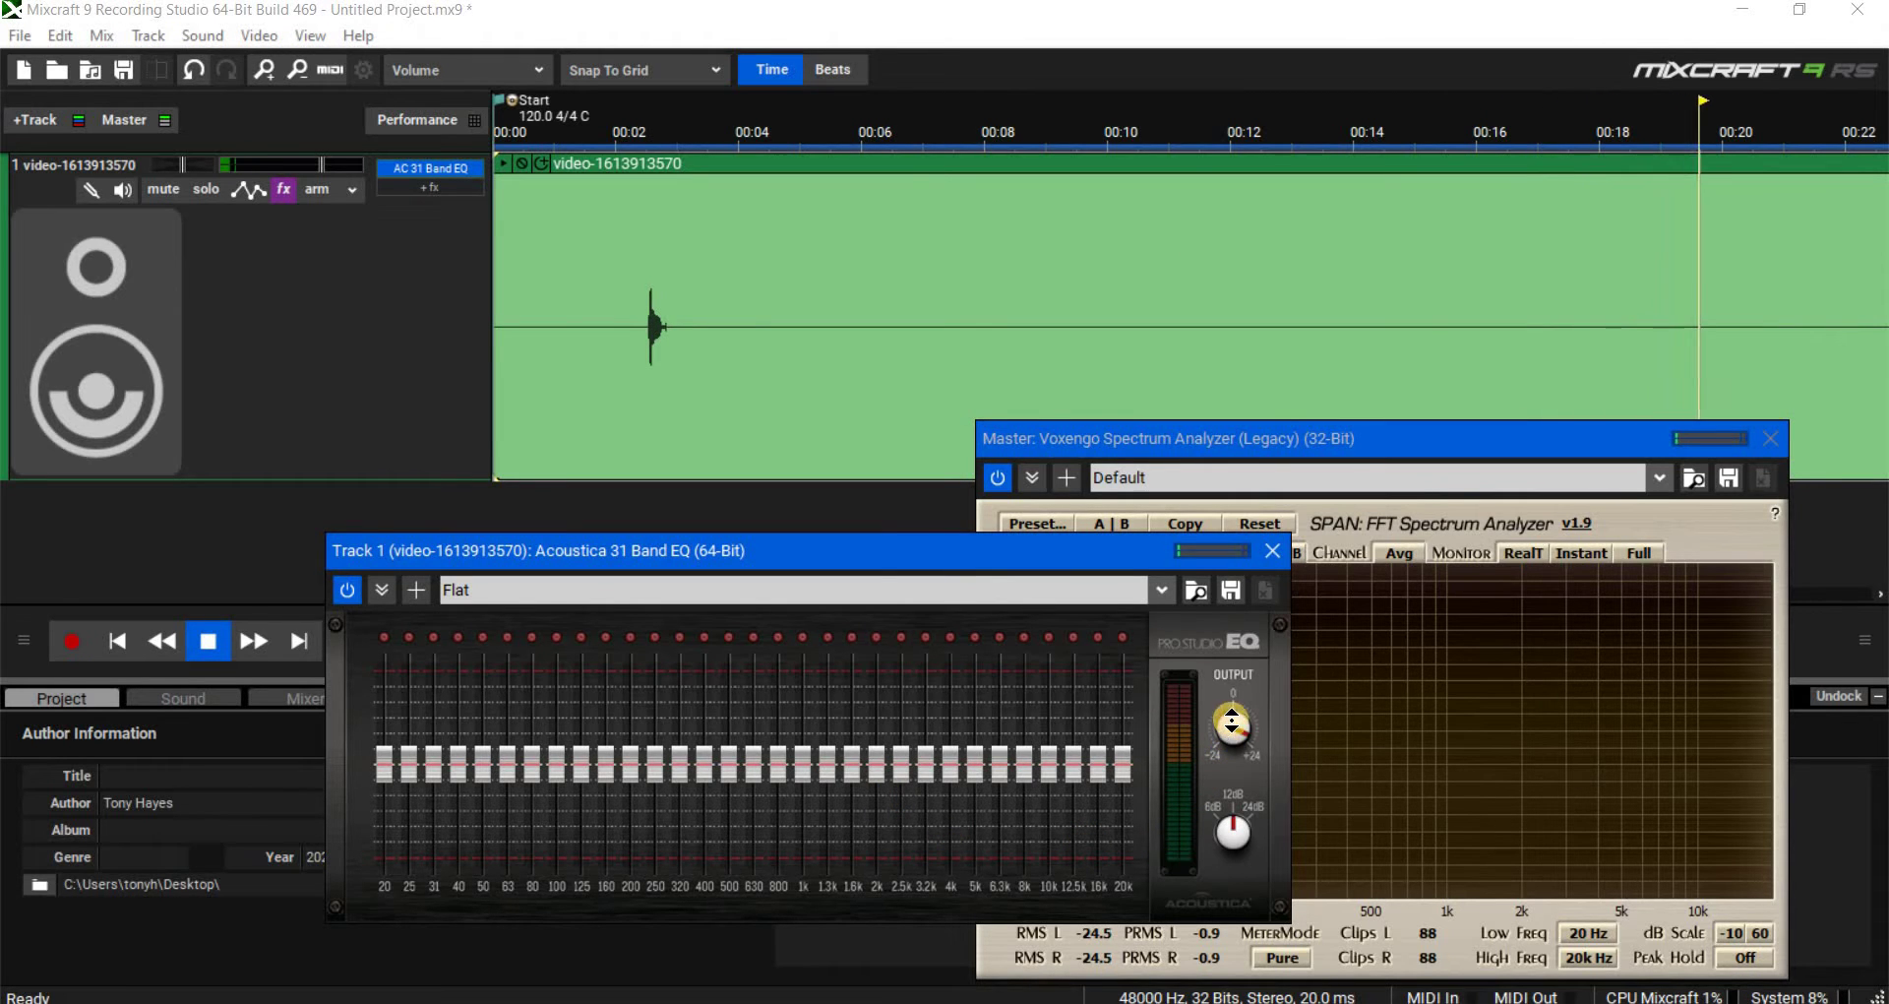
click(1272, 550)
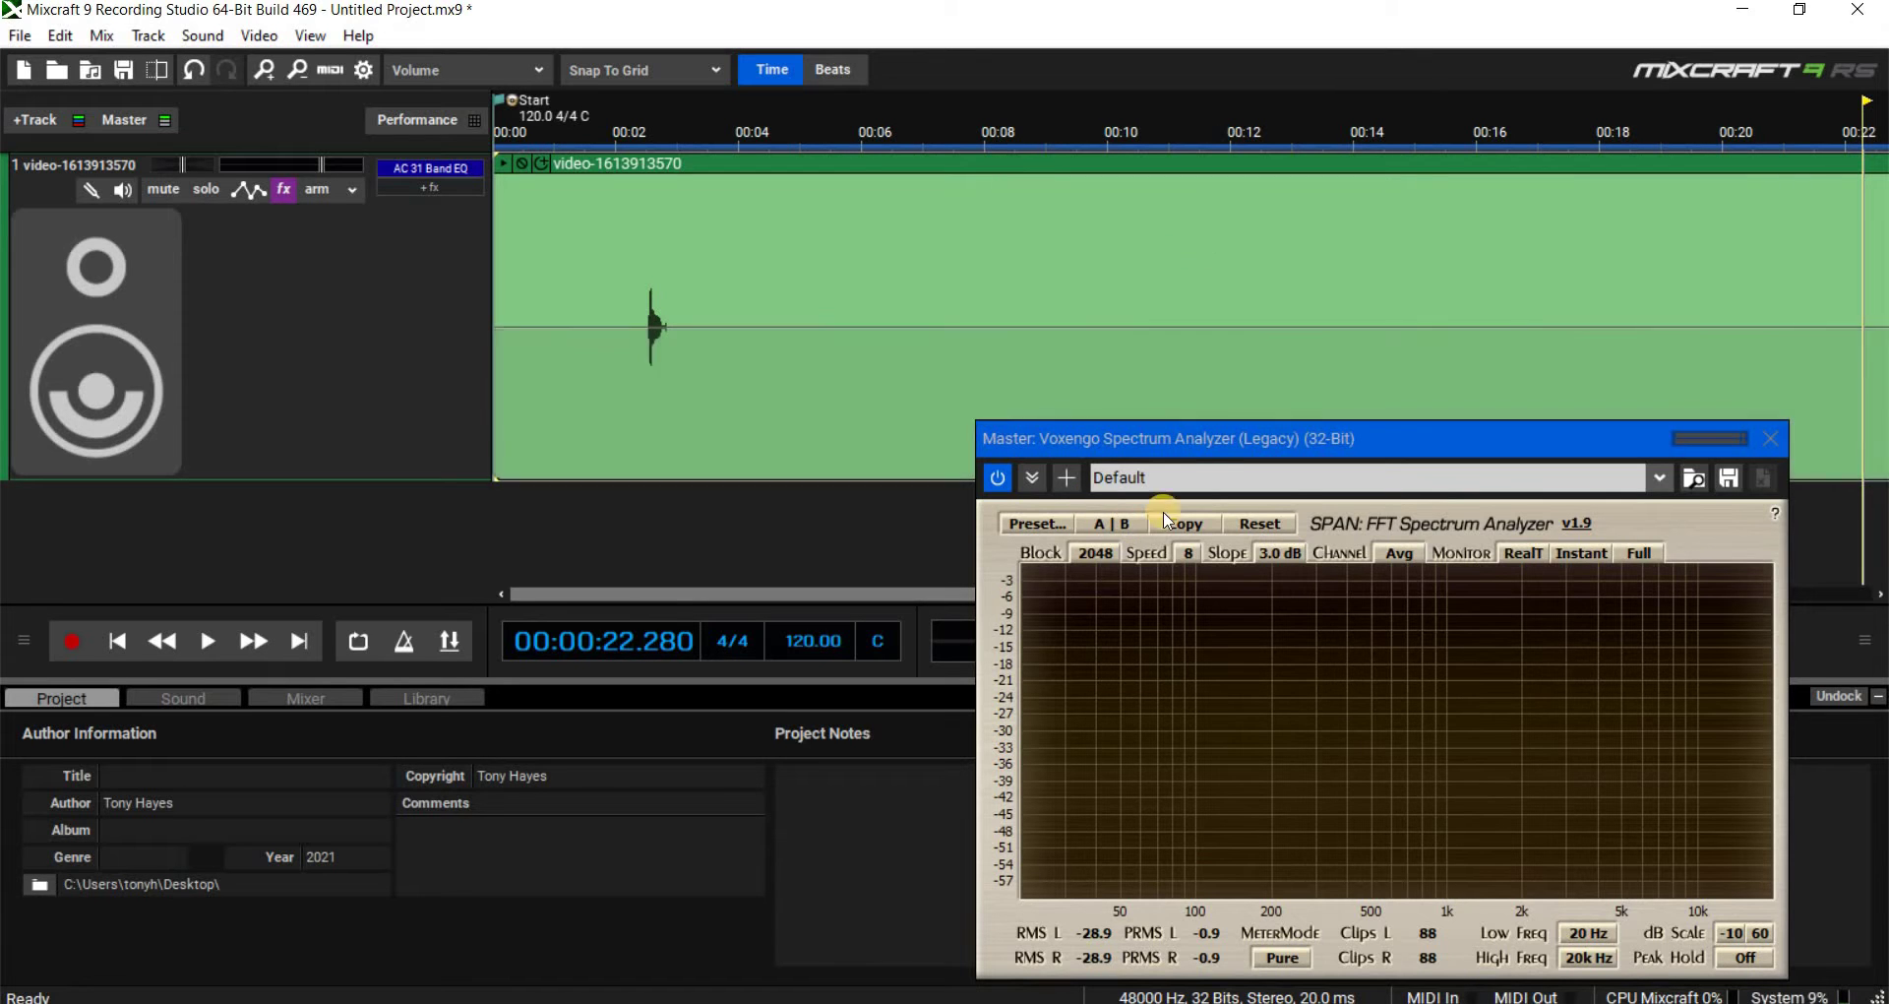
click(1204, 435)
drag(1205, 434, 1152, 412)
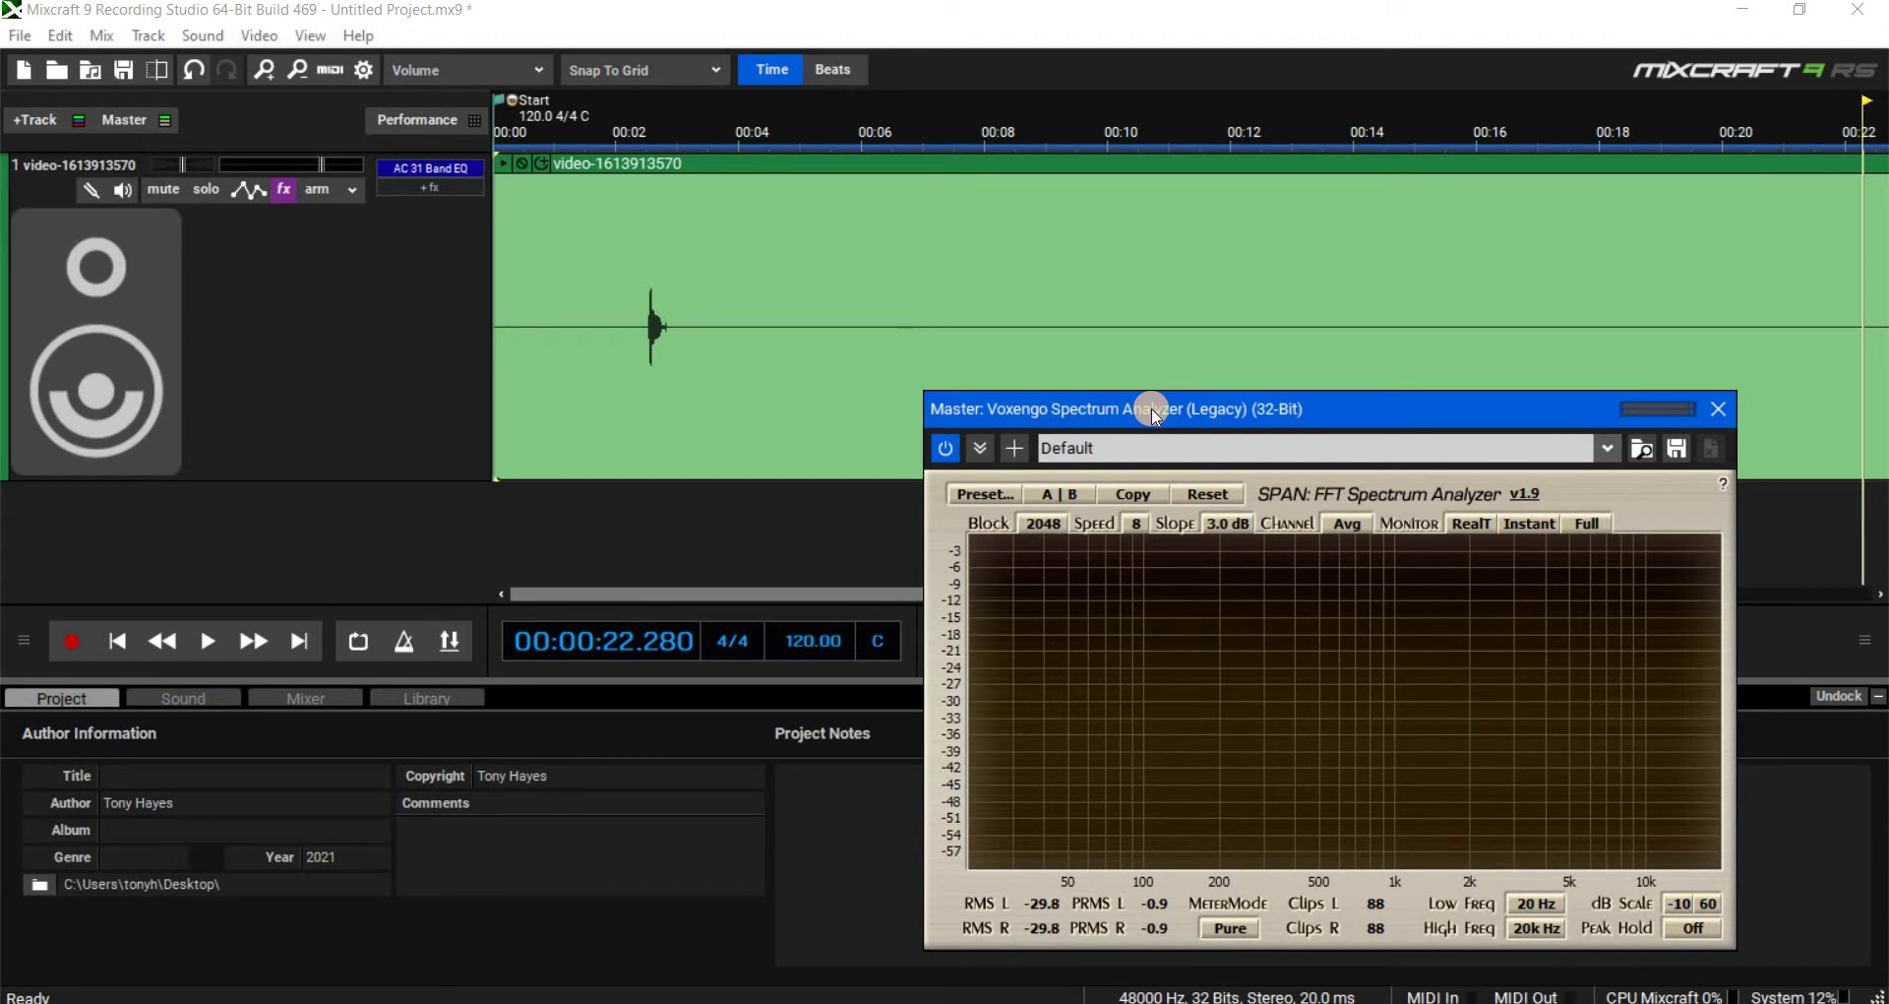
drag(1103, 409, 1108, 425)
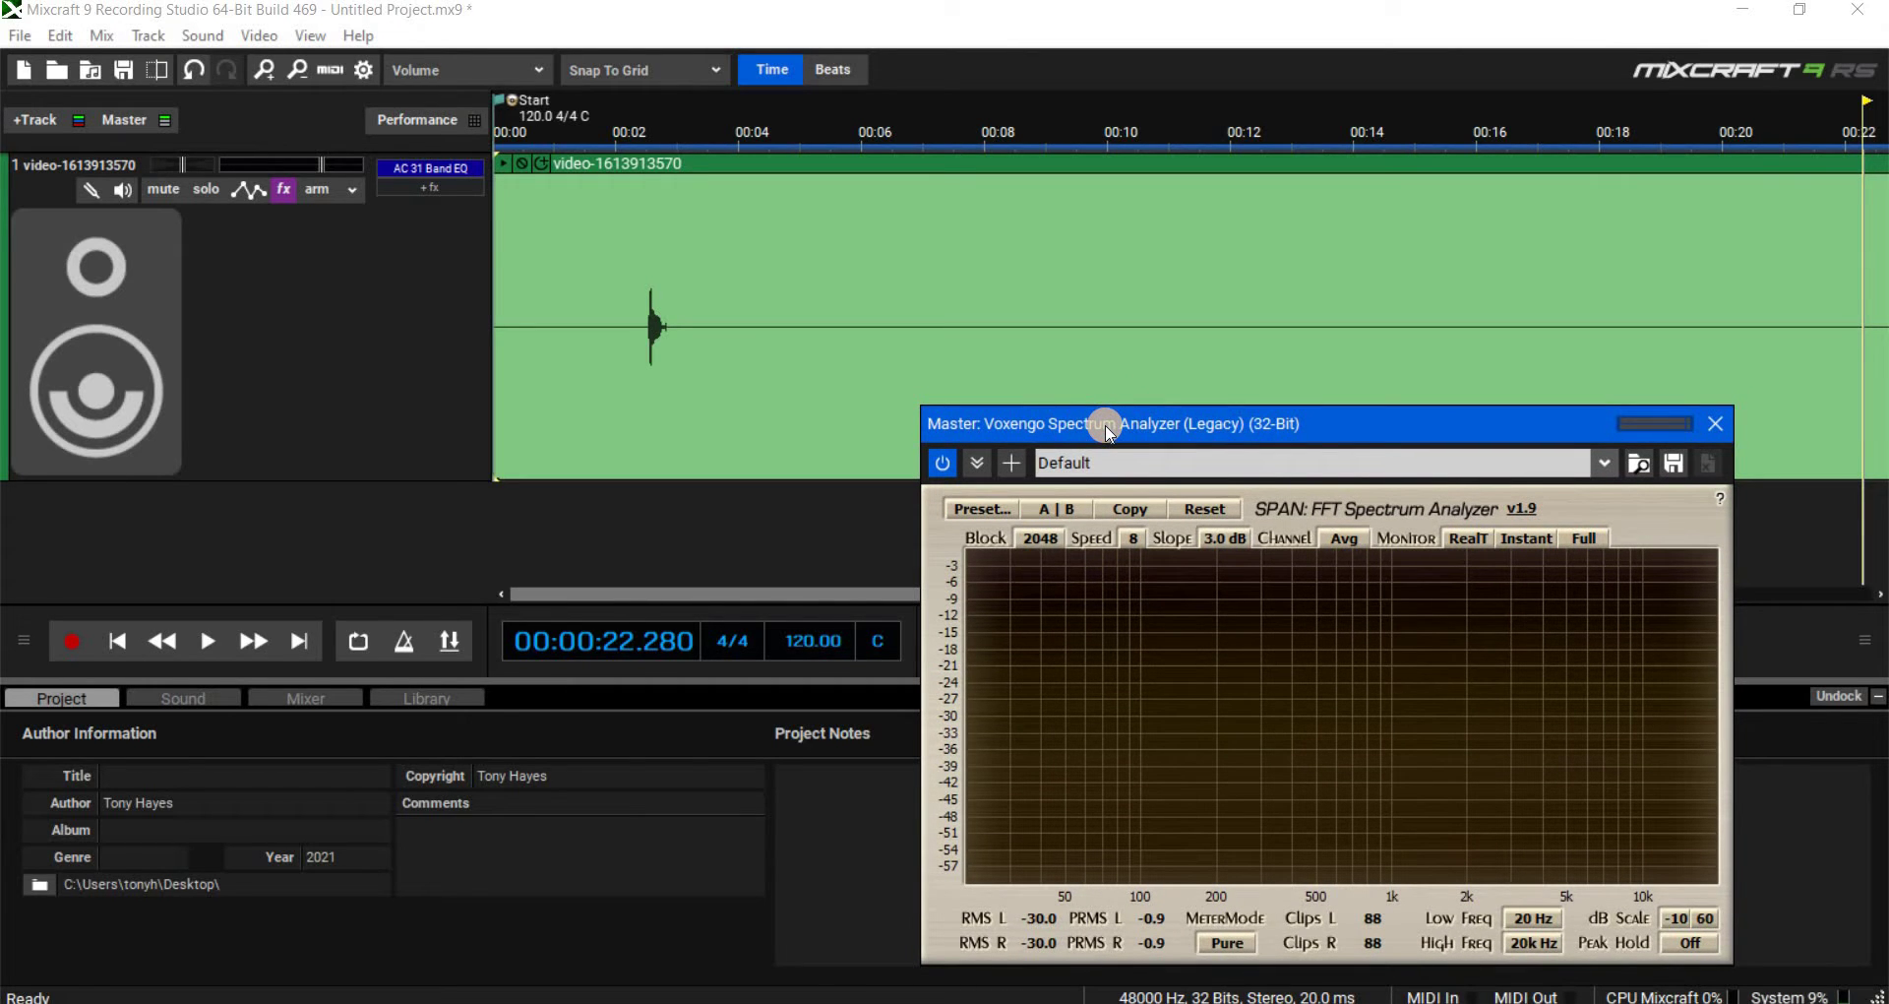
- Move the spectrum analyzer clear of the playback controls, play the audio from the start, and stop at about 14 seconds
drag(1108, 425, 256, 638)
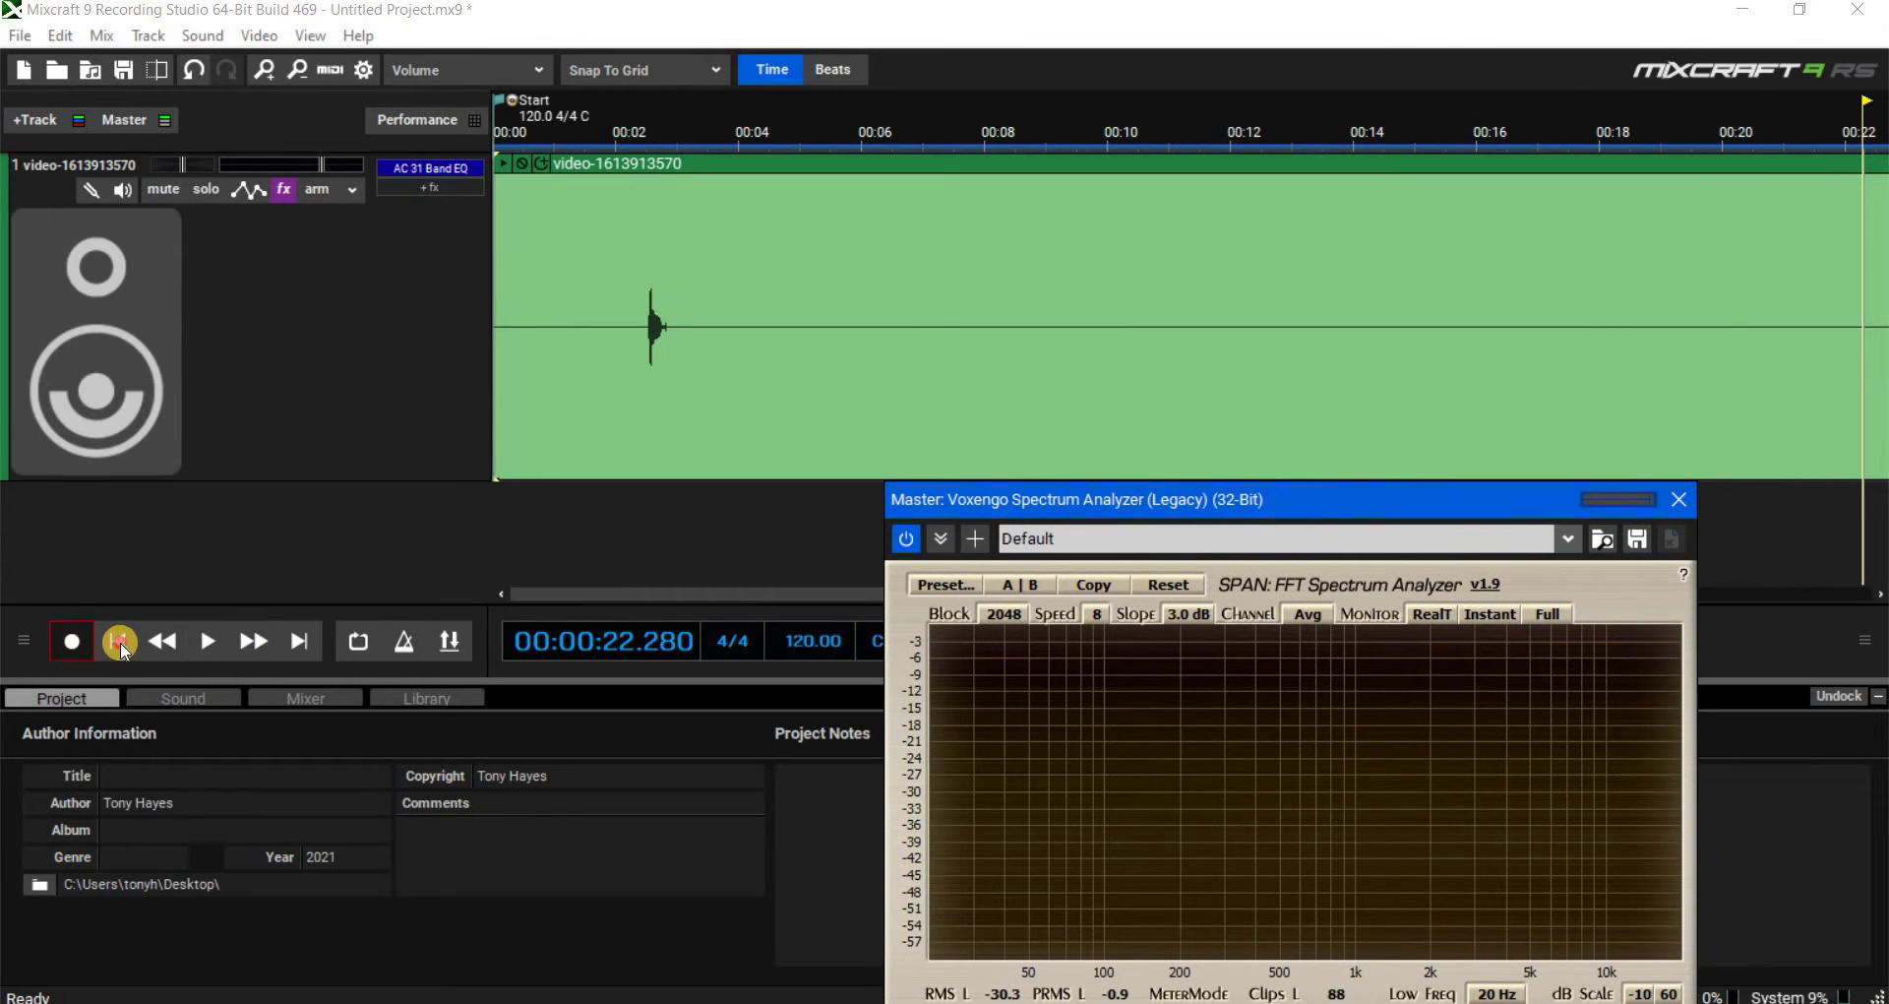
click(165, 644)
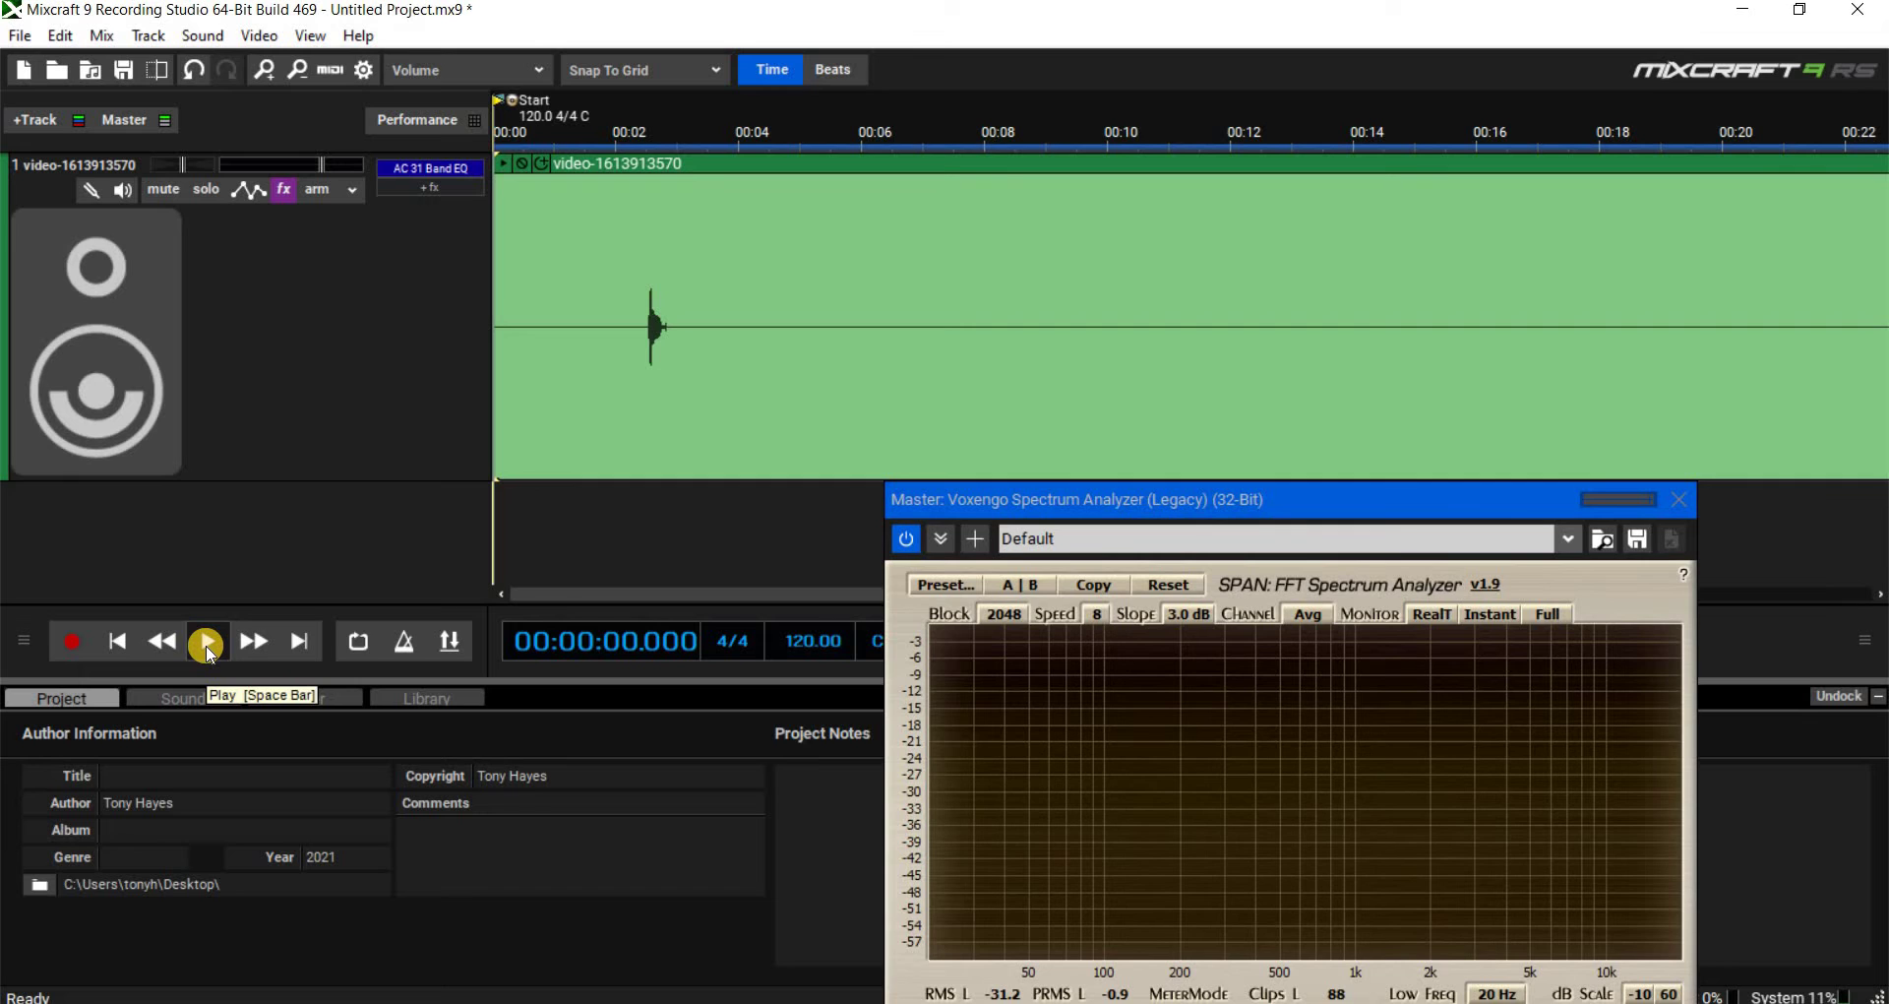
click(207, 645)
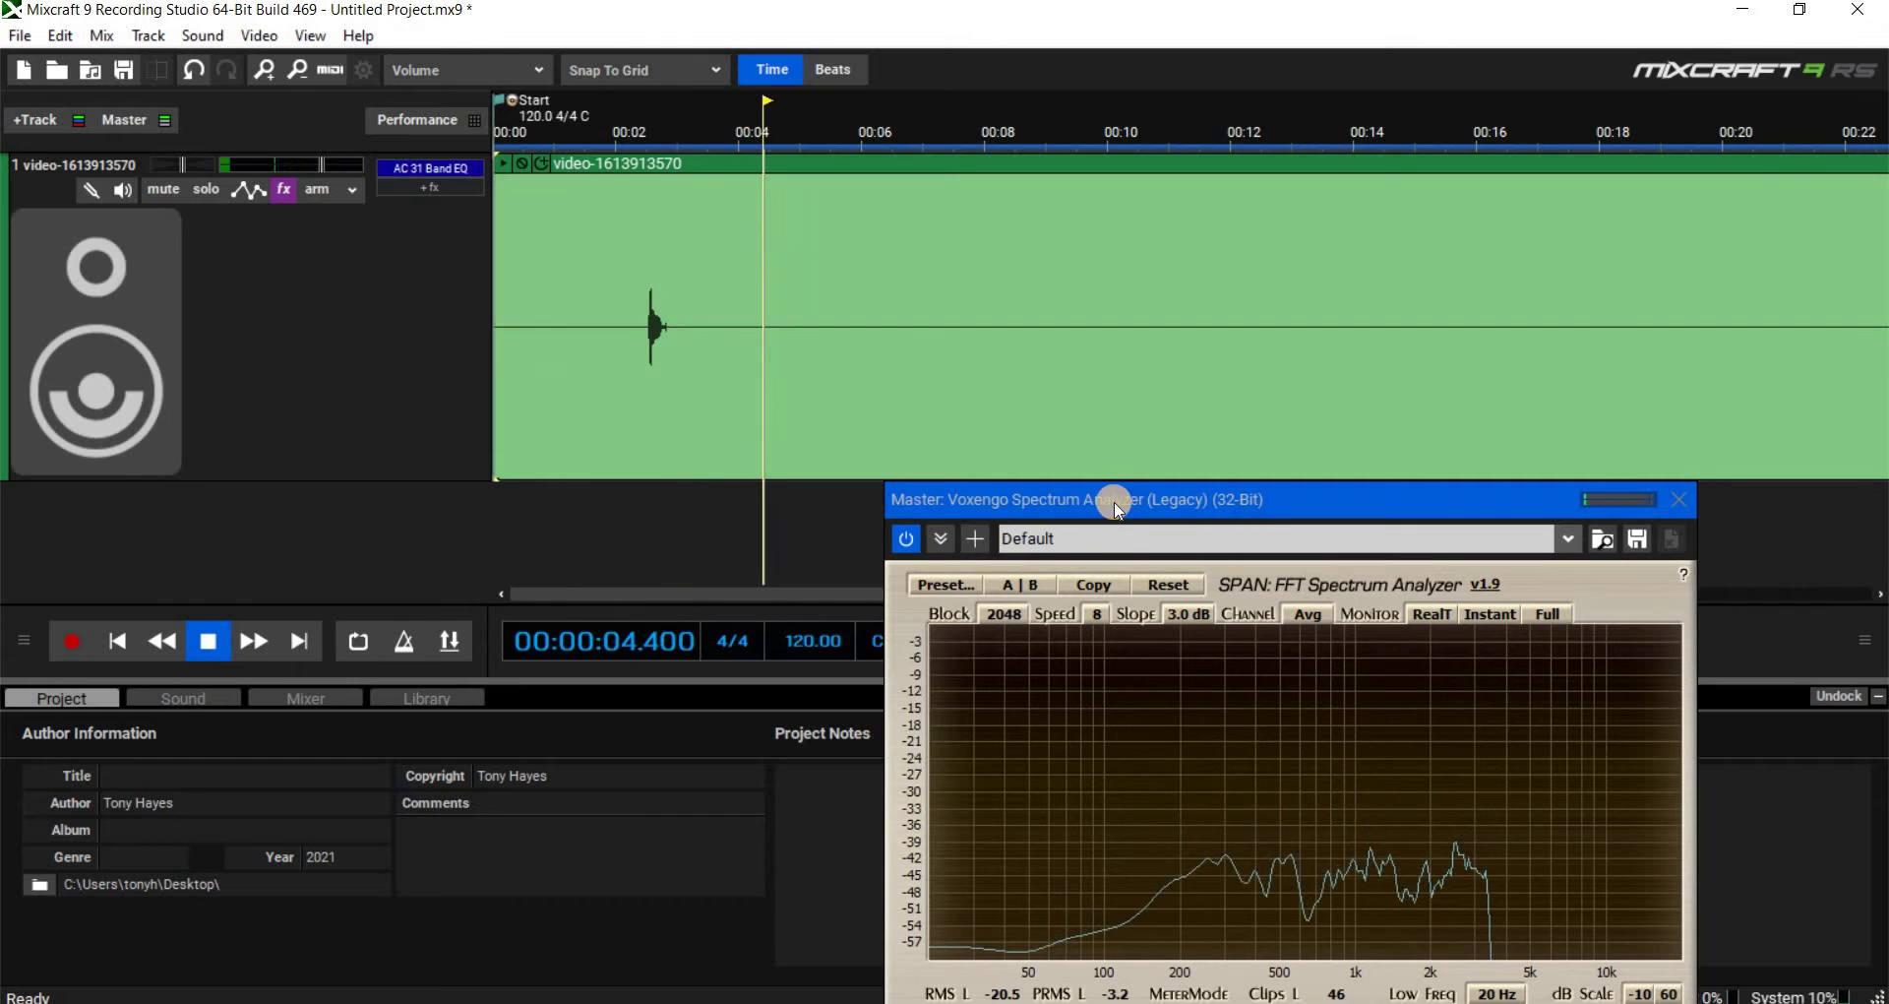
mouse_move(1097, 495)
mouse_down()
mouse_move(1083, 321)
mouse_move(978, 476)
mouse_move(1092, 472)
mouse_up()
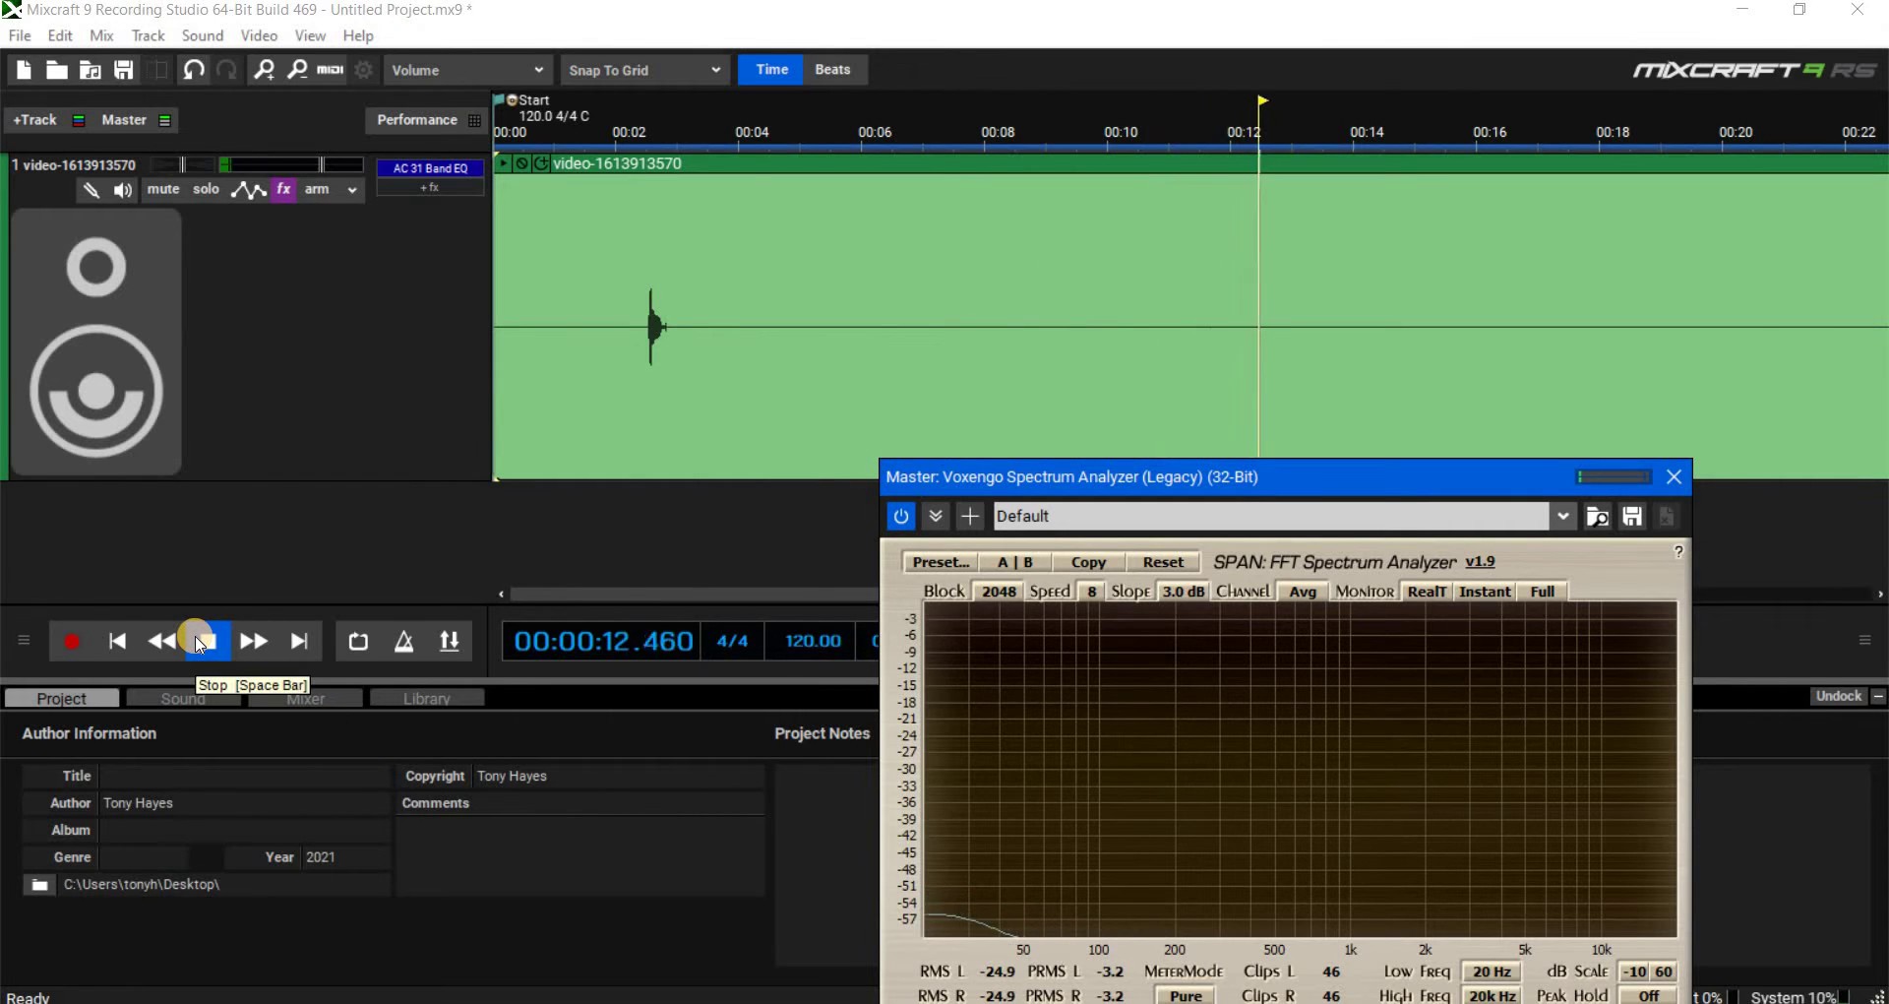
key(space)
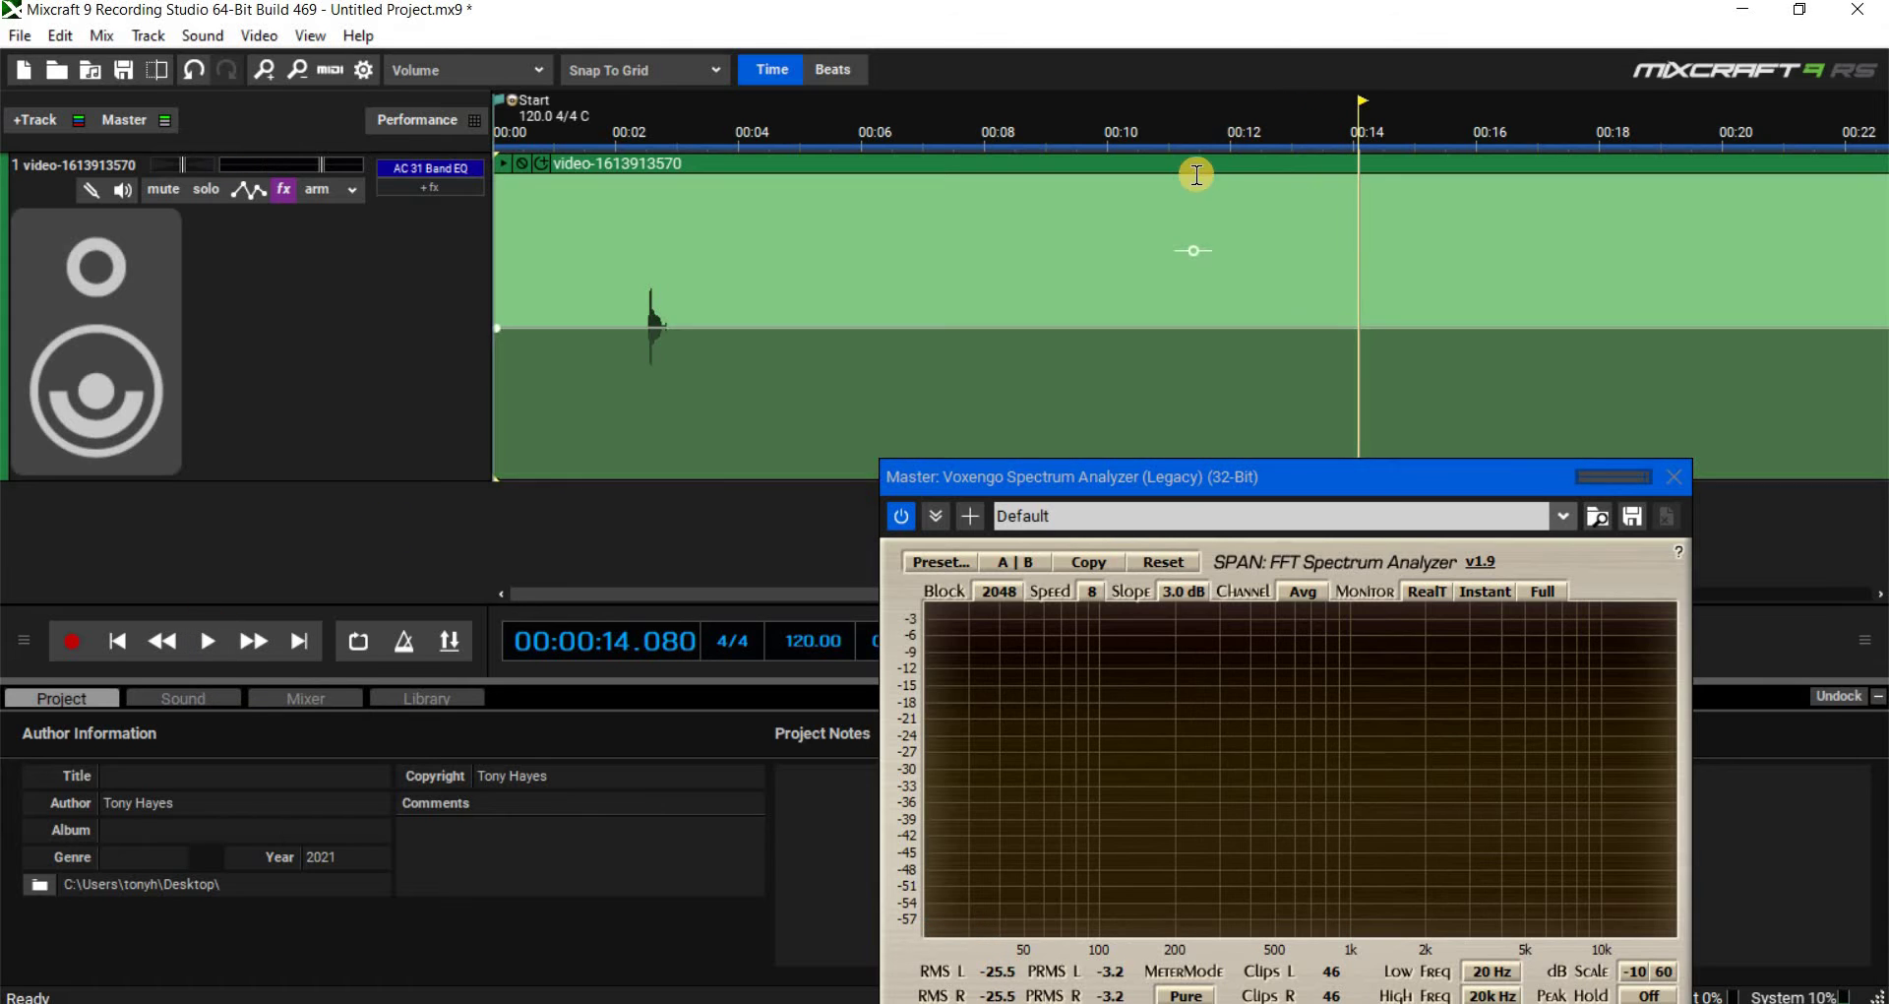
- Loop playback of the quiet section from 12 to 15 seconds, and shorten the loop's end to 14 seconds
drag(1368, 190, 1414, 190)
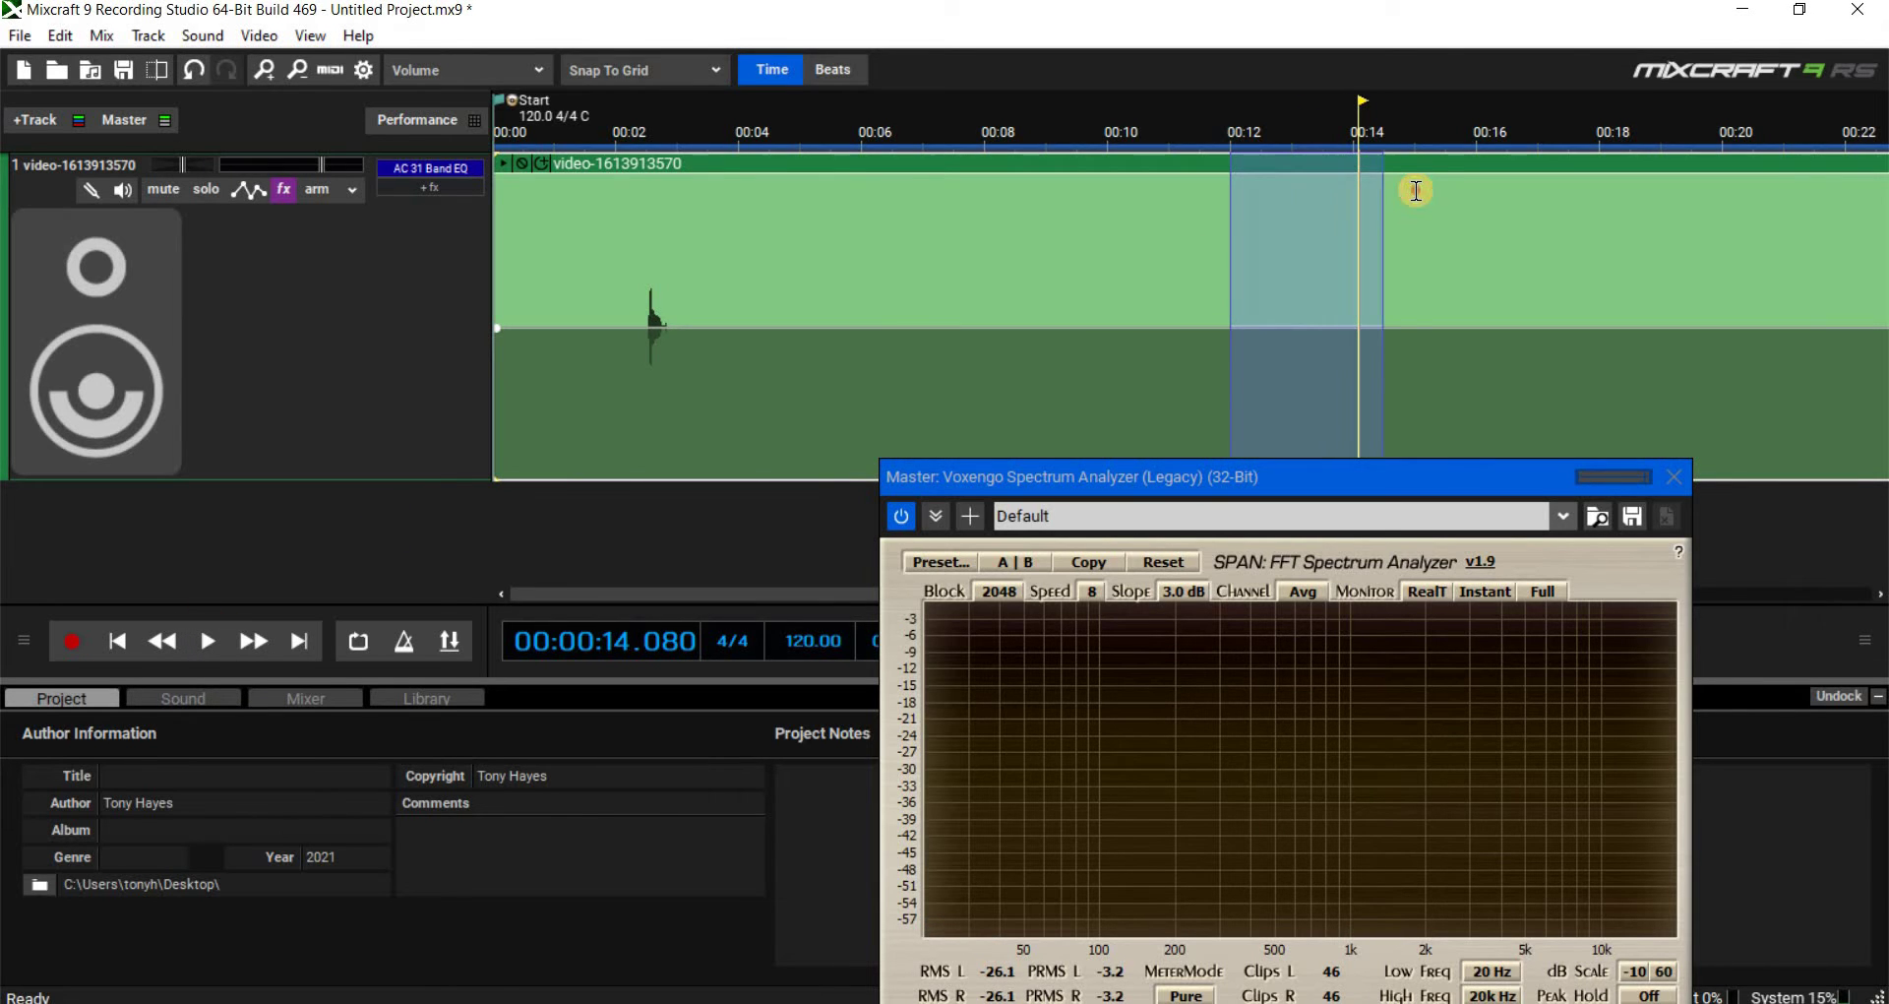
click(358, 640)
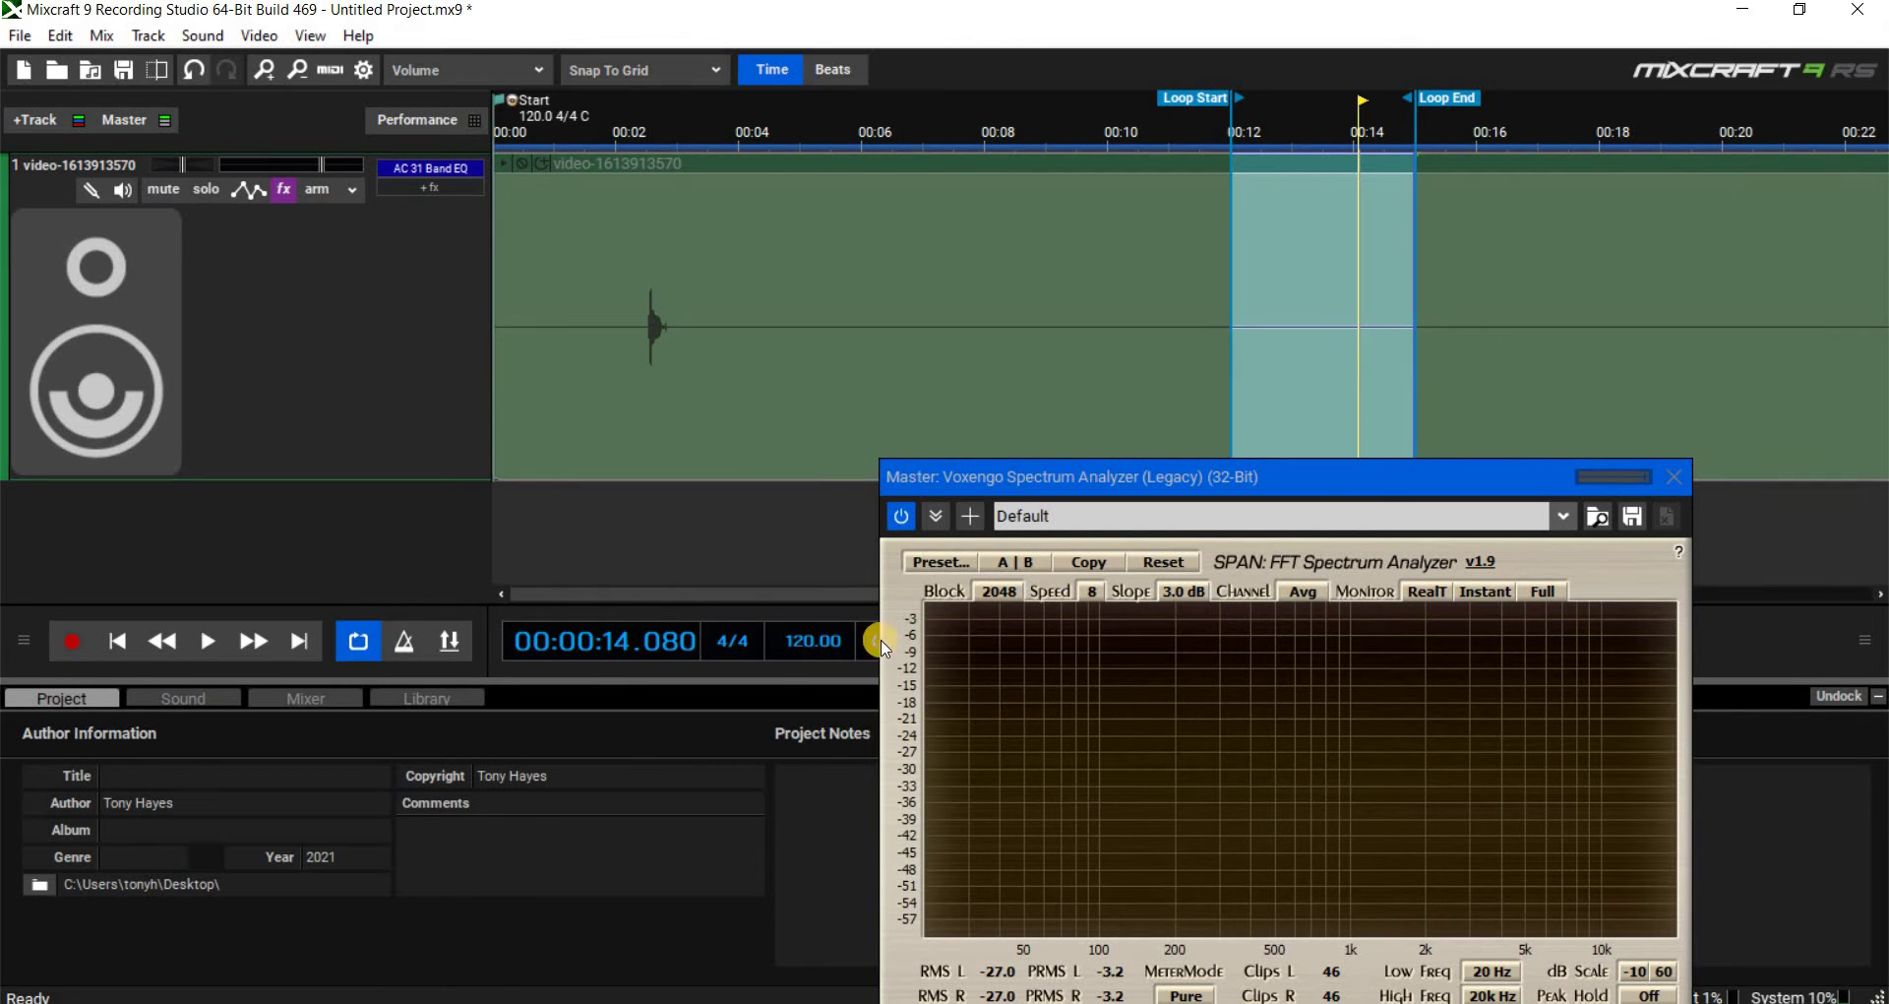
click(203, 642)
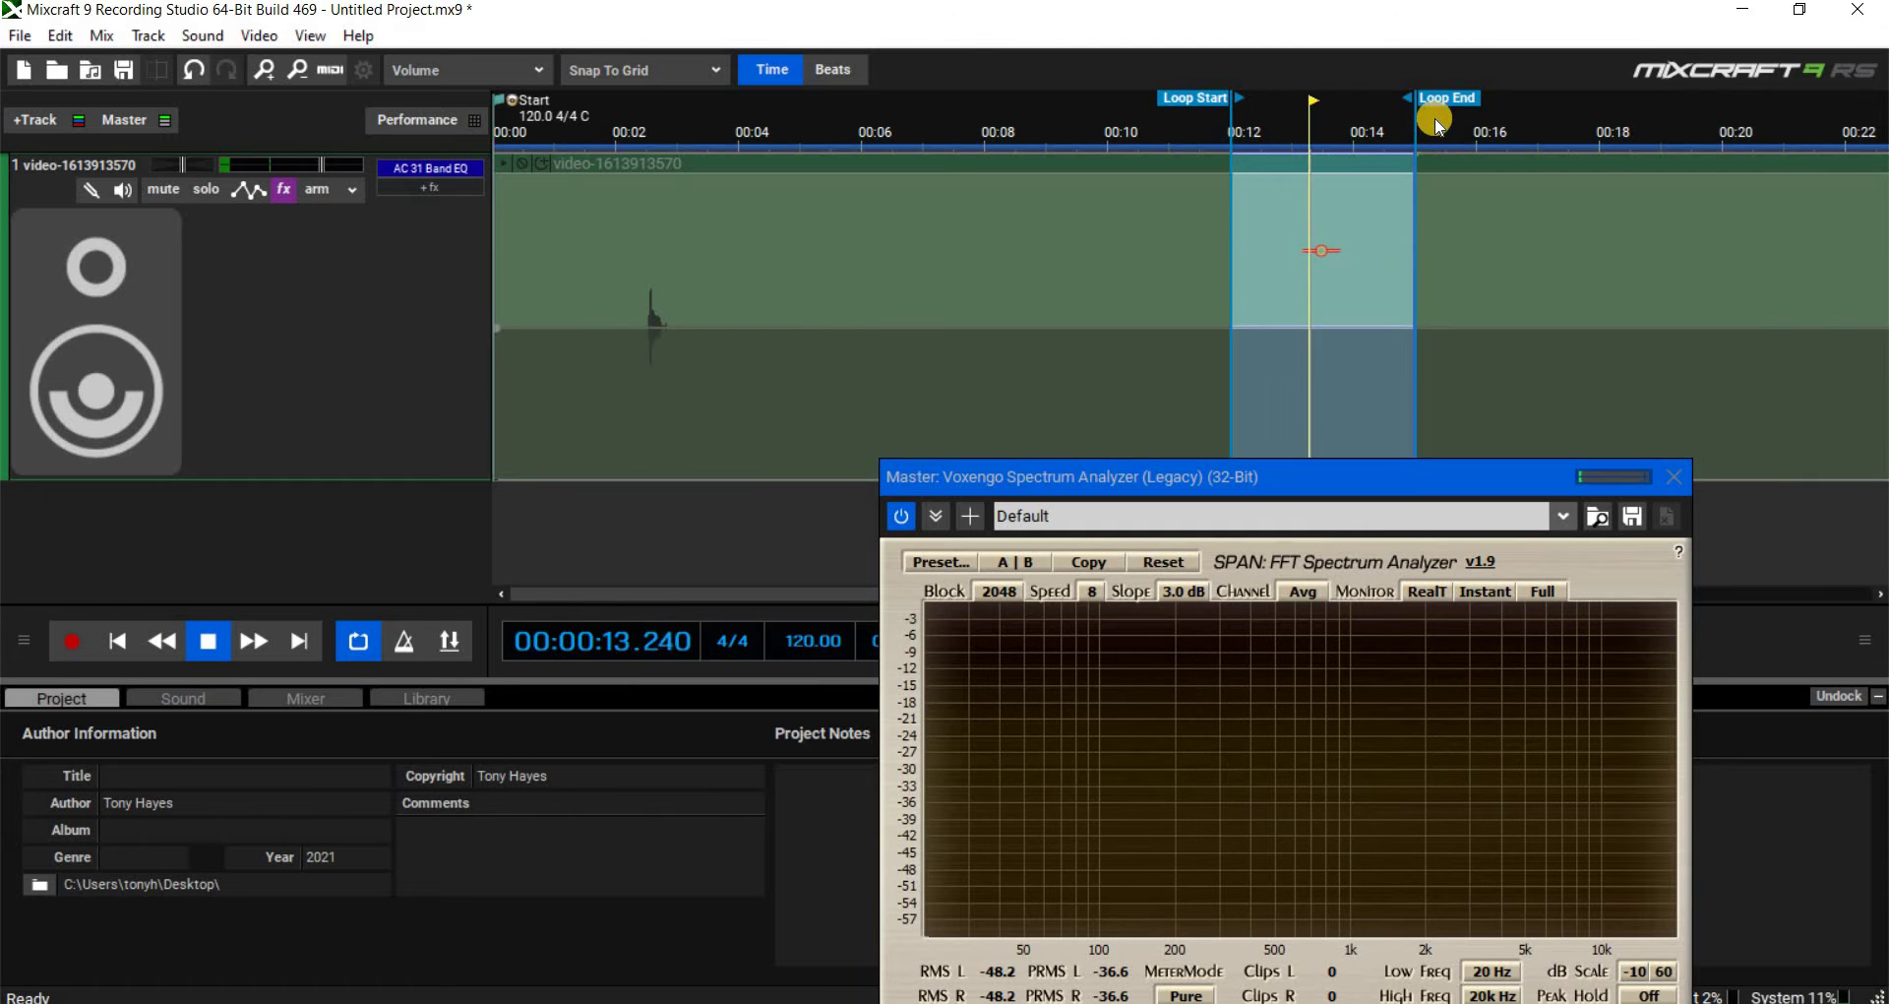
drag(1410, 97, 1355, 98)
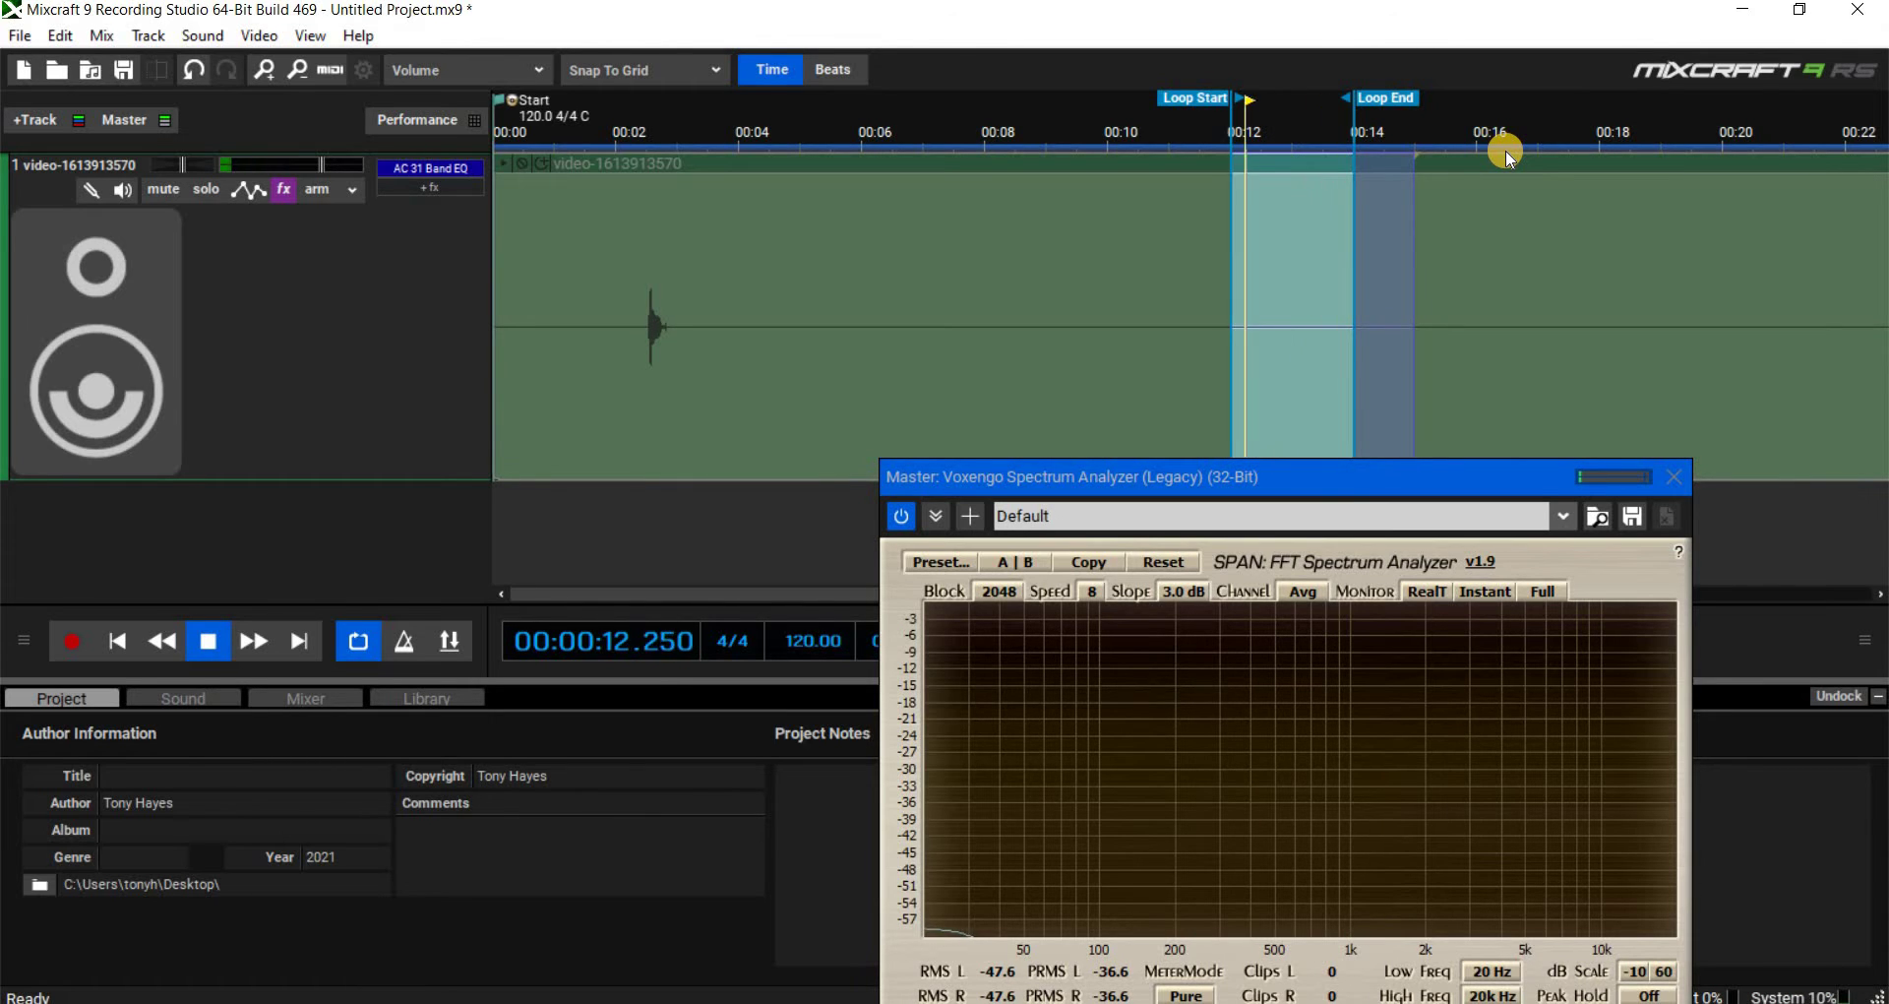
- Set the spectrum analyzer's monitor mode to Avg and move its window so the whole plot is in view
click(1426, 594)
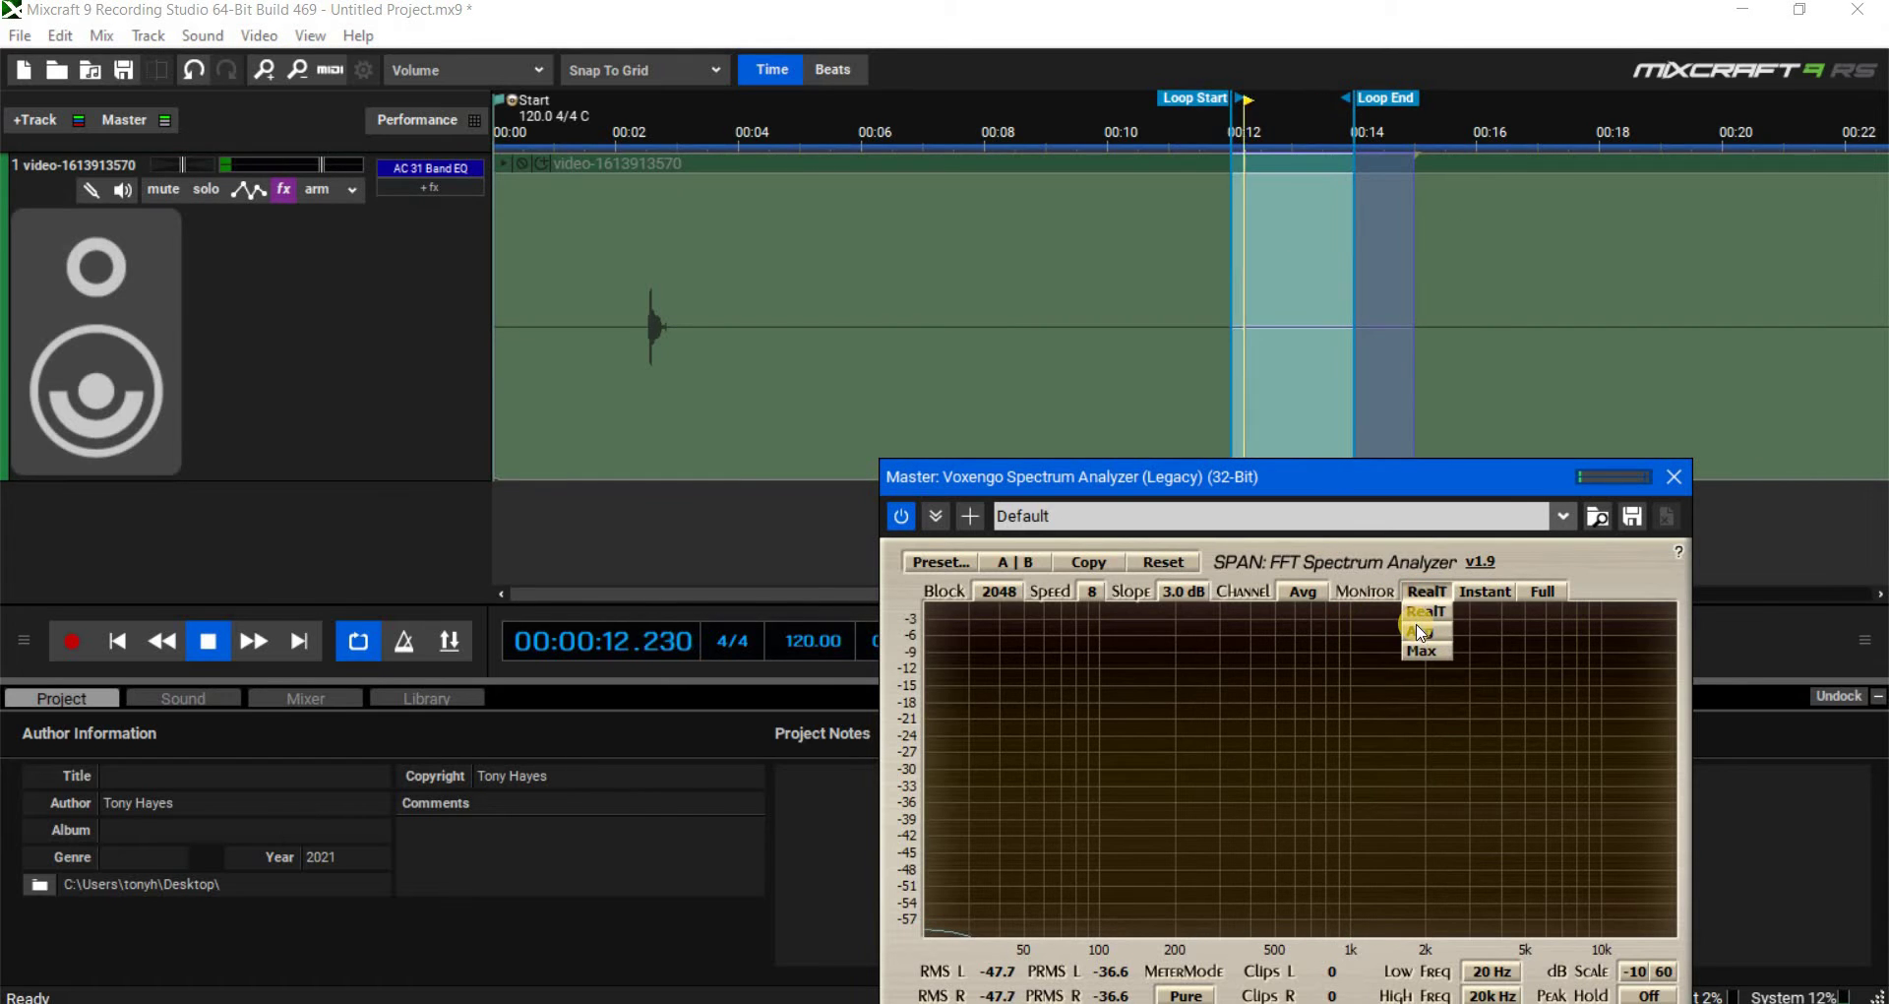
click(1419, 631)
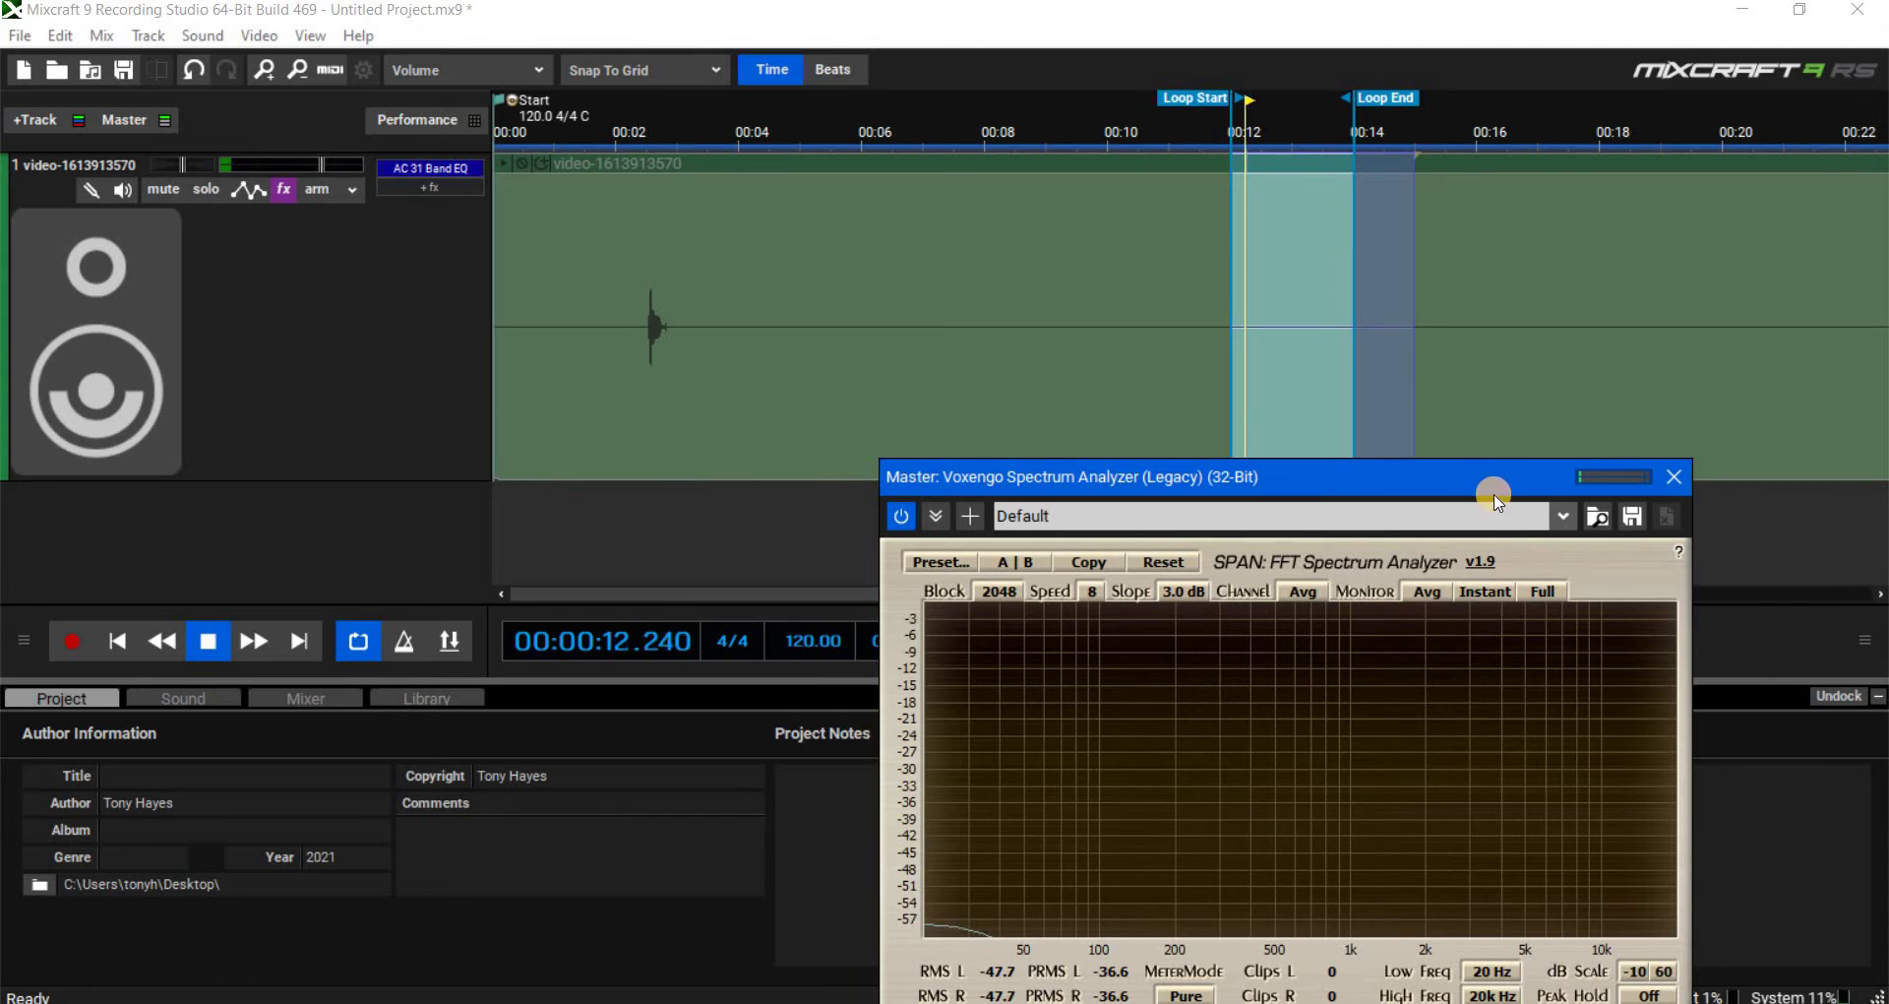
drag(1484, 477, 1485, 287)
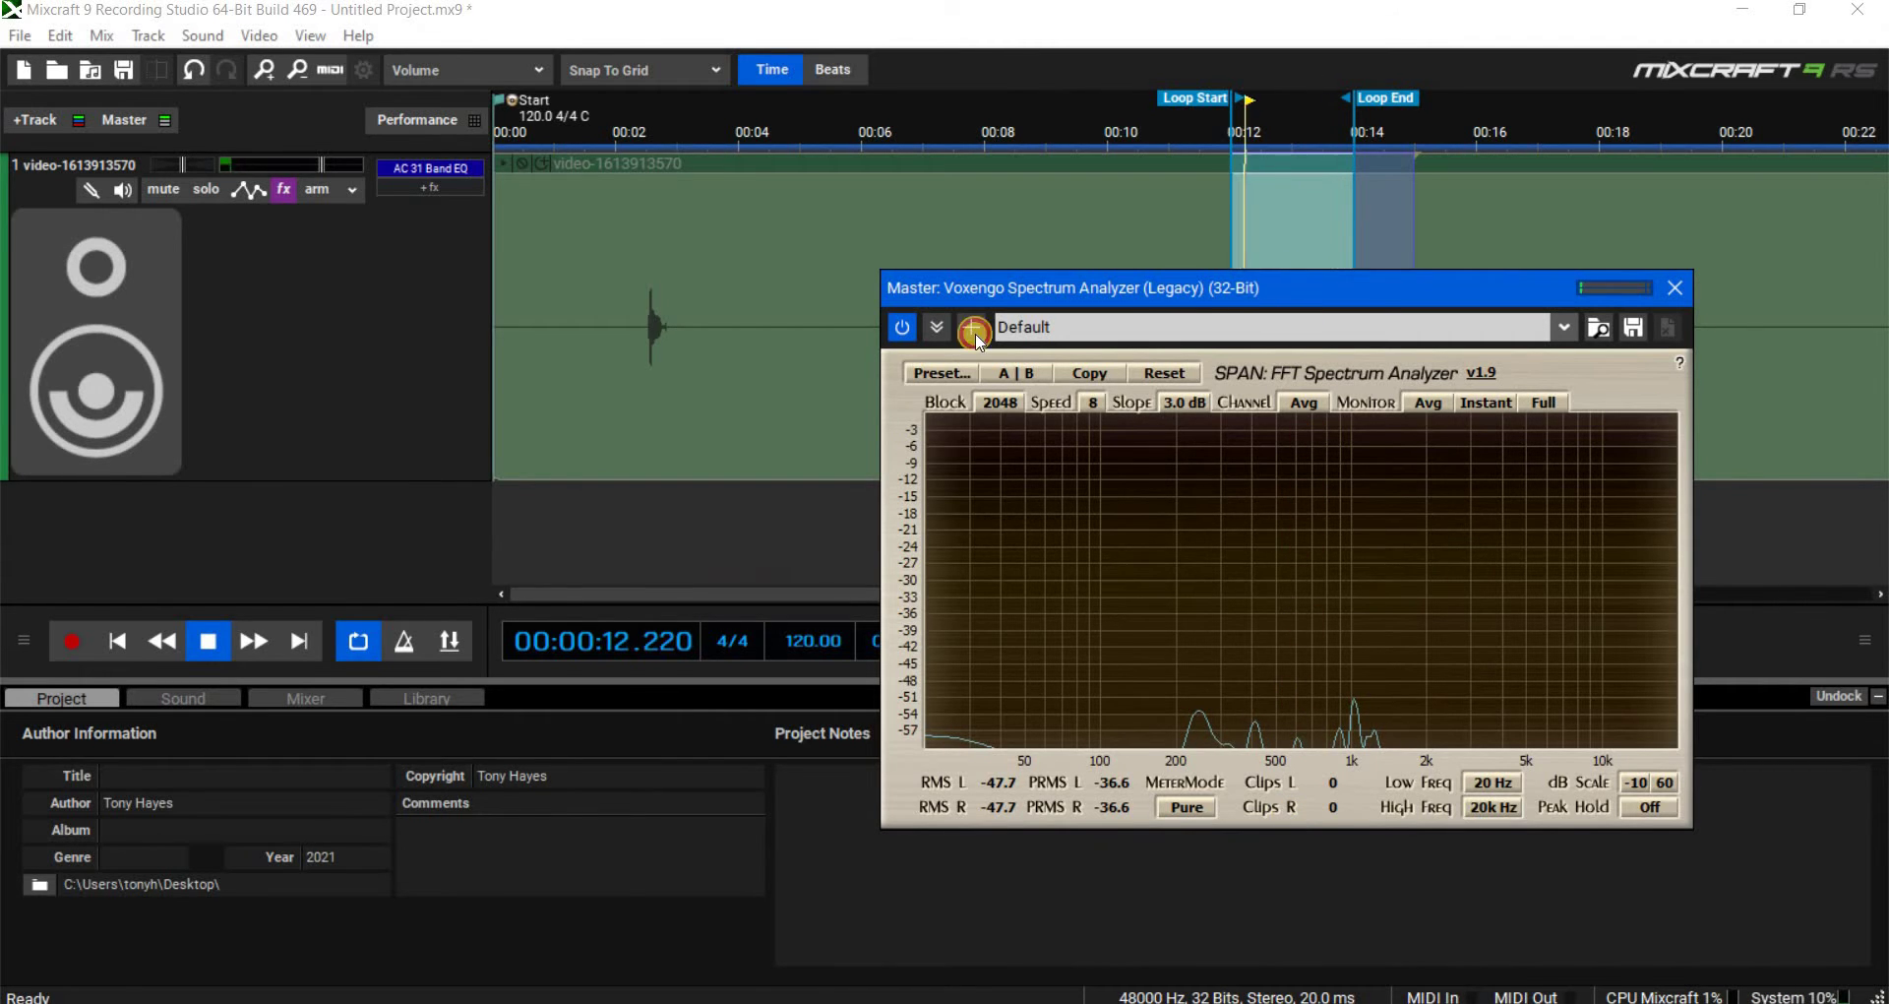
drag(1283, 287, 1047, 328)
drag(616, 439, 820, 369)
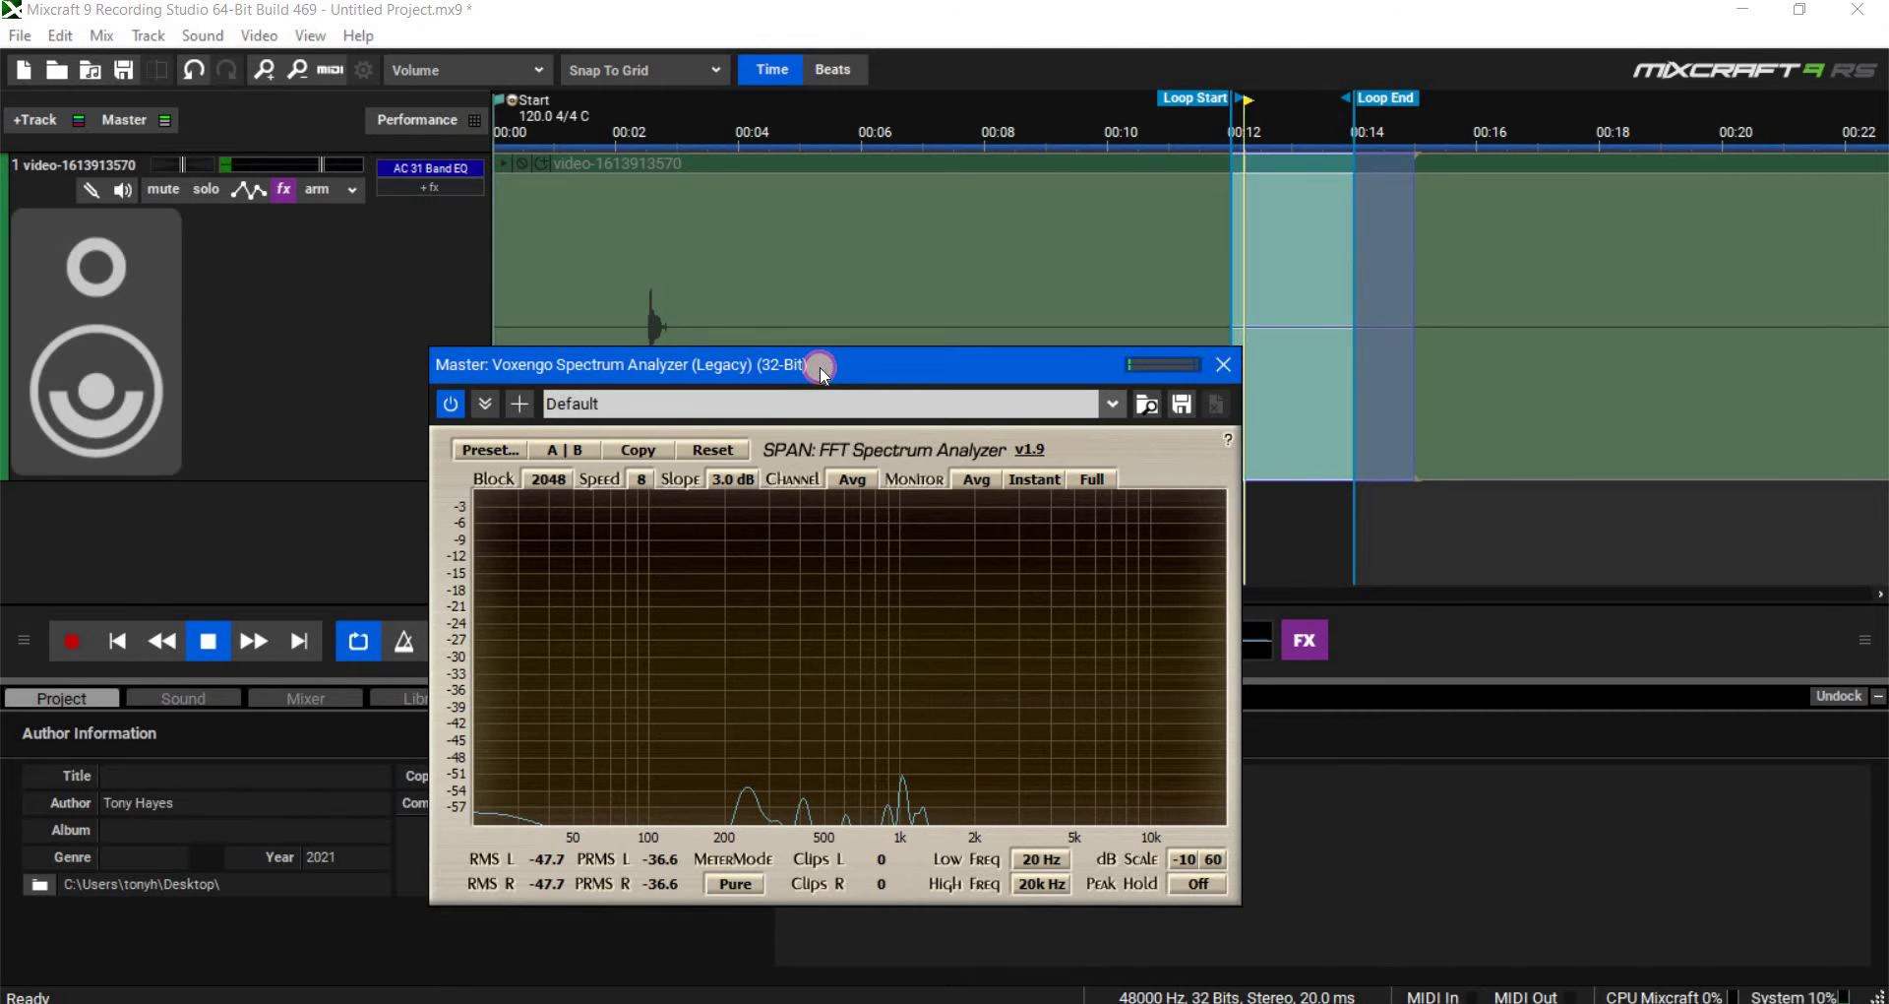
drag(820, 369, 831, 252)
drag(835, 340, 839, 351)
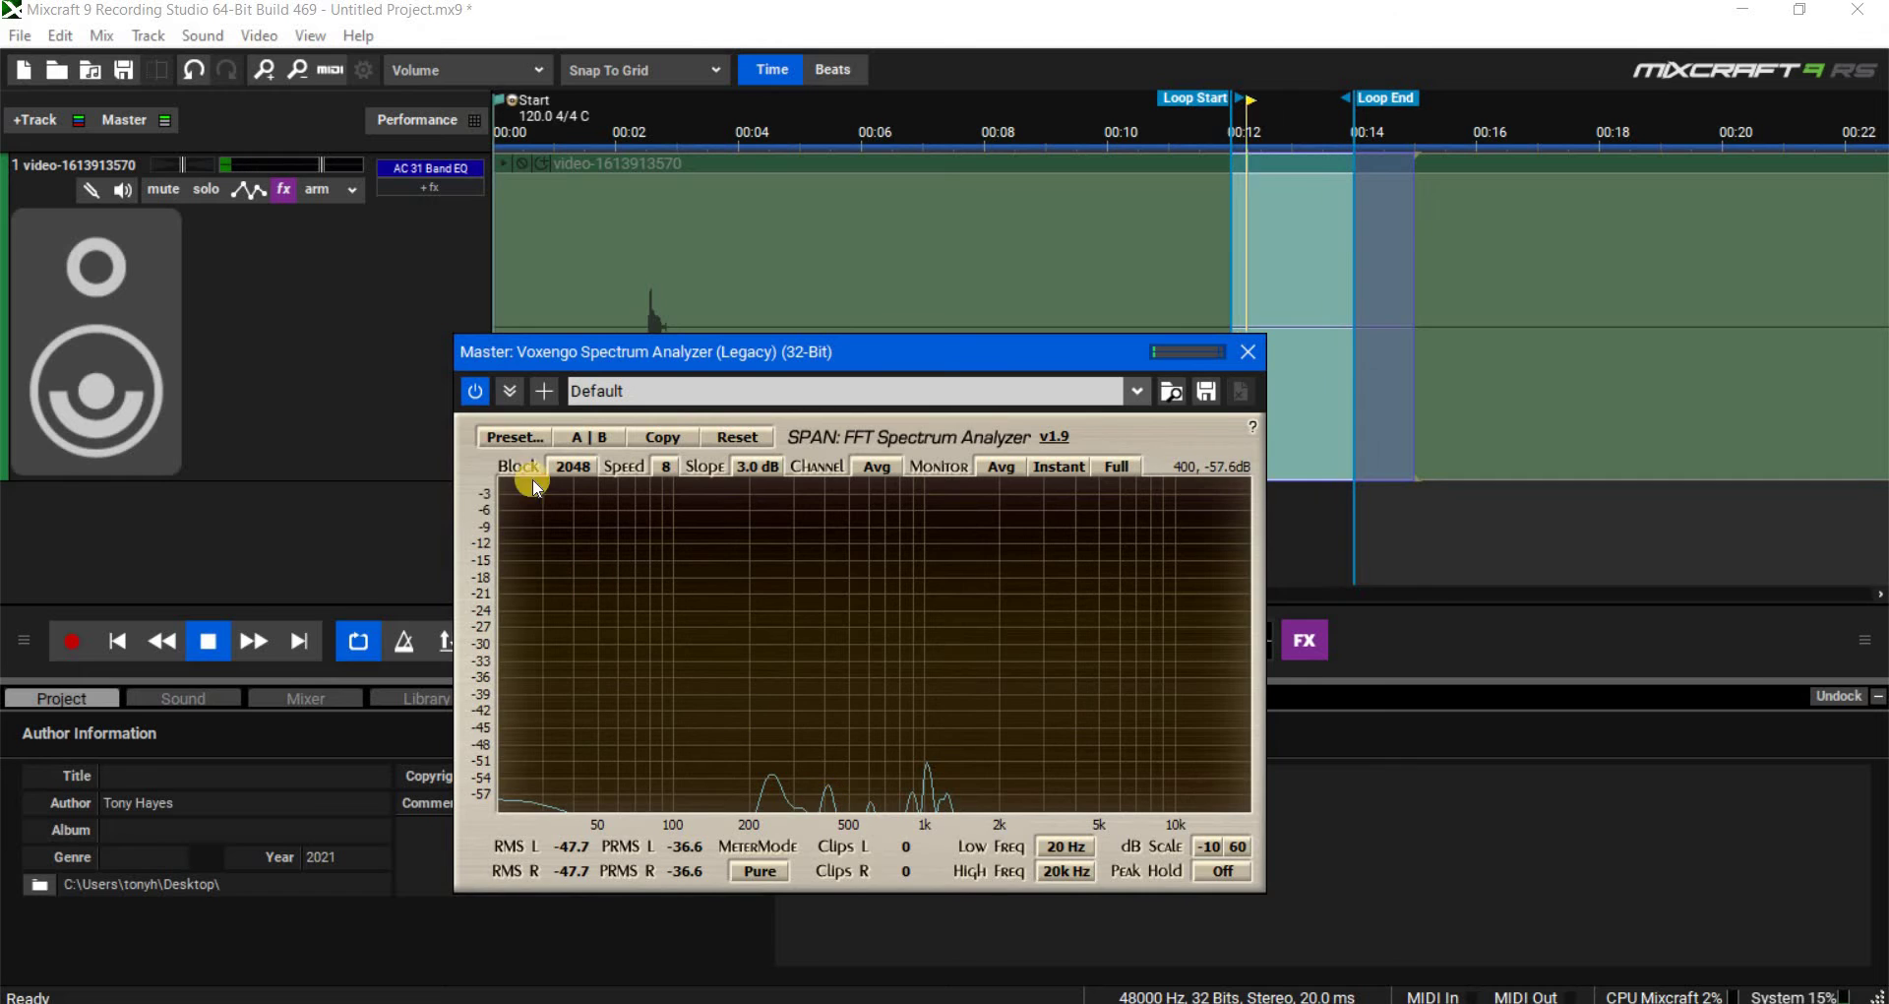
- Lower the output gain of the track's 31 Band EQ, move the EQ aside, and check the averaged spectrum
click(454, 182)
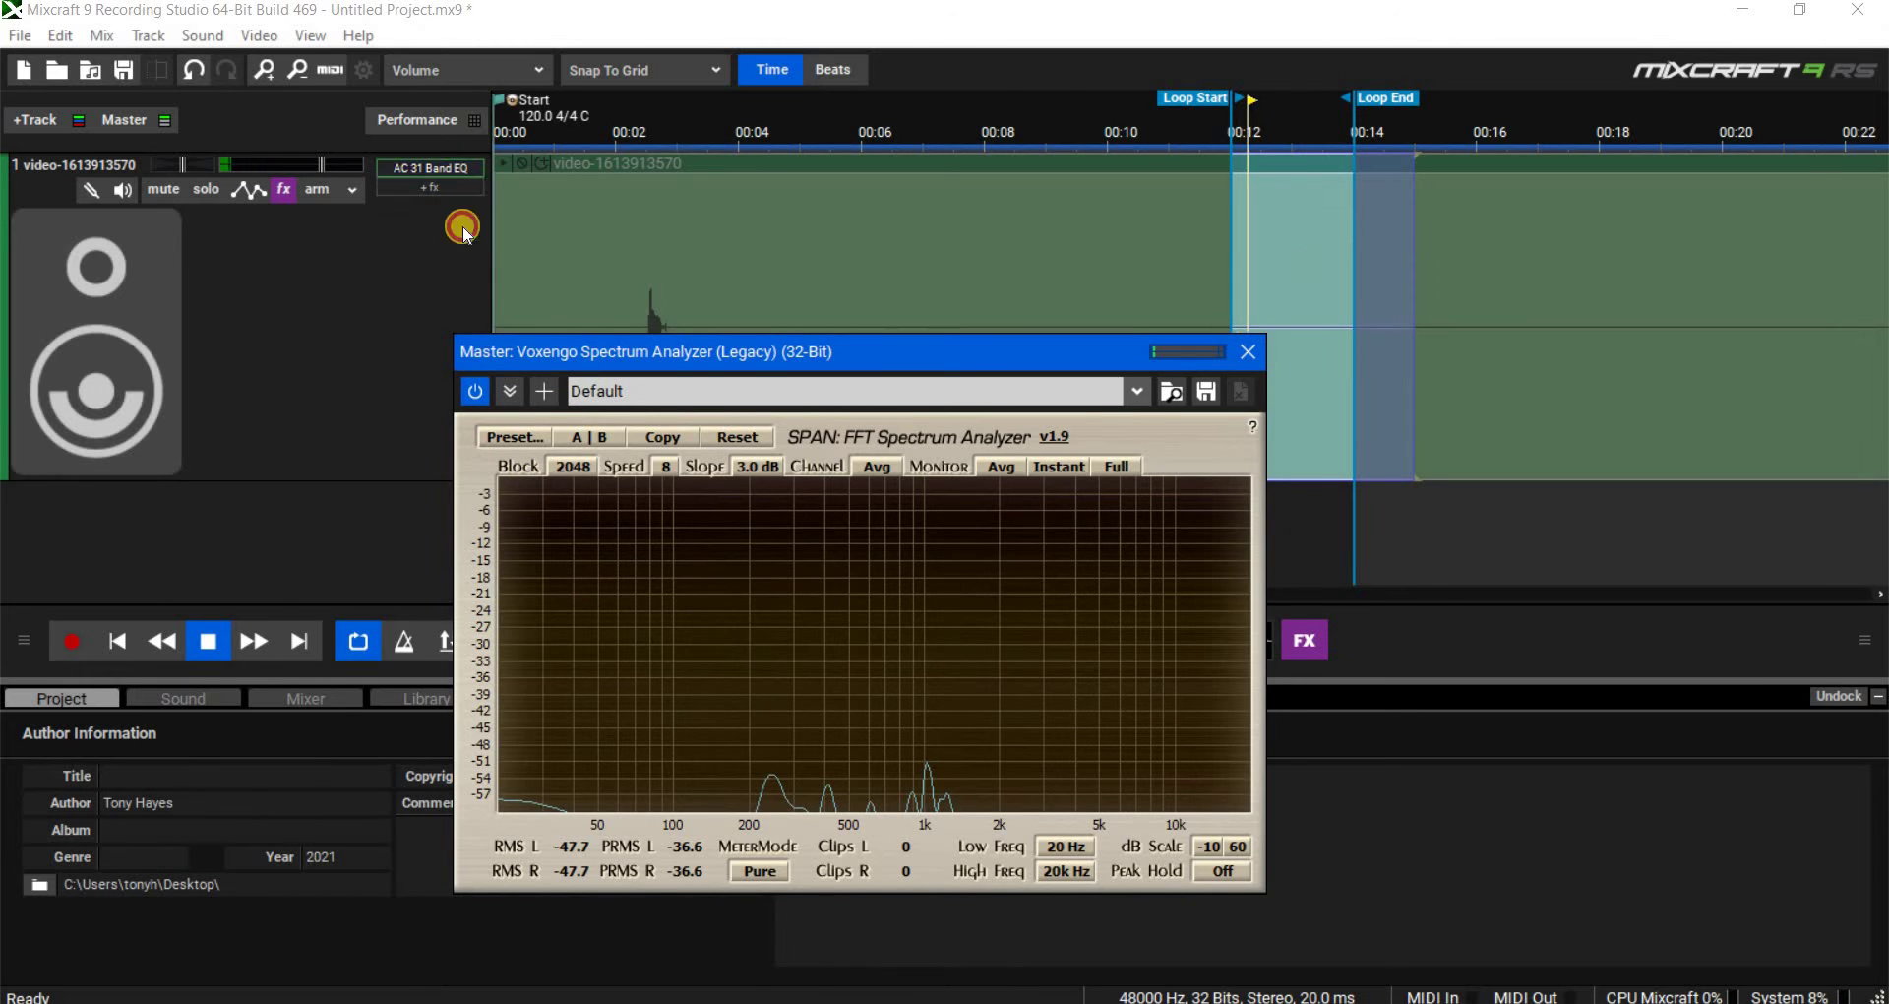
drag(1222, 733, 1222, 767)
drag(984, 552, 948, 919)
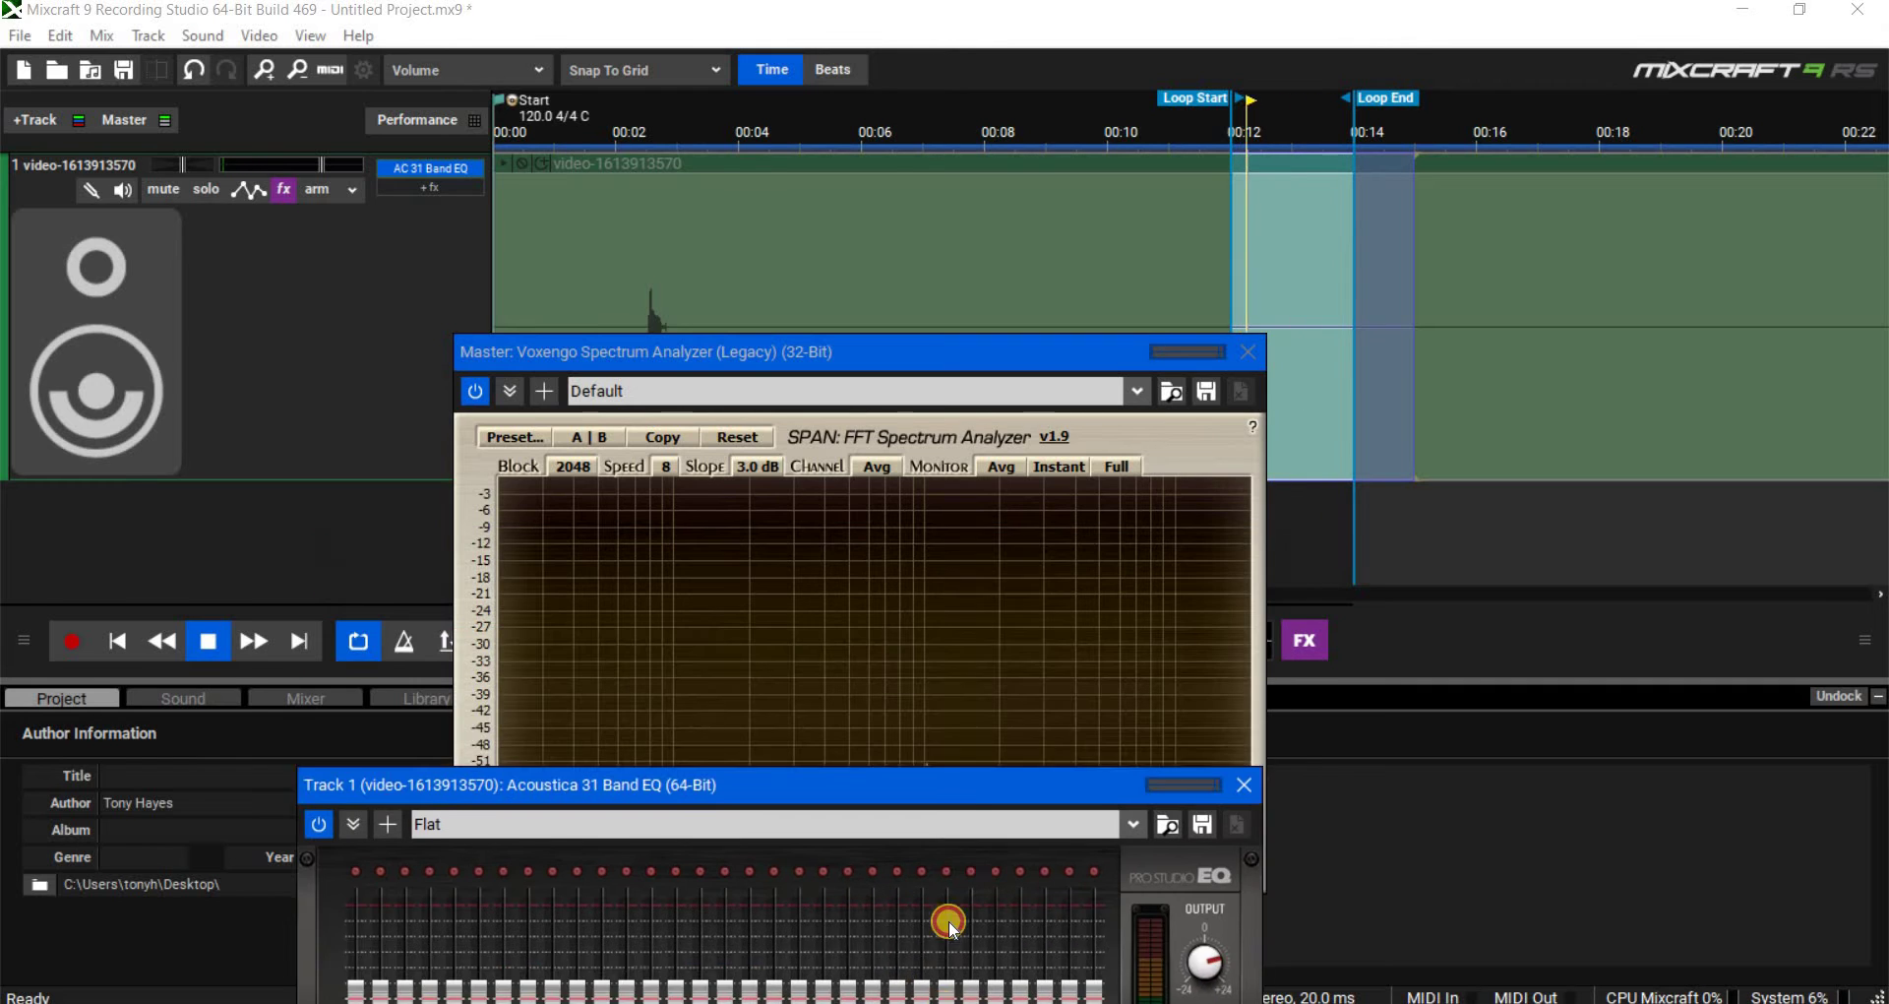
click(1001, 467)
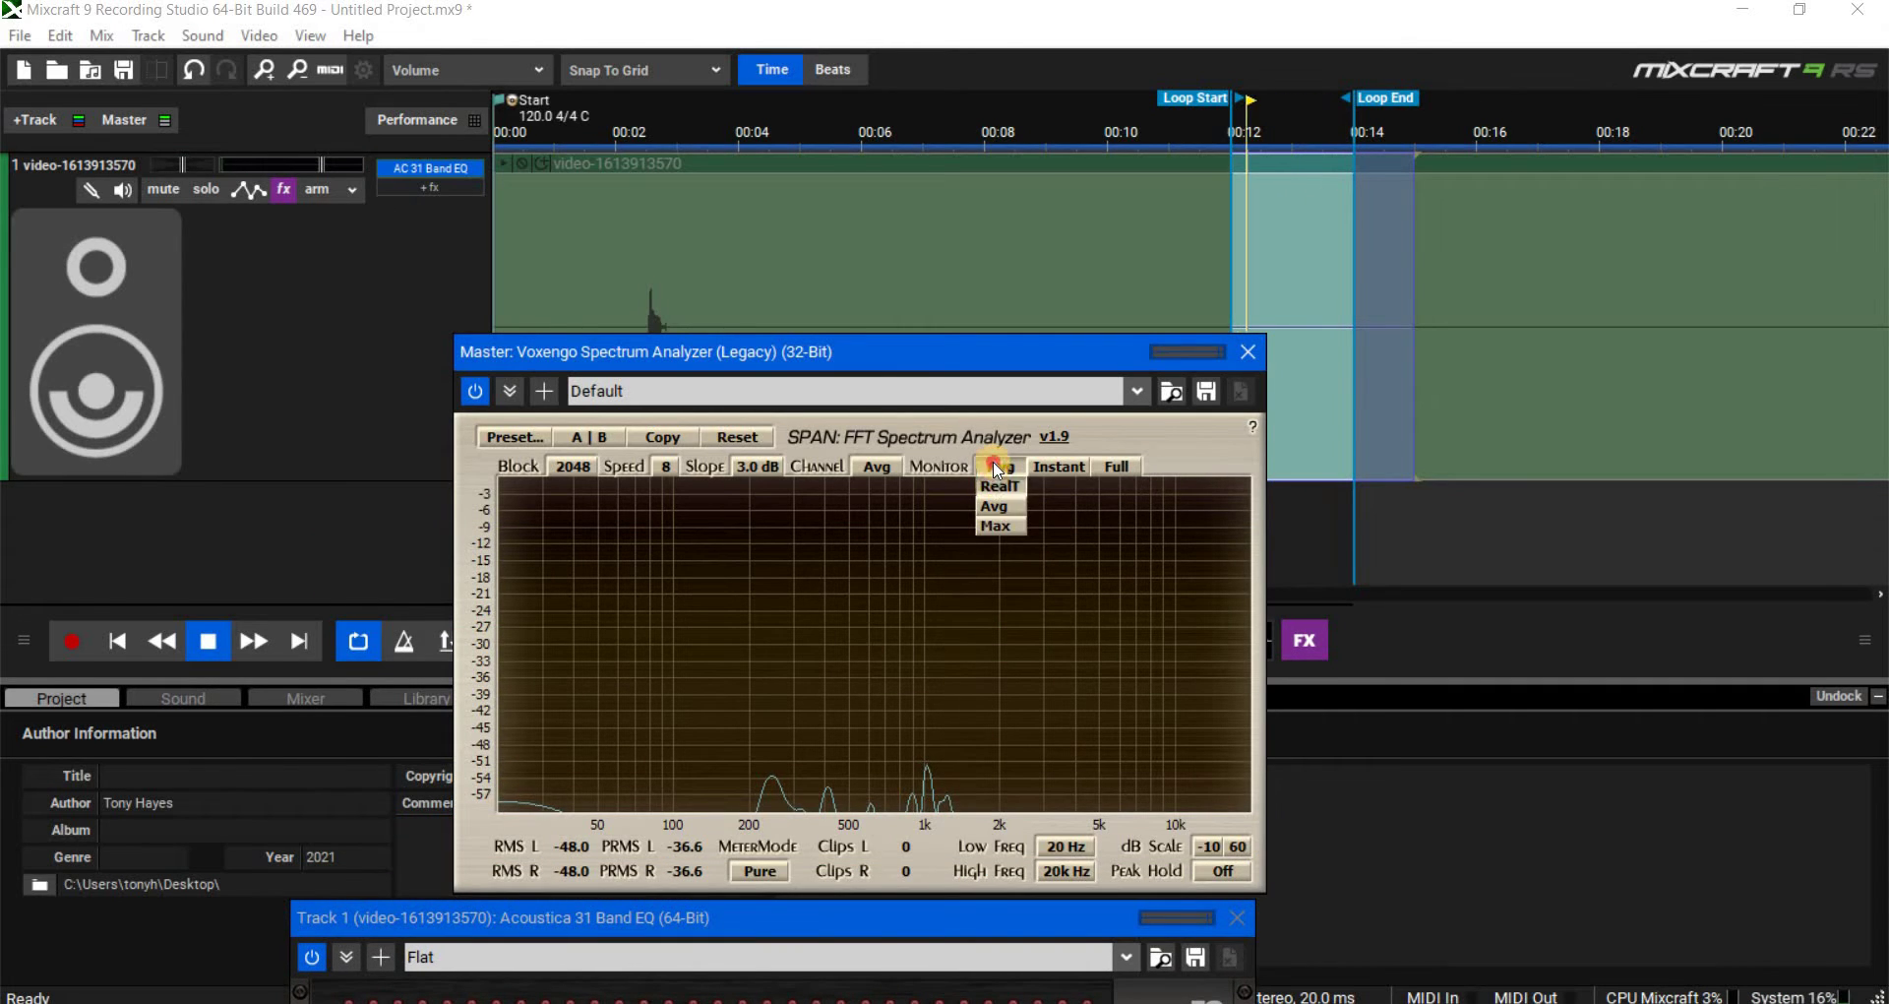
click(1200, 732)
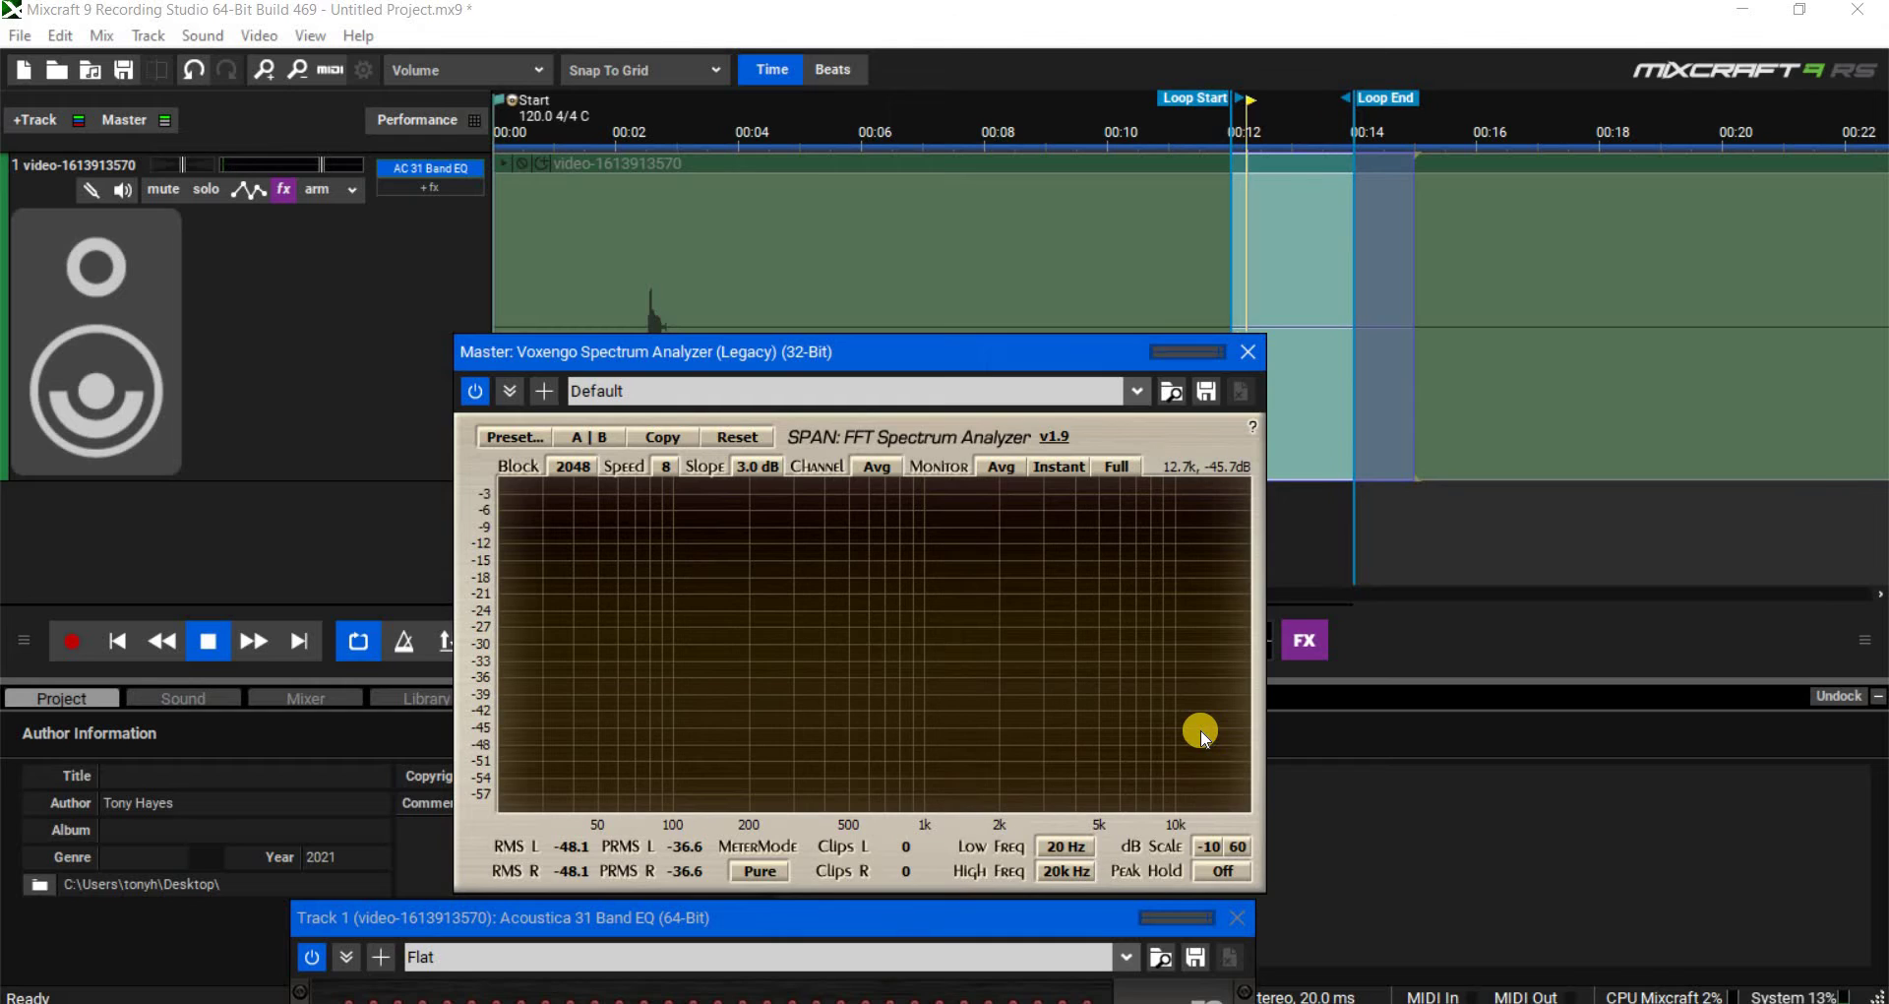
click(1066, 872)
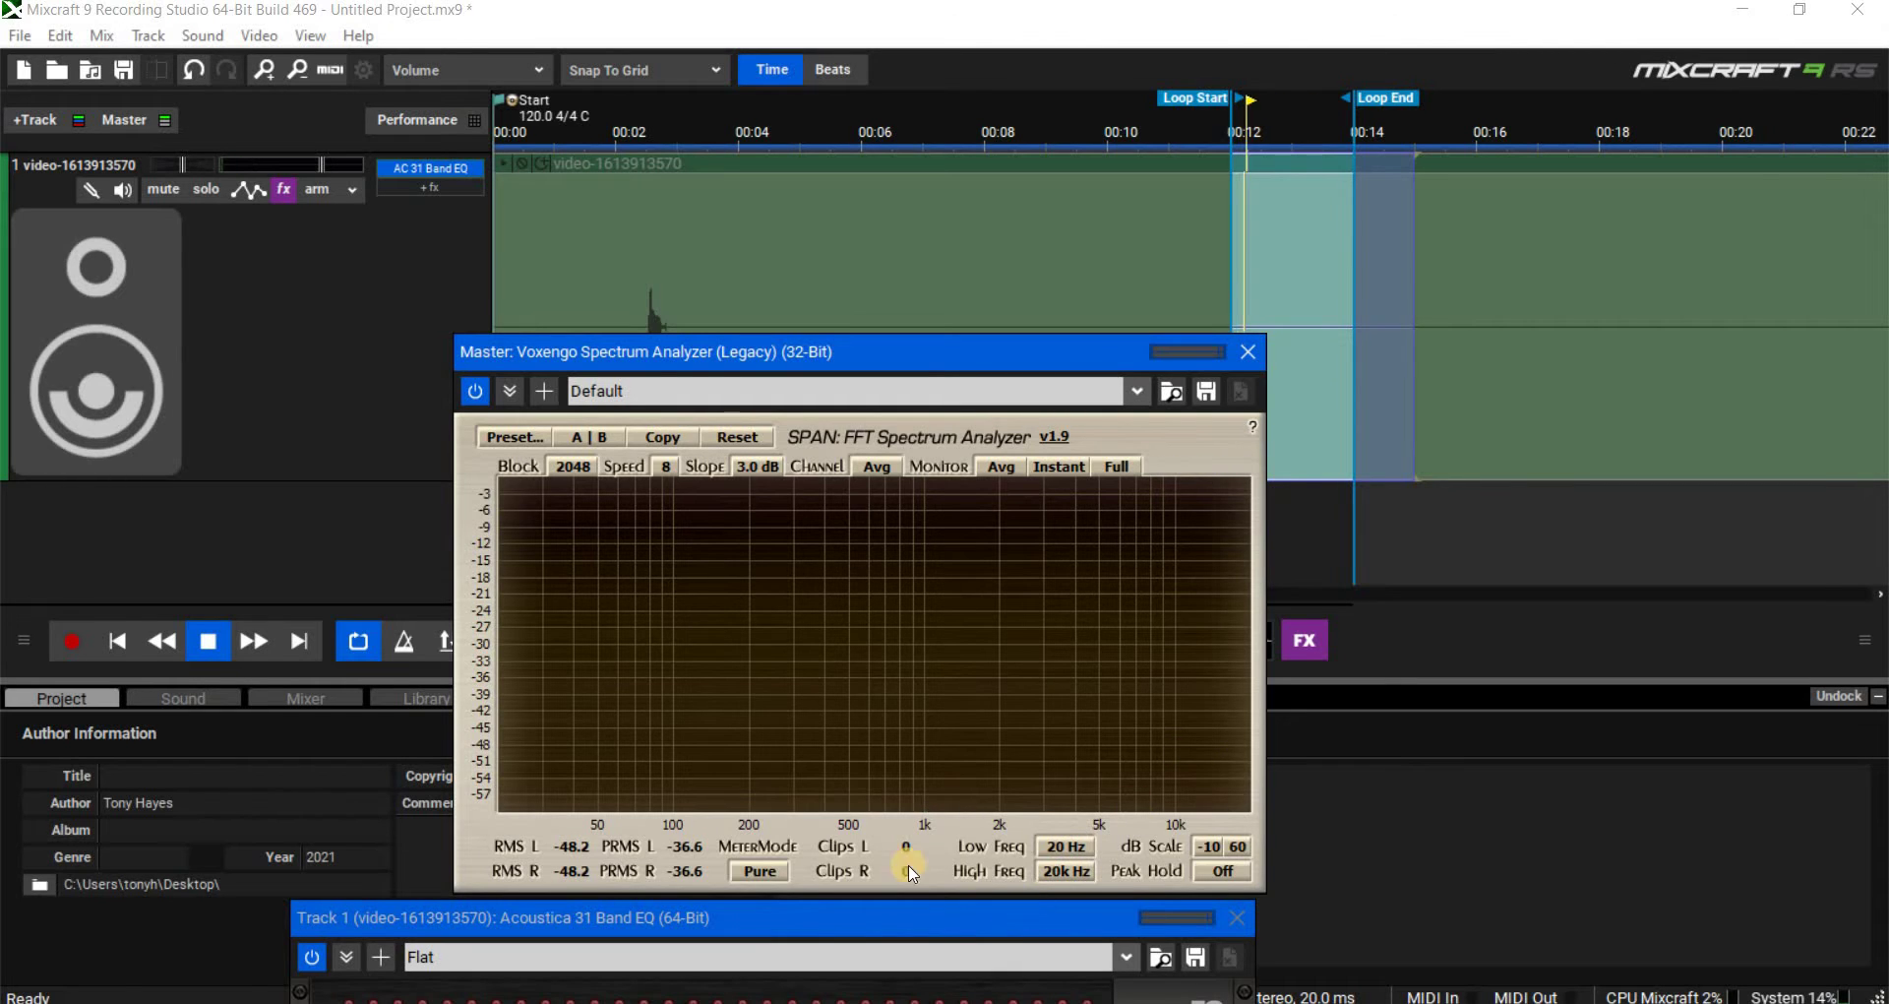
click(1087, 521)
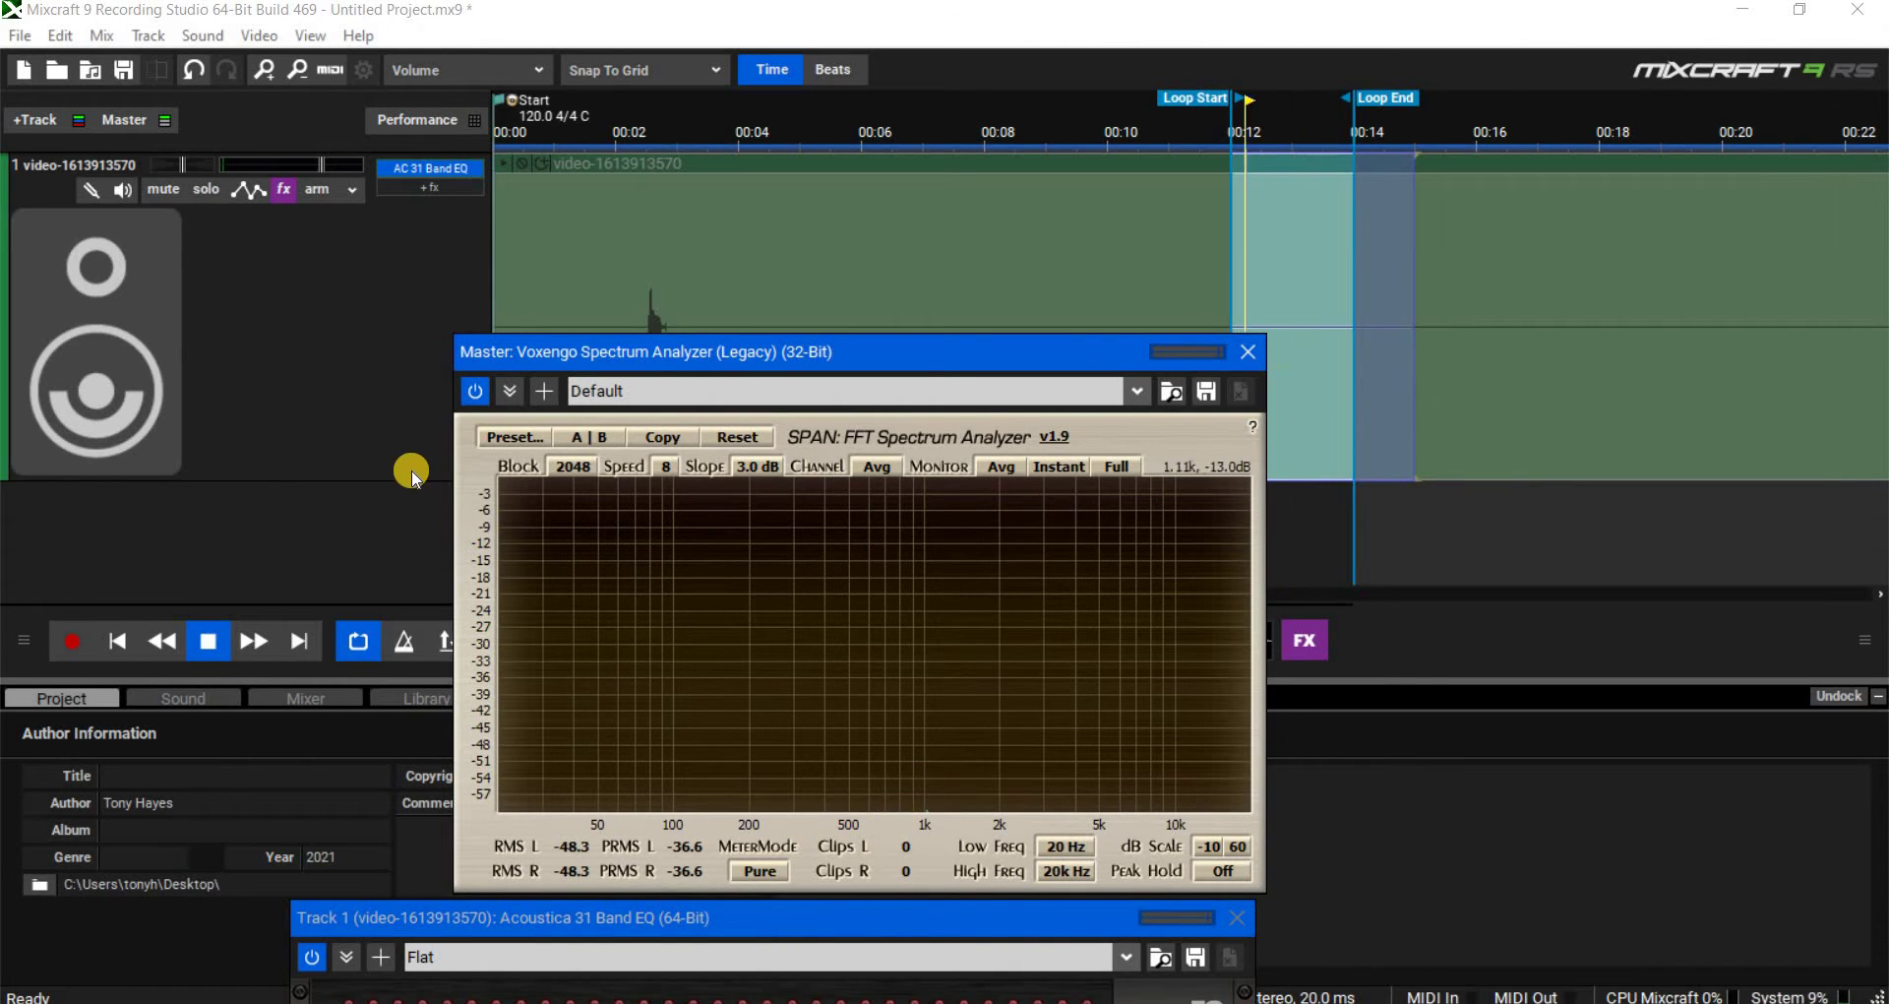
- Bring back the track's 31 Band EQ, raise its output gain above 0 while checking the spectrum, and close it
click(317, 187)
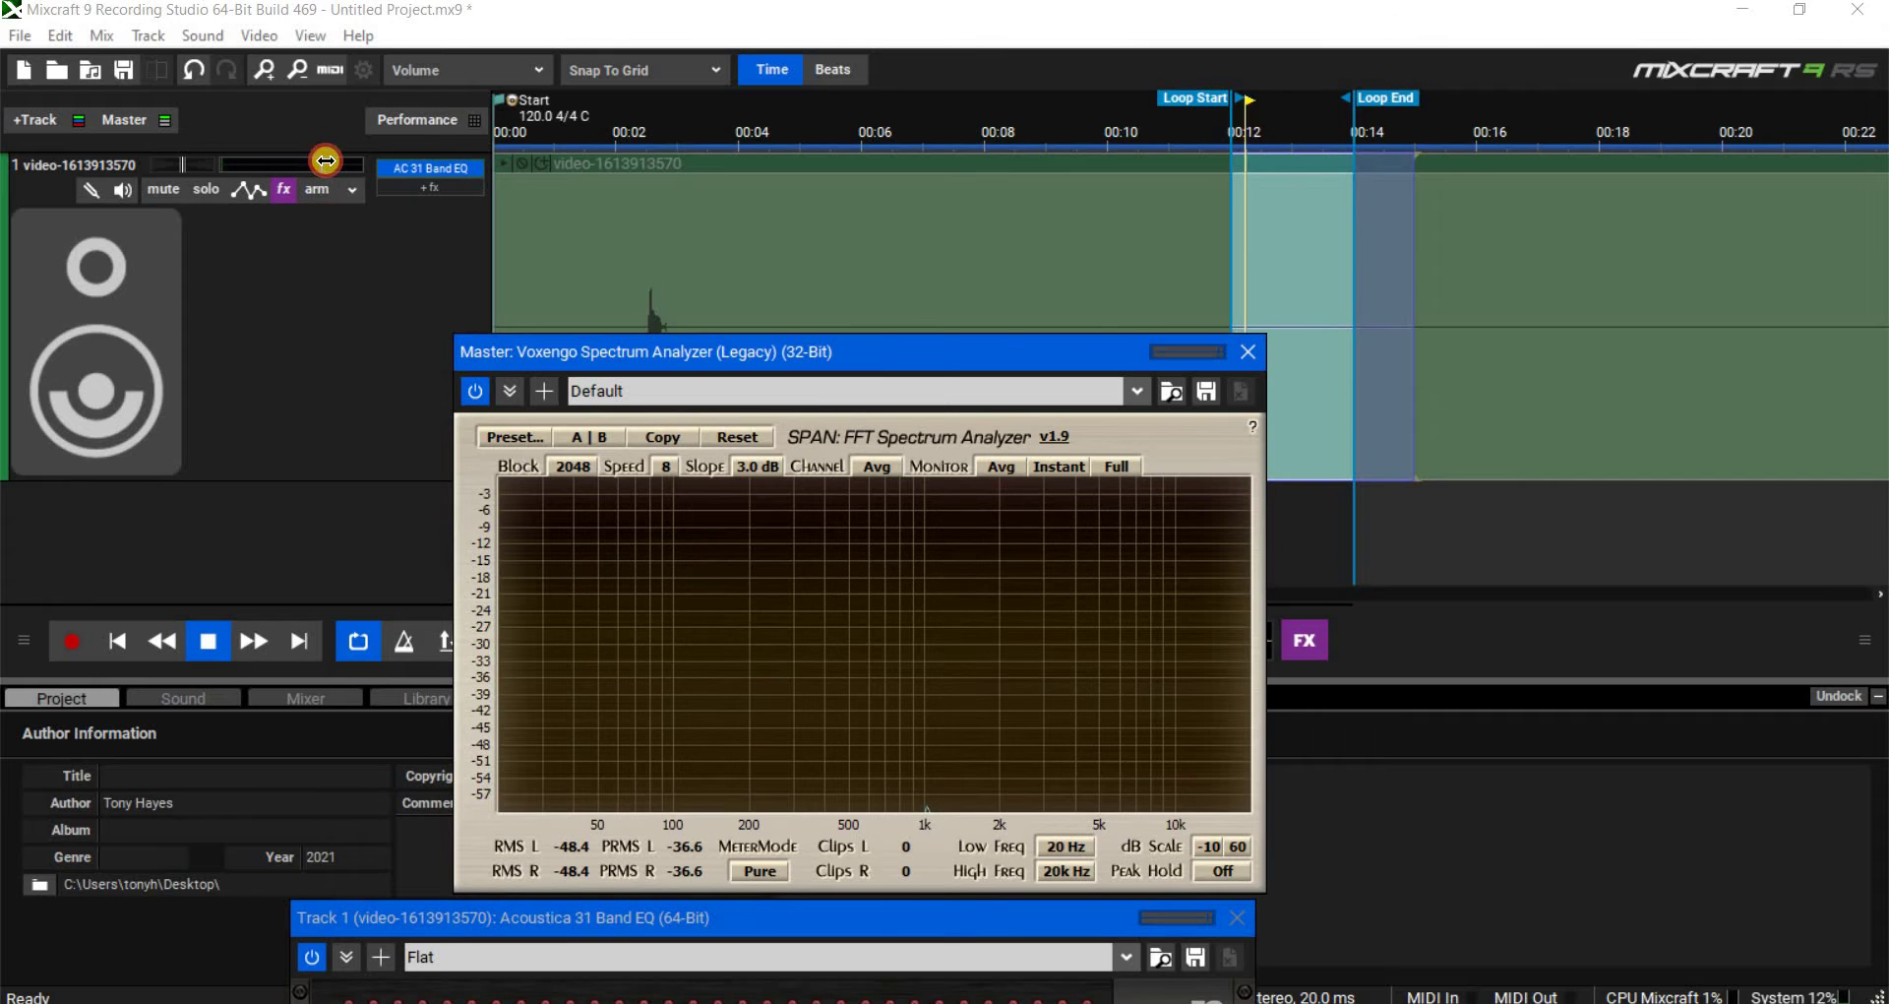
drag(326, 160, 322, 160)
click(413, 173)
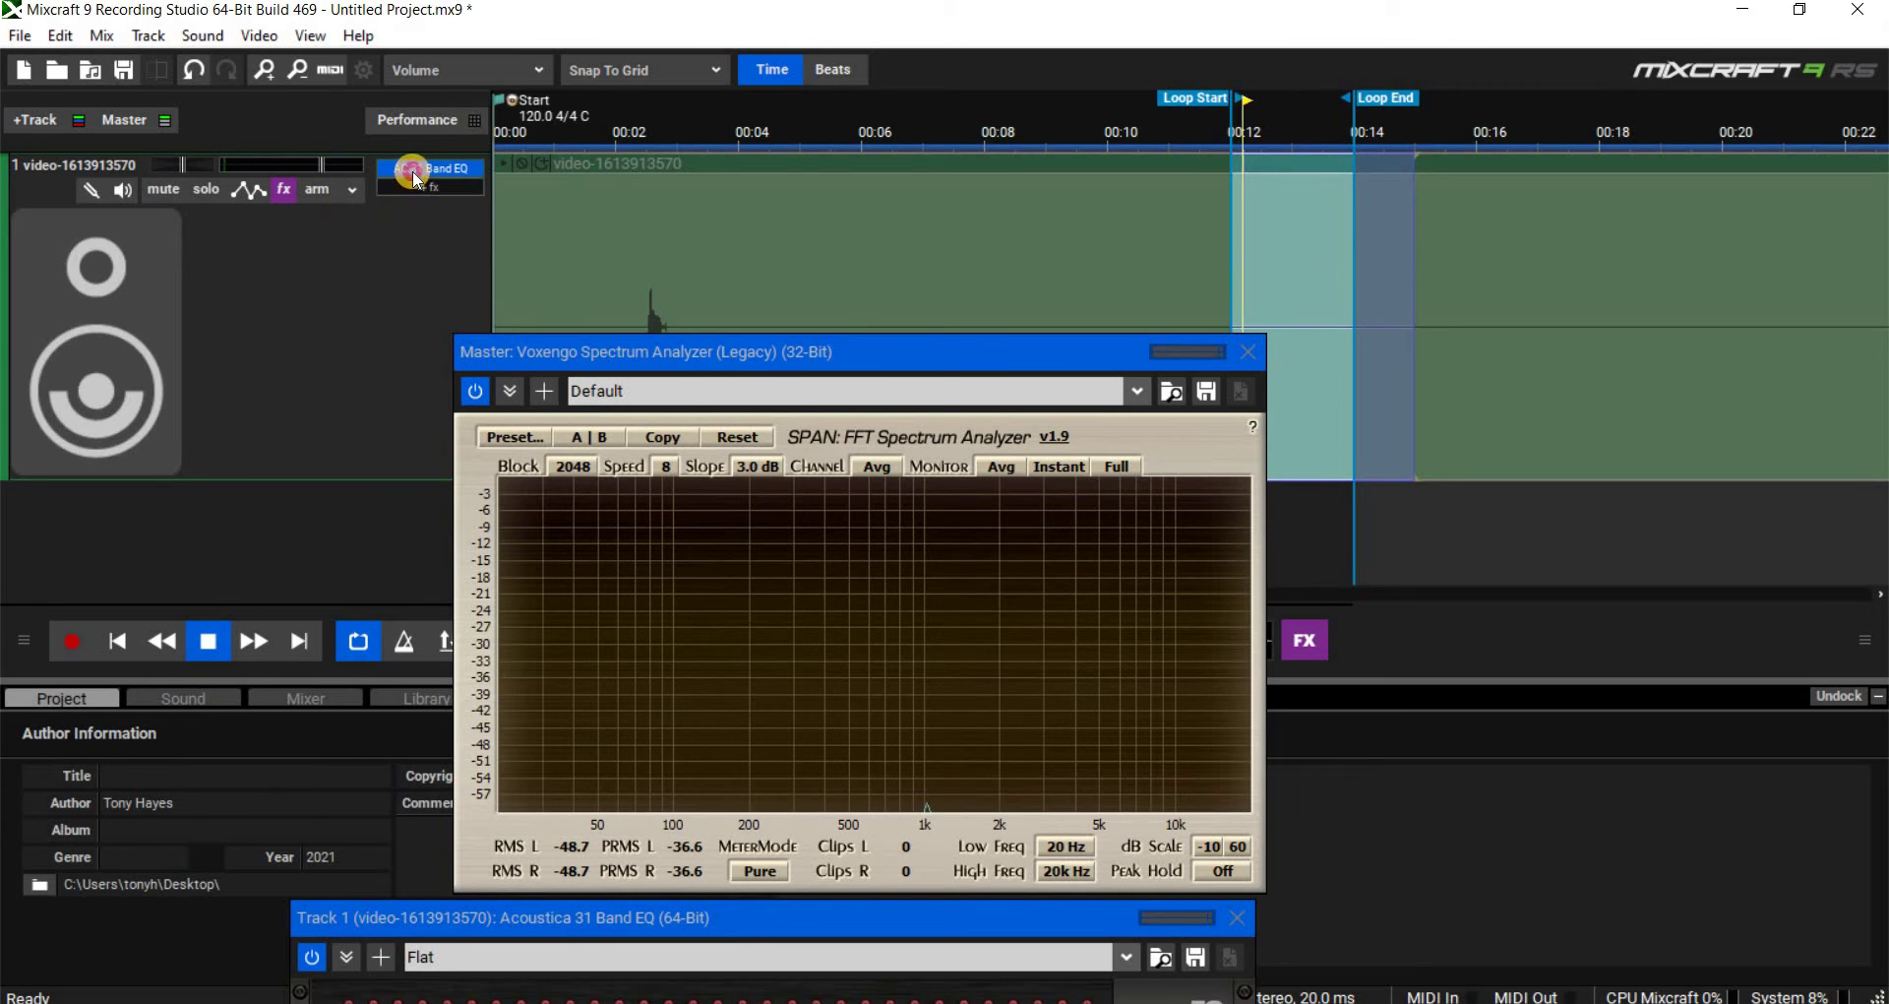
click(448, 192)
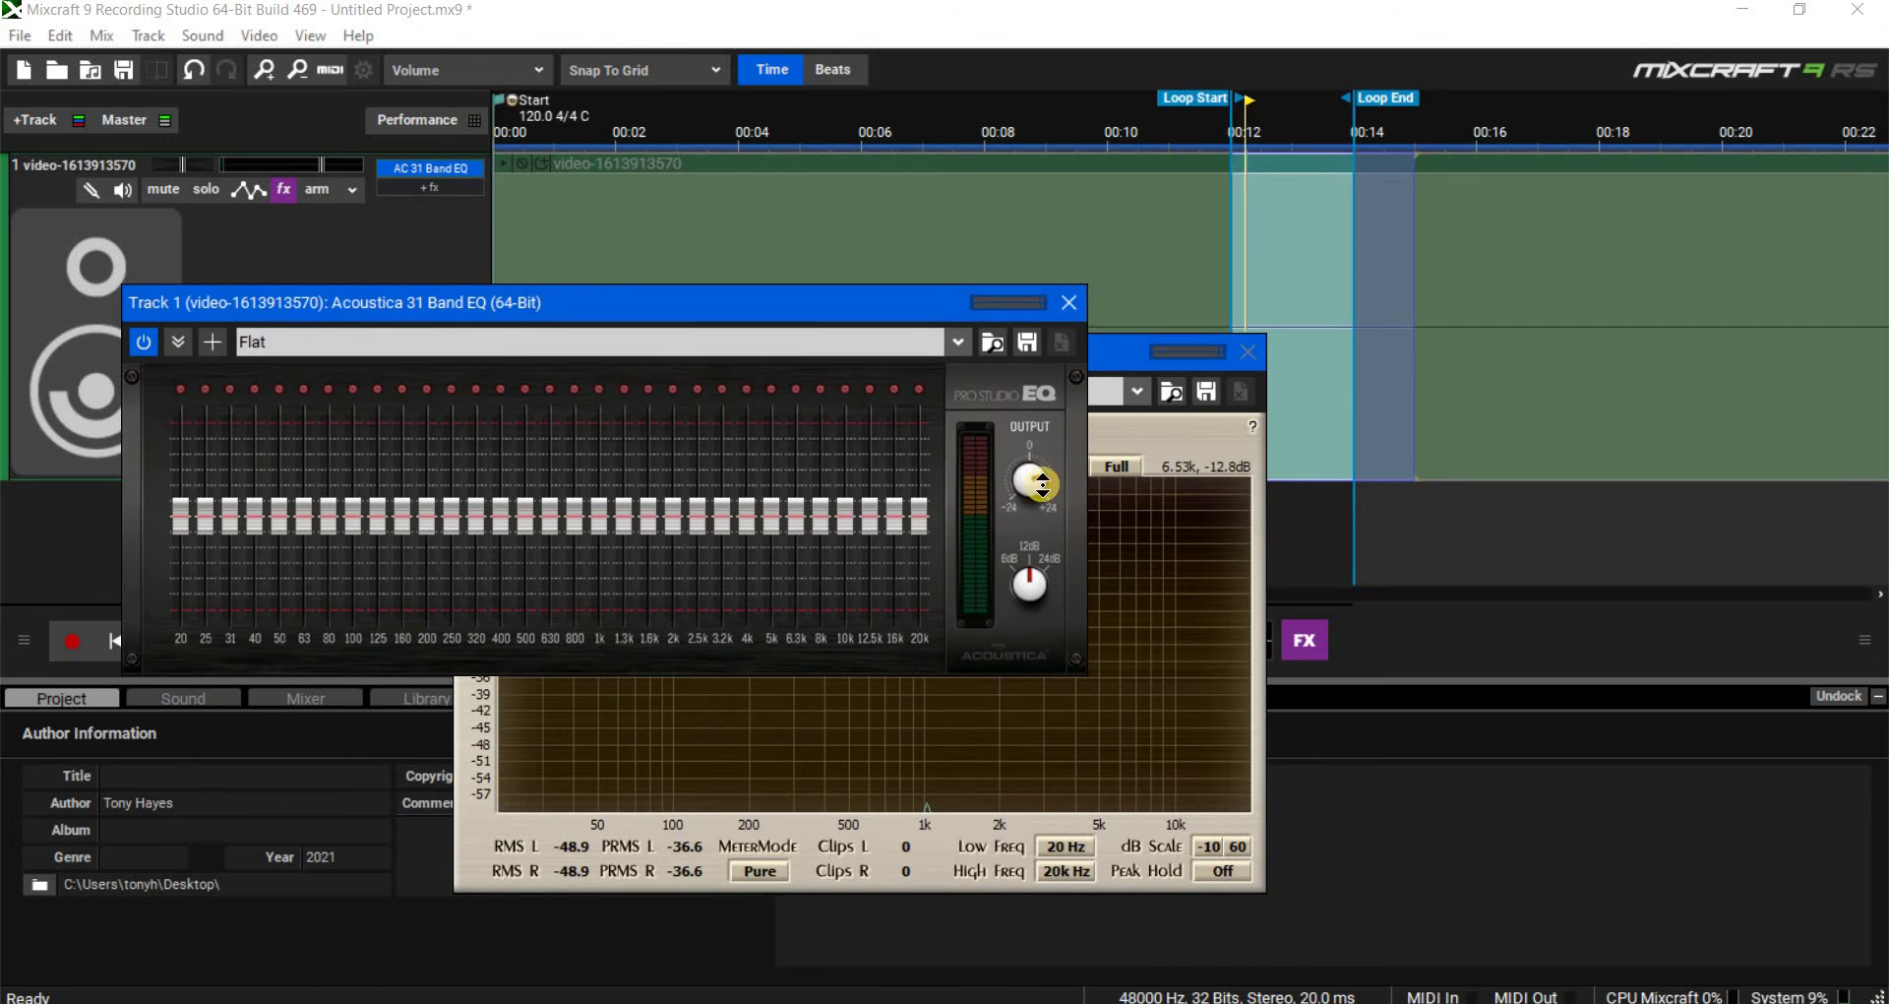
drag(1041, 483, 1022, 462)
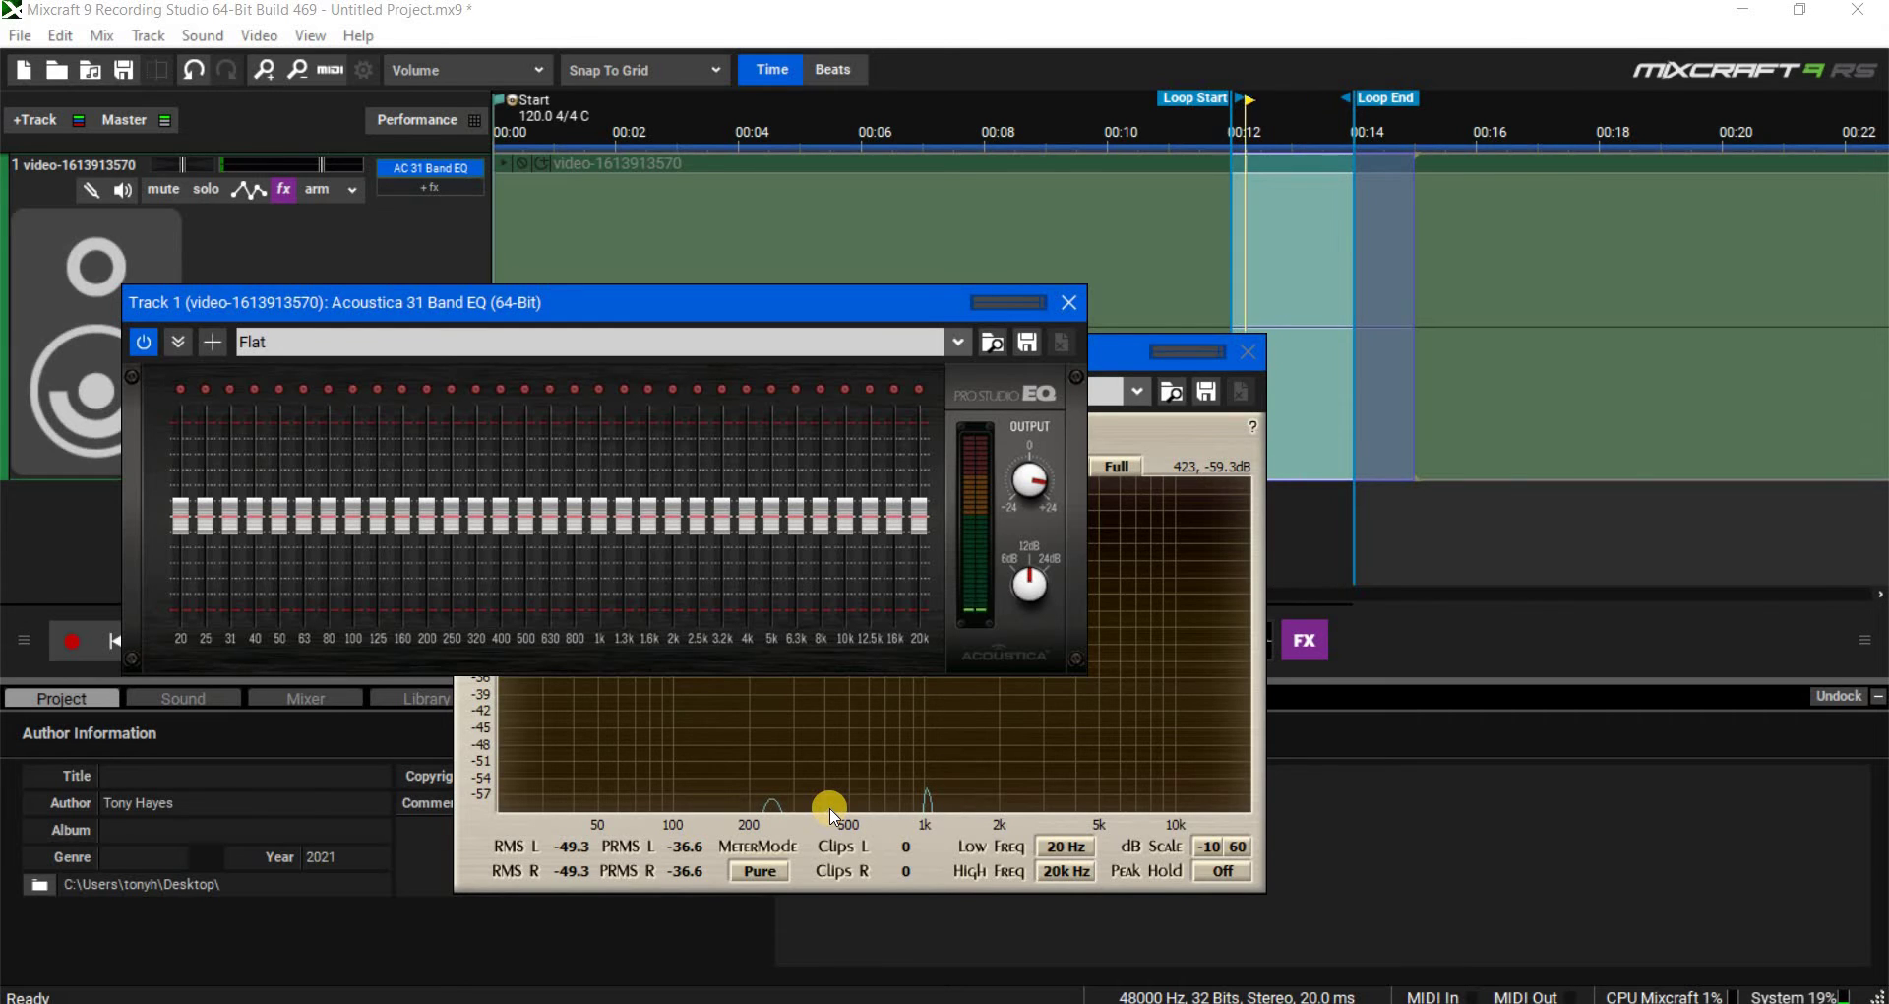
click(1069, 302)
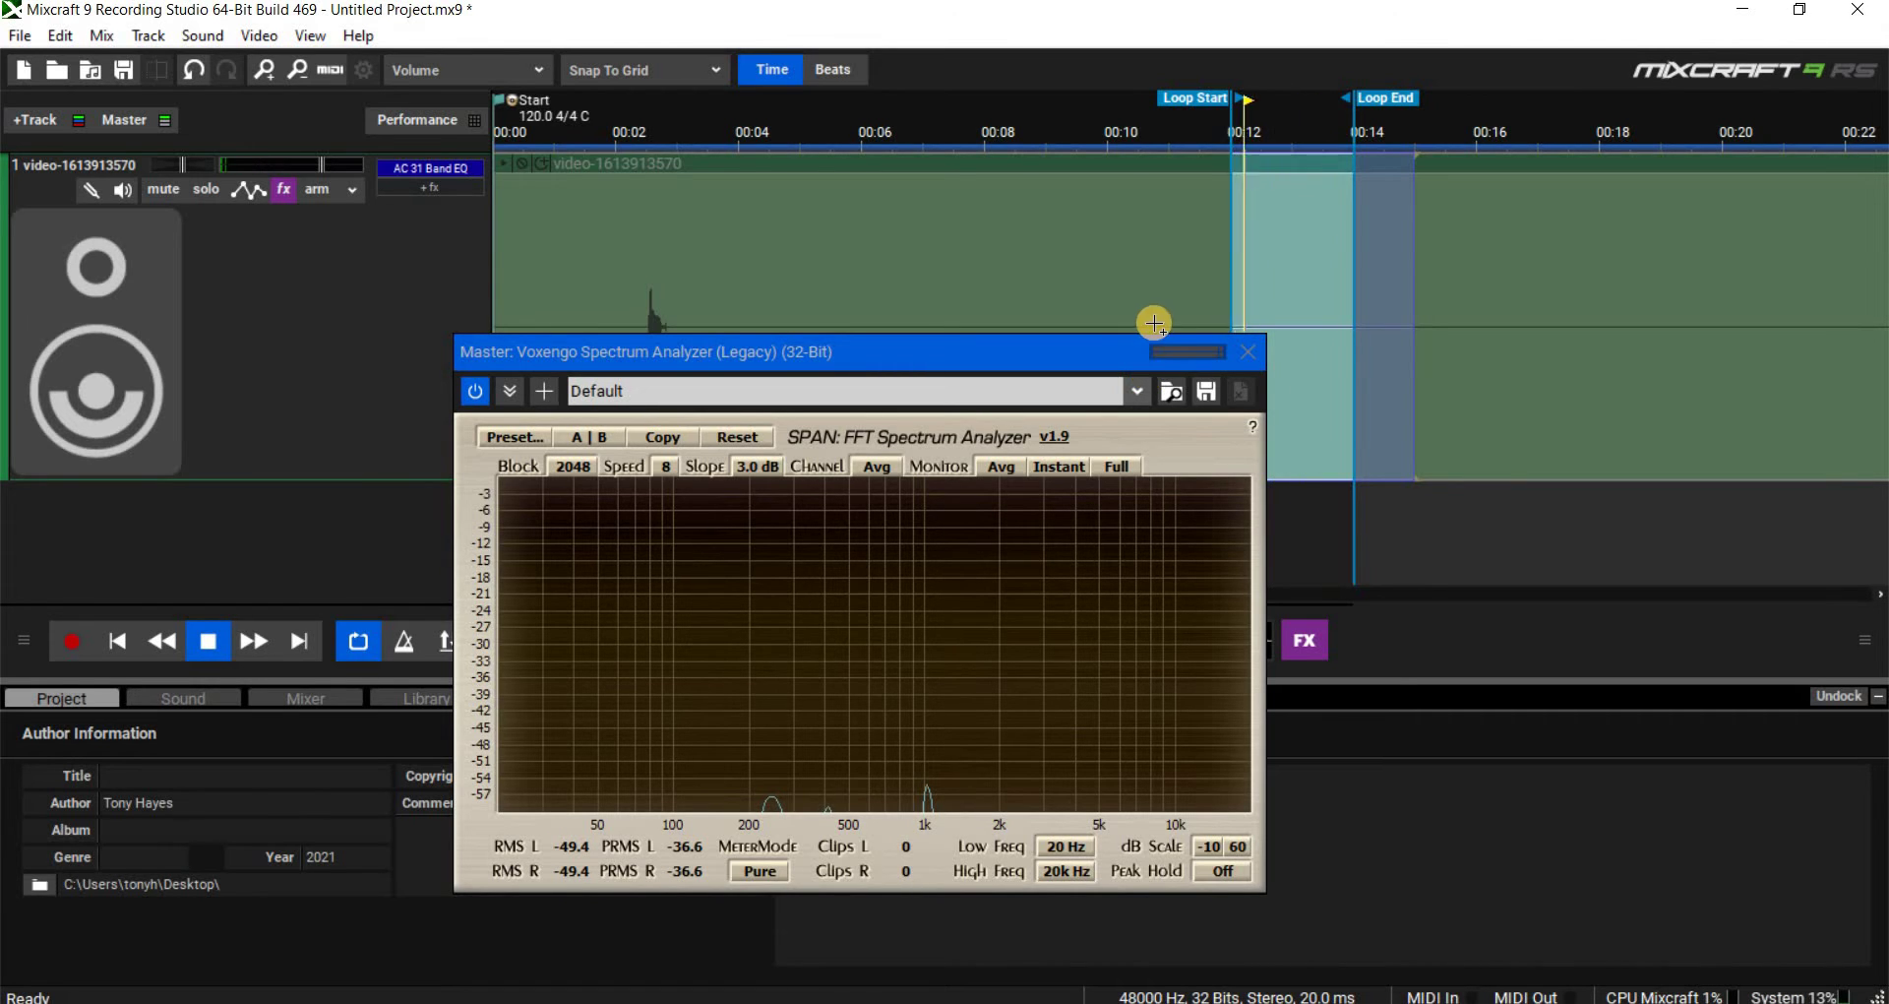
- Clear the time selection on the audio track, stop playback, and turn looping off
drag(1091, 364, 1531, 523)
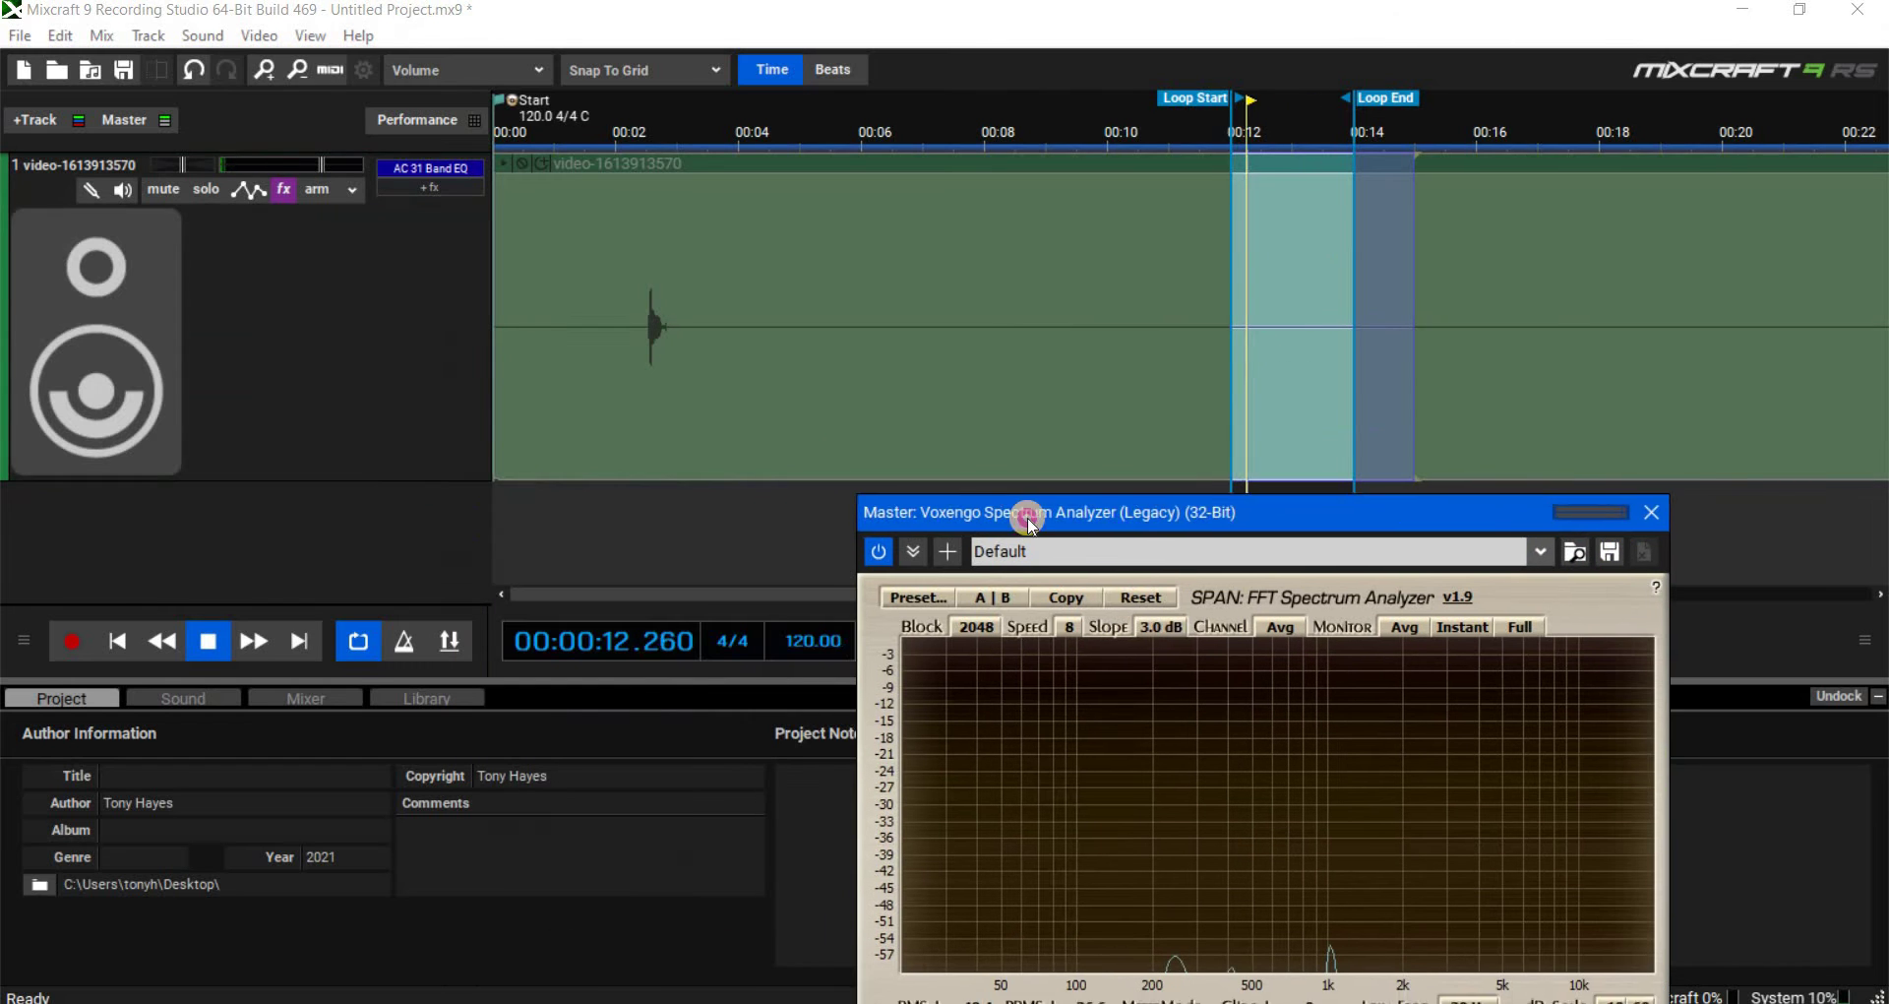
click(498, 498)
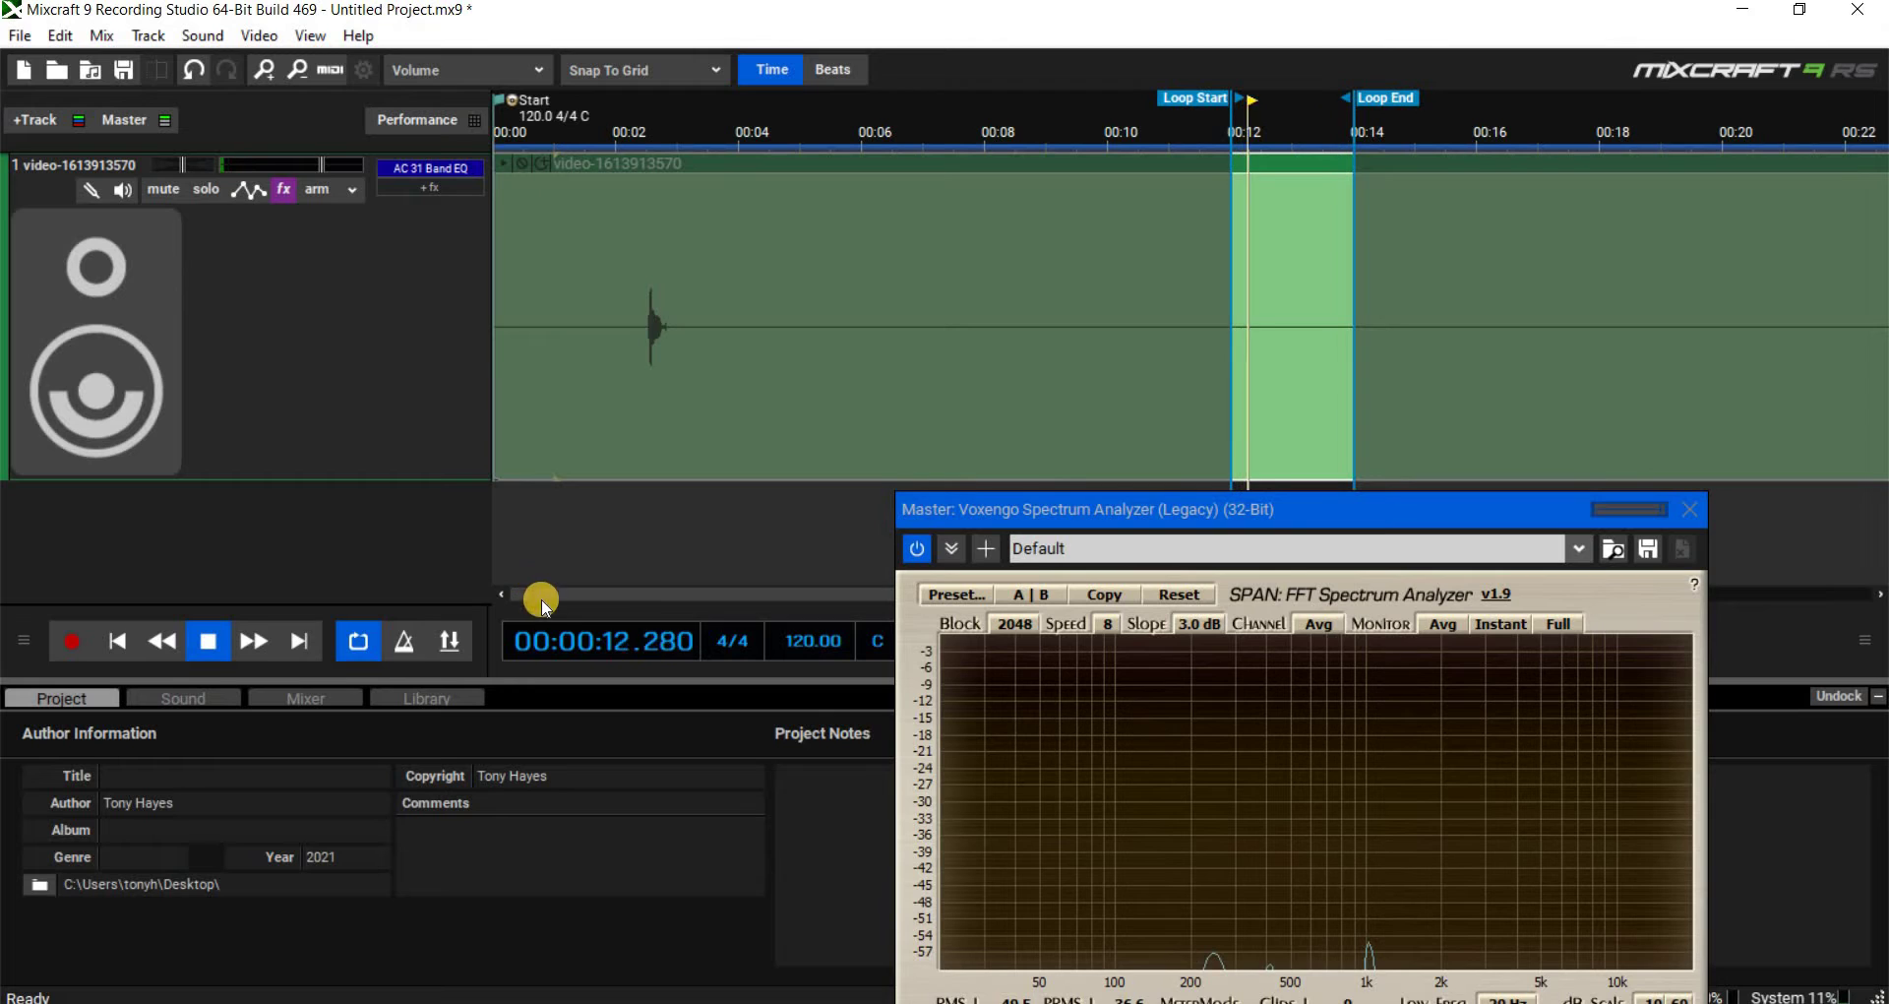
key(space)
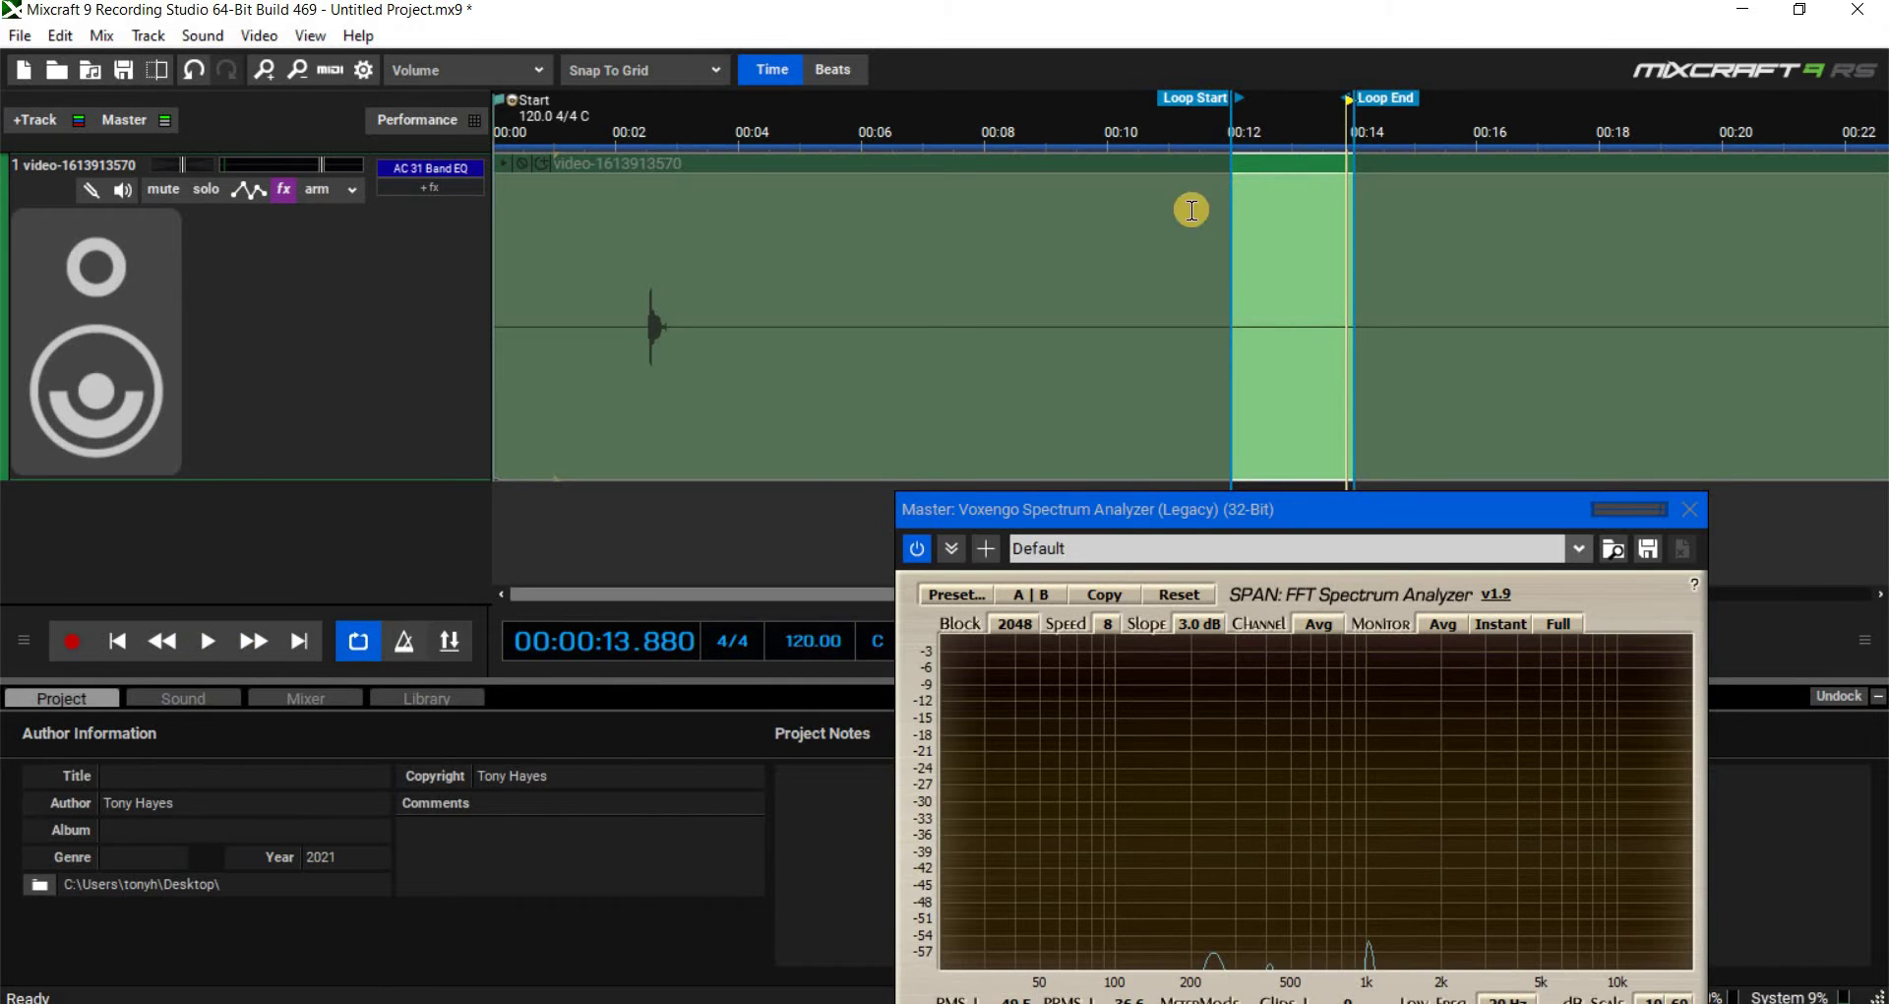
click(358, 642)
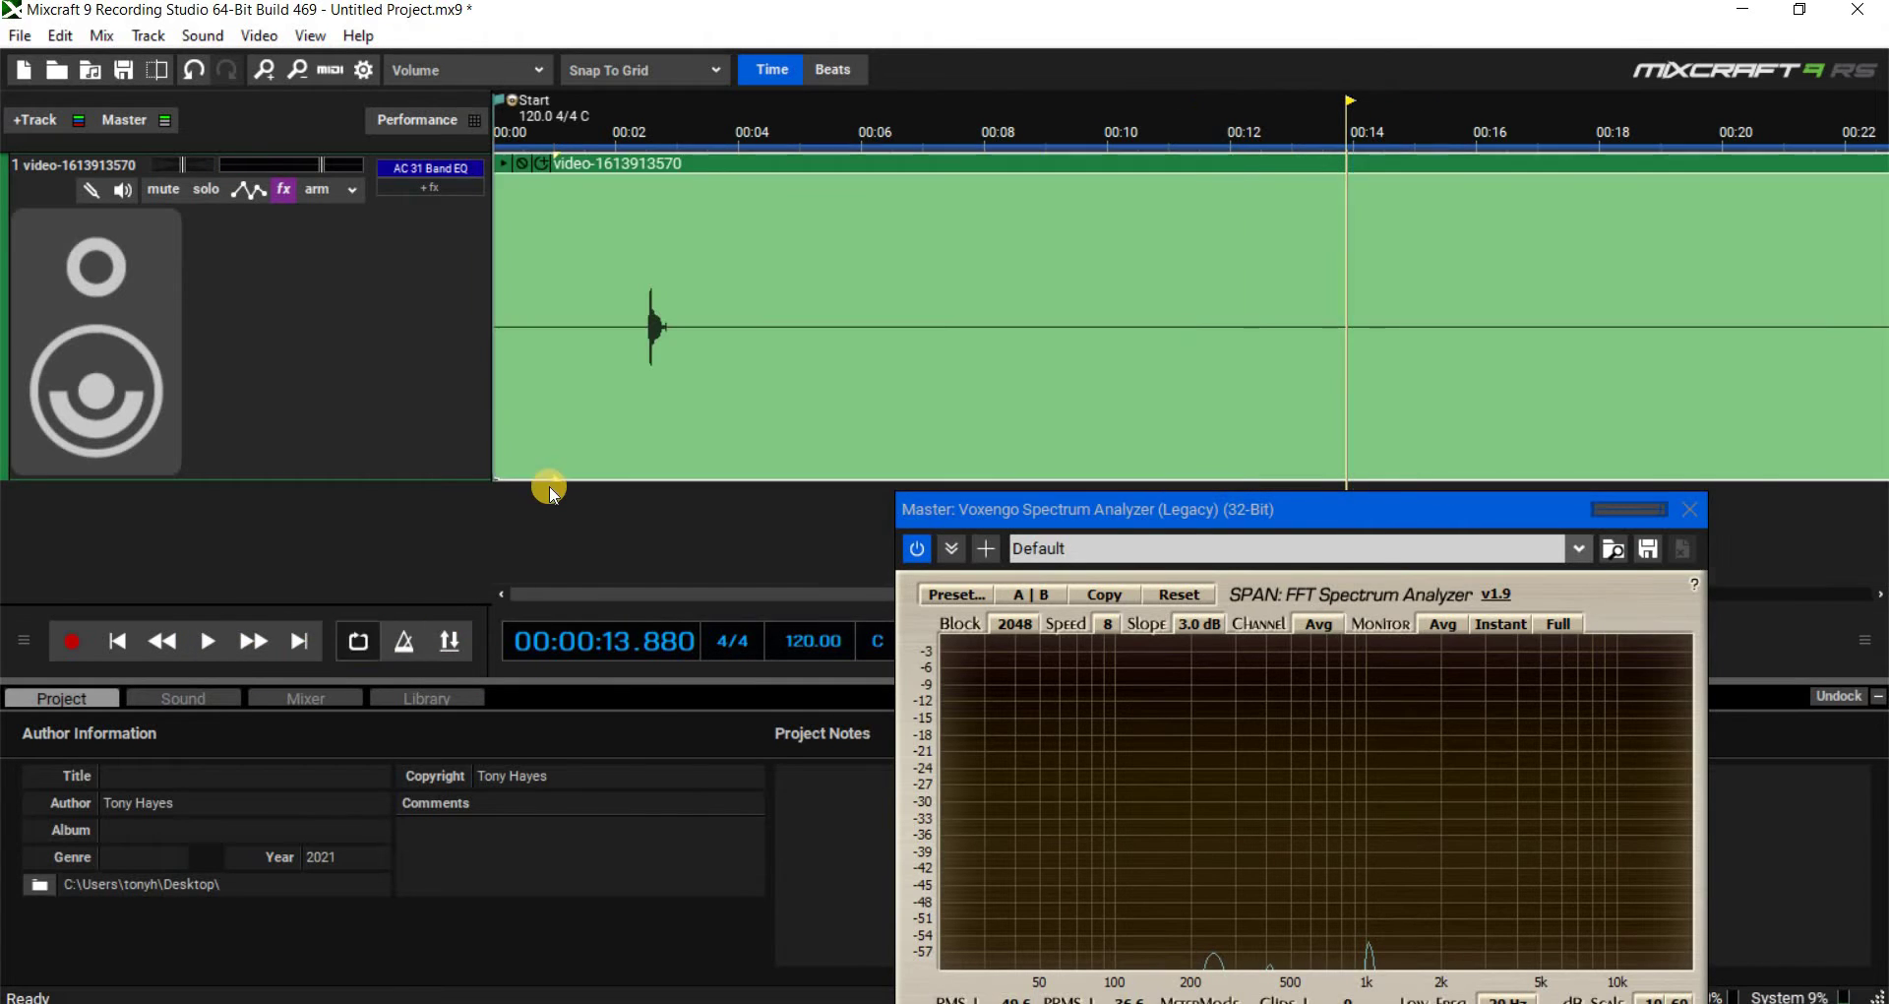
- Reduce the audio track's height and move the spectrum analyzer window fully into view beneath it
drag(449, 430, 451, 325)
drag(910, 453, 627, 404)
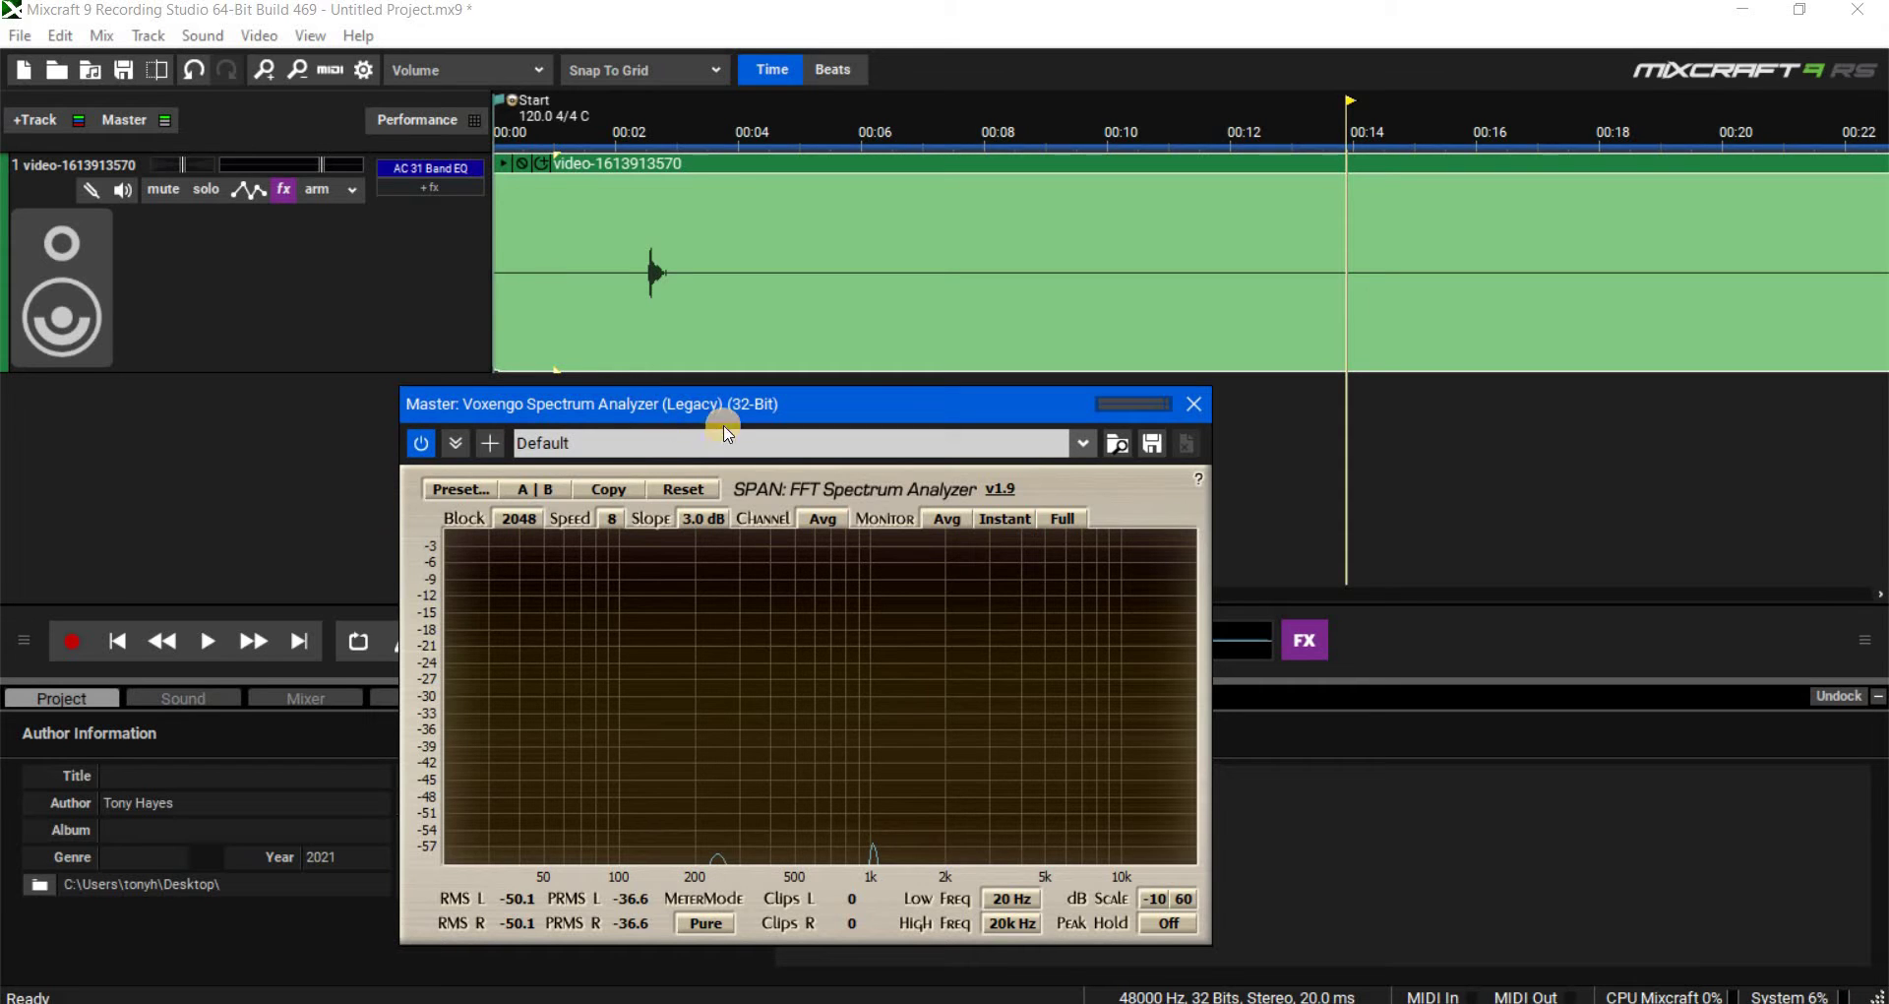
mouse_move(733, 407)
mouse_down()
mouse_move(742, 439)
mouse_move(757, 408)
mouse_up()
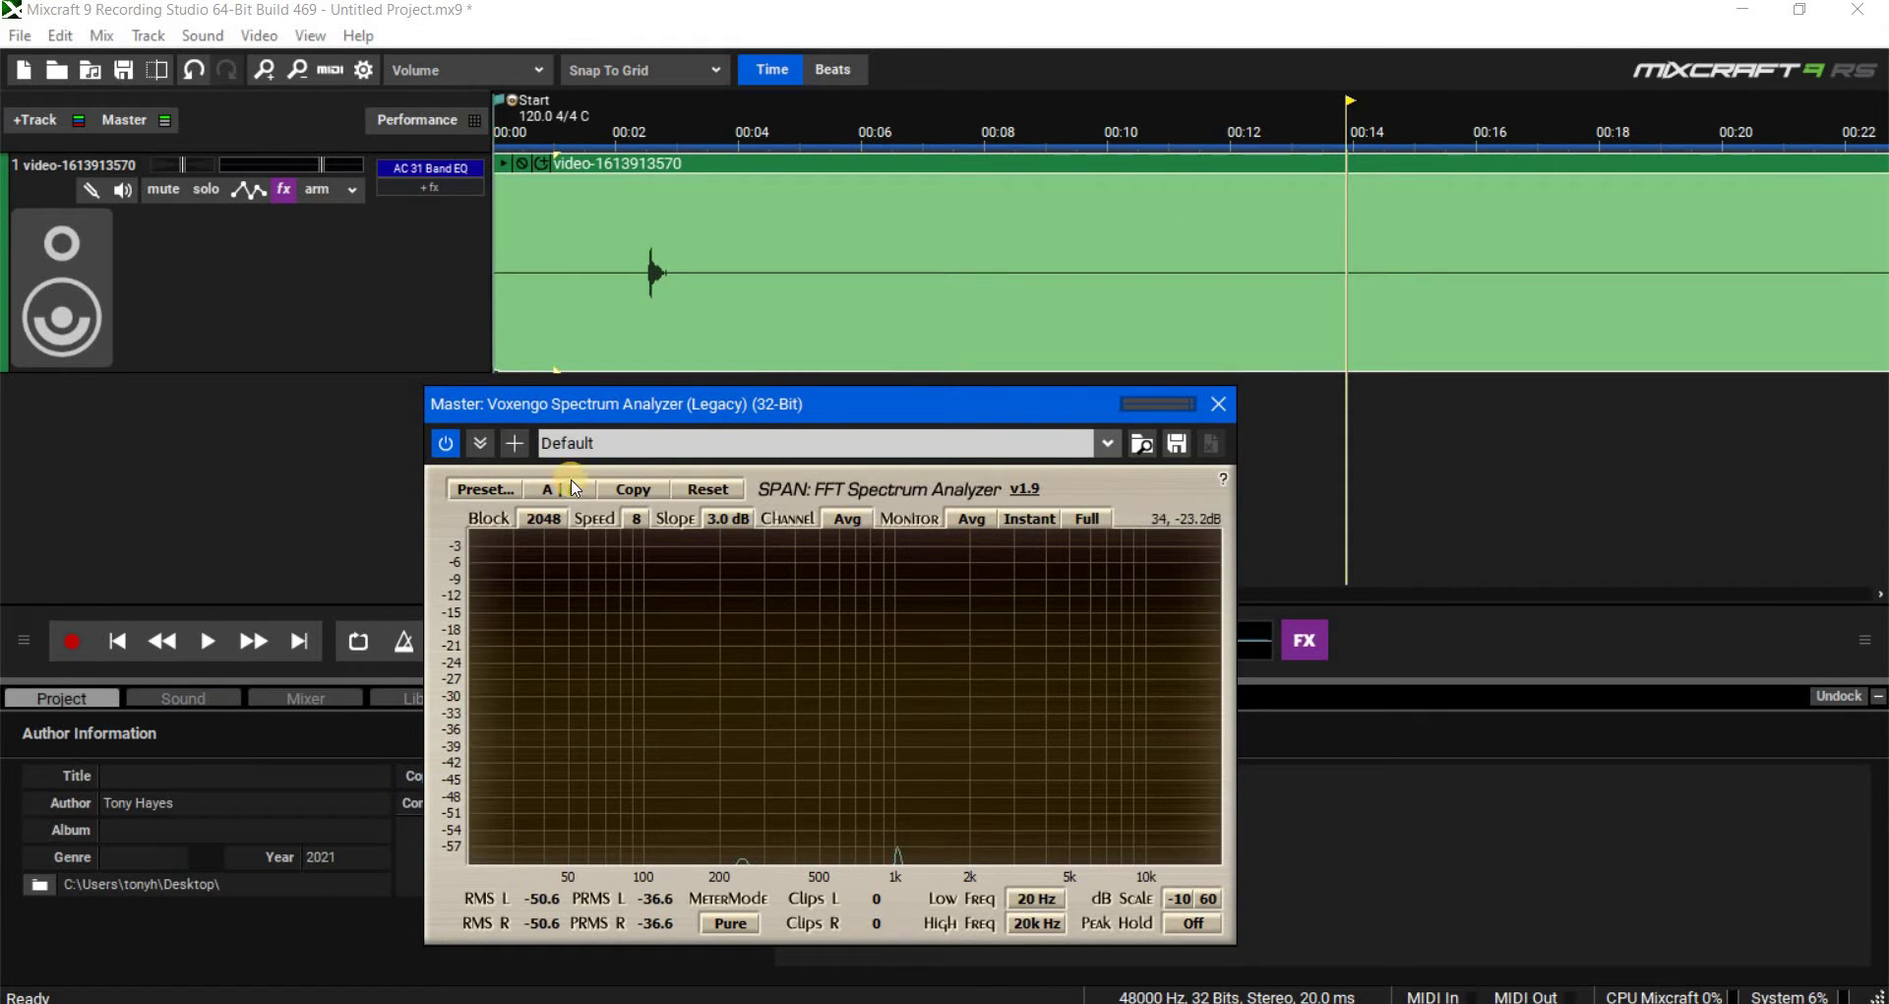
drag(784, 410, 872, 400)
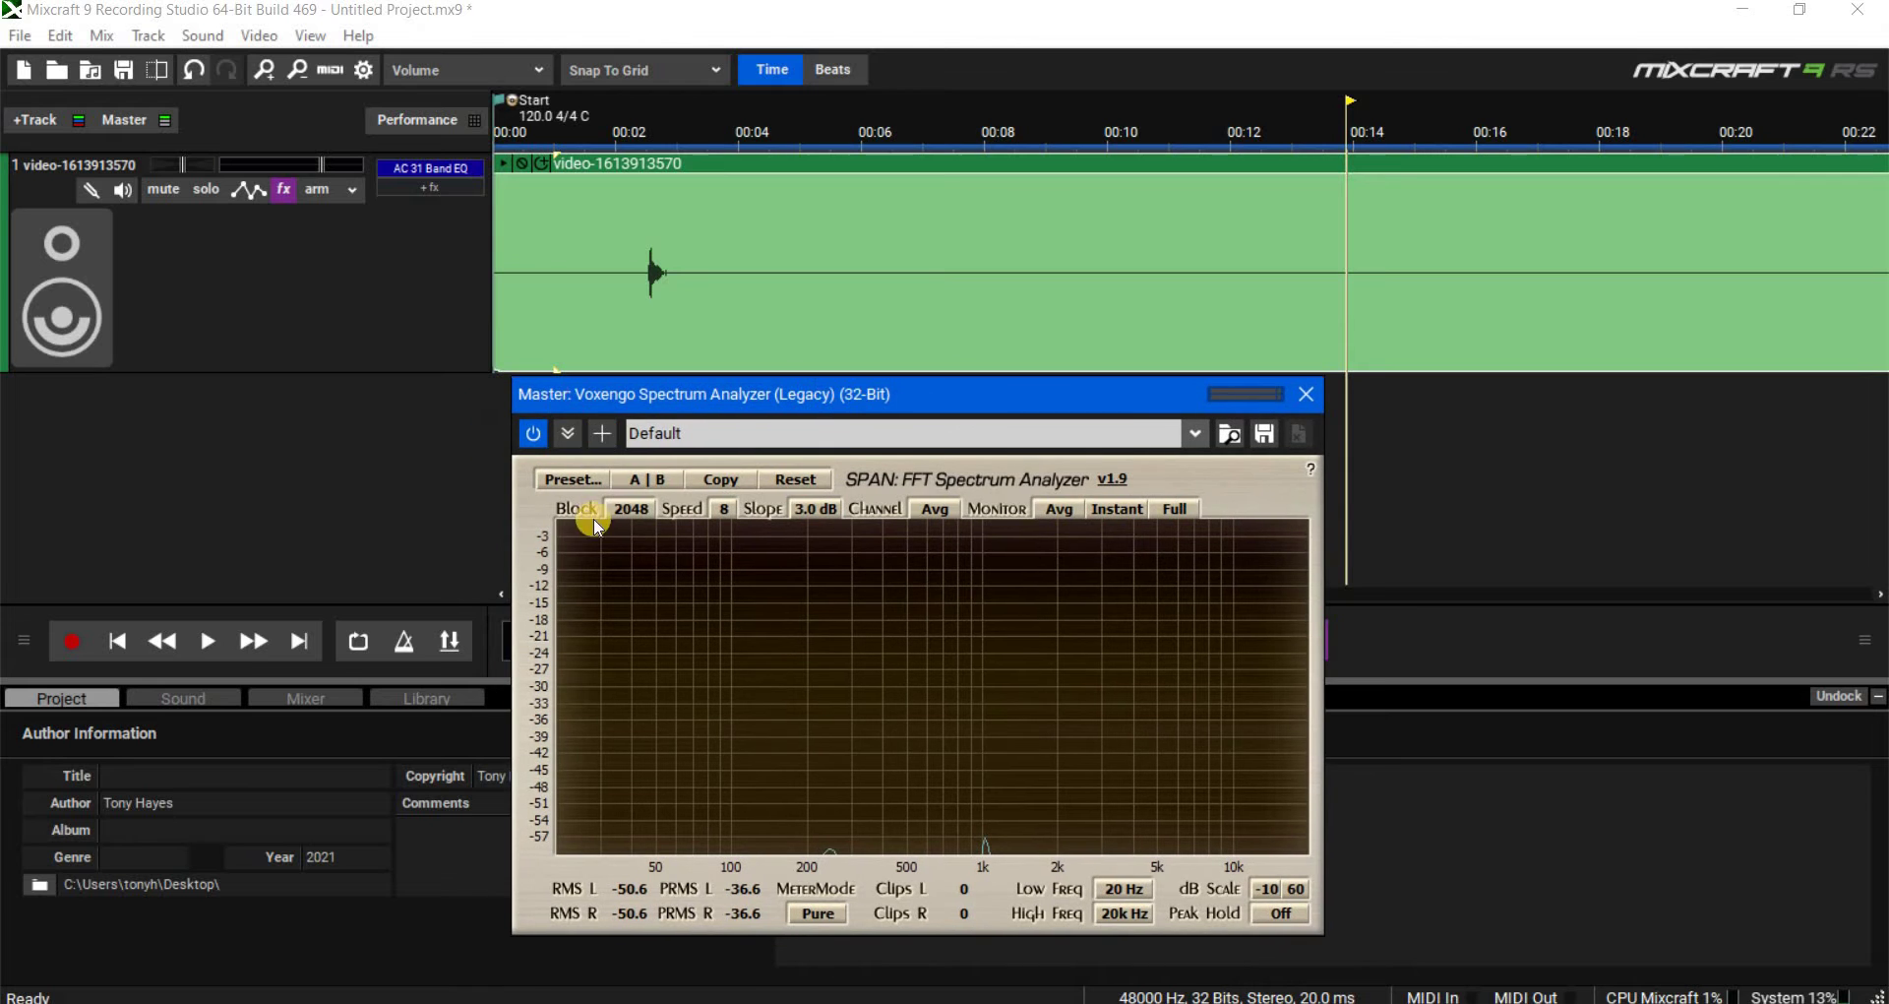
- Open the track's 31 Band EQ to review its output gain, close it, and turn looping back on
click(430, 168)
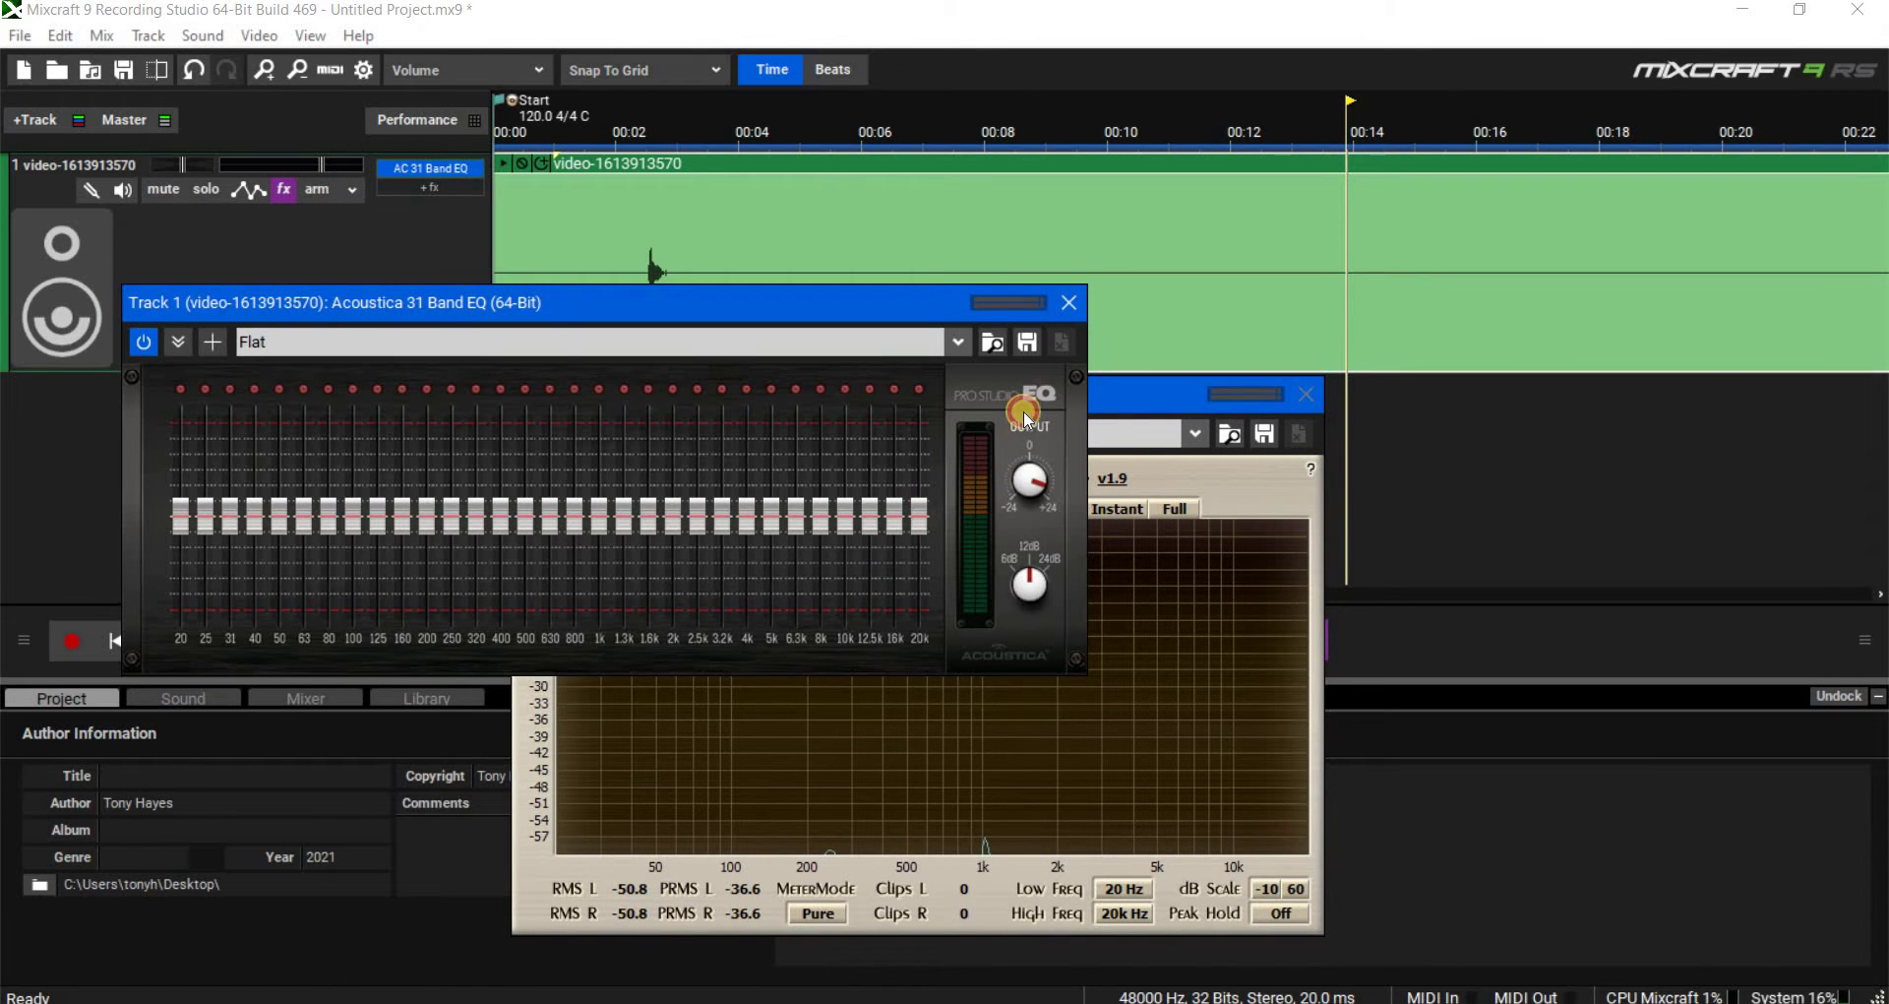
click(1070, 306)
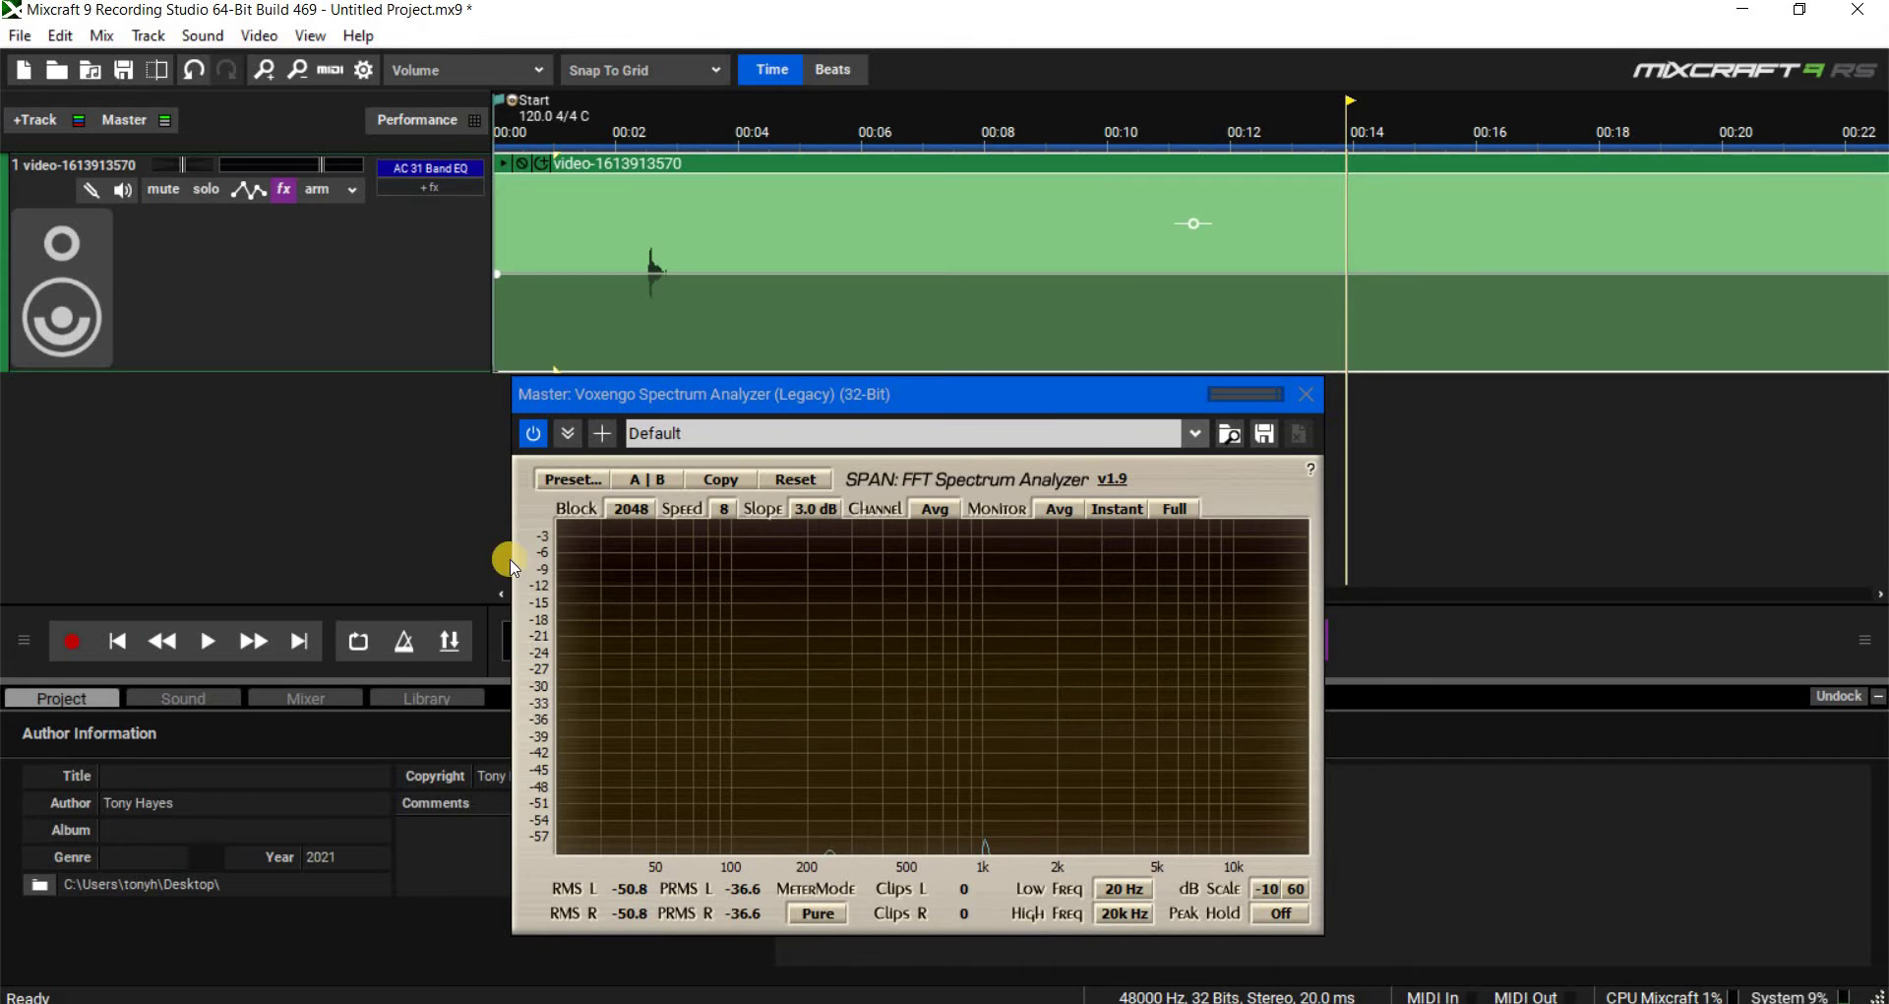
click(358, 641)
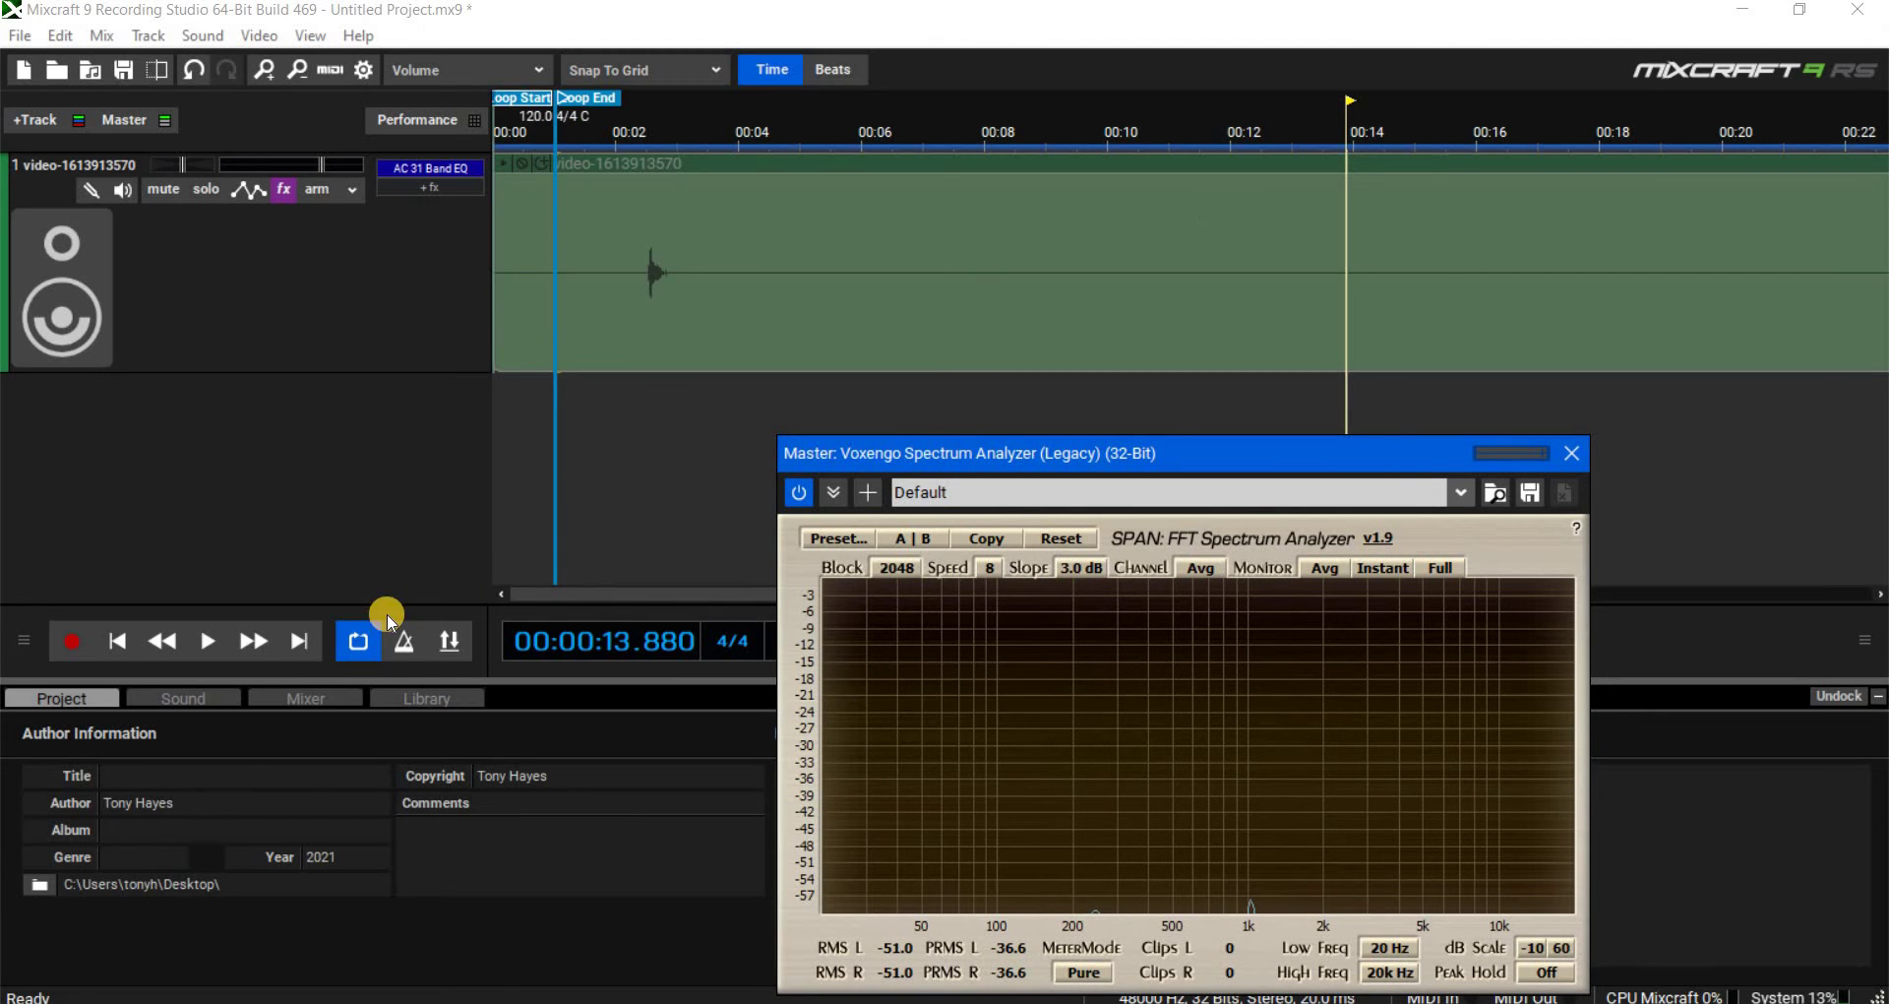
- Turn looping off and play the audio track from about 11.5 s
click(249, 644)
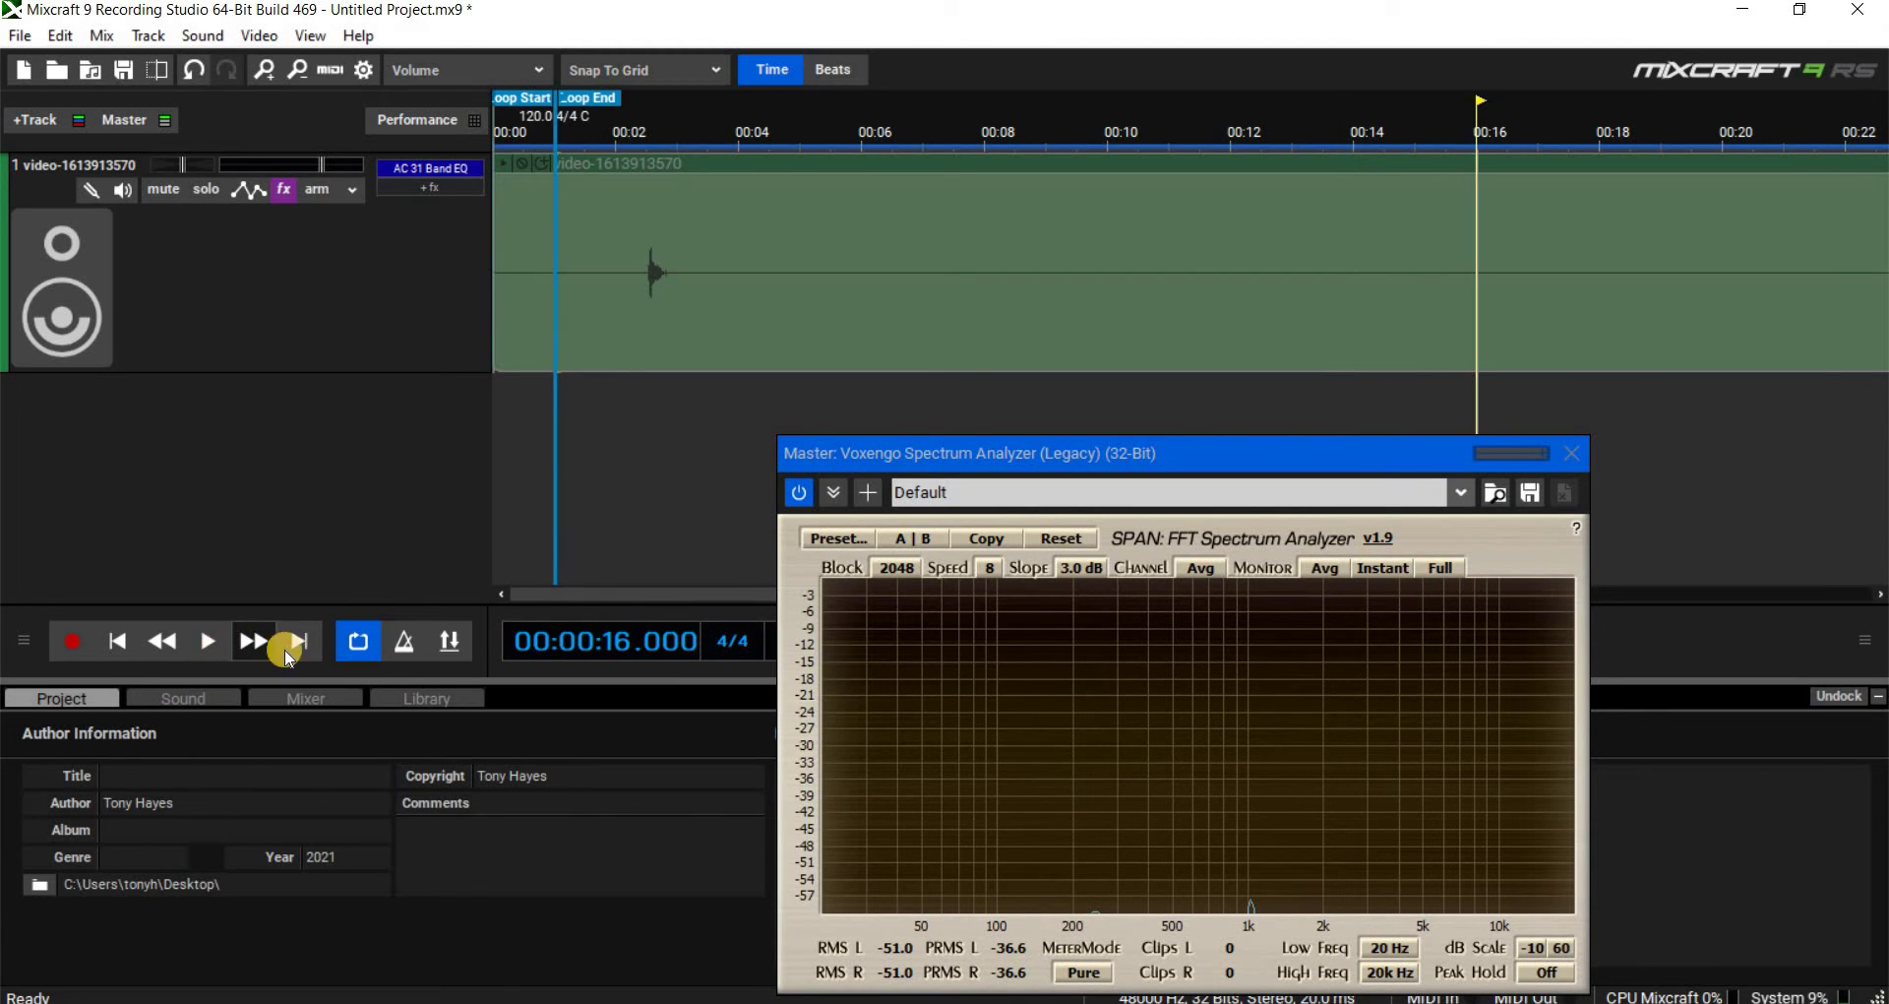
click(358, 641)
click(1519, 262)
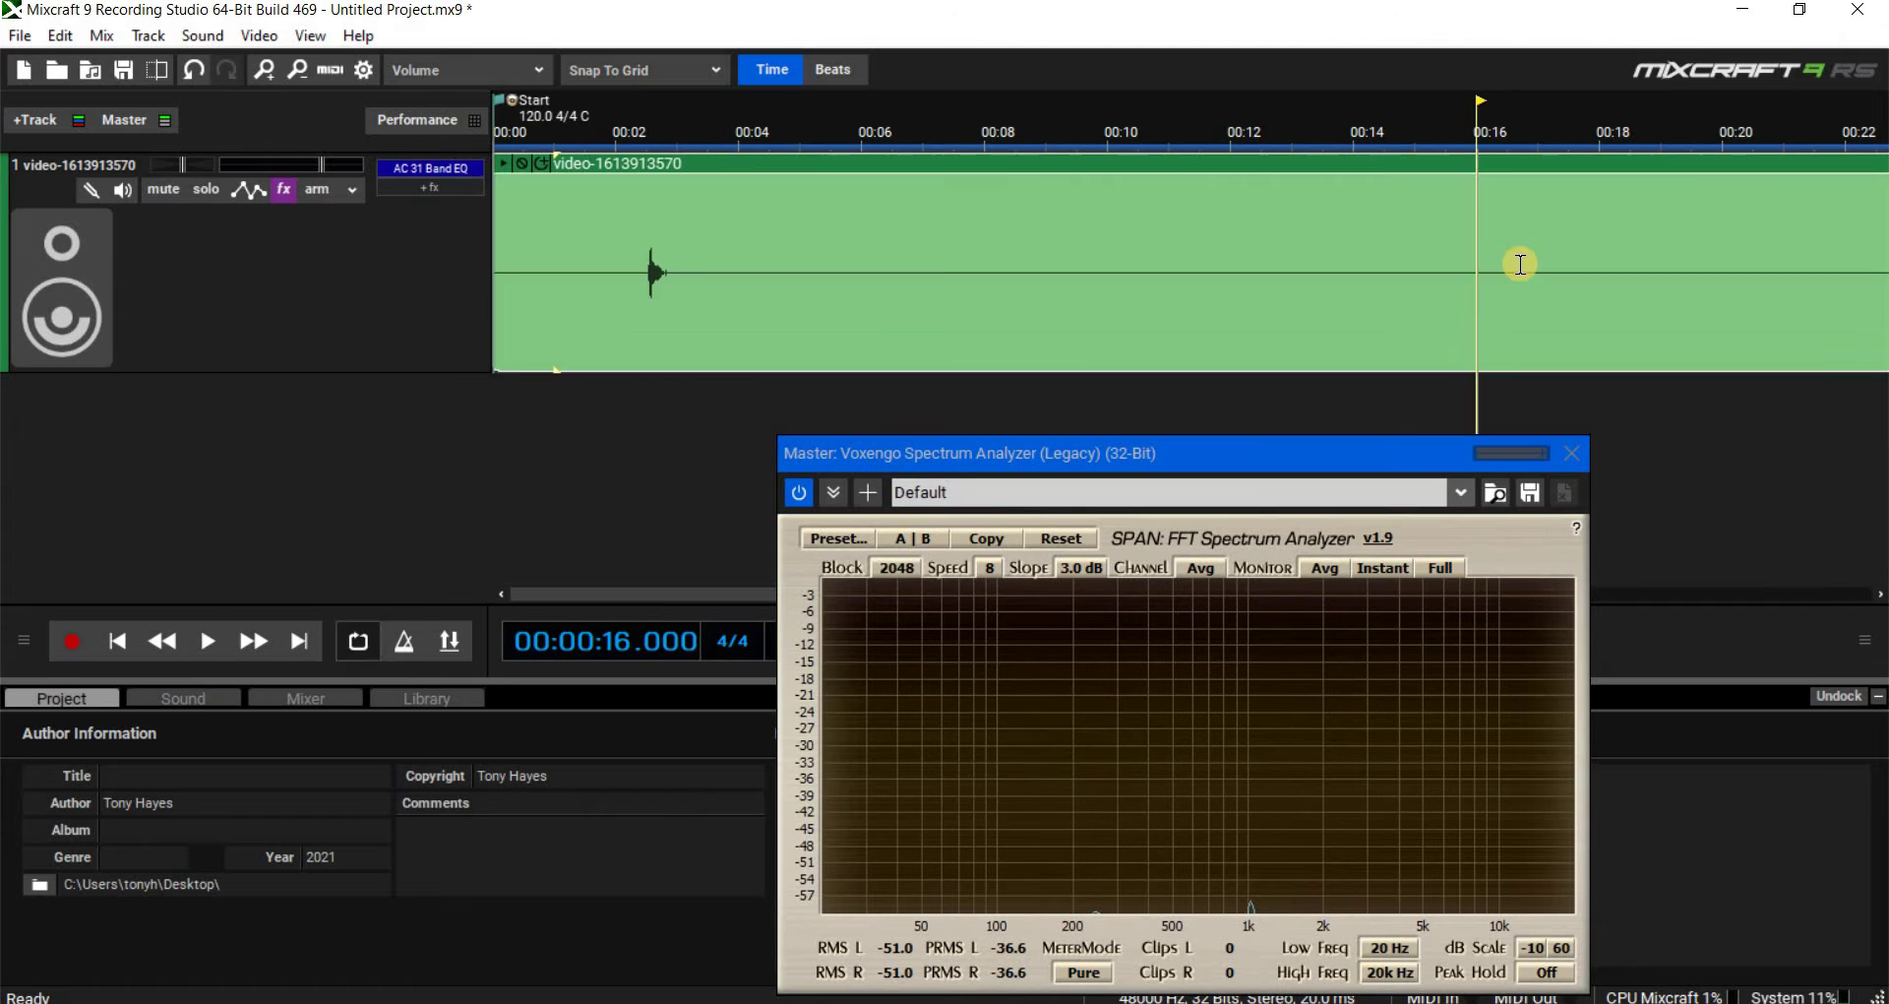
click(1201, 209)
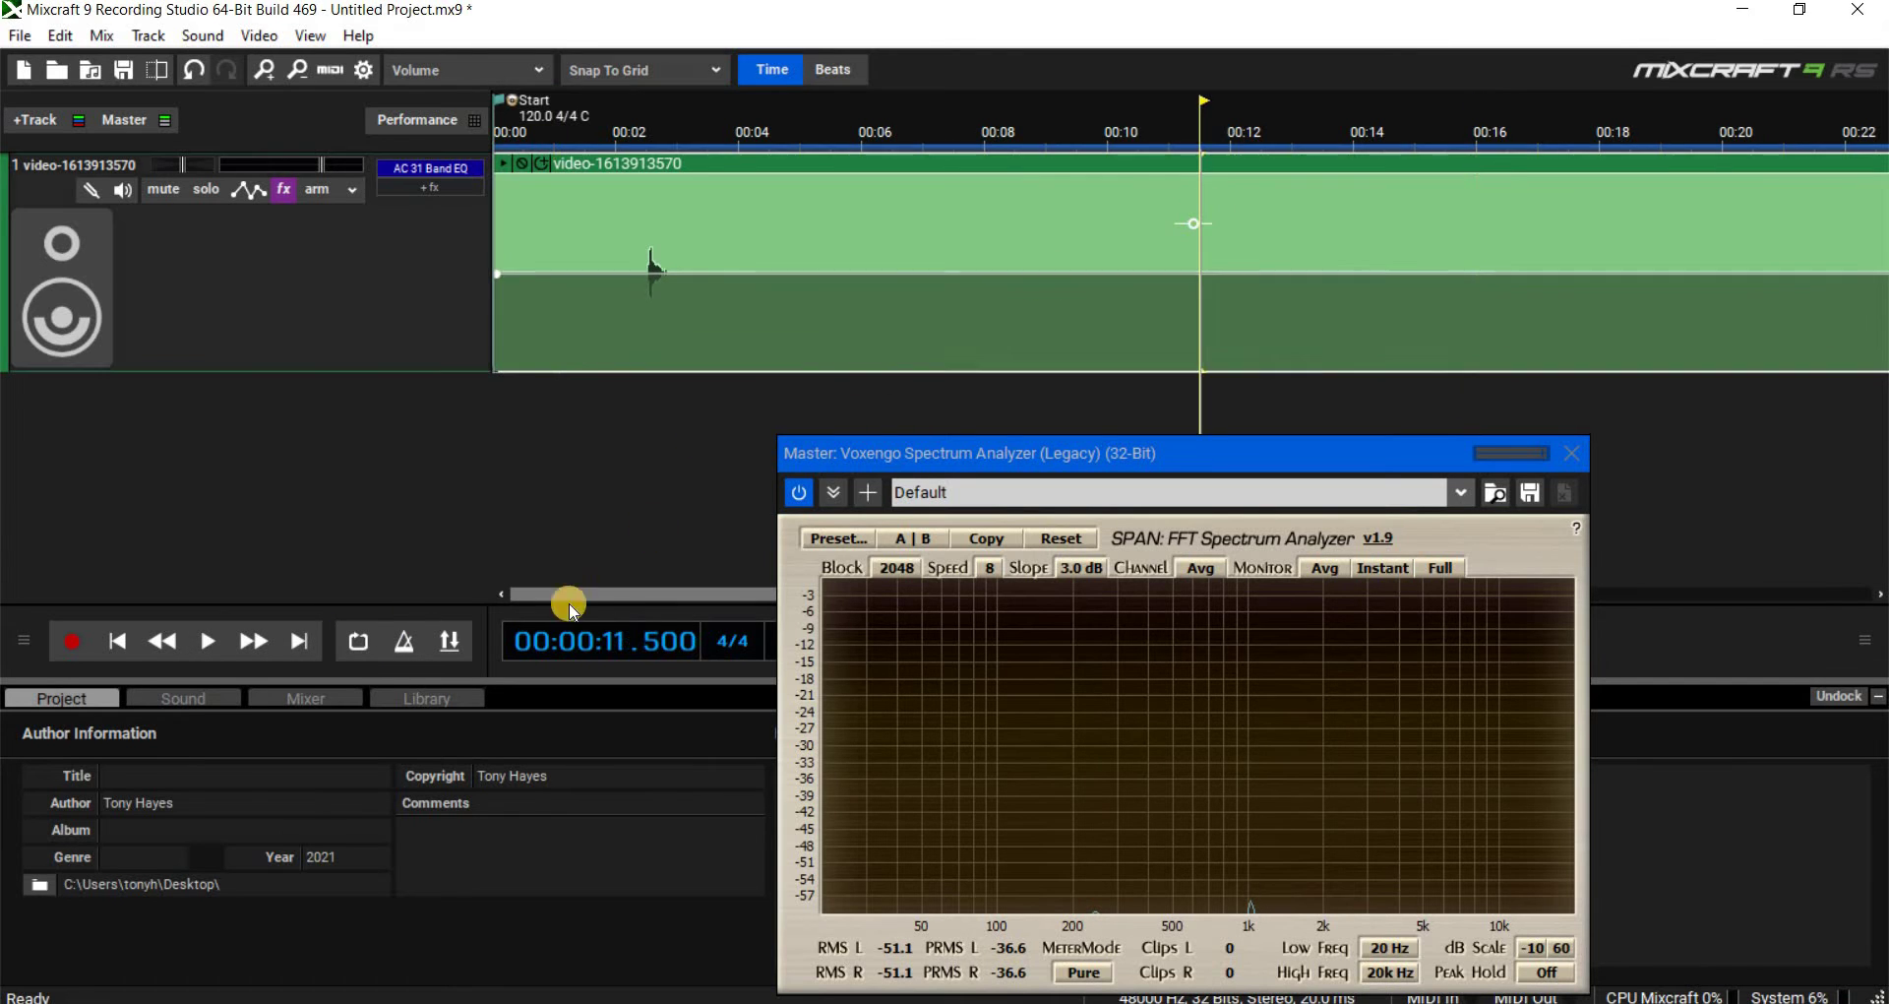
click(215, 647)
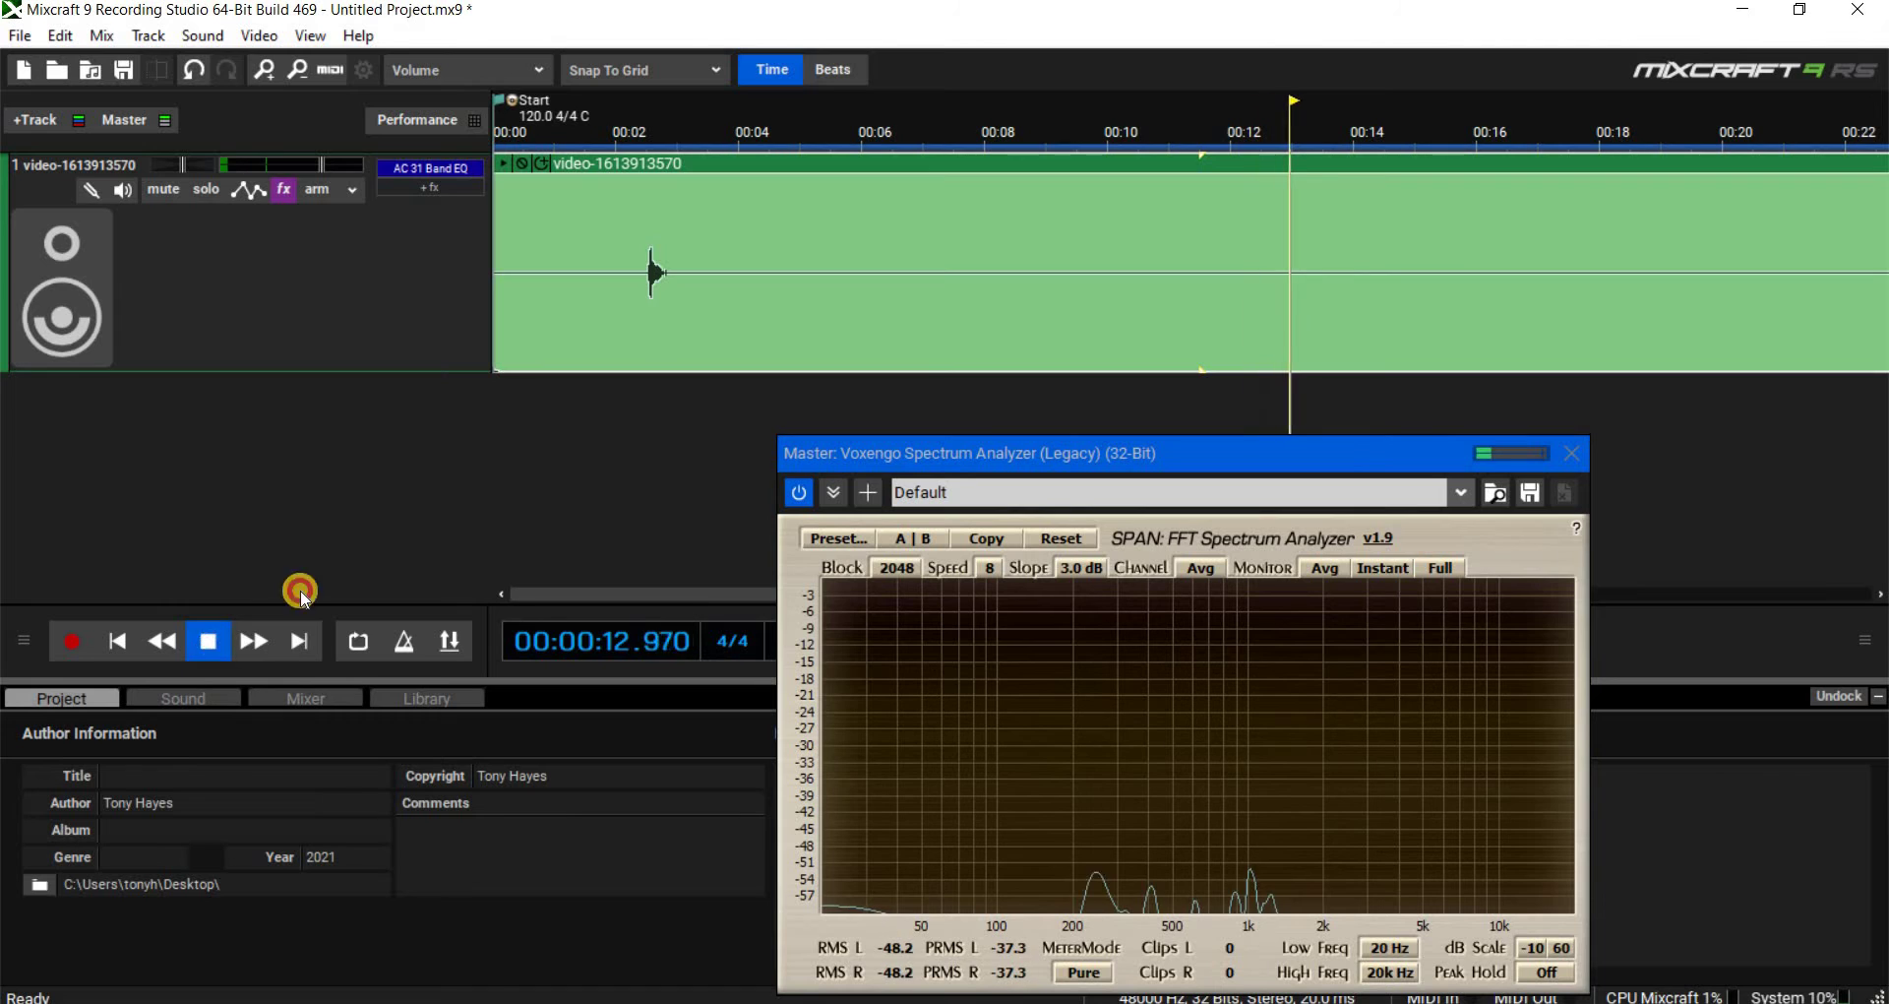
- Select the quiet section from about 12.5 to 14 s on the audio track and play it as a loop
drag(1278, 261, 1172, 317)
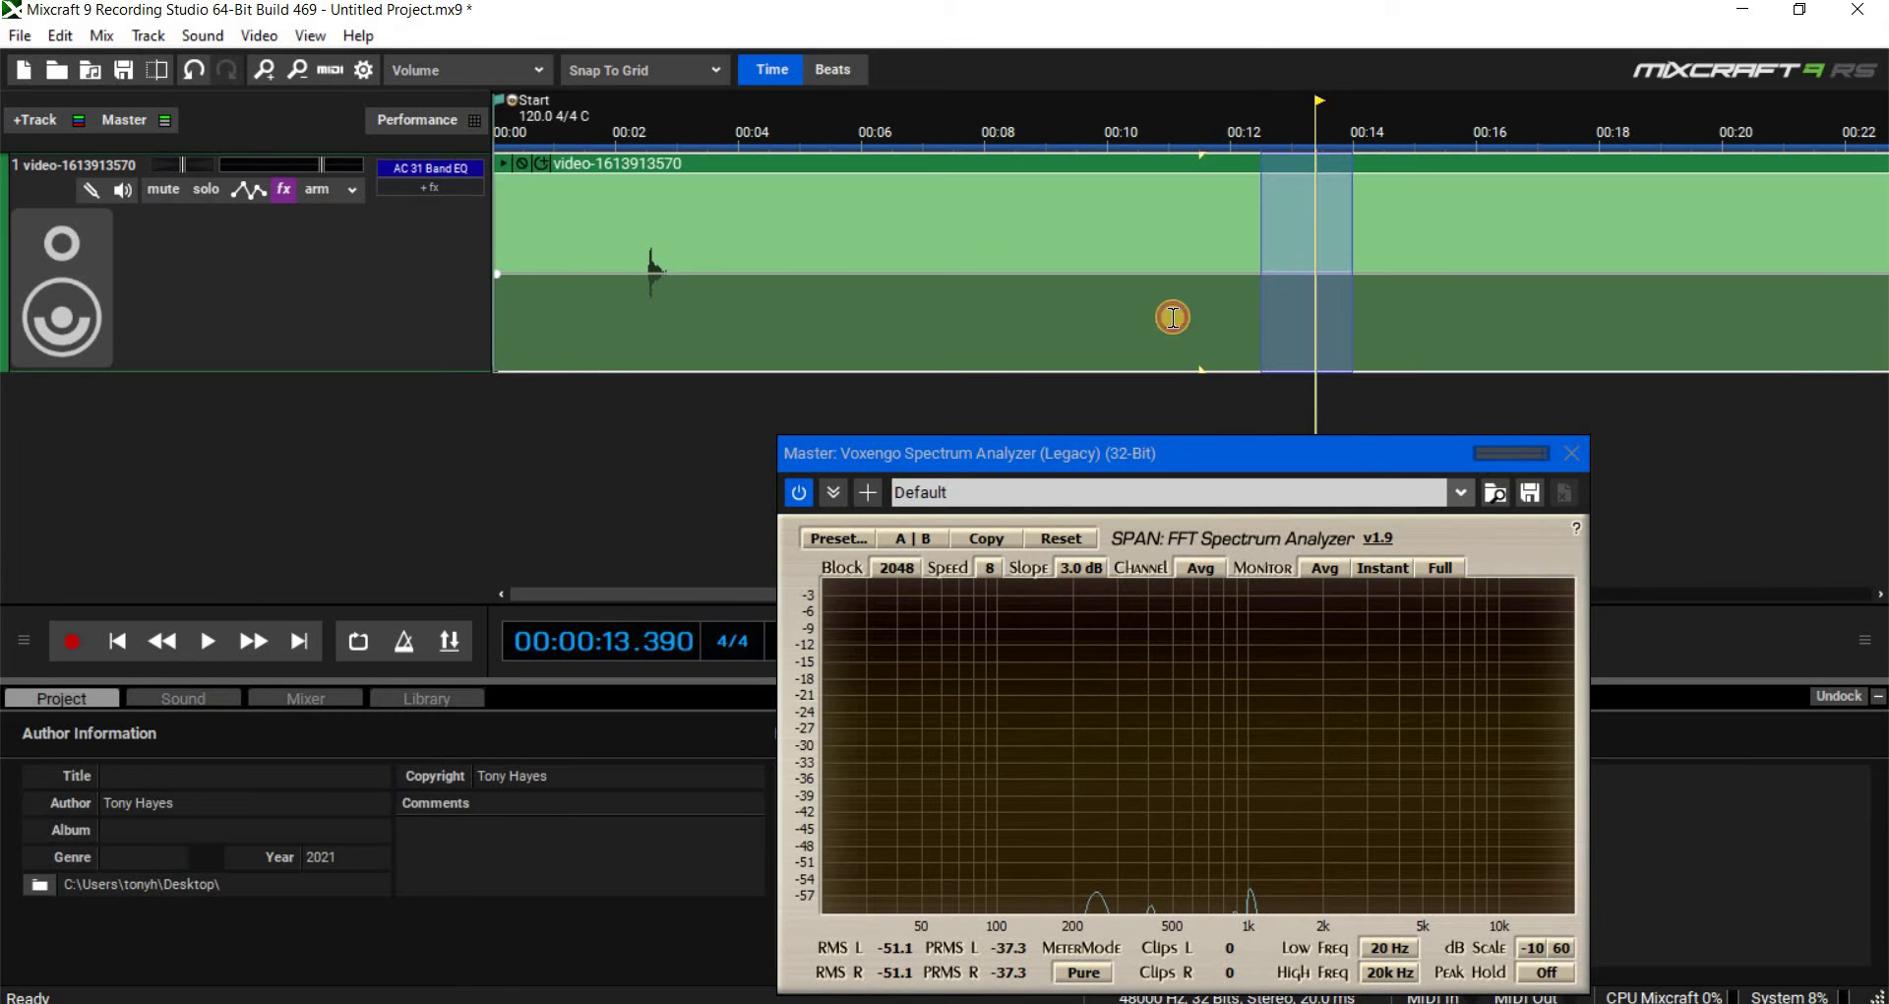
click(358, 642)
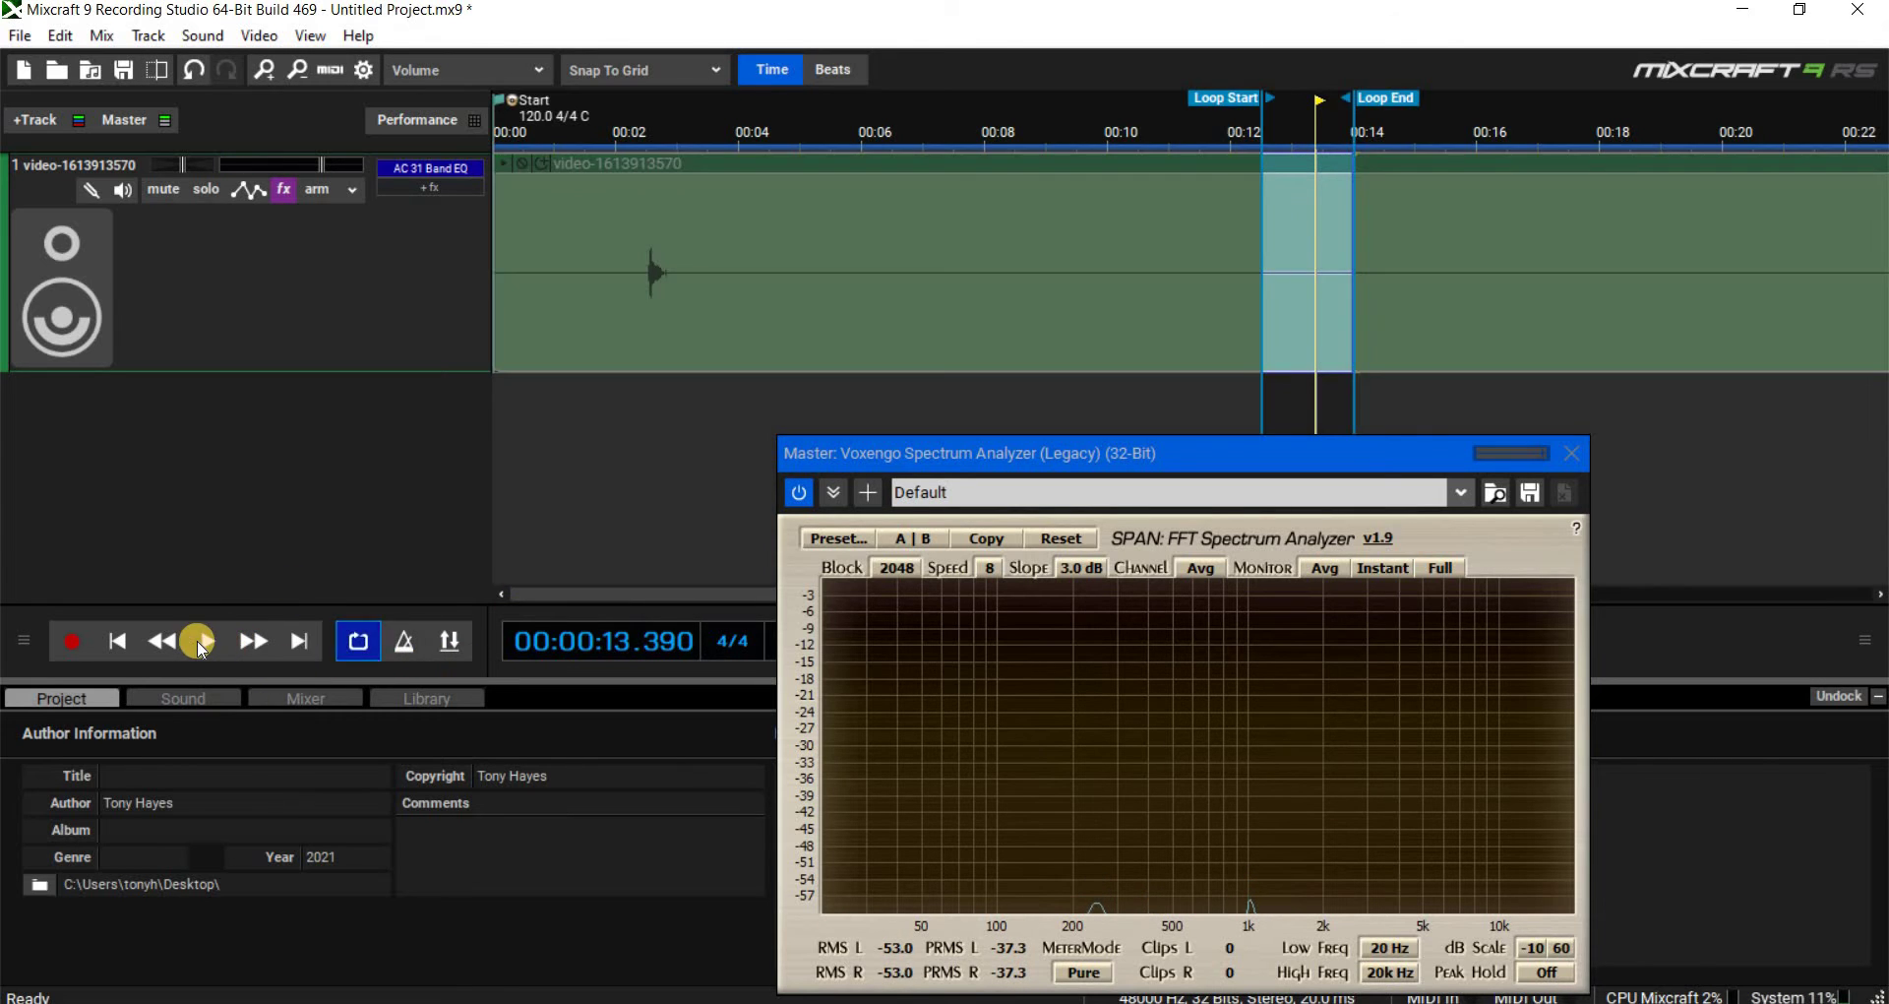
click(200, 642)
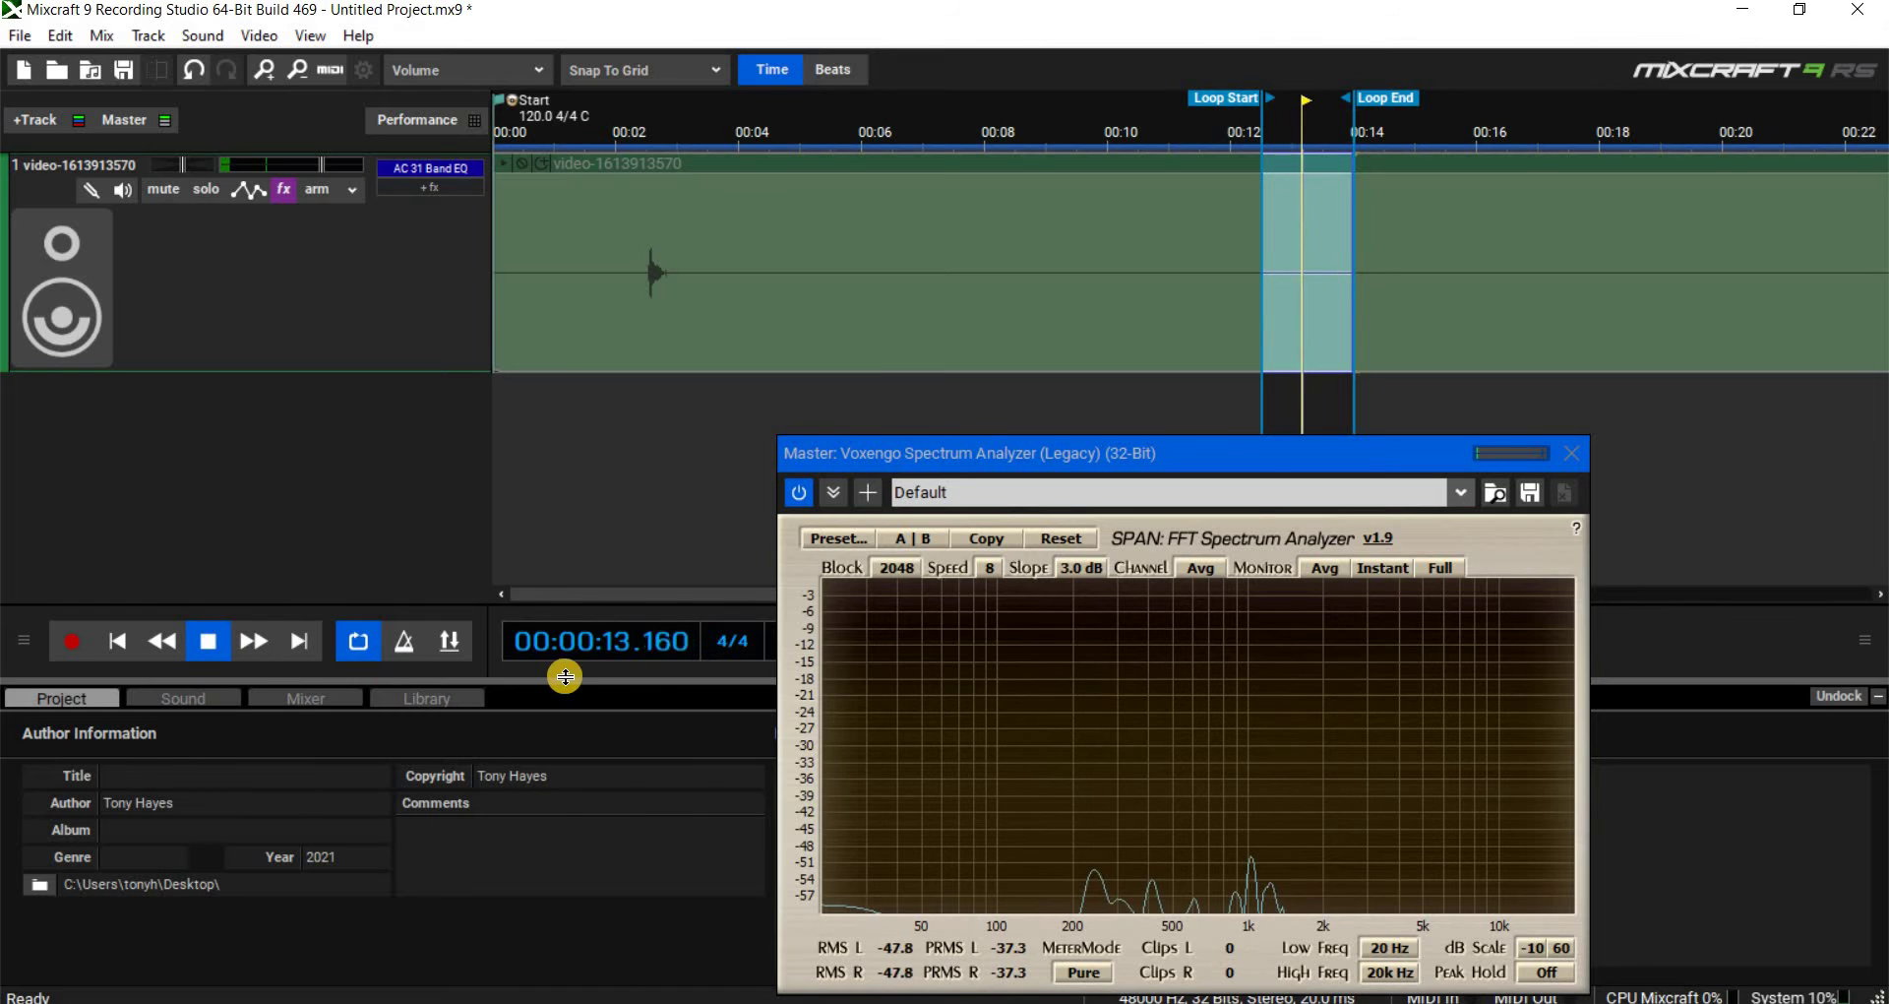
click(527, 841)
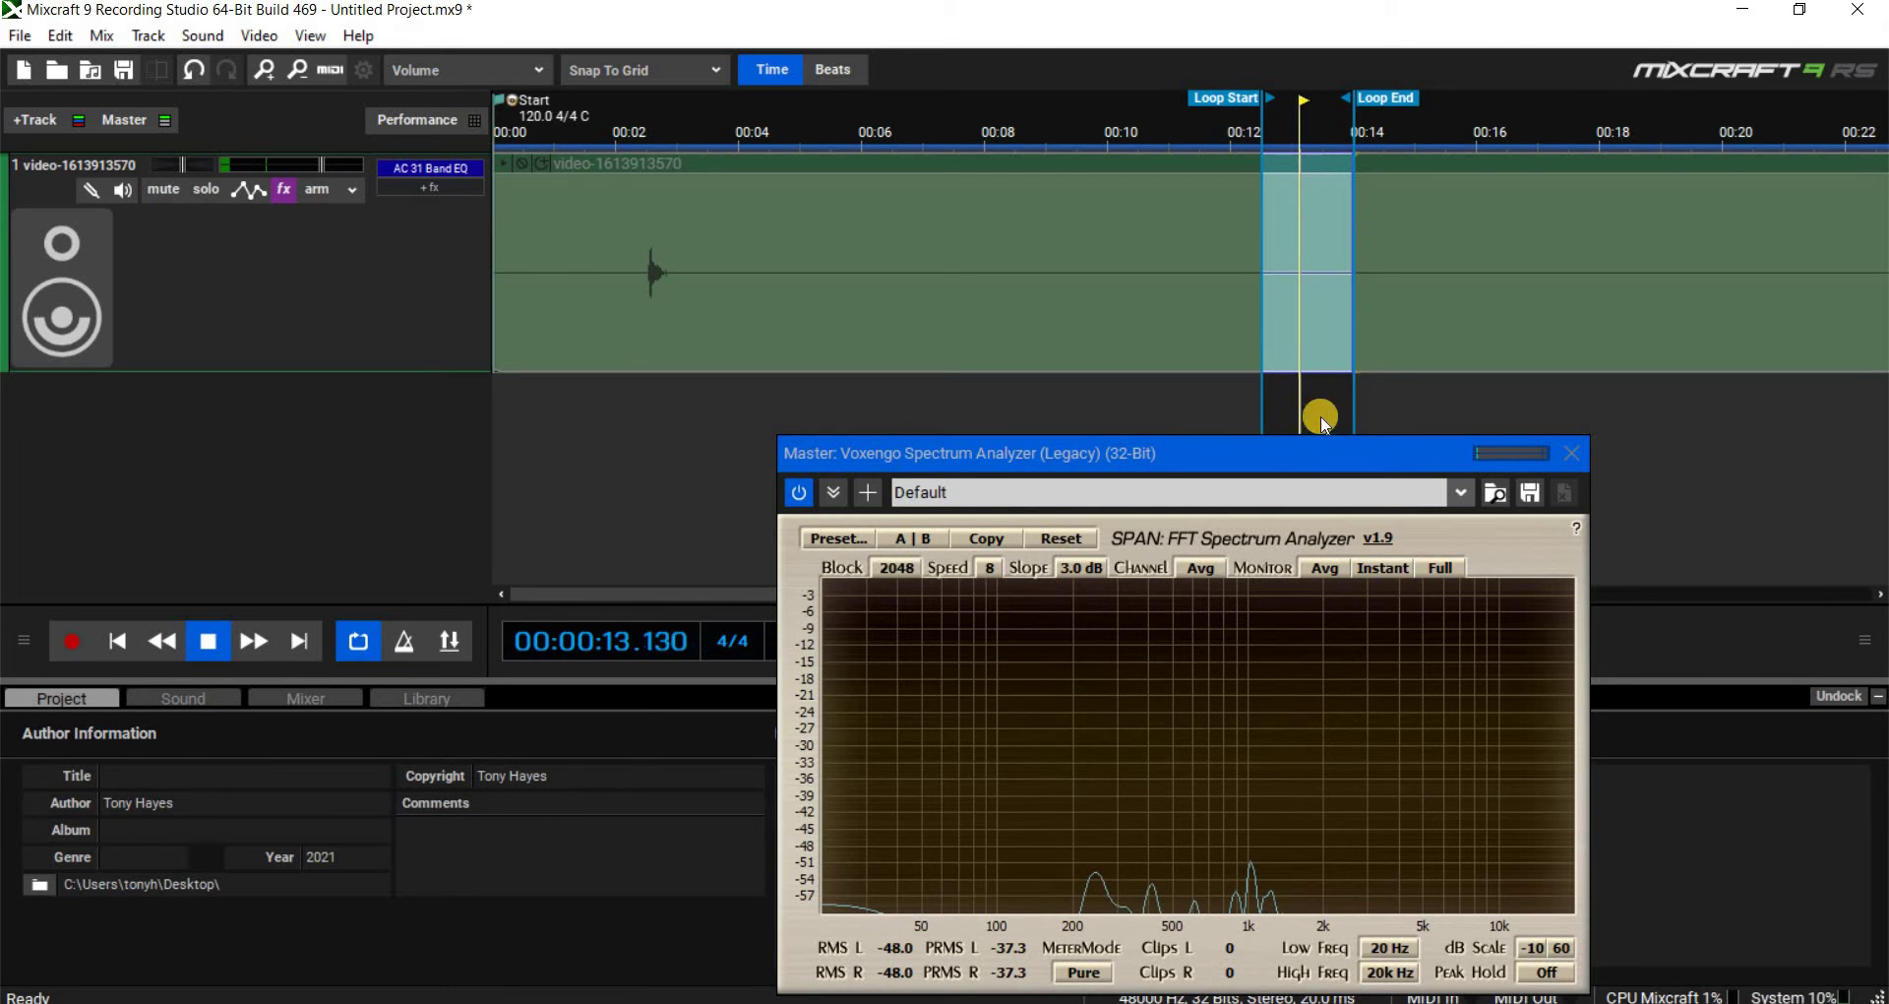
- Move the spectrum analyzer window fully into view and capture it as a snip with Snipping Tool
click(1264, 455)
drag(1264, 455, 884, 228)
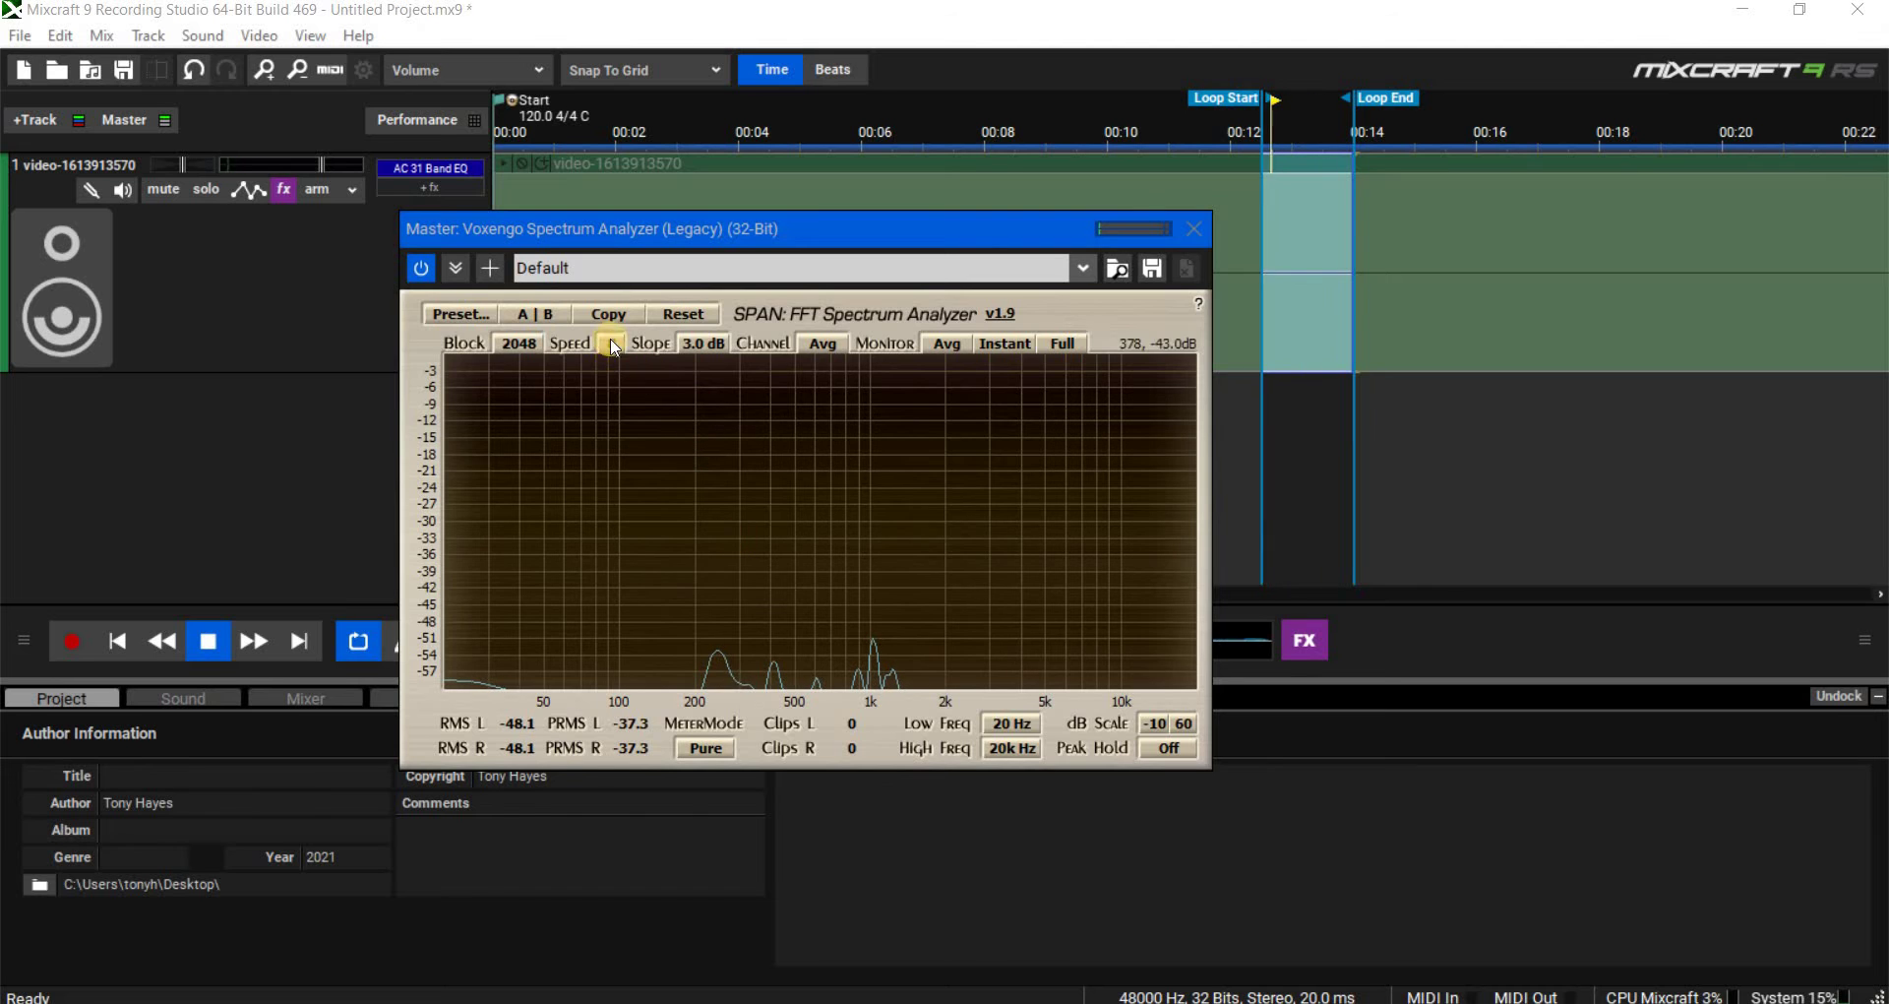
click(754, 392)
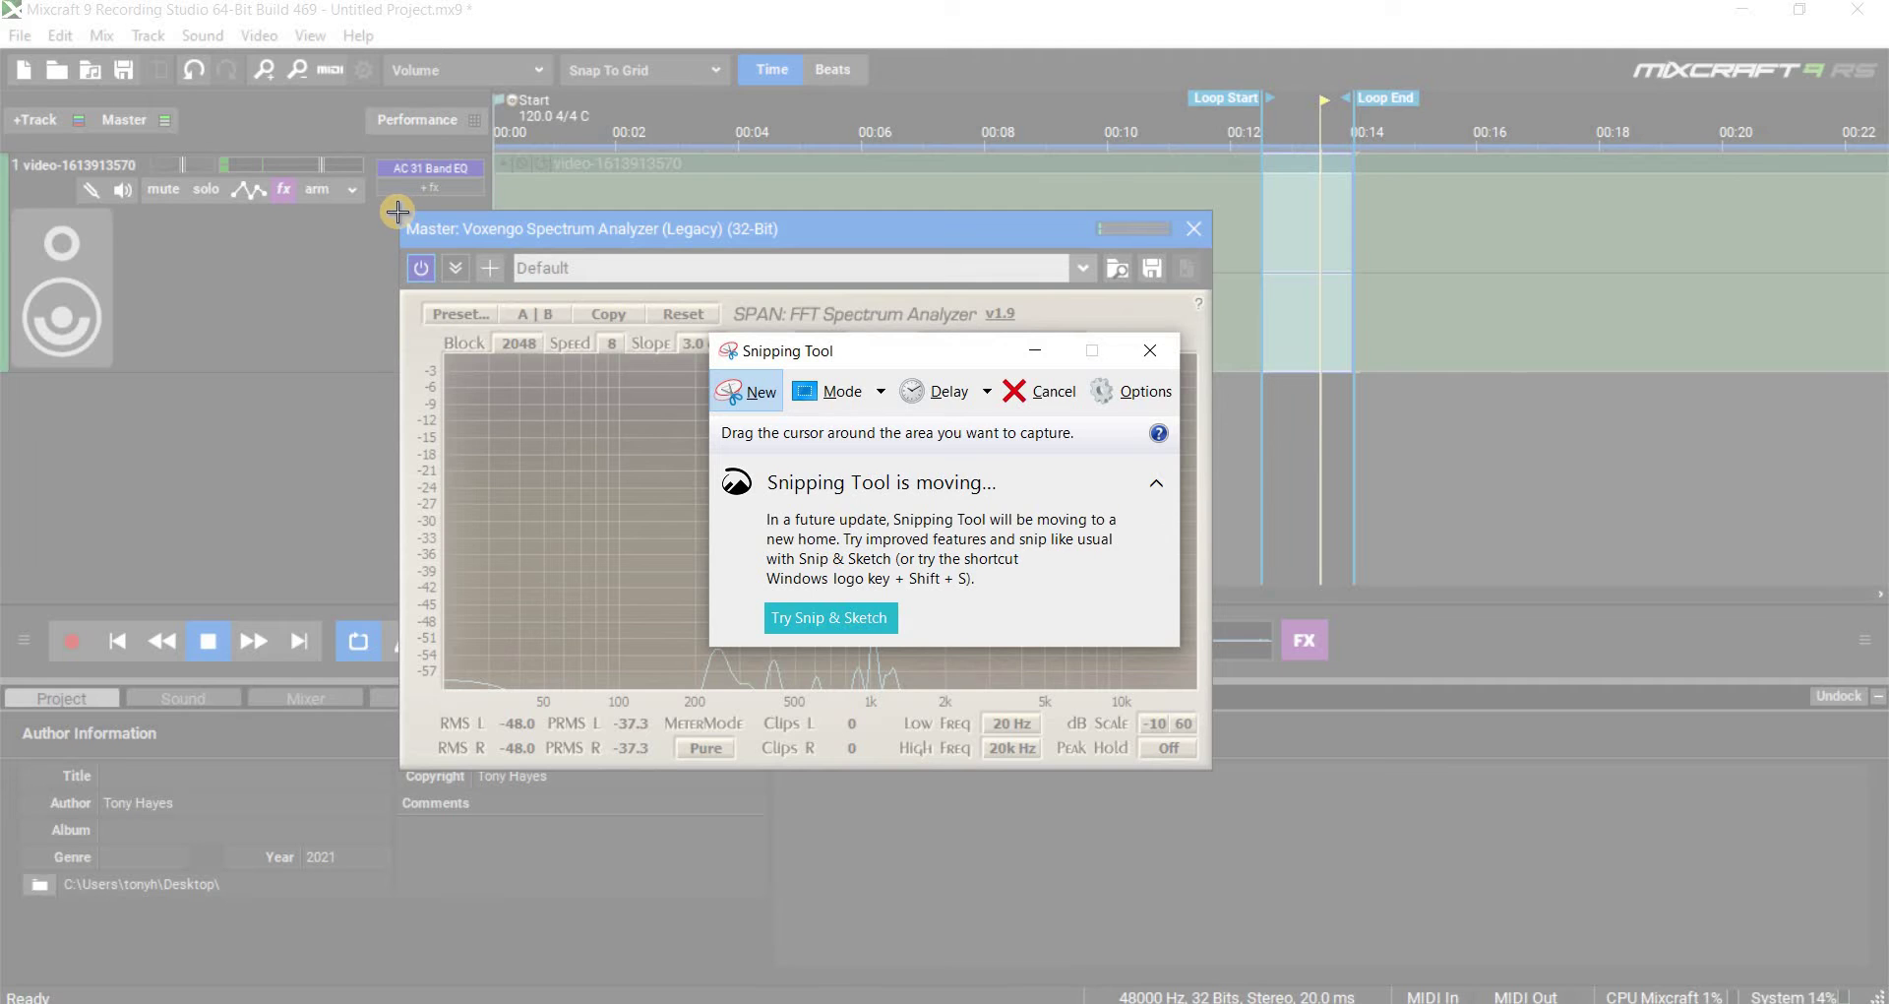
drag(398, 212, 1210, 770)
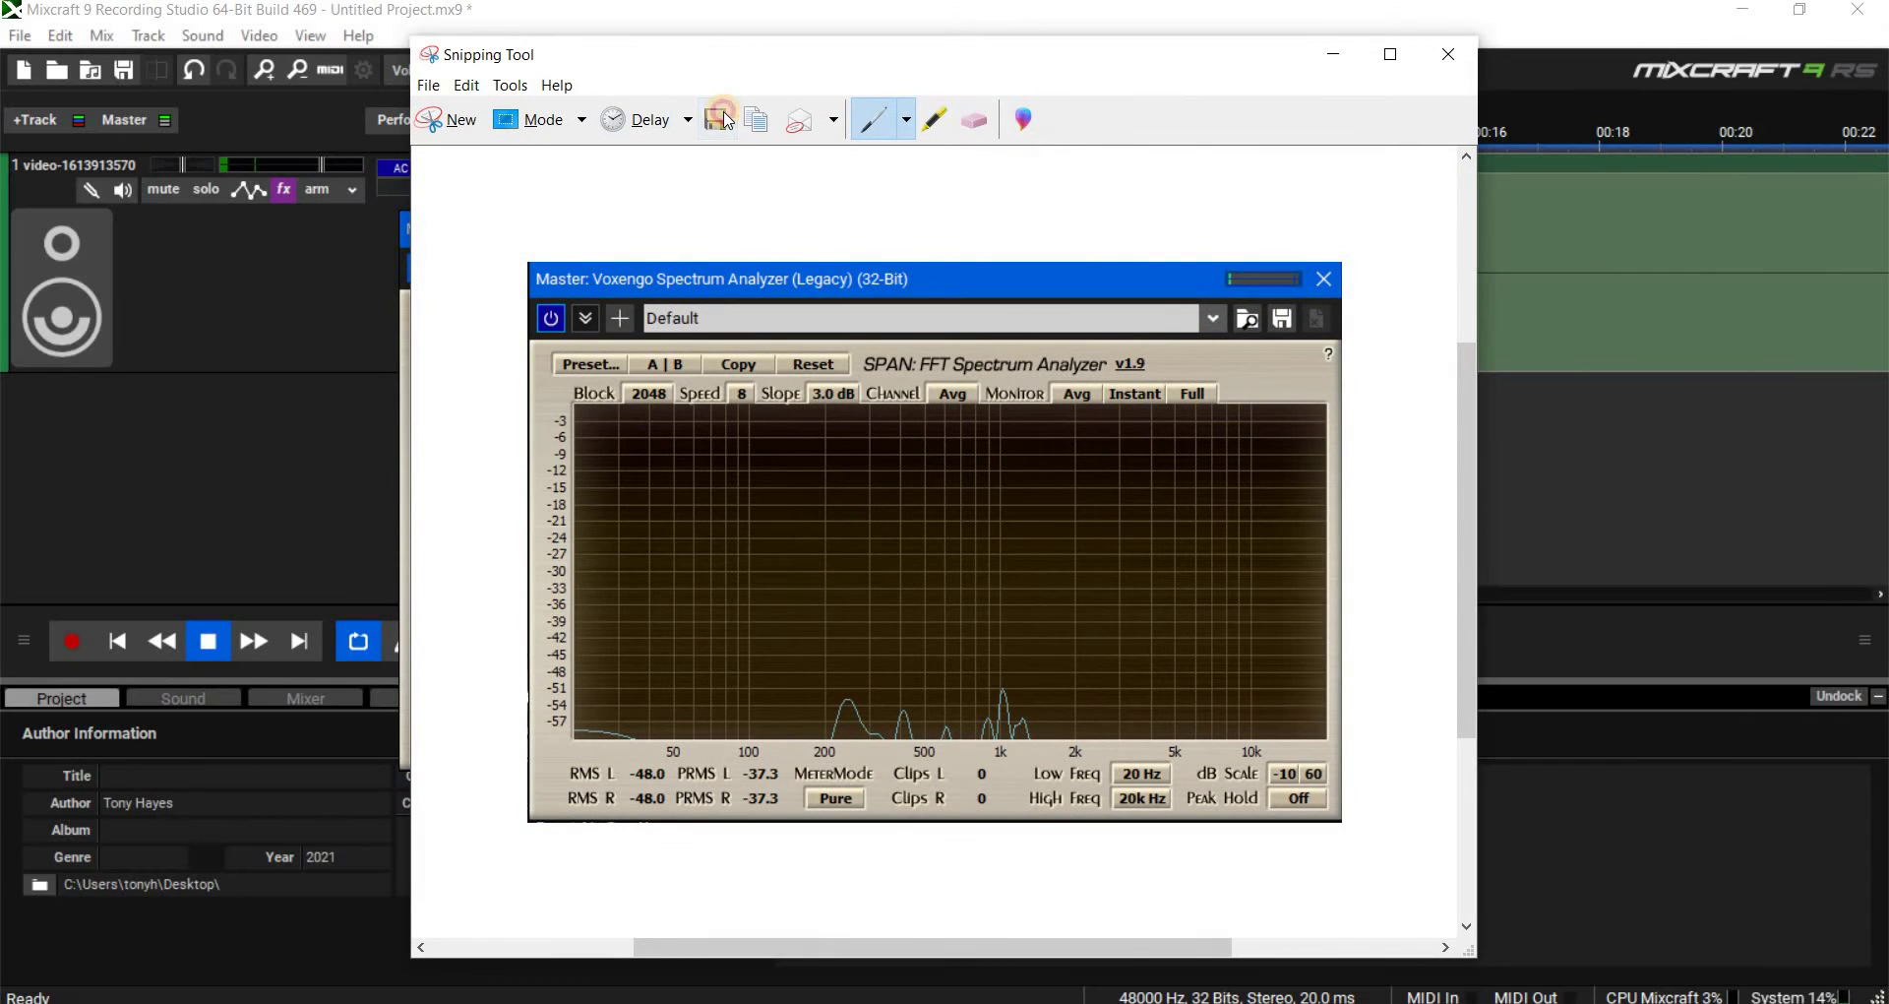
- Save the snip to the Desktop as the JPEG file "AMPED NOT RAP" and close Snipping Tool
key(ctrl+s)
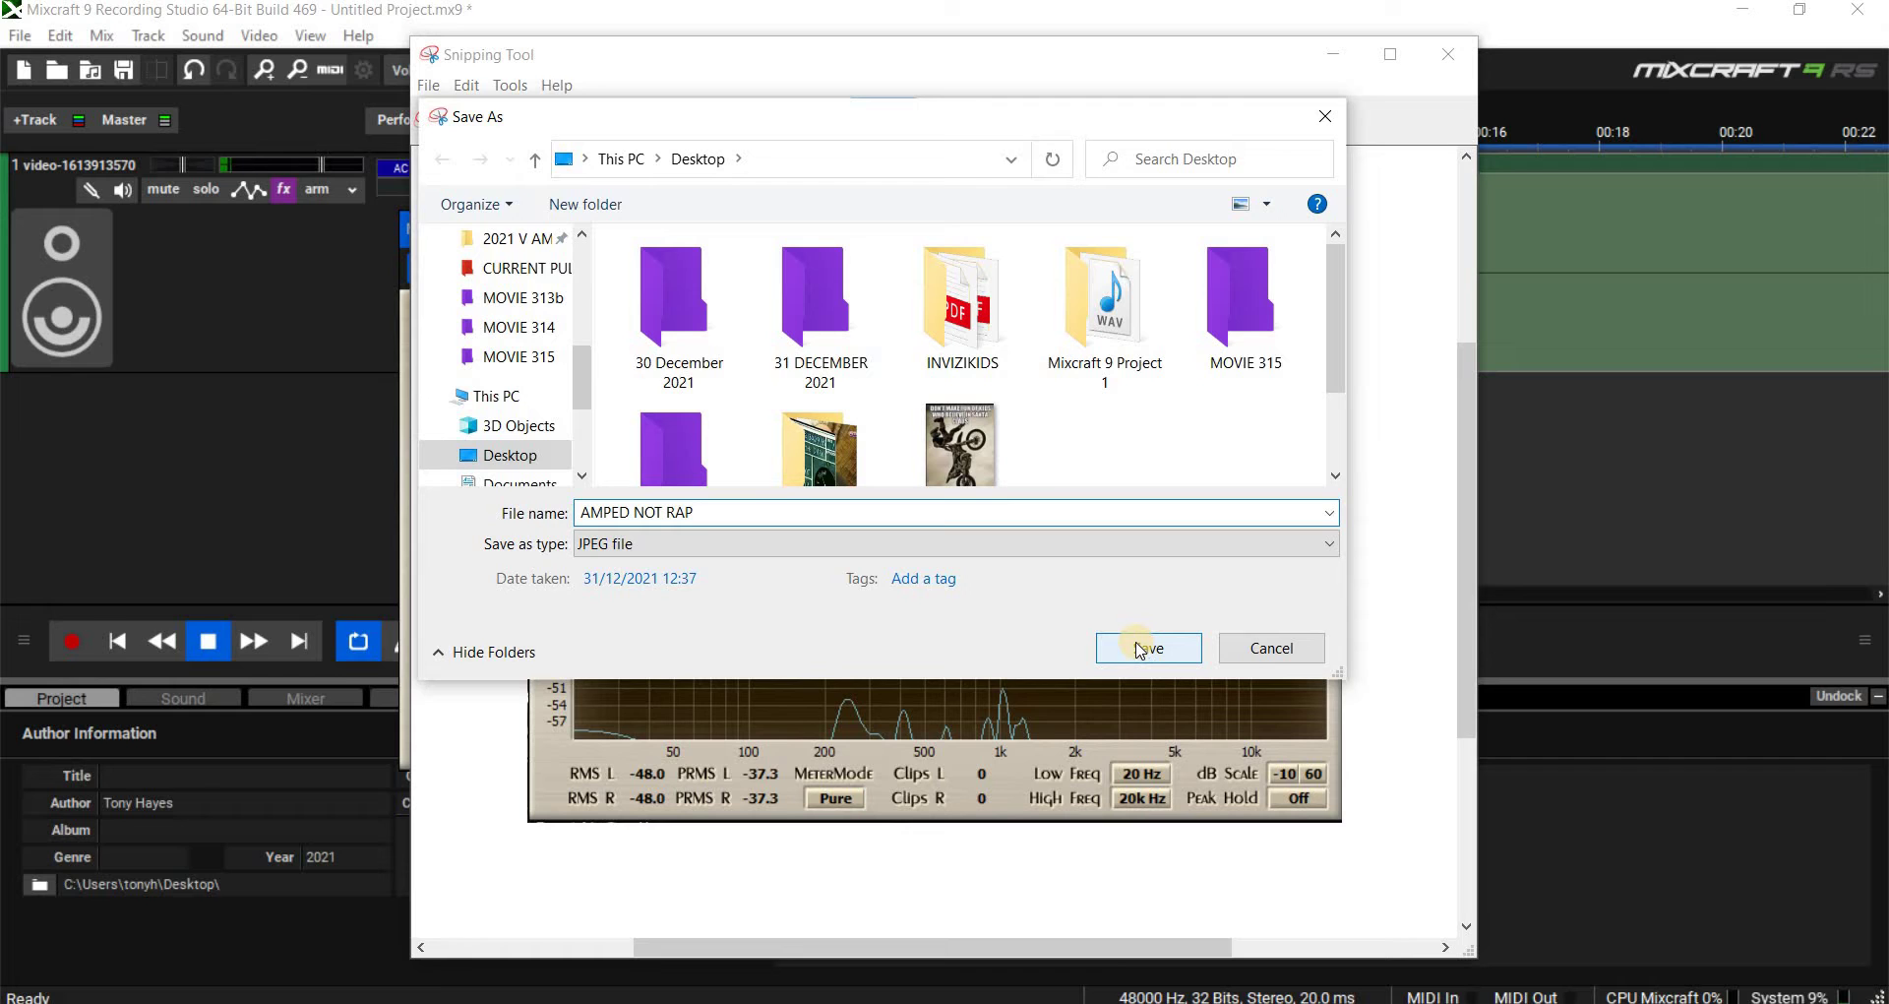
click(1140, 649)
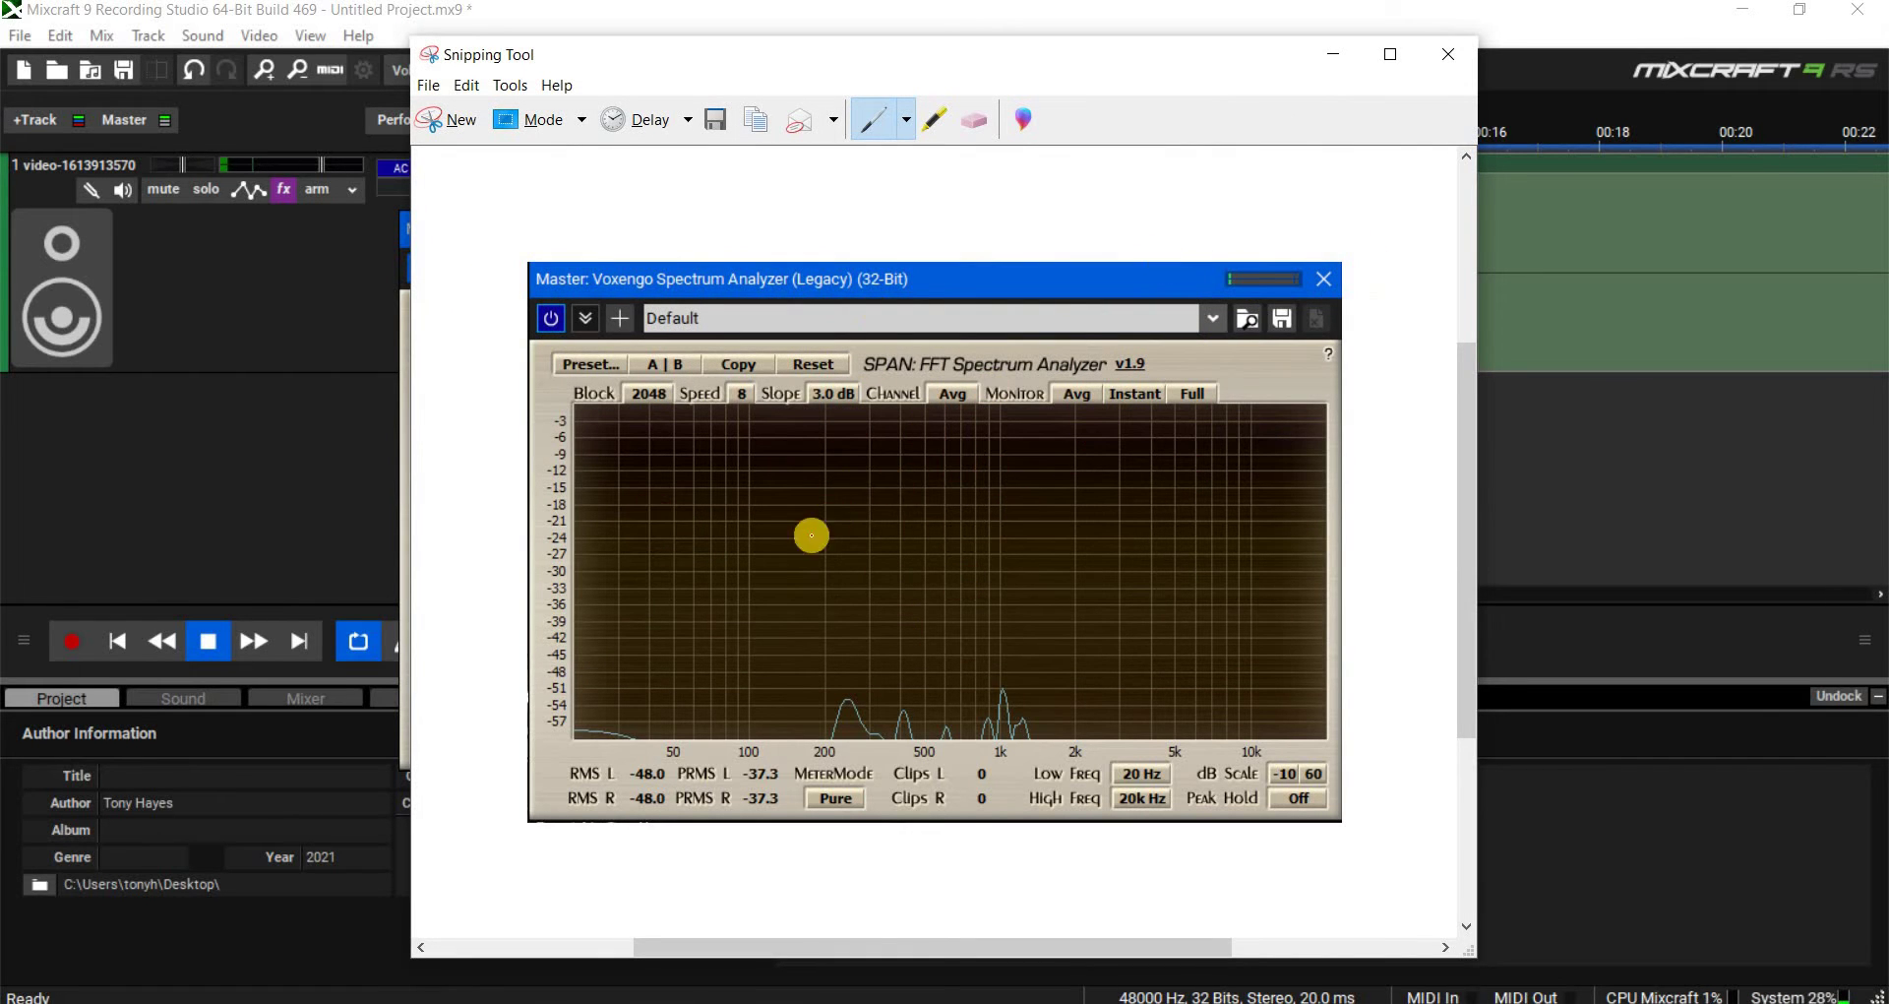
key(alt+F4)
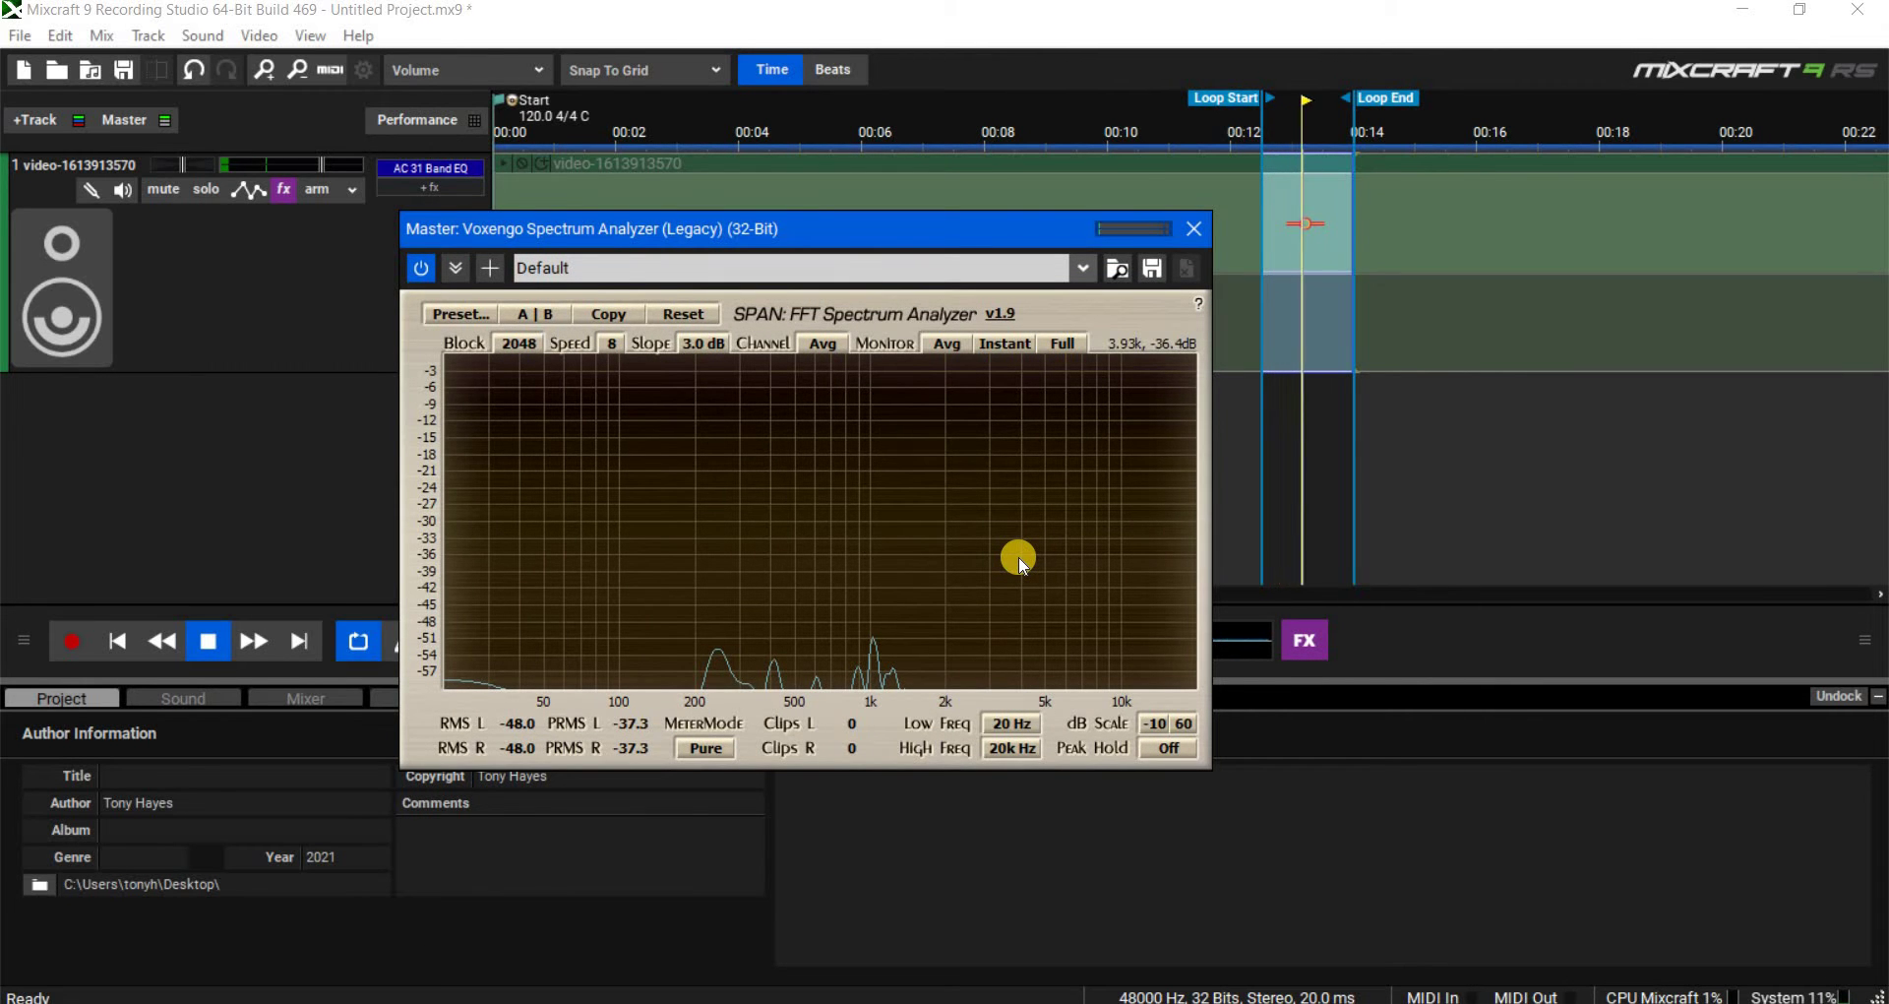
- Close the spectrum analyzer, stop playback, and turn looping off
click(1188, 236)
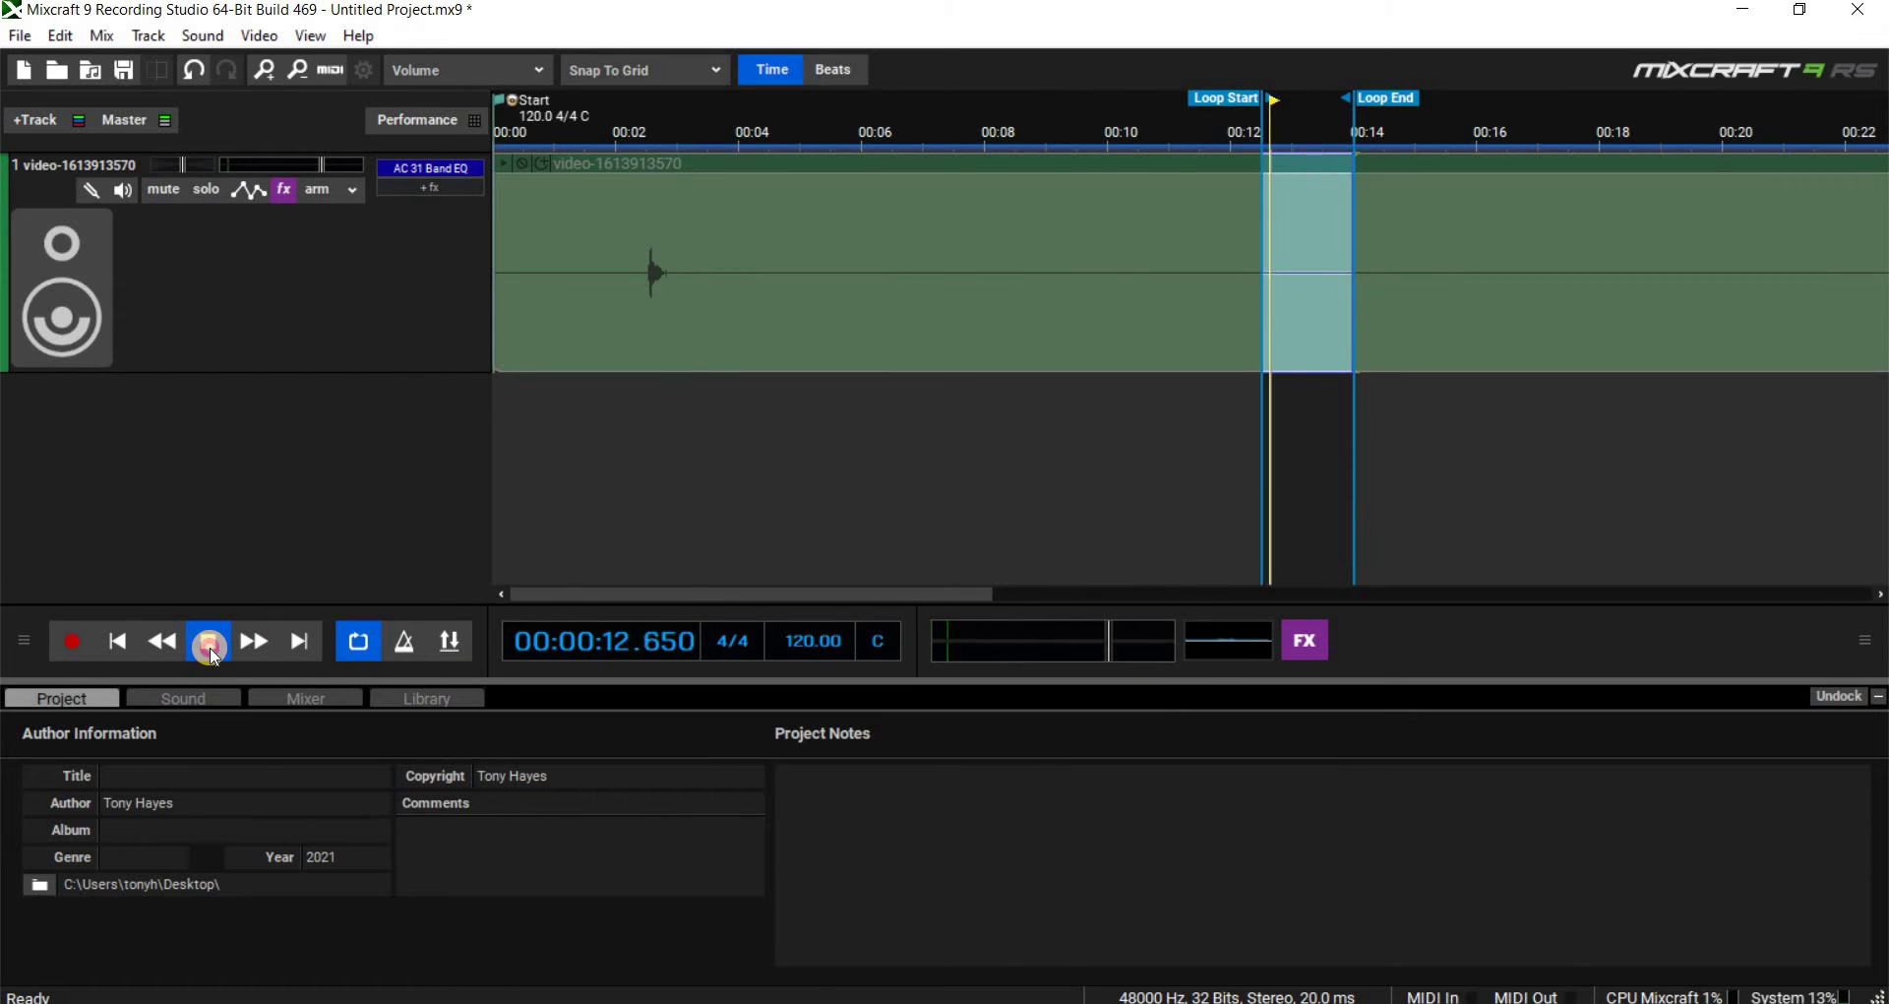
click(210, 645)
click(375, 649)
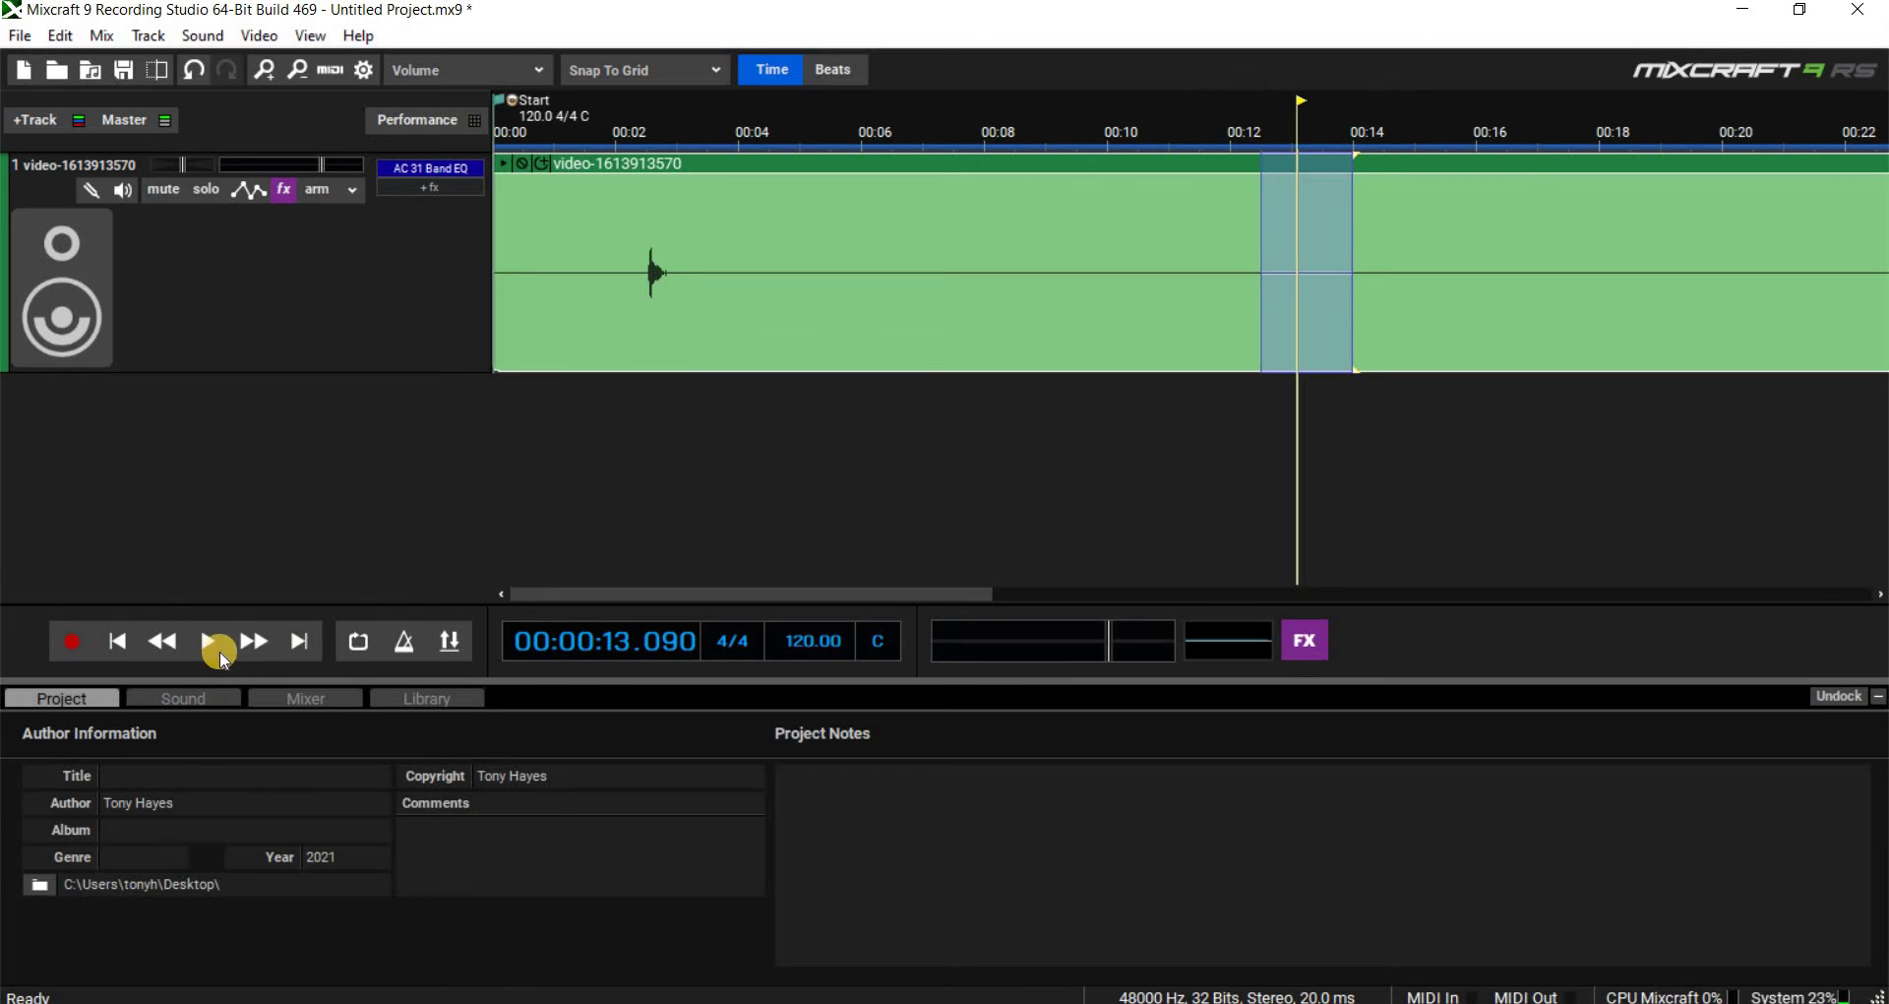
- Reopen the track's 31 Band EQ and the master track's Voxengo Spectrum Analyzer, and arrange both windows side by side
click(434, 168)
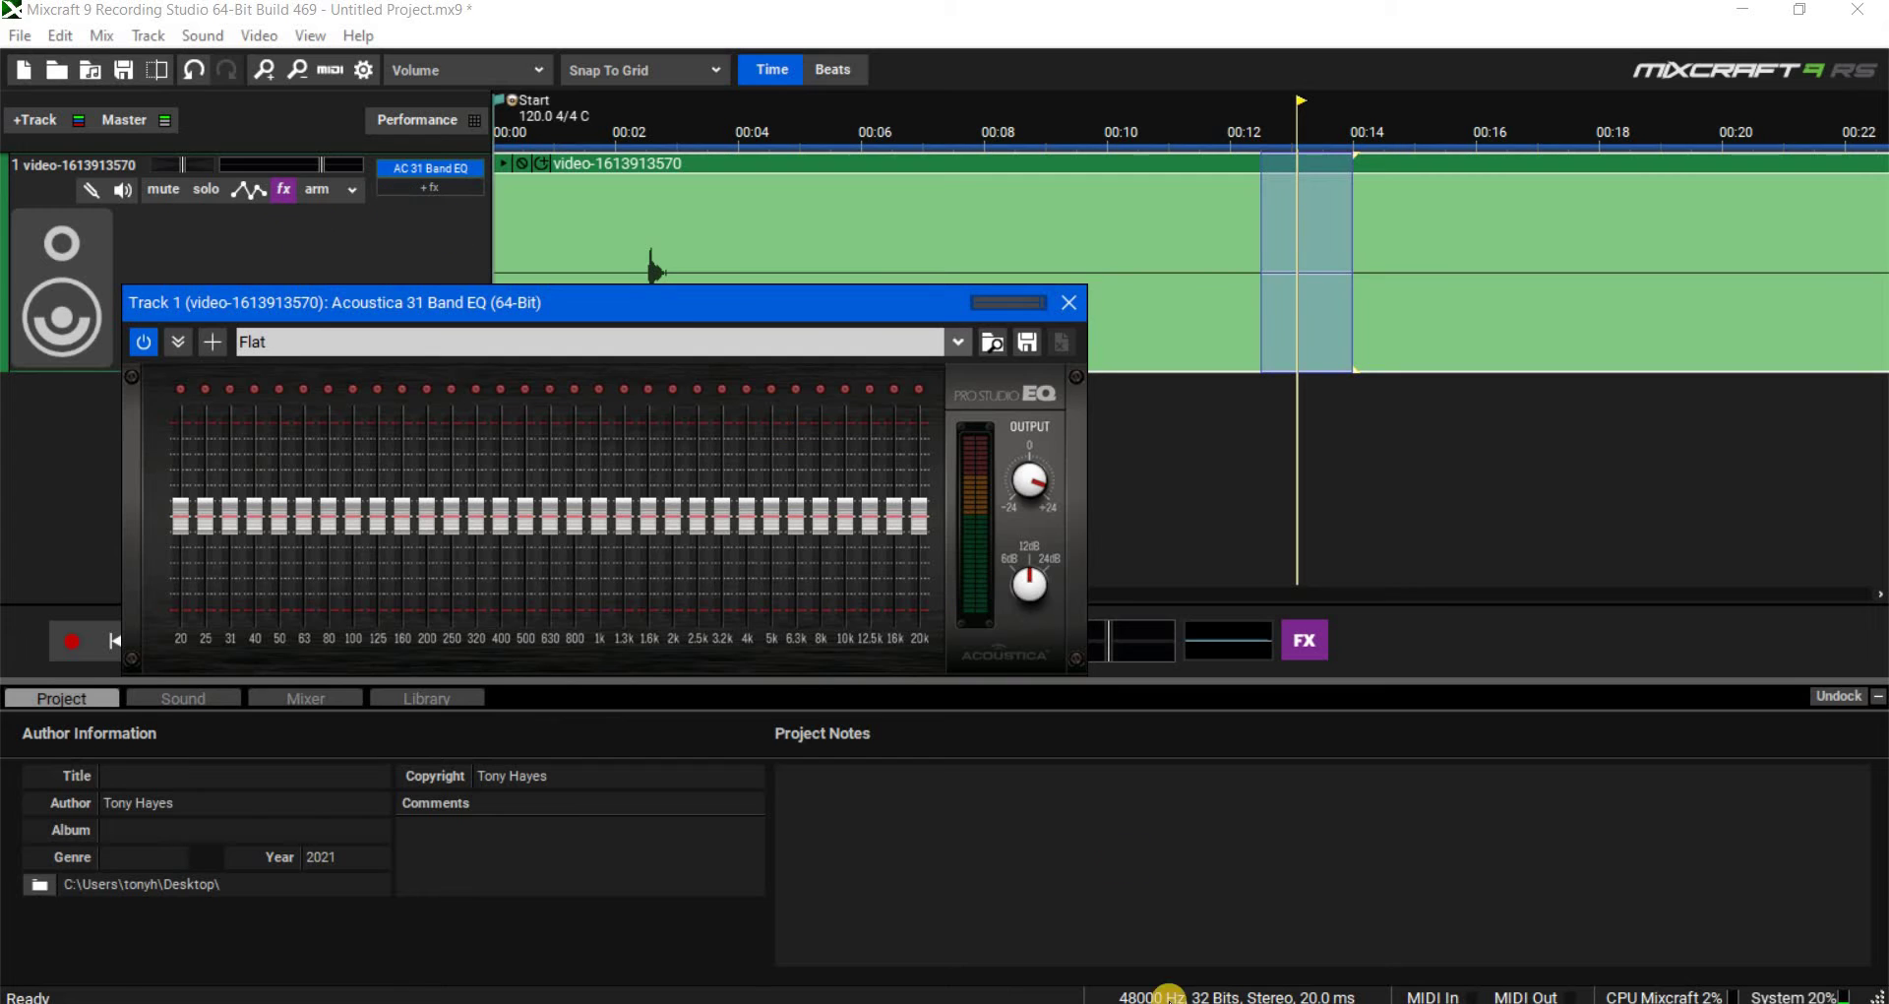
click(1319, 641)
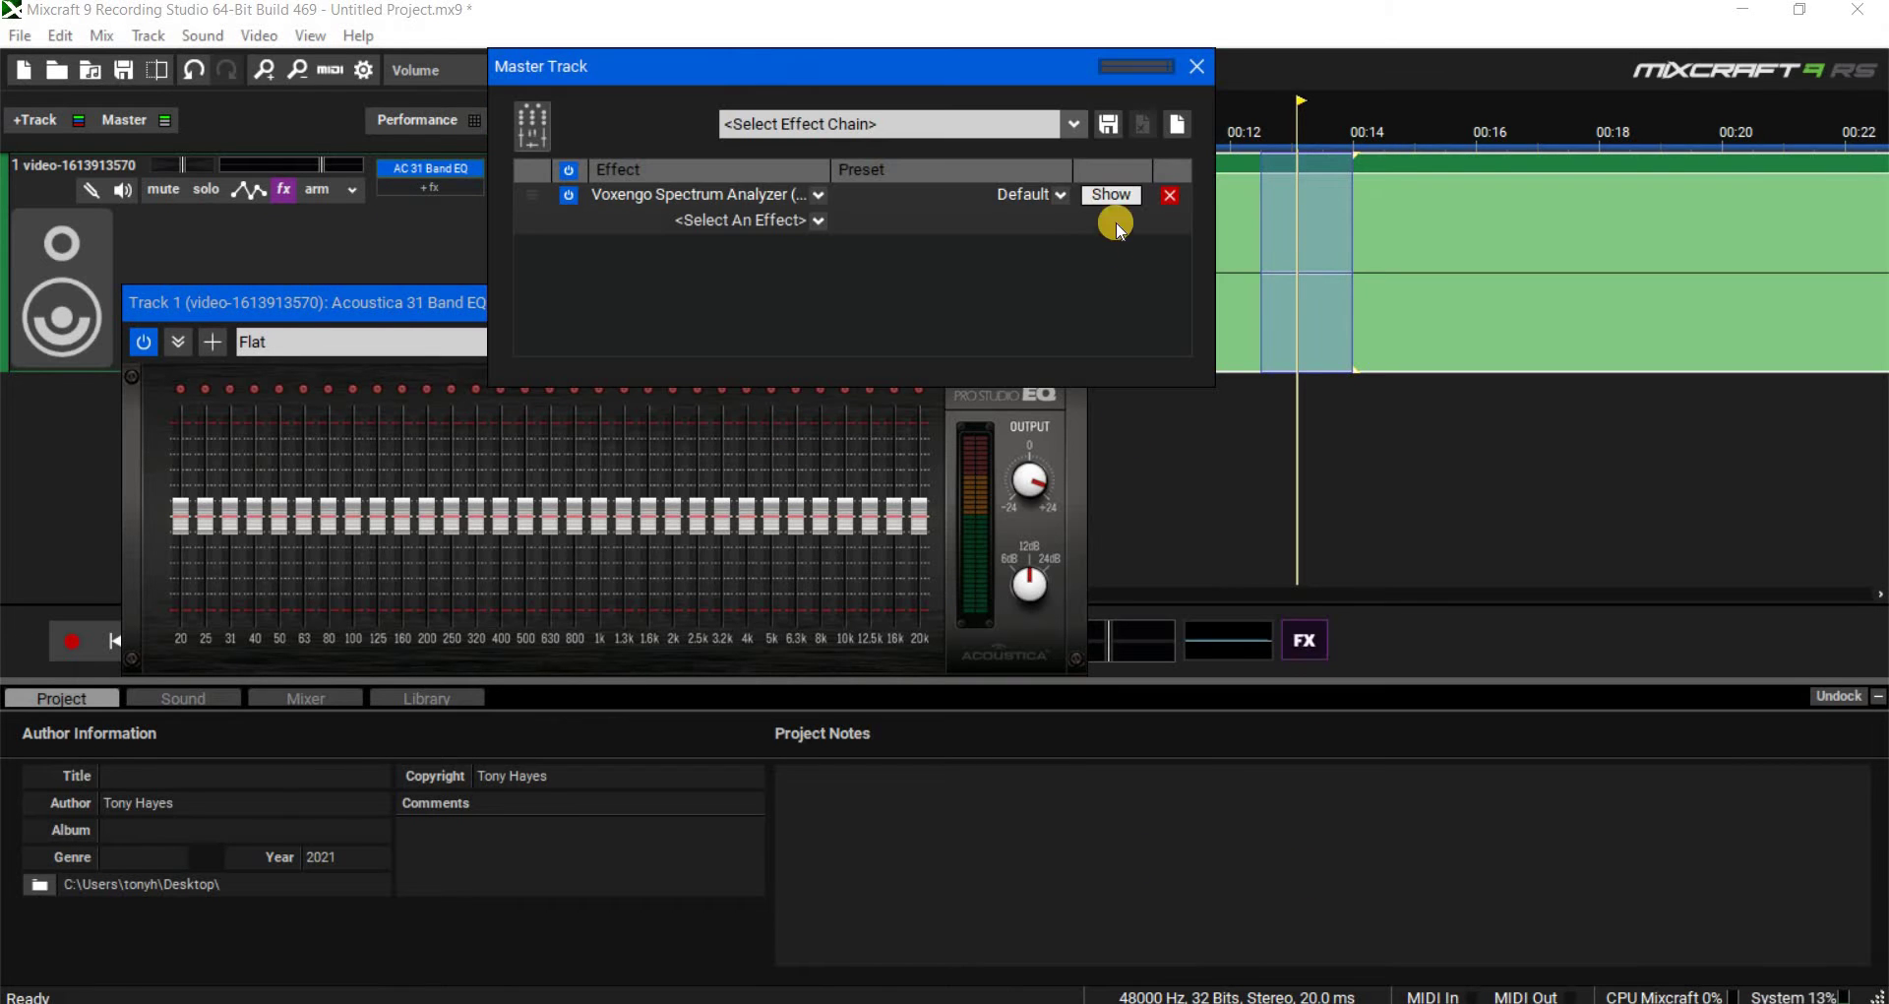
click(1112, 194)
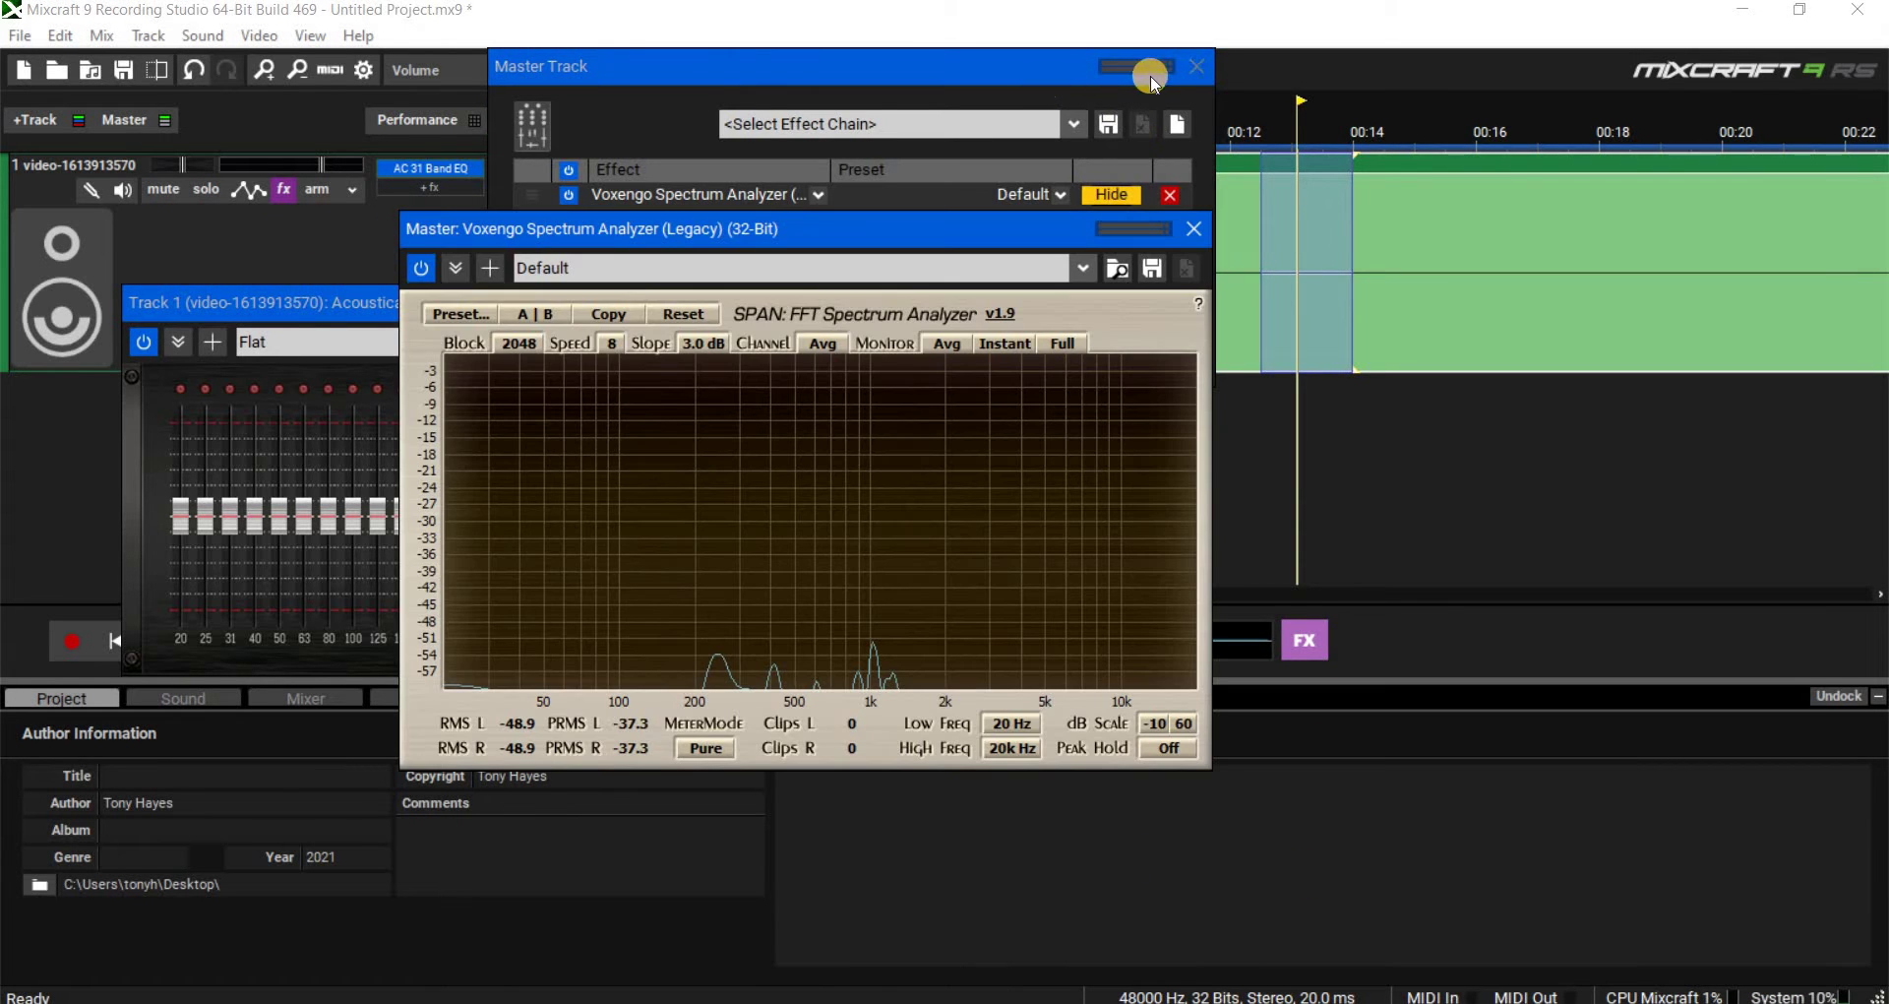
click(1086, 66)
drag(933, 217, 1641, 408)
drag(821, 300, 816, 384)
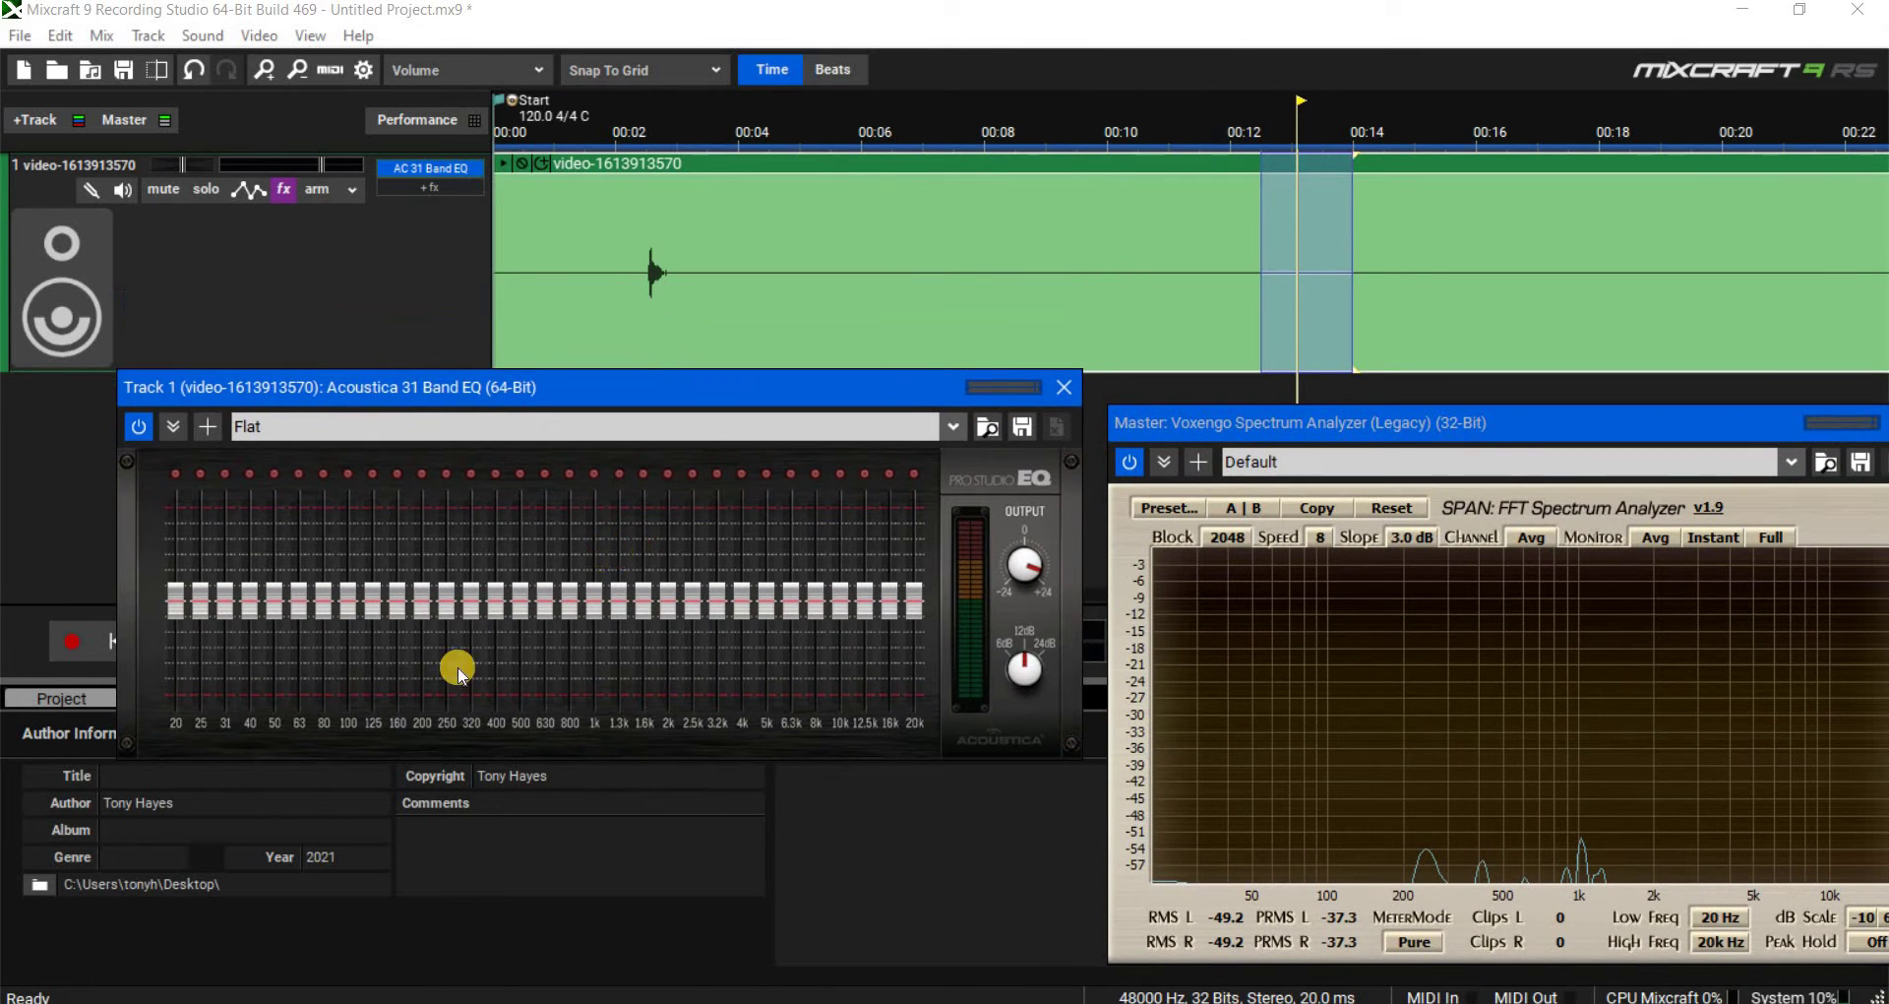
click(458, 167)
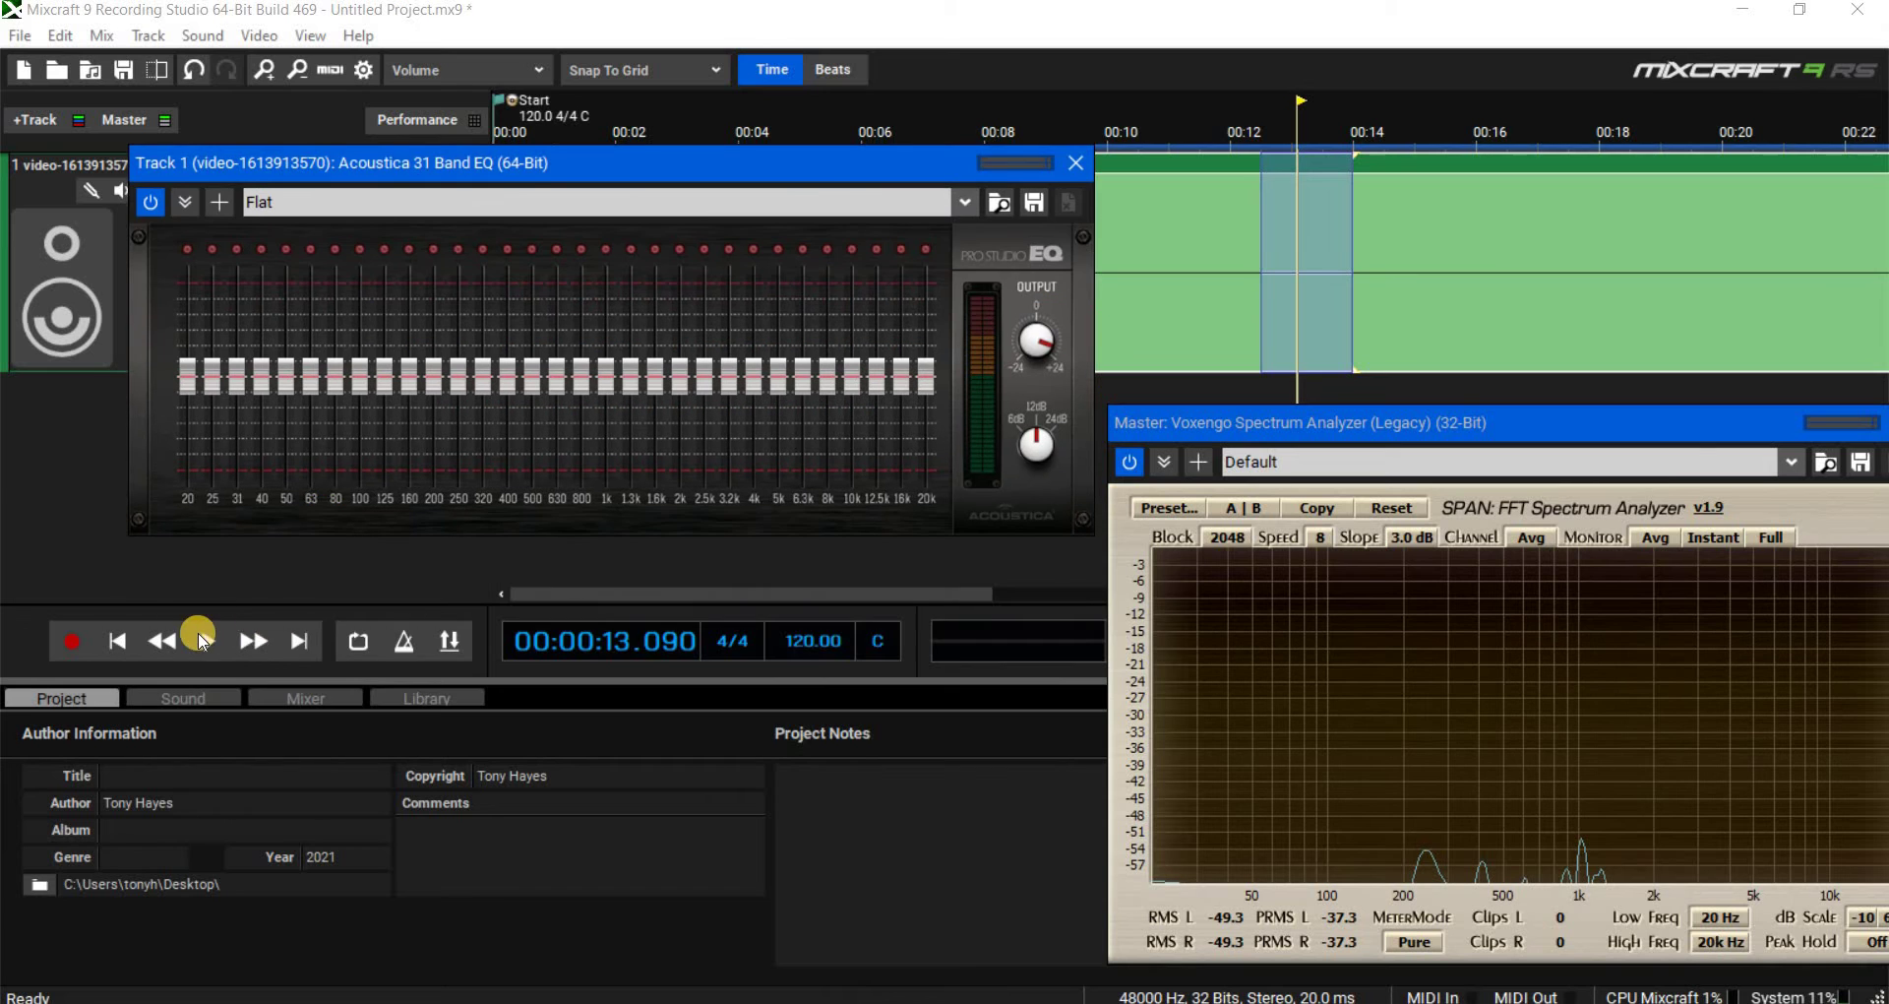
- Play the track with the EQ window moved beneath it, watch the levels and spectrum, and close the EQ
key(space)
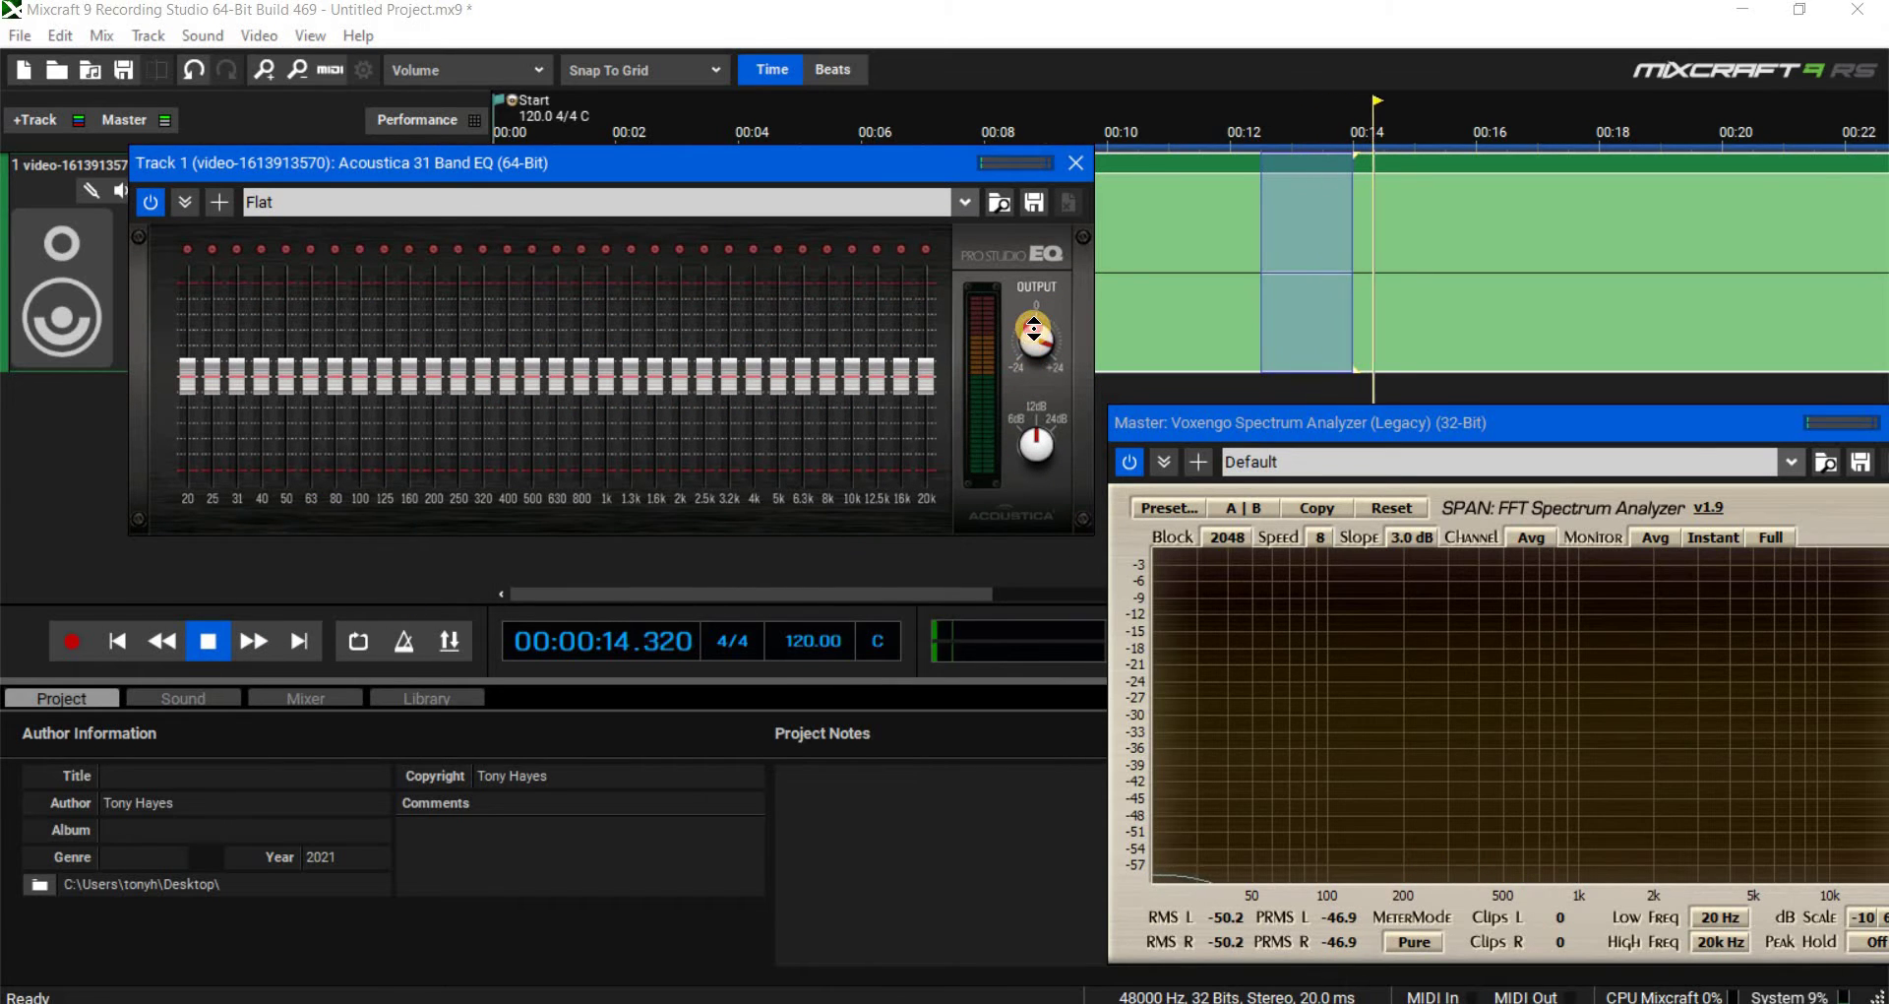
drag(876, 177, 803, 583)
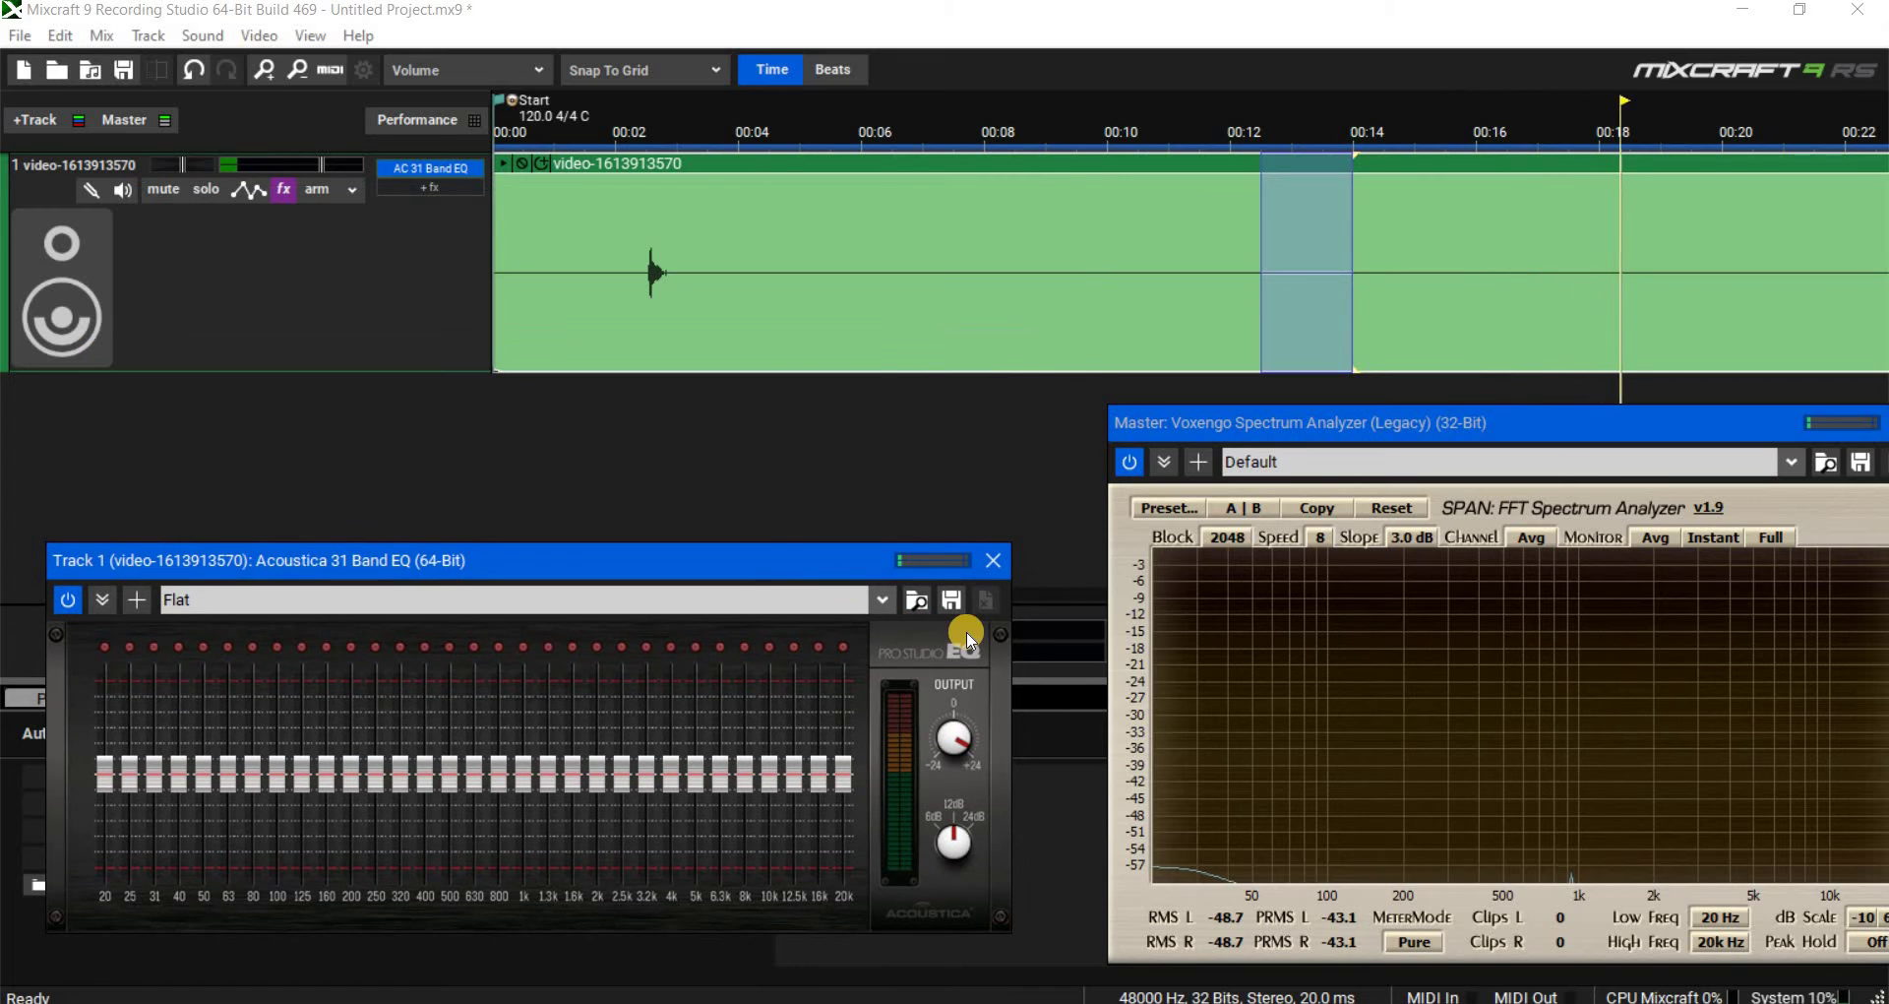
click(1578, 124)
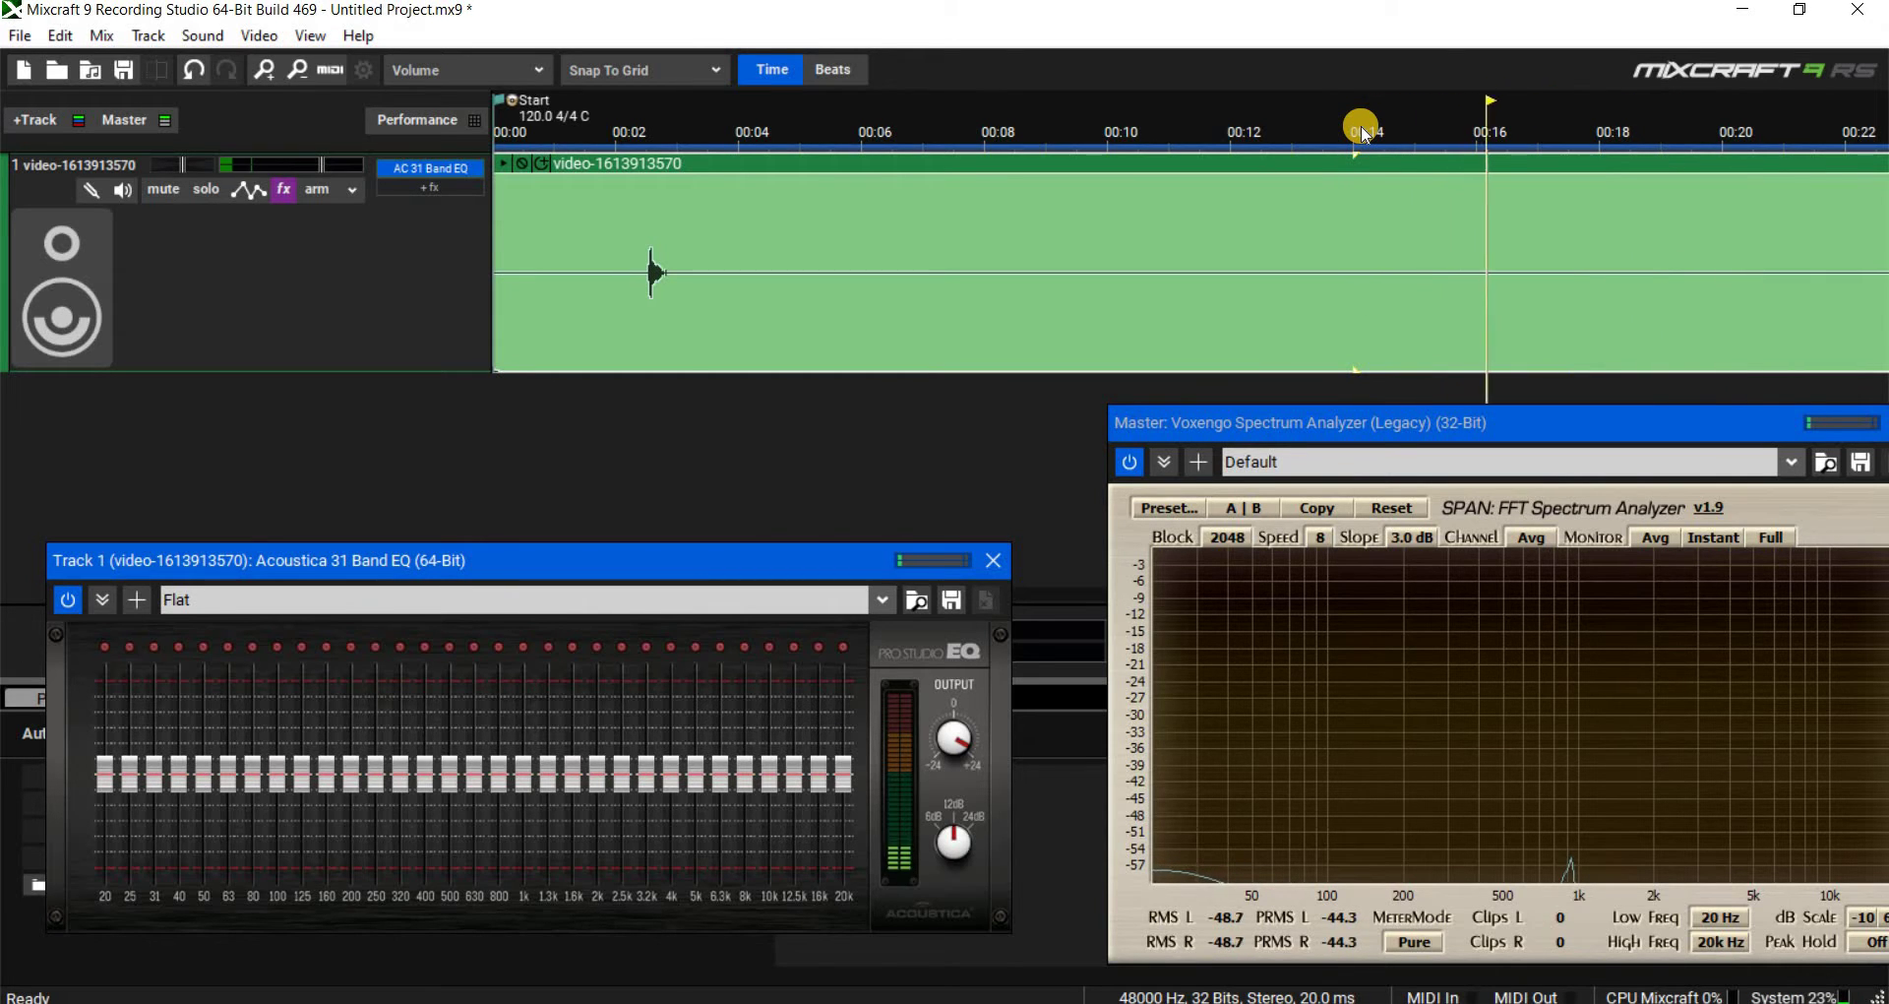
click(993, 560)
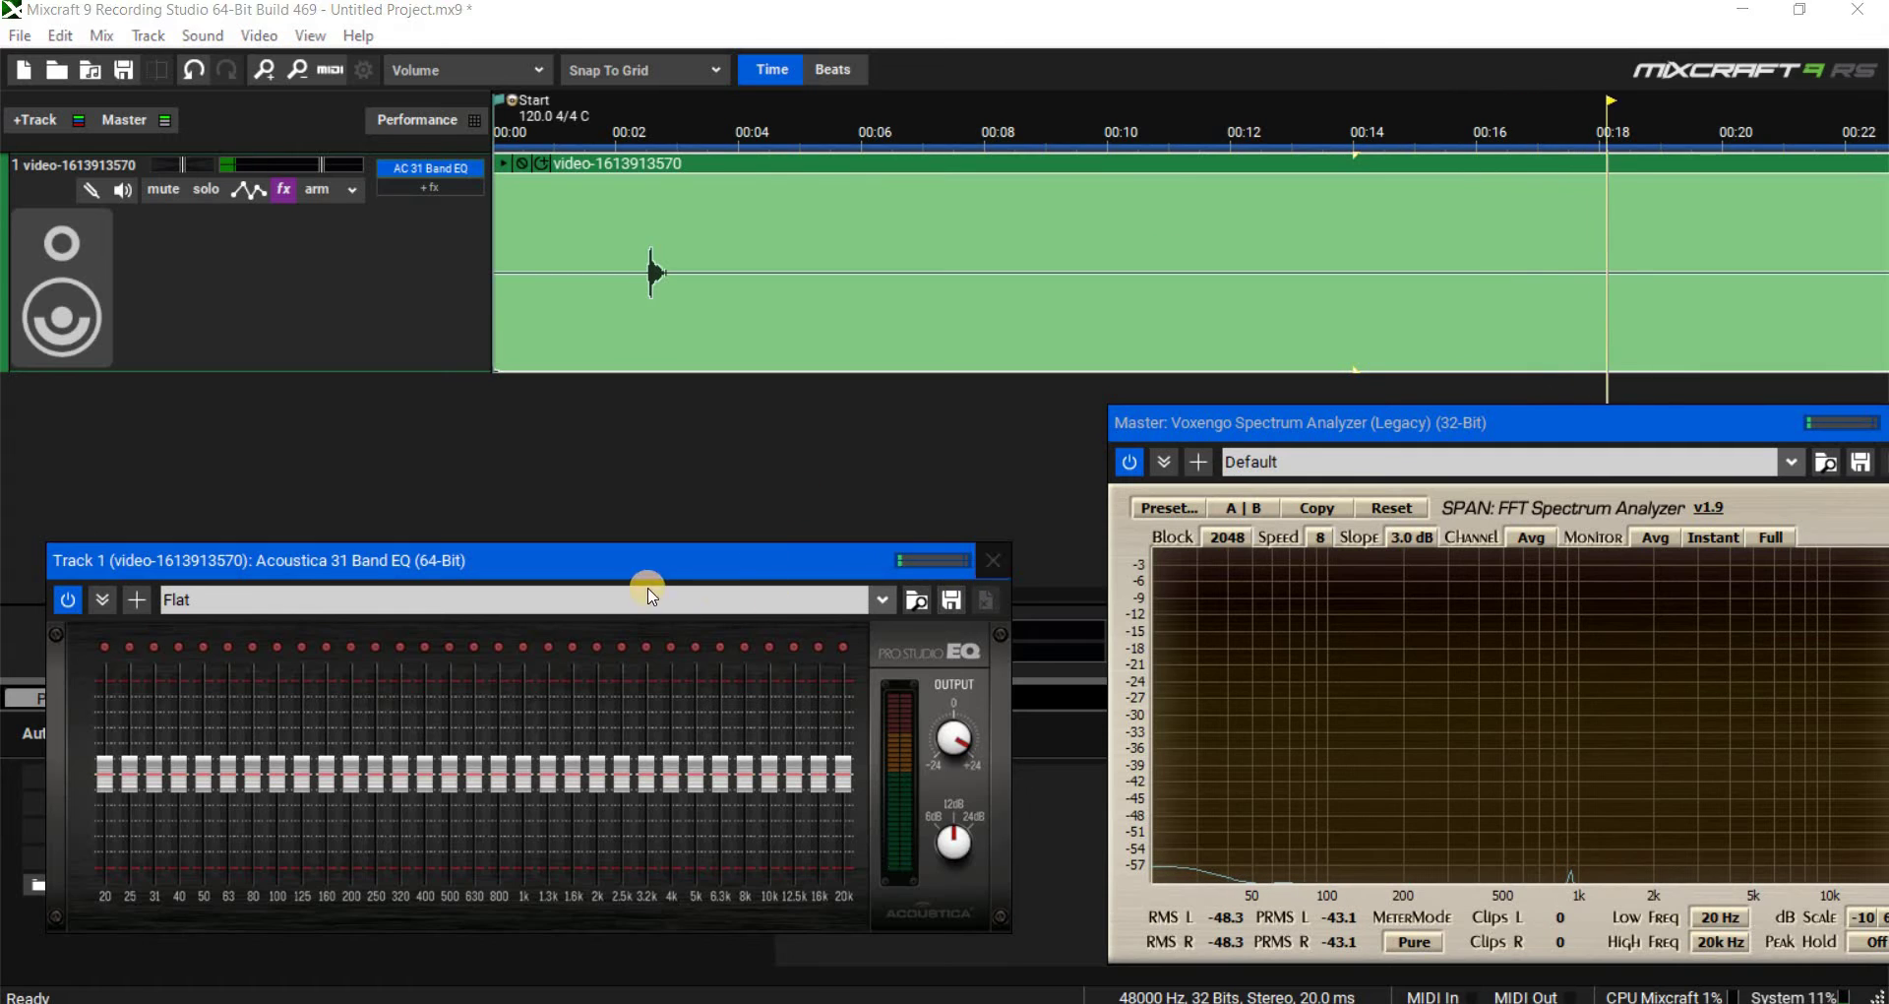
- Replay the track from about 13.5 s and from about 10.5 s to watch the spectrum, and stop playback
click(1328, 126)
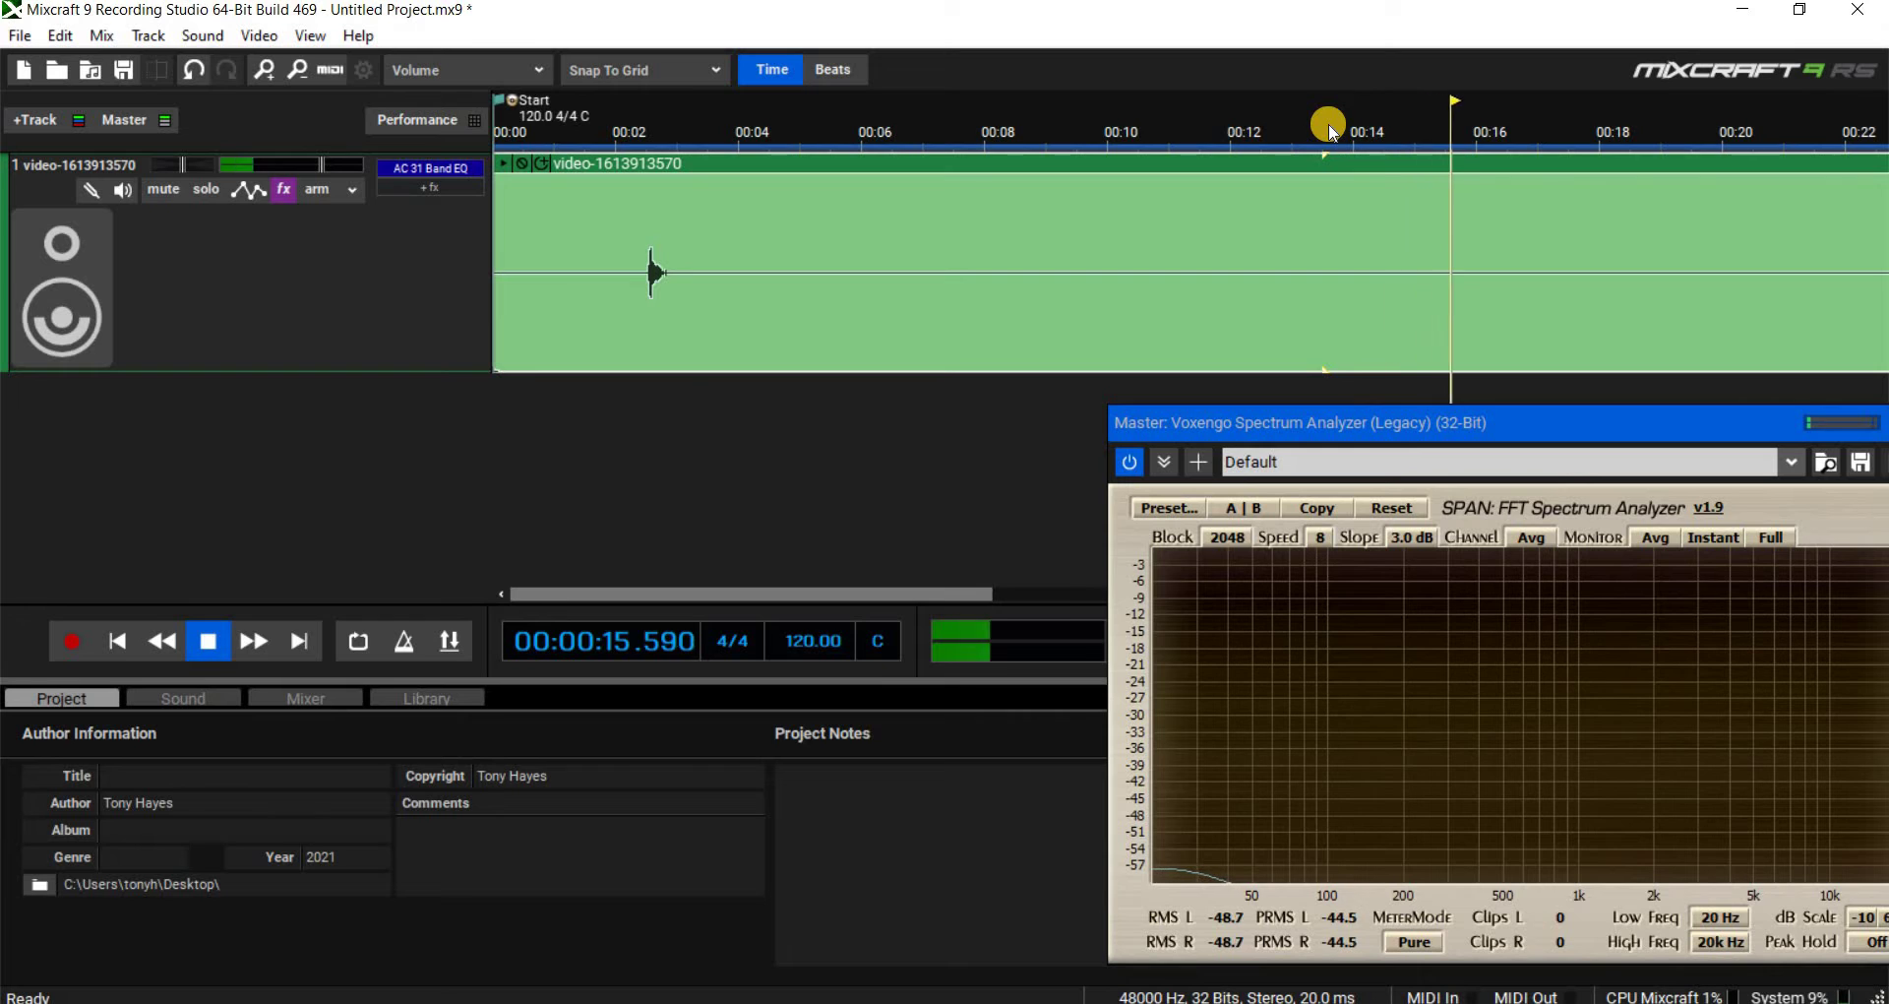
click(1156, 125)
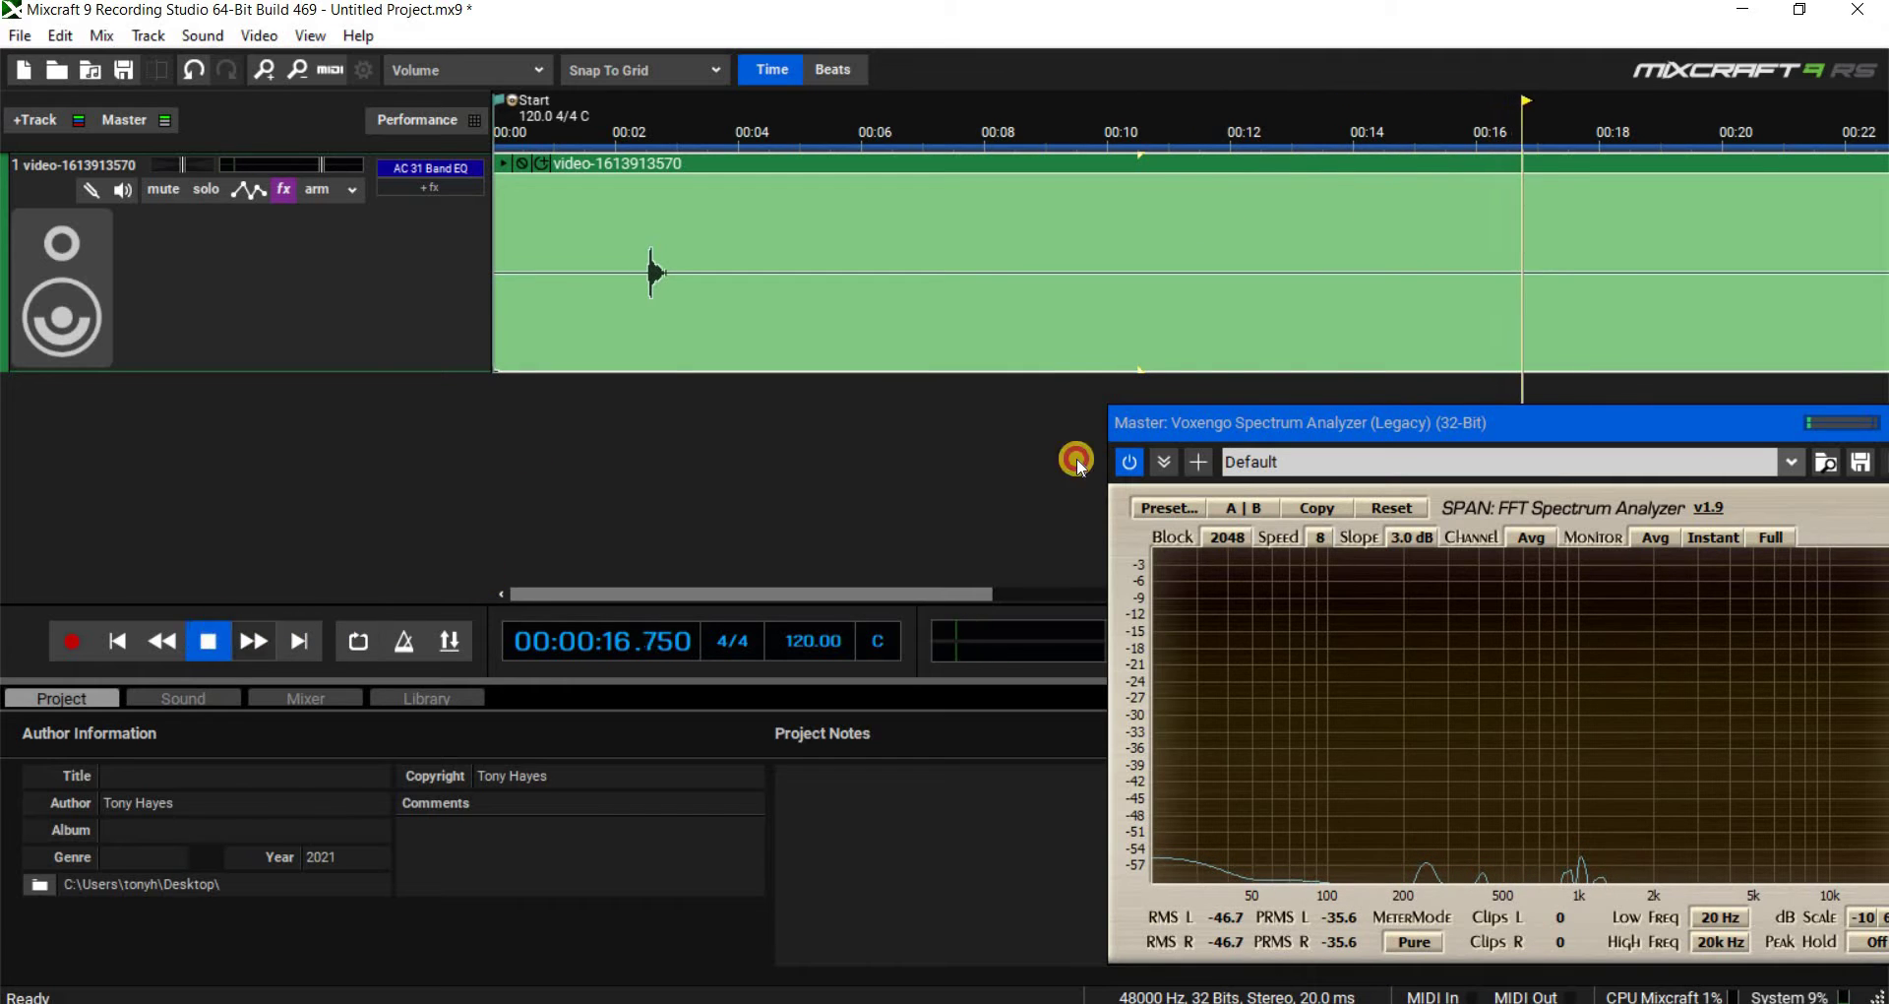
click(208, 641)
- Loop playback of the section from about 15.5 to 18 s, and adjust the loop range to about 15 to 16.5 s
drag(1580, 238, 1446, 245)
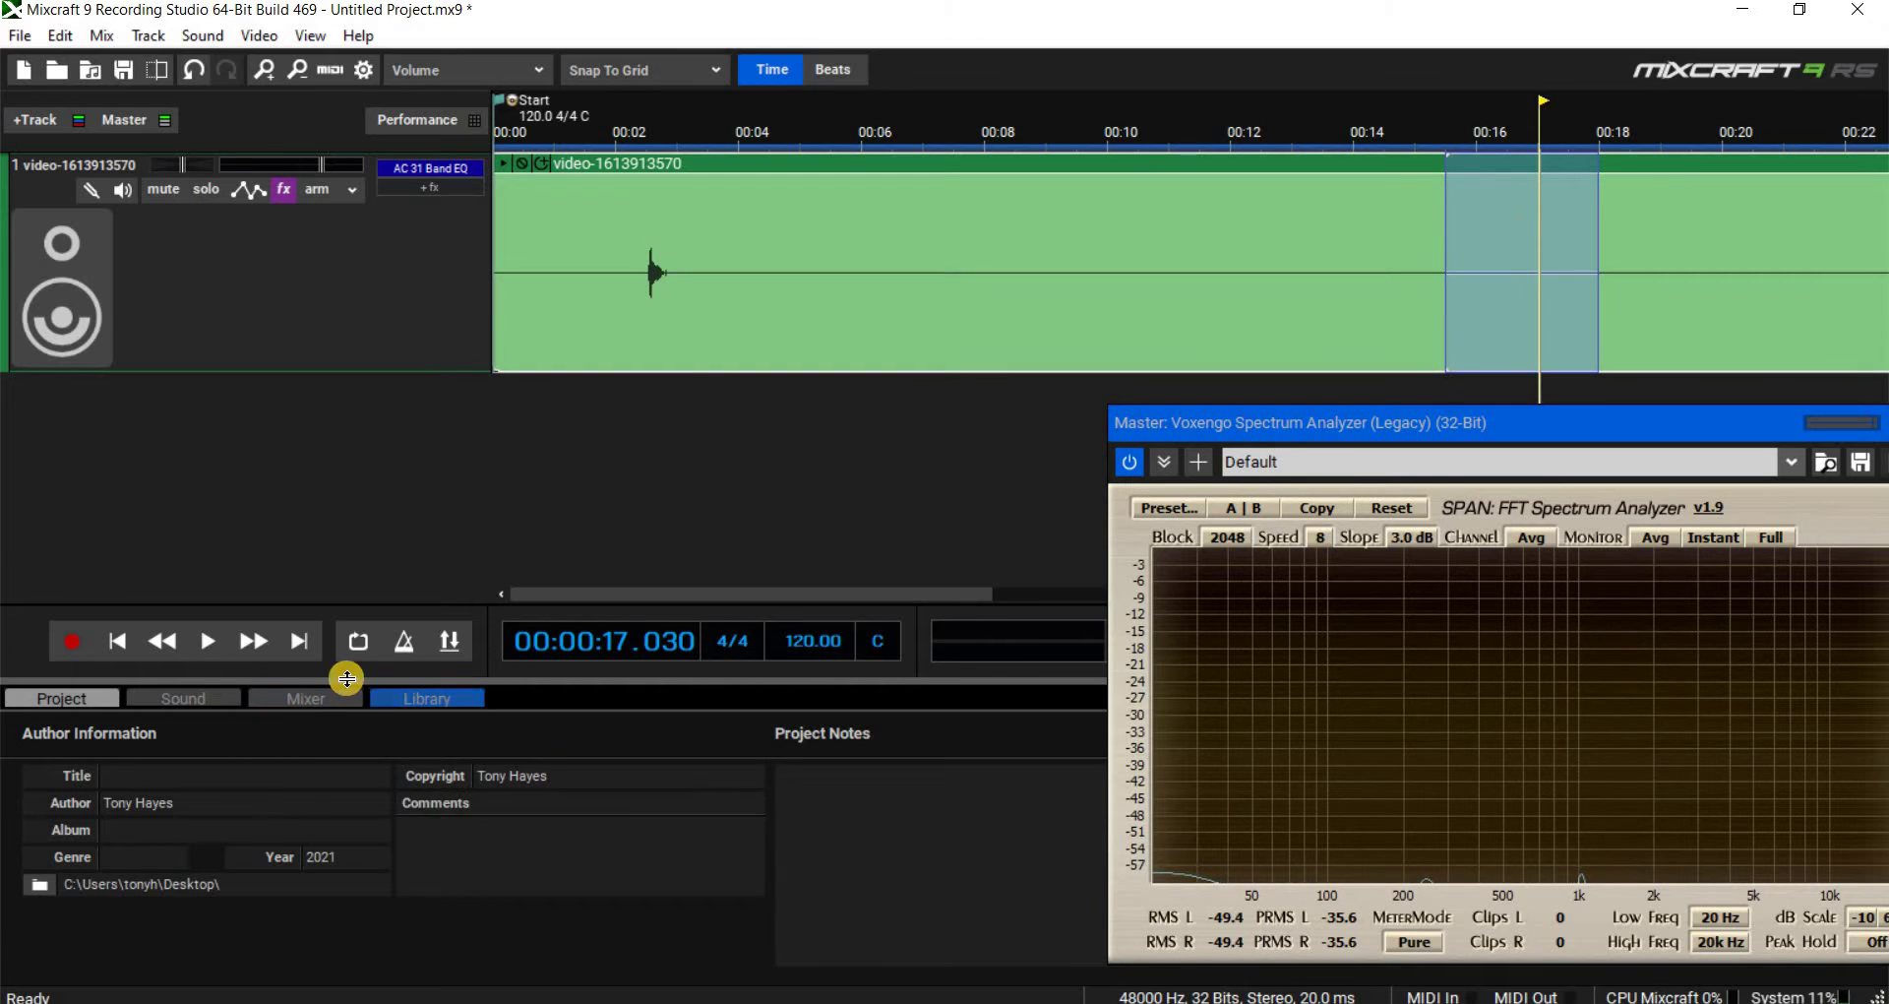
click(382, 659)
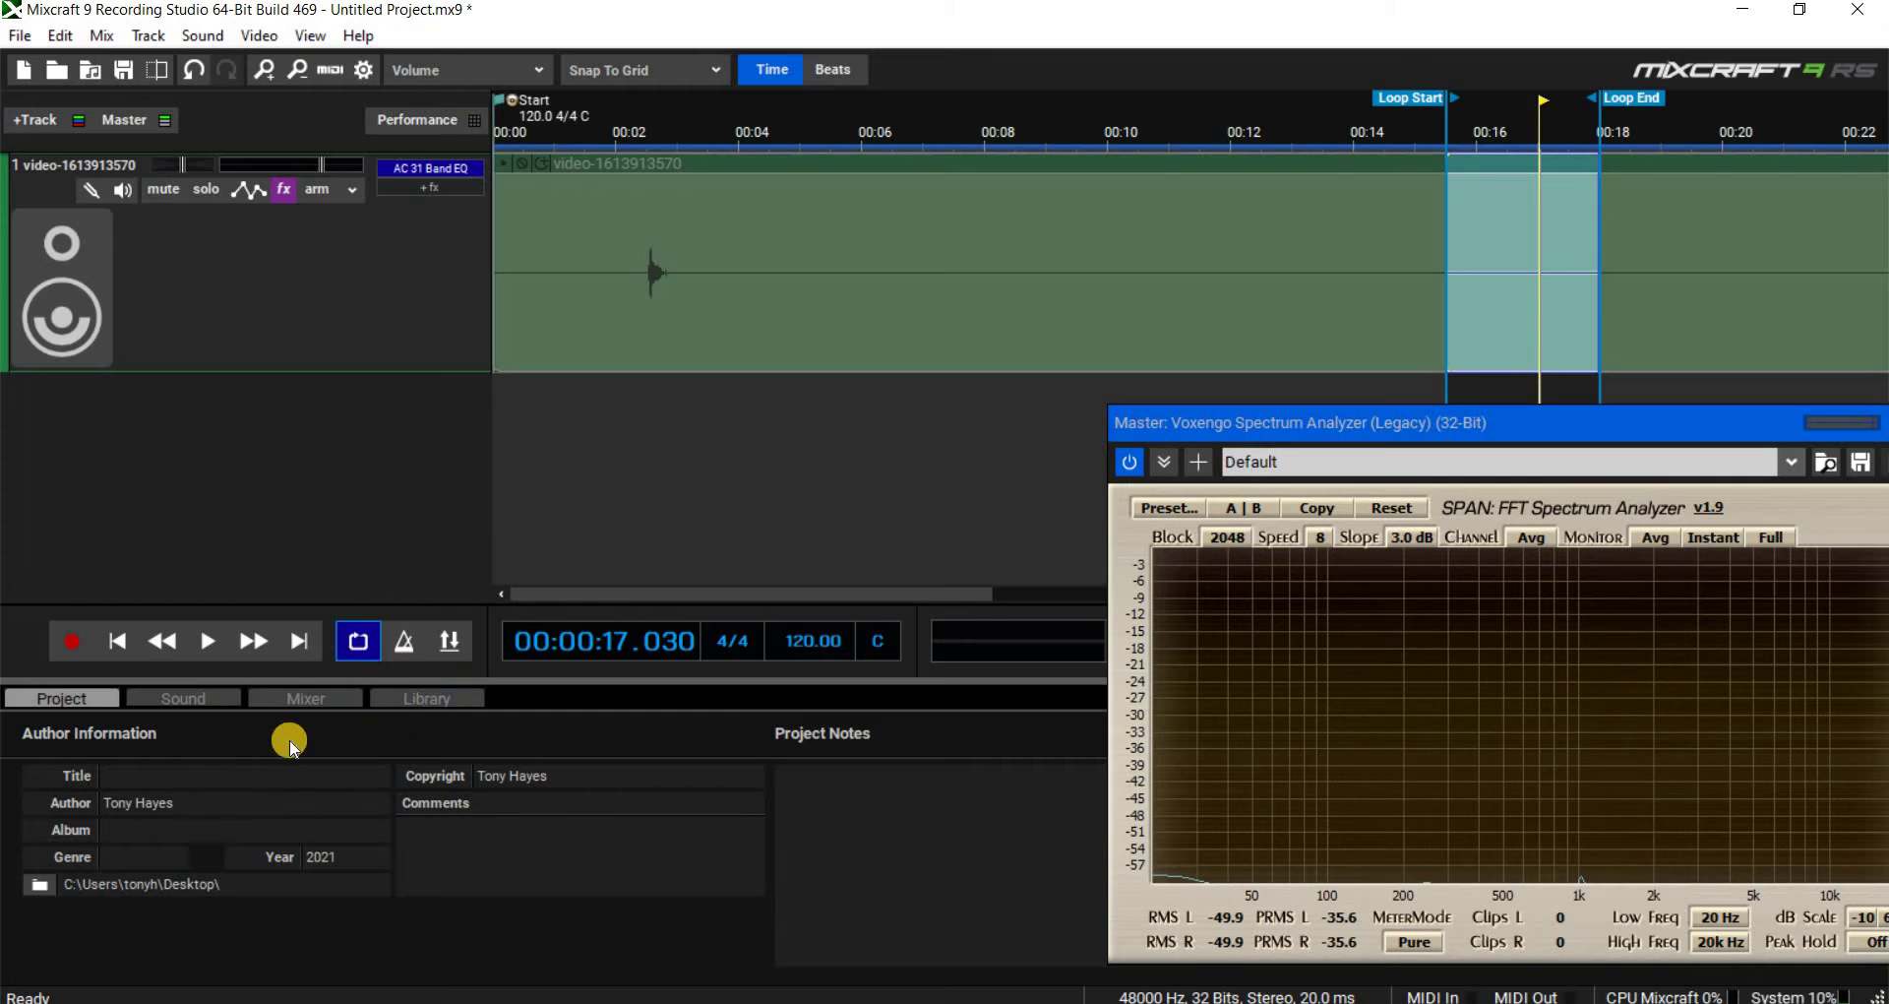
click(206, 643)
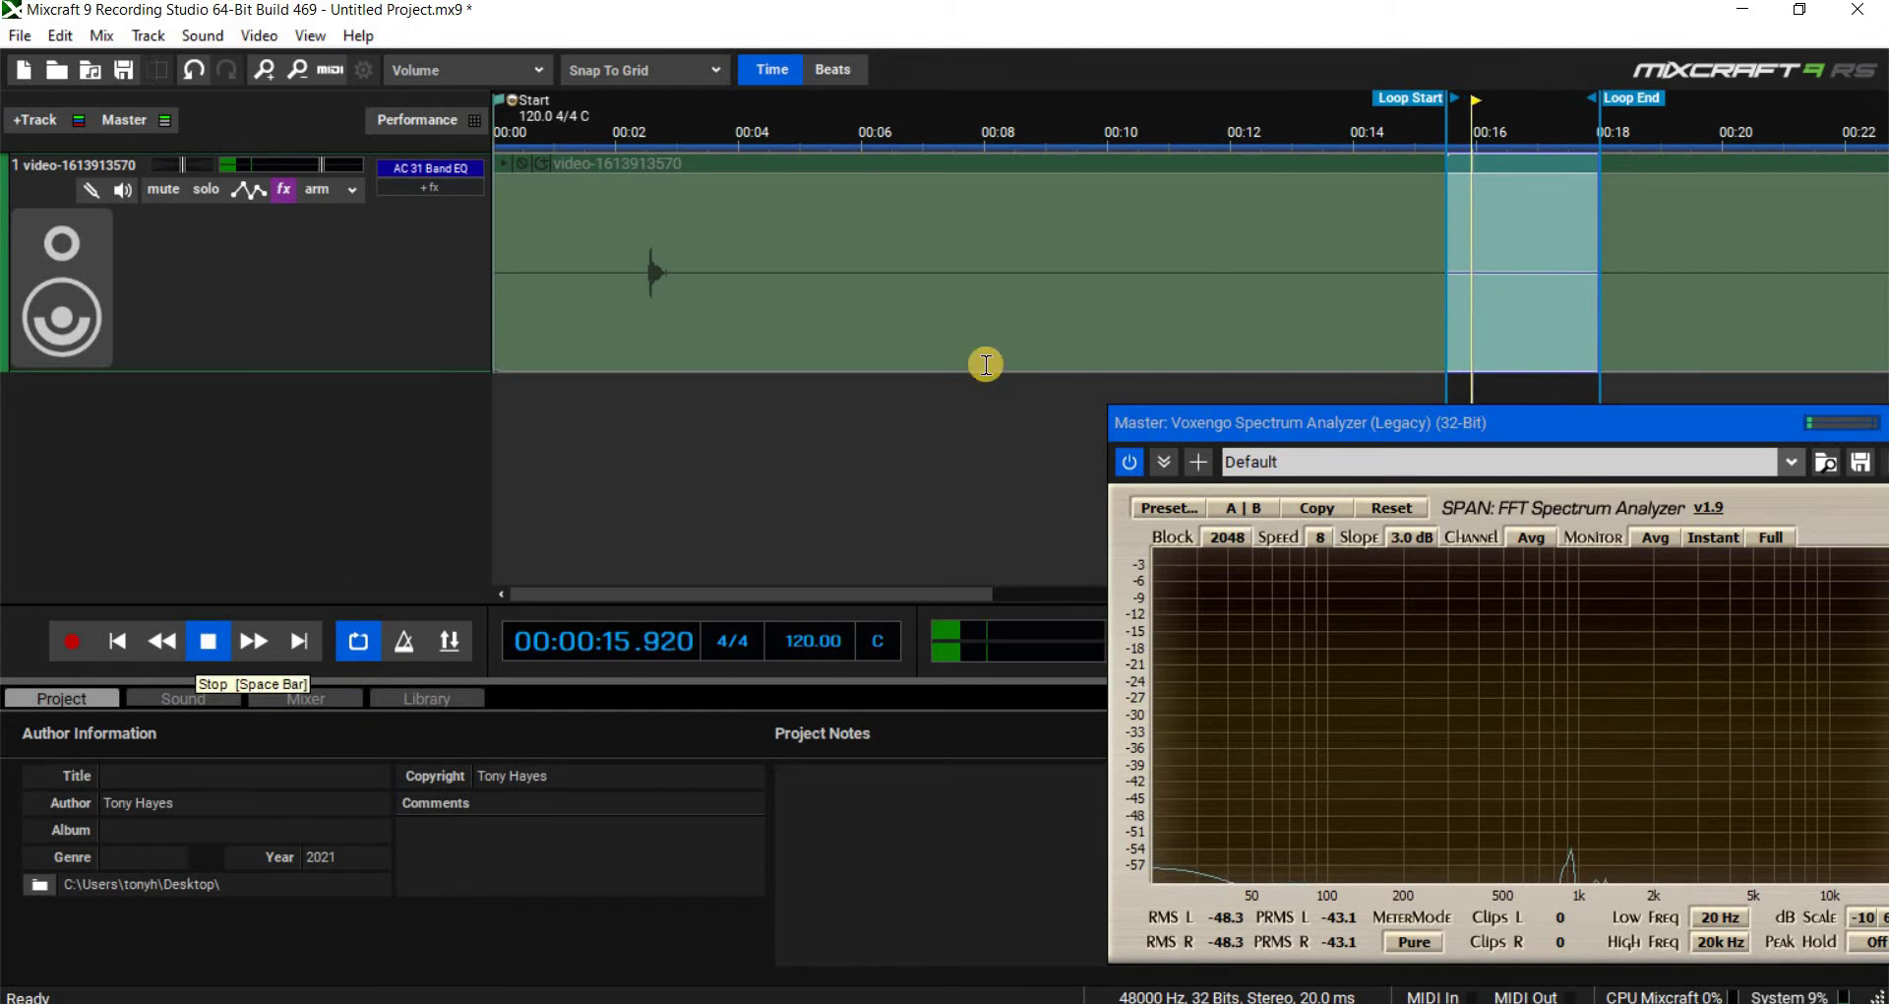
drag(1435, 98, 1404, 98)
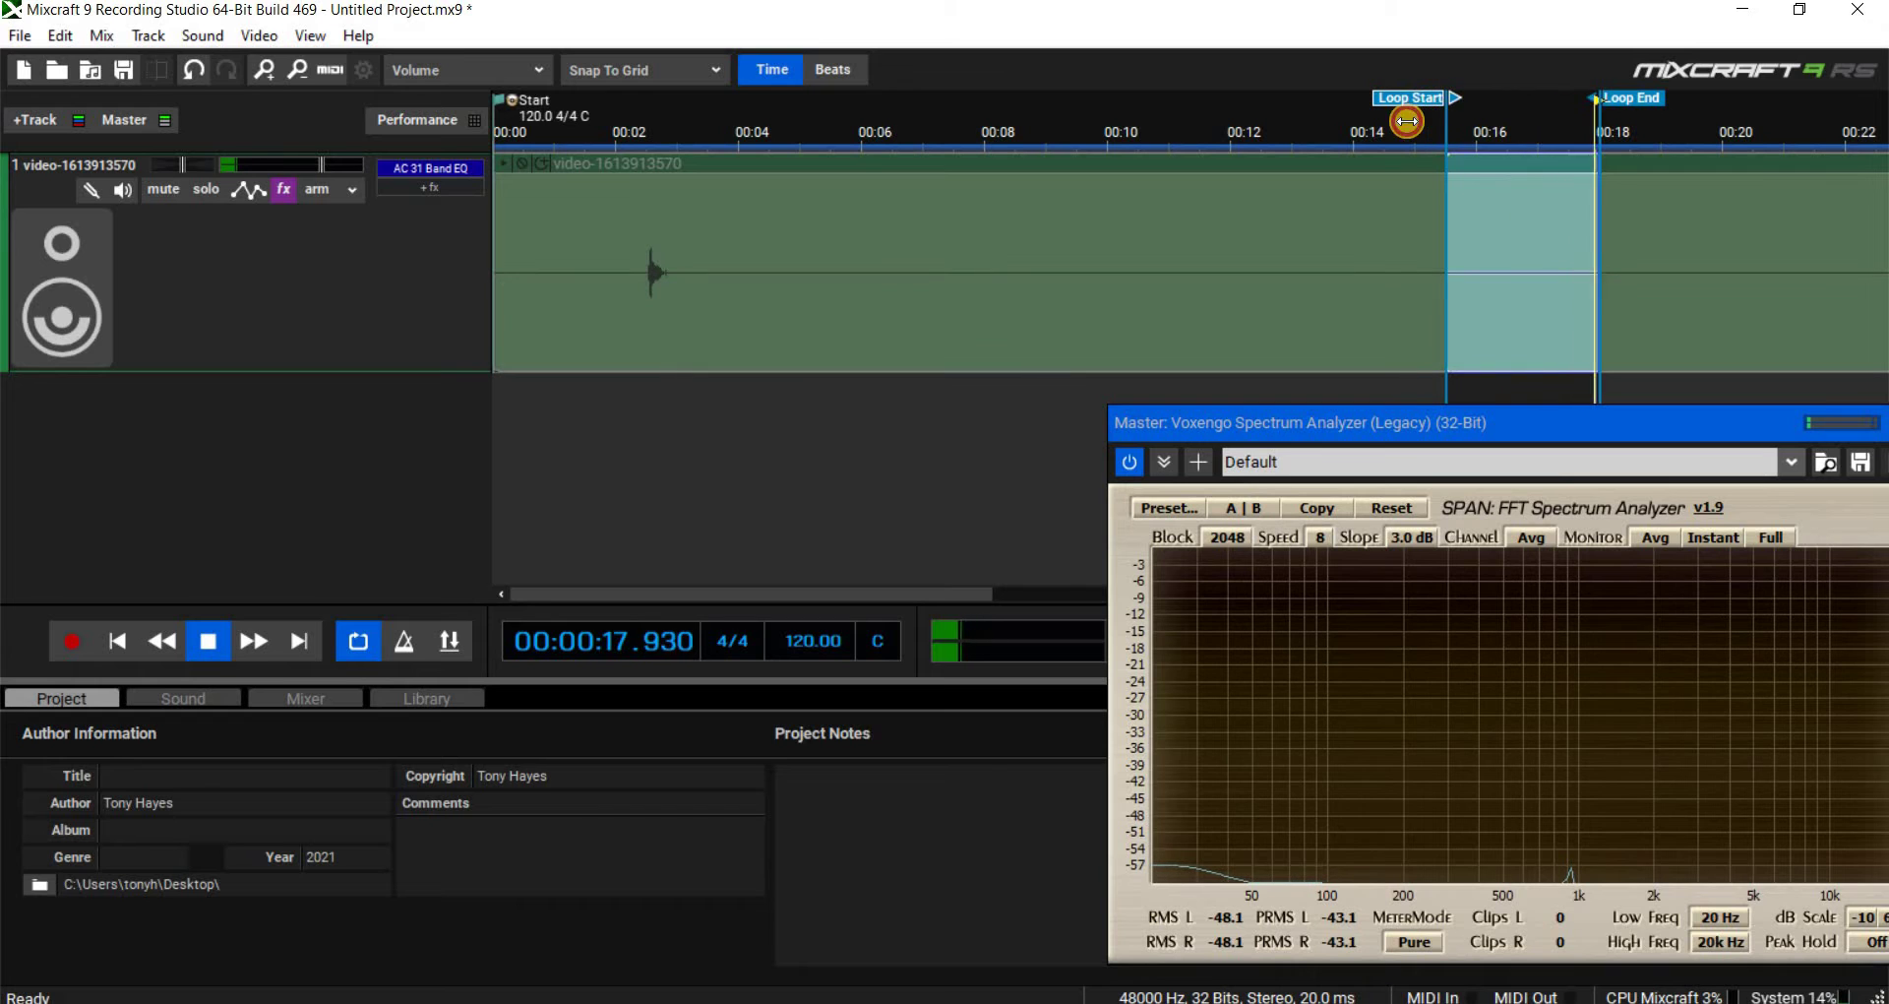
drag(1609, 116, 1529, 122)
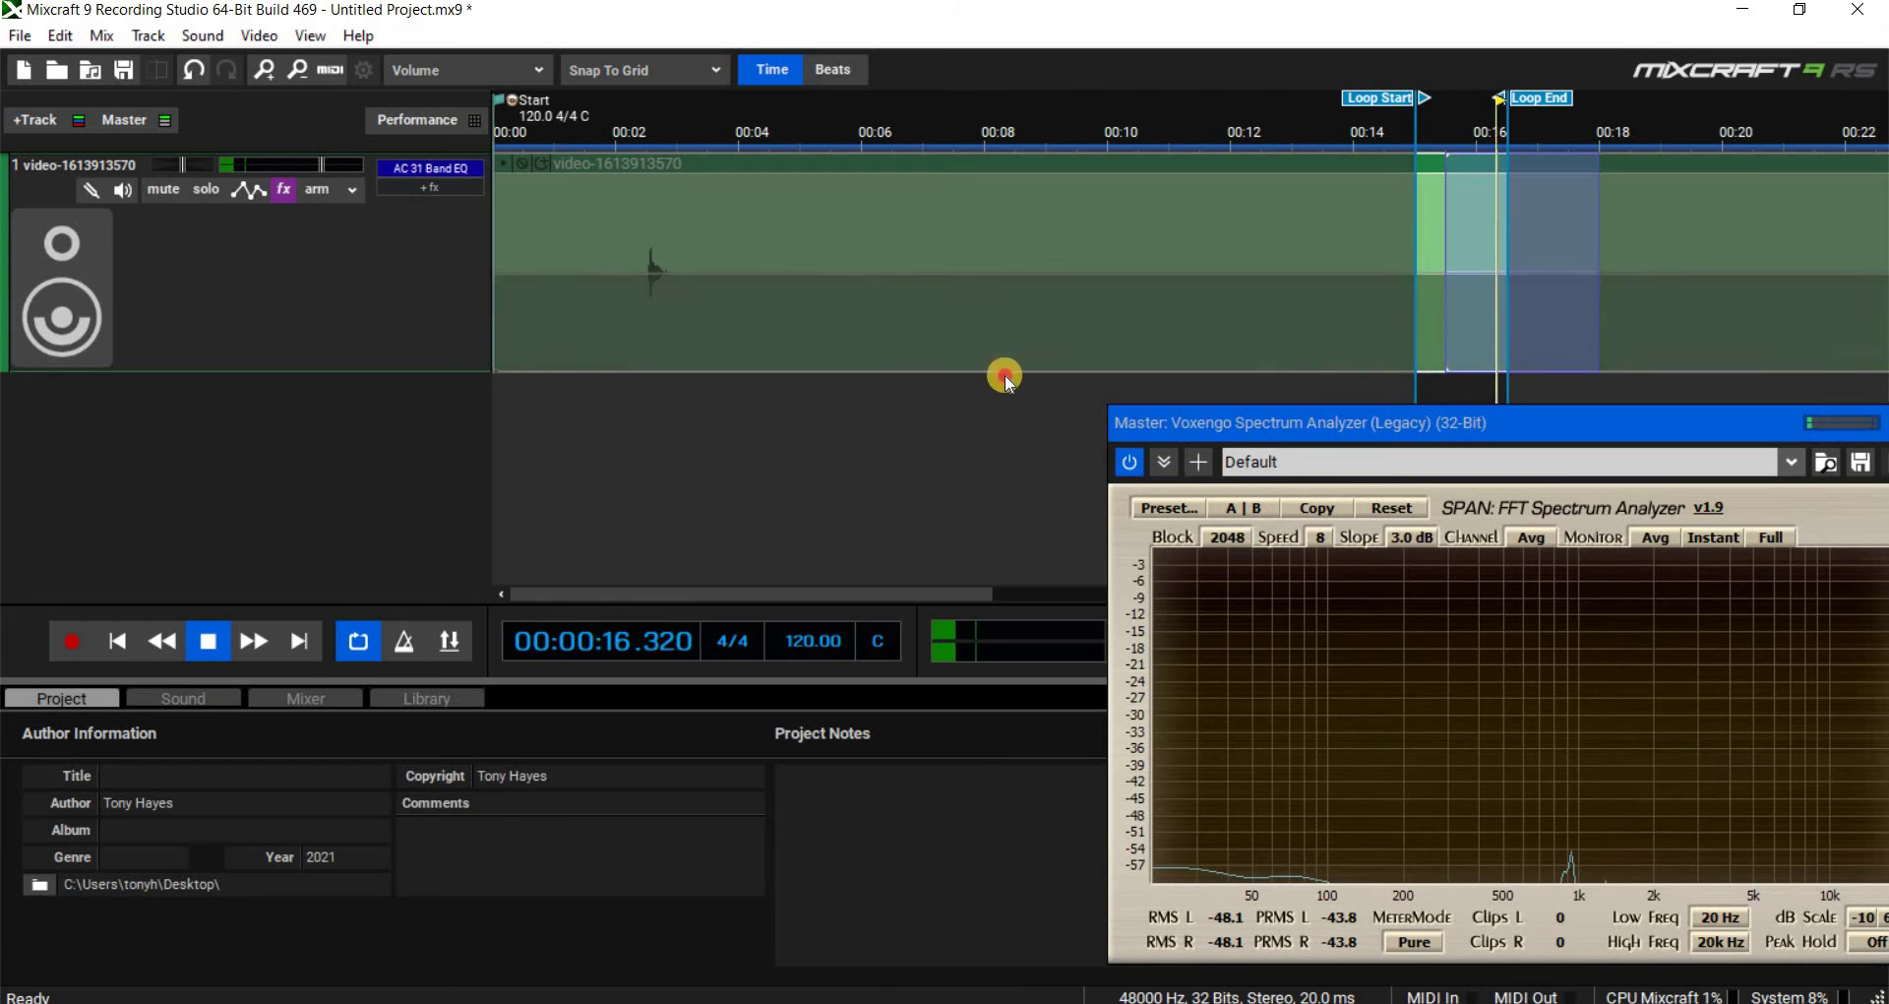
- Reposition the spectrum analyzer to examine the peak near 1 kHz, and extend the loop start back to about 7.5 s
click(562, 146)
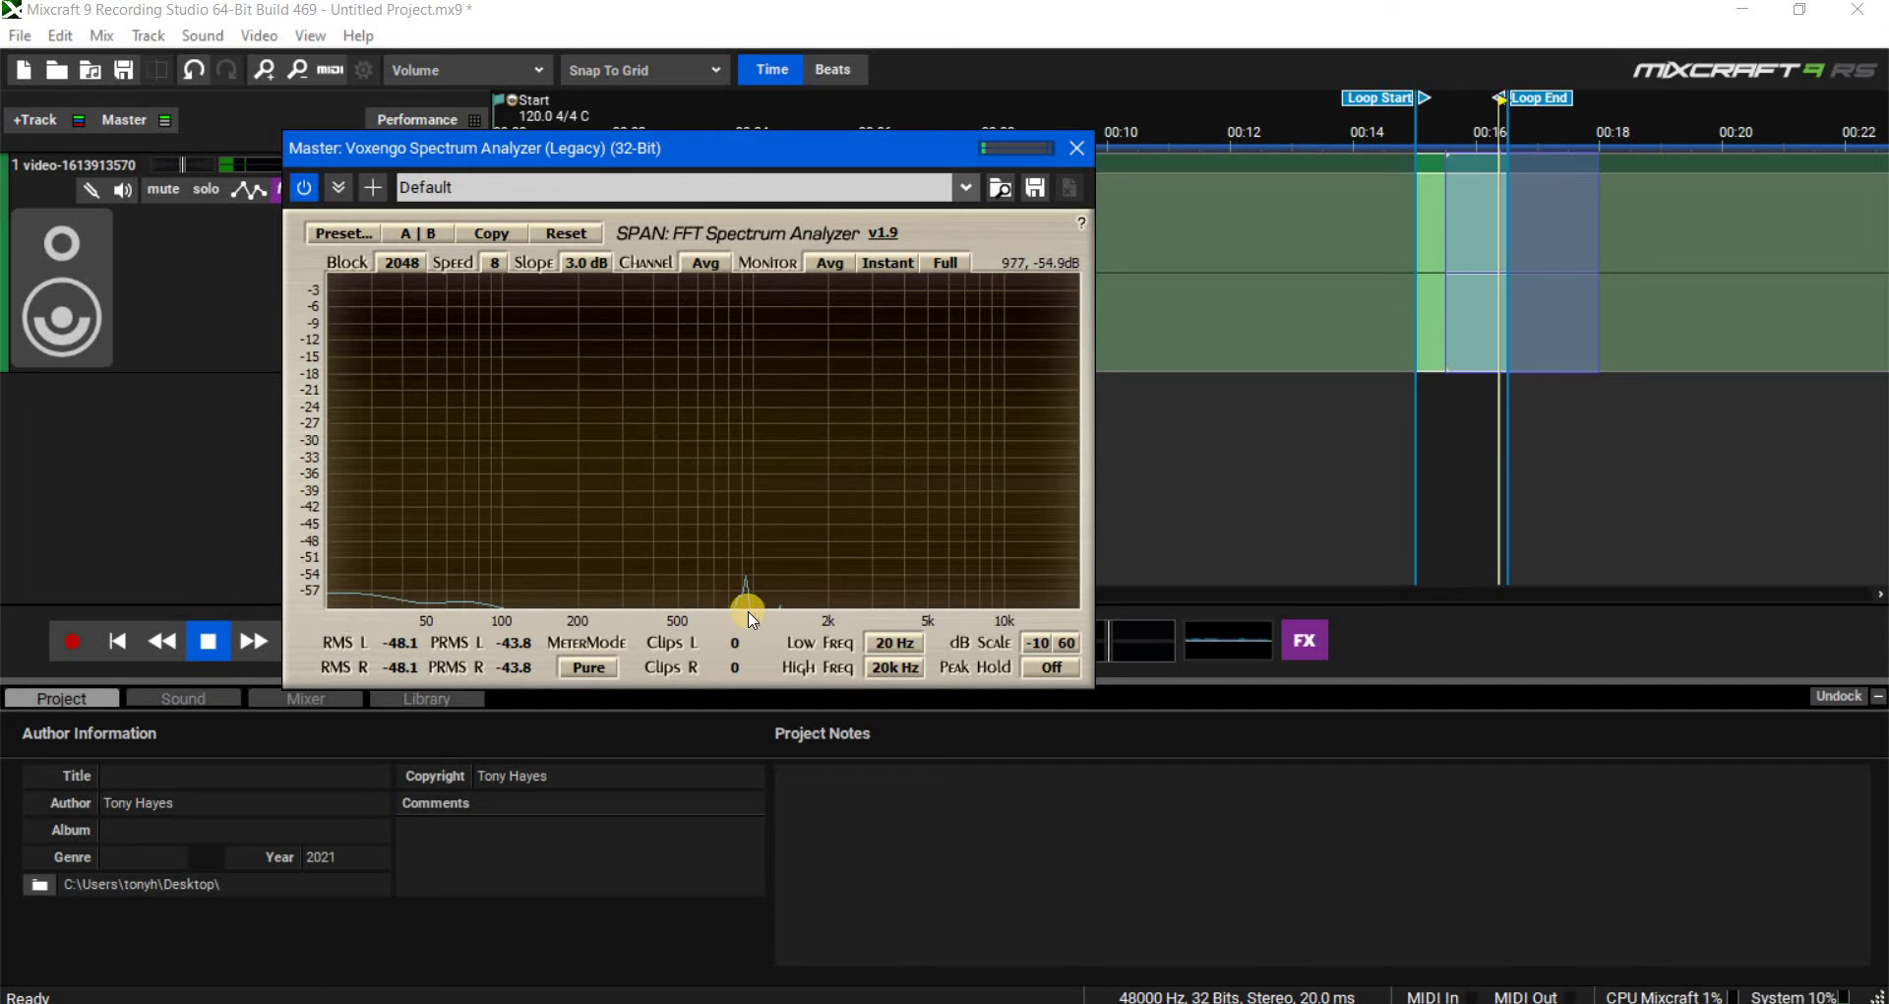
click(1520, 223)
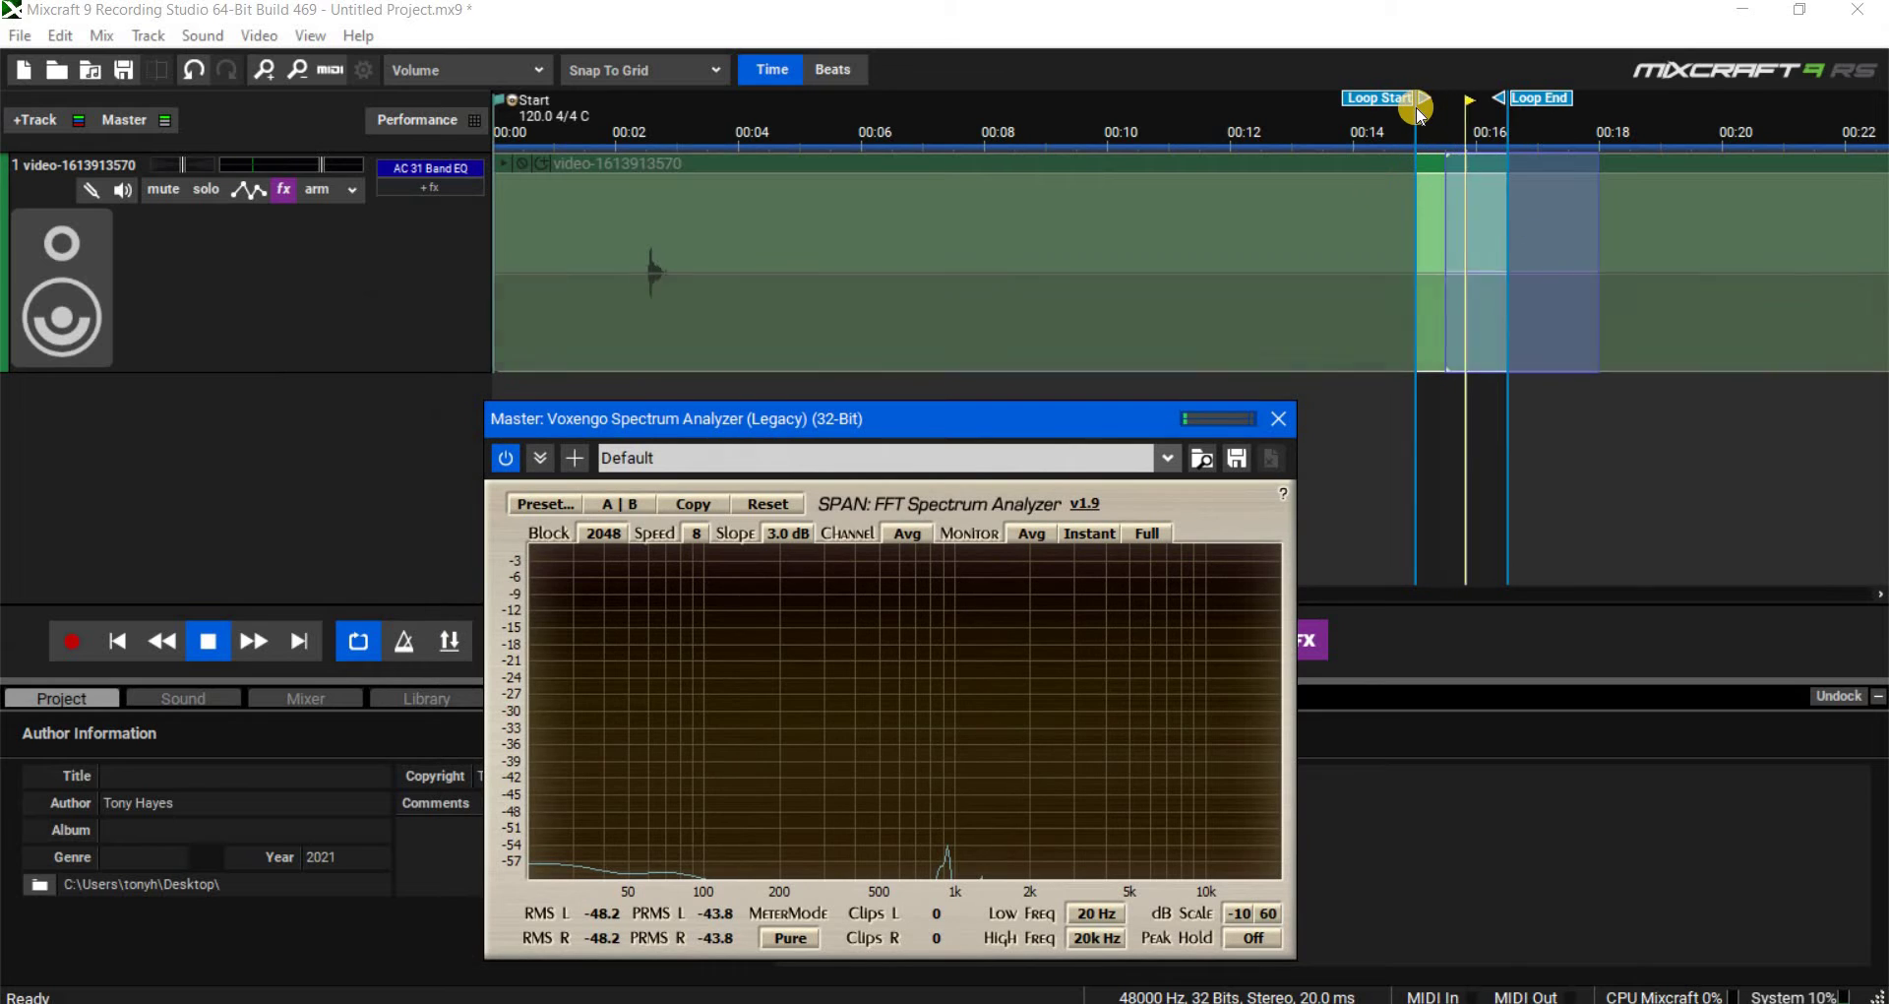
drag(1410, 98, 961, 148)
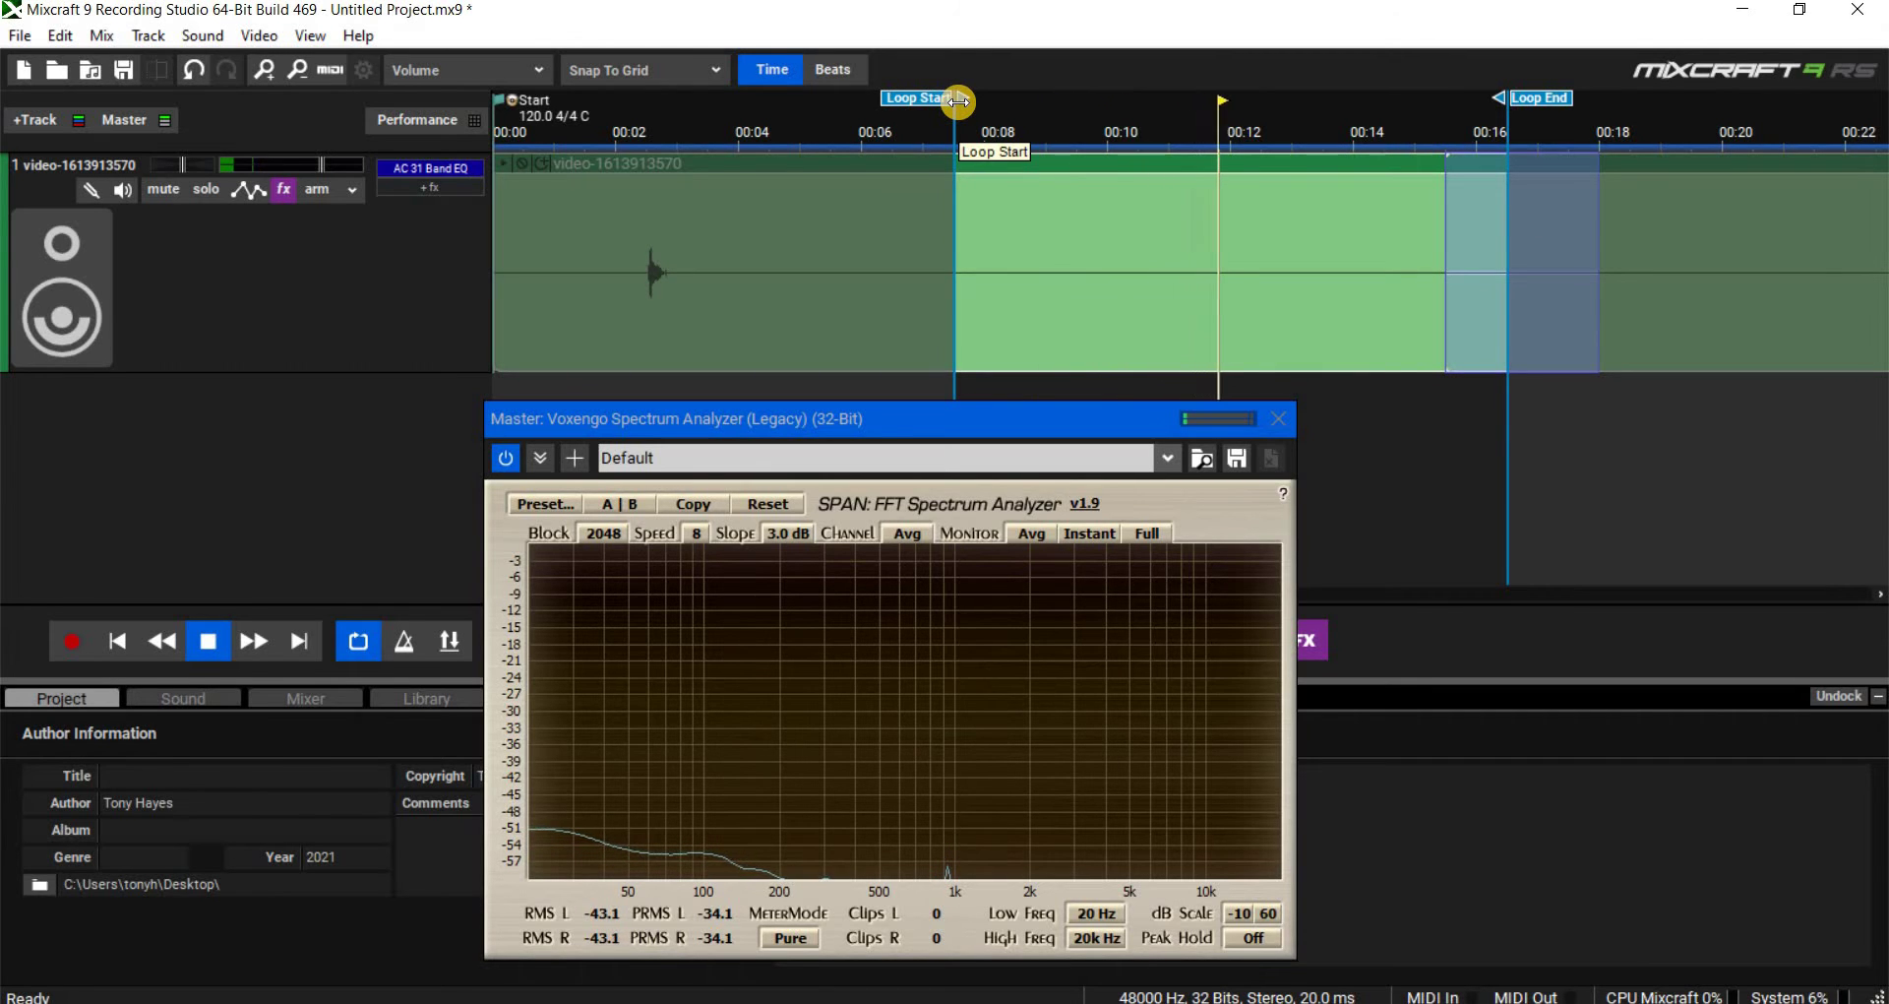
- Shift the loop start to about 13 s, 12.5 s and finally 15.5 s while watching the spectrum of each section
drag(1024, 102, 1293, 120)
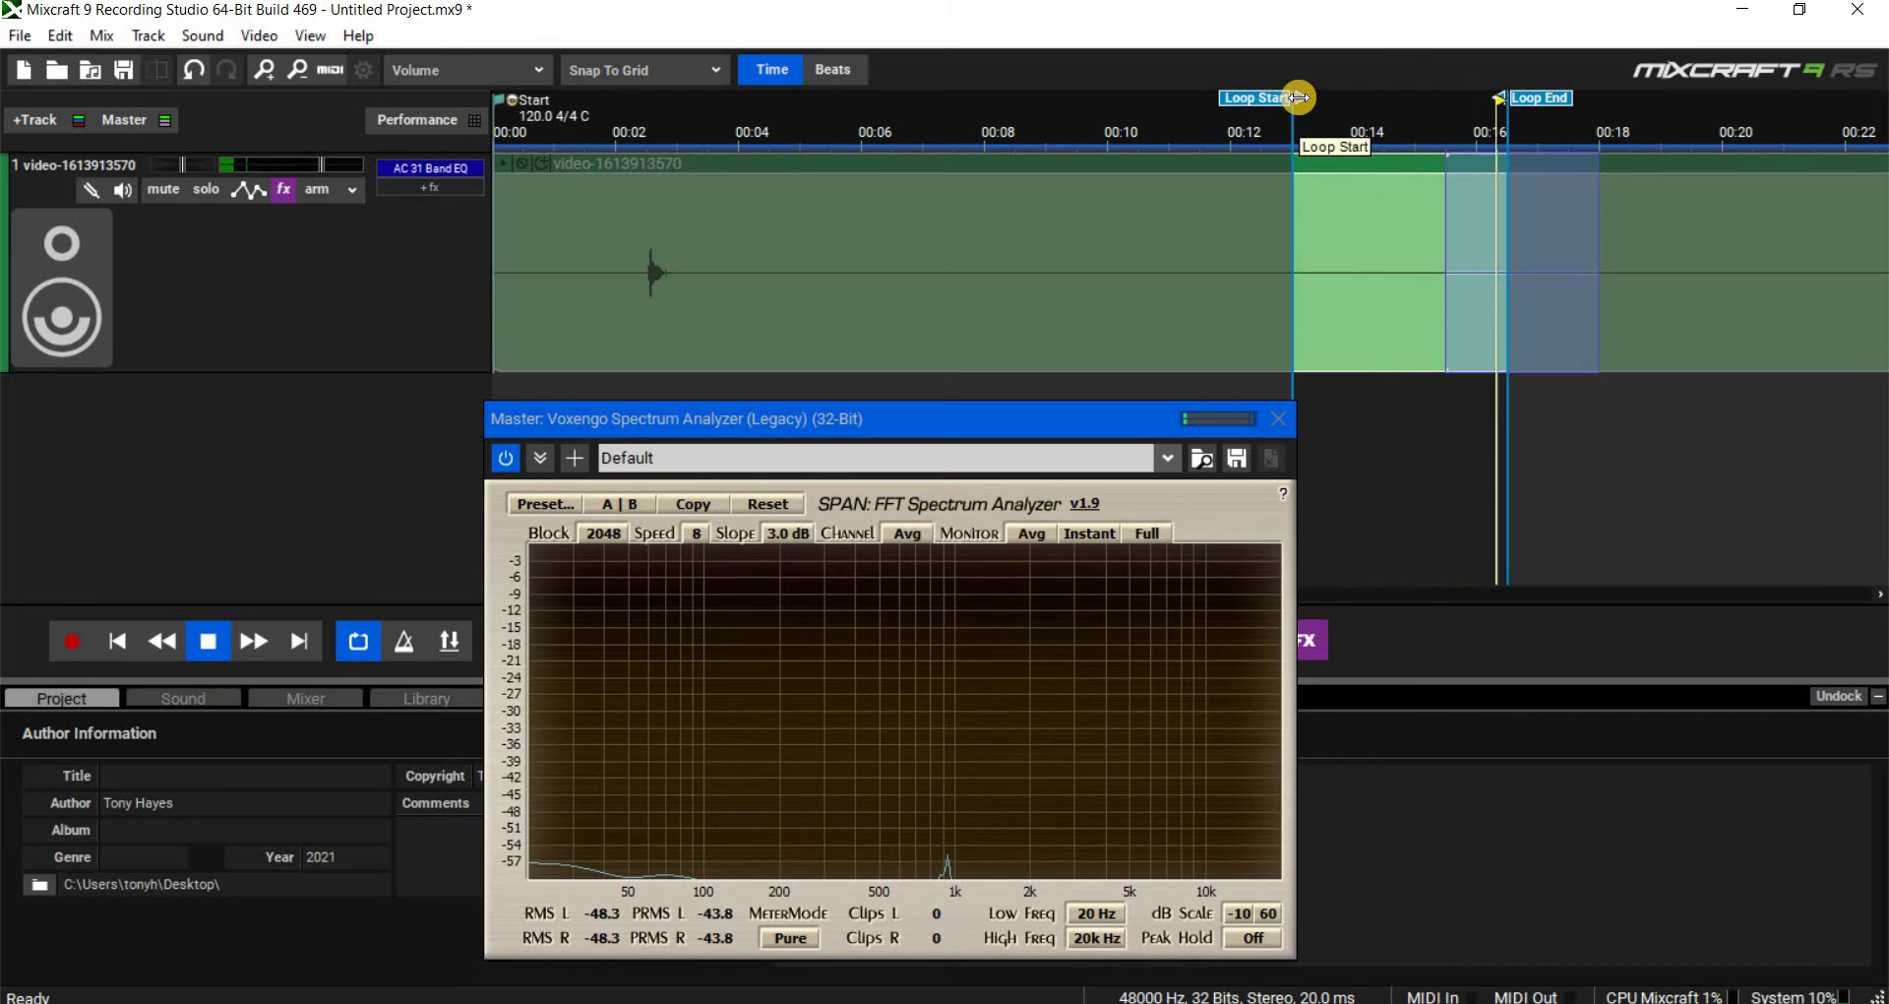
drag(1290, 97, 1260, 99)
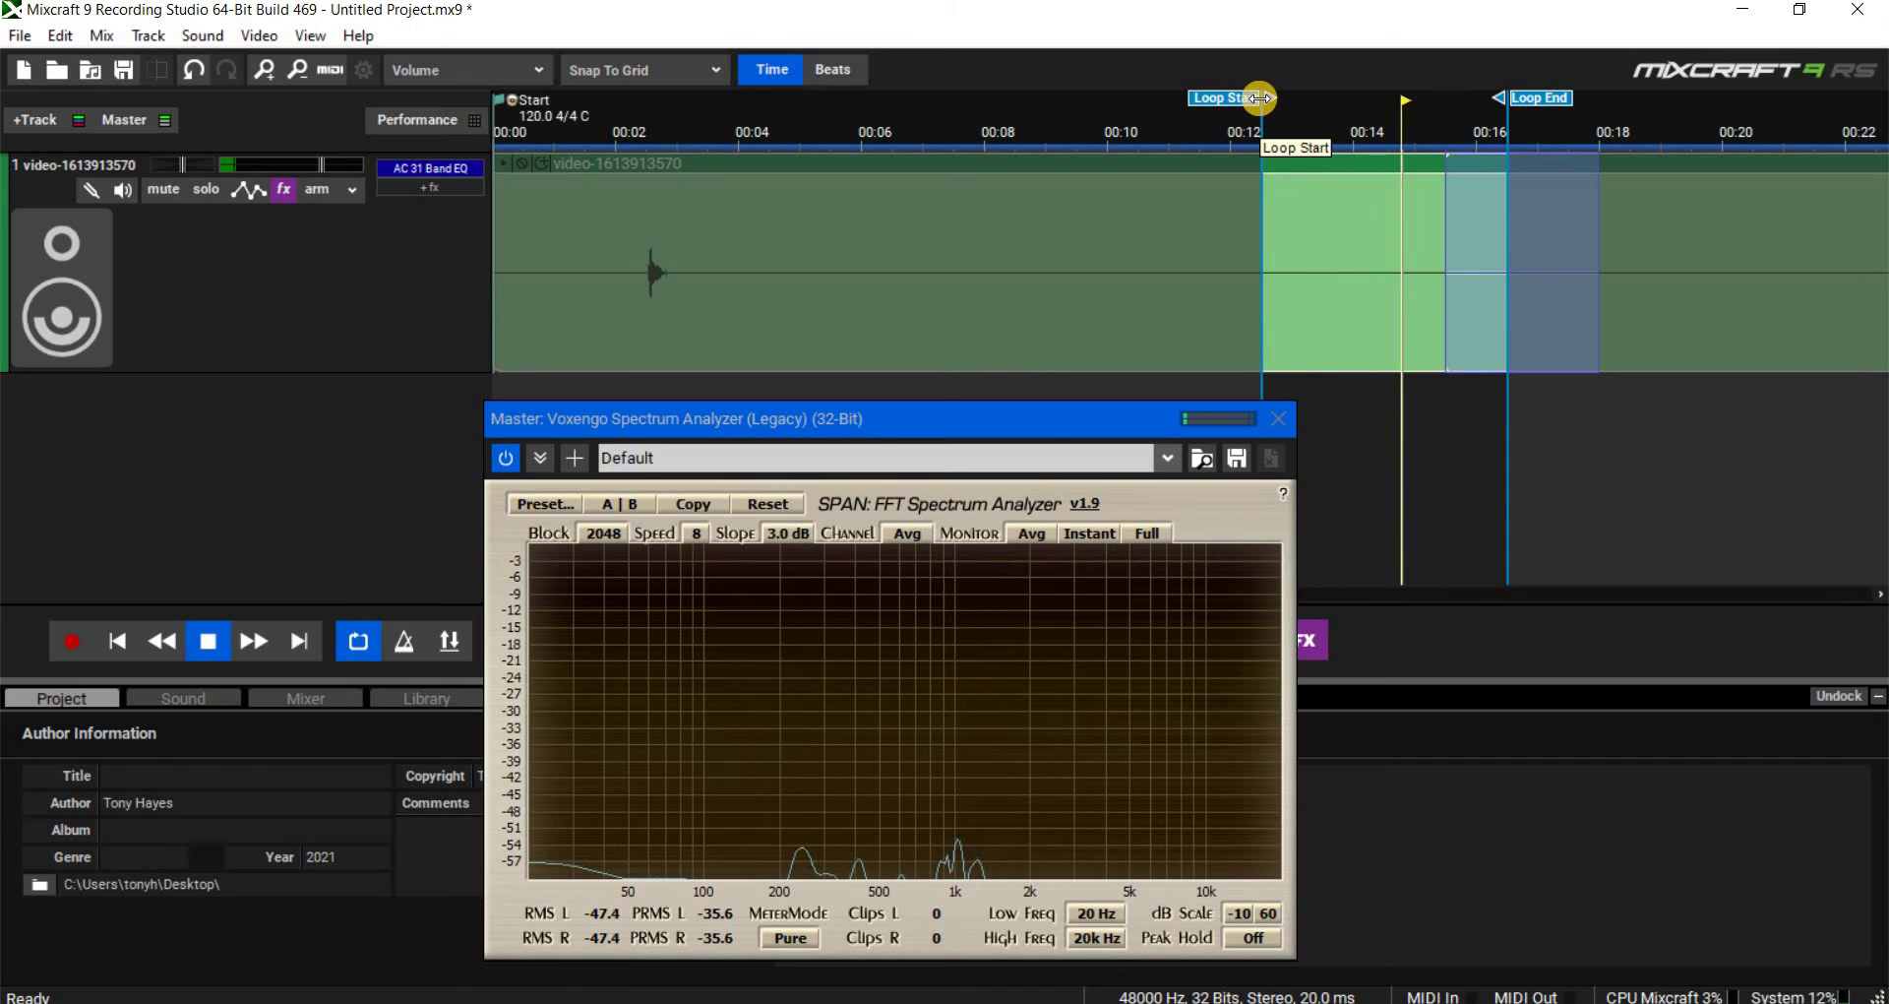
drag(1275, 96, 1447, 98)
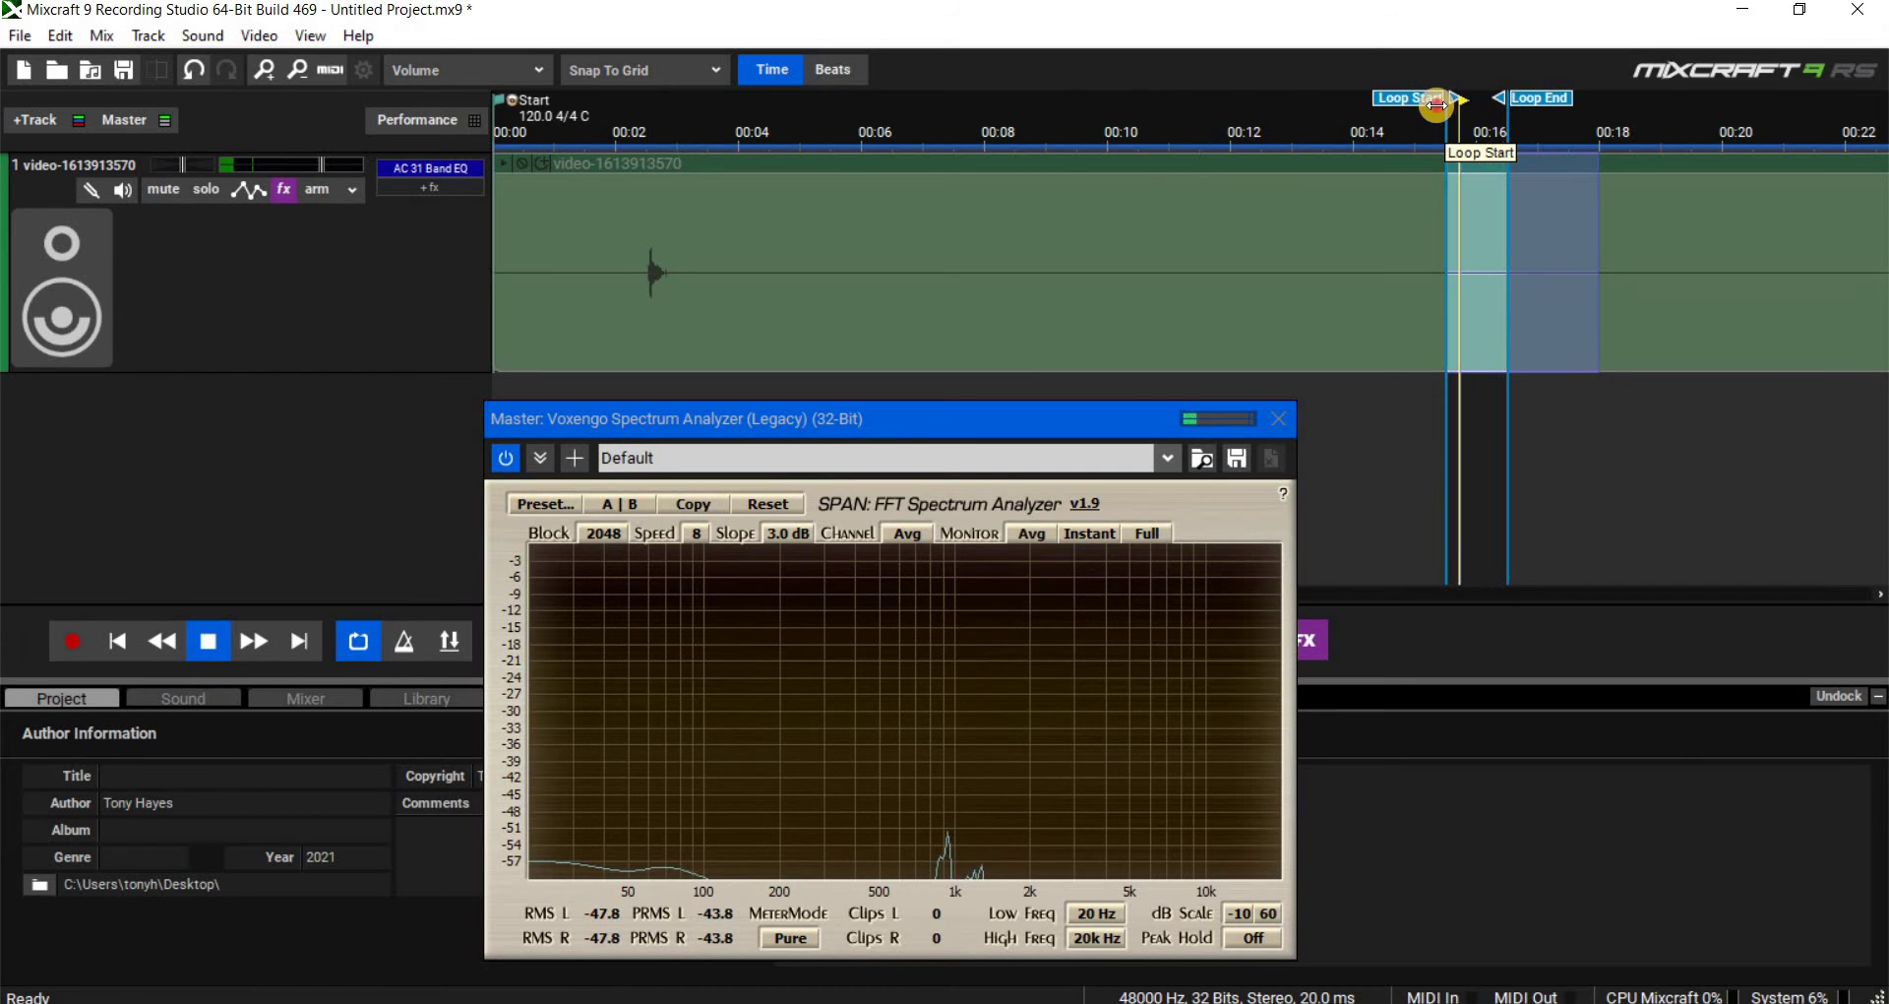
- Extend the loop end to about 17 s and reposition the spectrum analyzer over the timeline
drag(1025, 412, 972, 203)
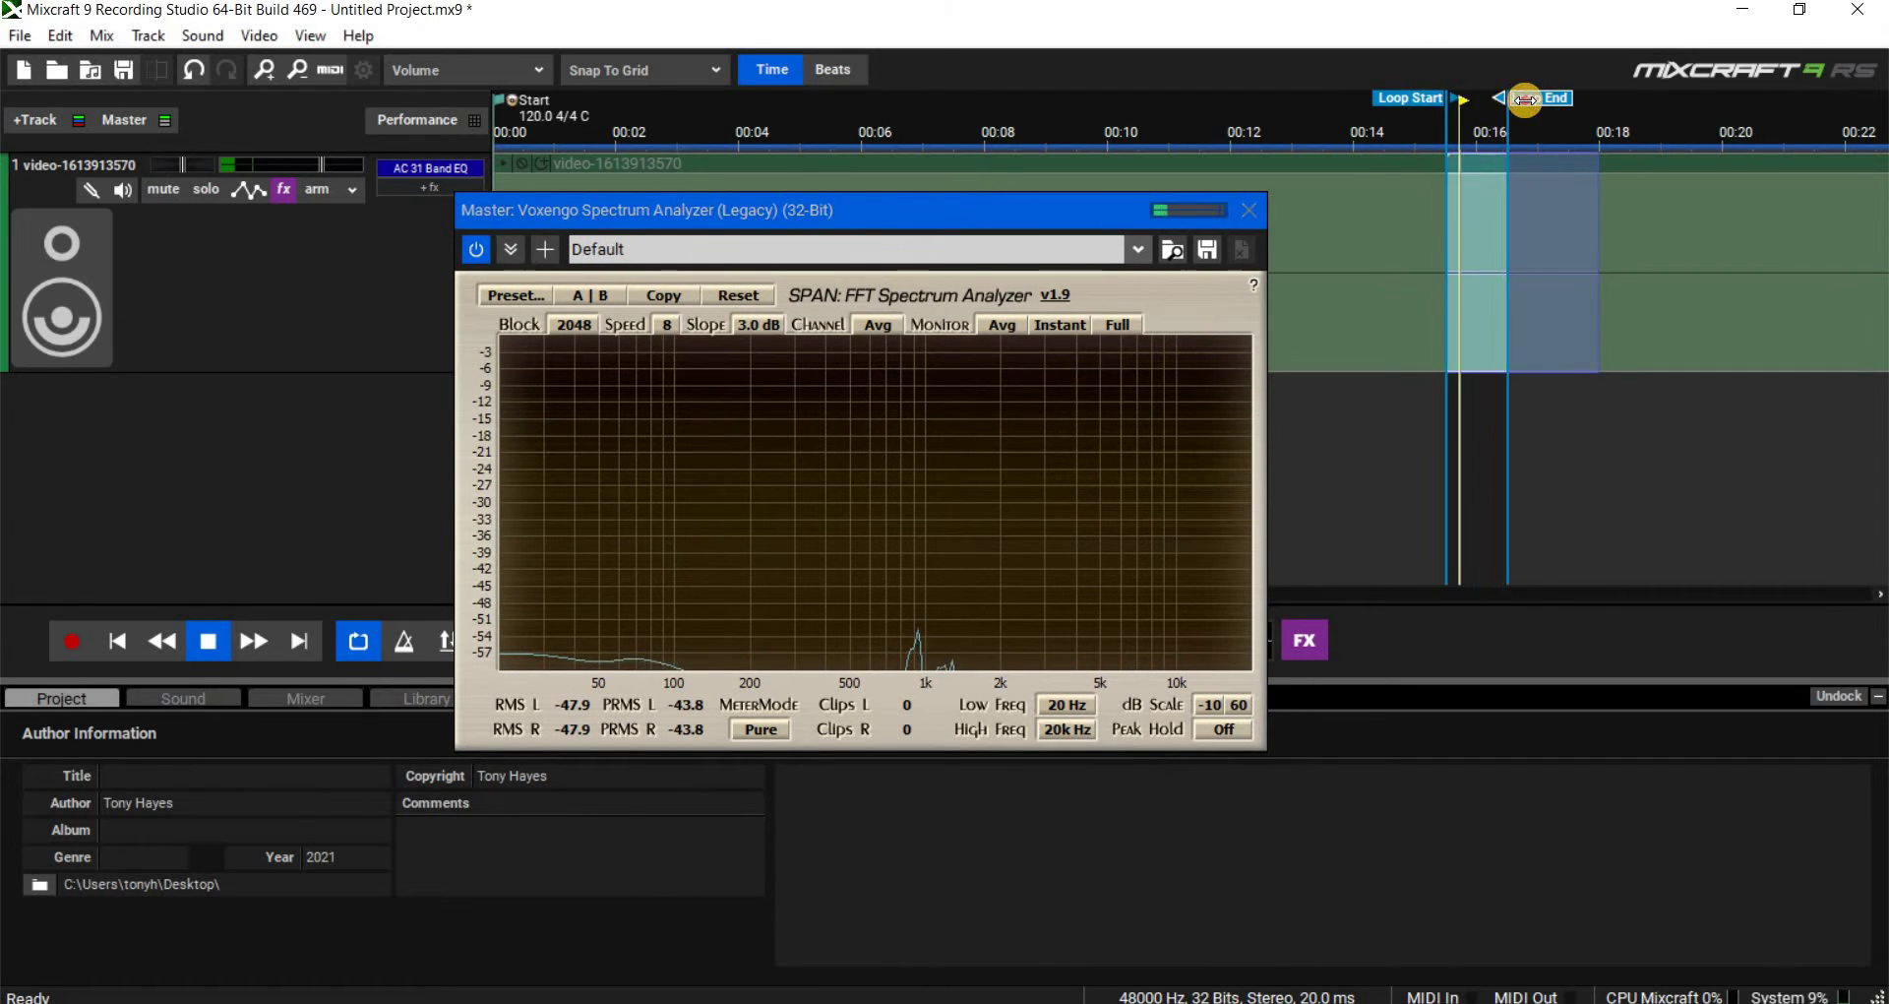
drag(1519, 98, 1540, 99)
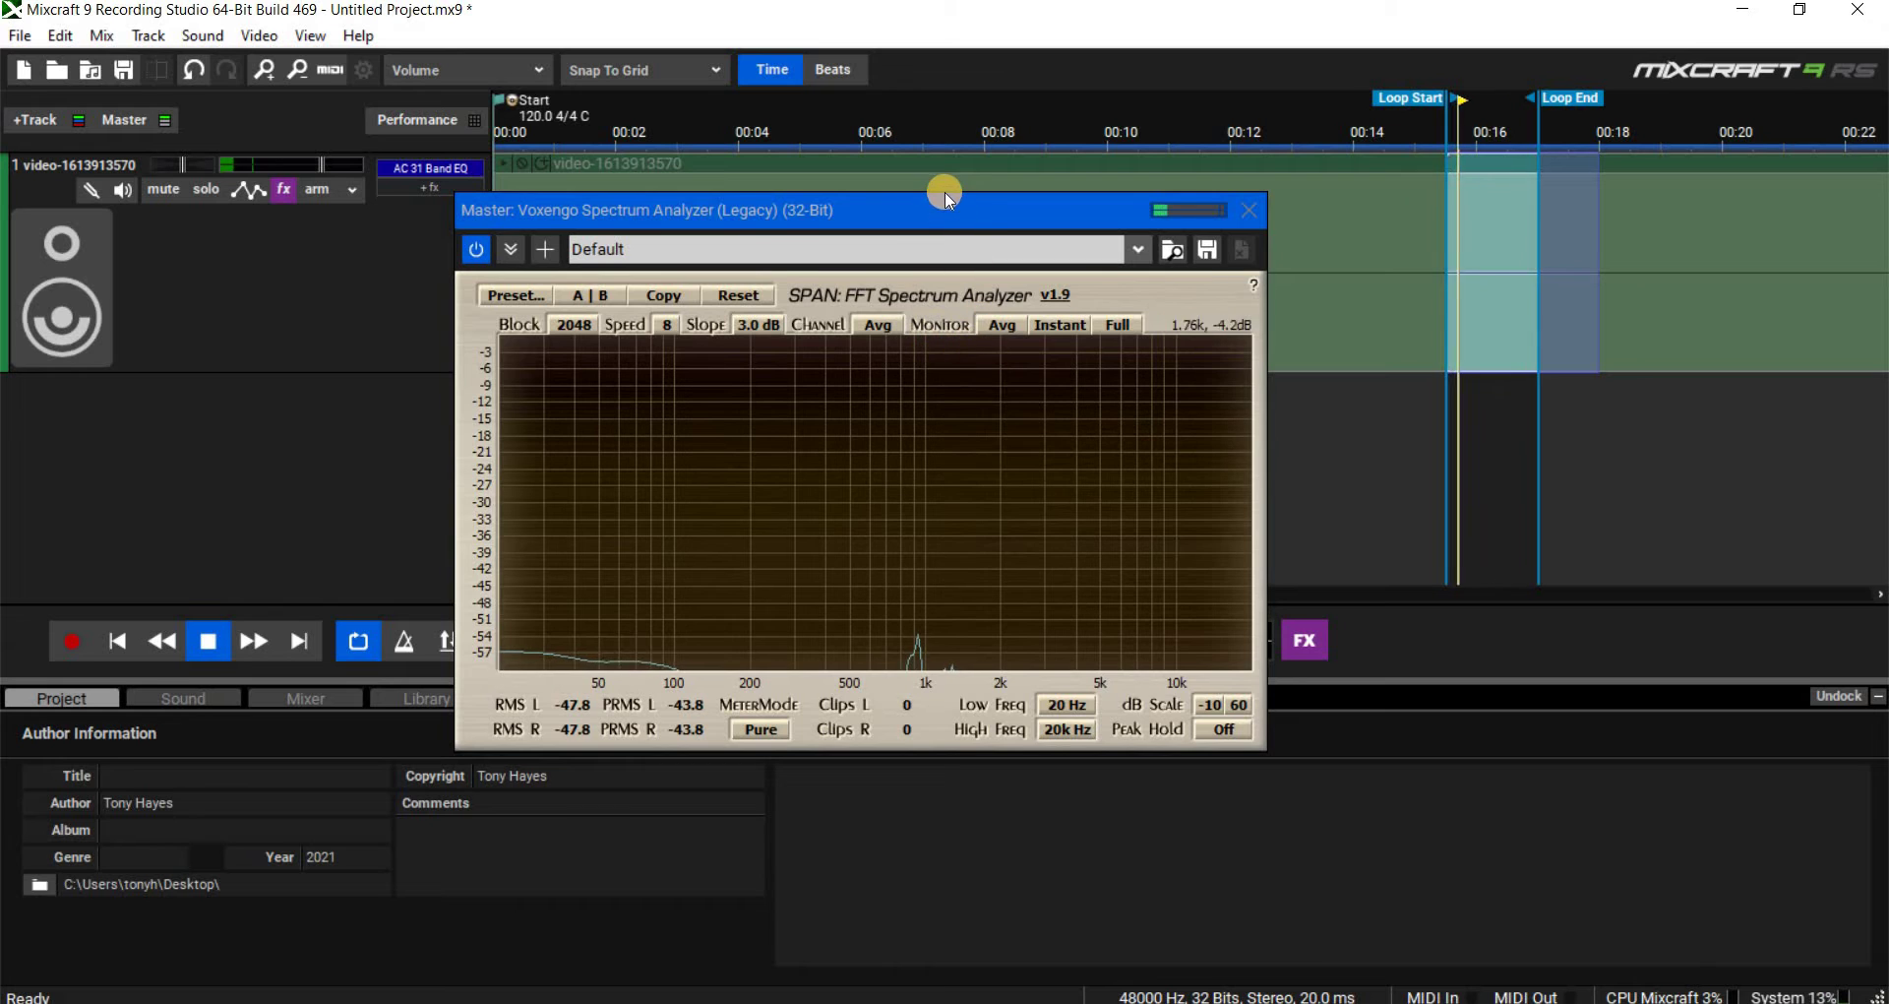
drag(941, 205, 1024, 186)
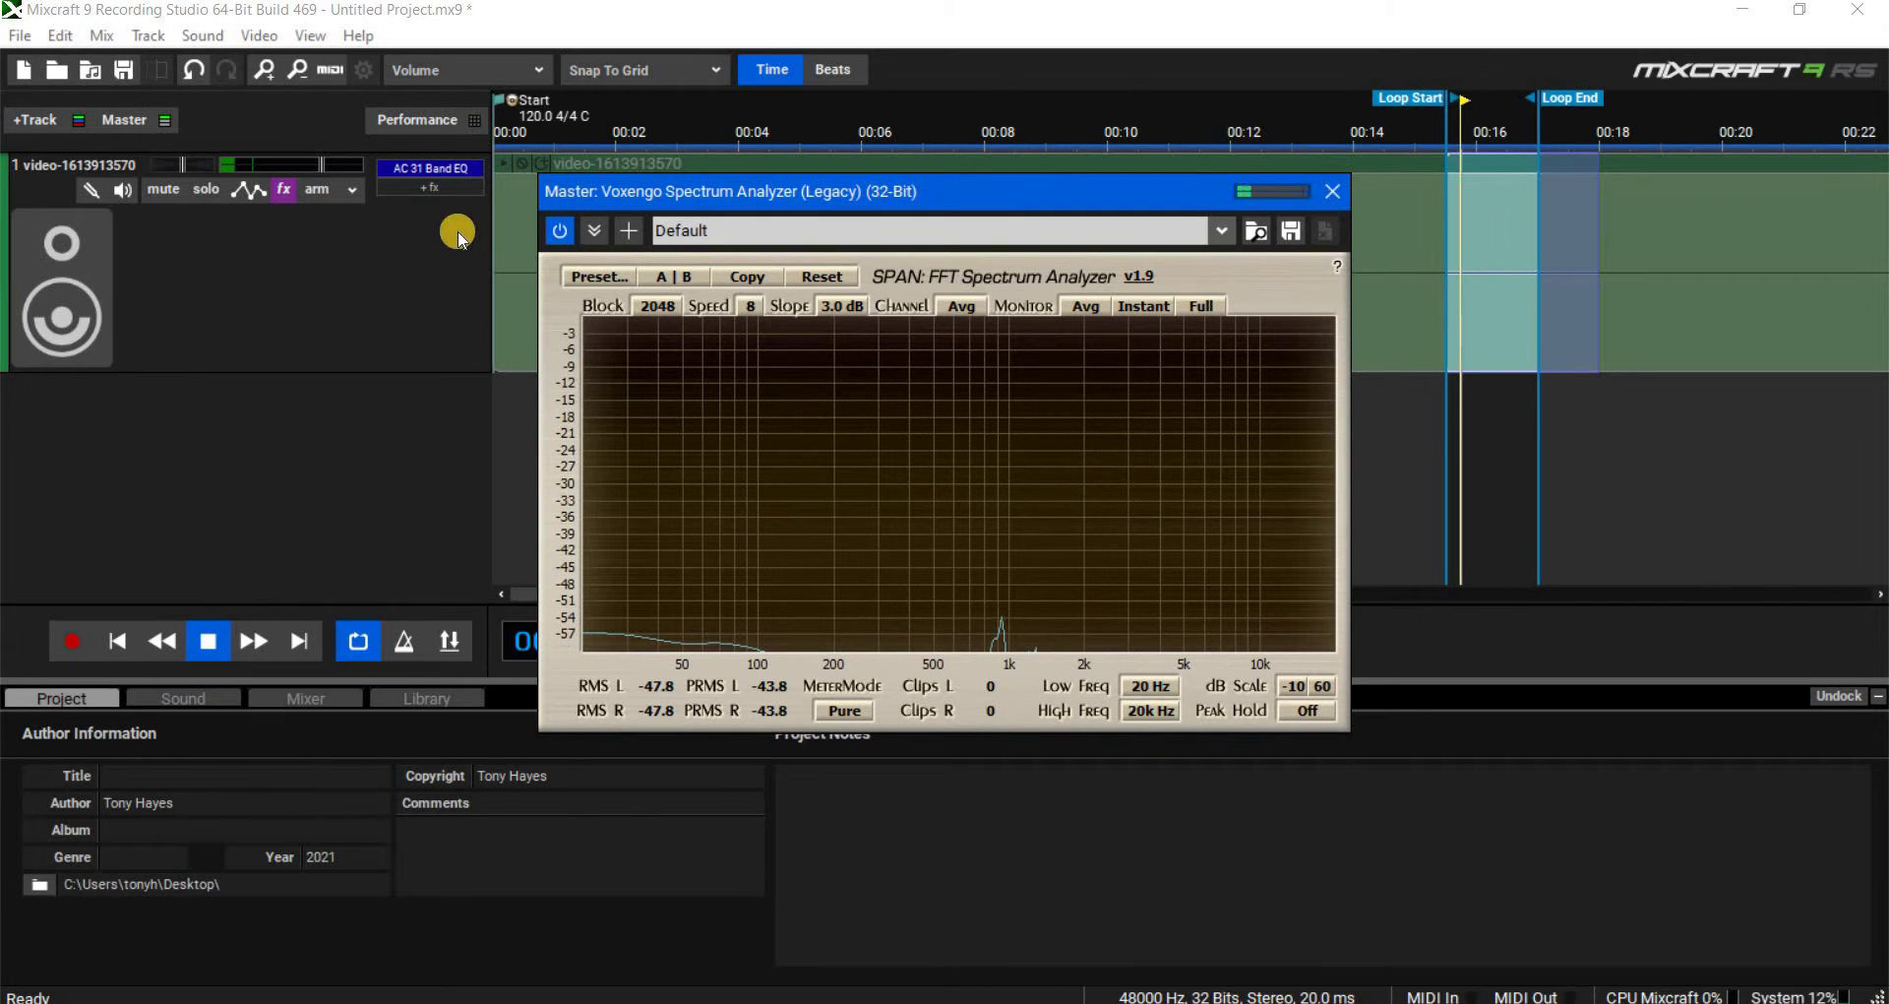
- Open the track's 31-band EQ and pull the 20 to 250 Hz bands down to test their effect on the spectrum
click(434, 166)
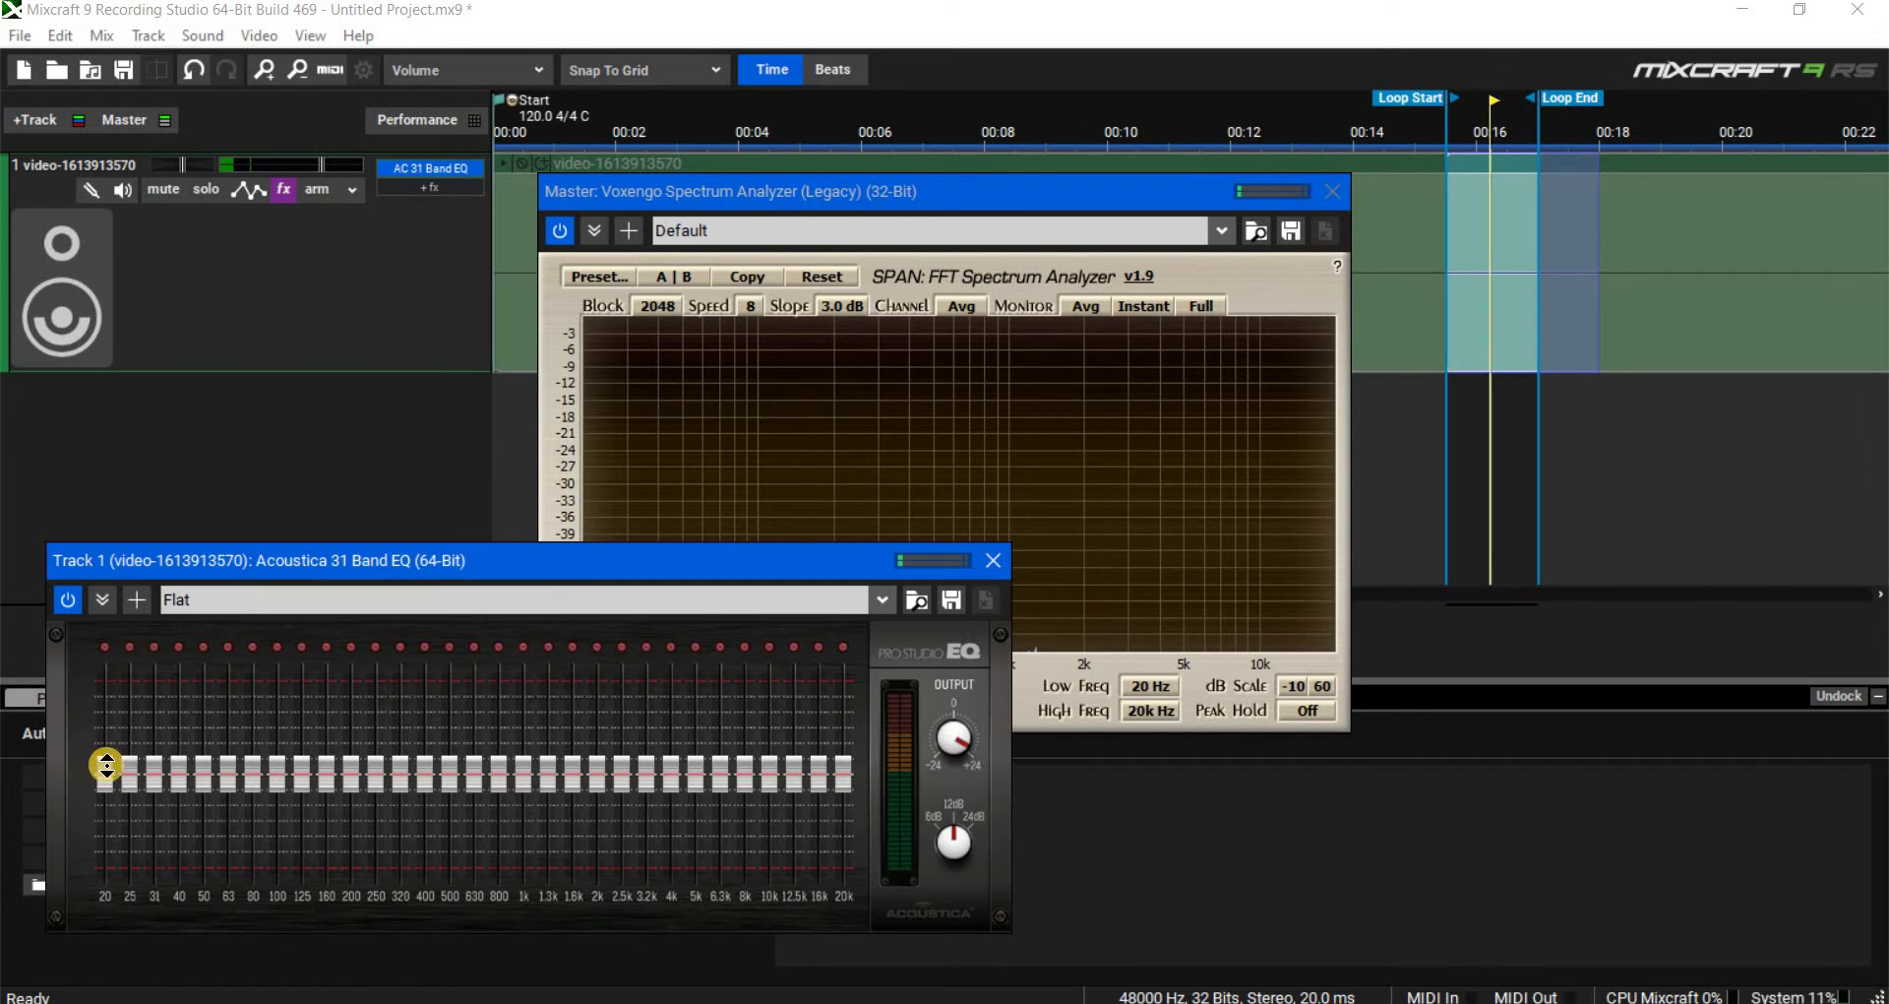
mouse_move(141, 897)
mouse_down()
mouse_move(131, 787)
mouse_move(154, 868)
mouse_up()
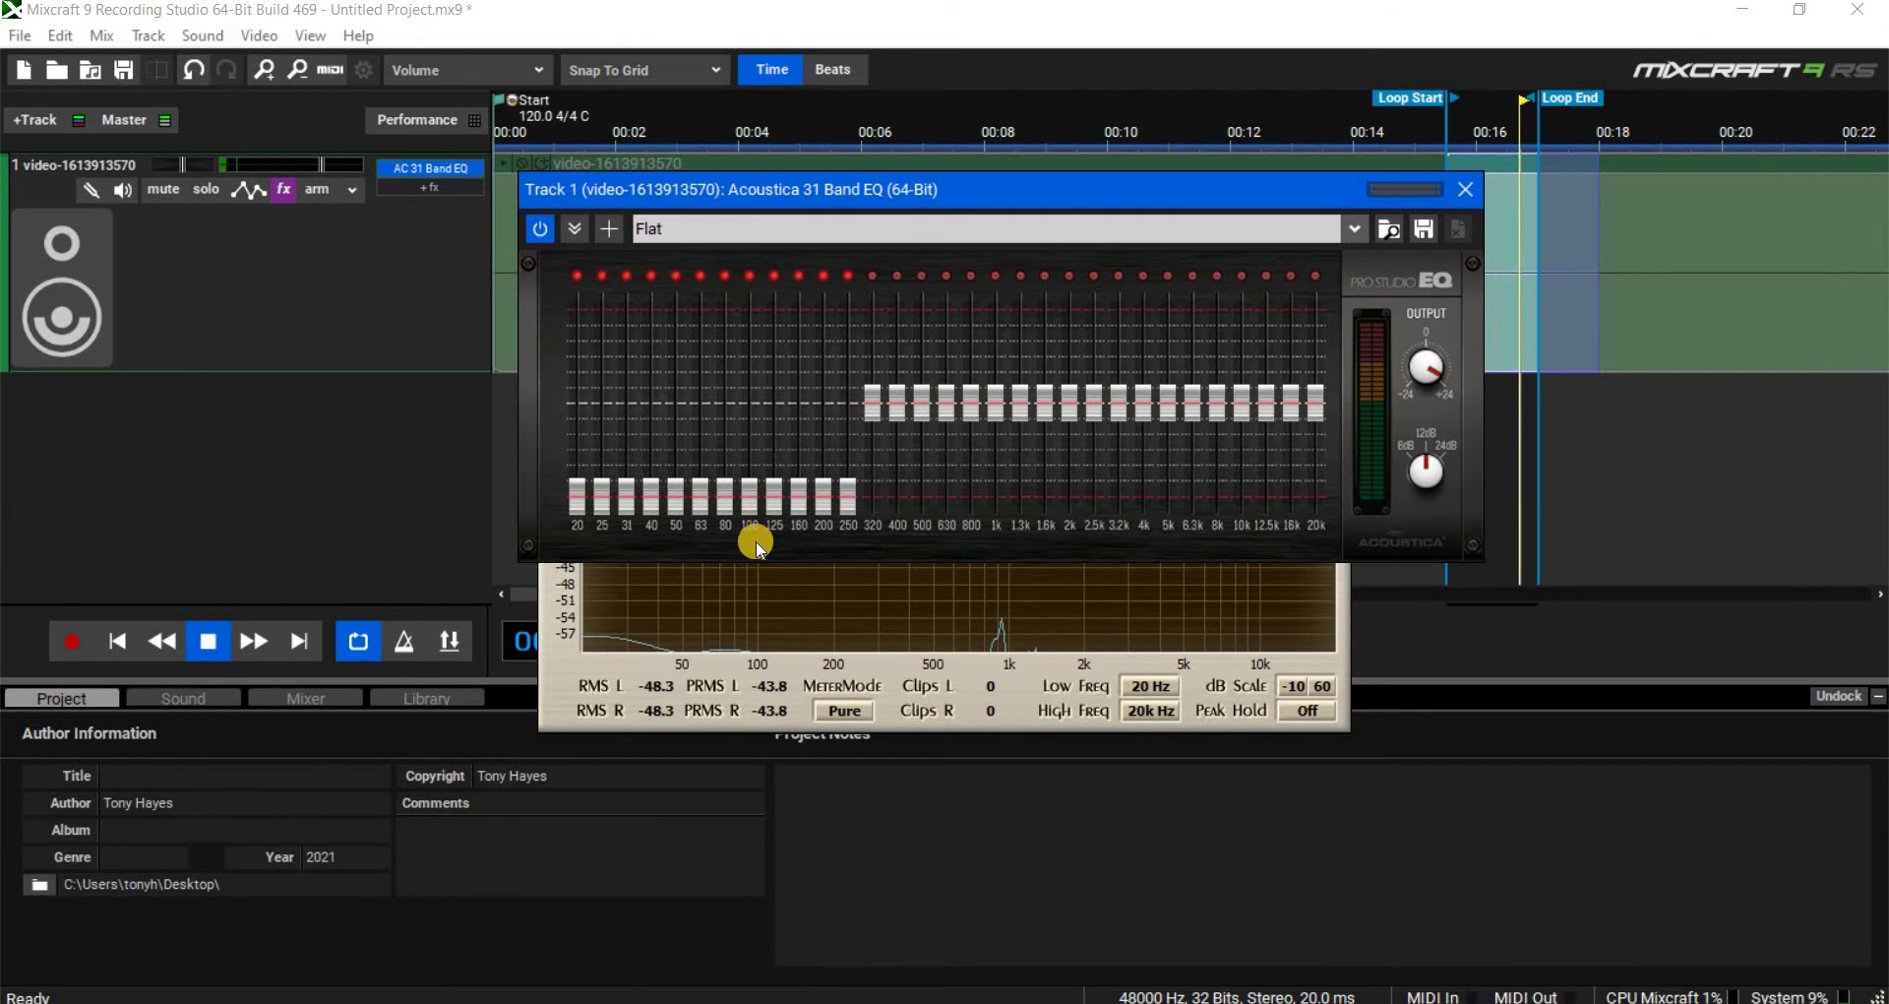
click(824, 604)
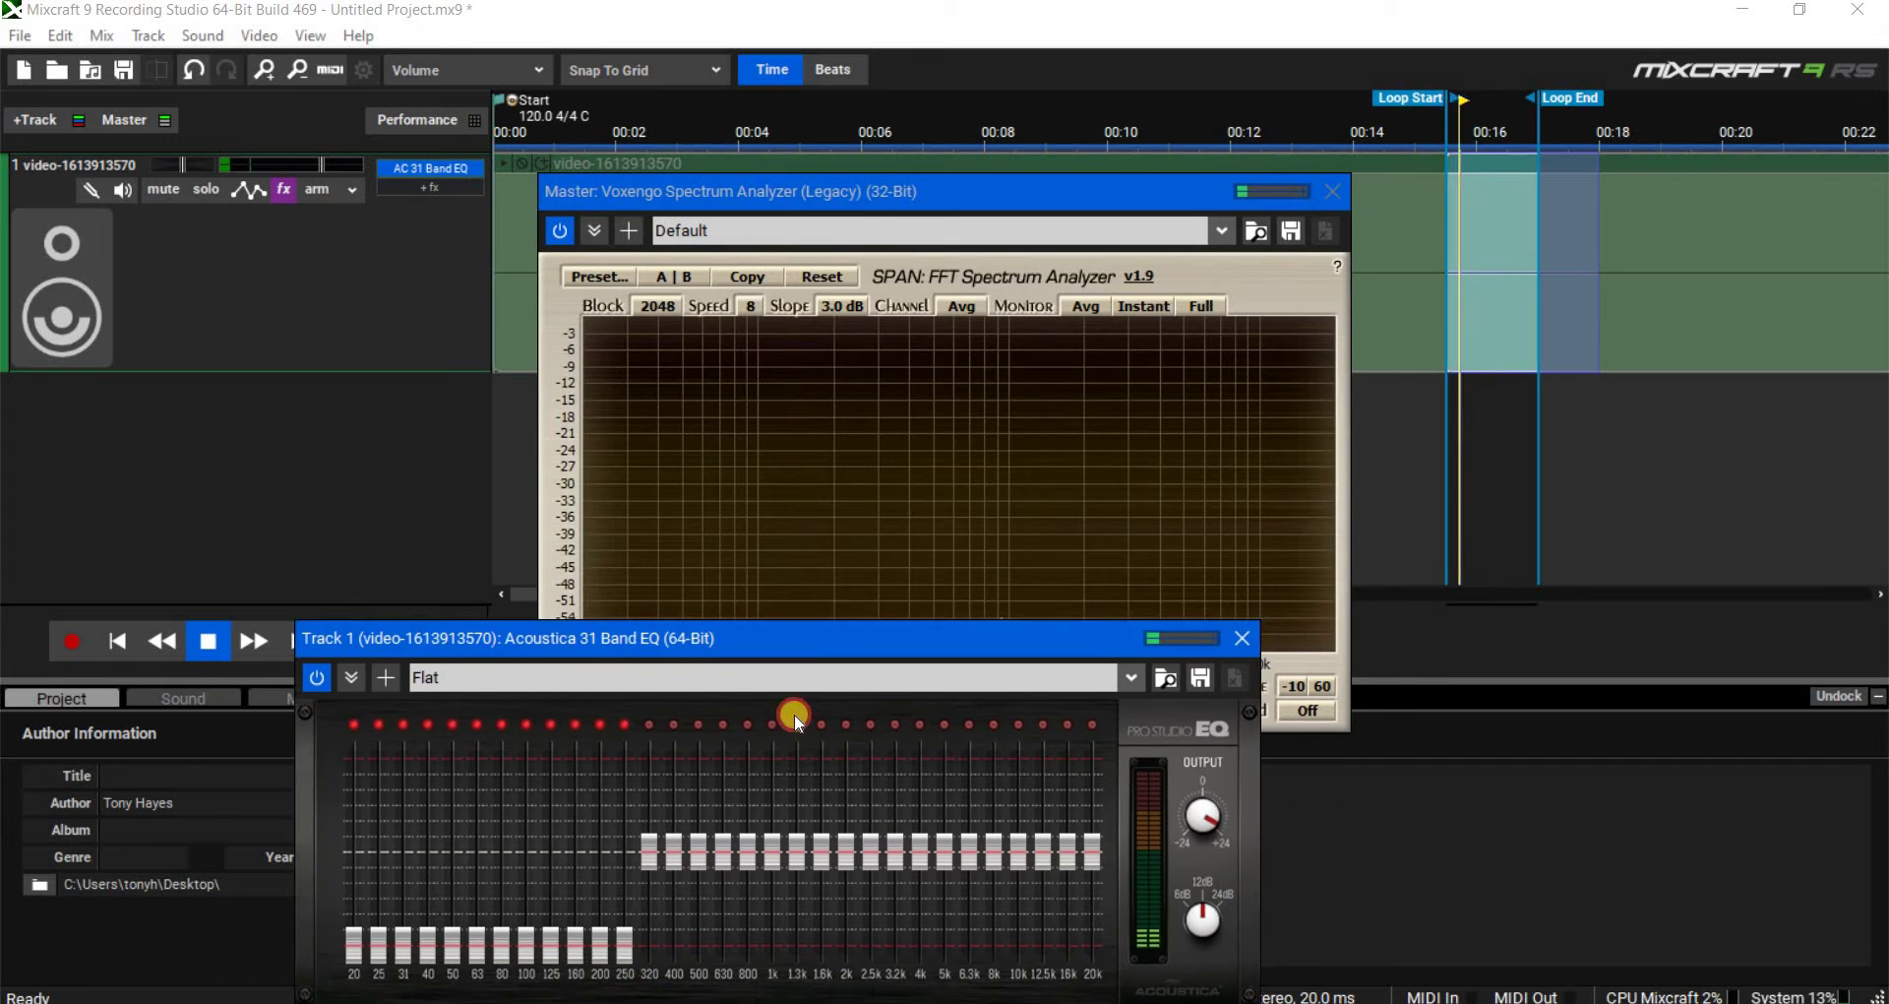
drag(828, 712, 745, 261)
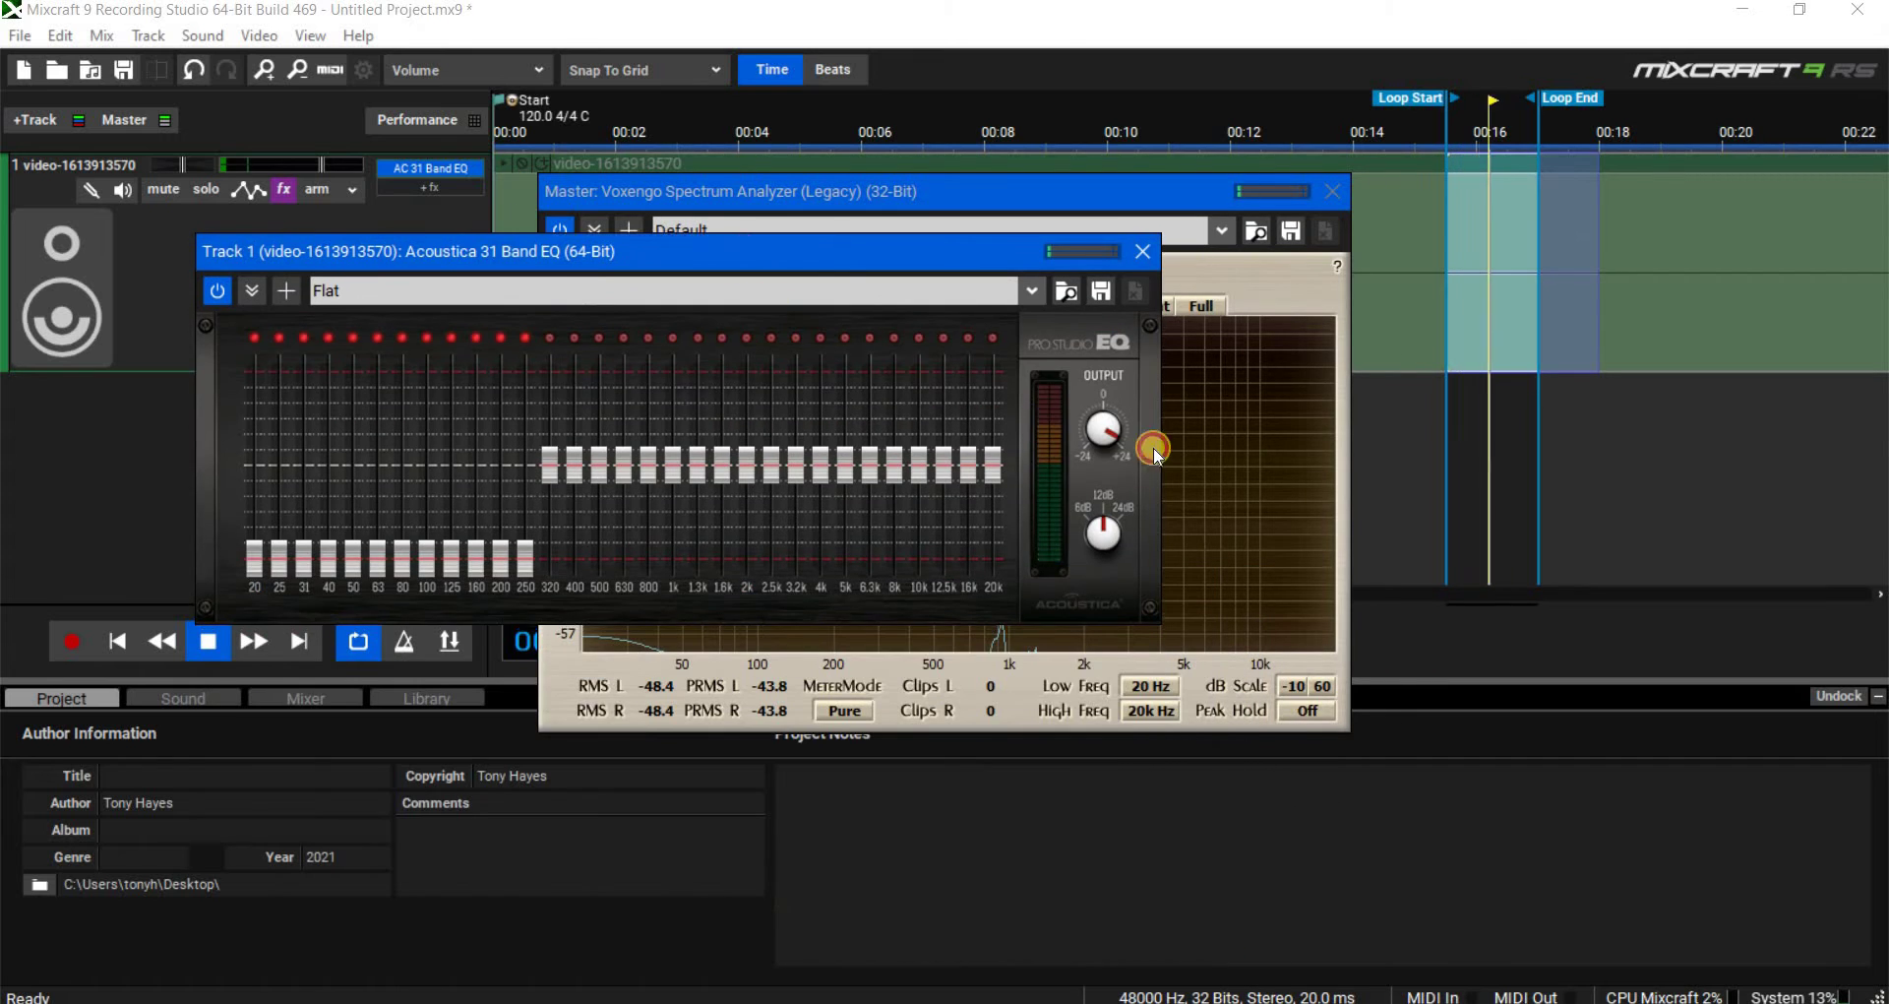
- Reset all EQ bands to flat and raise the output gain, keeping the EQ window beneath the spectrum analyzer
click(1006, 295)
click(1111, 458)
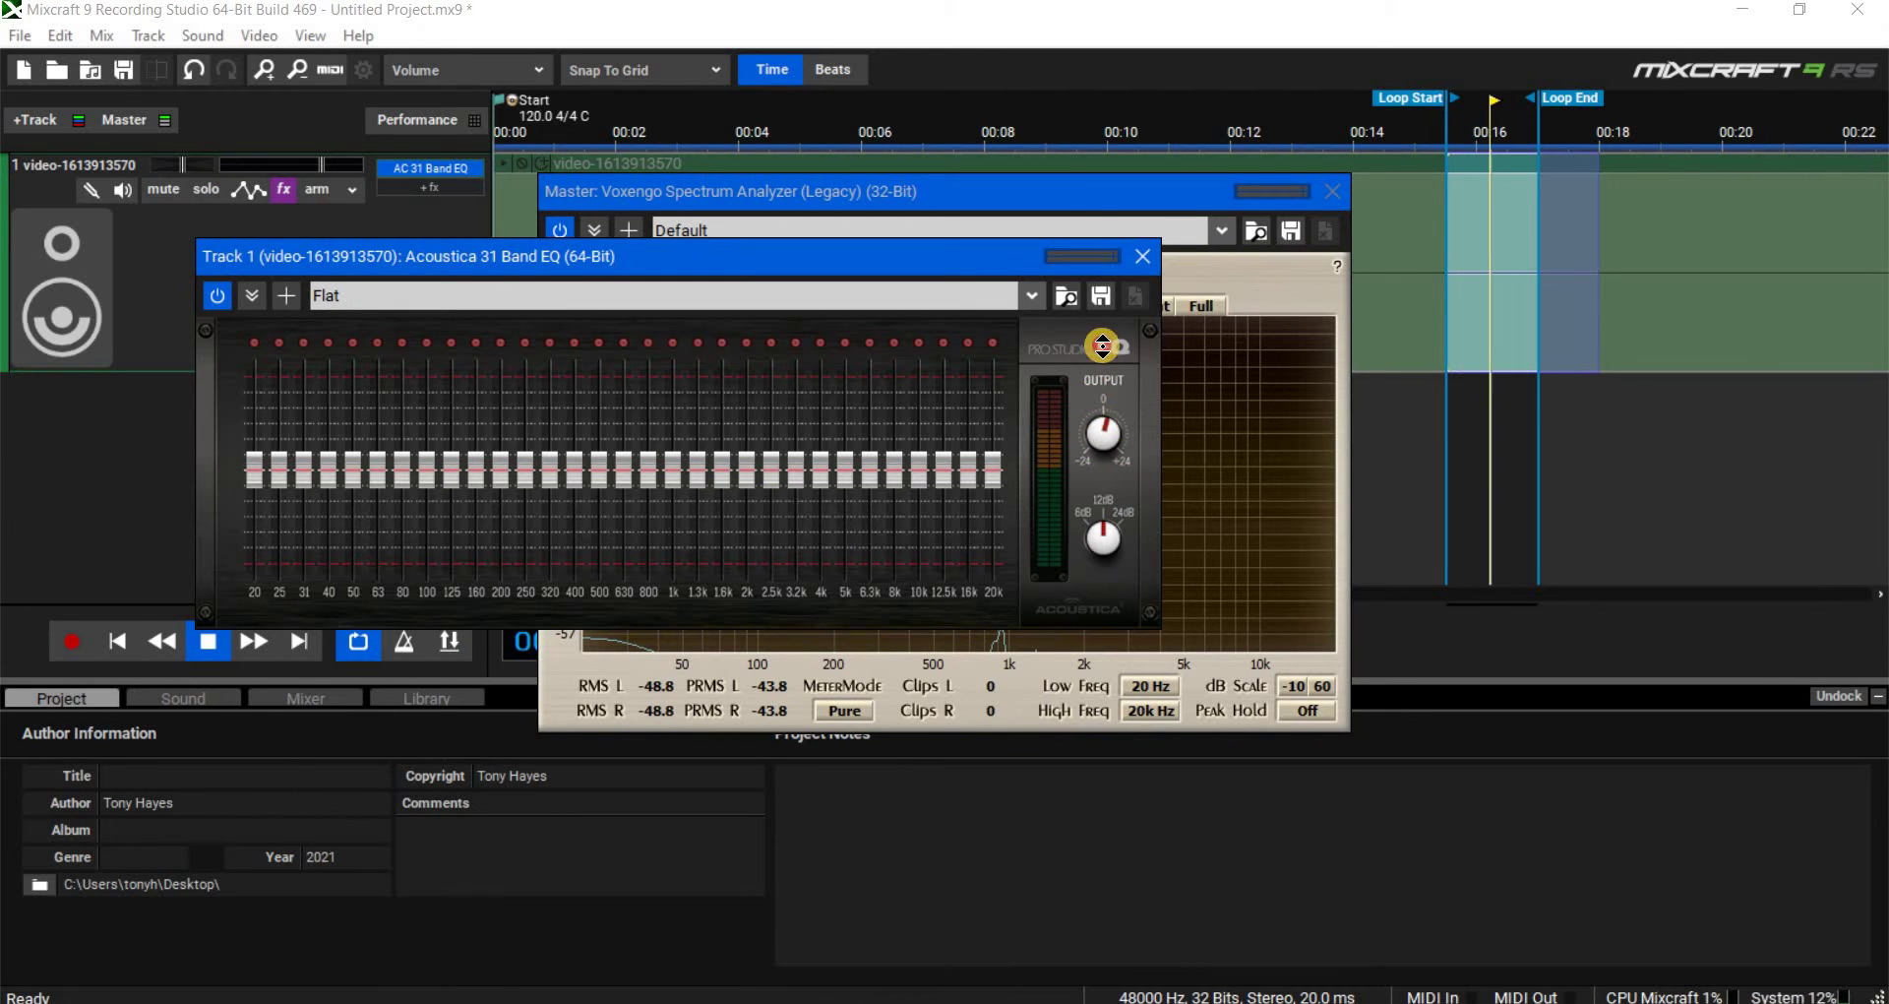
drag(935, 257, 1011, 753)
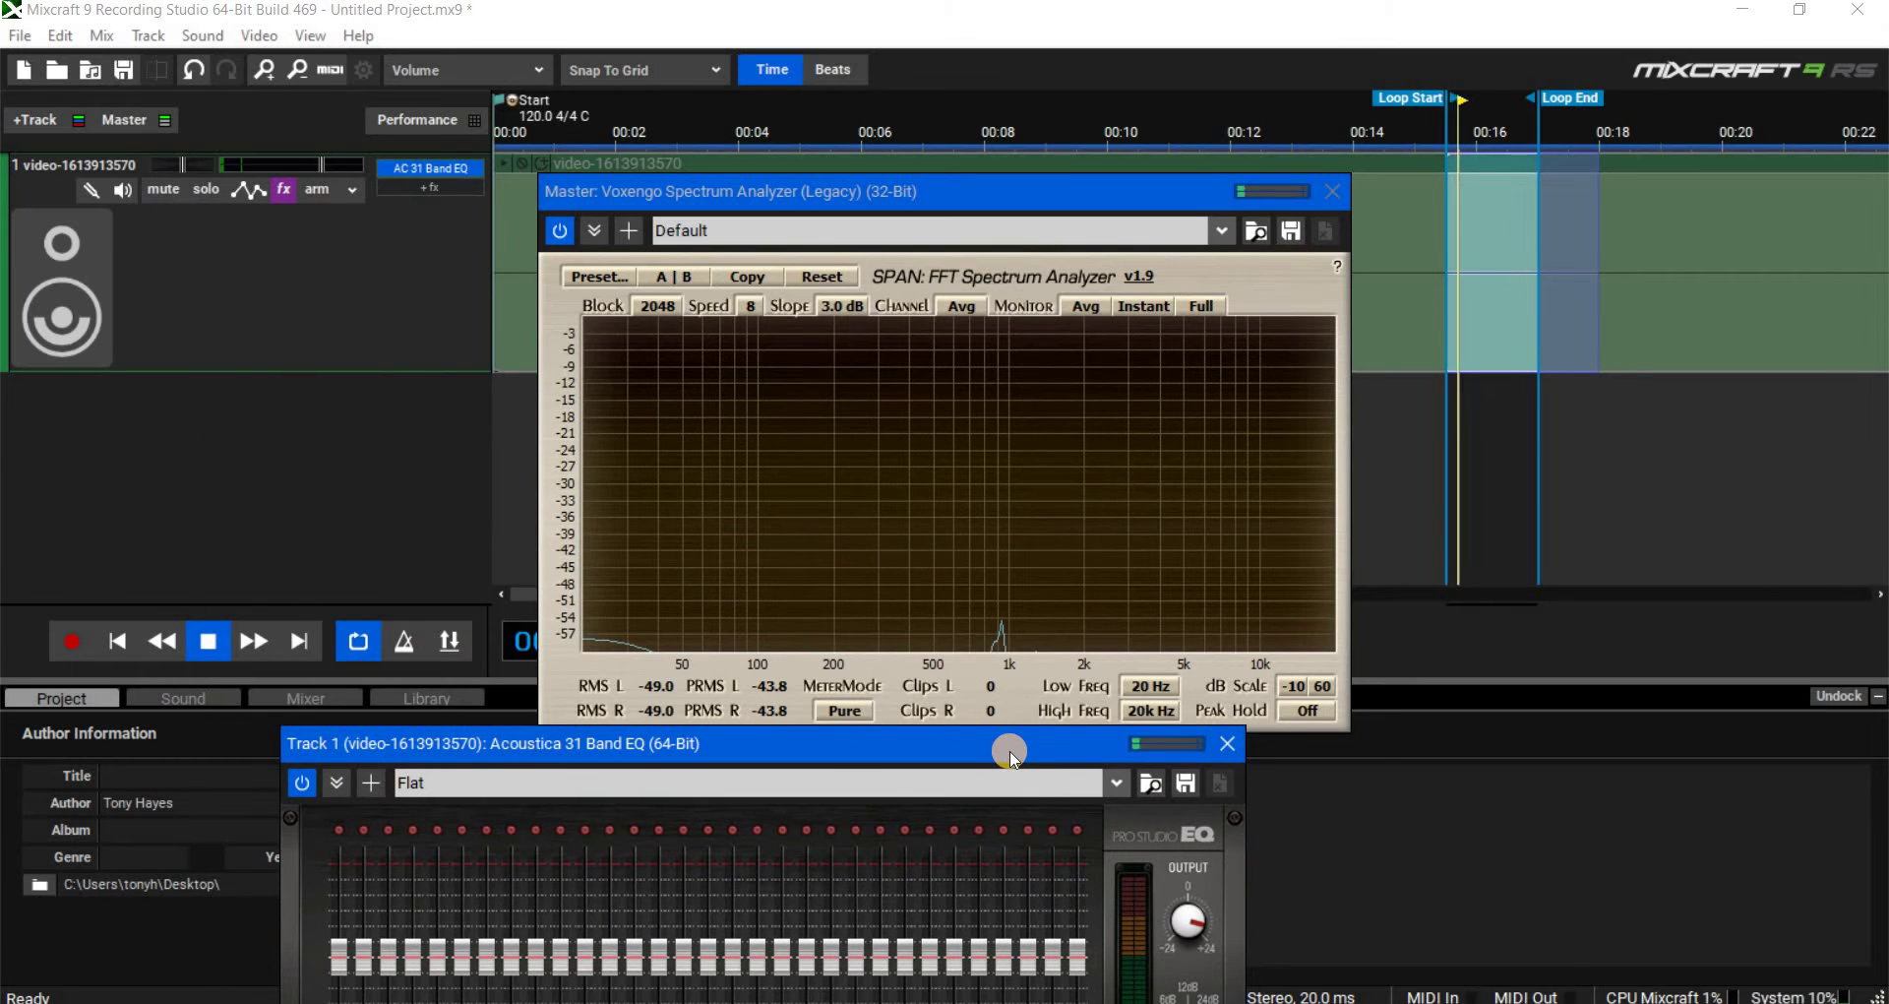
- Rearrange the spectrum analyzer and EQ windows to examine the peak near 1 kHz, leaving the timeline uncovered
drag(763, 315, 952, 295)
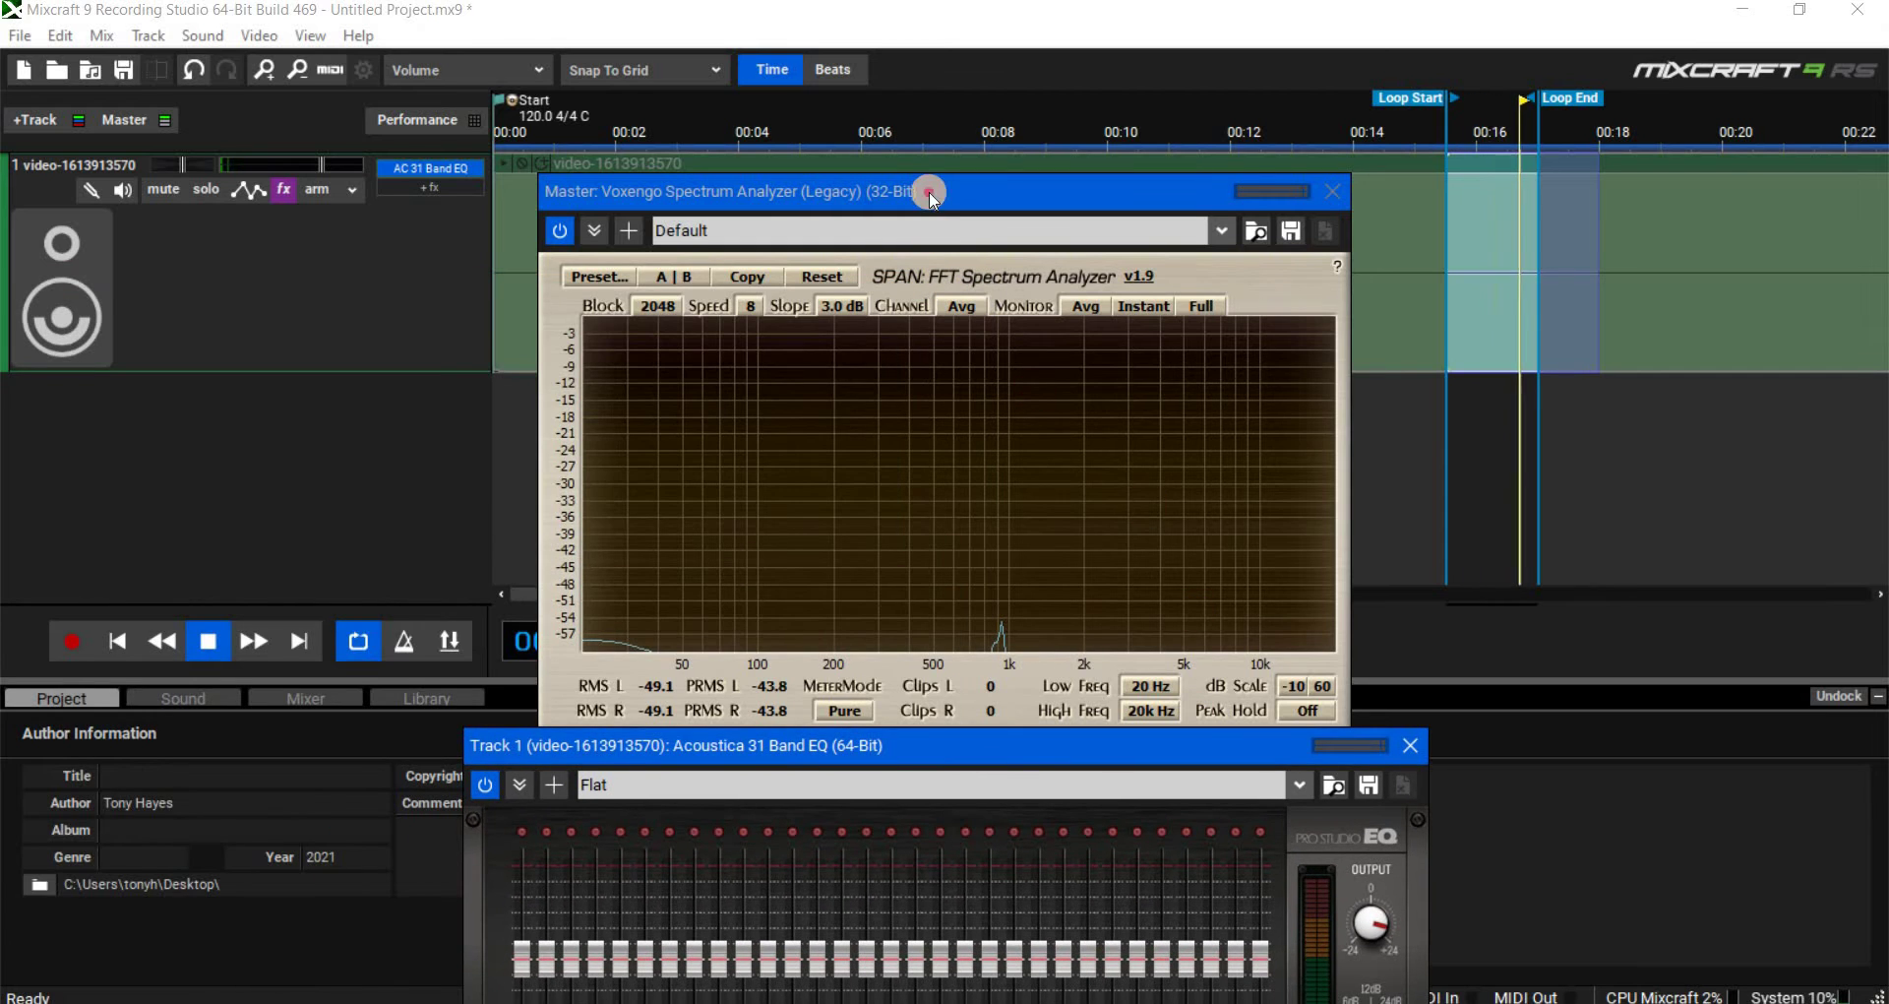
drag(931, 195, 901, 102)
drag(1001, 749, 986, 687)
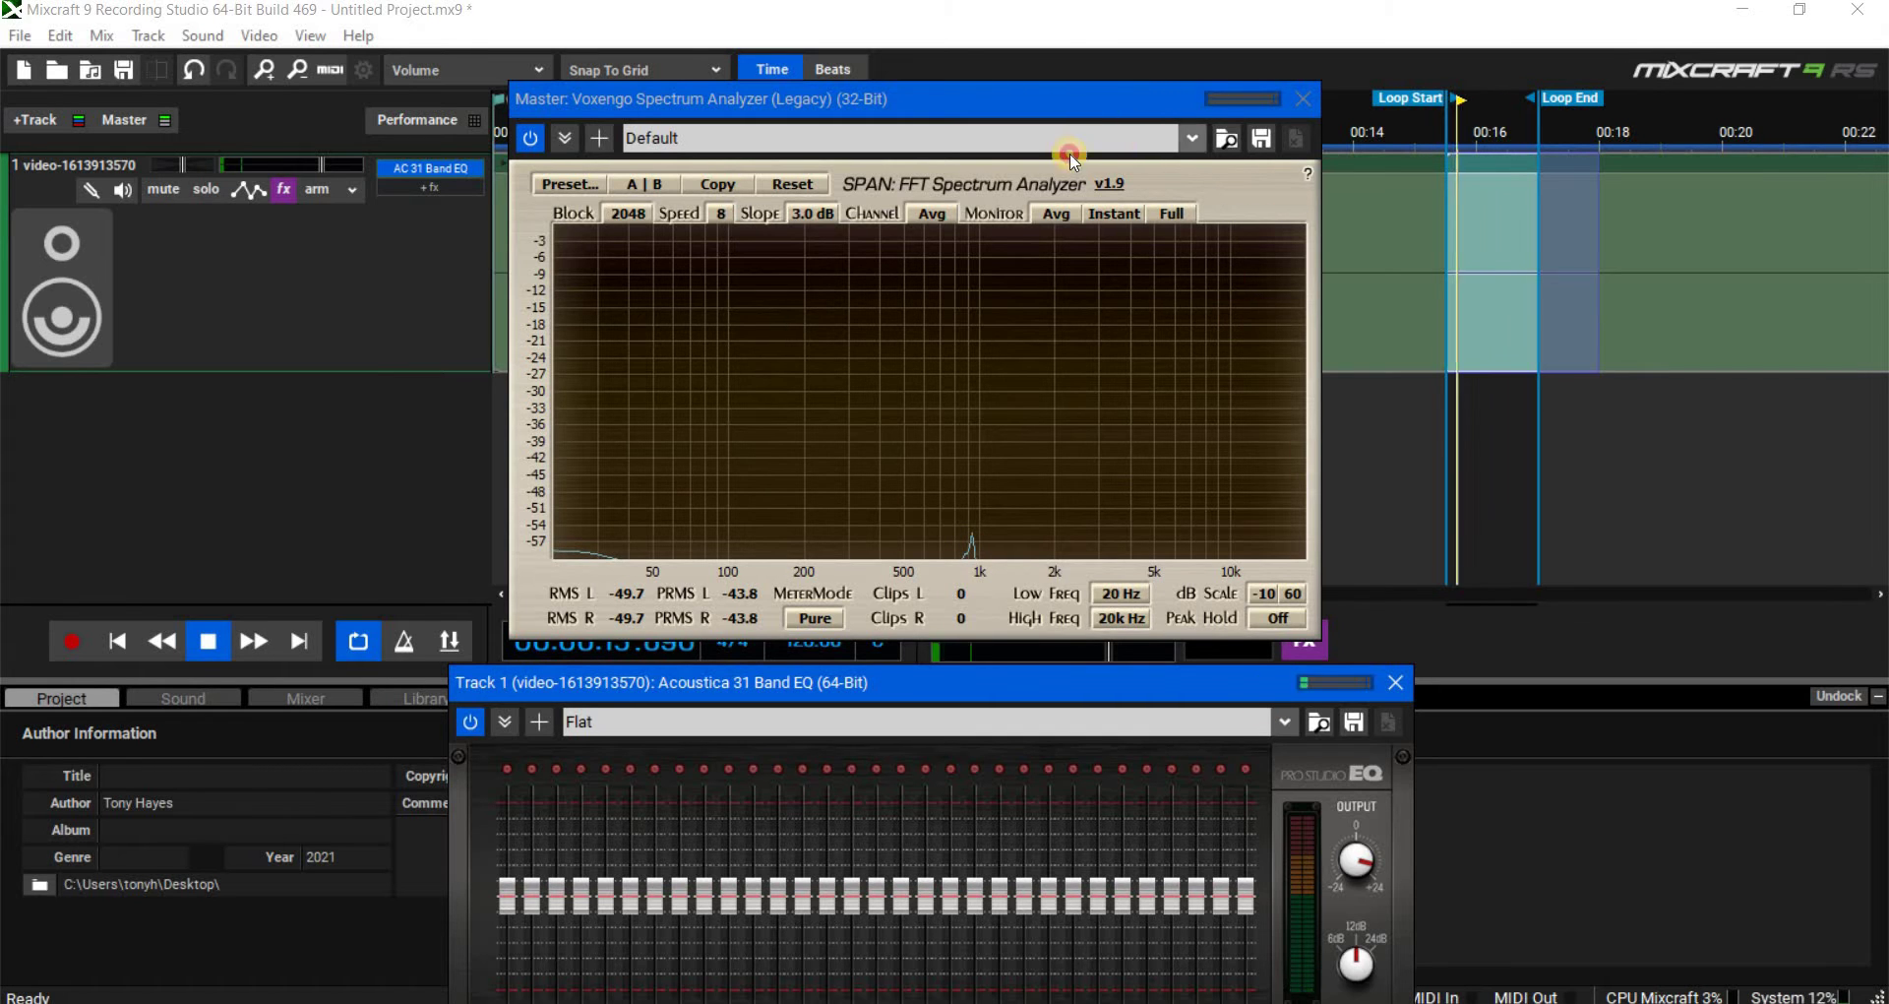
drag(1070, 99, 980, 224)
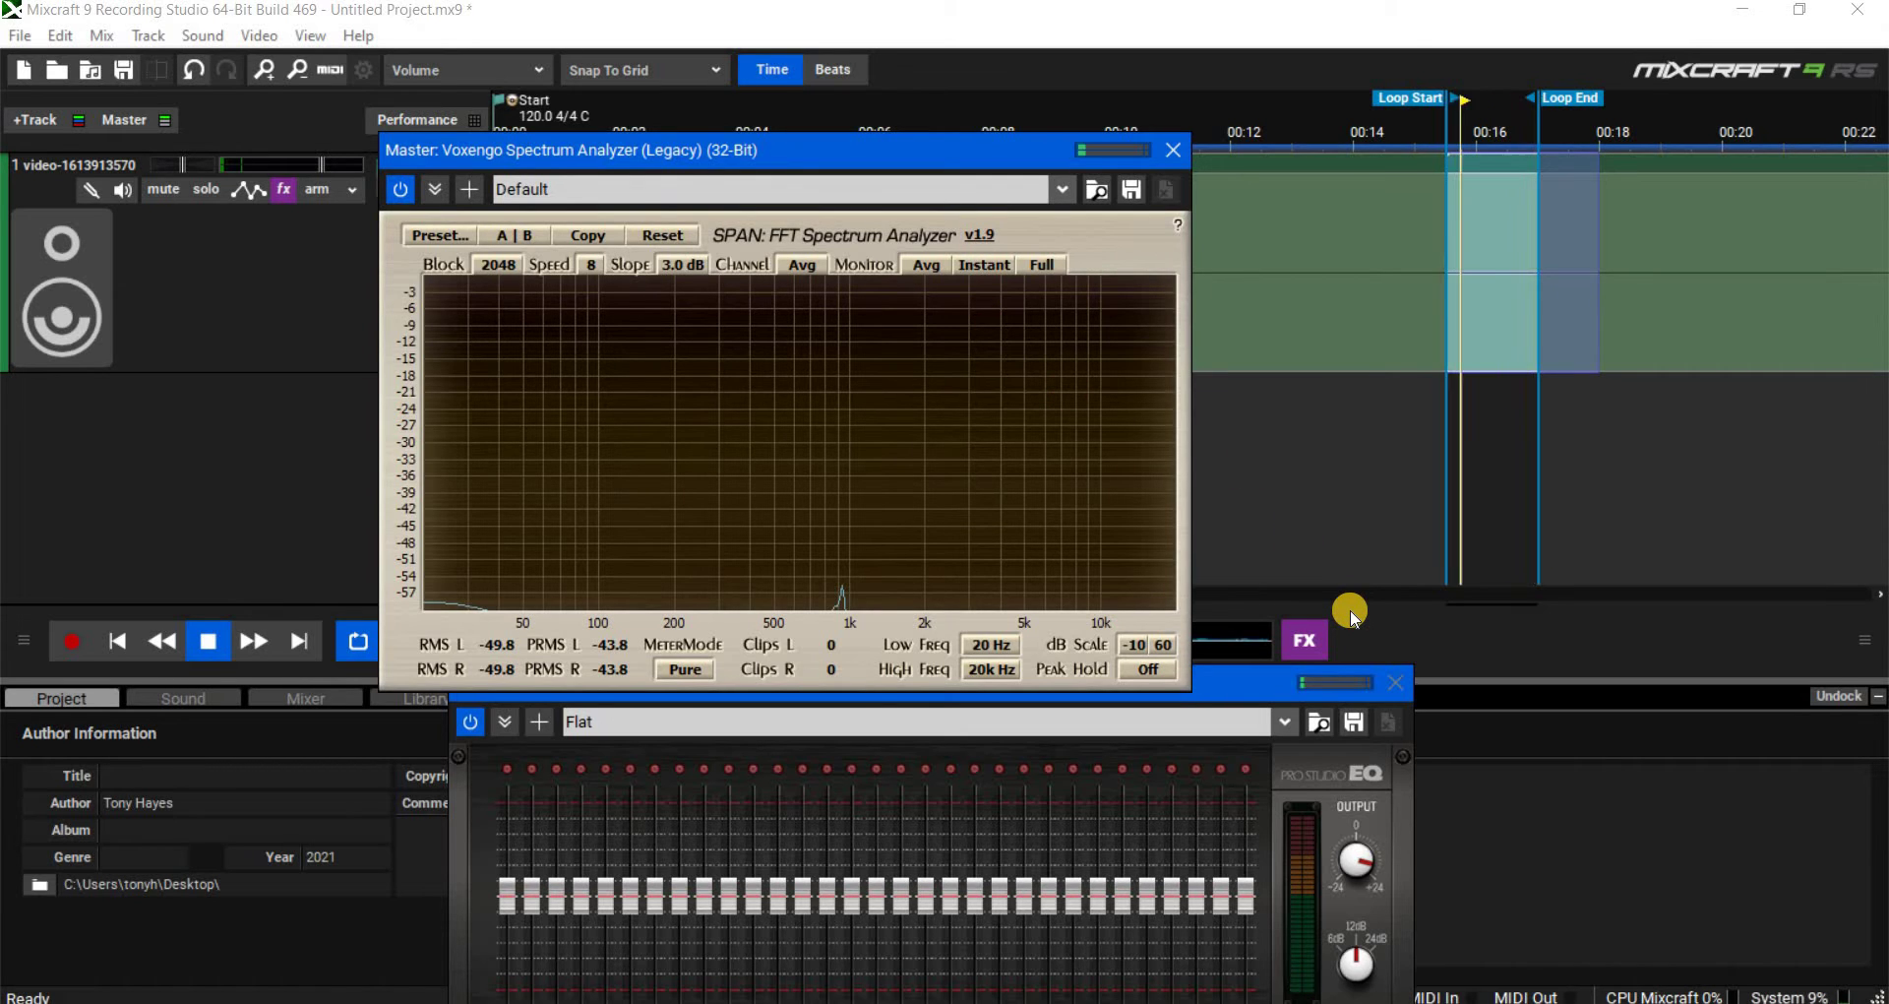
drag(988, 144, 974, 642)
drag(1106, 582, 937, 477)
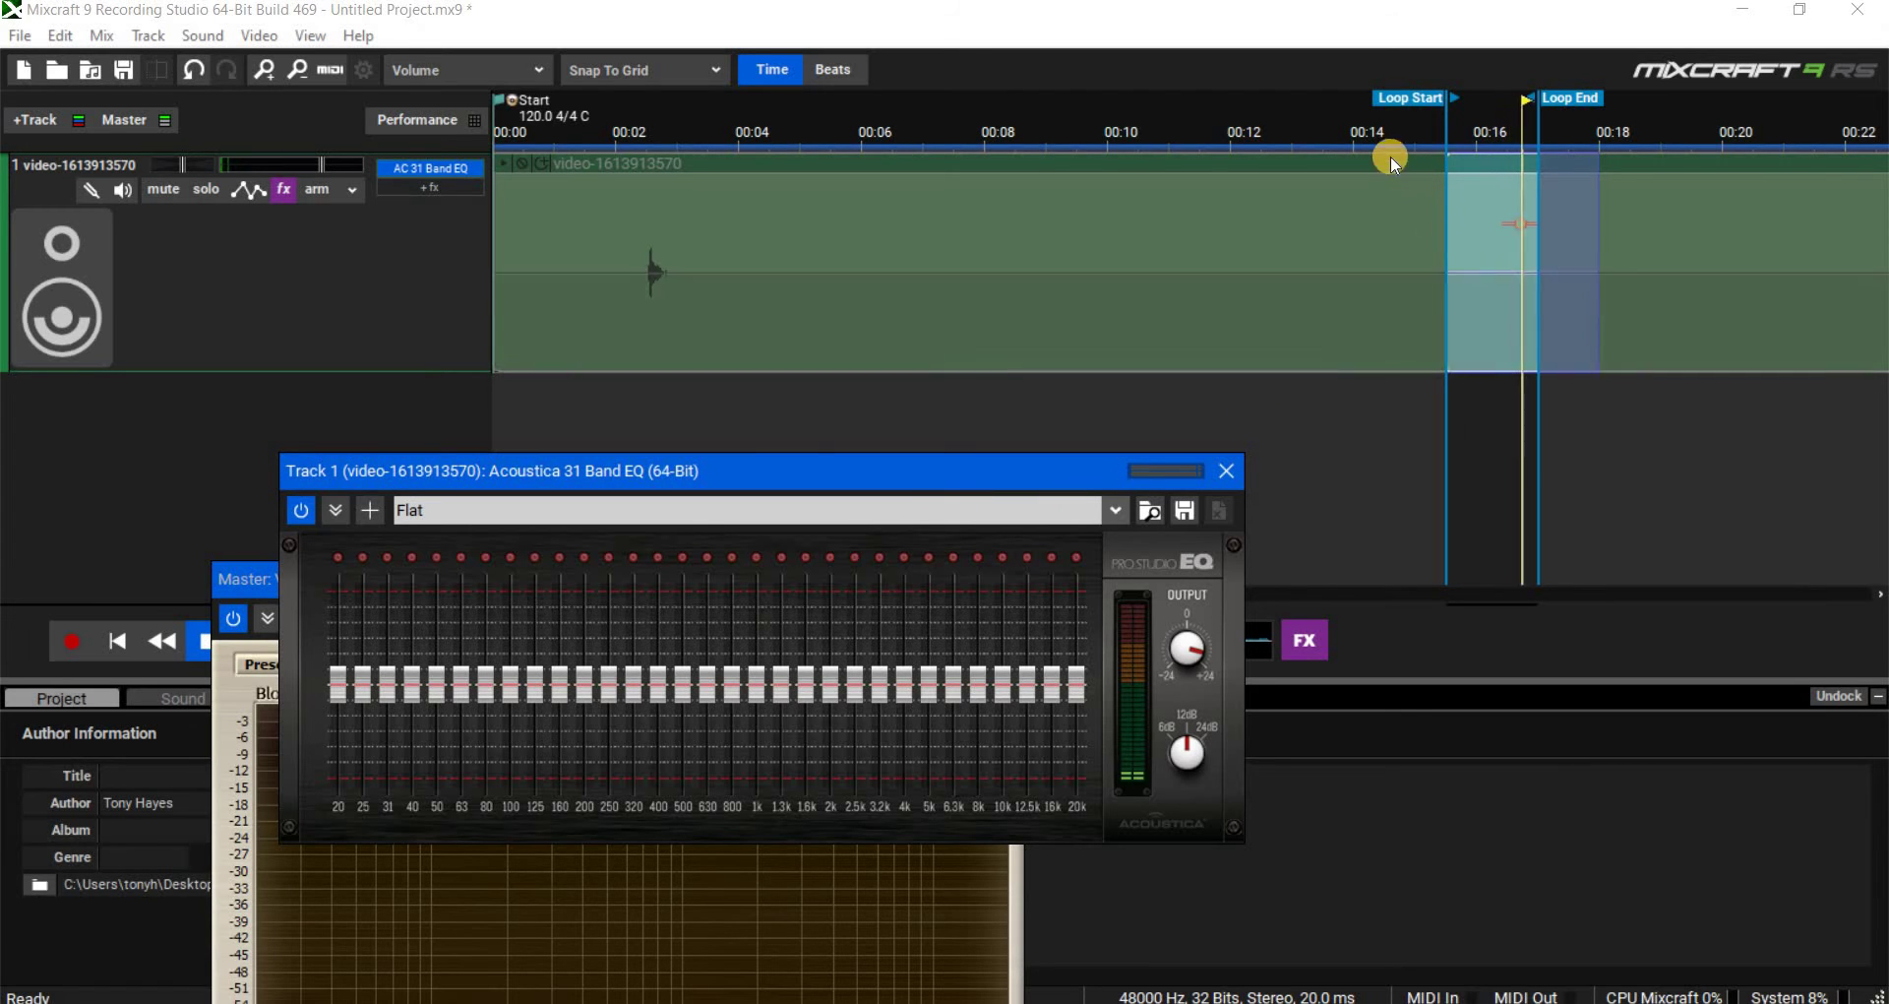
- Extend the loop start back to about 10.5 s, and close the EQ window
click(1458, 239)
drag(1432, 101, 1141, 99)
click(1161, 355)
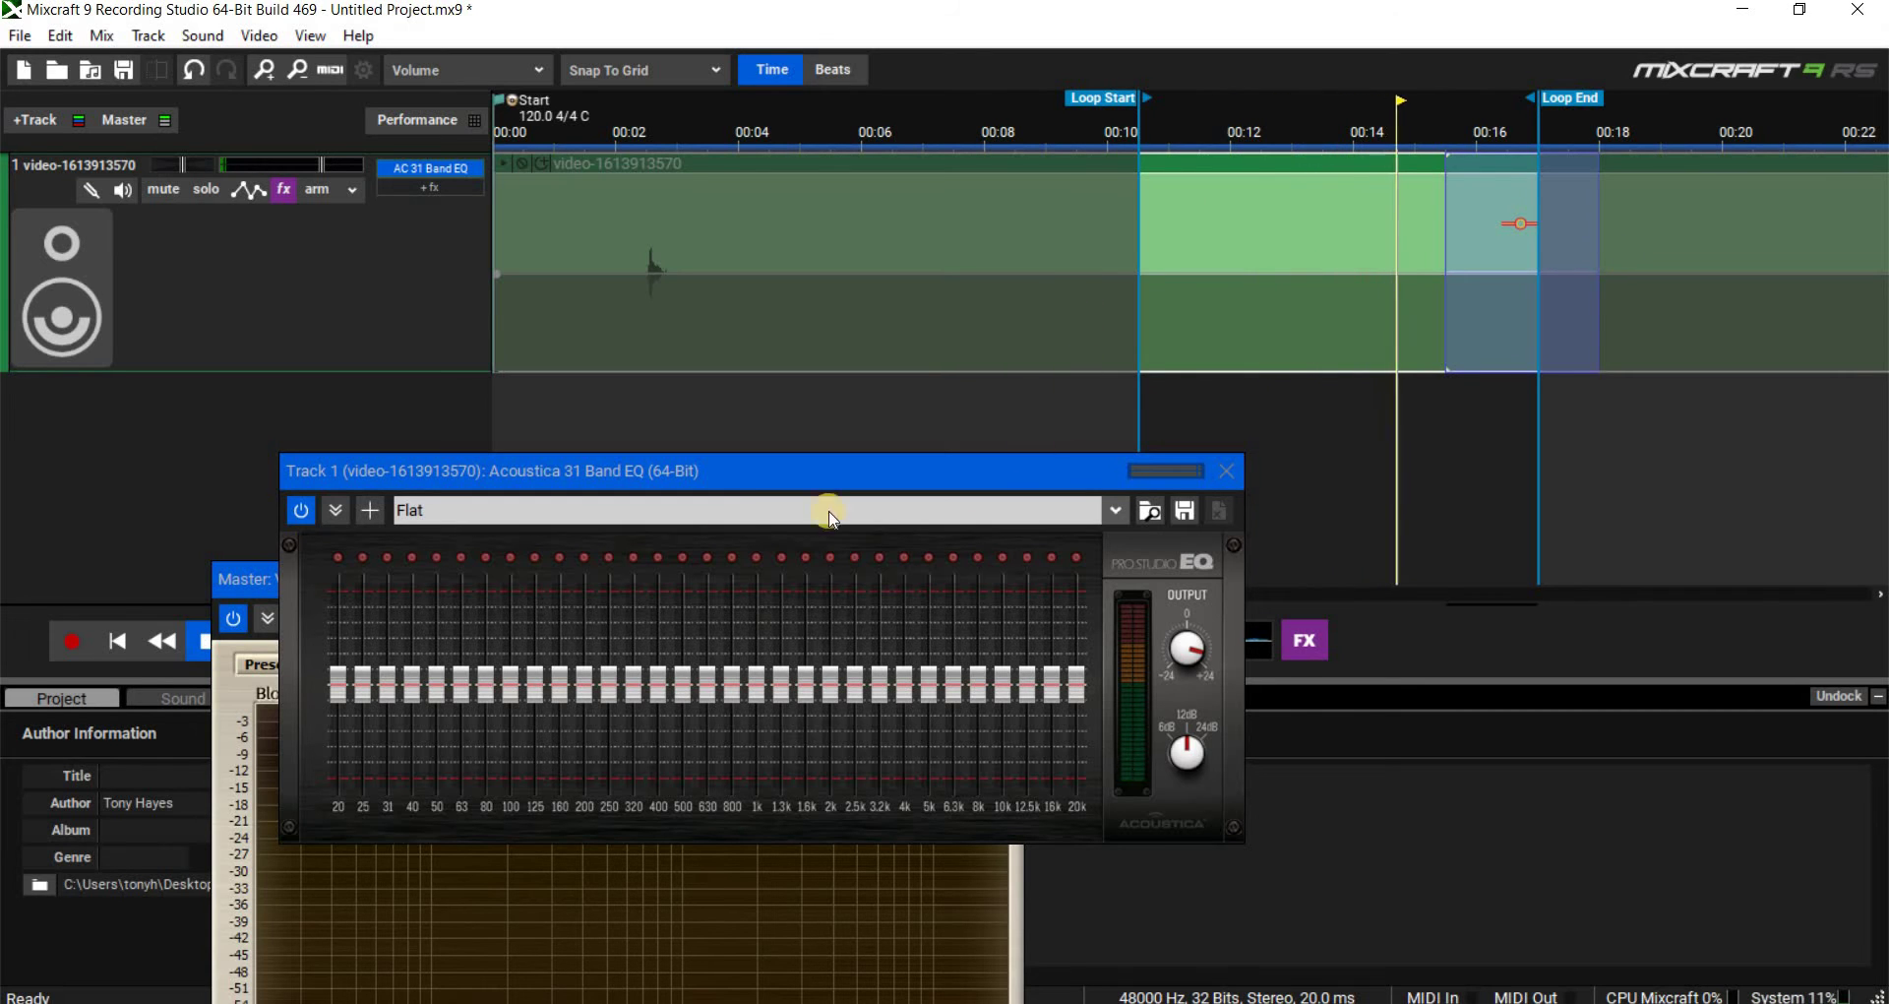
drag(896, 462, 1271, 729)
drag(1519, 645, 1663, 640)
click(1739, 640)
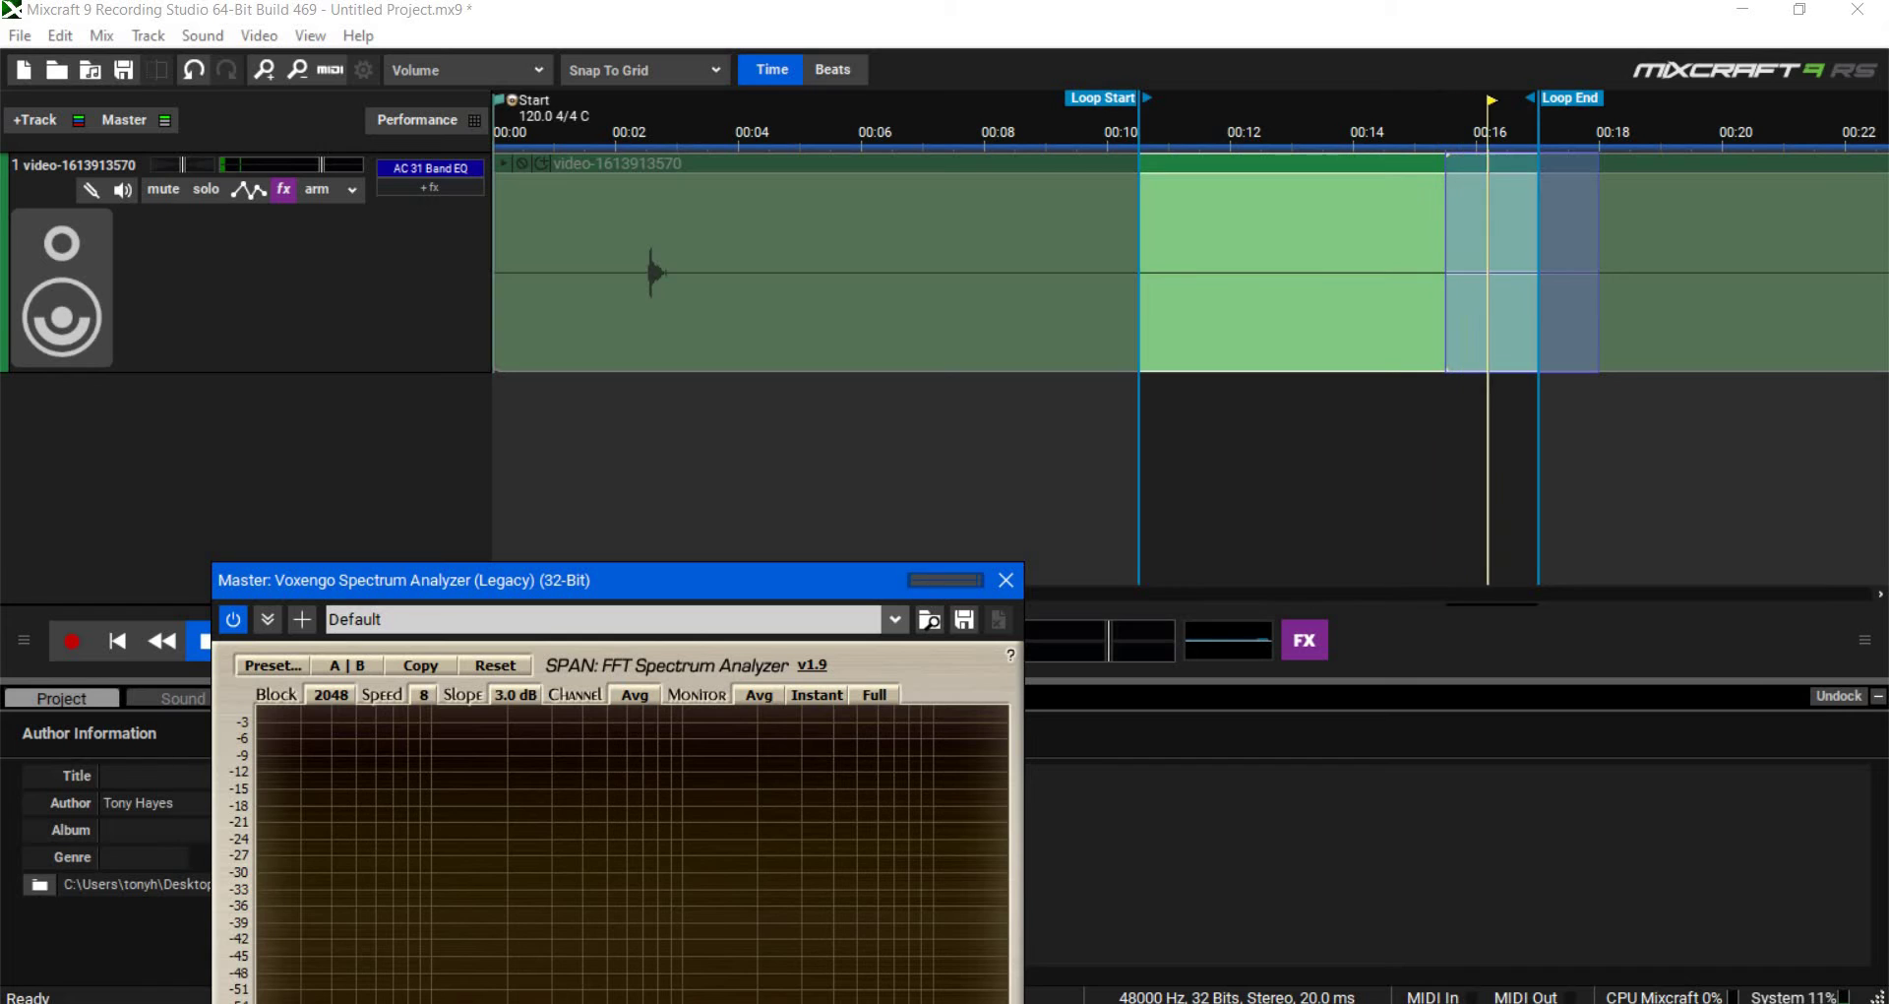
- Raise the system speaker volume to hear the looped section better
key(XF86AudioRaiseVolume)
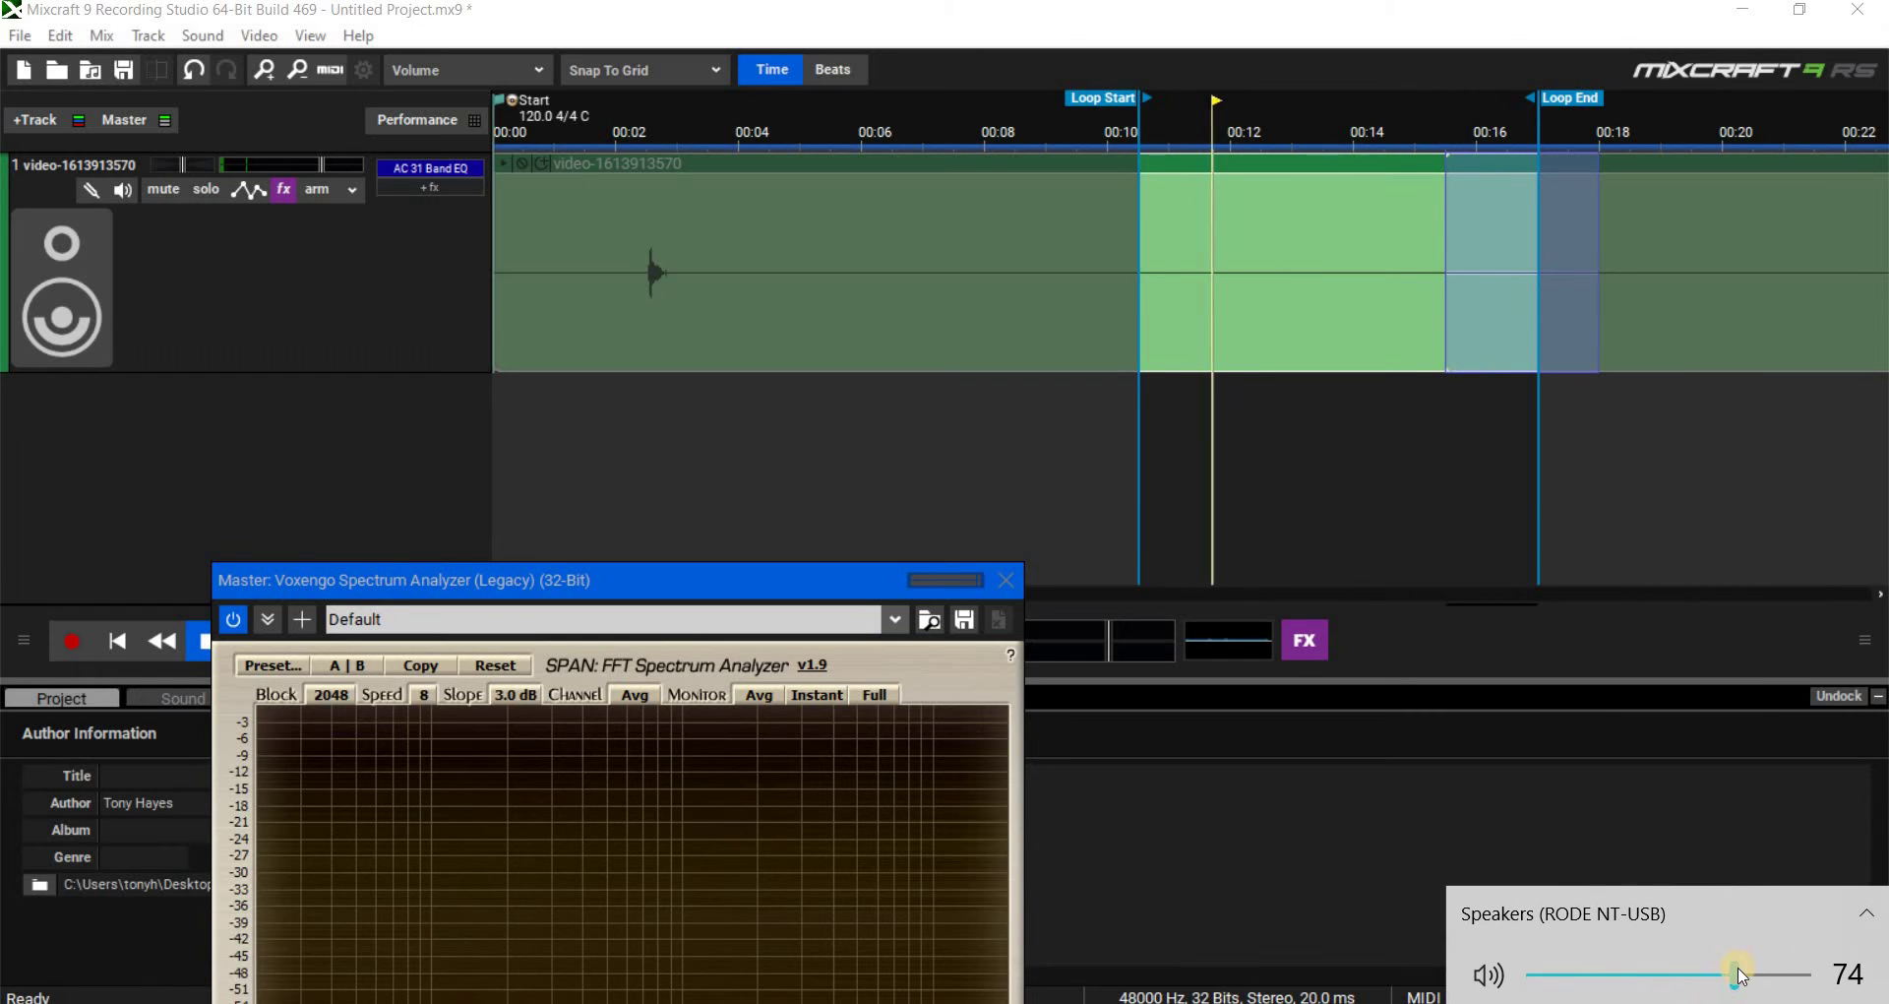
key(XF86AudioRaiseVolume)
key(XF86AudioRaiseVolume)
key(XF86AudioRaiseVolume)
key(XF86AudioRaiseVolume)
key(XF86AudioRaiseVolume)
key(XF86AudioRaiseVolume)
key(XF86AudioRaiseVolume)
key(XF86AudioRaiseVolume)
key(XF86AudioRaiseVolume)
key(XF86AudioRaiseVolume)
key(XF86AudioRaiseVolume)
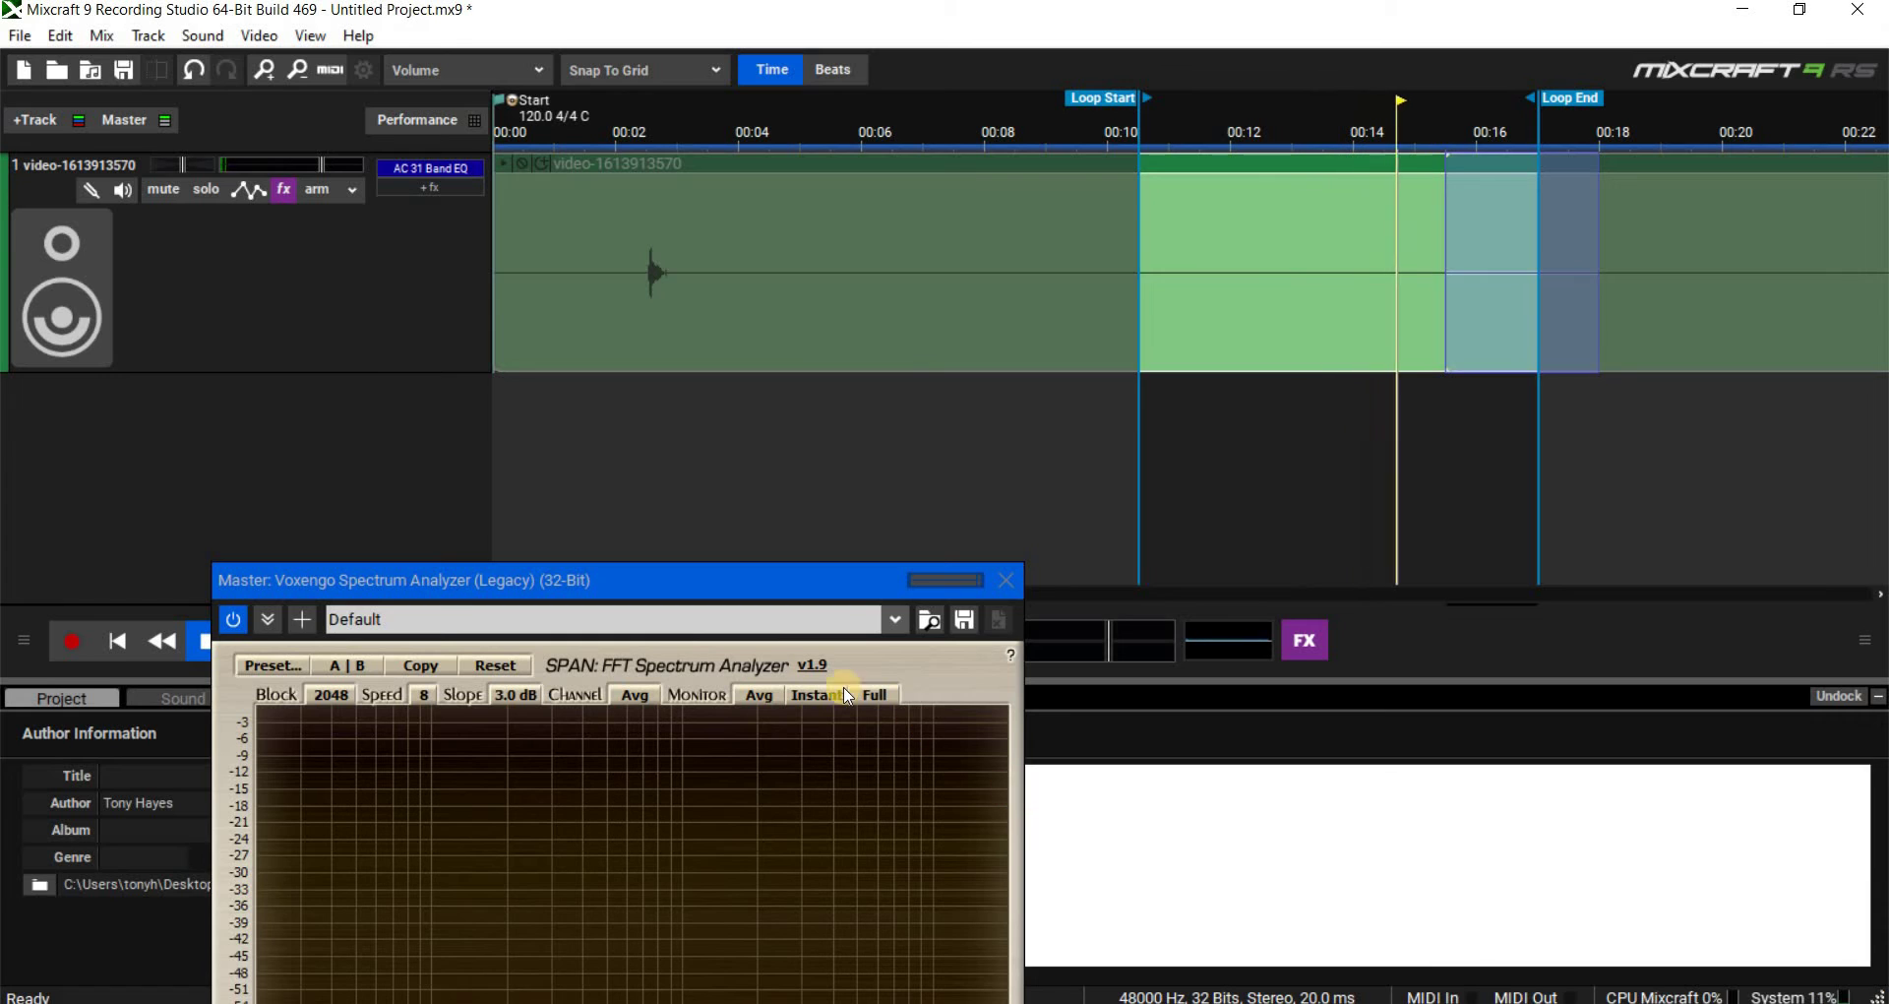
- Close the spectrum analyzer and turn off looping so playback continues through the recording
click(1006, 580)
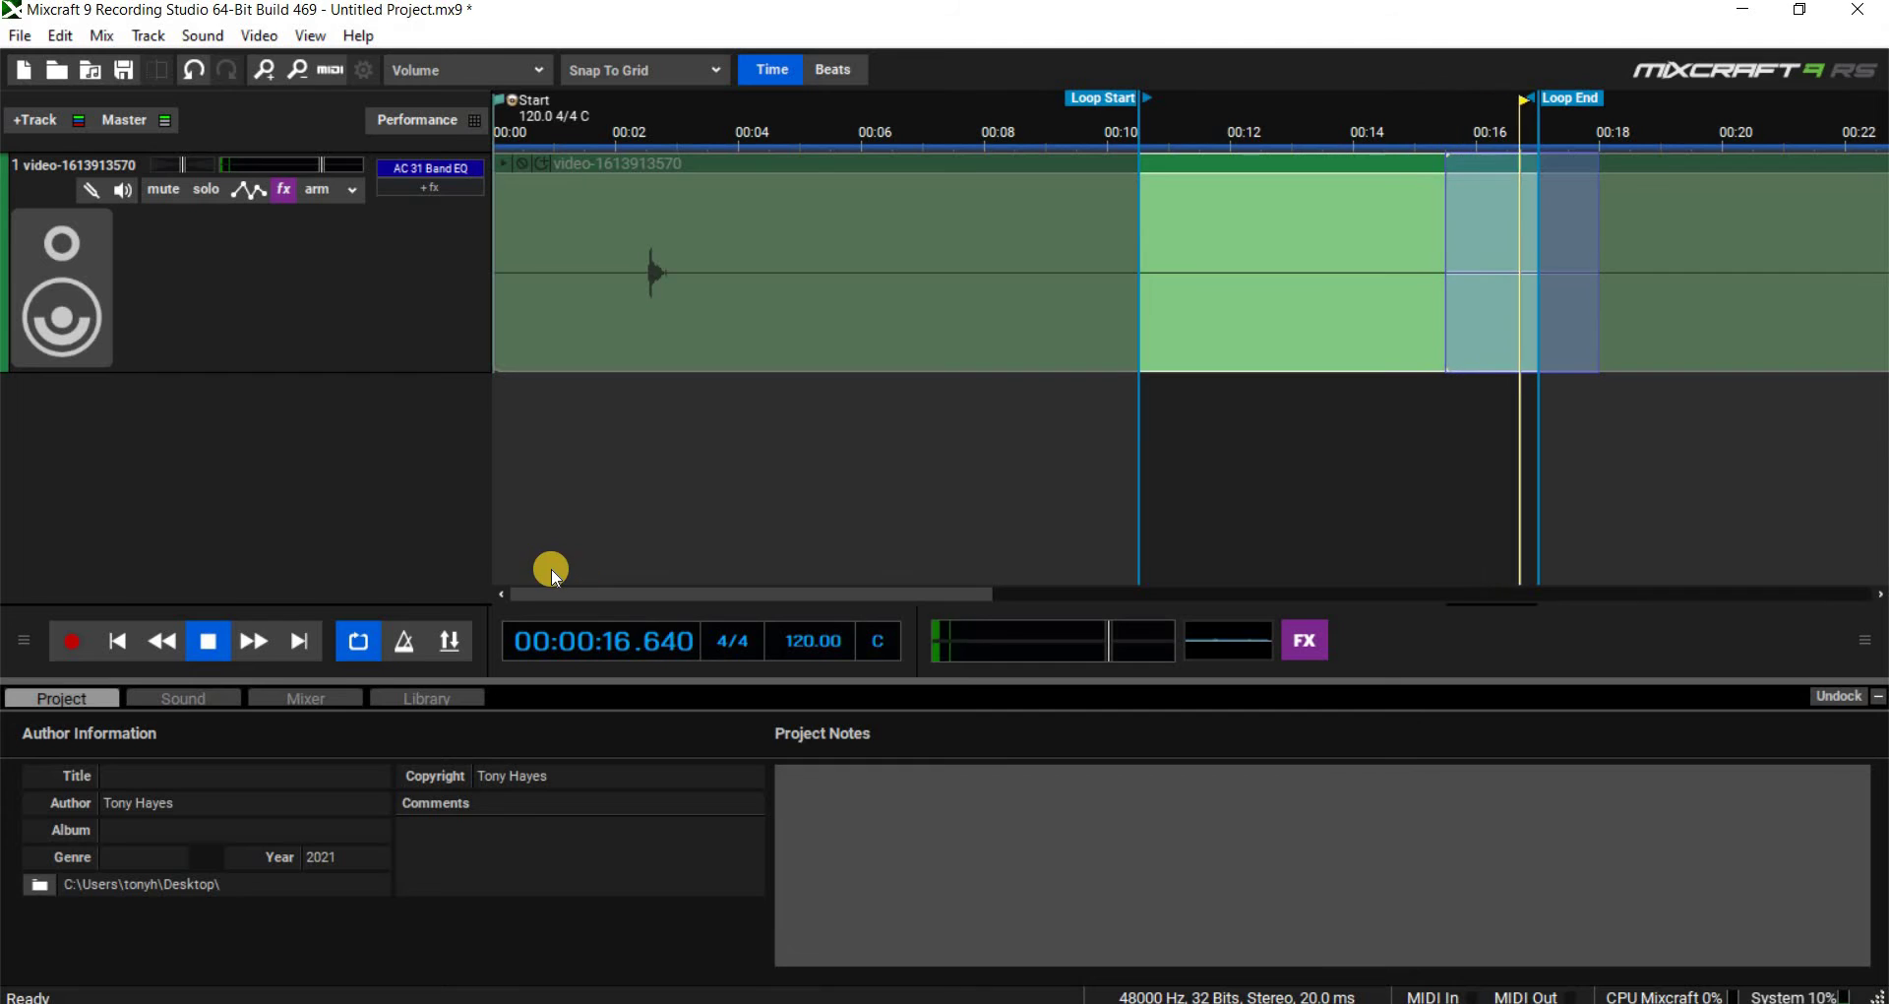
click(358, 641)
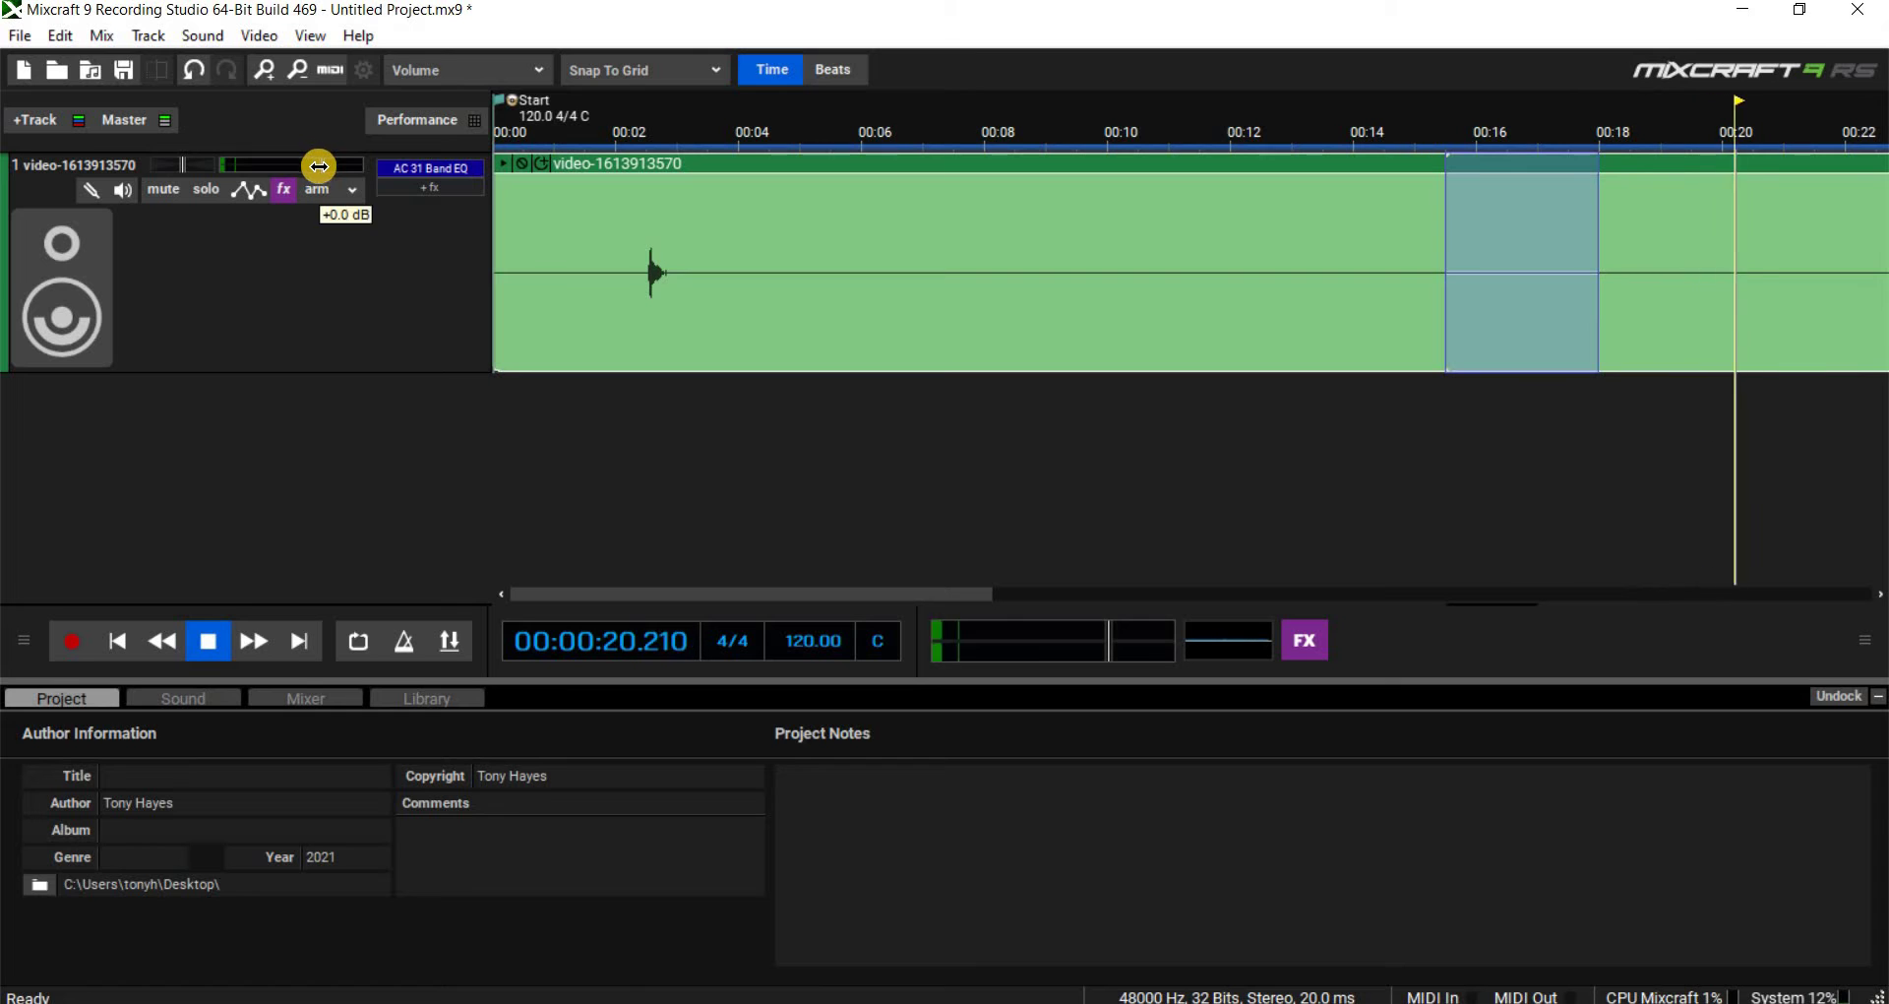
- Show the master track's spectrum analyzer and the track's EQ, and replay the recording from about 25.5 s
click(1311, 646)
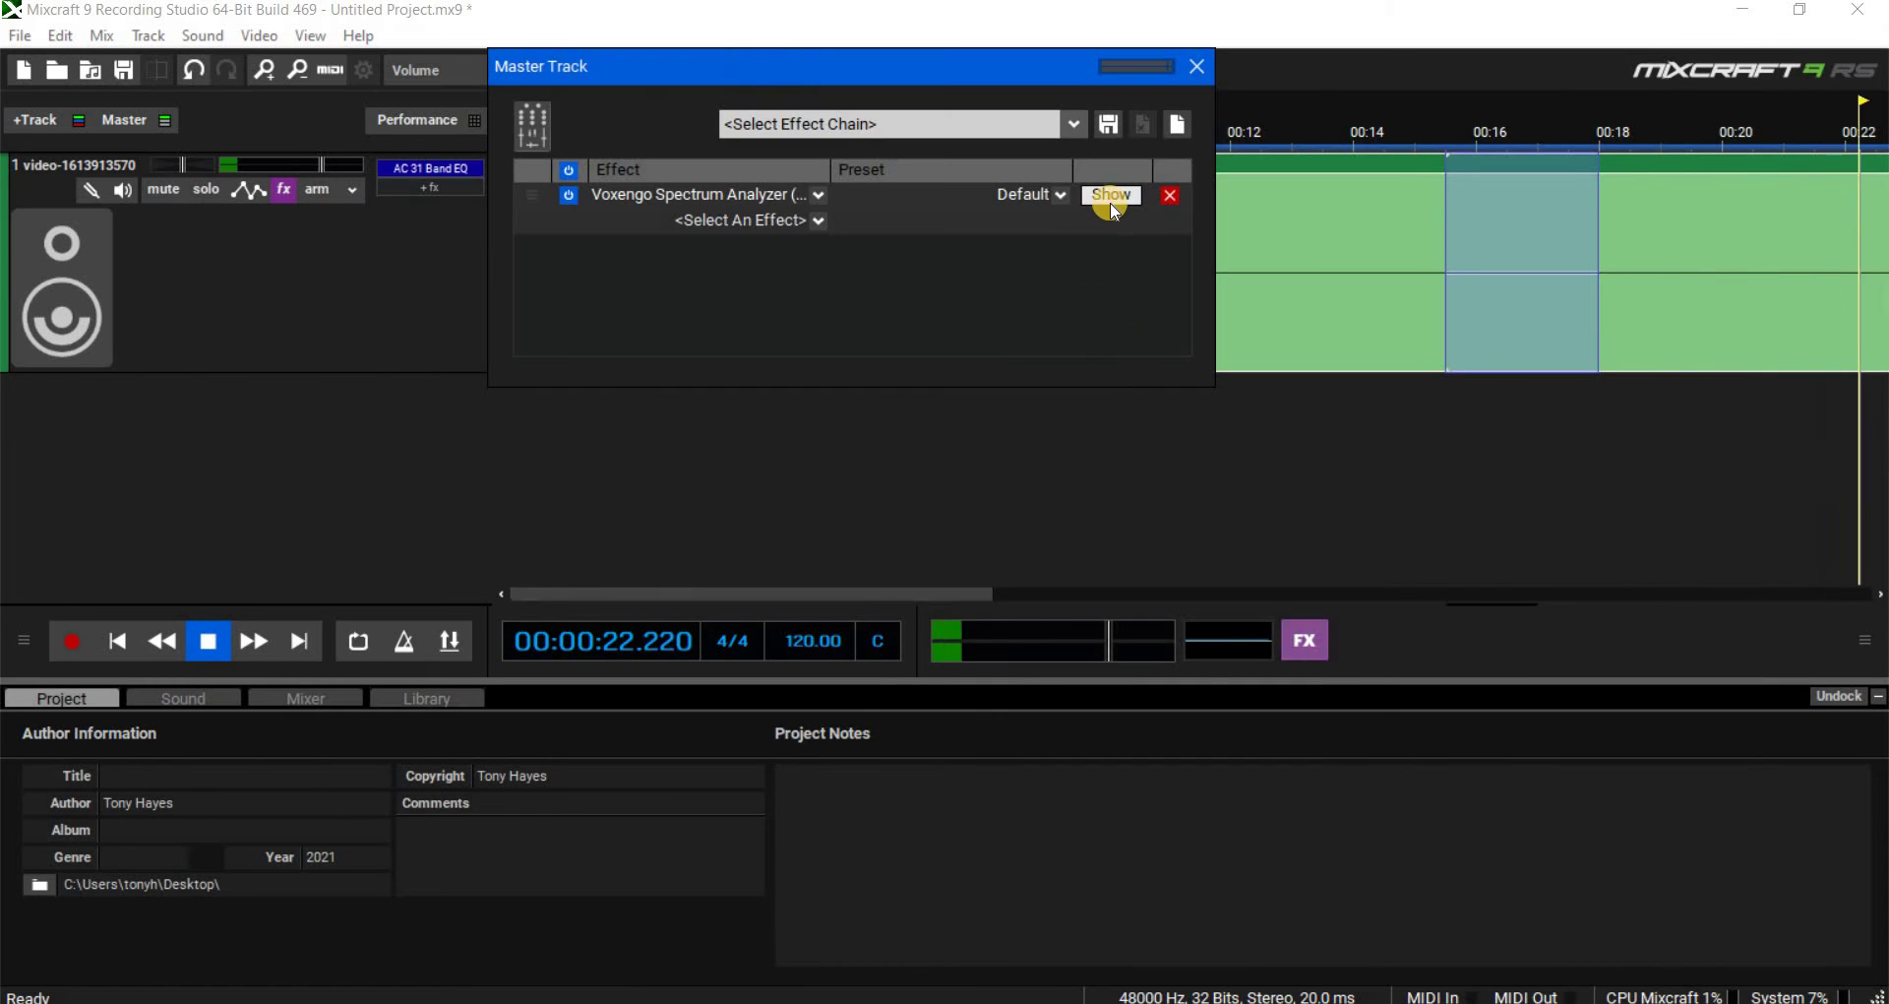
click(1111, 193)
drag(830, 566, 1018, 325)
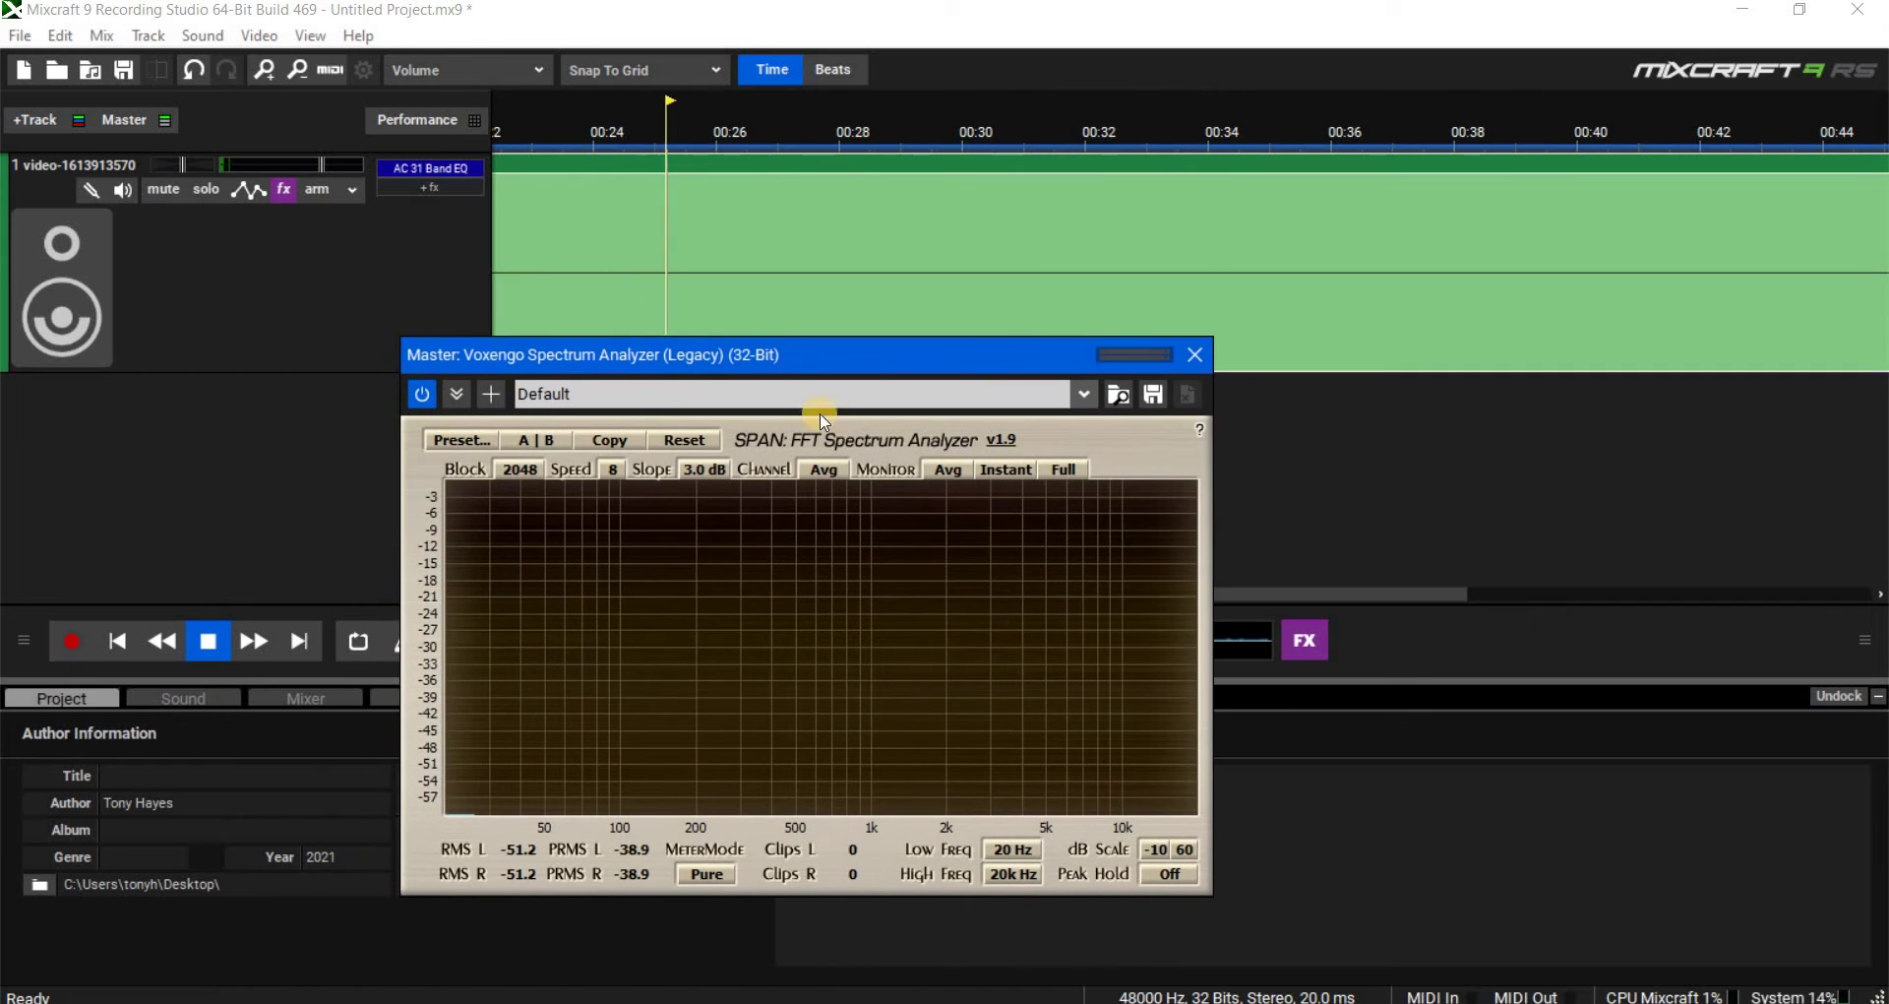
click(430, 168)
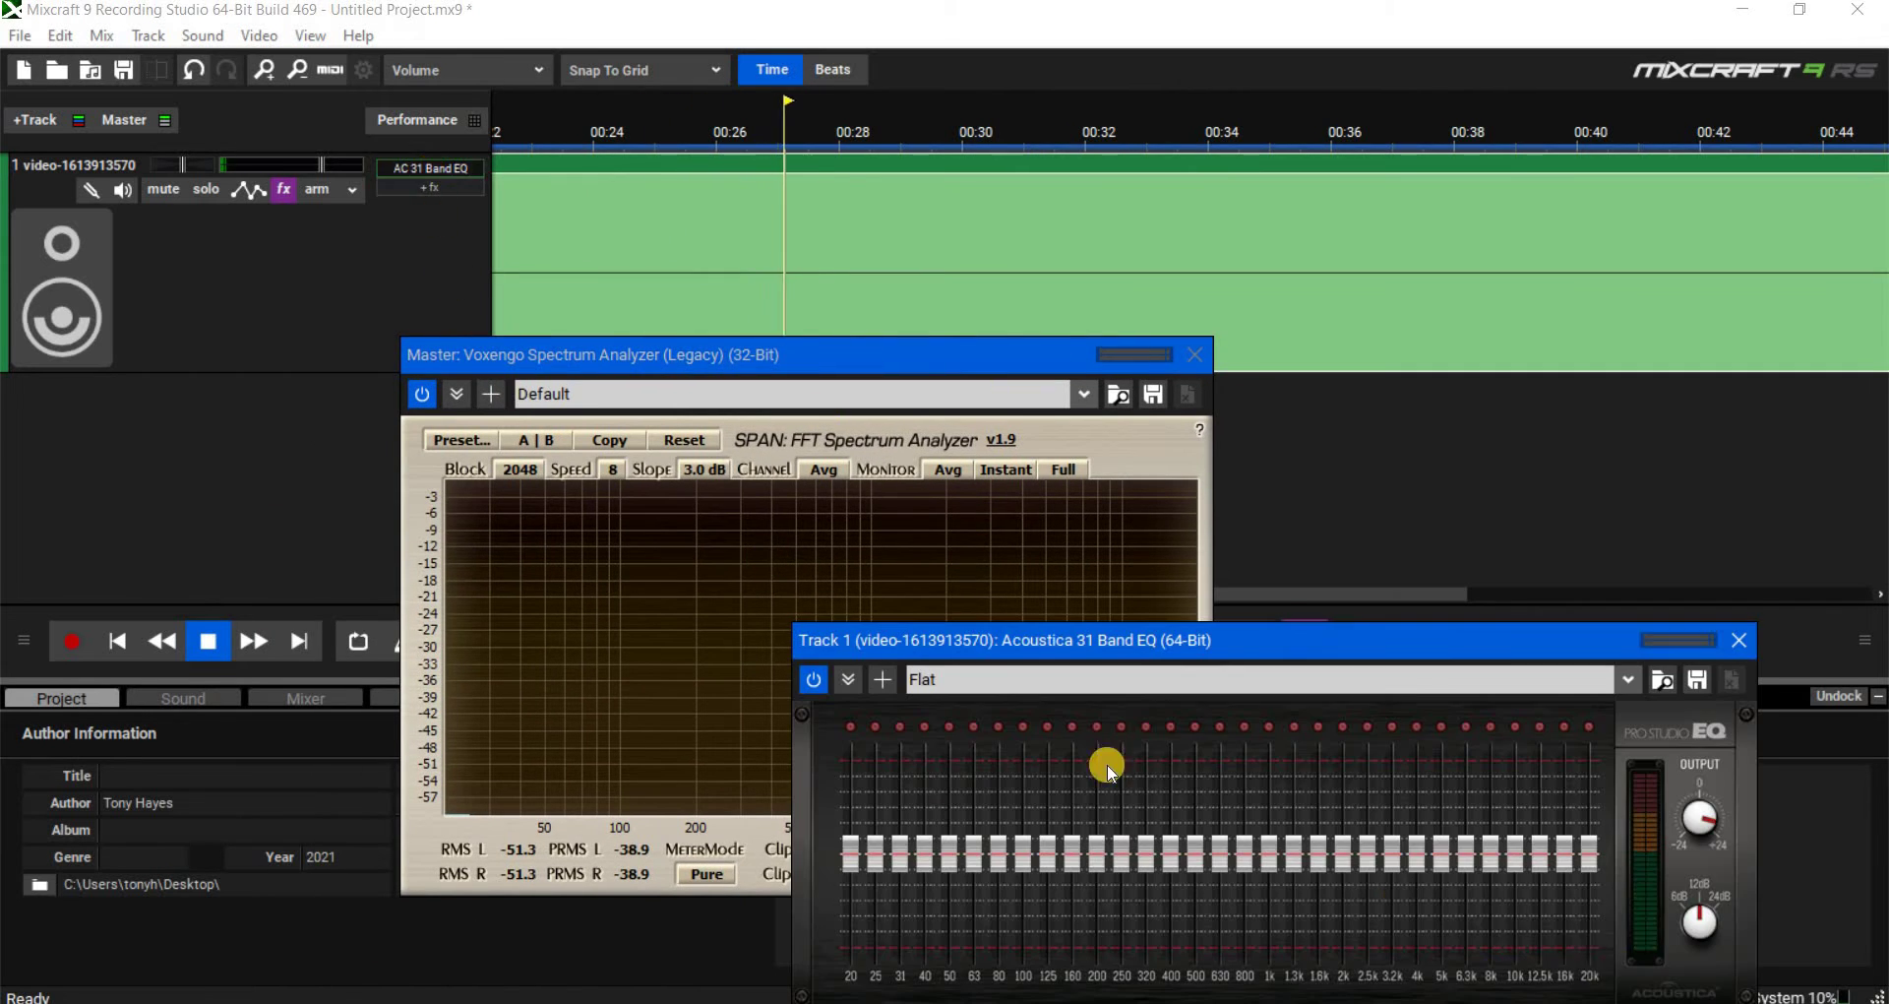
click(695, 128)
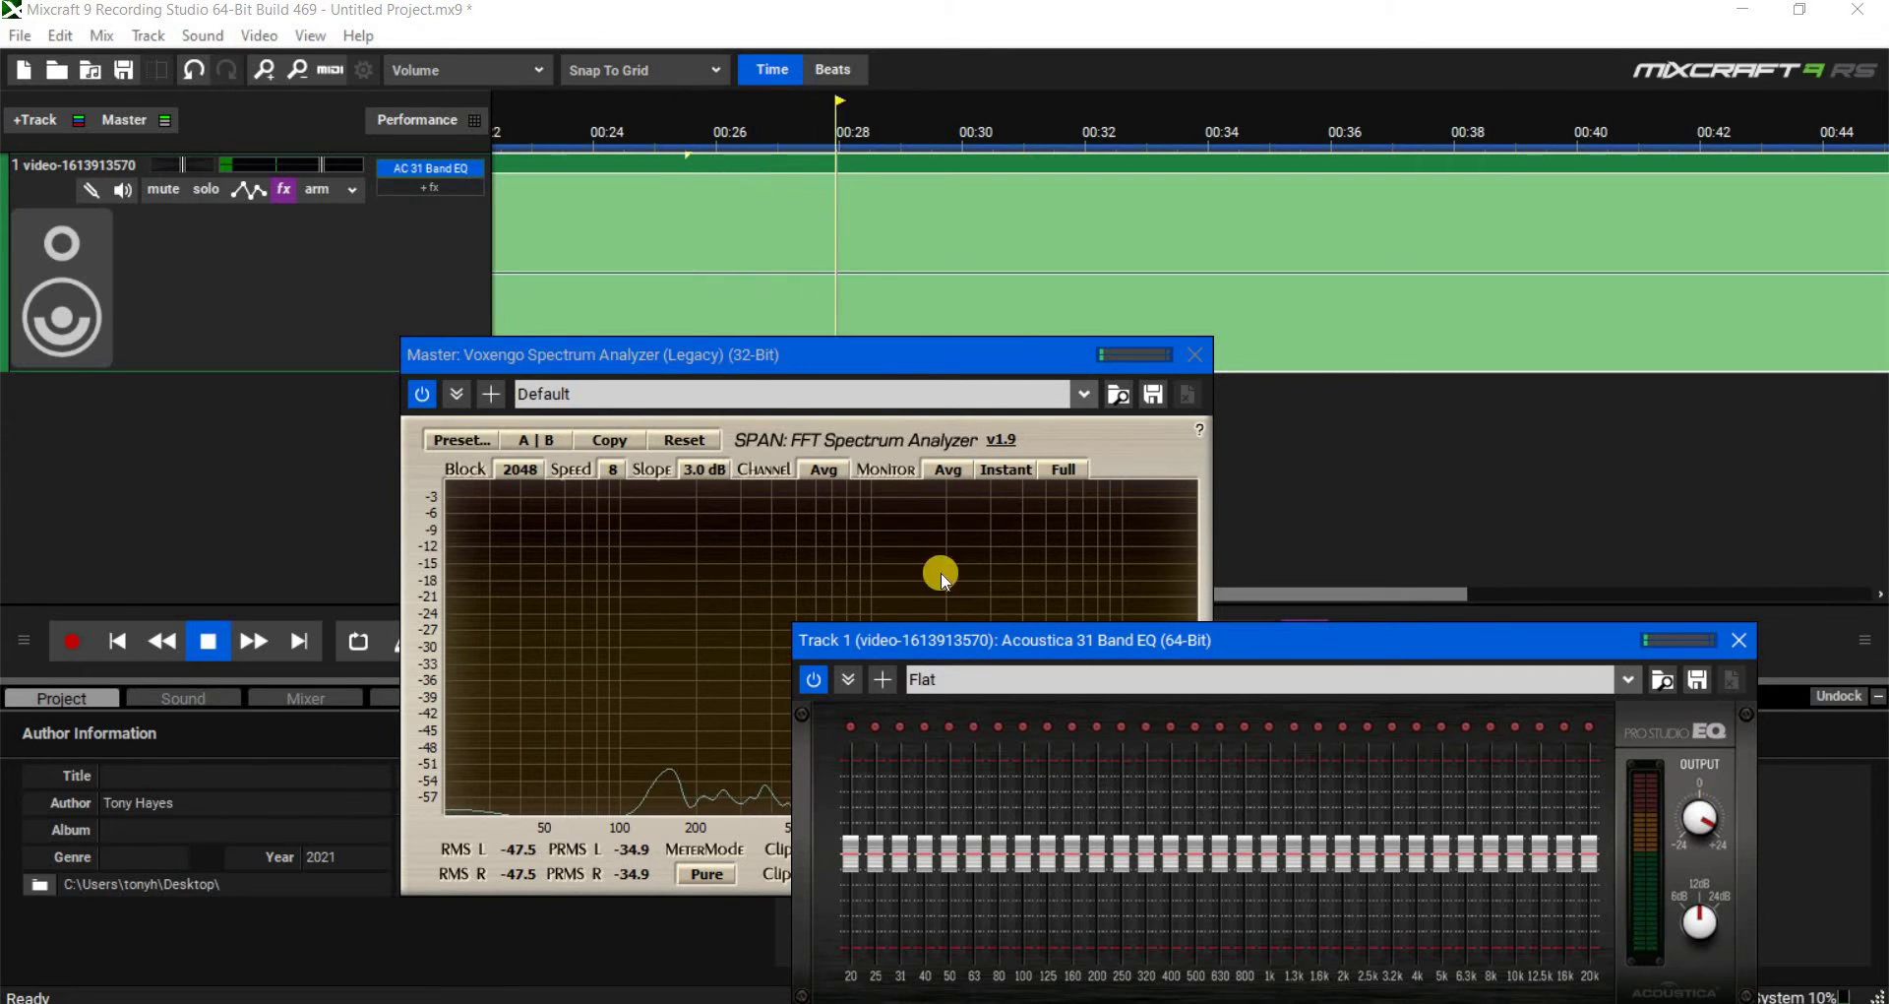
- Close the spectrum analyzer and loop playback of the section from about 26.5 to 31.5 s
click(1194, 354)
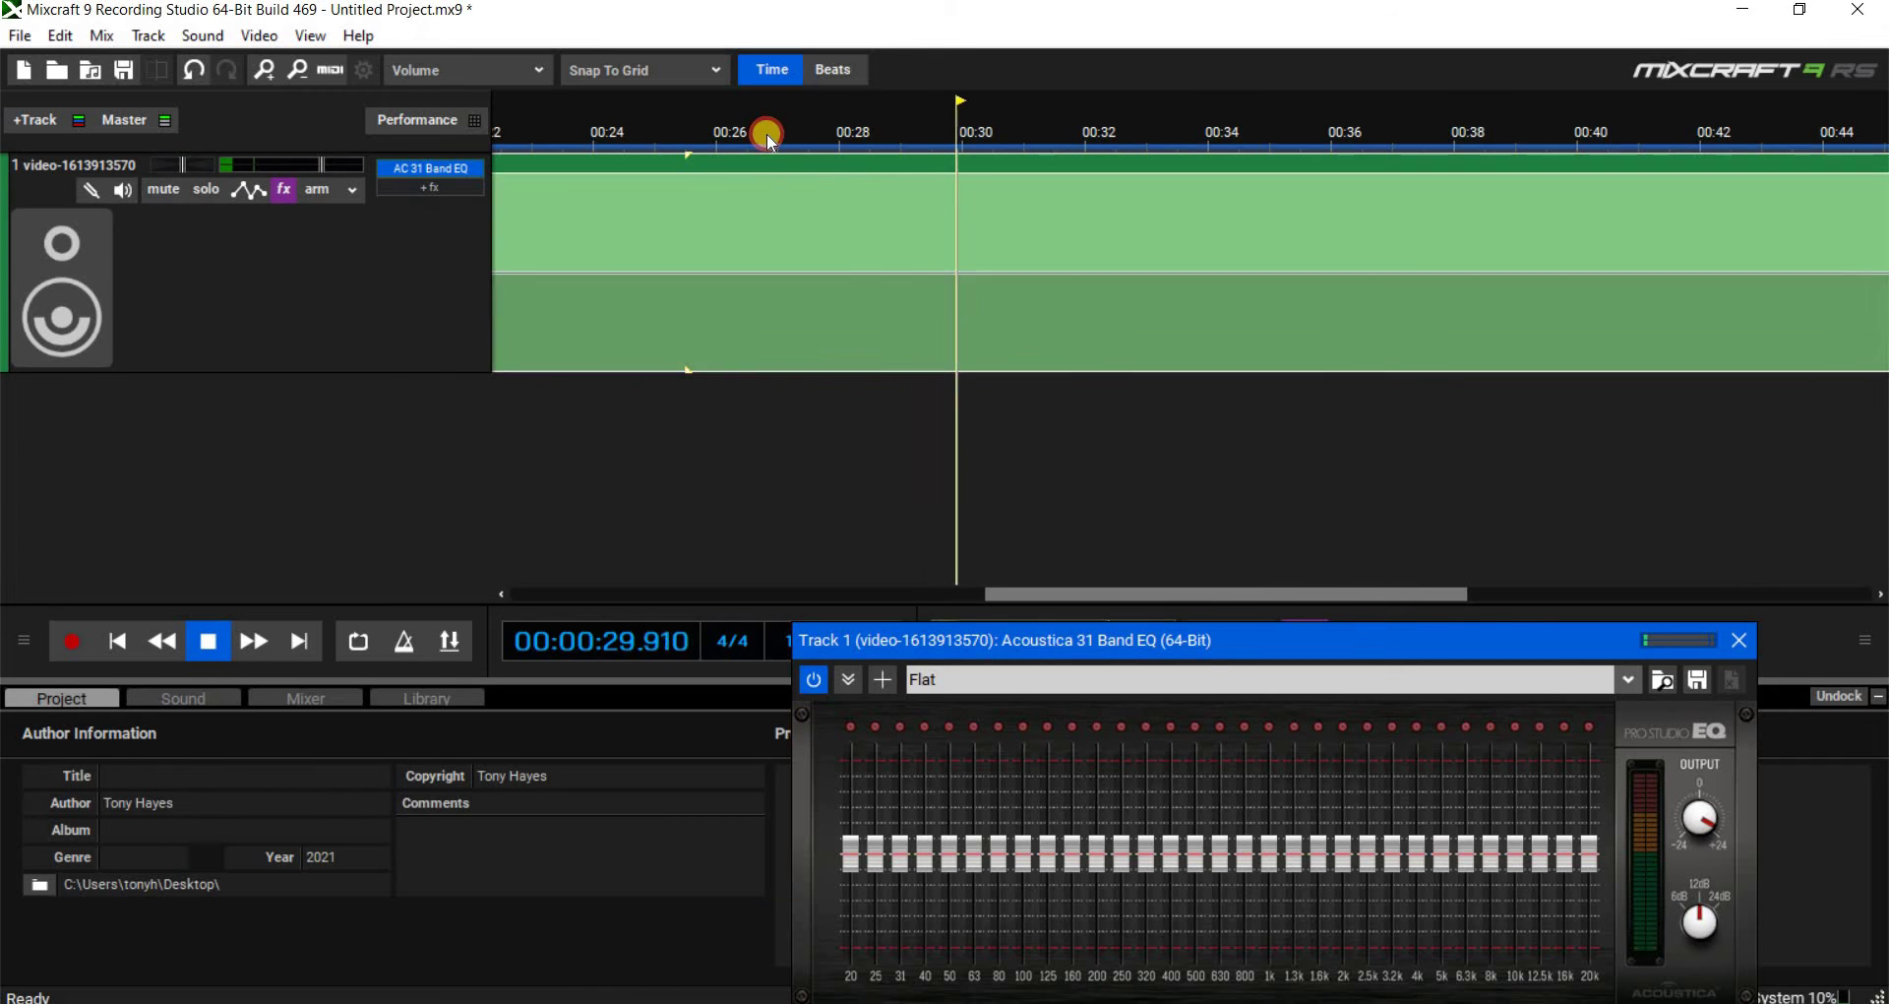
click(768, 135)
drag(746, 194, 1050, 210)
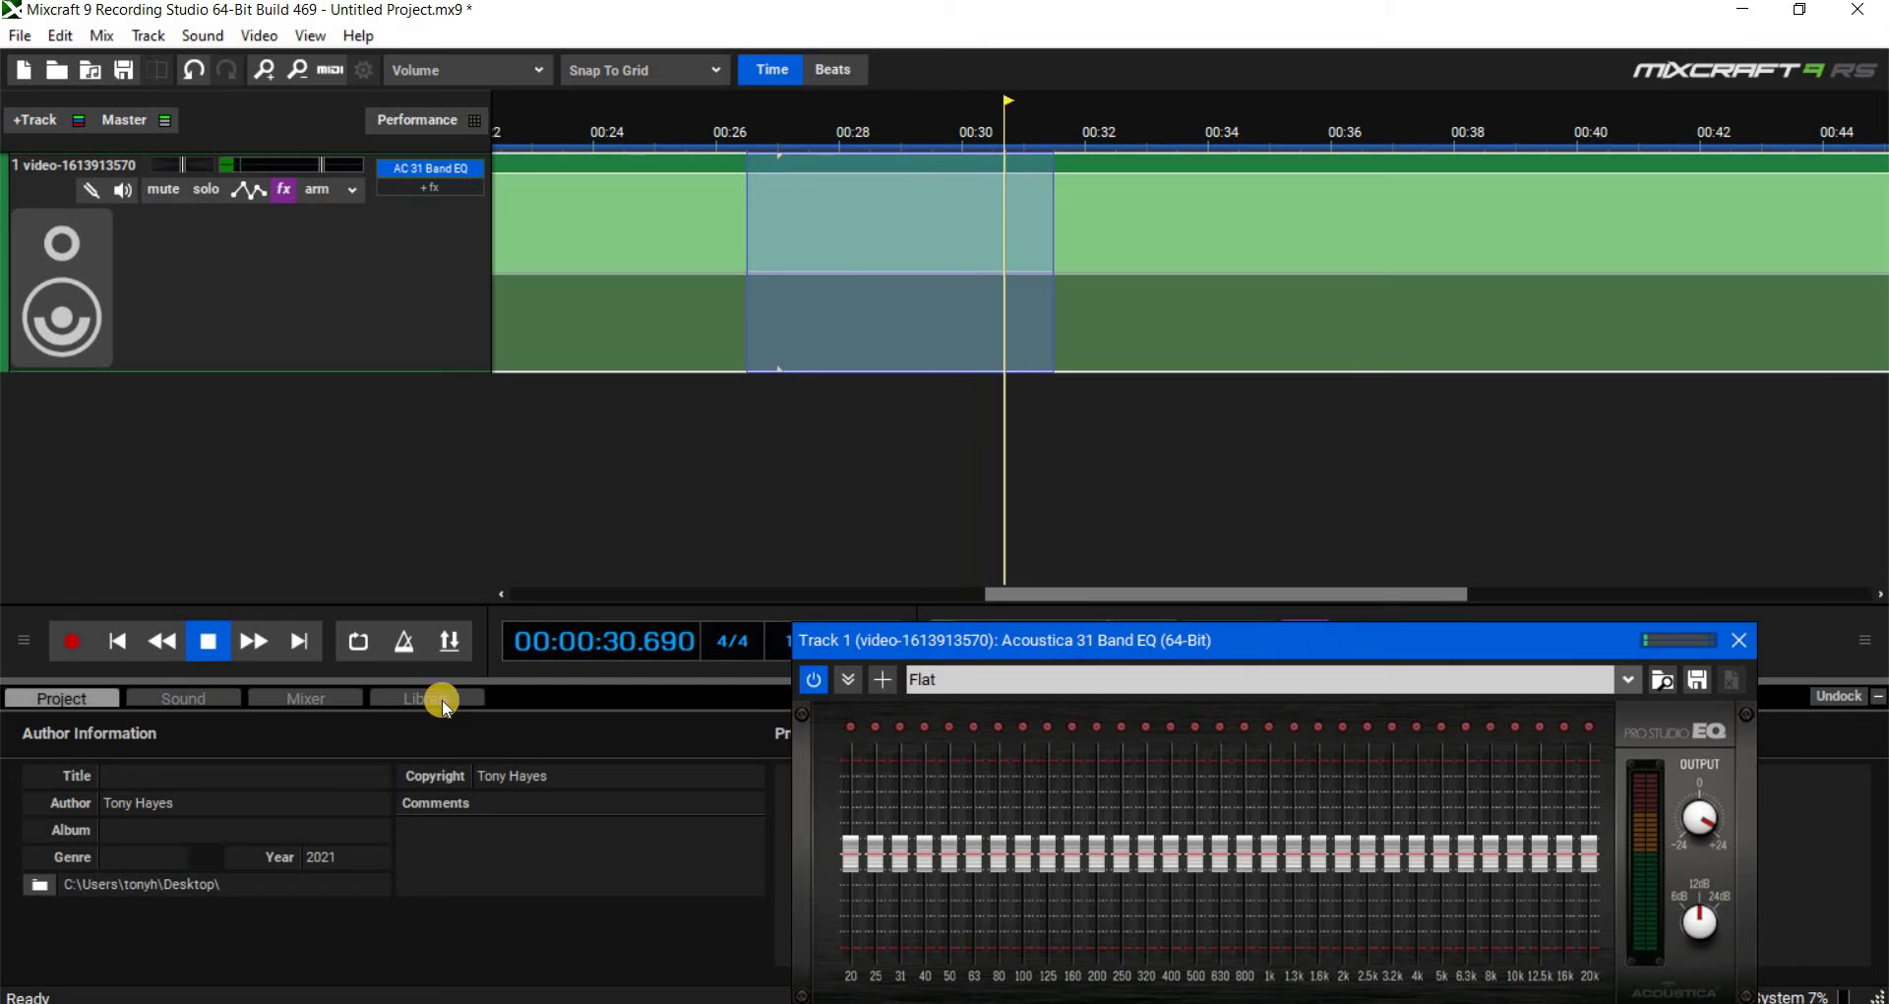
click(362, 646)
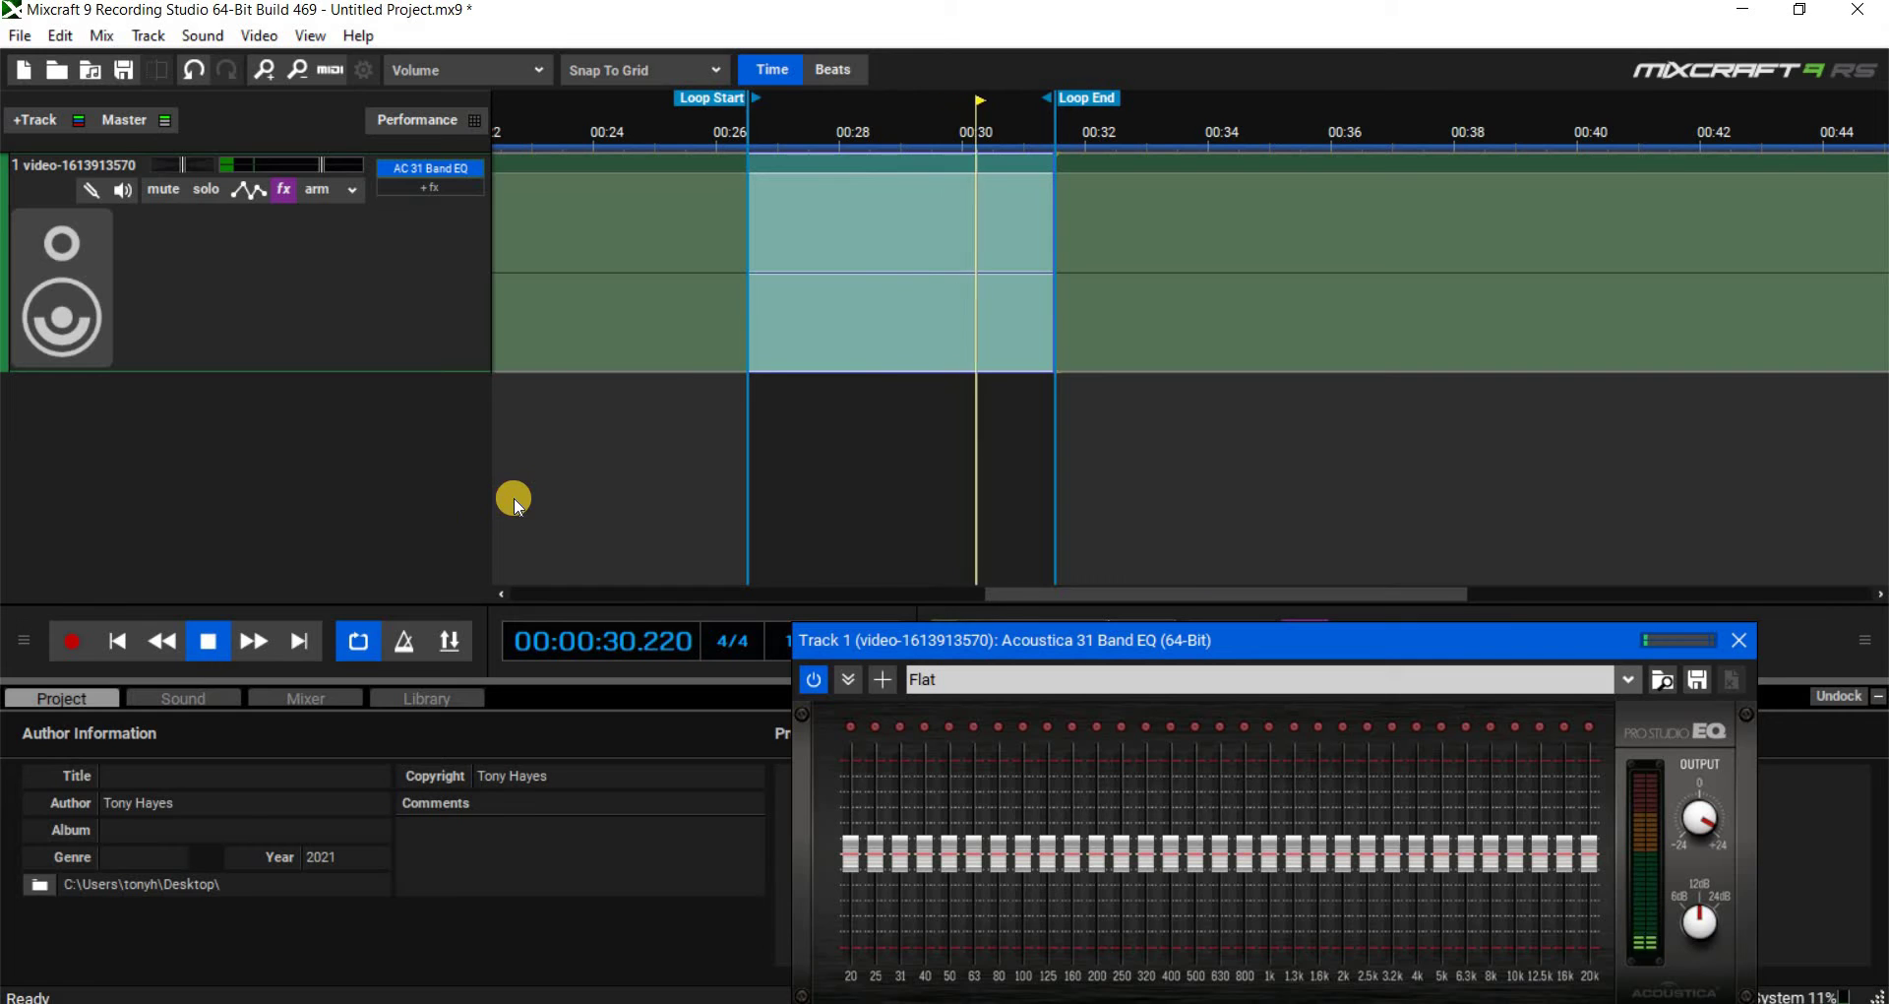
- Stop playback, shorten the loop end to about 29 s, and restart looped playback
key(space)
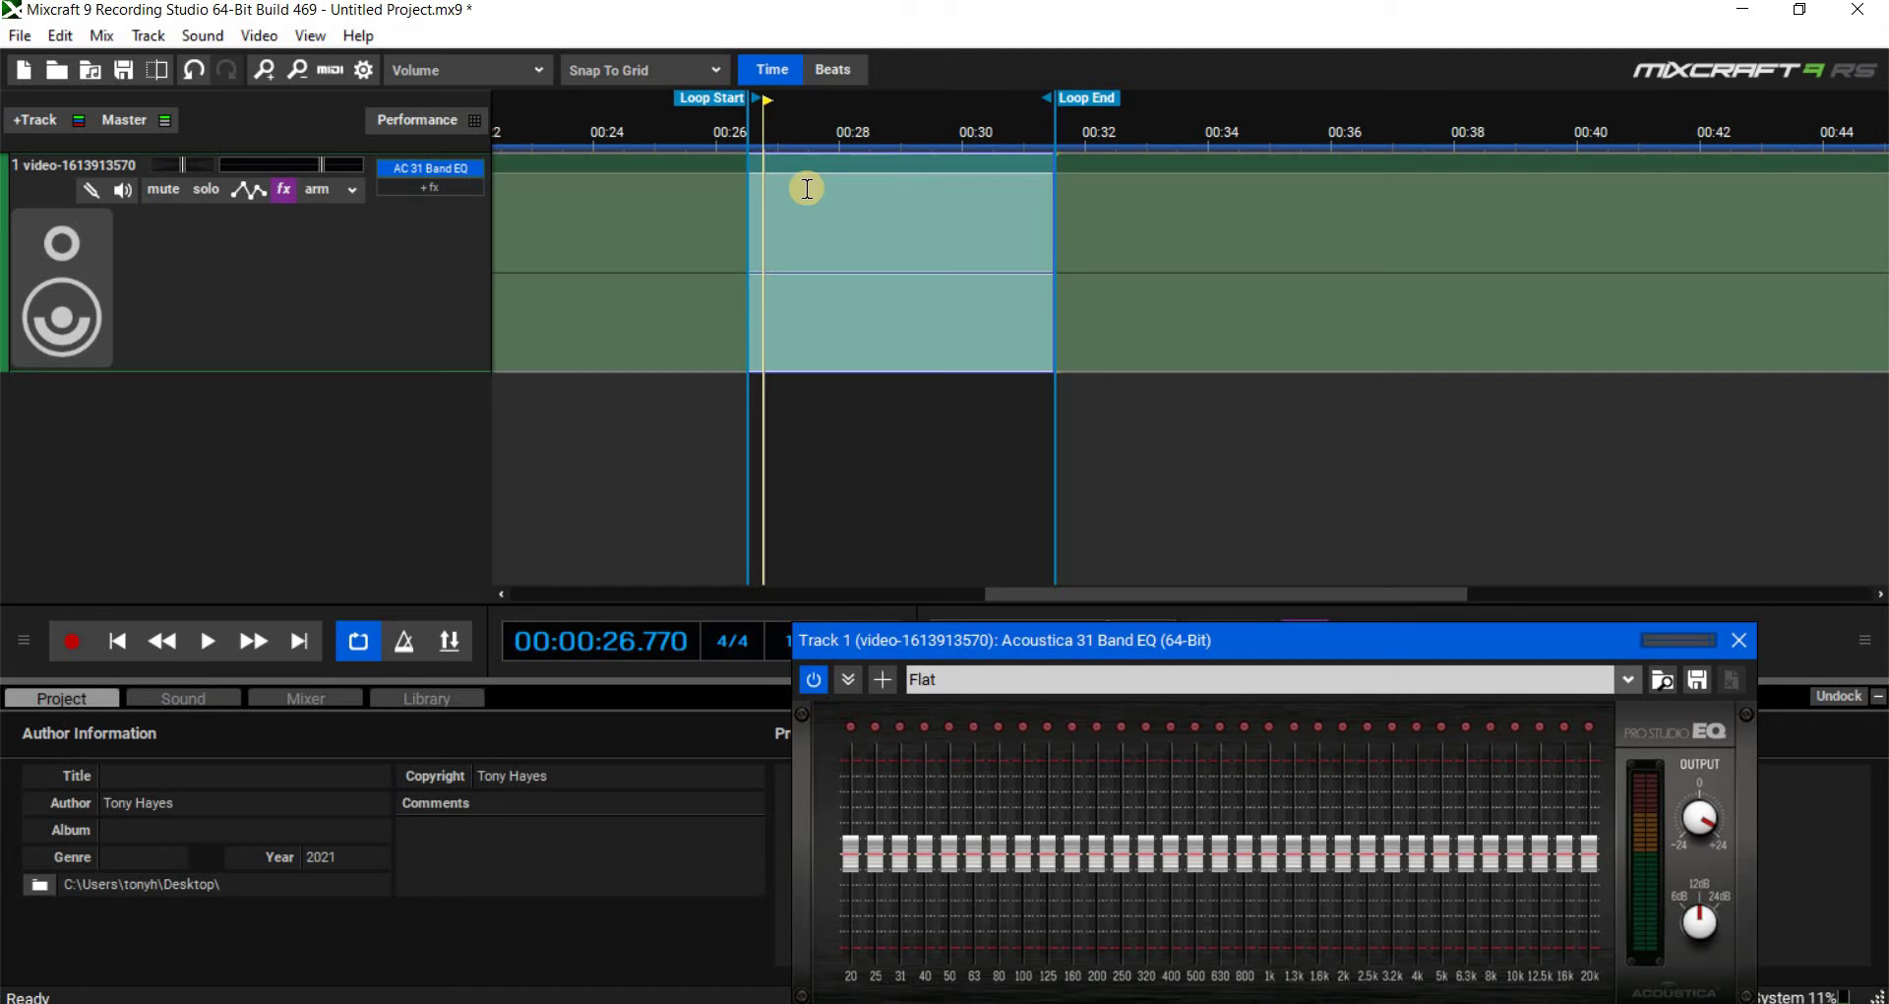
click(848, 224)
click(675, 499)
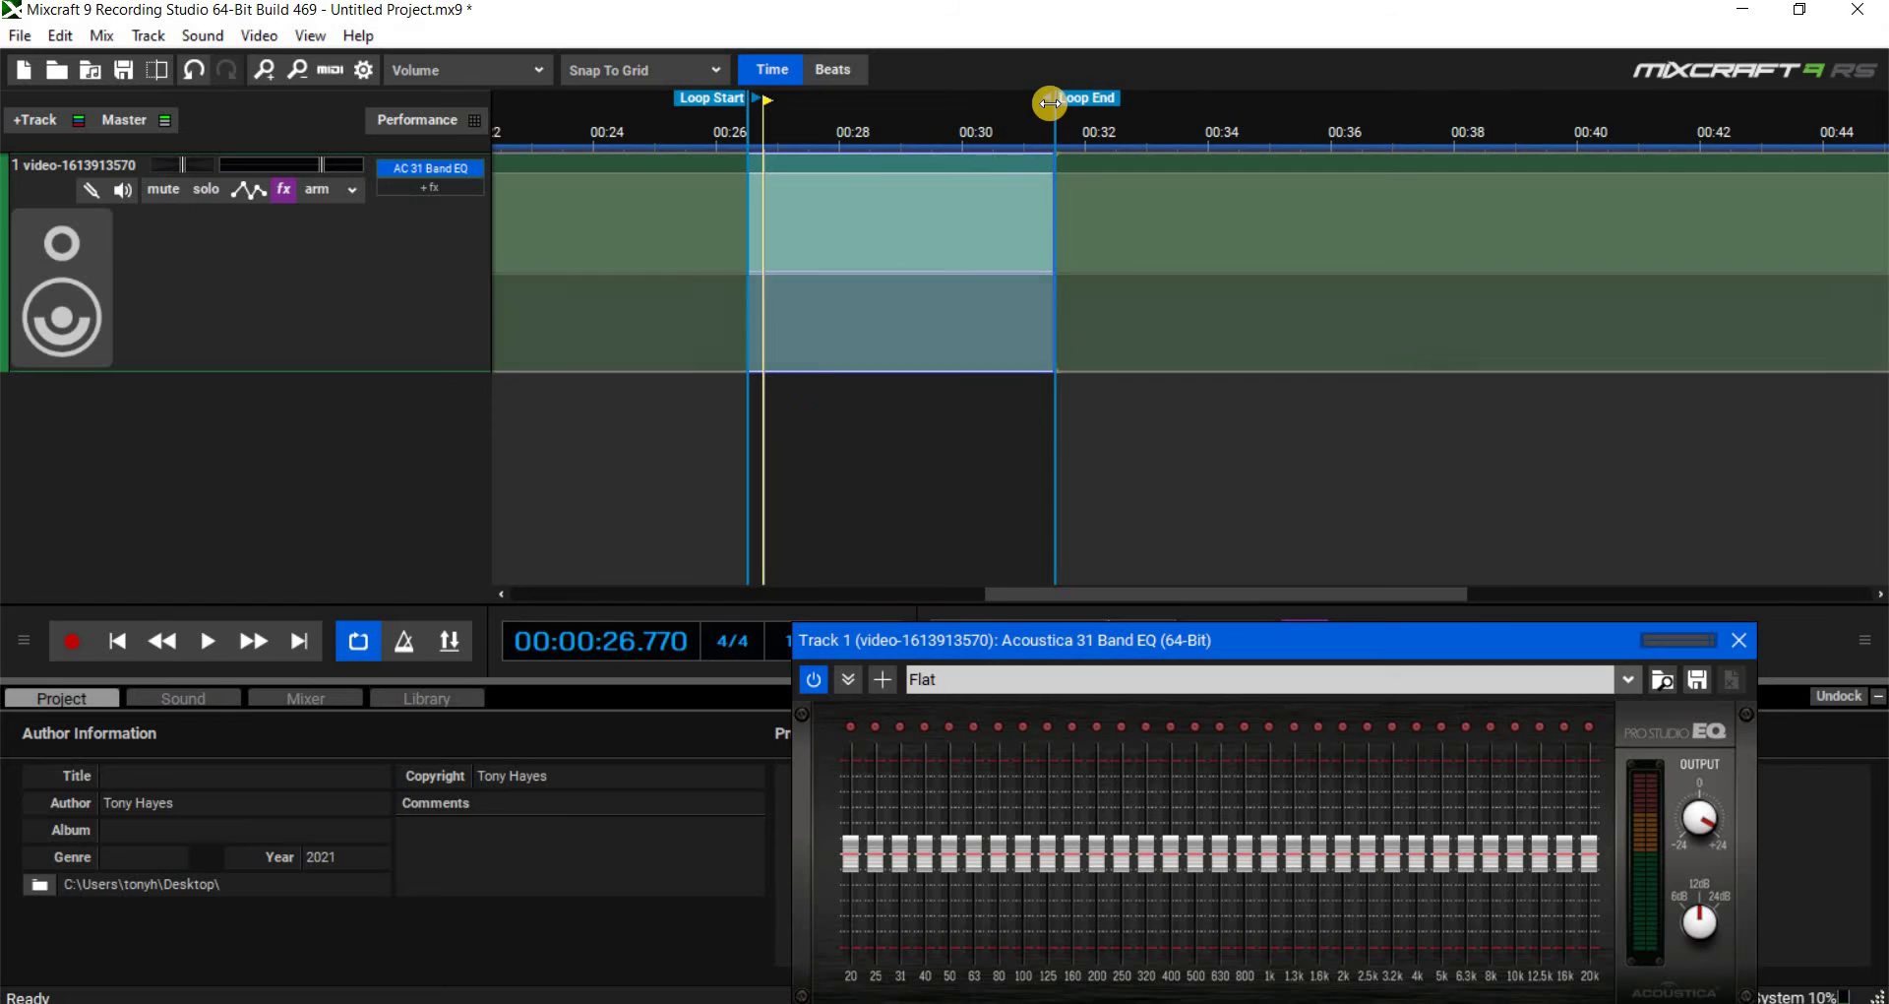
drag(1049, 100, 901, 101)
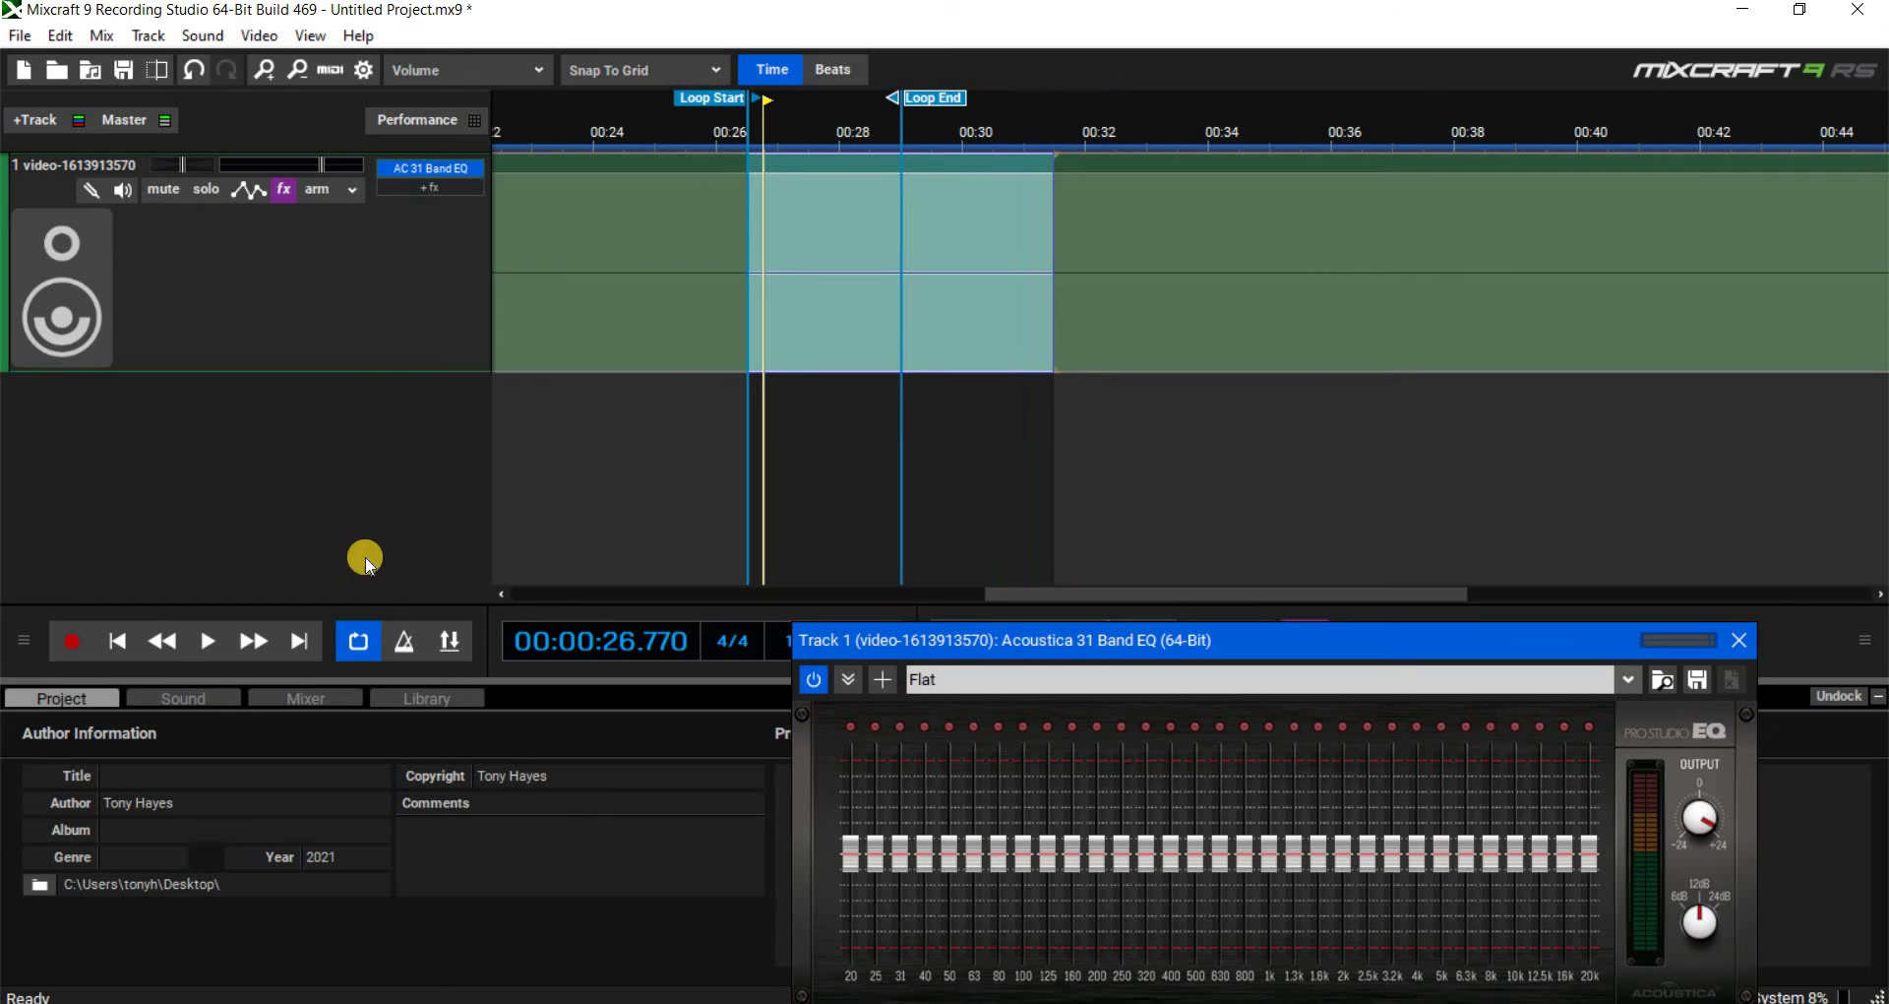
click(204, 644)
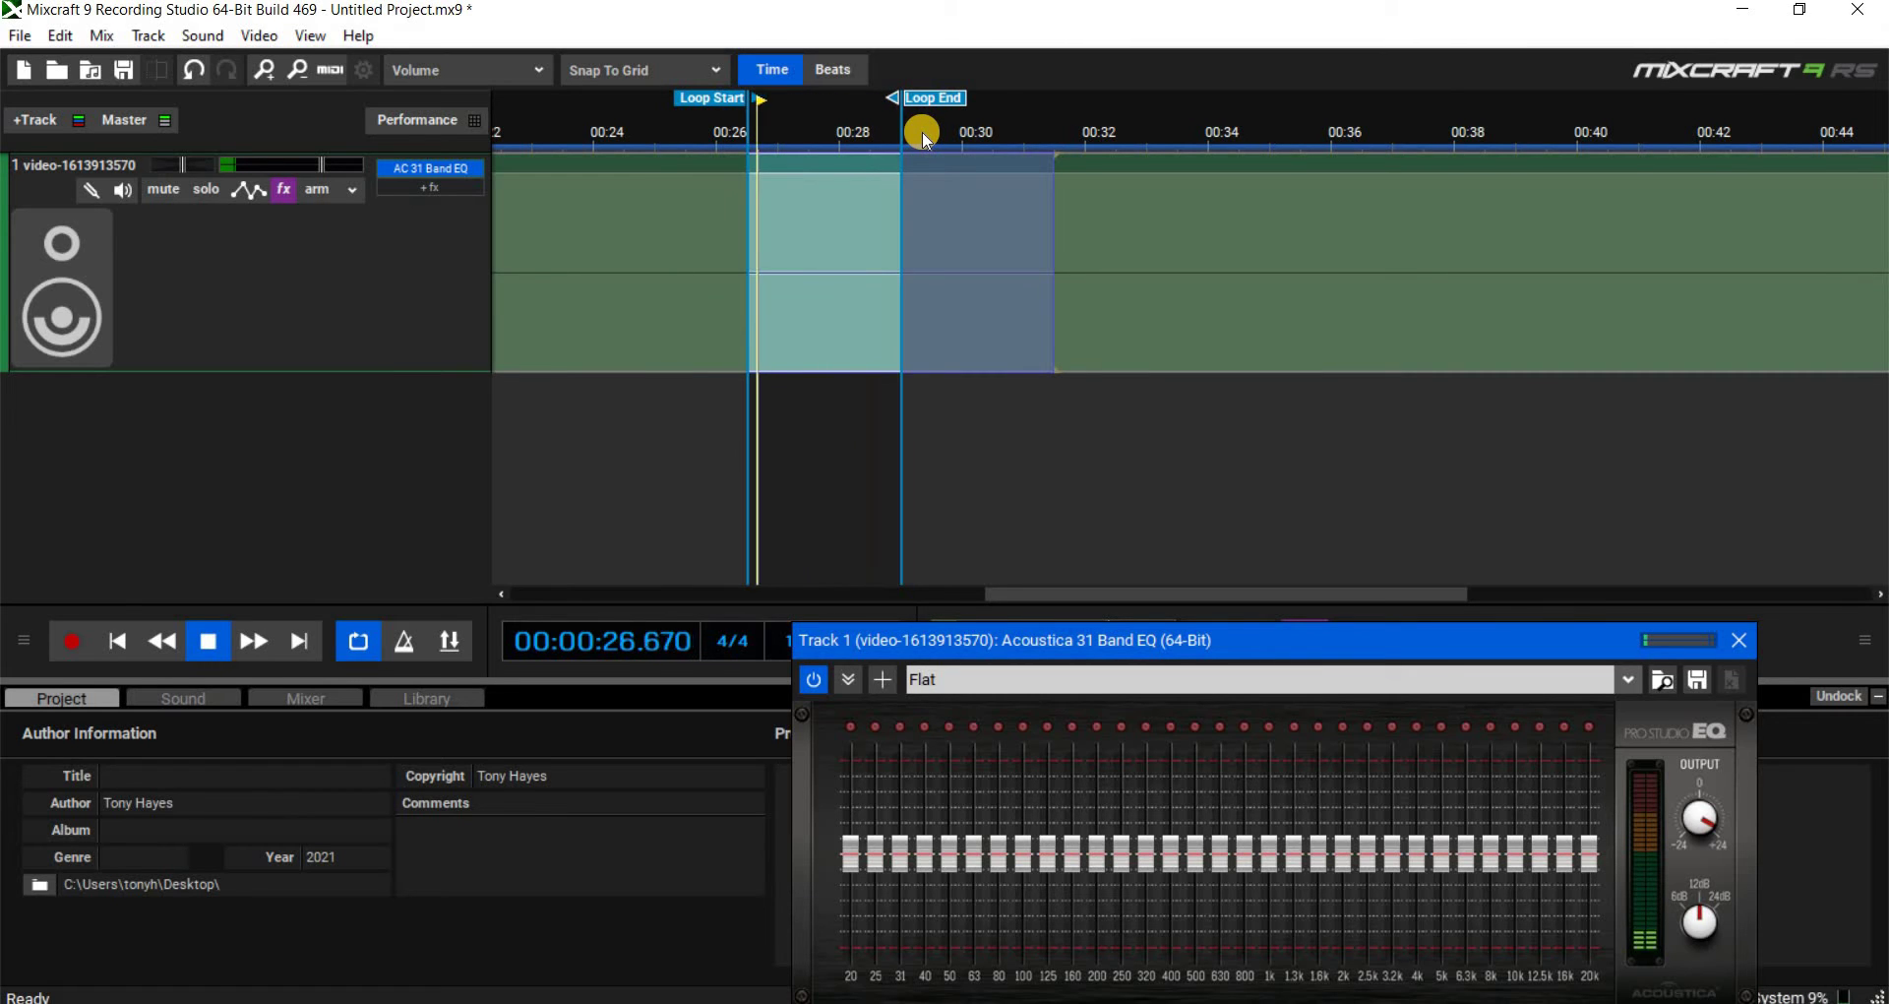
- Move the EQ window aside and show the master track's spectrum analyzer during the looped playback
click(1383, 734)
drag(1116, 639, 310, 348)
click(1304, 639)
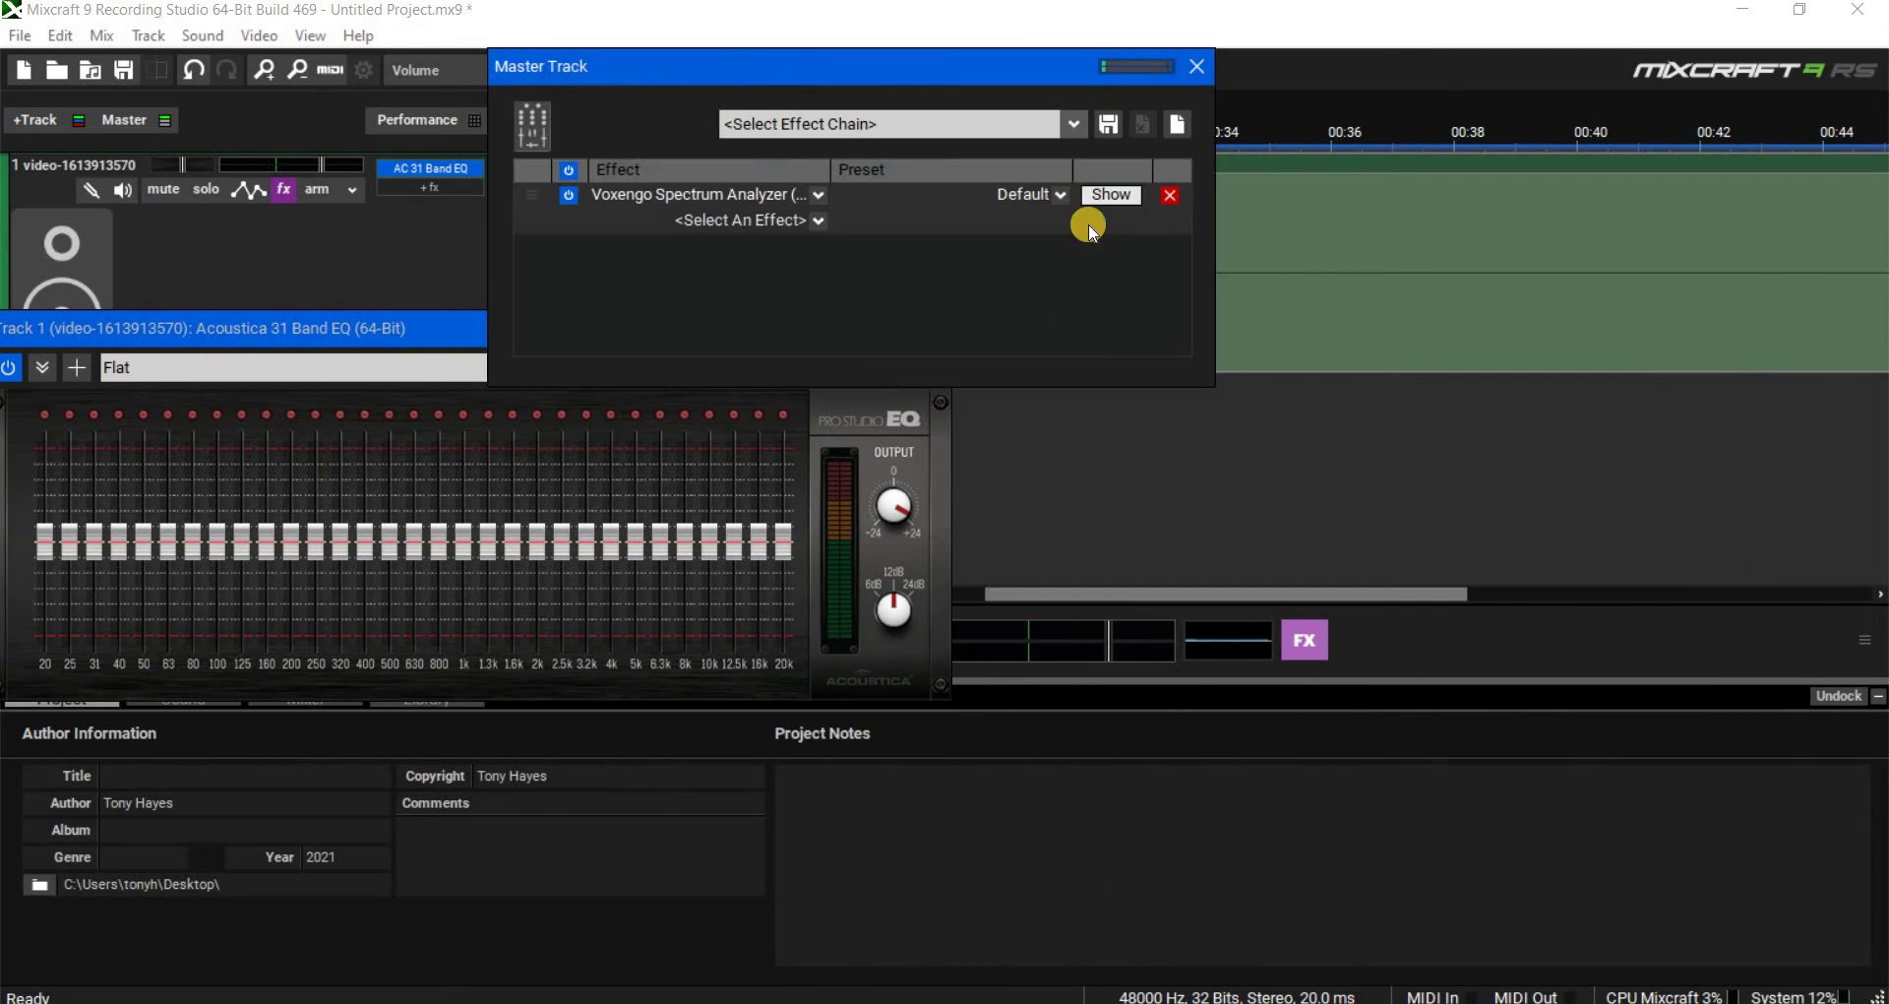
click(1094, 196)
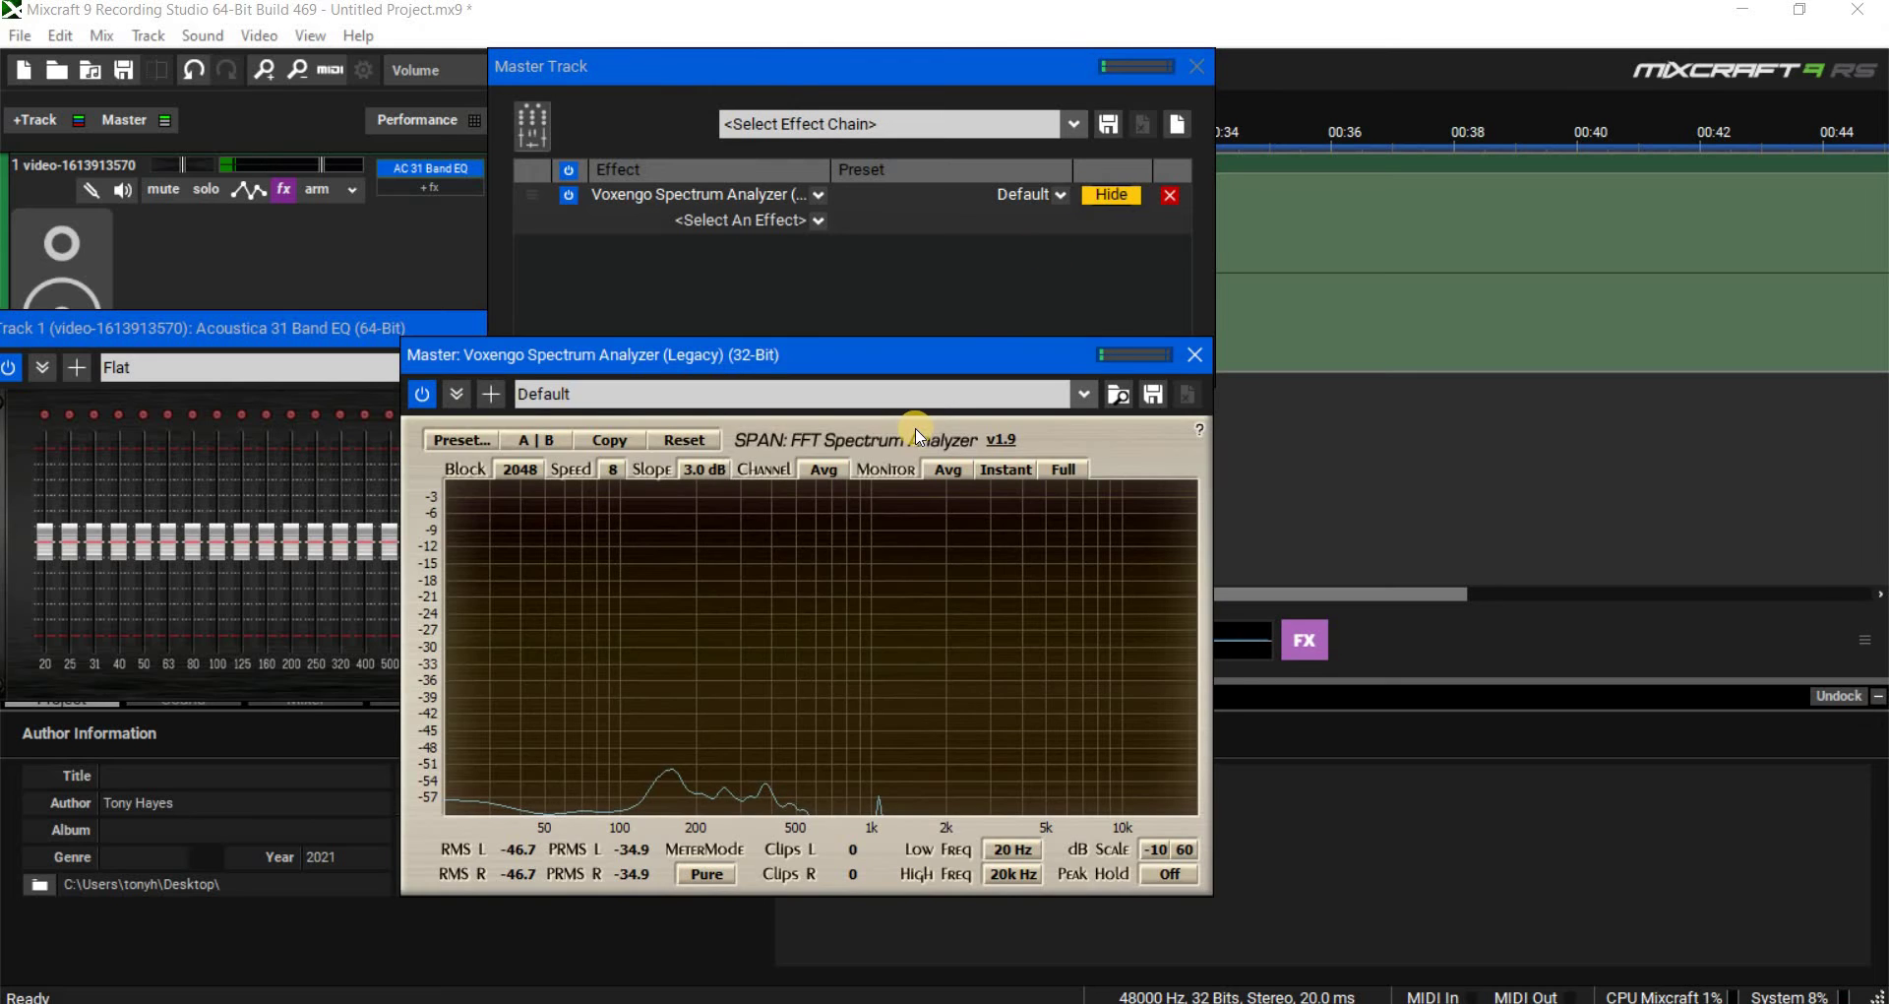
- Restart the spectrum analyzer's averaging by switching its monitor mode to RealT and back to Avg, and move its window aside
click(947, 469)
click(942, 491)
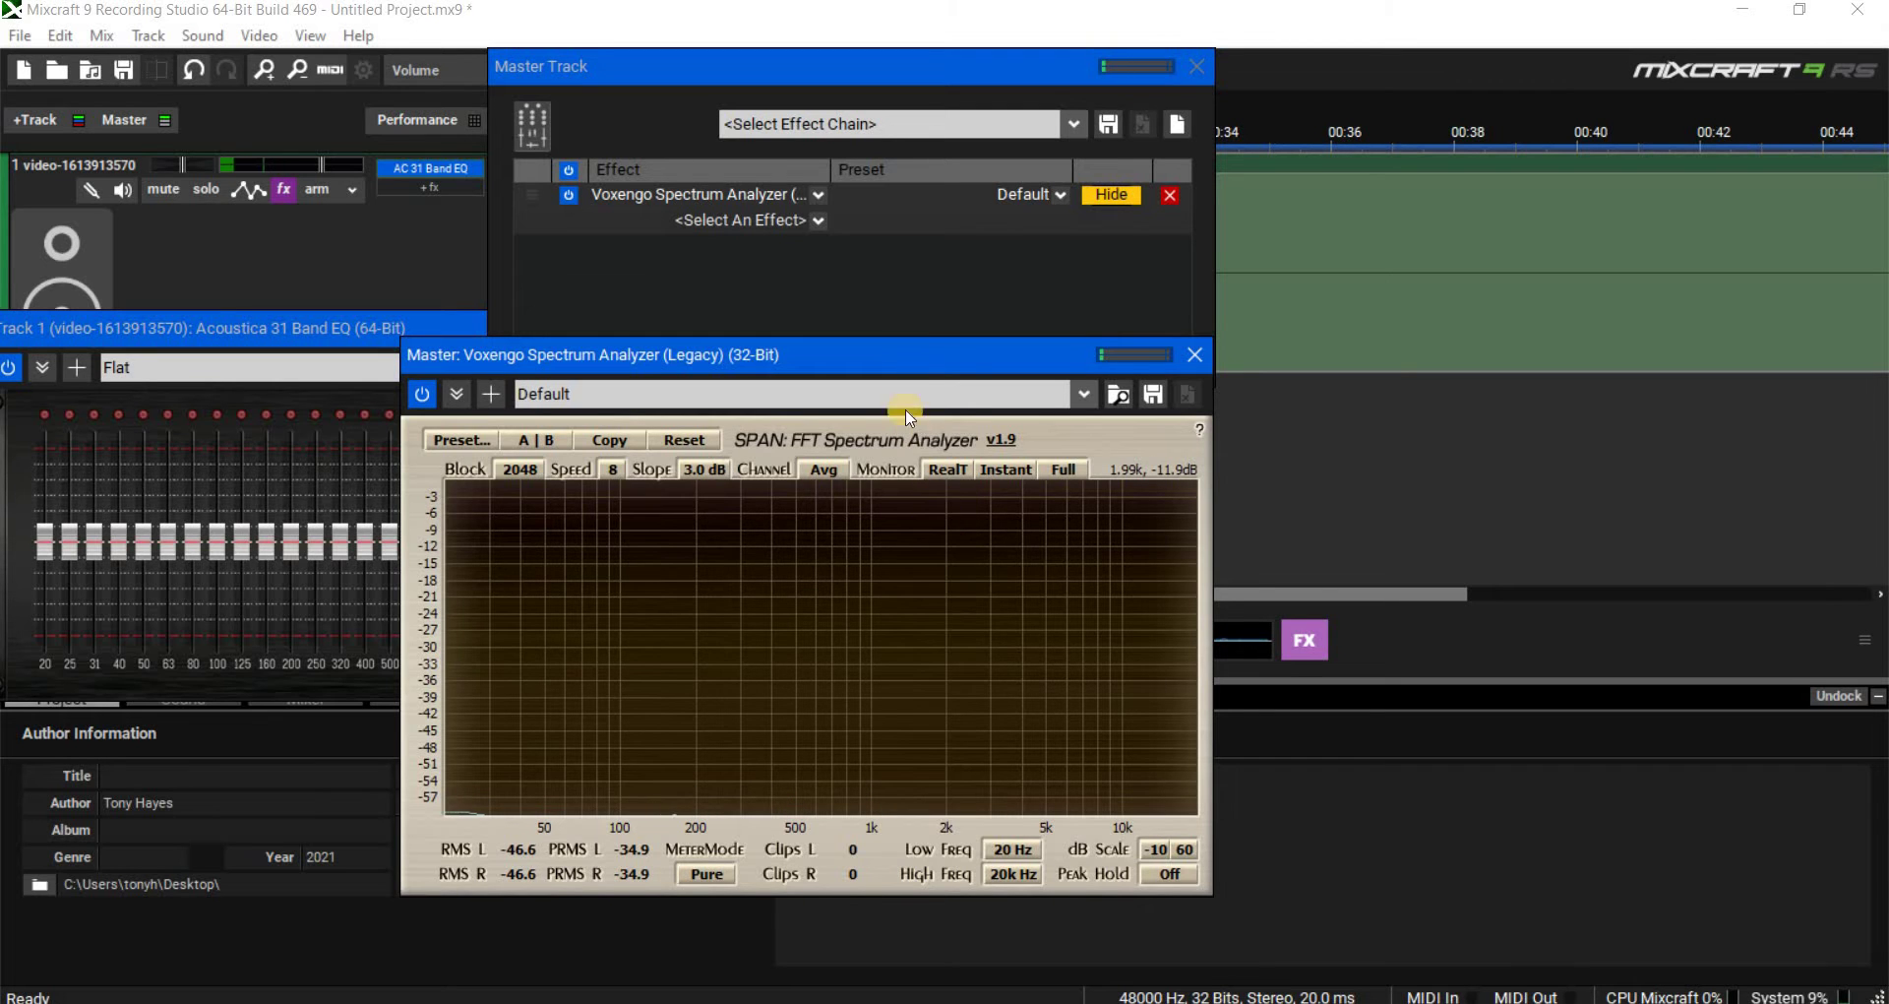
drag(1220, 347, 1558, 314)
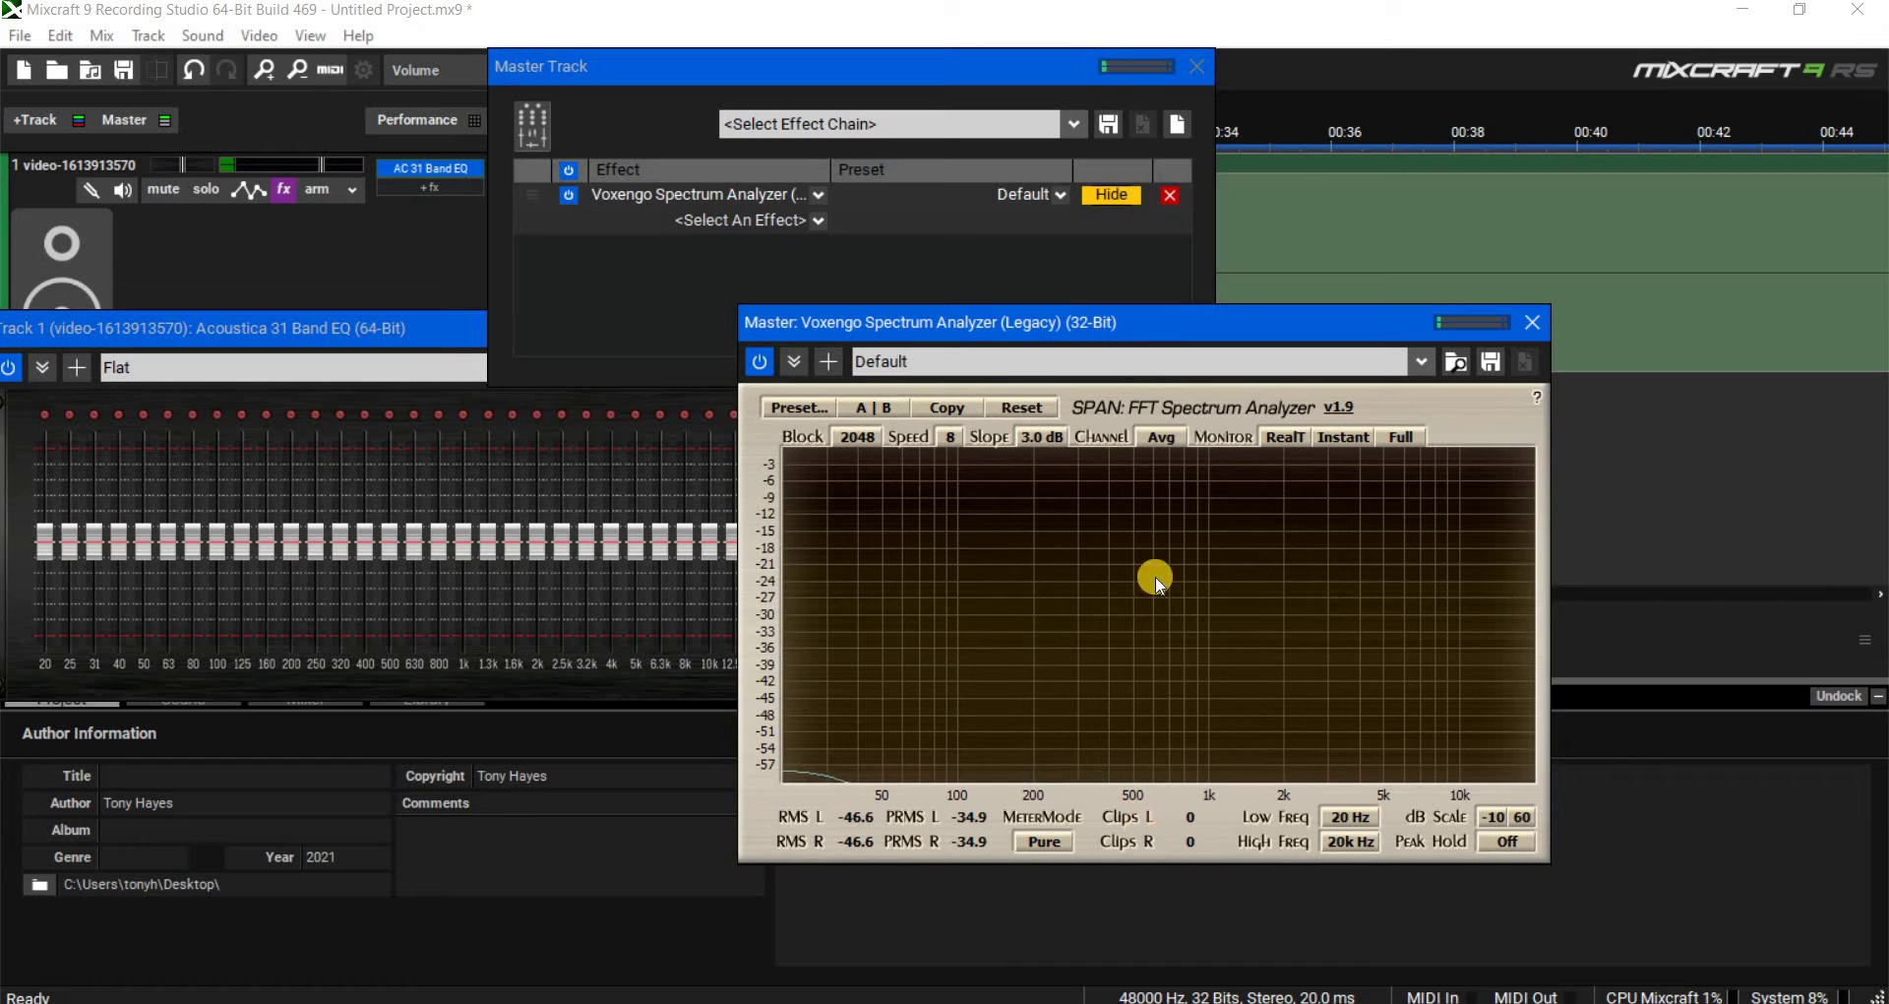
click(1279, 457)
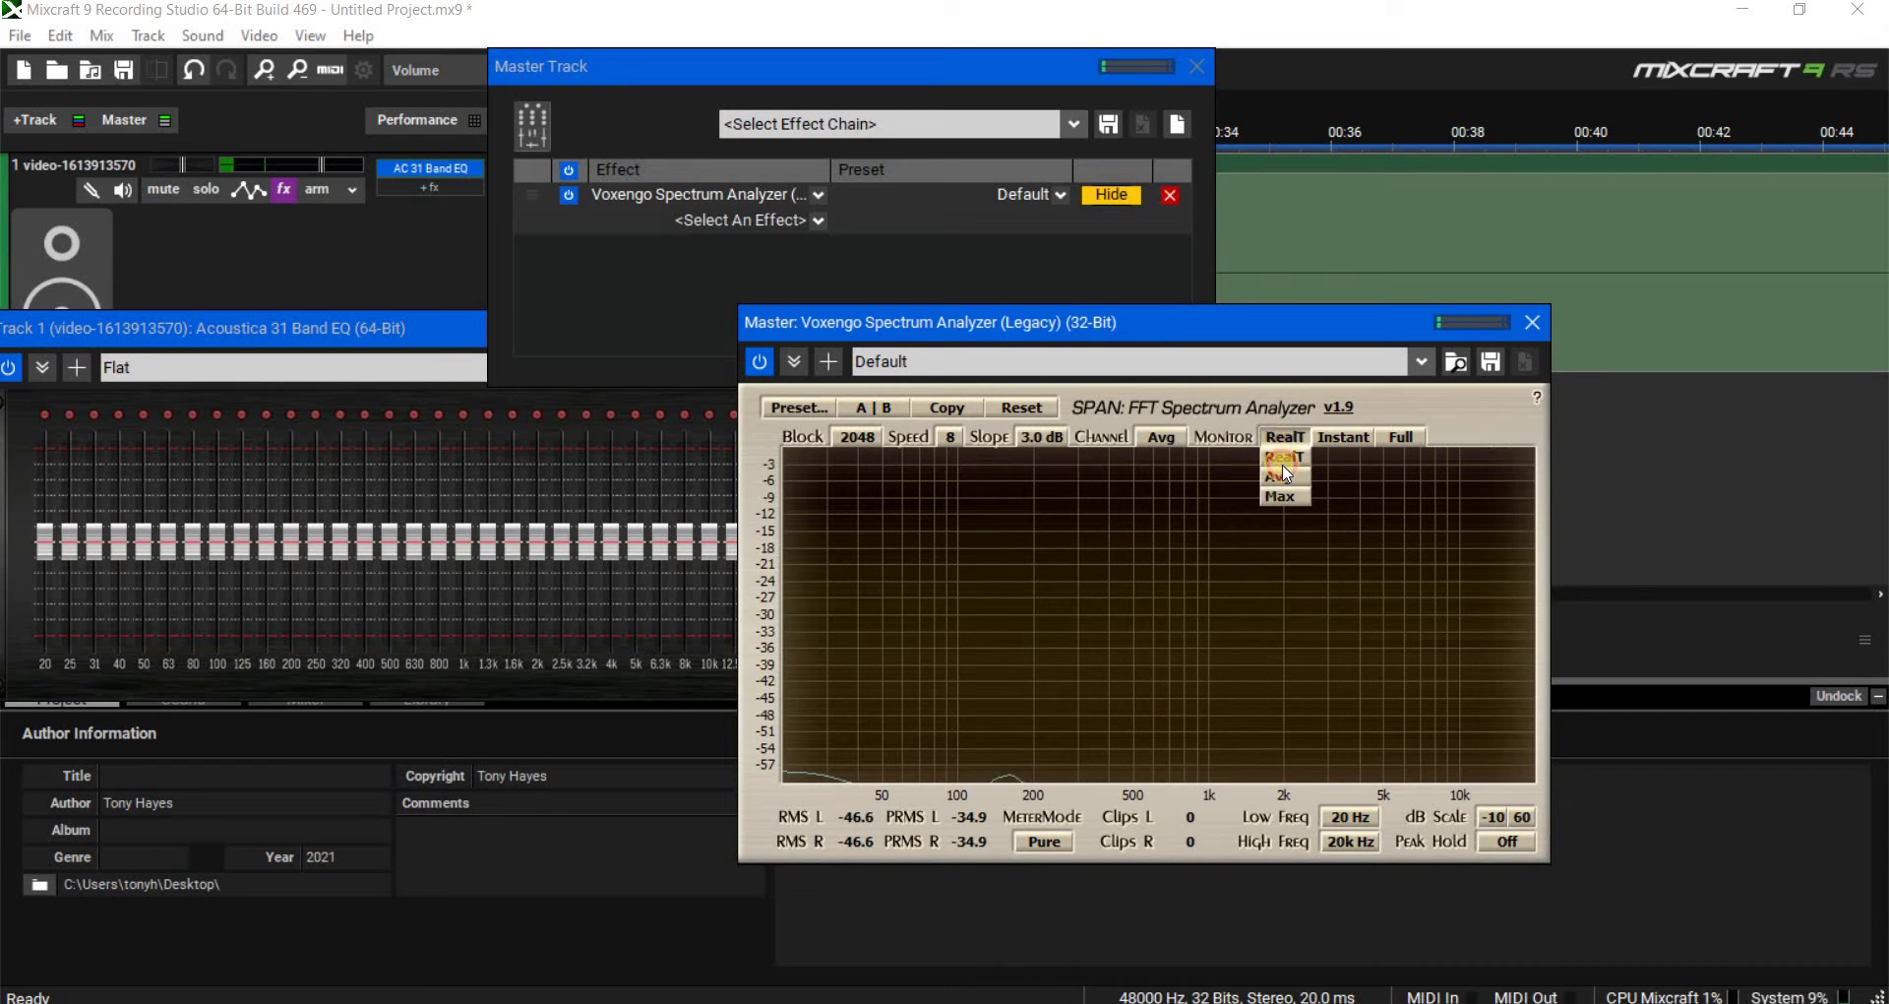
click(1281, 466)
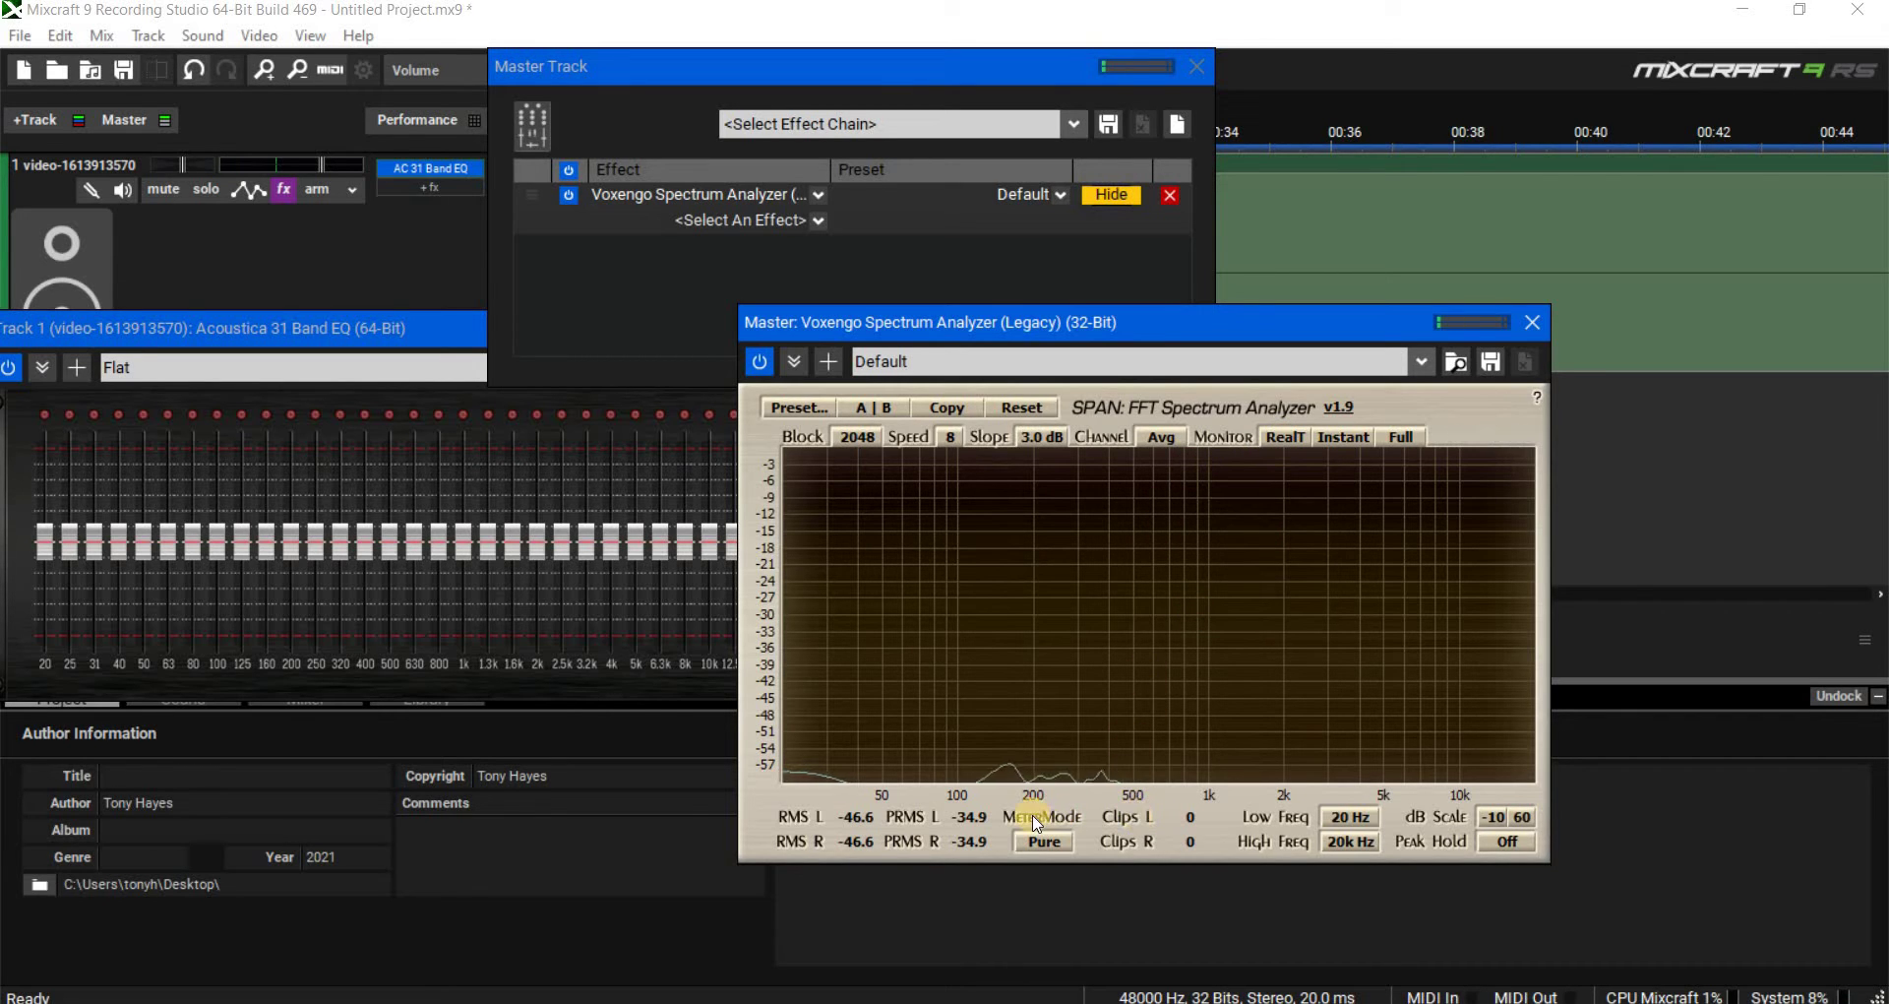
click(1284, 475)
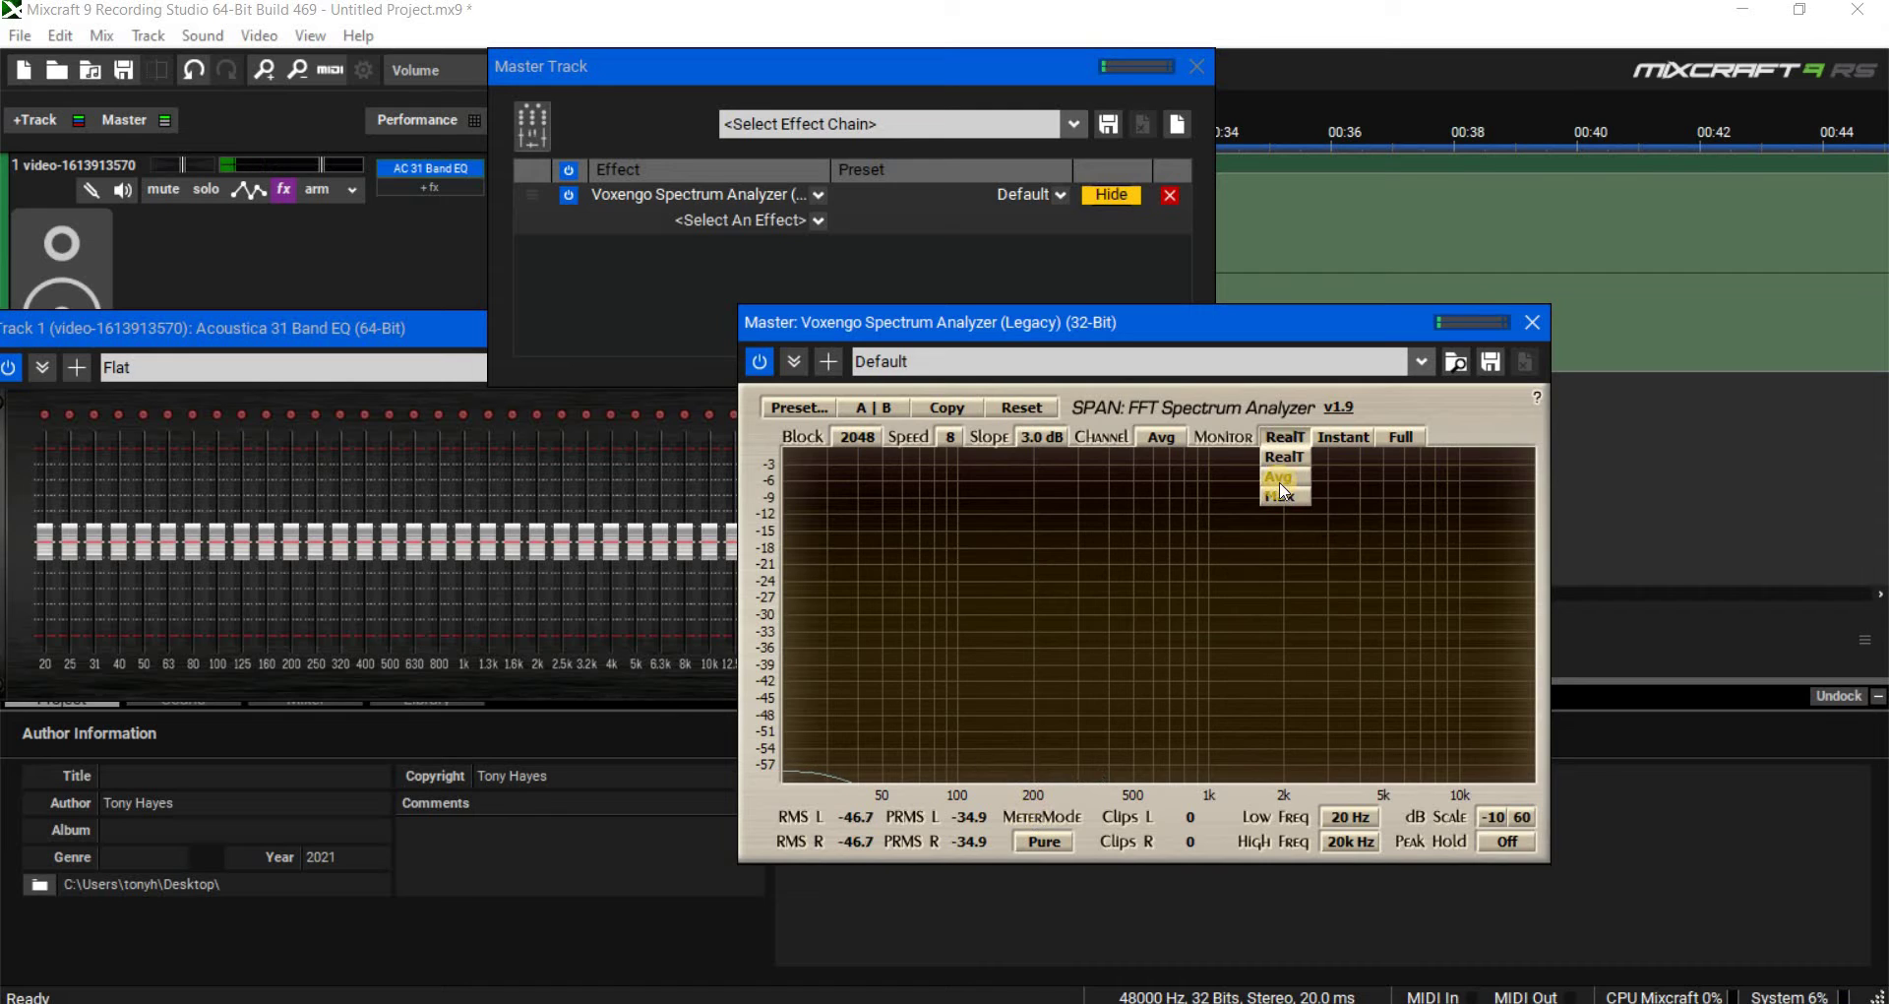
click(1282, 492)
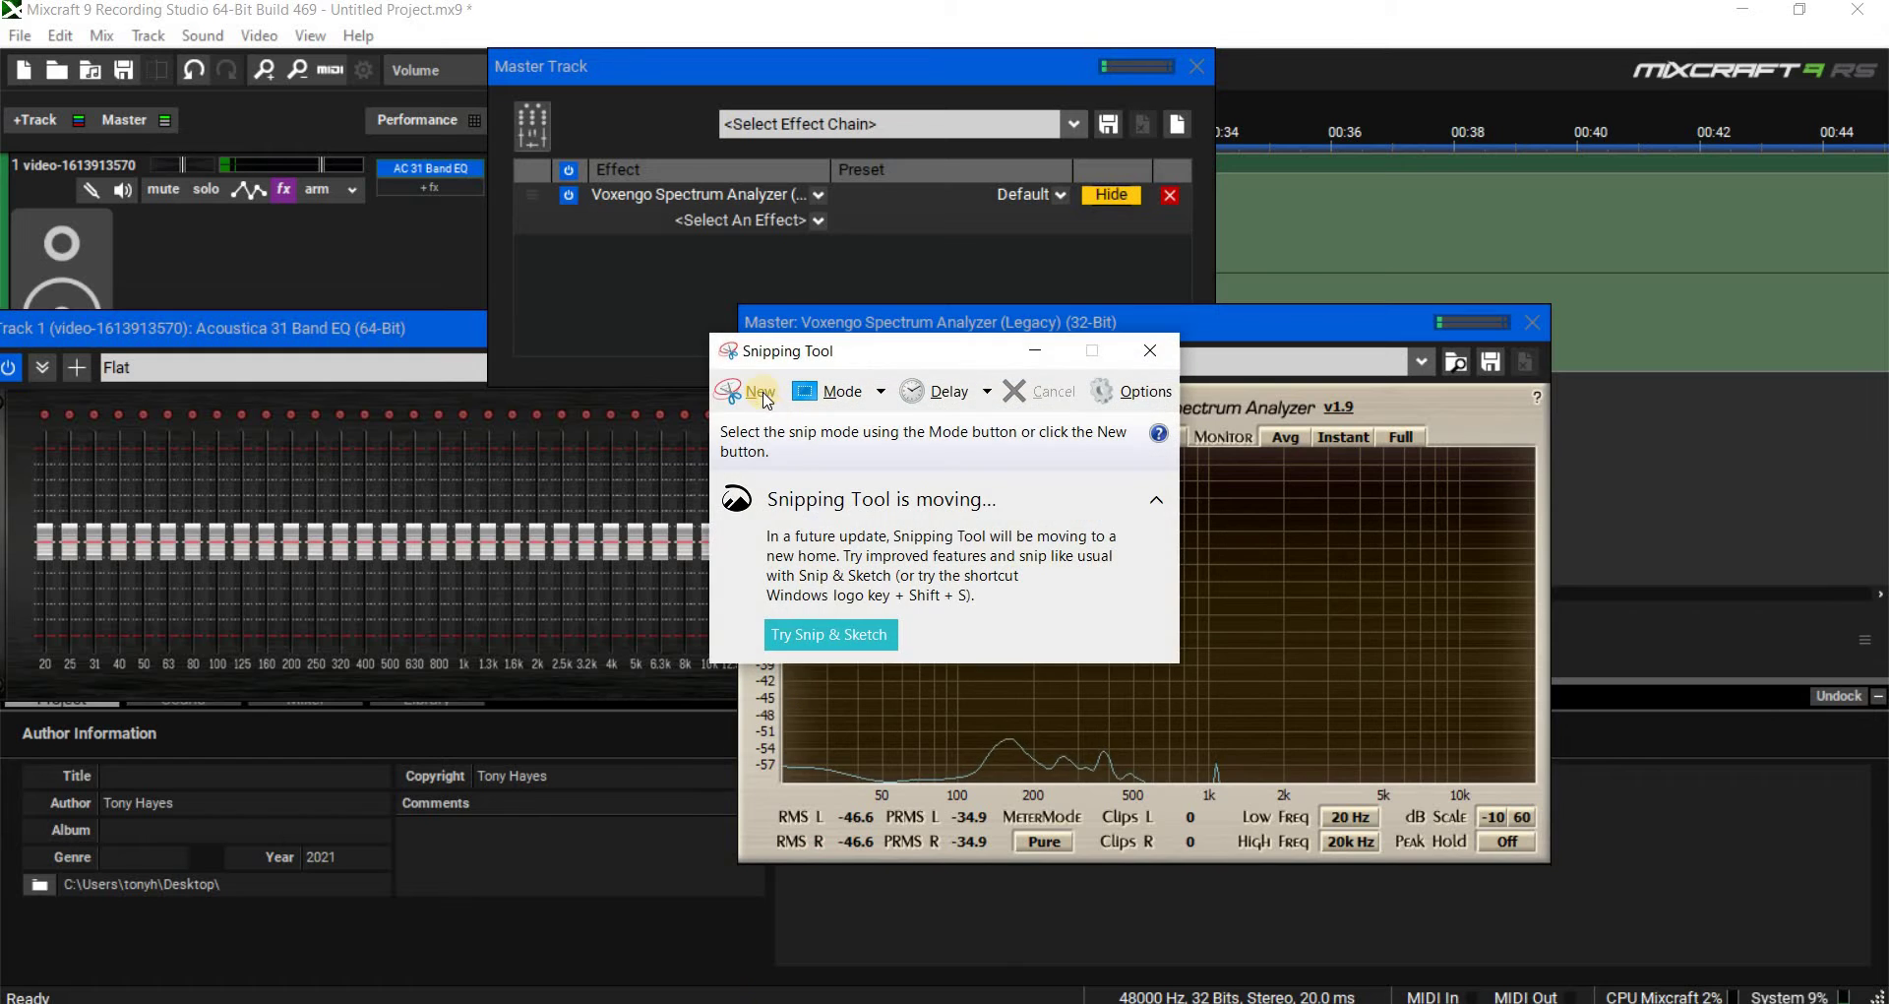
- Capture the spectrum analyzer window with Snipping Tool and save it to the Desktop as JPEG file UNKNOWN SOUND 1
click(746, 391)
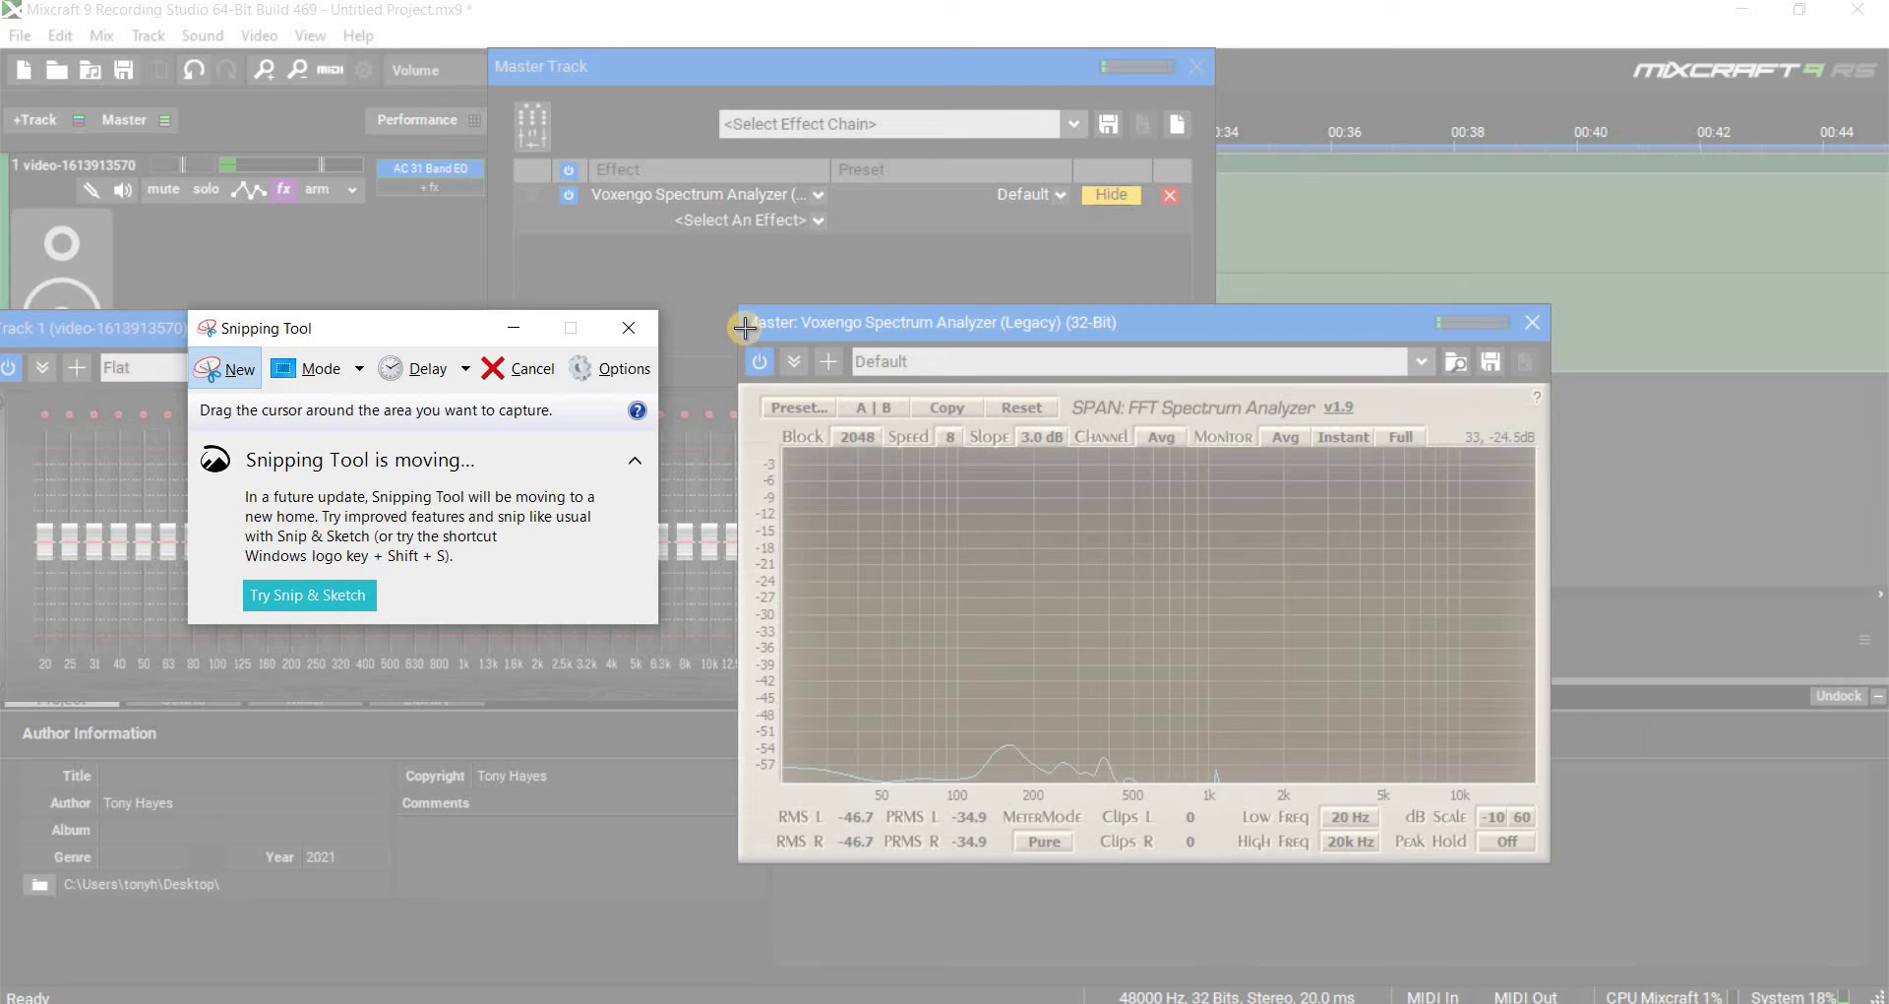
drag(740, 305, 1543, 864)
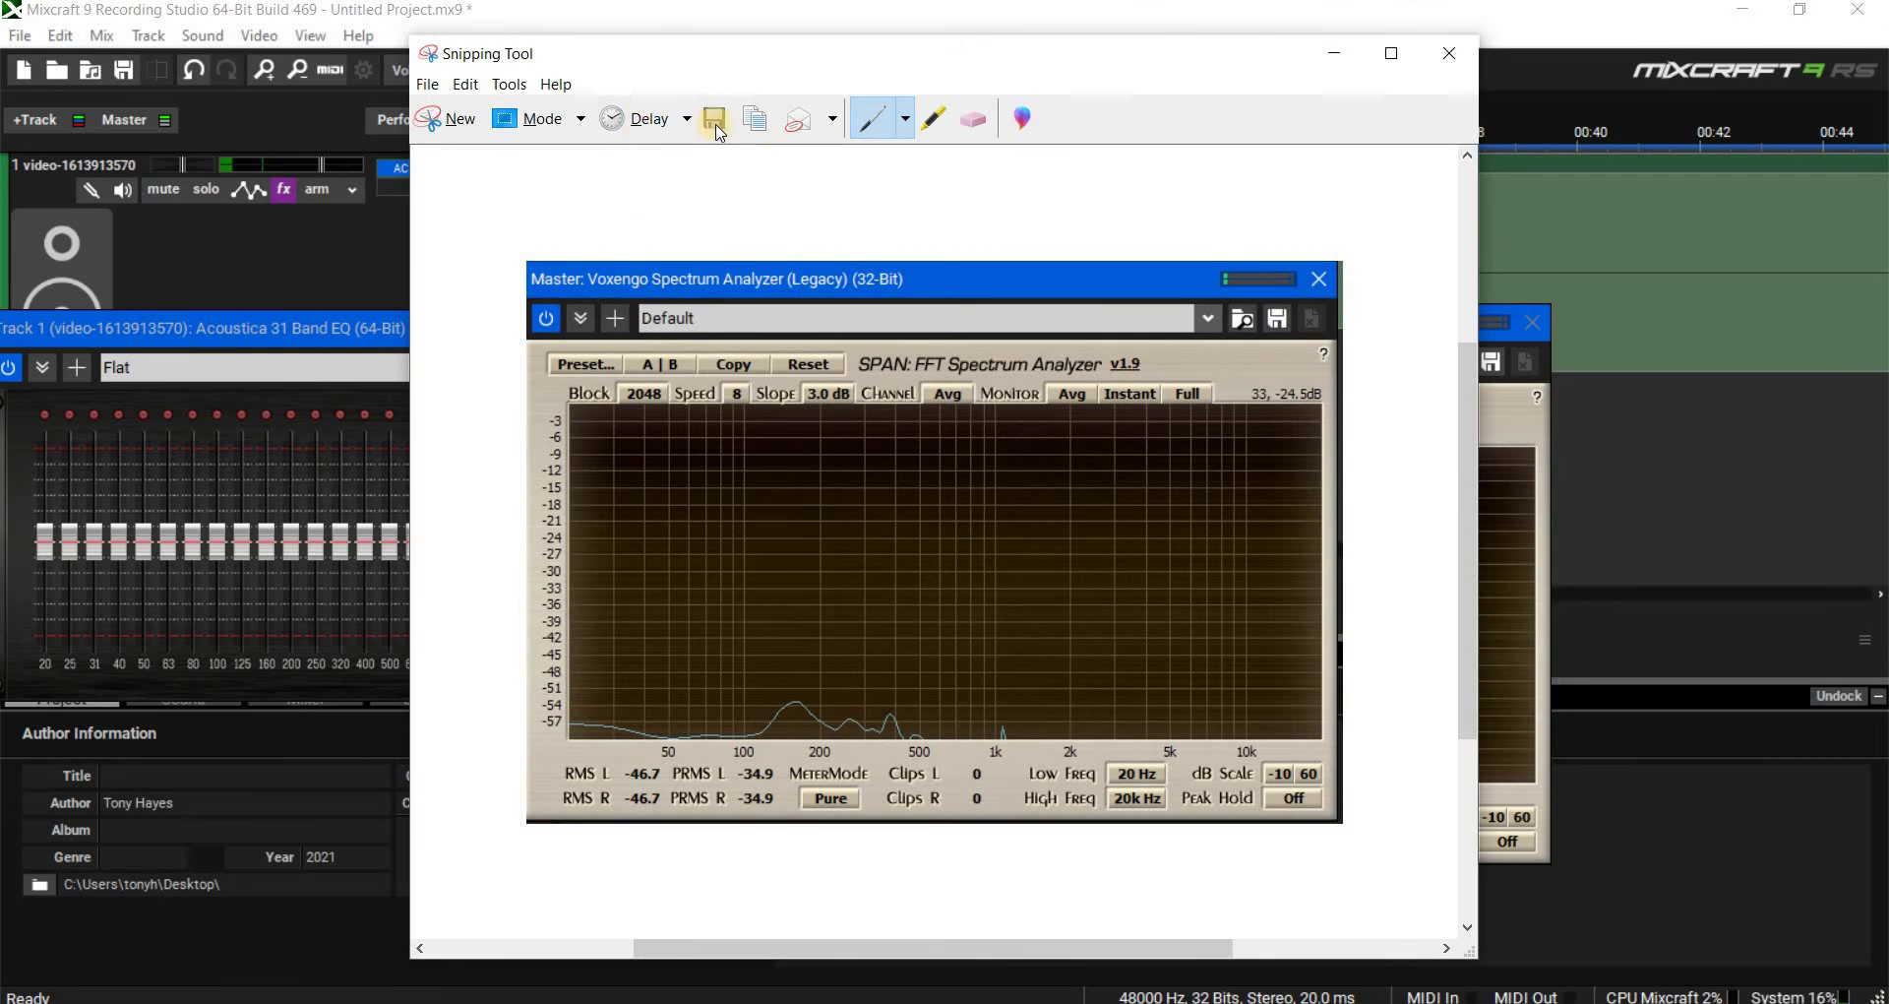
click(715, 120)
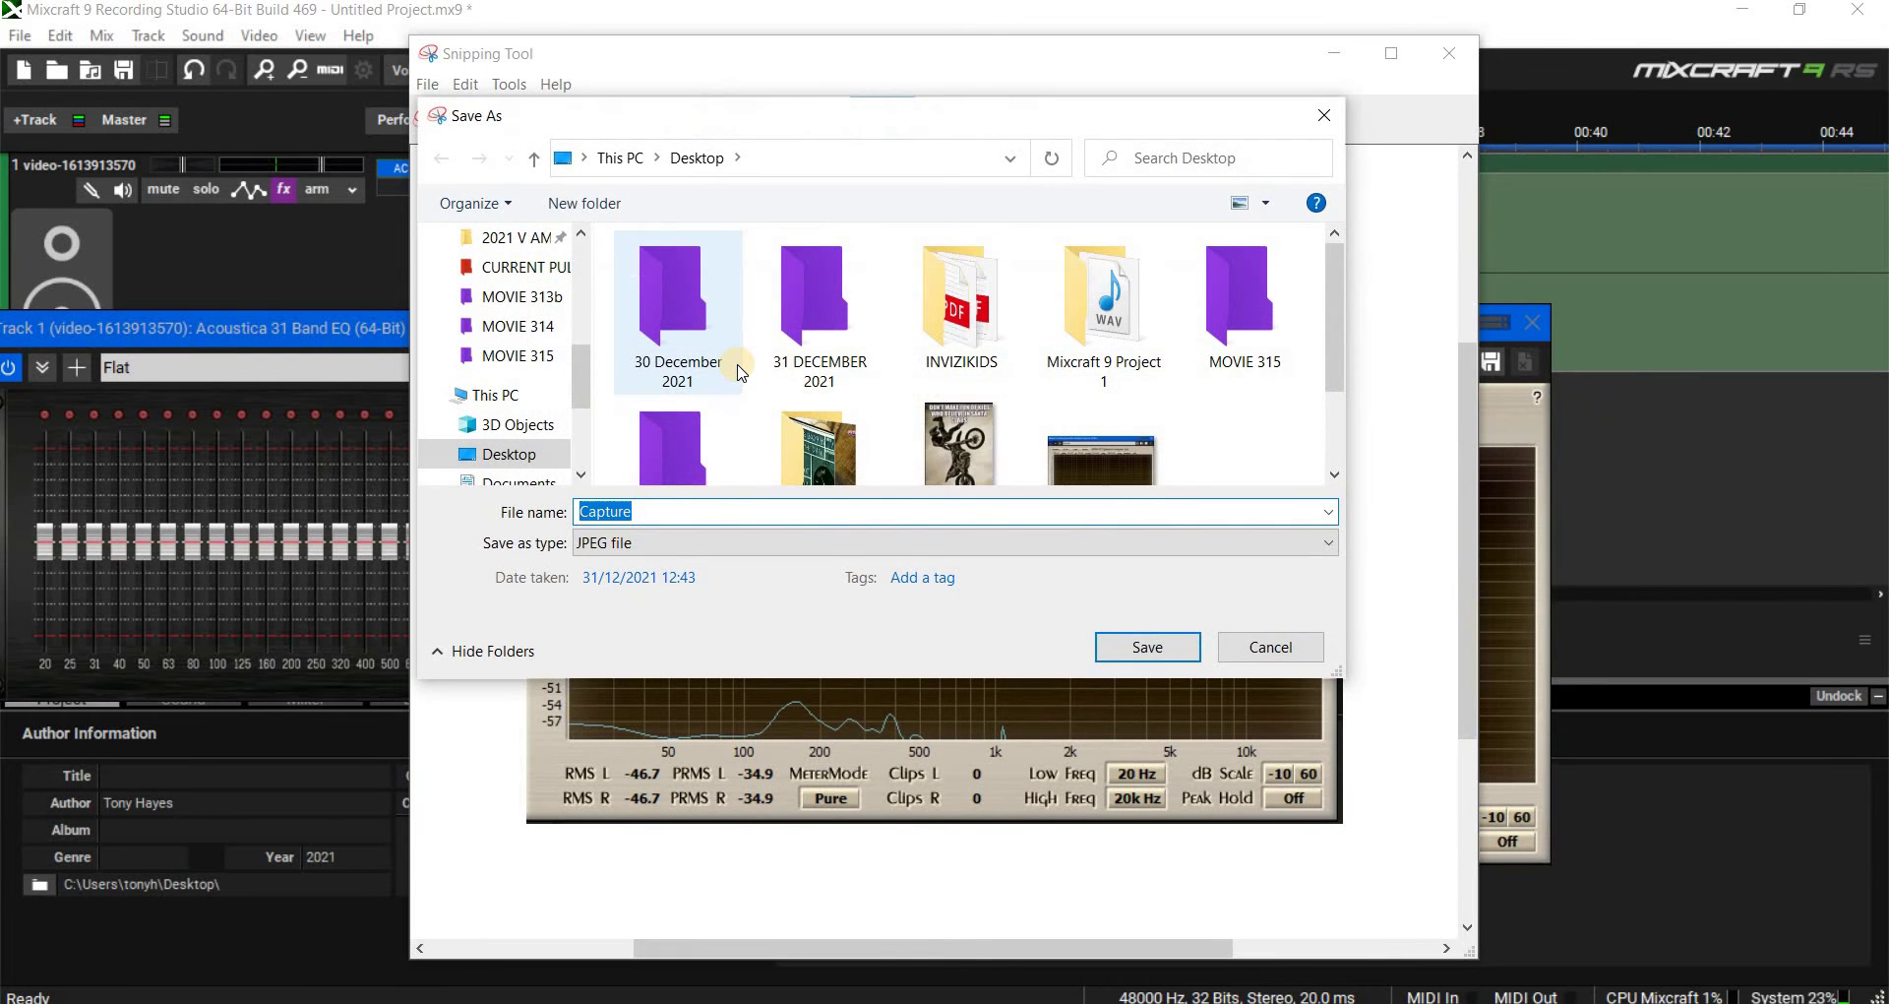
text(UNKNOWN SOUND 1)
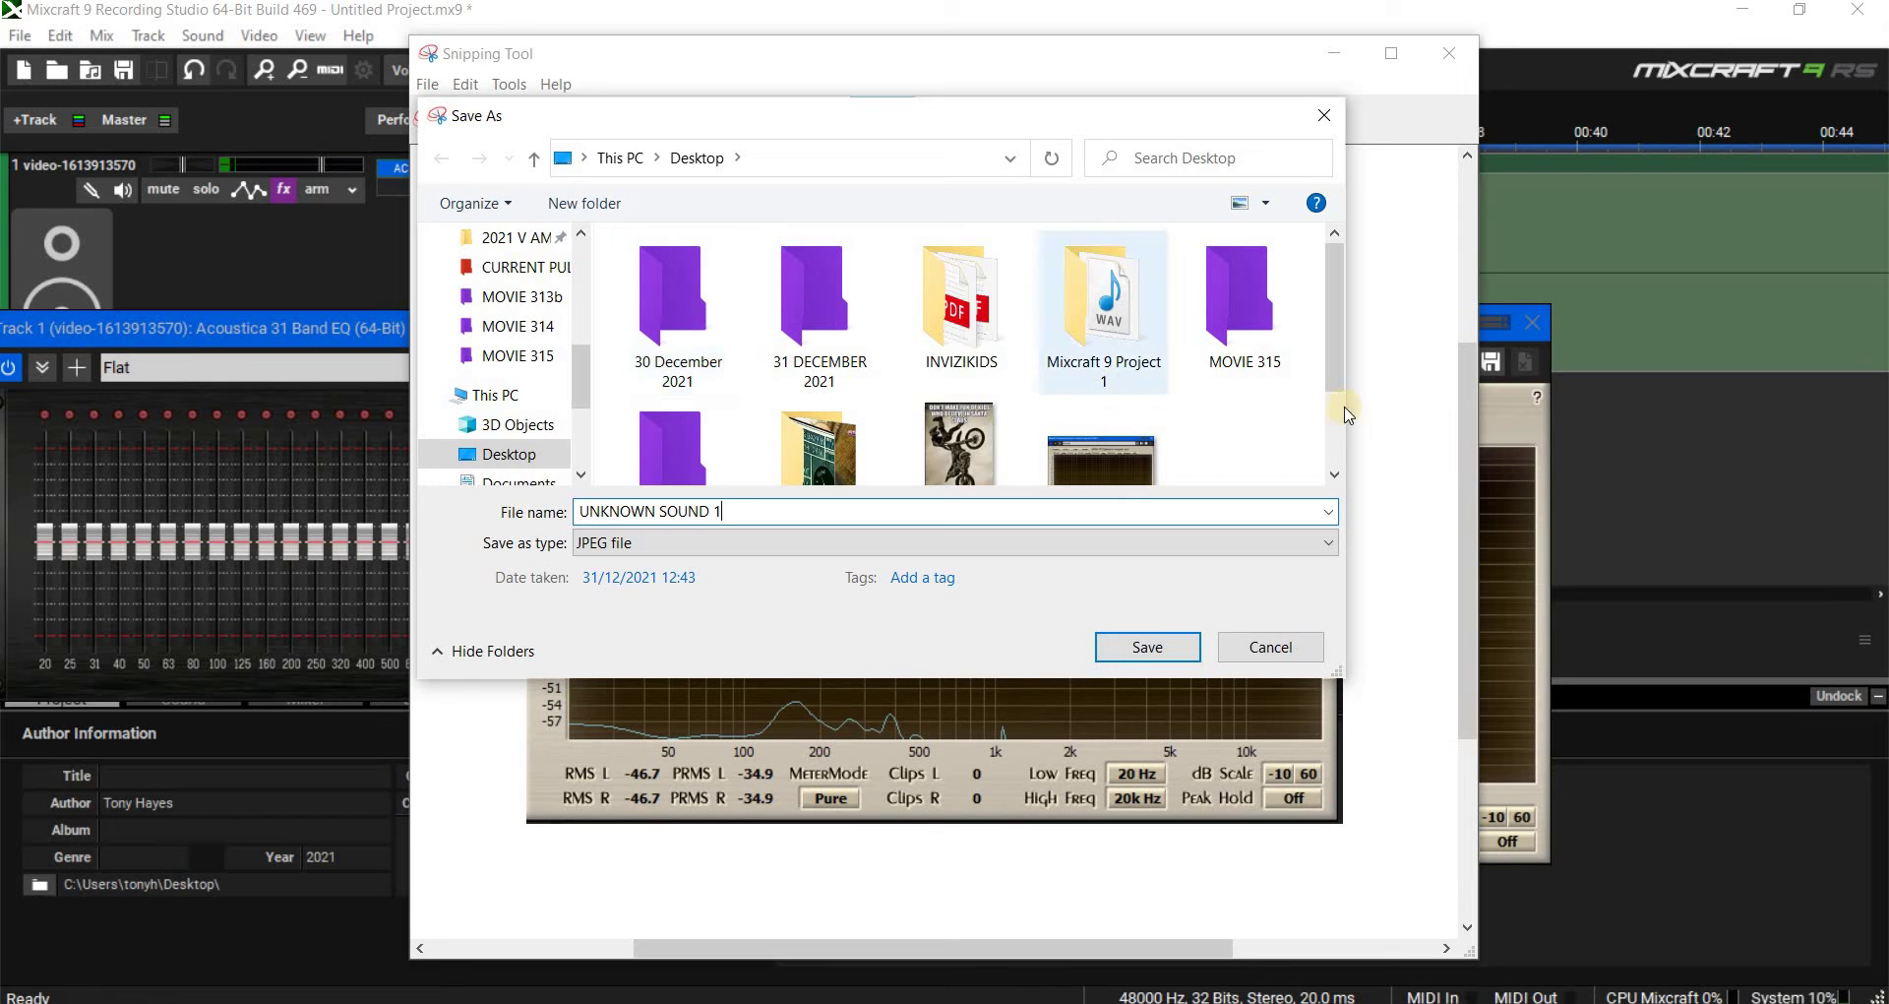
scroll(1319, 438, down, 1)
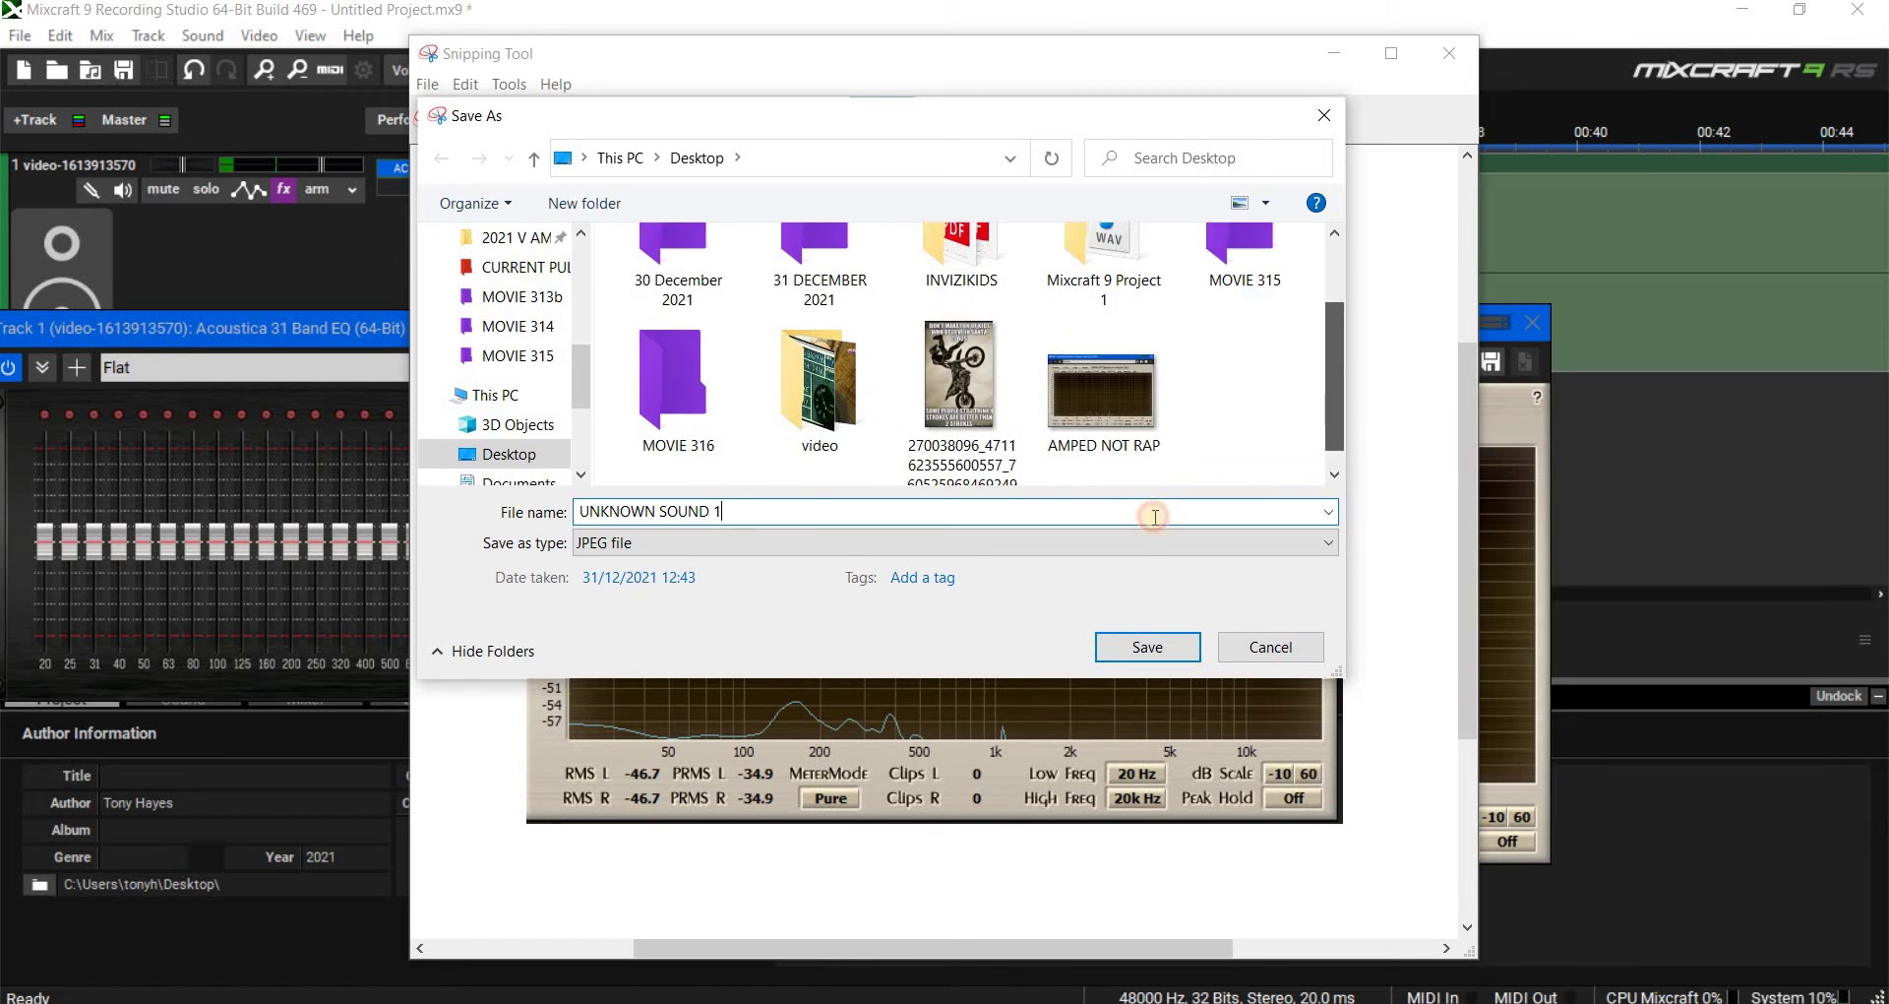
click(1138, 649)
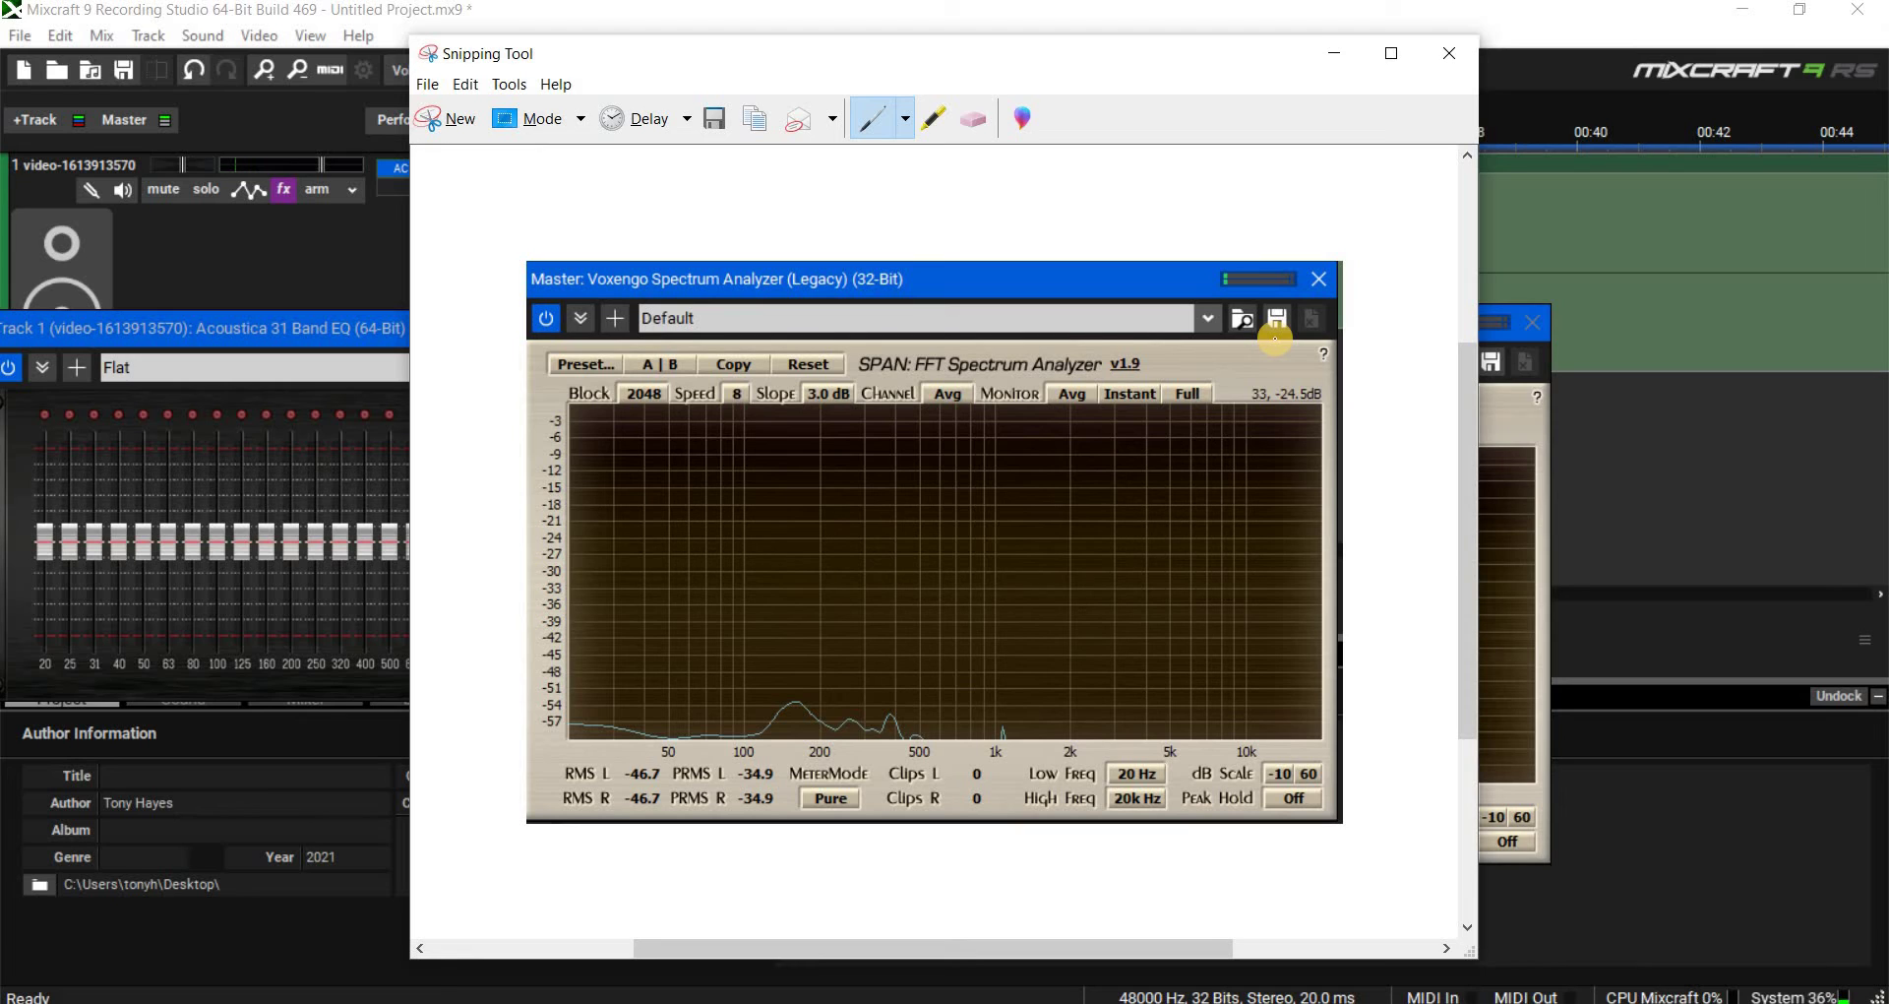
click(1446, 61)
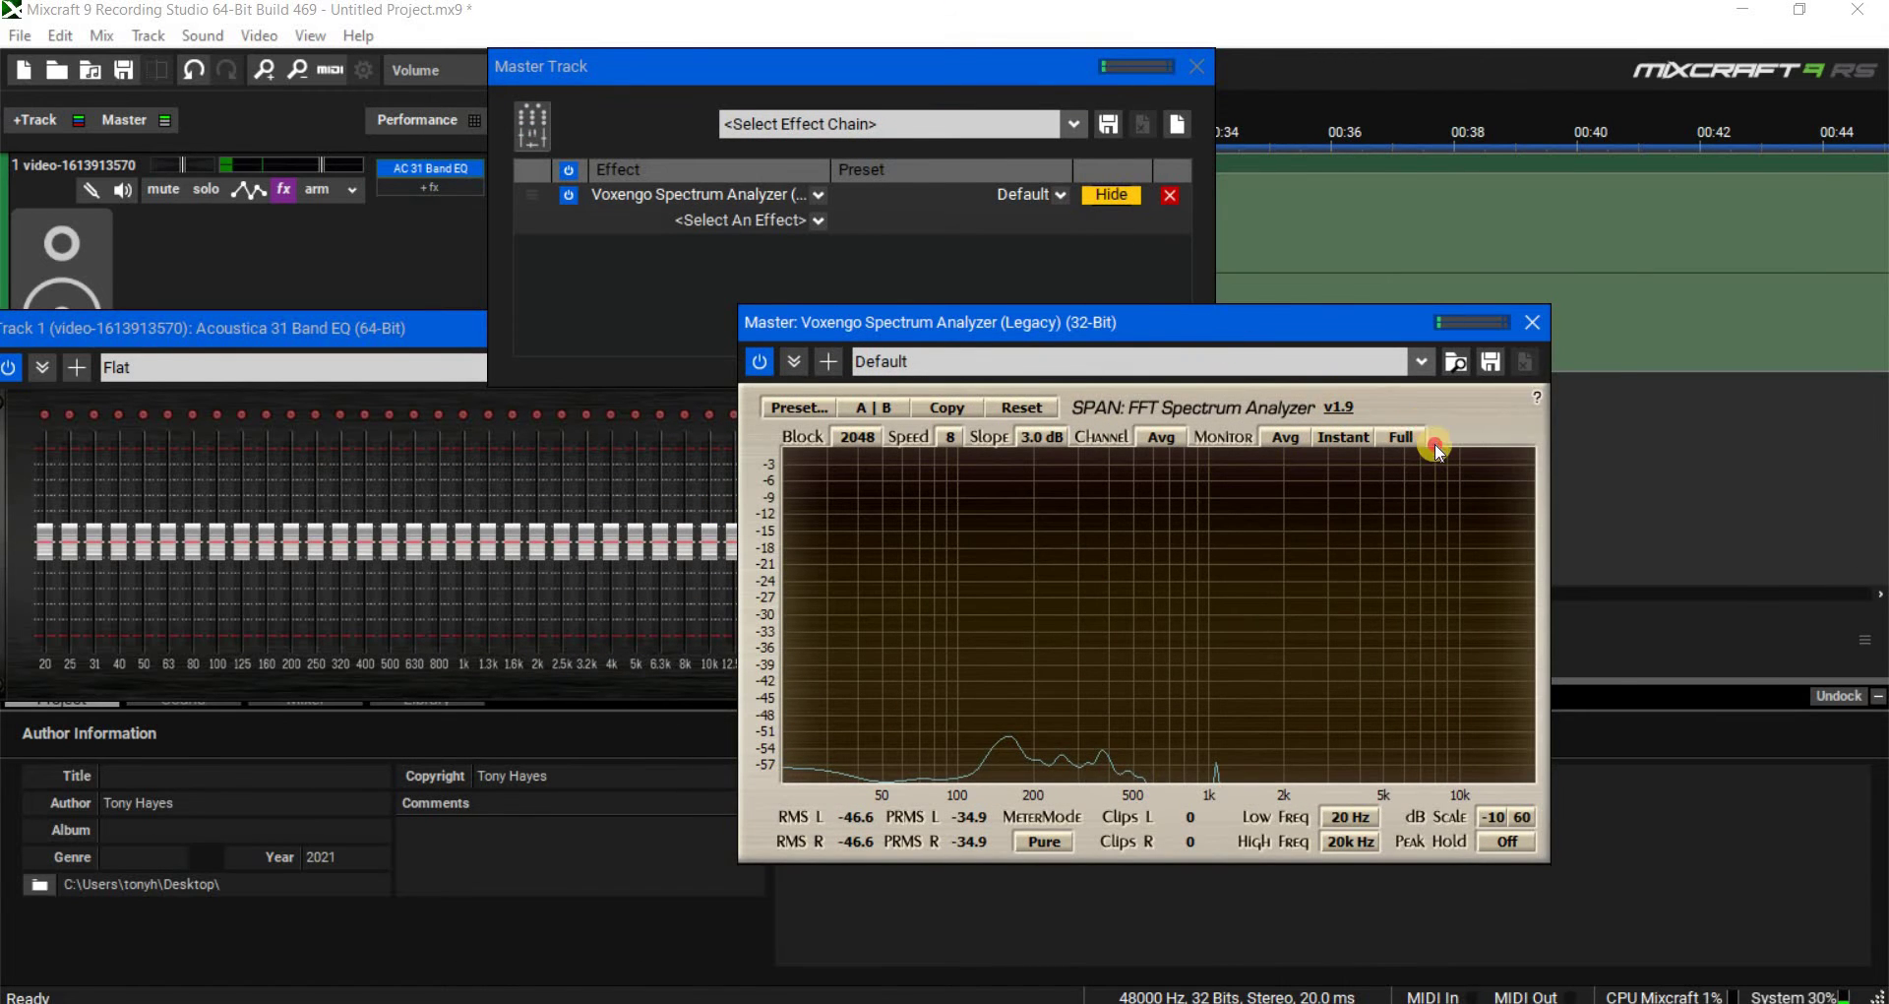
- Close the master track's effects list and arrange the analyzer and EQ windows clear of the timeline and transport controls
drag(1230, 322, 1442, 447)
click(1202, 78)
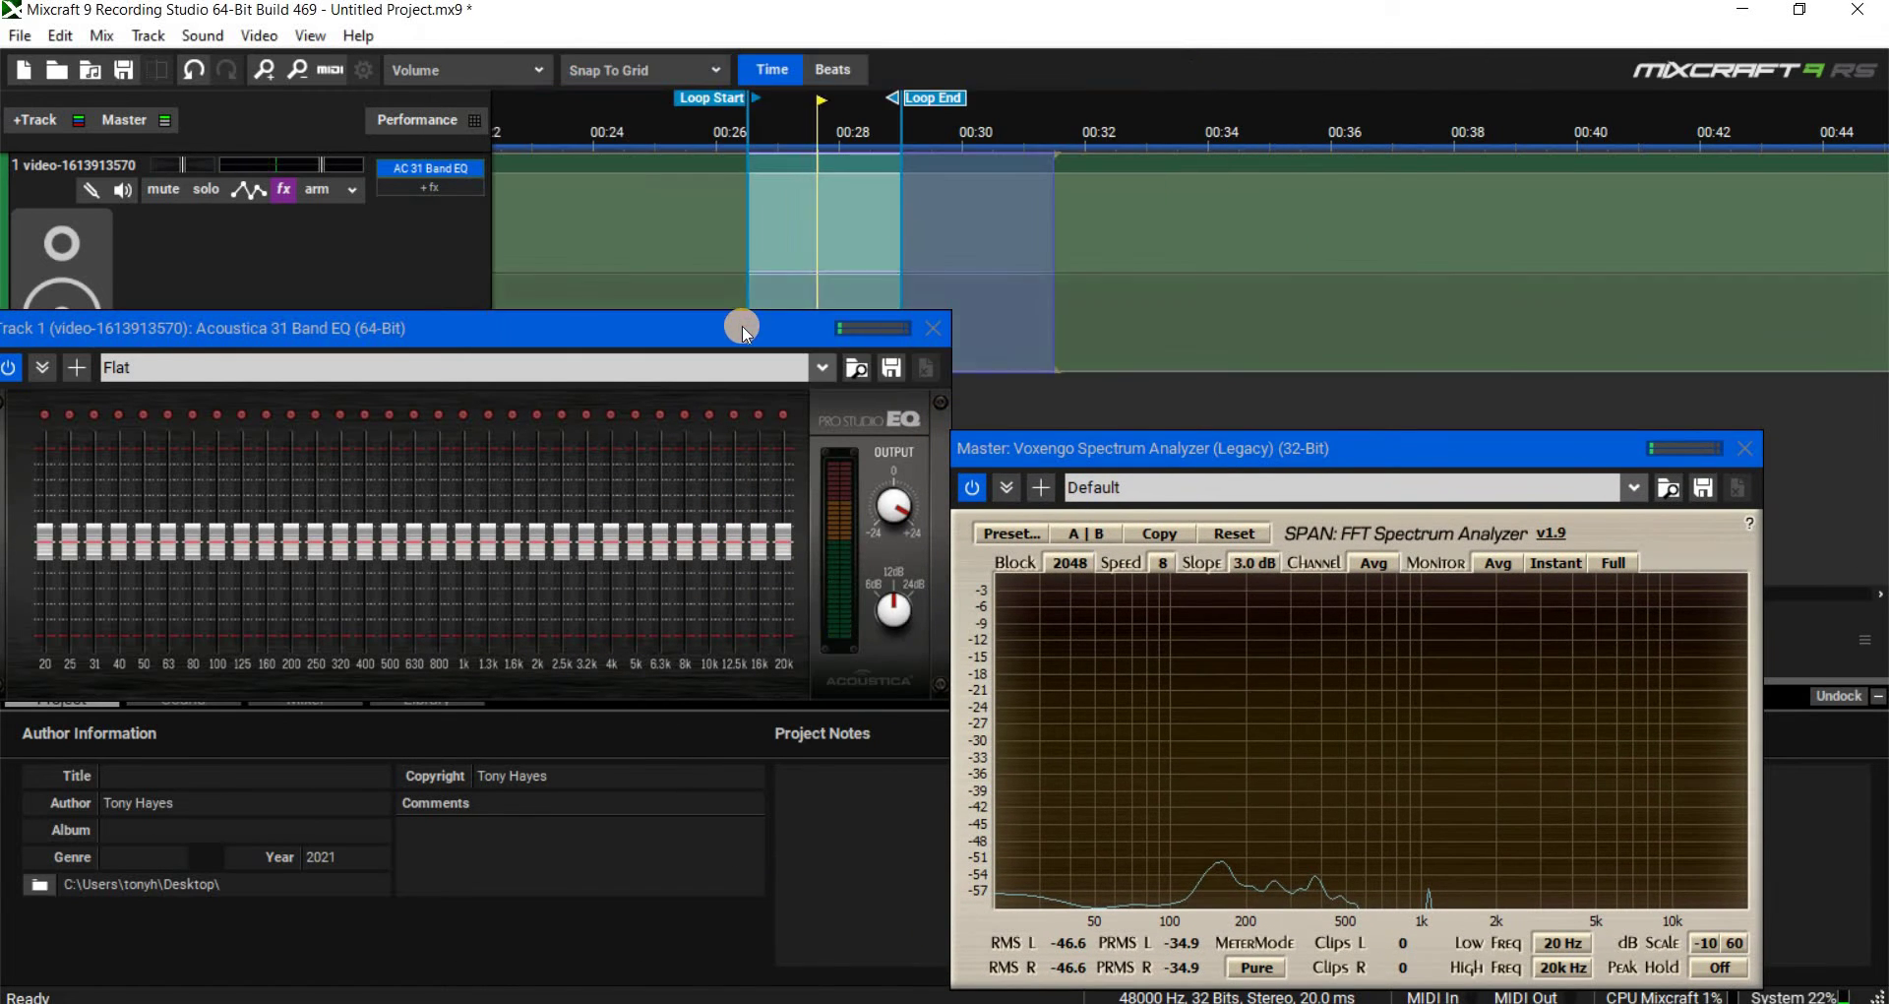
drag(785, 328, 830, 393)
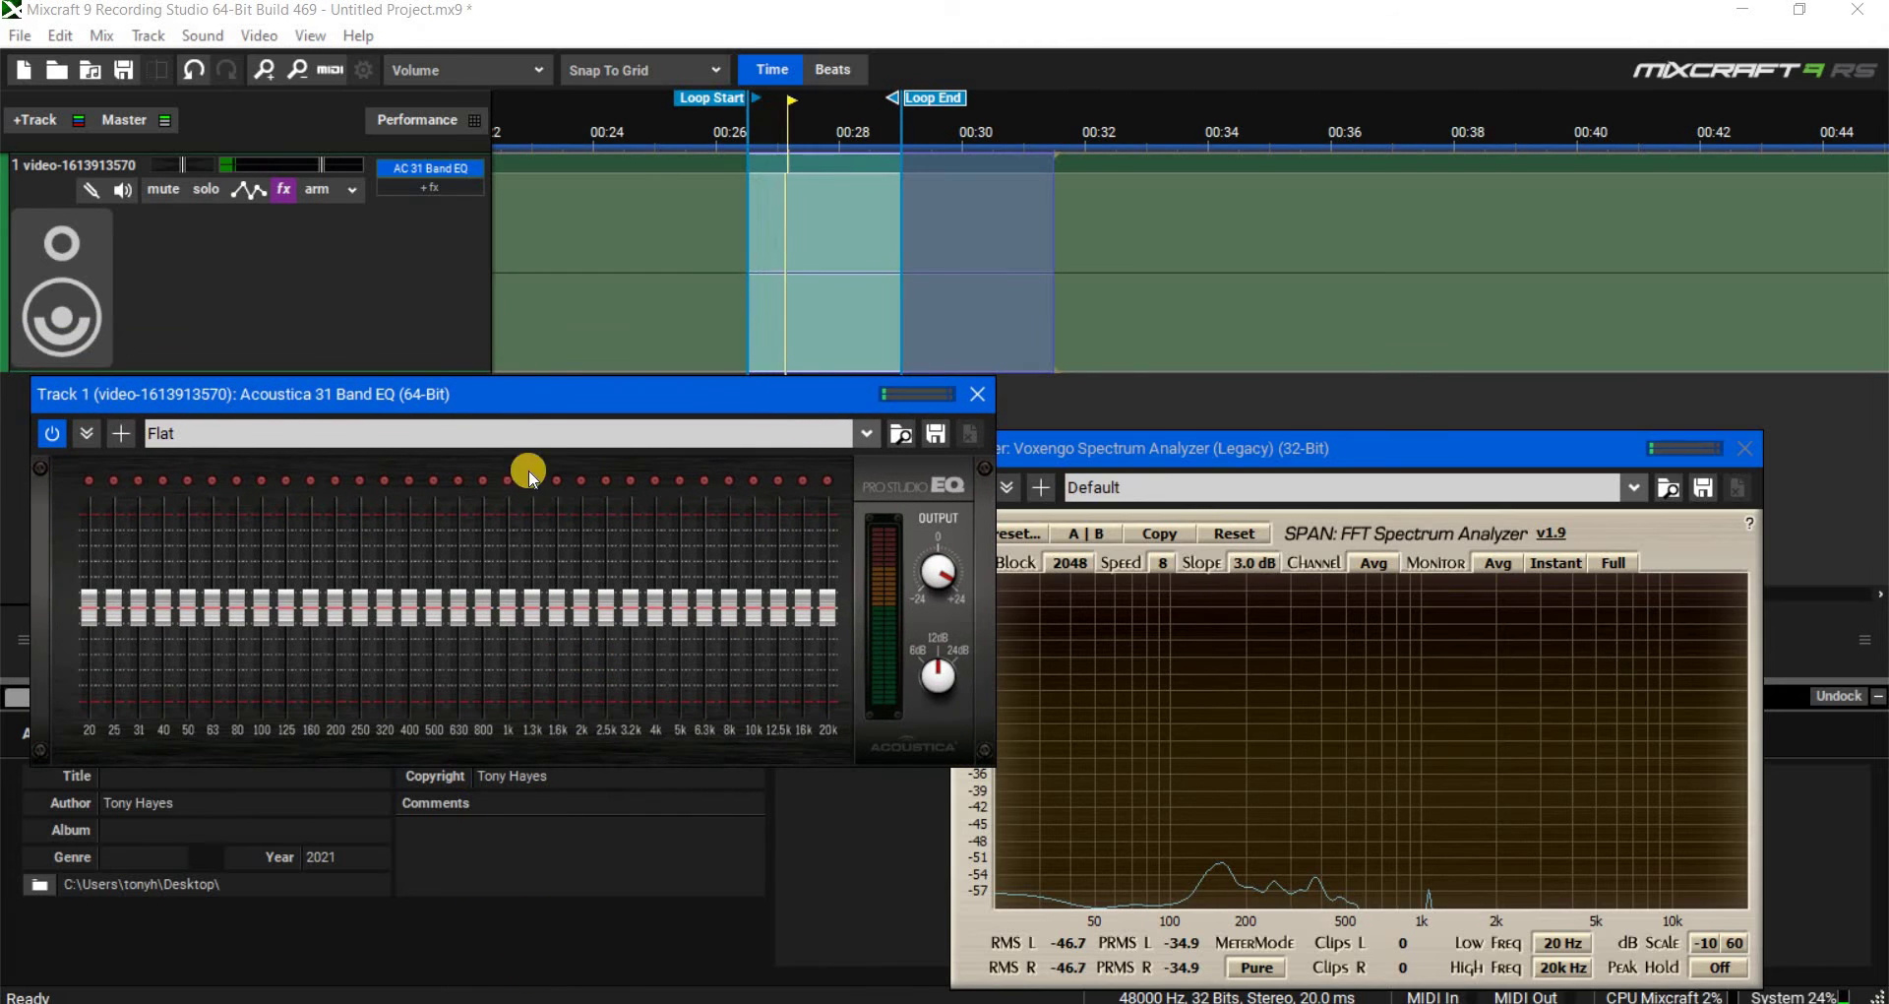
drag(535, 396, 585, 526)
drag(617, 702, 497, 745)
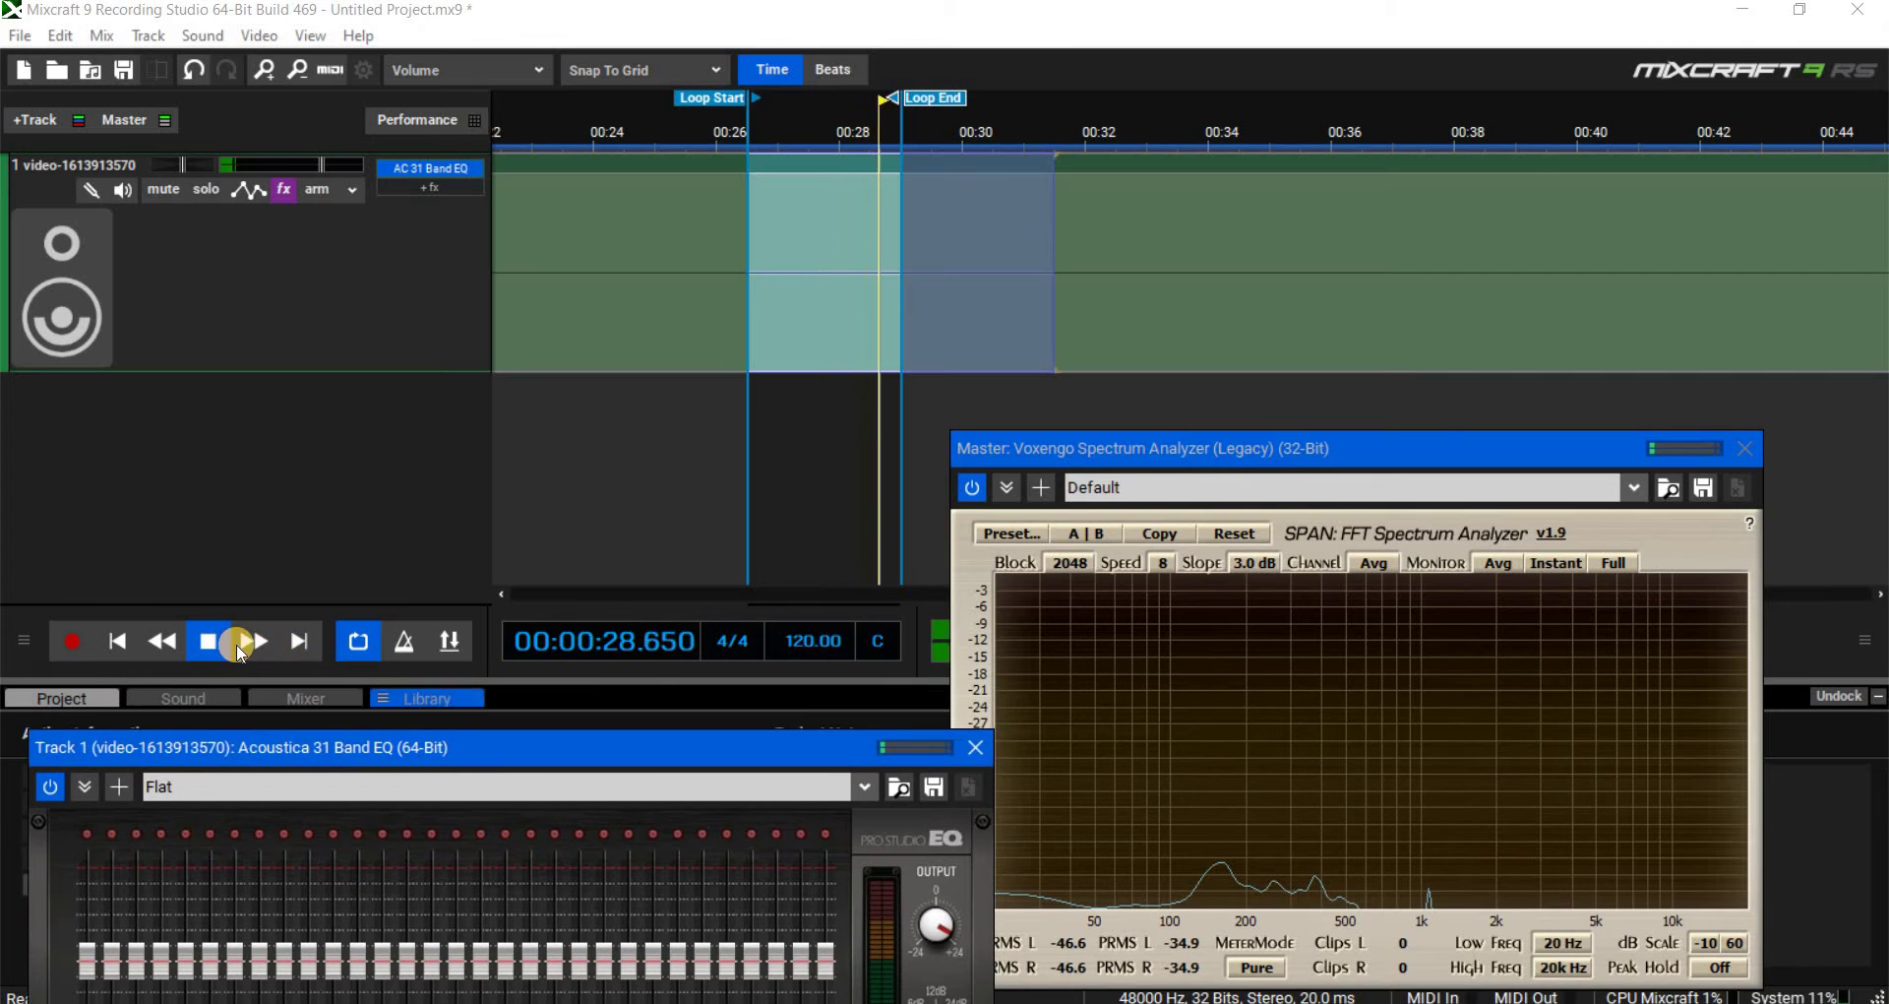
- Stop playback and shift the loop to the section from about 29 to 31.5 s
click(208, 640)
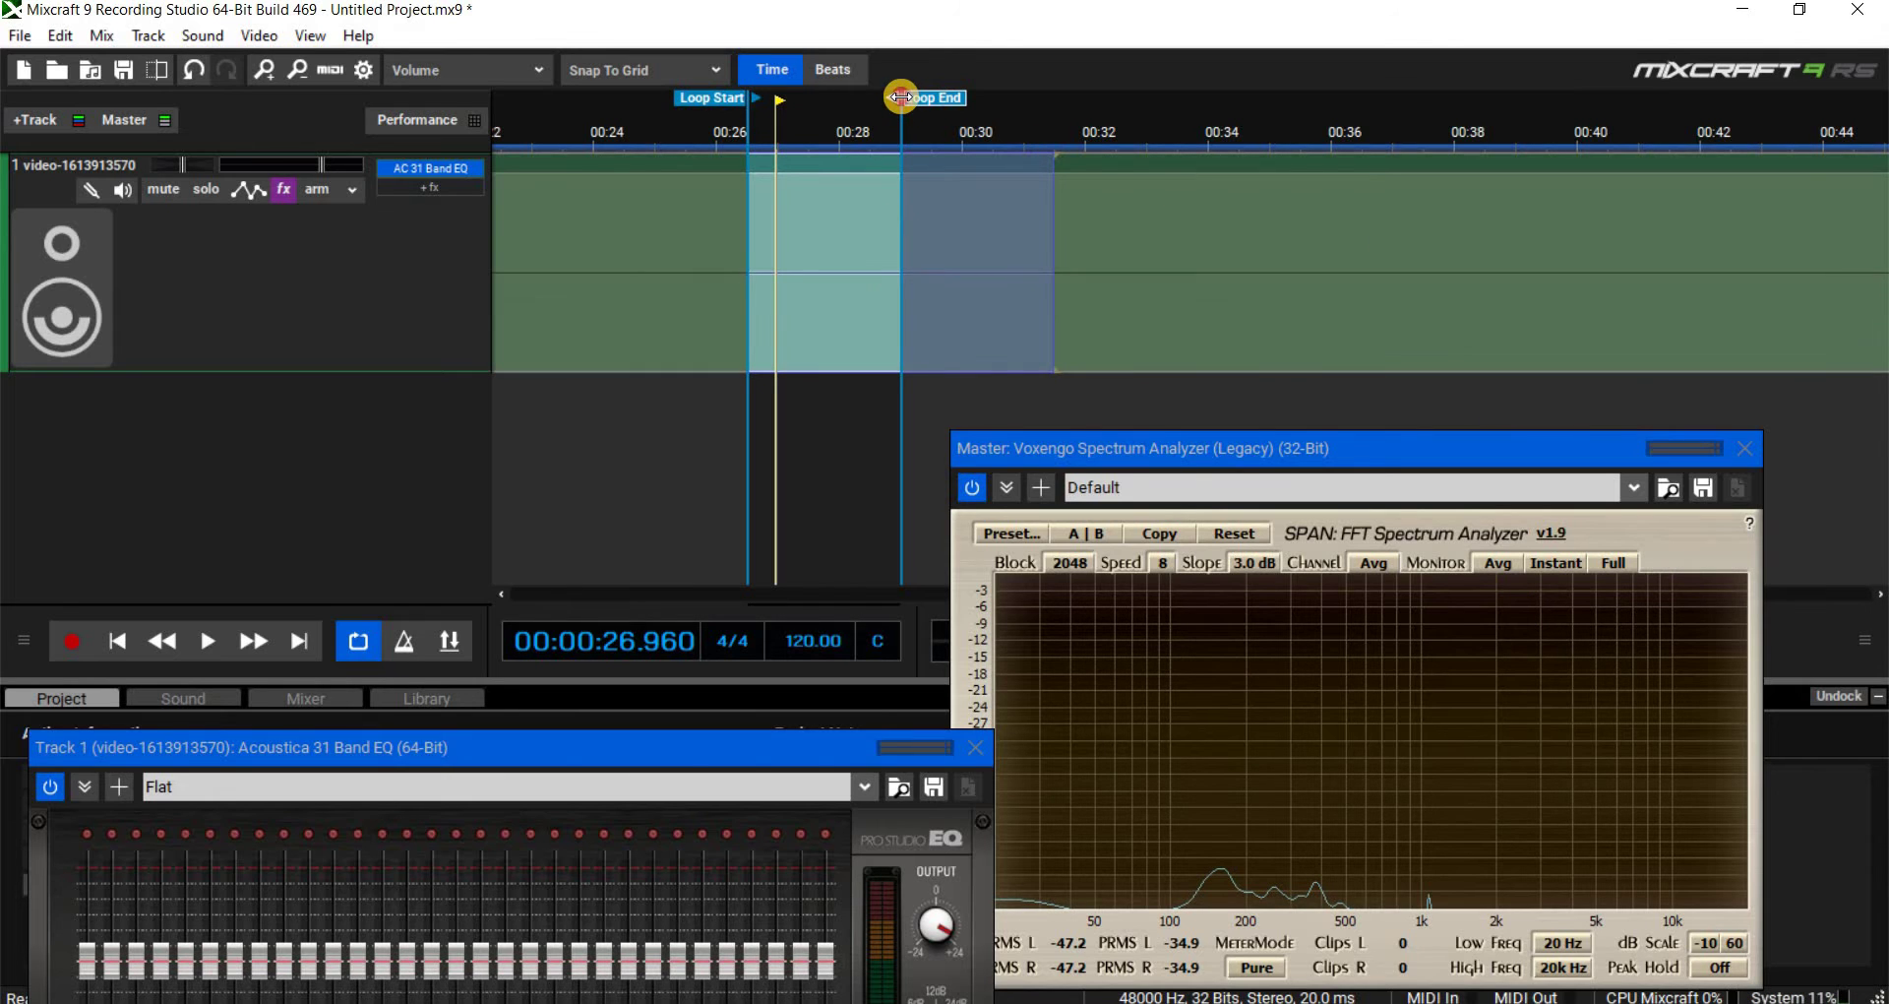
drag(902, 98, 1054, 99)
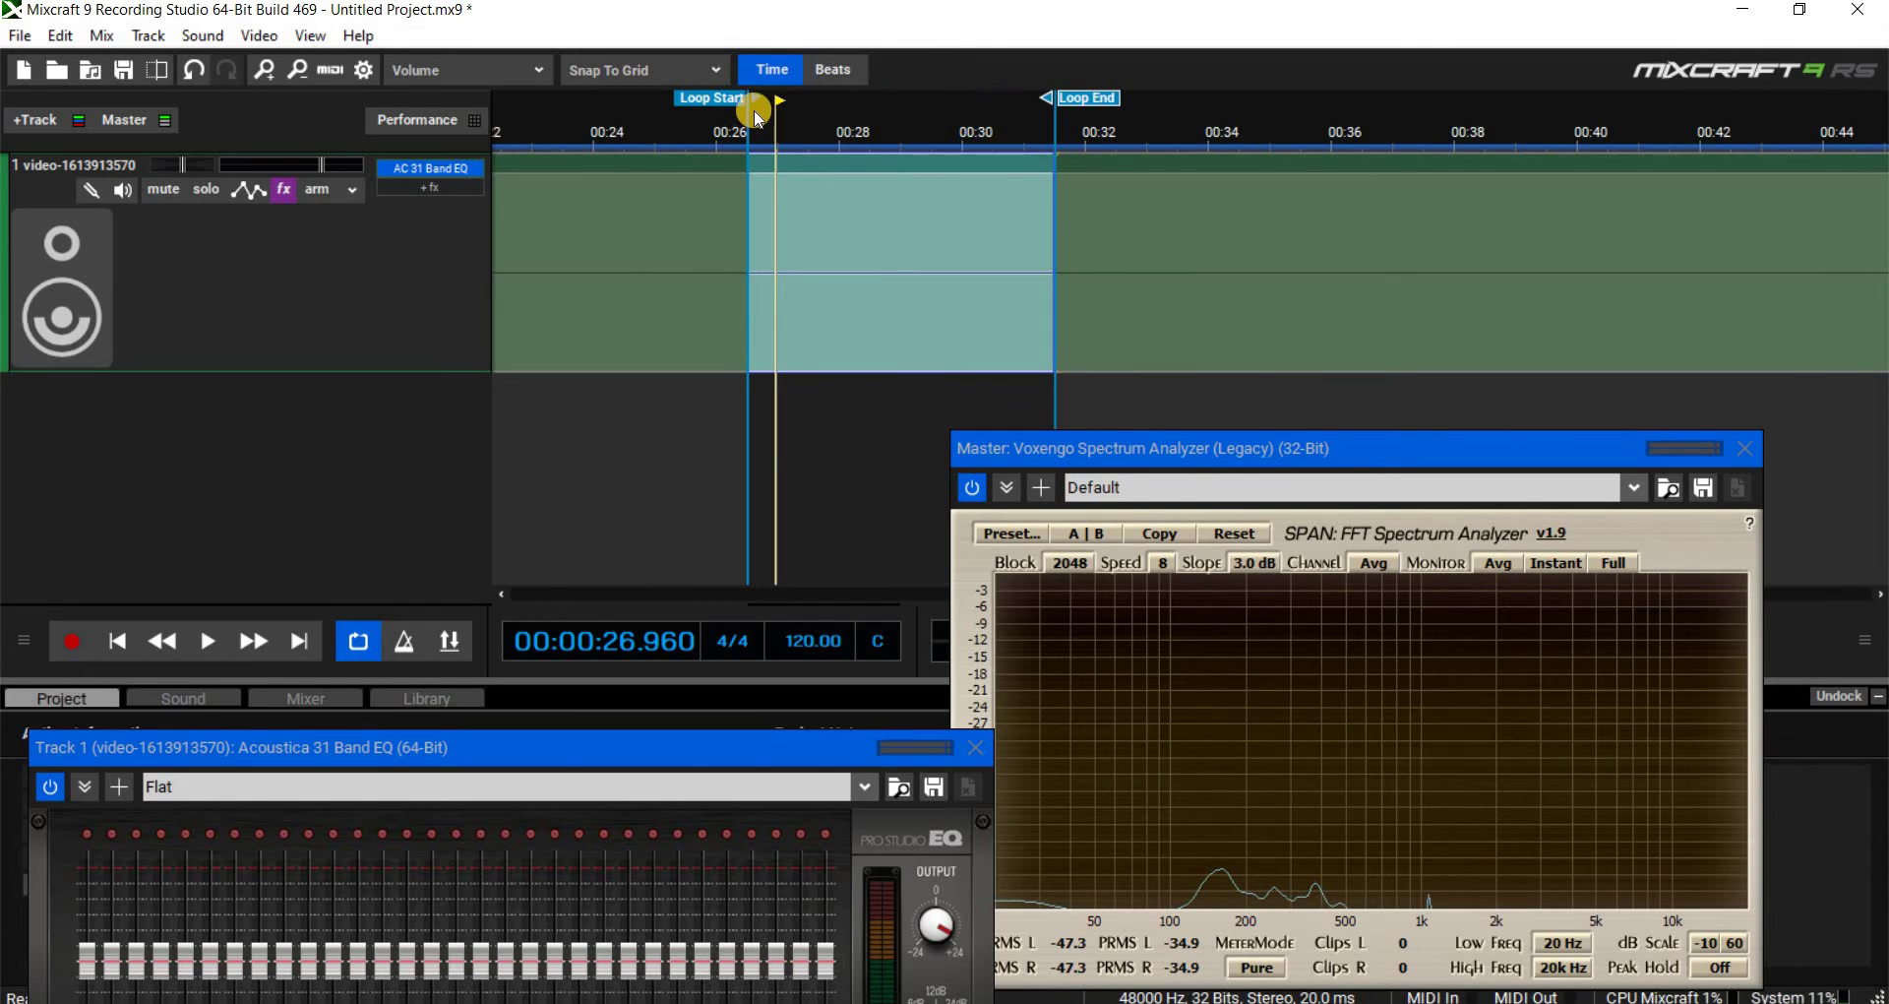
drag(755, 116, 901, 134)
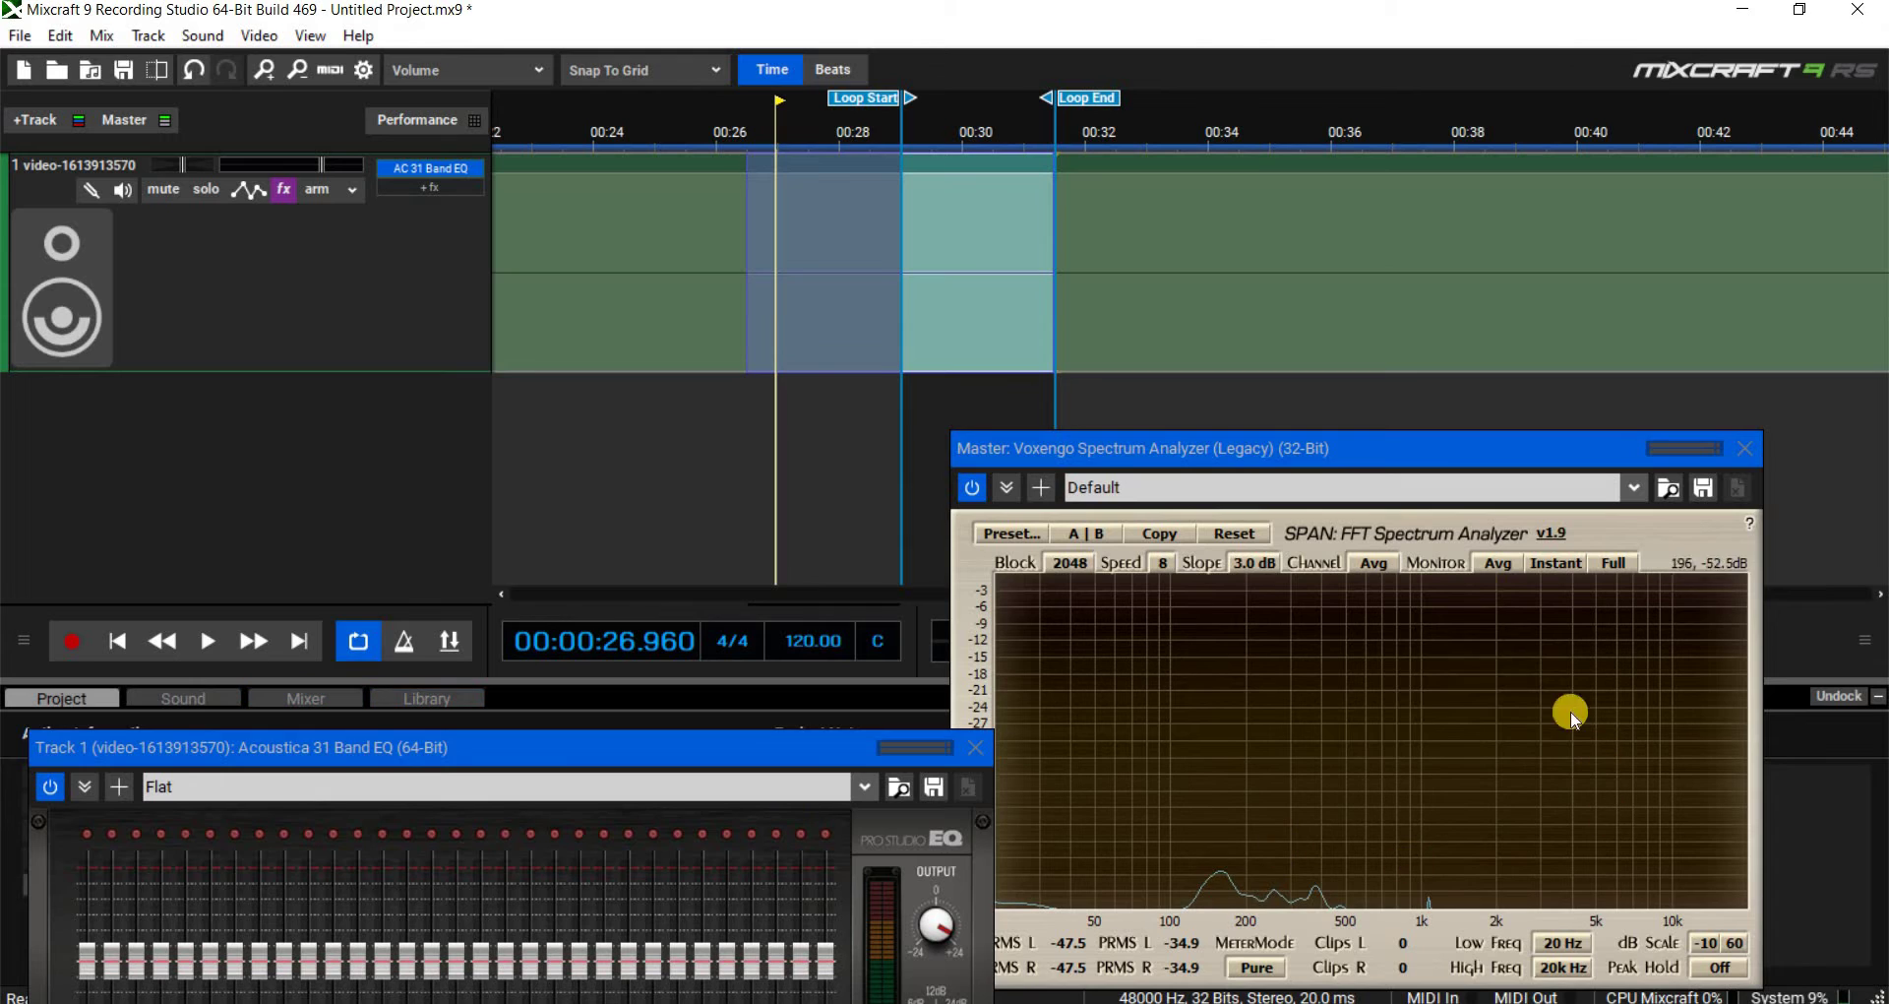
- Set the spectrum analyzer's monitor mode to RealT and start looped playback of the new section
click(1498, 563)
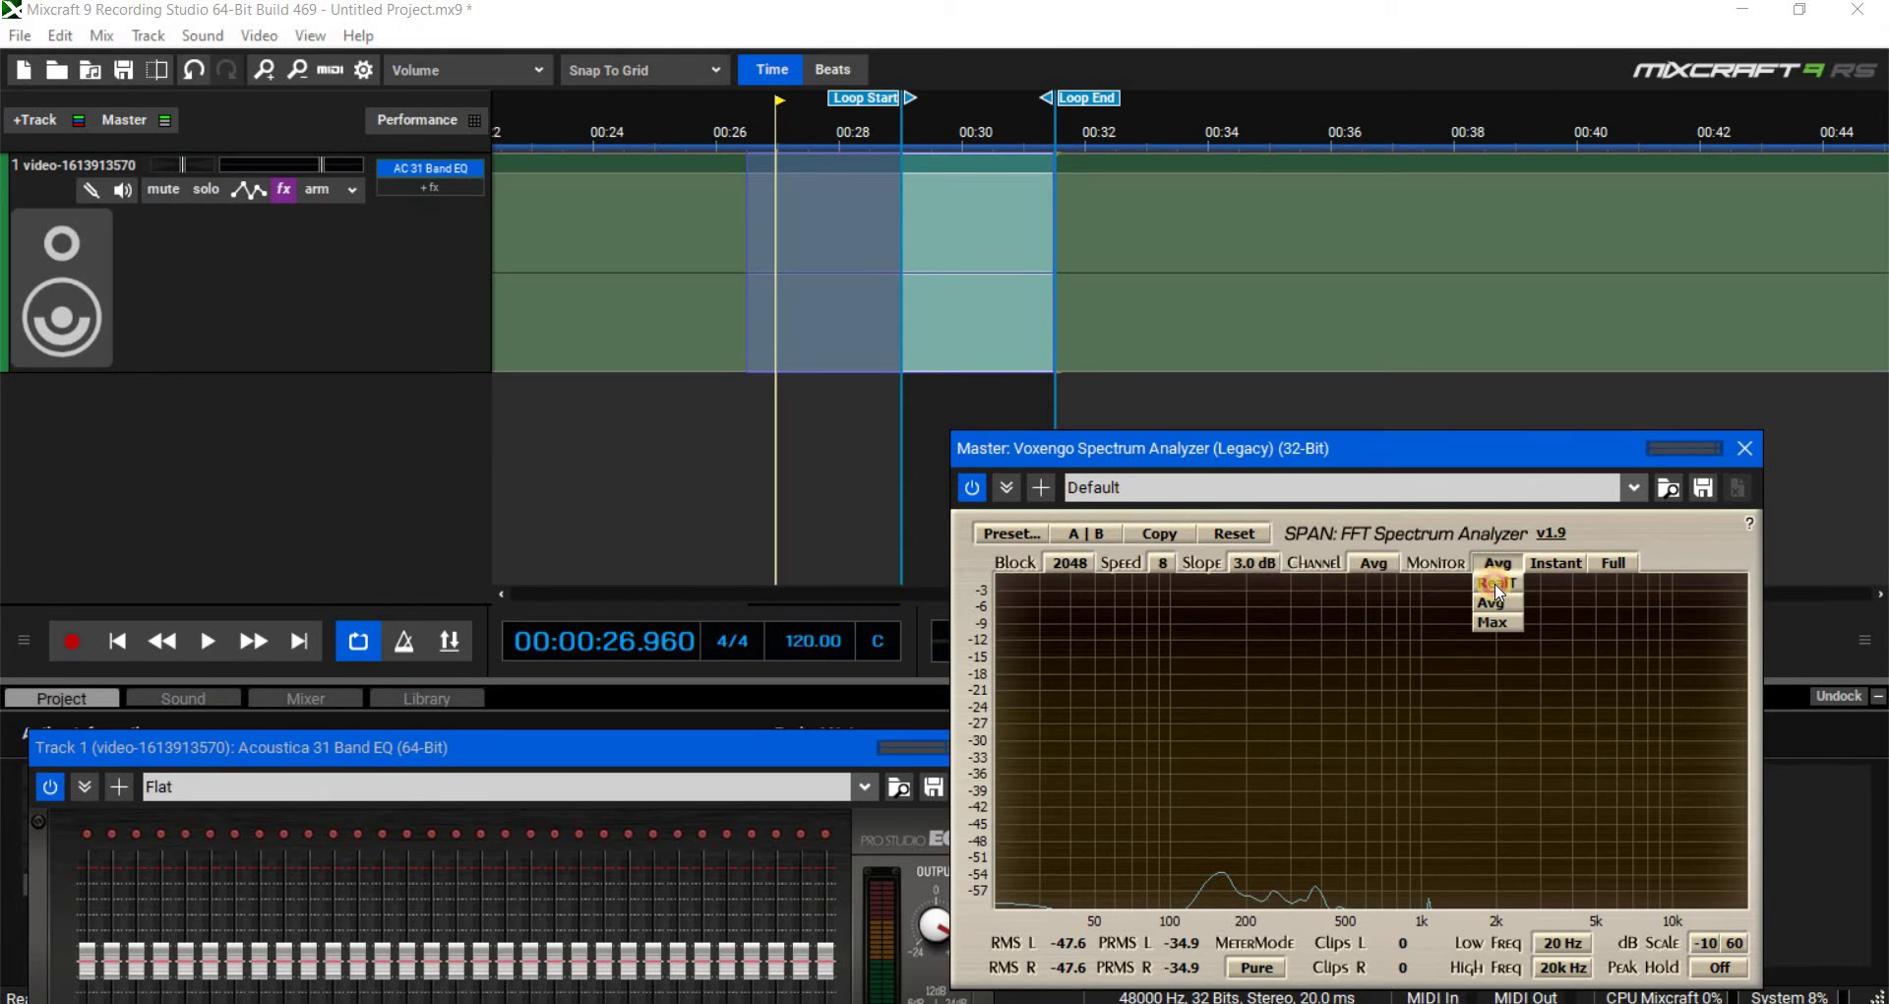
click(1497, 582)
click(1492, 564)
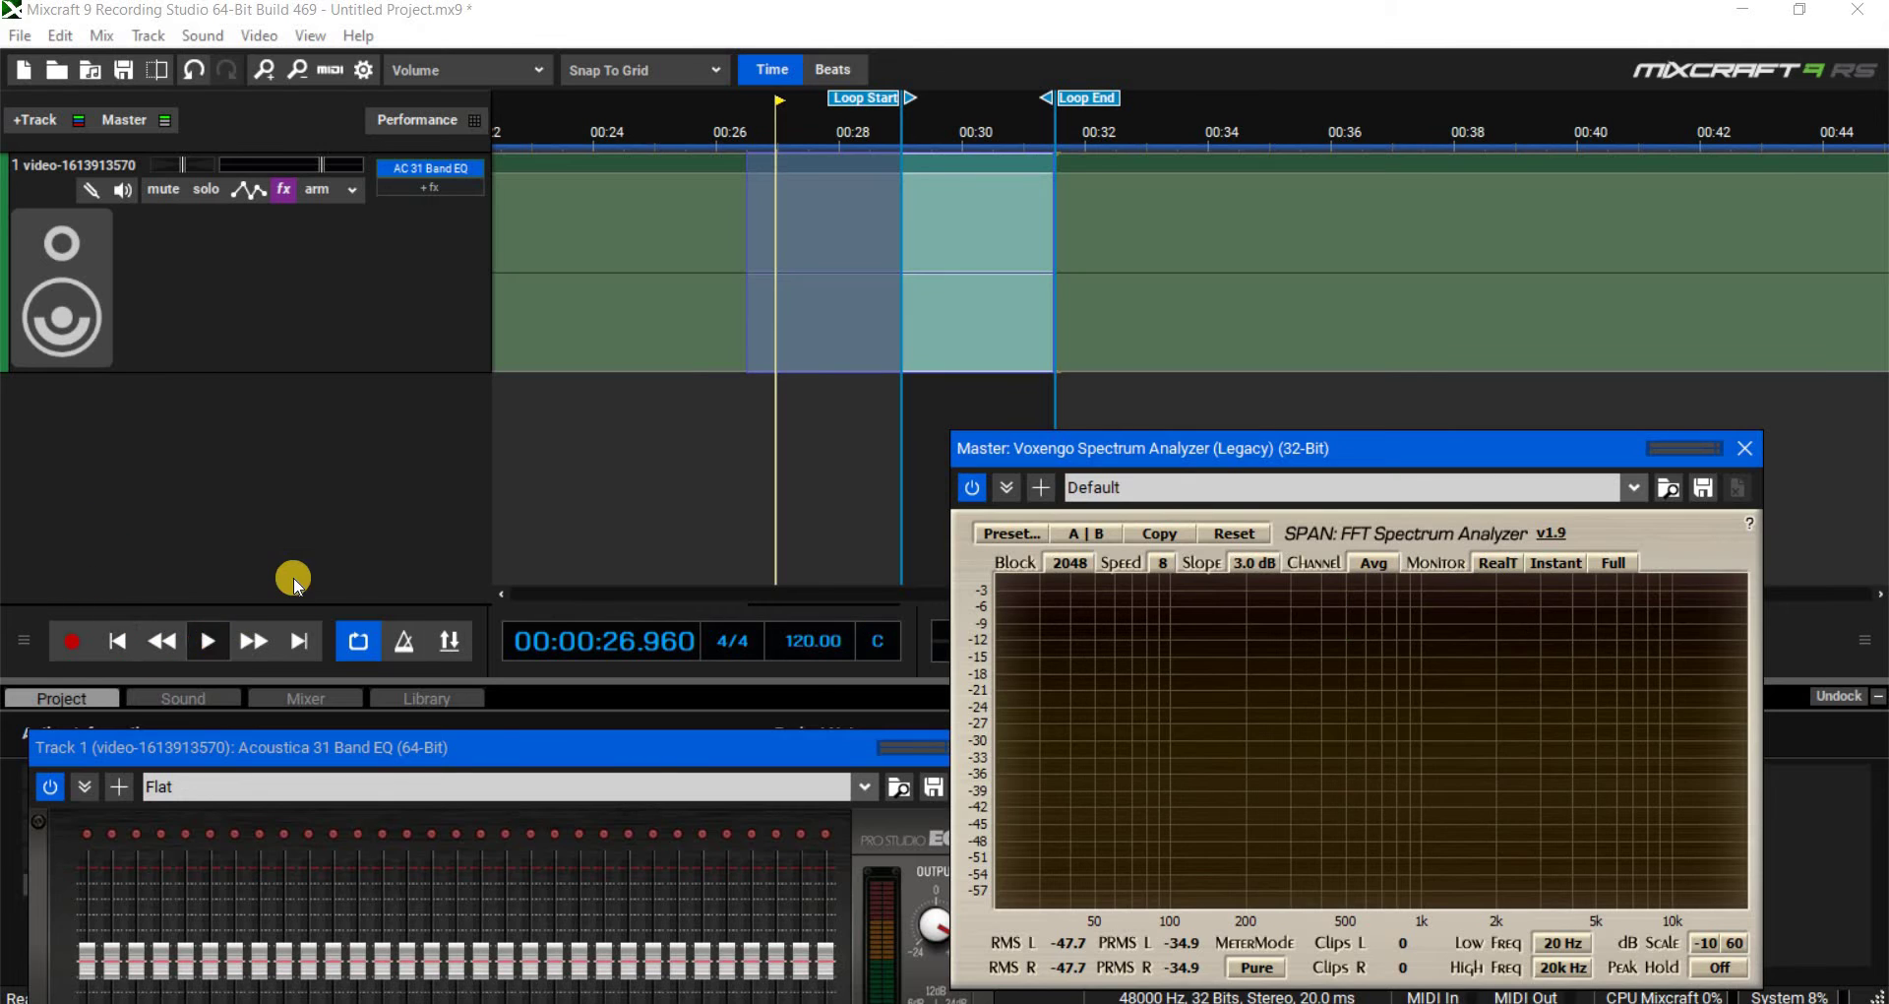
key(space)
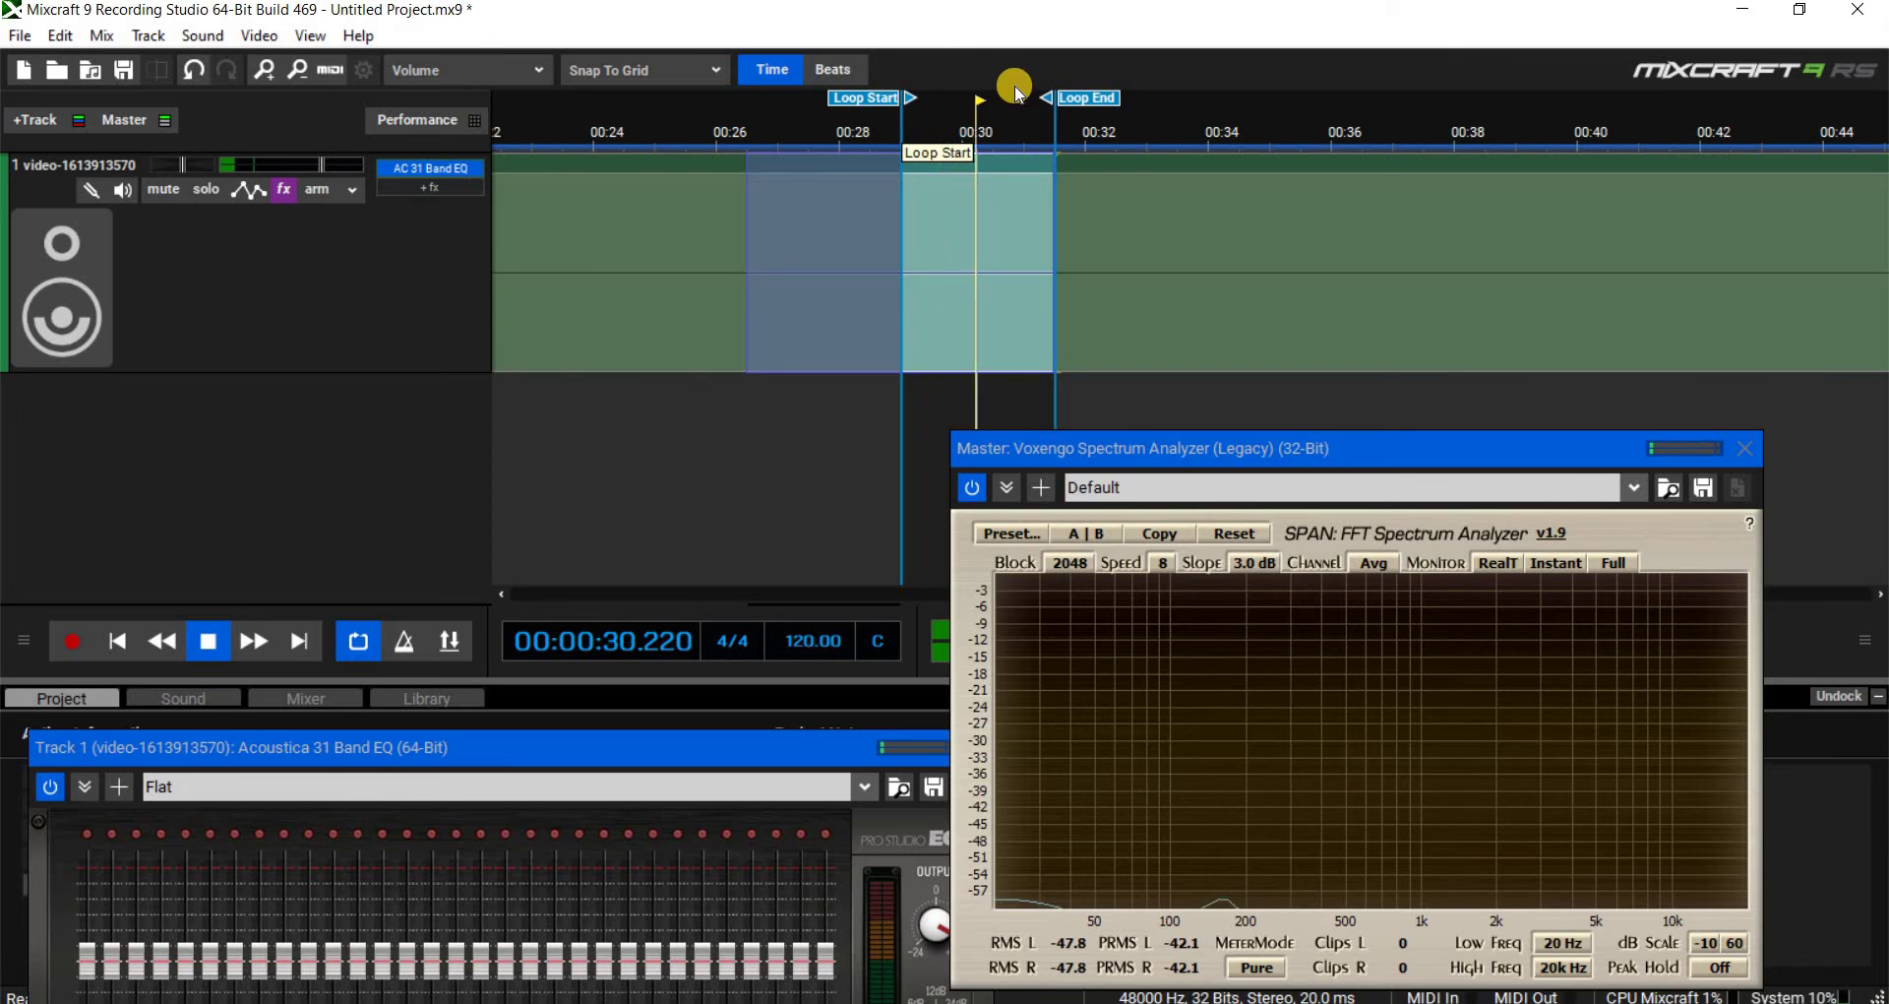
- Shorten the loop end to about 31 s, then stop and restart the looped playback
drag(1051, 95, 1024, 115)
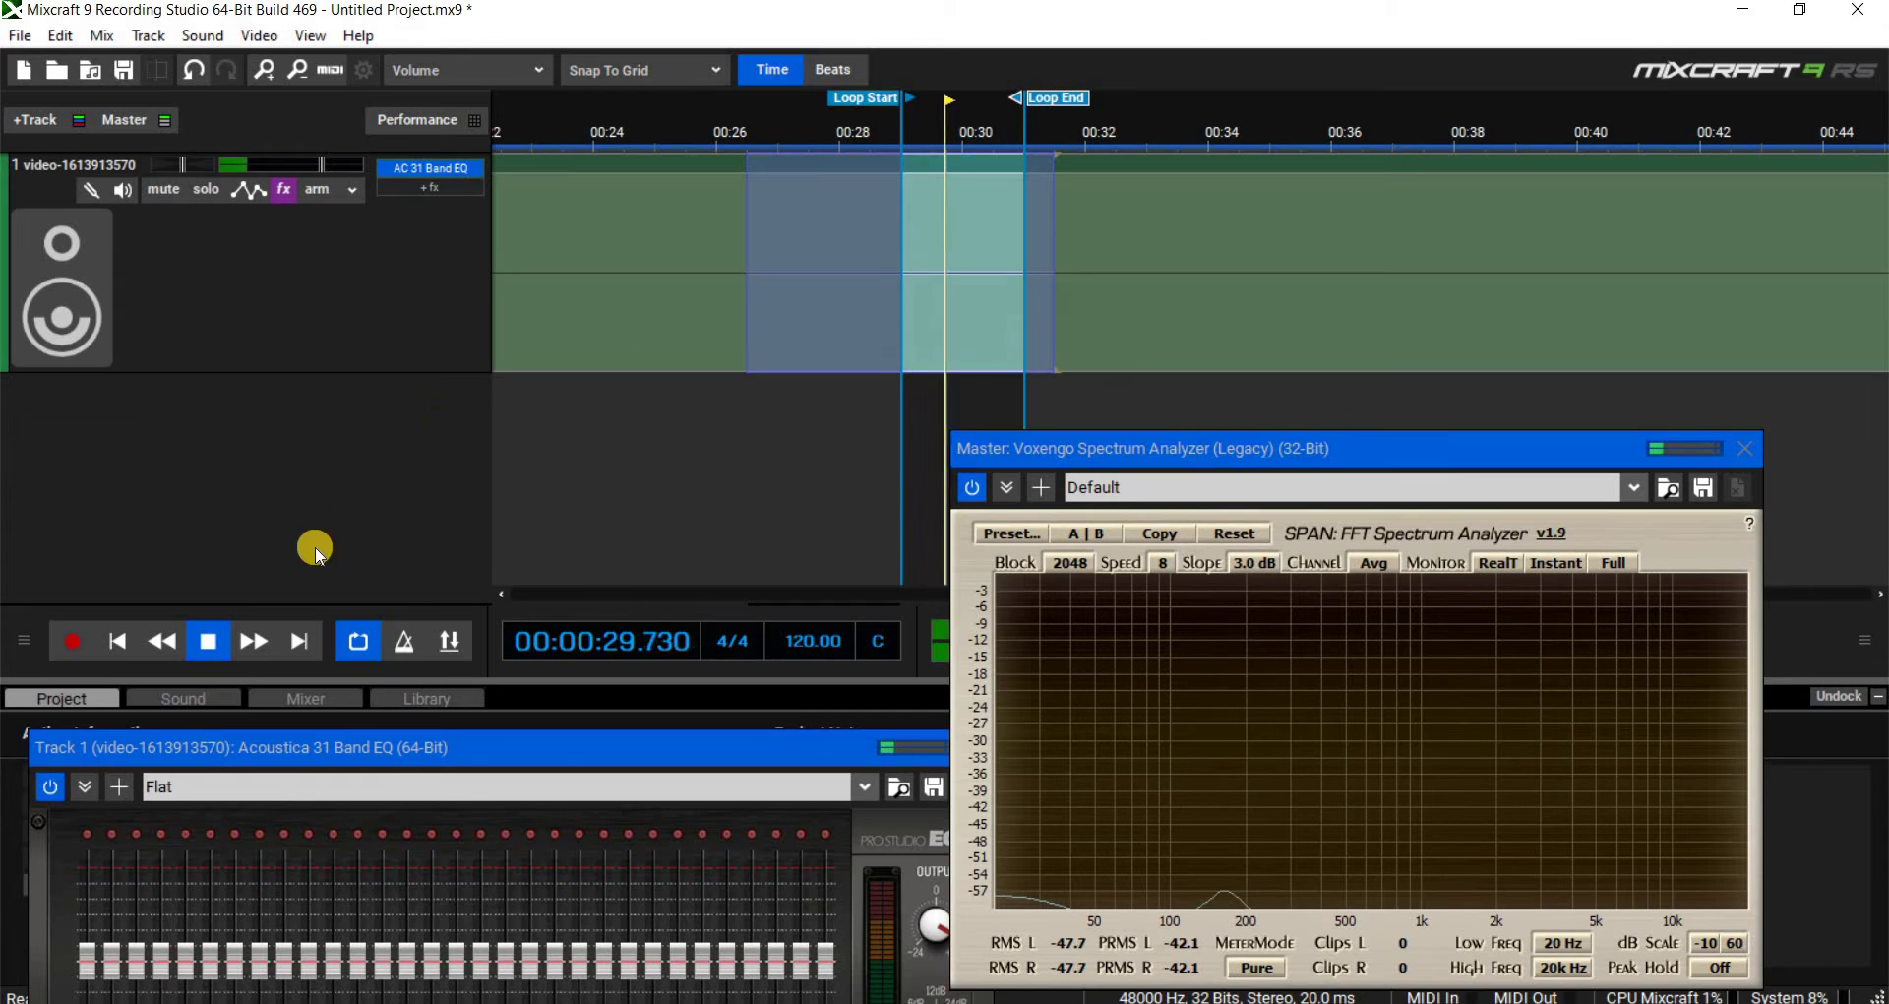
click(209, 642)
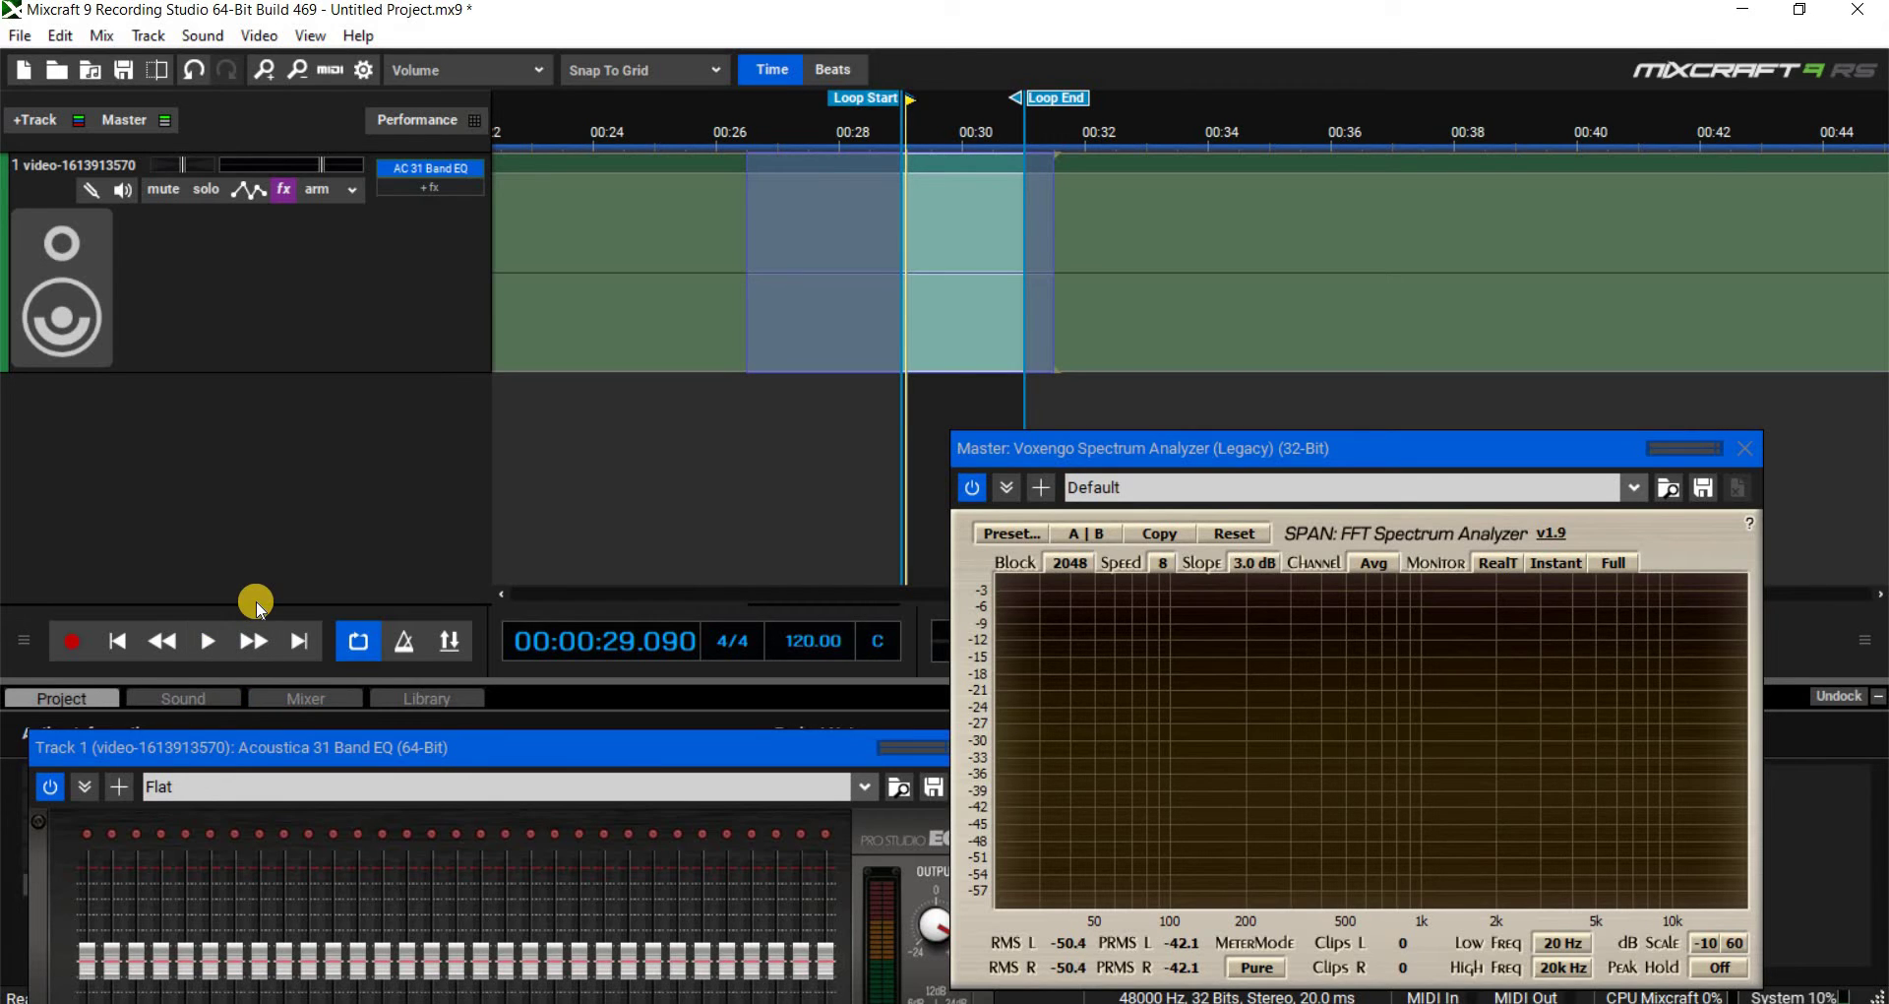
click(199, 641)
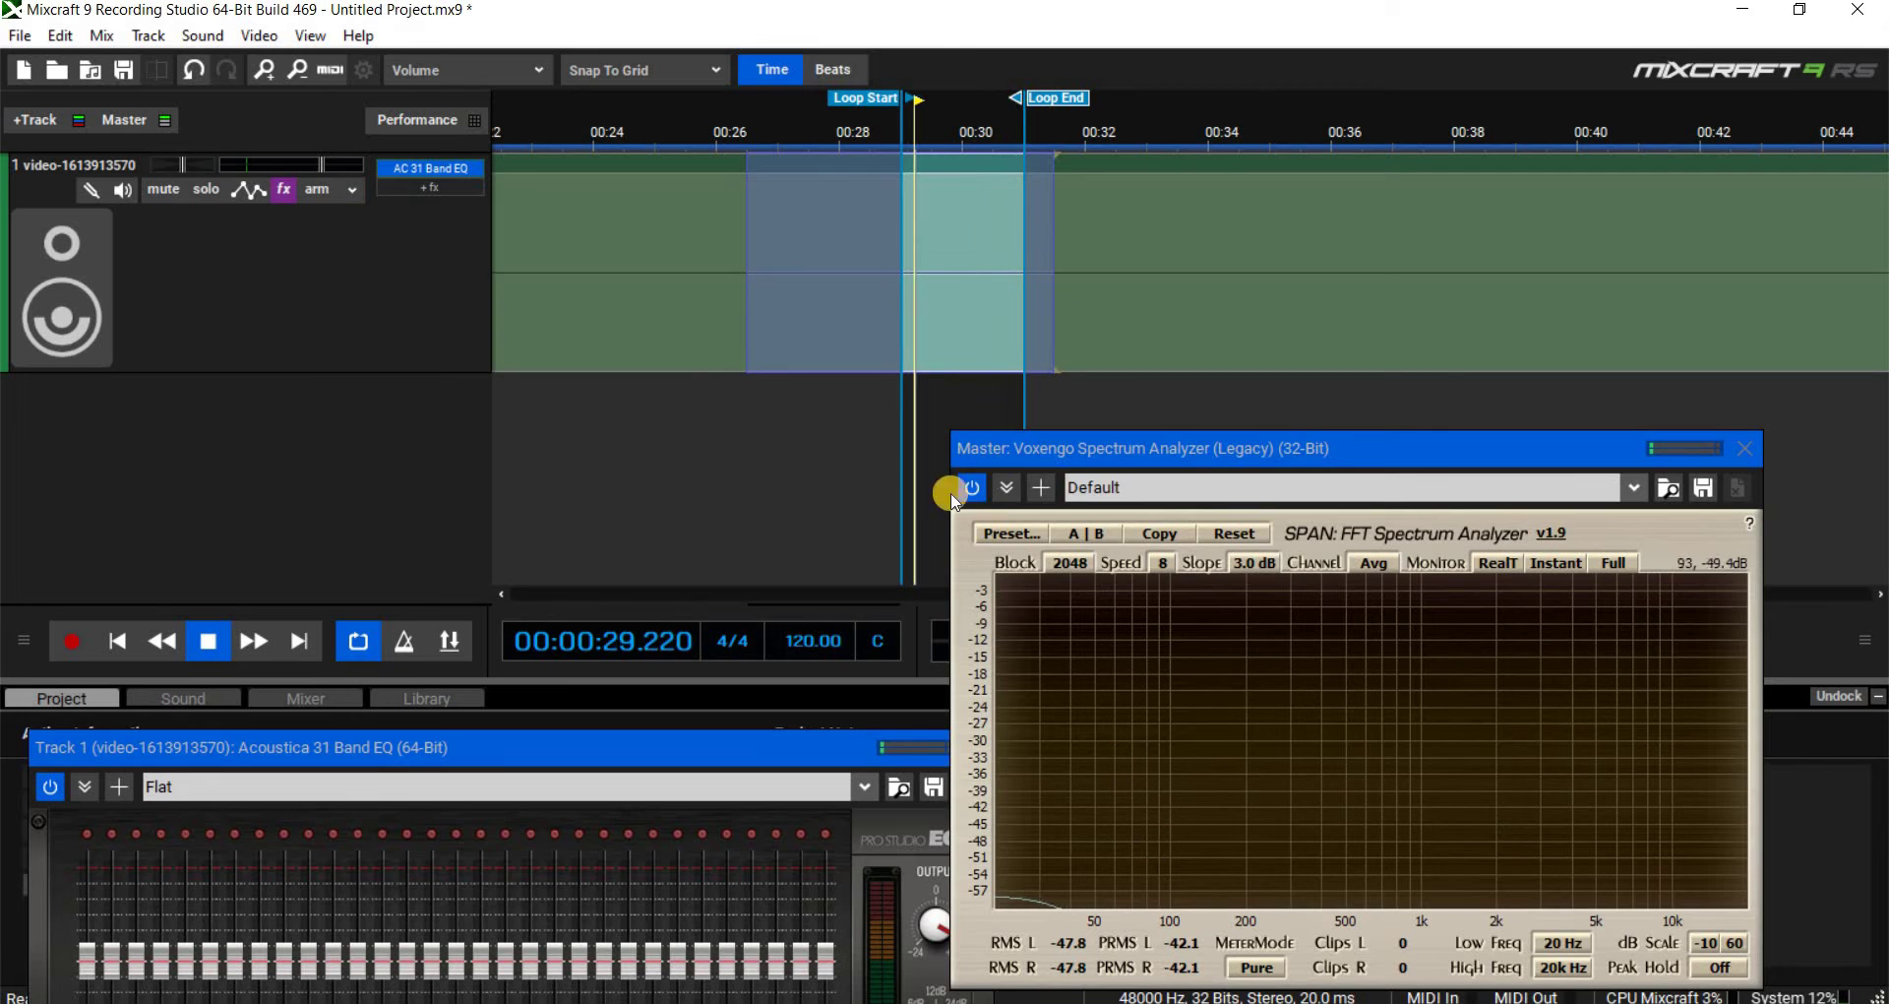
- Bring the track's 31-band EQ window fully into view and raise its output gain
click(423, 168)
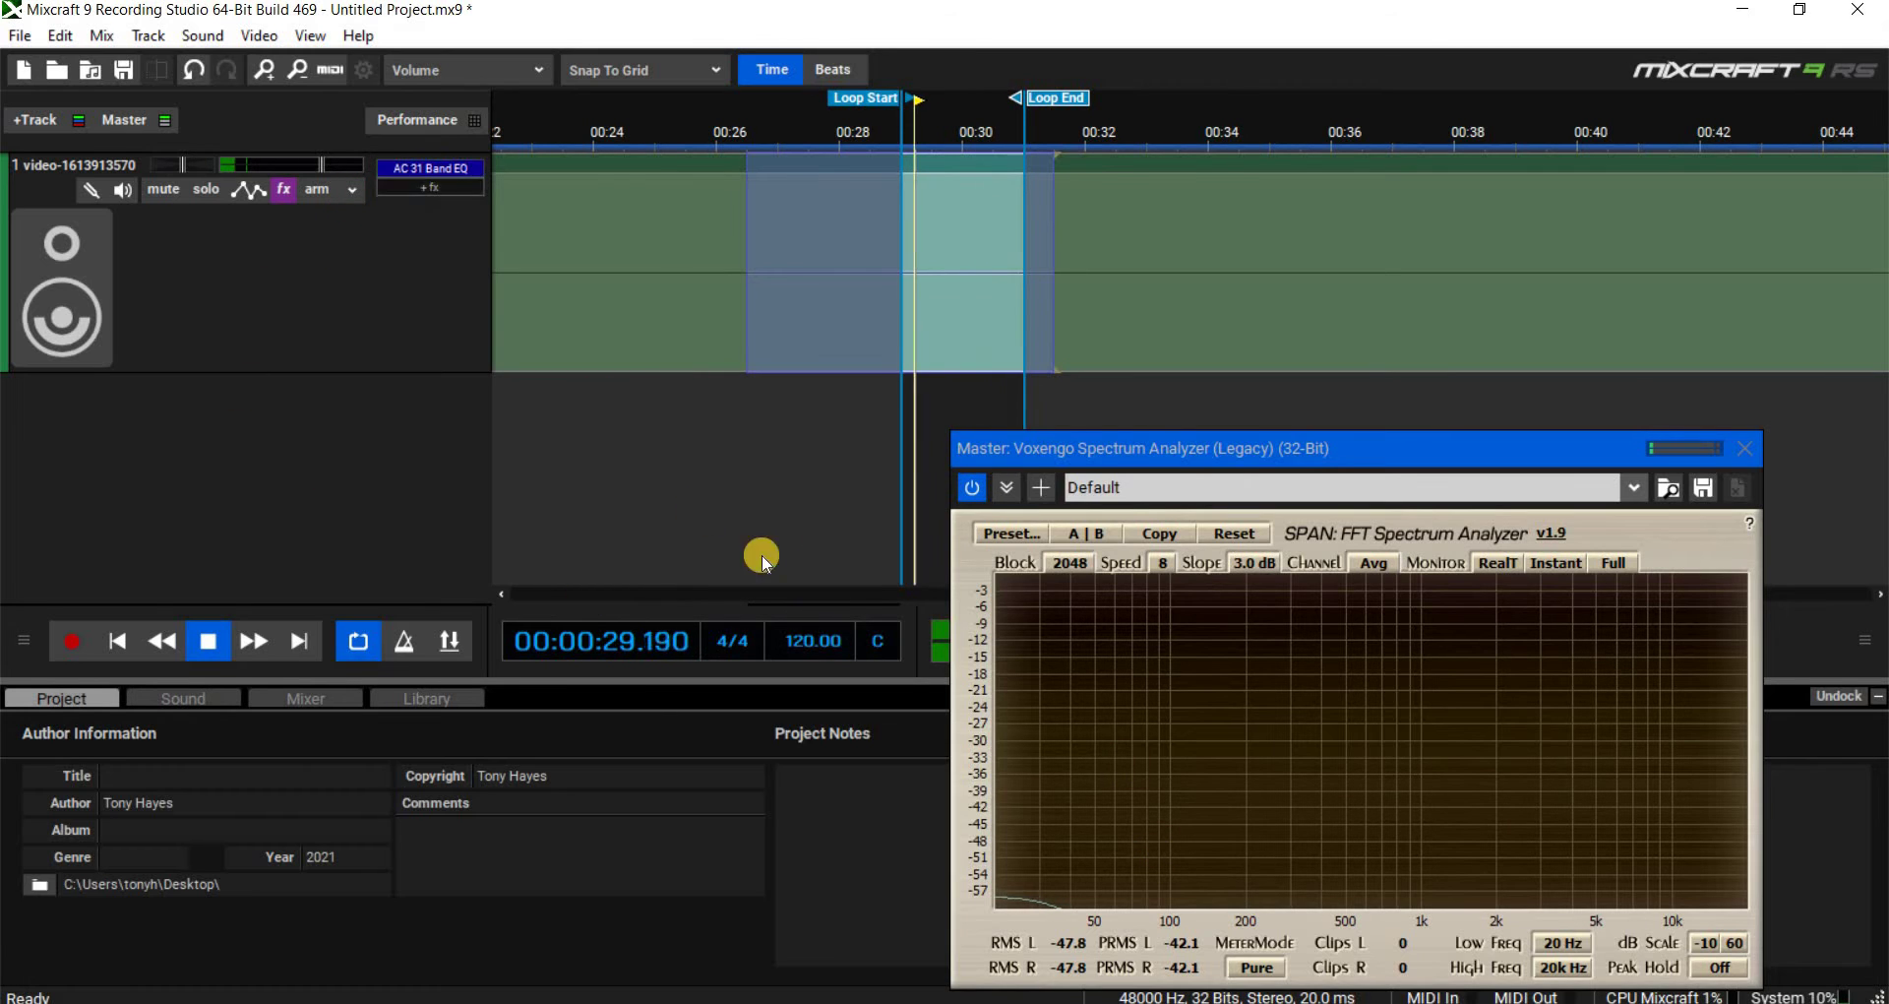
click(430, 166)
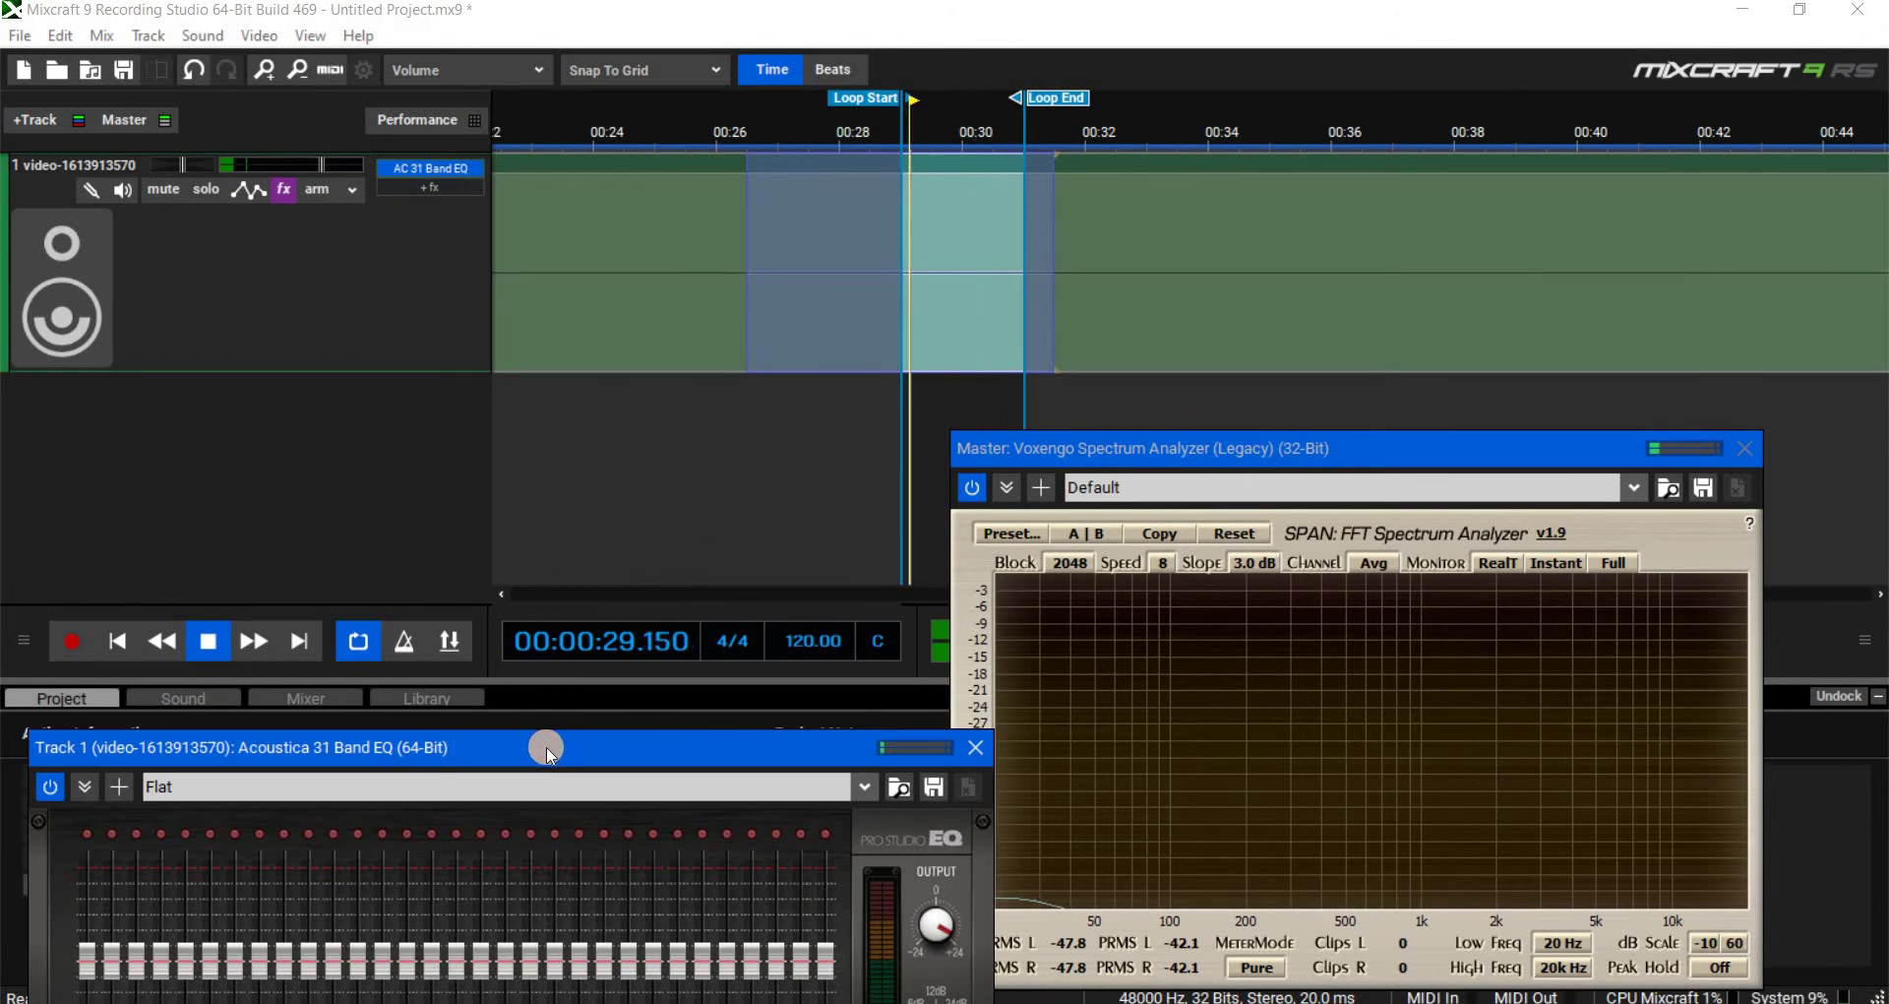
drag(548, 753, 476, 439)
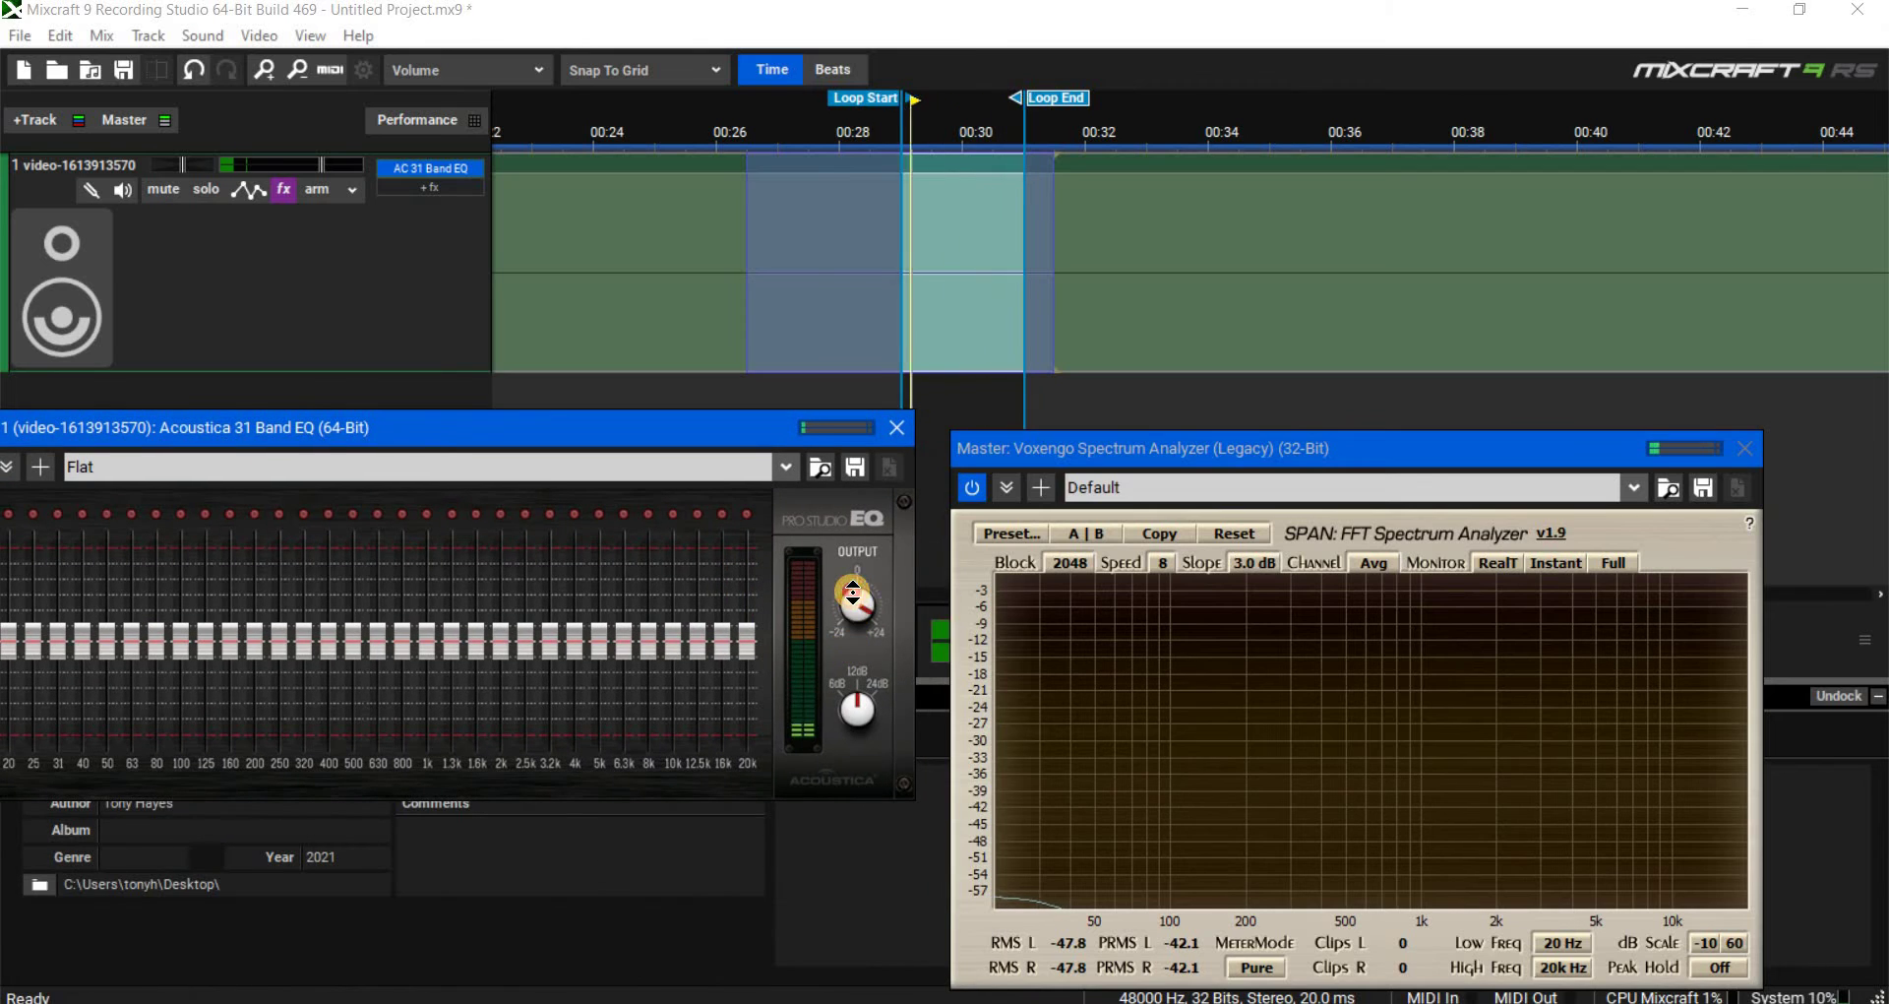
click(830, 738)
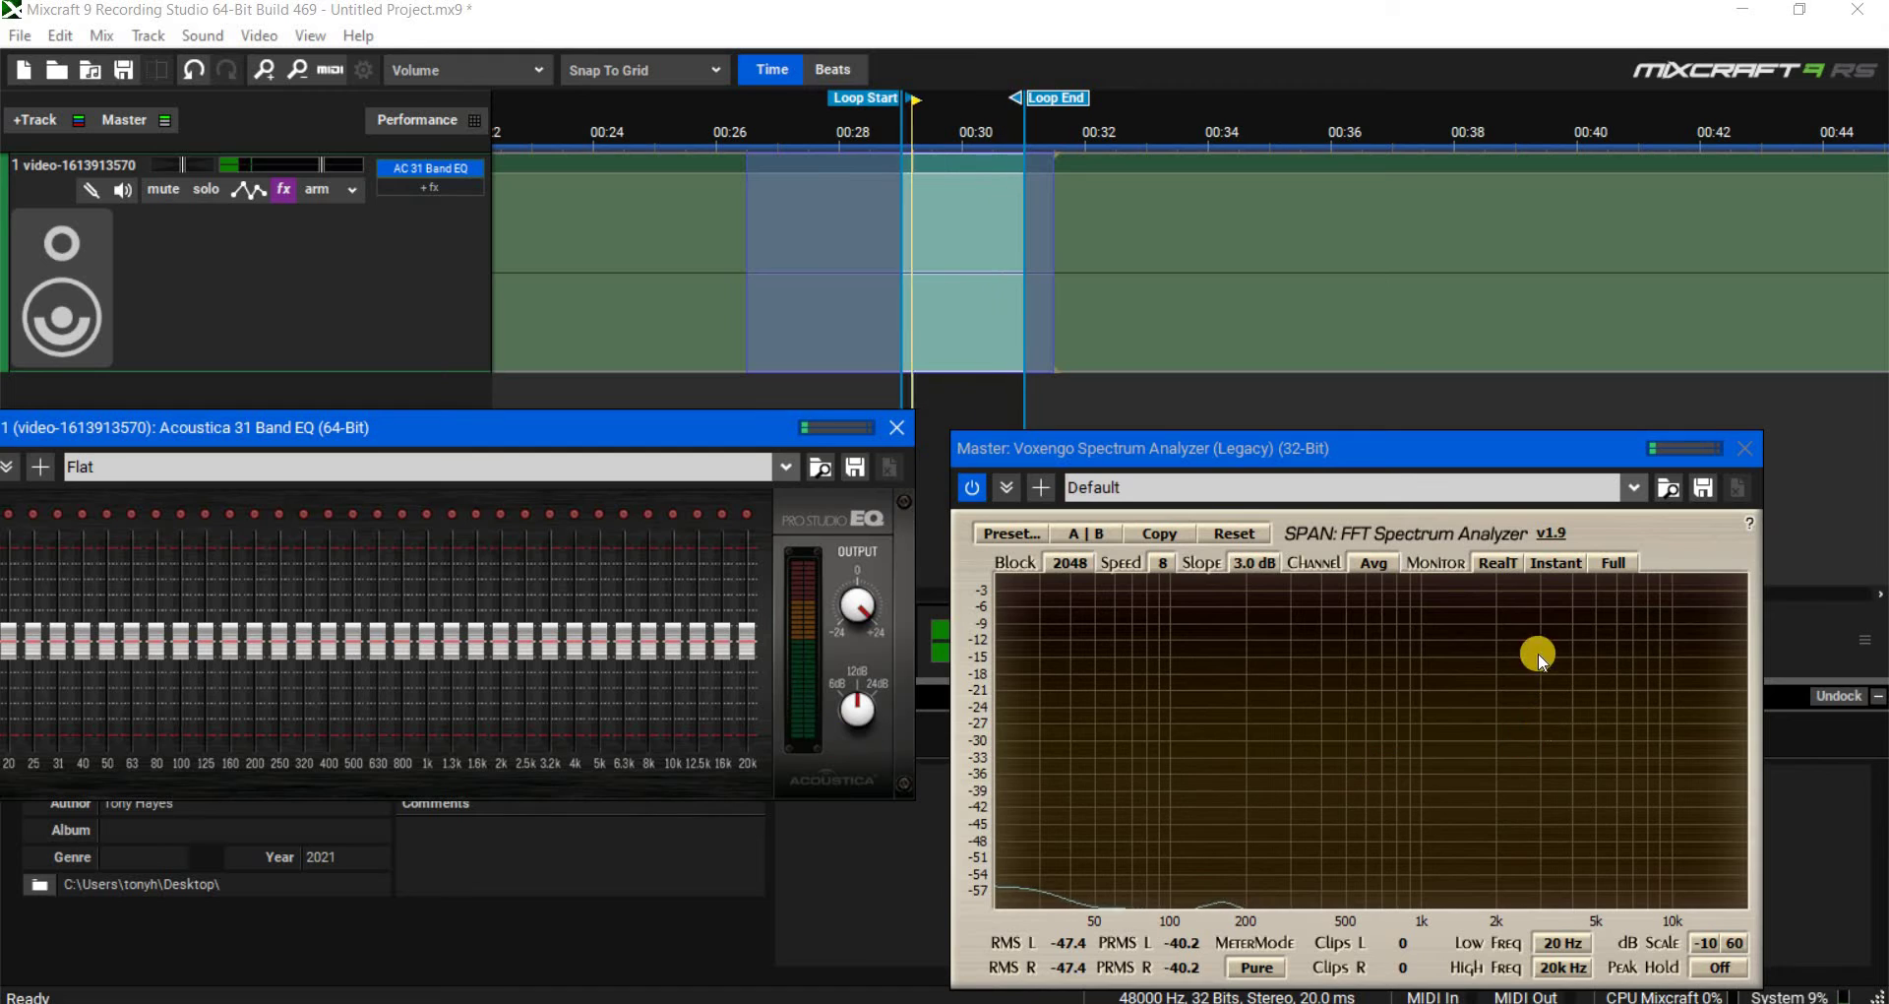
- Set the spectrum analyzer's monitor mode to Avg and turn the track's volume fully up, keeping the EQ clear of the transport controls
click(1498, 563)
click(1498, 605)
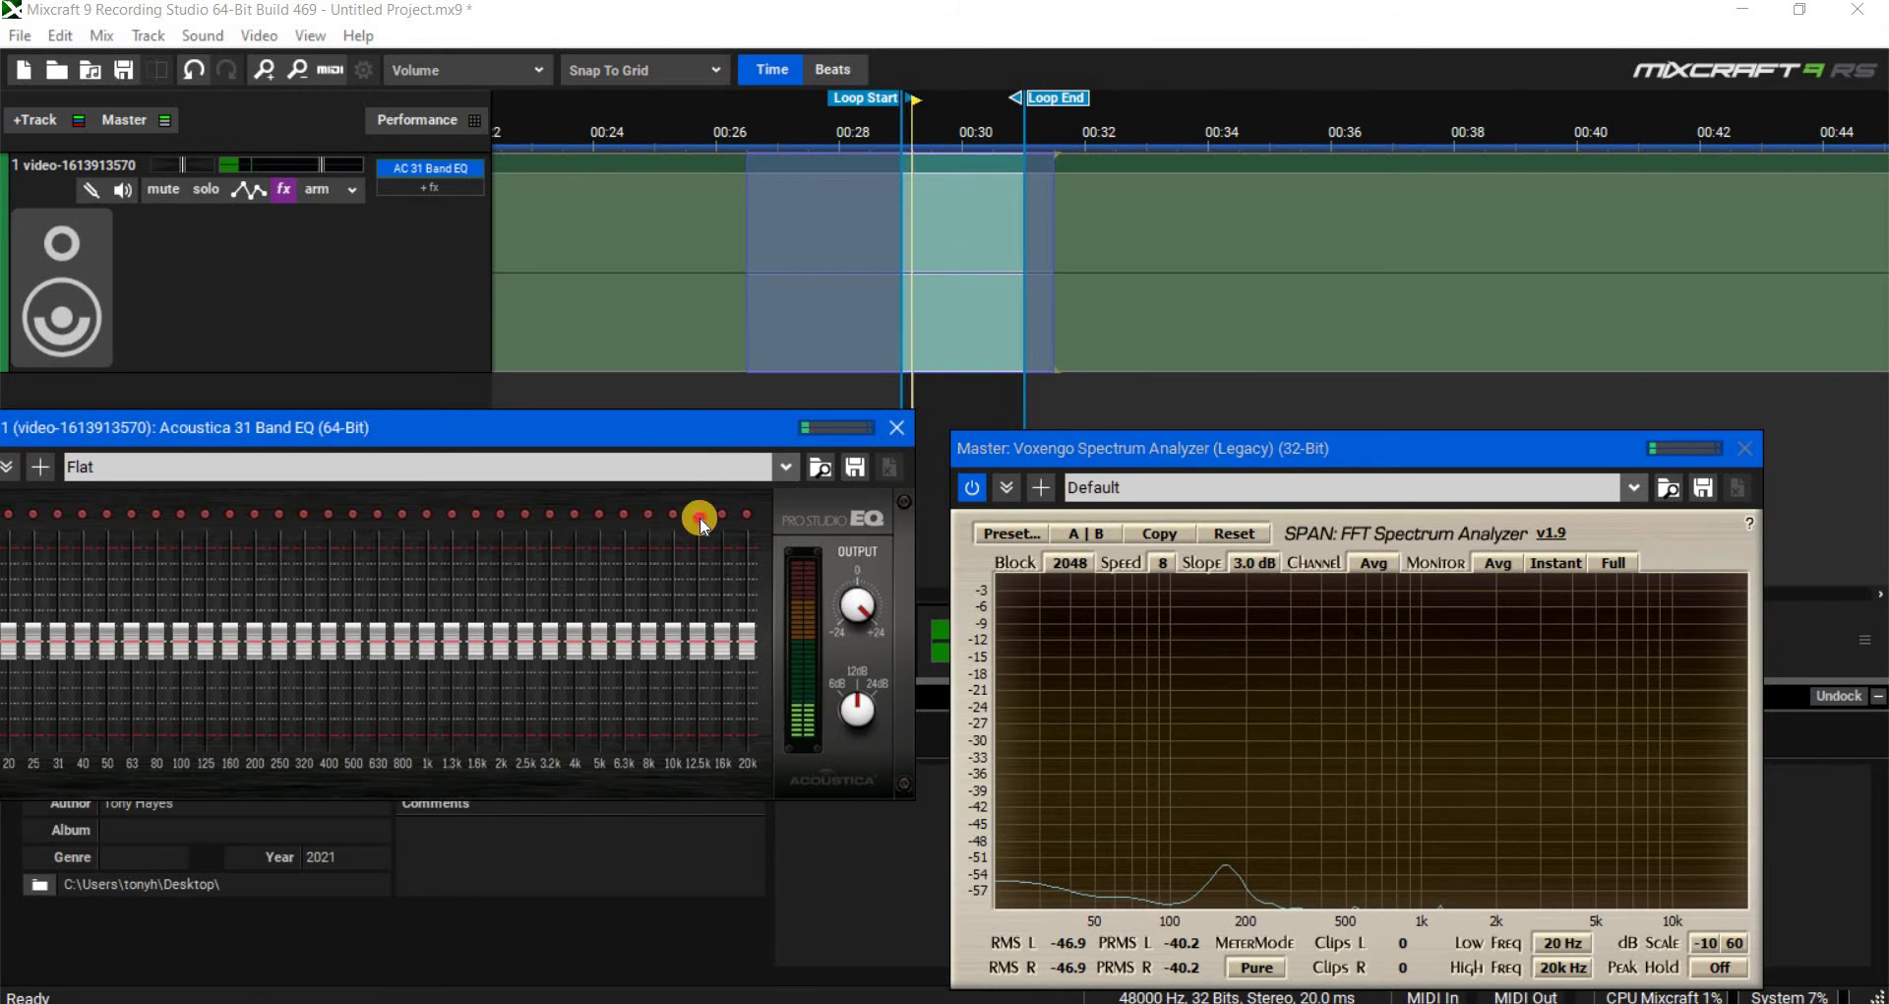
drag(685, 441, 702, 518)
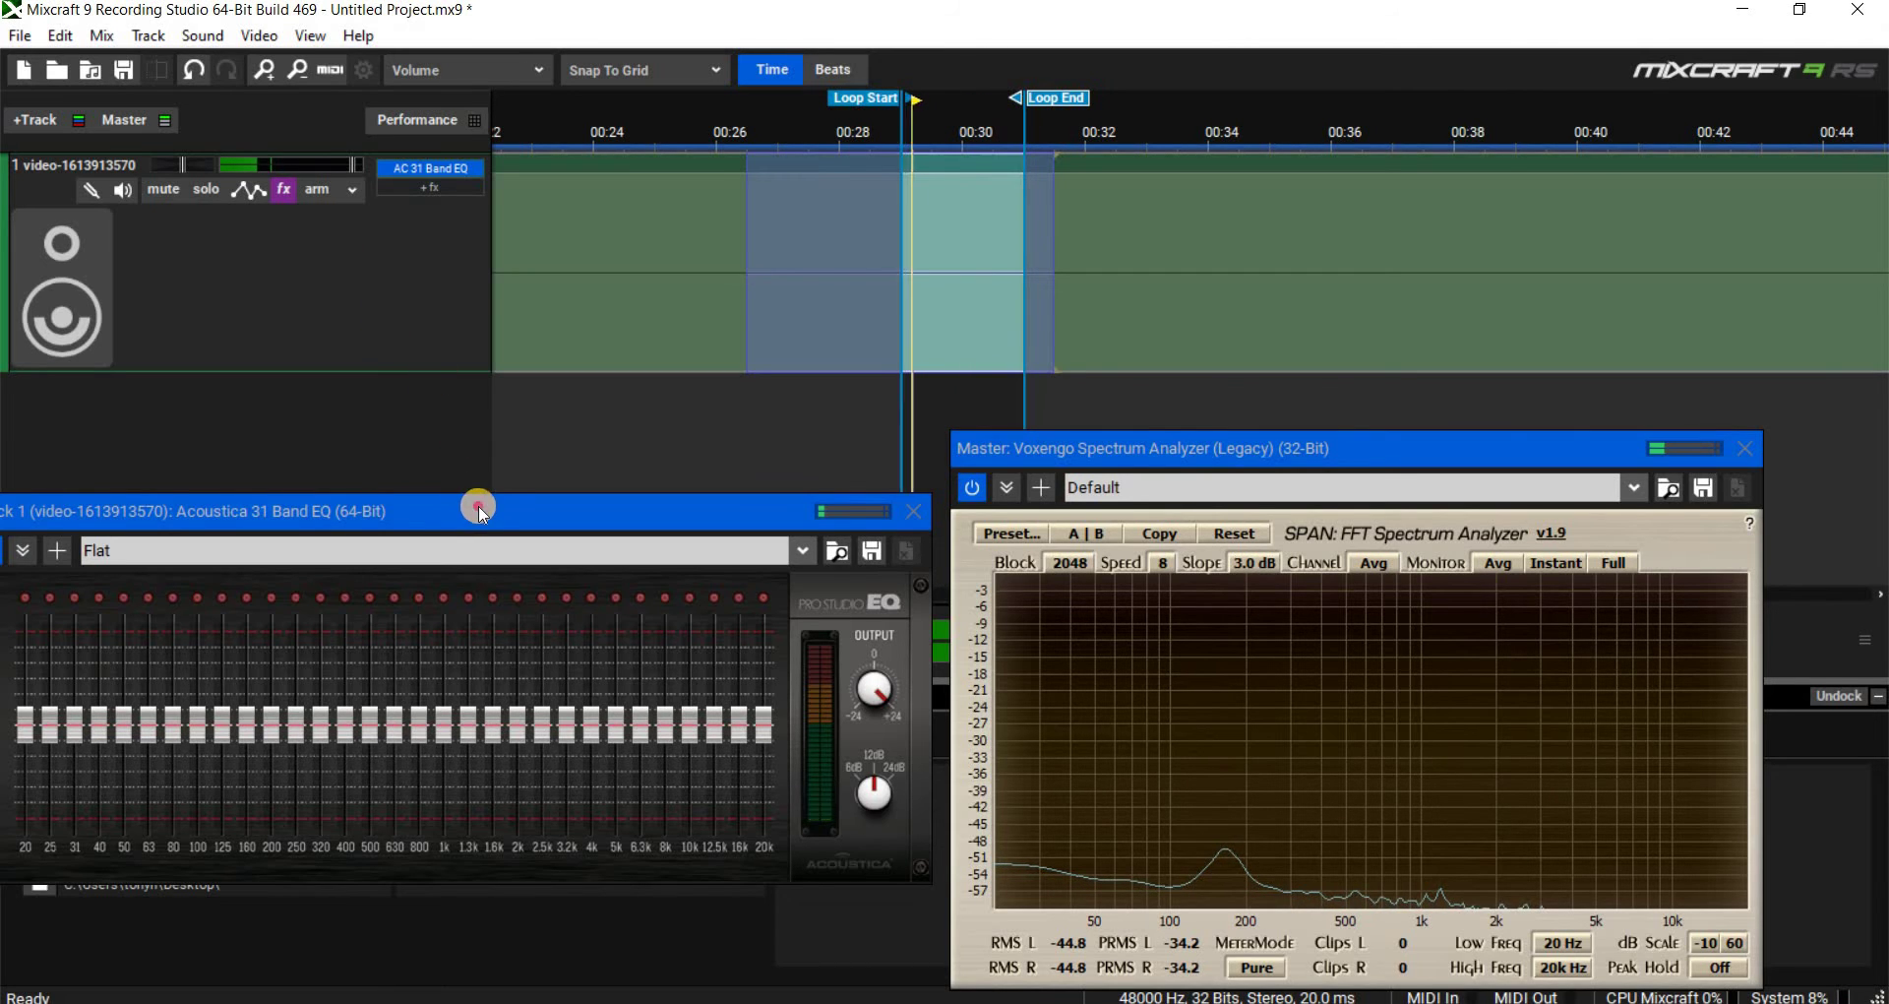
drag(478, 507, 522, 367)
drag(521, 445, 533, 773)
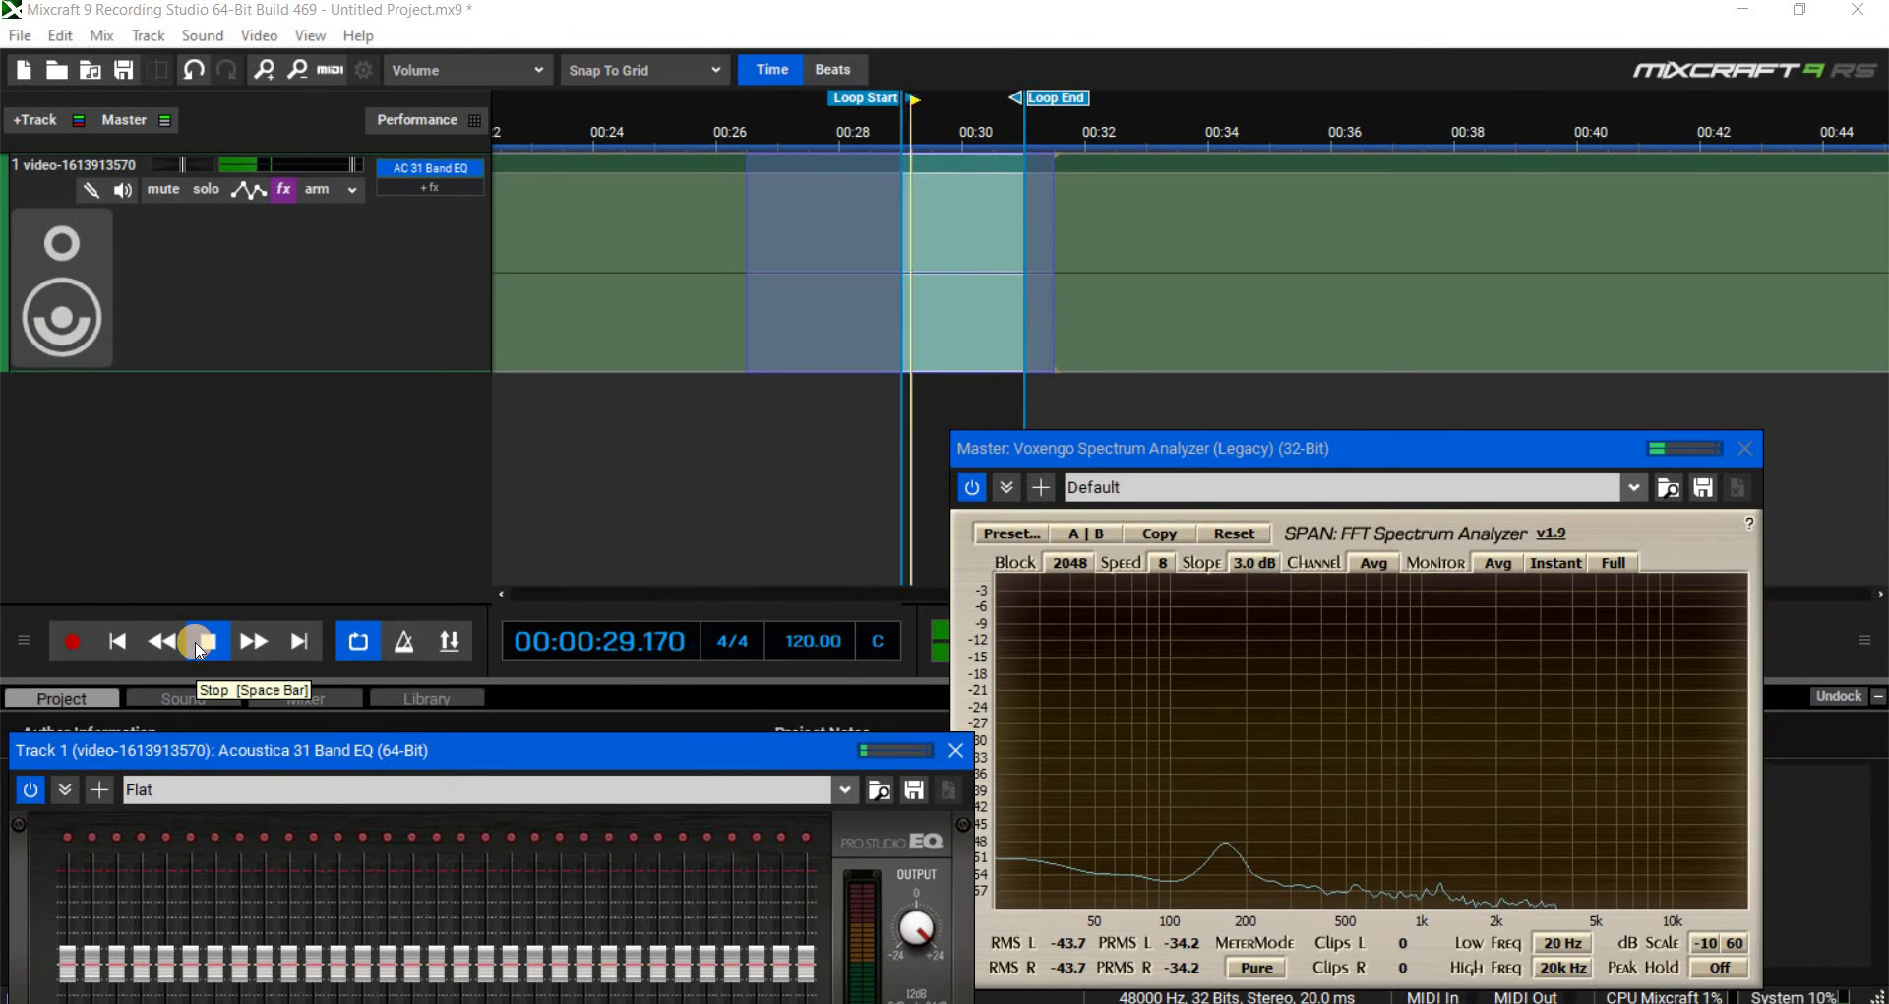
- Stop and restart the looped playback, and reposition the spectrum analyzer window to show its whole graph
click(202, 647)
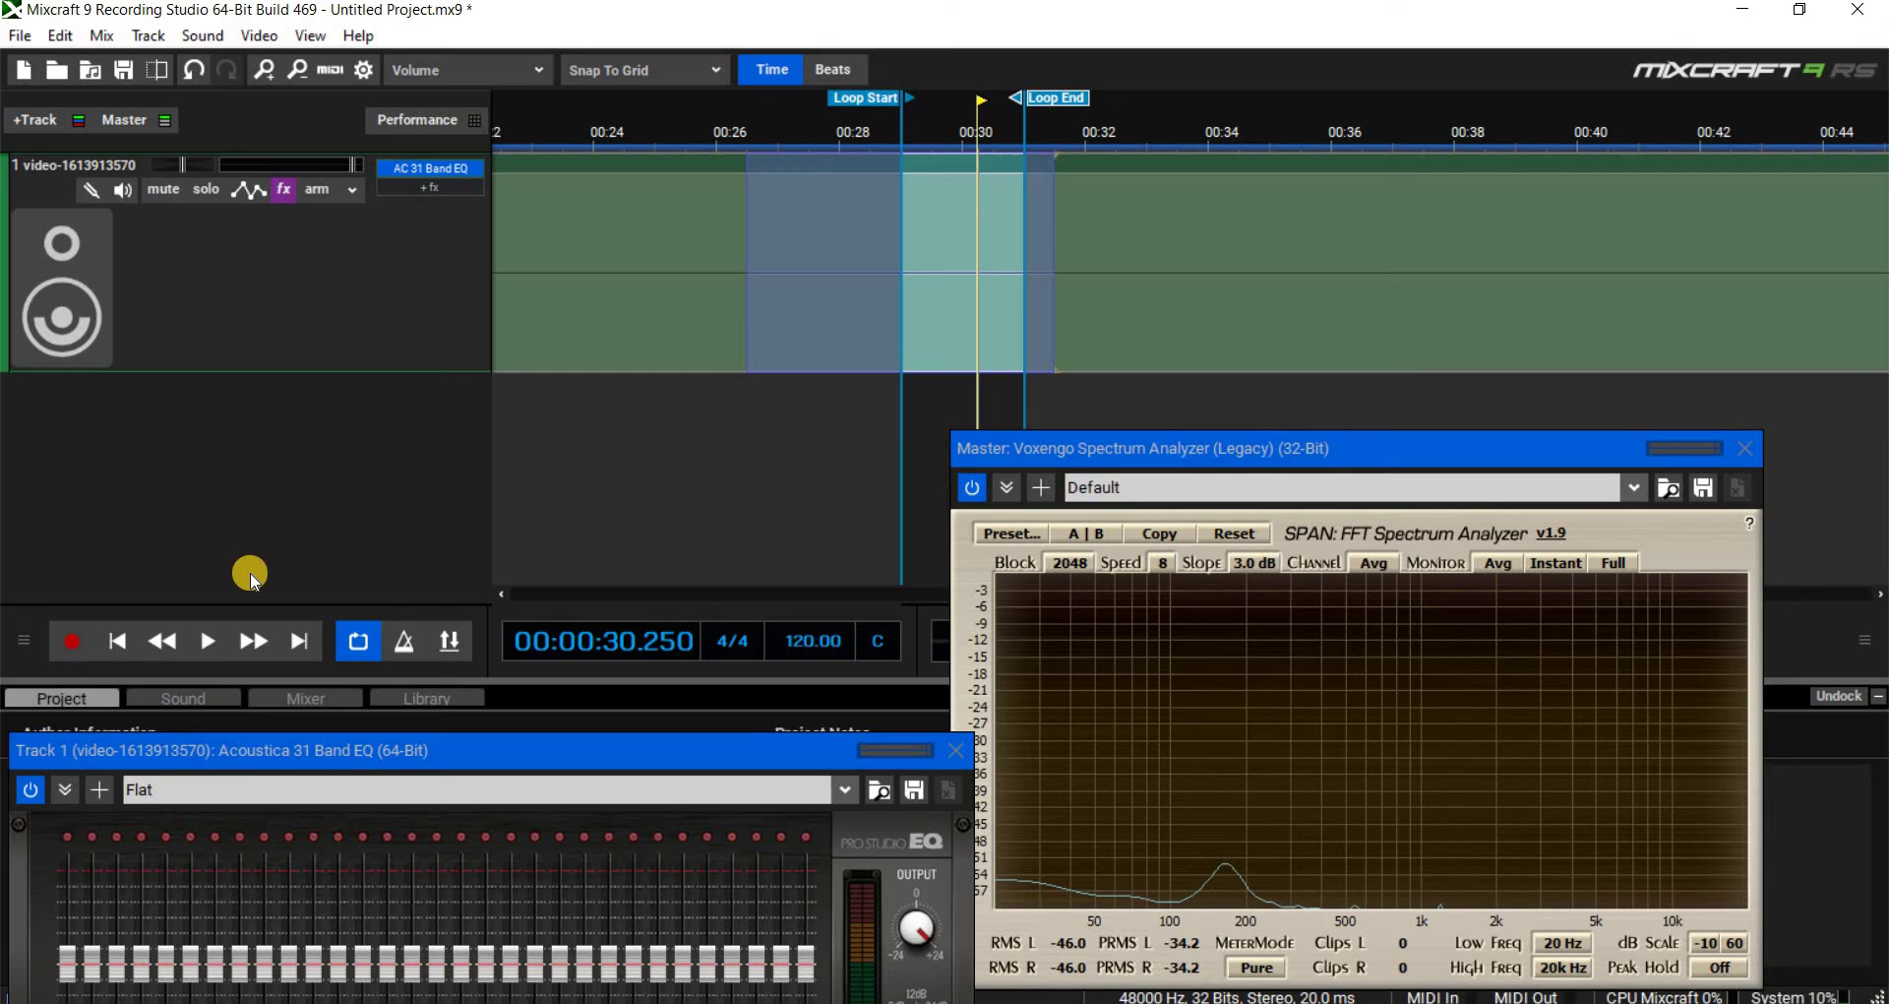
click(210, 644)
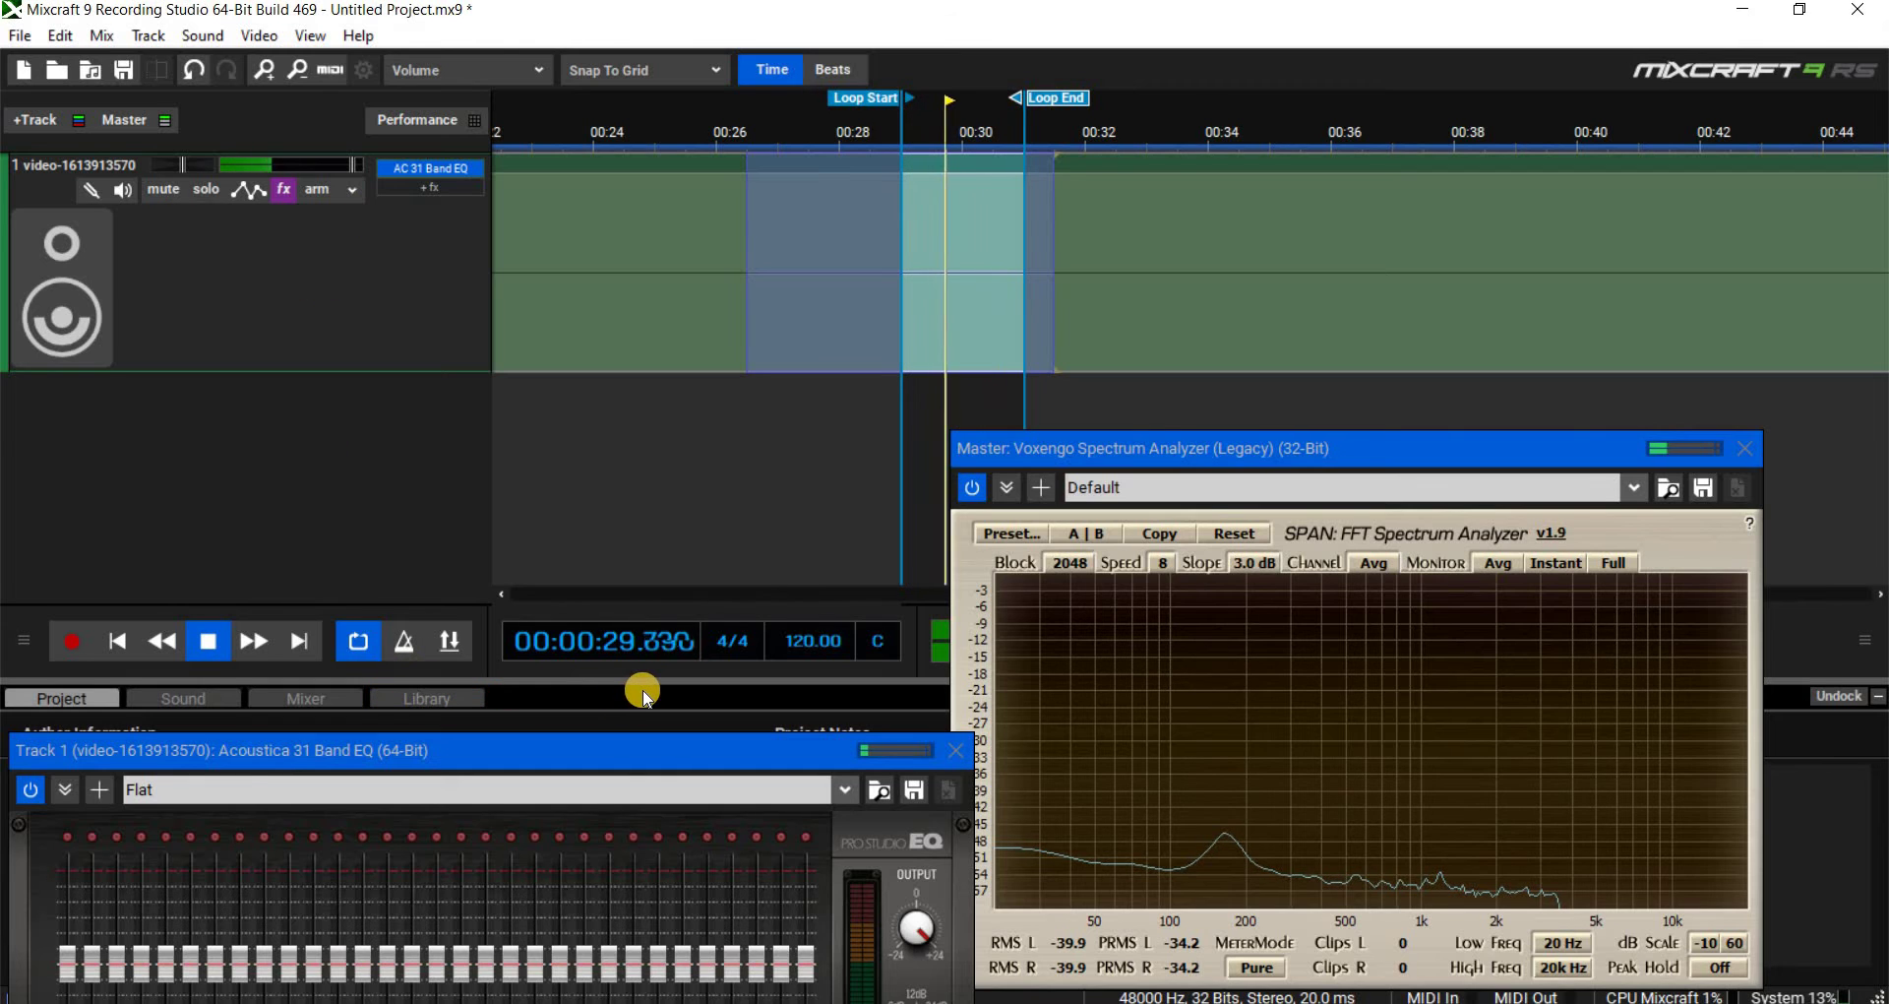
drag(1200, 455, 1113, 413)
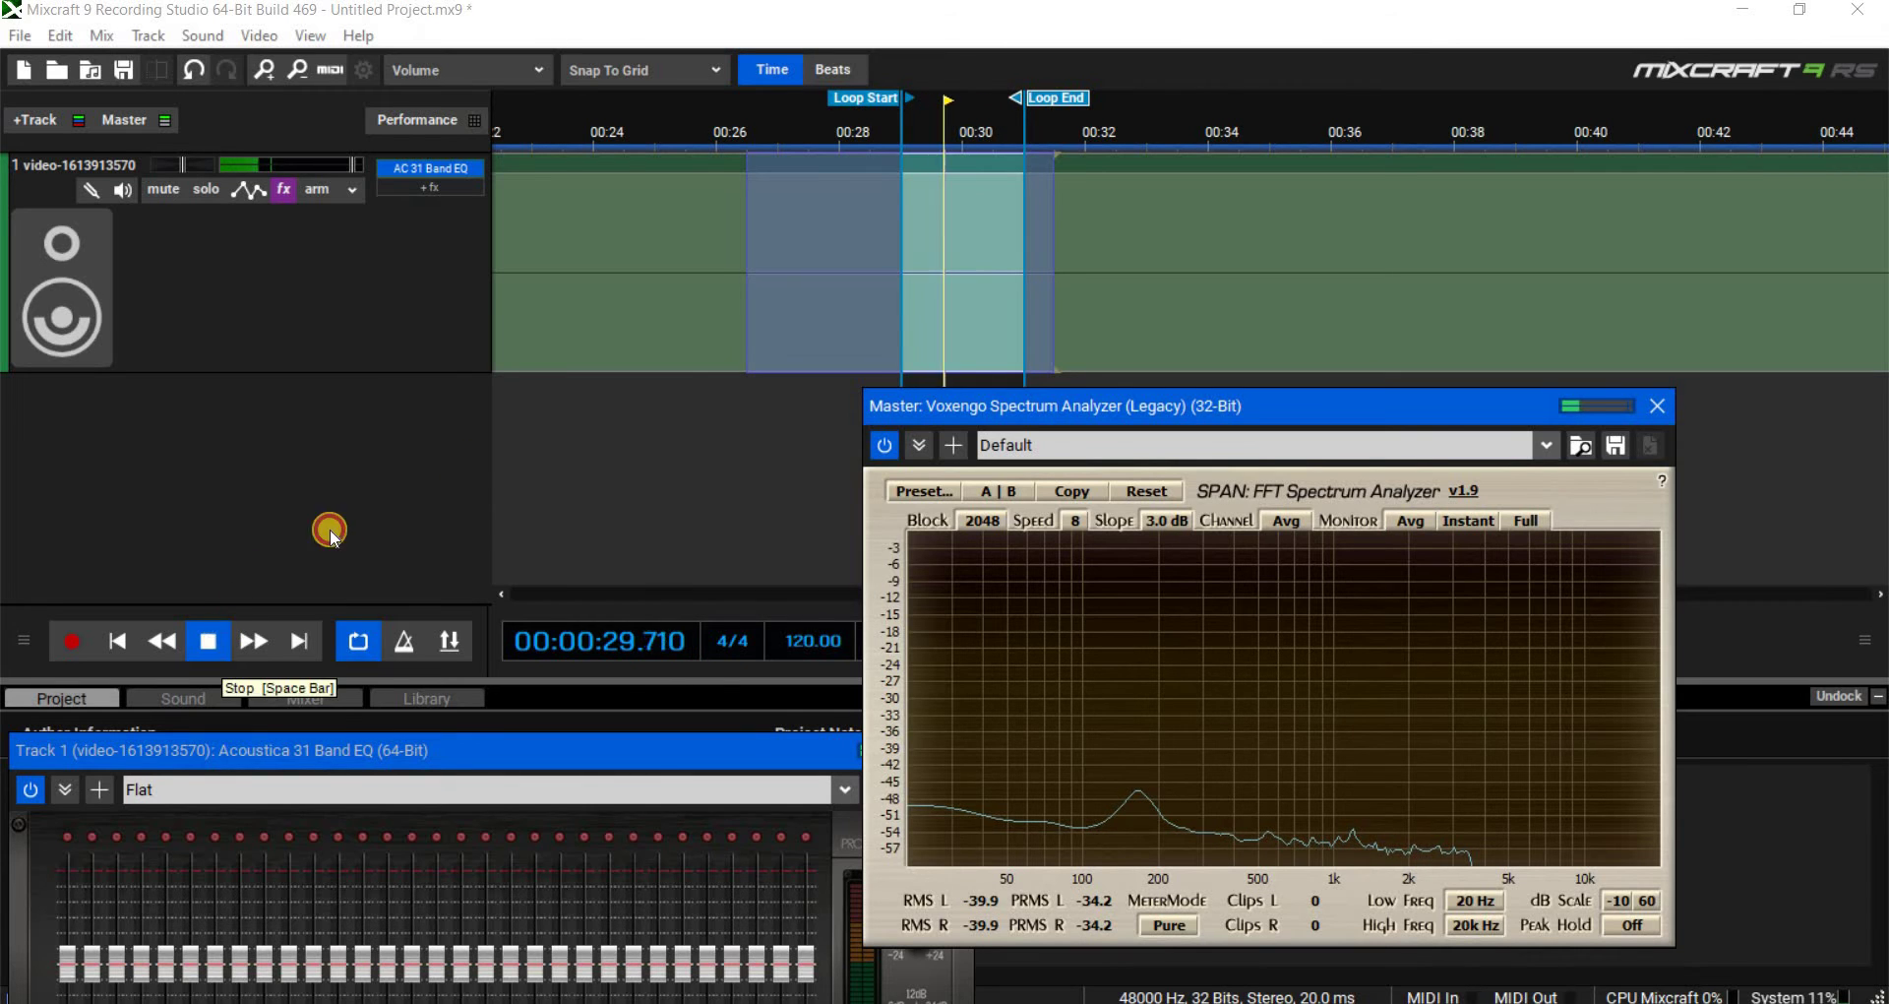
- Restart the looped playback briefly and stop it, and move the spectrum analyzer window clear of the loop area
key(space)
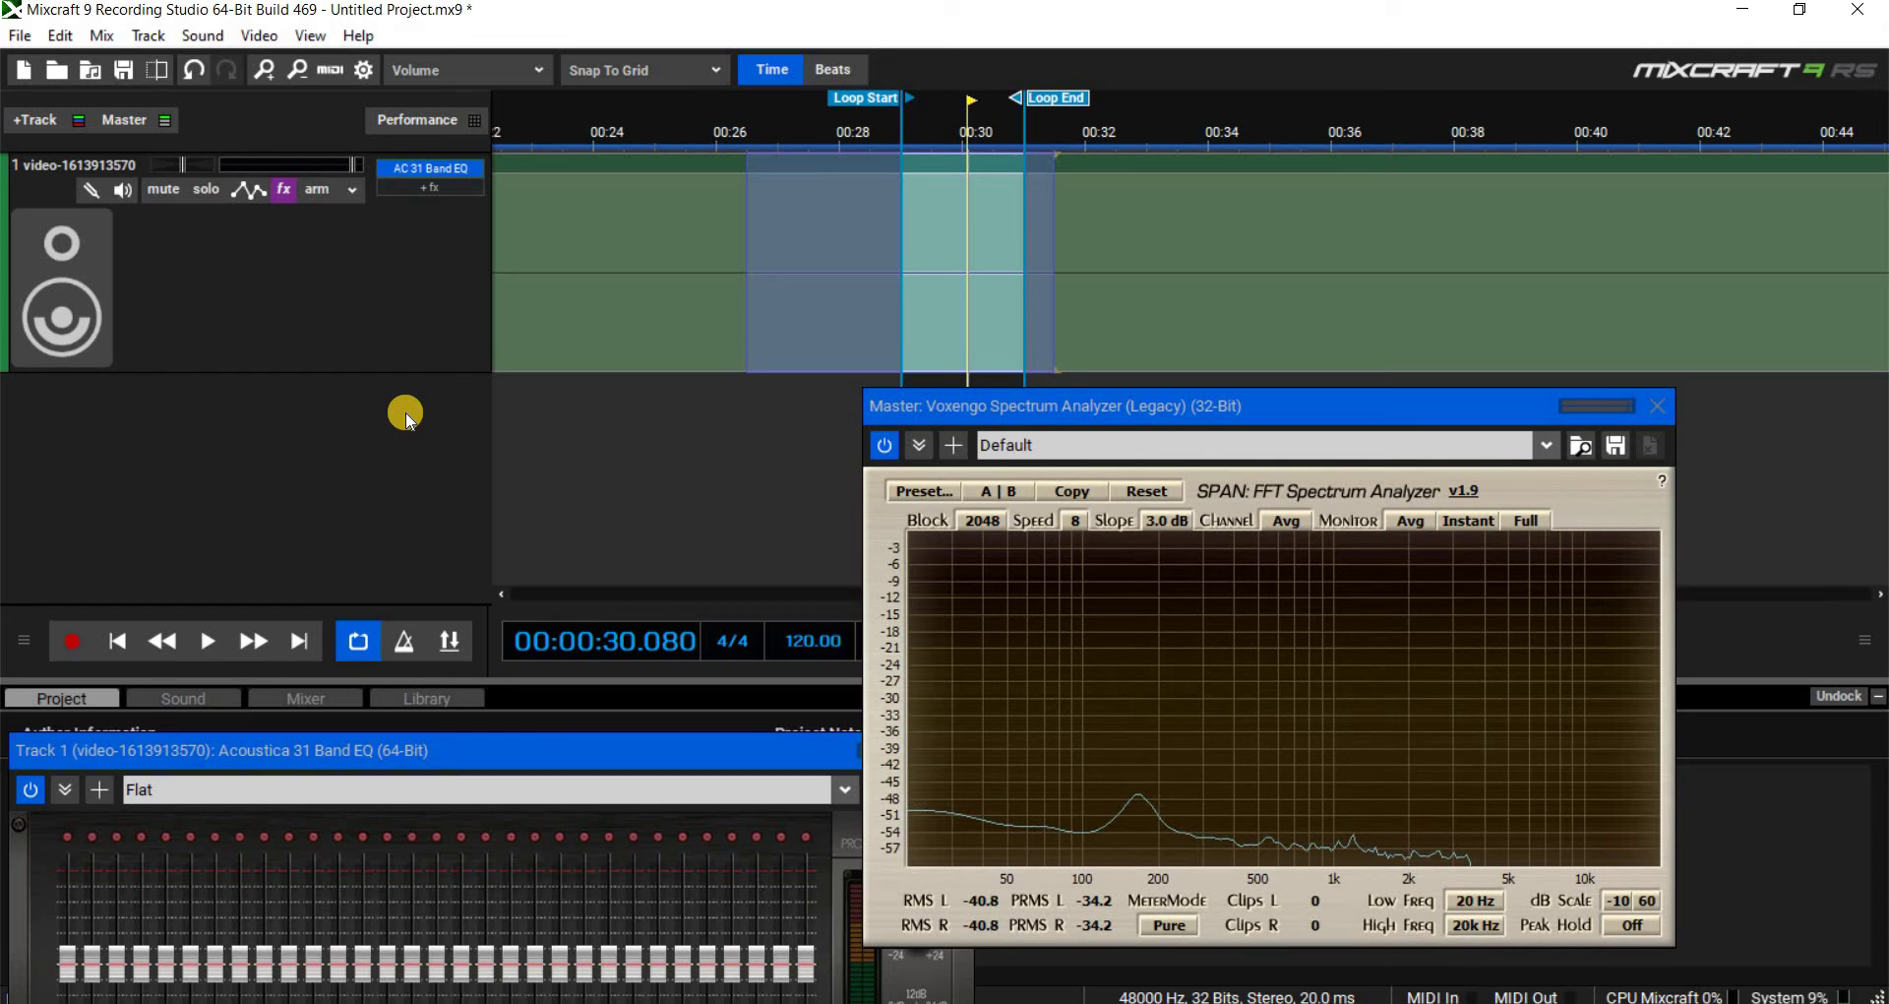
click(218, 645)
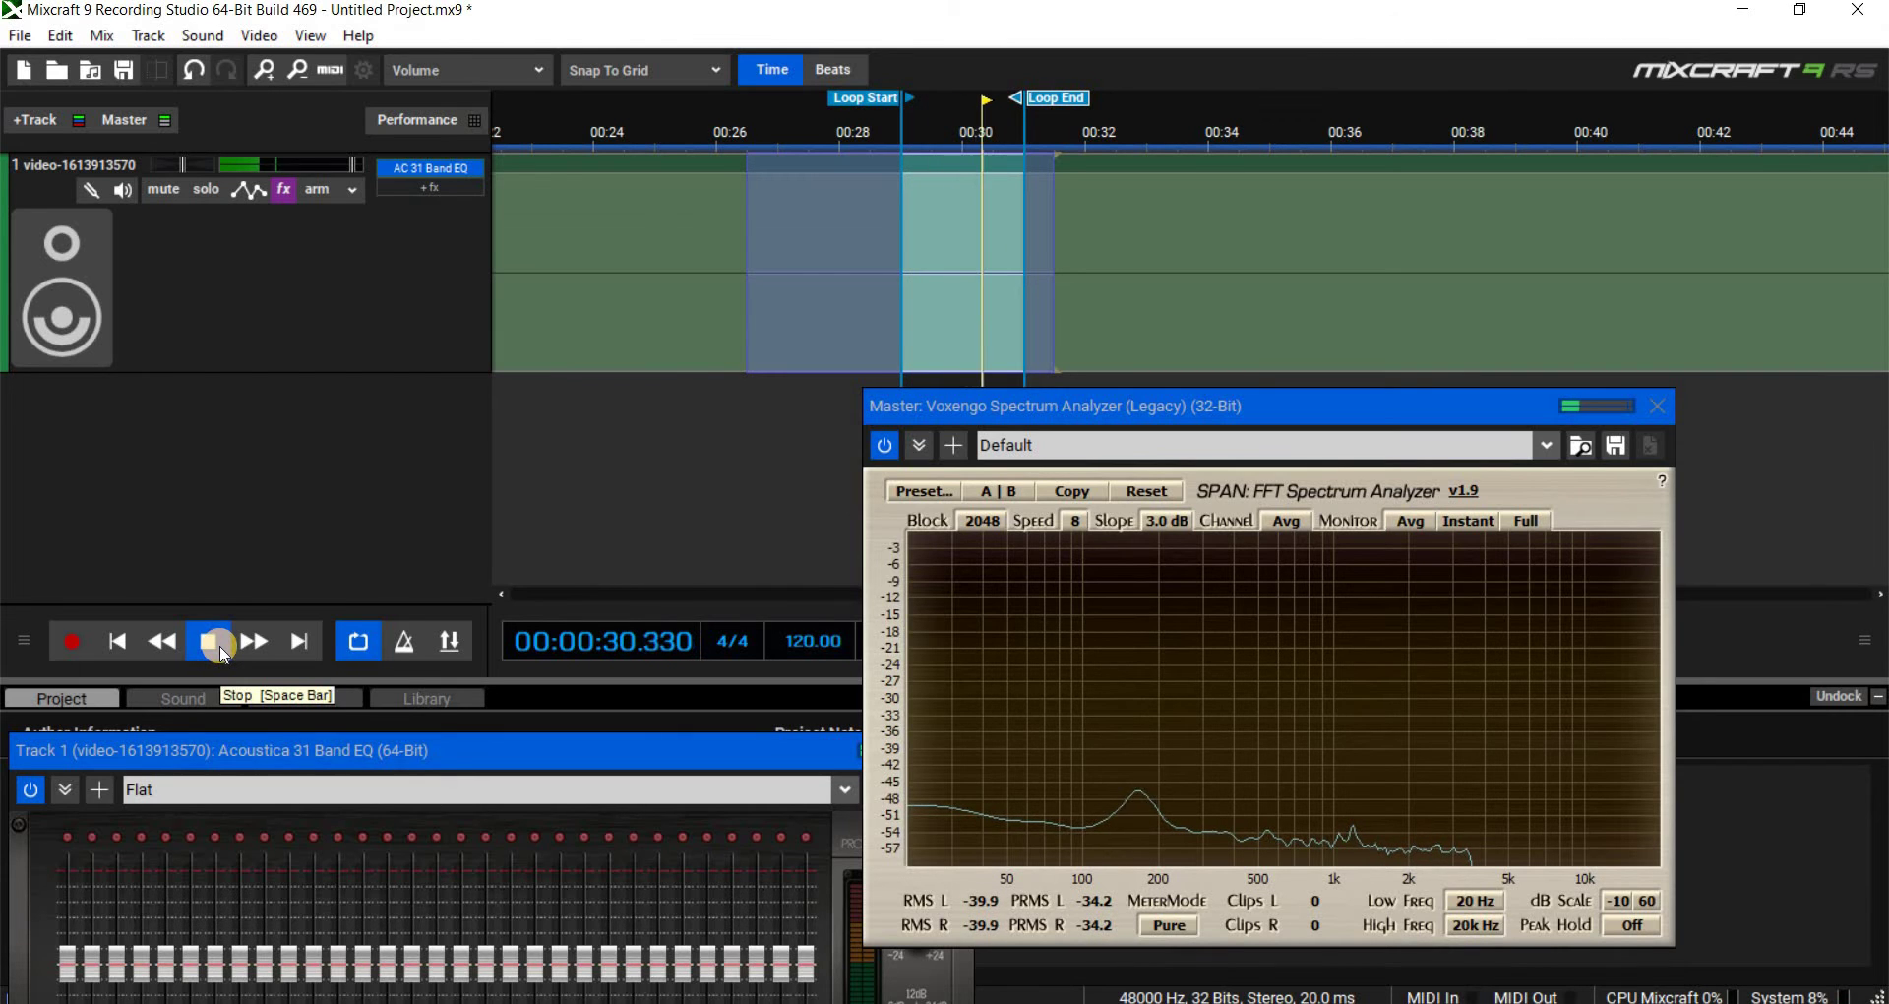
click(218, 644)
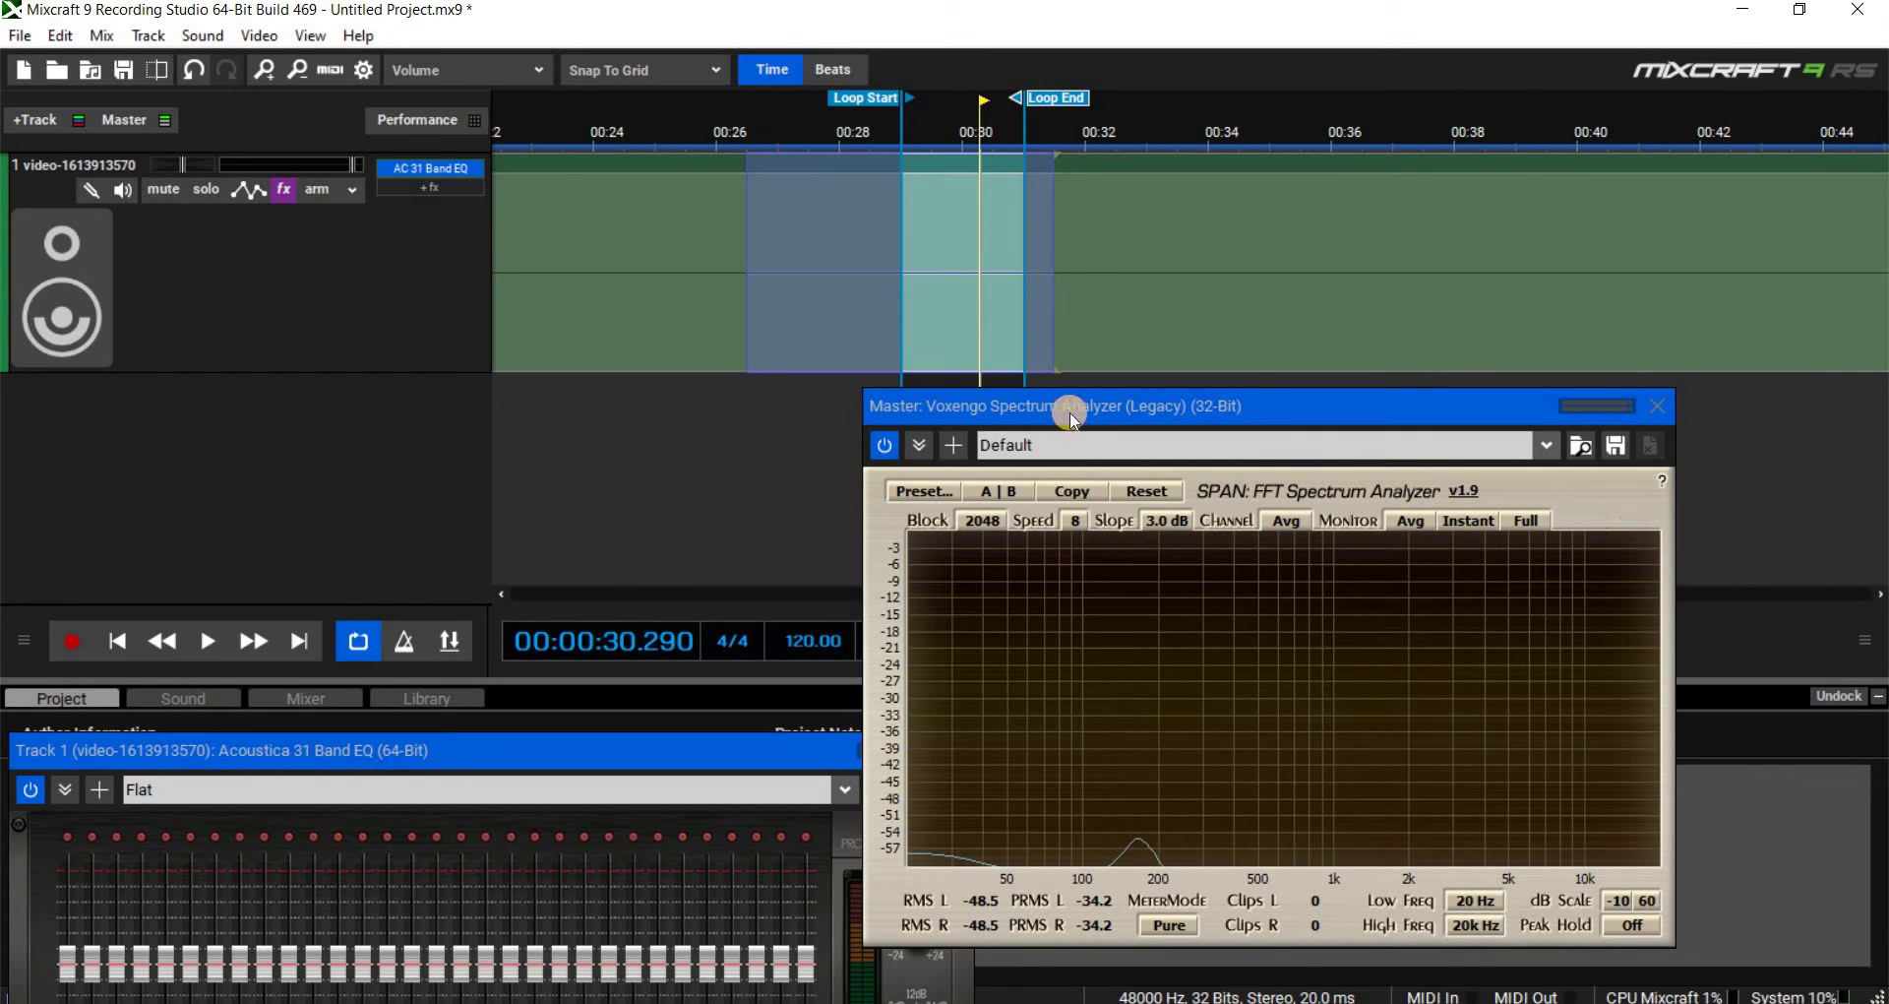
click(980, 407)
drag(980, 407, 870, 409)
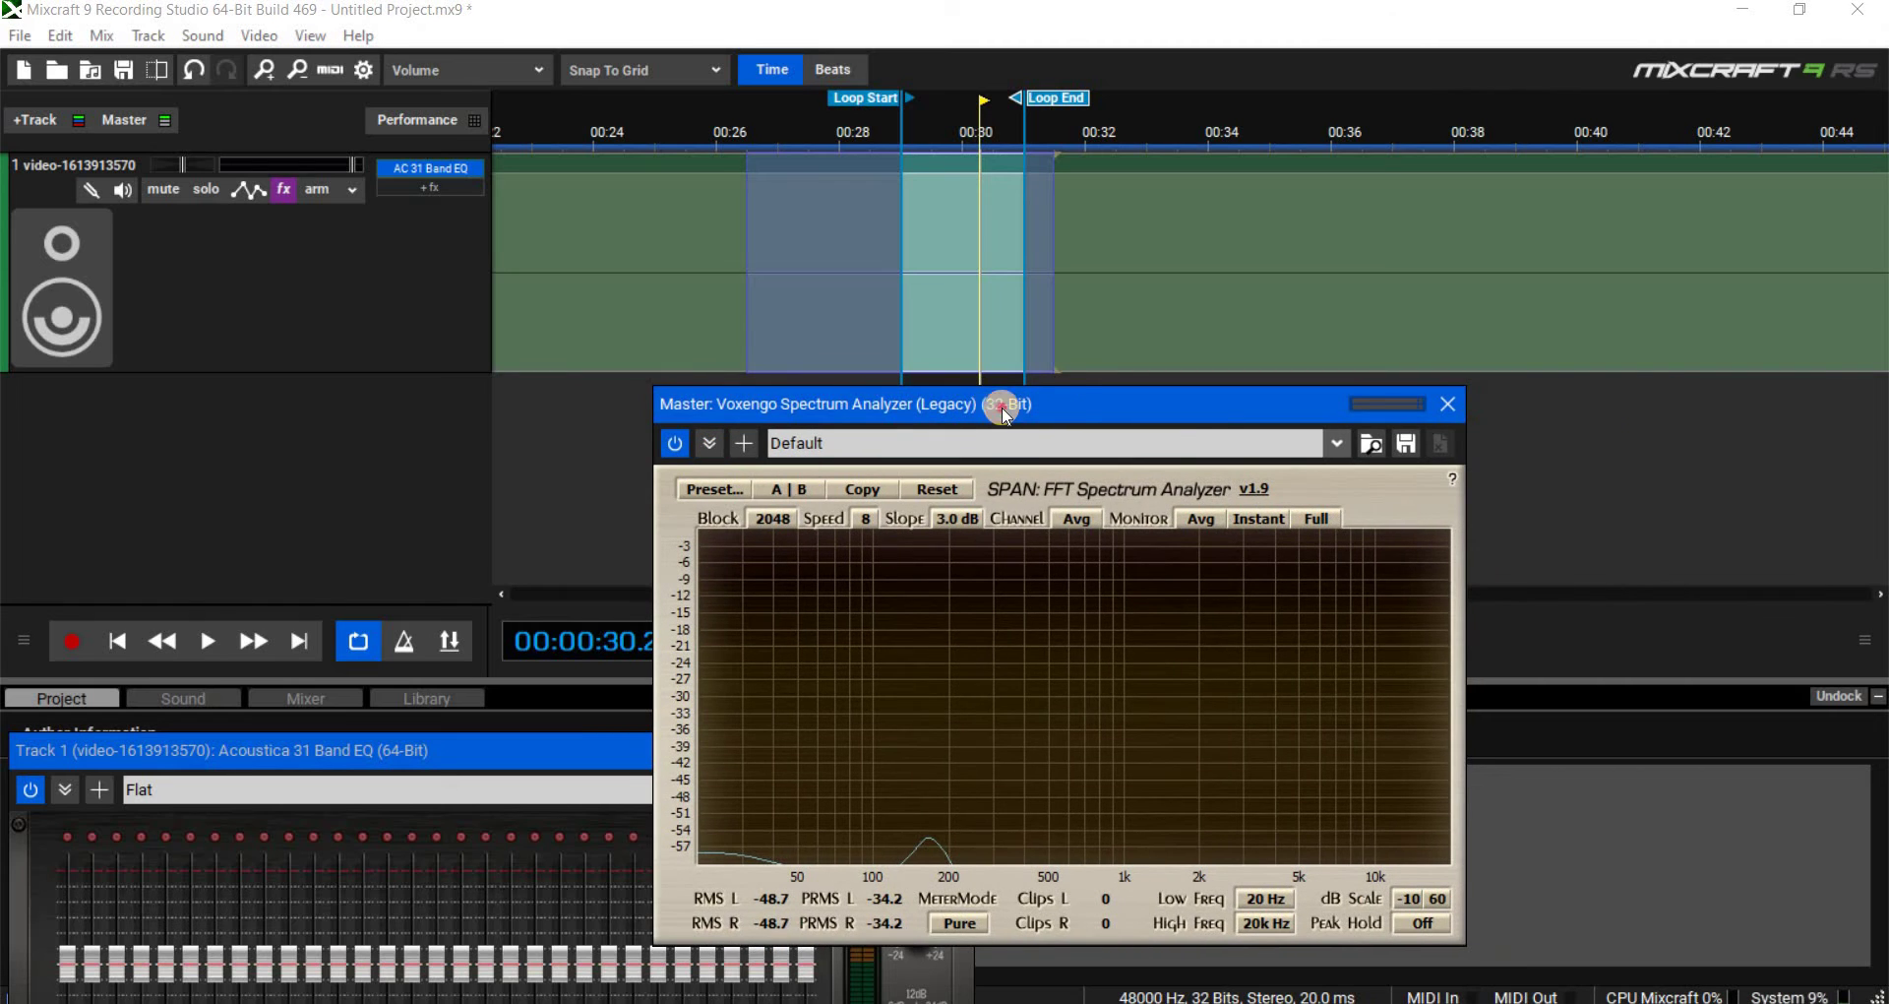
drag(1113, 404, 1105, 396)
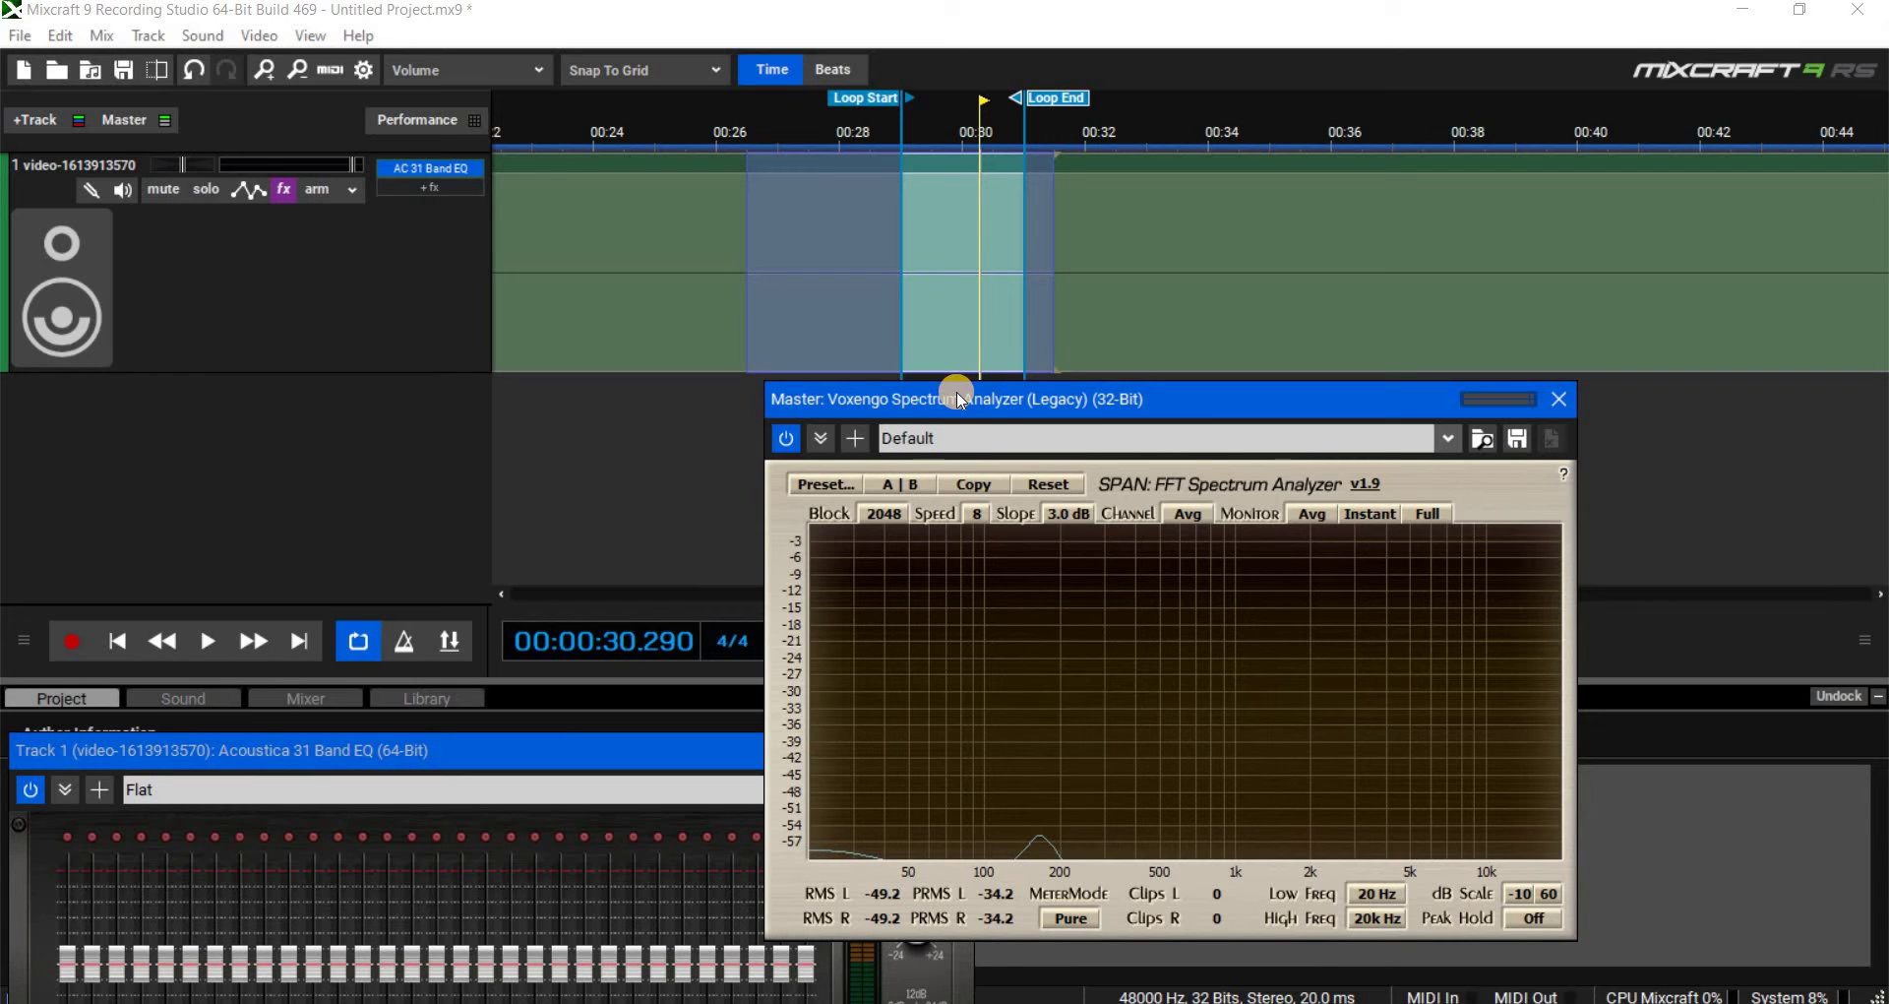
- Play the loop to examine its averaged spectrum, stop playback, and briefly open and close the Snipping Tool
click(211, 647)
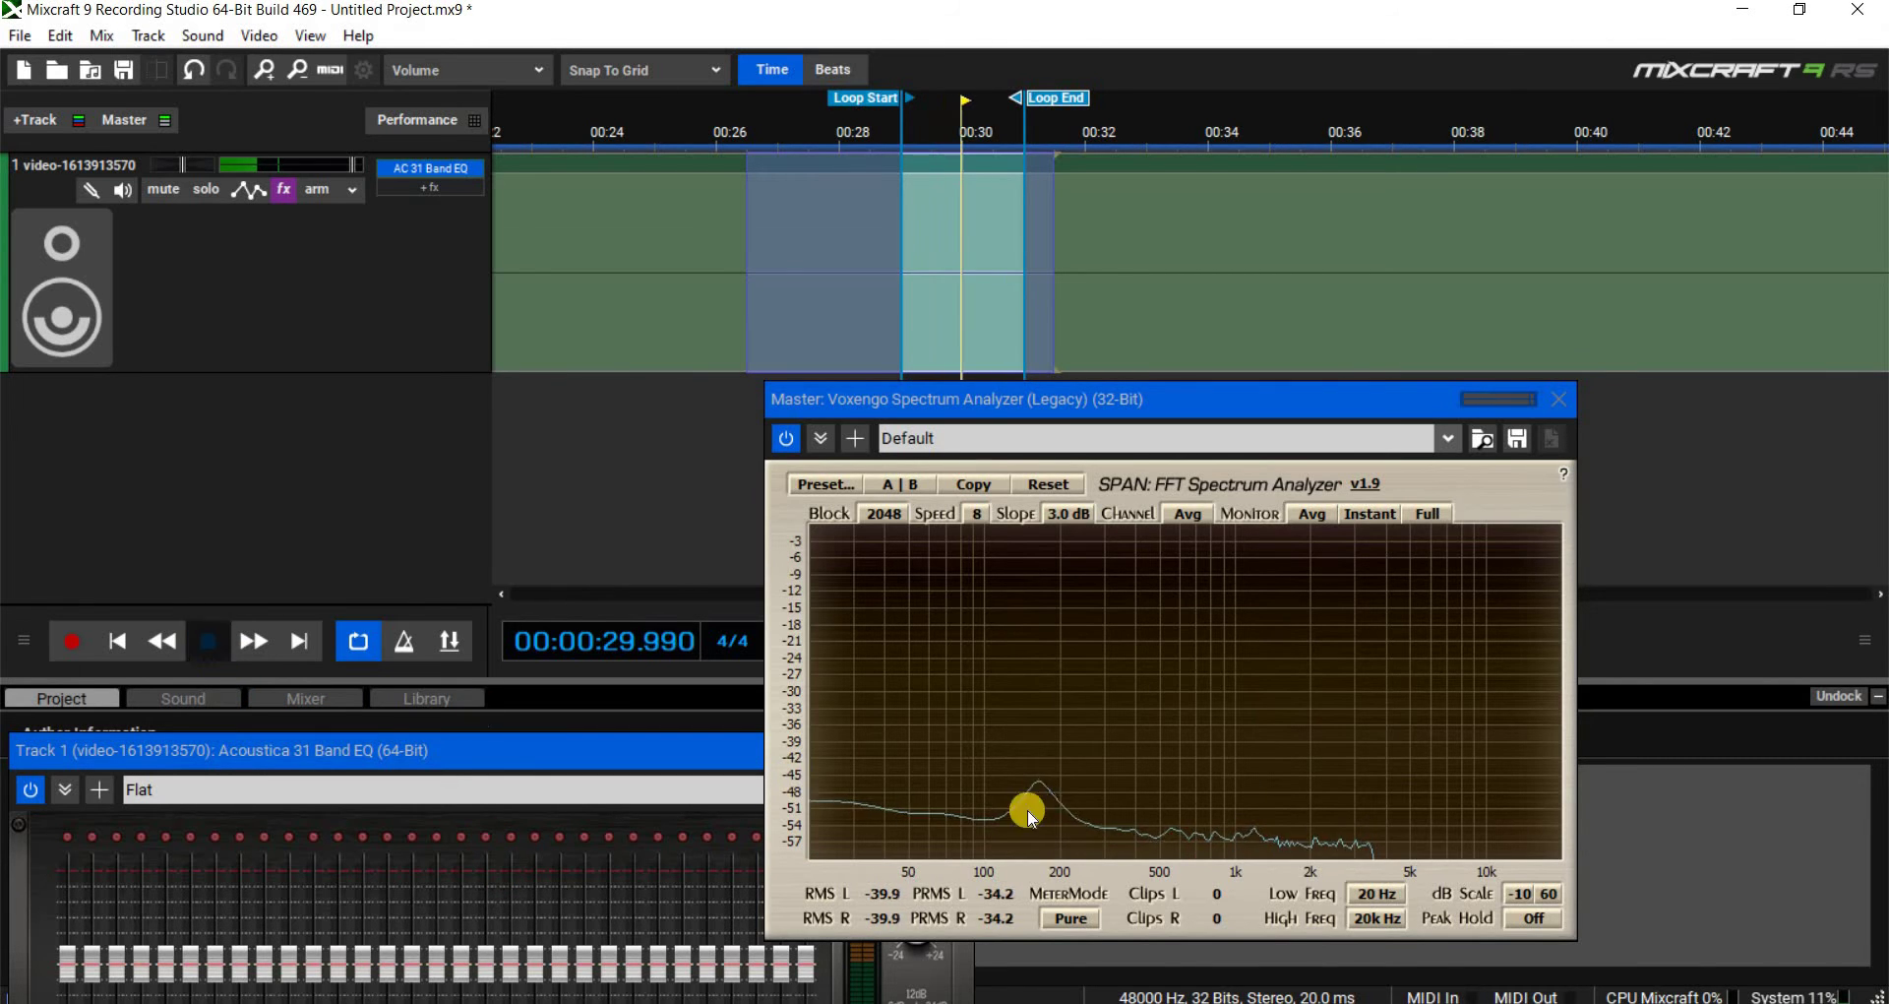
key(space)
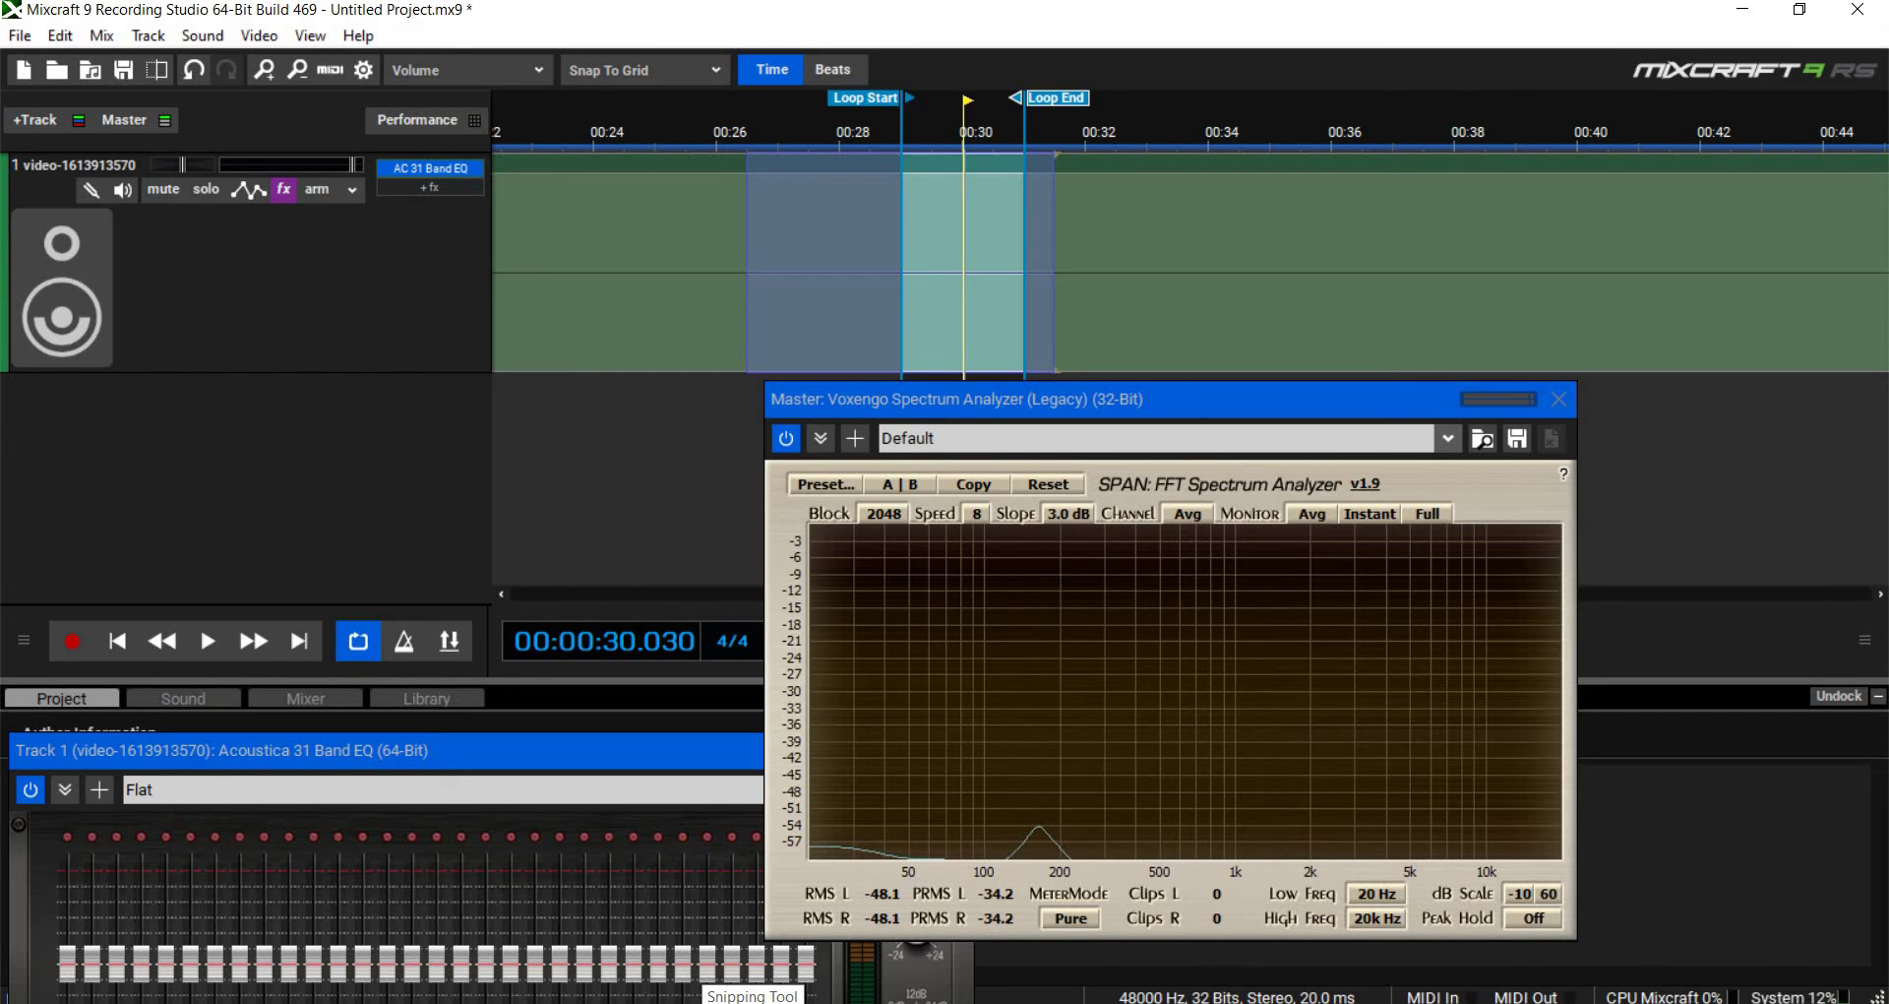
click(753, 1000)
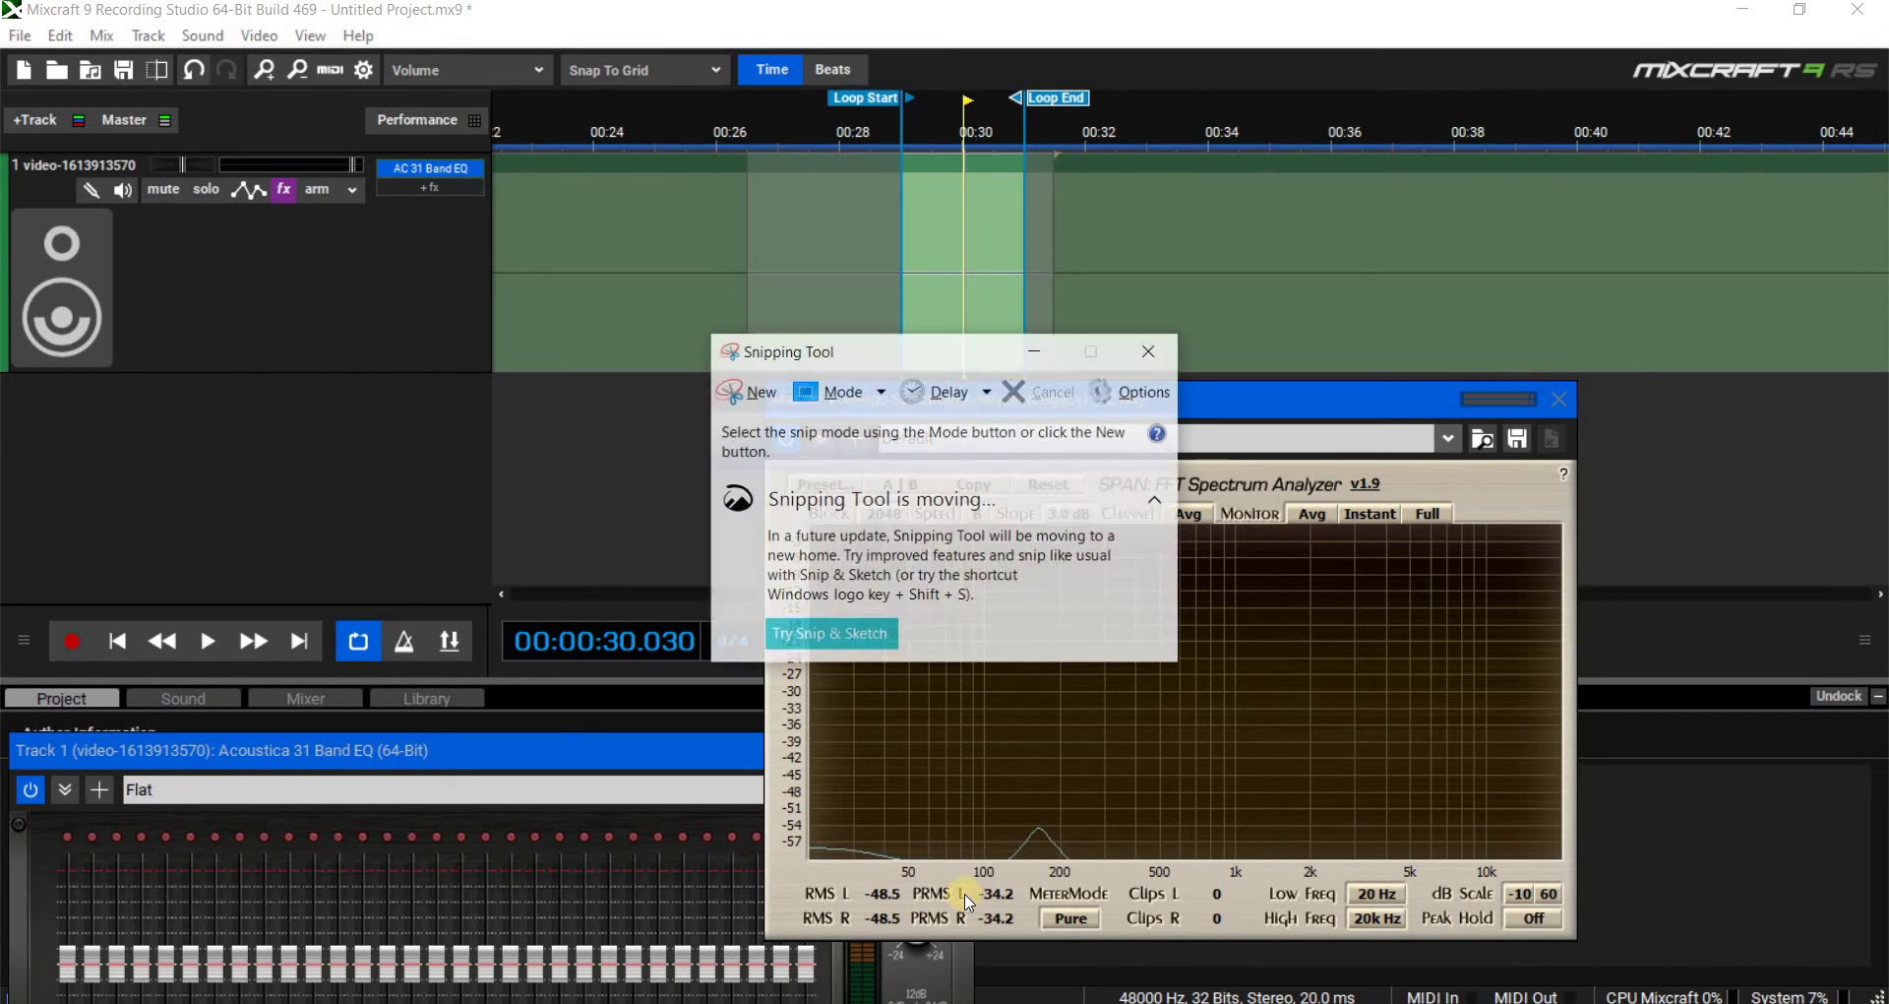
click(1151, 352)
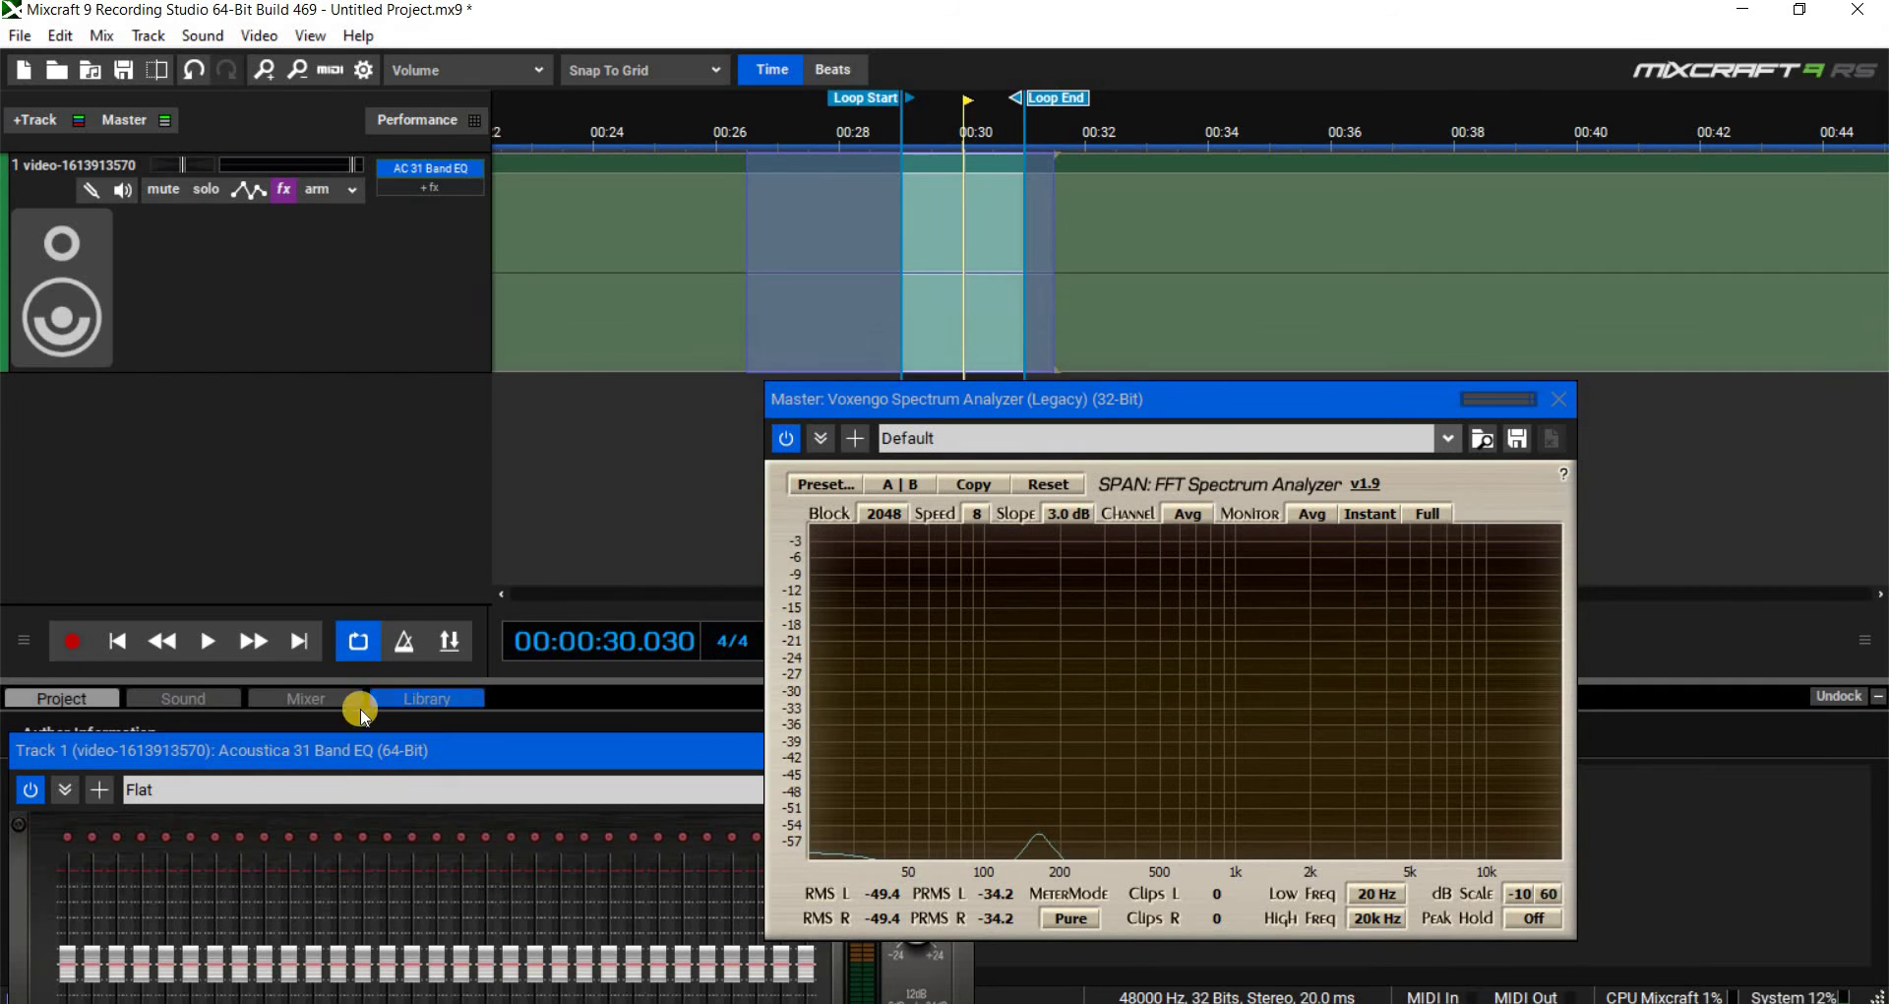
- Turn looping off, resume playback past the old loop, and lower the track volume to 0.0 dB
click(358, 640)
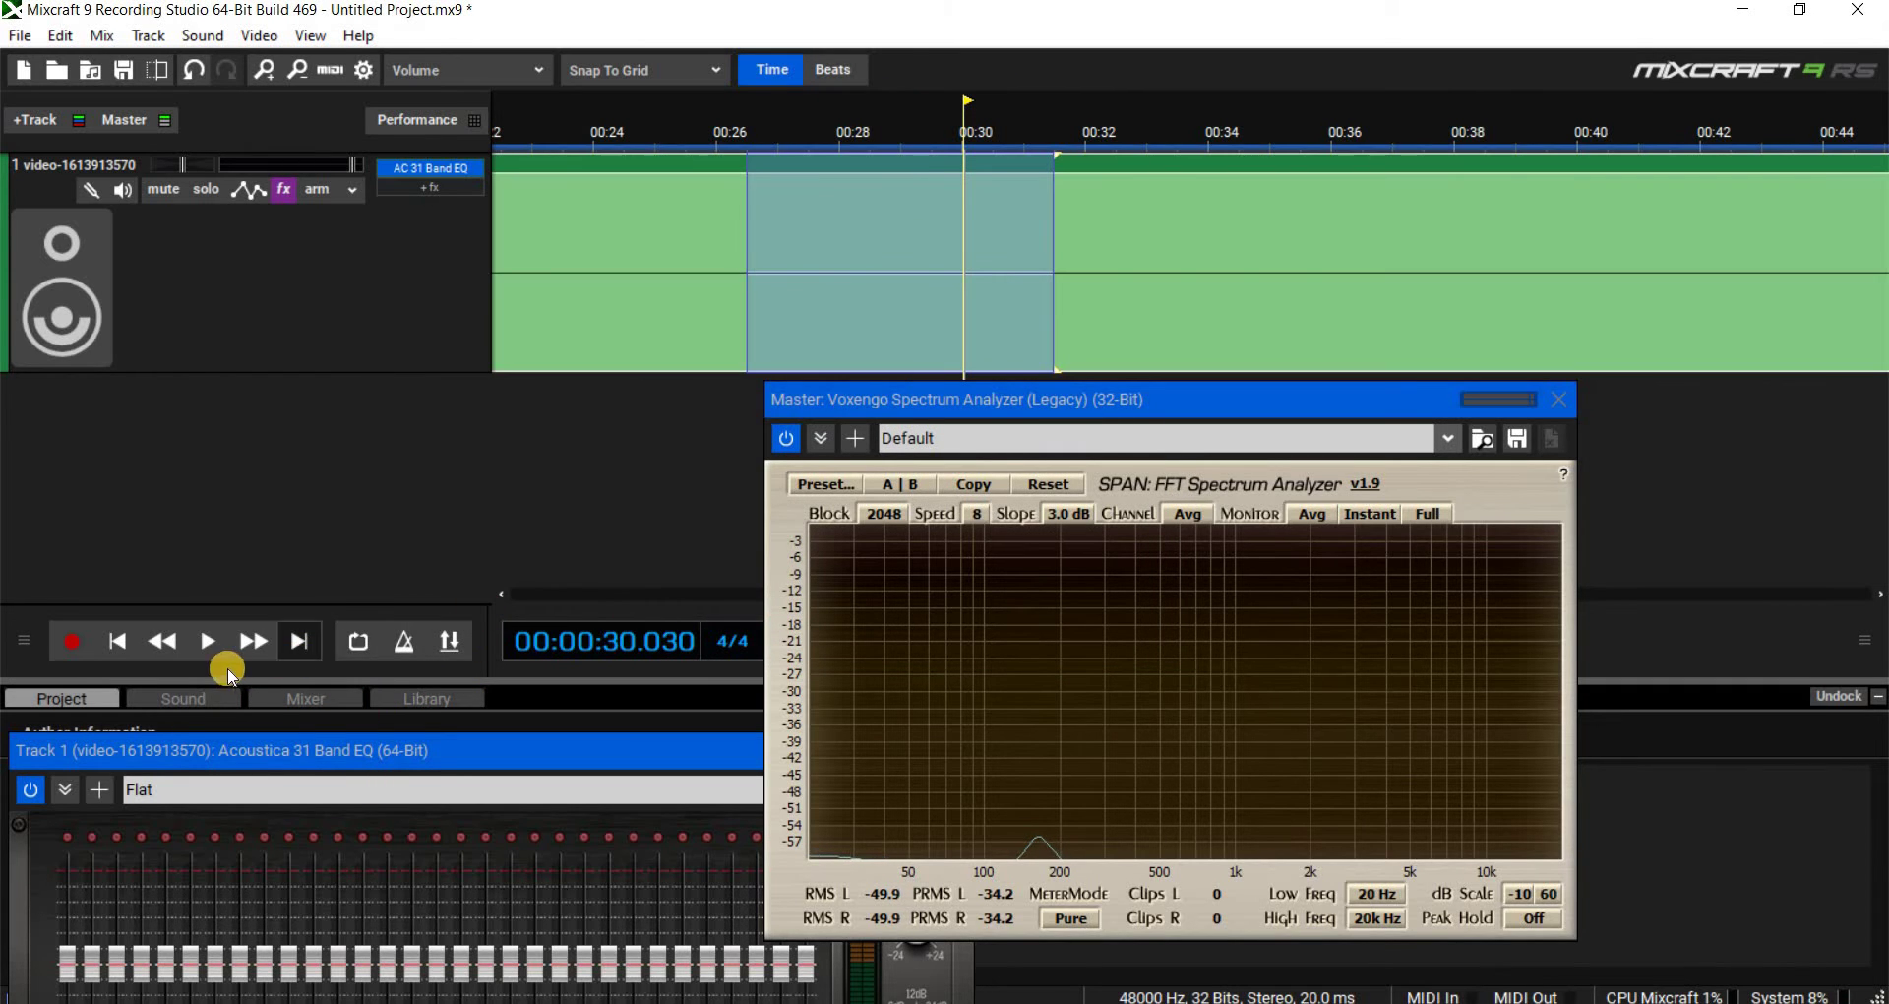
click(204, 642)
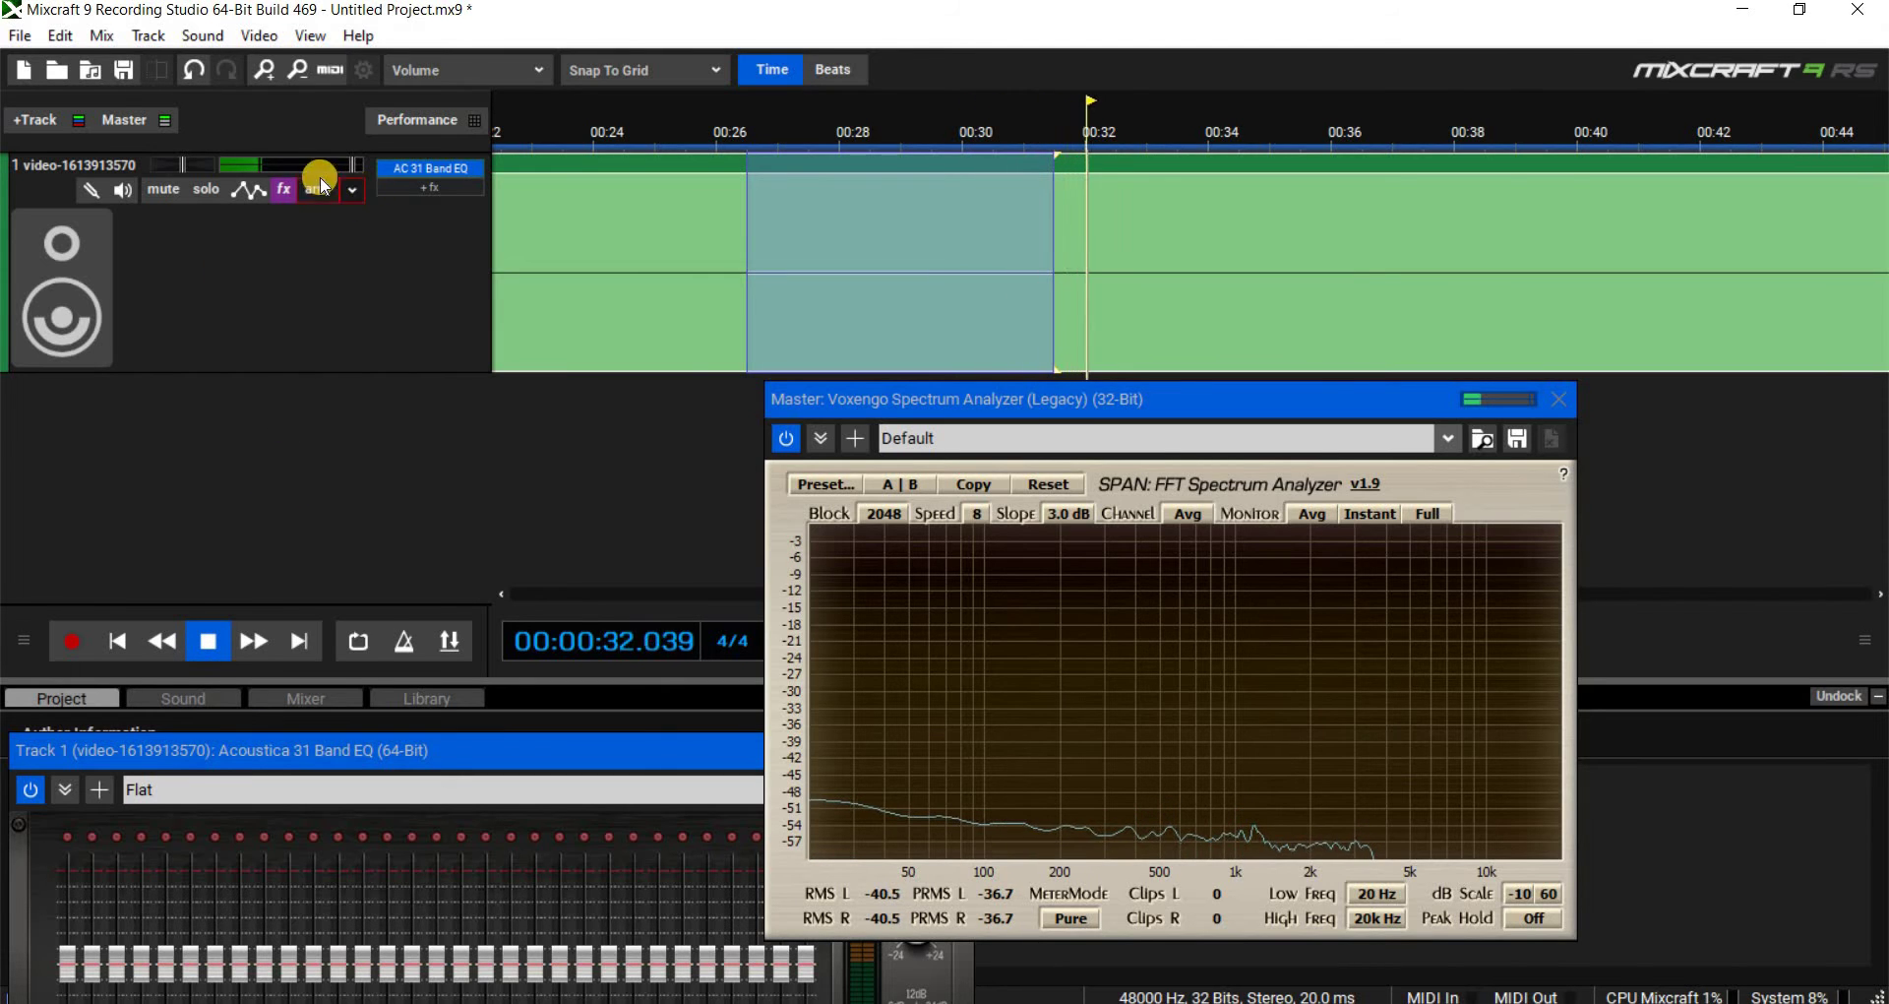
drag(341, 166, 322, 167)
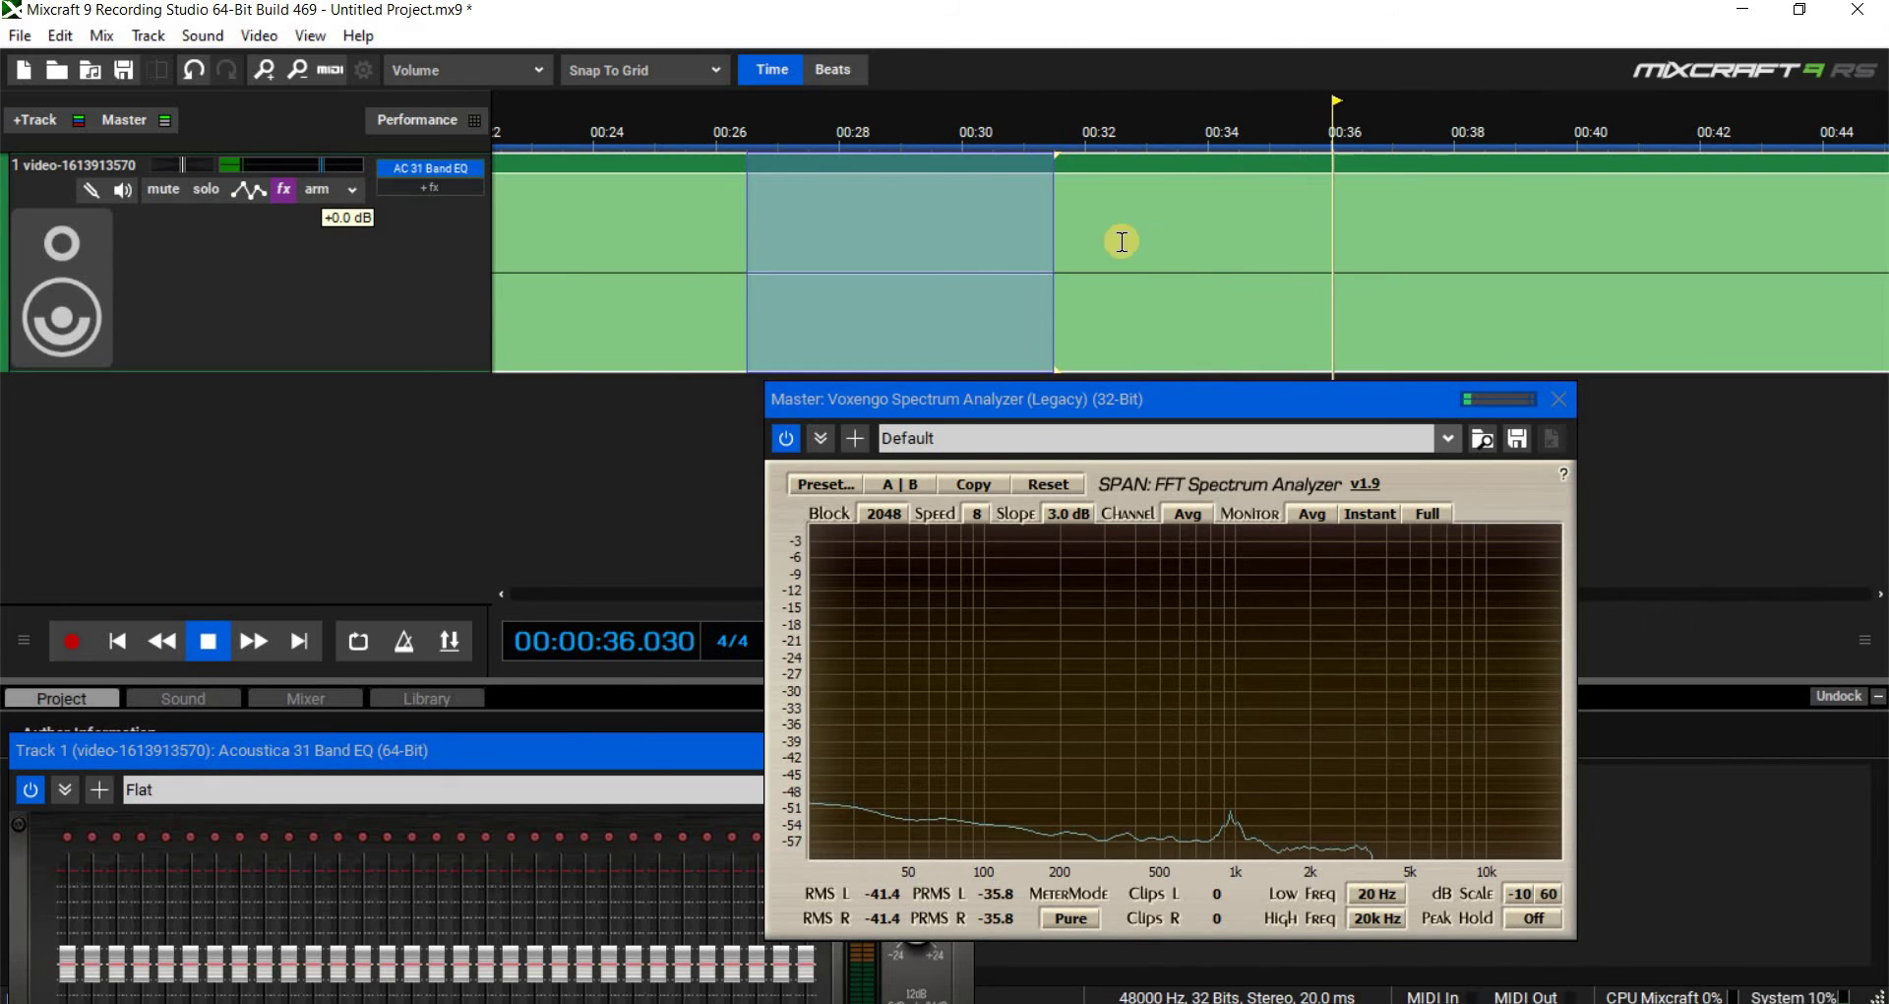
- Replay the audio around 34 s, select about 33.5 s to 36.5 s on the track, and loop that selection
click(1181, 120)
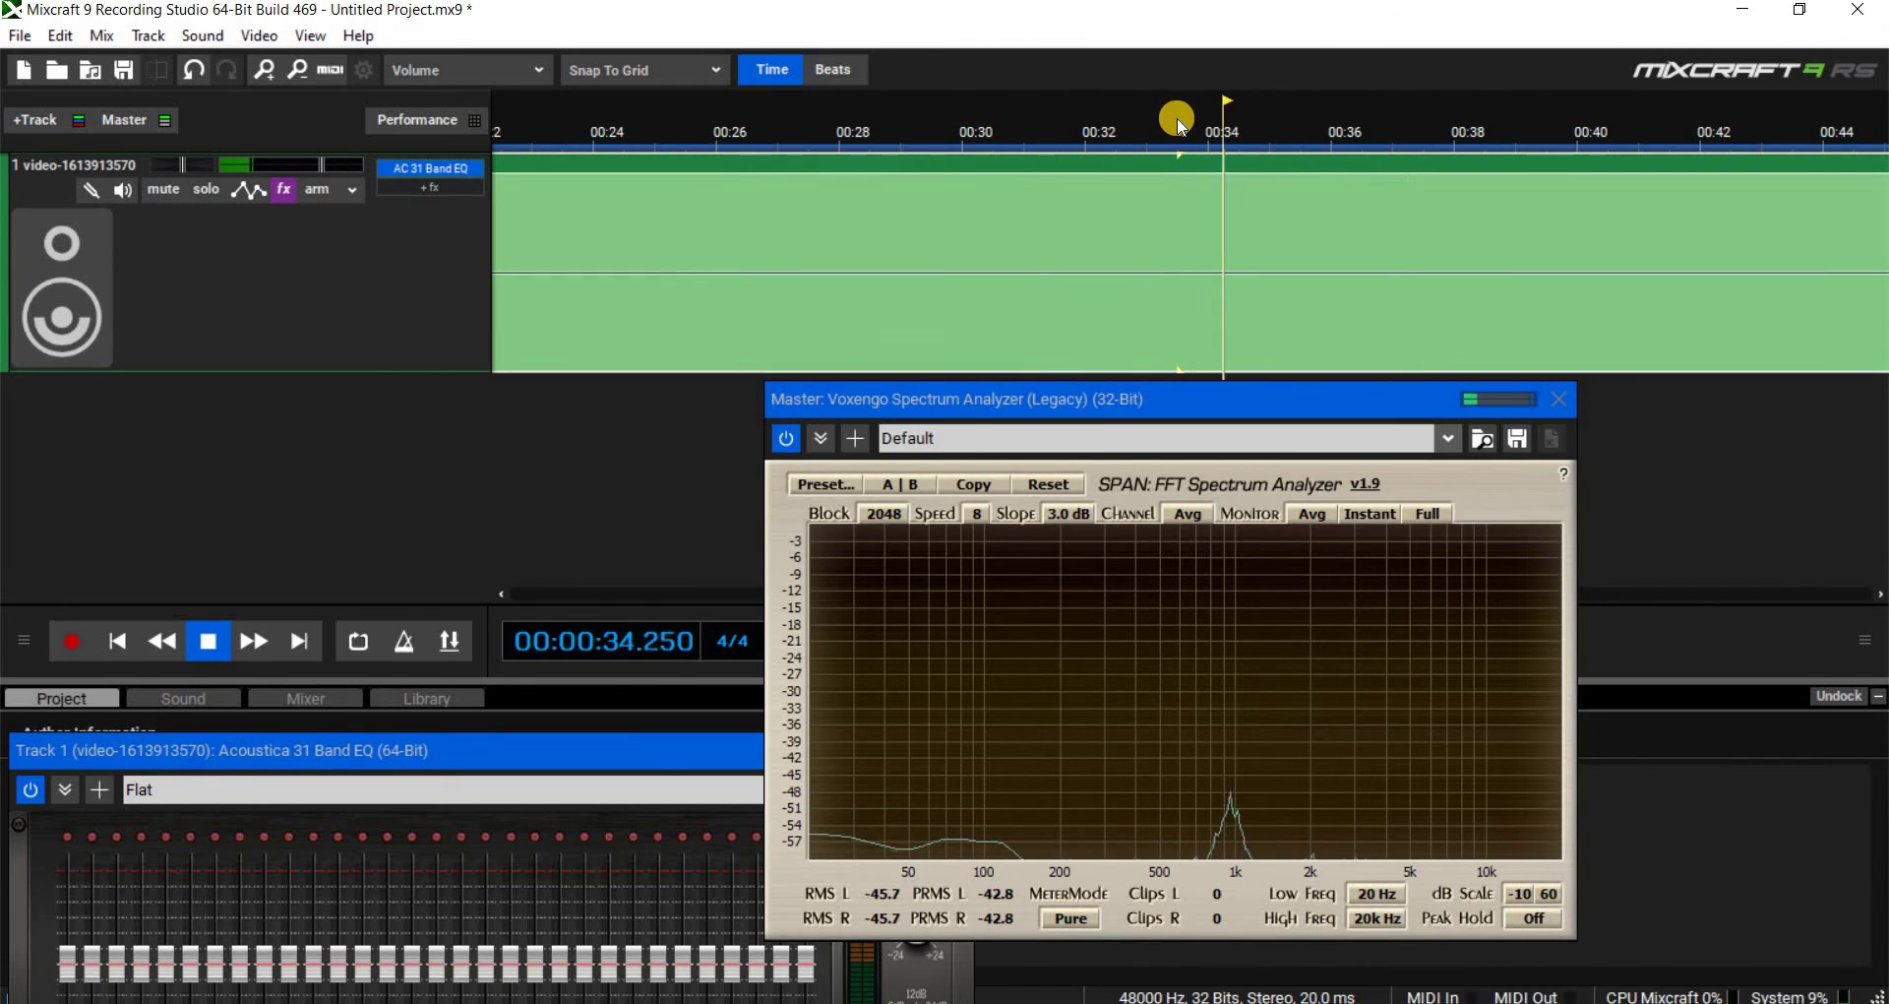
click(1143, 122)
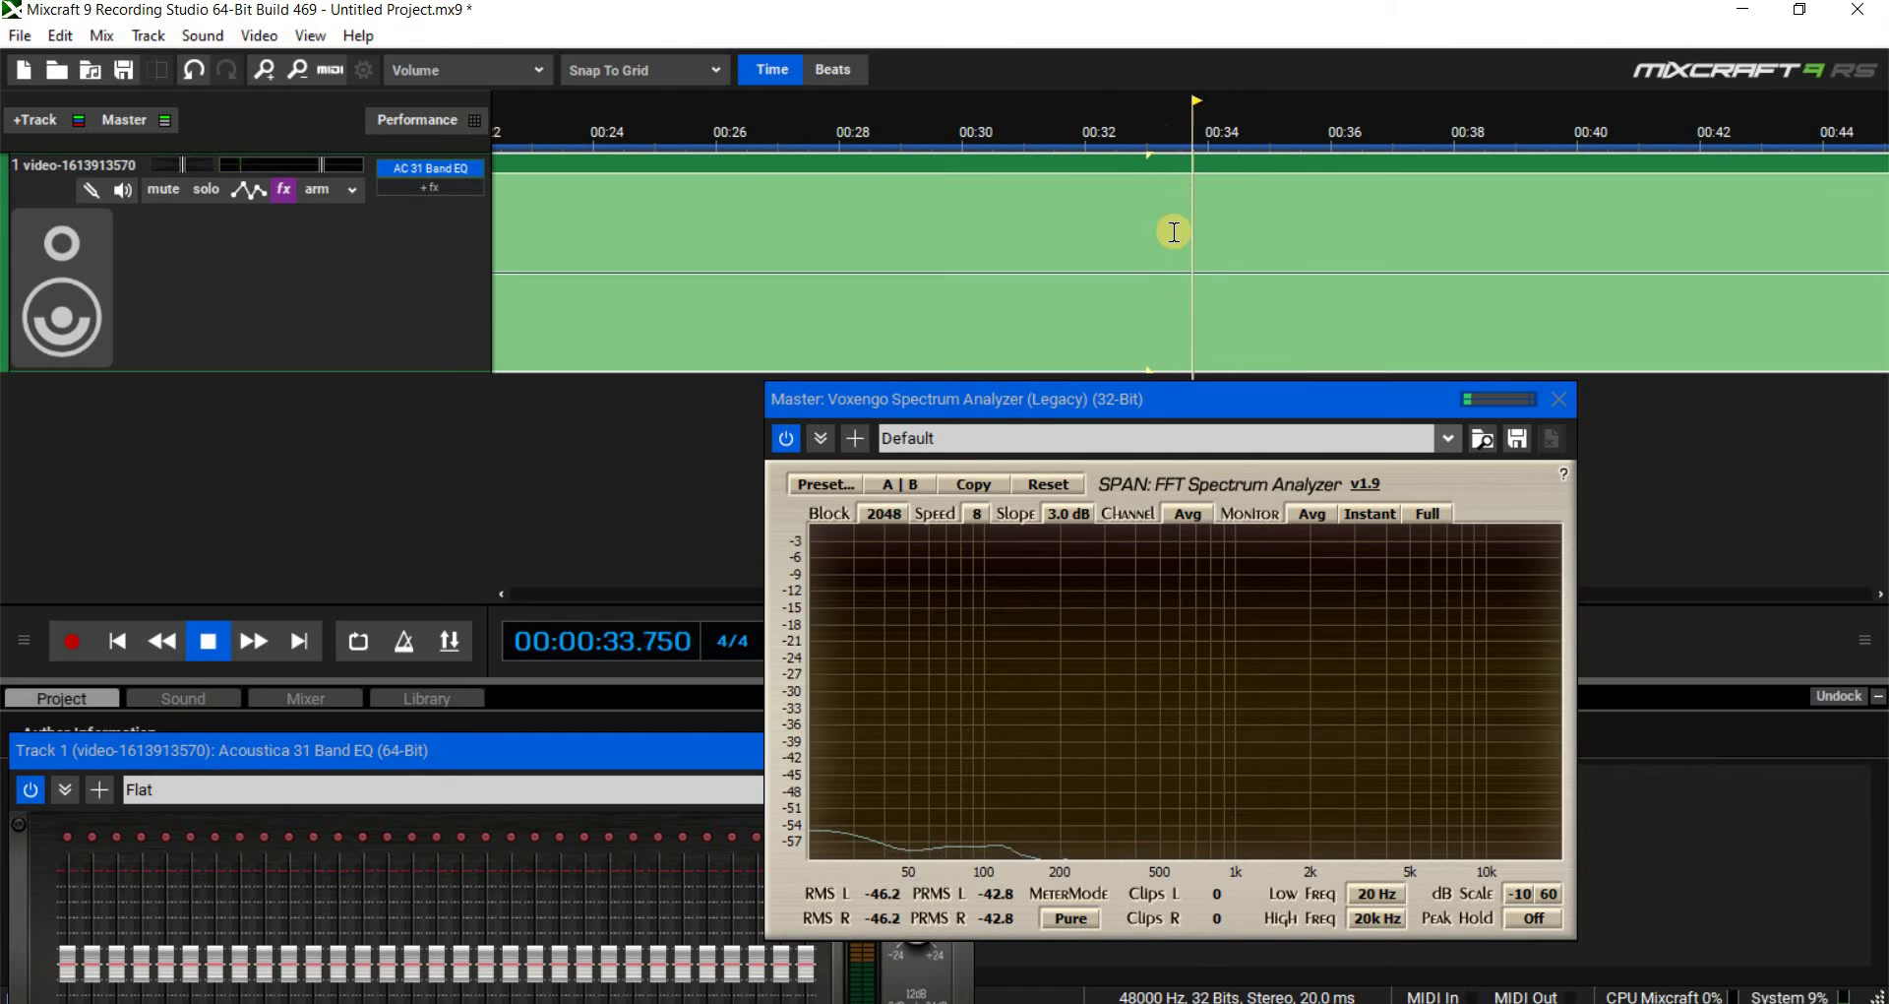
drag(1178, 229, 1209, 226)
shift+click(1365, 231)
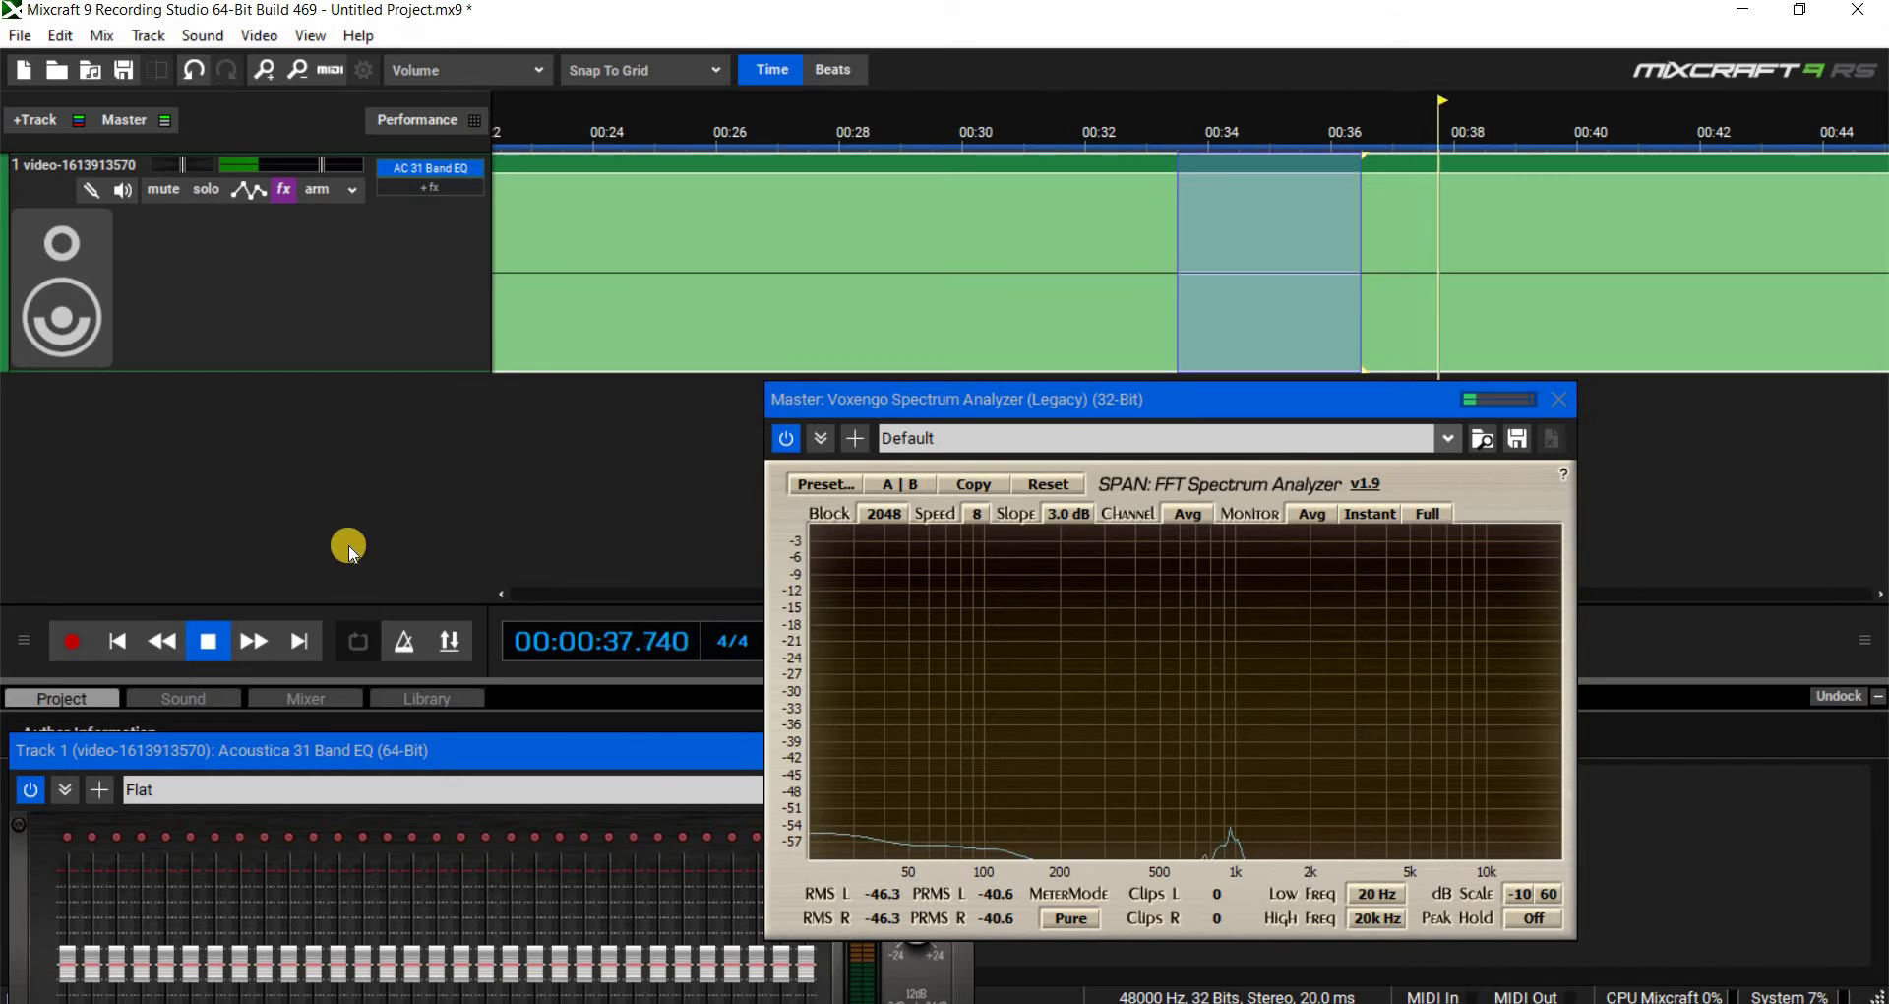
click(356, 642)
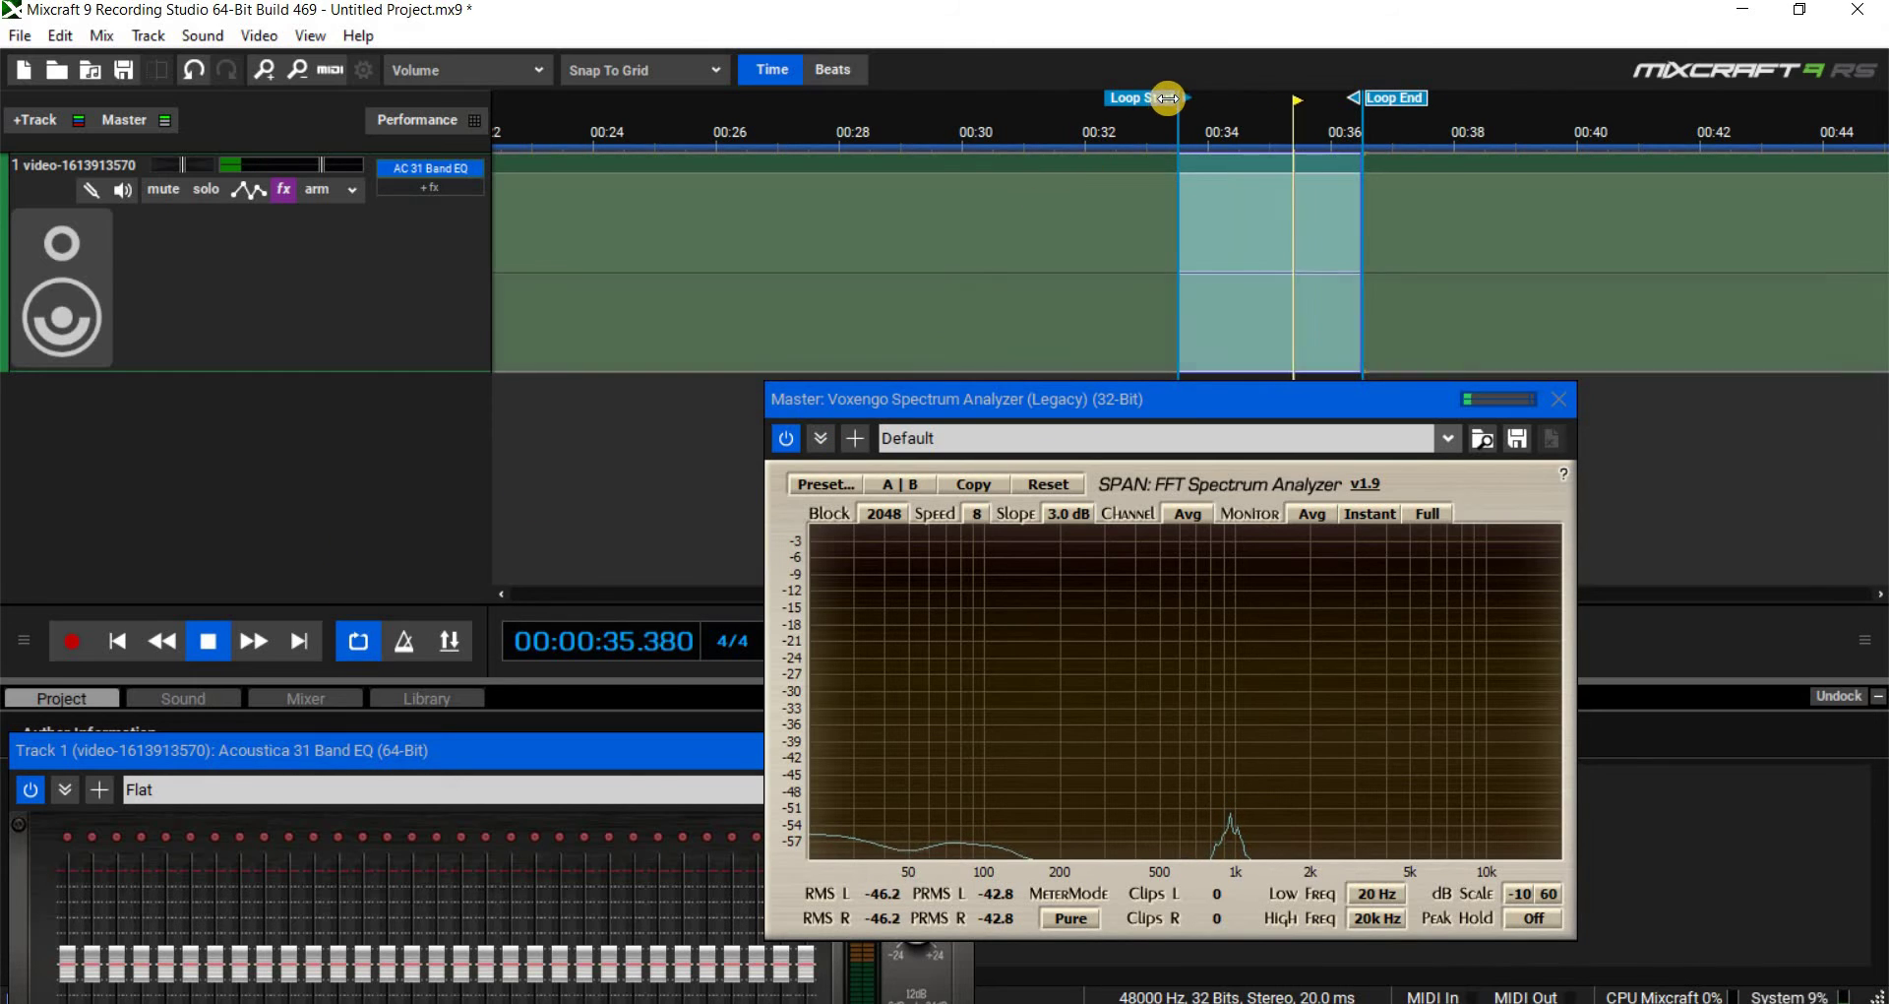
- Adjust the loop to run from about 33 s to 35 s and raise the track volume to +6.0 dB
drag(1141, 103, 1112, 99)
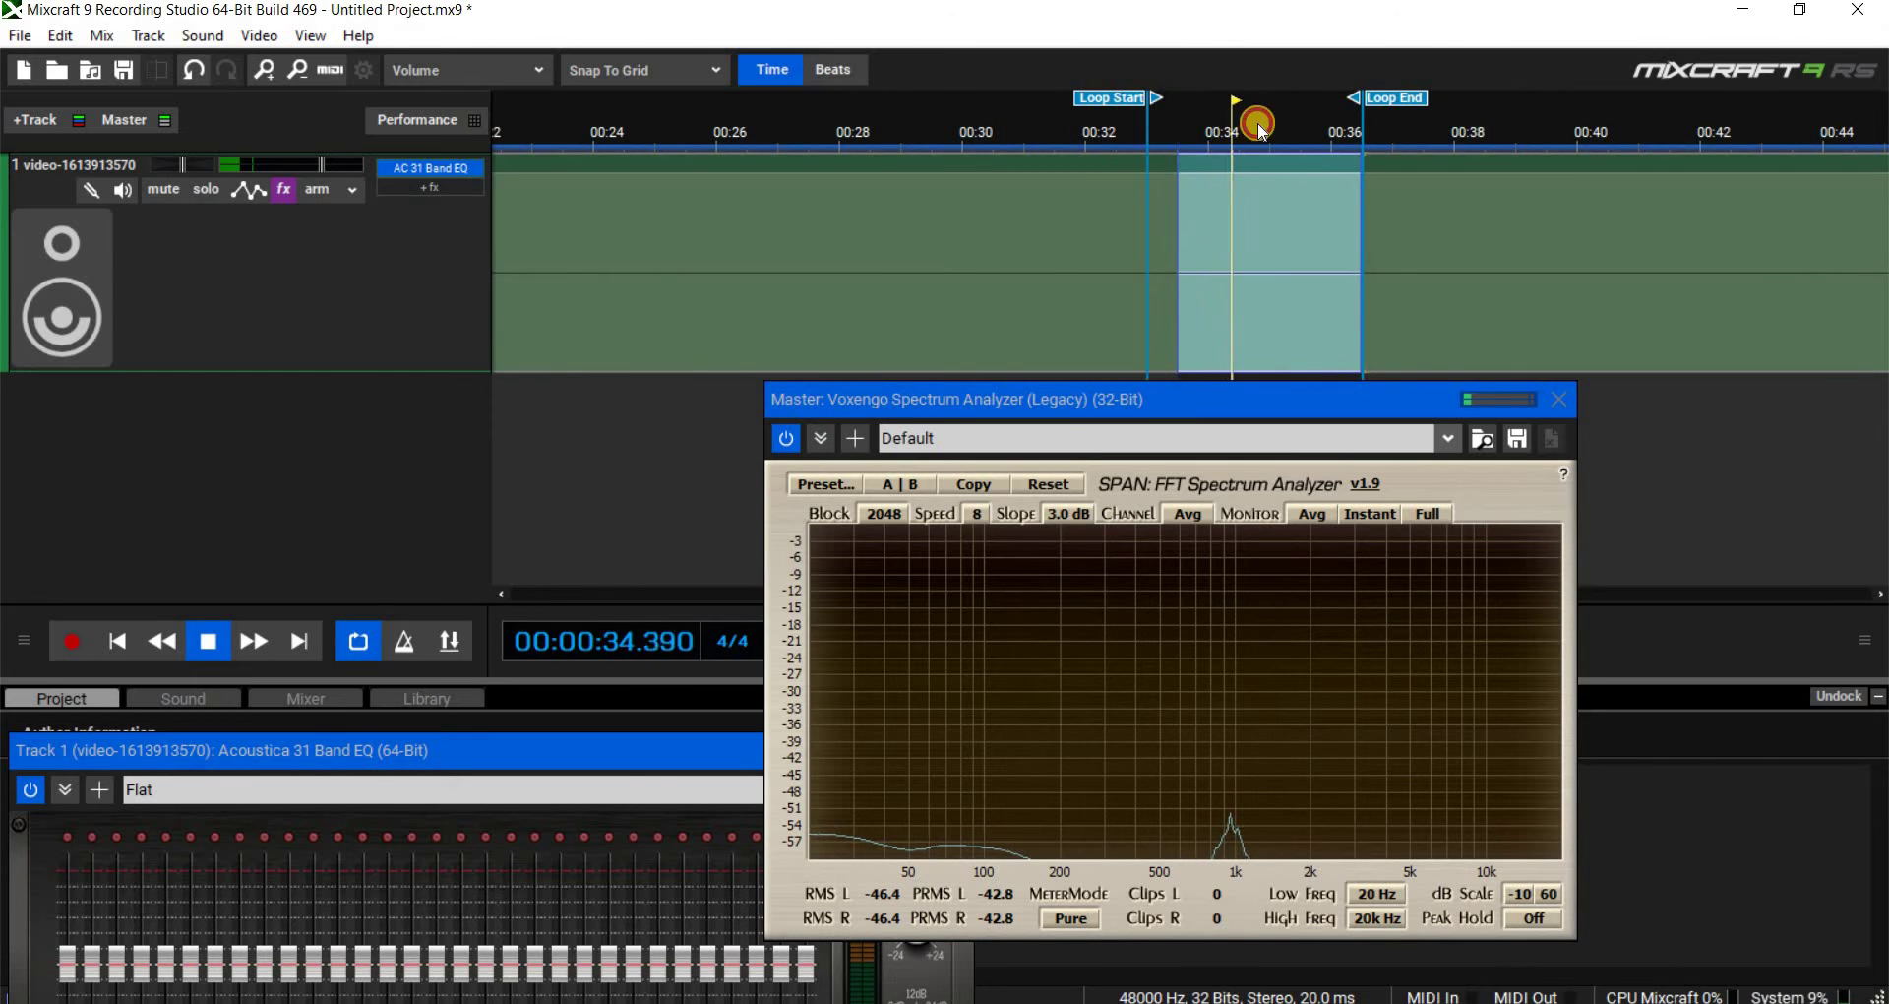
drag(1299, 113, 1271, 102)
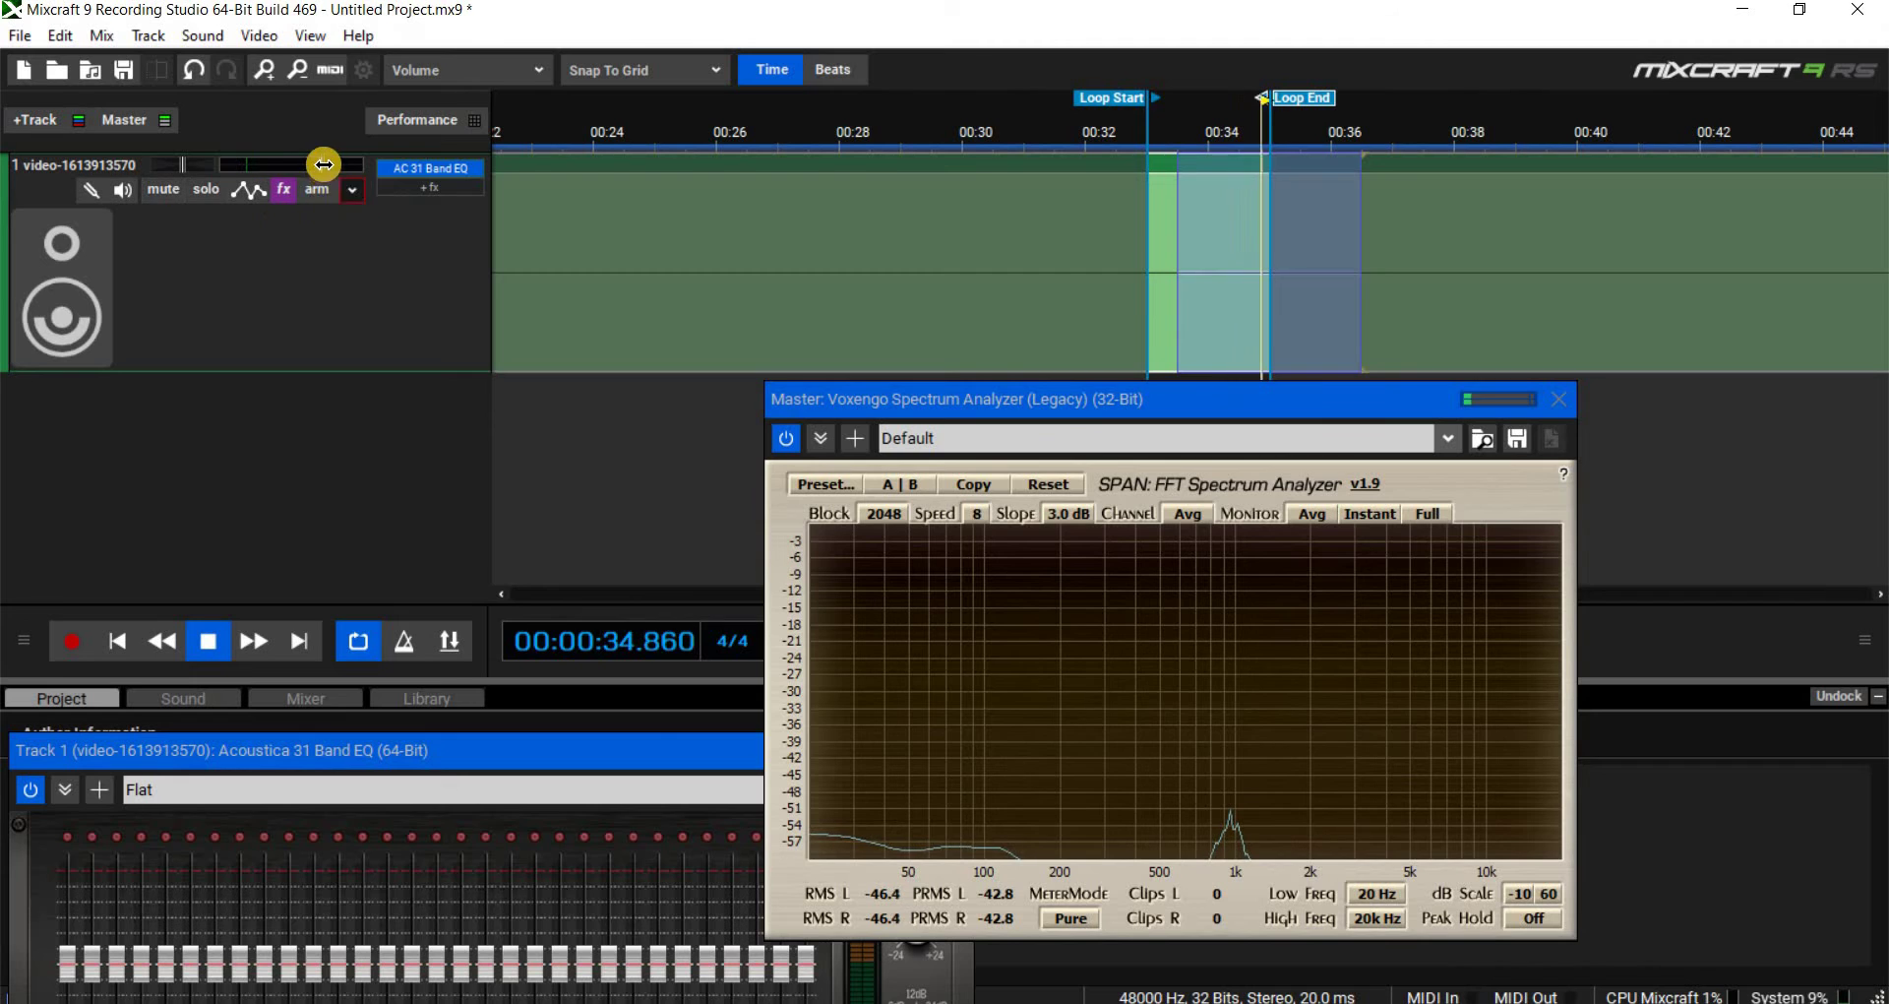
drag(325, 165, 357, 164)
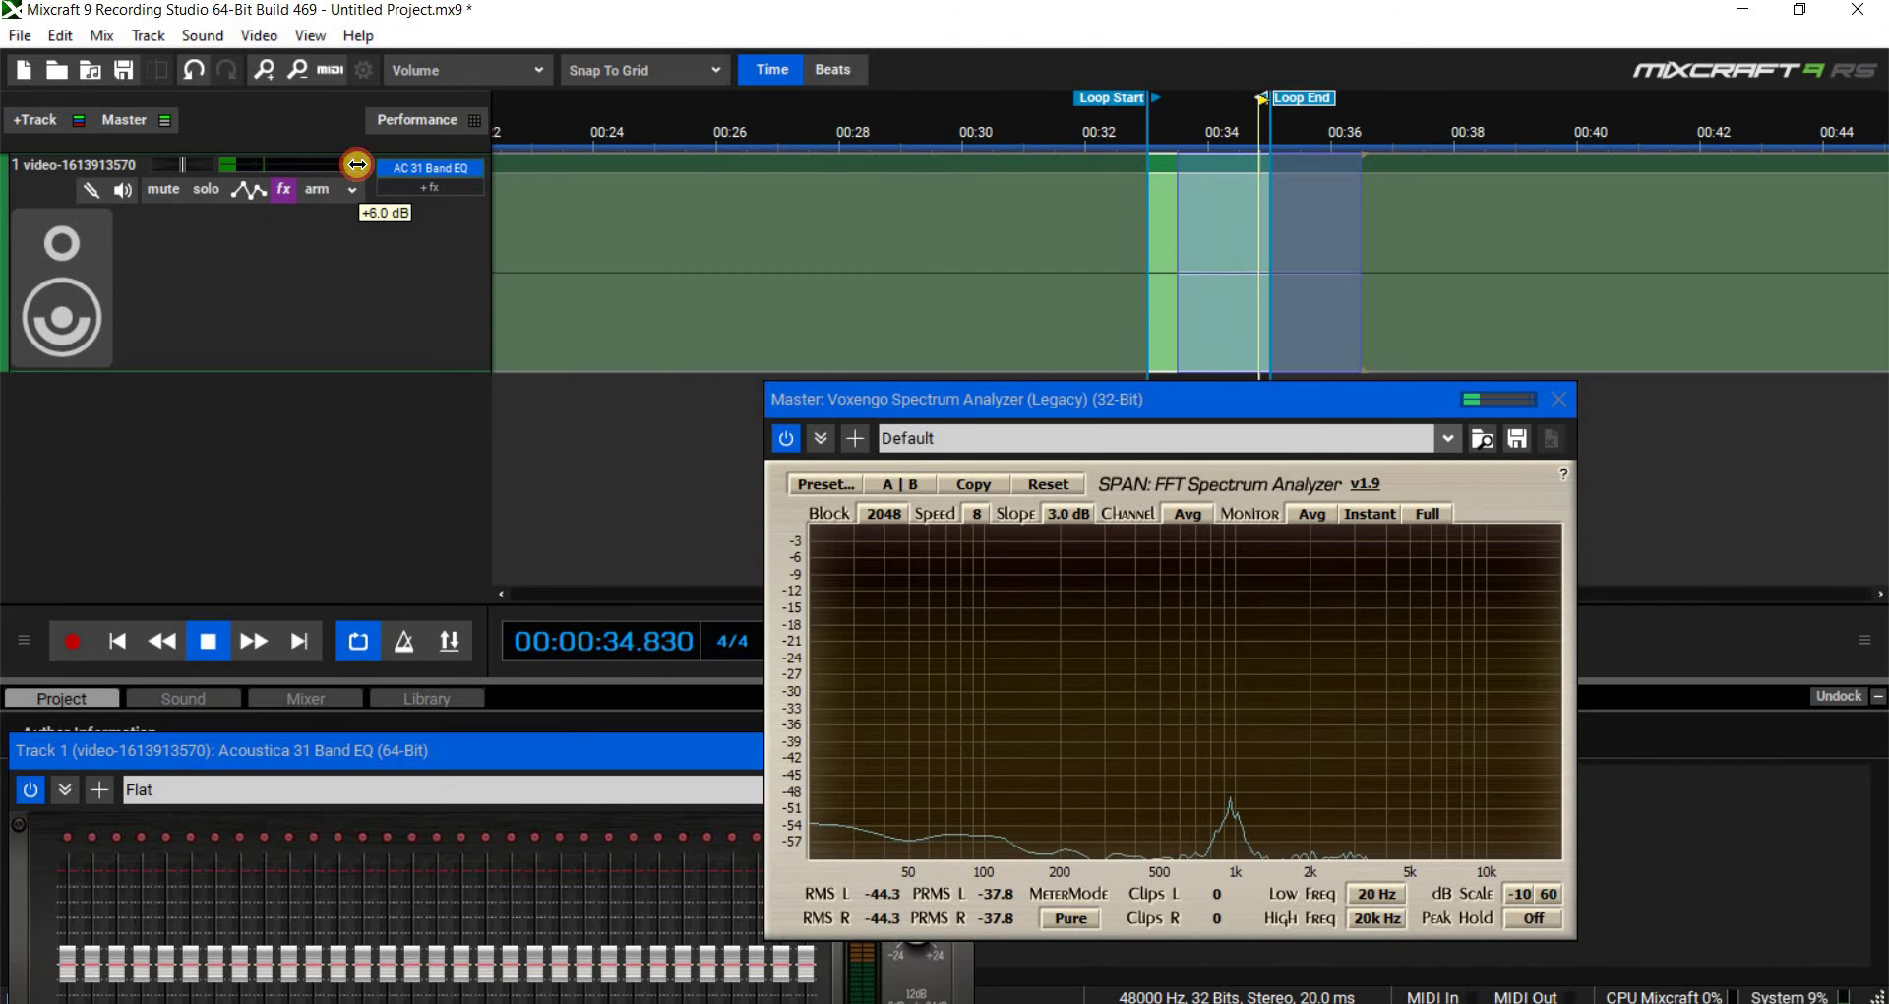
- Switch the spectrum analyzer's monitor mode to RealT while the loop plays
click(797, 405)
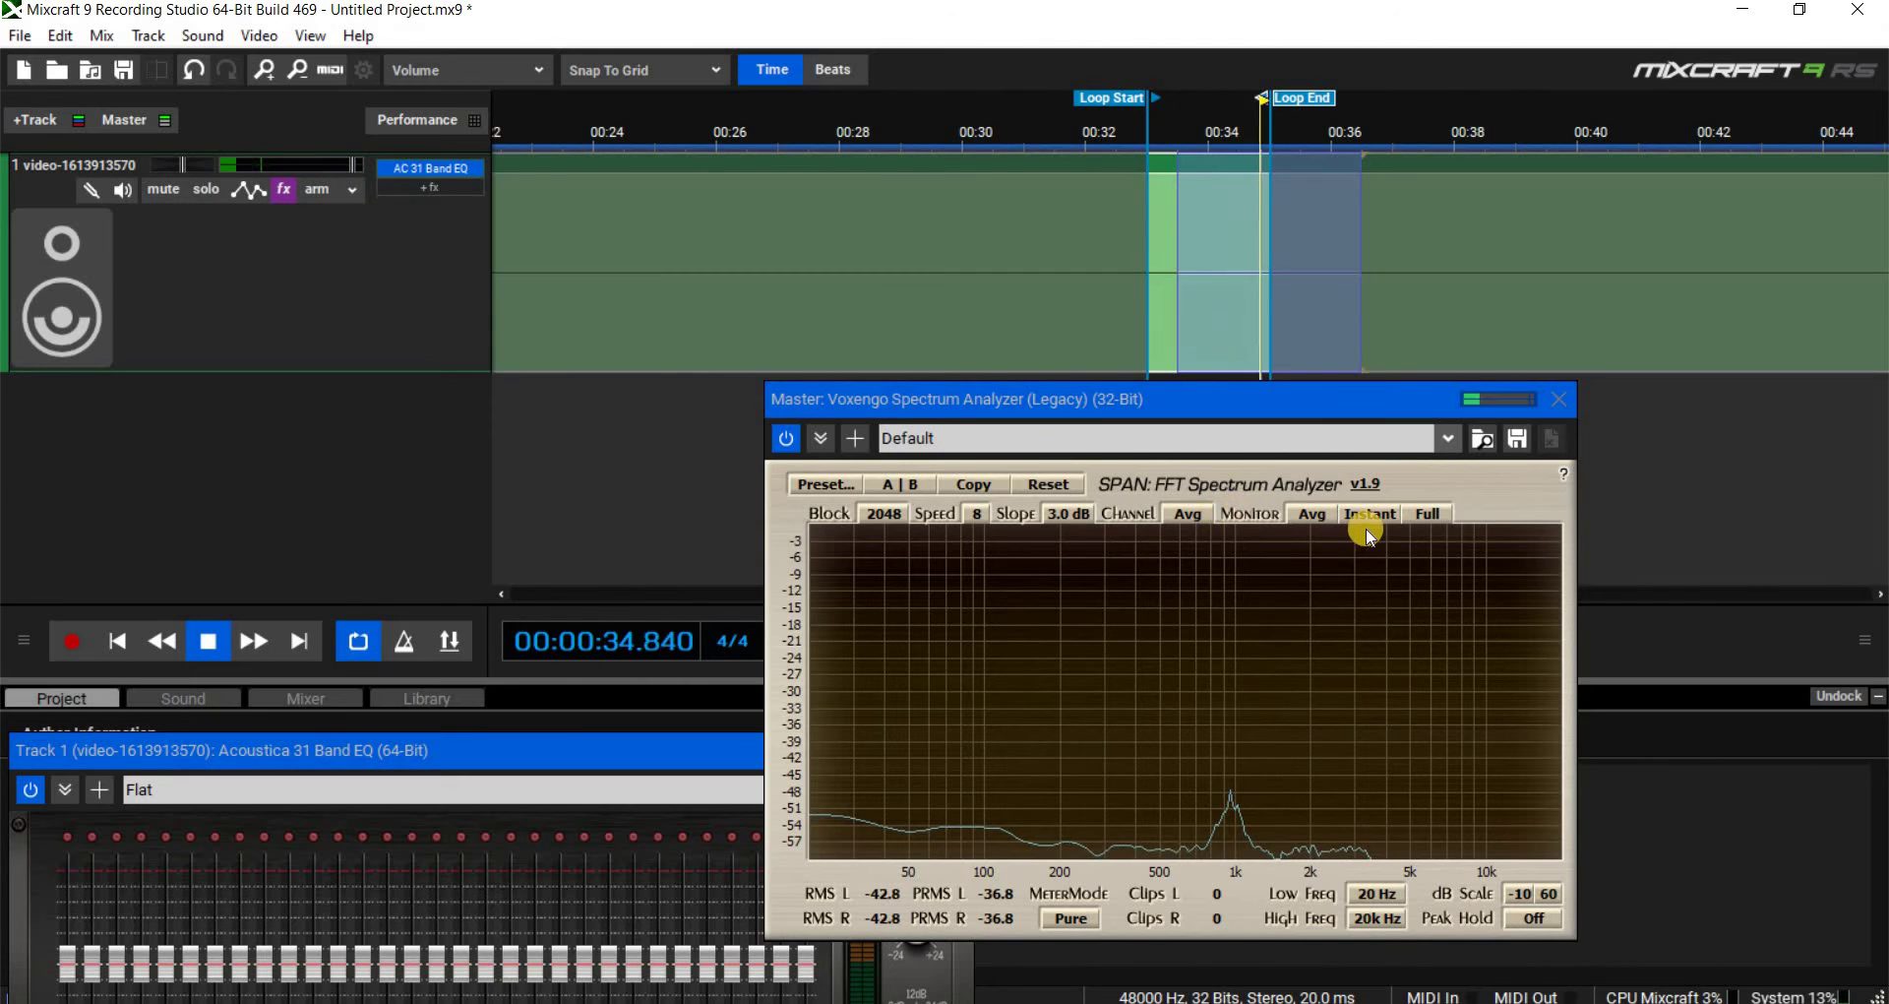
click(1312, 513)
click(1317, 555)
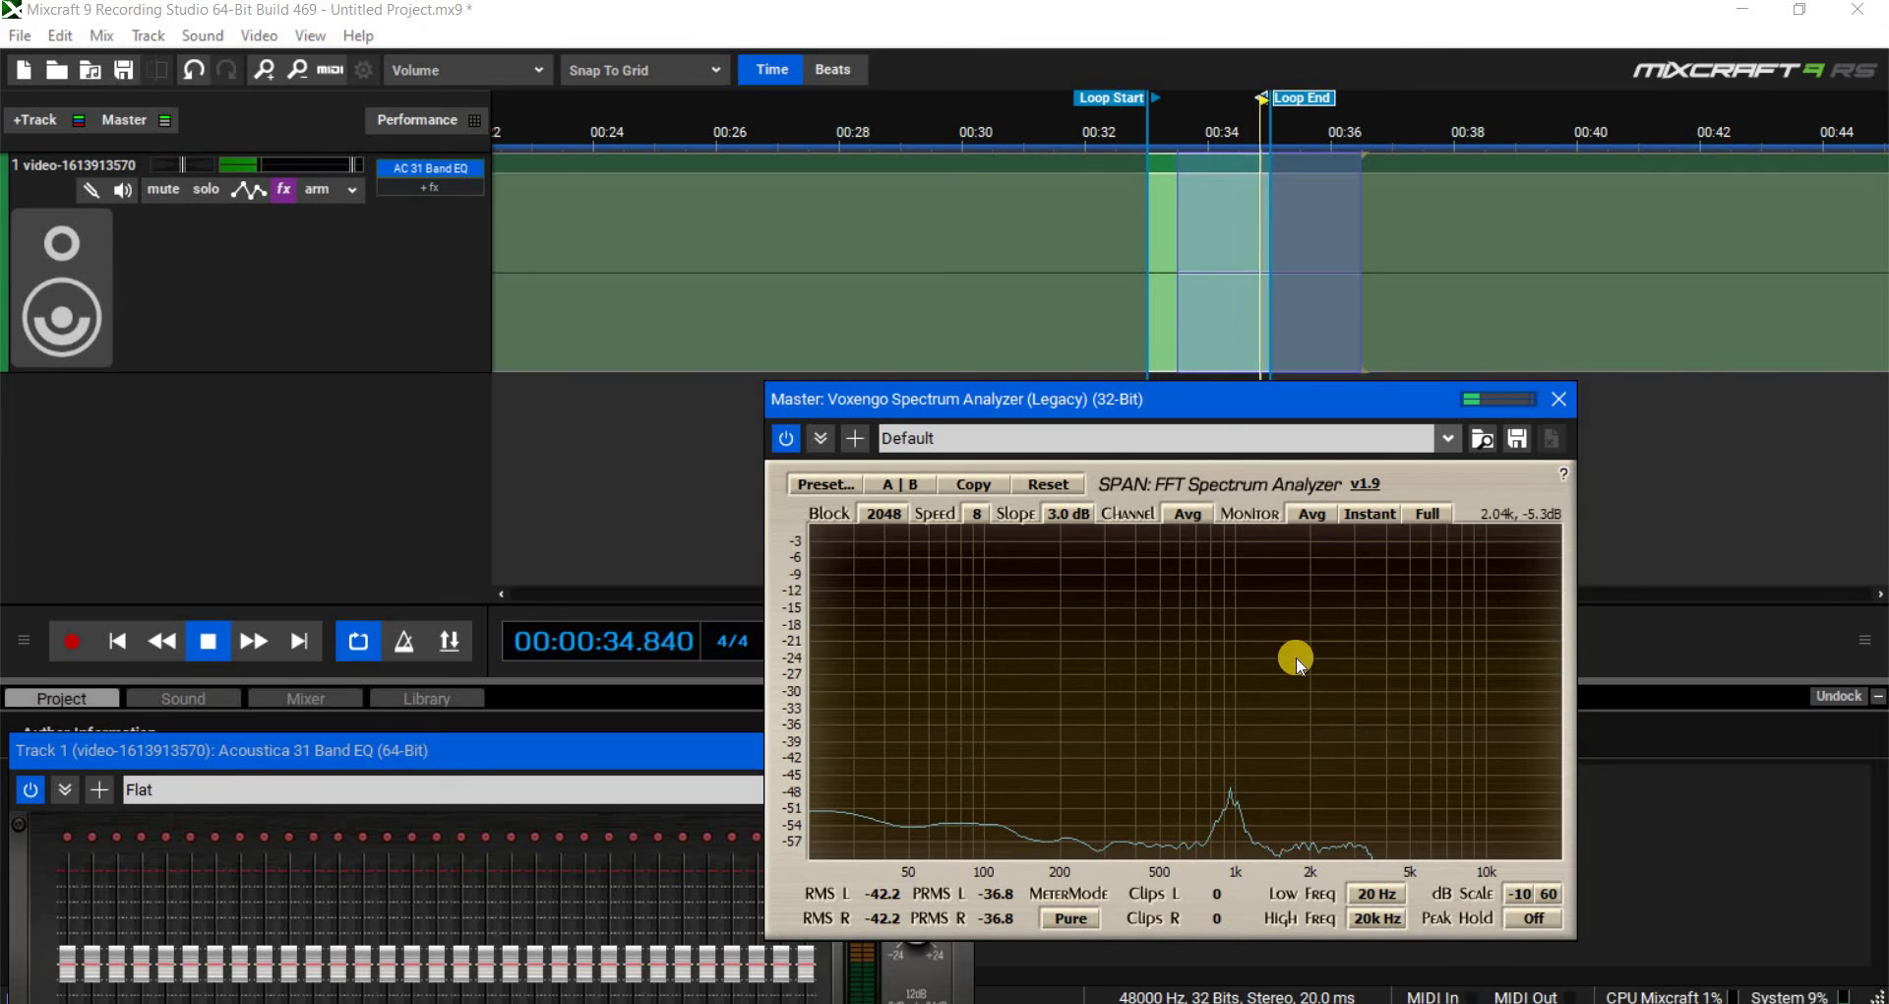
click(1309, 513)
click(1311, 536)
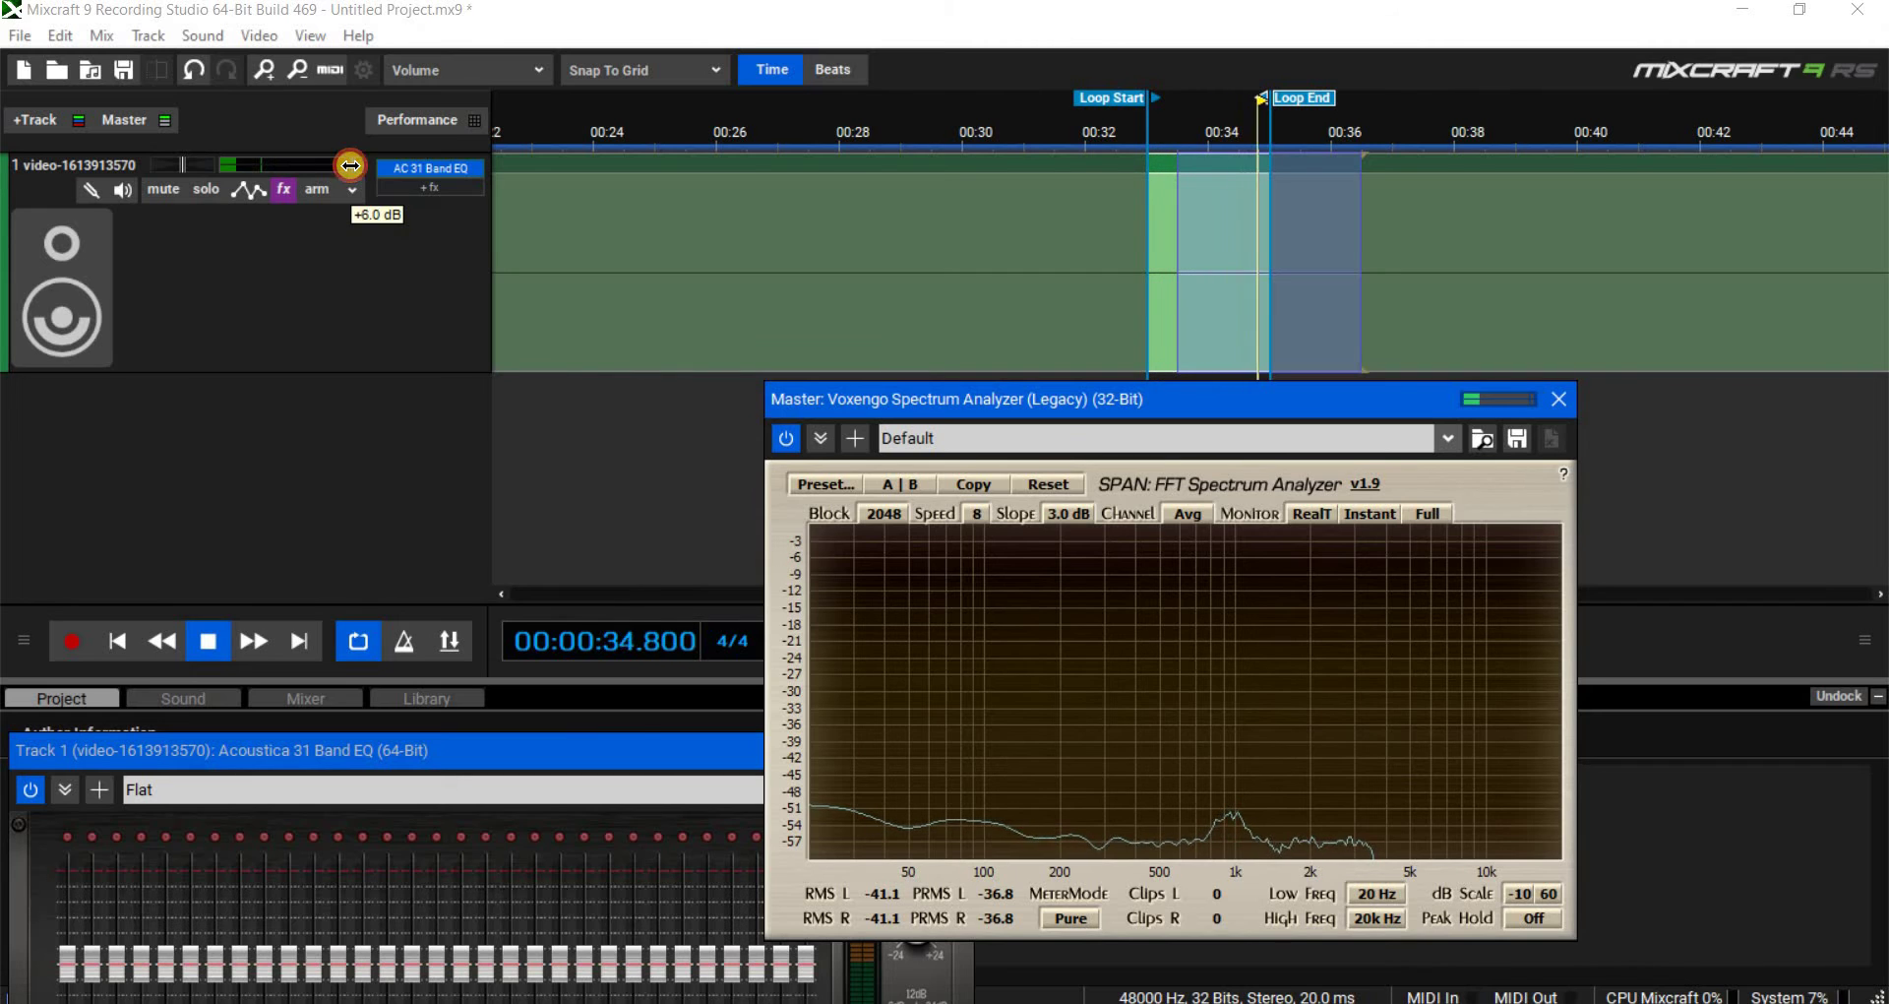
- Lower the track volume and set the analyzer's monitor mode back to Avg, stopping the looped playback
drag(343, 166, 320, 171)
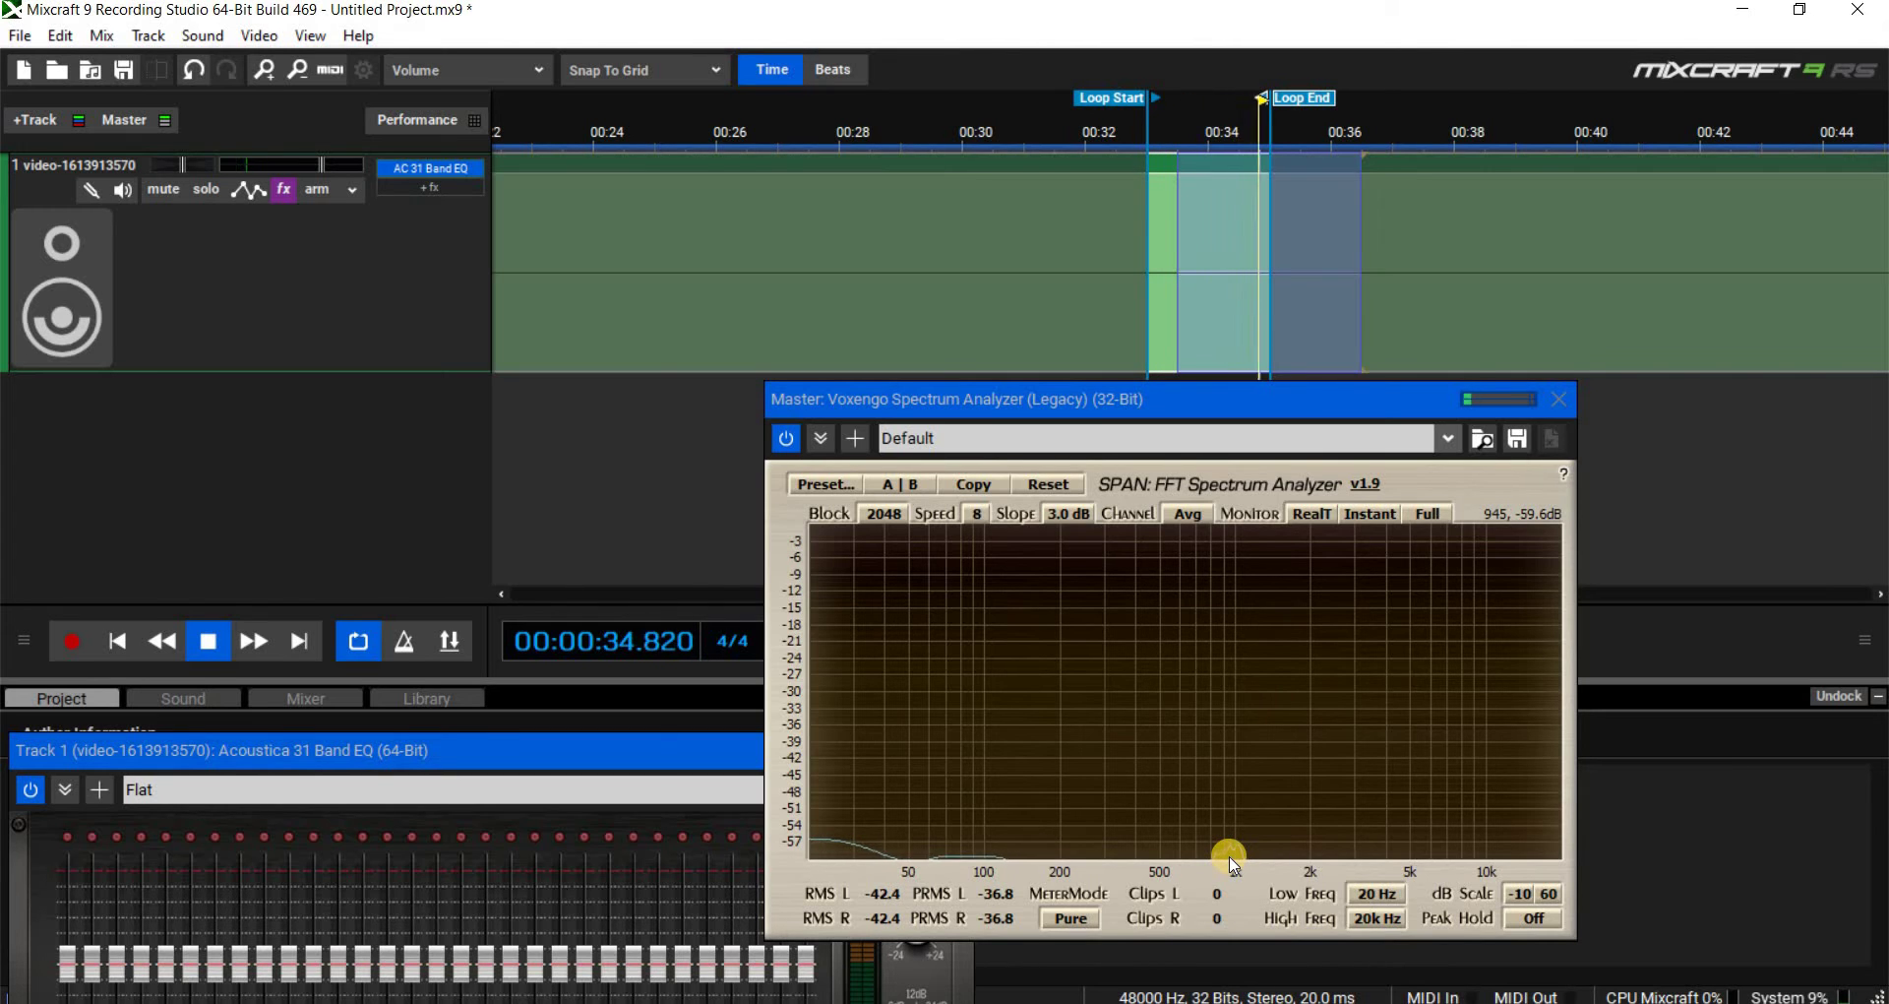
click(1311, 531)
click(1315, 555)
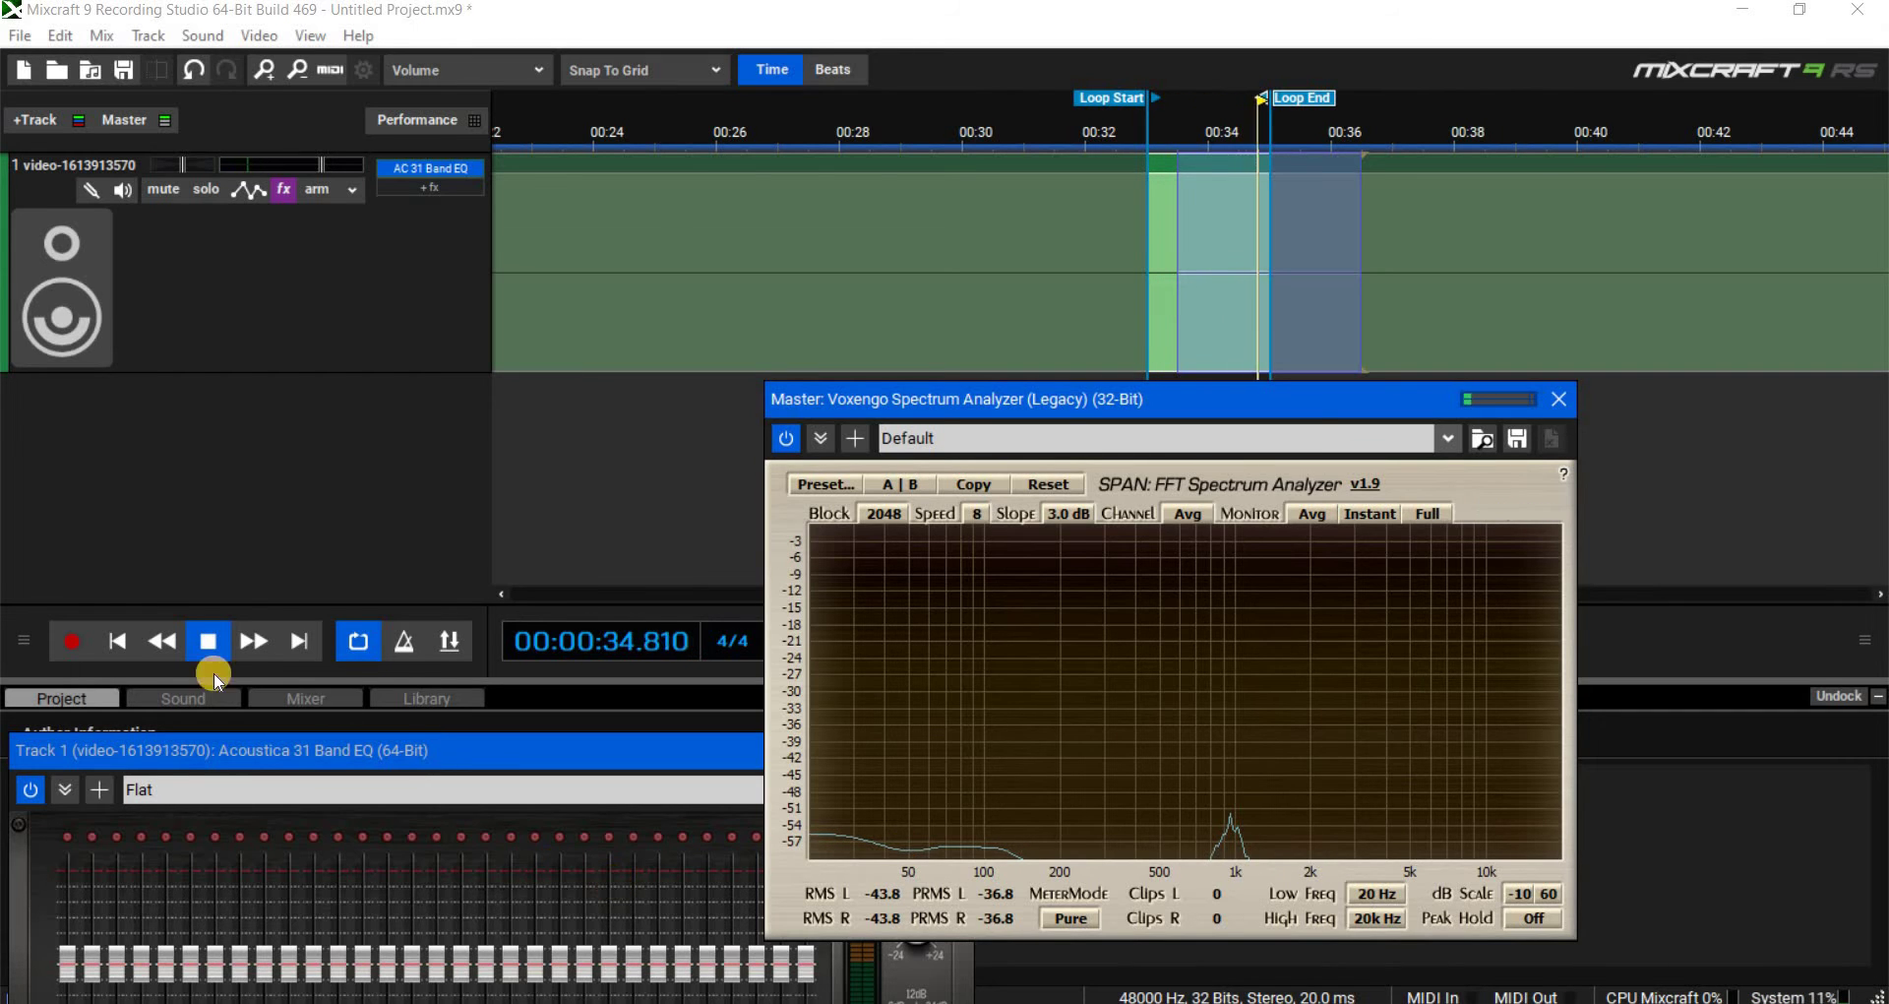
click(204, 640)
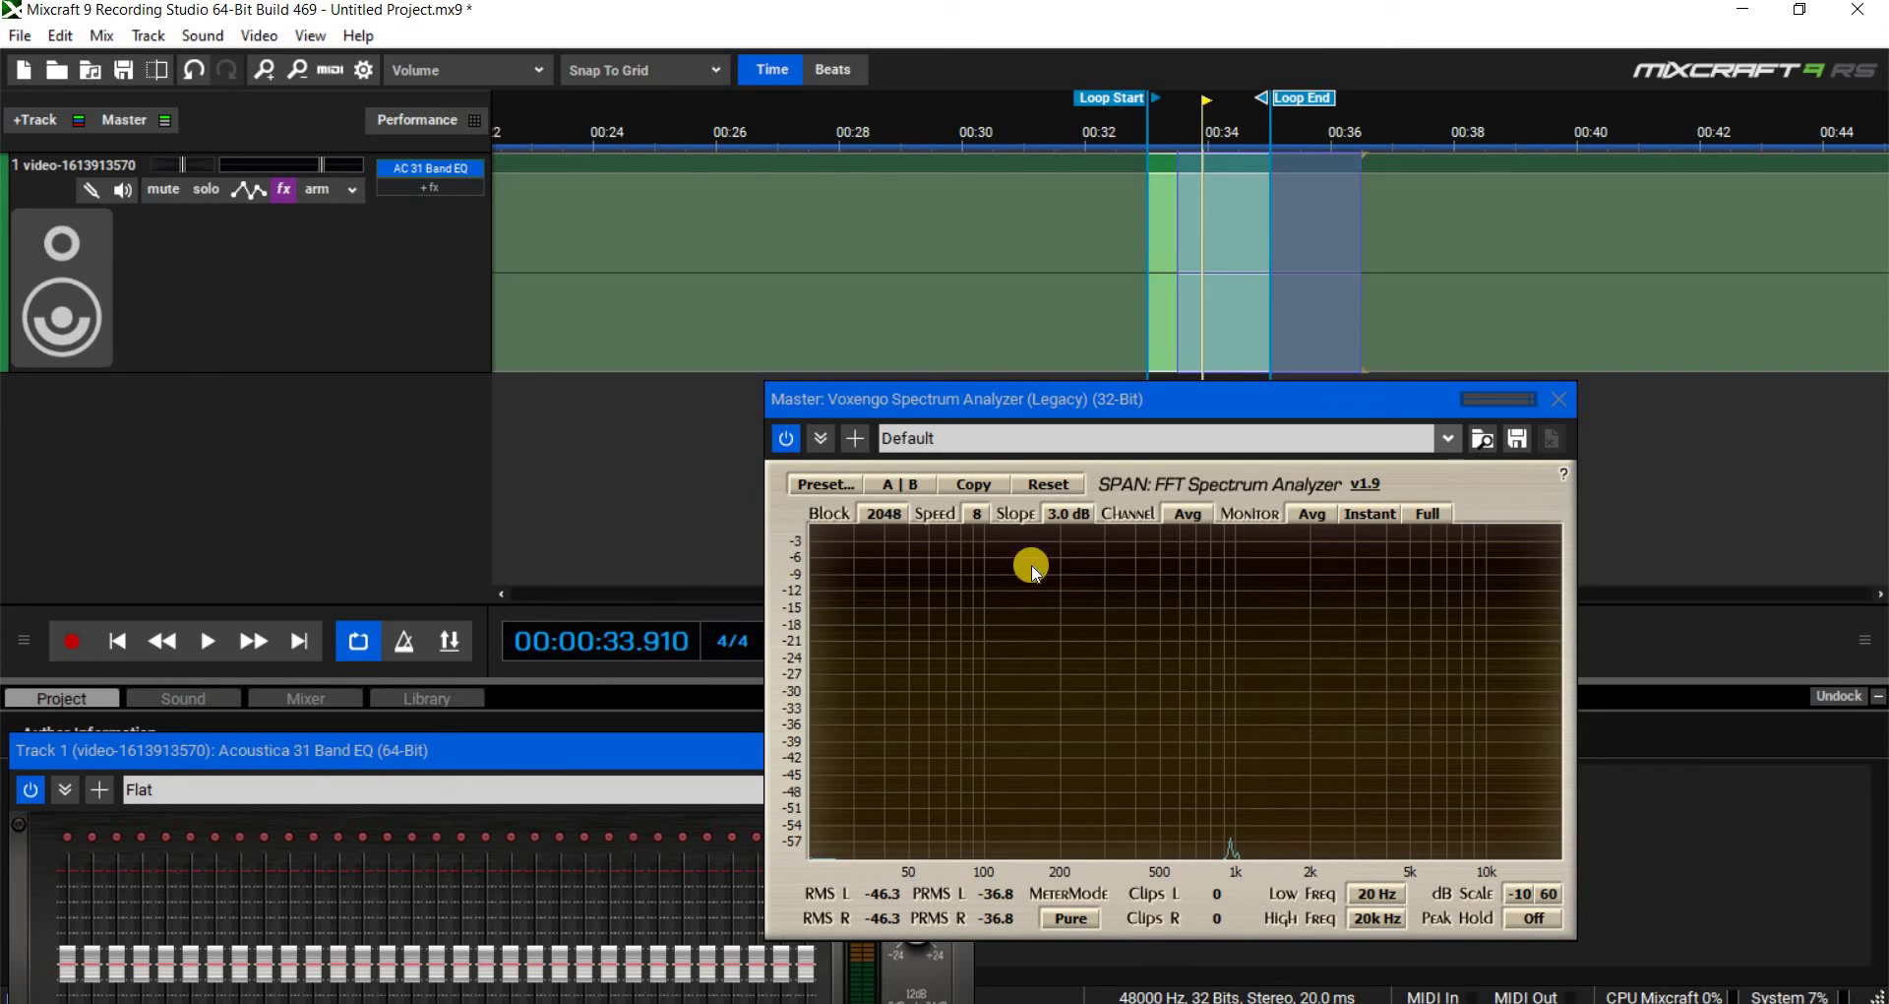
- Reposition the spectrum analyzer window so the time and tempo display stays visible, and restart the looped playback
drag(969, 389, 1261, 409)
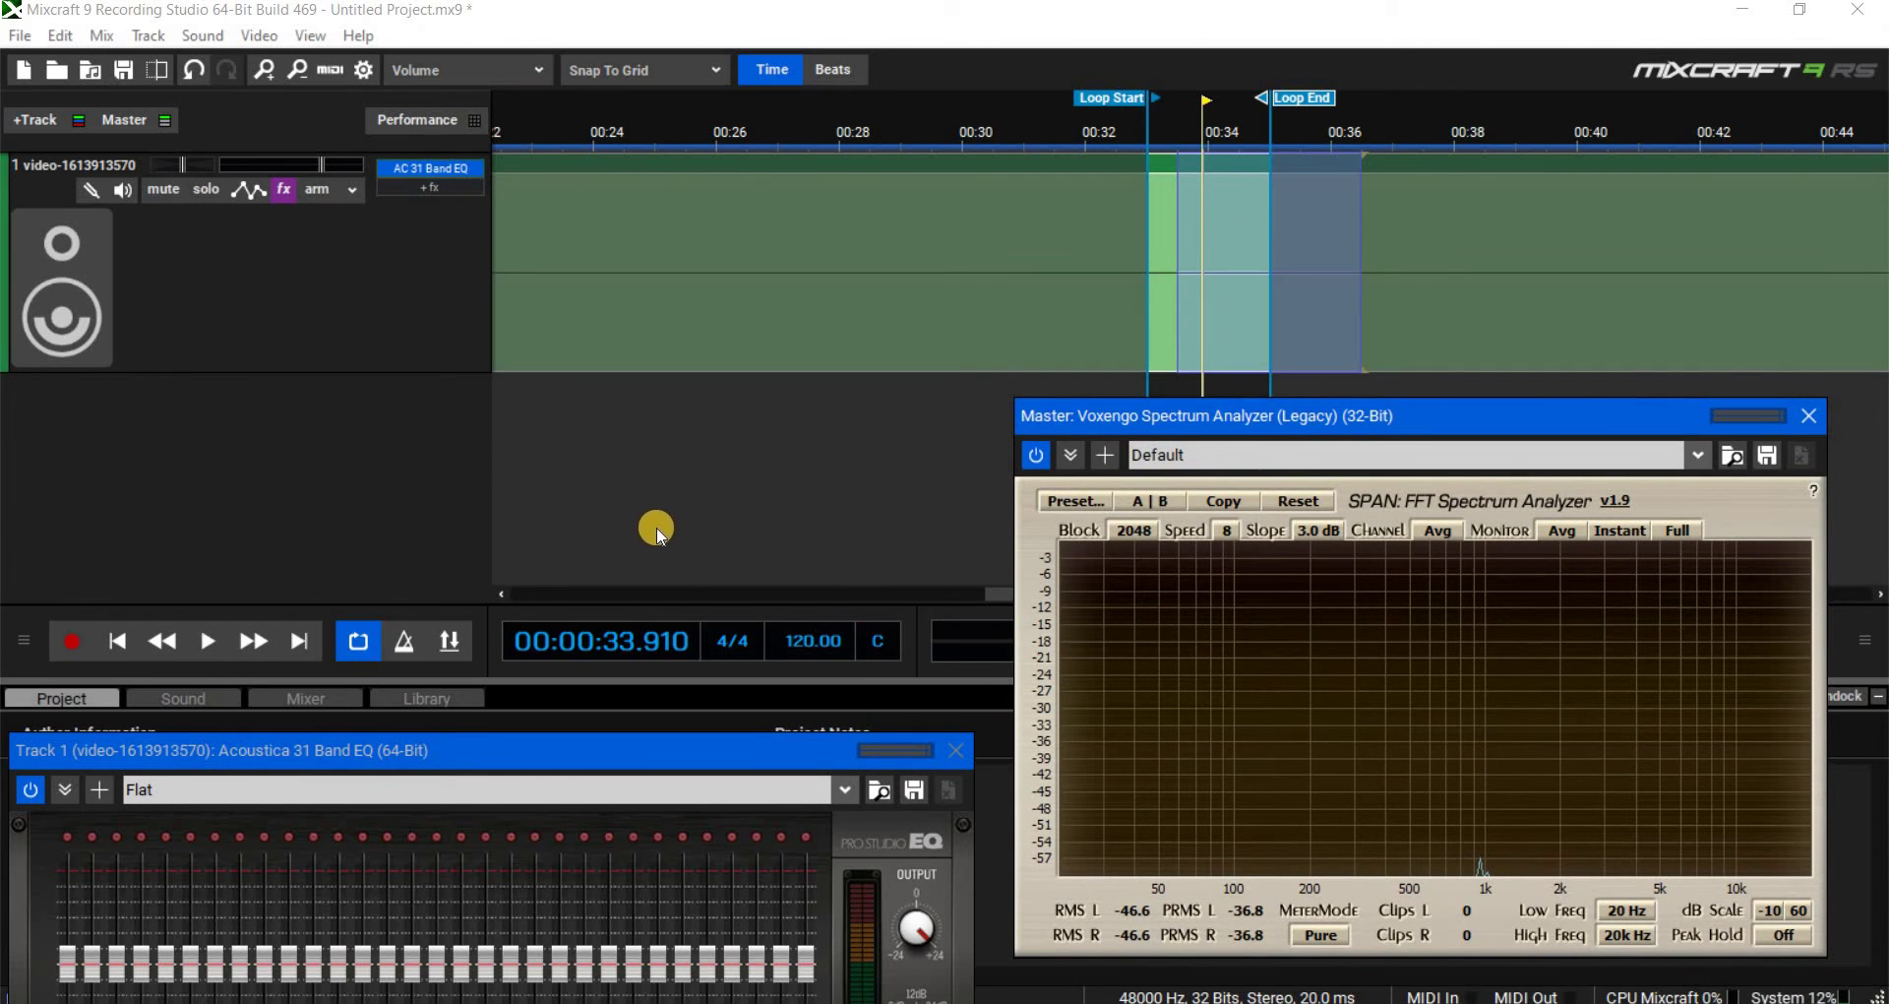
drag(1214, 421, 1275, 407)
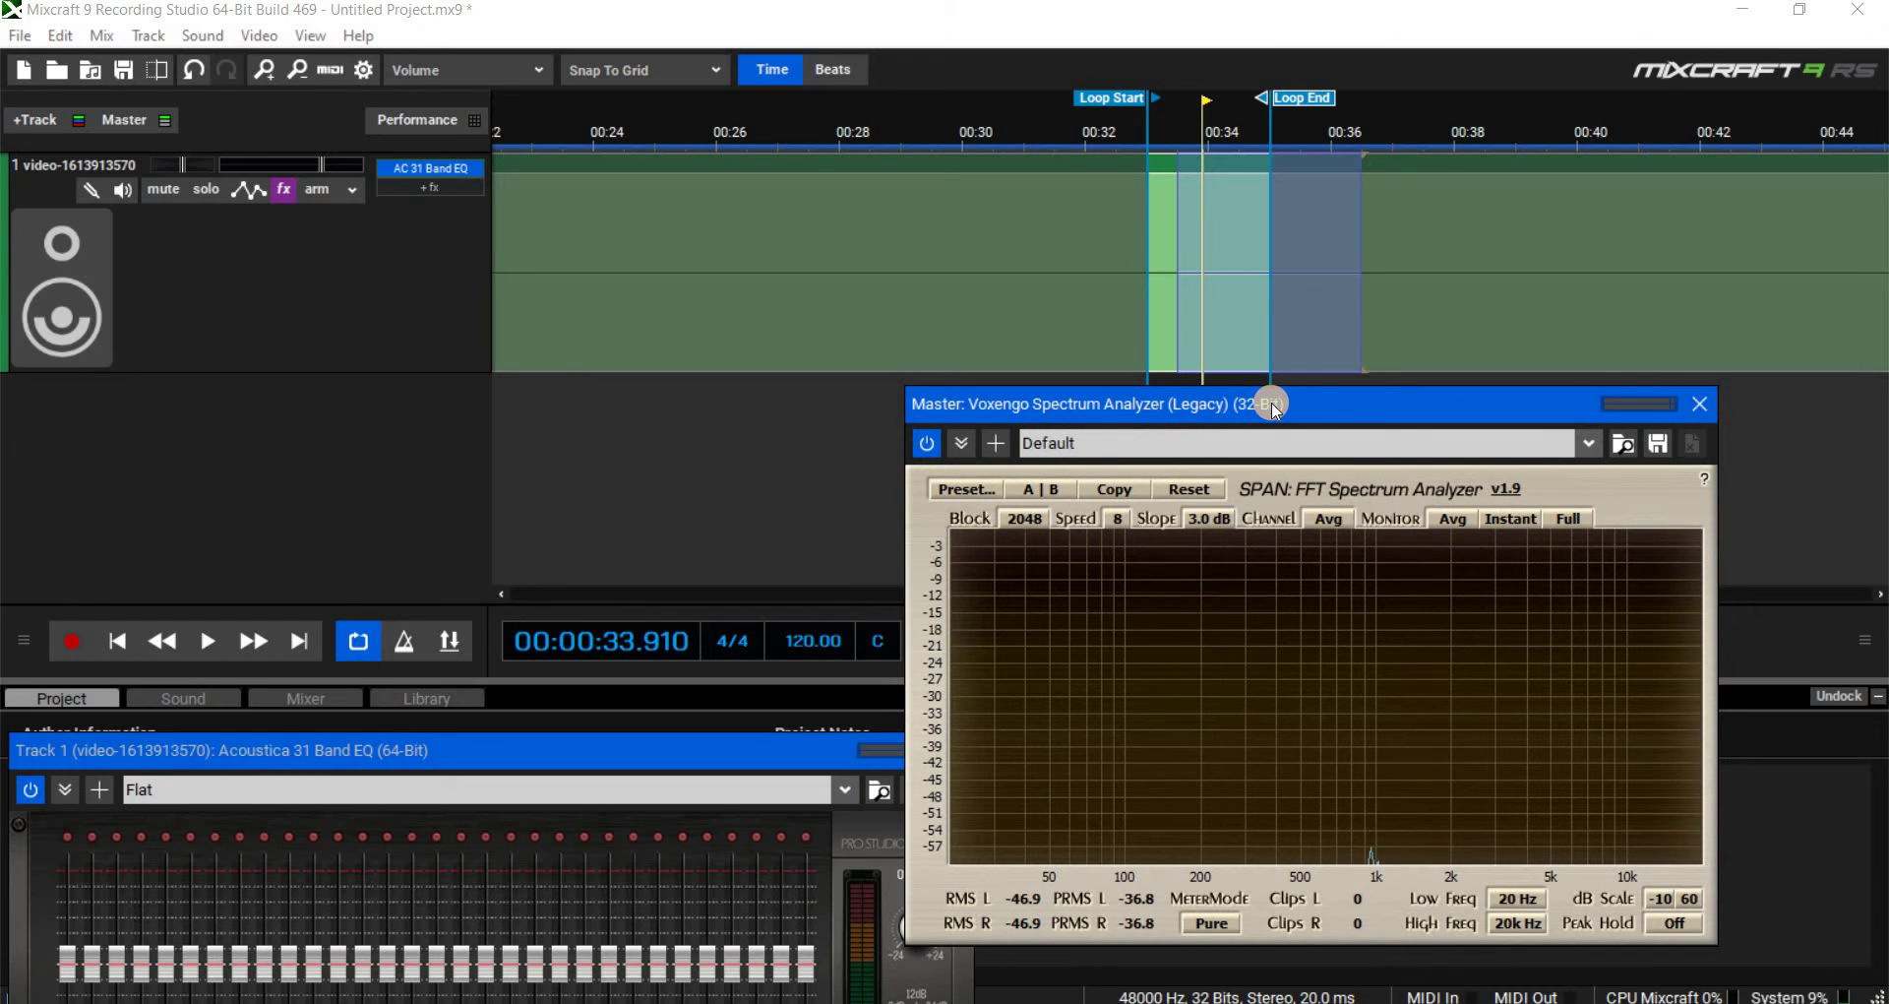
mouse_move(1366, 858)
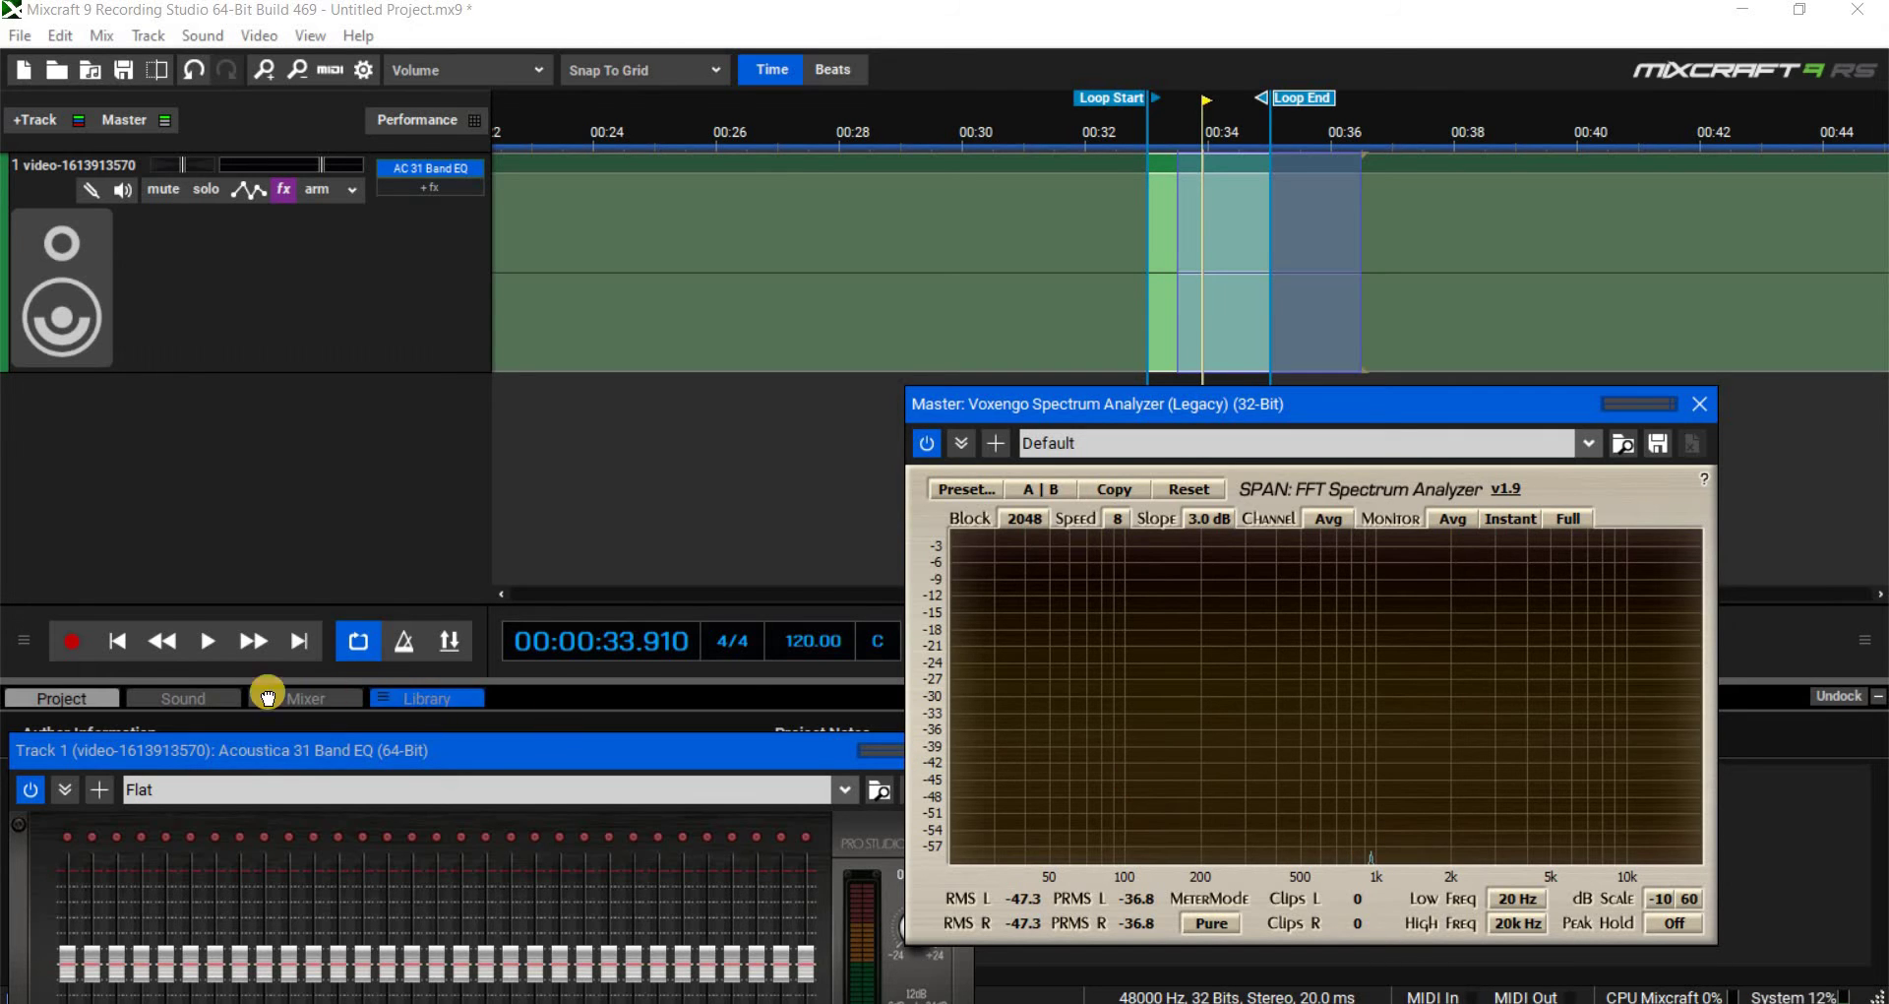
click(202, 645)
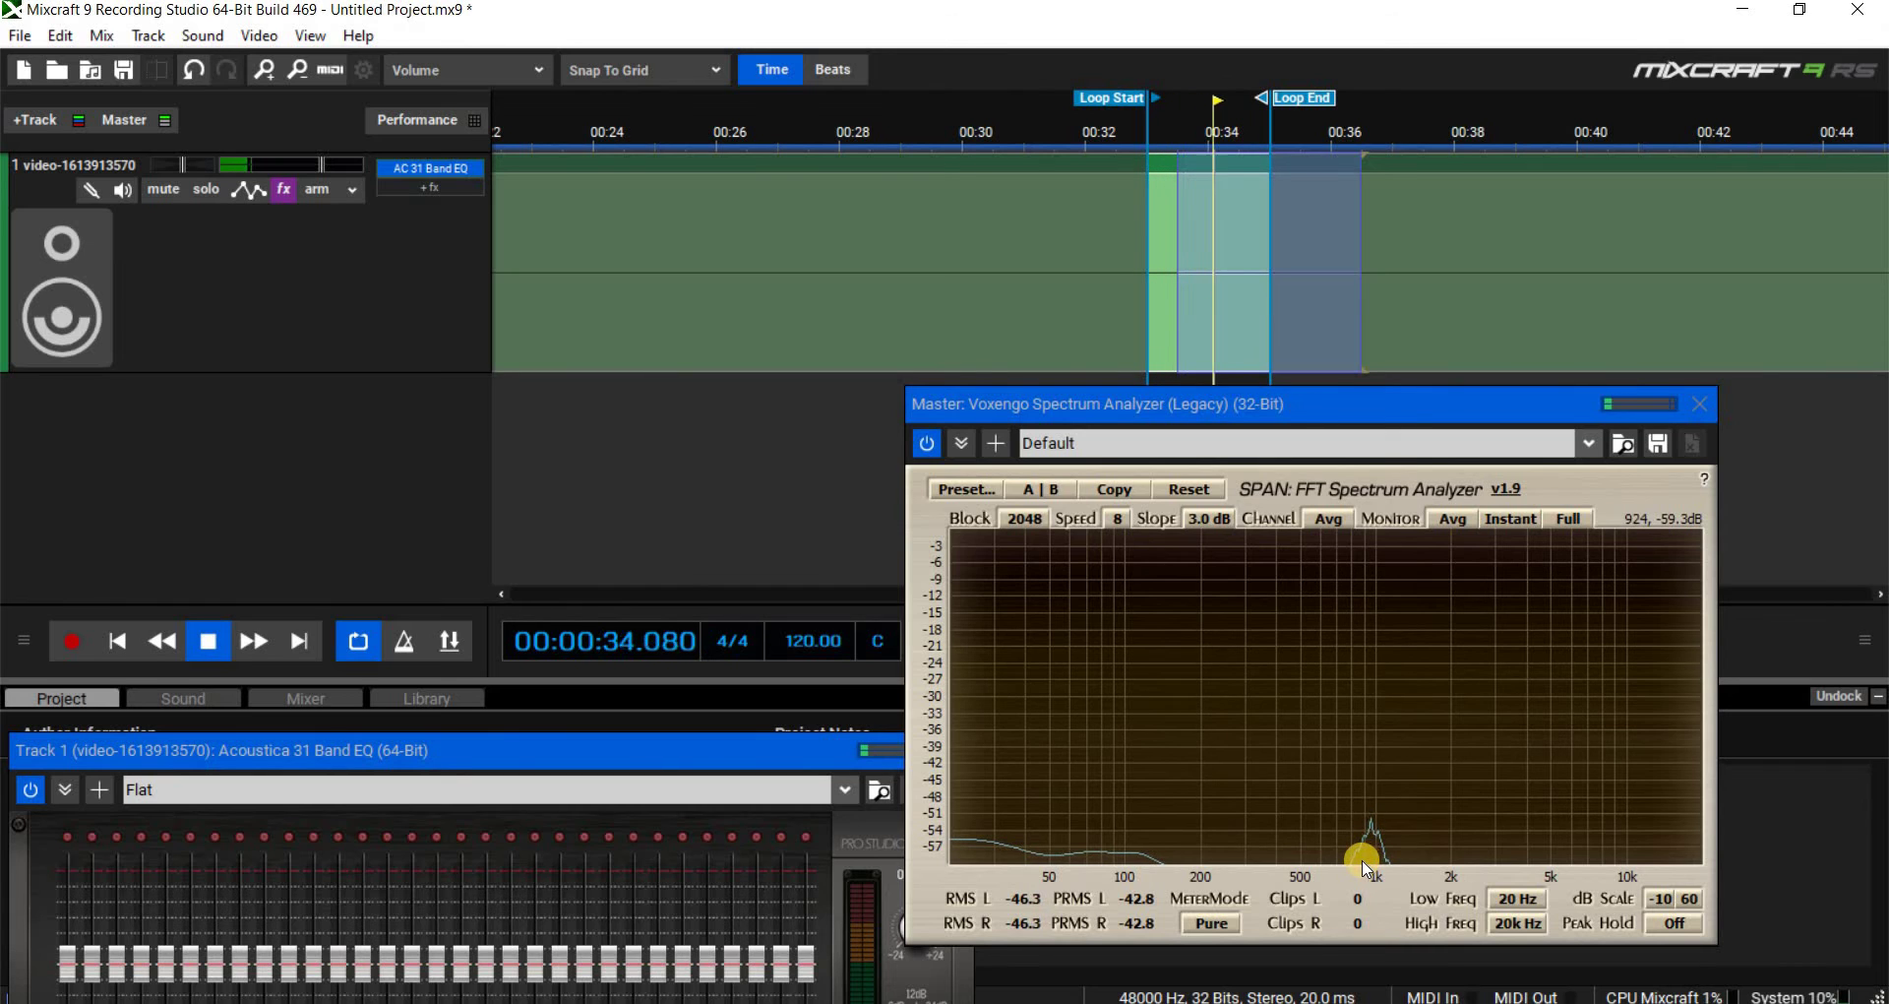
- Bring up the track's 31-band EQ window, close it, and turn the track volume fully up
click(423, 169)
click(423, 169)
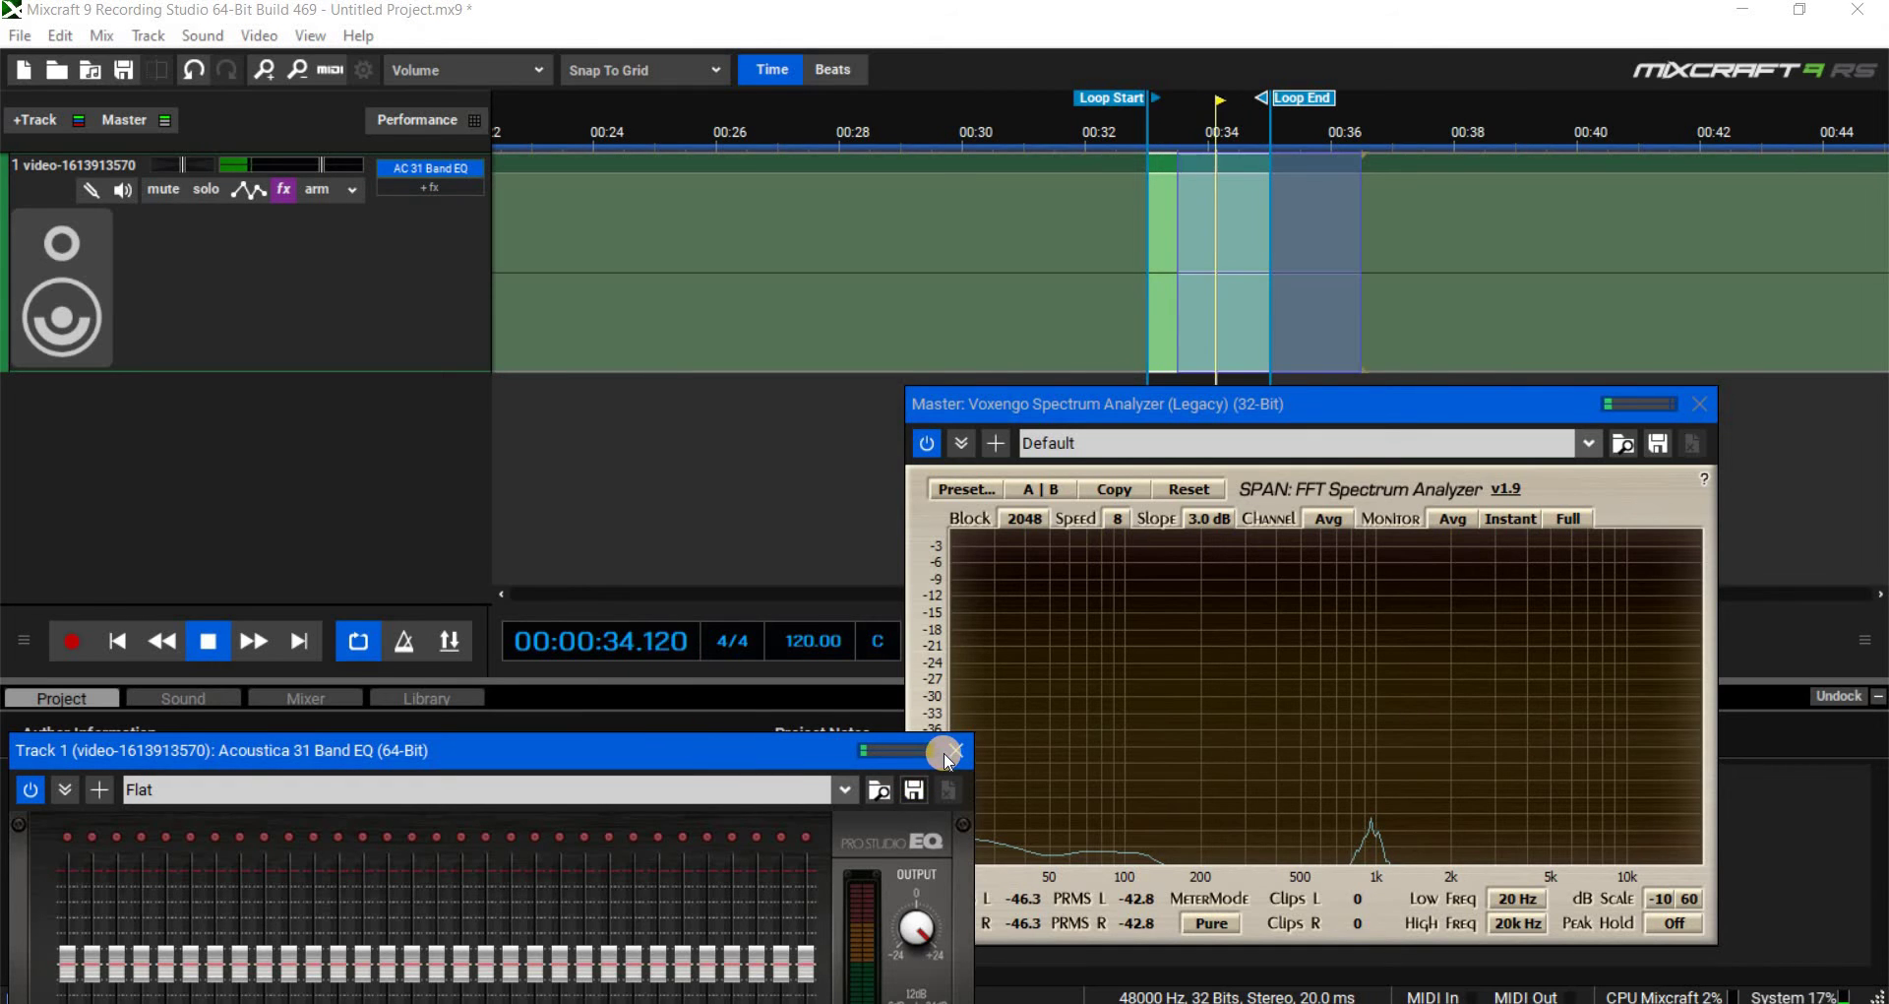
click(360, 350)
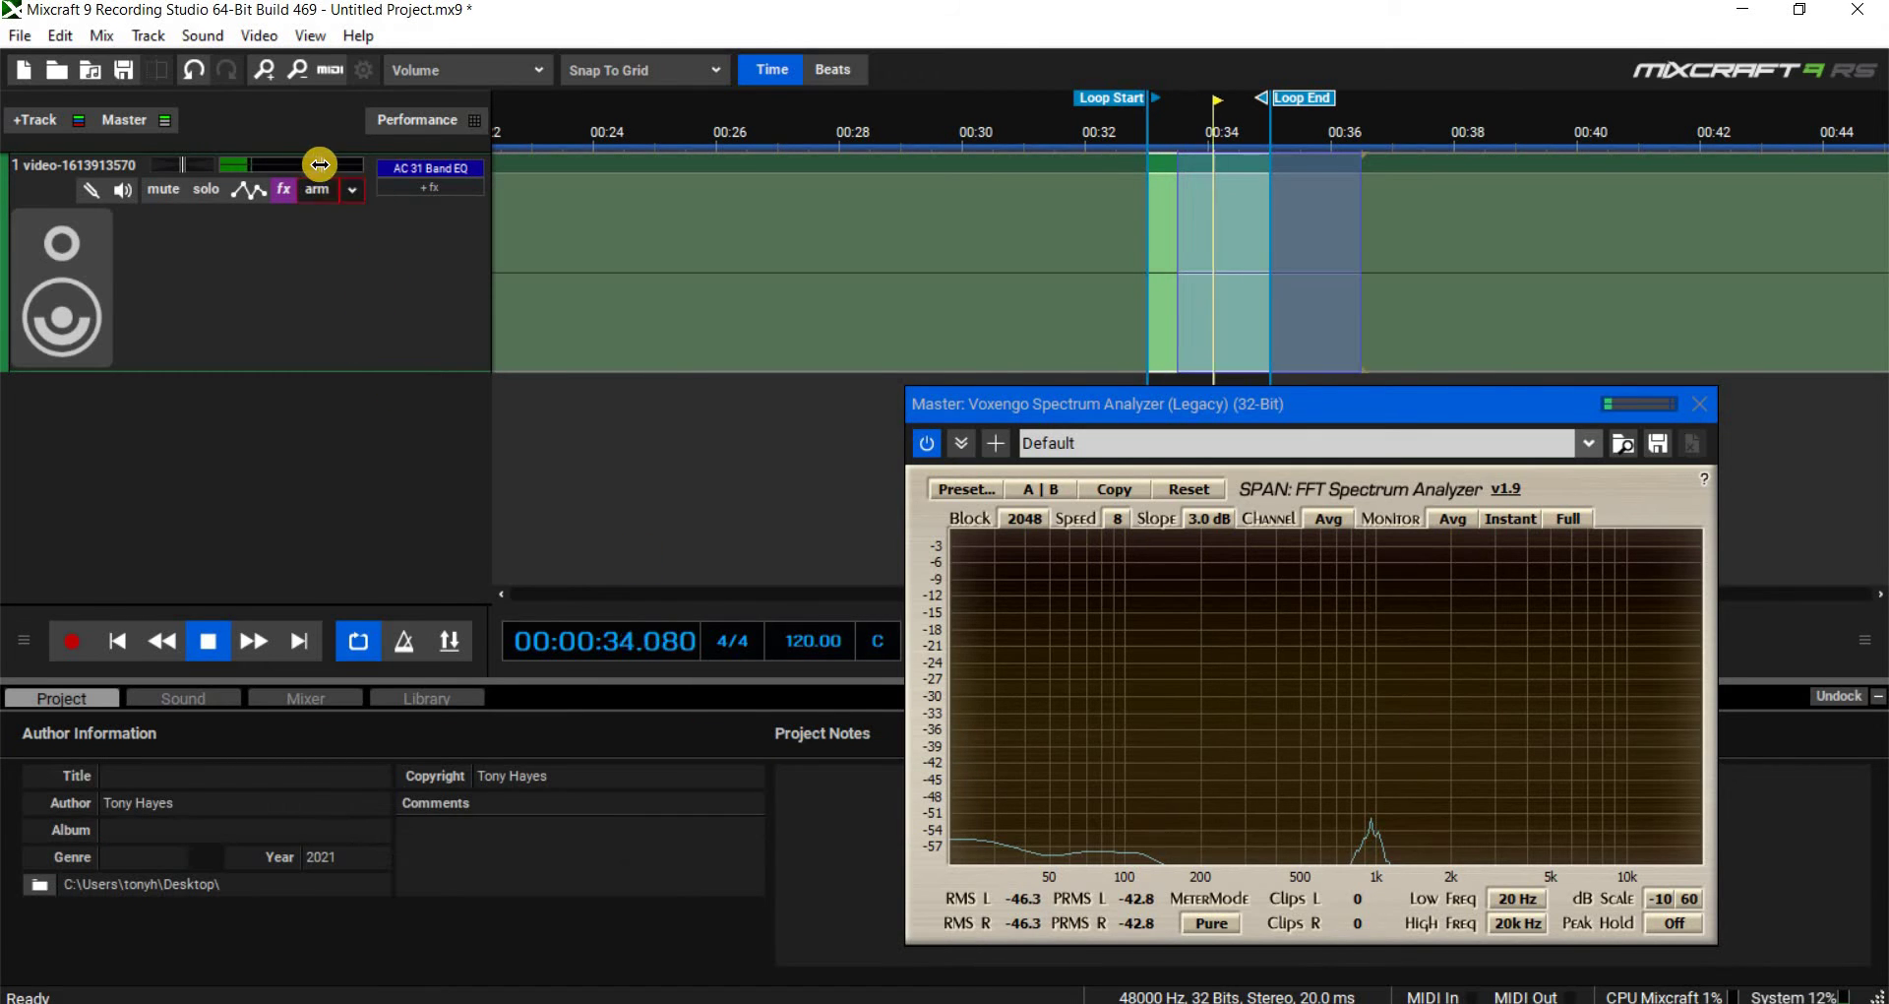
drag(323, 165, 366, 173)
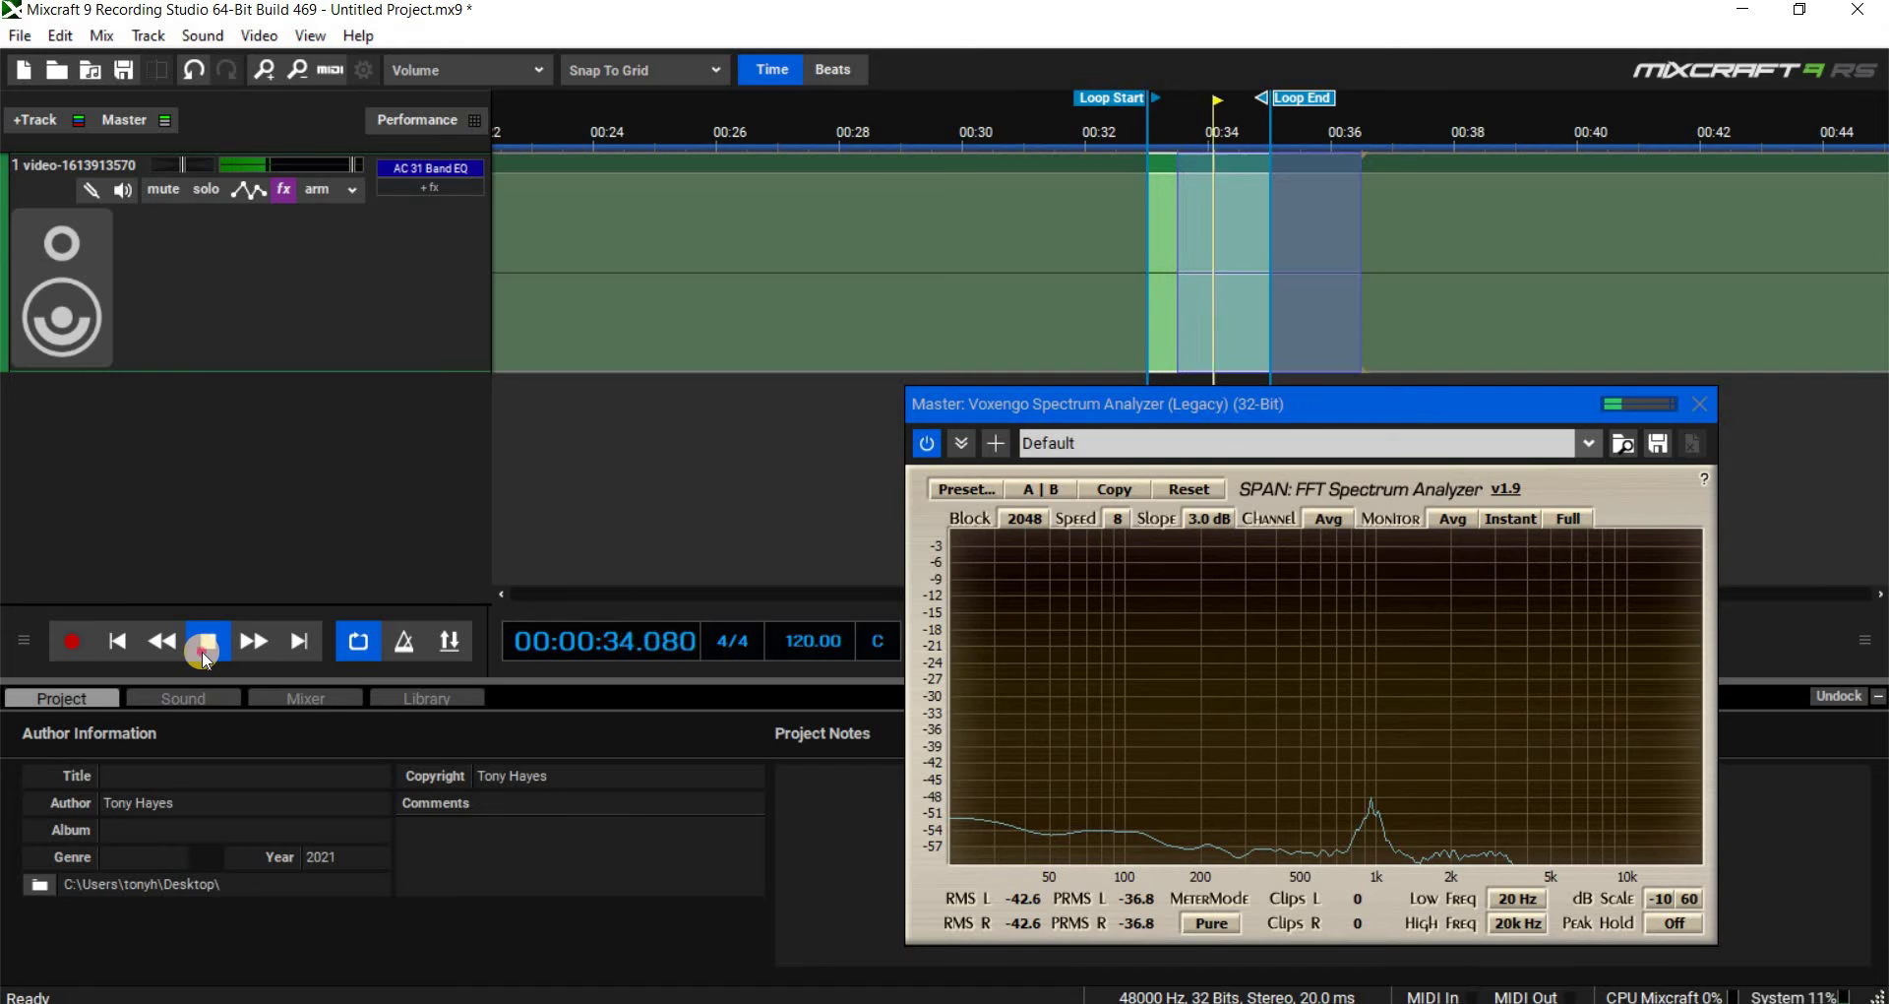
- Stop playback and check the Acoustica 31 Band EQ on the video track, closing it without edits
key(space)
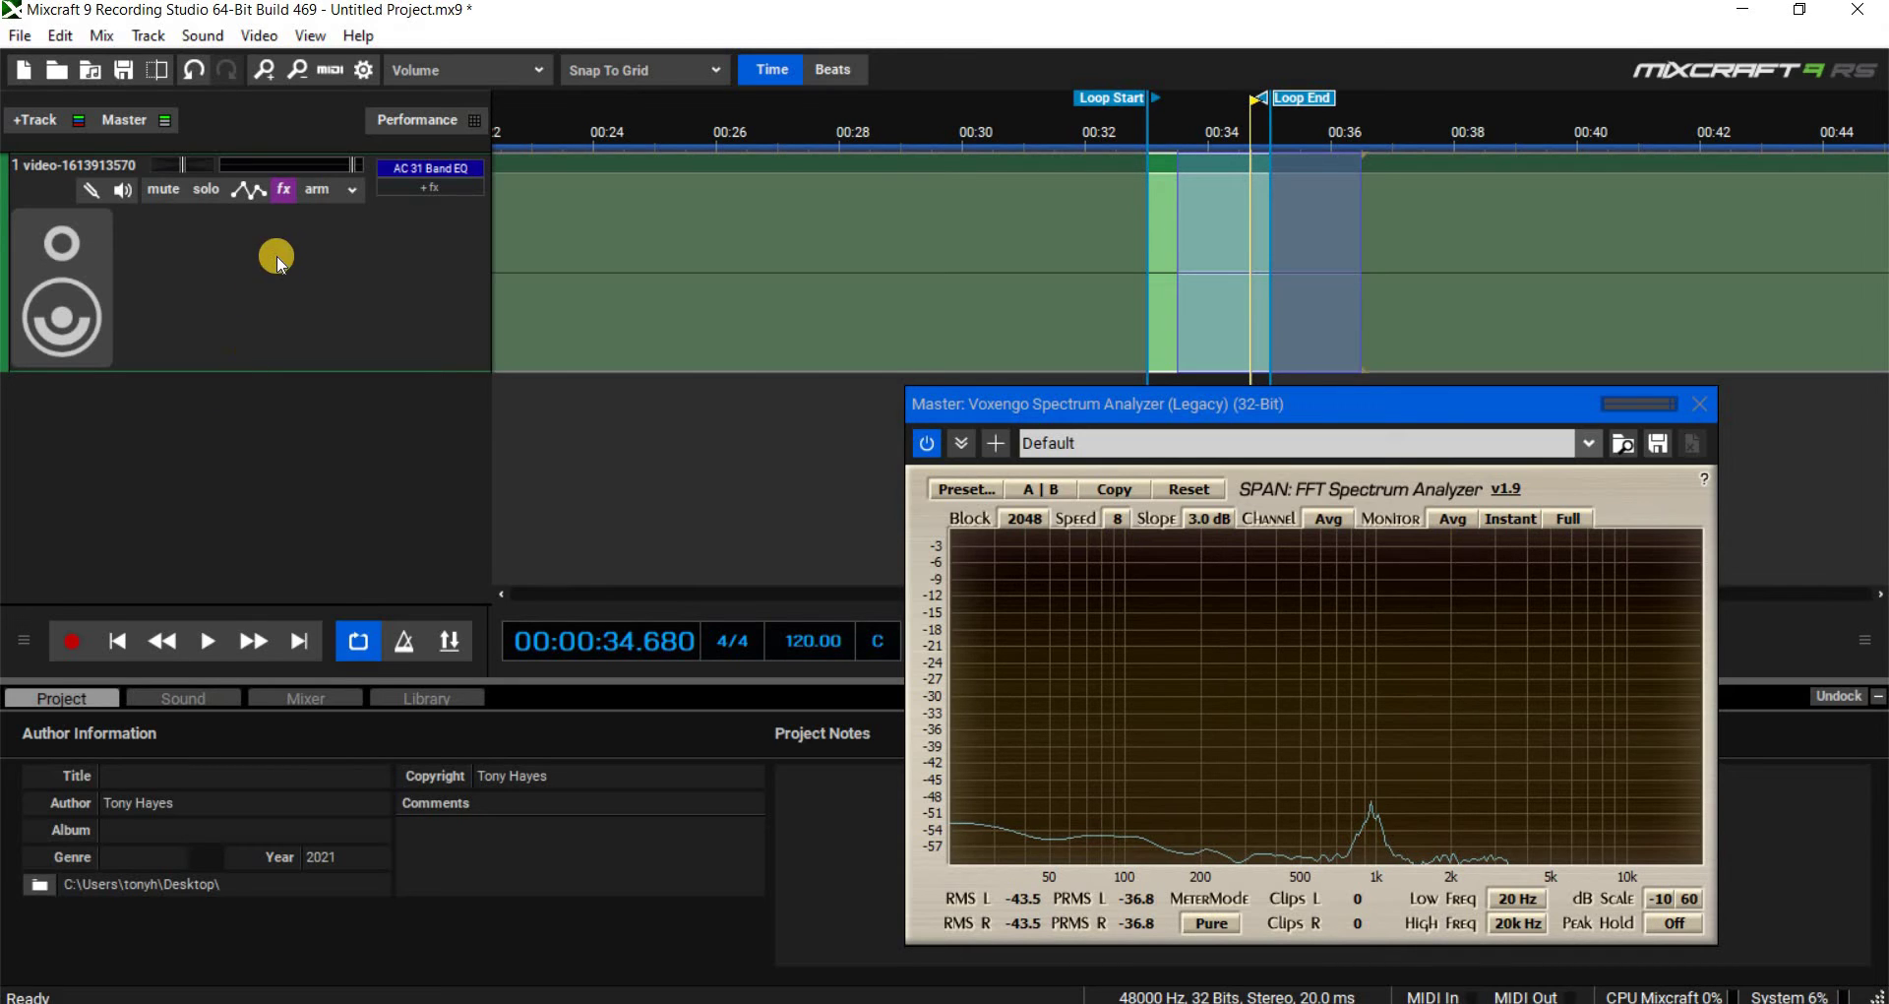
click(287, 197)
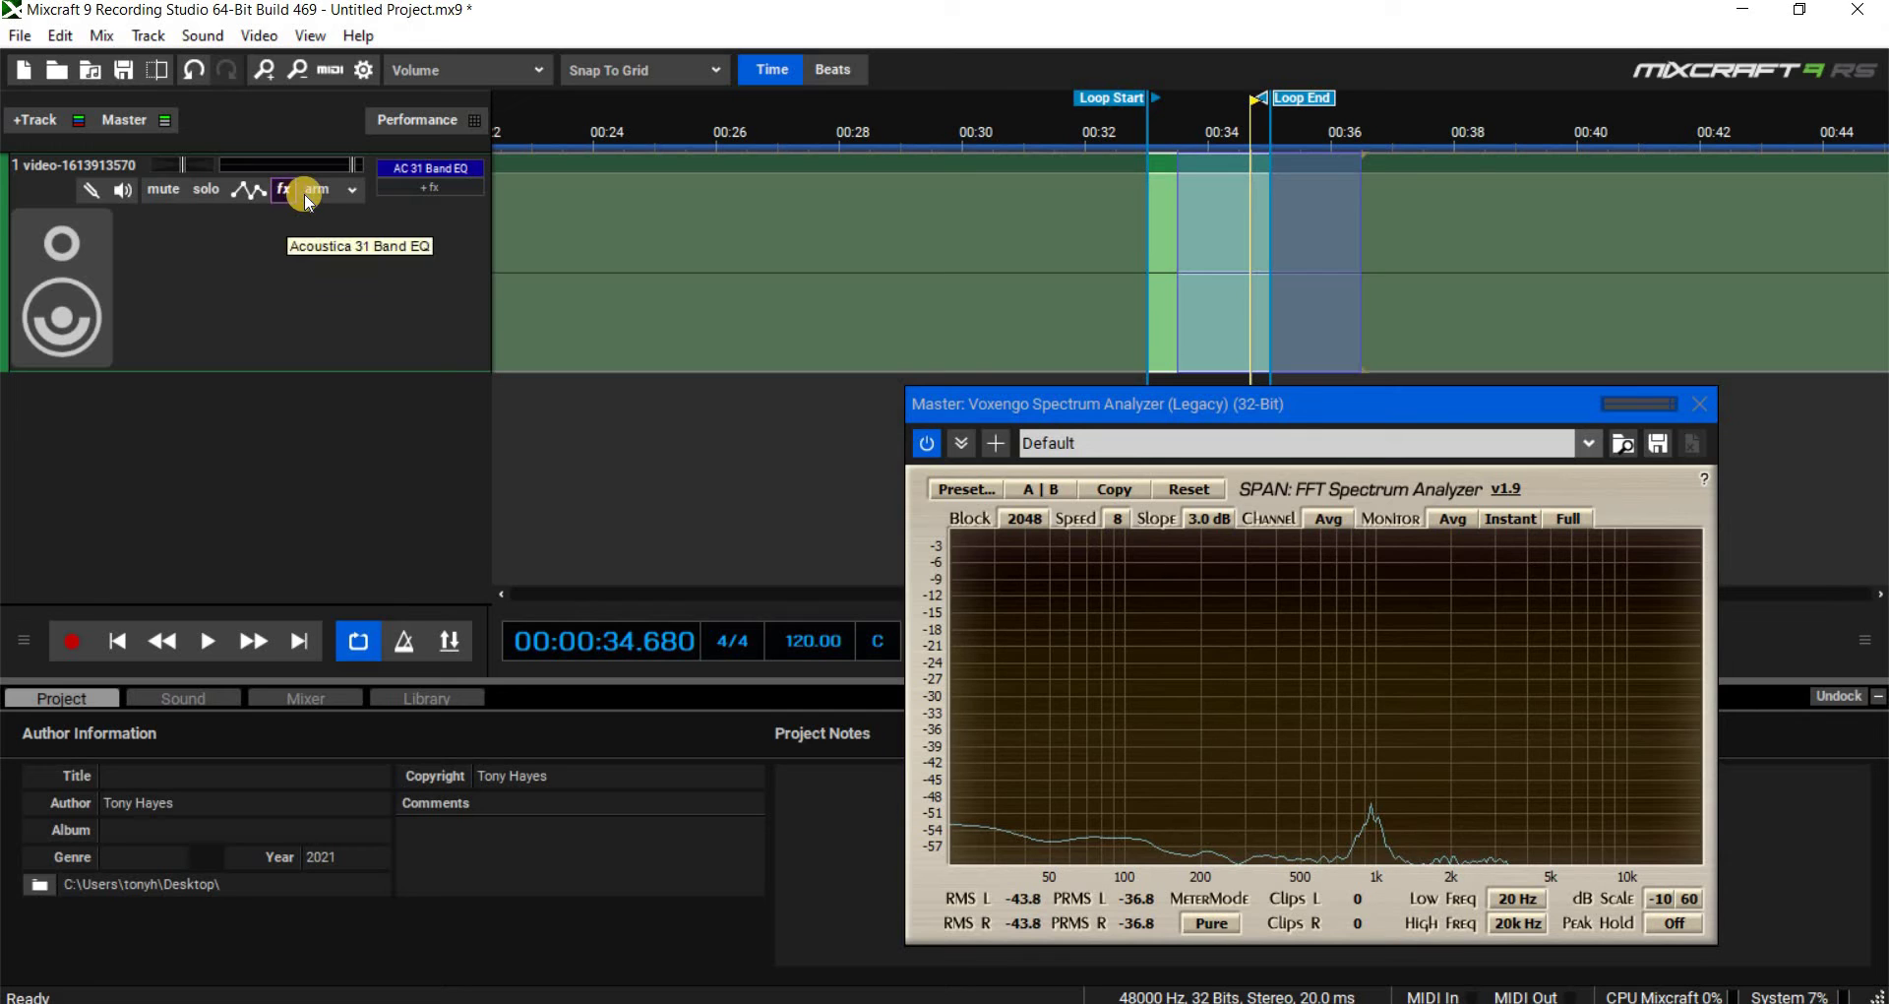
click(407, 165)
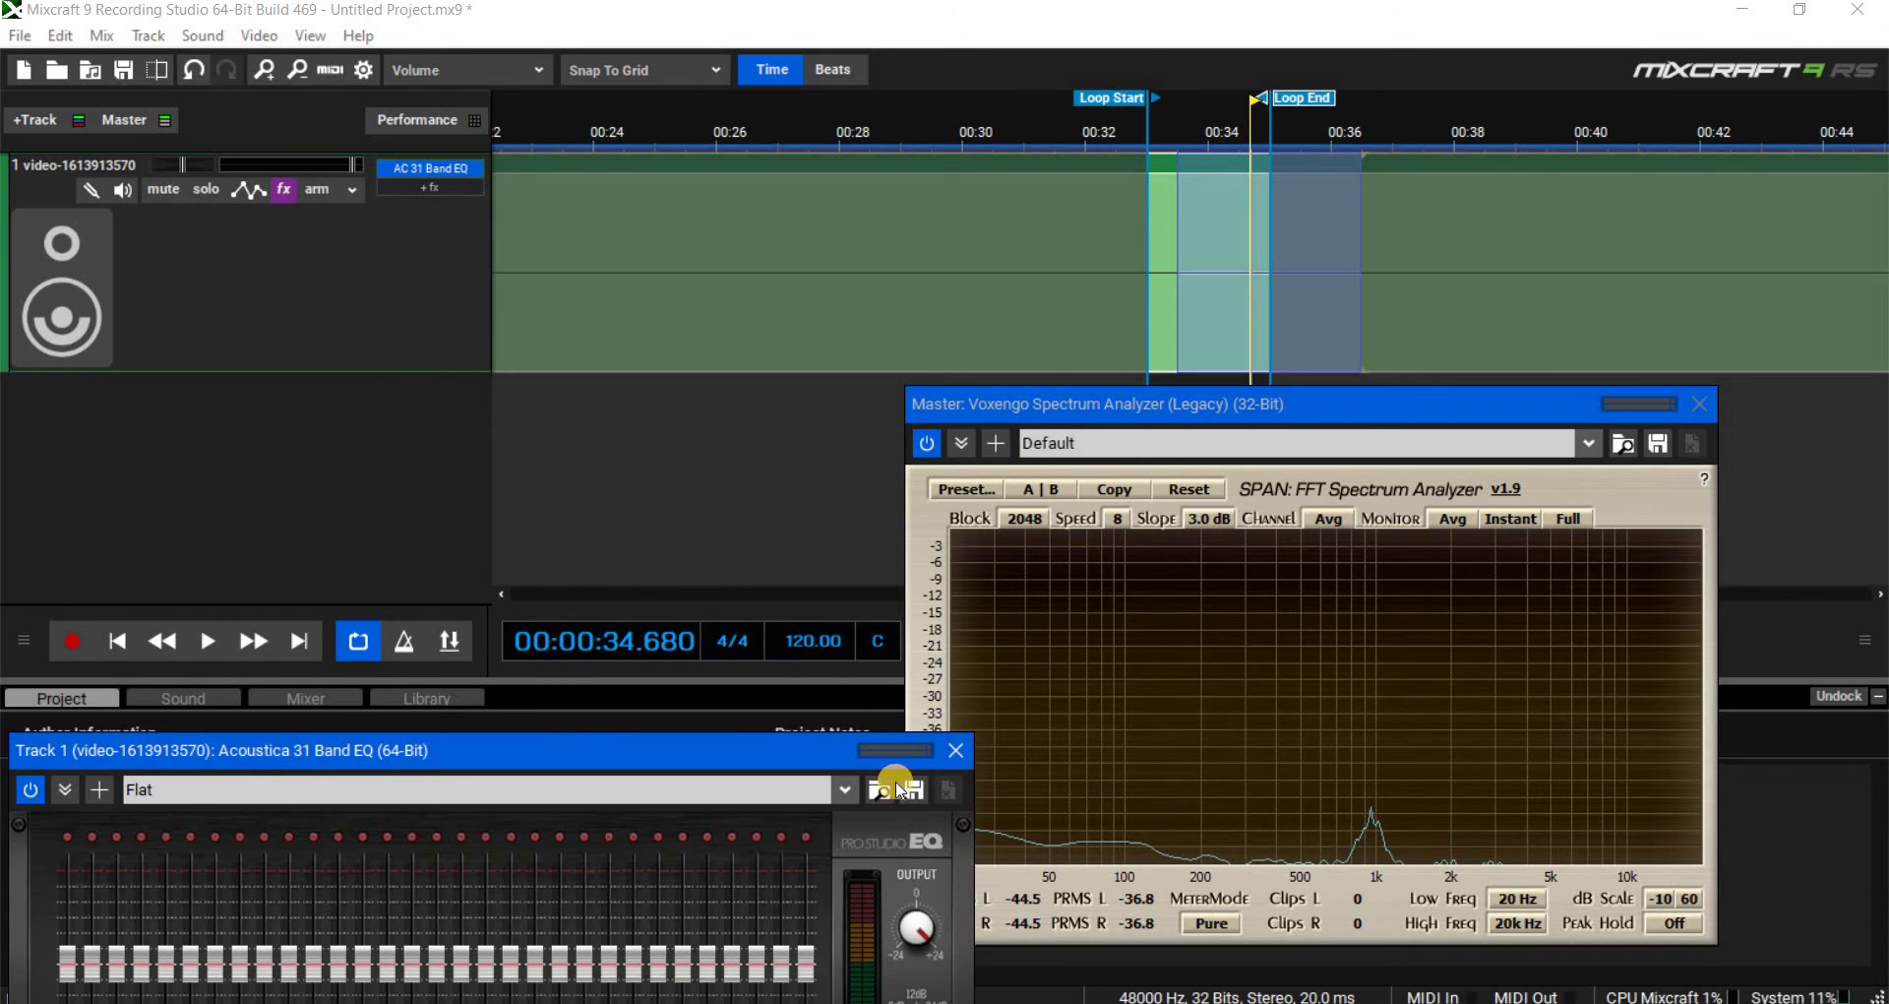
click(958, 756)
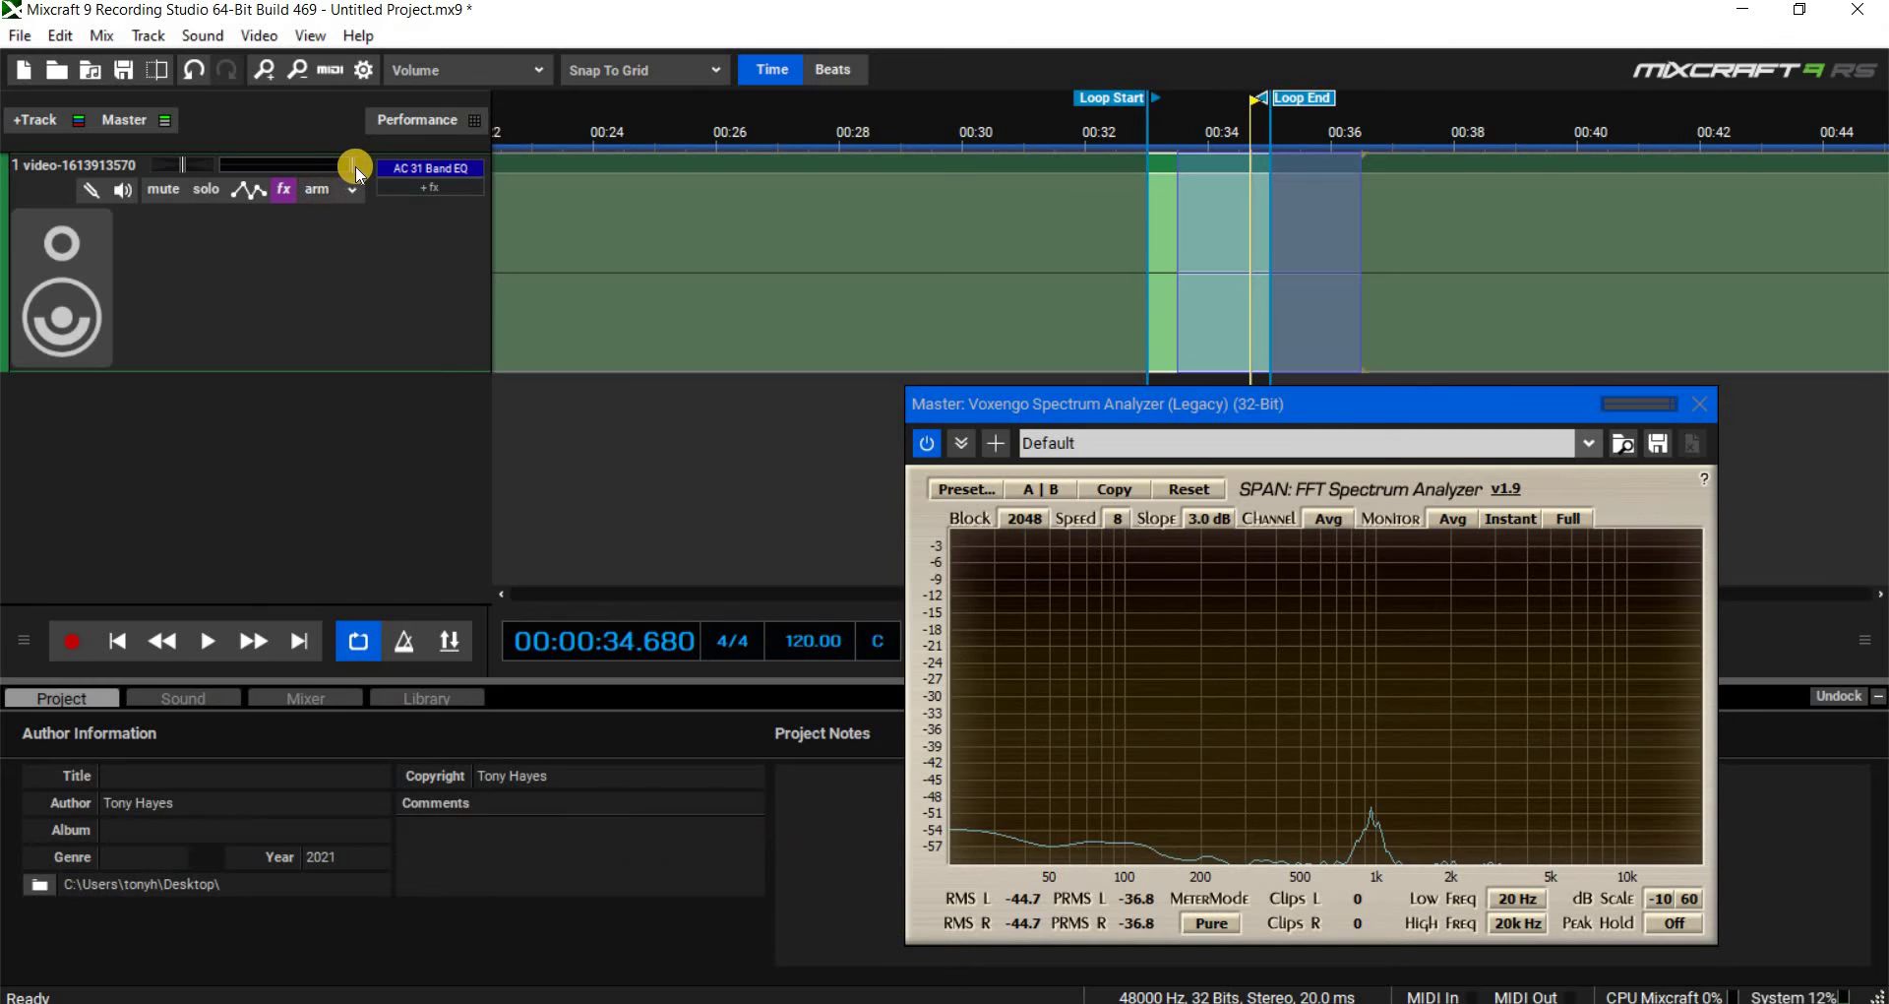
- Lower the volume of the video track slightly and restart the looped playback
drag(356, 166, 319, 173)
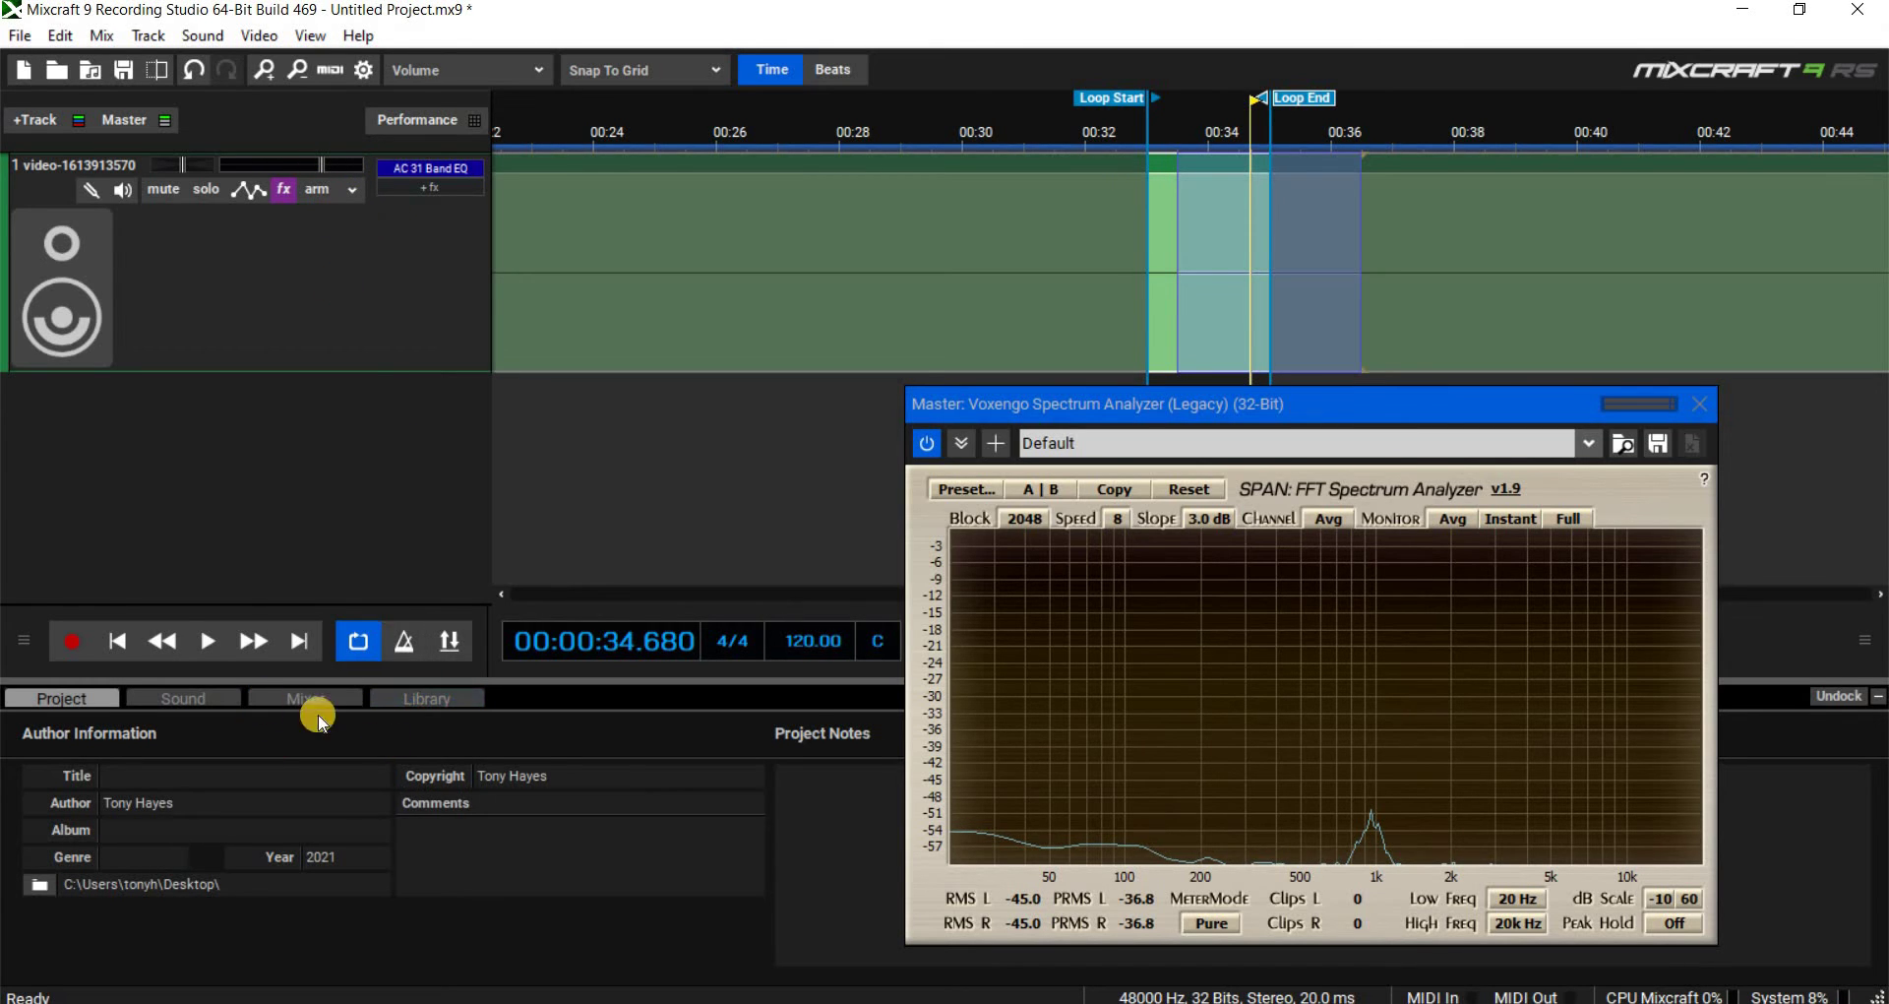
click(207, 640)
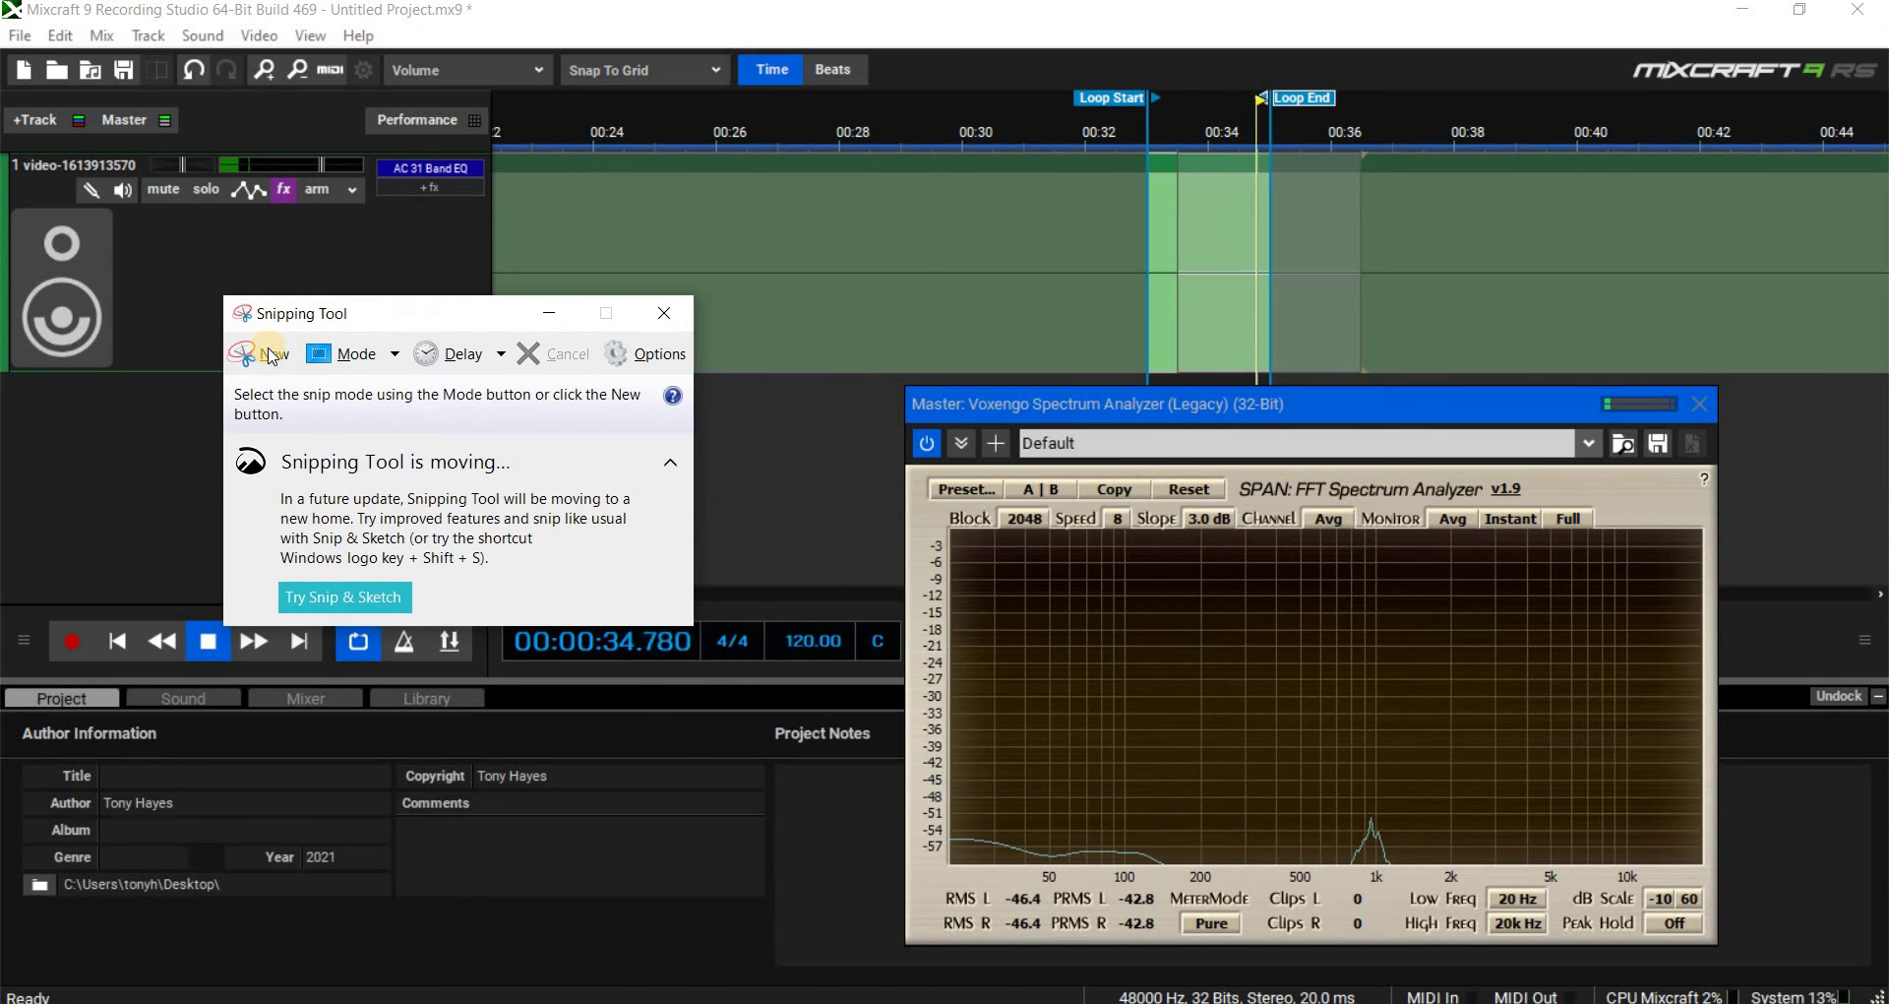
- Capture the whole Voxengo Spectrum Analyzer window as a new snip with the Snipping Tool
click(748, 394)
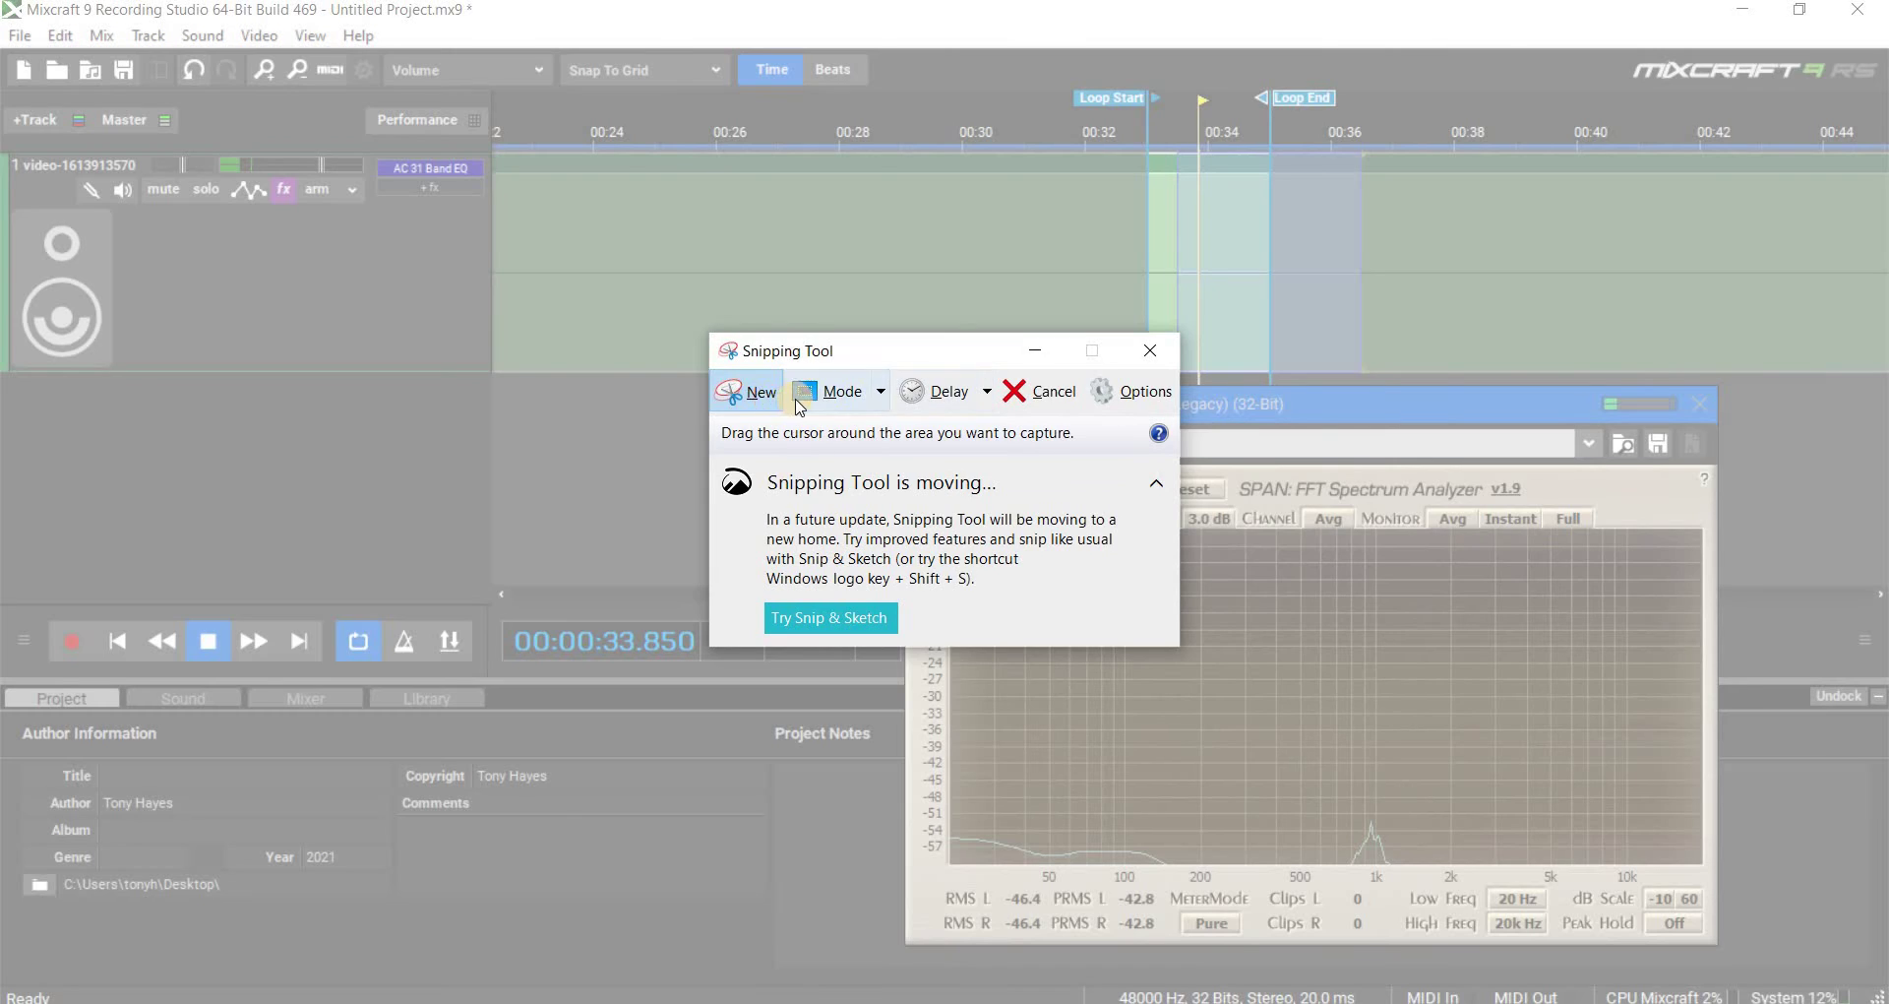
key(Escape)
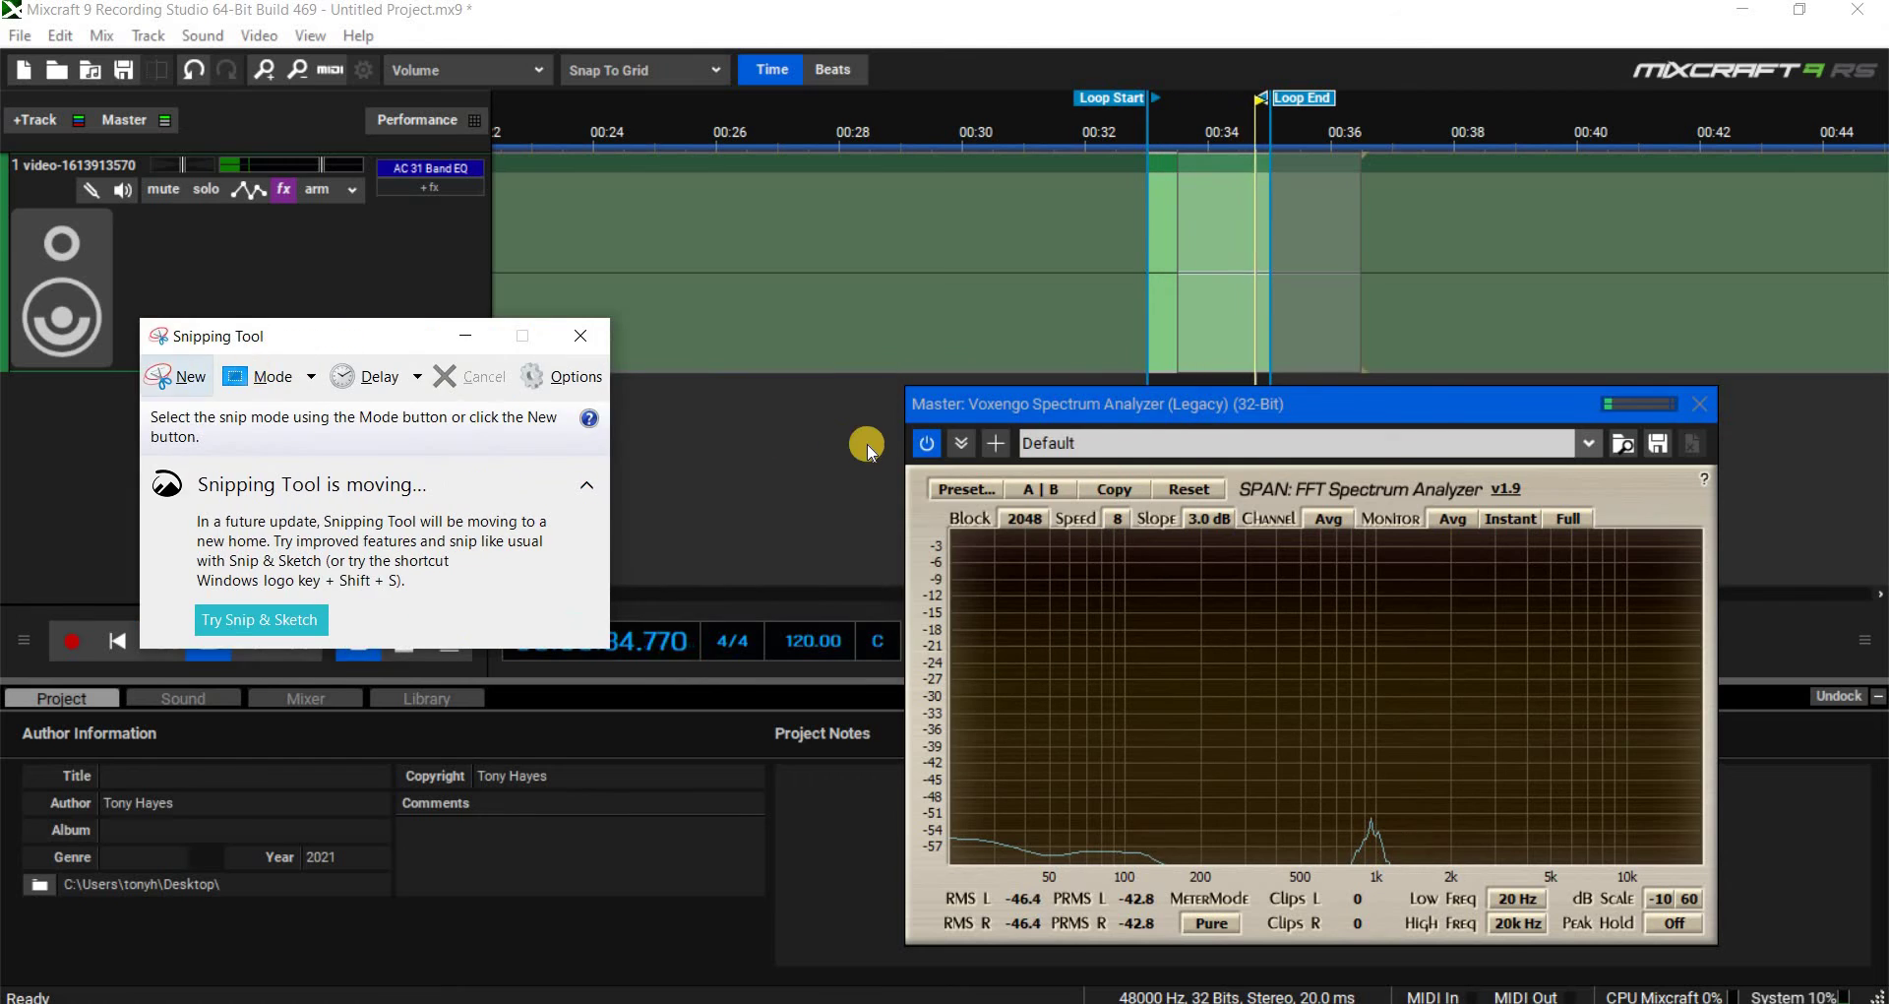
key(ctrl+n)
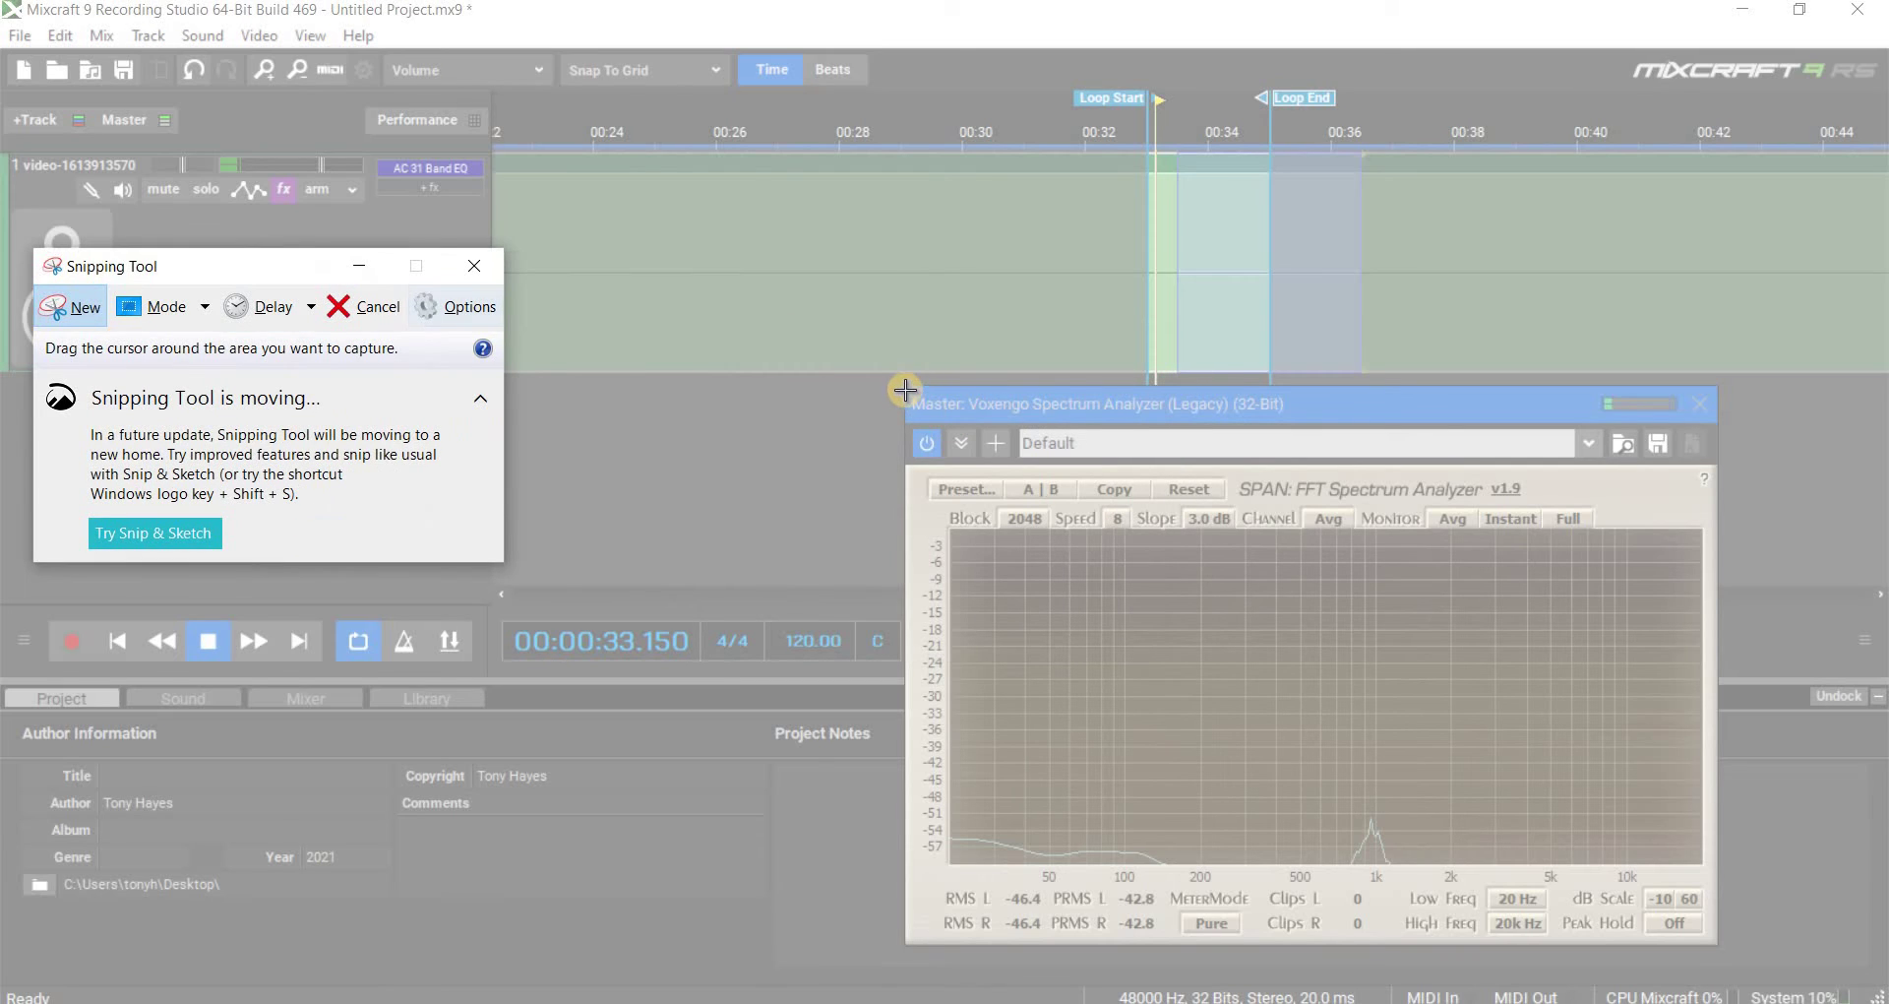
drag(904, 387, 1717, 948)
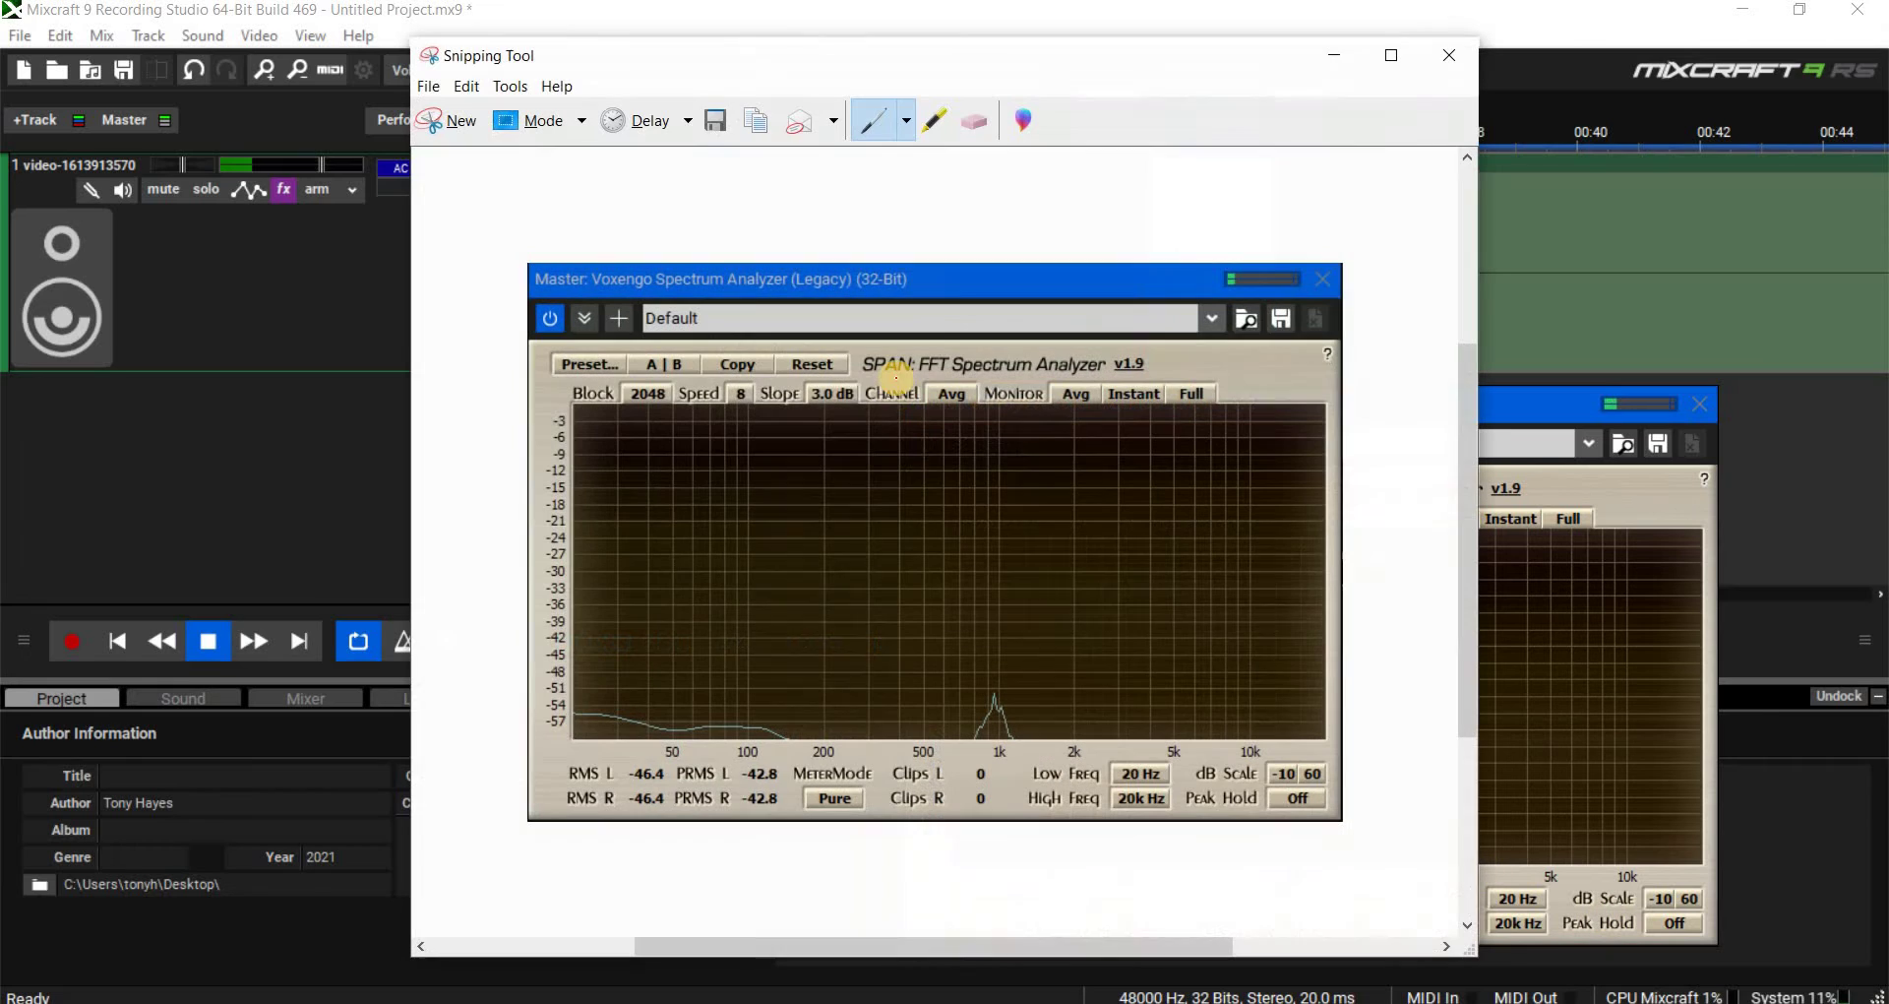
- Save the snip to the Desktop as the JPEG file RAP 2 and close the Snipping Tool
click(726, 125)
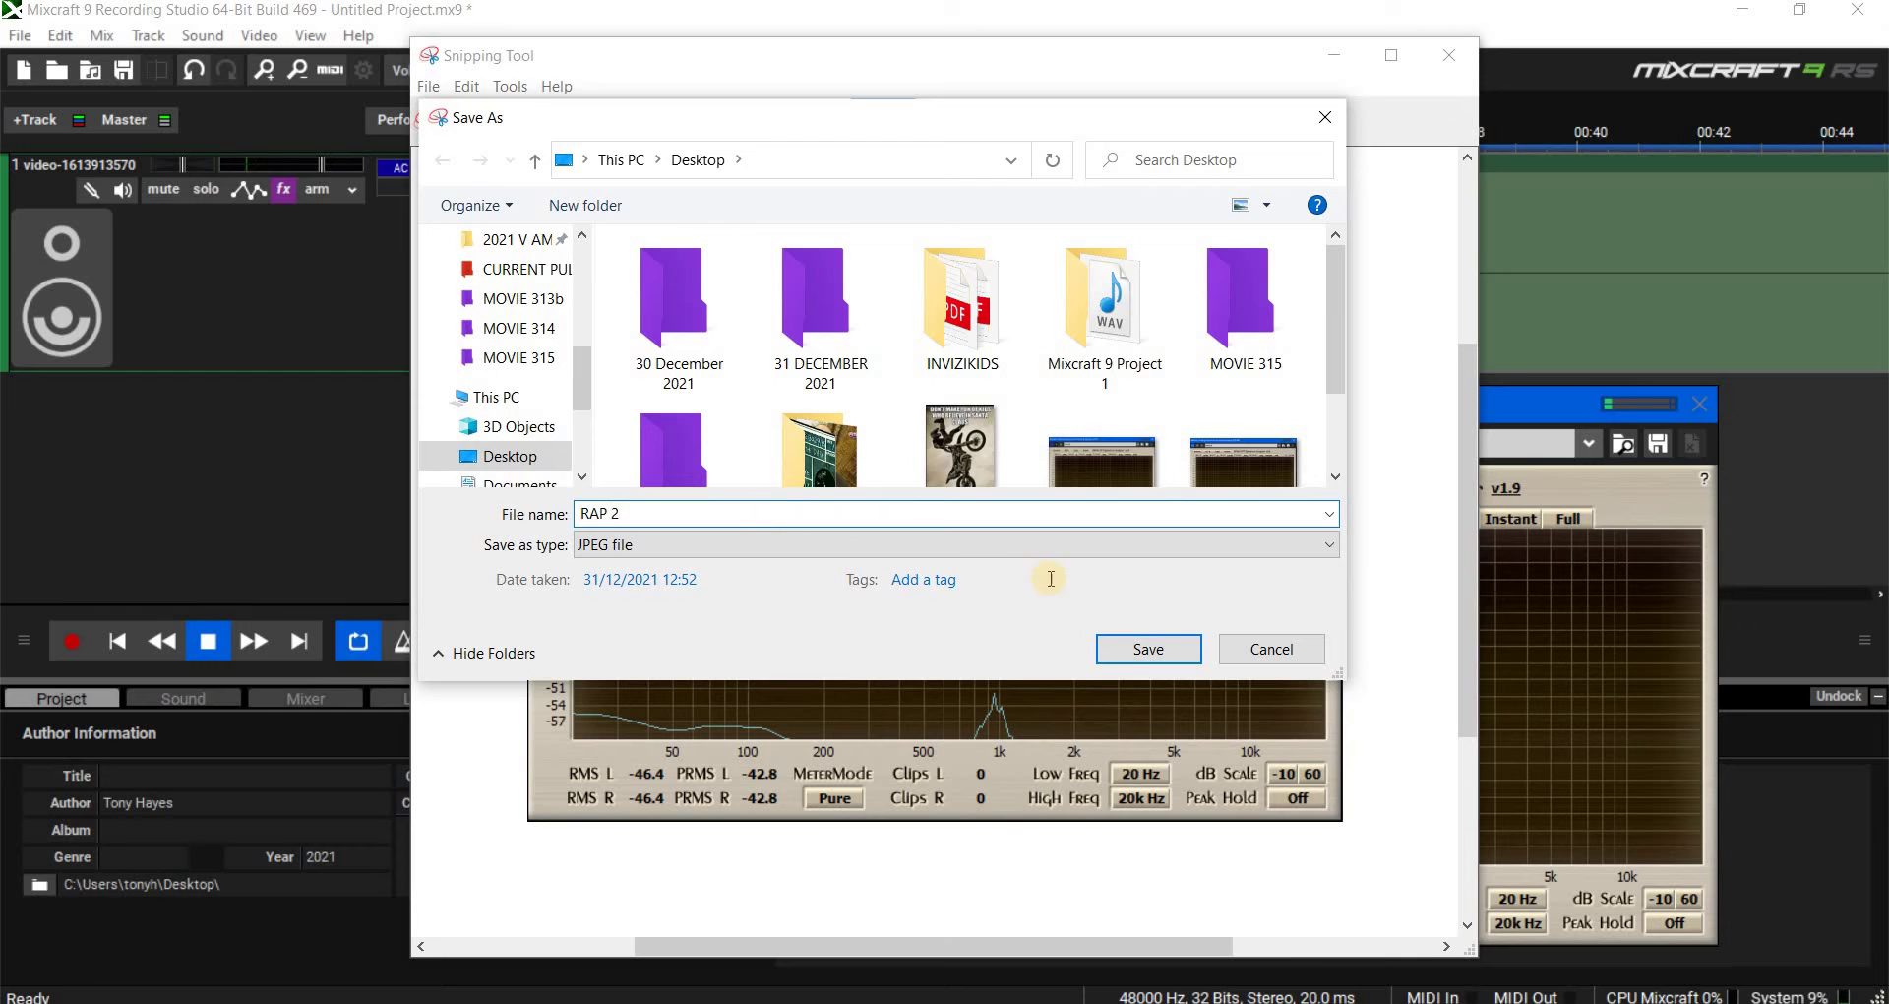
click(1149, 648)
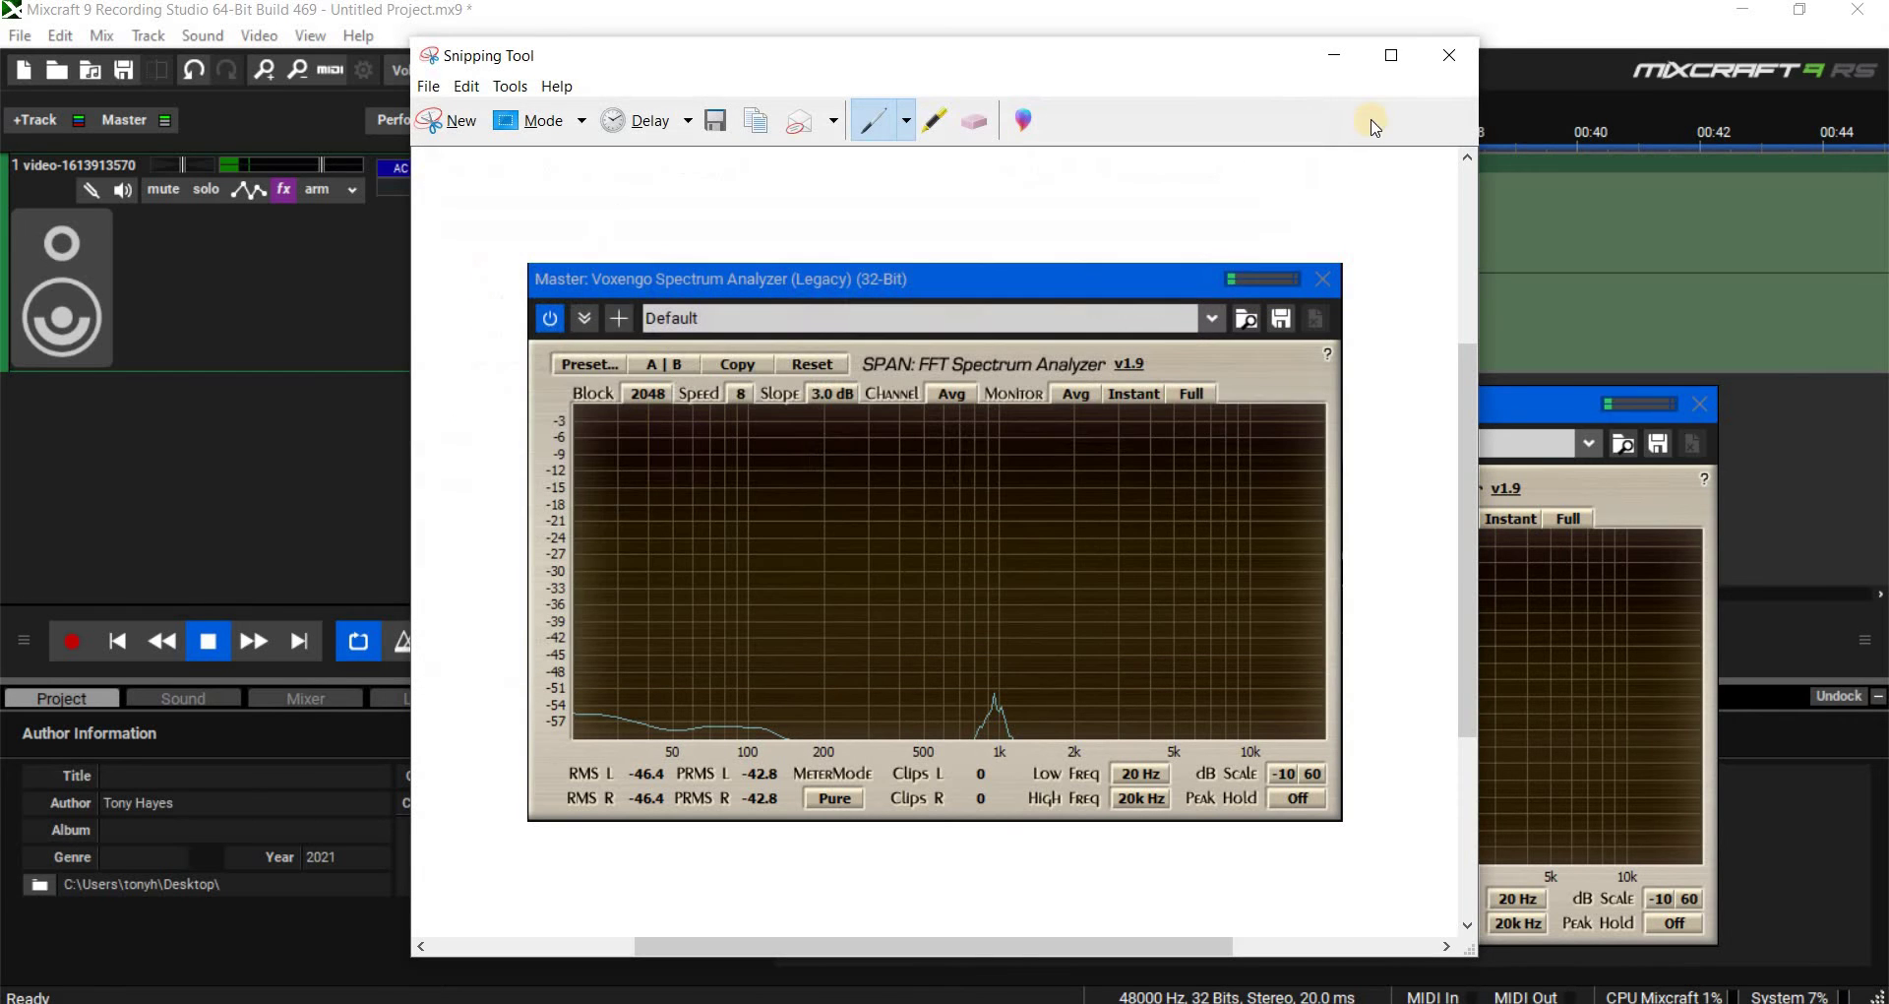
click(1449, 56)
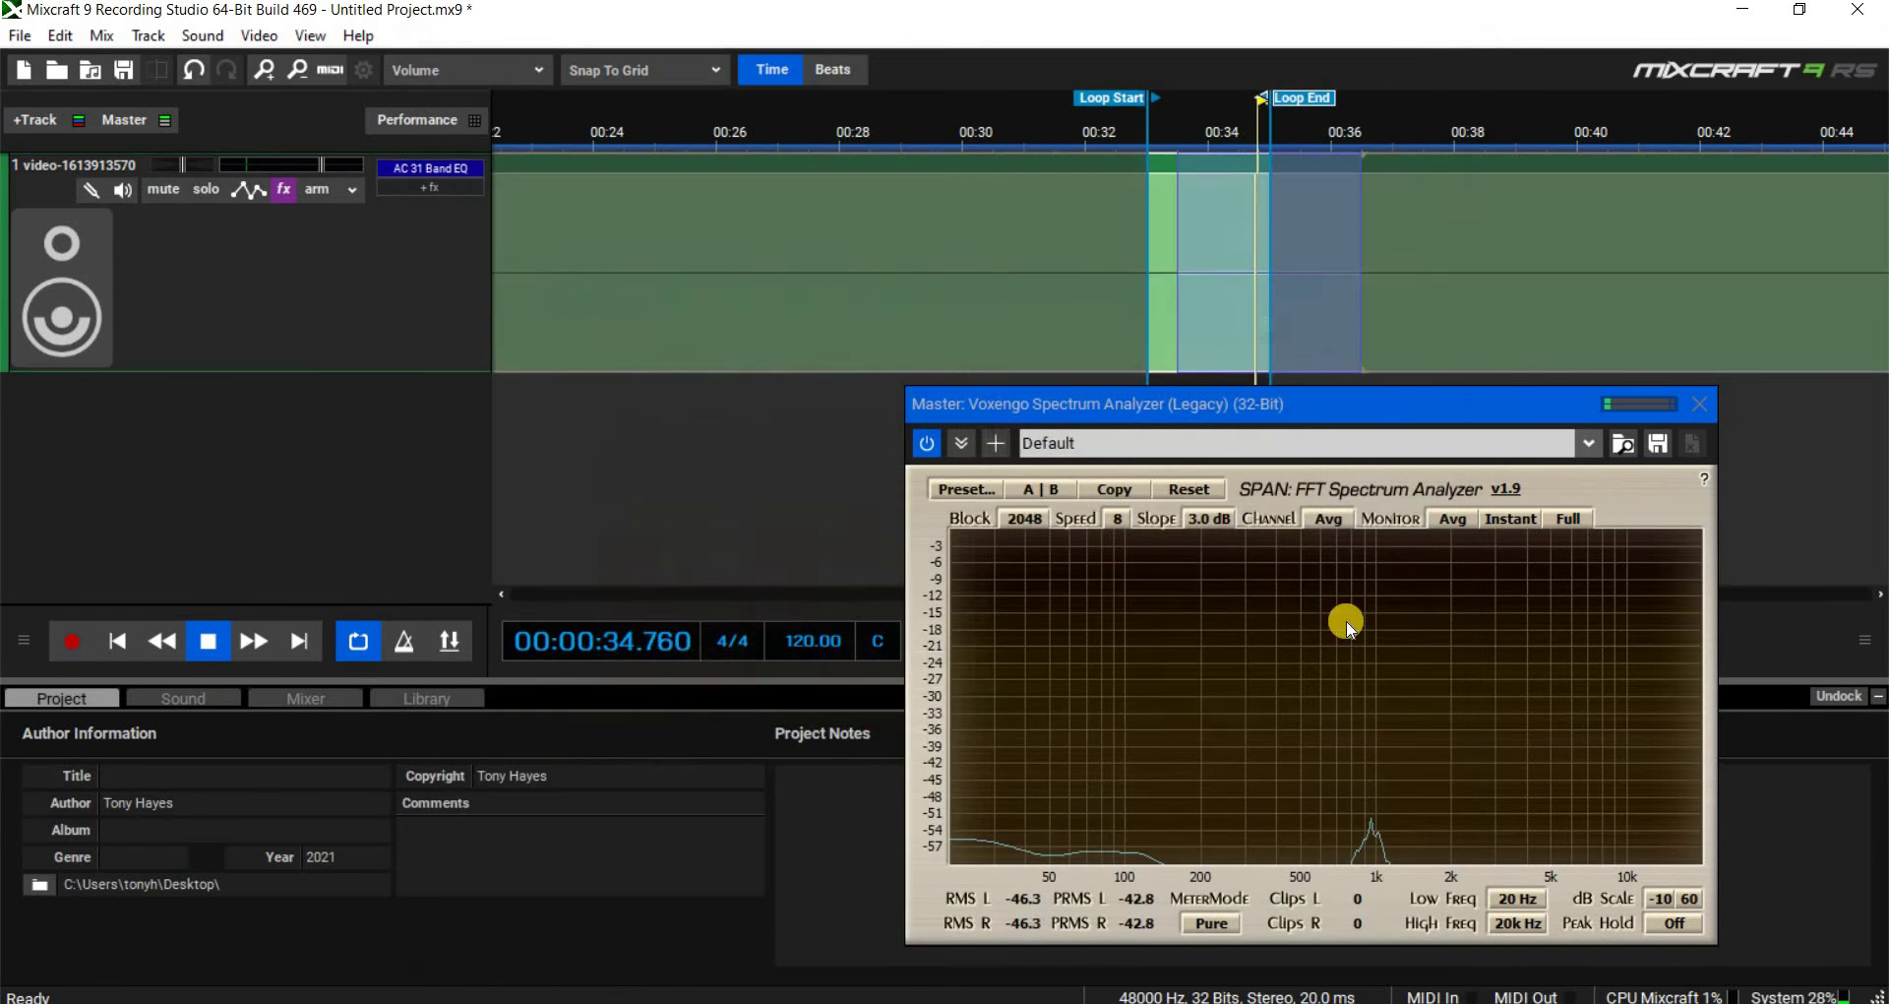
- Stop playback and reposition the spectrum analyzer window clear of the playback controls
click(209, 641)
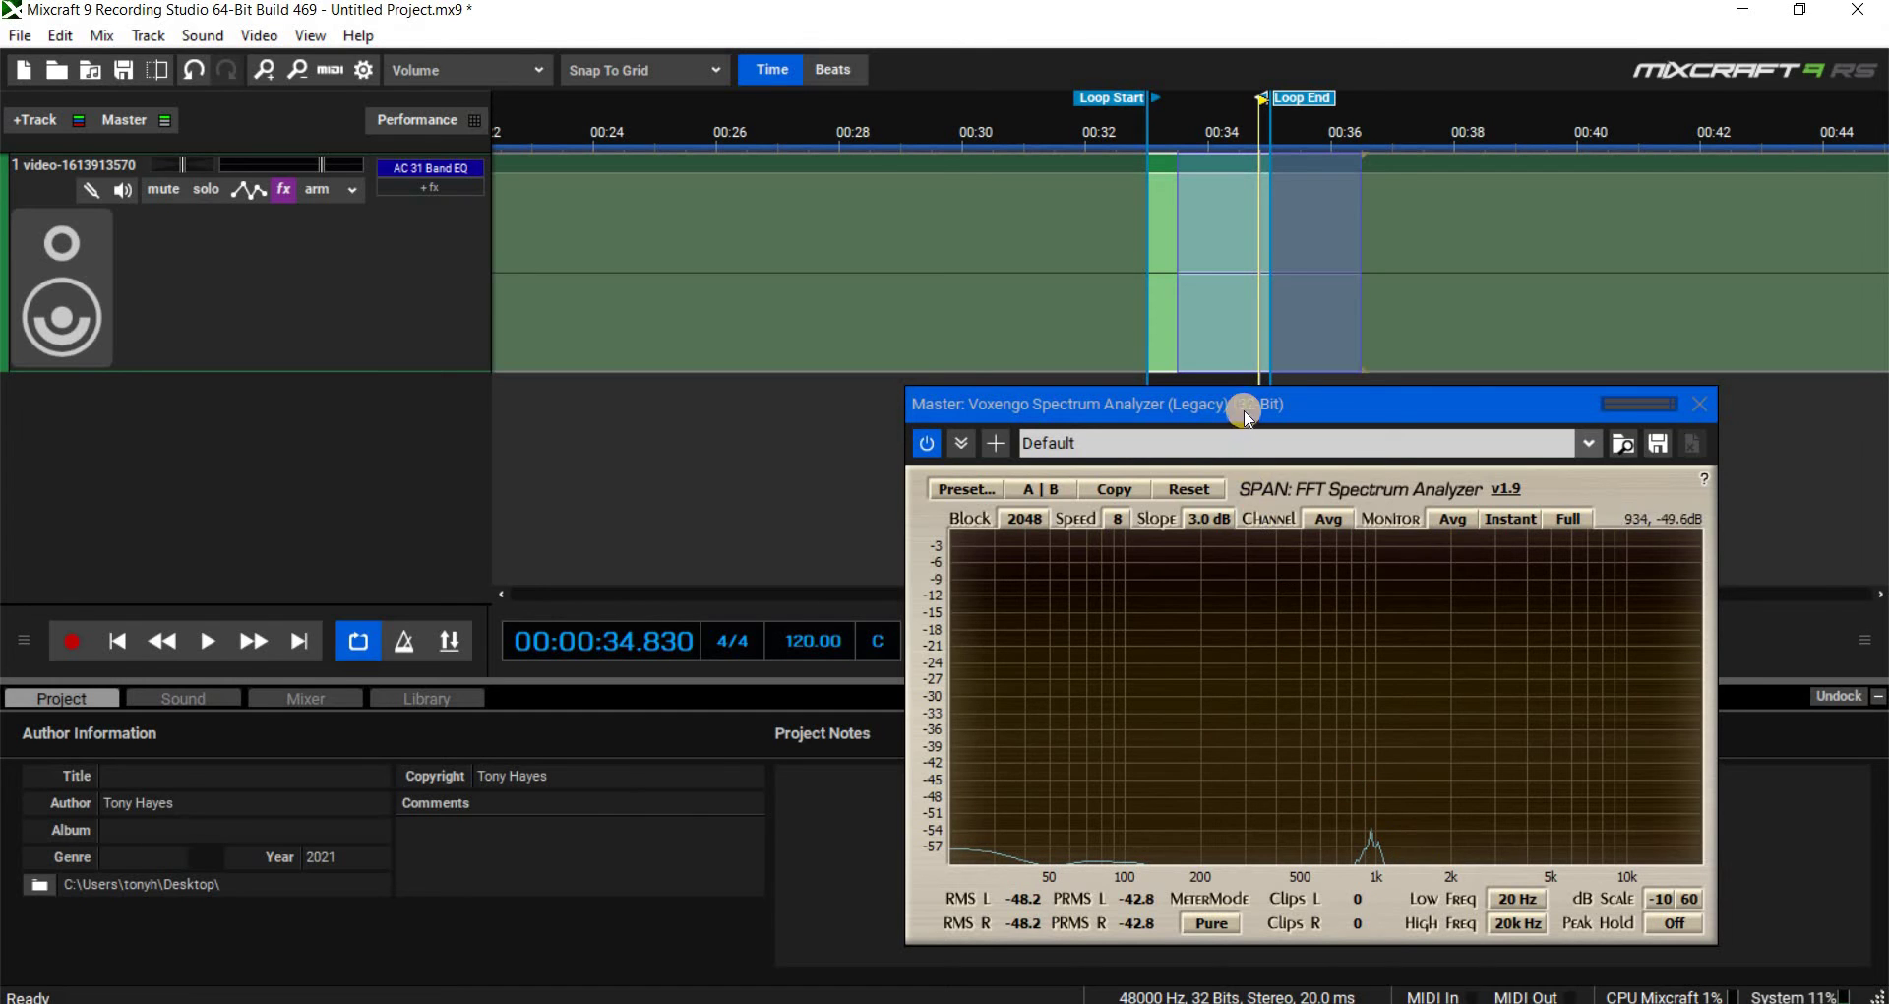
drag(1242, 405, 679, 333)
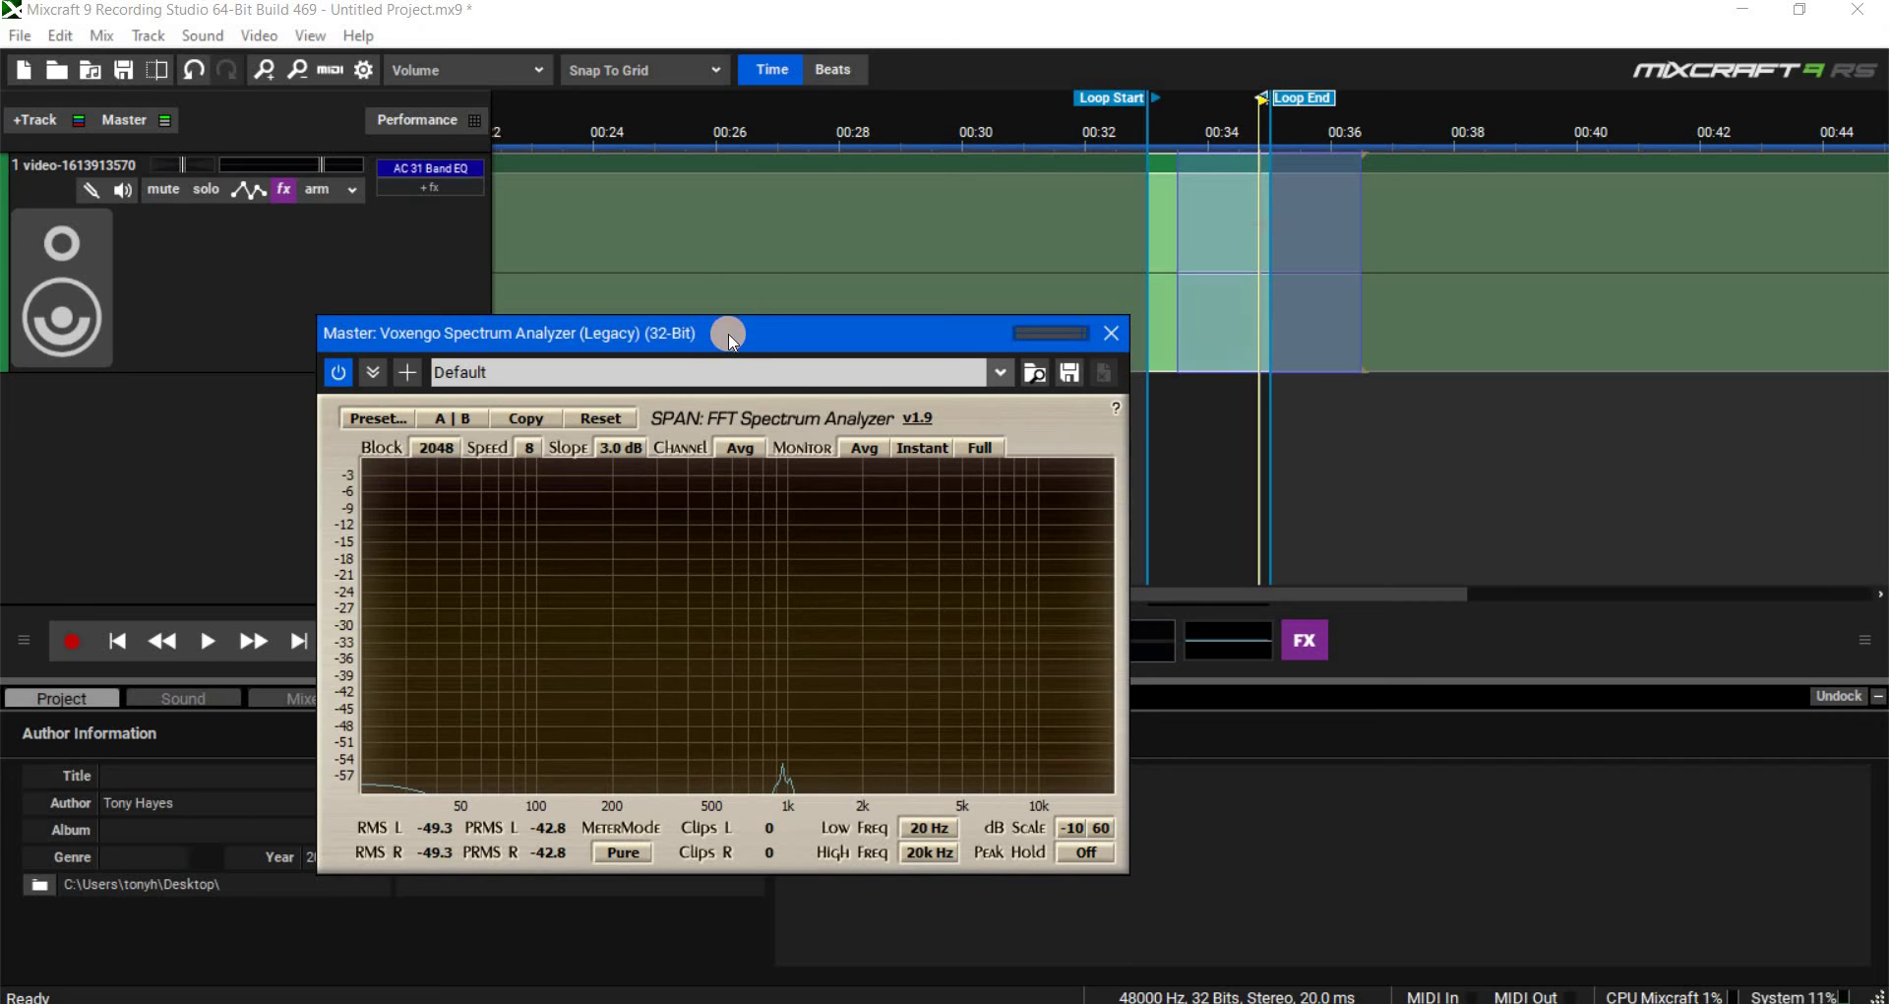
drag(733, 341, 654, 295)
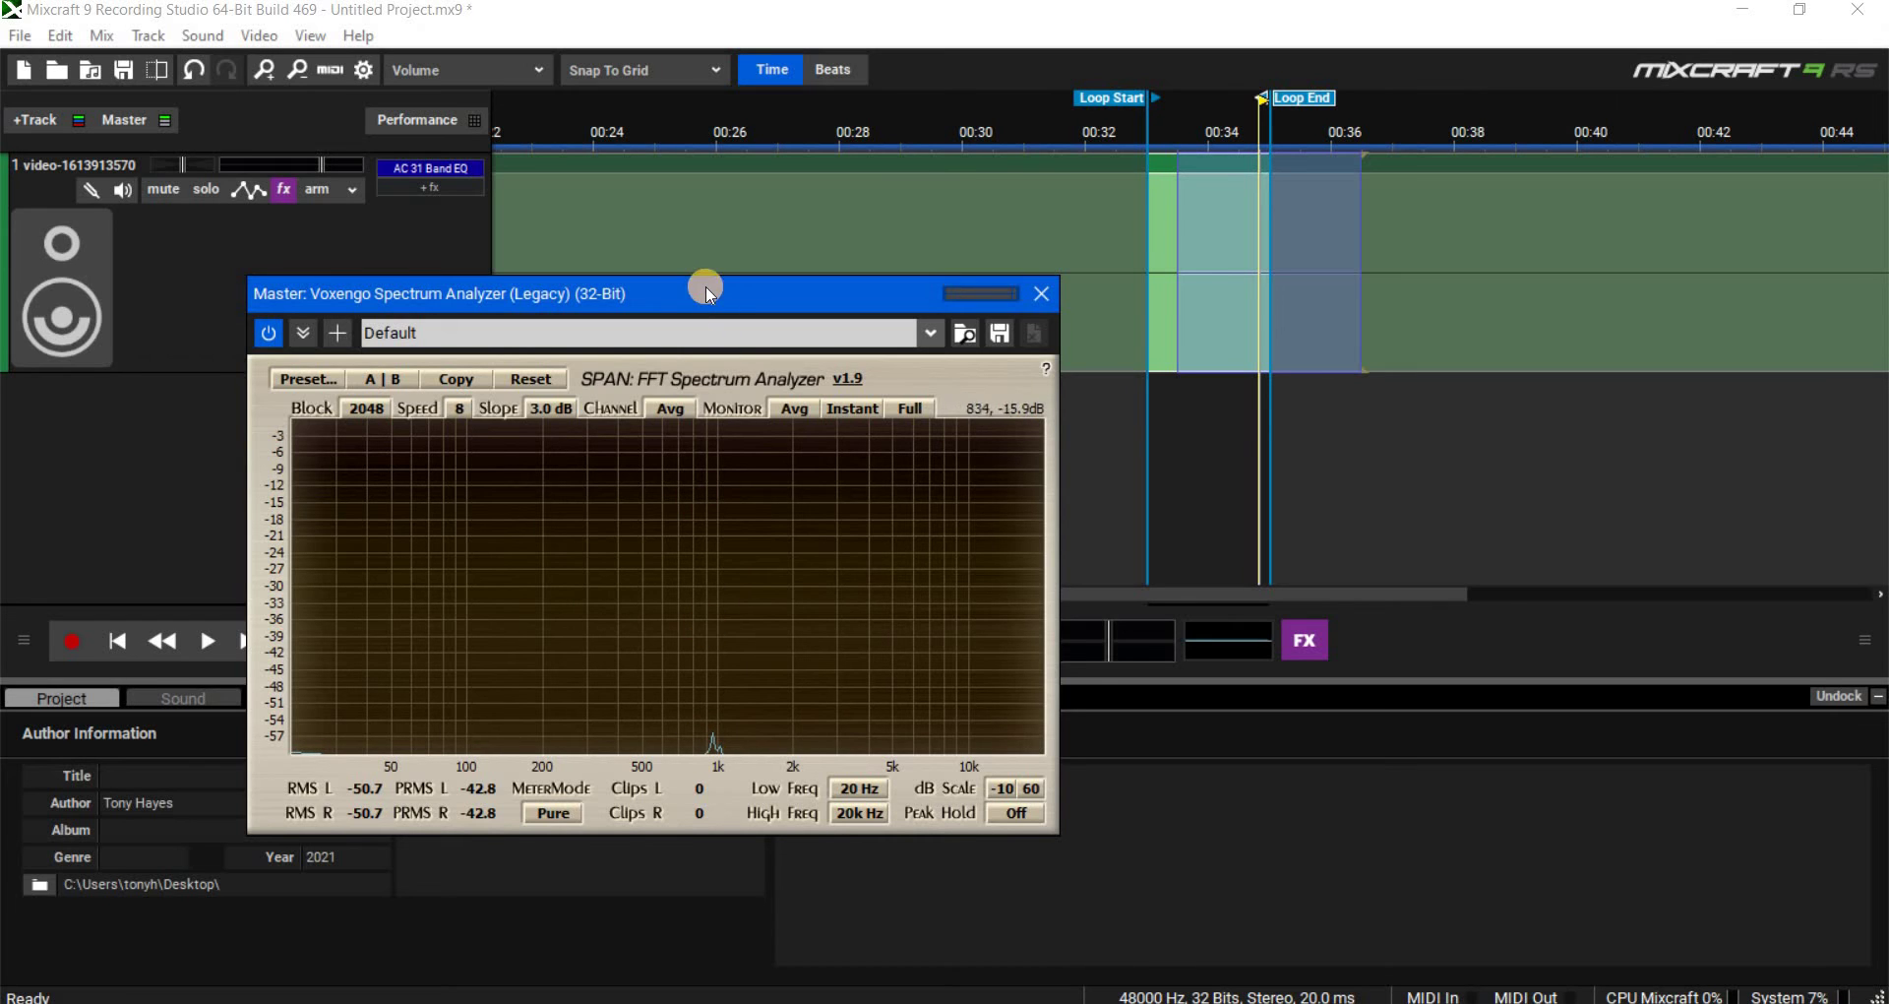
mouse_move(690, 293)
mouse_down()
mouse_move(671, 211)
mouse_move(671, 300)
mouse_up()
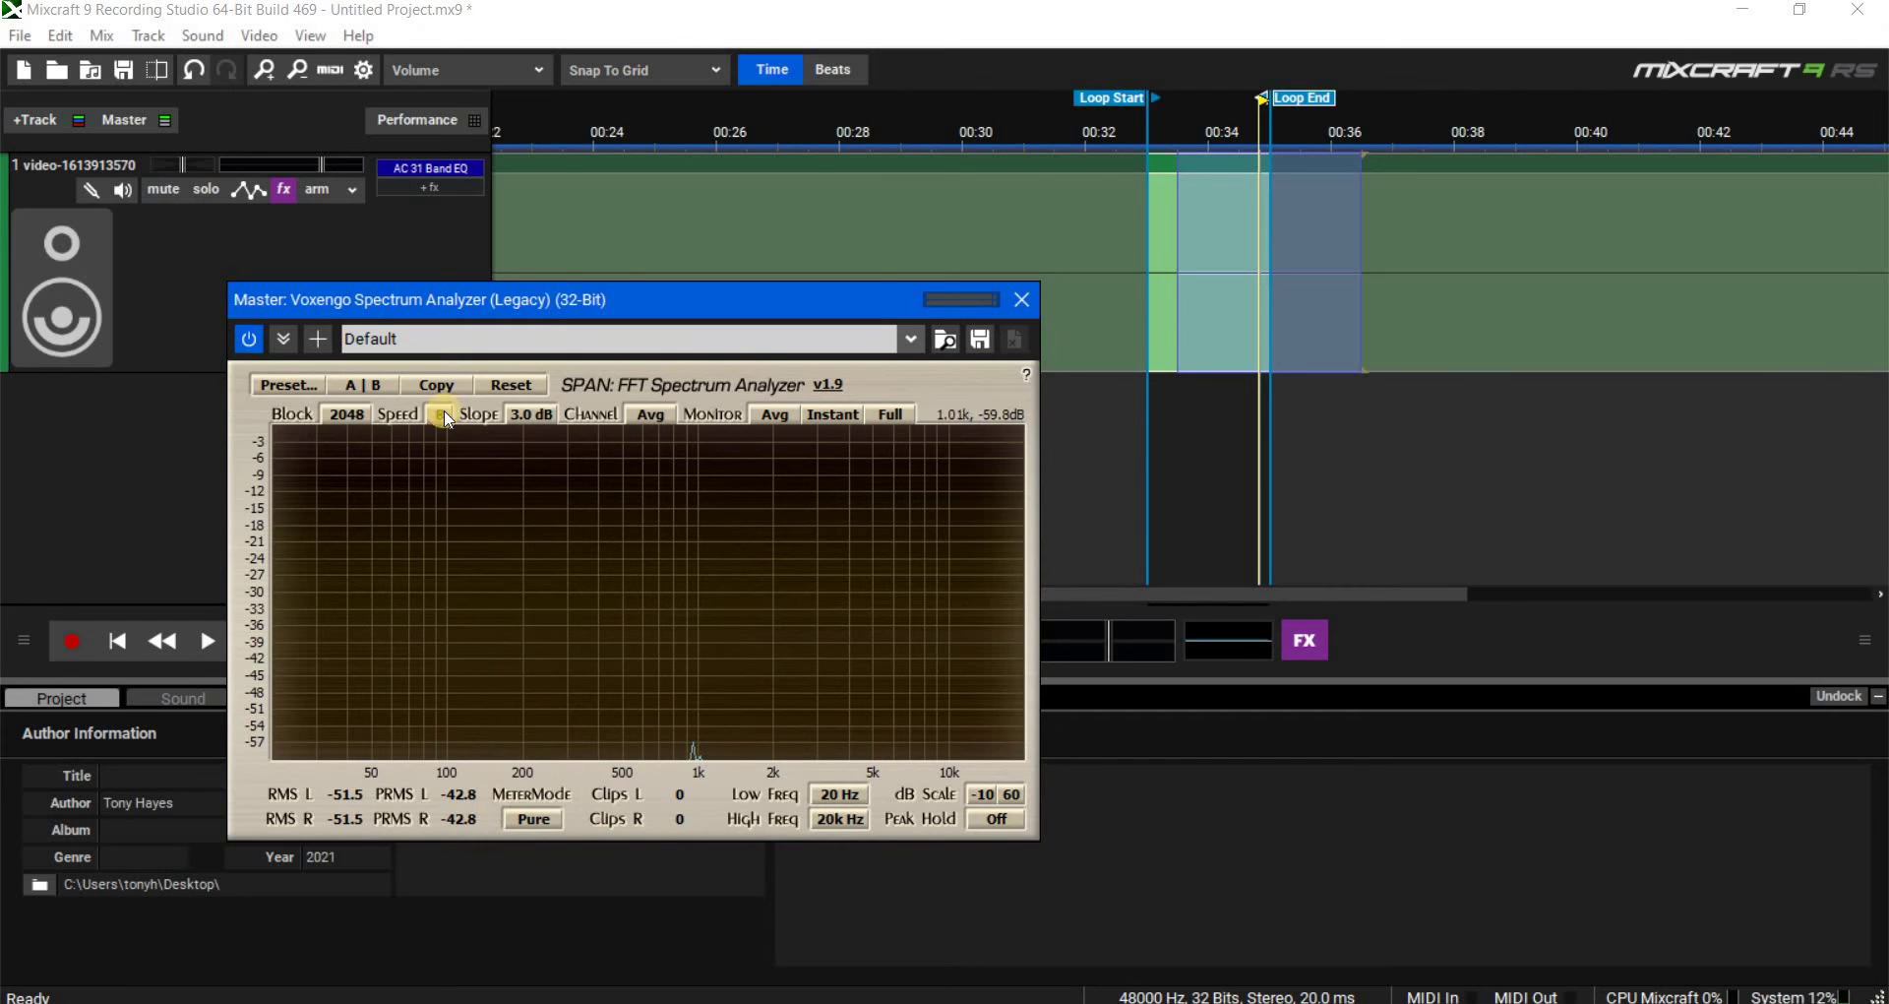
drag(548, 313, 985, 356)
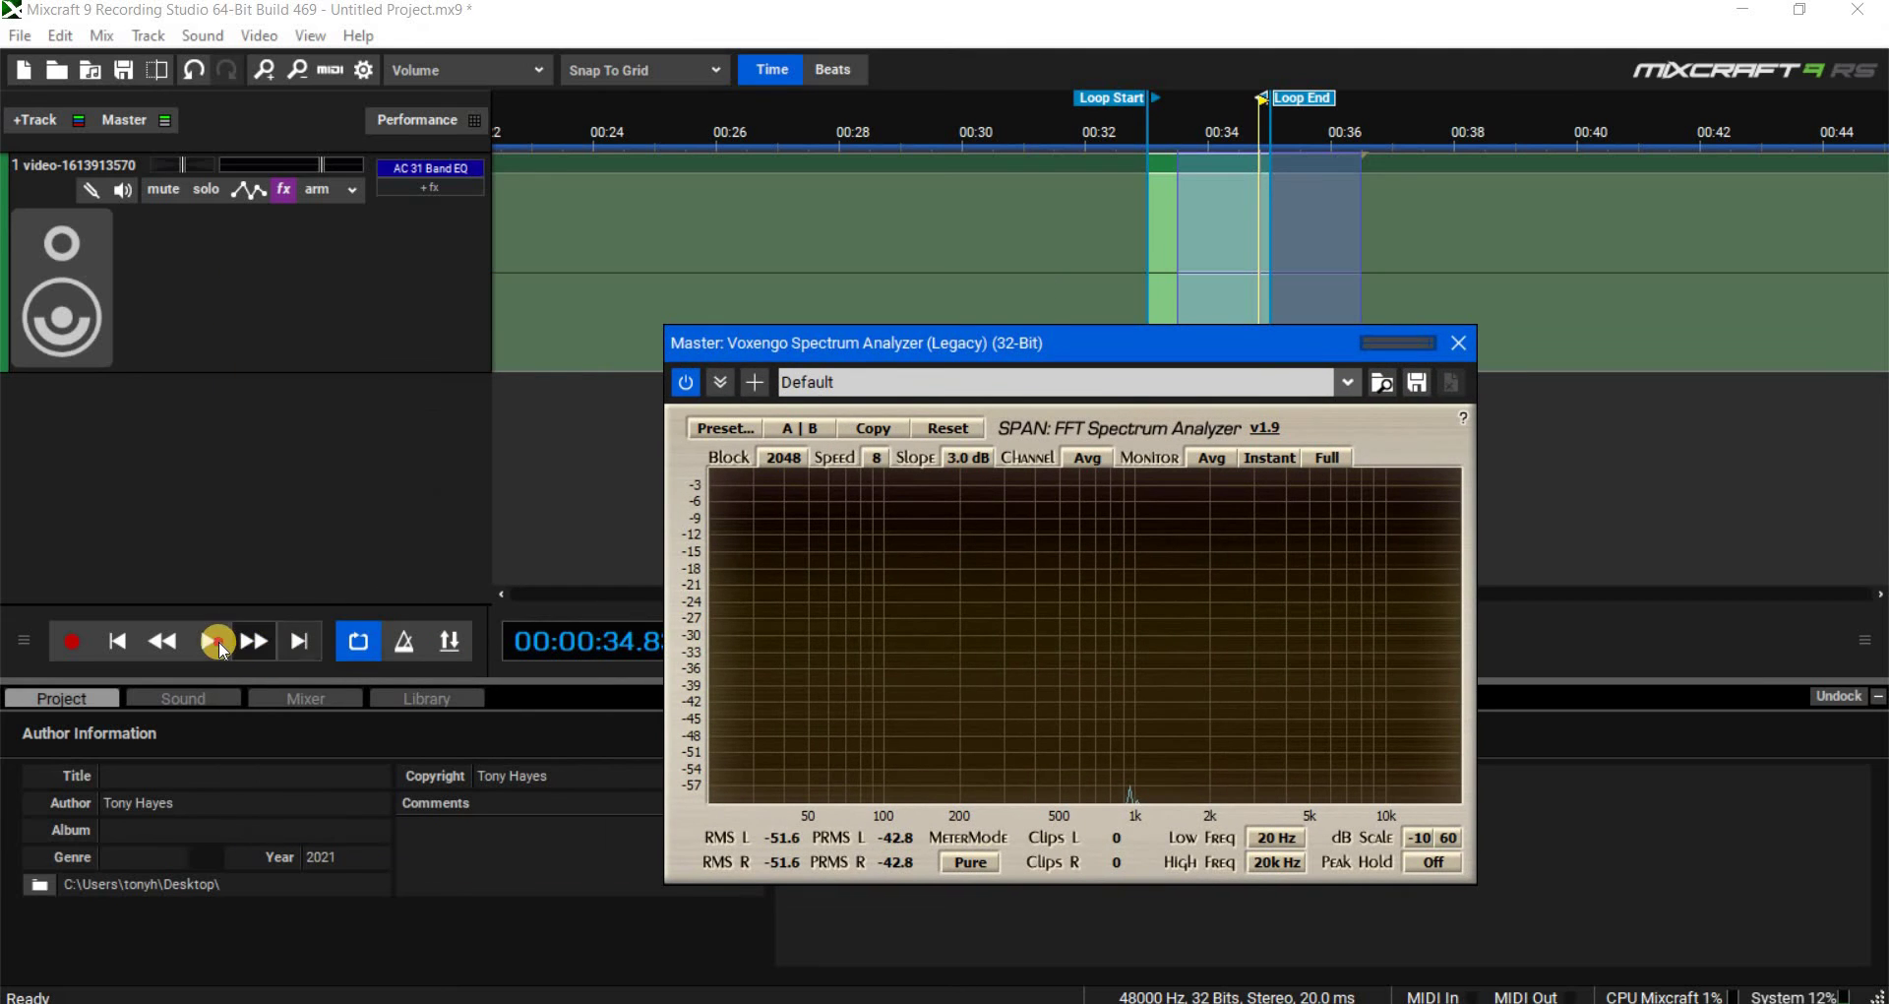
- Replay the loop to view its spectrum peak near 1 kHz, close the spectrum analyzer and stop playback
key(space)
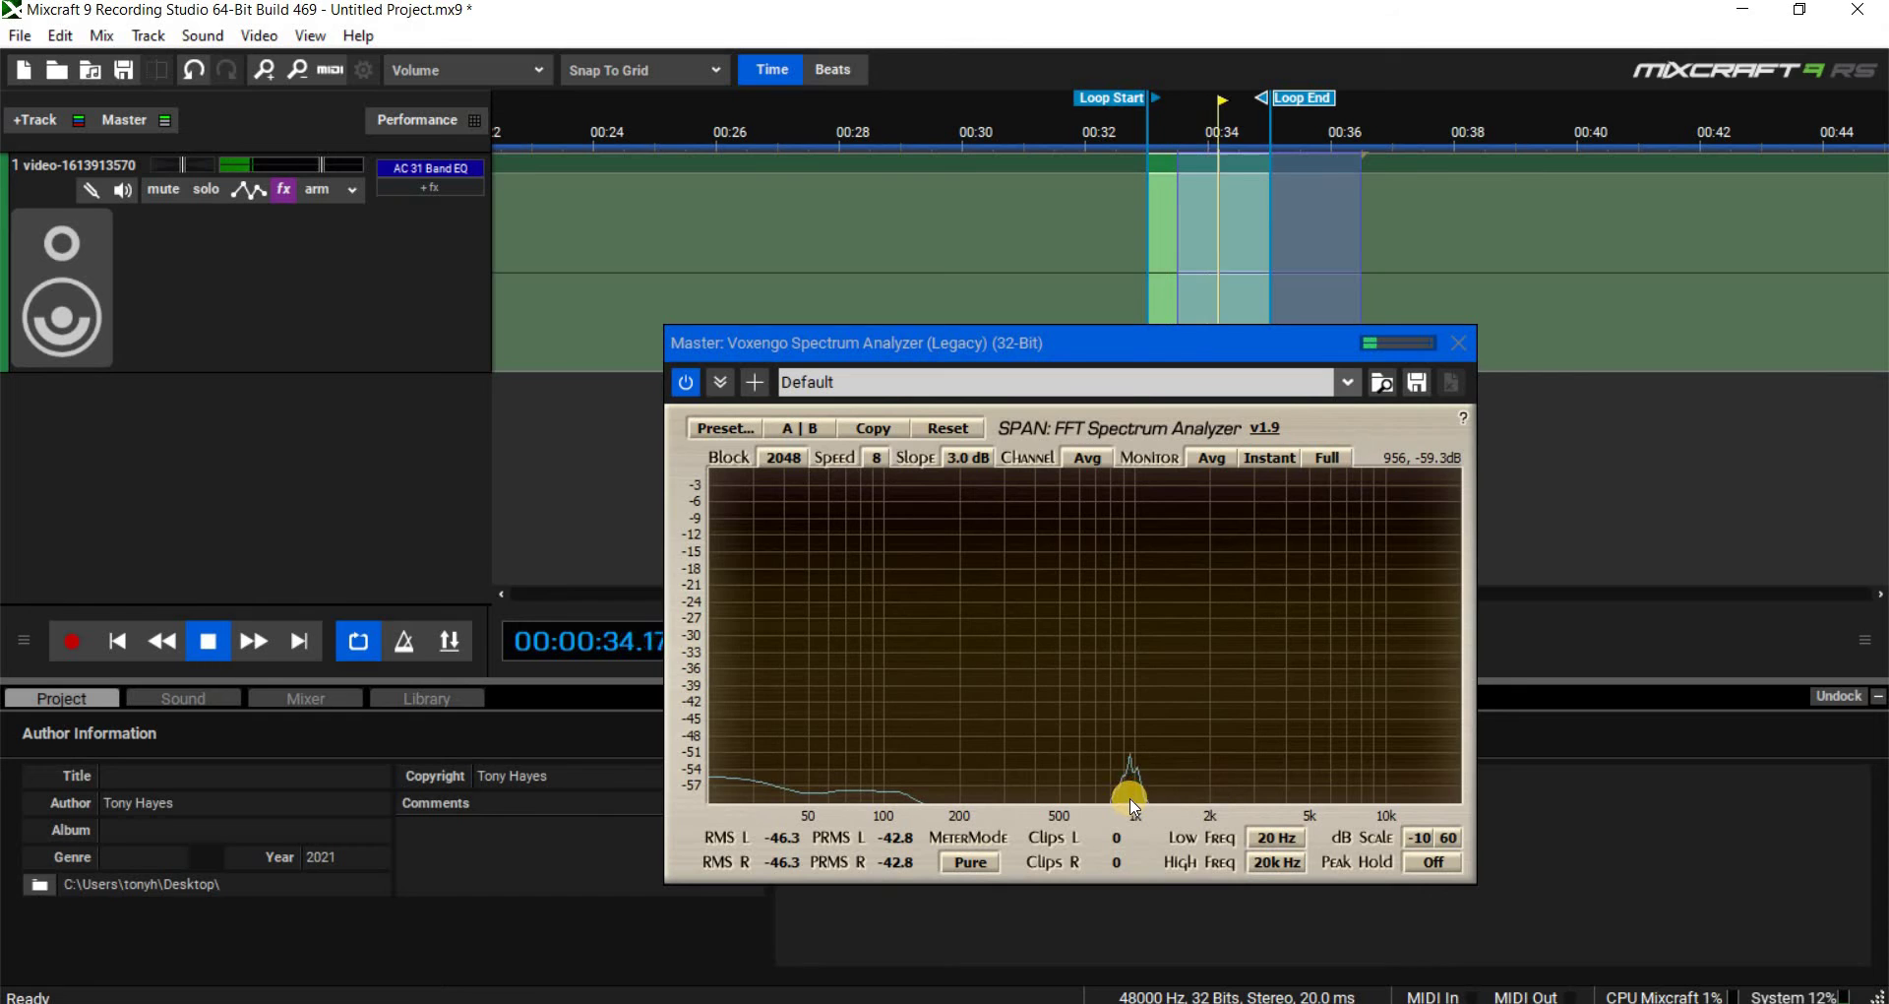
click(1457, 349)
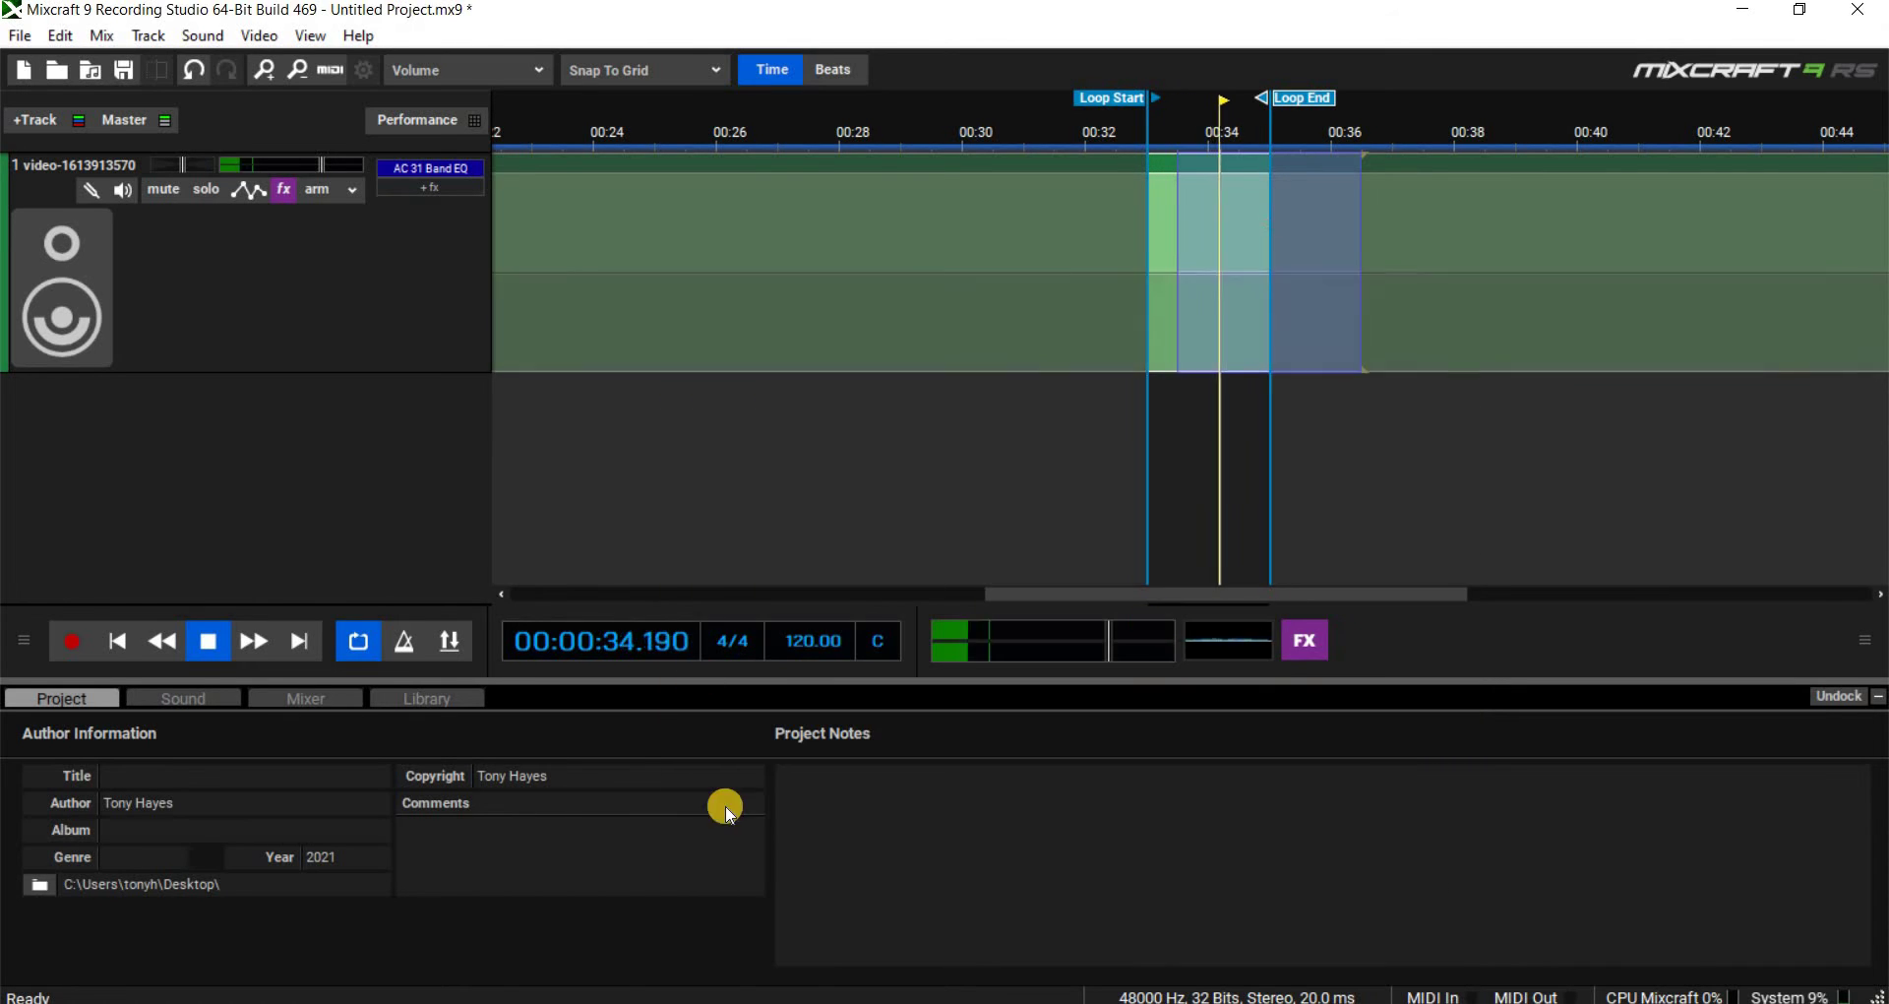
click(208, 640)
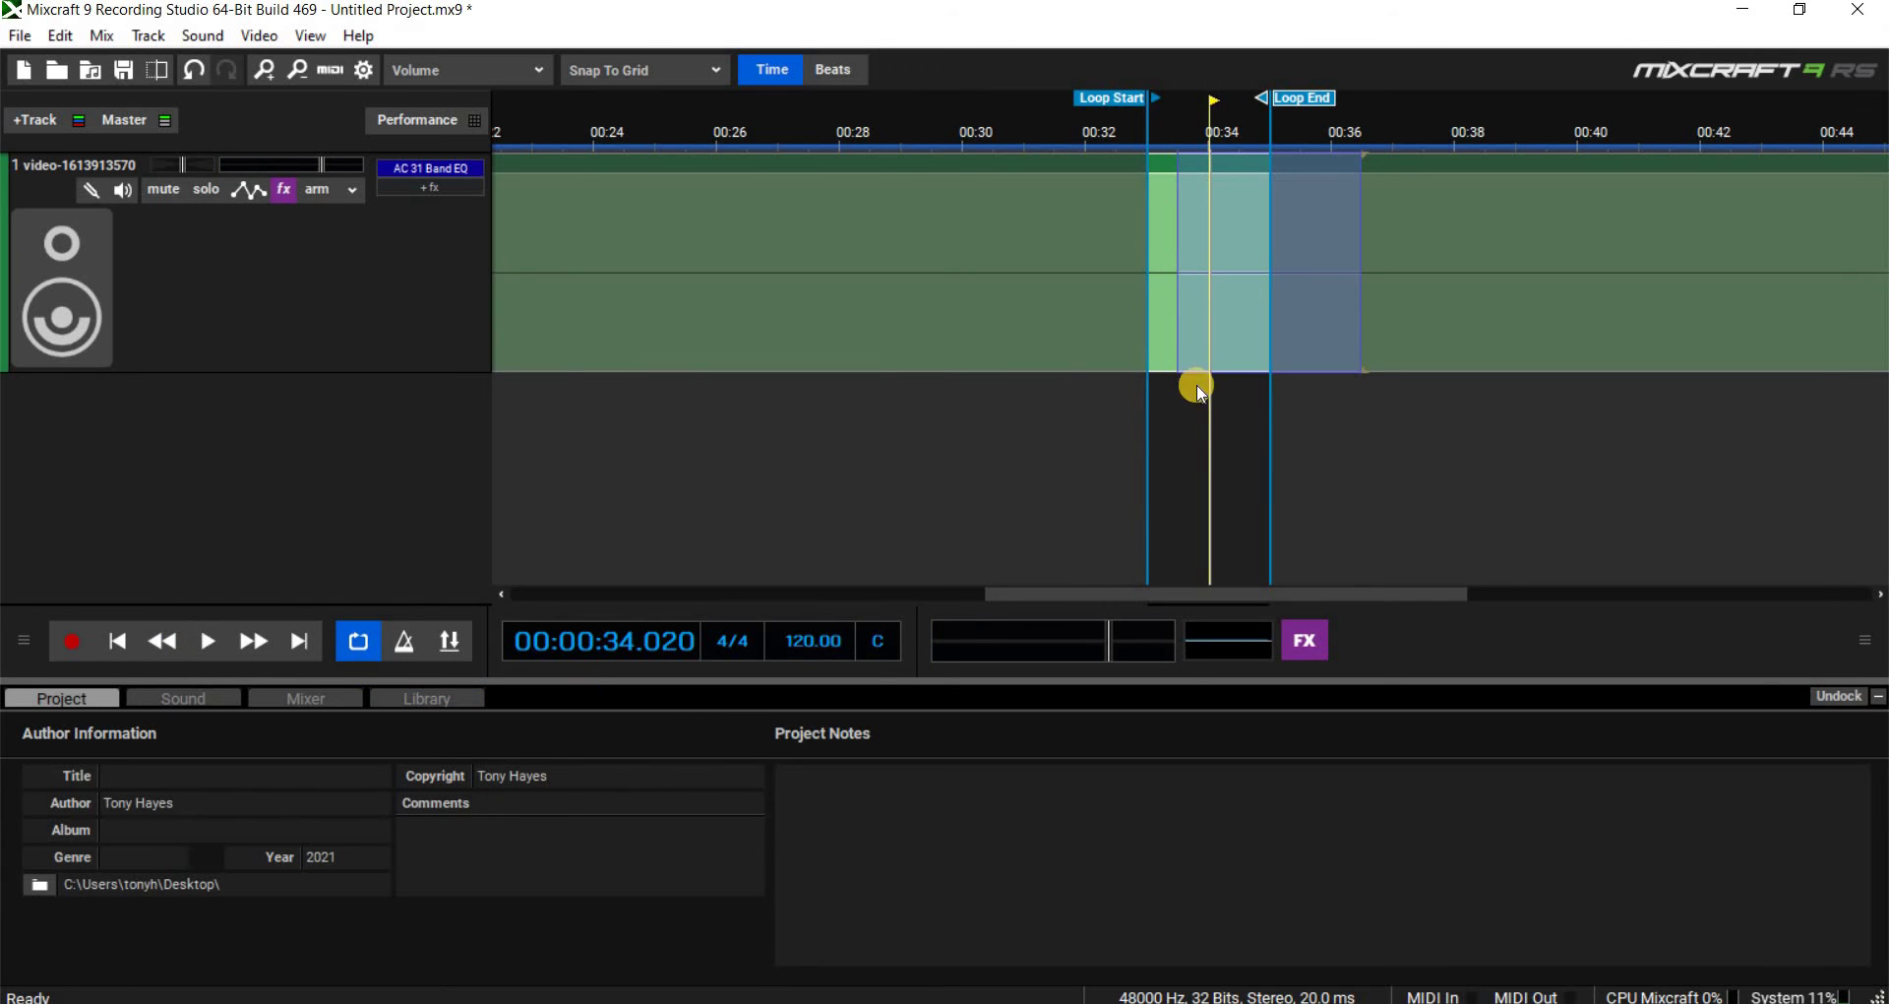
- Select the section of the video track's clip between the loop start and loop end markers and copy it
click(1153, 307)
drag(1153, 307, 1255, 308)
right_click(1245, 309)
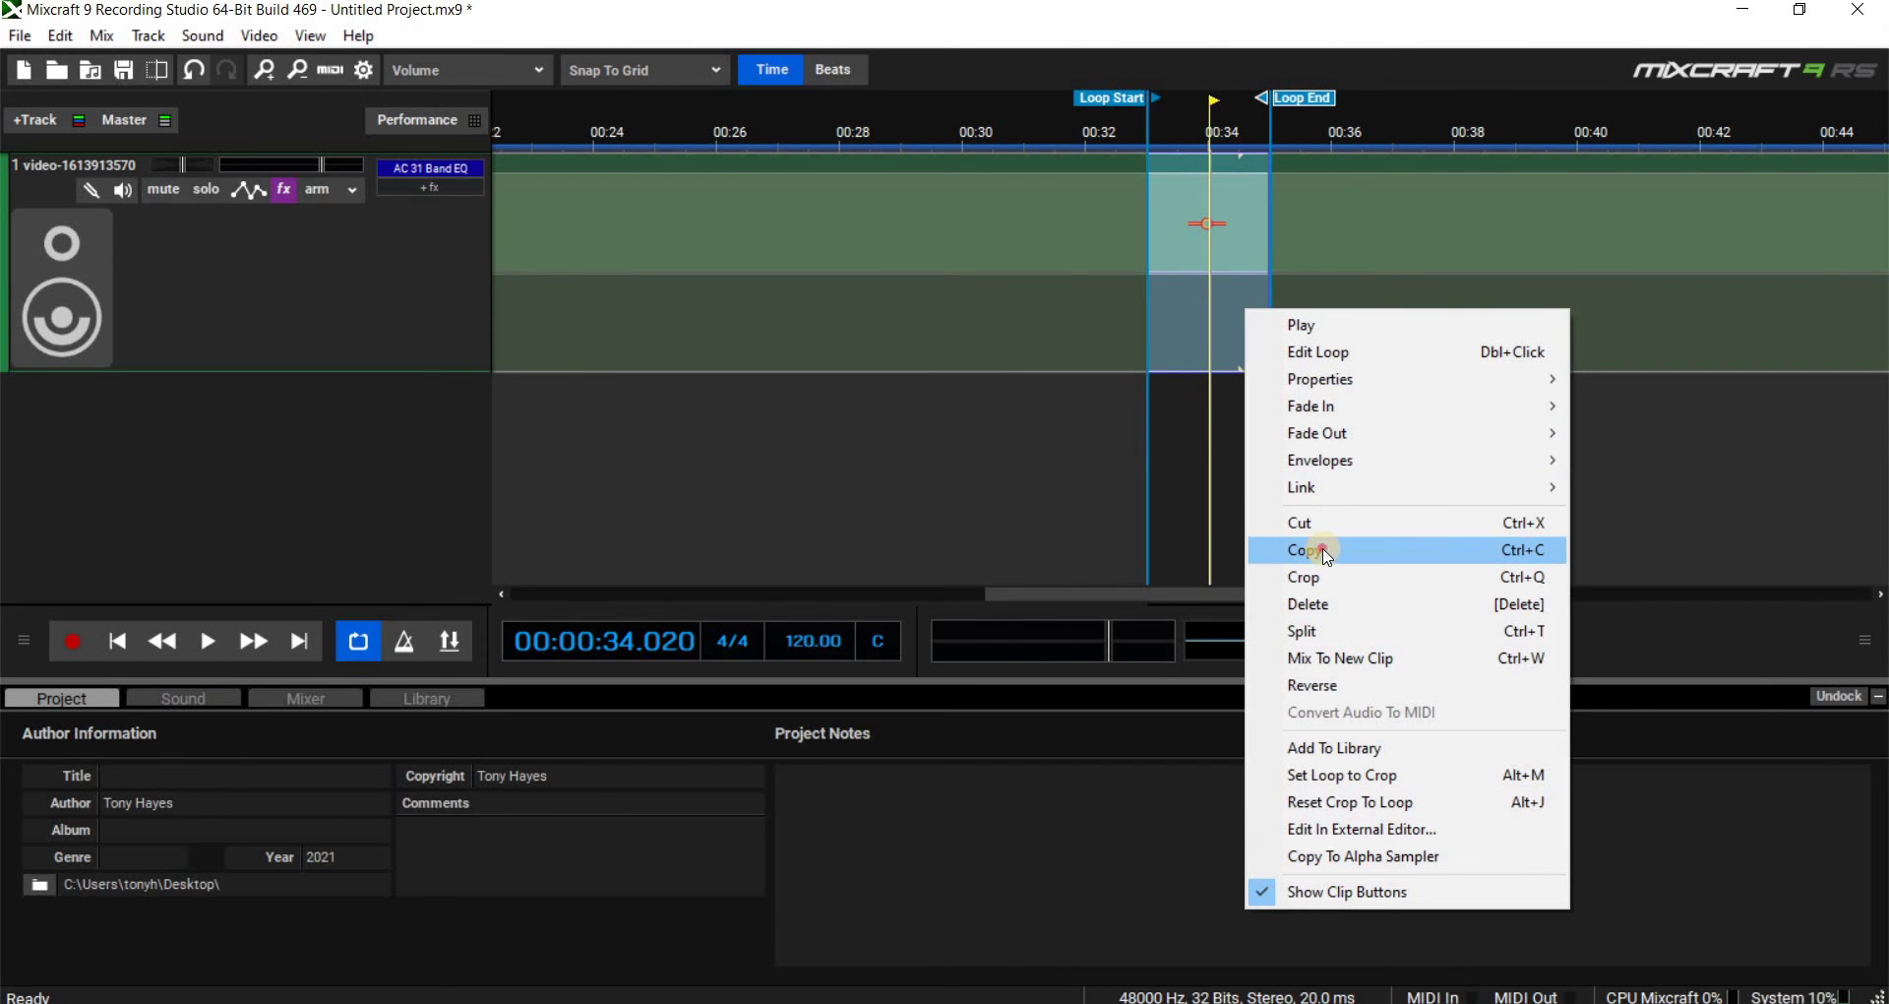
click(1265, 552)
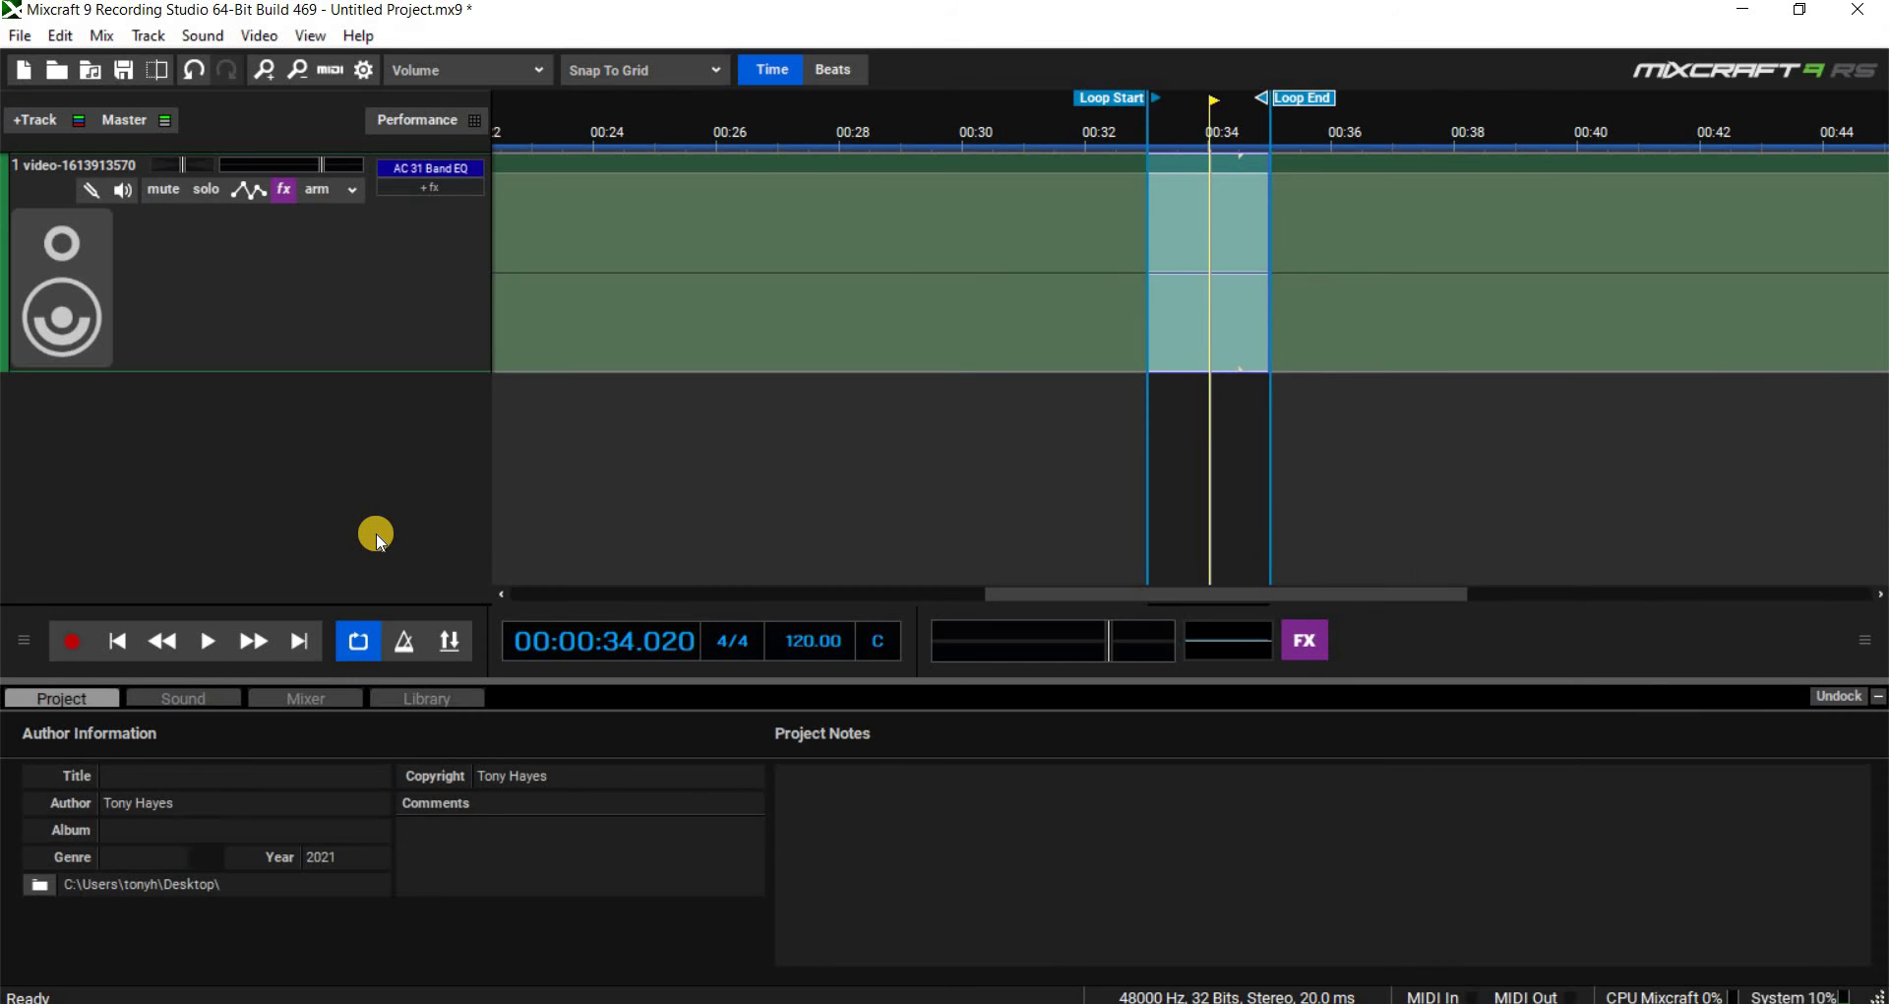
- Insert a new audio track in the project
right_click(340, 329)
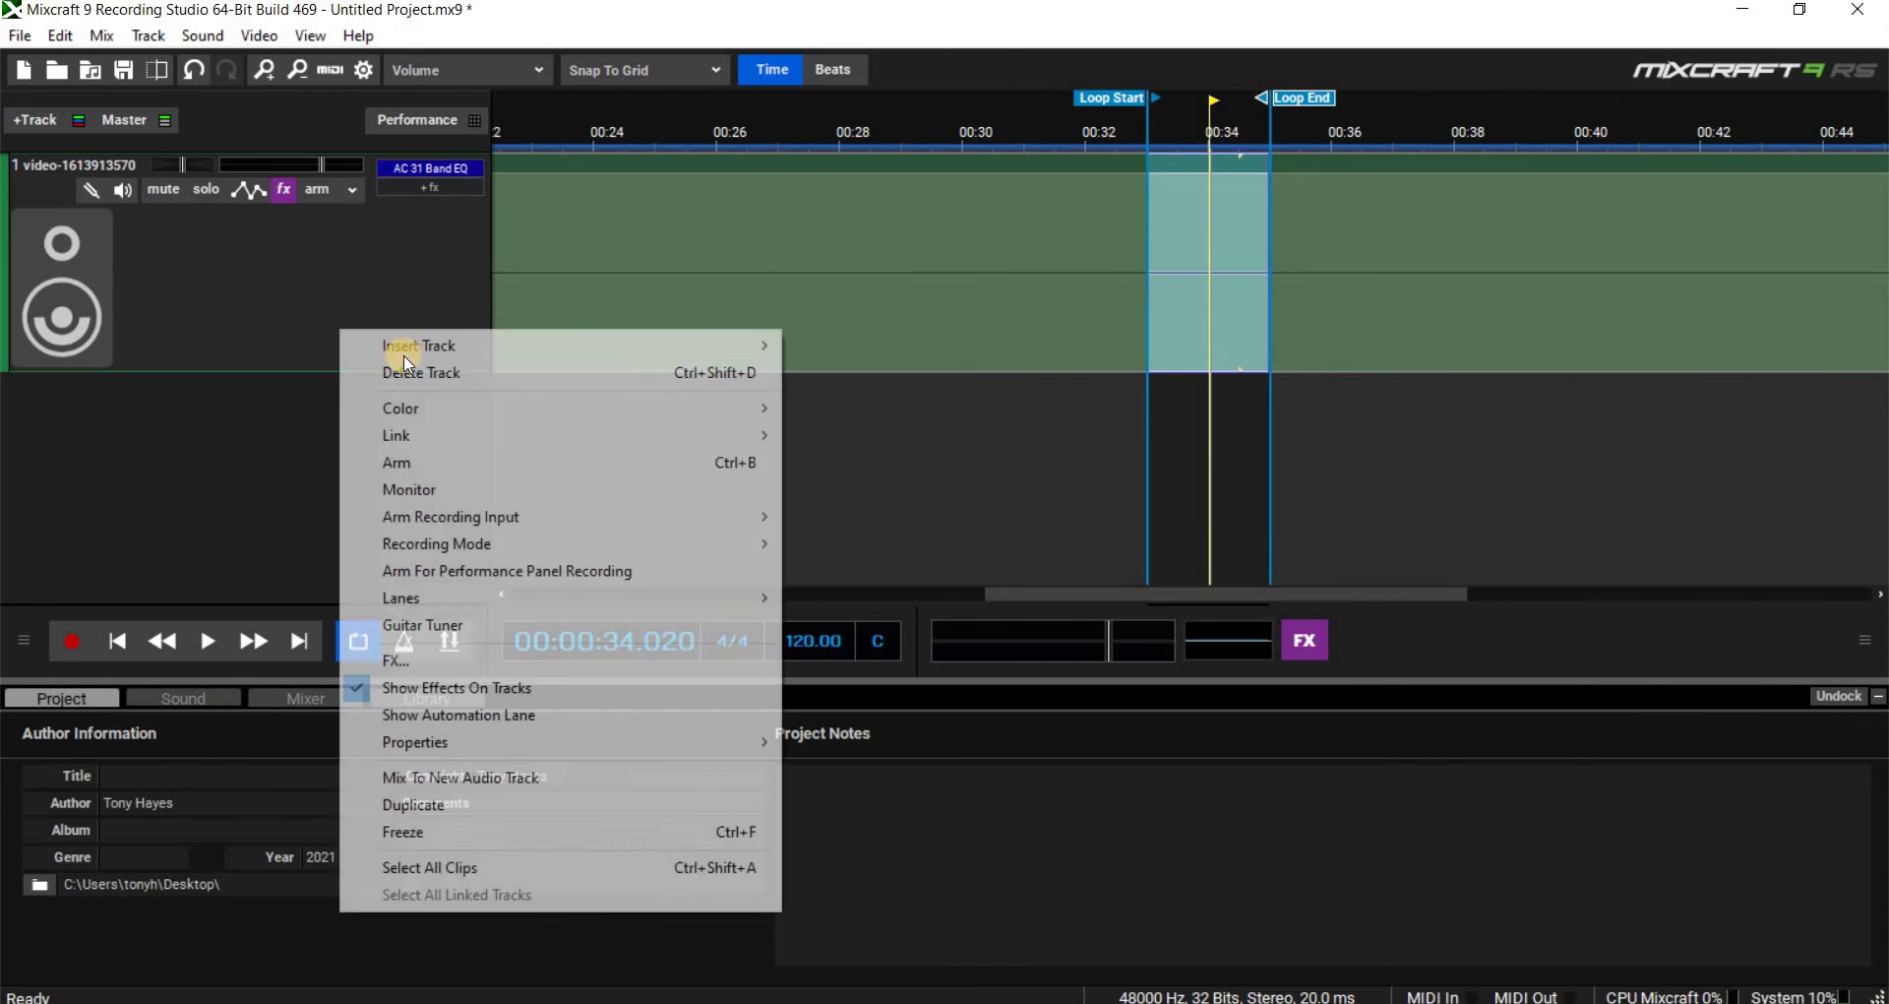
mouse_move(409, 357)
click(829, 347)
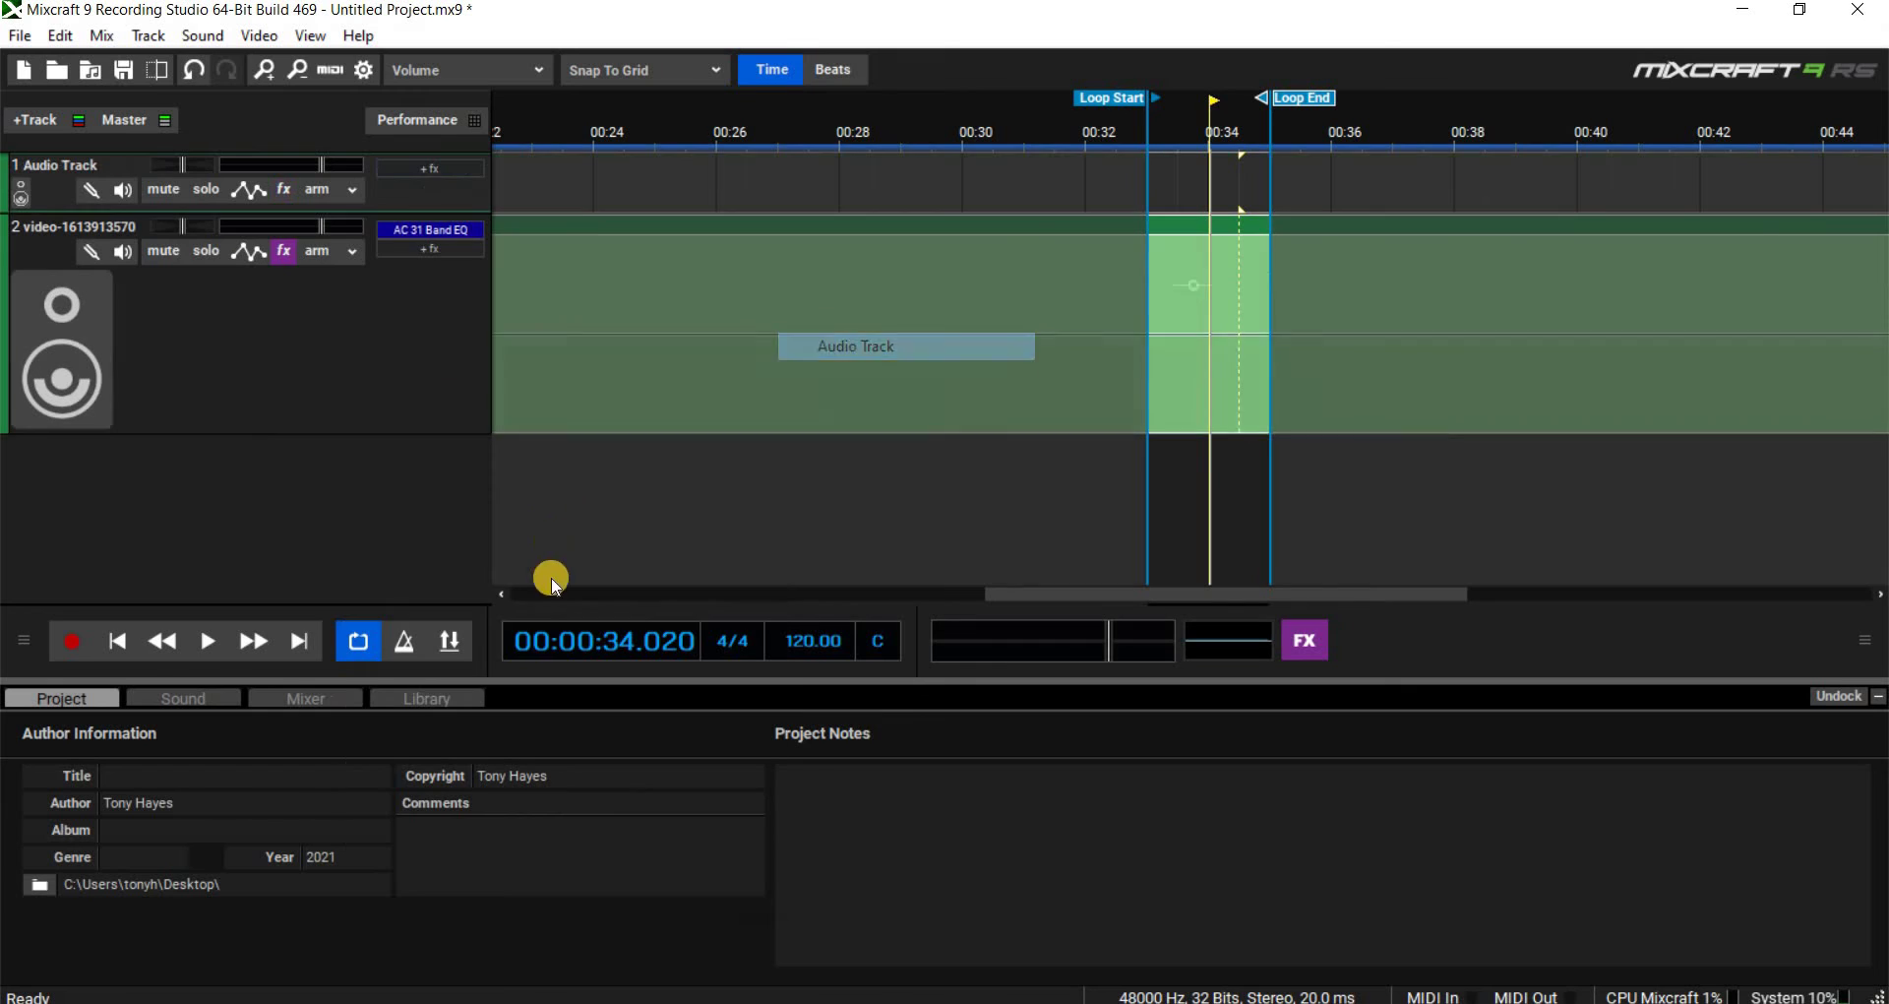
- Paste the copied section at the very start of the new audio track's timeline
drag(1046, 594, 493, 519)
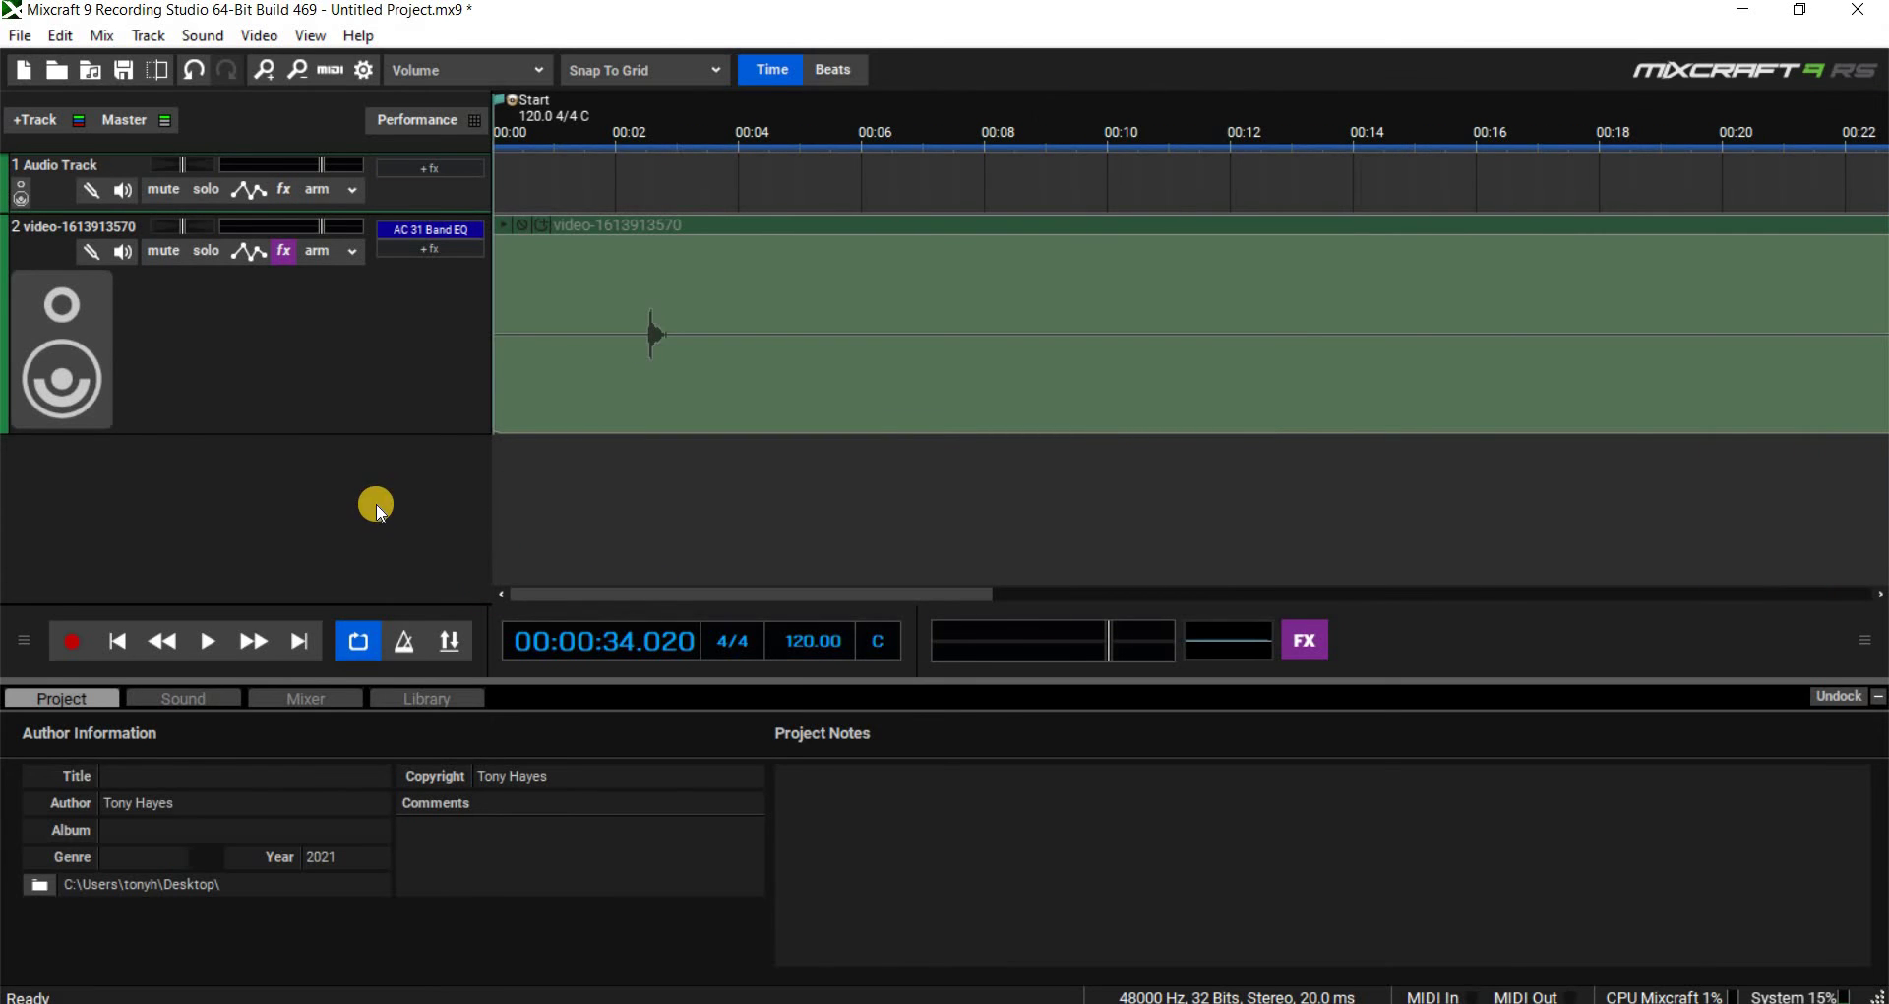
right_click(492, 189)
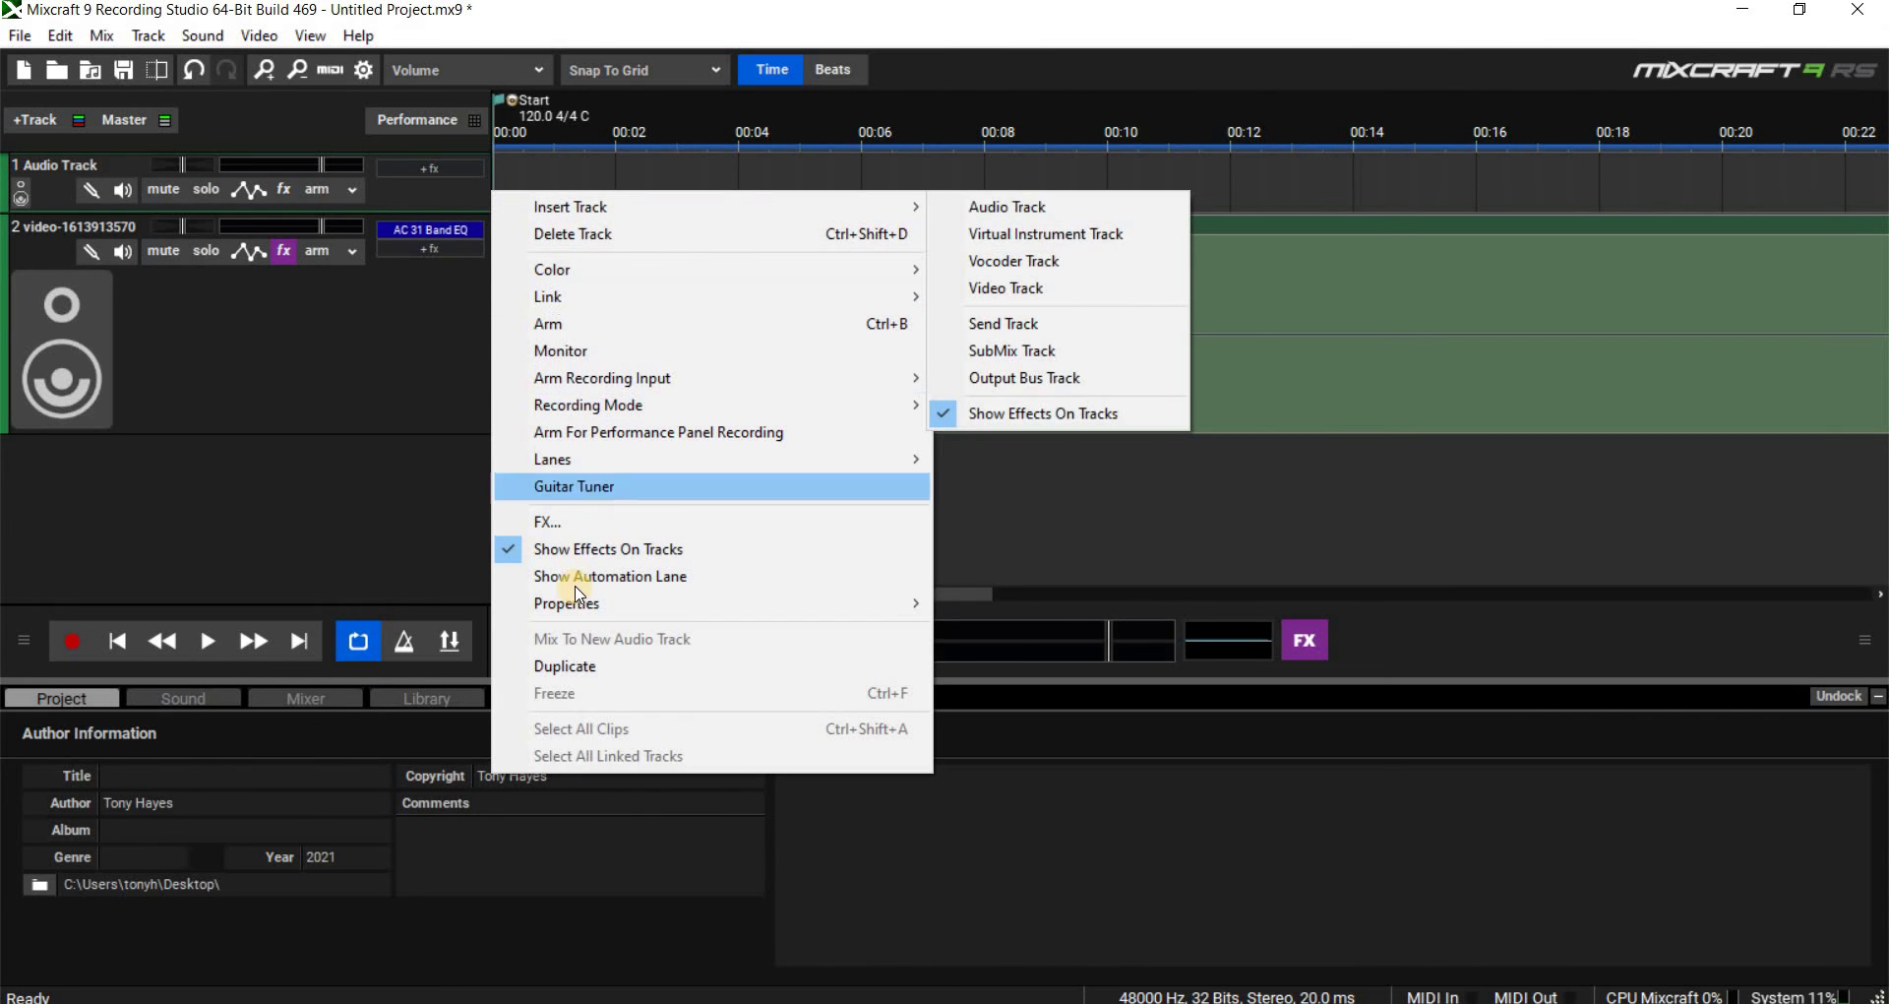
right_click(499, 174)
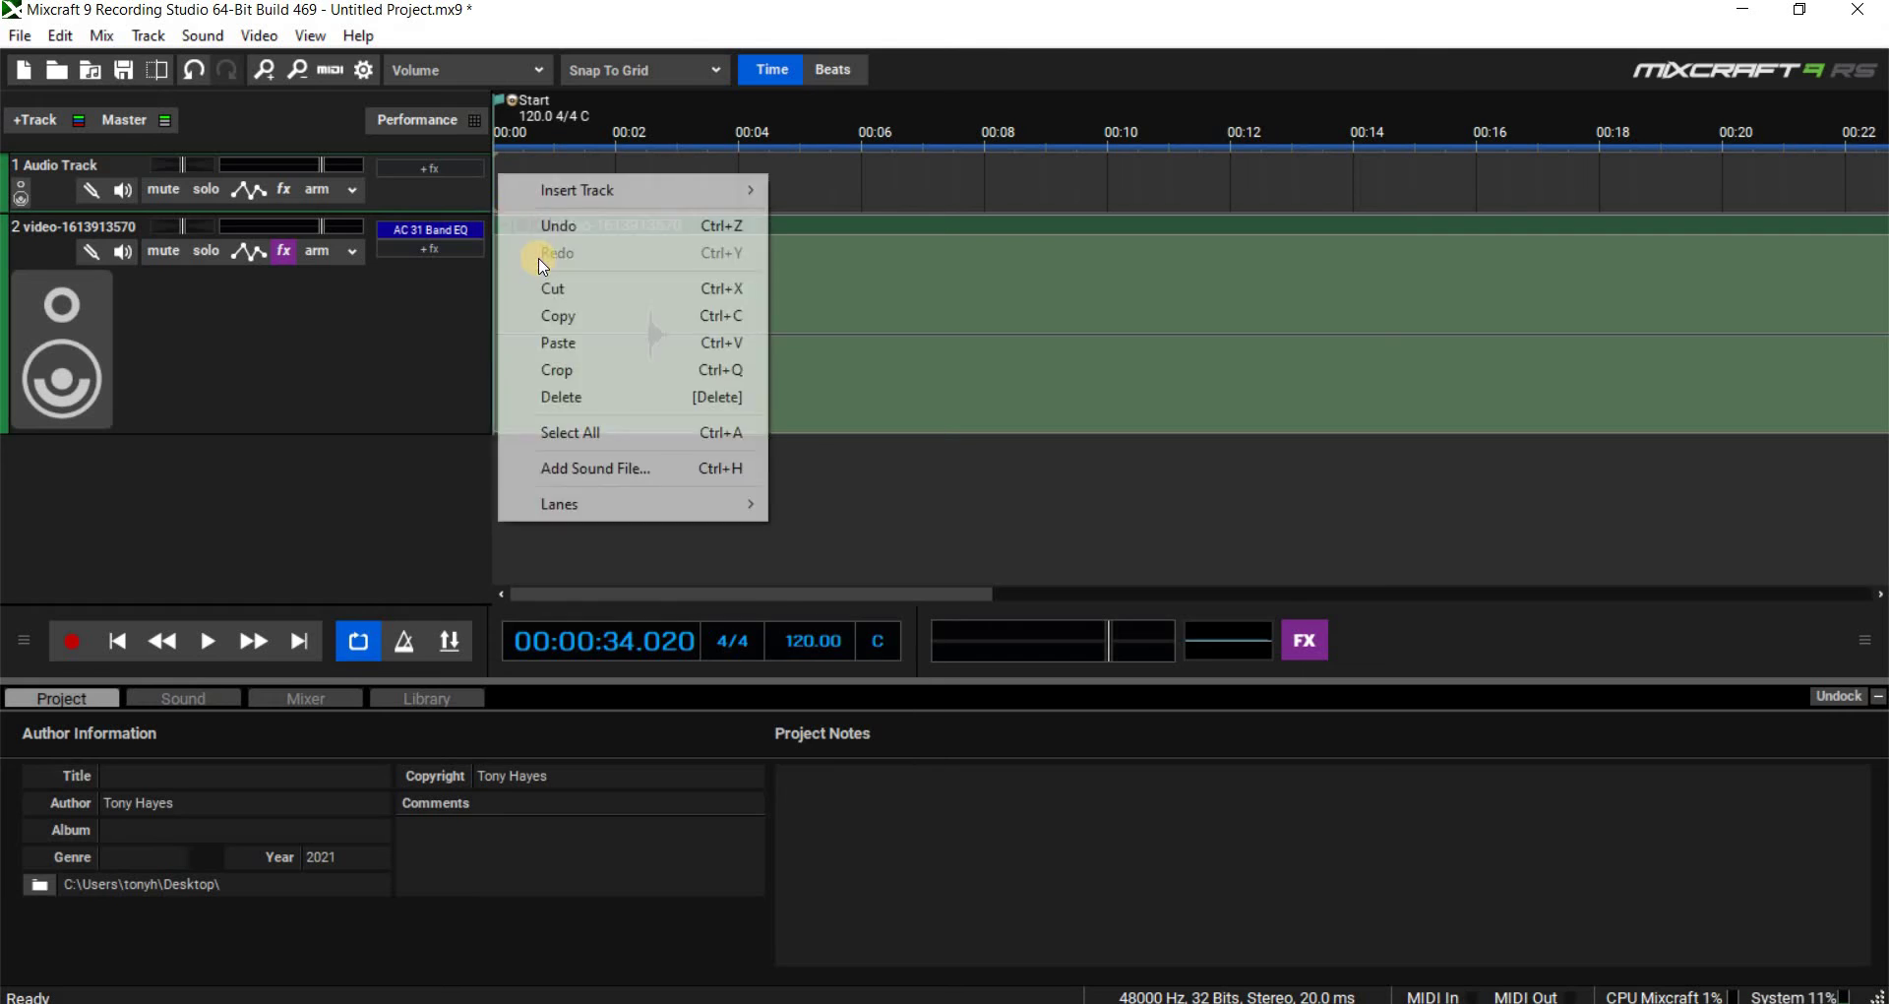
click(551, 342)
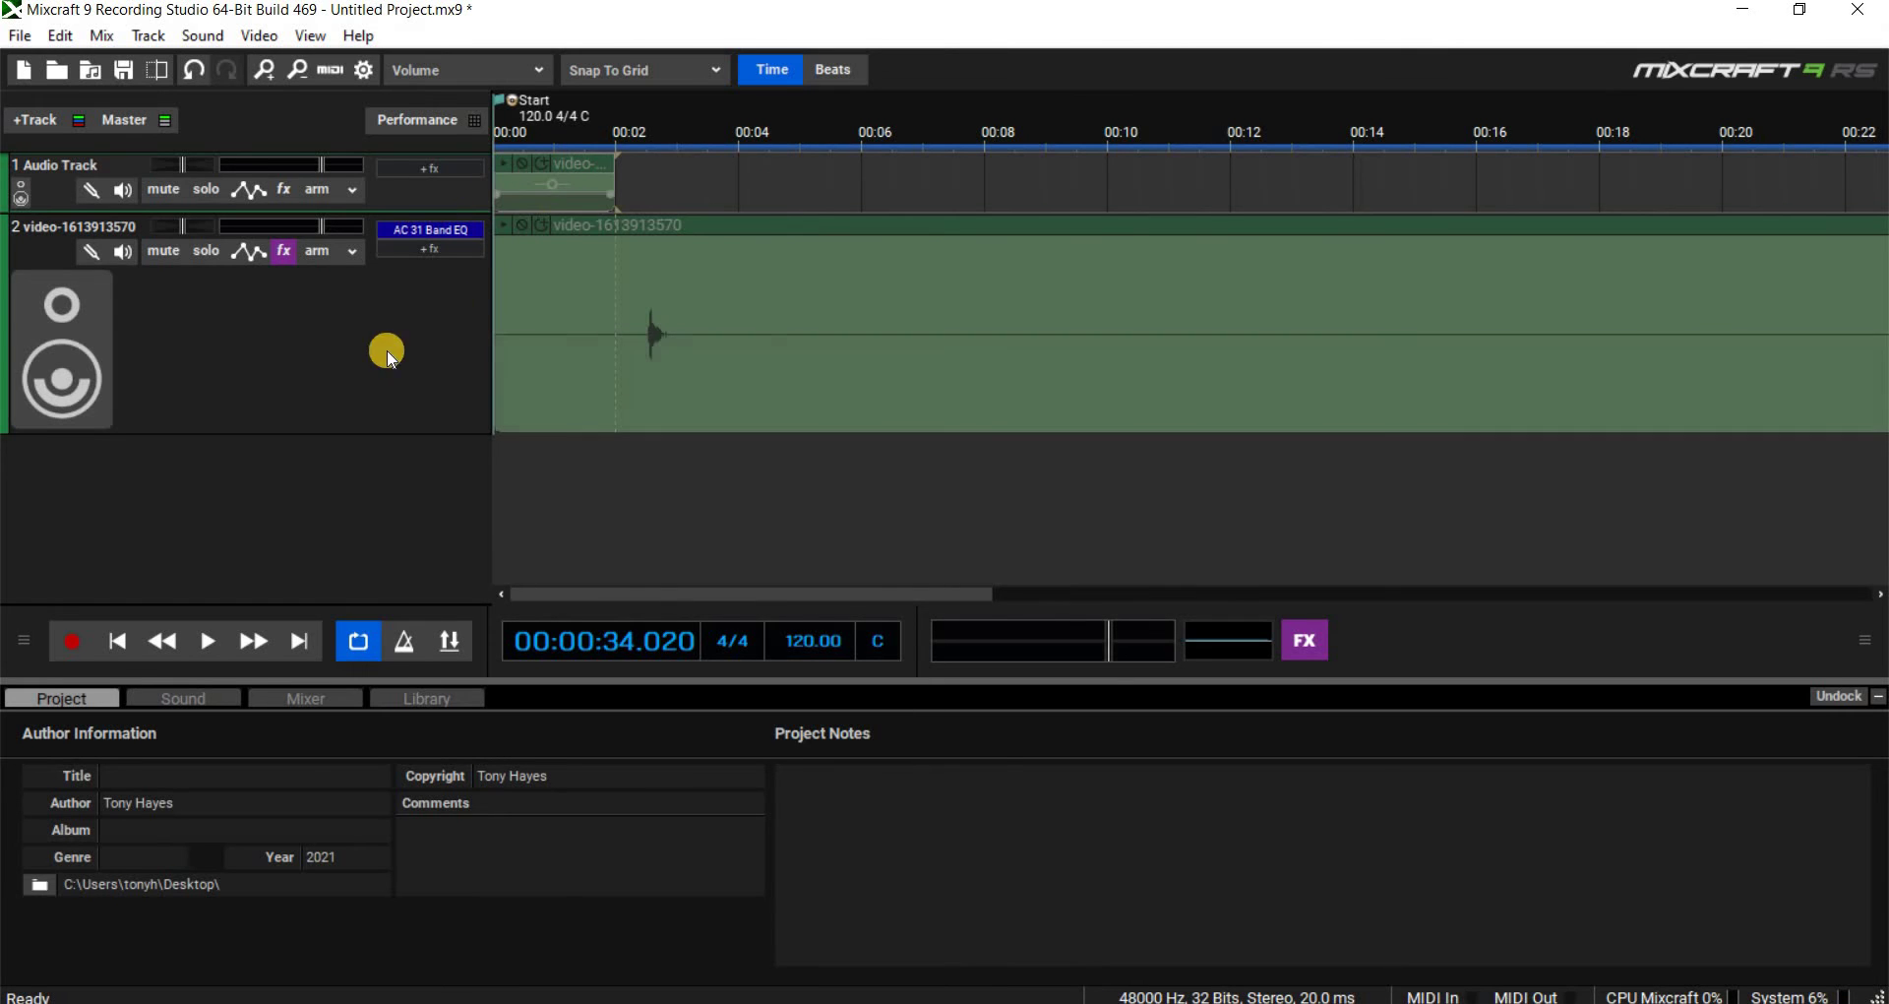
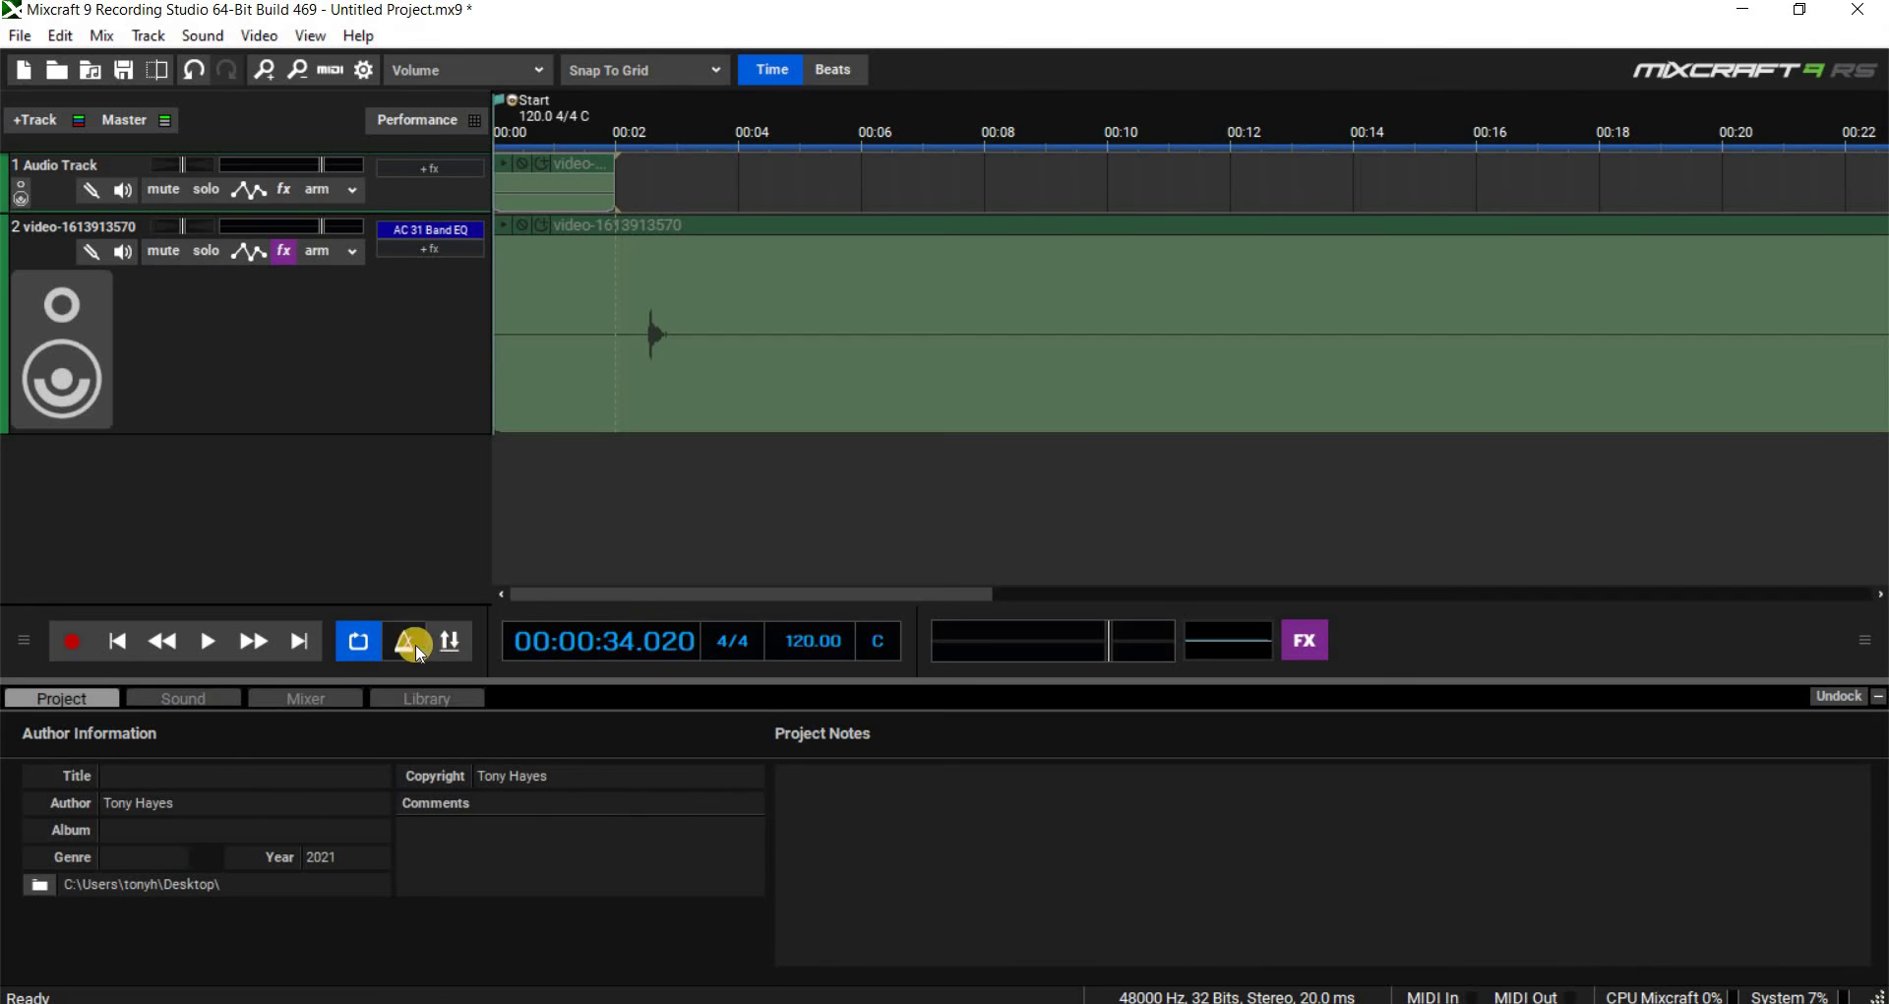
- Play the loop briefly and turn off loop playback
click(208, 641)
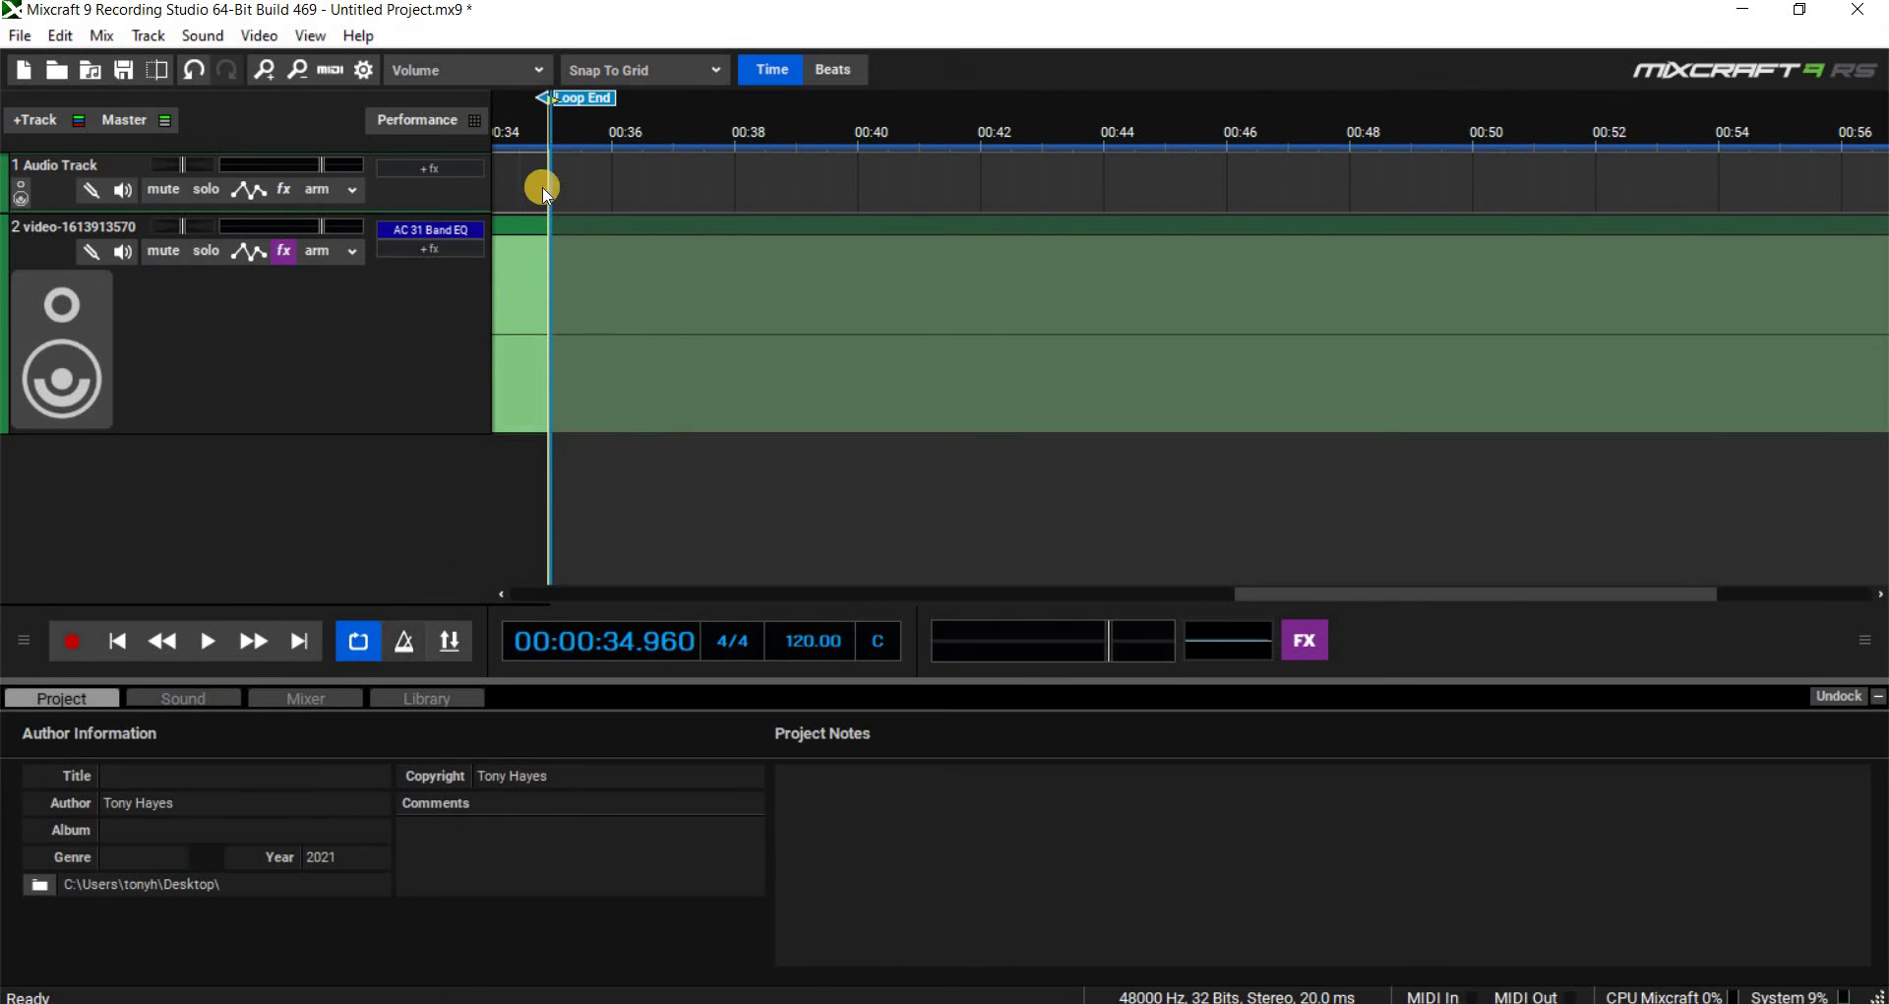
key(l)
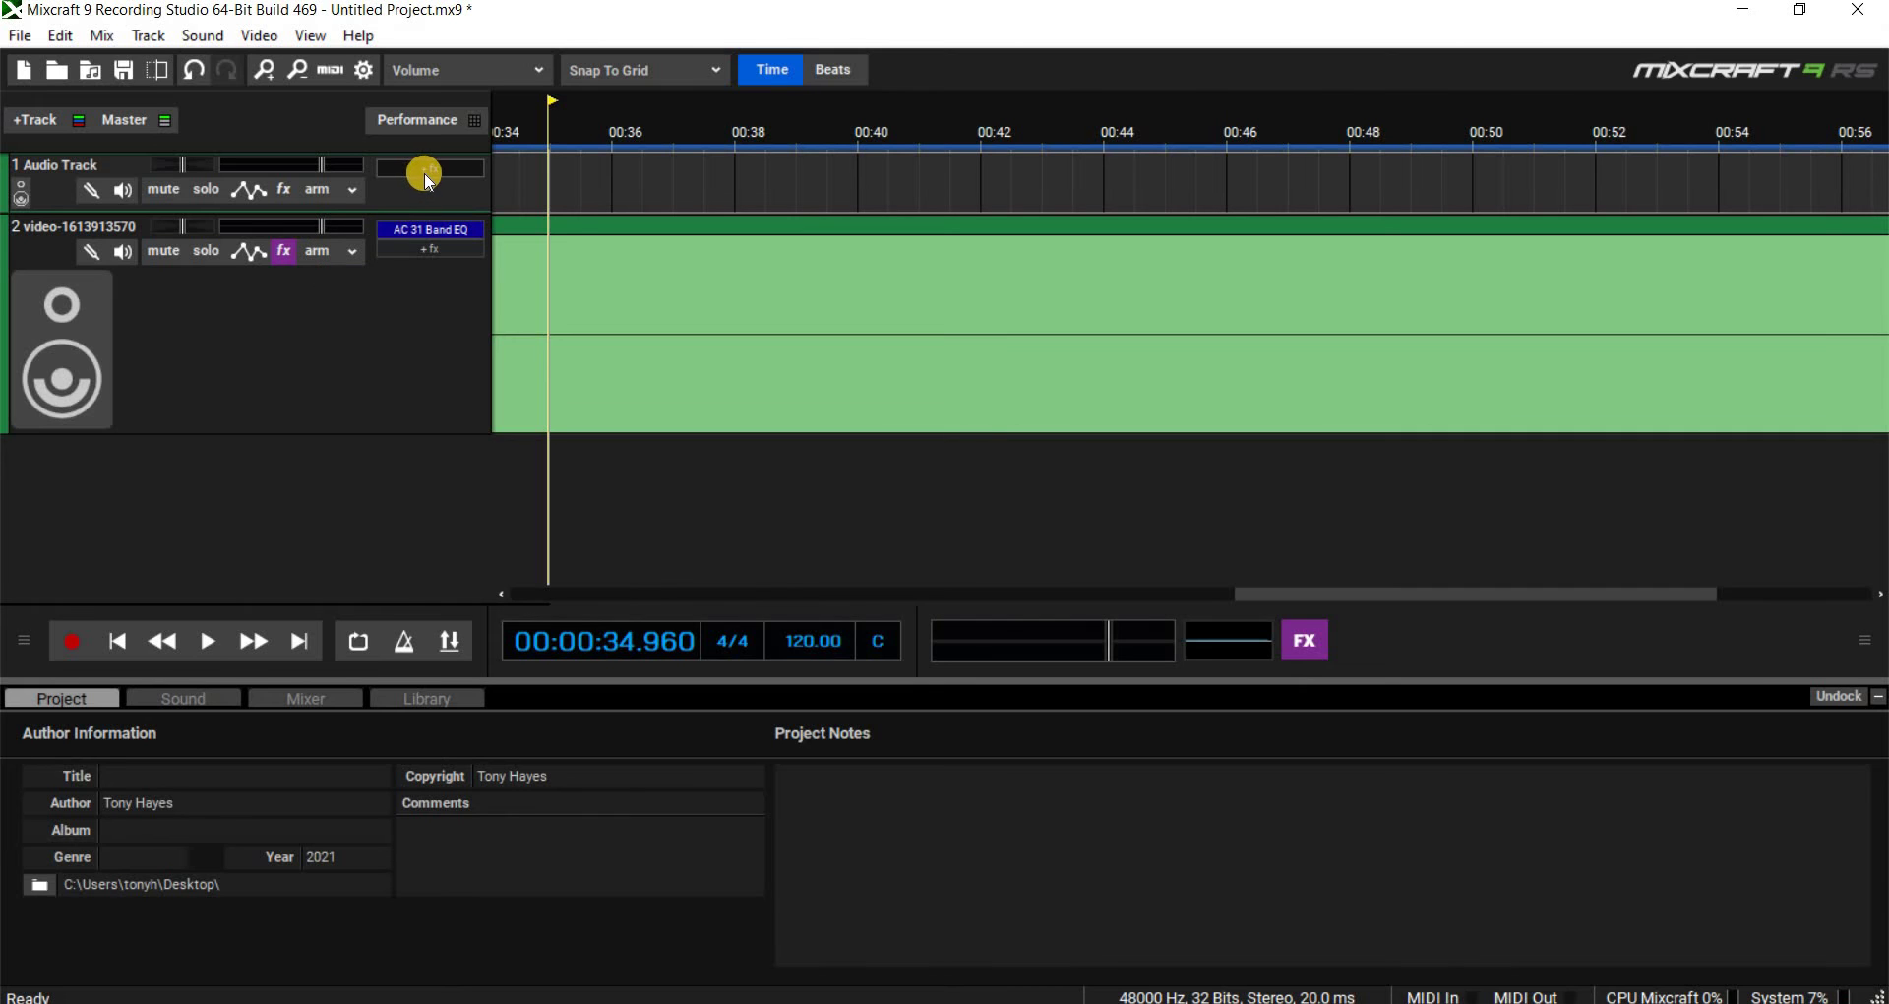
- Check the 31 Band EQ on the video track, close it and play the recording without looping
click(456, 228)
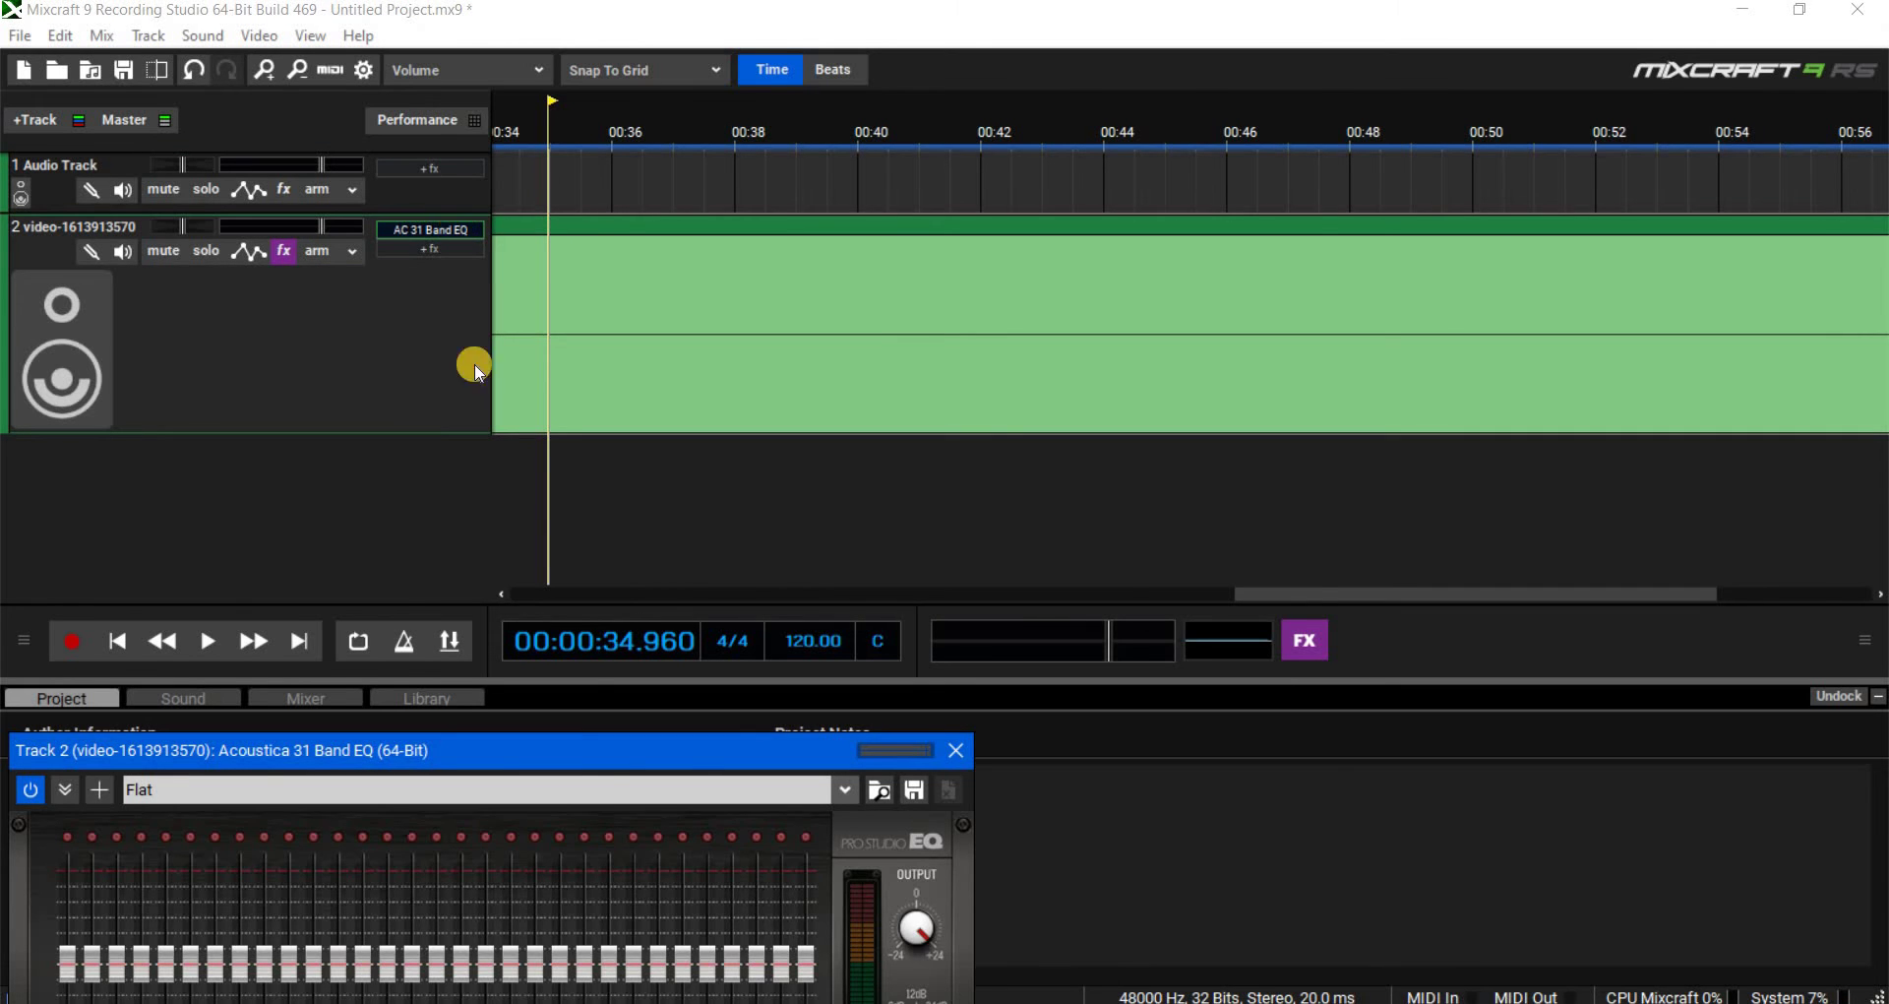
drag(603, 748, 624, 600)
click(974, 605)
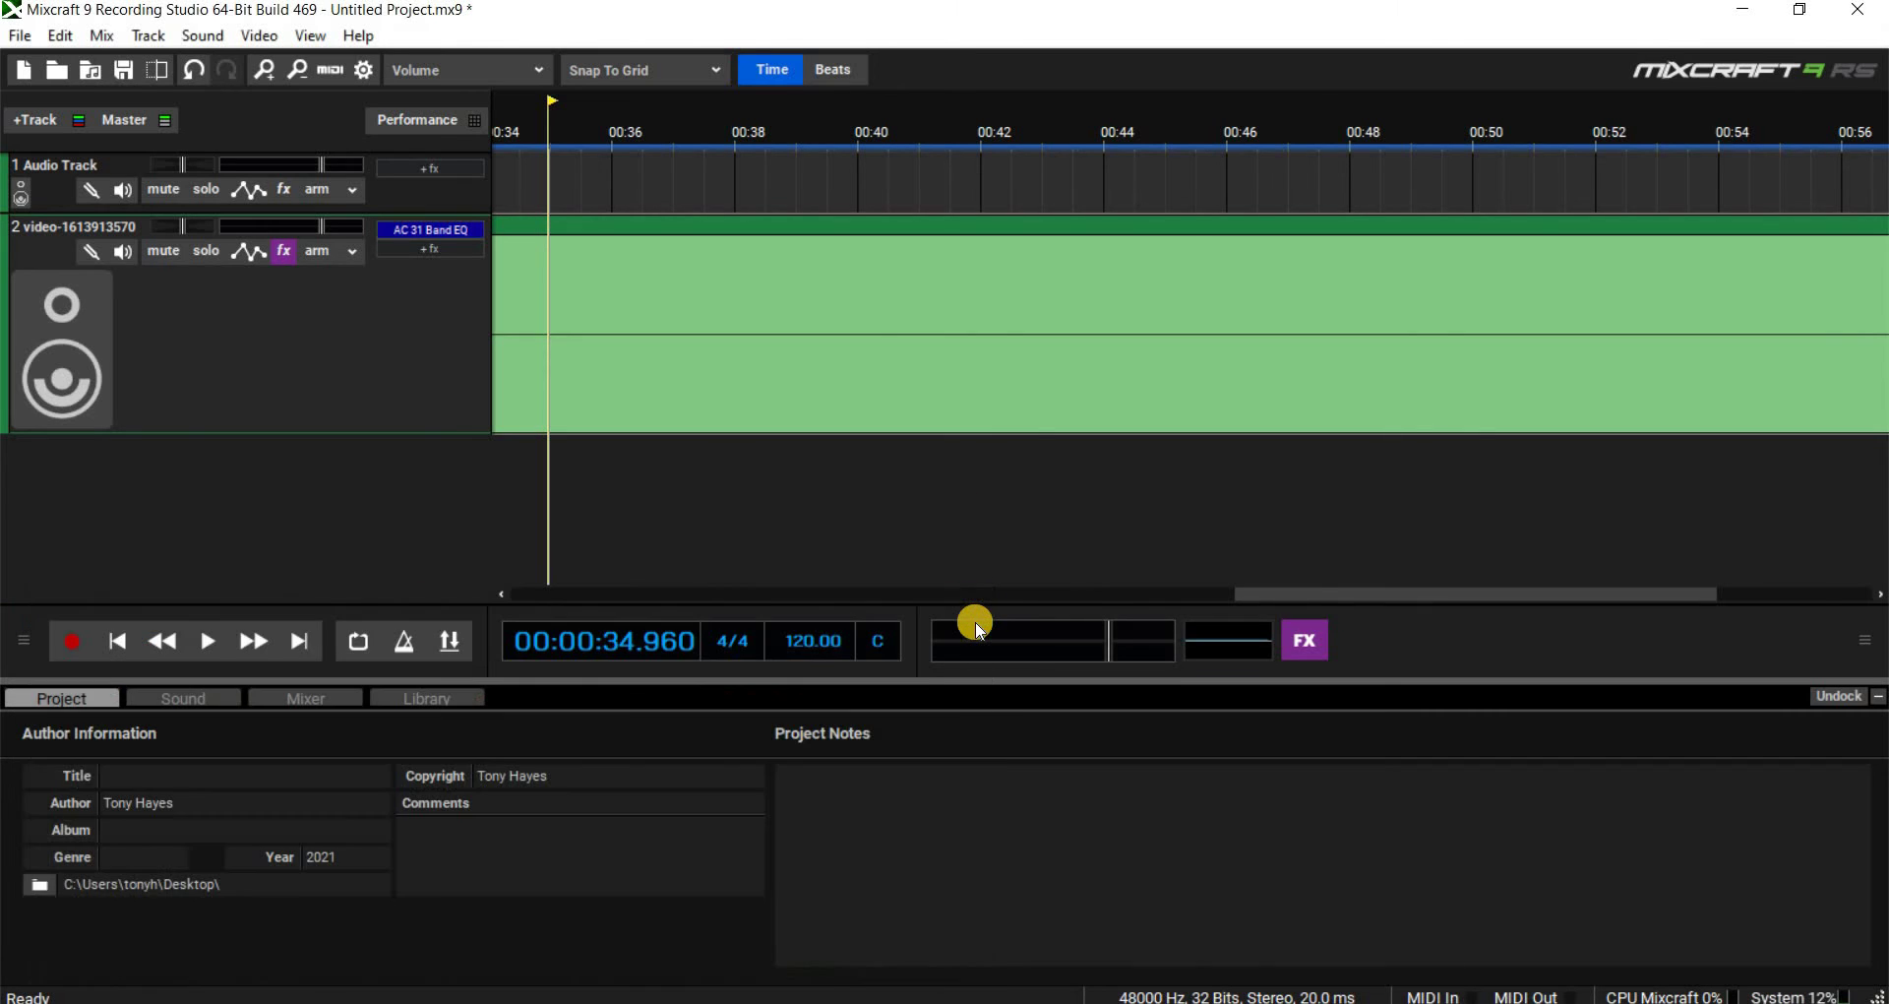
click(207, 641)
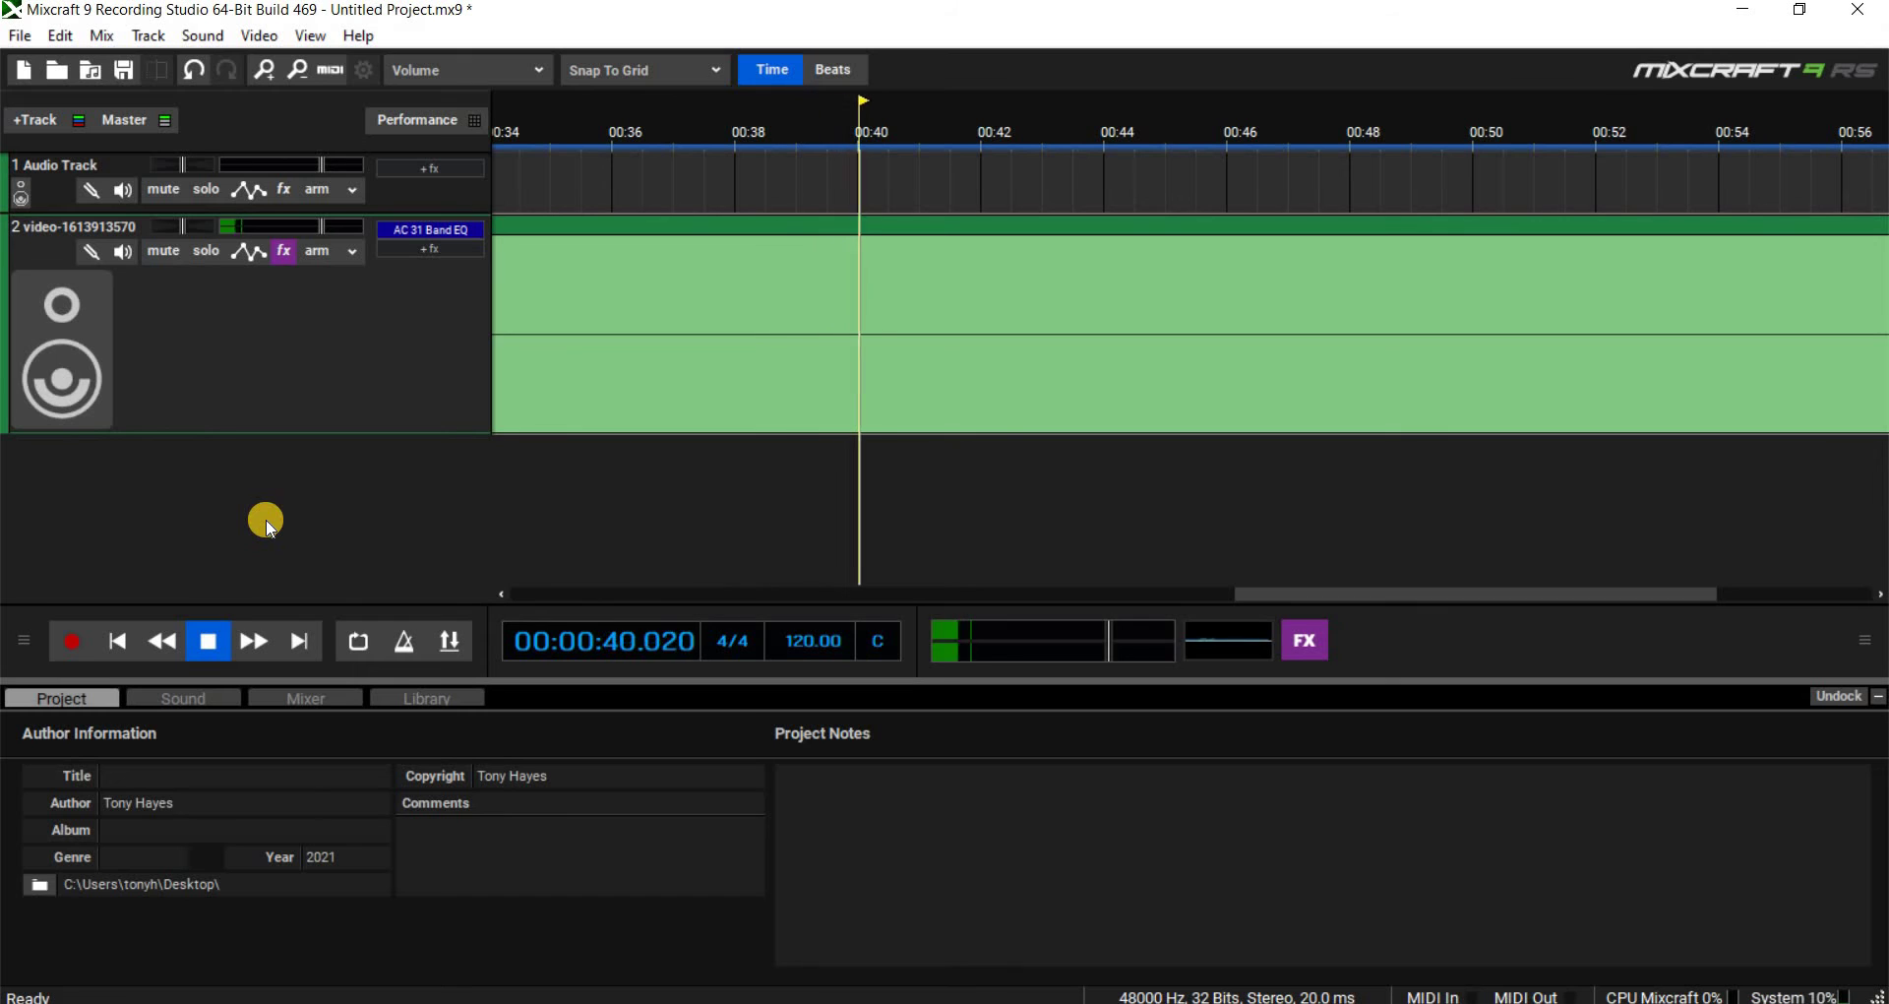
- Select the video track from 0:36 to about 0:42.5, enable loop playback and shorten the loop's end to 0:40
drag(614, 275, 666, 283)
drag(1000, 285, 1004, 285)
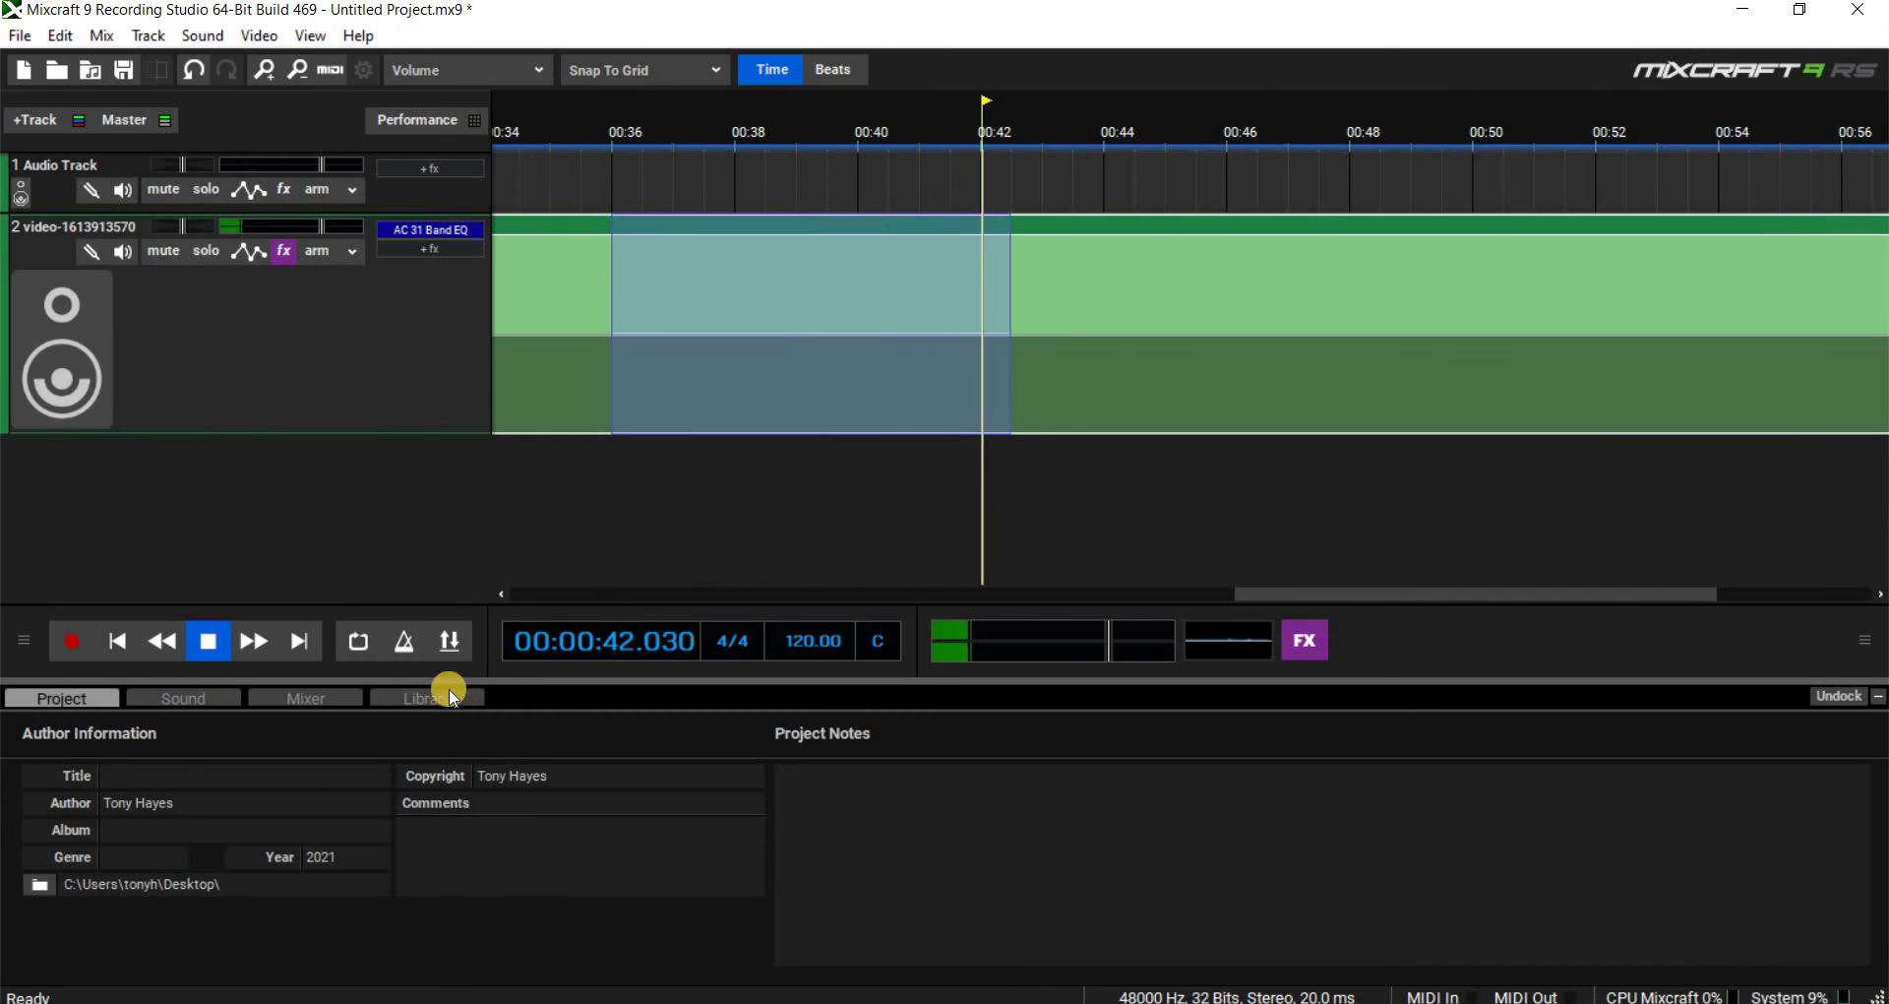
click(359, 641)
click(493, 458)
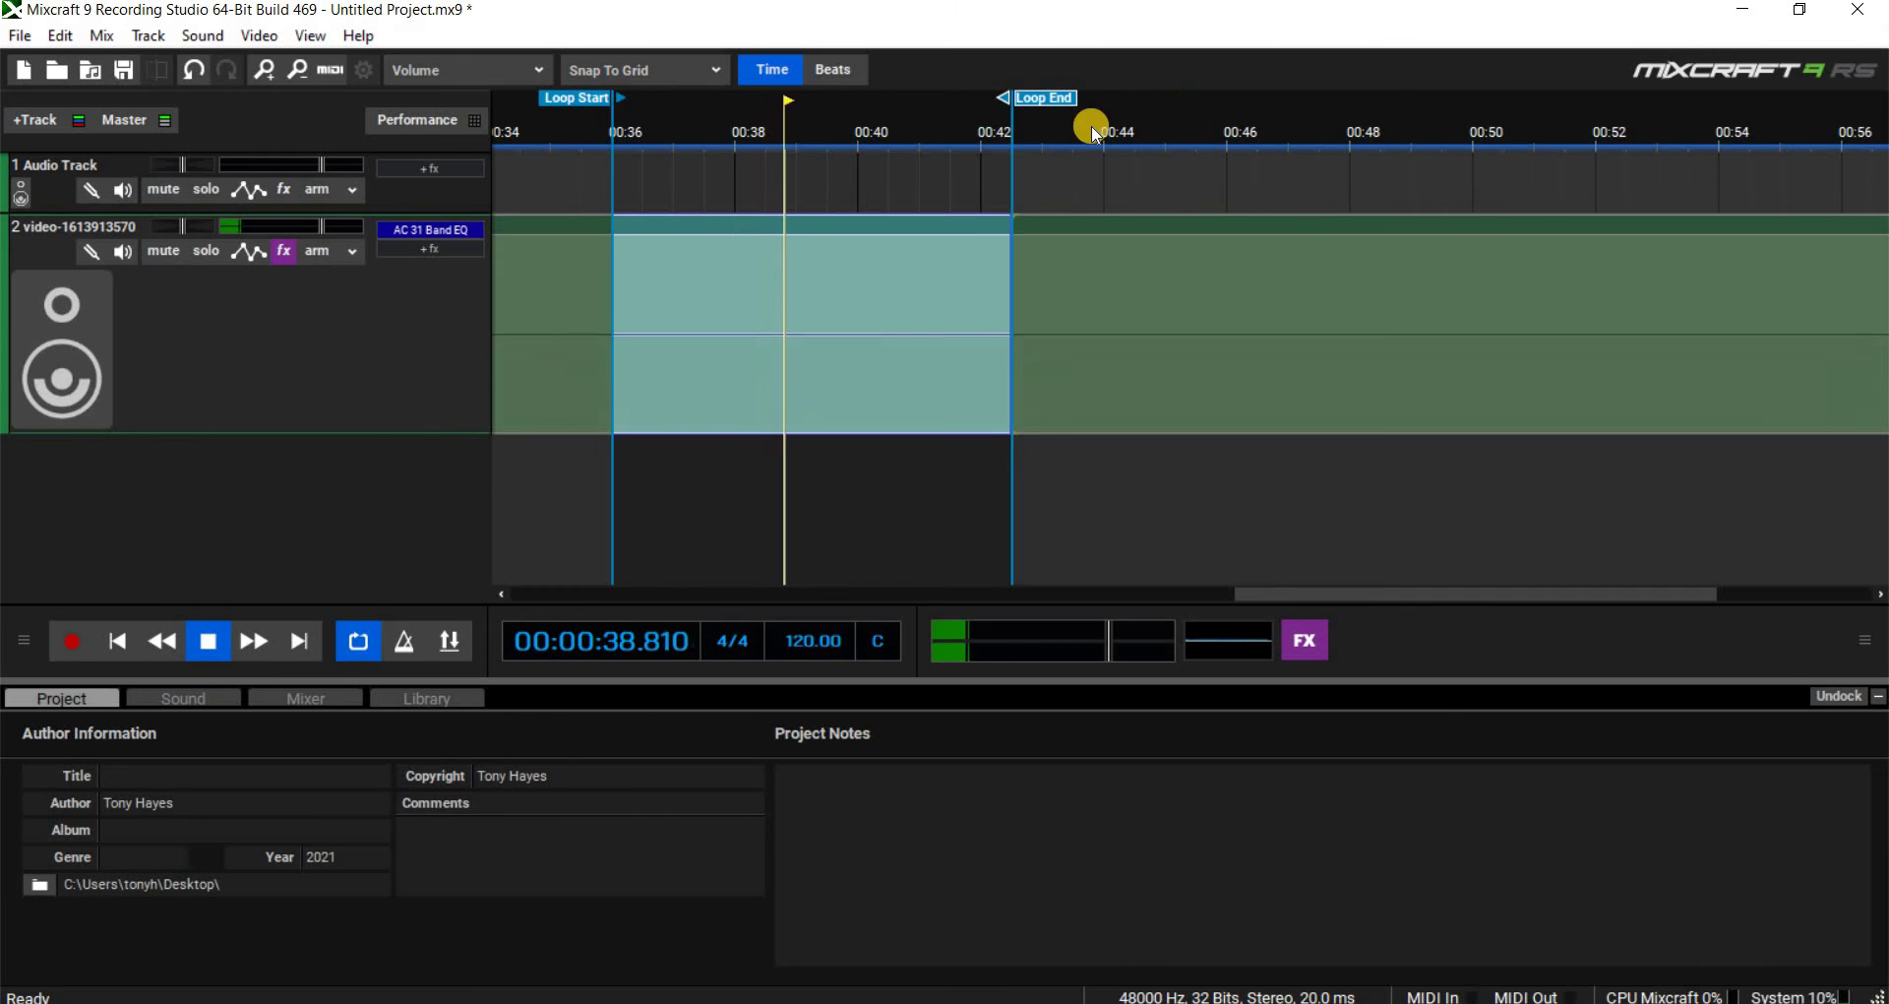
drag(1002, 97, 981, 98)
drag(866, 117, 859, 113)
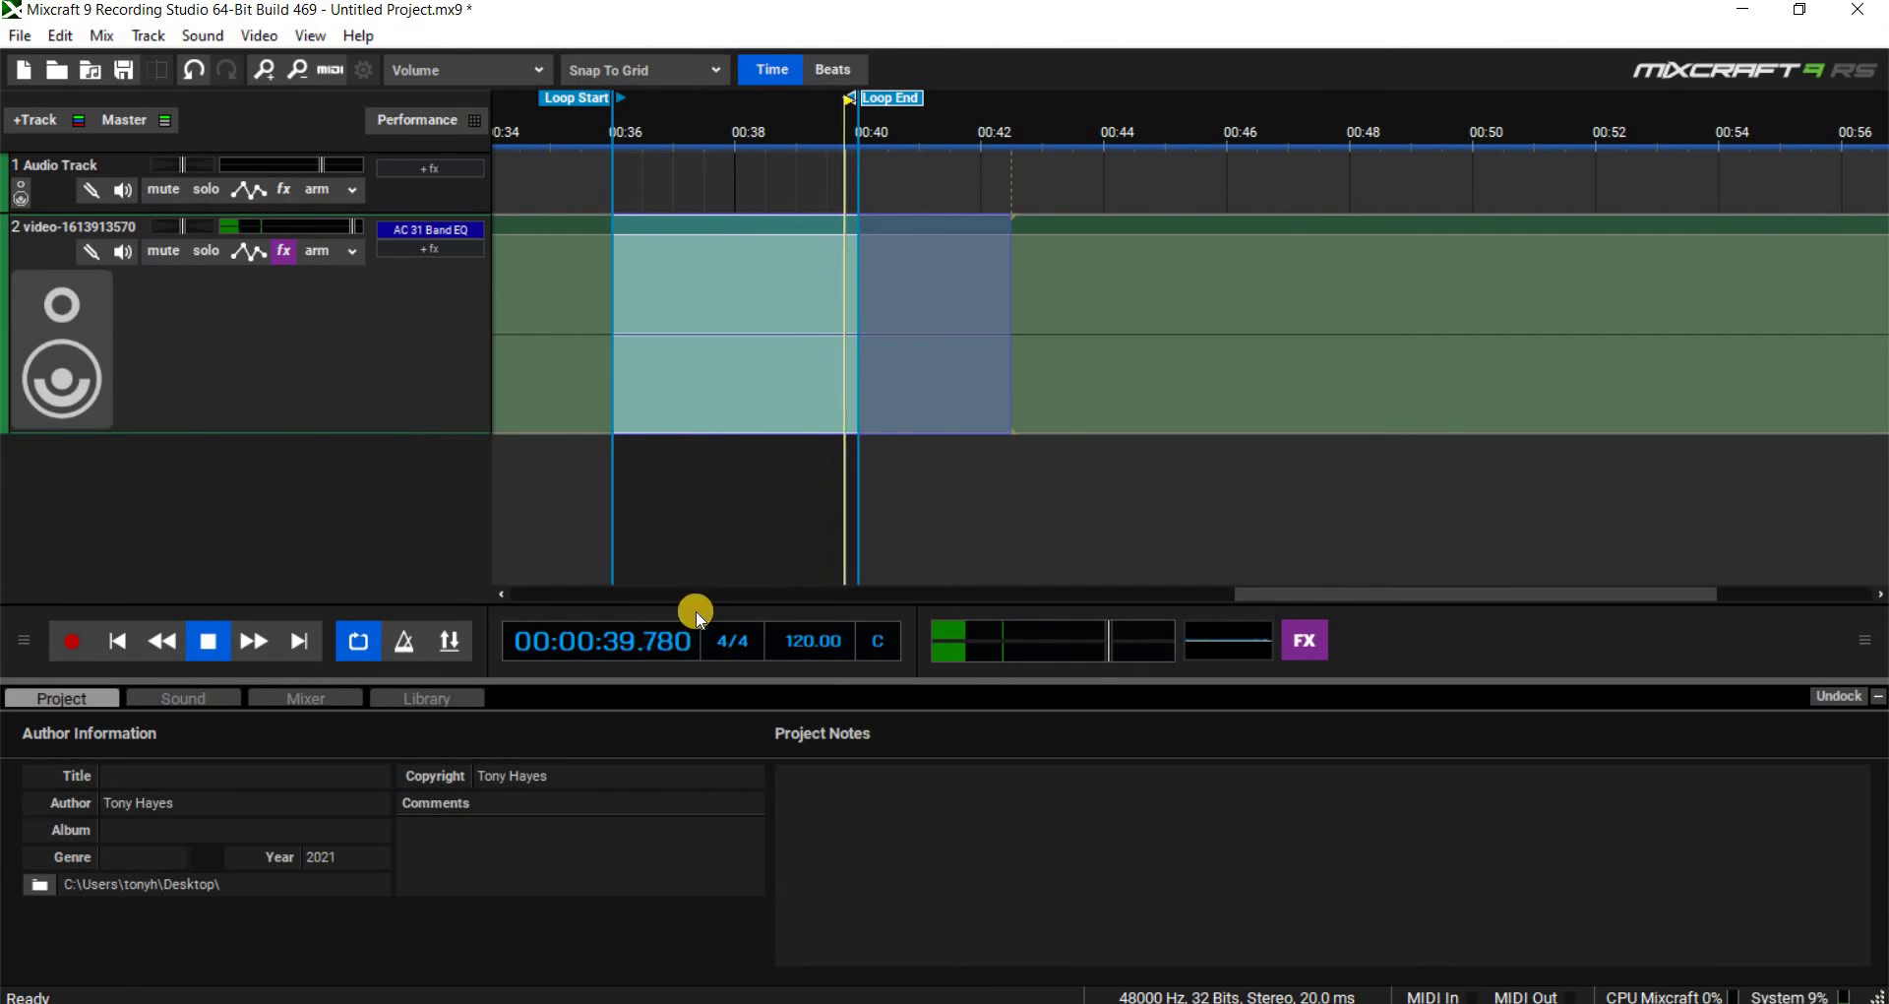
- Show the Voxengo Spectrum Analyzer from the master track's effects and move its window below the looped section
click(426, 236)
click(977, 605)
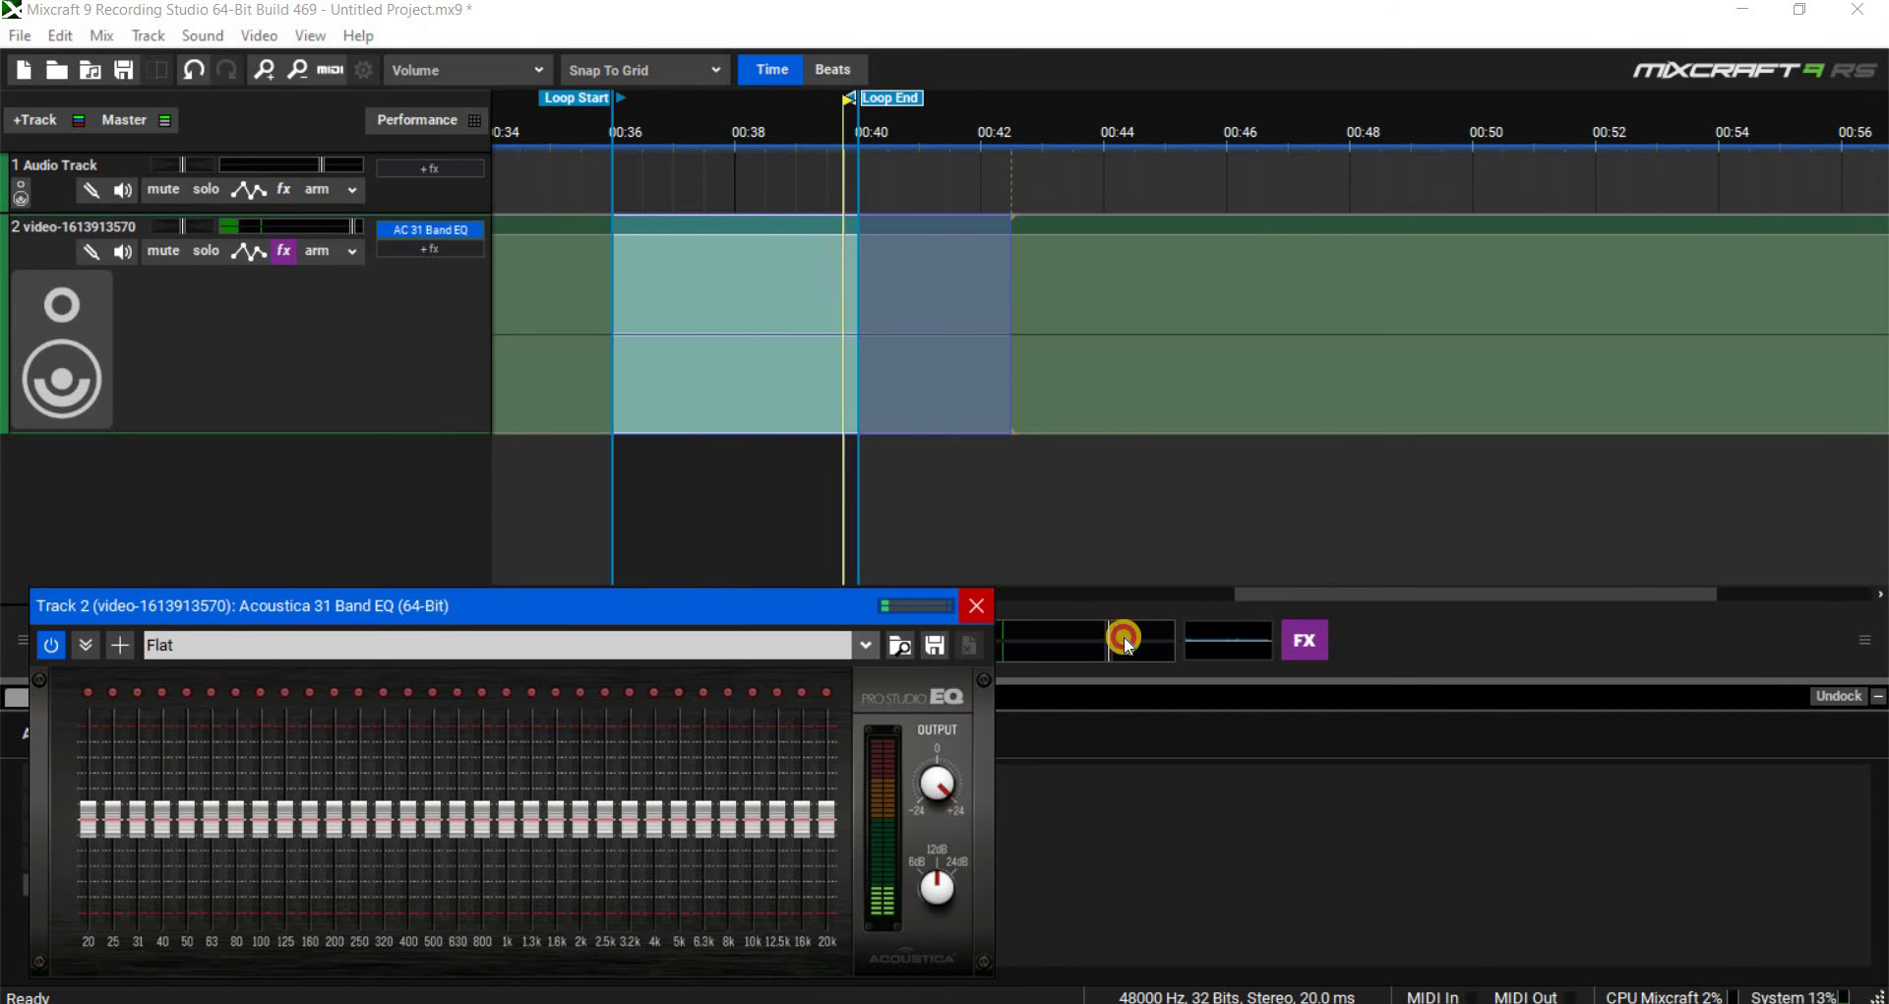
click(1305, 639)
click(1120, 202)
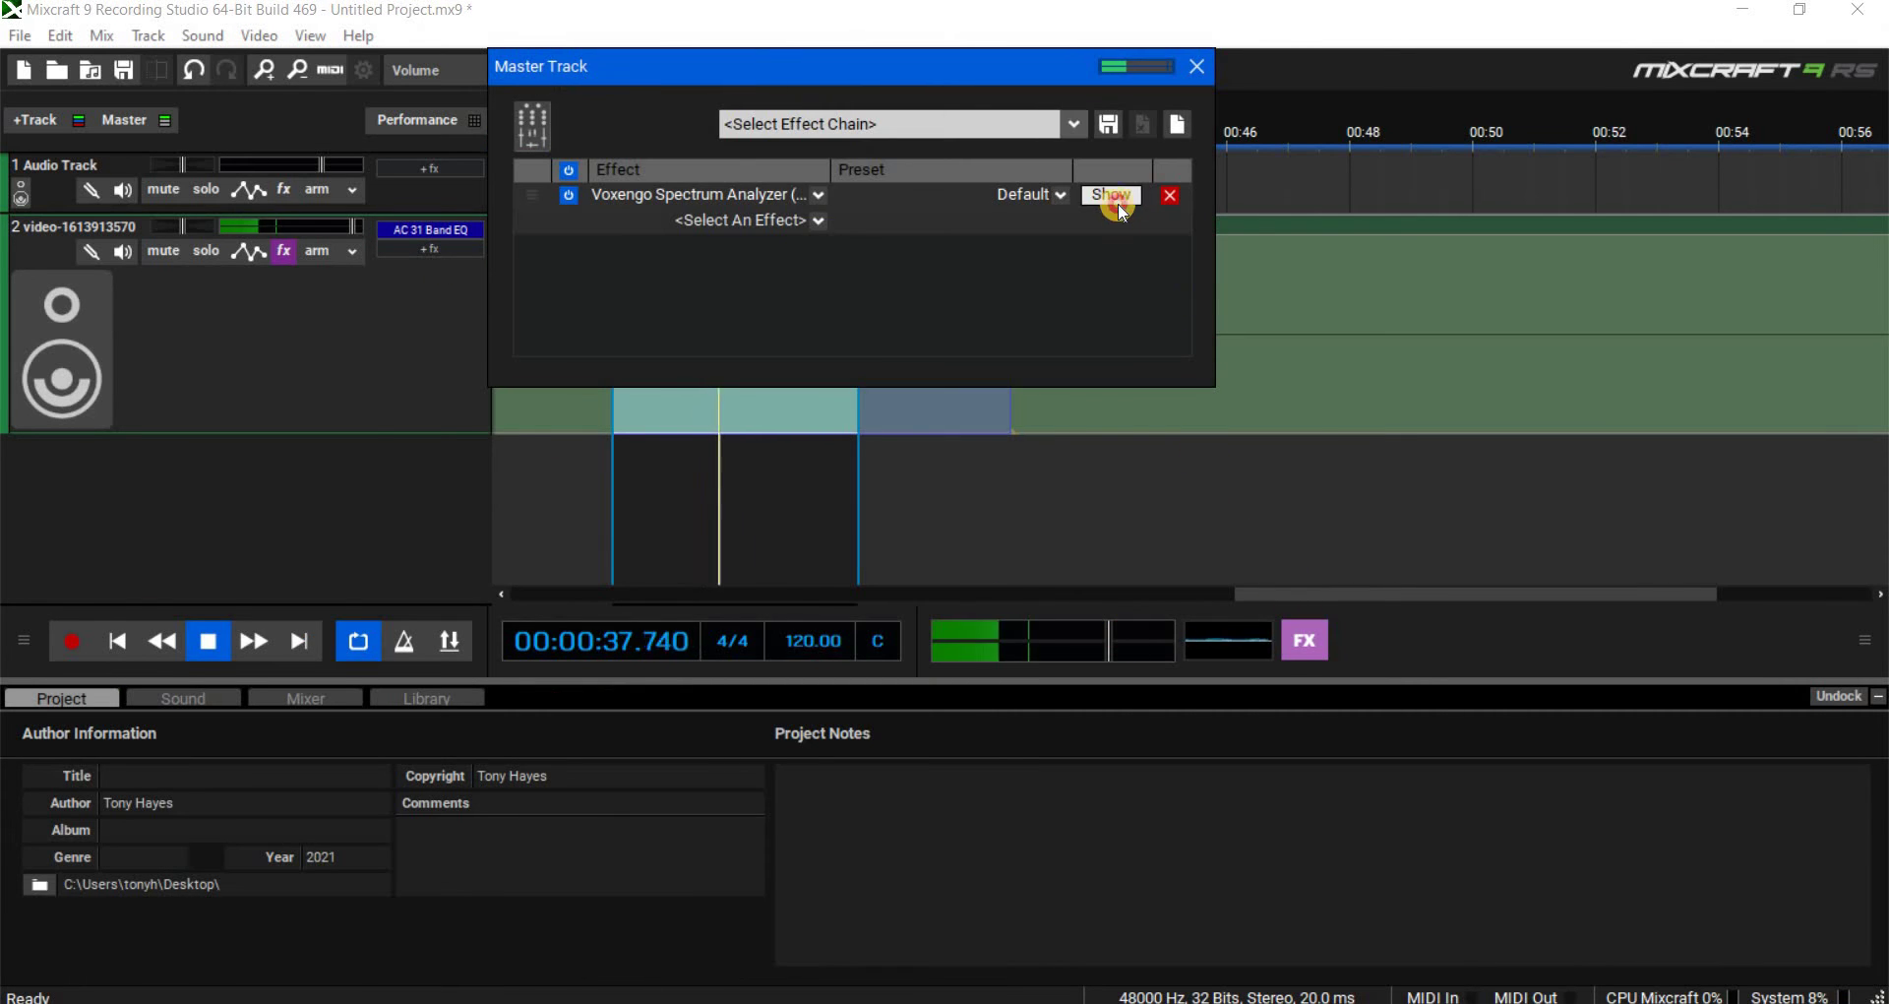
click(1110, 194)
click(1193, 63)
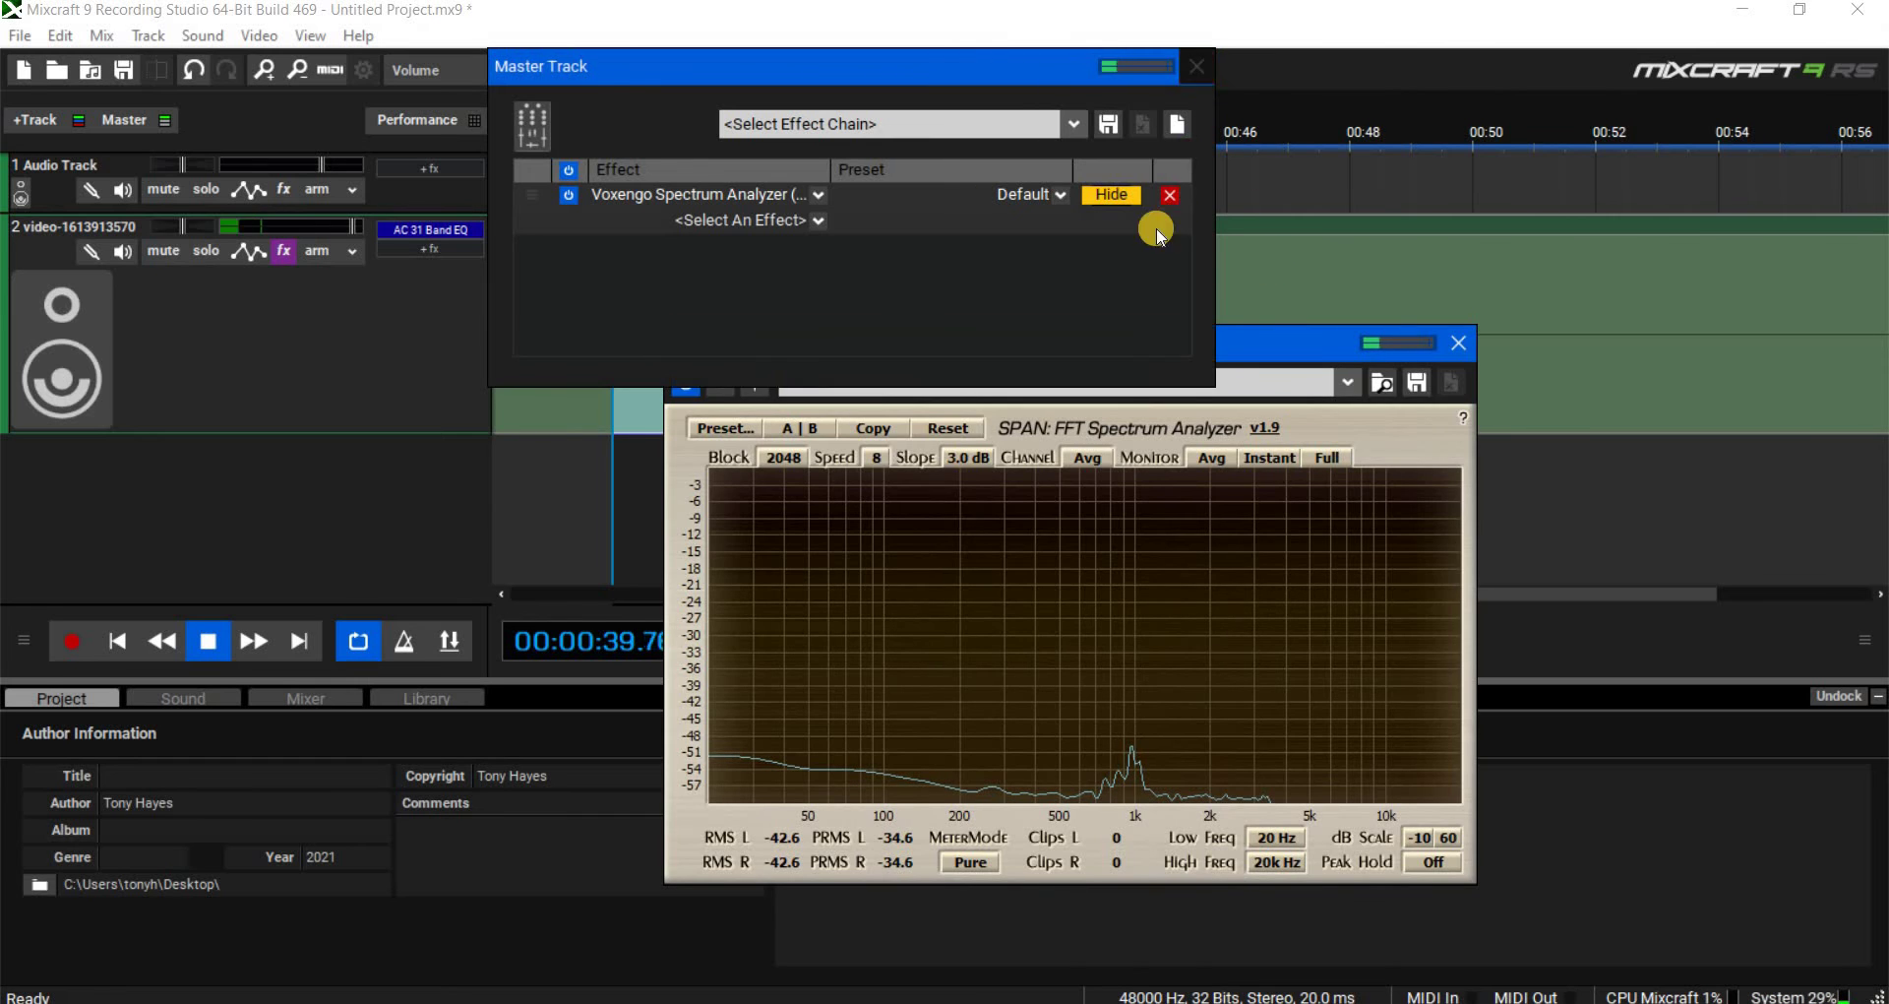
drag(1117, 345, 1150, 423)
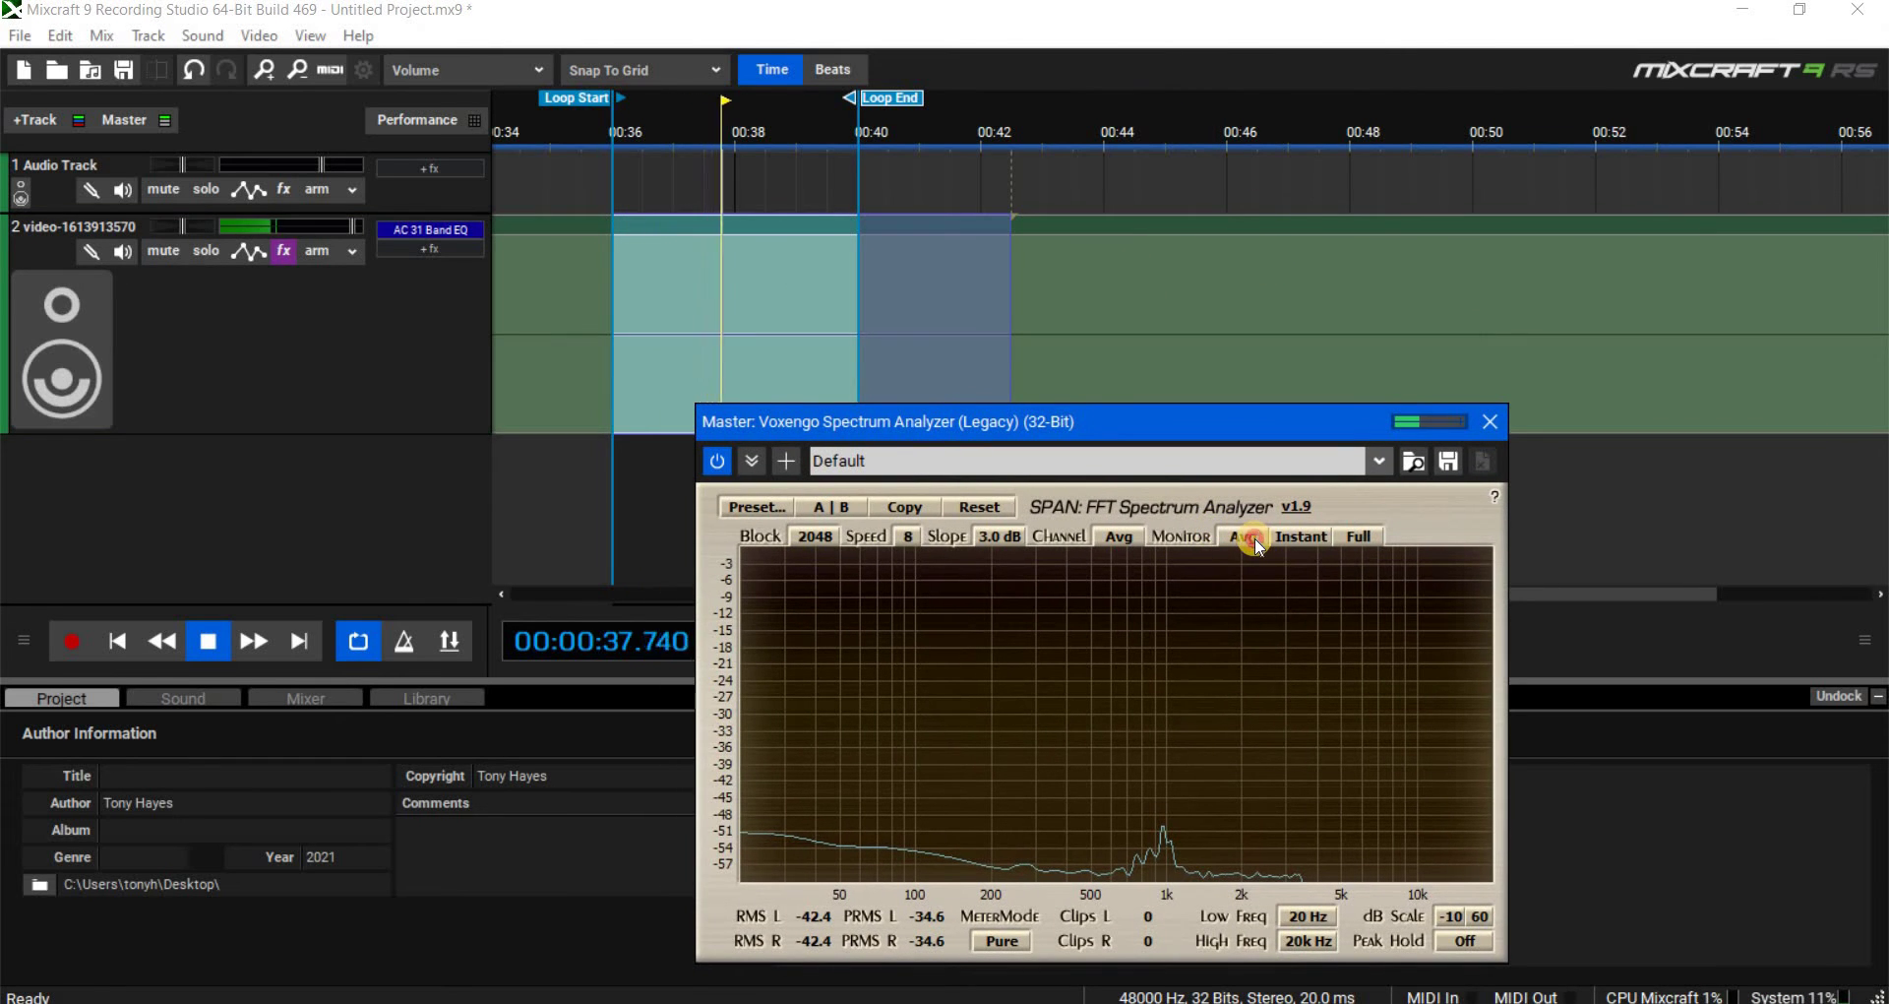
- Lower the video track's volume and restart the spectrum analyzer's averaging by switching its monitor mode to RealT and back to Avg
click(1241, 536)
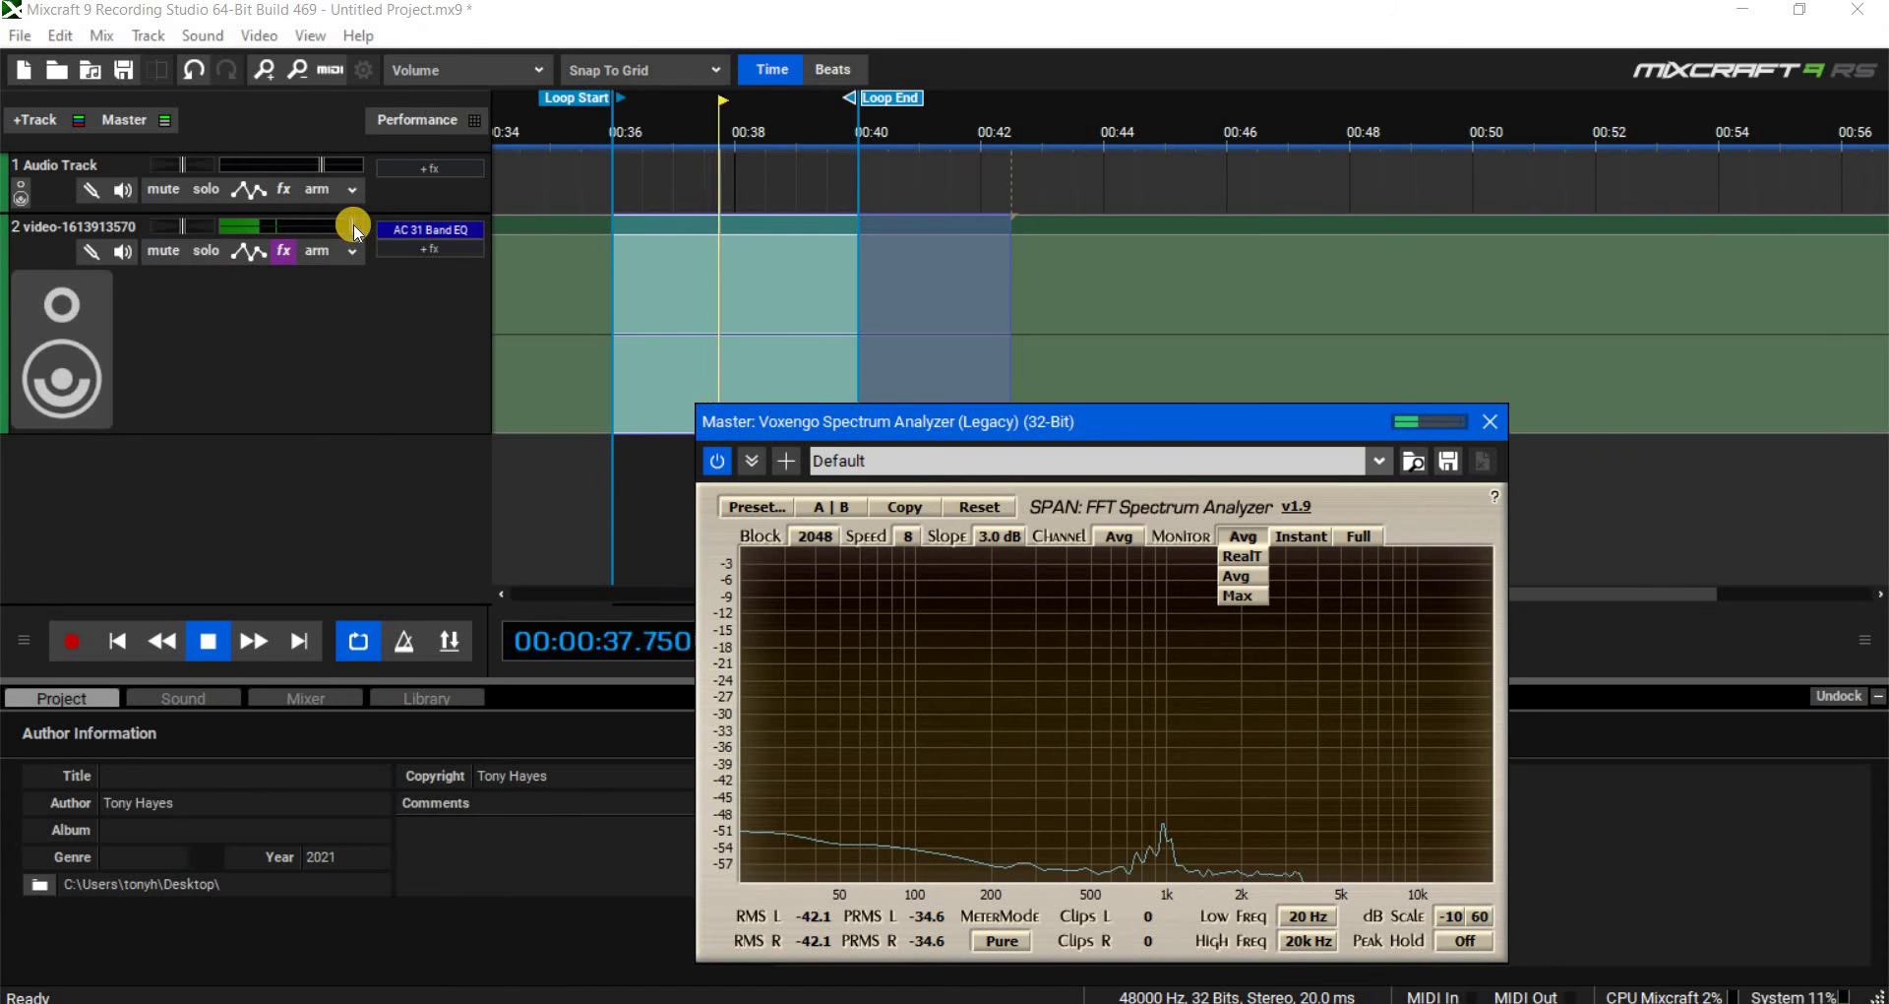
drag(348, 228, 321, 230)
click(1242, 582)
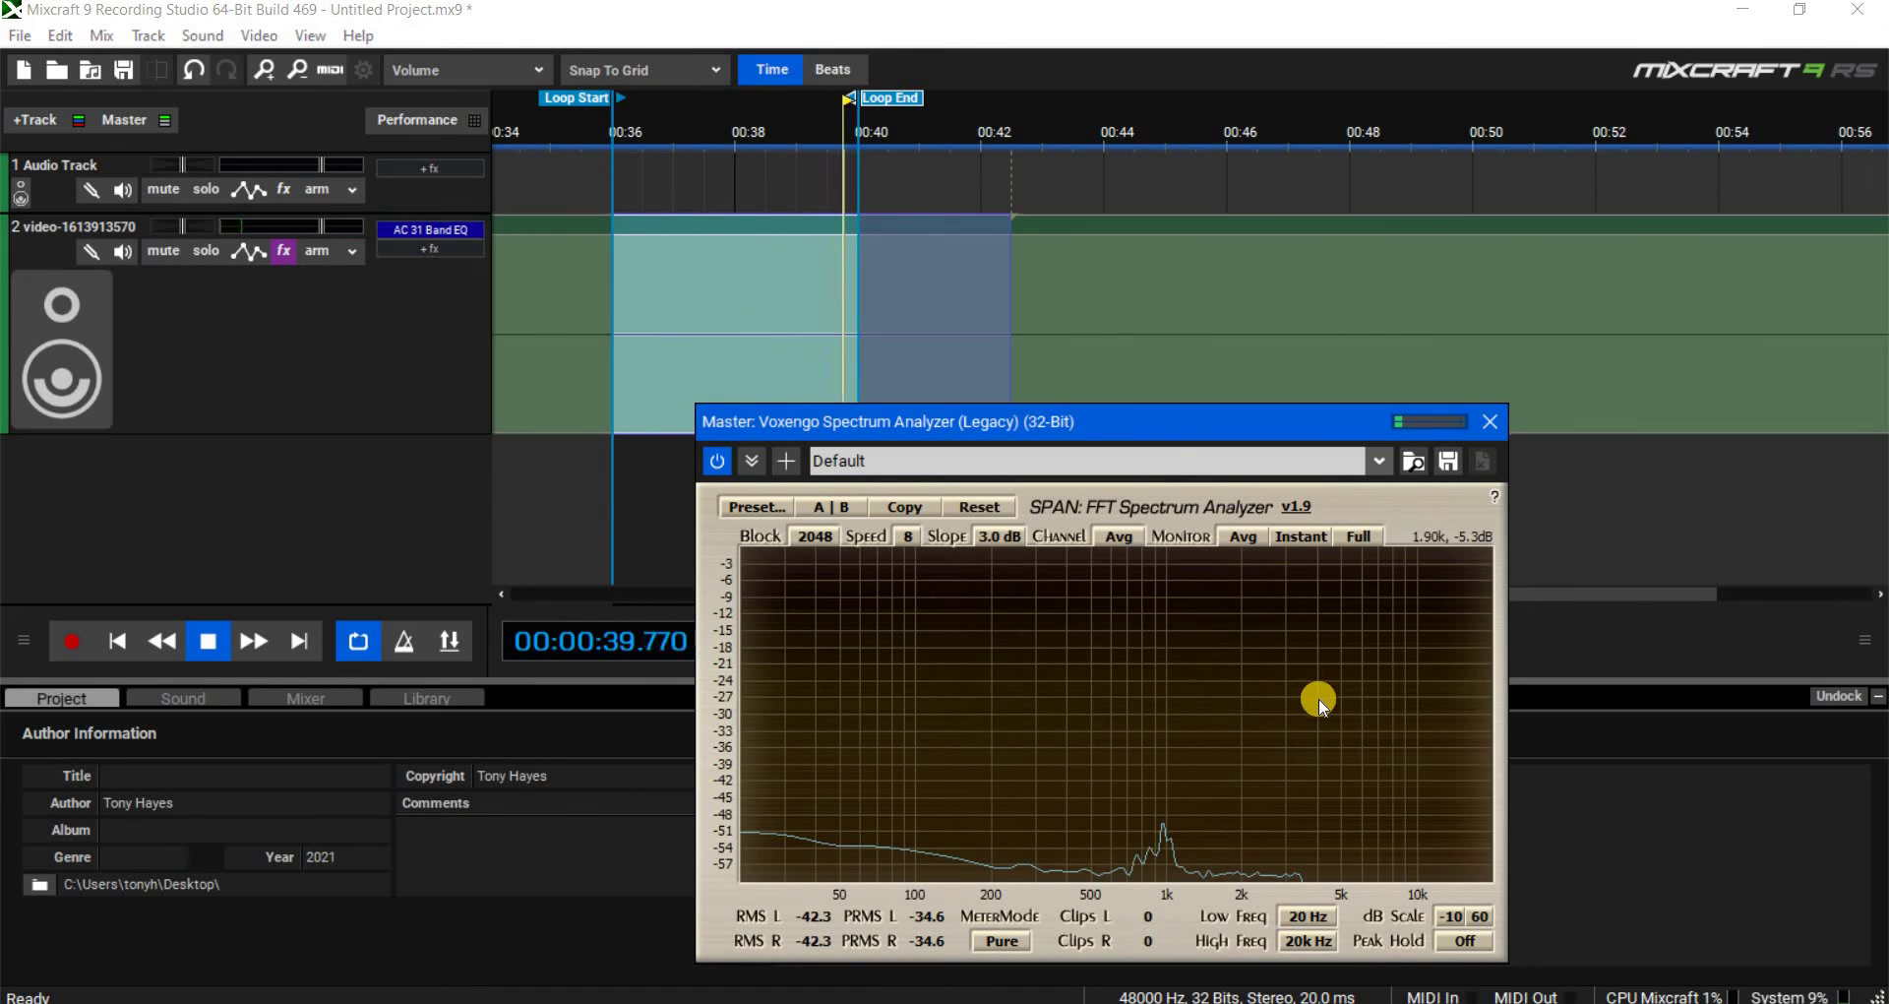
click(1244, 538)
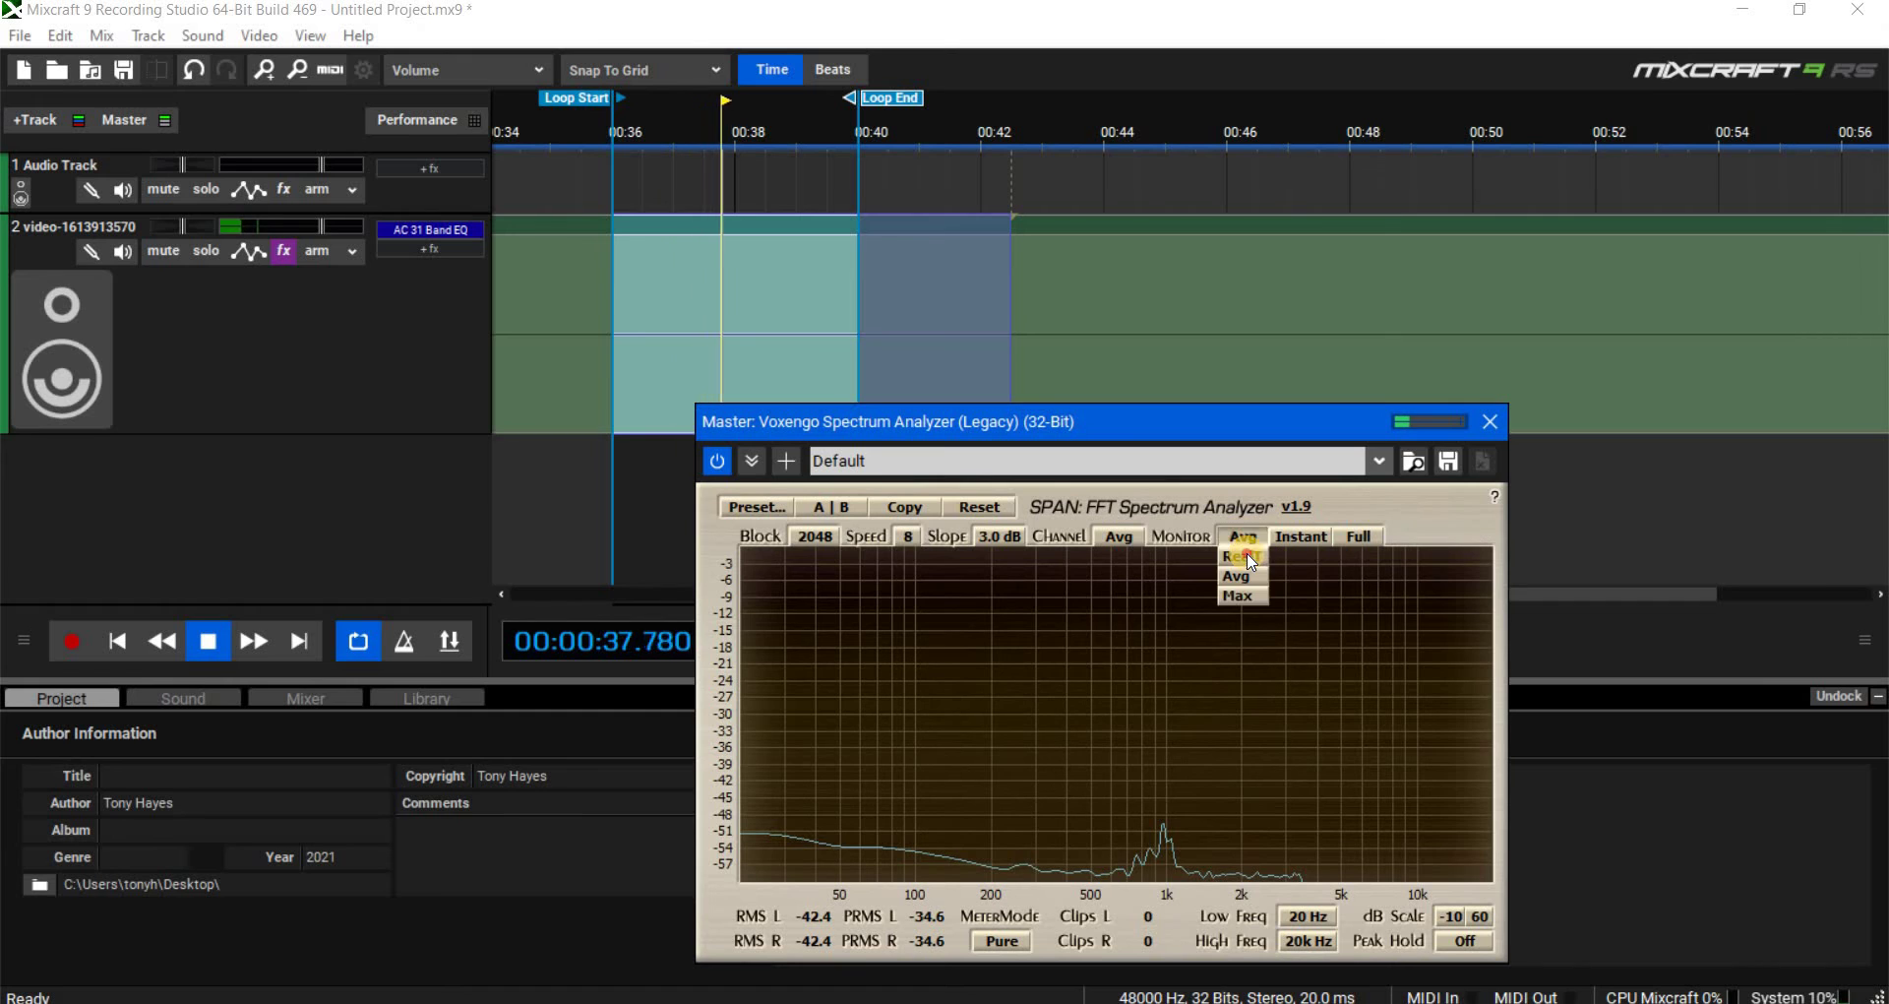
click(1245, 556)
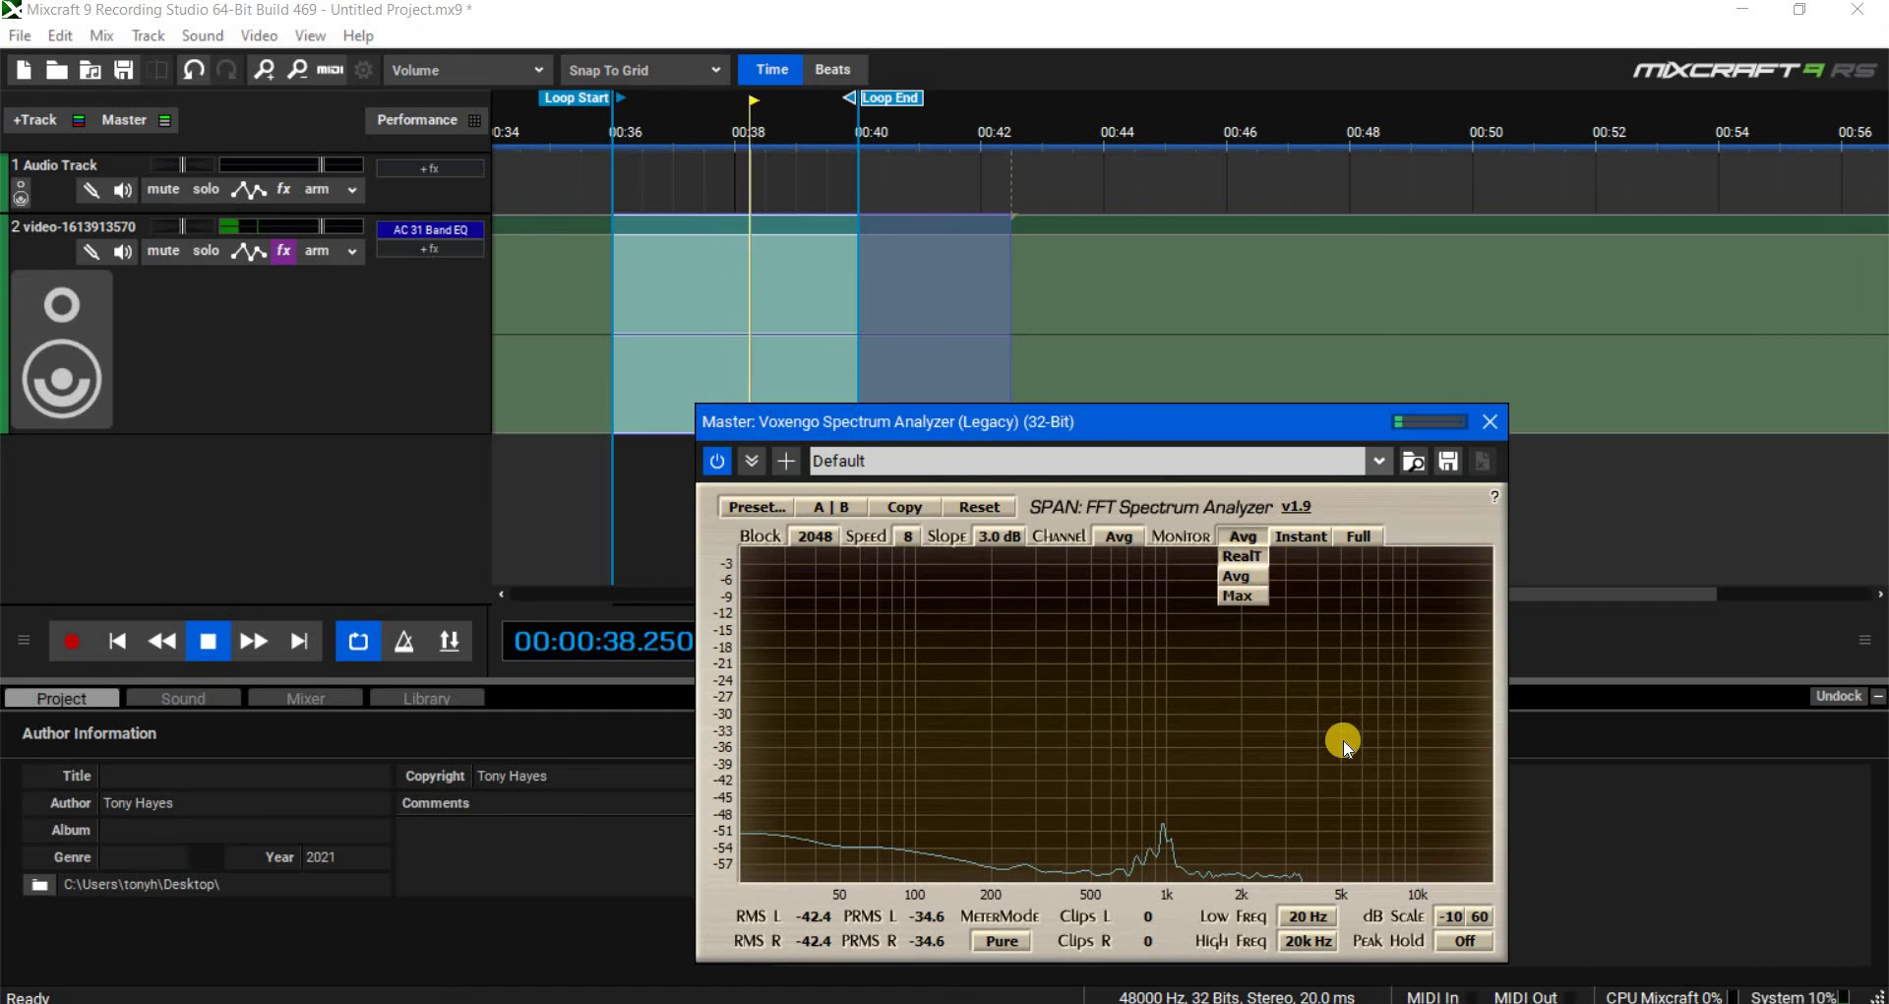
click(1244, 536)
click(1242, 582)
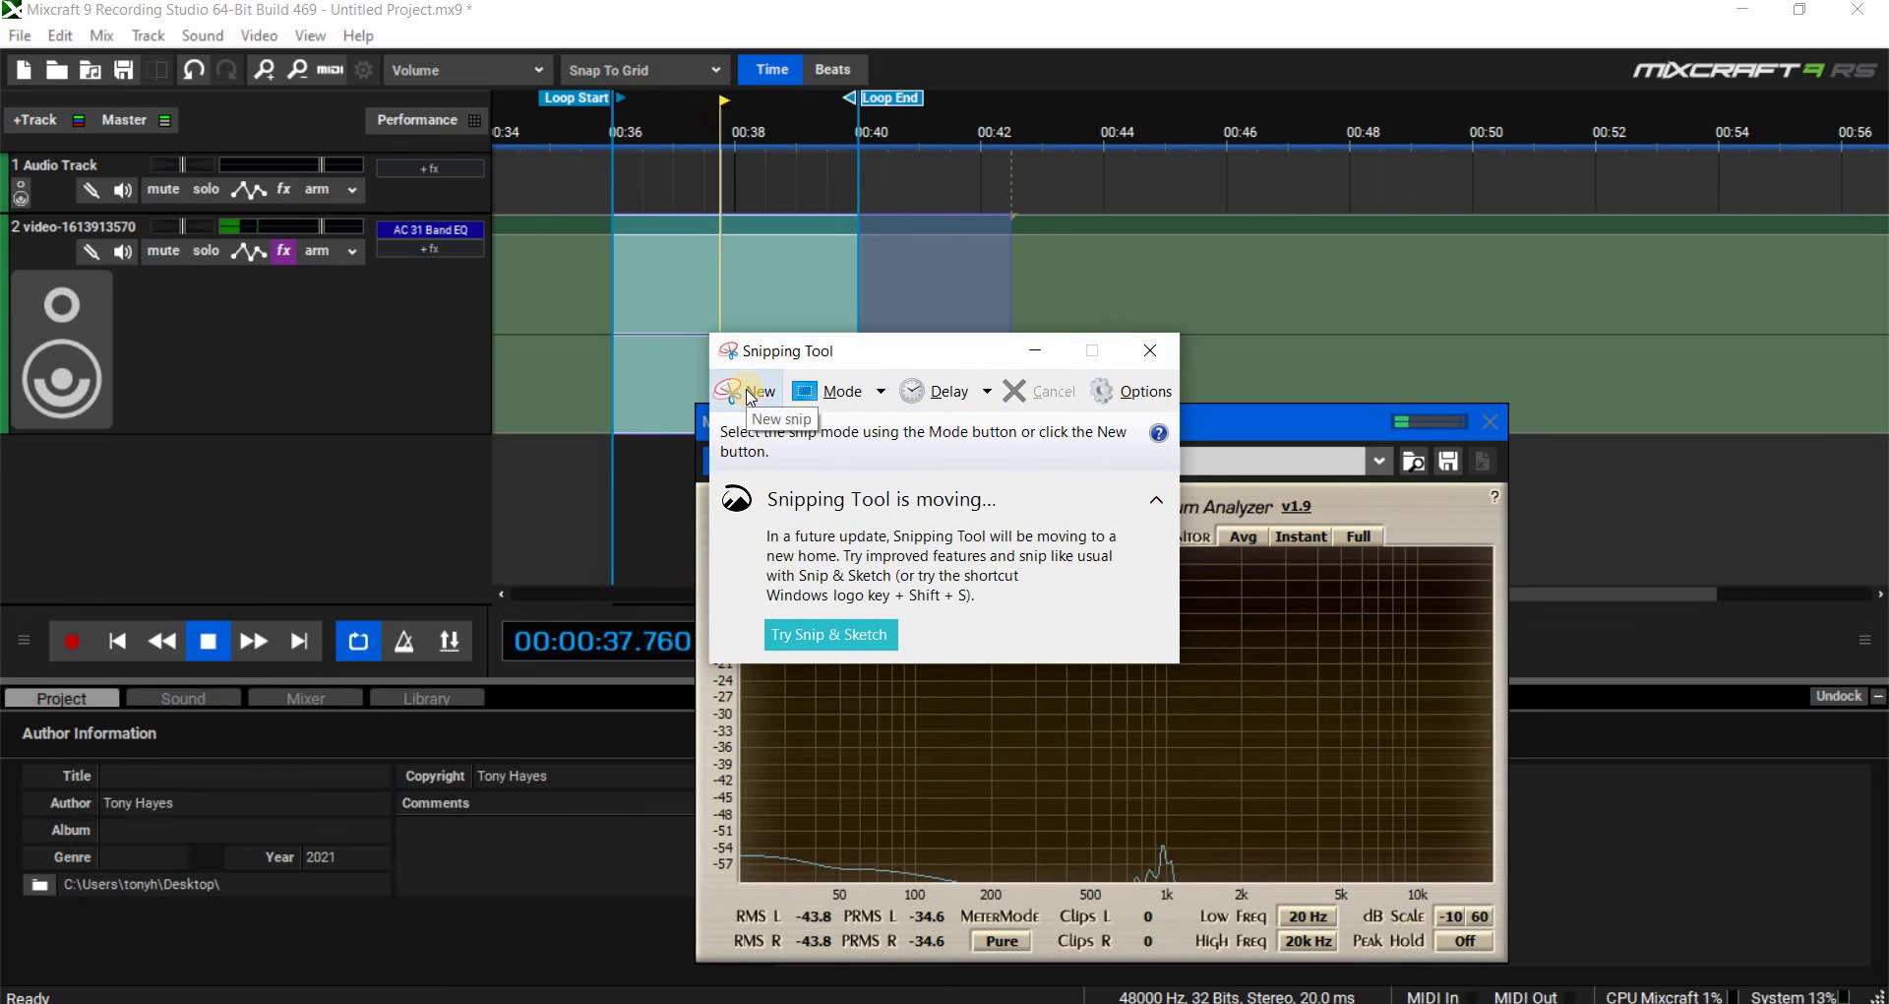
- Capture the spectrum analyzer window with Snipping Tool, save it to the Desktop as the JPEG file RAP 3 and close Snipping Tool
click(750, 394)
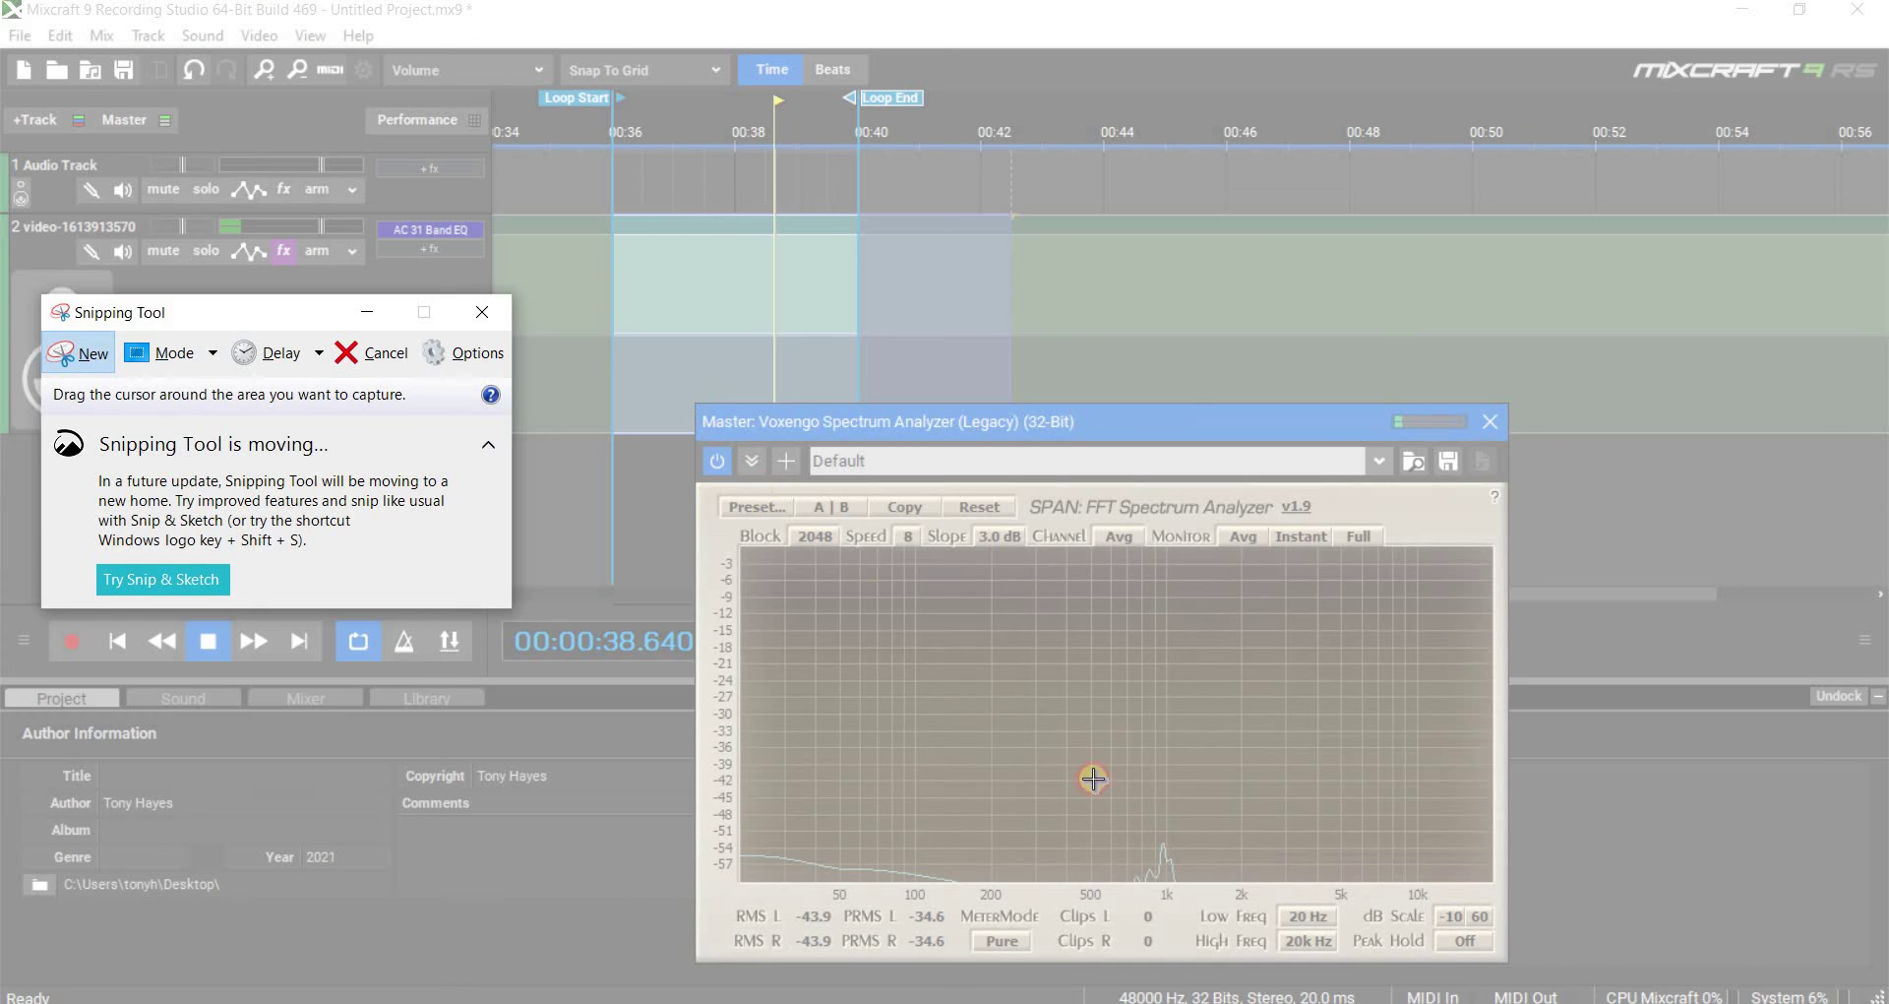
drag(697, 402, 1508, 962)
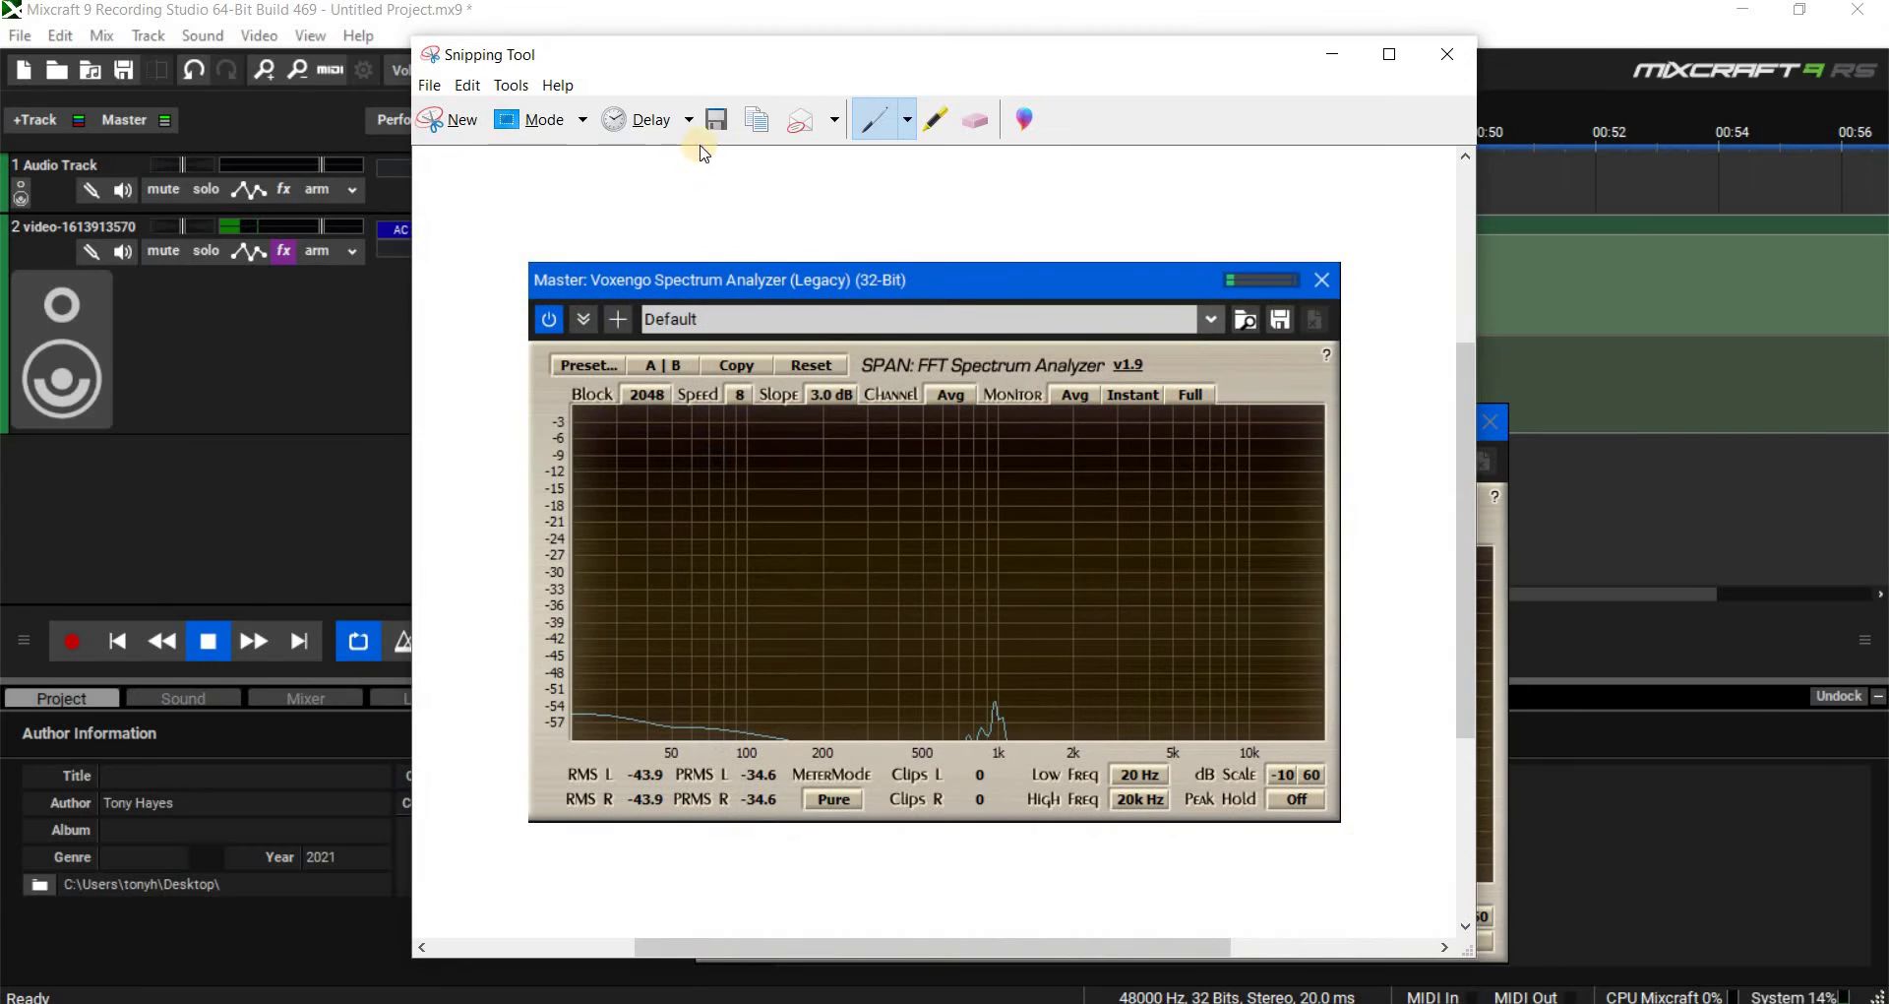
click(719, 122)
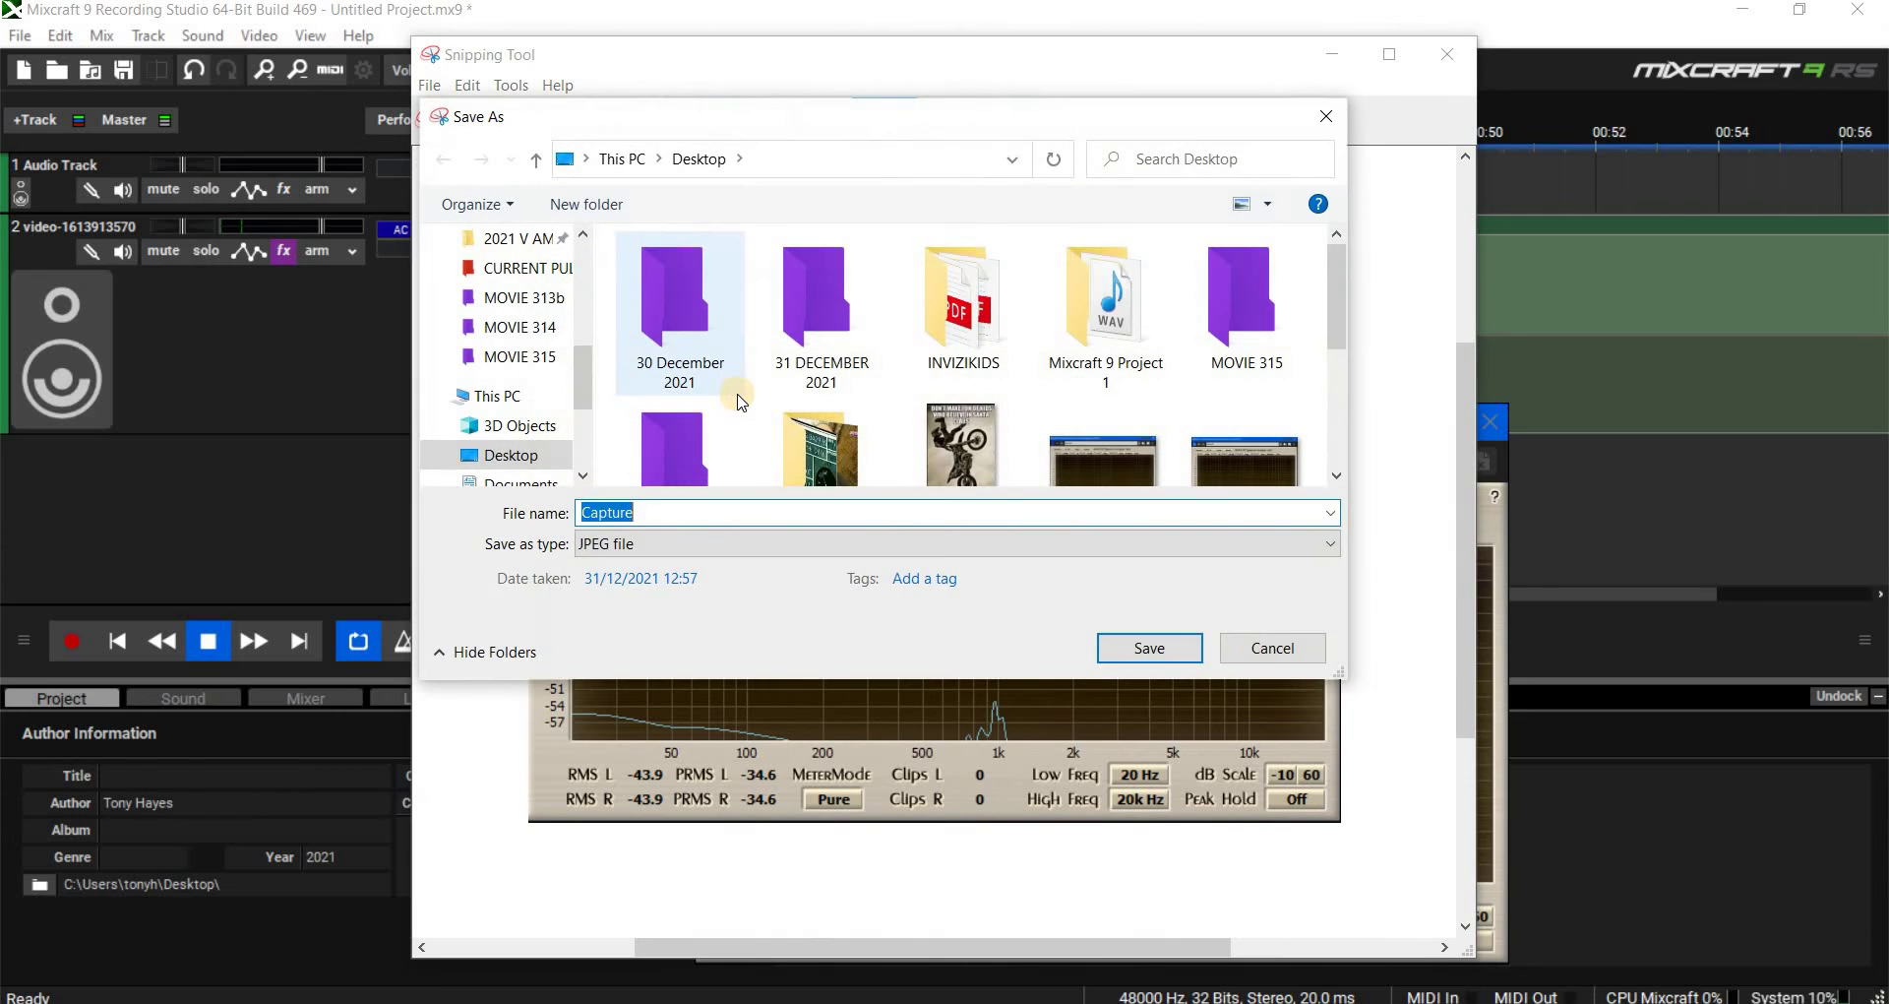
text(RAP 3)
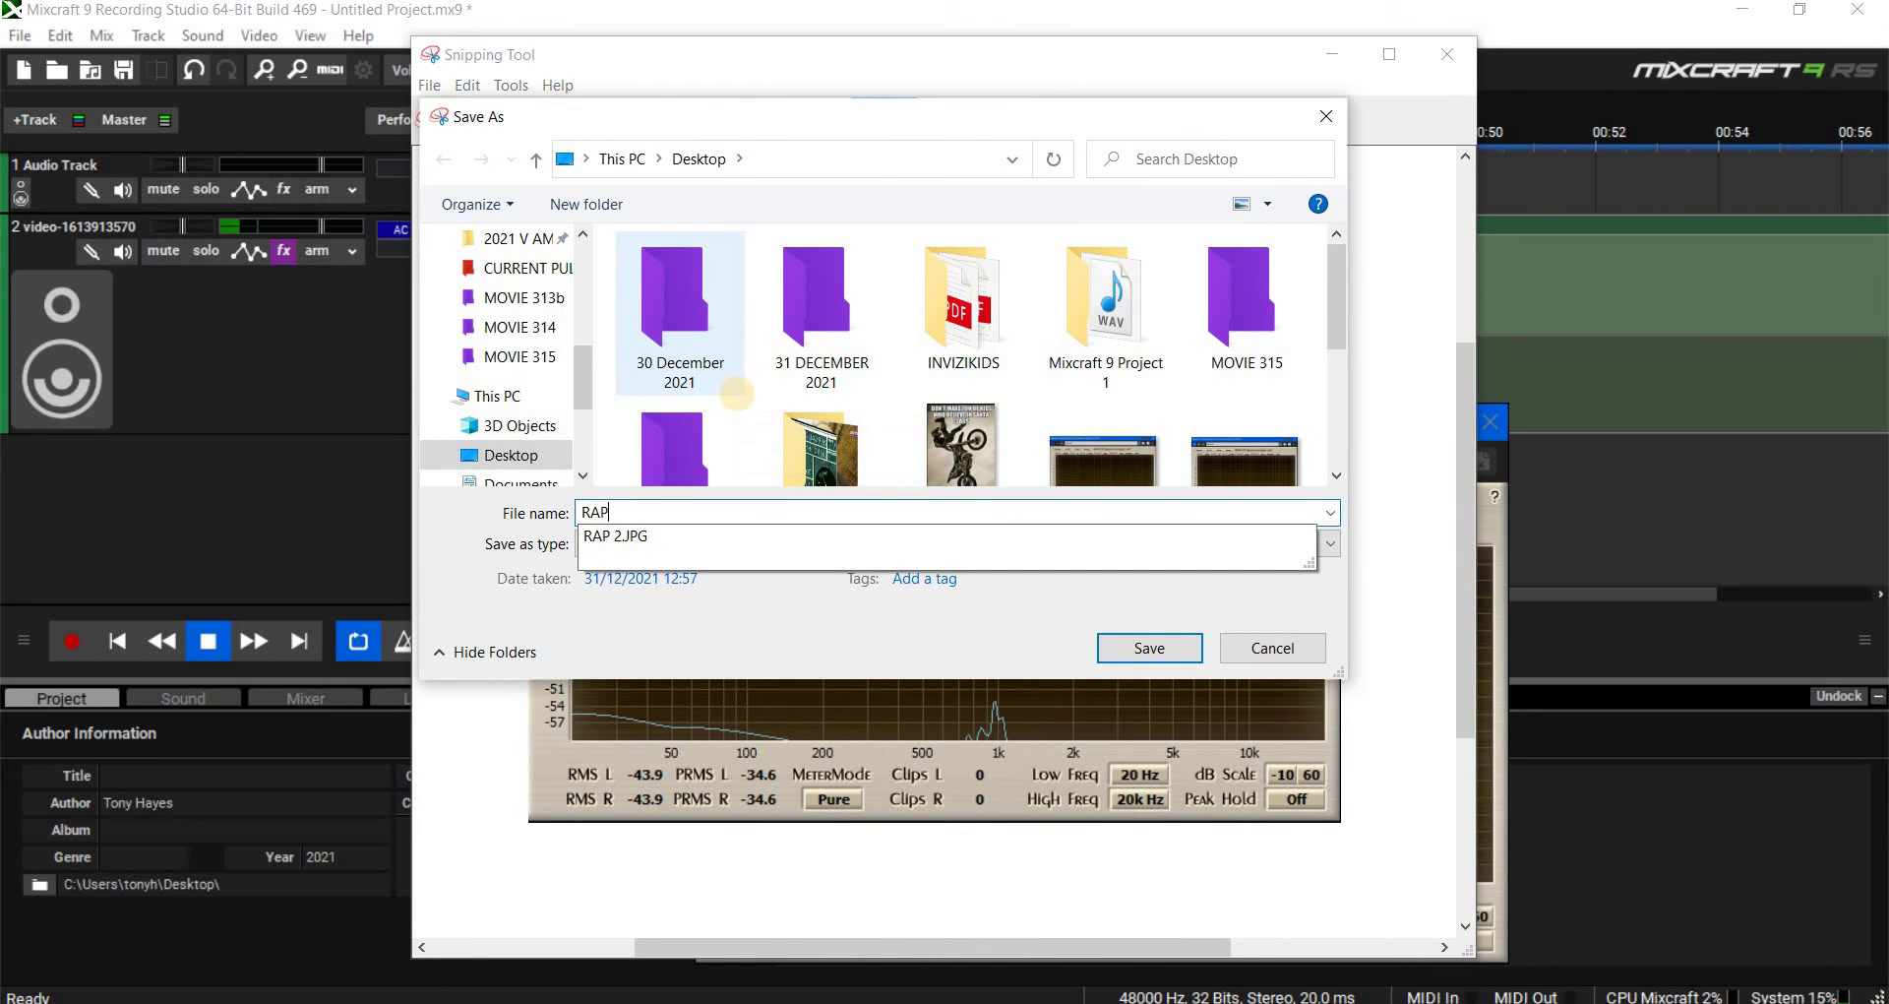
click(1149, 647)
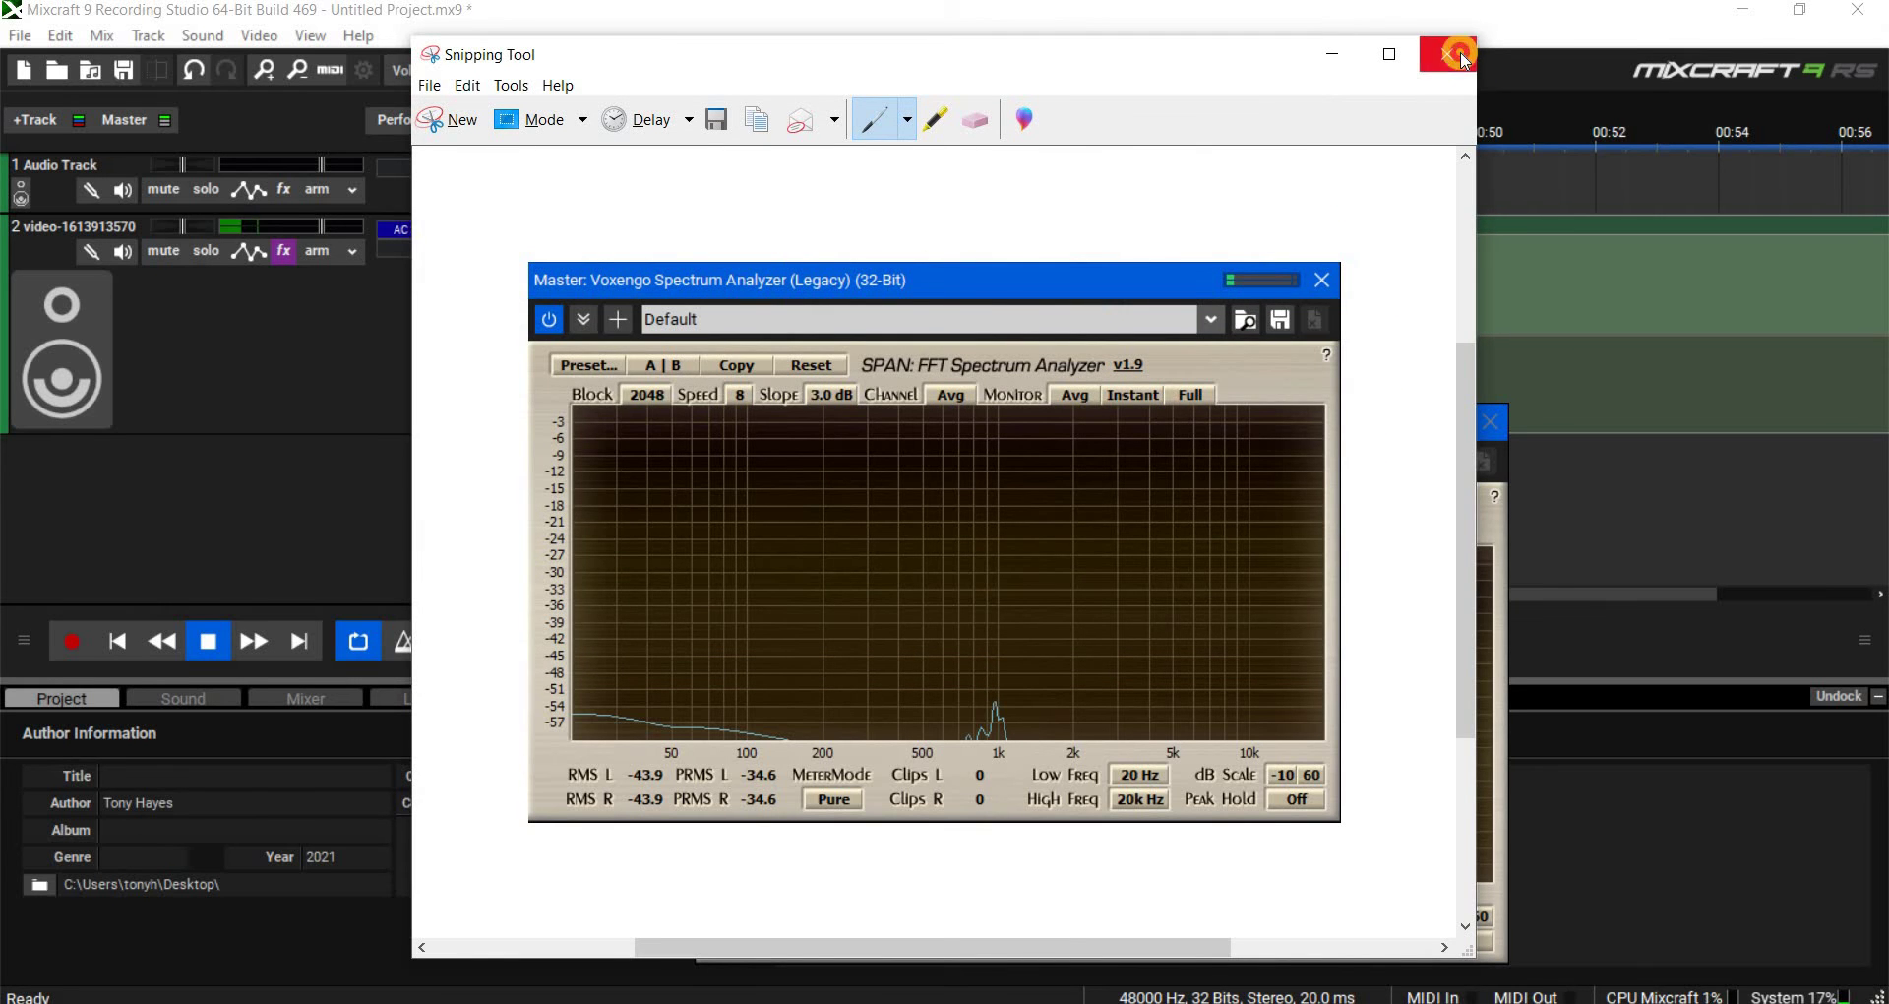
key(alt+F4)
- Turn off loop playback and reposition the spectrum analyzer window below the tracks
drag(945, 422, 704, 428)
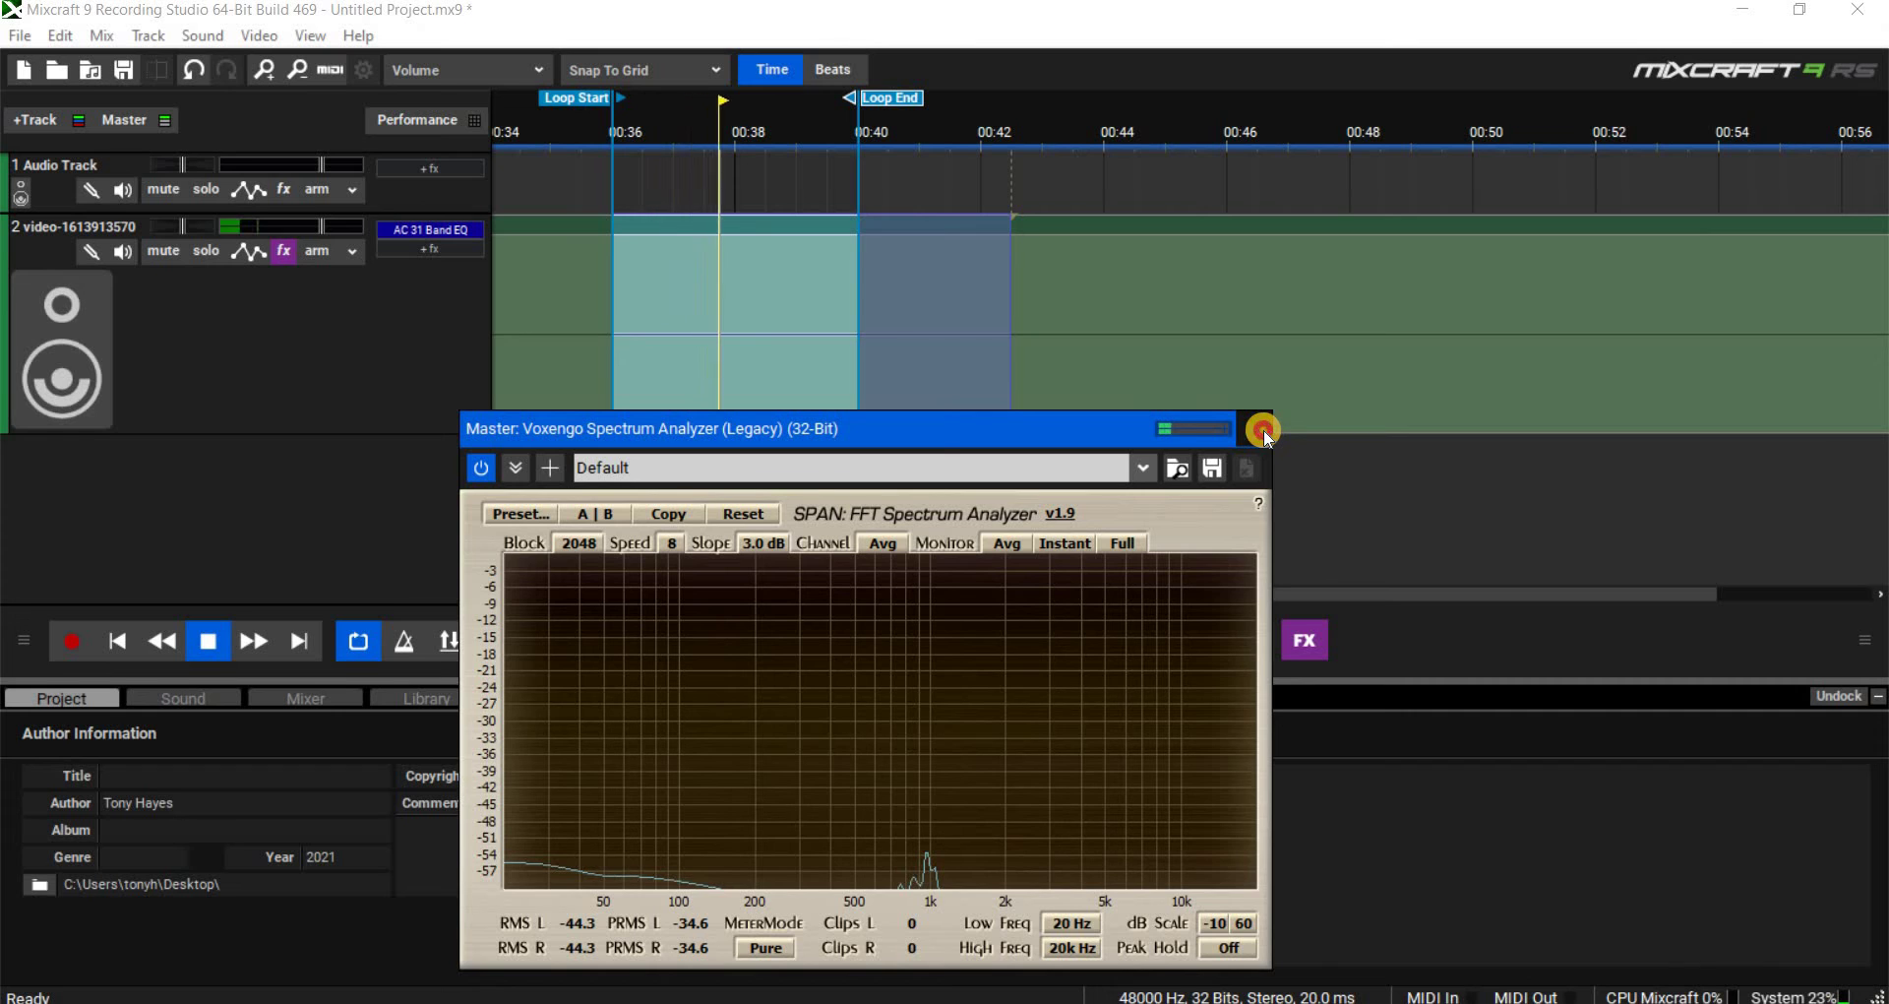
drag(1028, 427, 1608, 494)
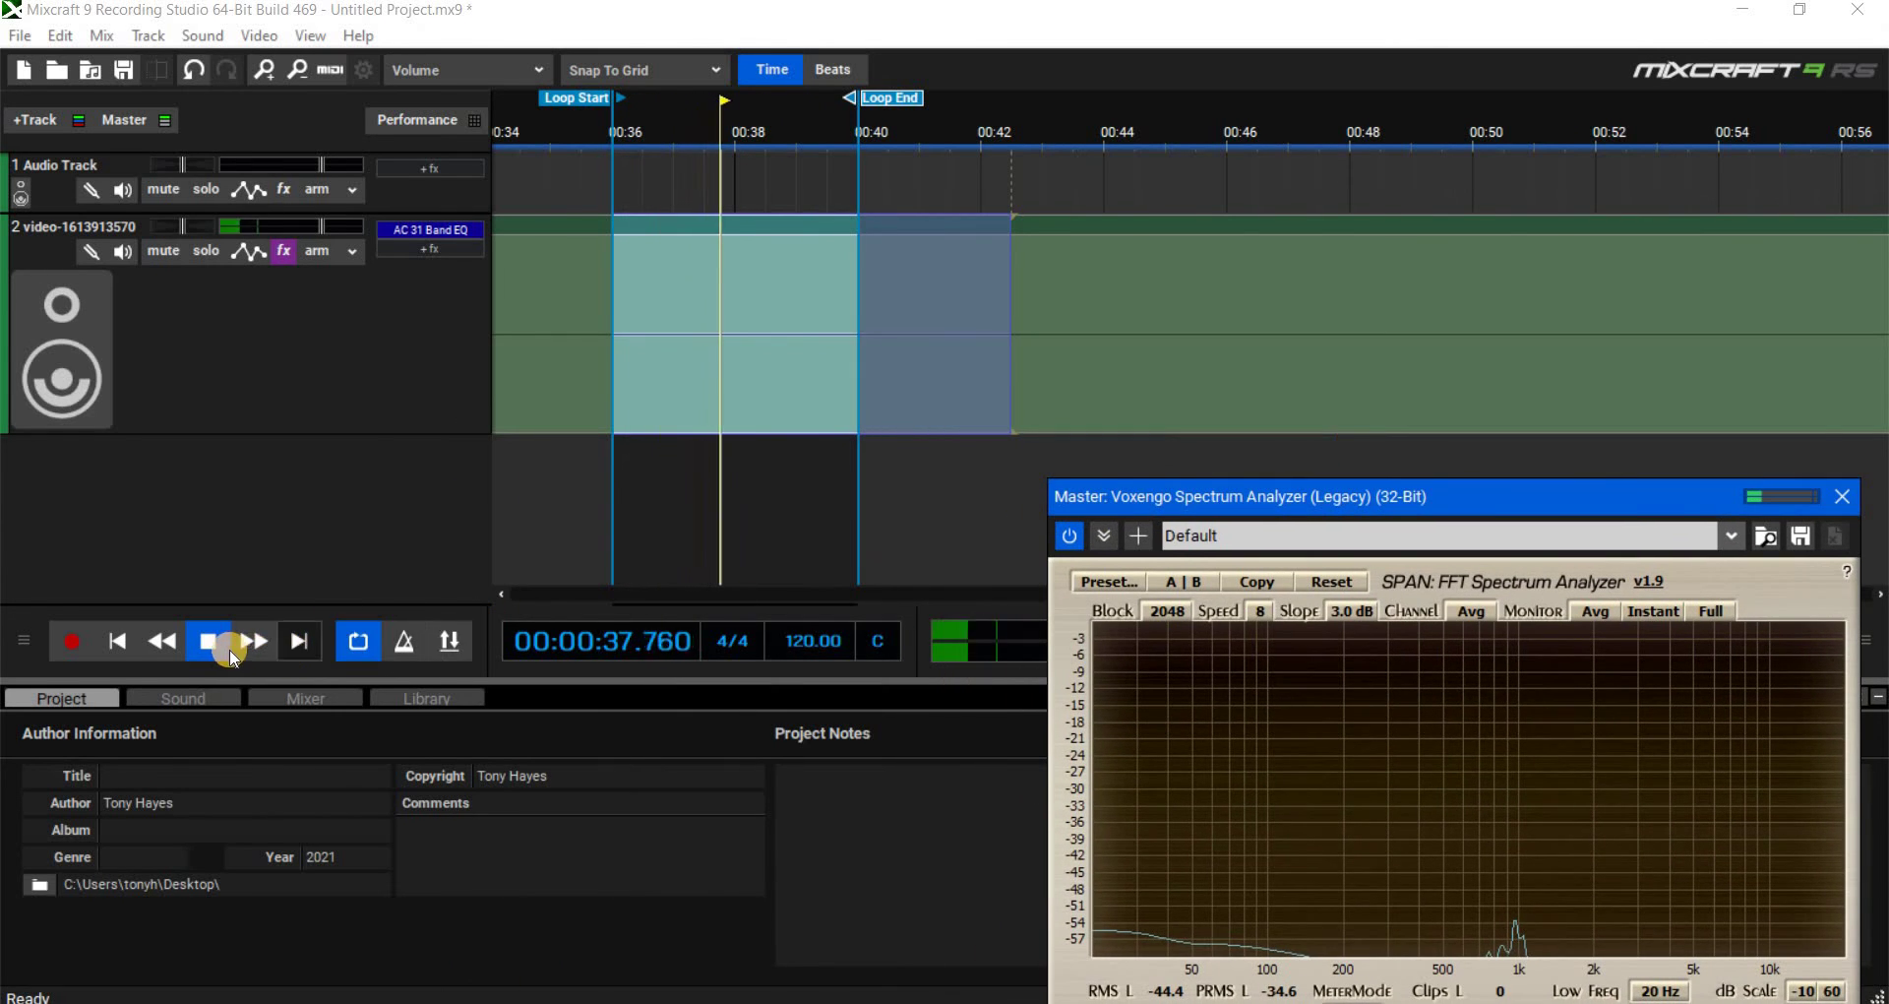
click(359, 640)
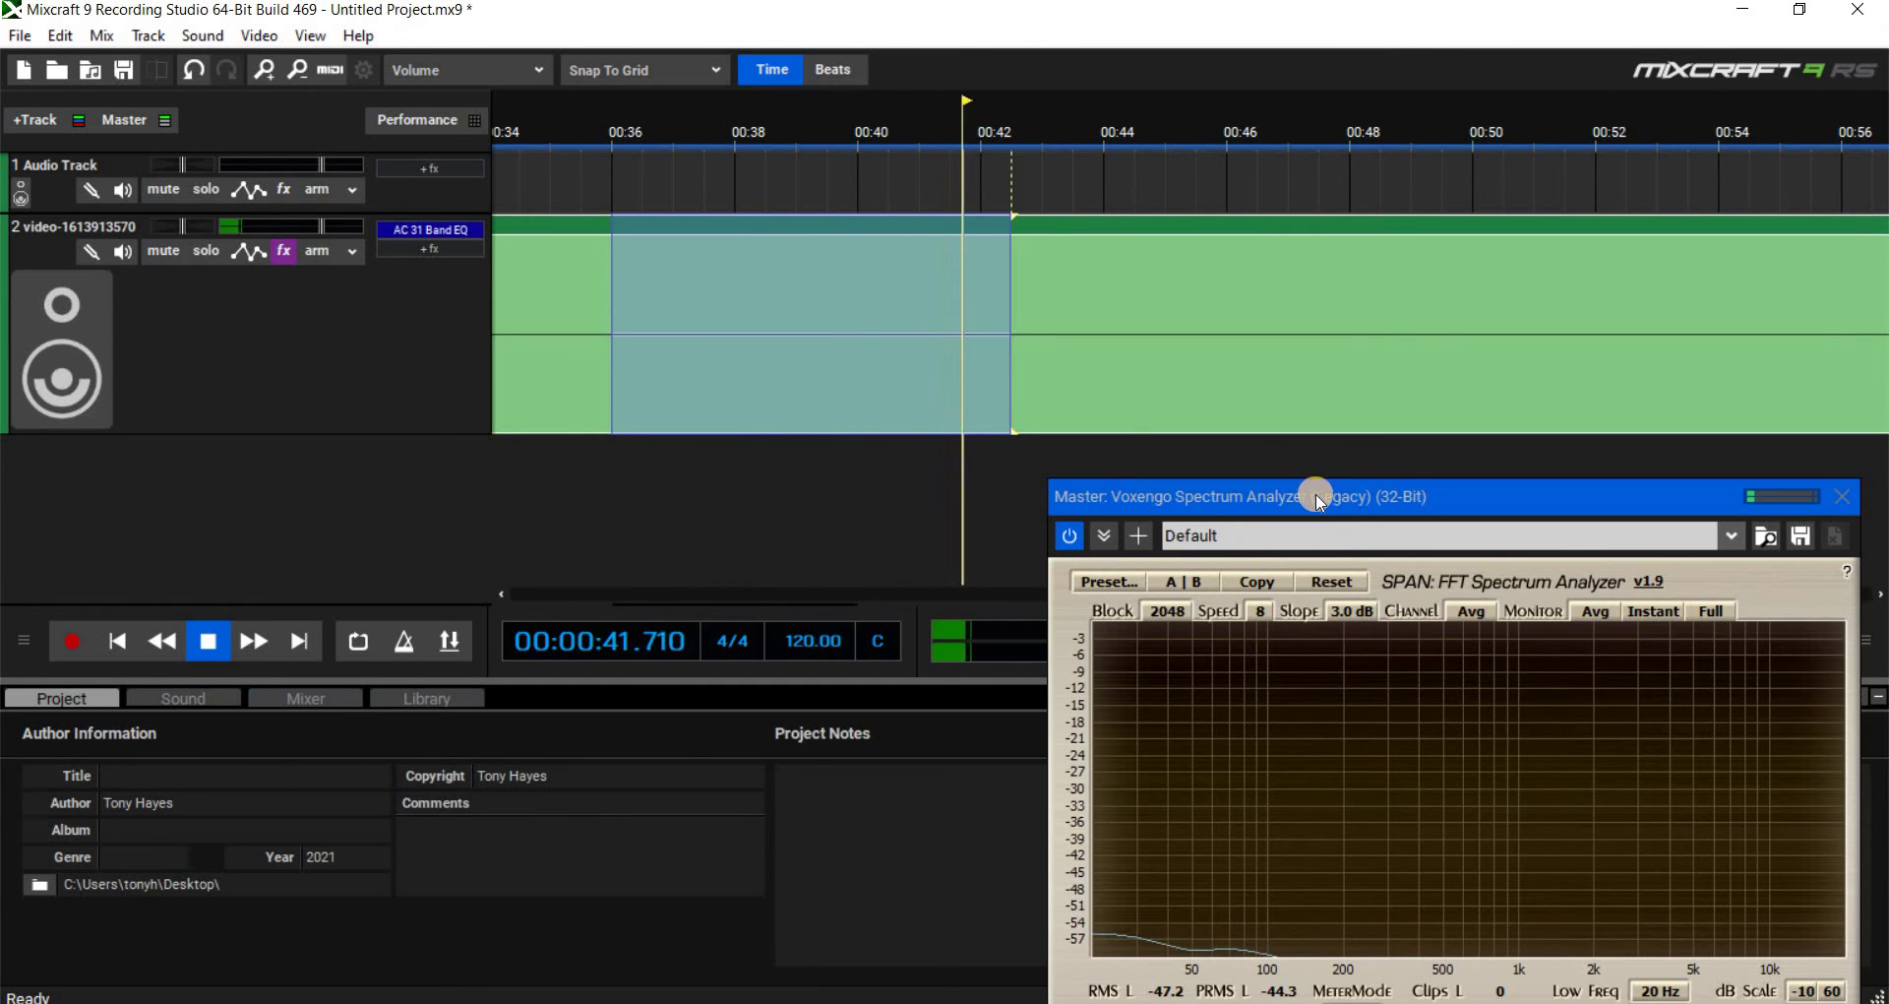
drag(964, 425, 720, 461)
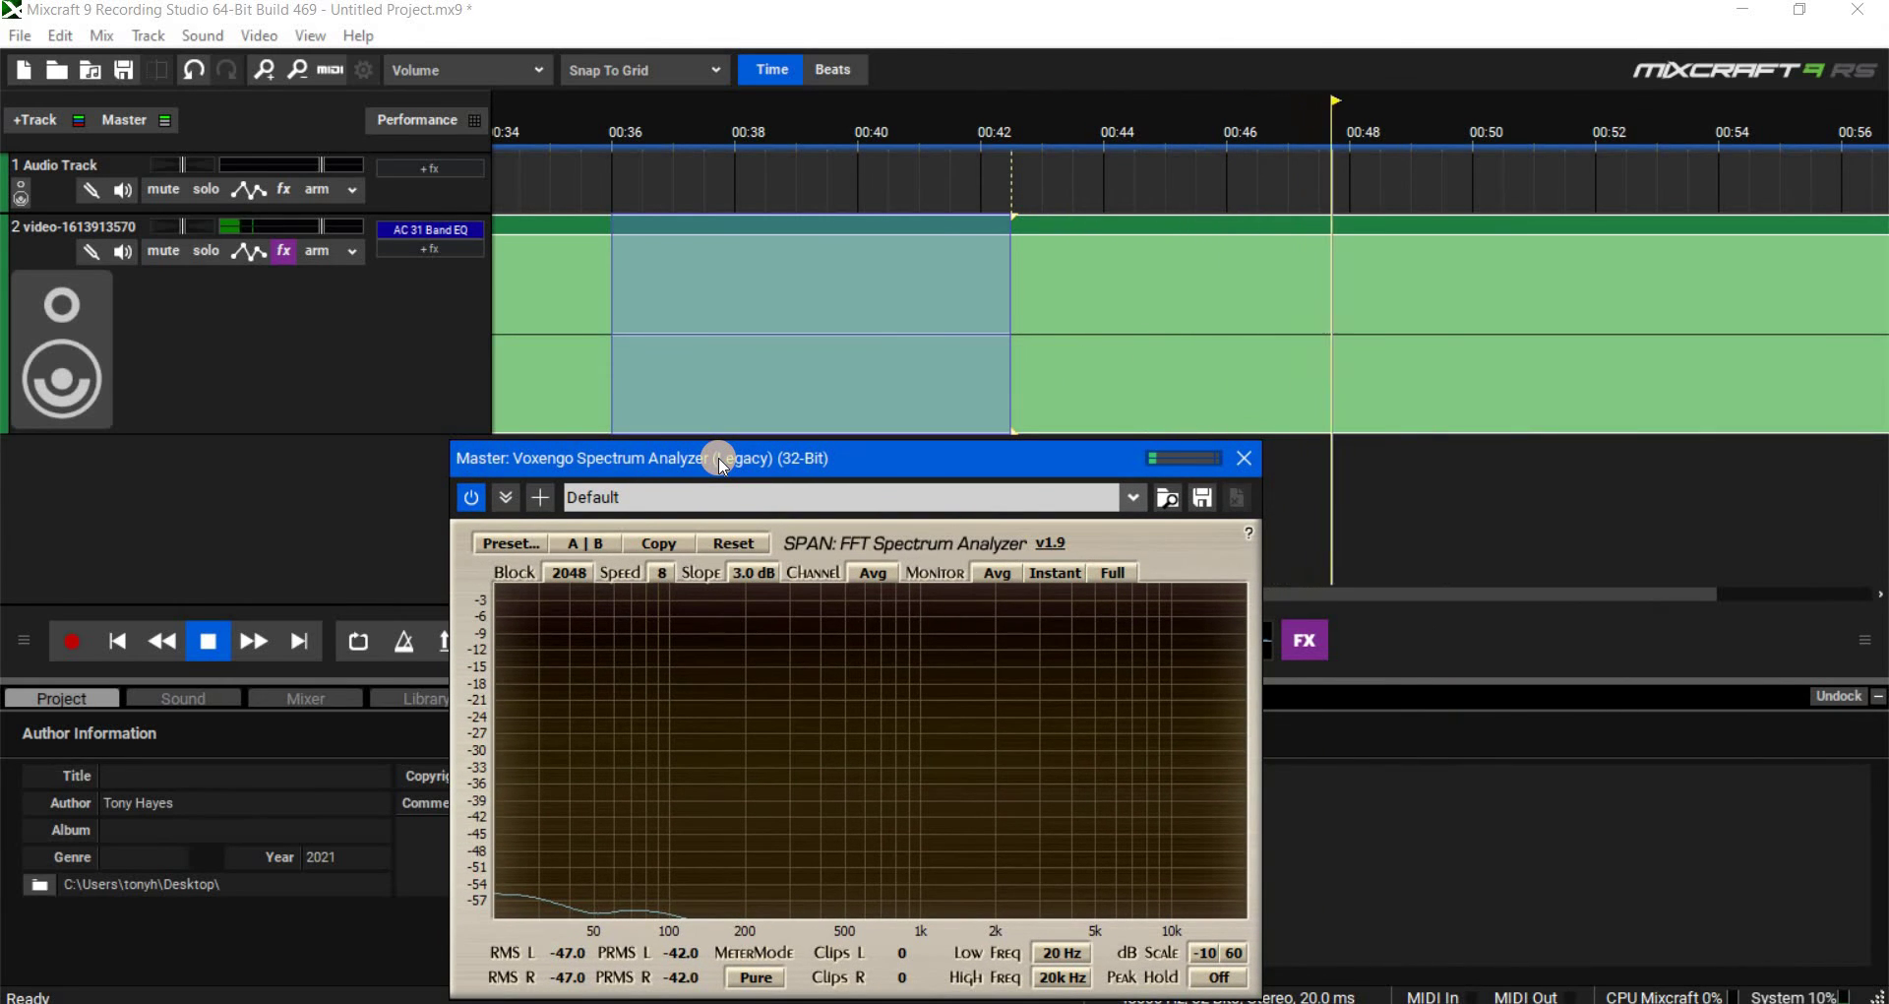
- Play the recording from about 0:46.5 and set the spectrum analyzer's monitor mode to RealT
click(1251, 124)
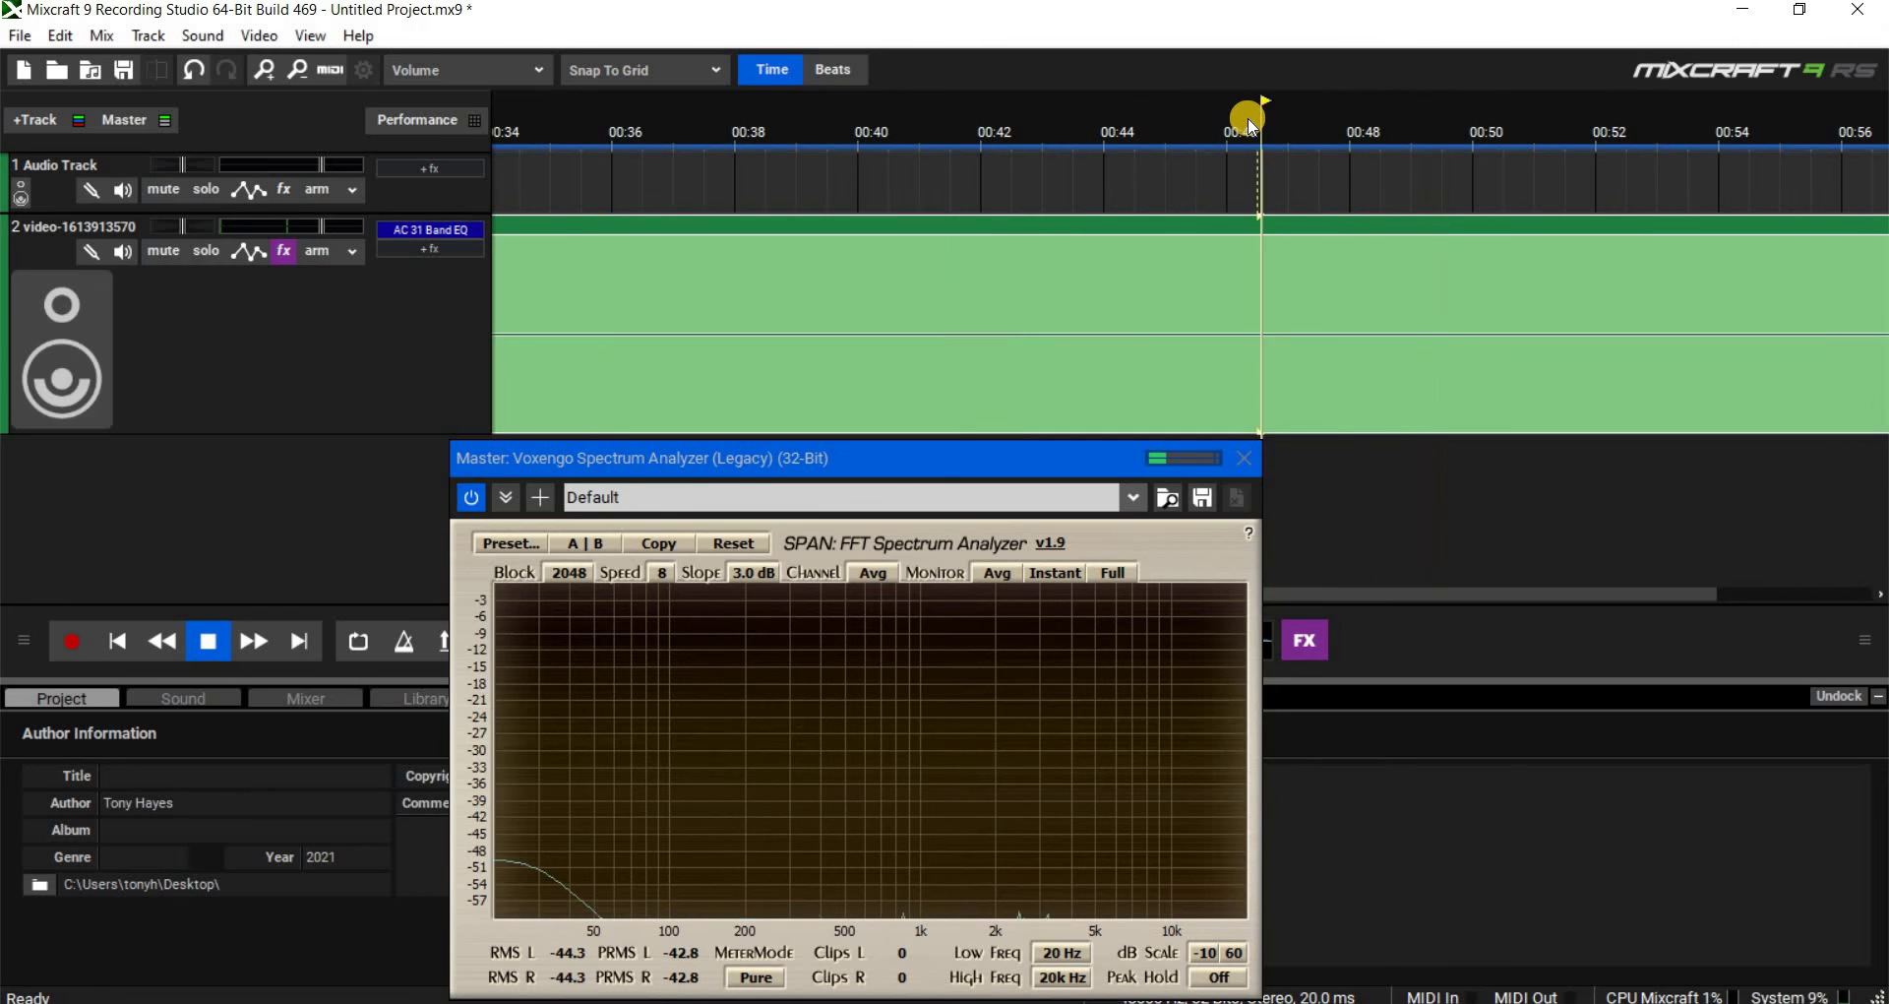
key(space)
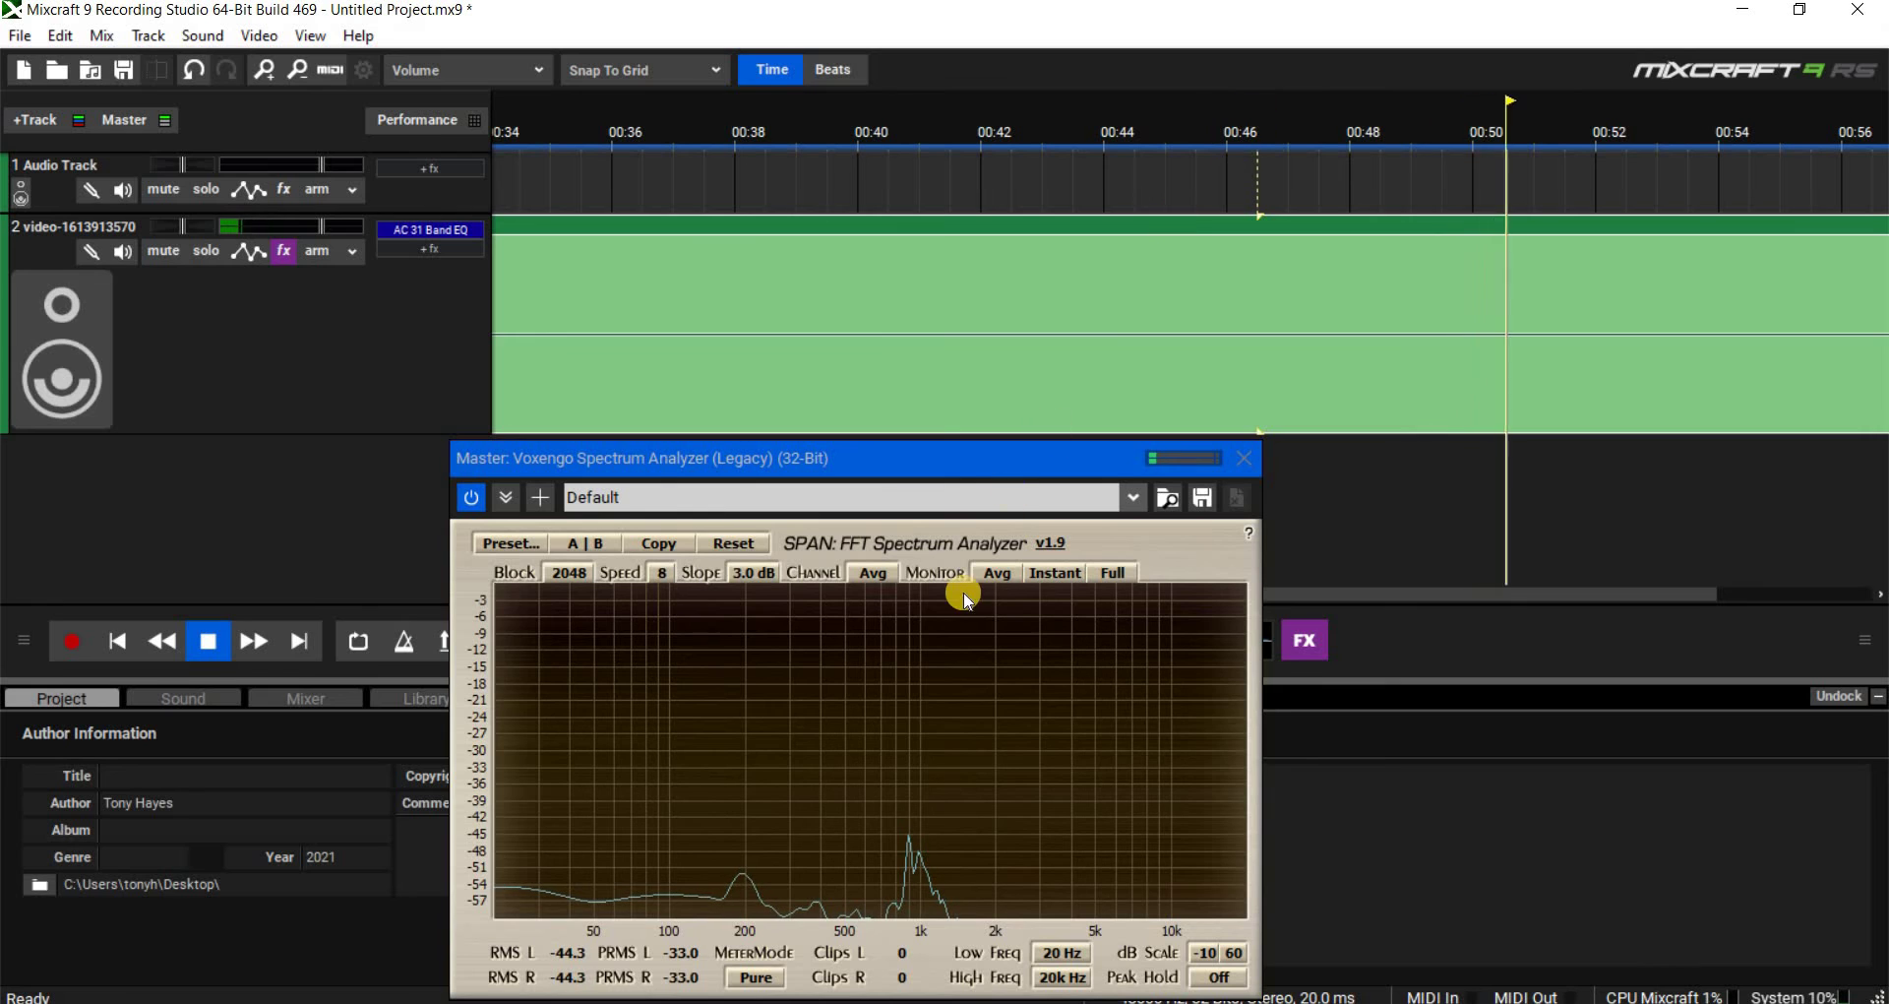
click(997, 573)
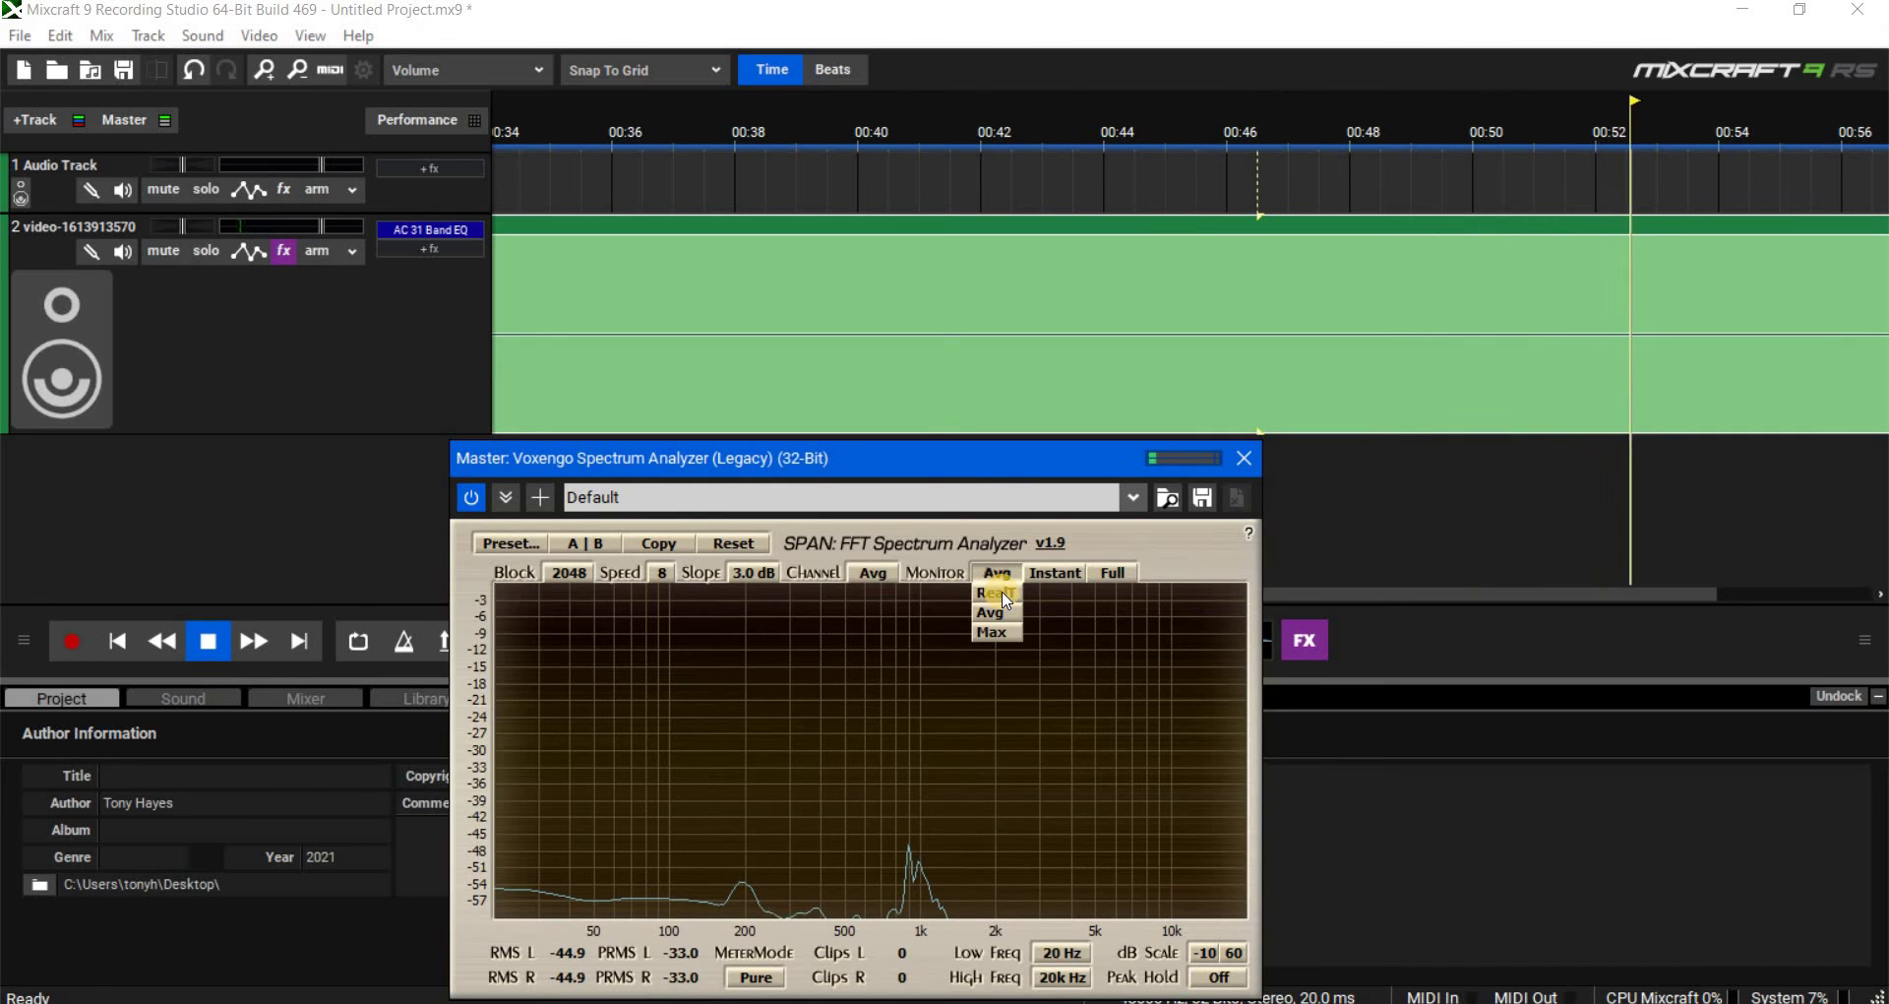
click(995, 593)
- Replay the recording from about 0:44.5 and 0:47.5 while watching the analyzer, close the analyzer and stop playback
click(1128, 136)
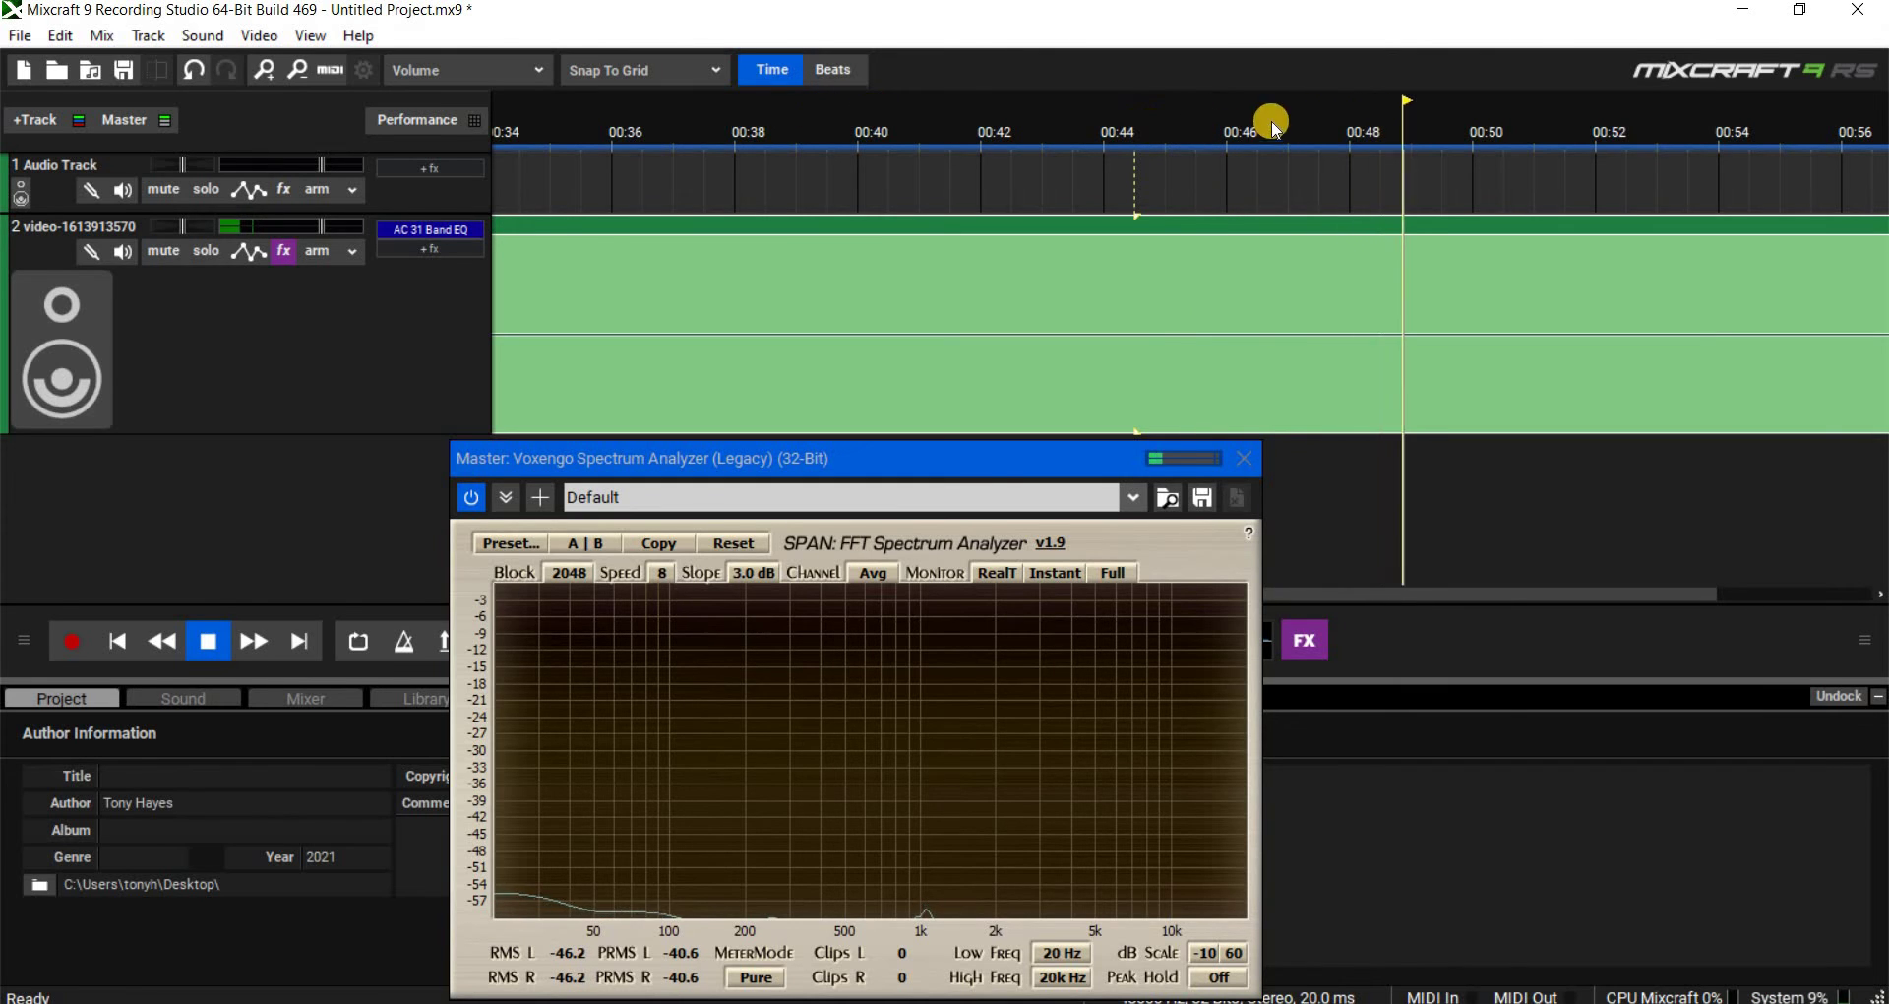
click(1323, 126)
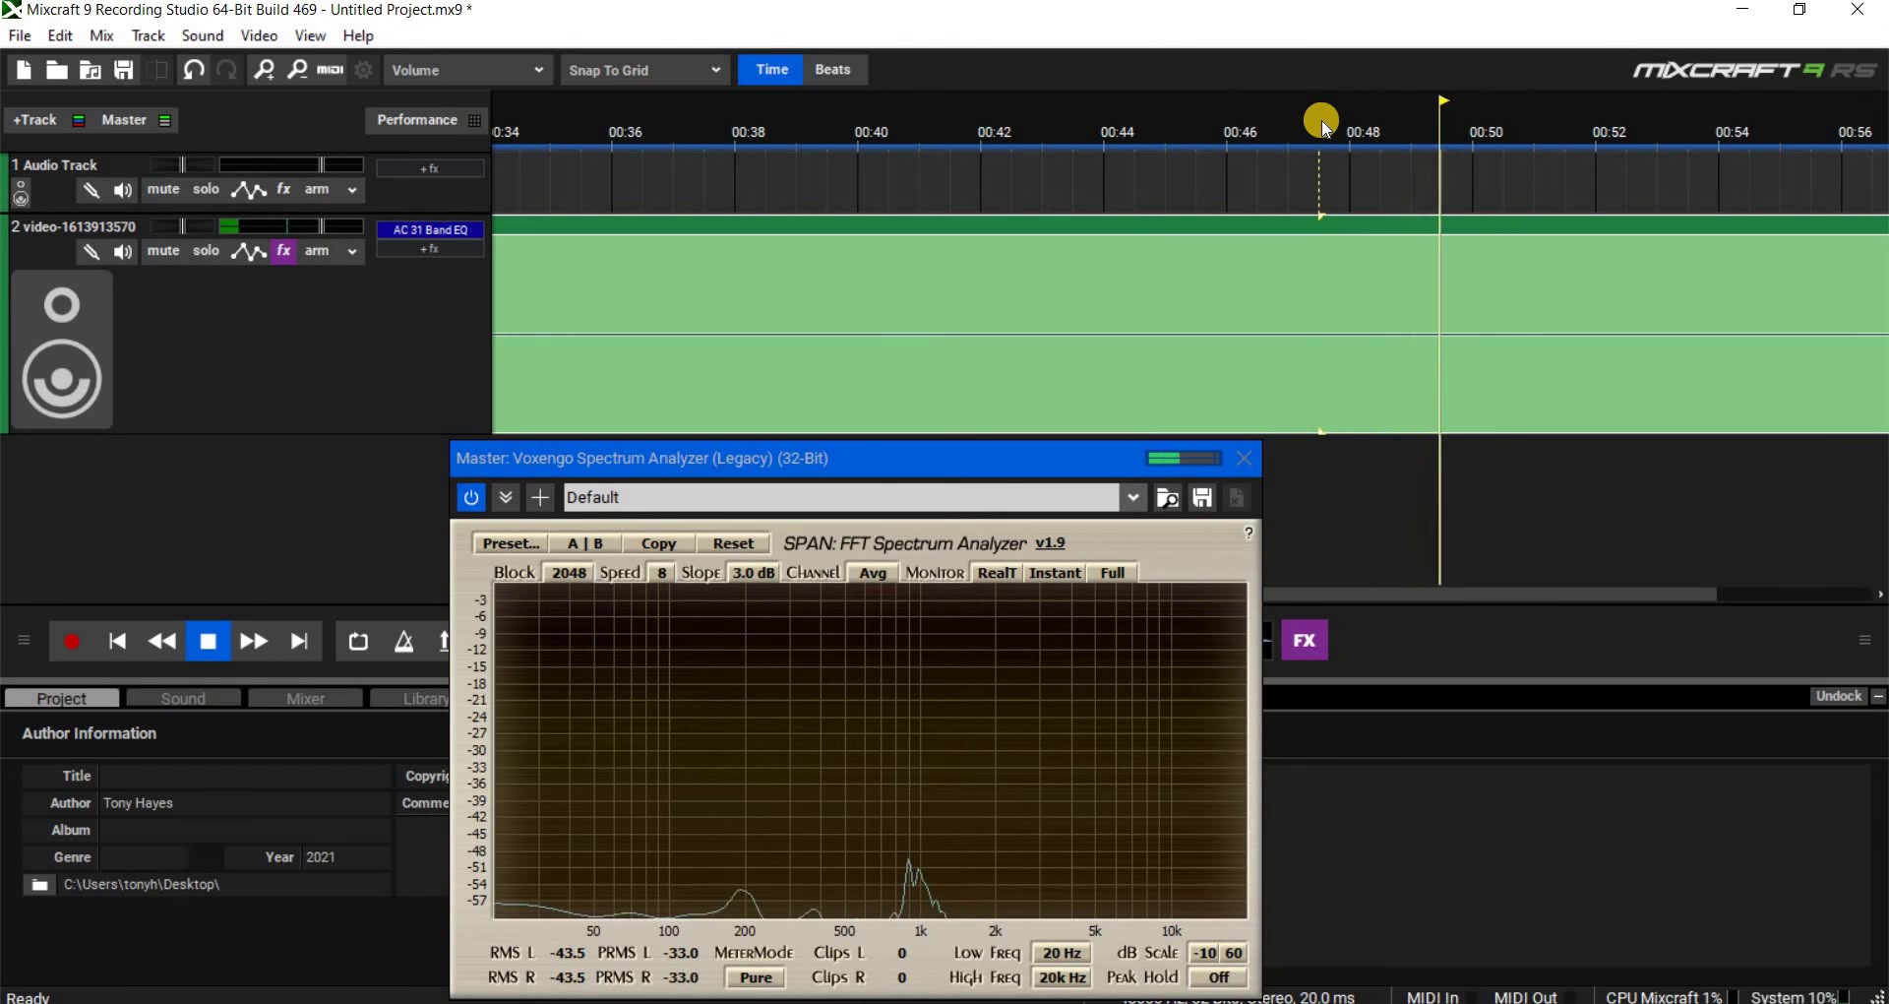
click(1324, 126)
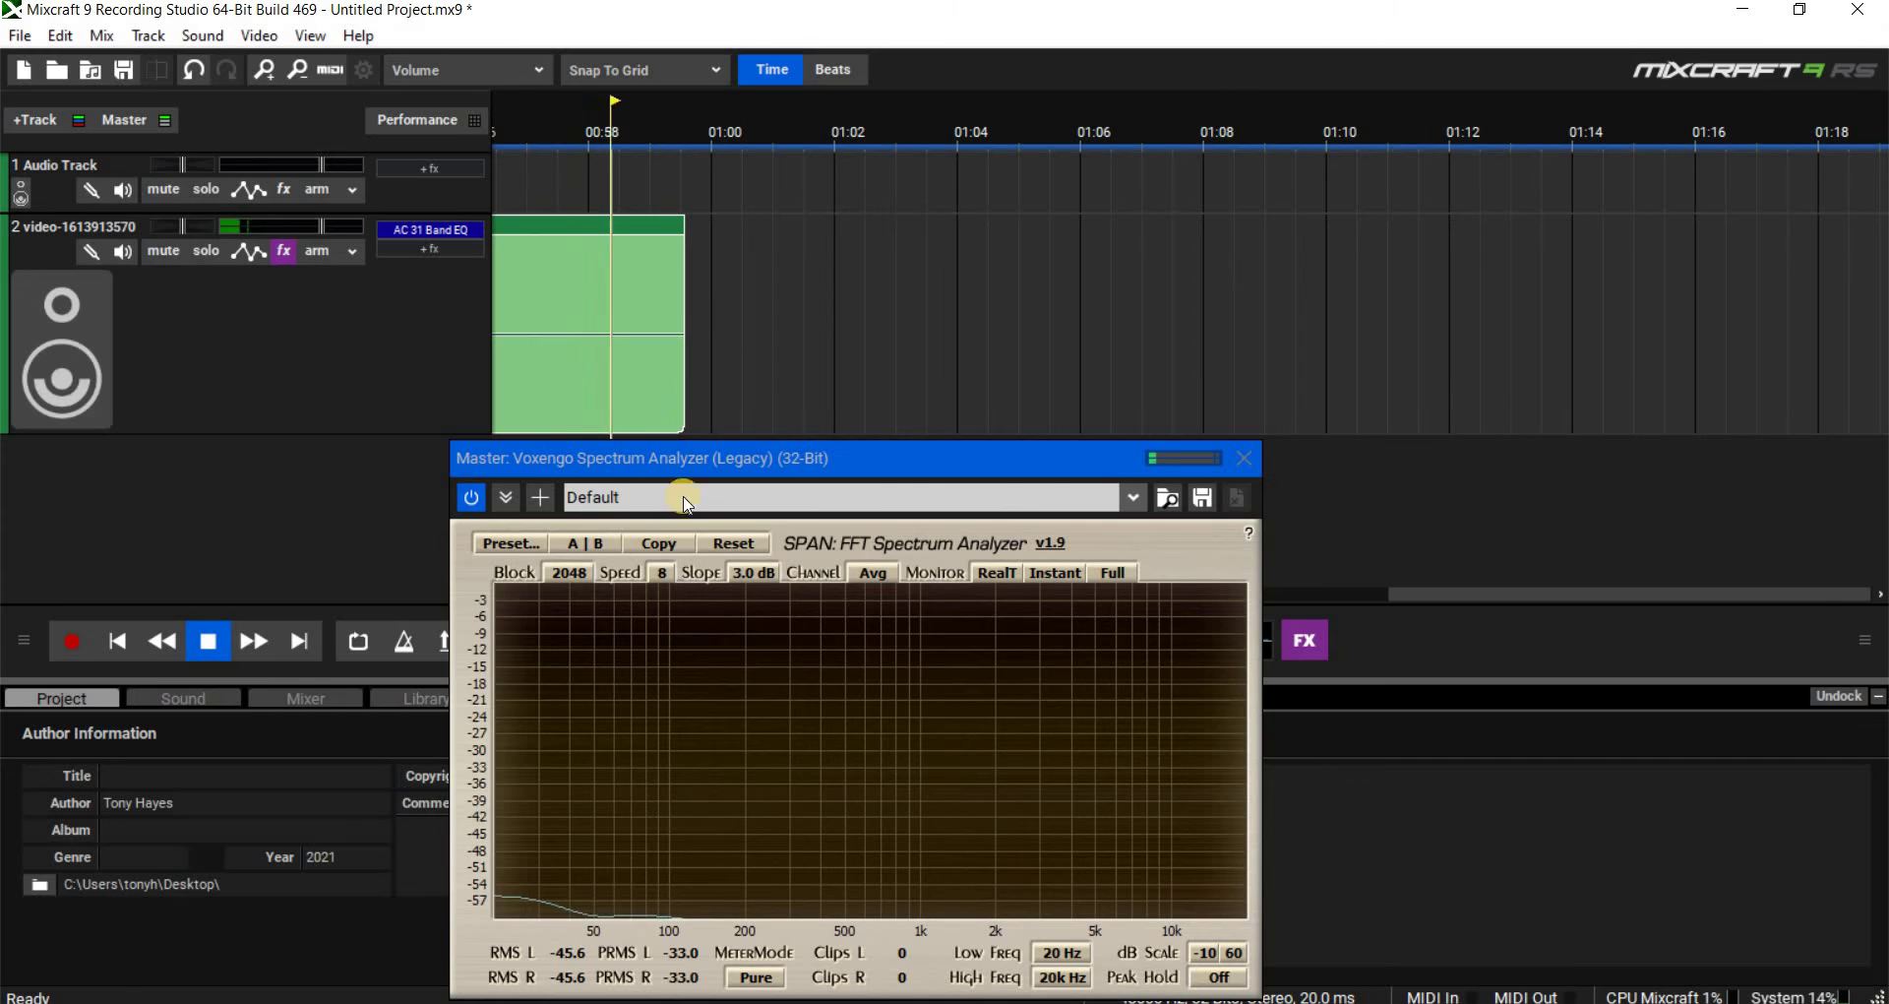
click(1243, 459)
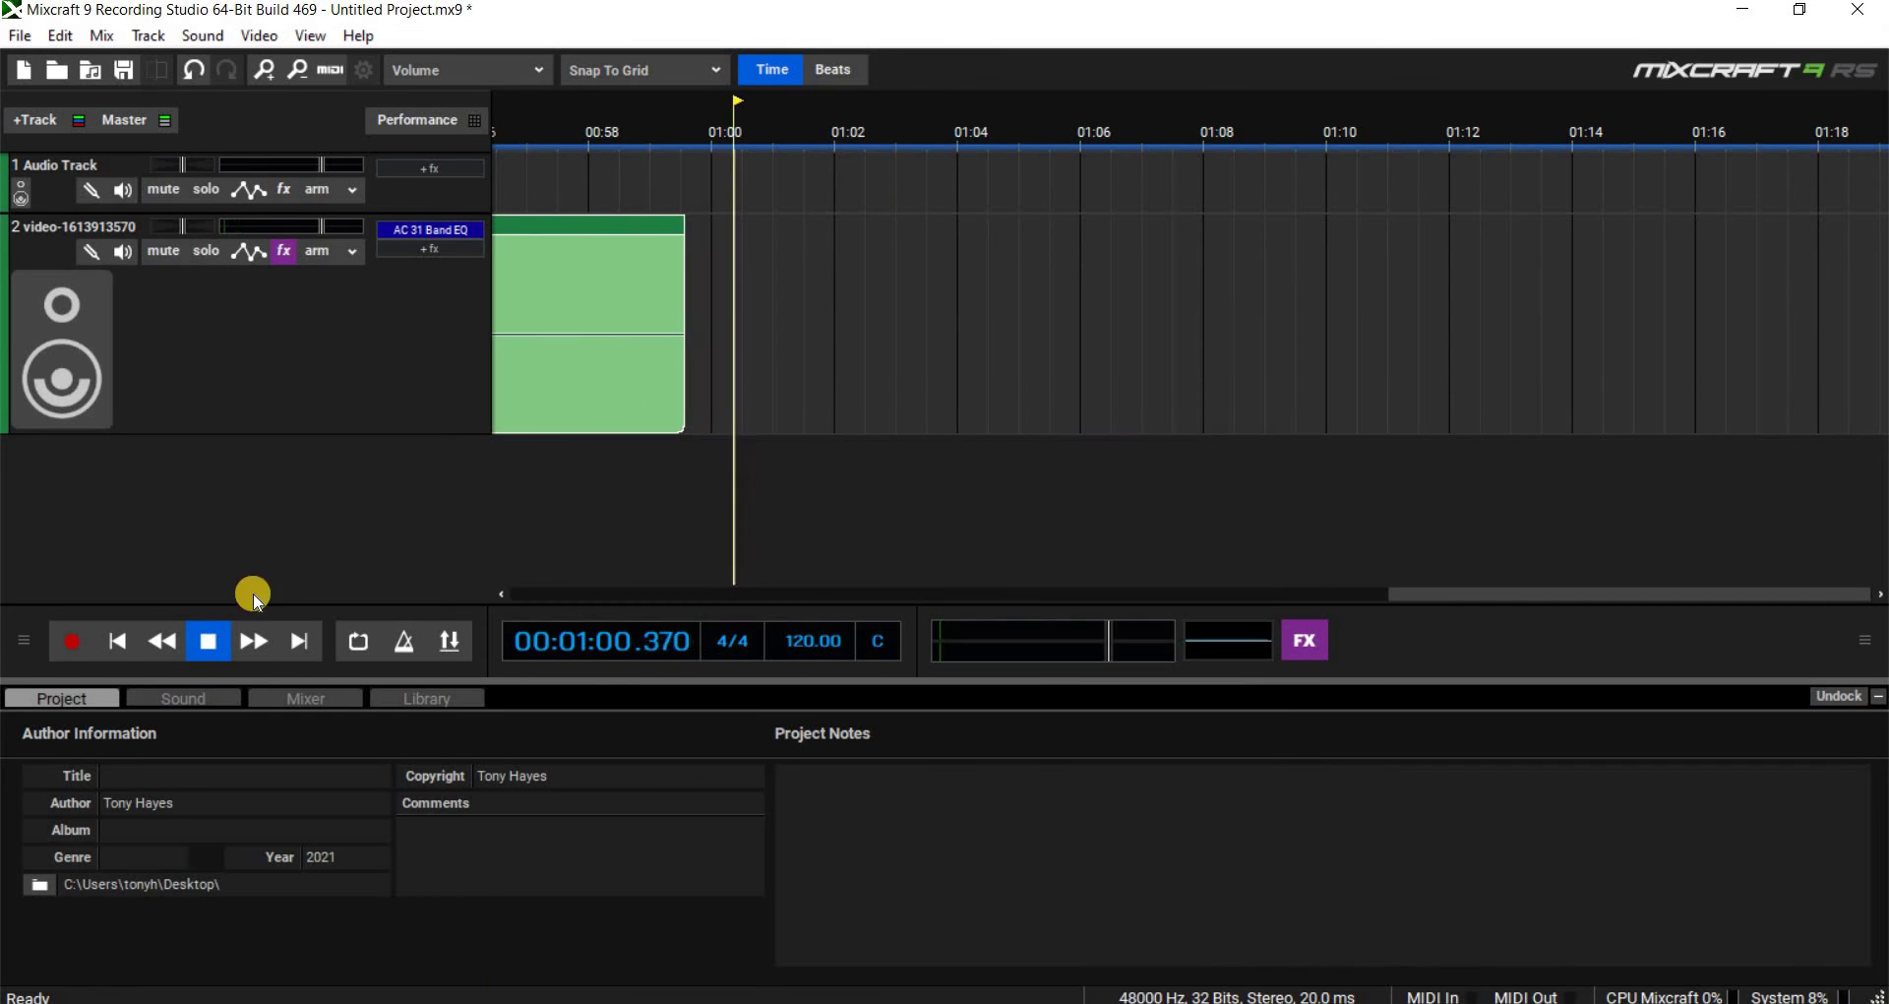
key(space)
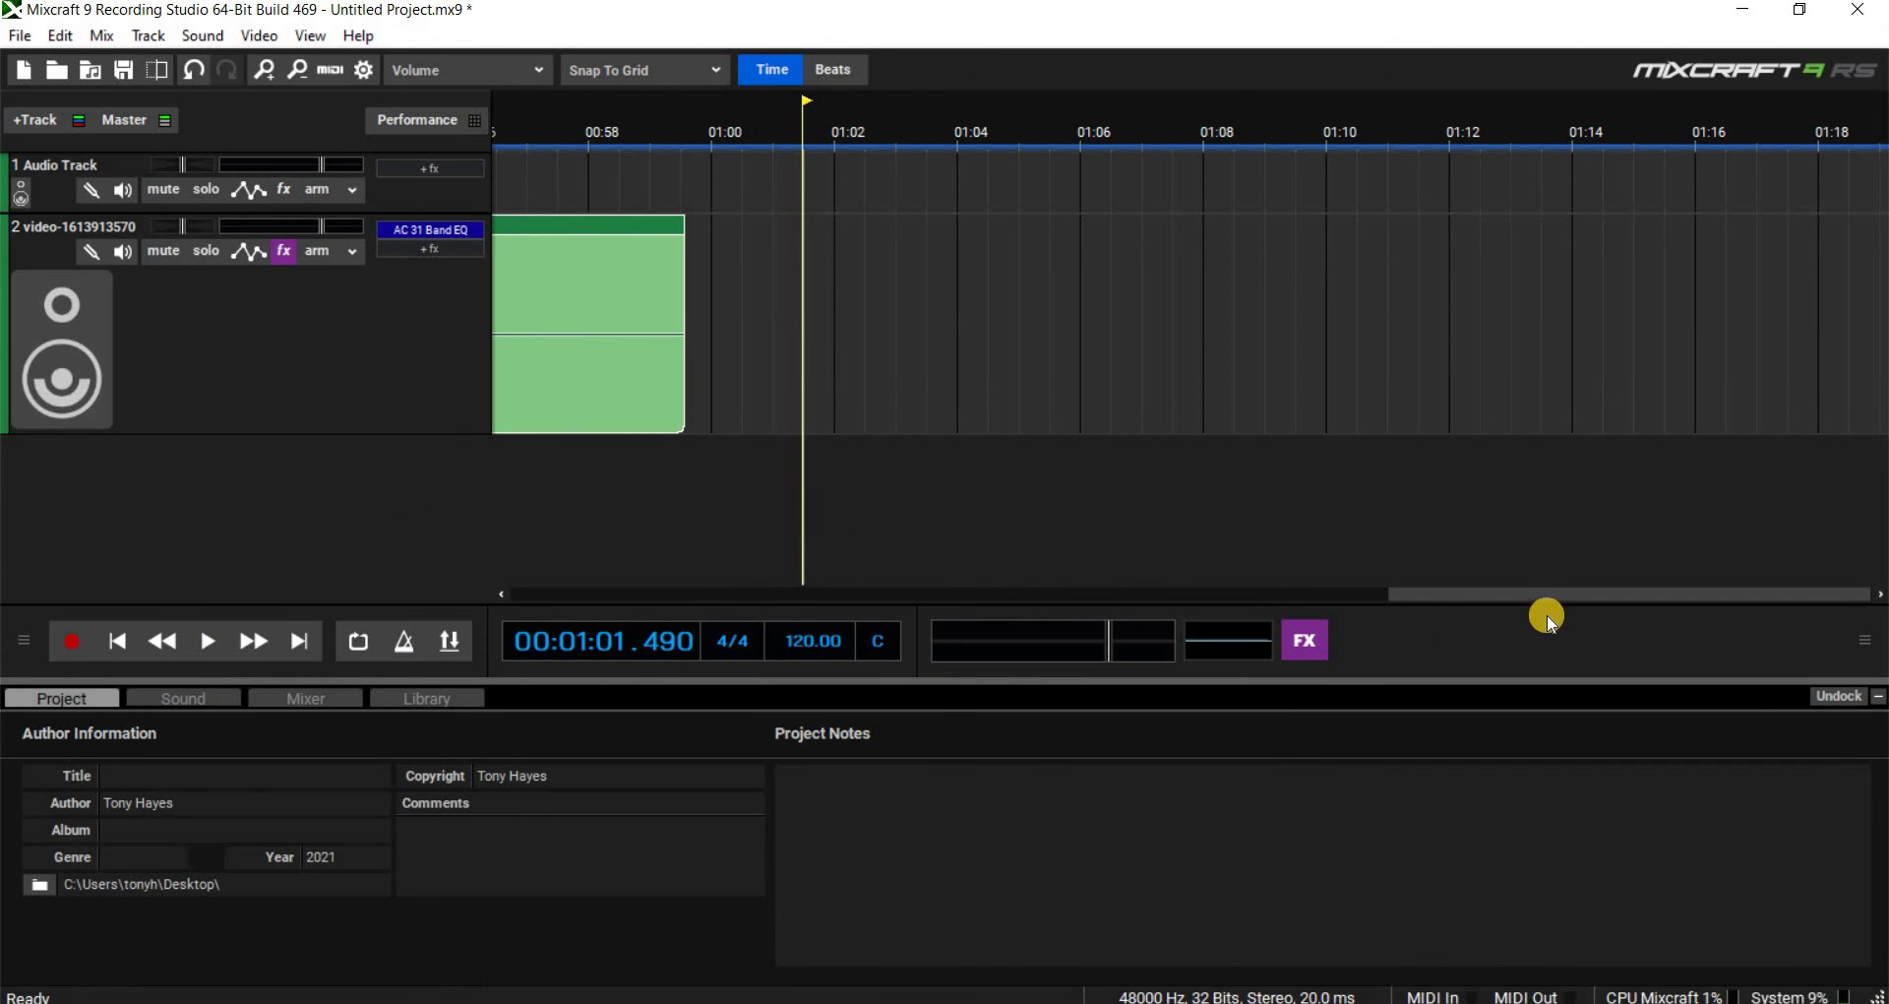
- Play the recording from about 0:07.5 and stop at about 0:16
drag(1523, 602, 474, 587)
click(937, 177)
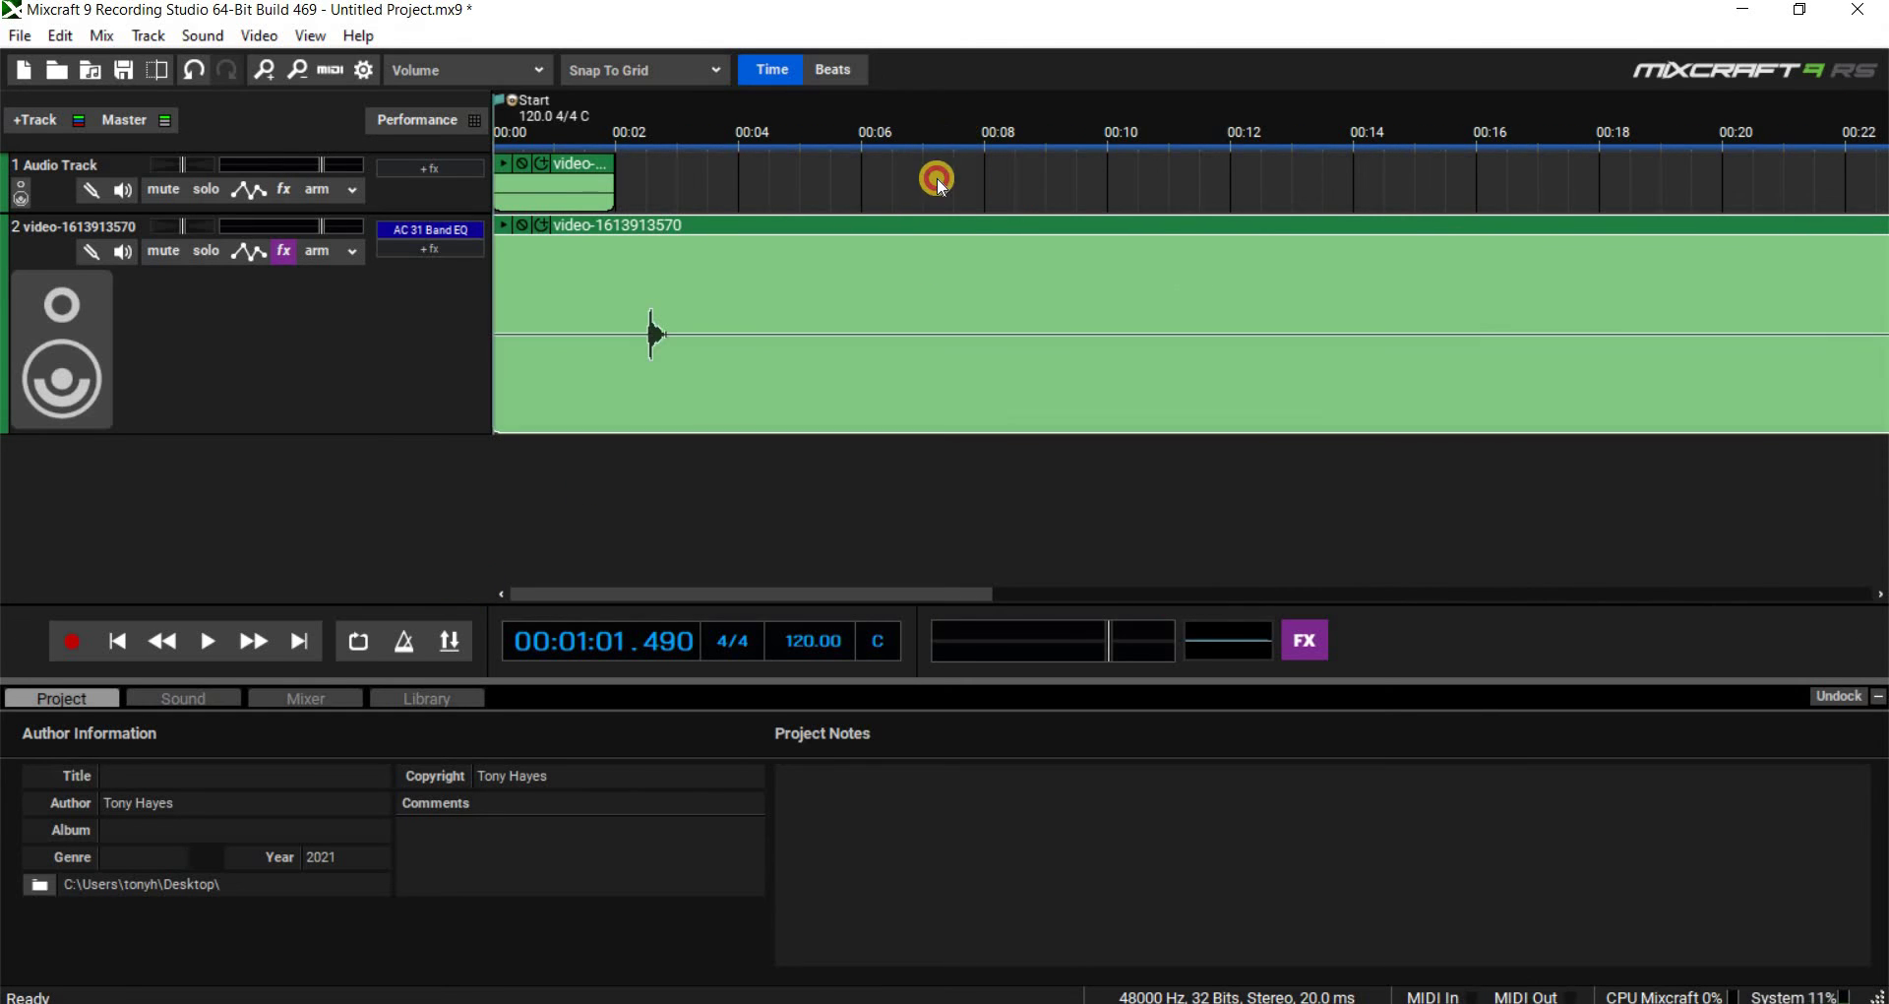
click(210, 643)
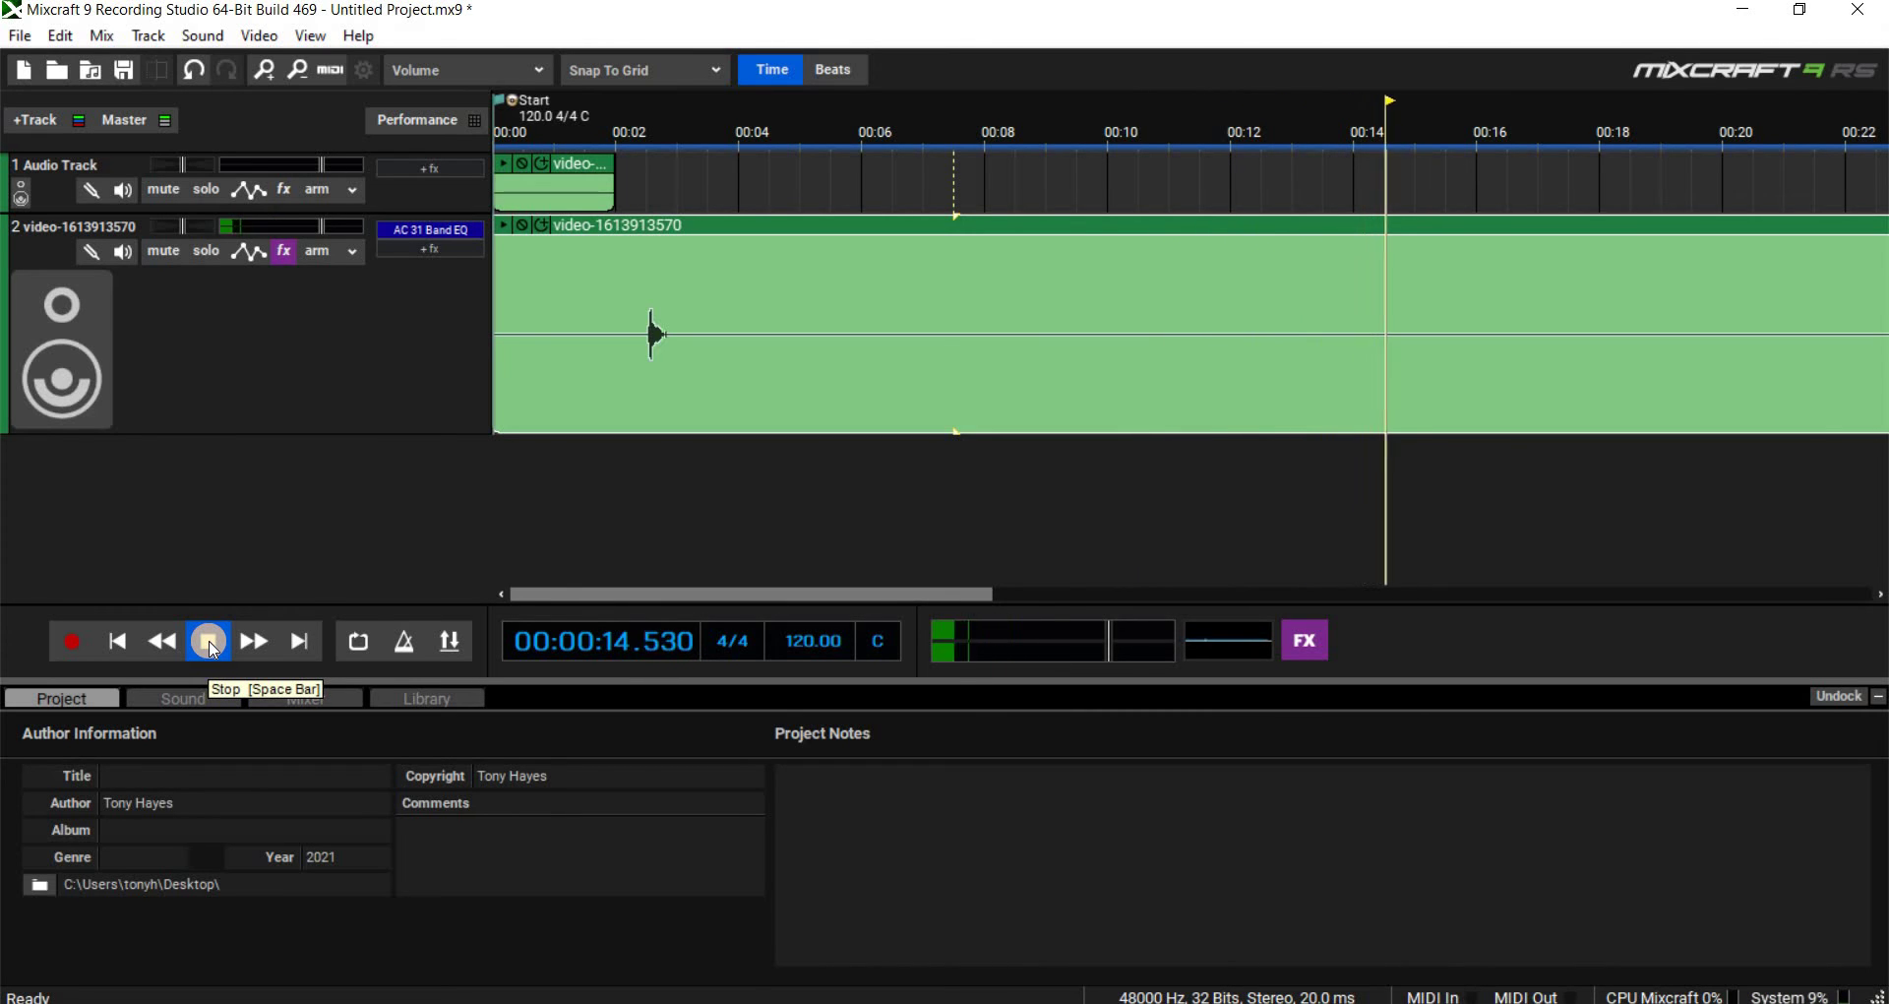
key(space)
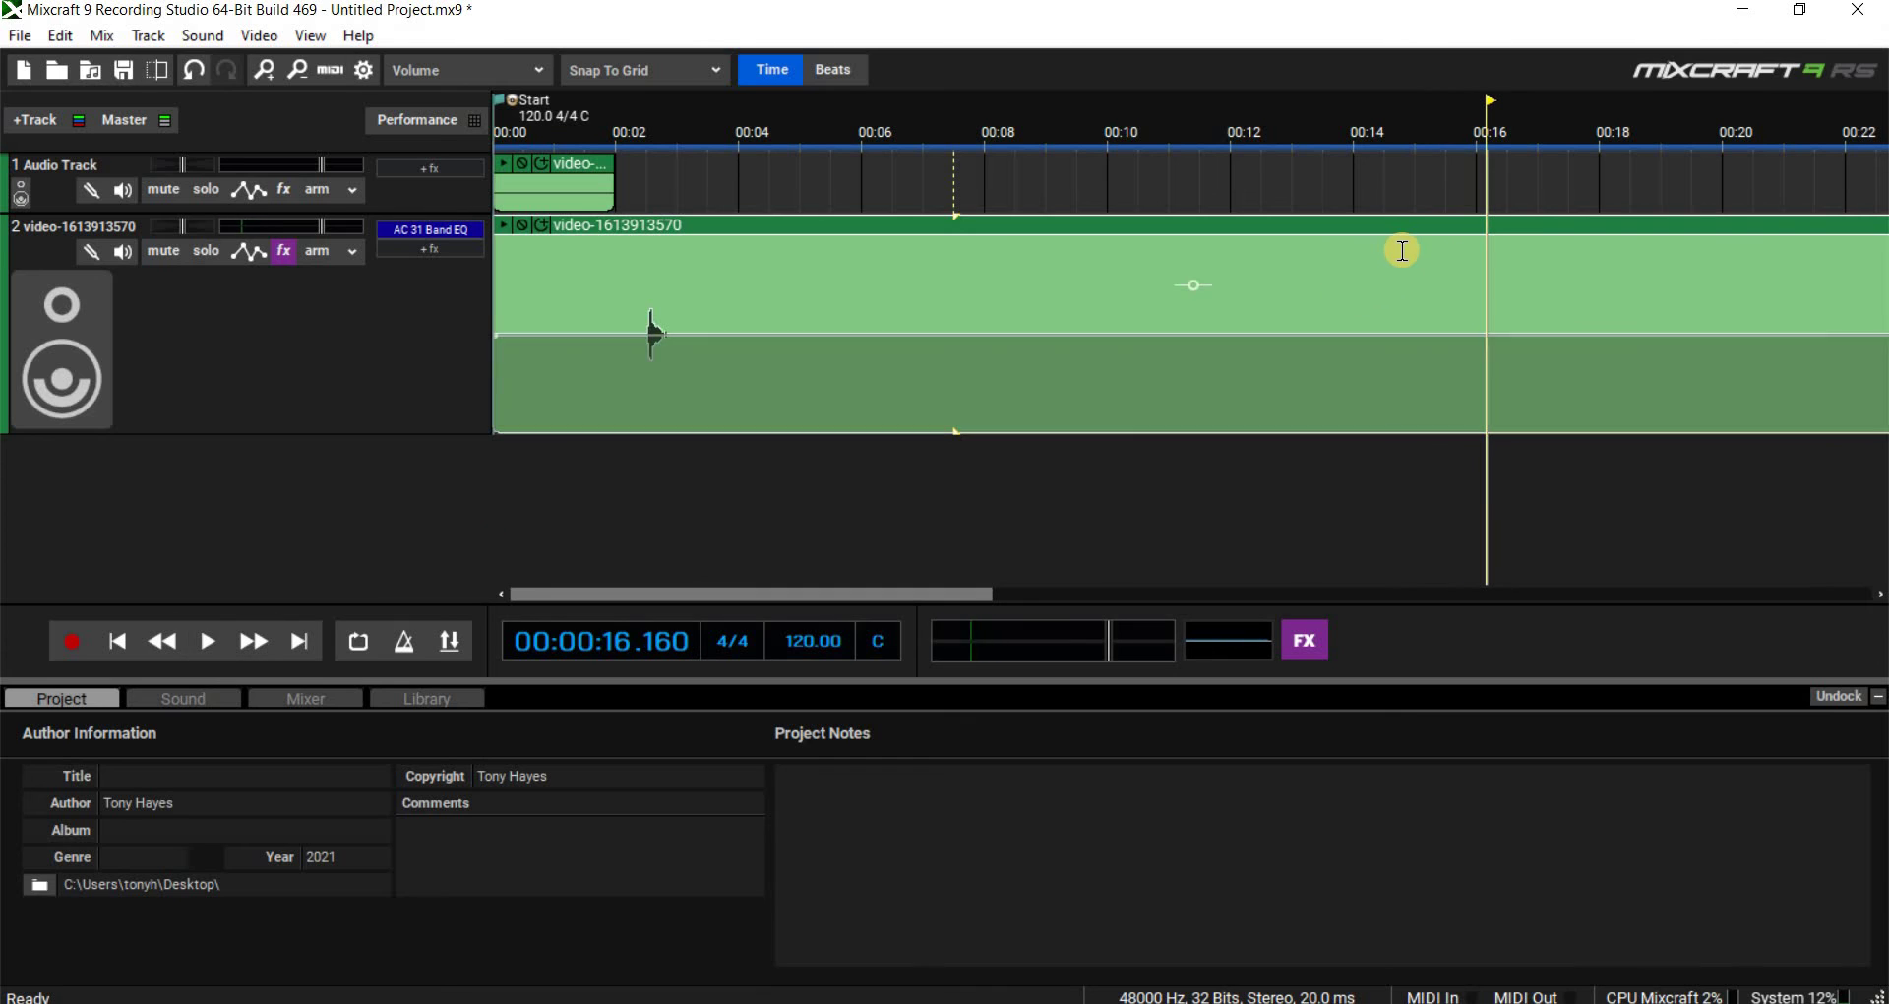
- Select the video track section from 0:15 to 0:17.5 and play it as a loop
drag(1417, 256, 1568, 295)
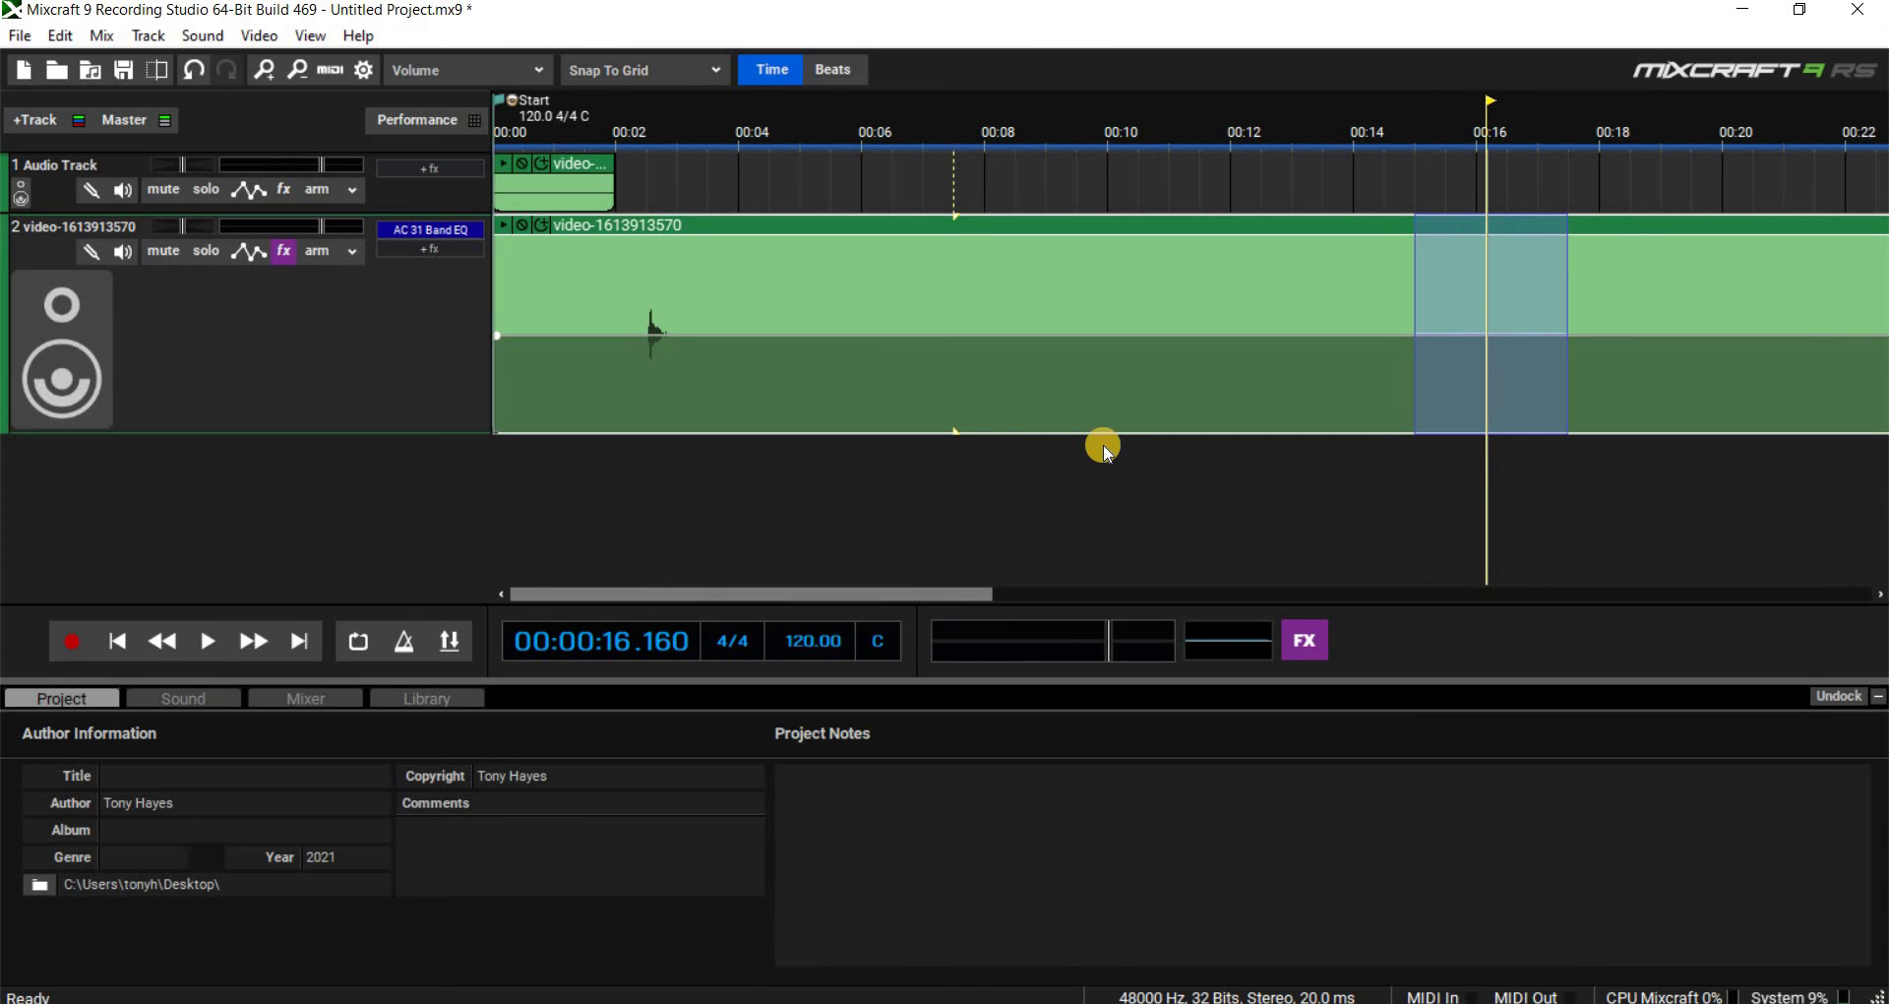
click(357, 648)
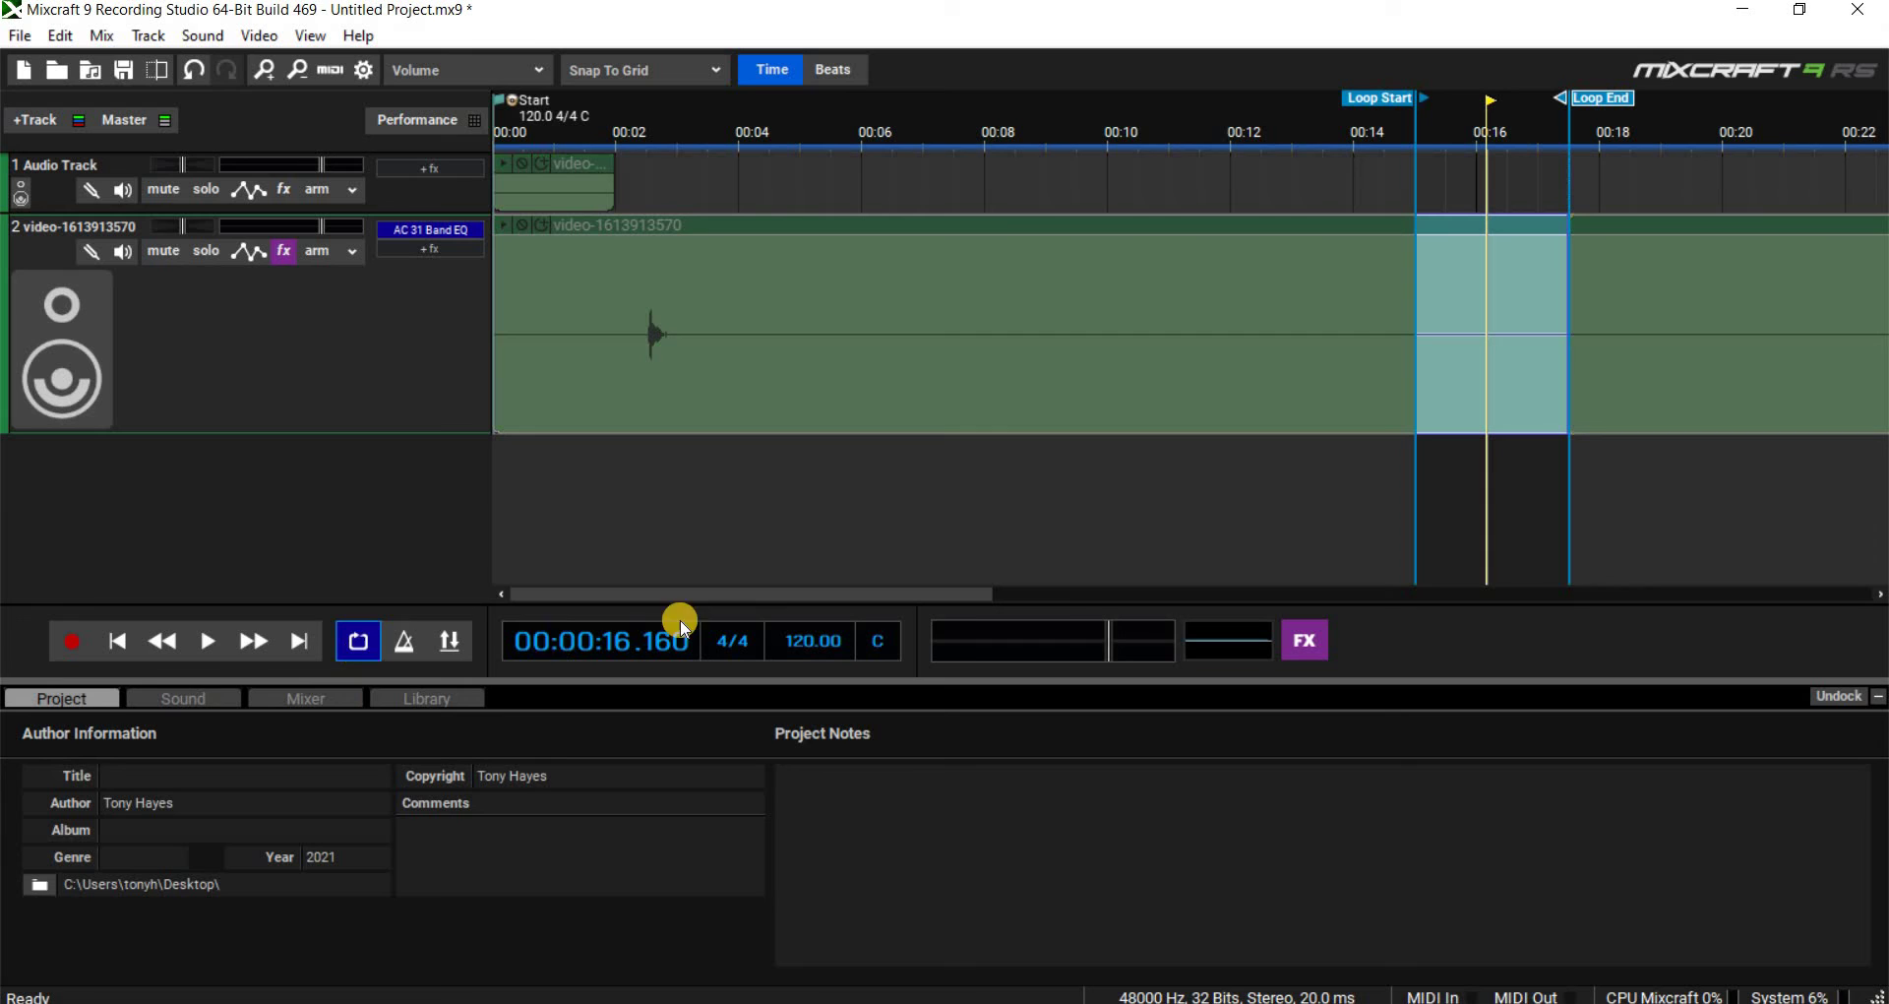
click(208, 642)
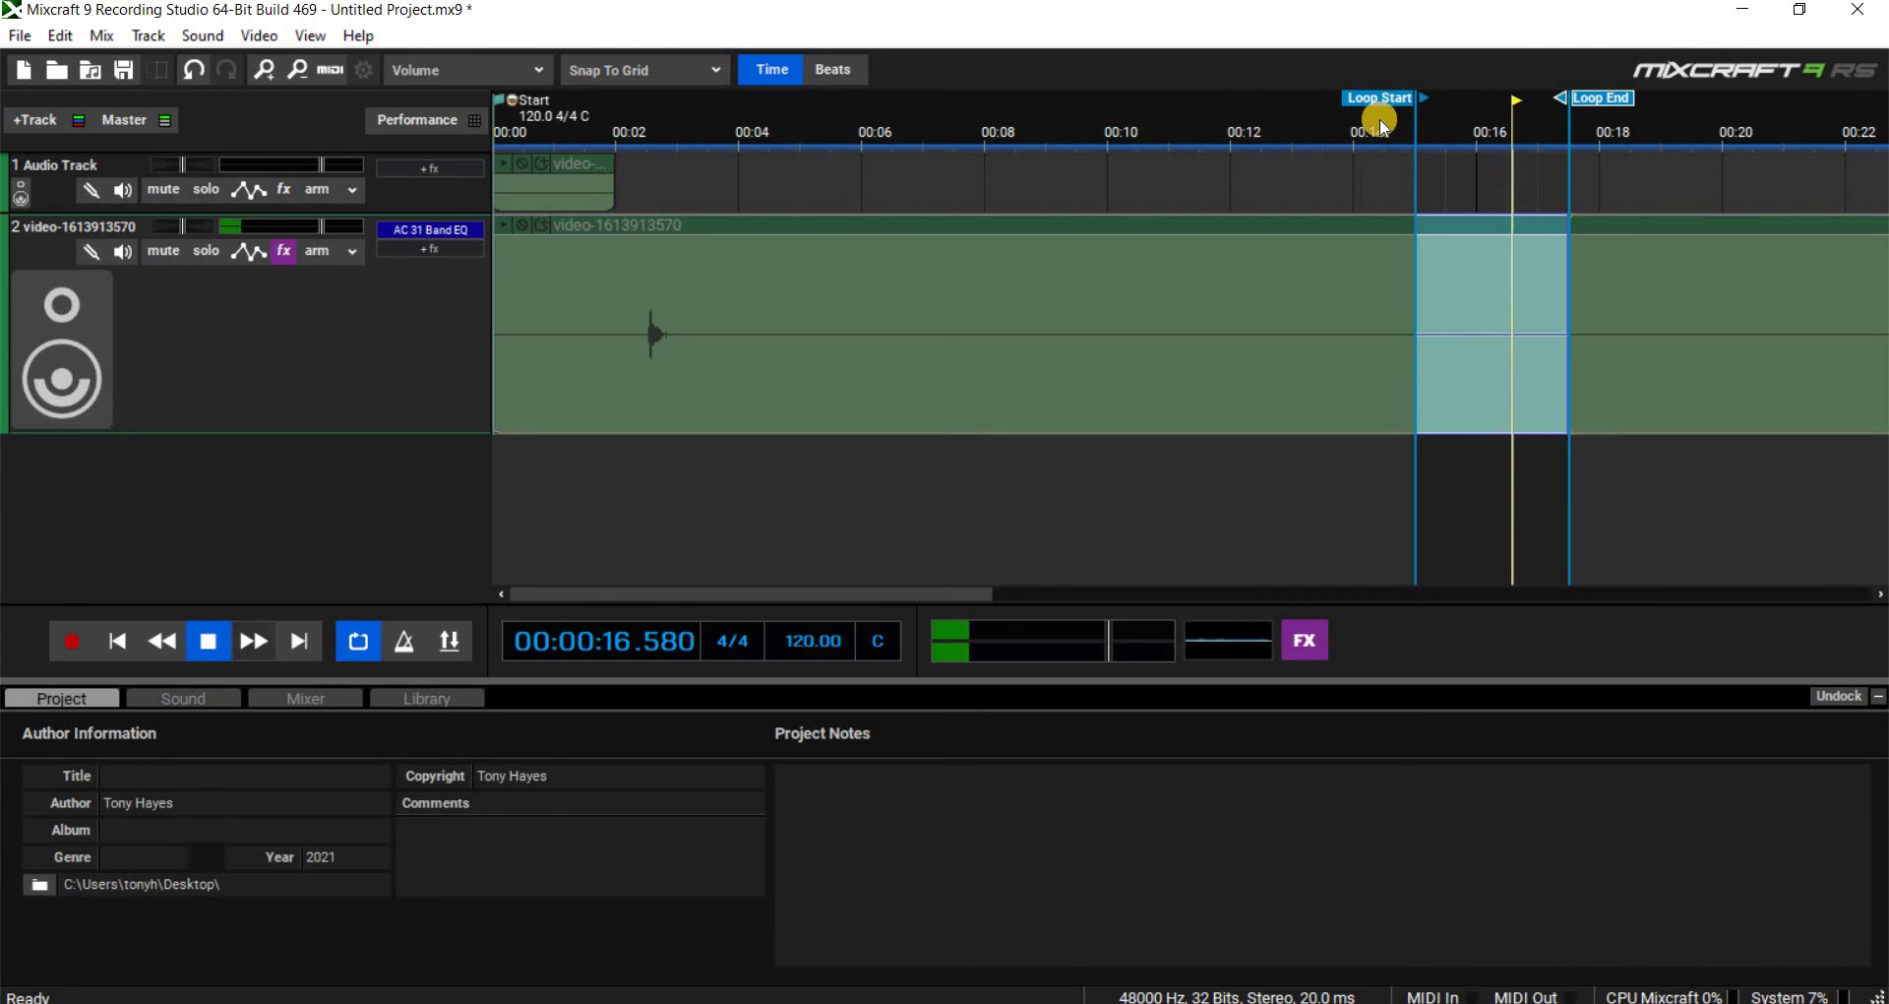
- Move the loop end to about 0:16.5 and show the Voxengo Spectrum Analyzer with its monitor mode set to Avg
drag(1594, 100, 1510, 98)
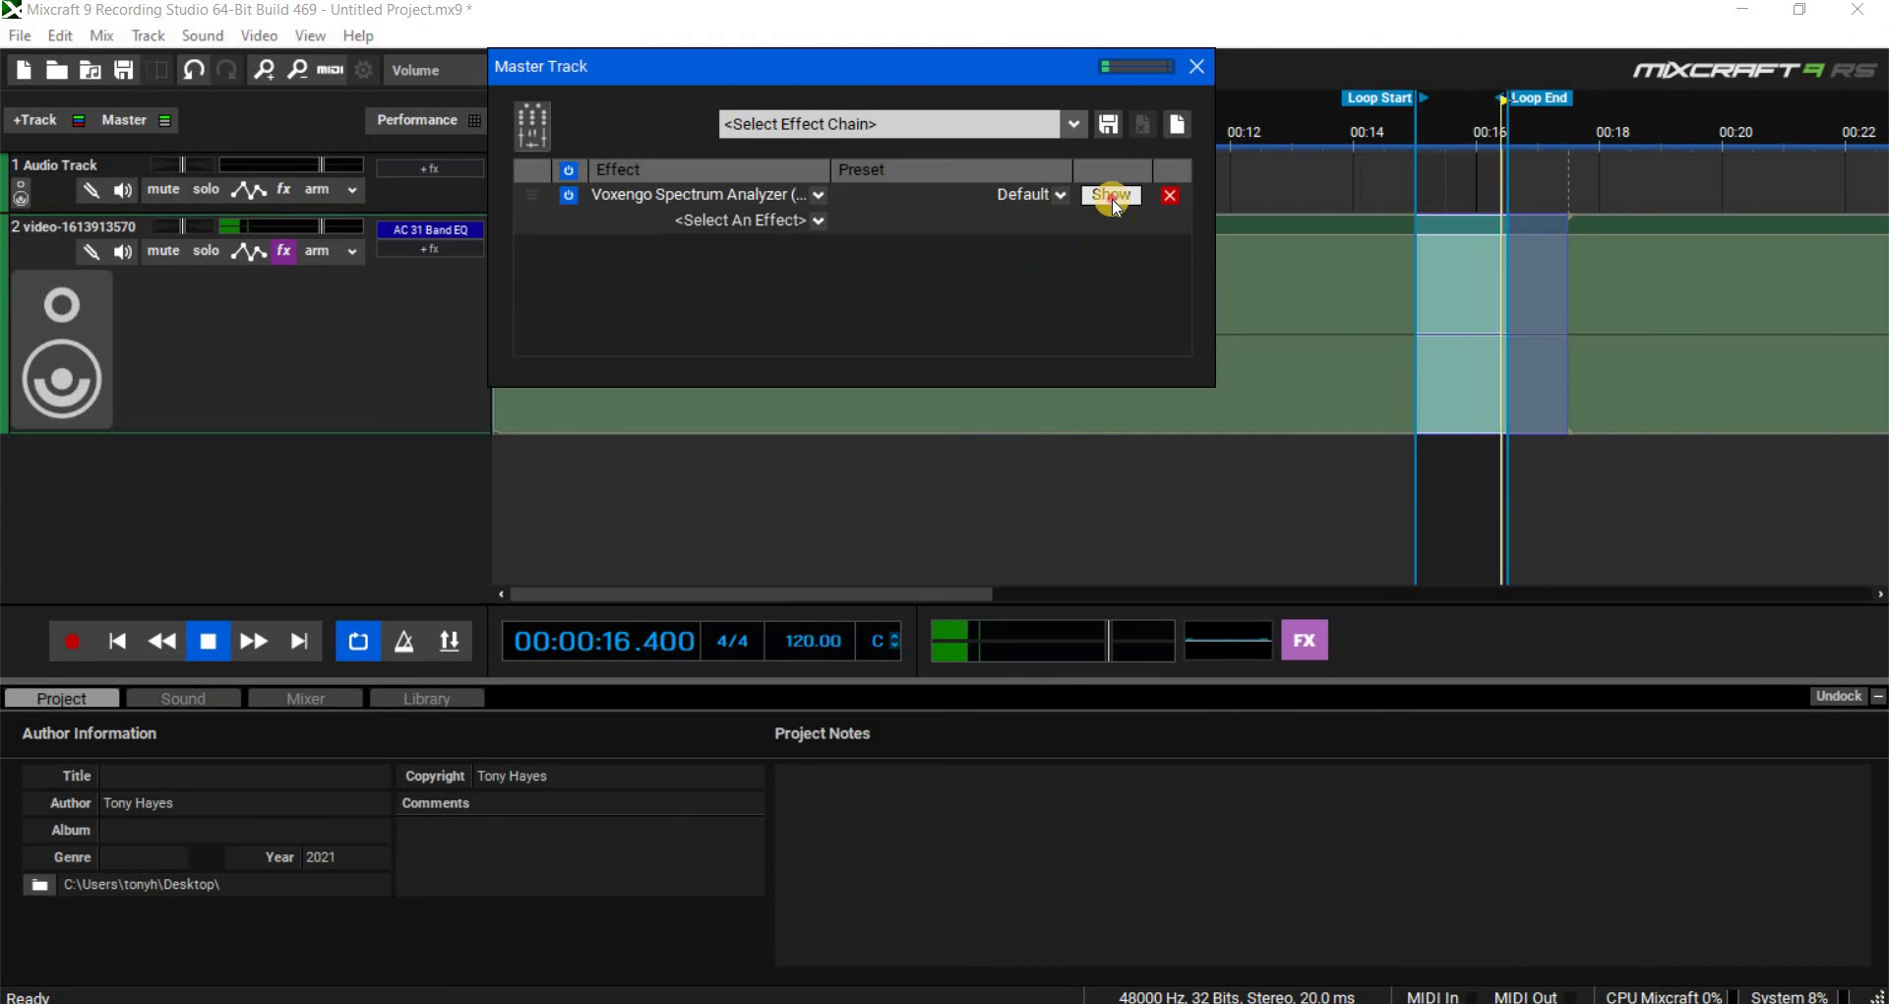
click(1110, 193)
click(1196, 66)
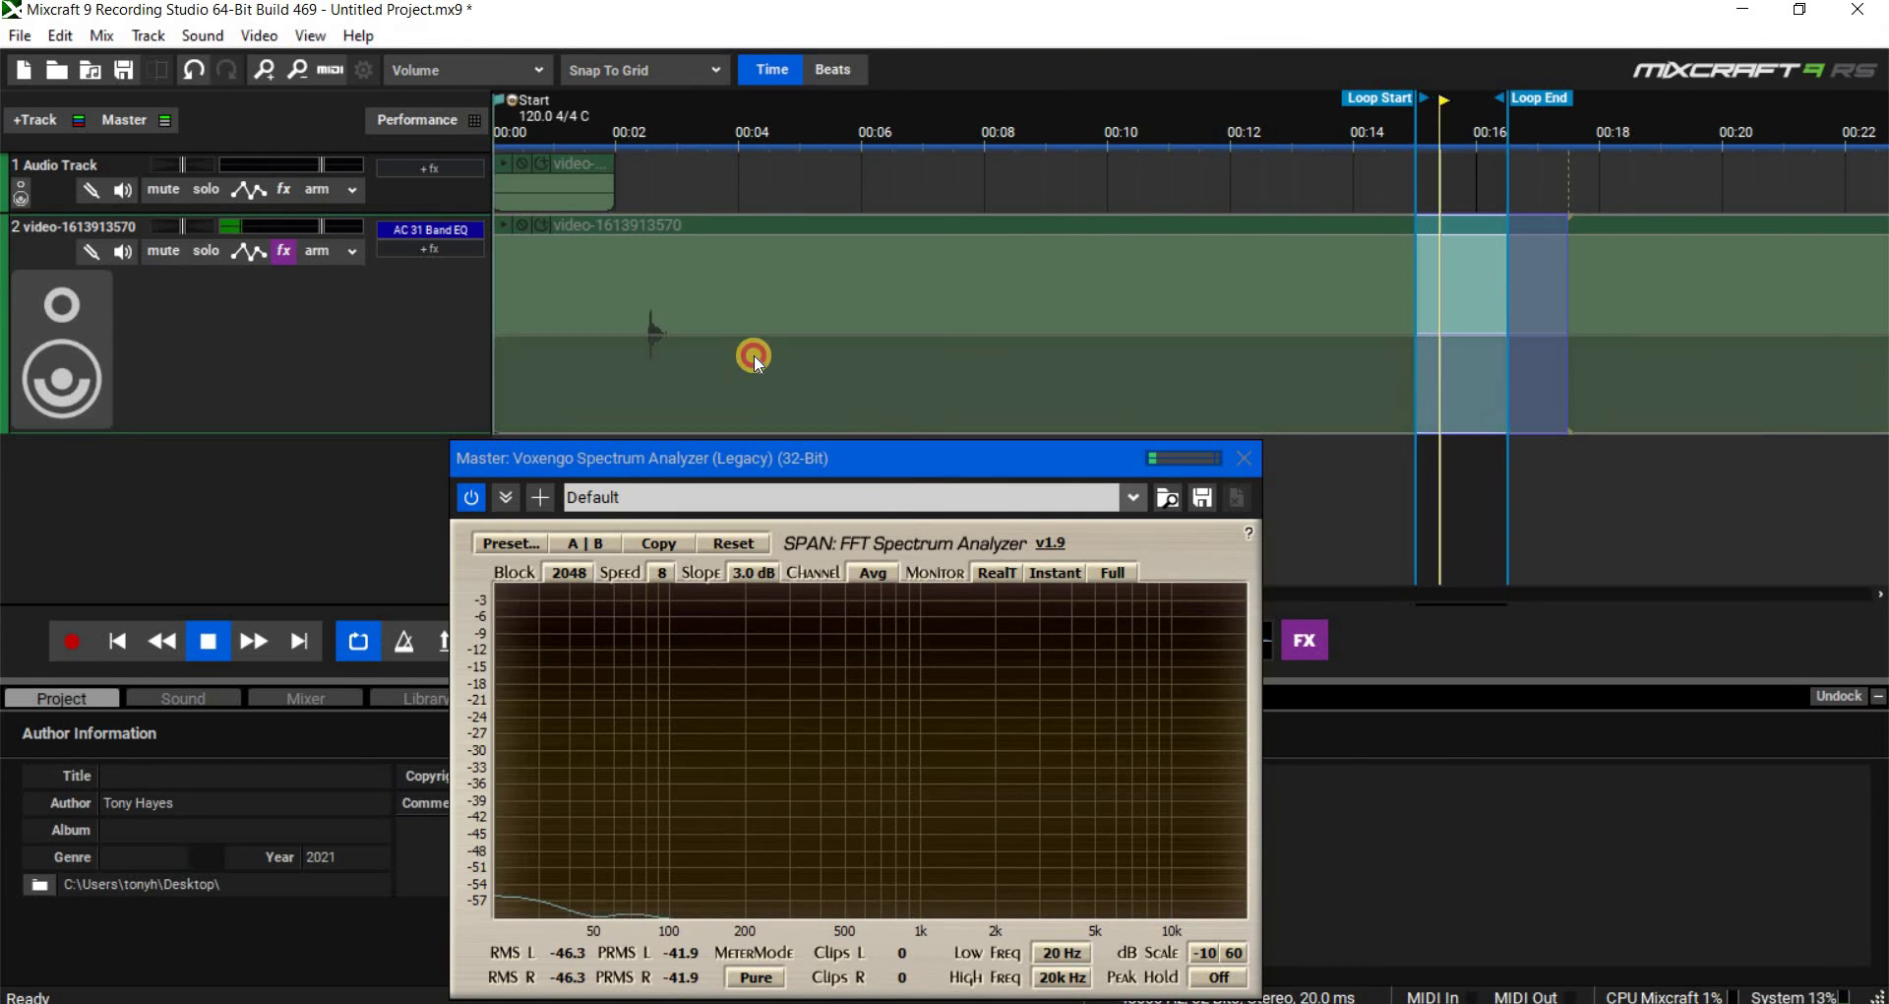
drag(754, 458, 571, 323)
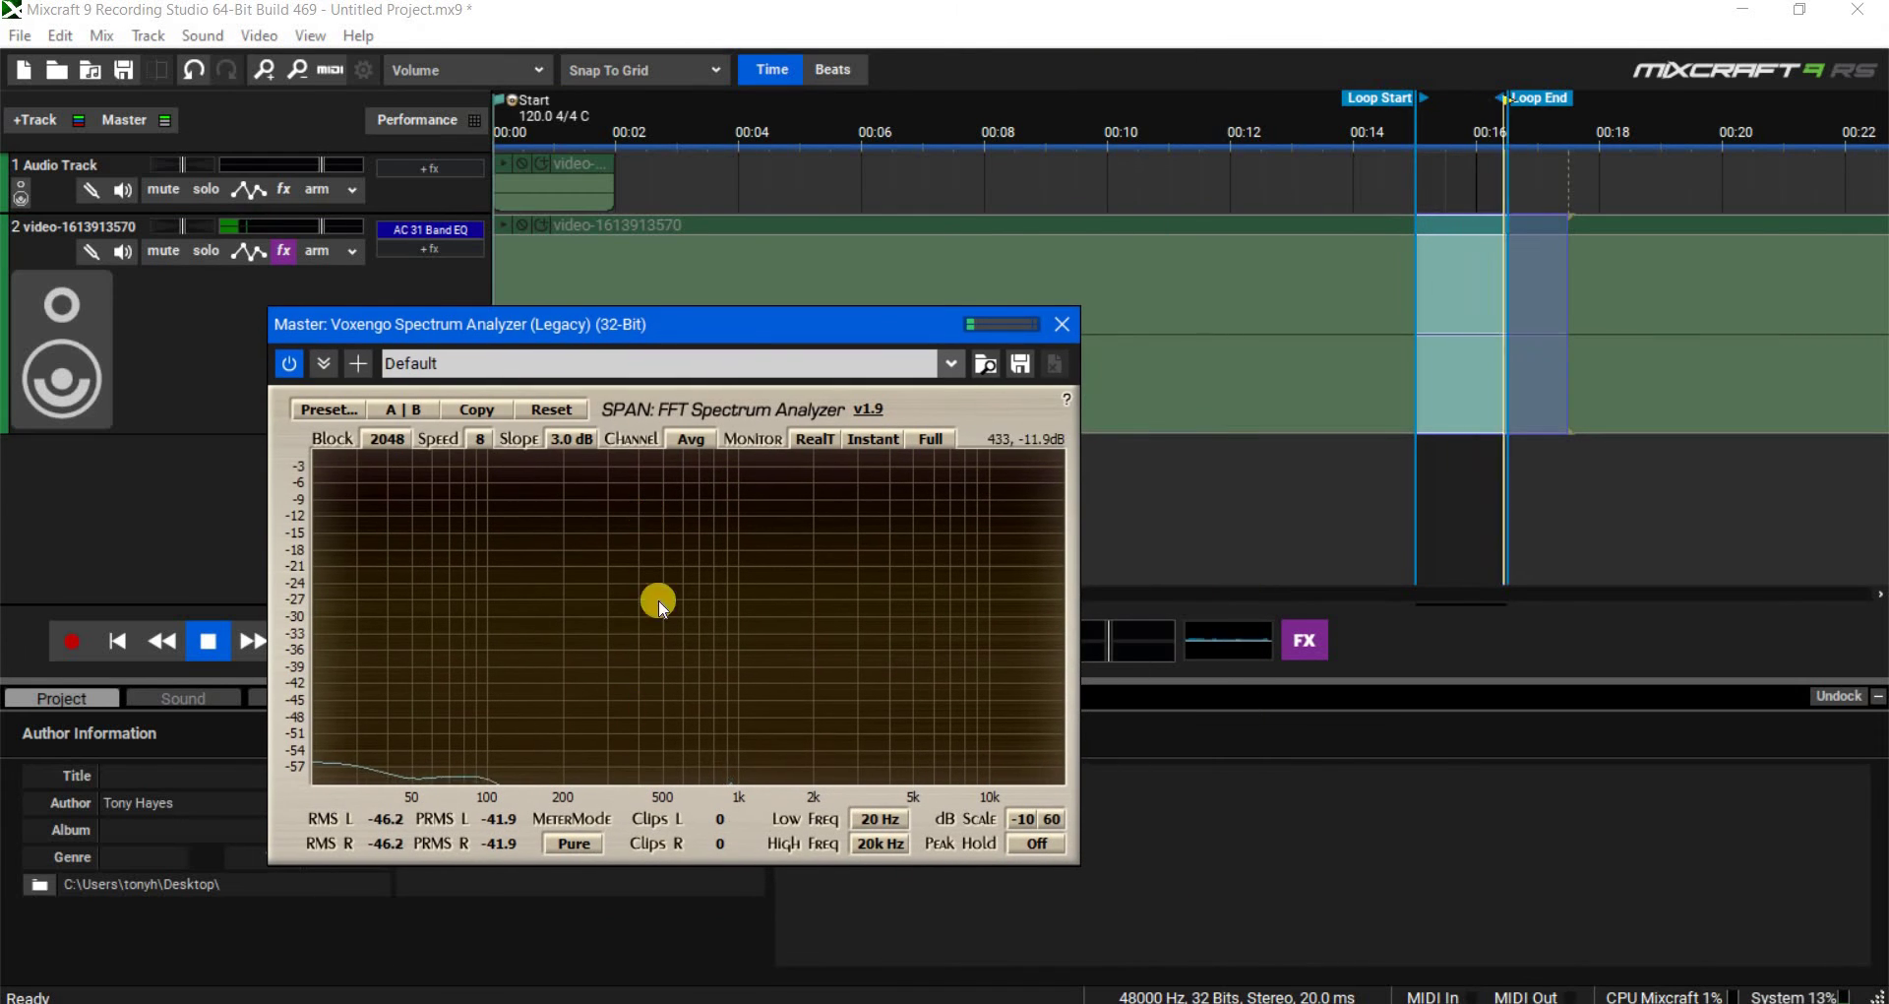
click(820, 440)
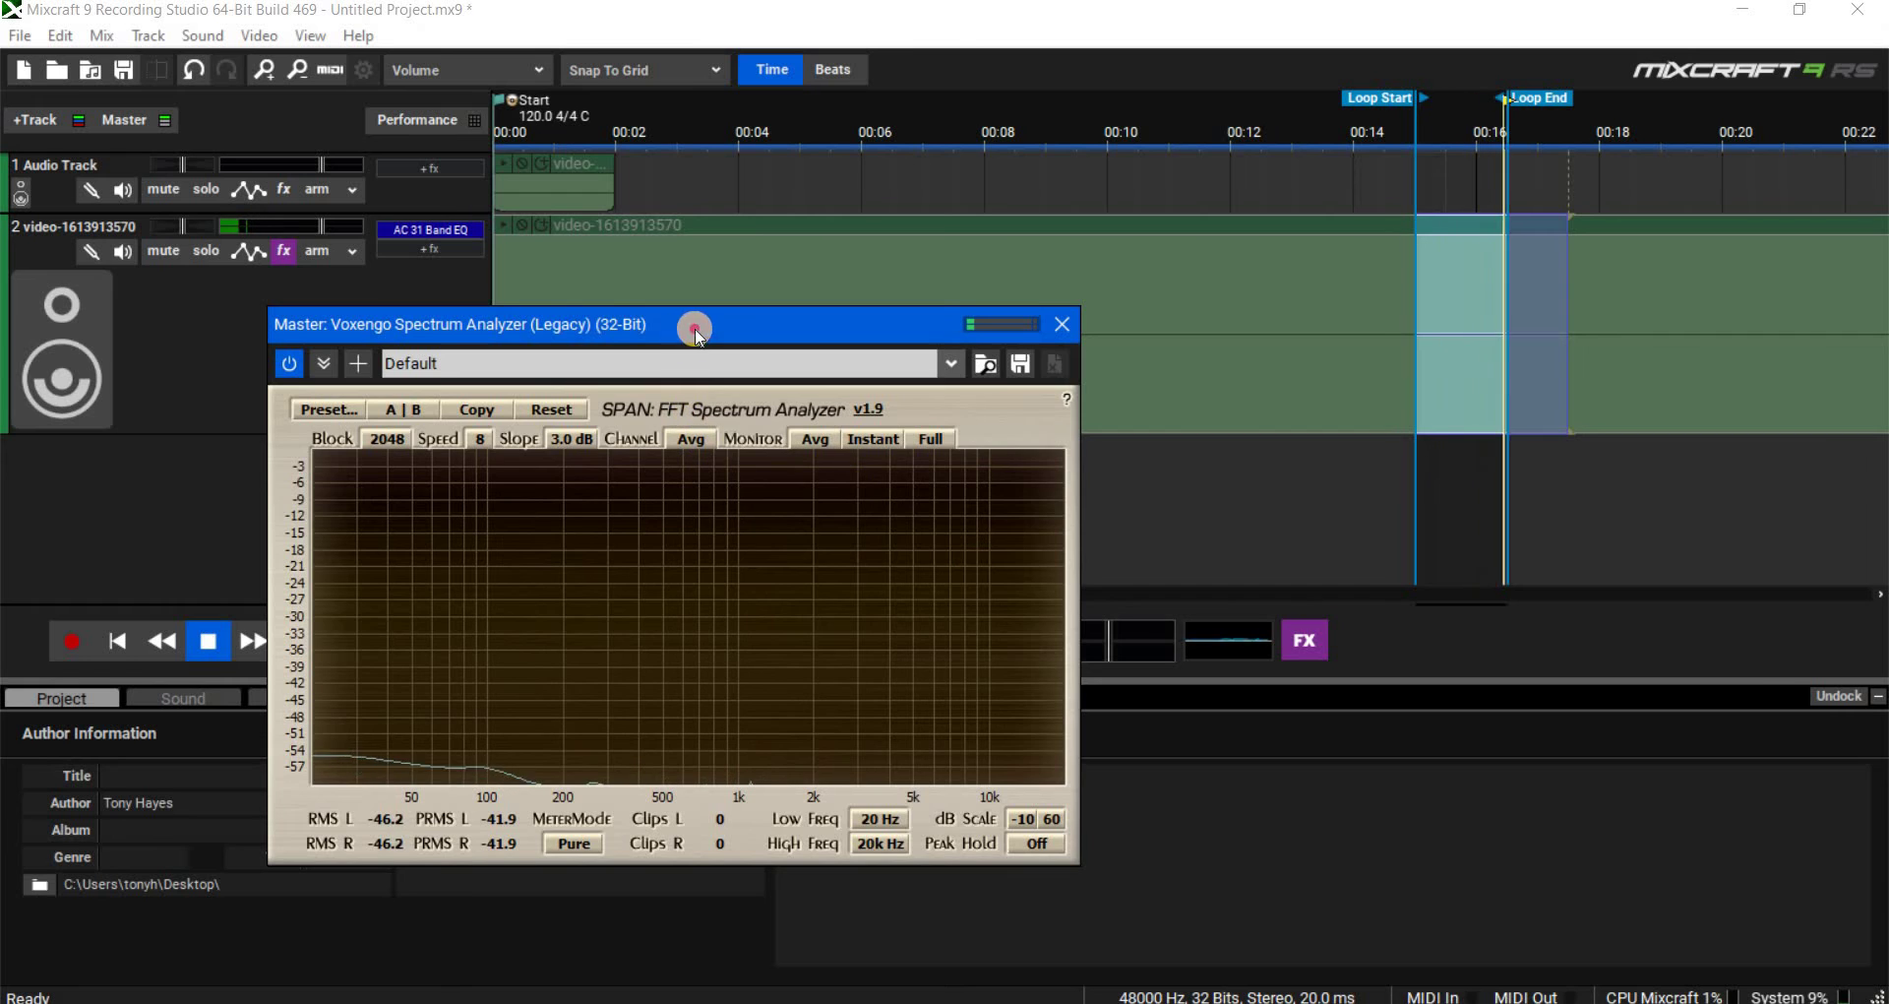
drag(706, 326, 755, 466)
drag(681, 356, 682, 358)
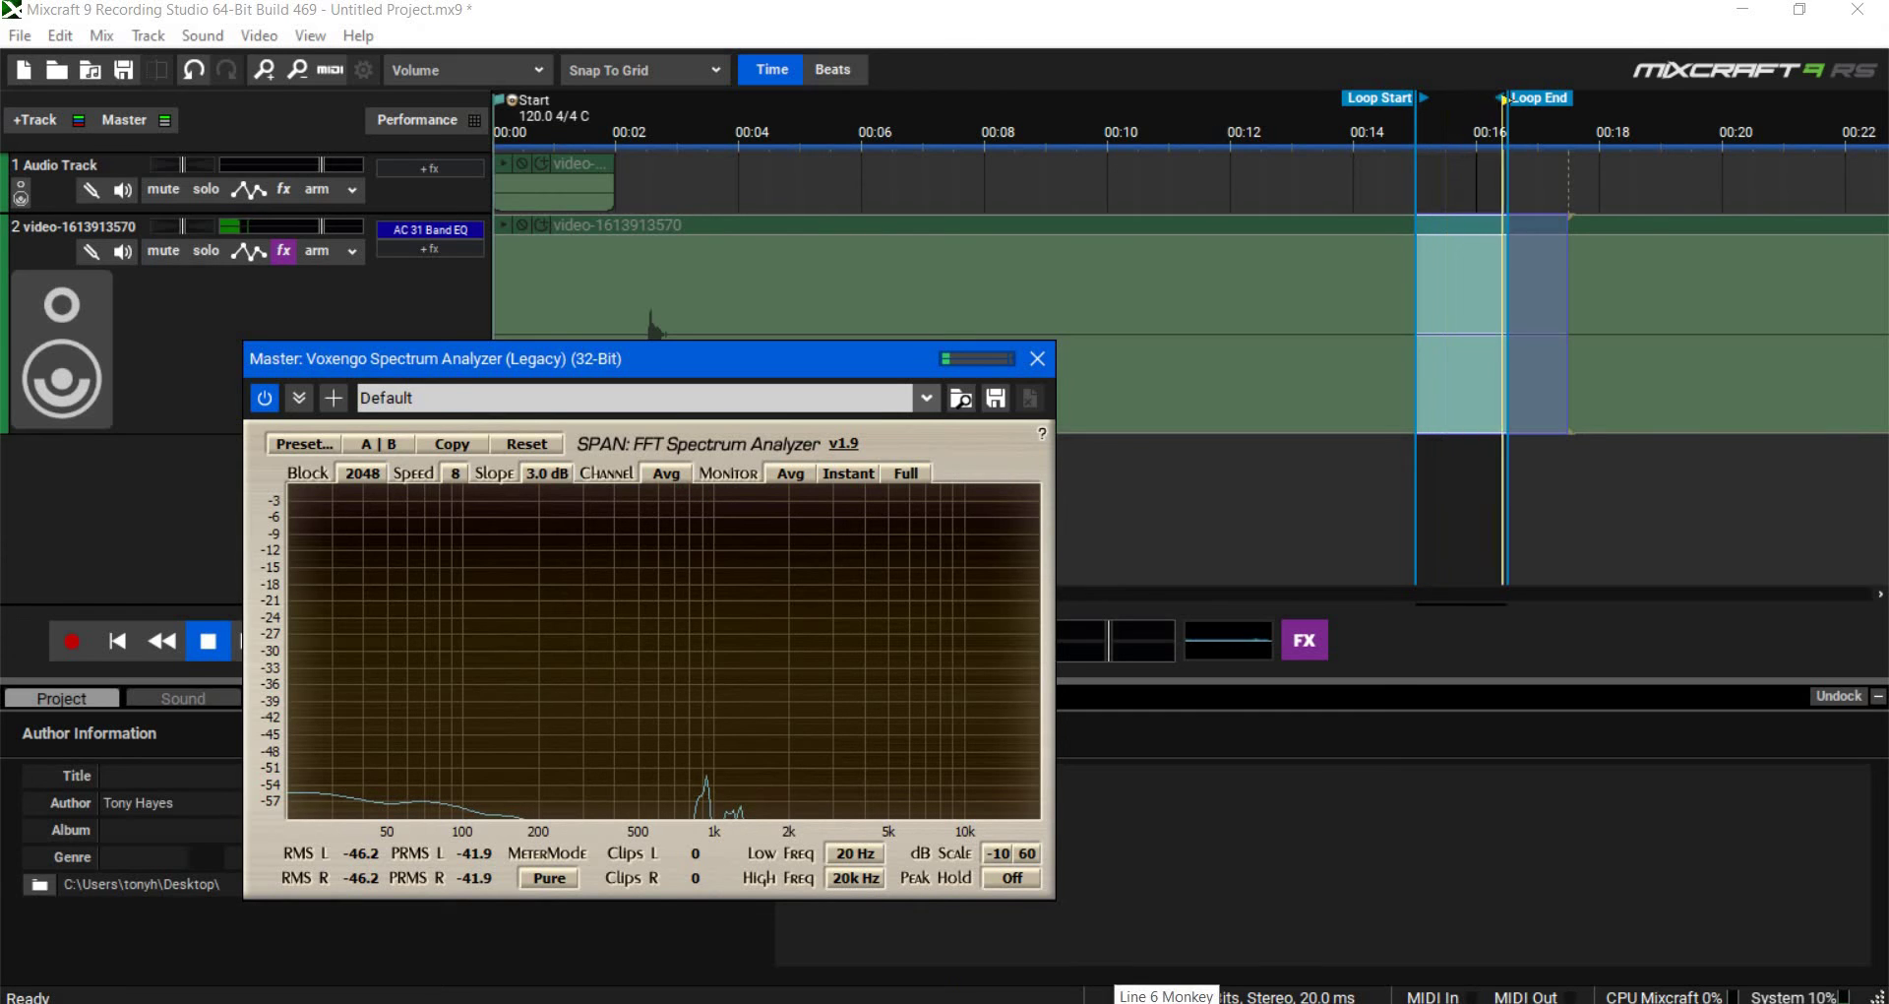
- Move the loop start to about 0:14.5 and switch the analyzer's monitor mode to RealT and back to Avg
click(1405, 100)
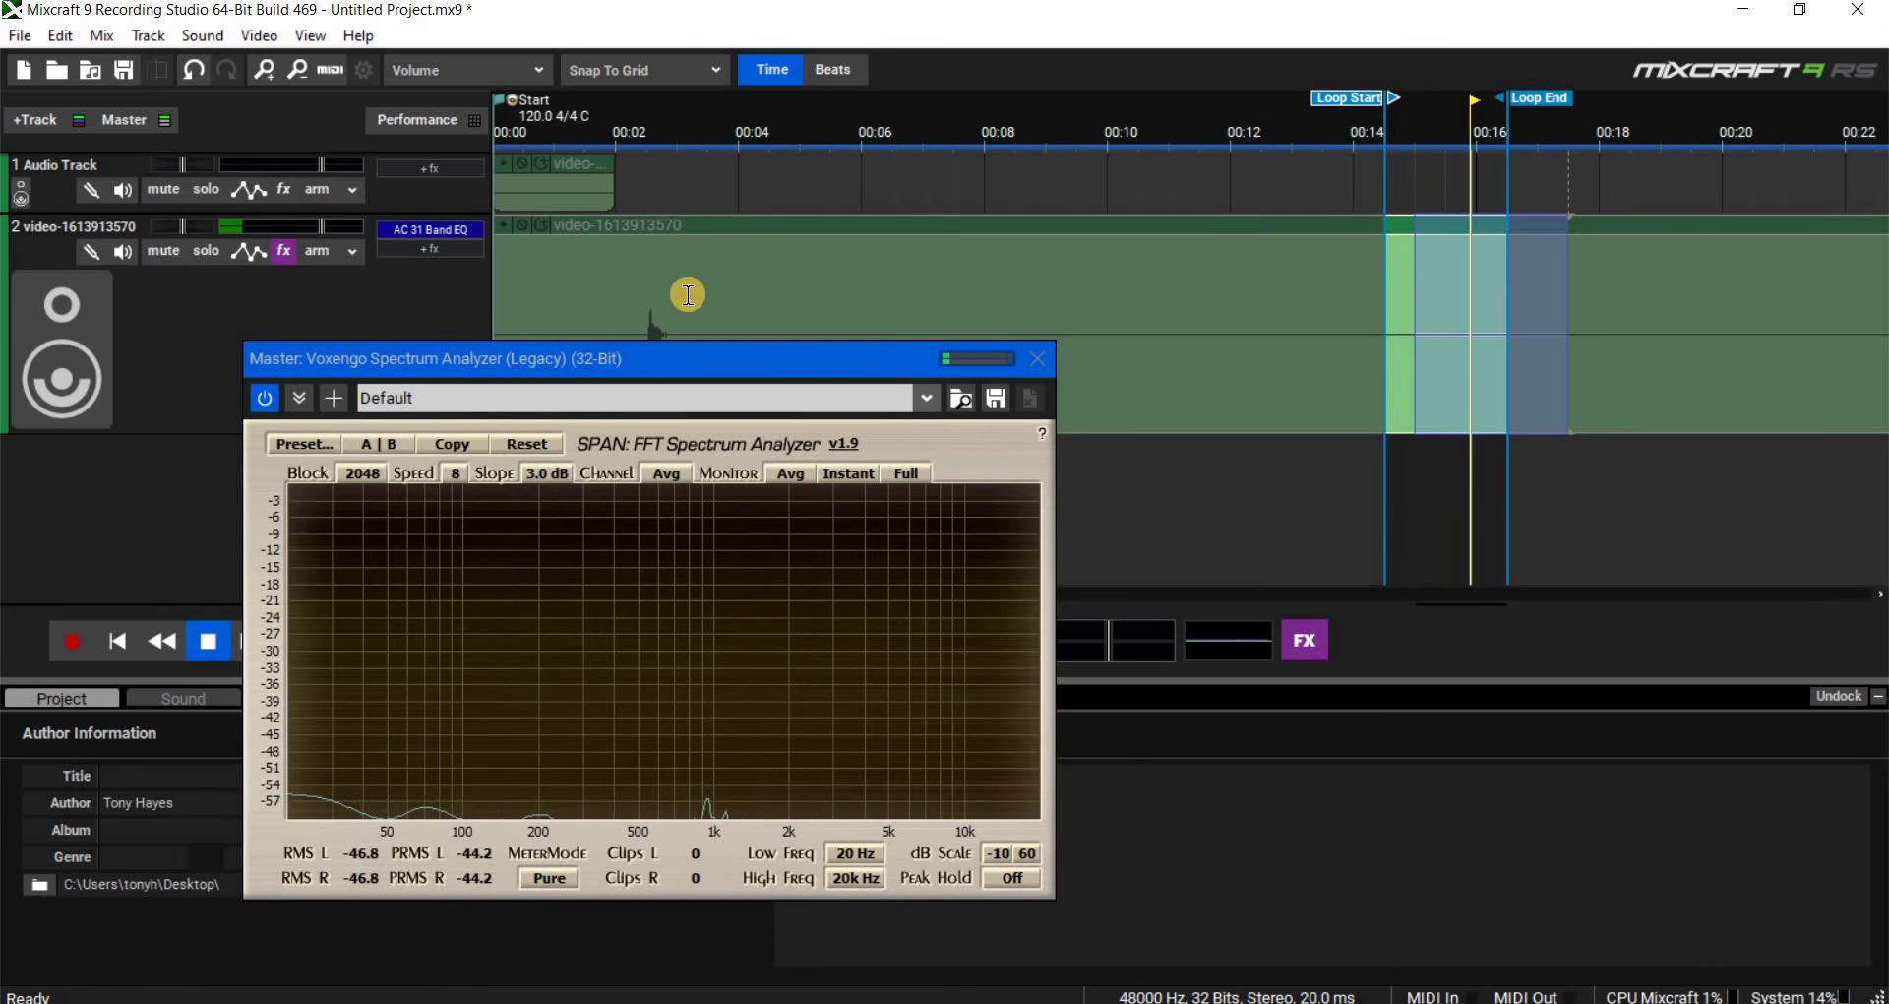
click(793, 473)
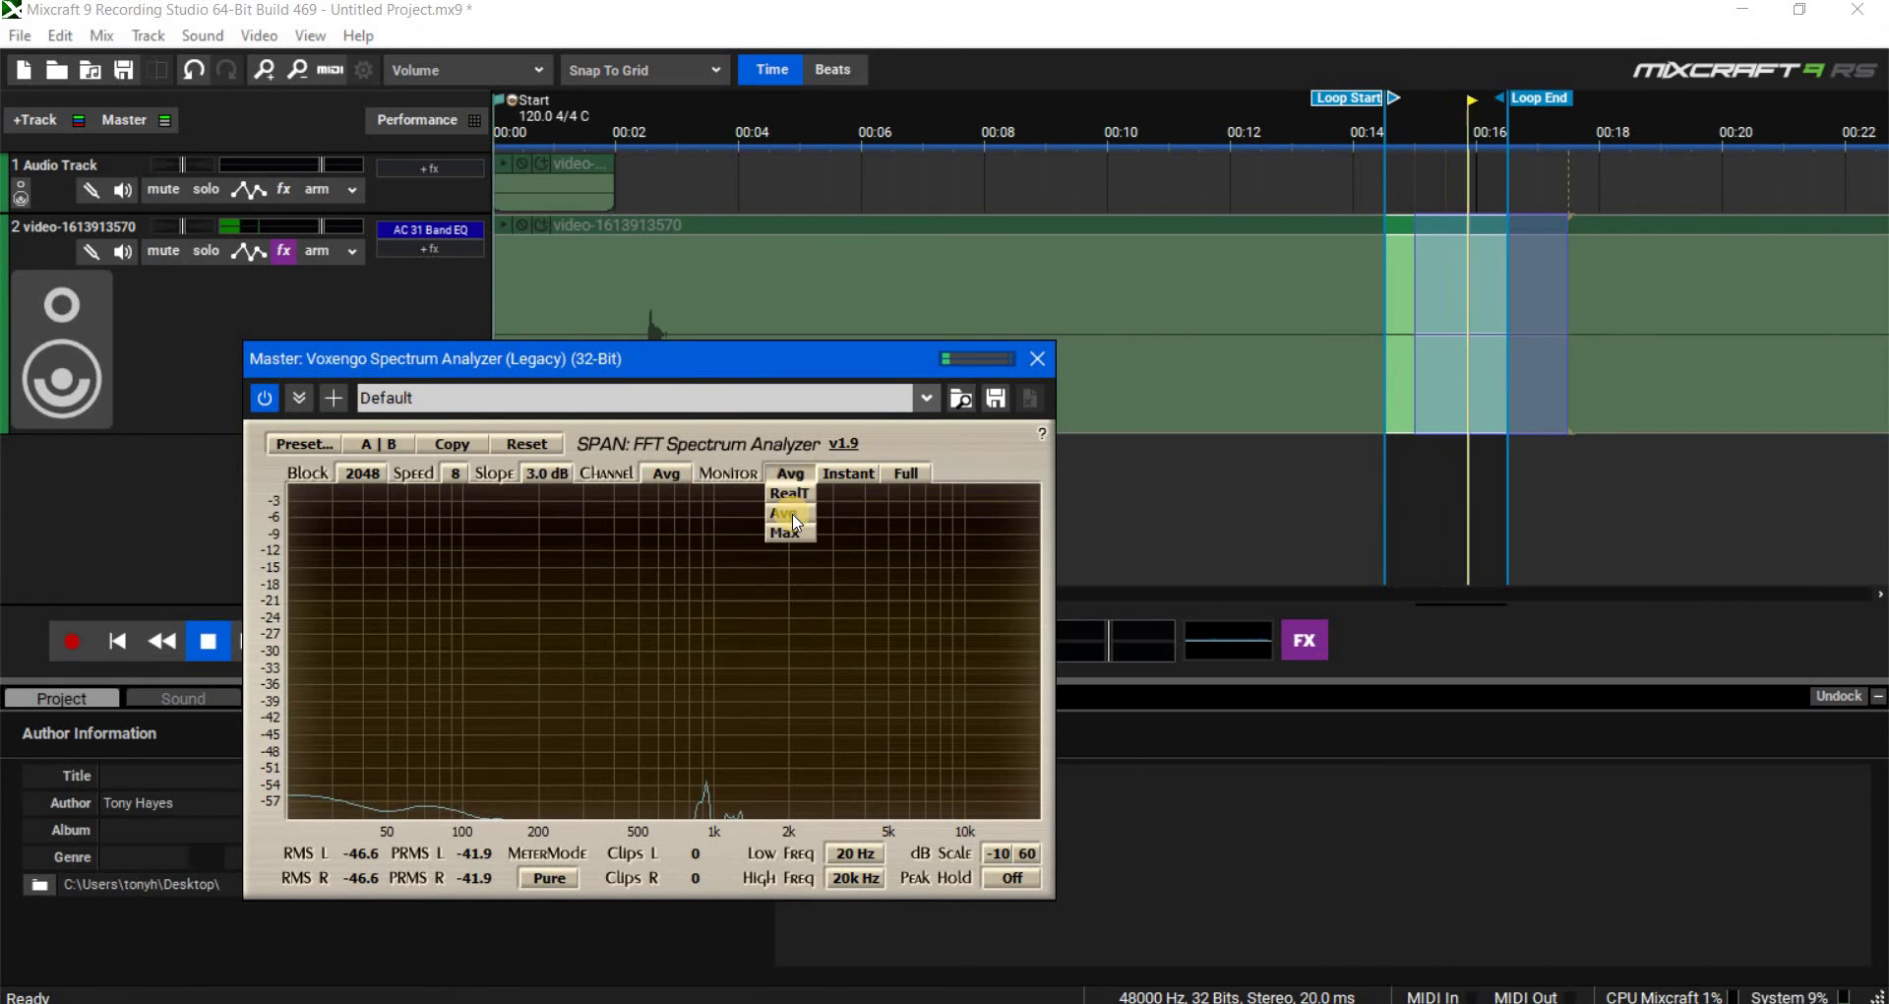
click(790, 493)
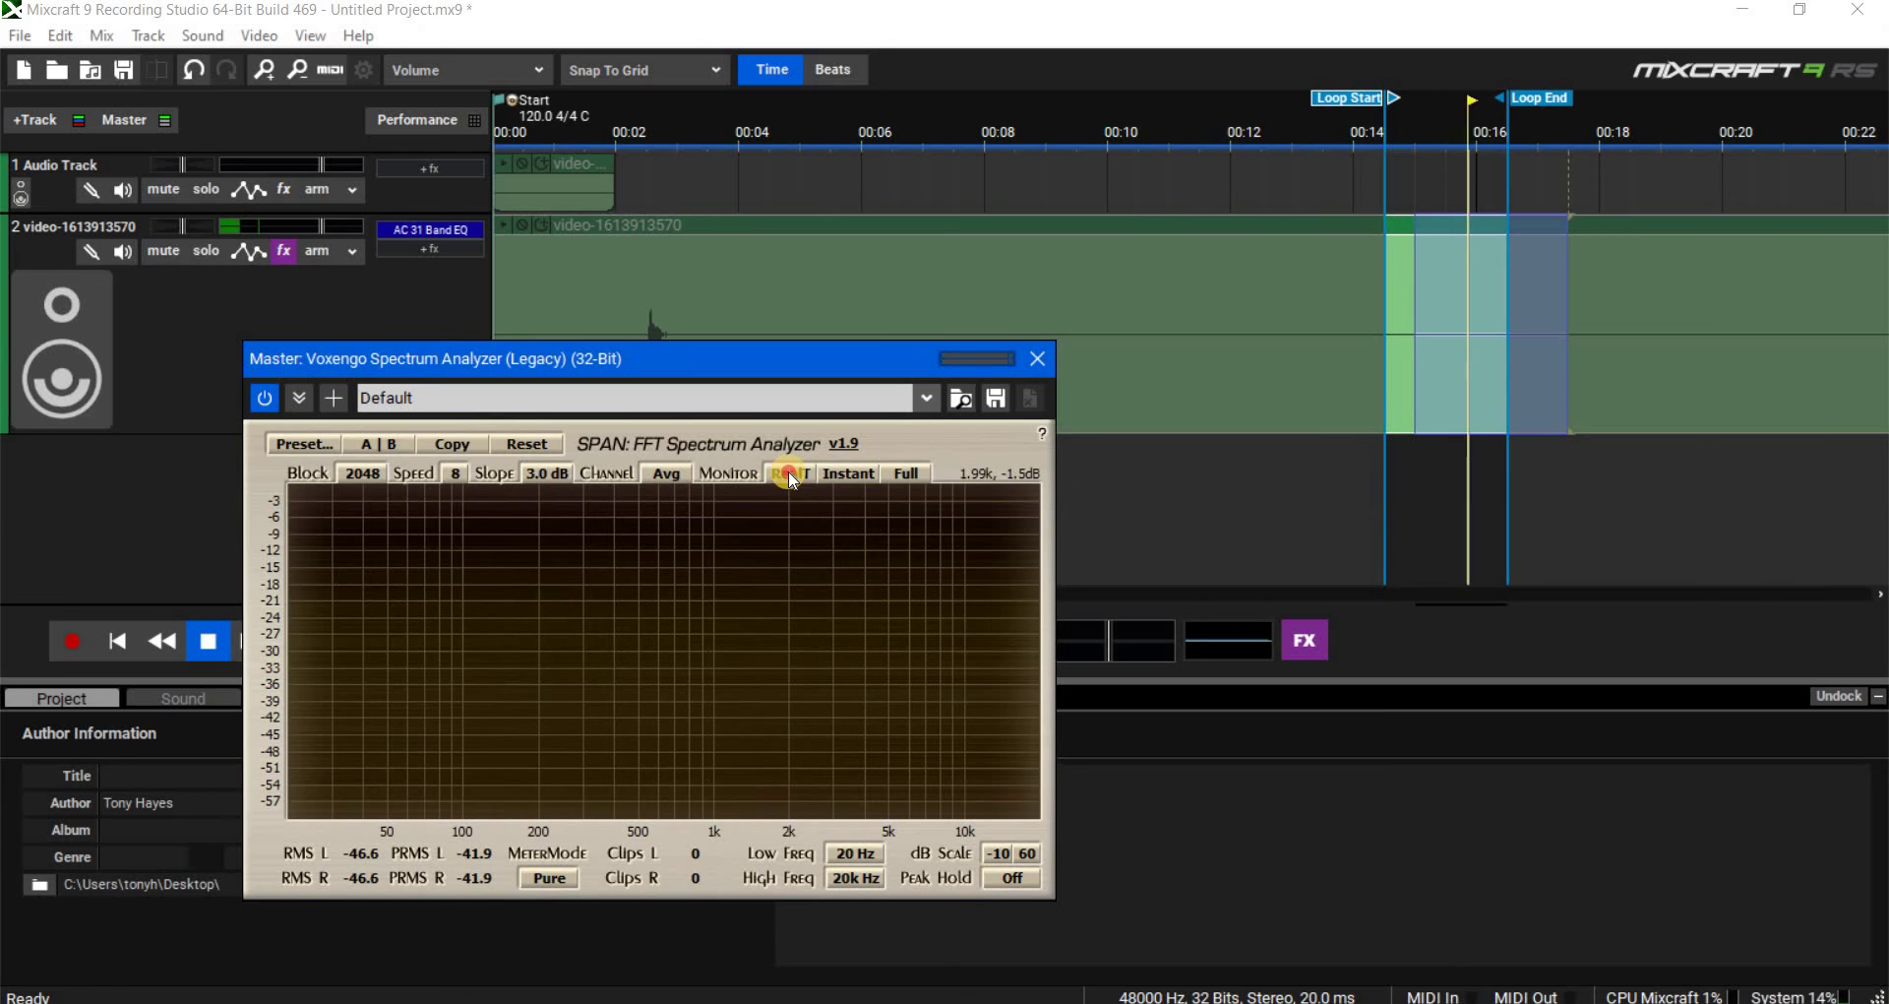
click(784, 513)
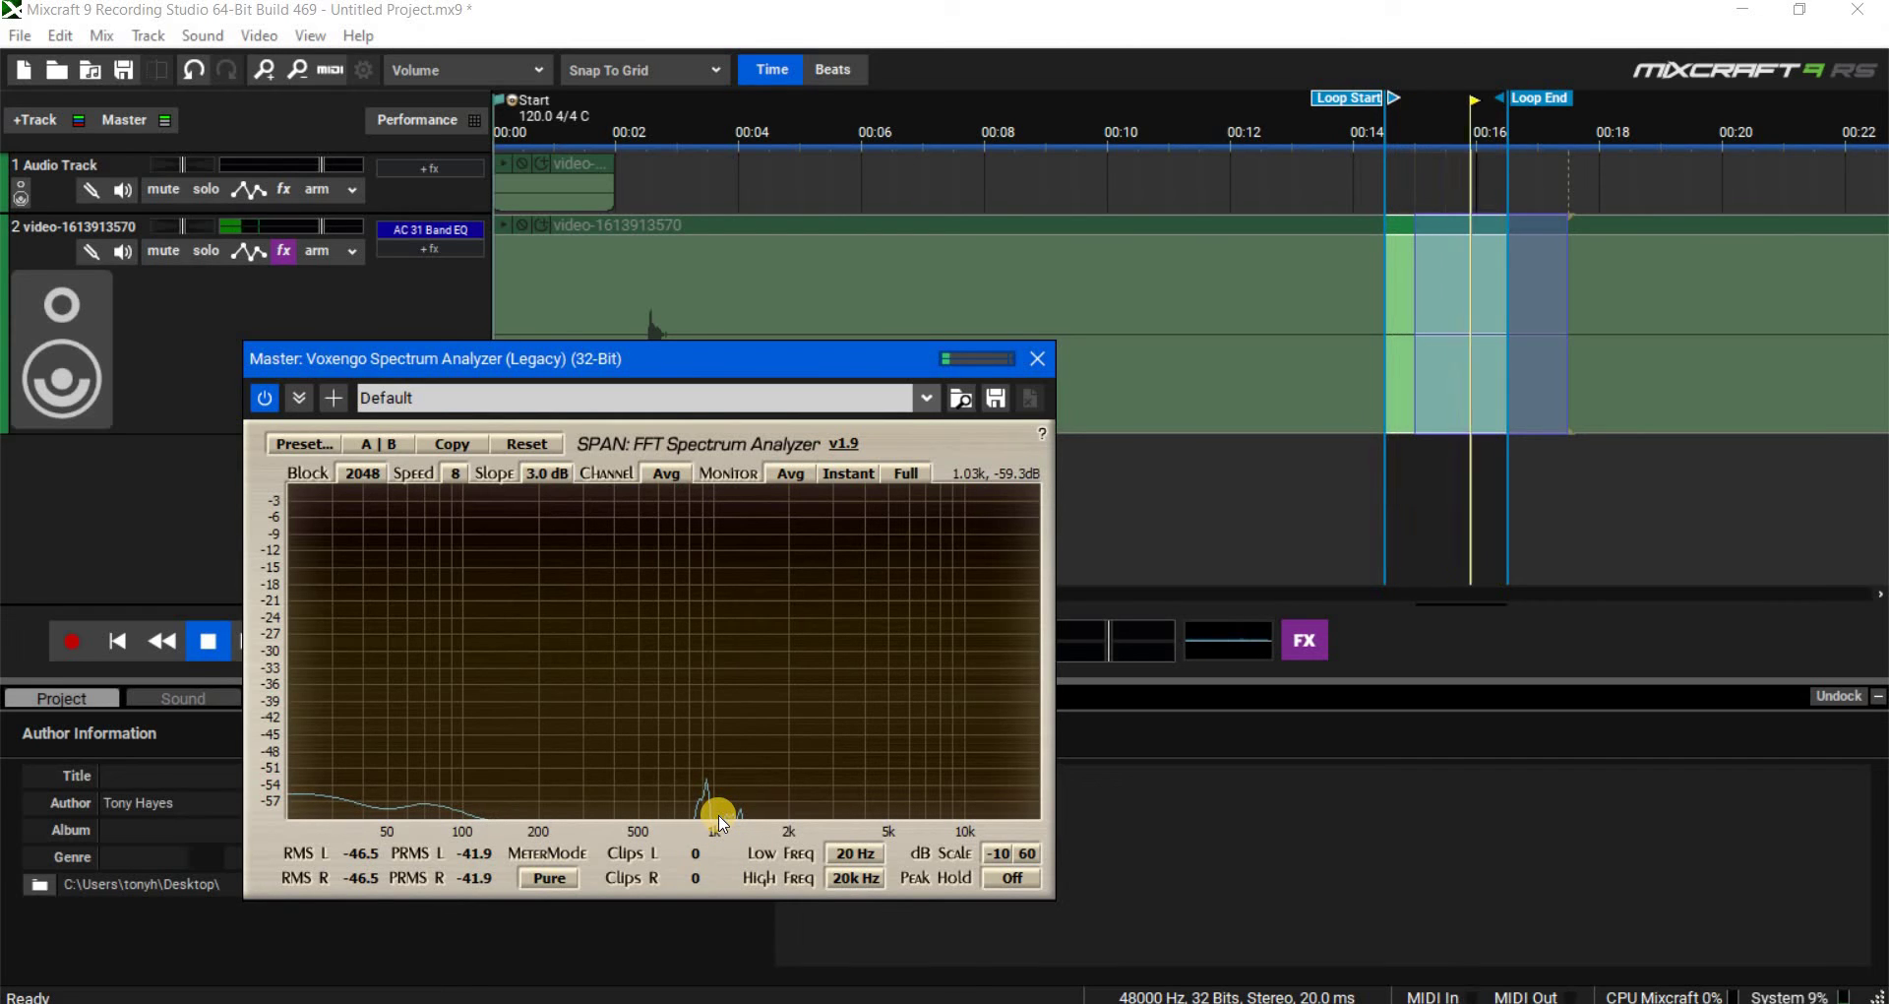
- Close the spectrum analyzer and stop the looped playback, turning loop mode off
click(1038, 358)
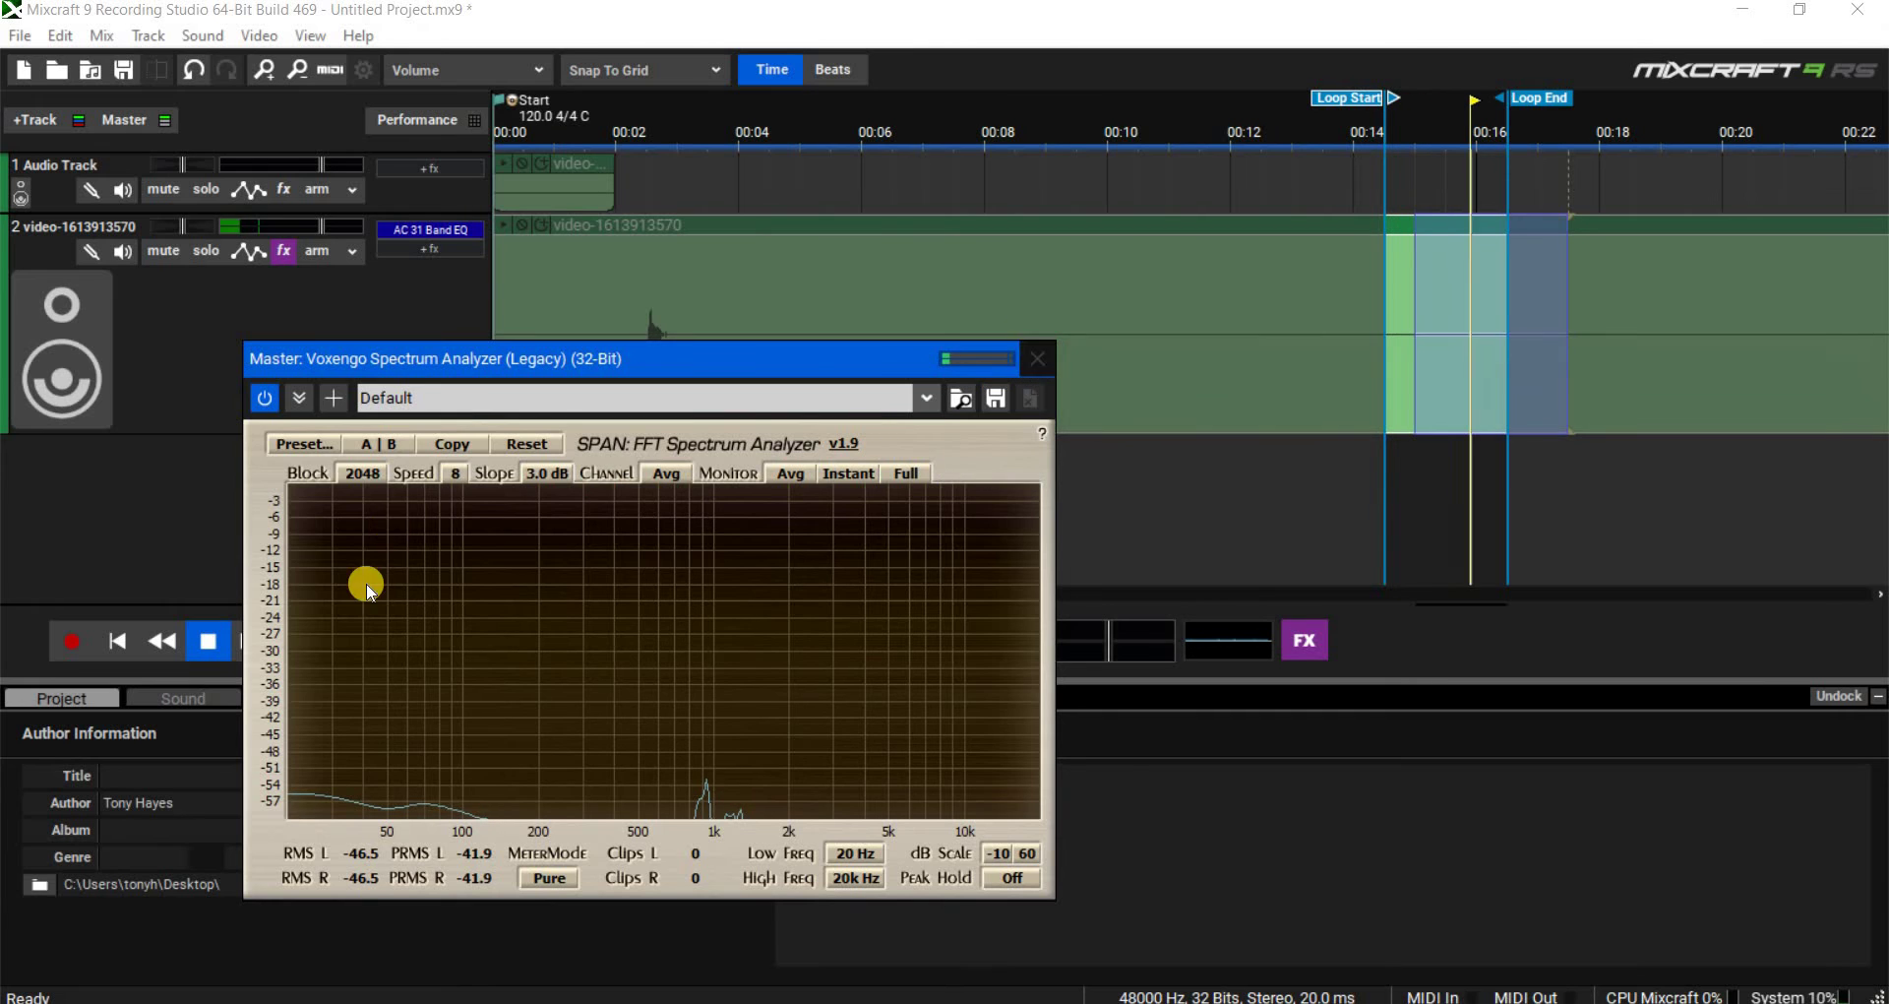
click(208, 641)
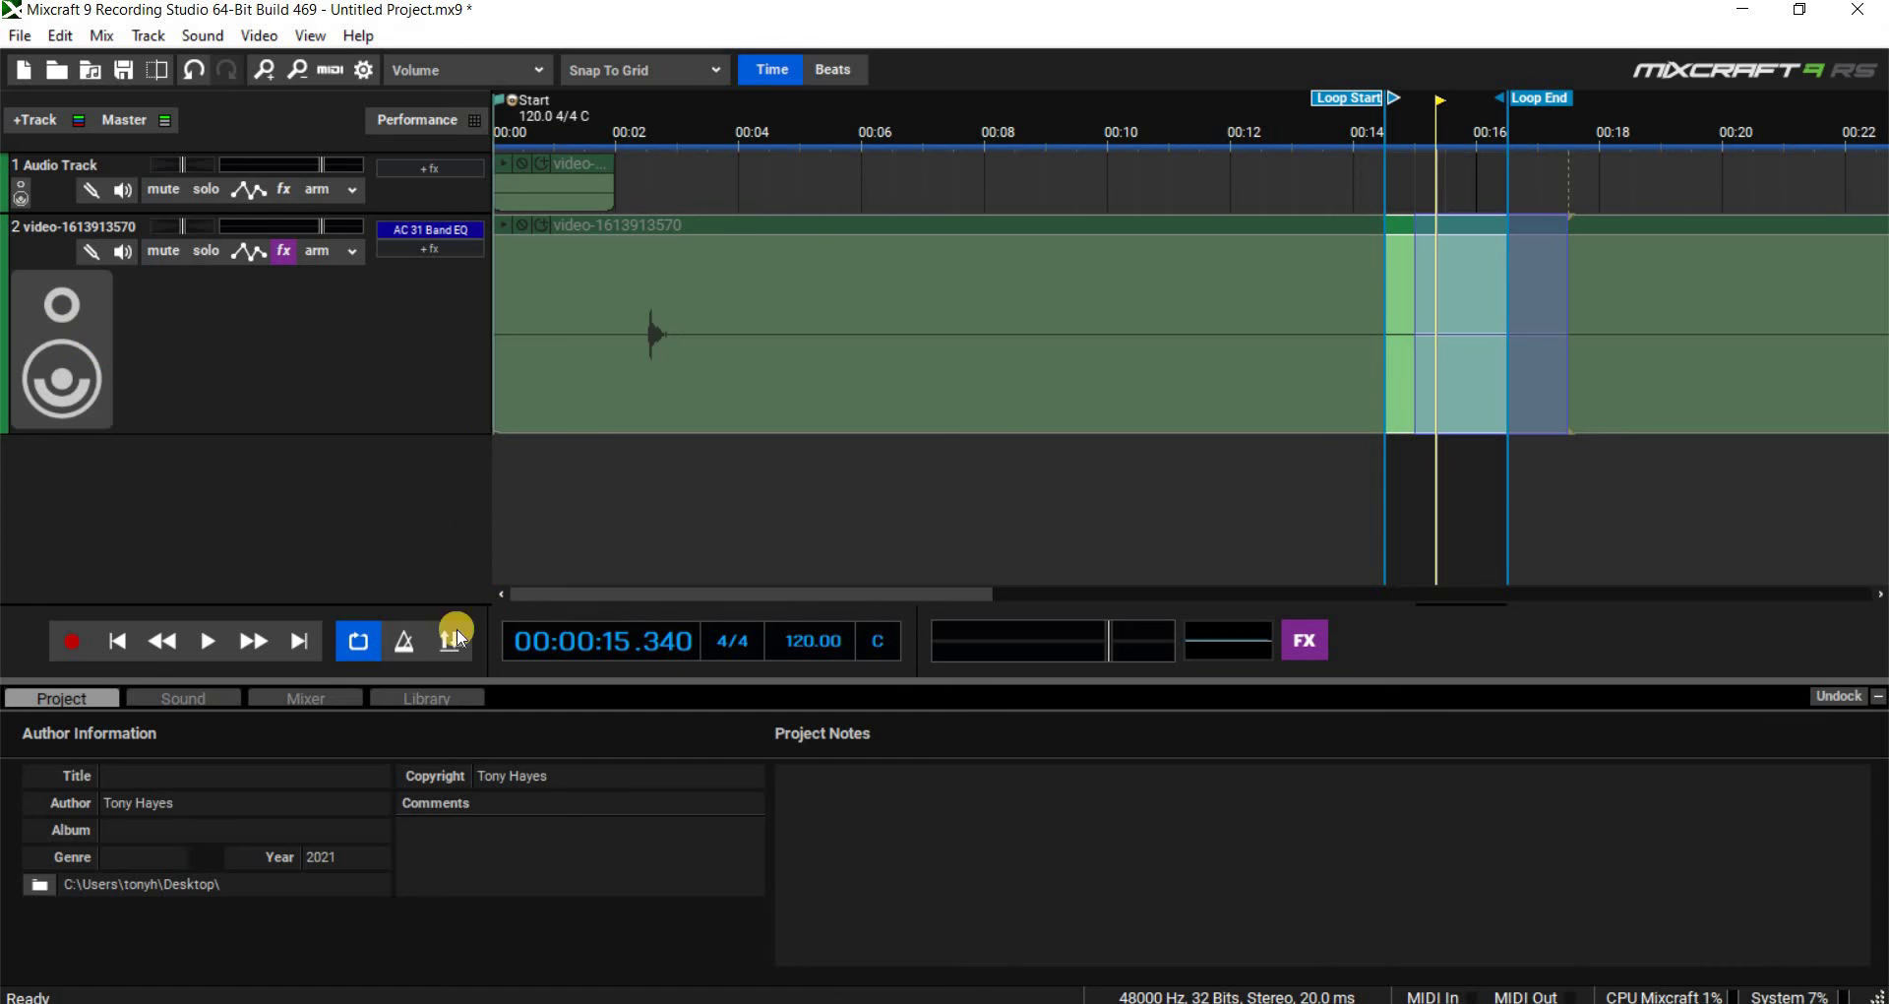
key(l)
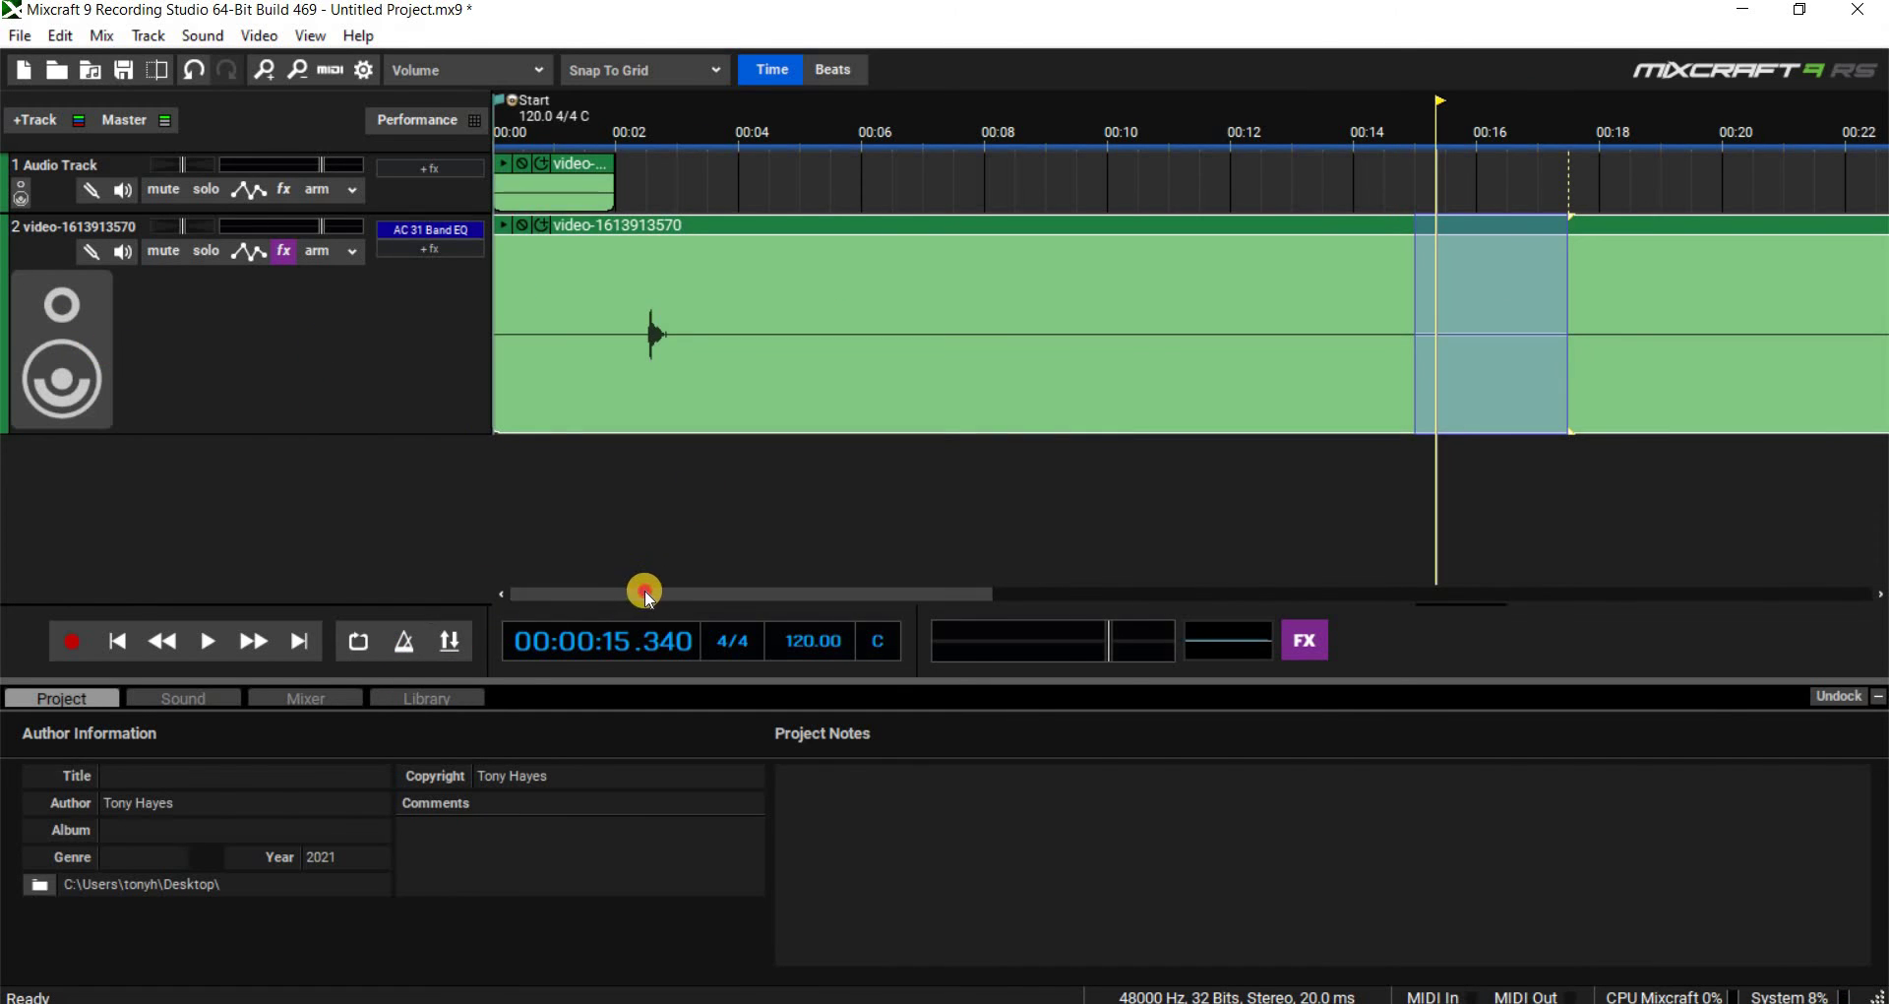
- Play the recording from 0:26.5, replay it from about 0:29 and stop at about 0:31
drag(807, 596, 862, 591)
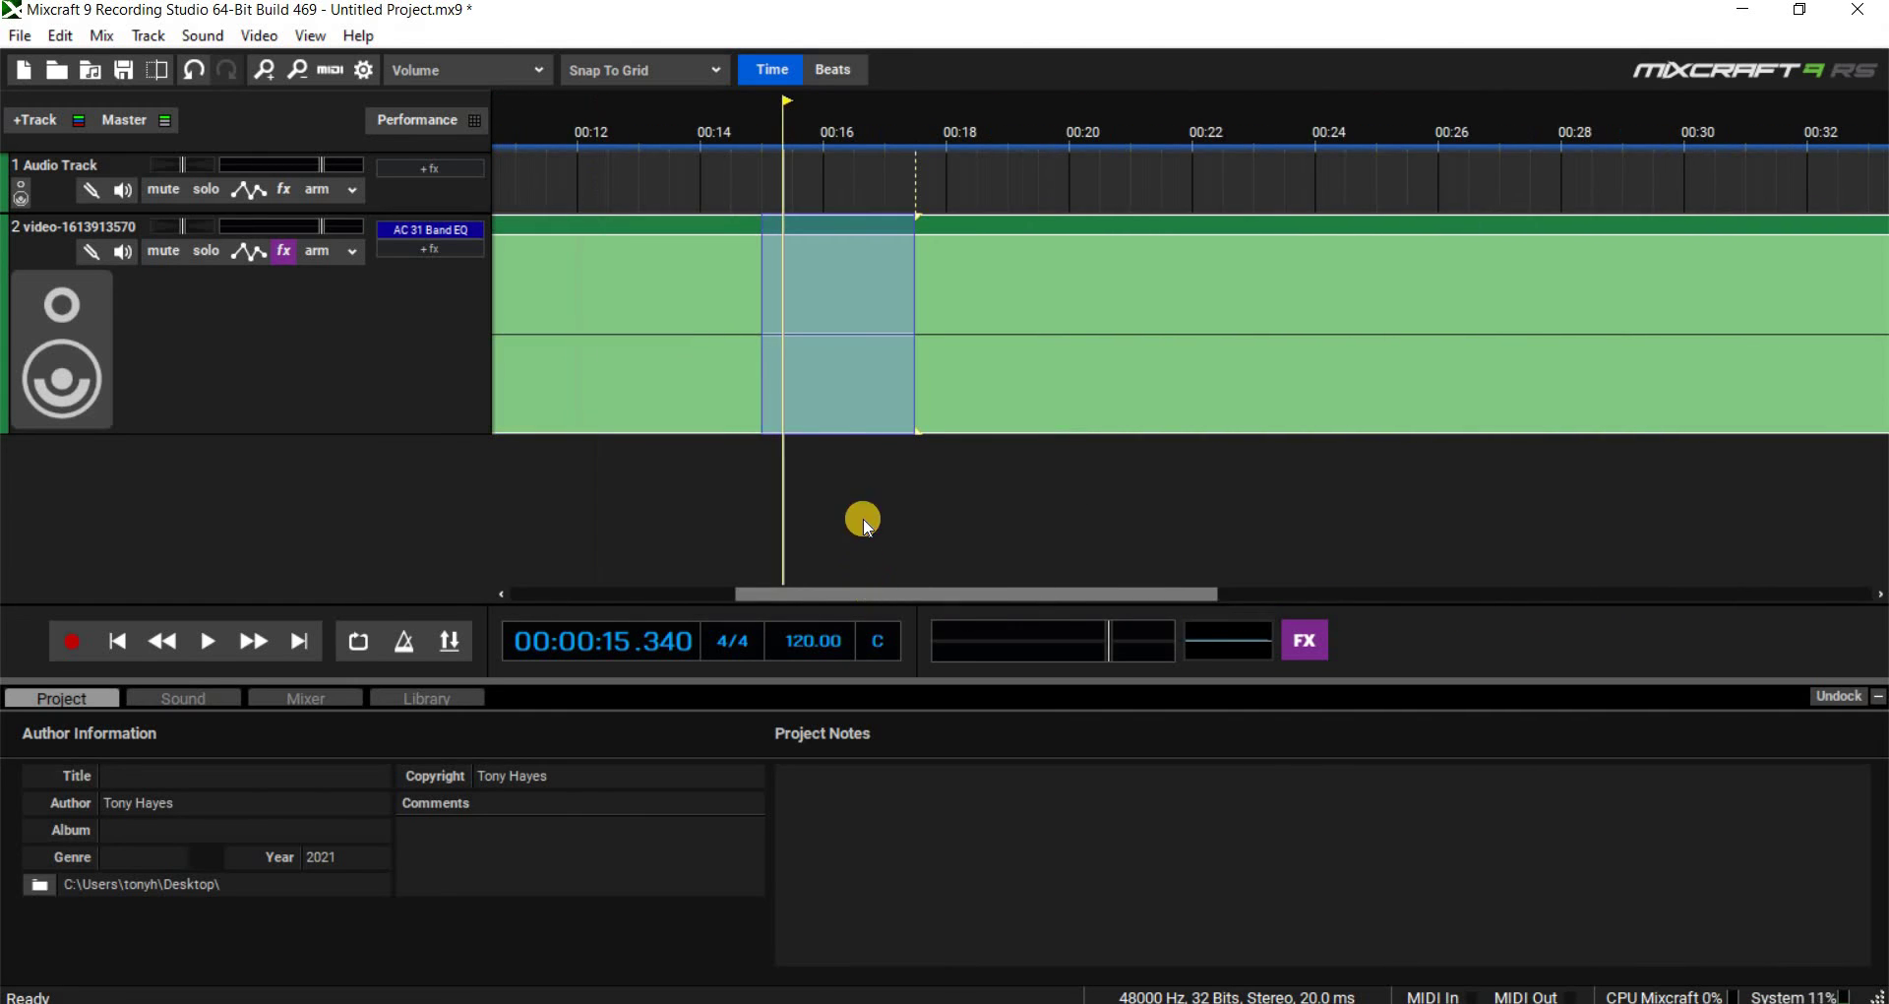
click(358, 639)
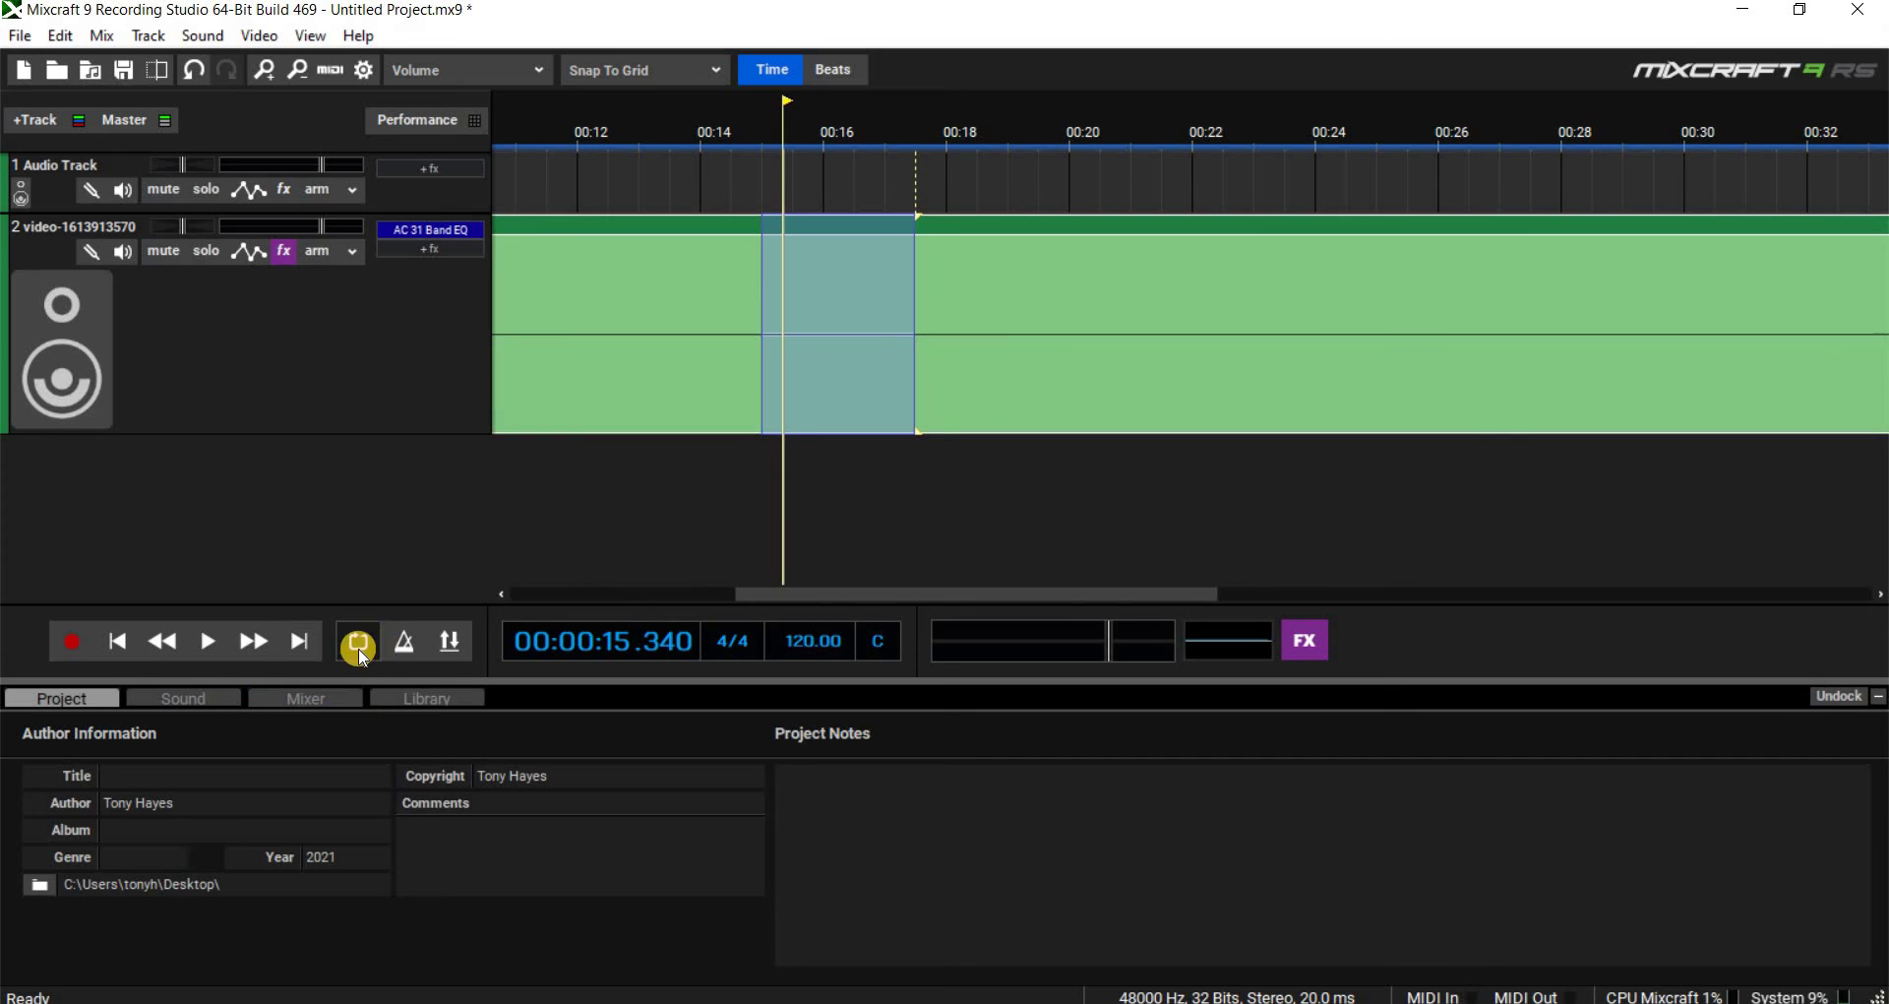
click(1466, 114)
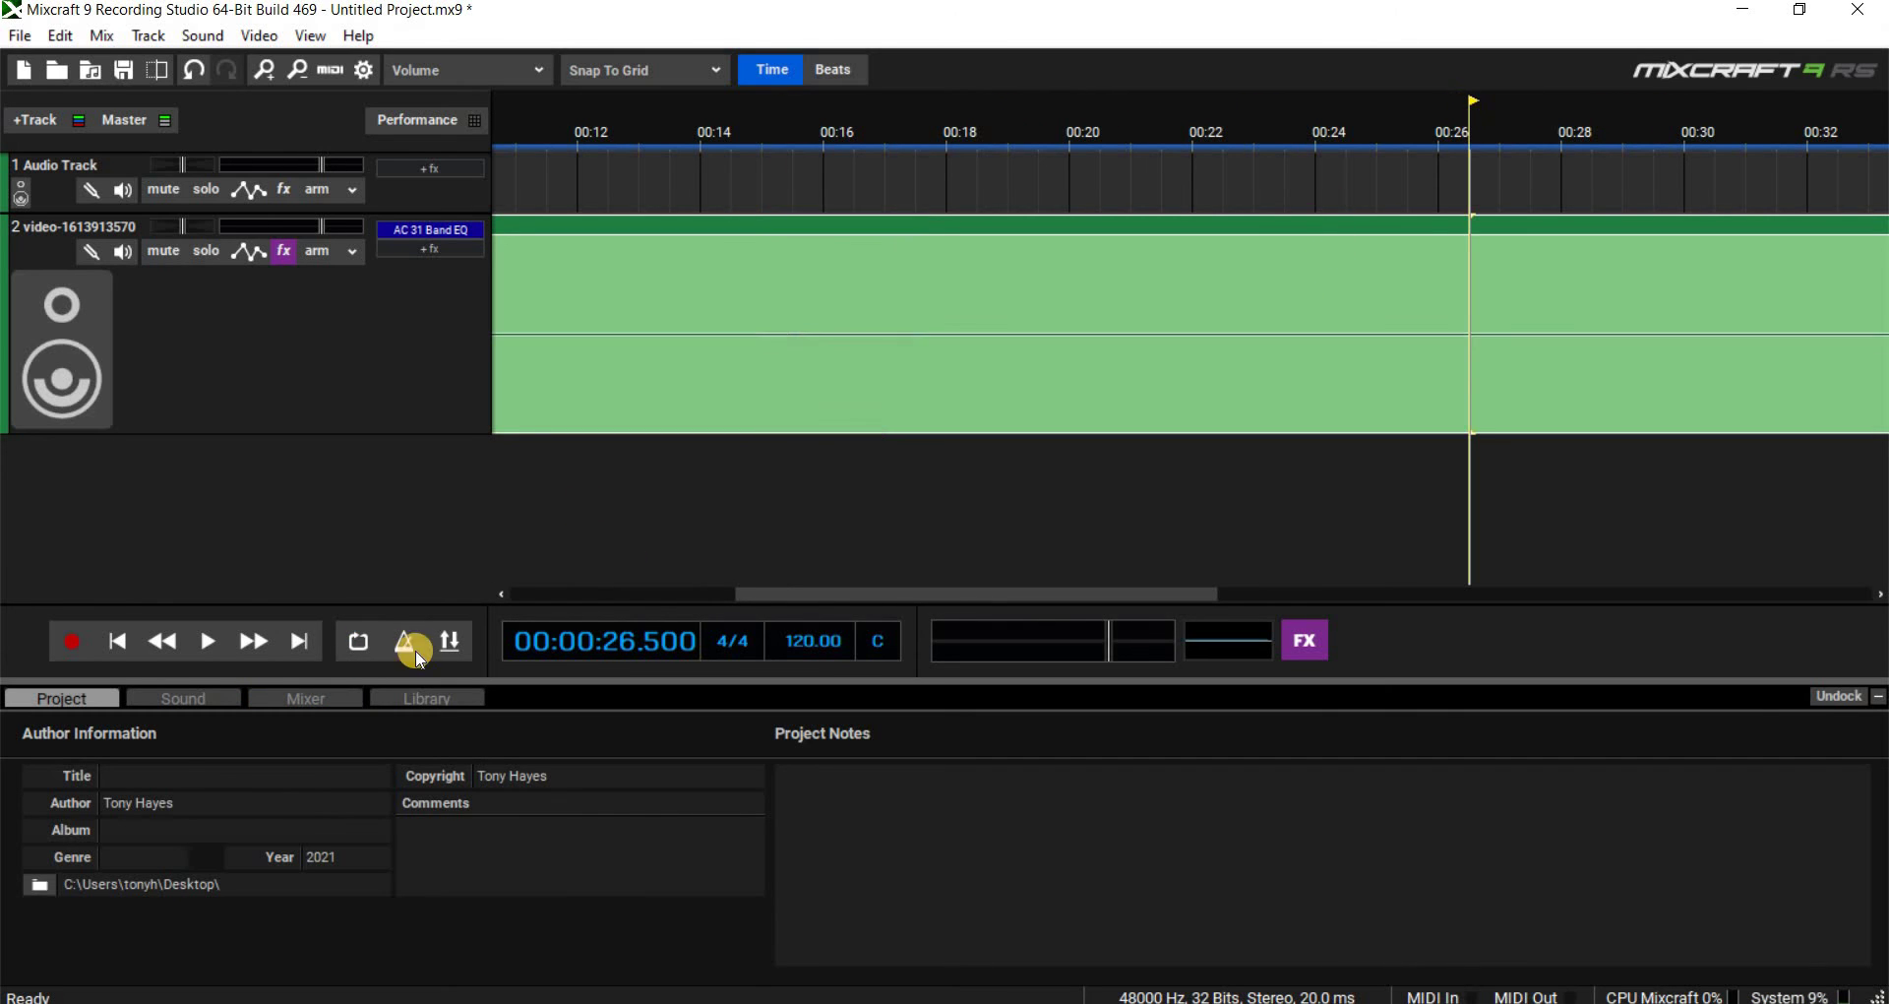
click(199, 643)
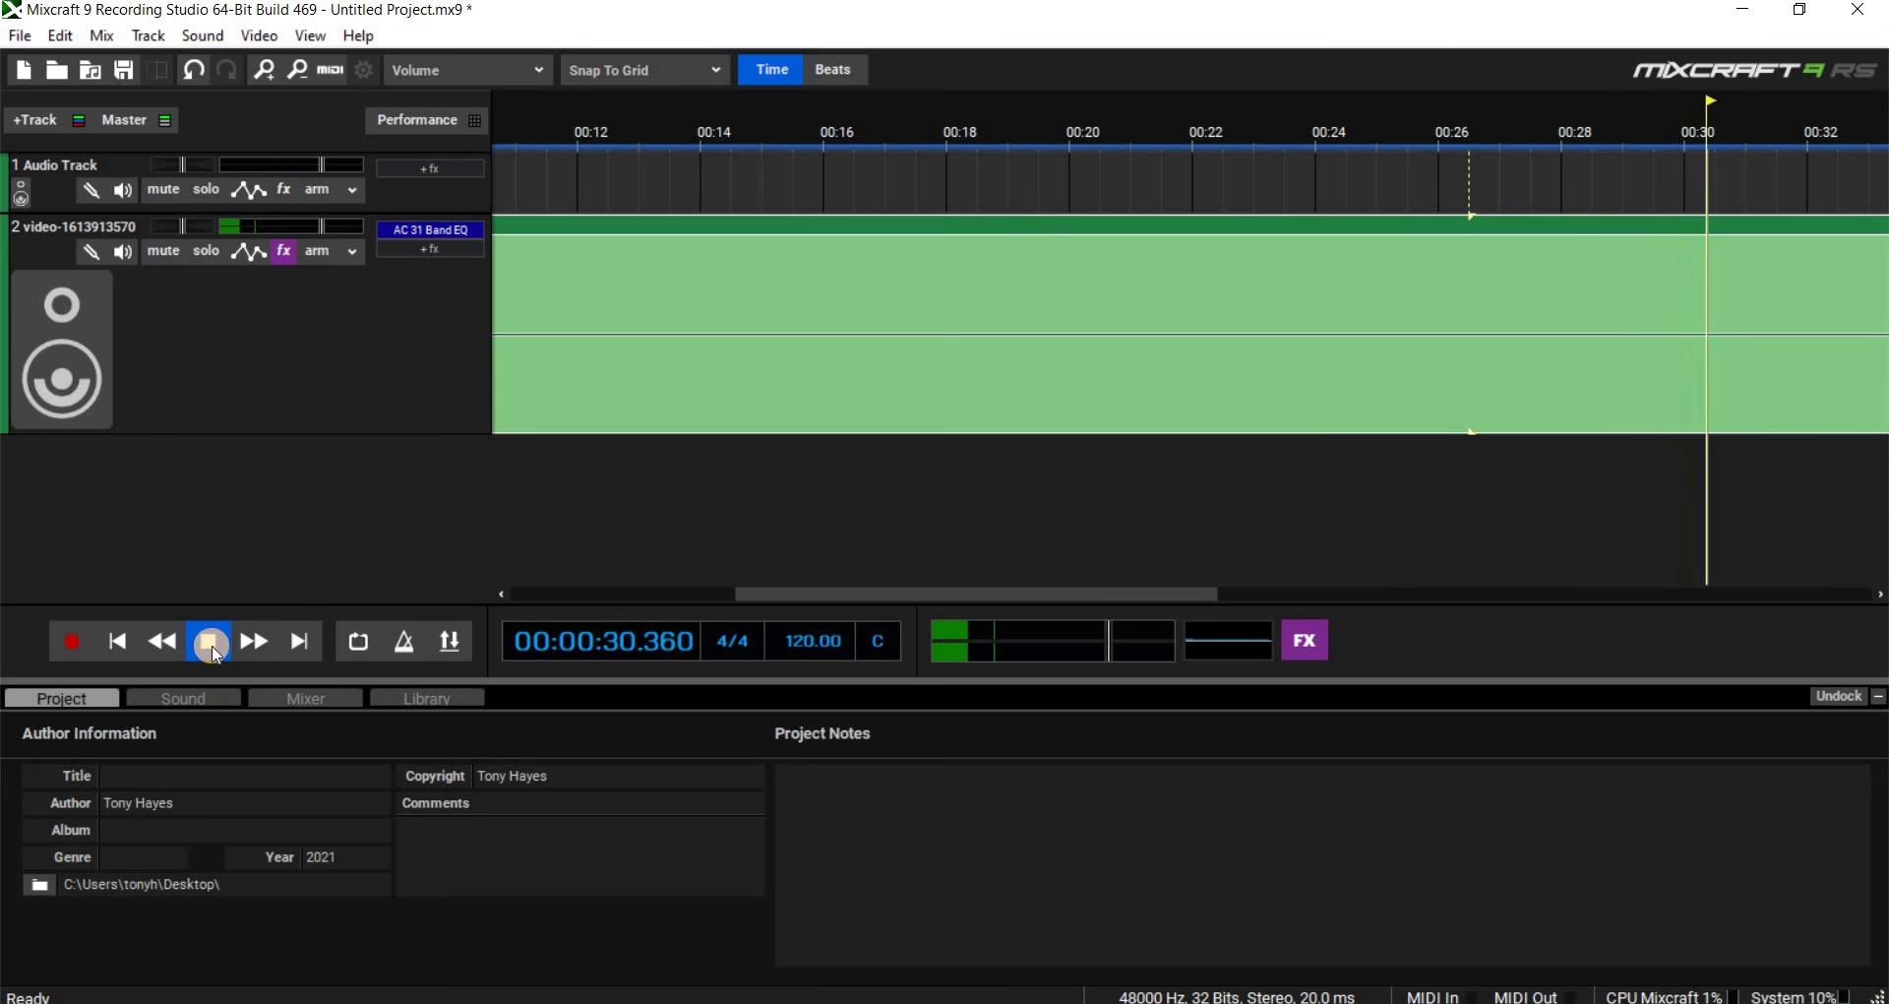
click(1628, 121)
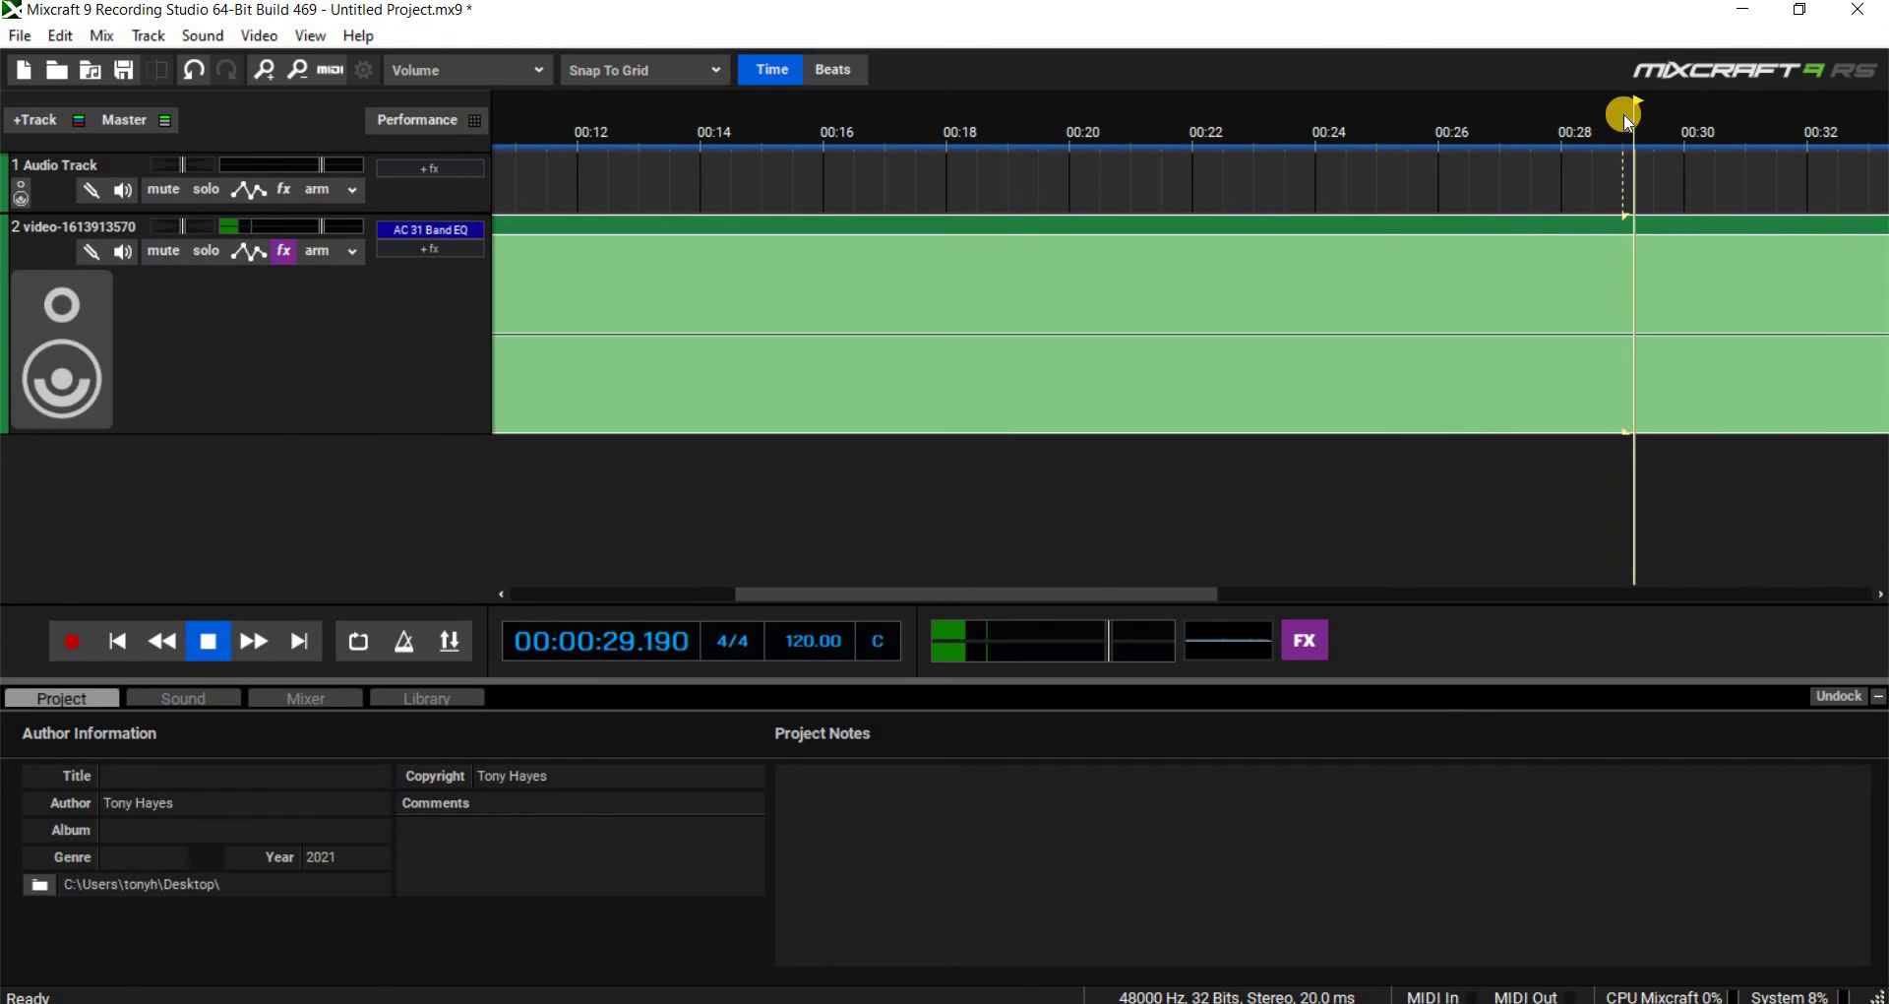
click(1628, 120)
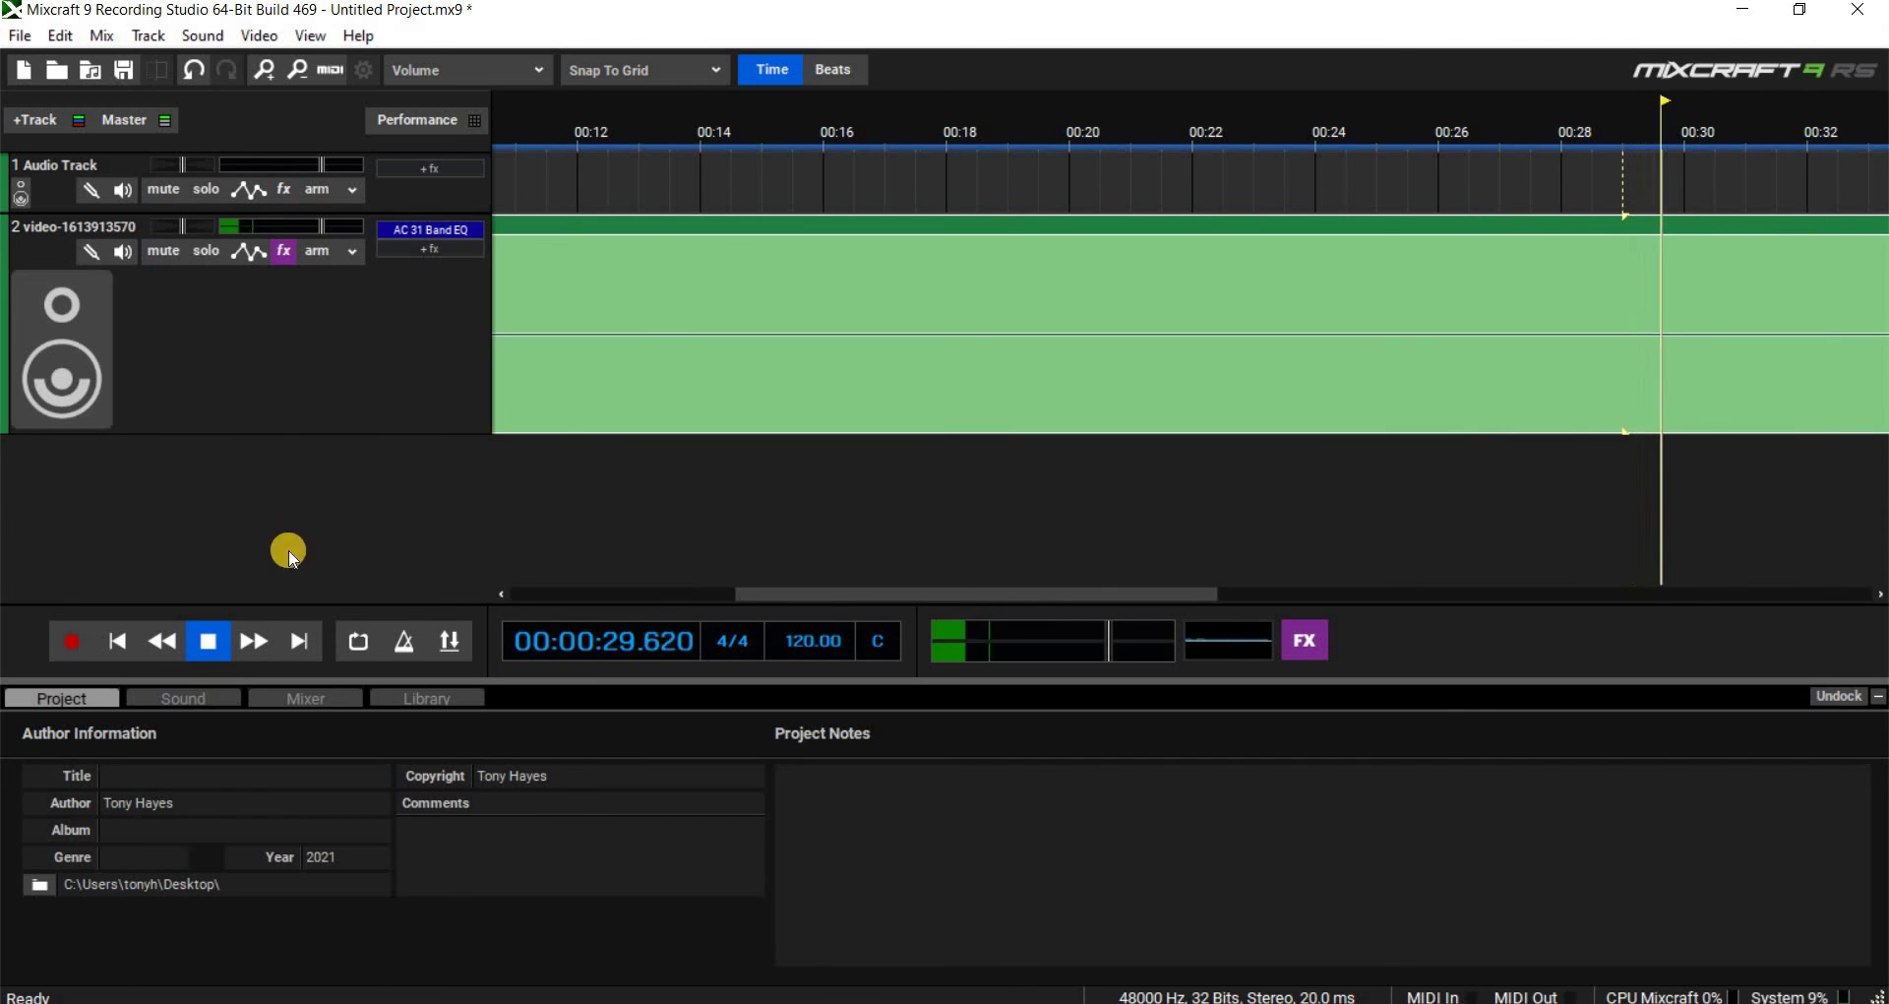
key(space)
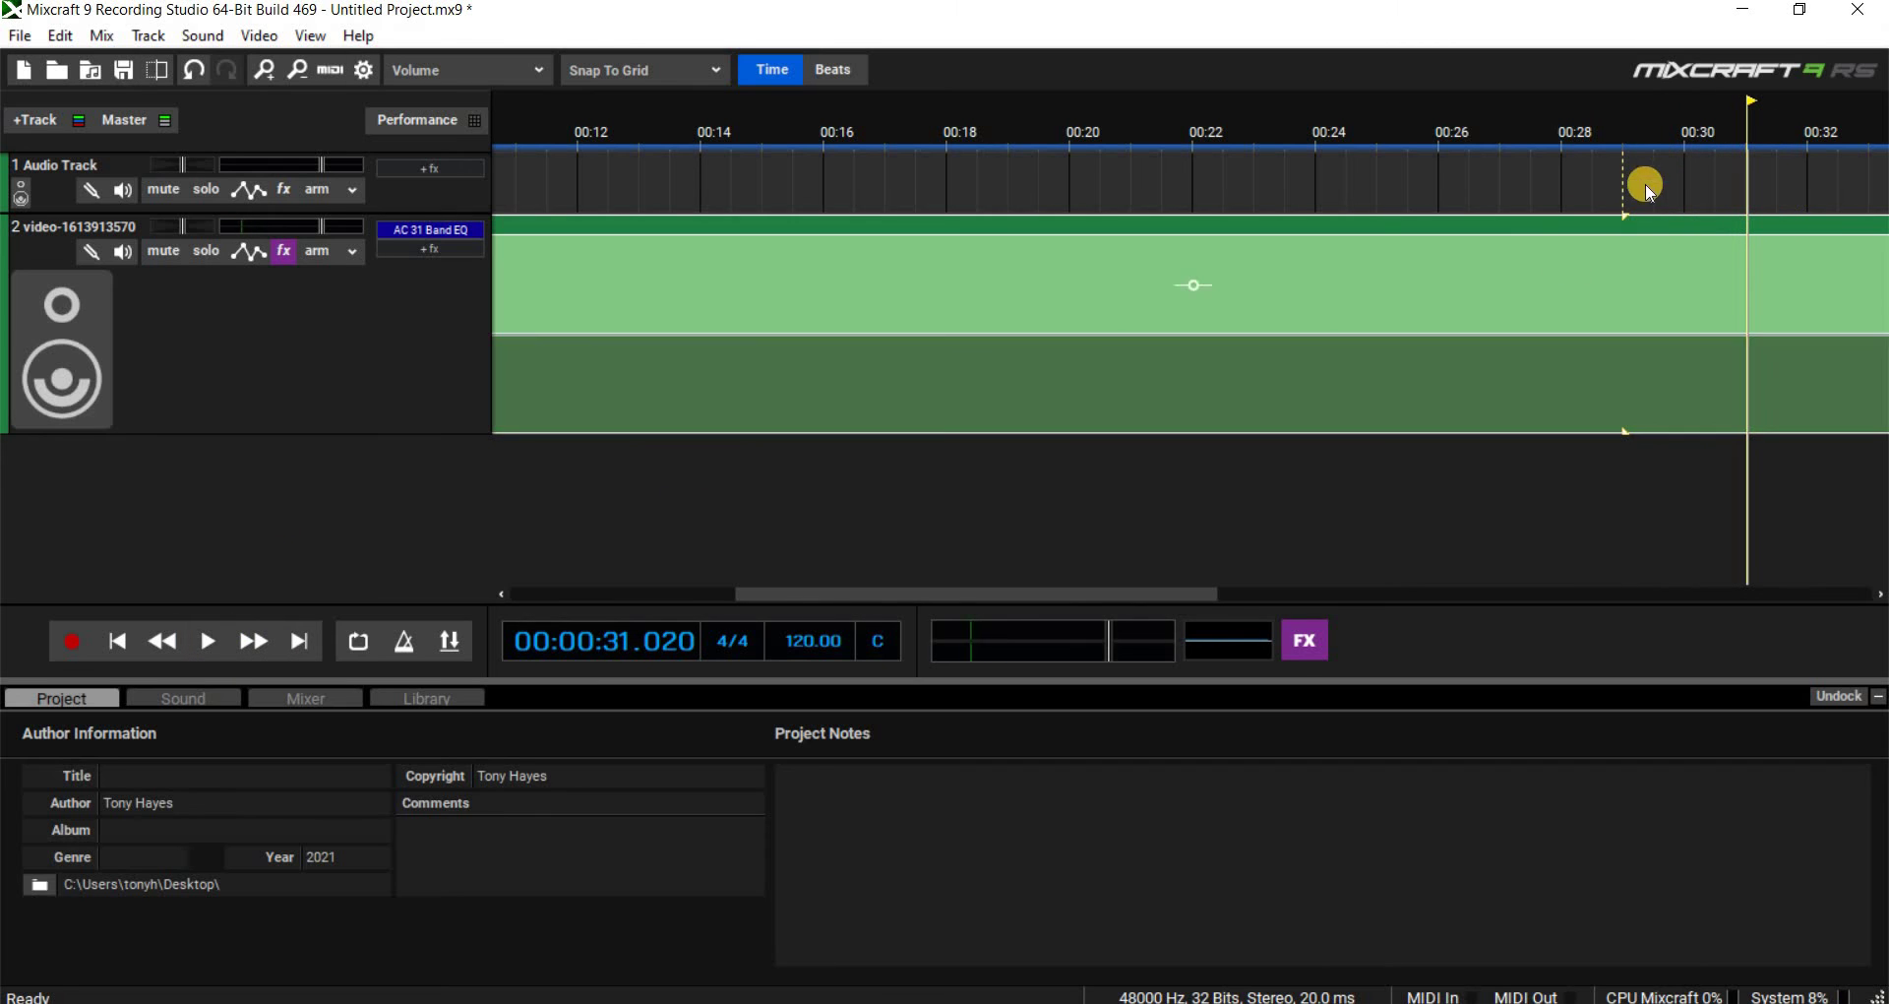
- Select the video track section from about 0:29 to 0:33 and play it as a loop
drag(1624, 283, 1838, 280)
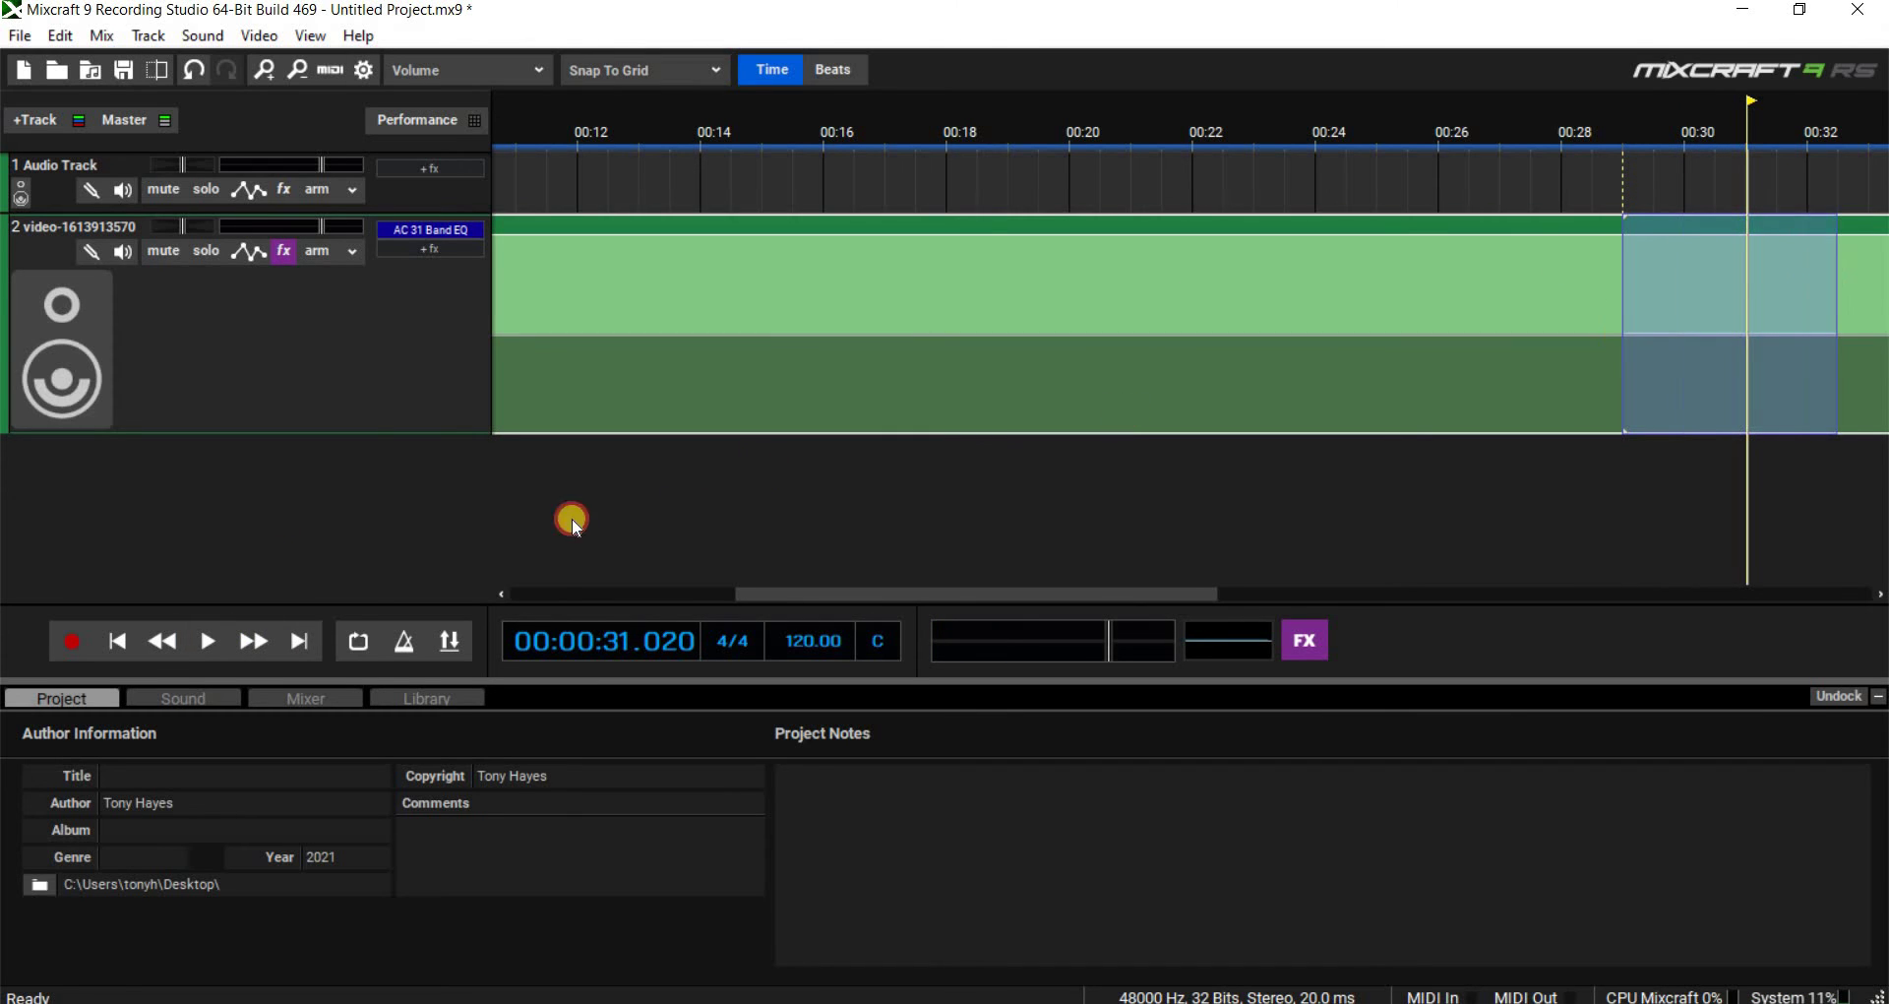
key(l)
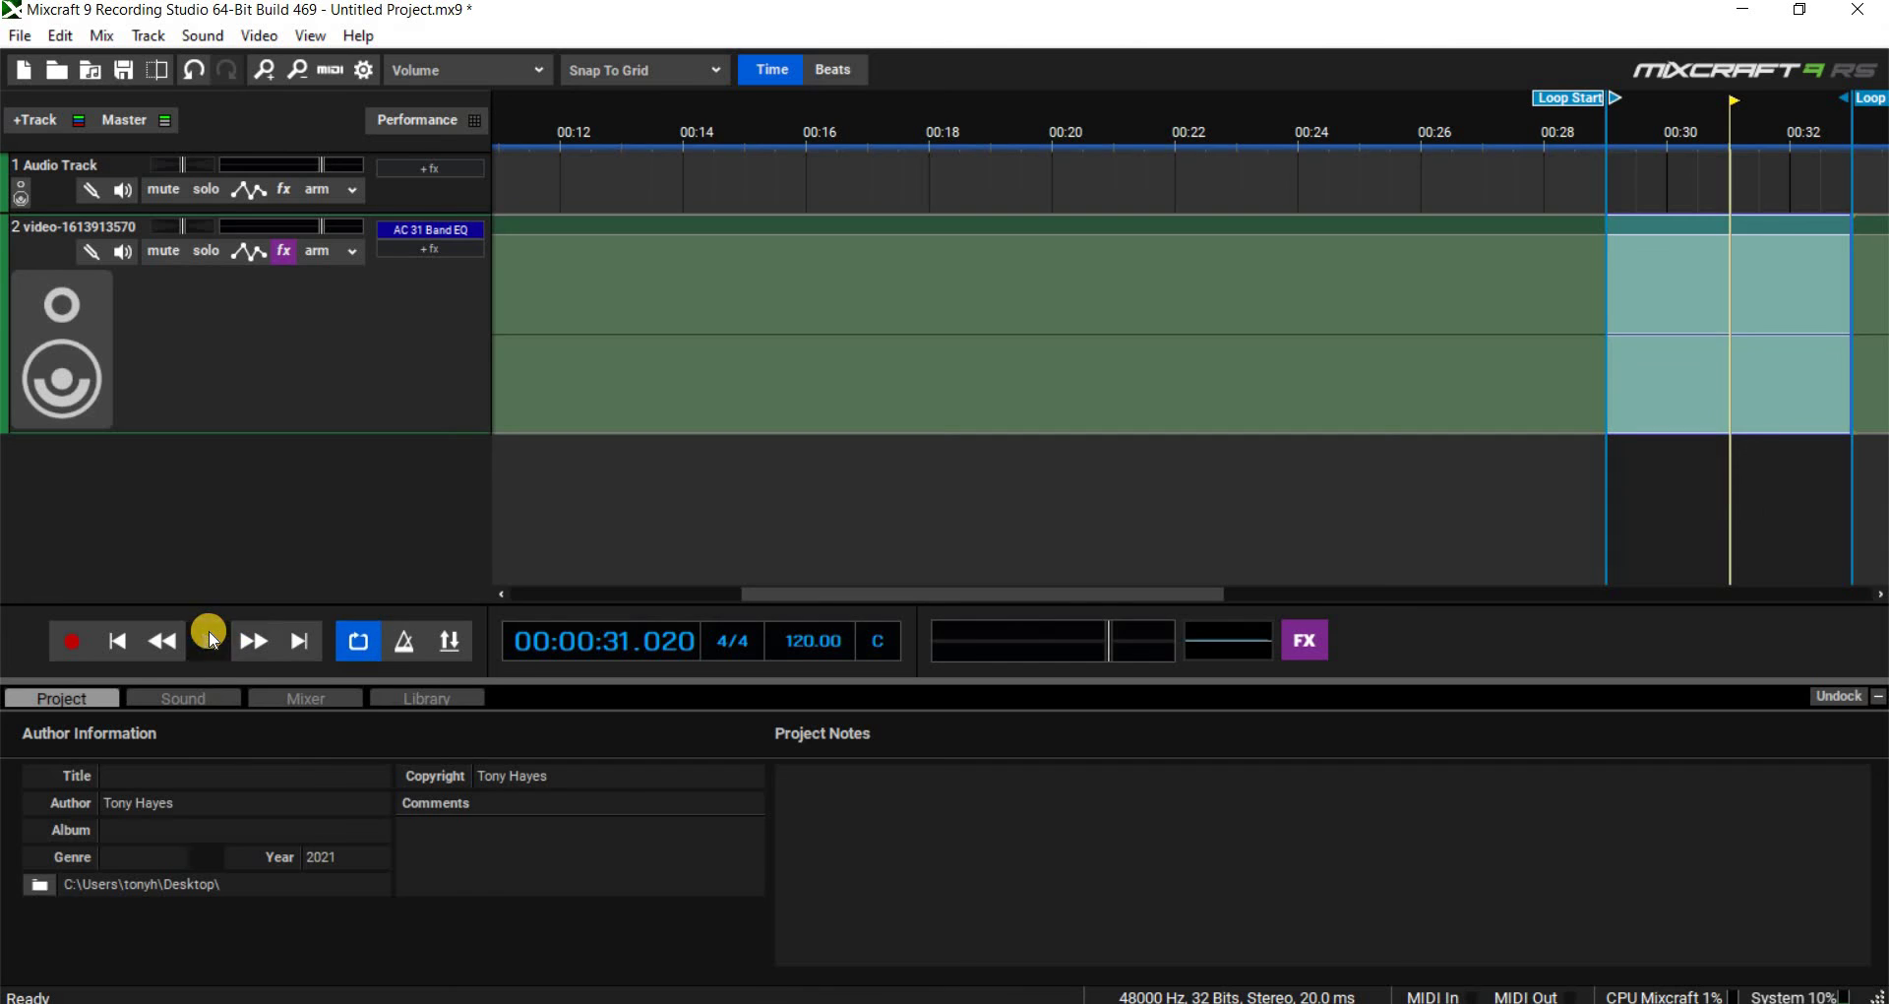
click(208, 639)
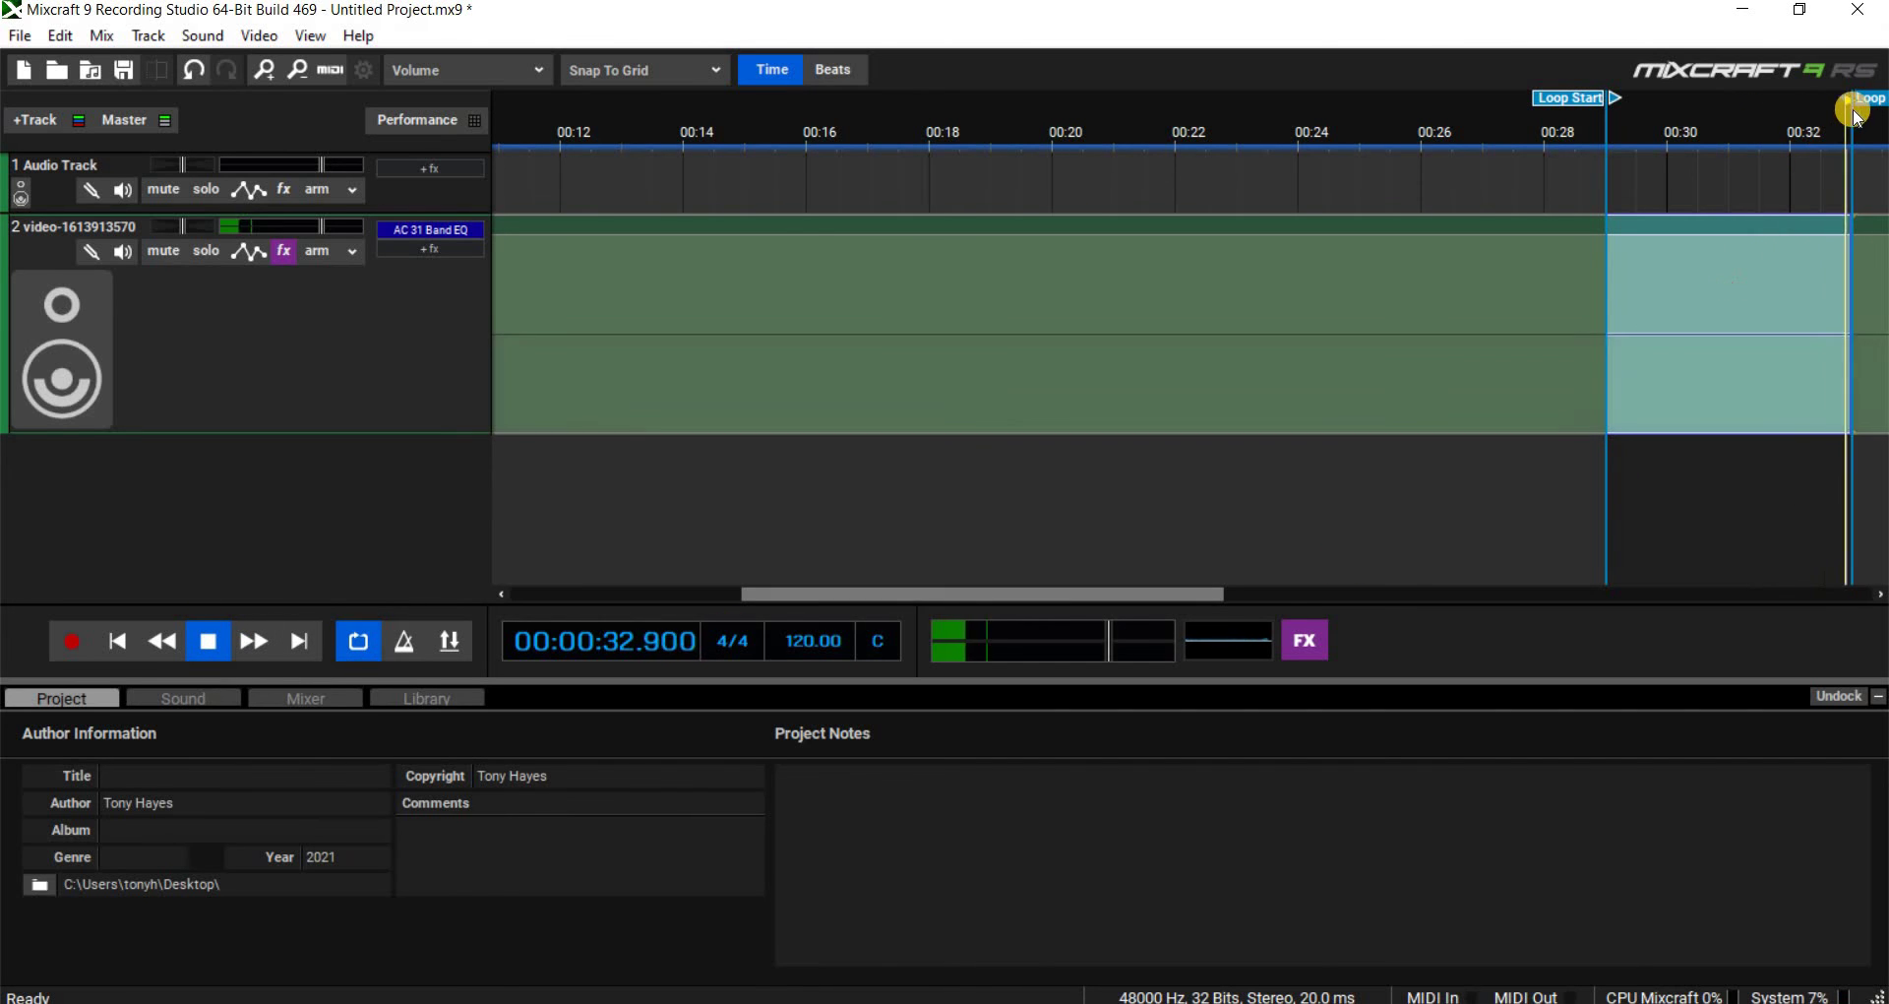
- Adjust the loop to run from about 0:28.5 to 0:30.5 while it plays, and stop playback
mouse_move(1852, 128)
mouse_down()
mouse_move(1679, 127)
mouse_move(1753, 127)
mouse_up()
drag(1599, 101, 1568, 100)
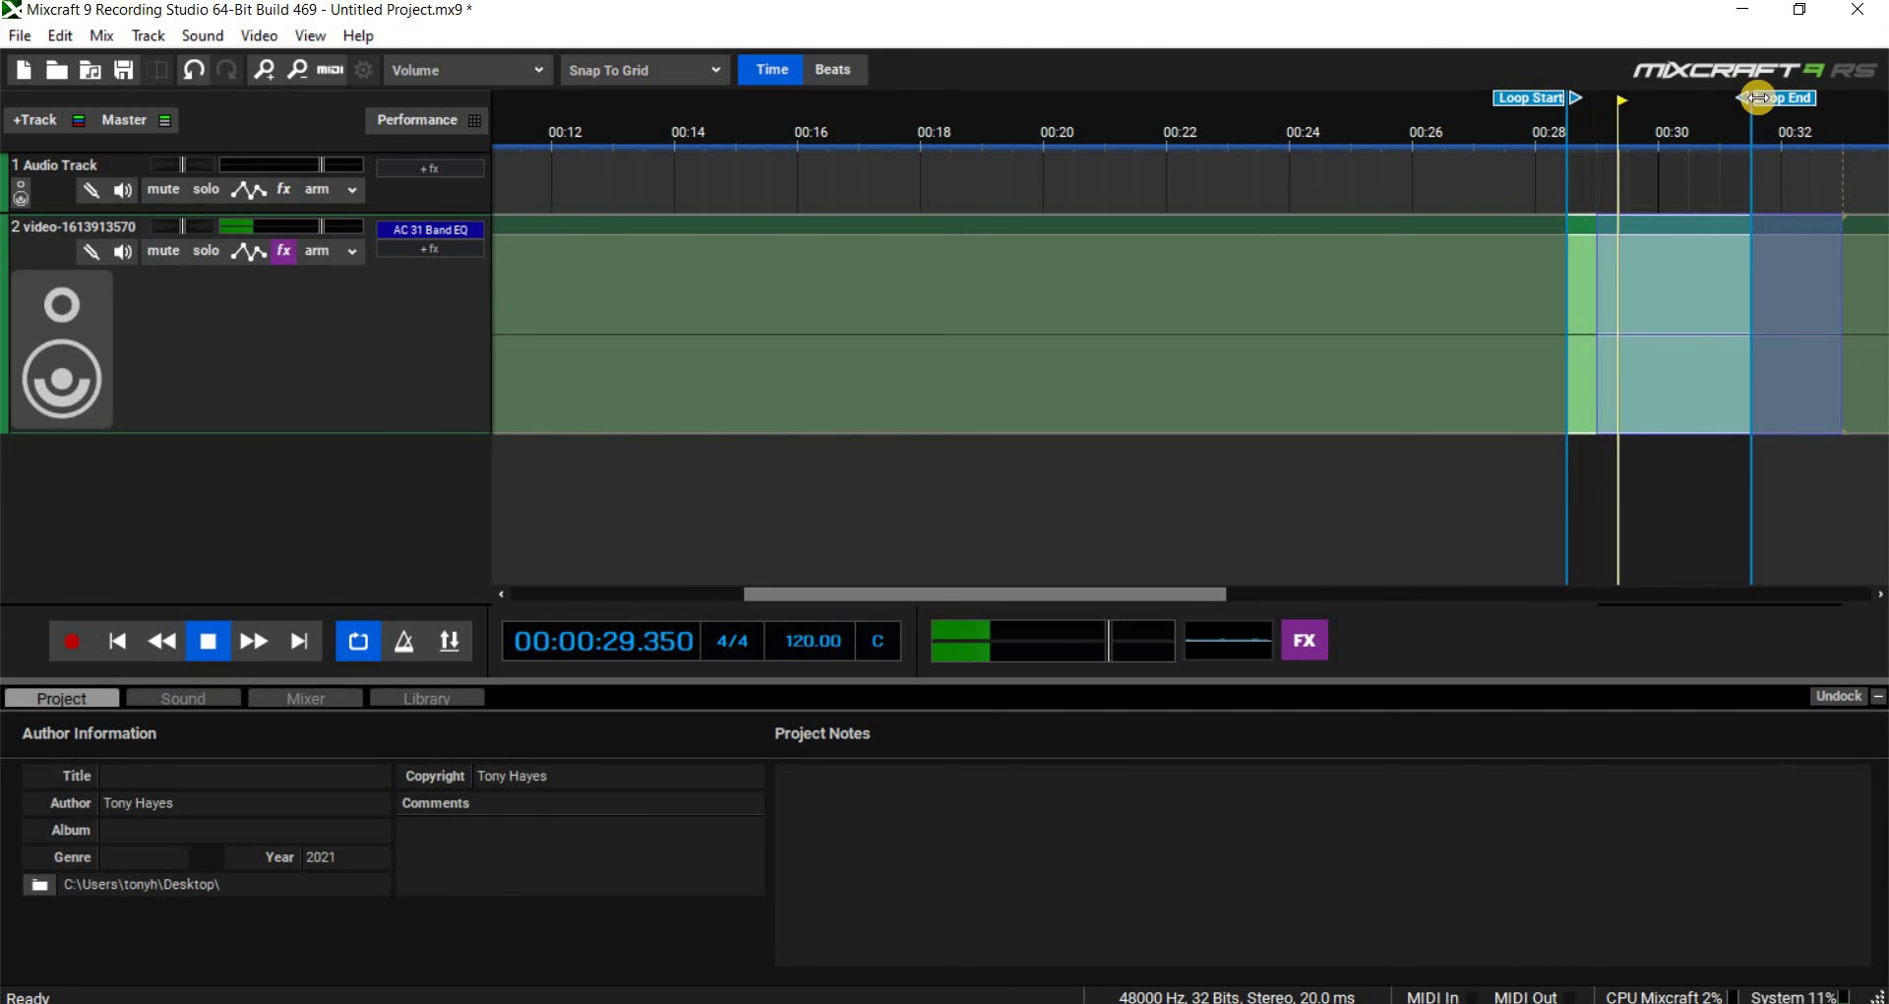
drag(1761, 98, 1720, 98)
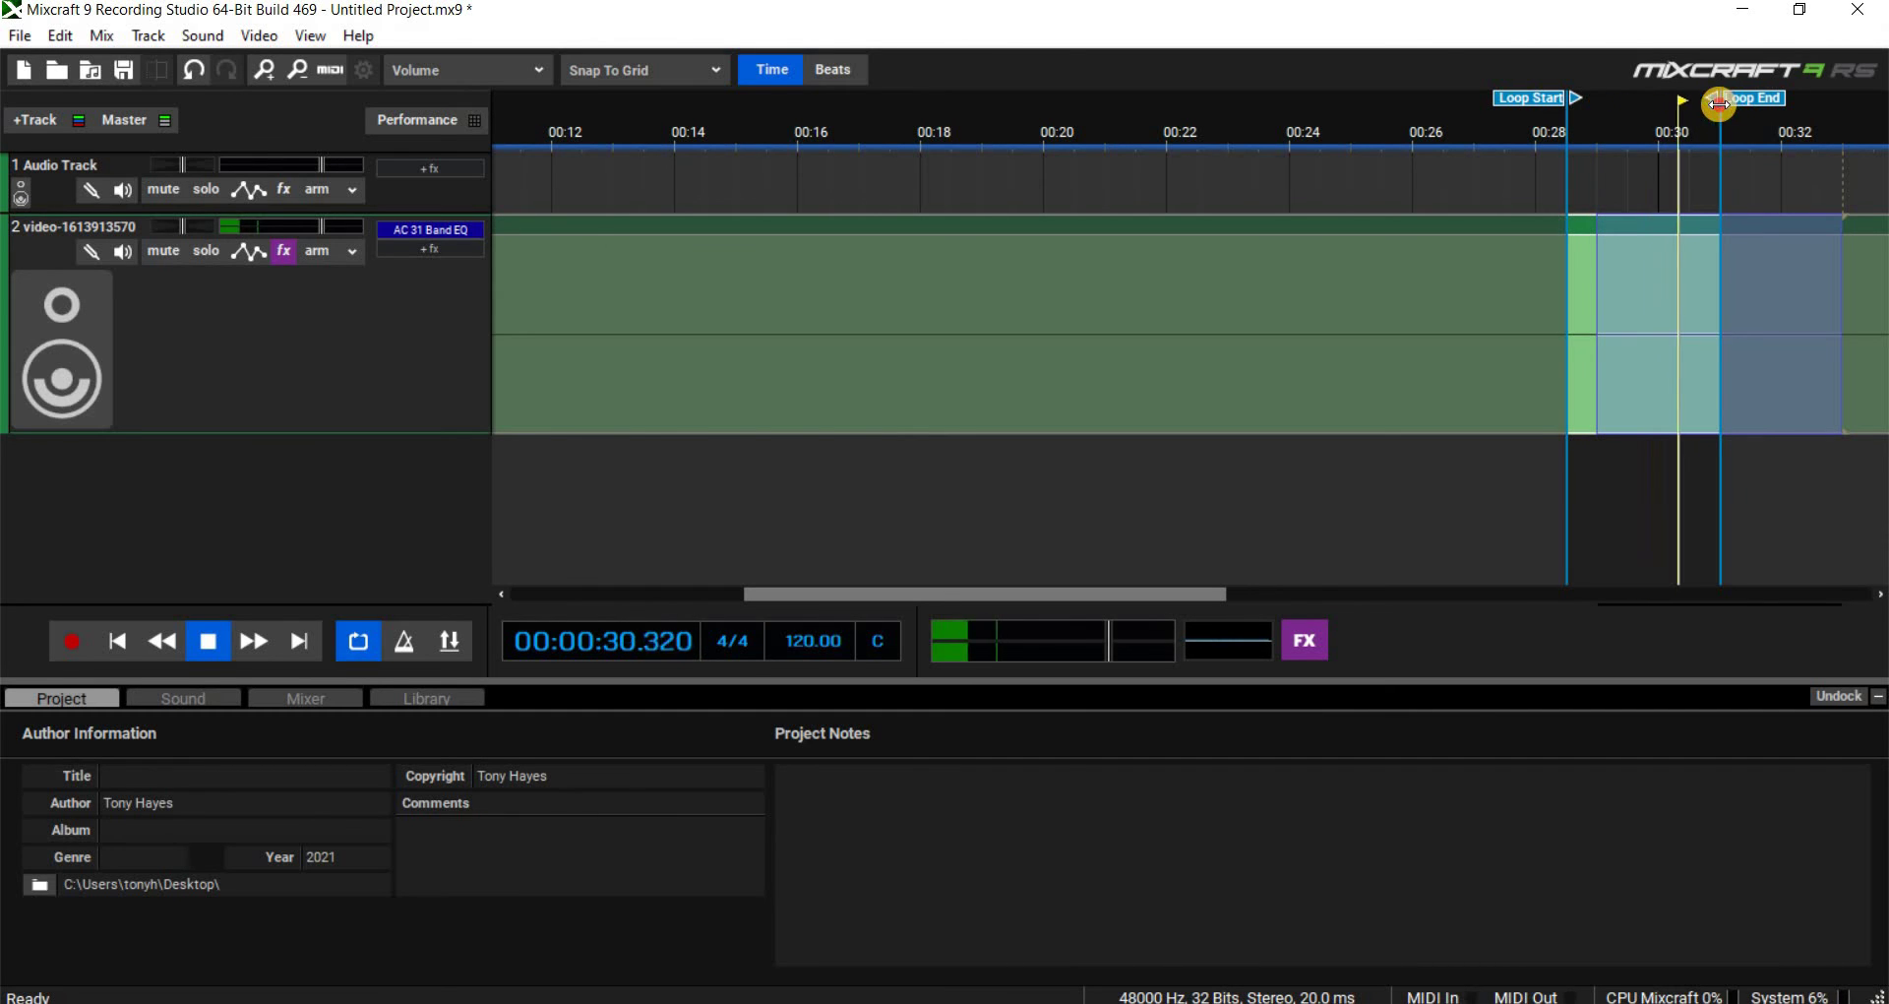
drag(1720, 102, 1690, 98)
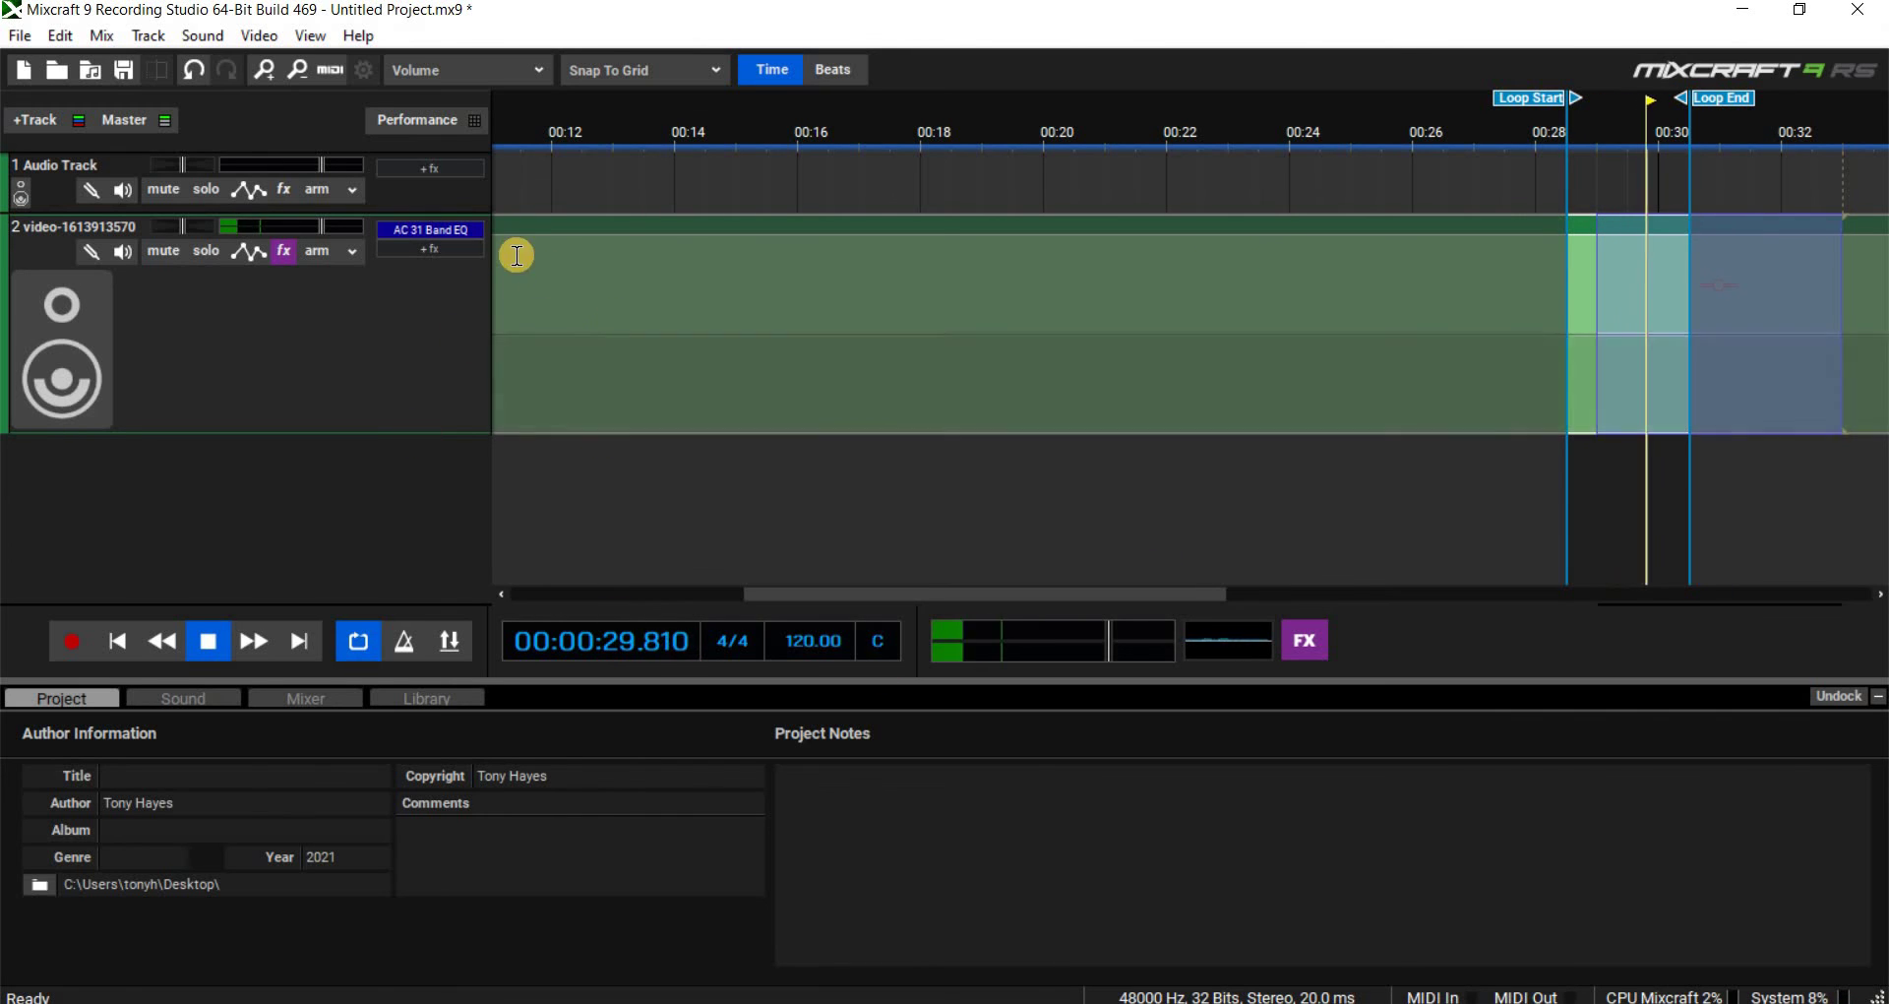
click(444, 229)
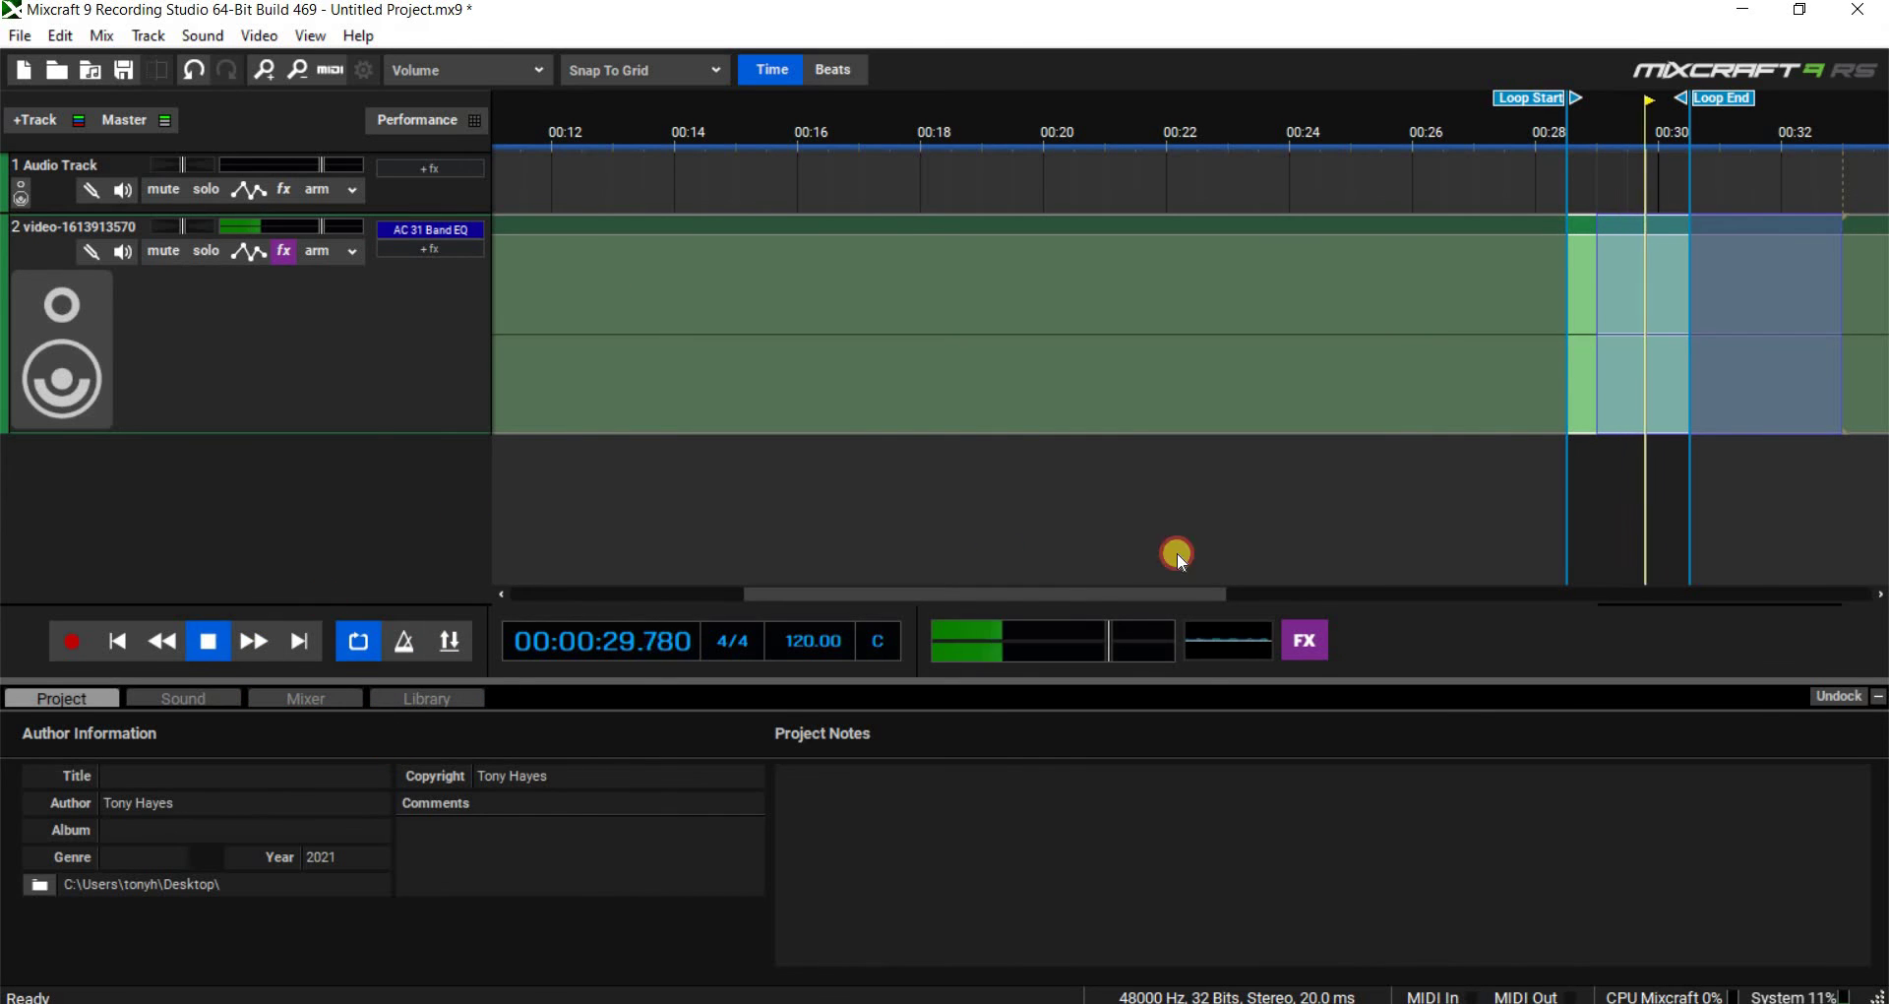
key(space)
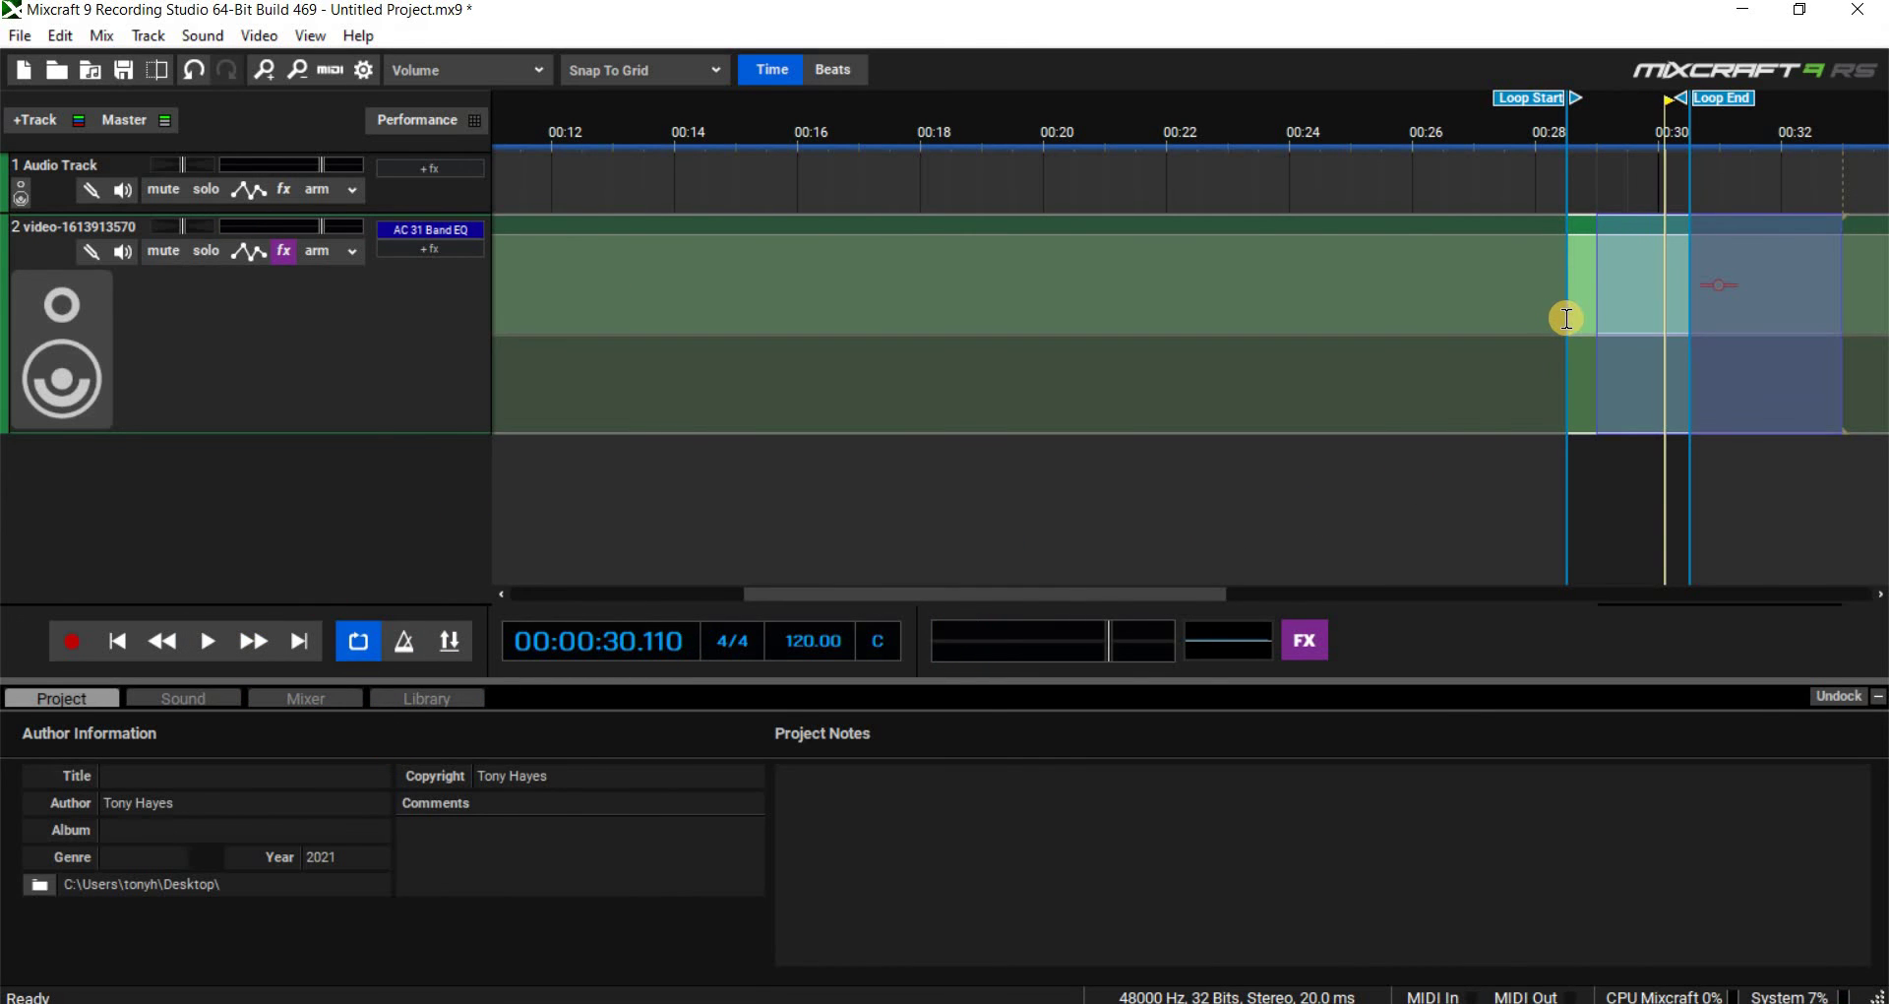
- Copy the video track section from about 0:28.5 to 0:30.5 and paste it on the Audio Track at 0:02.5, with looping off
drag(1637, 320, 1686, 327)
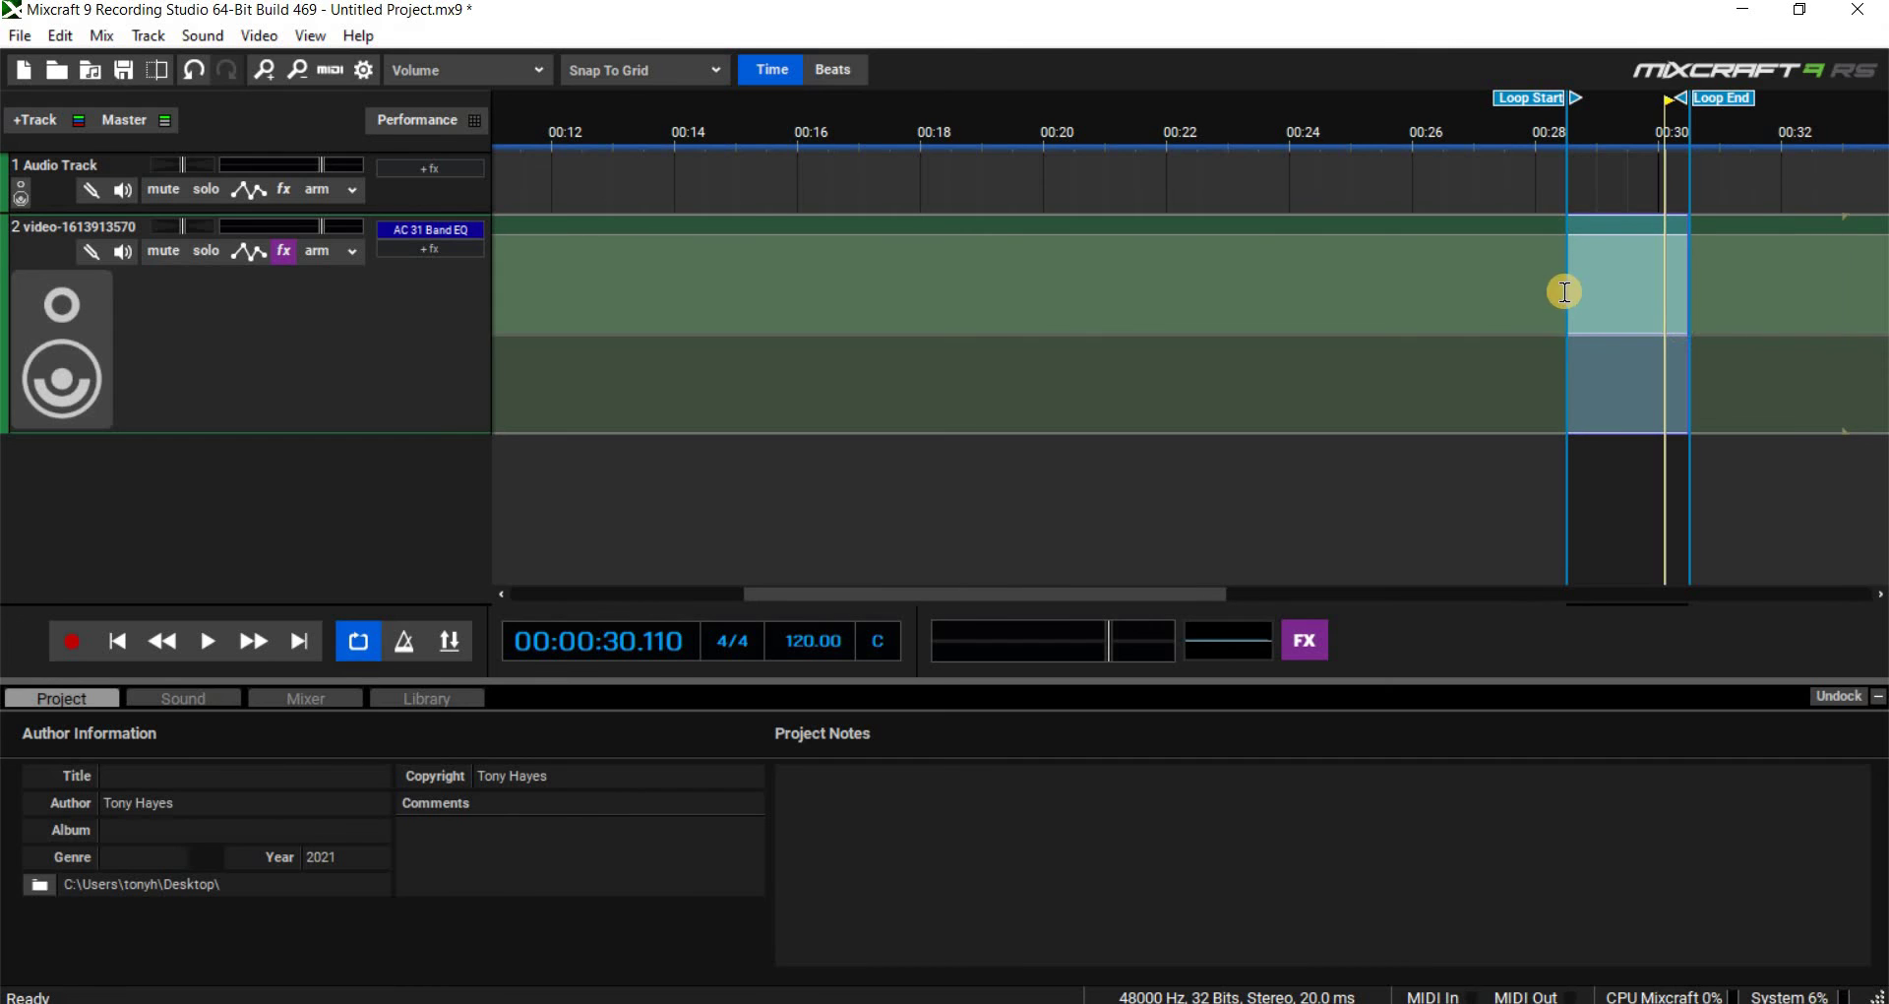
right_click(1639, 352)
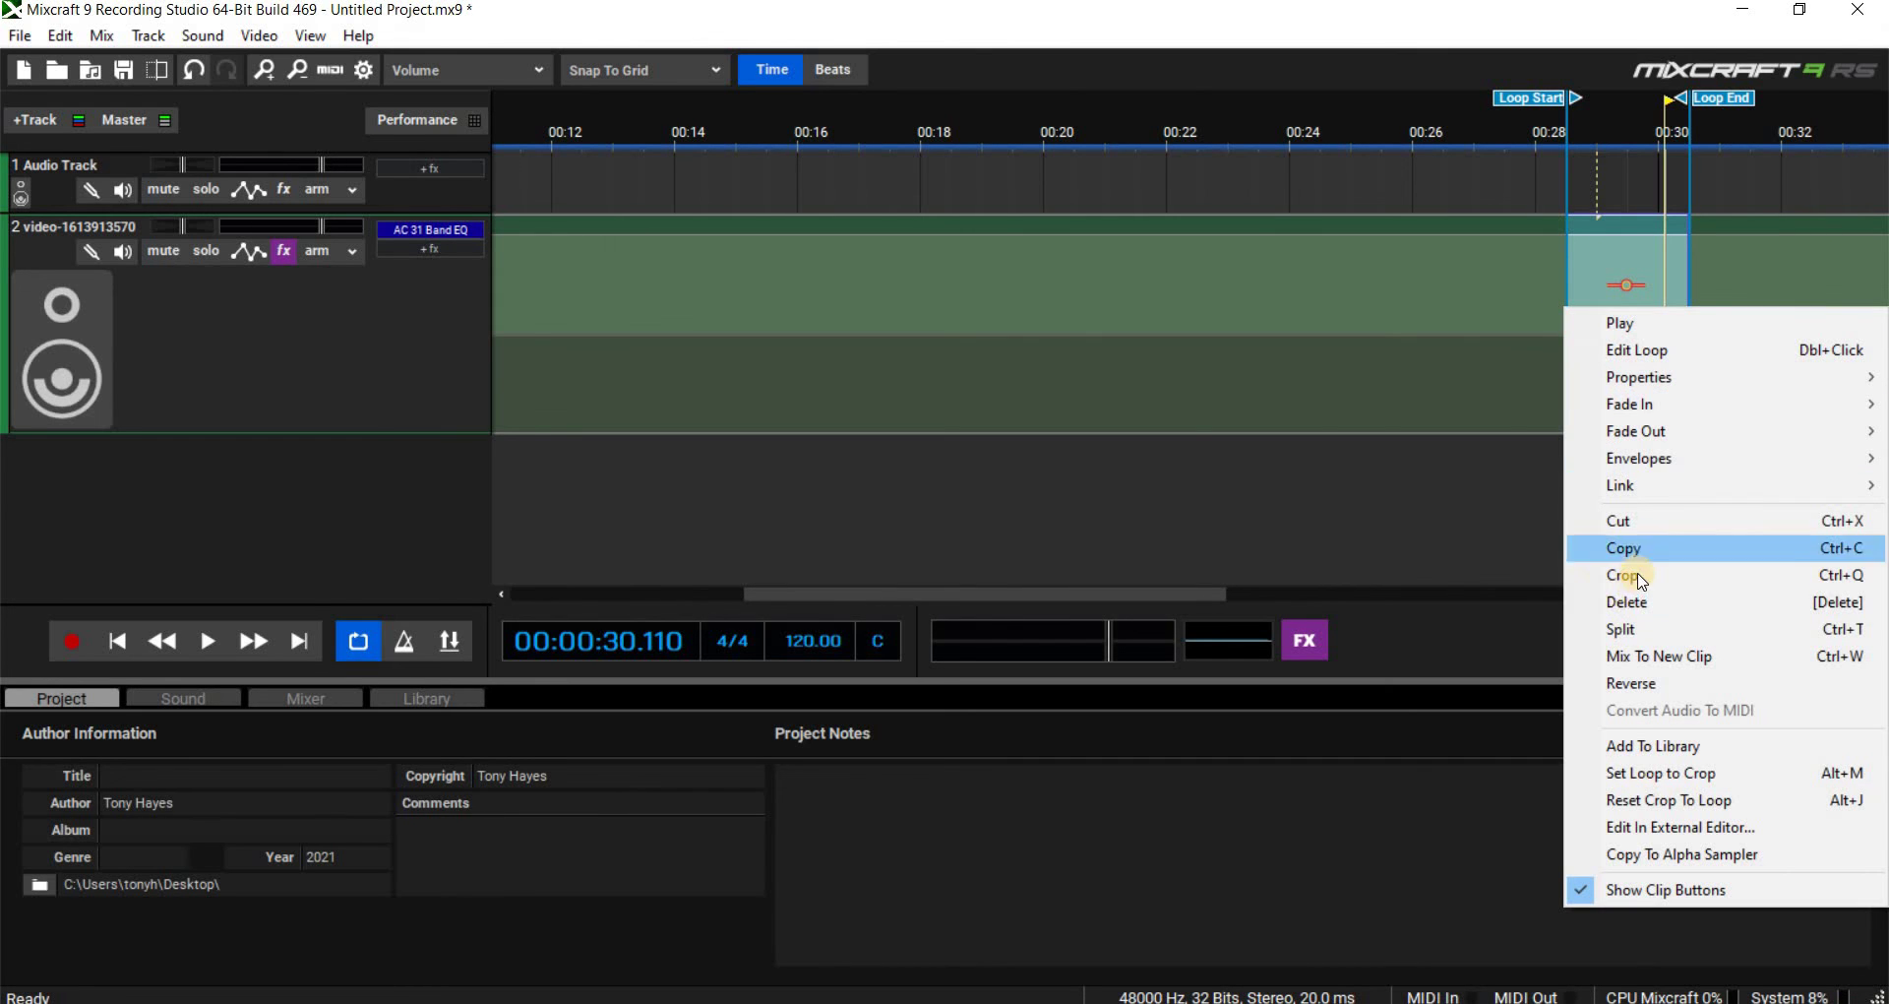
click(970, 344)
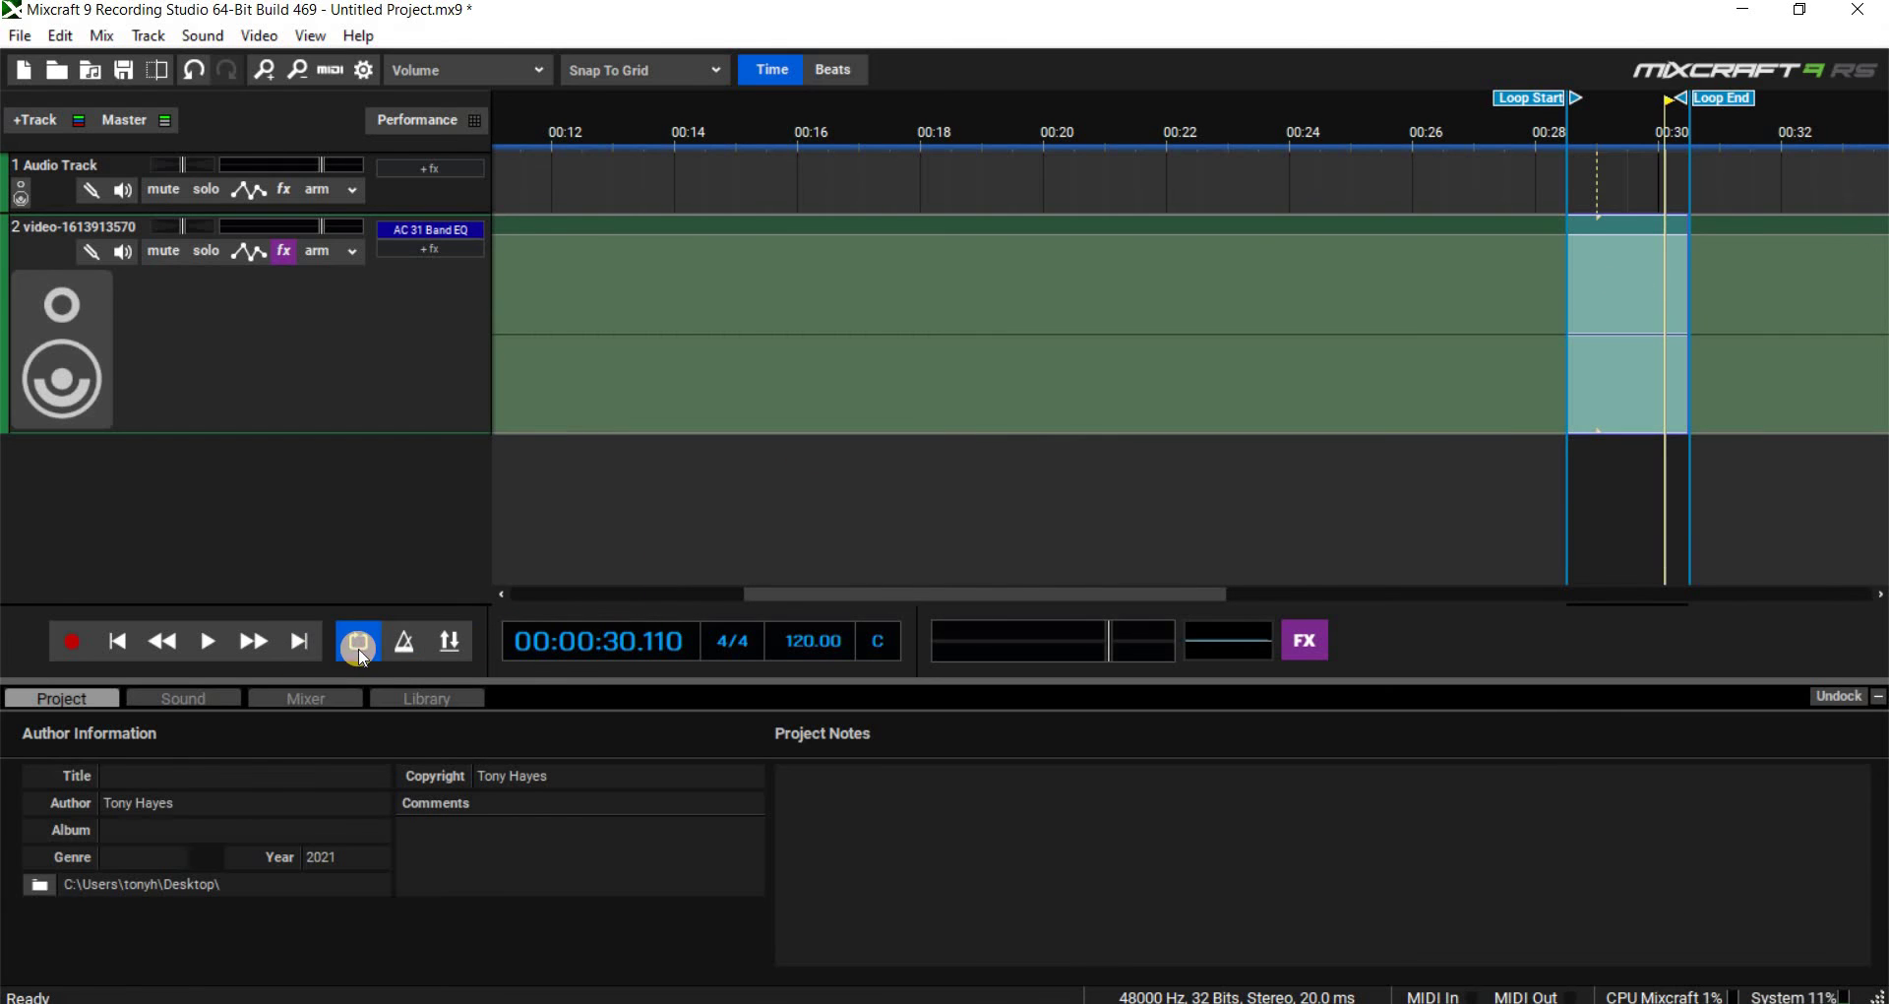
click(570, 594)
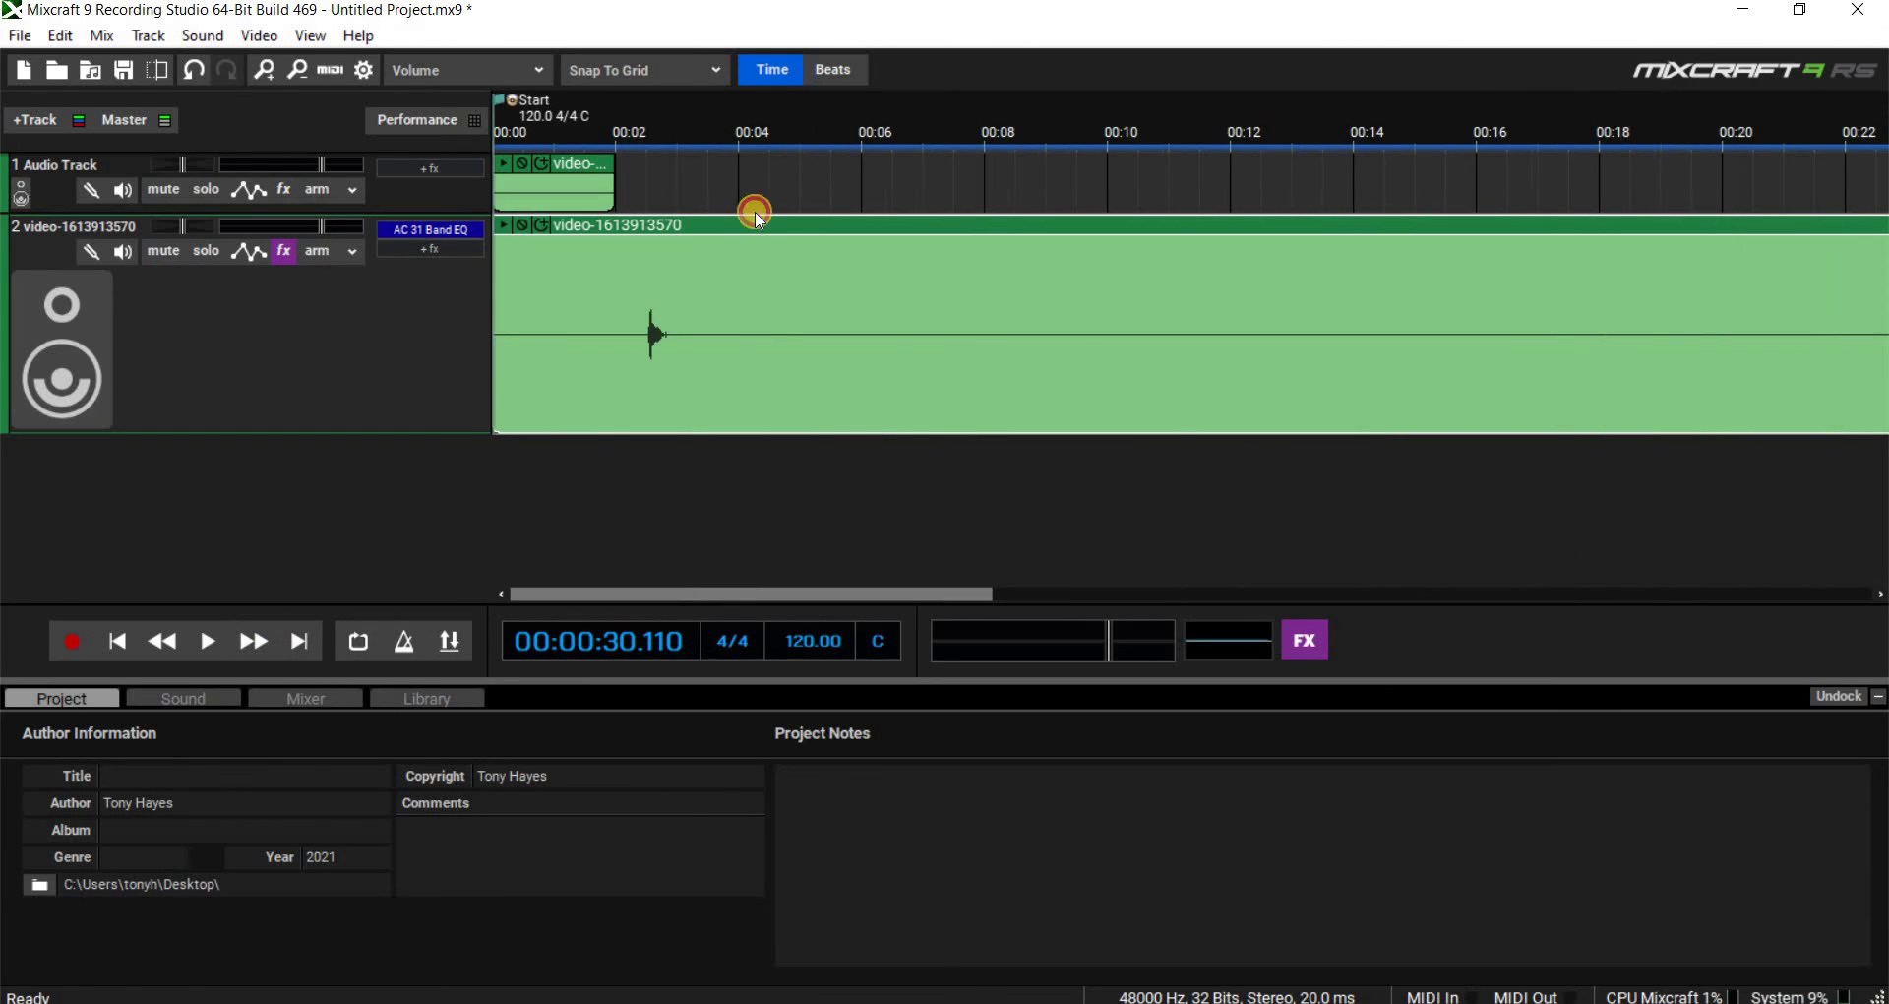
click(646, 181)
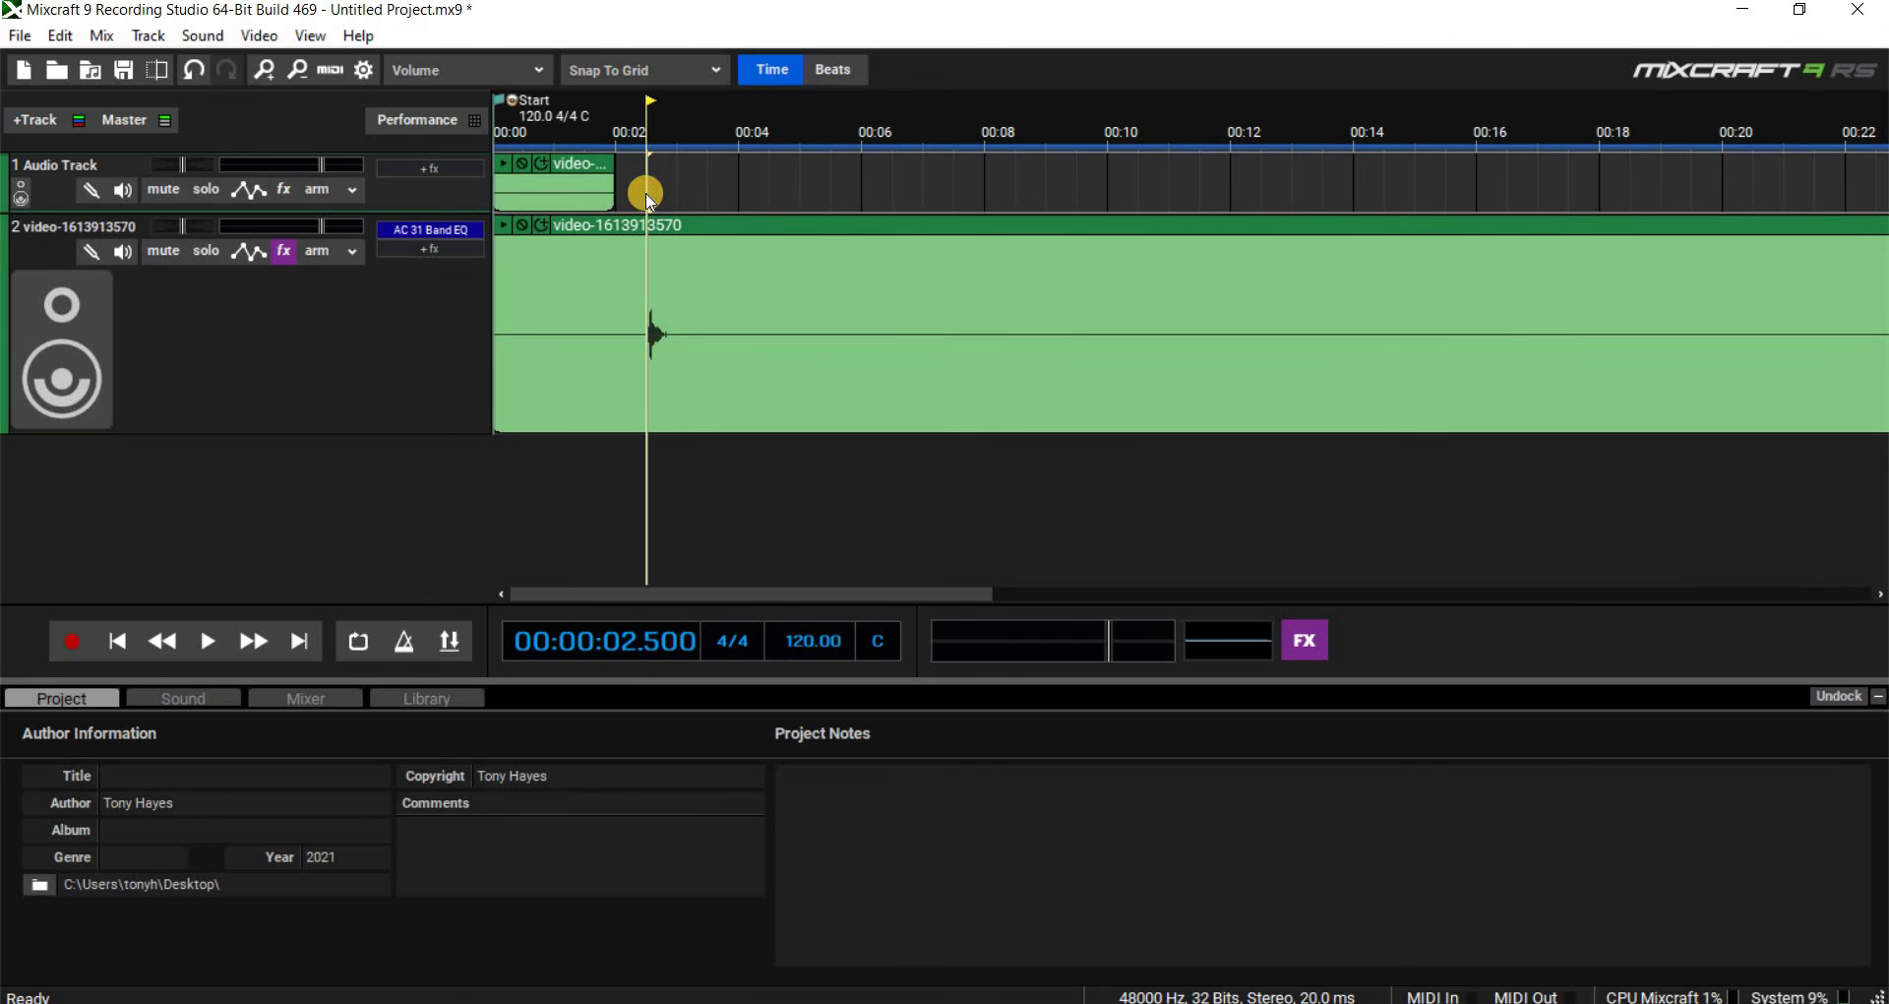
right_click(648, 182)
click(693, 353)
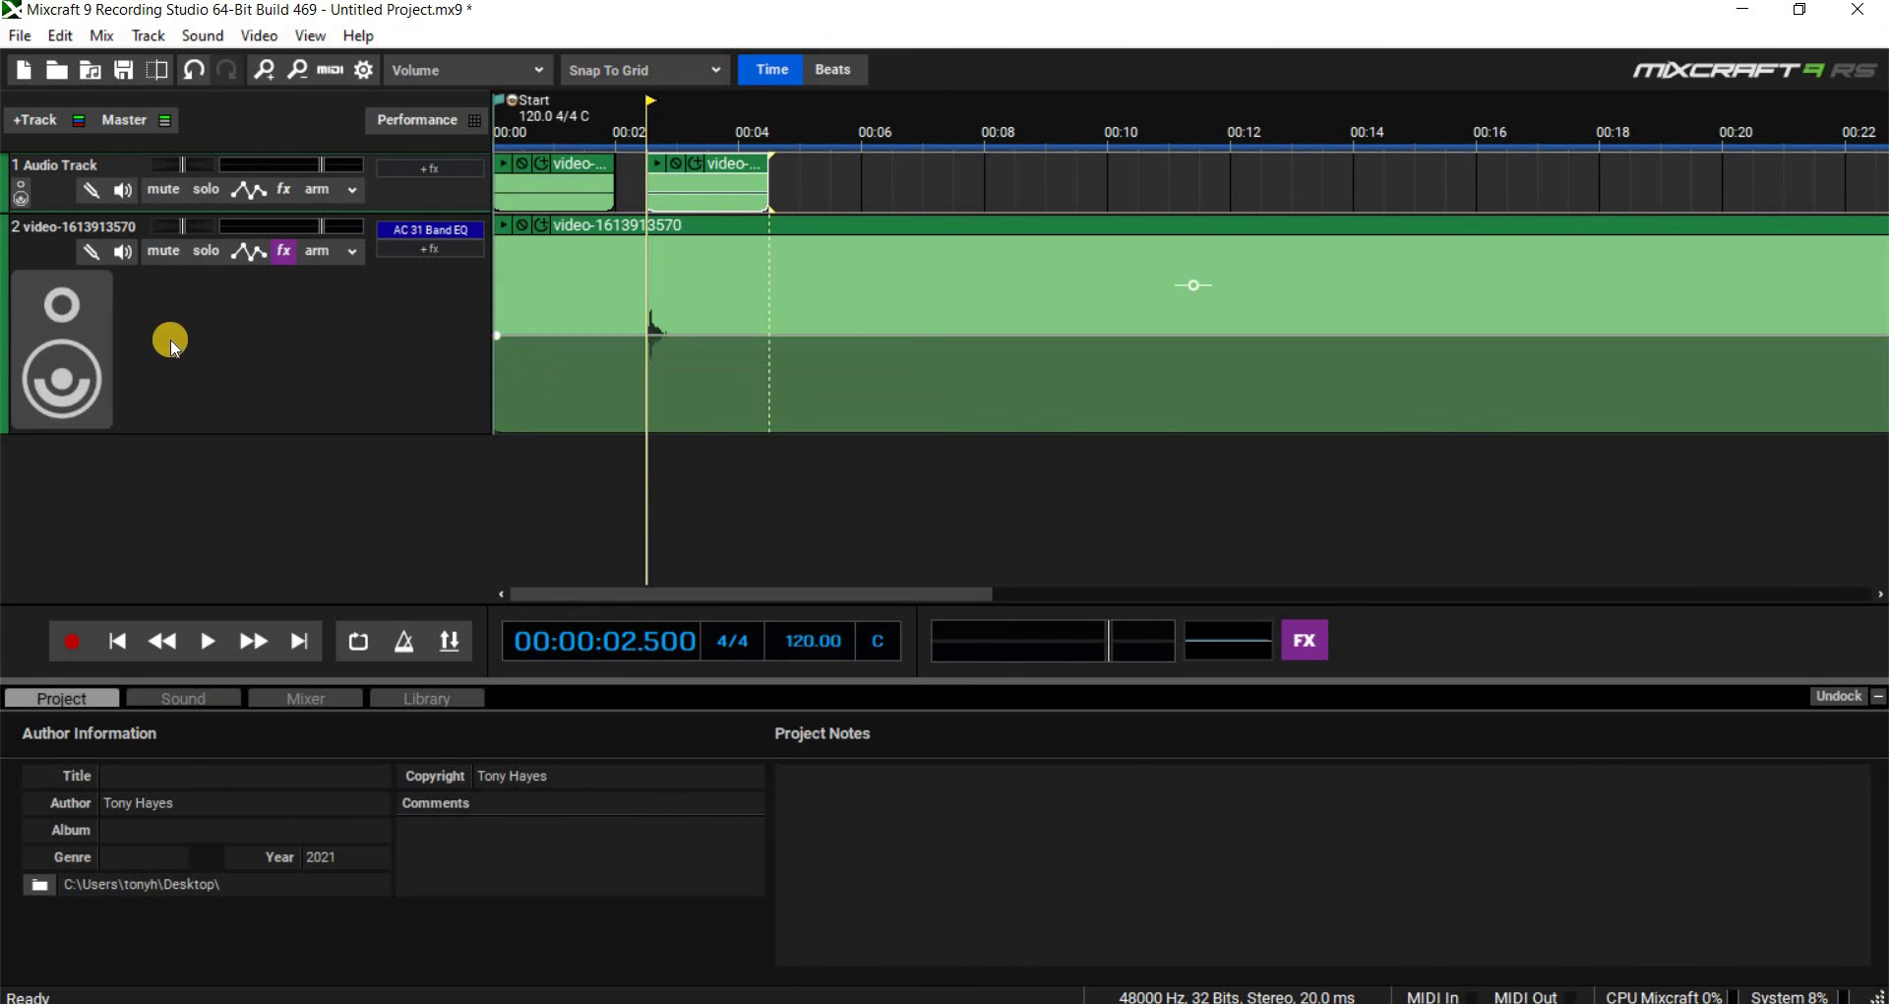
- Delete the track holding the full video recording
right_click(248, 444)
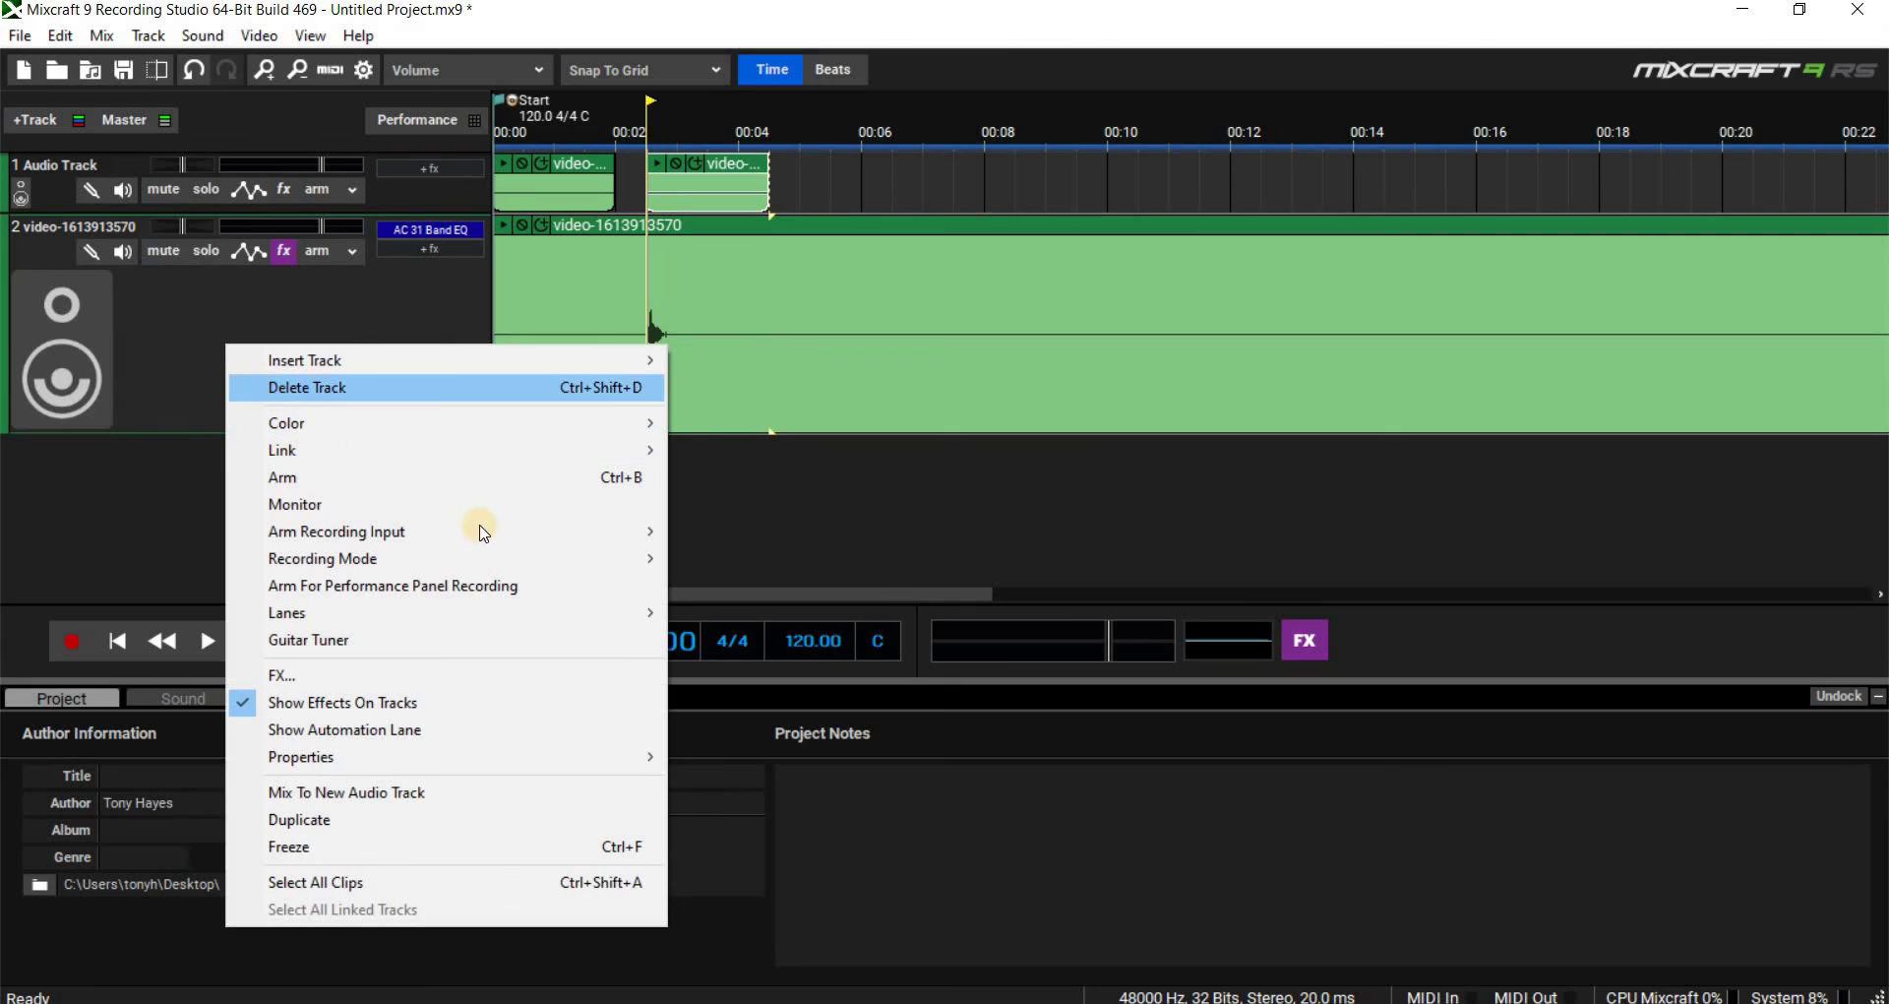
click(275, 389)
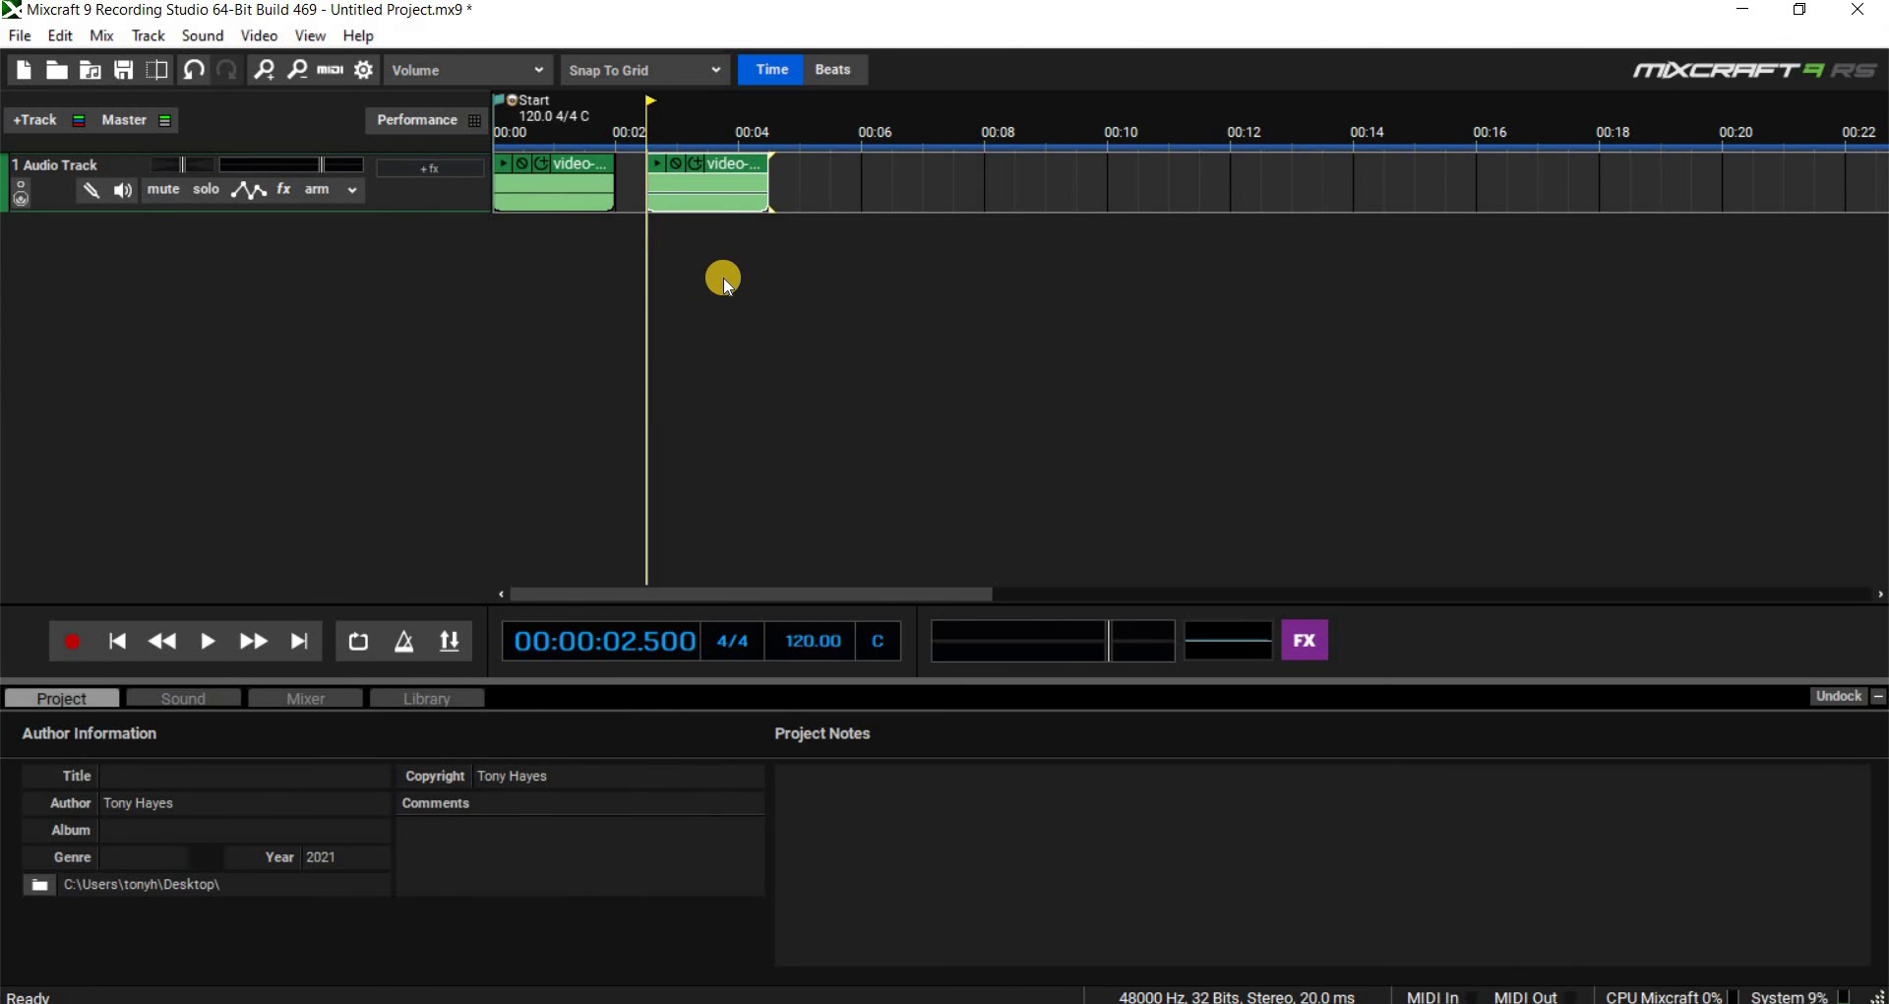
- Play the second clip from 0:02.5 for a moment, stop, and increase the height of the Audio Track
click(205, 645)
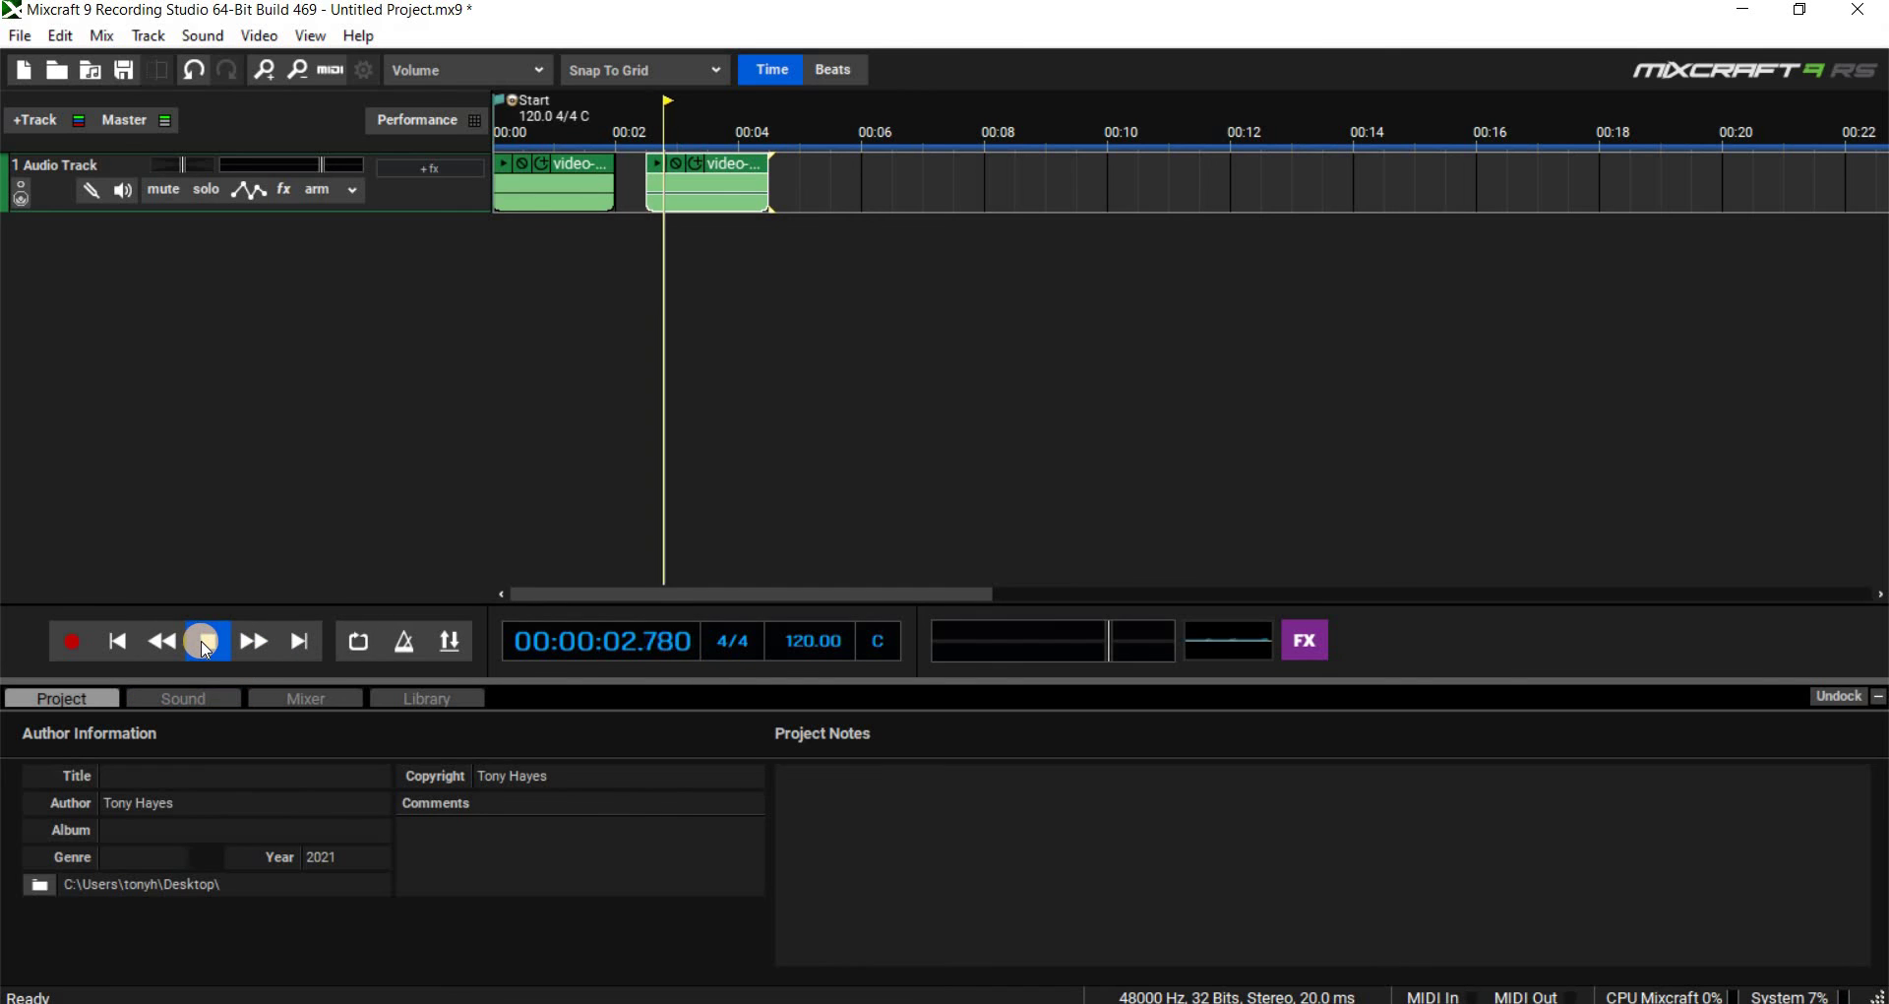
click(341, 234)
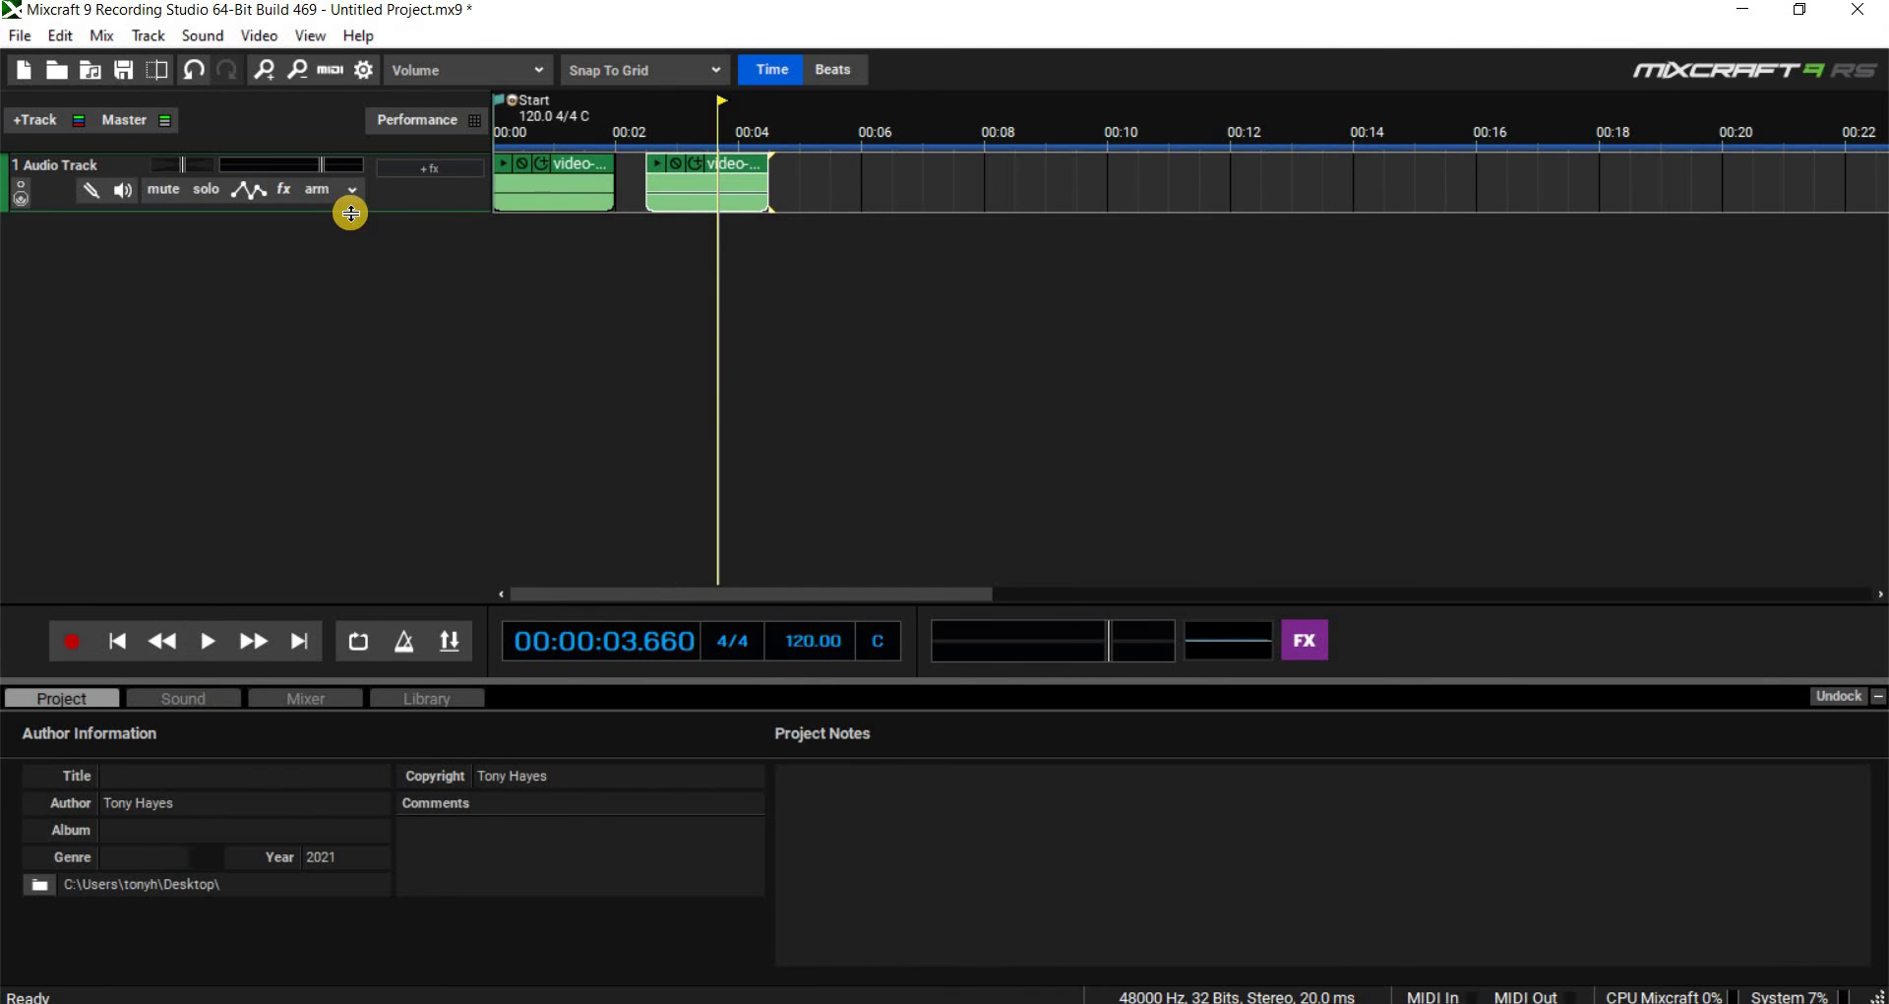
drag(361, 360, 361, 374)
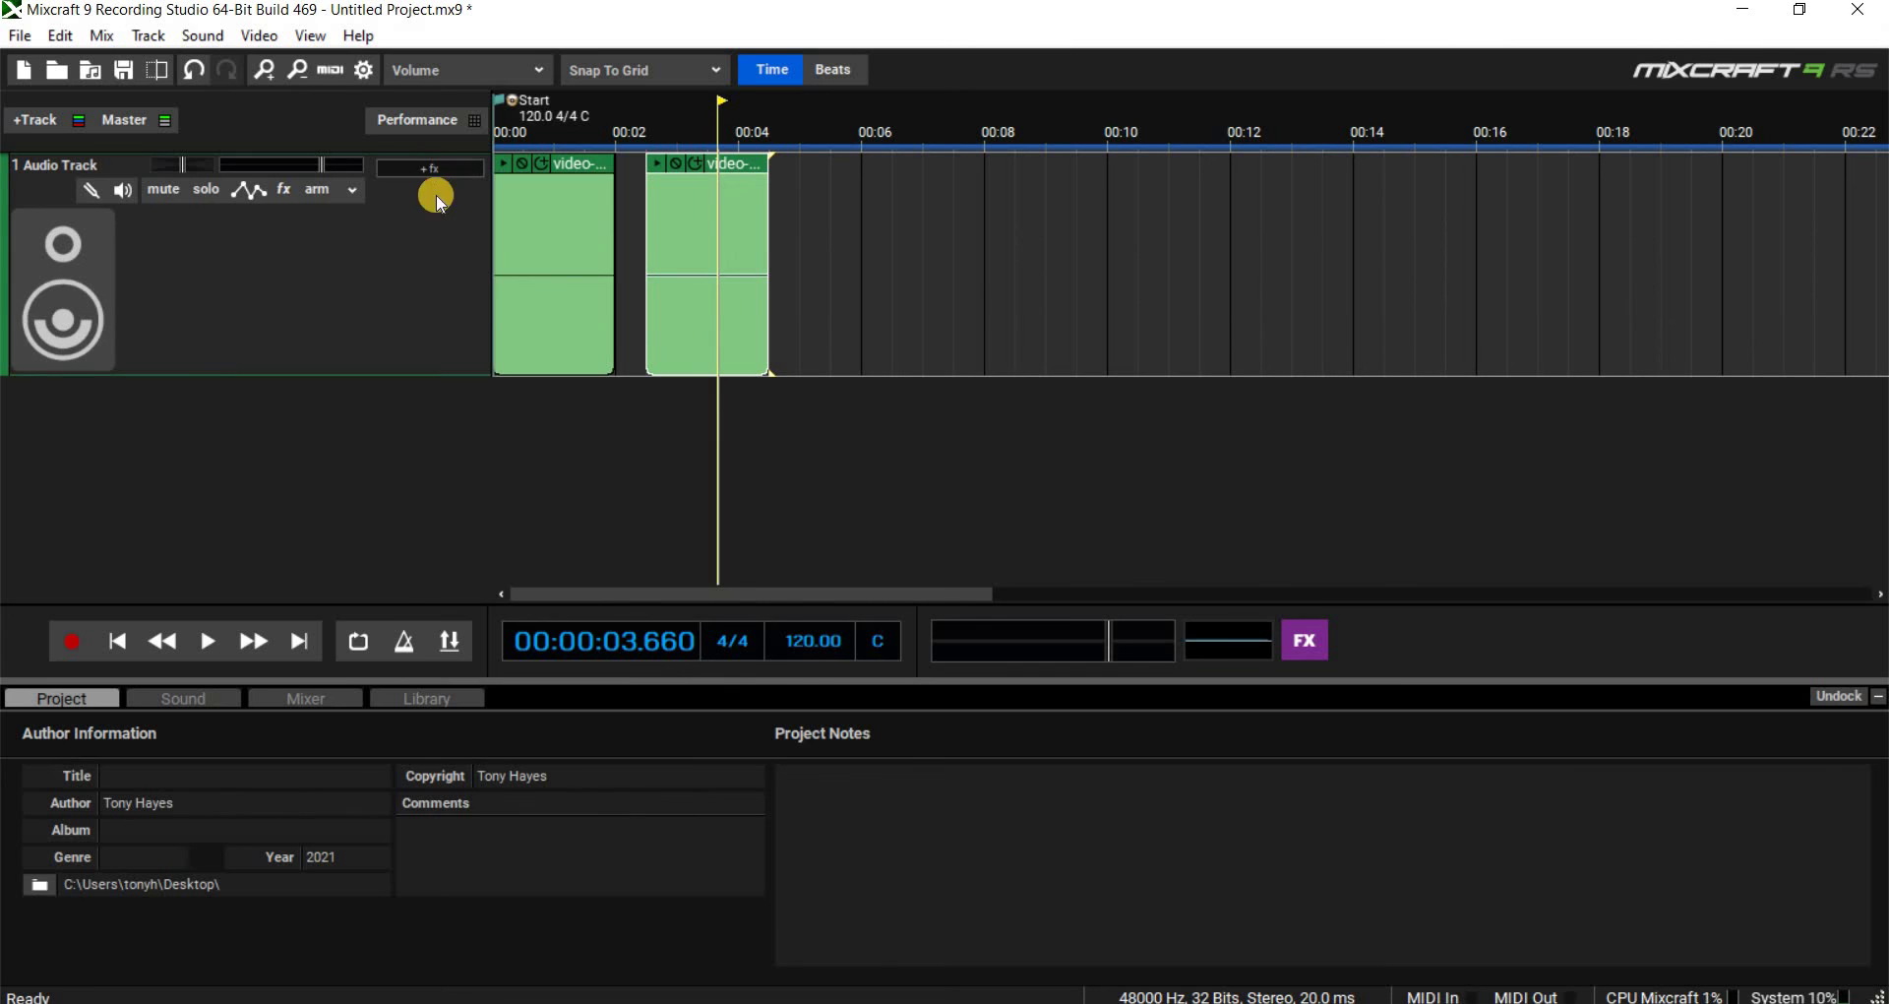
- Add the Acoustica 31 Band EQ effect to the Audio Track and close its window
click(435, 195)
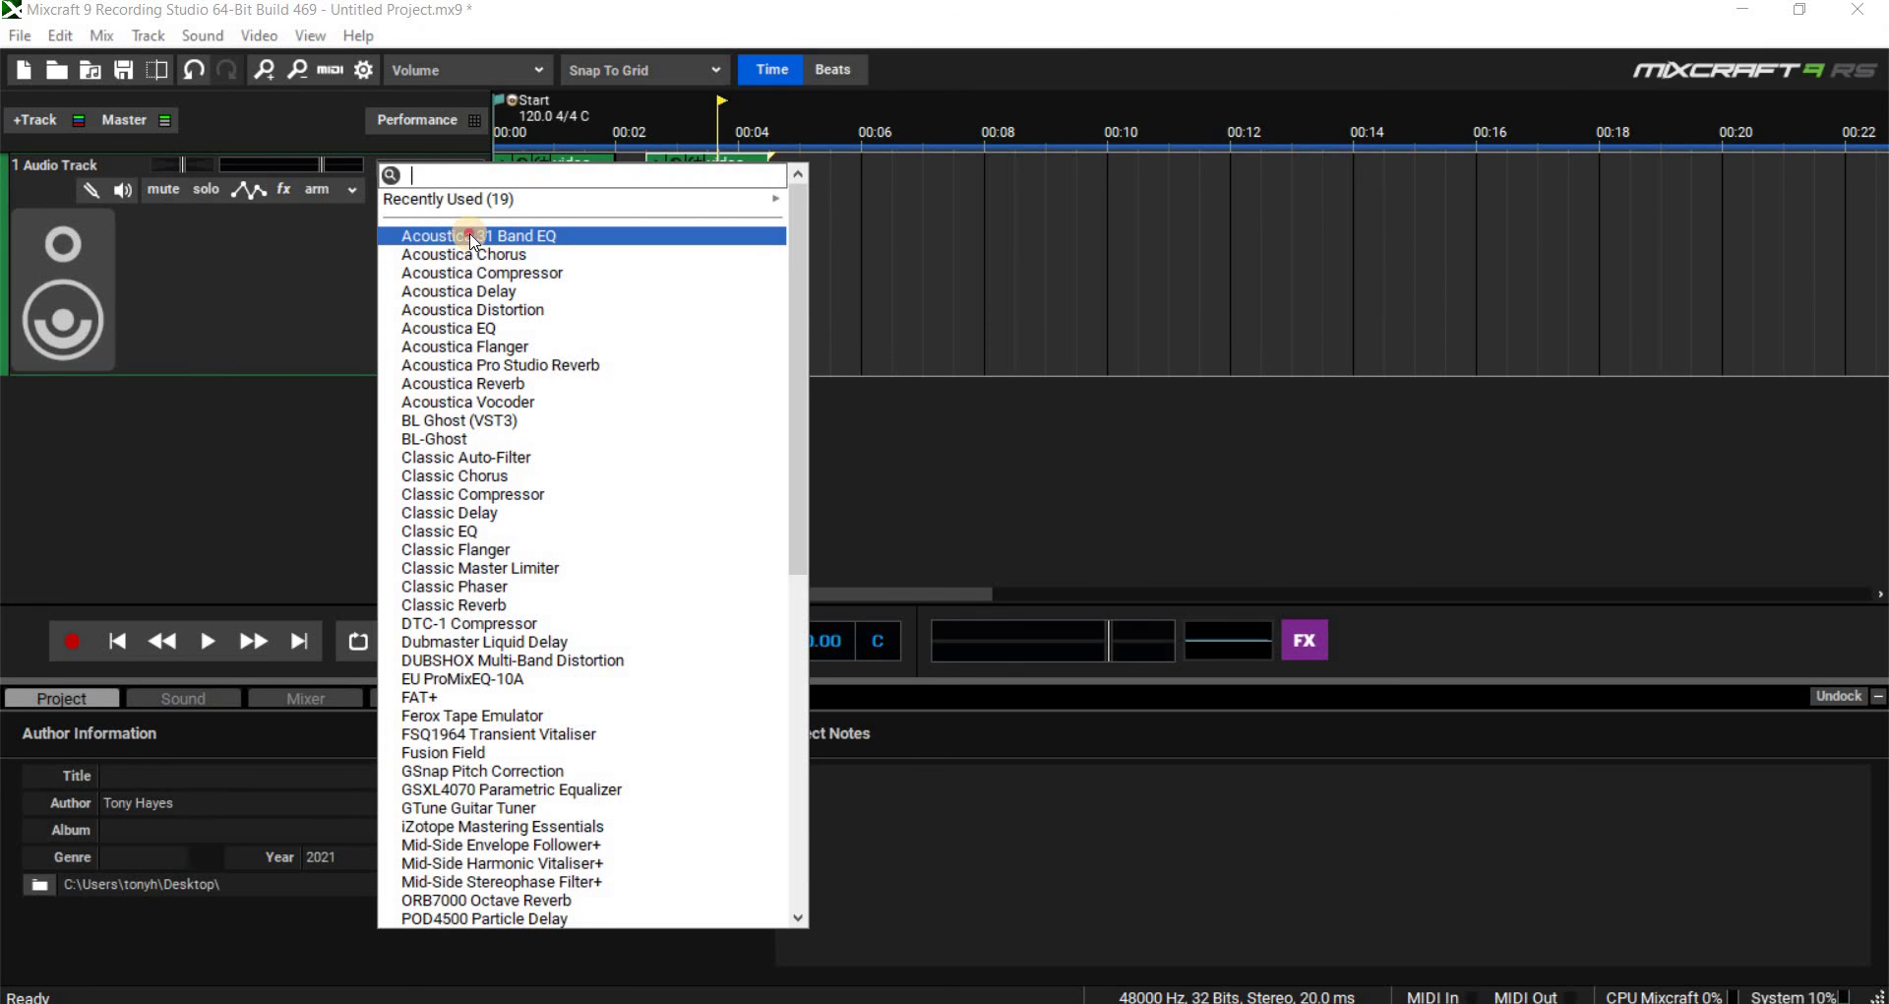
click(473, 240)
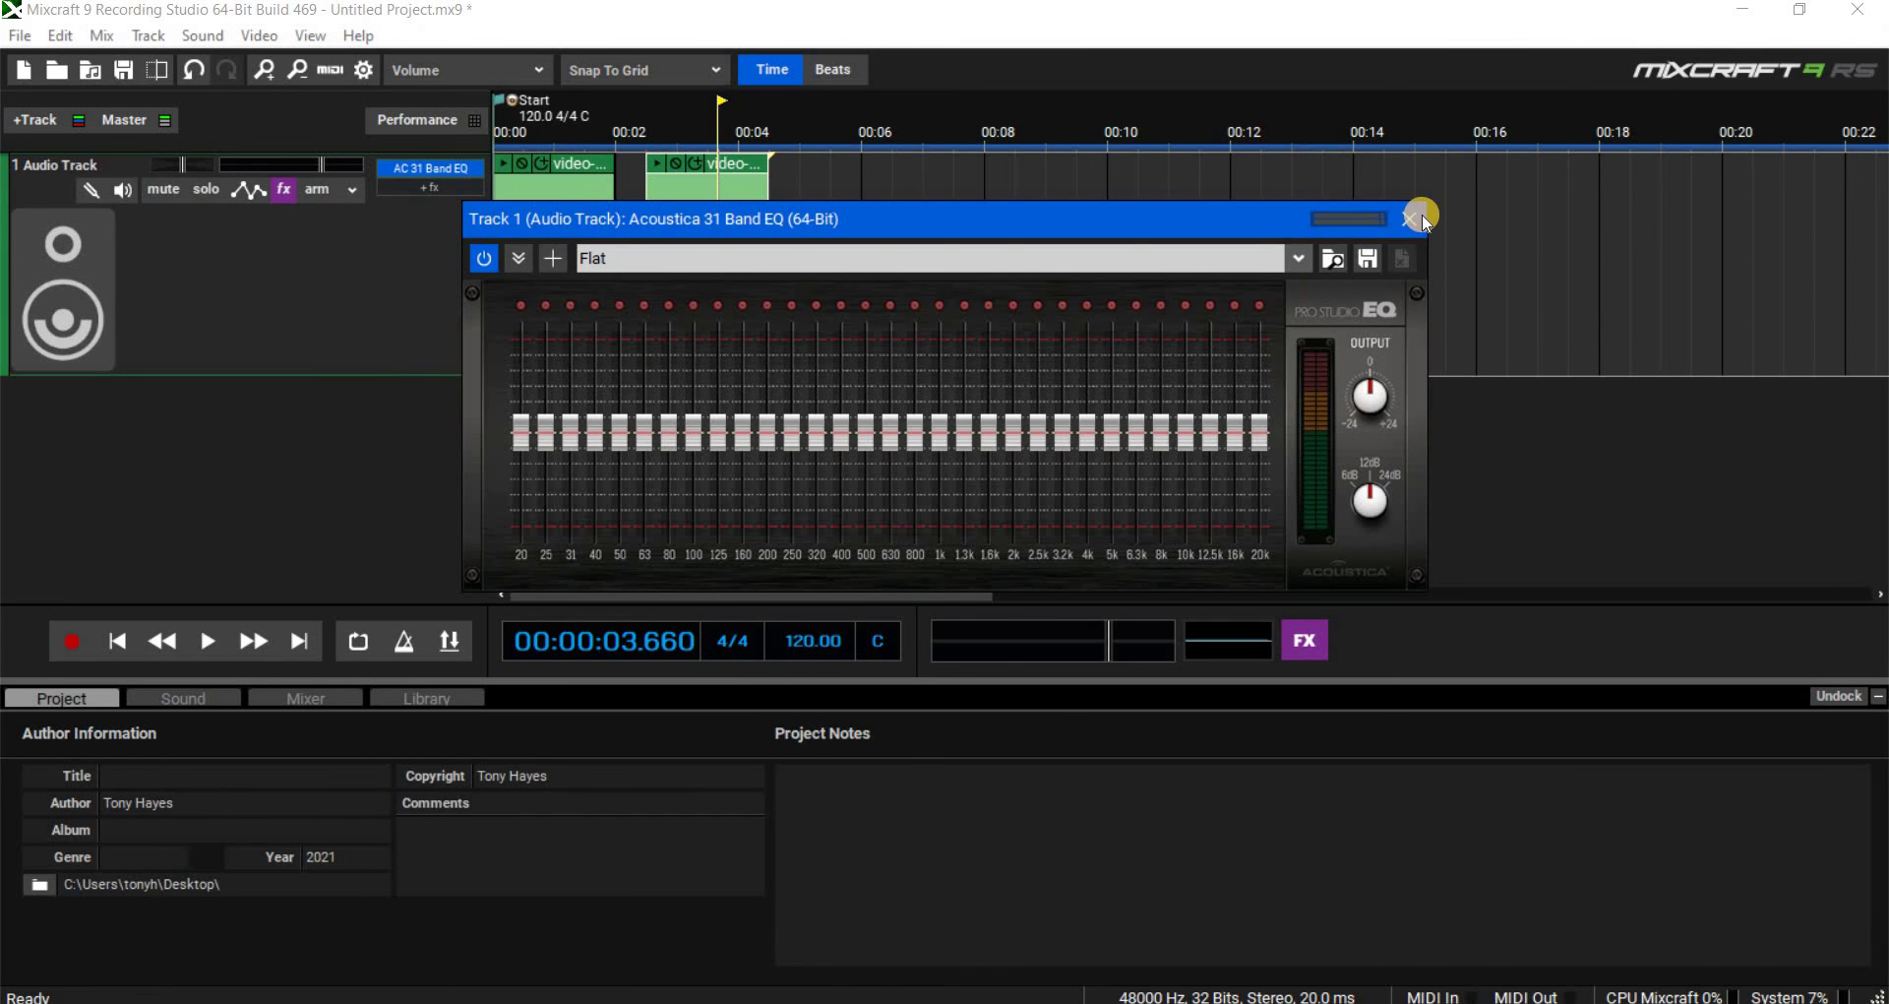
click(407, 178)
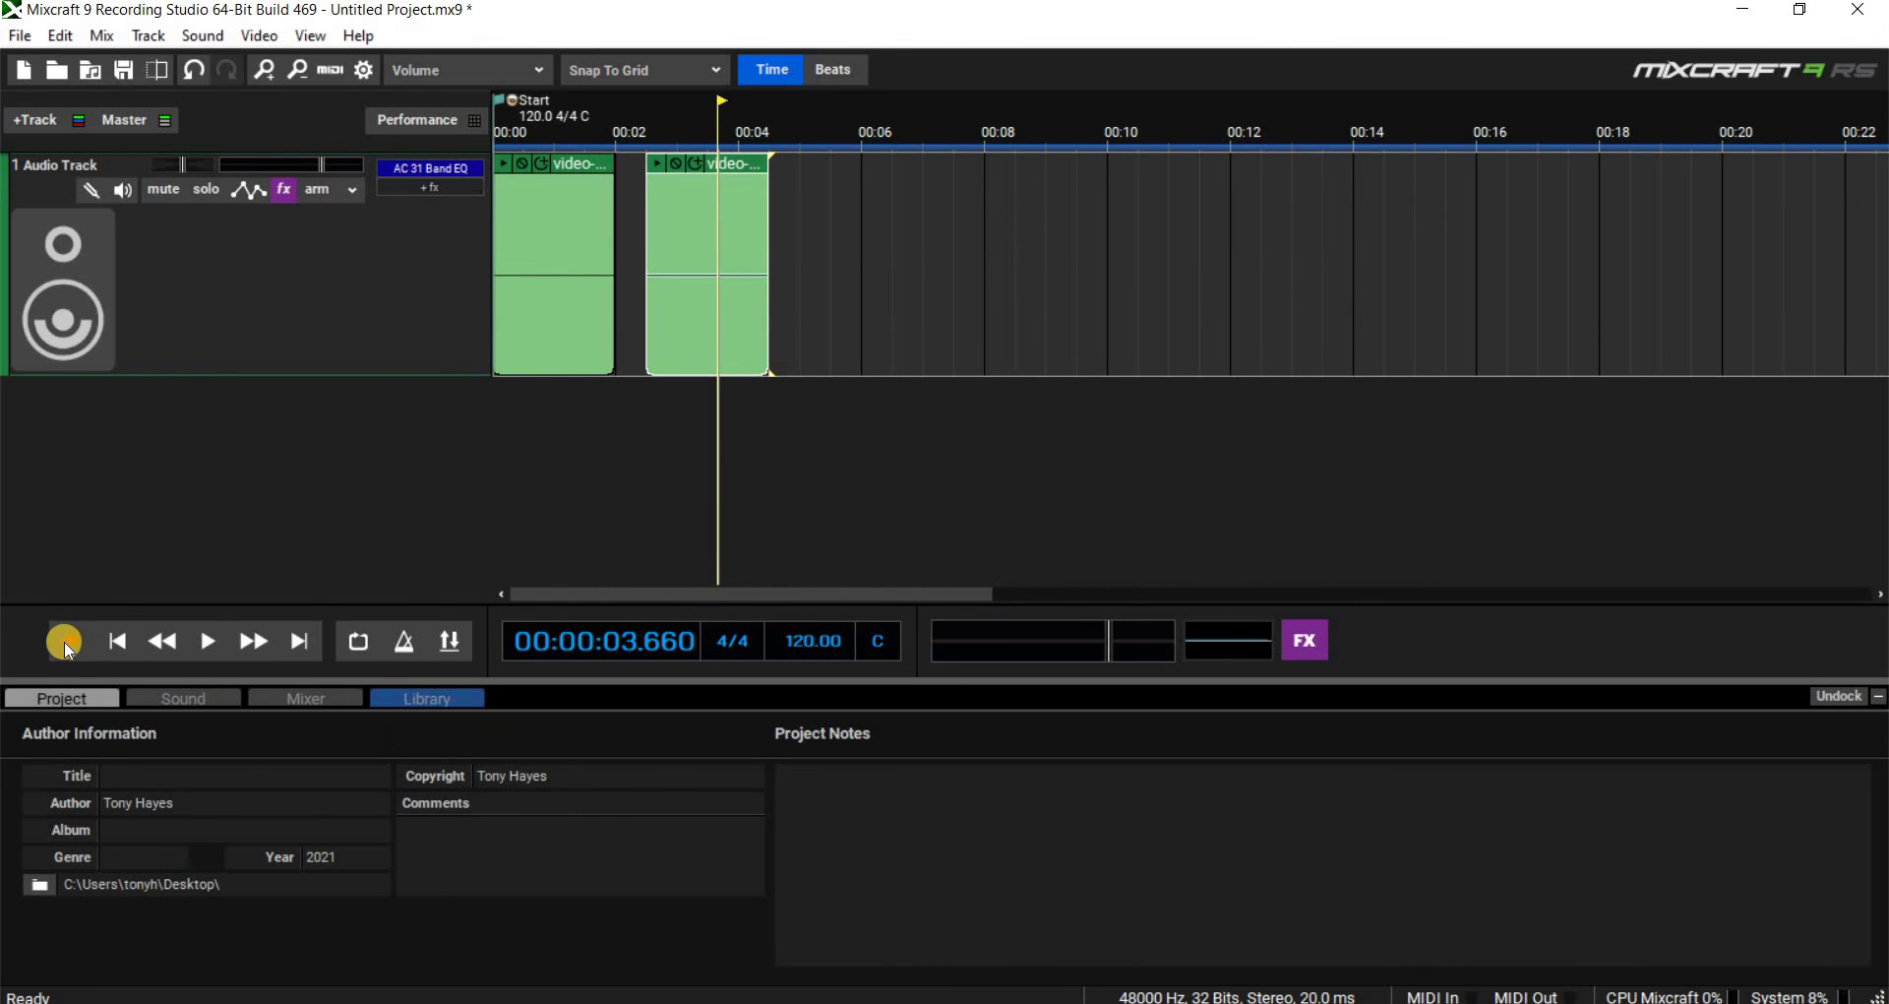
- Return the playhead to the start and add the Acoustica Compressor to the Audio Track with the Vocal - In Your Face preset
key(Home)
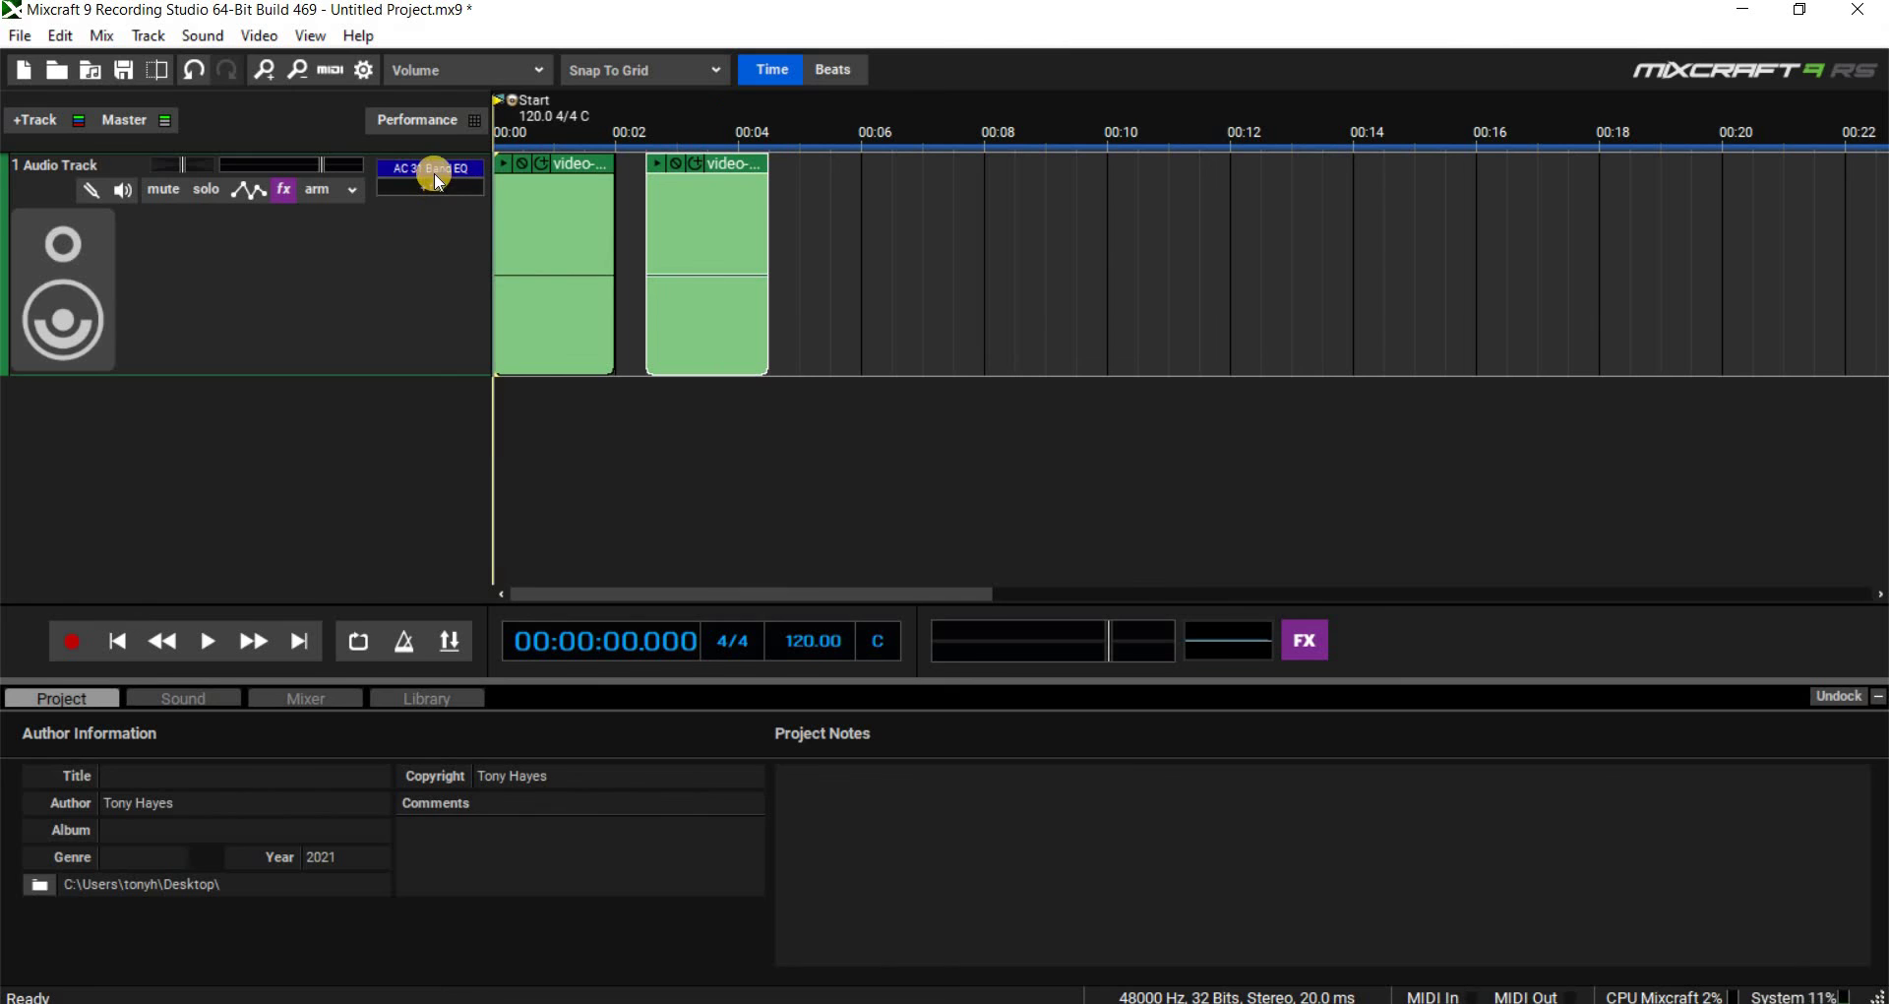
click(425, 191)
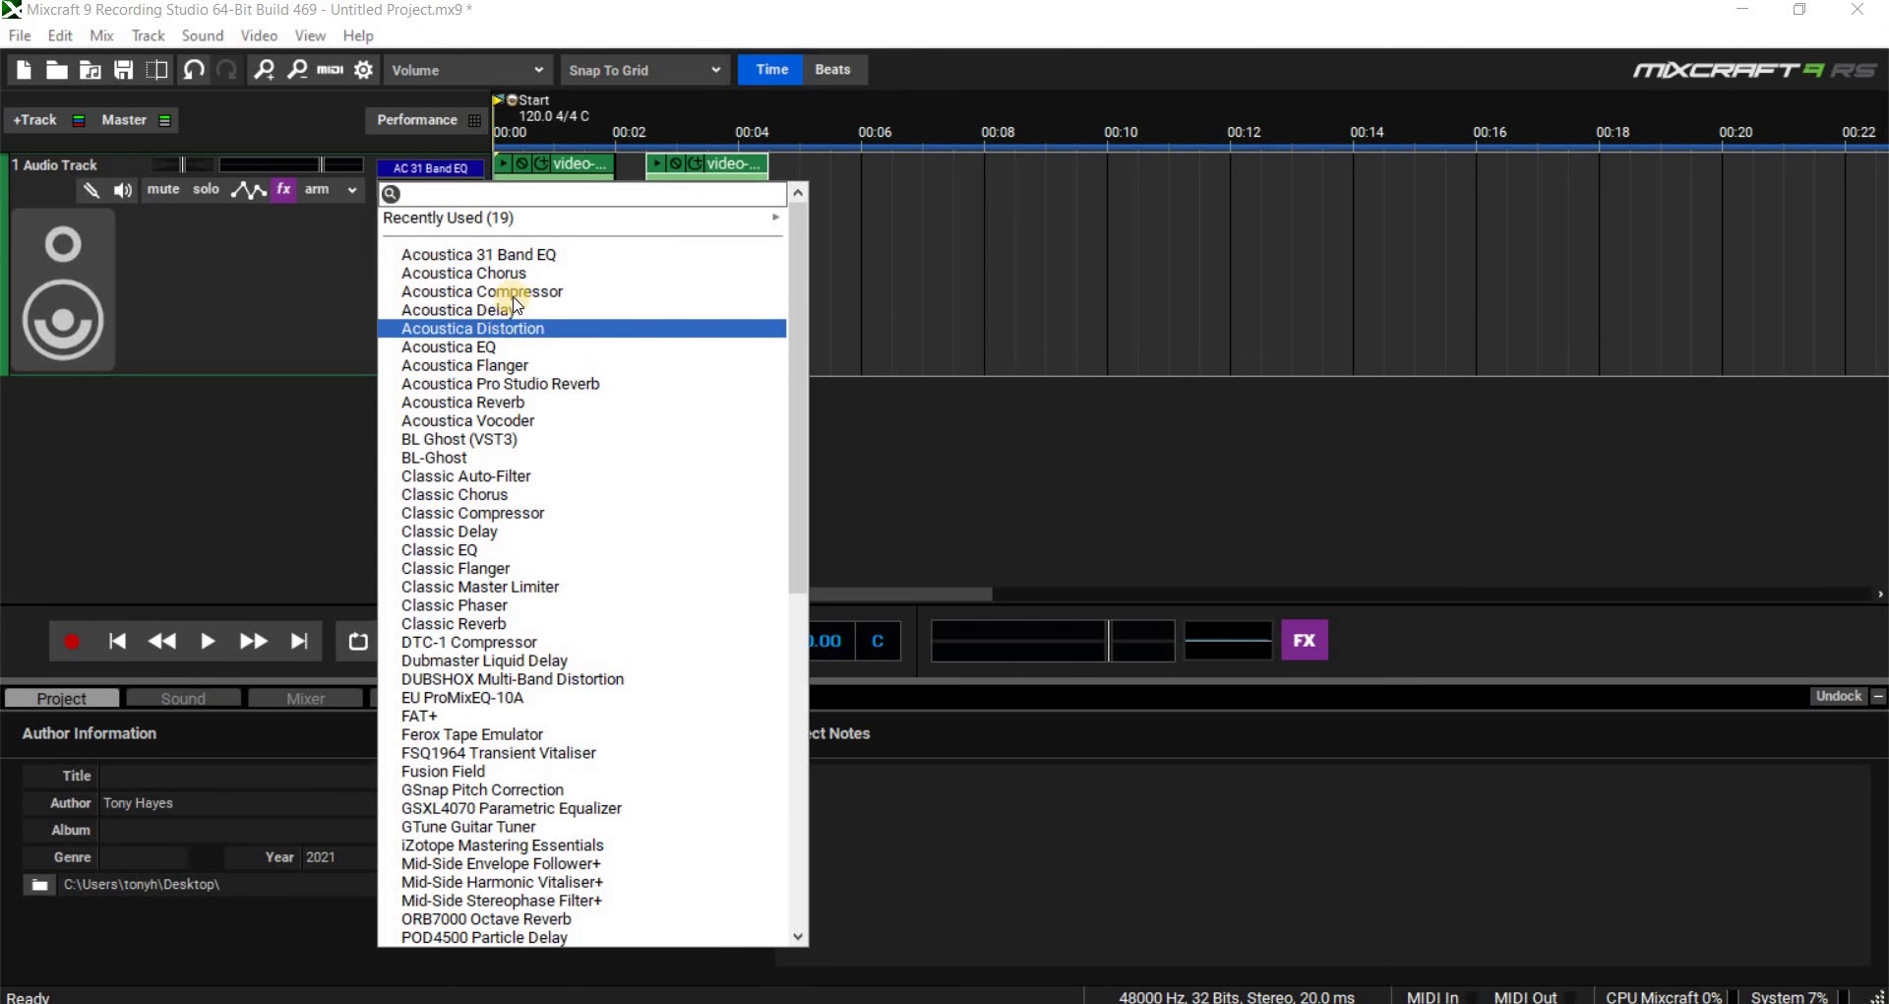
click(512, 293)
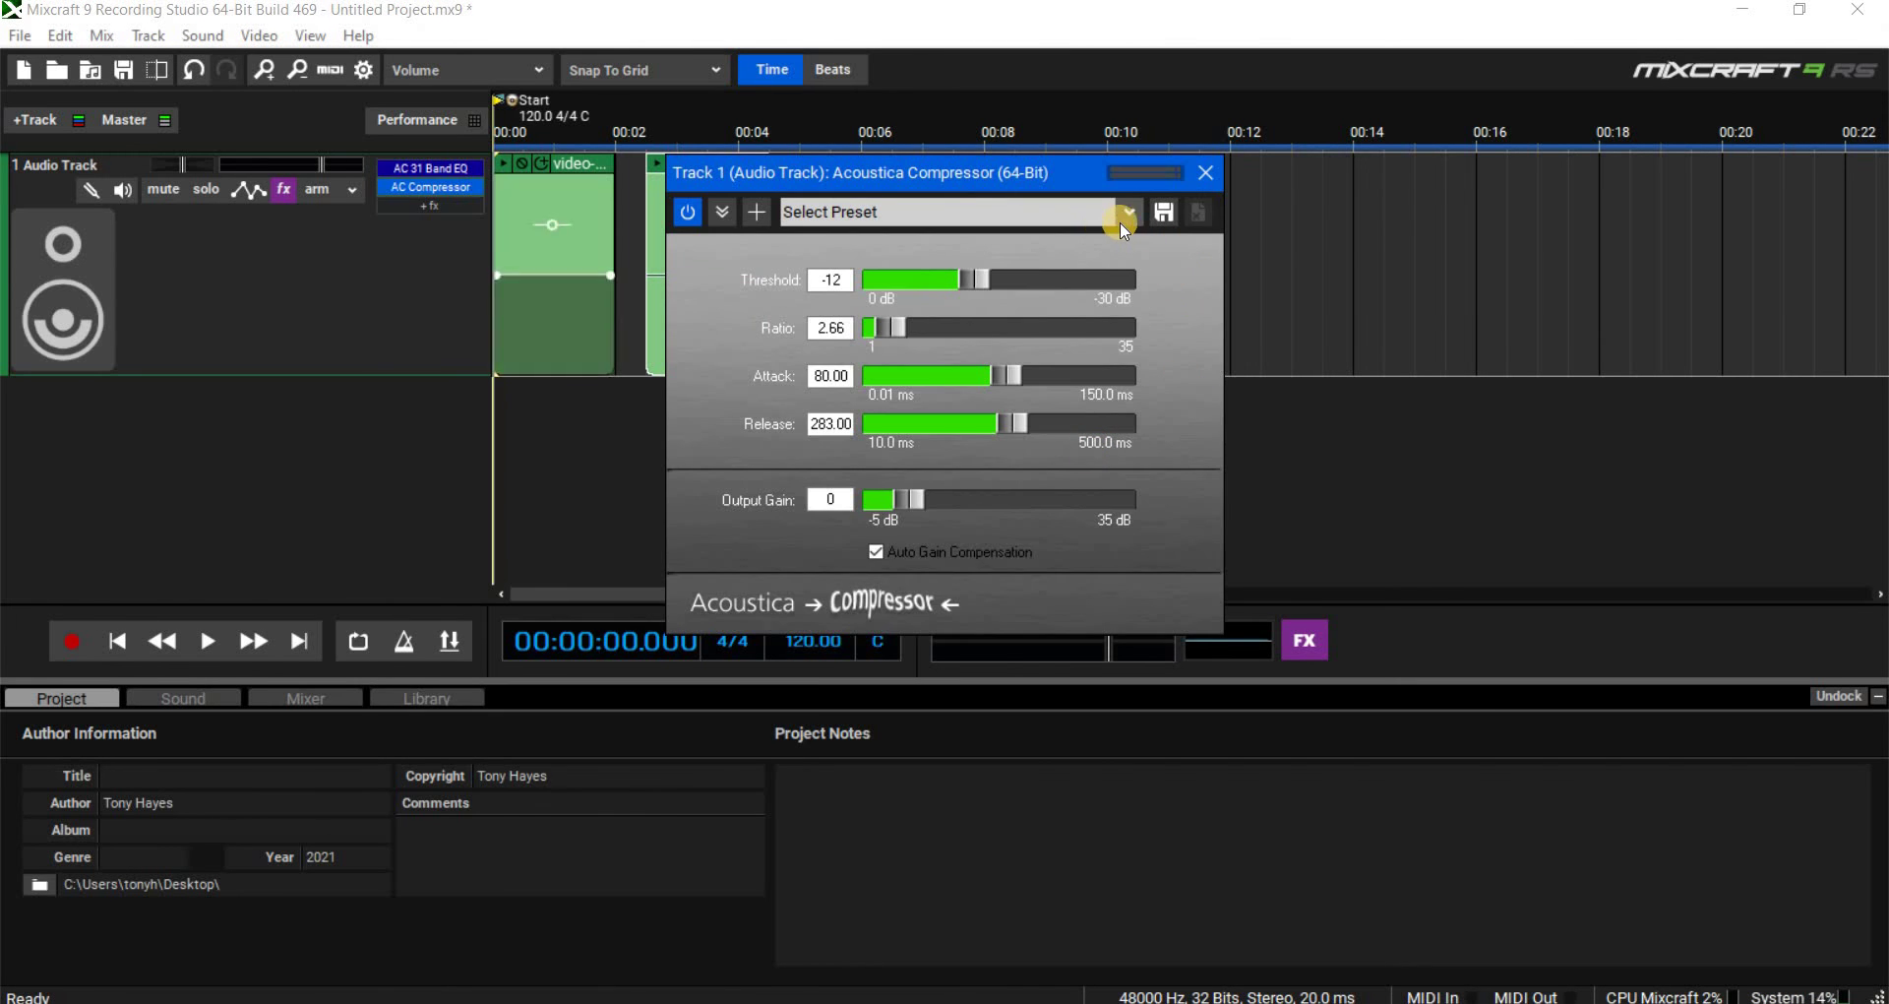
click(964, 211)
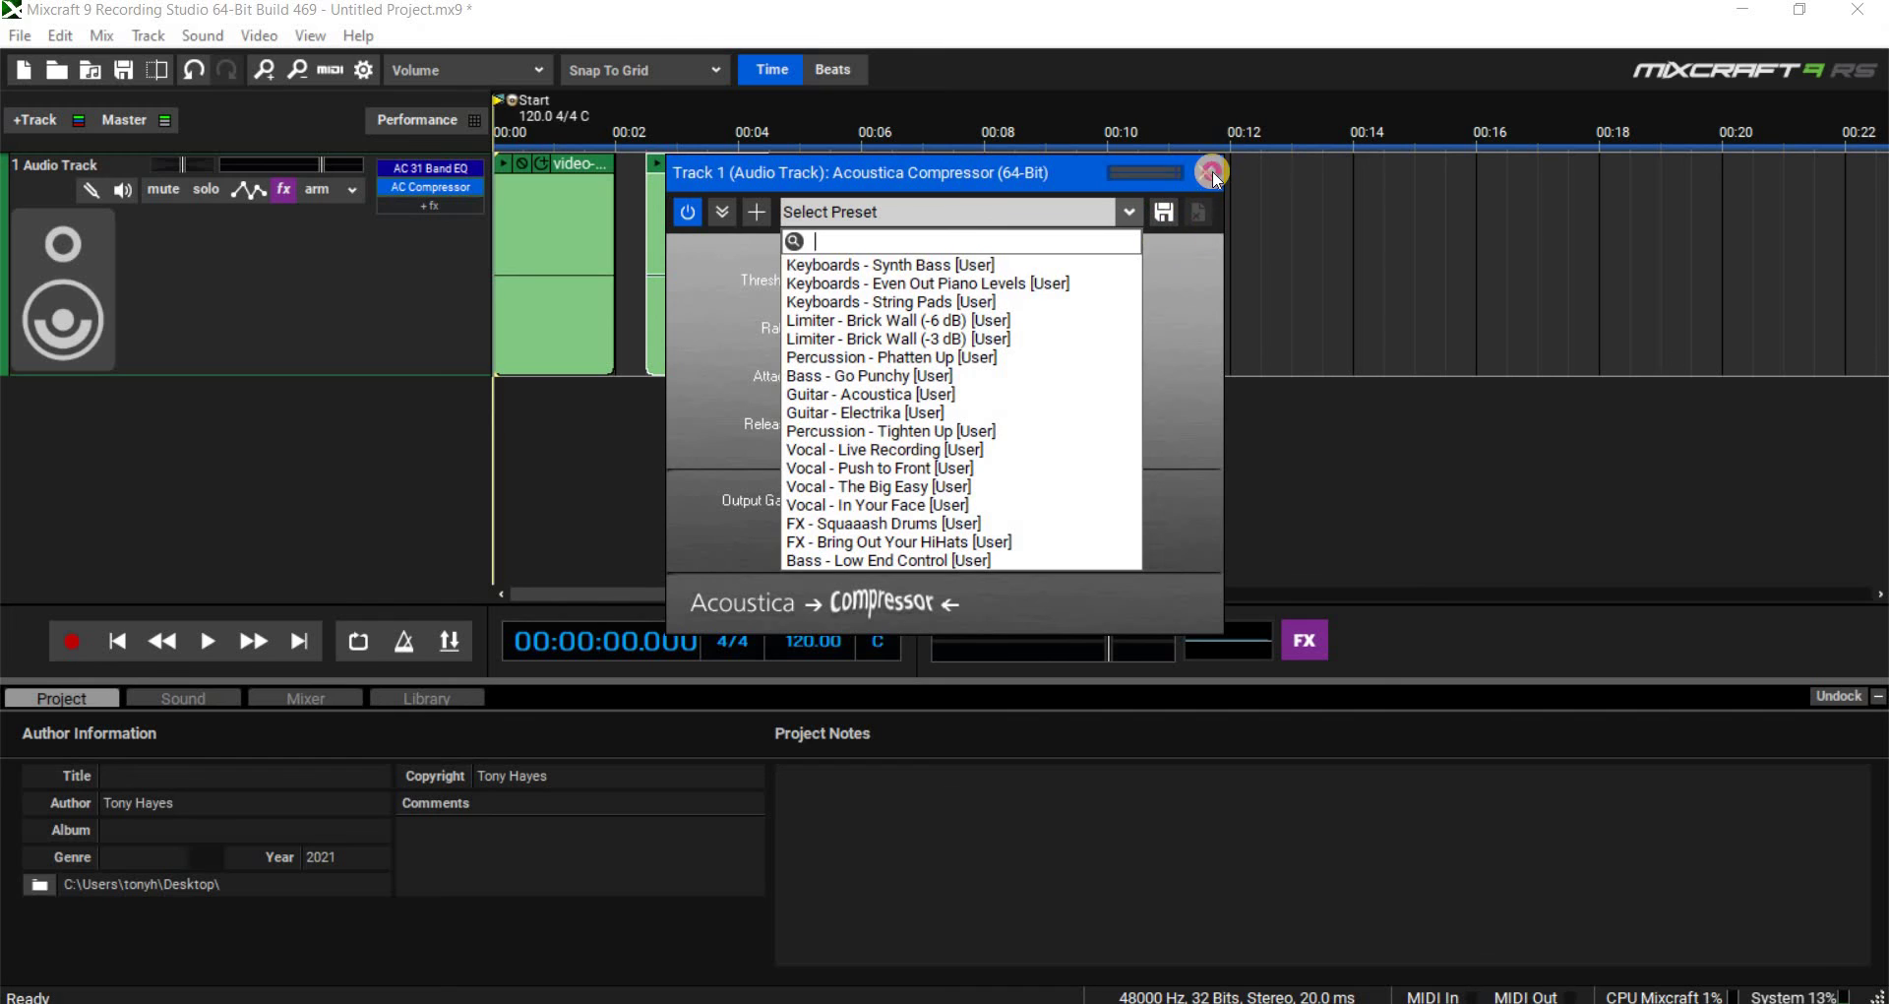
click(864, 267)
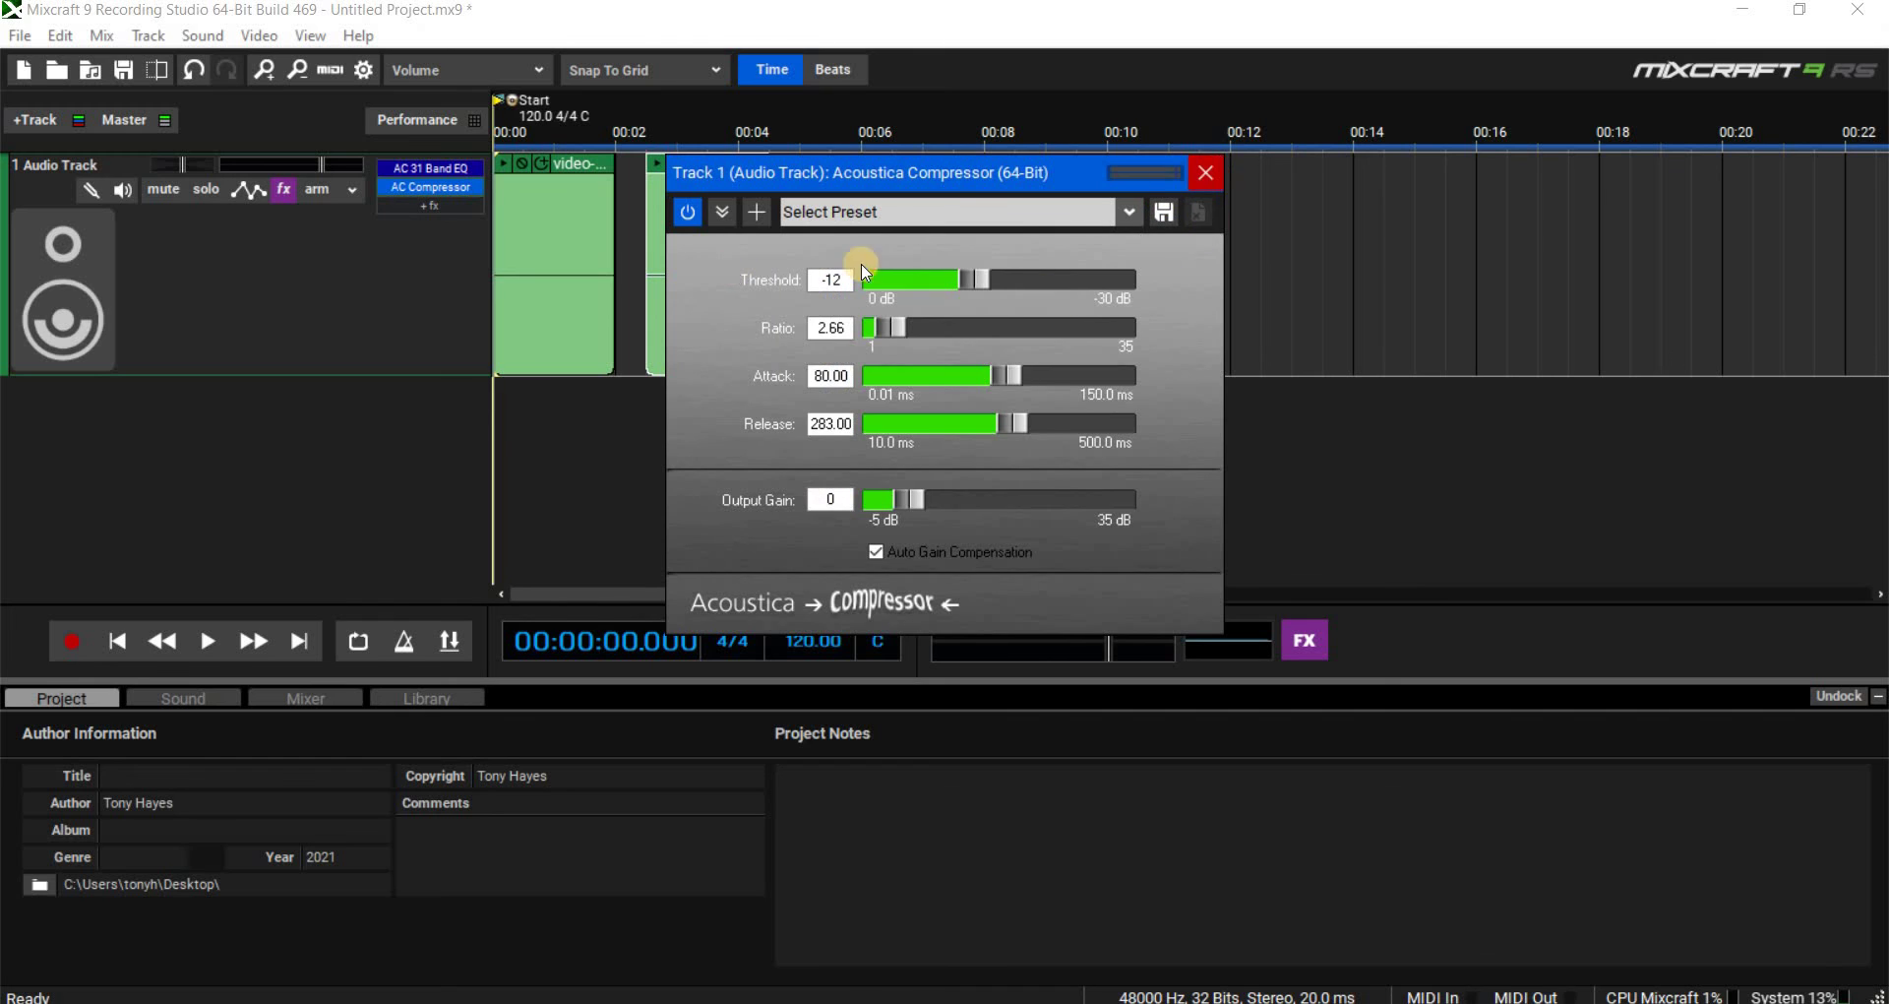
click(1128, 214)
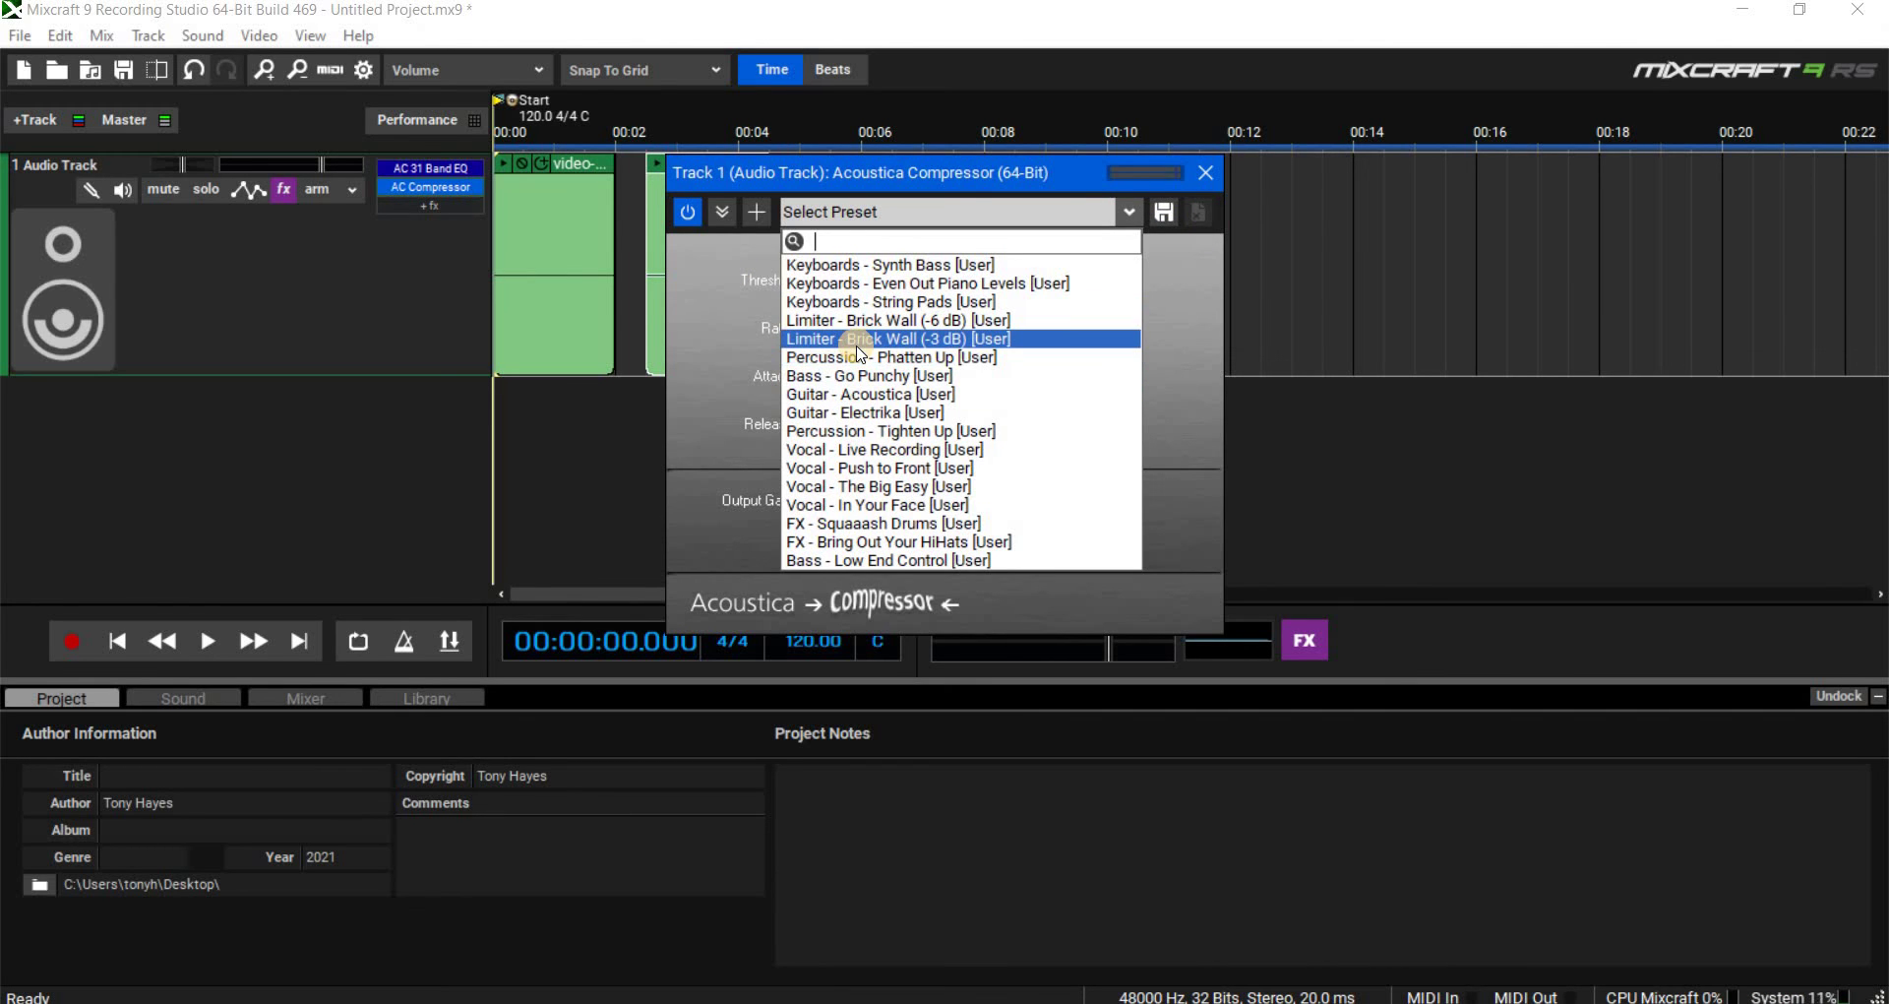
click(832, 506)
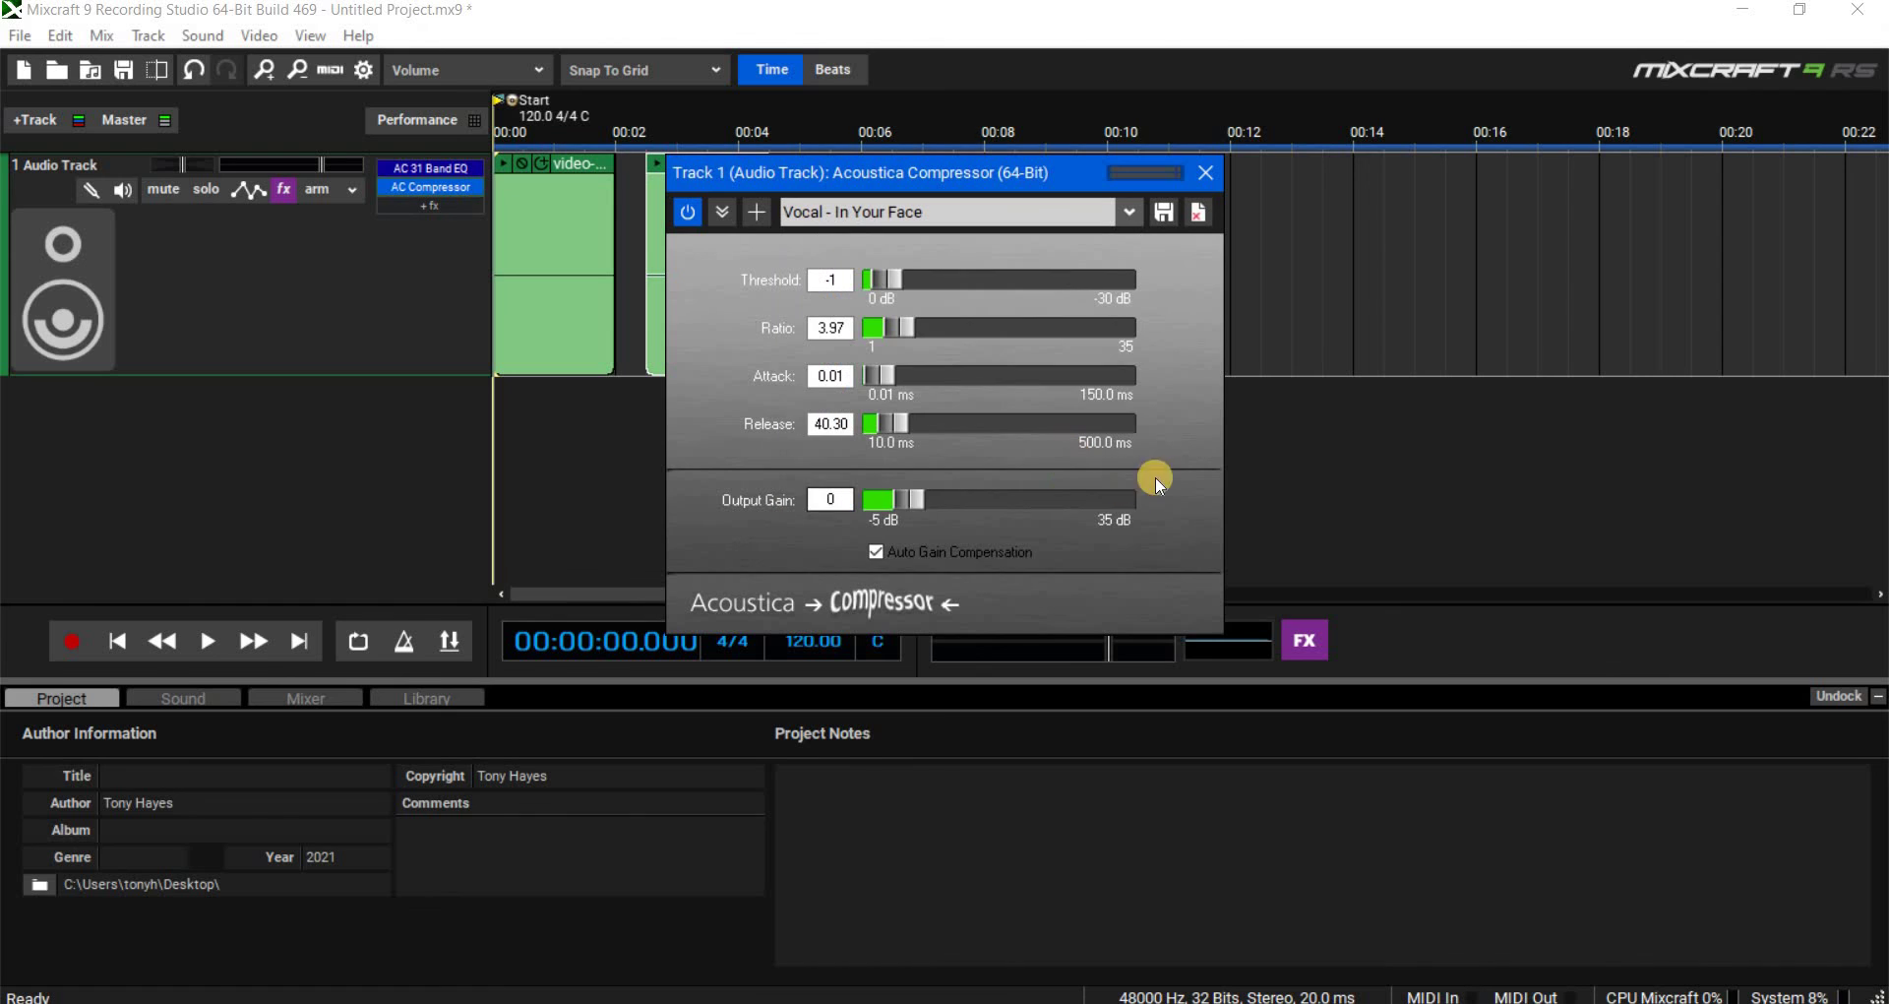
- Set the compressor's output gain to 12 dB, play the track from the start, raise the gain to 31 dB and stop playback
drag(937, 495, 956, 497)
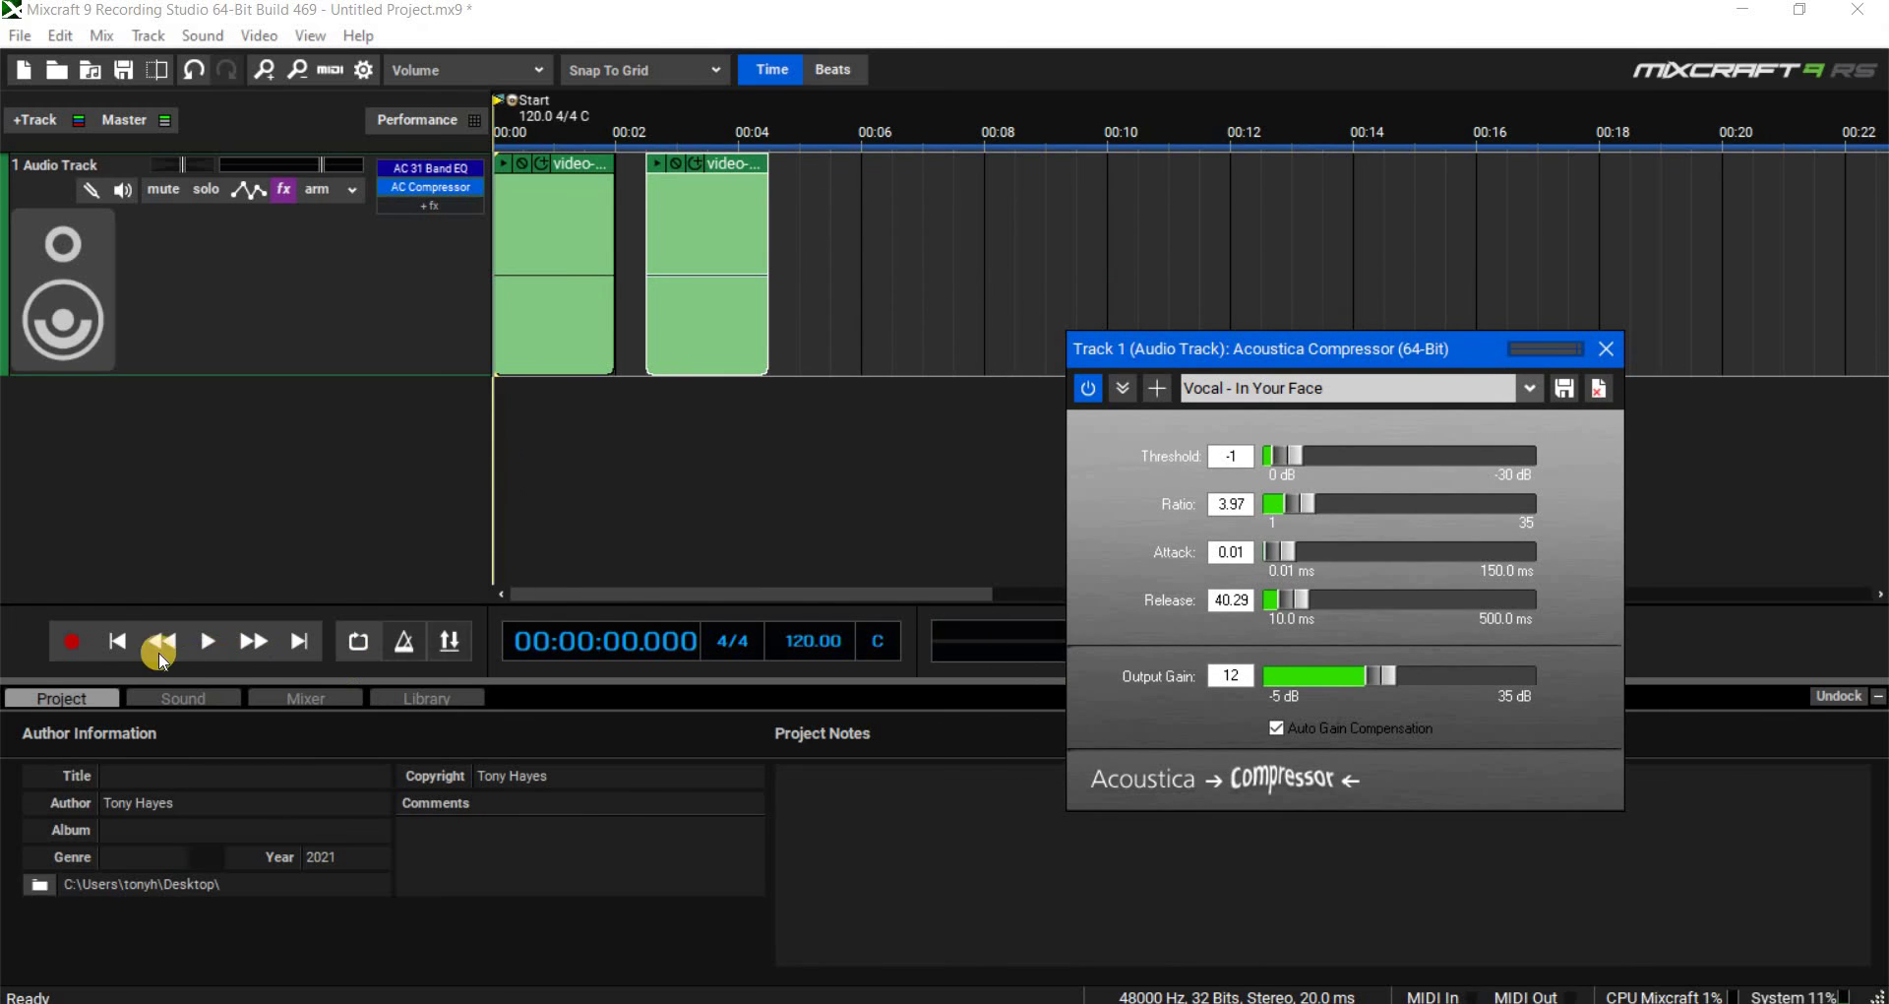
click(118, 644)
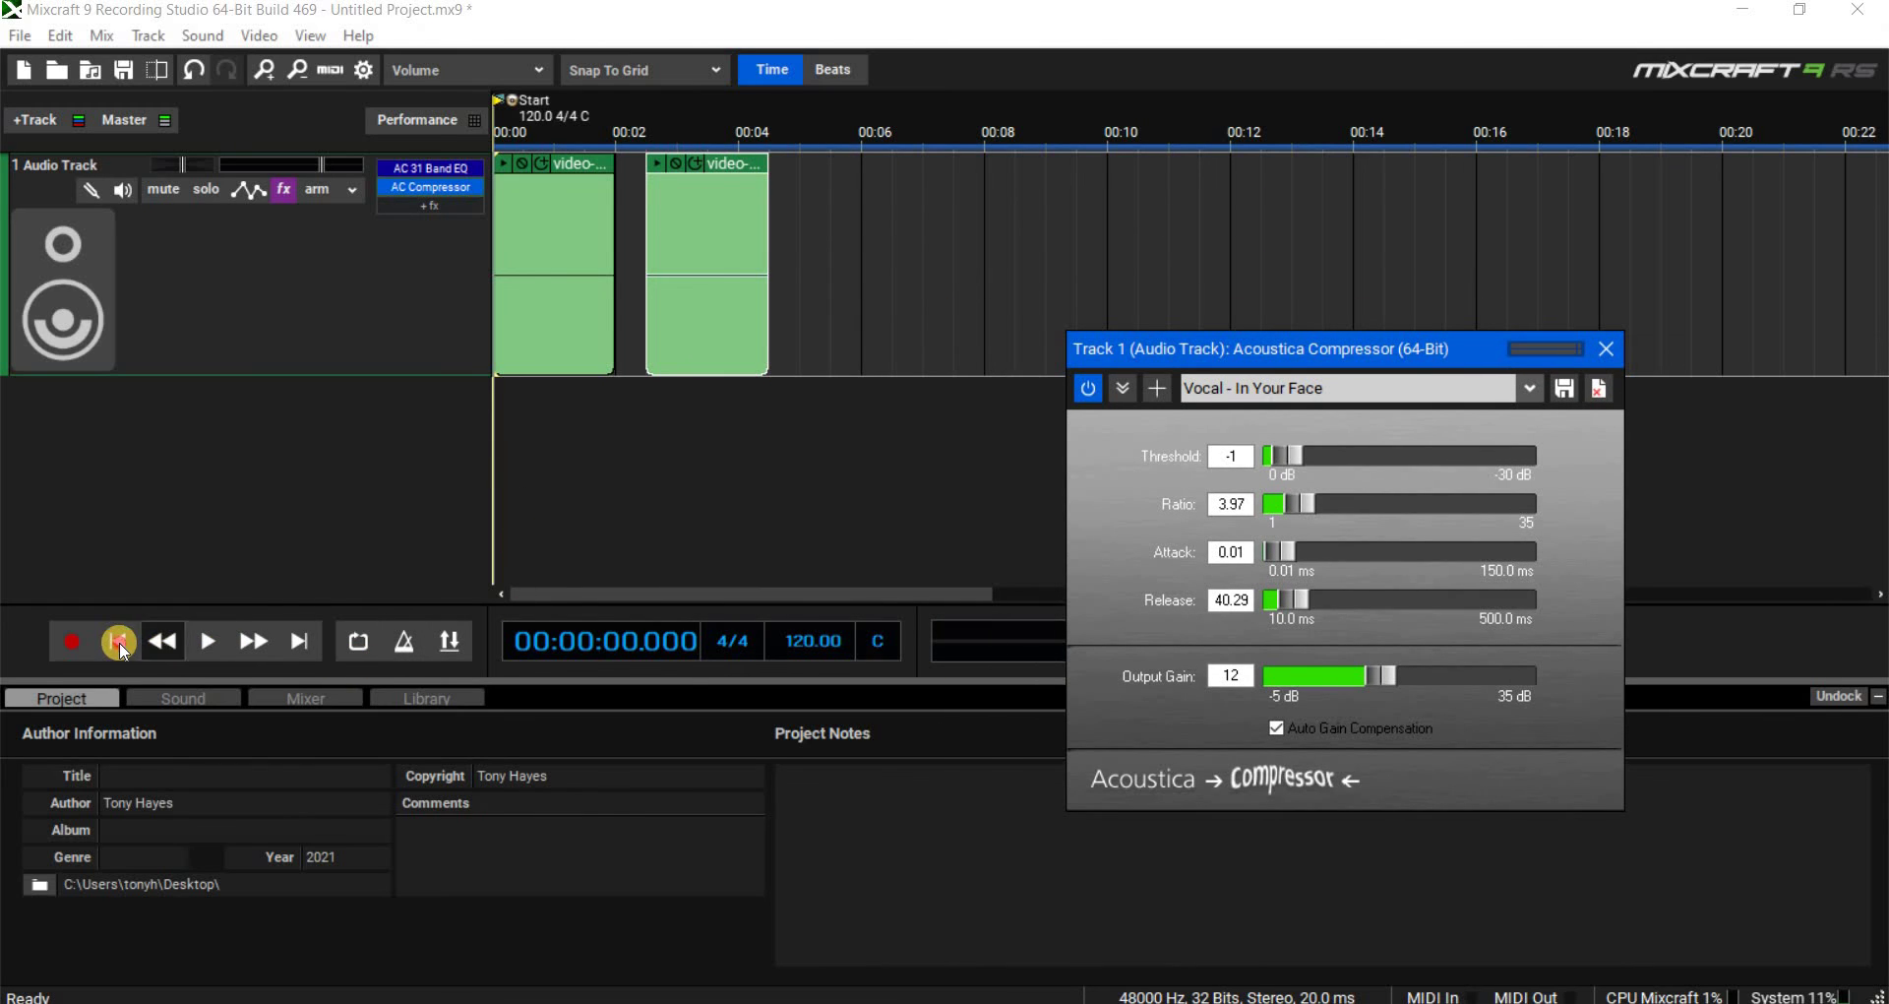
click(203, 649)
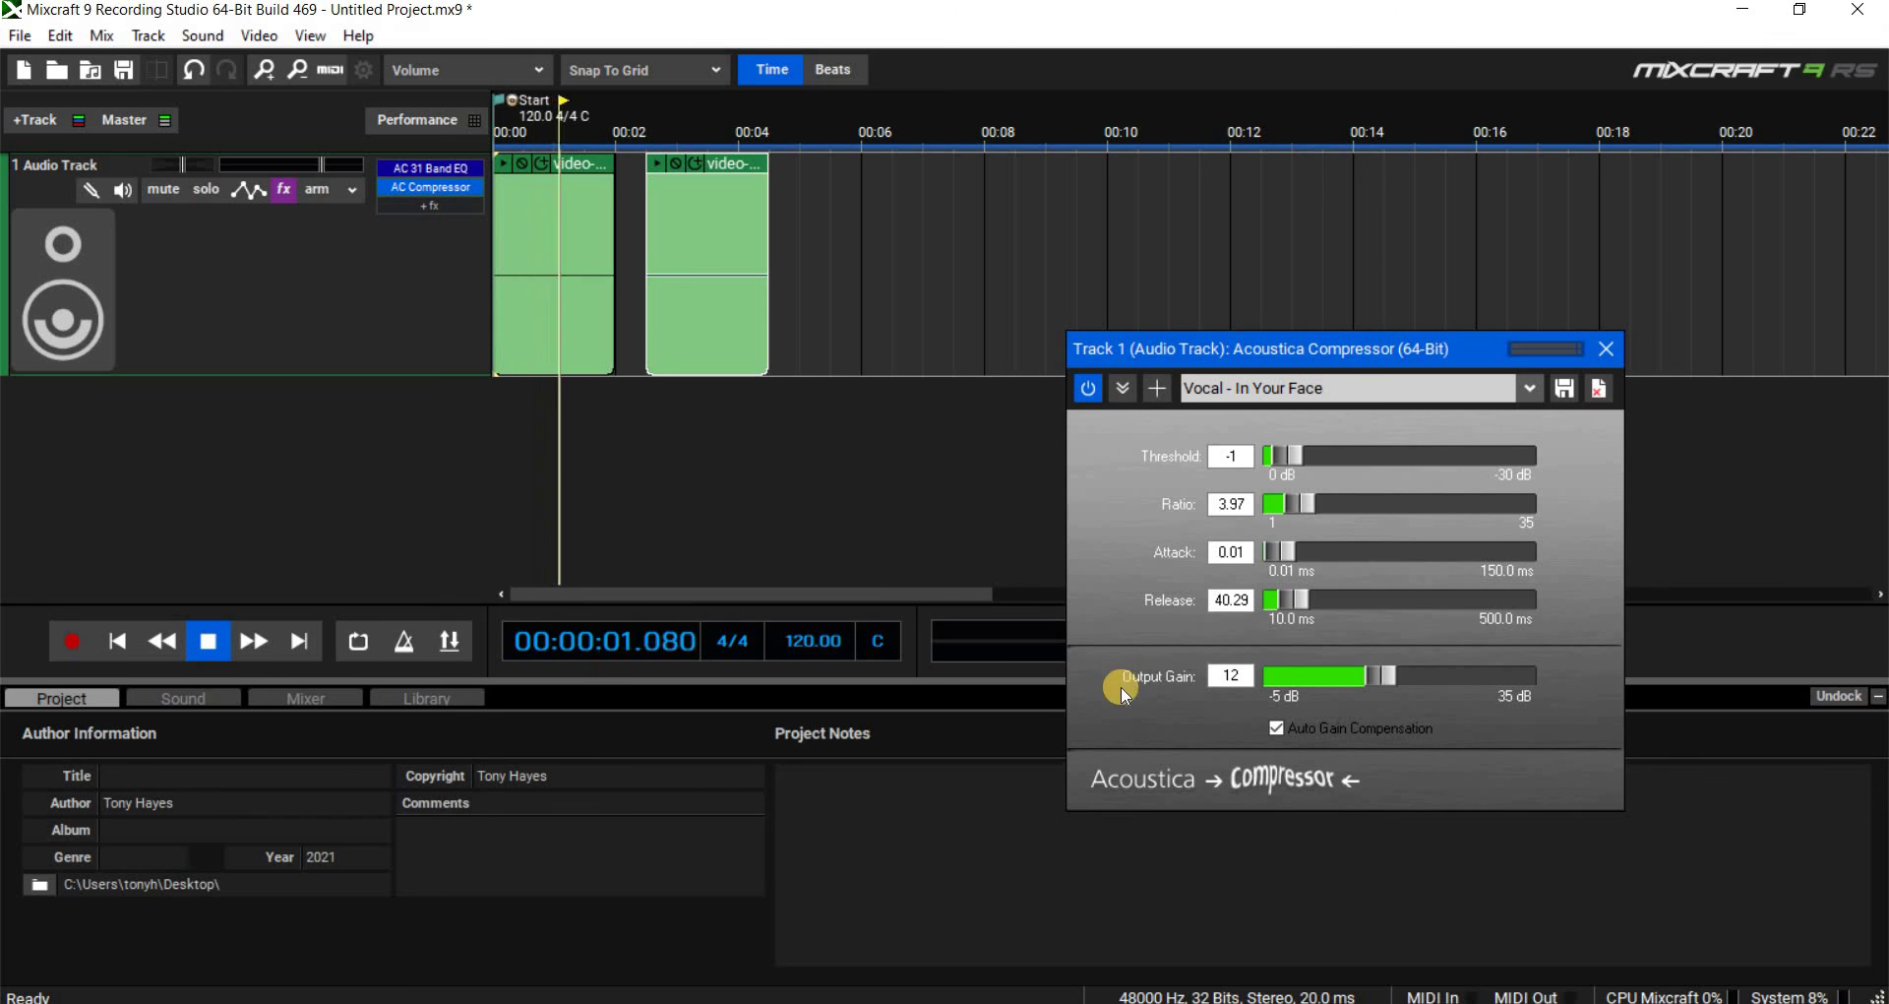
drag(1396, 681, 1496, 676)
key(space)
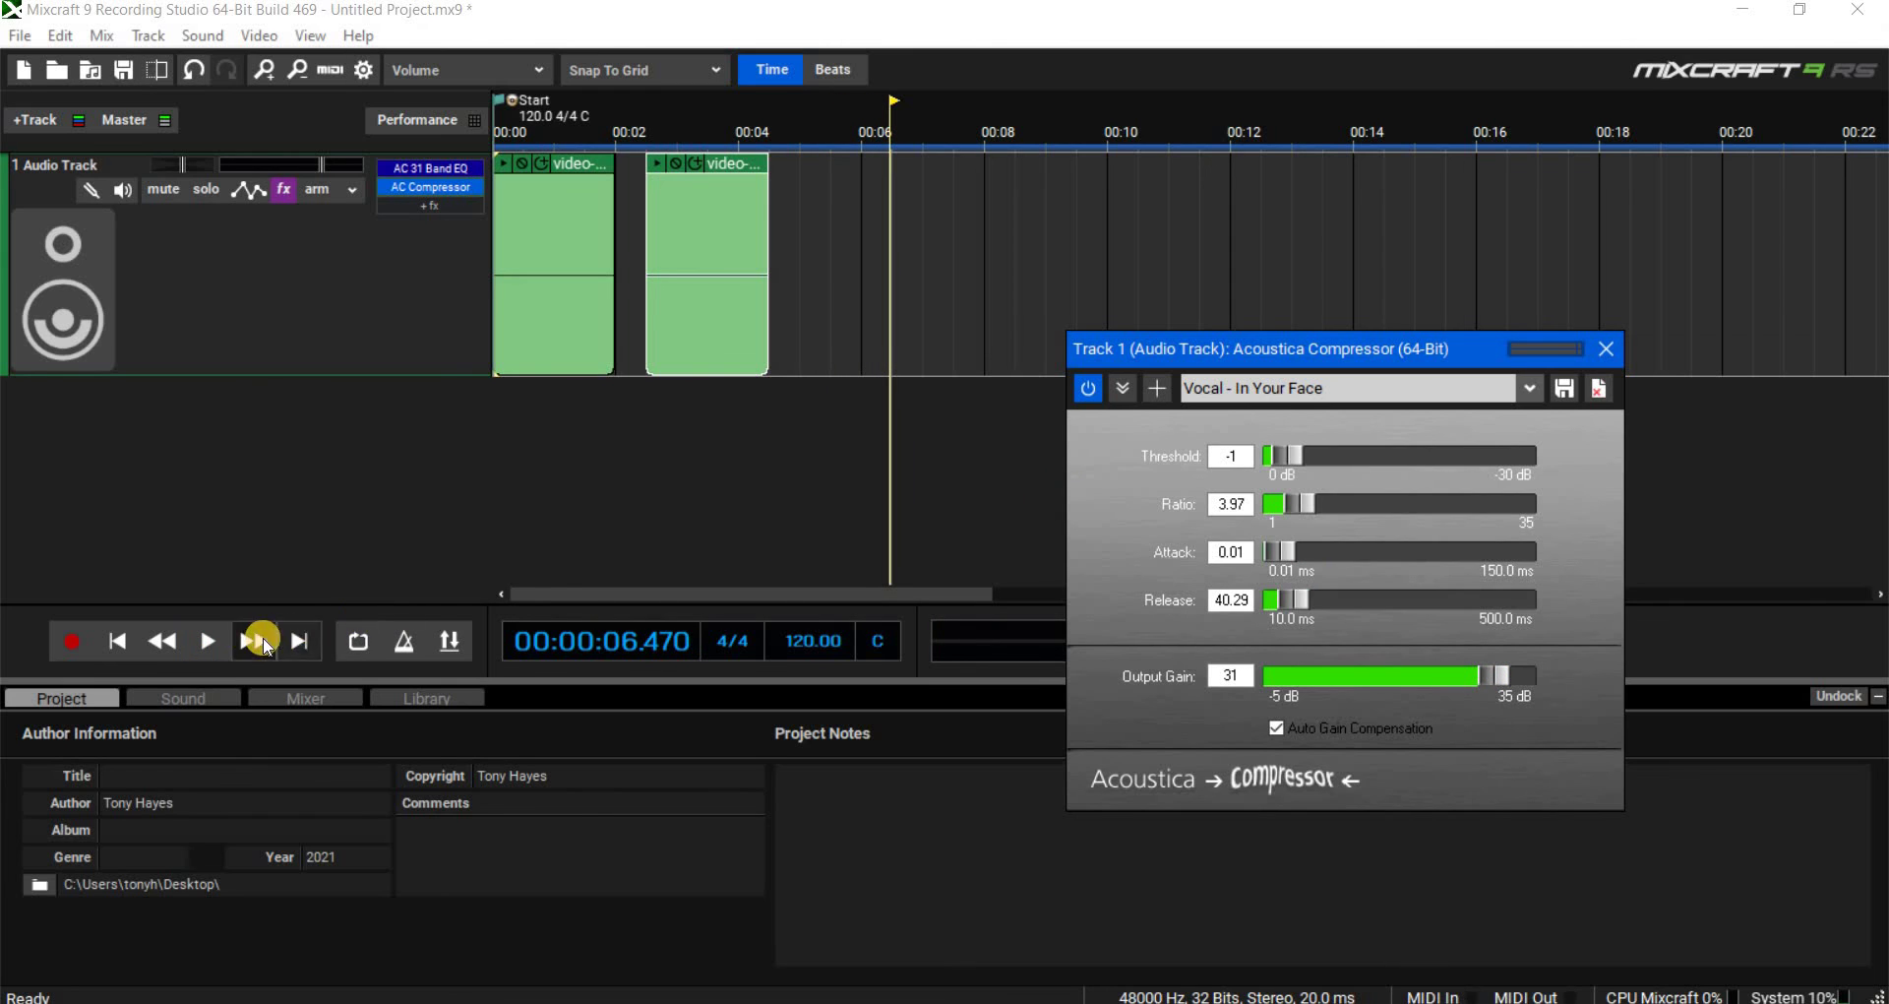
- Select the section covering both clips, play it as a loop, then stop playback and turn looping off
drag(715, 390, 404, 367)
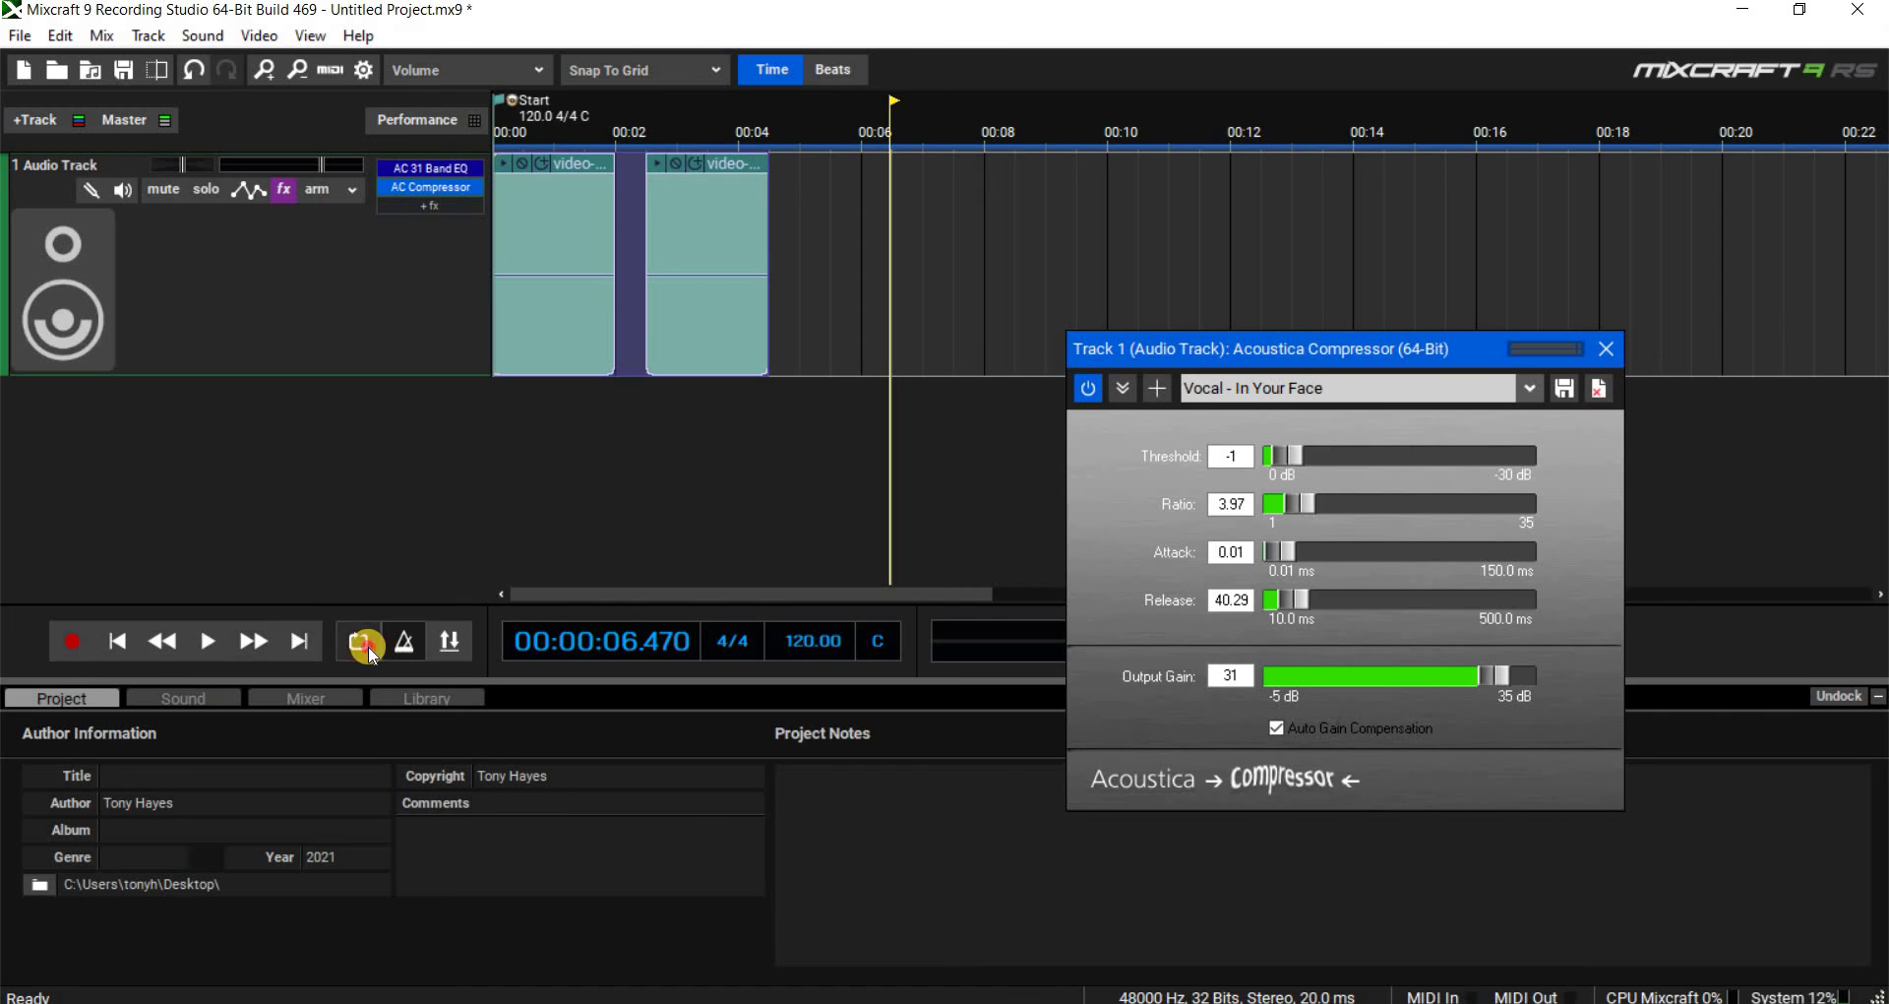
key(l)
key(space)
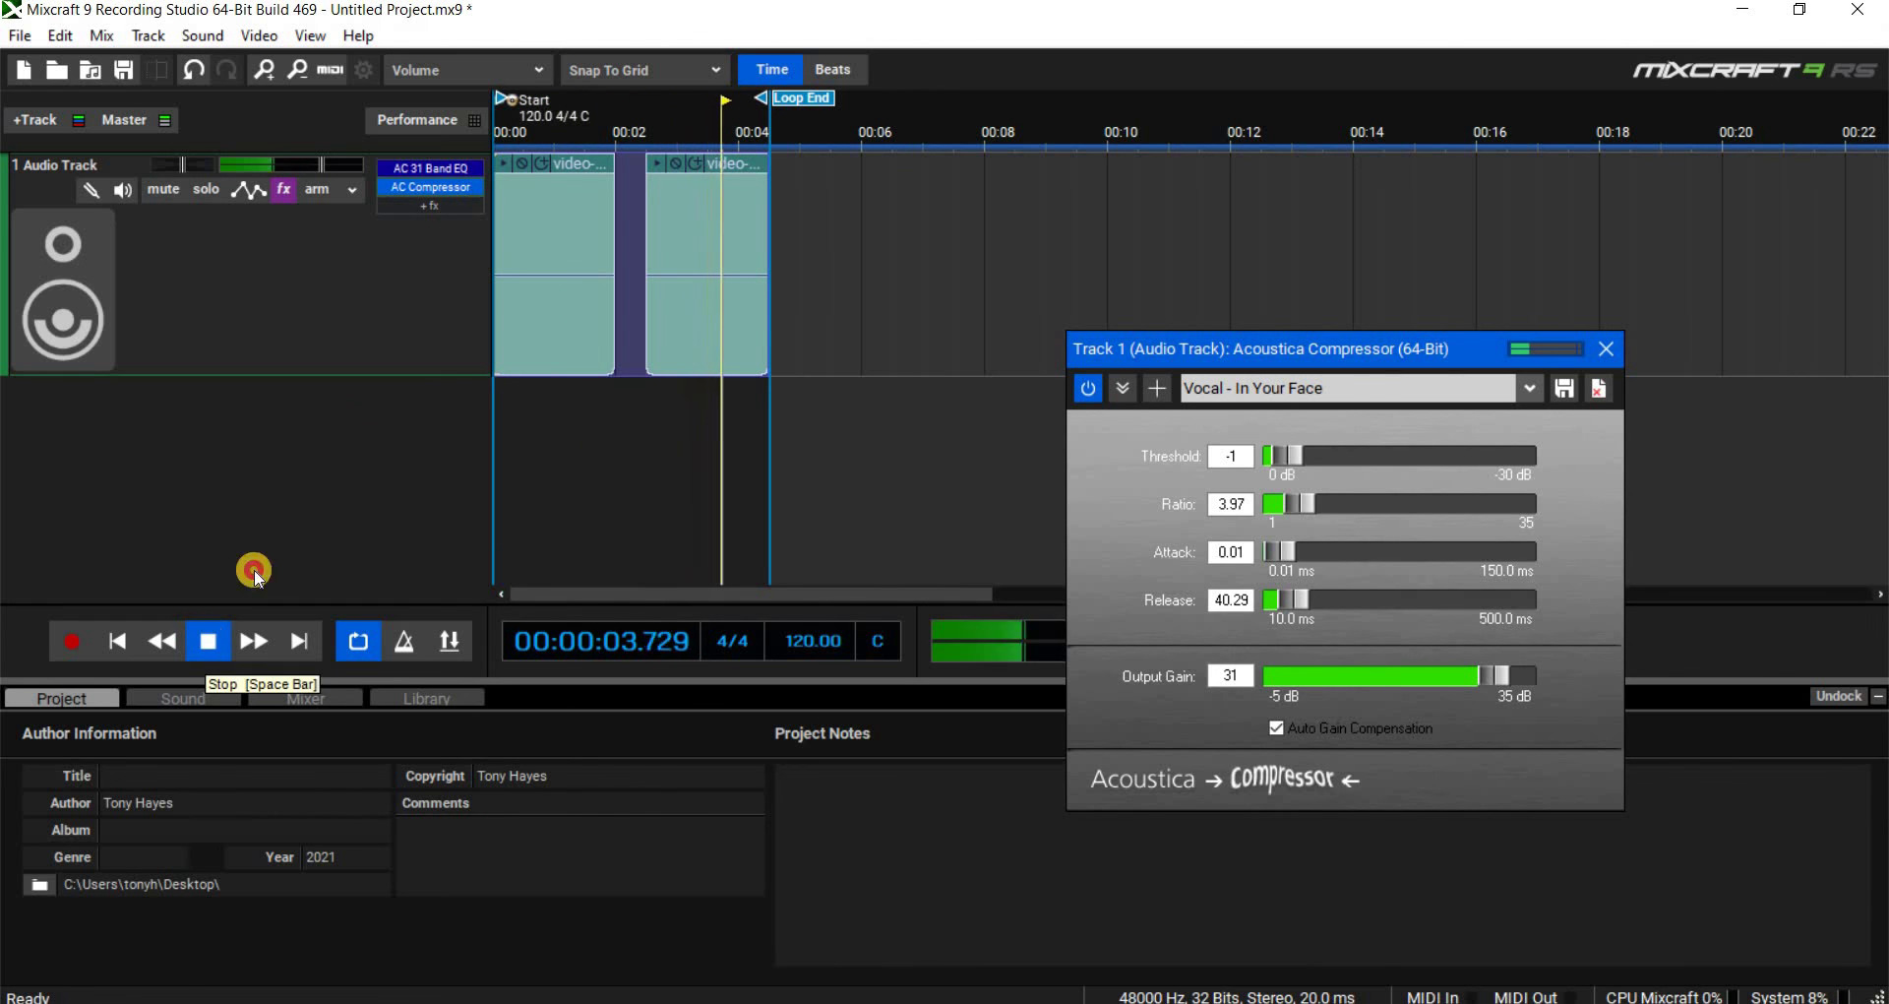
key(space)
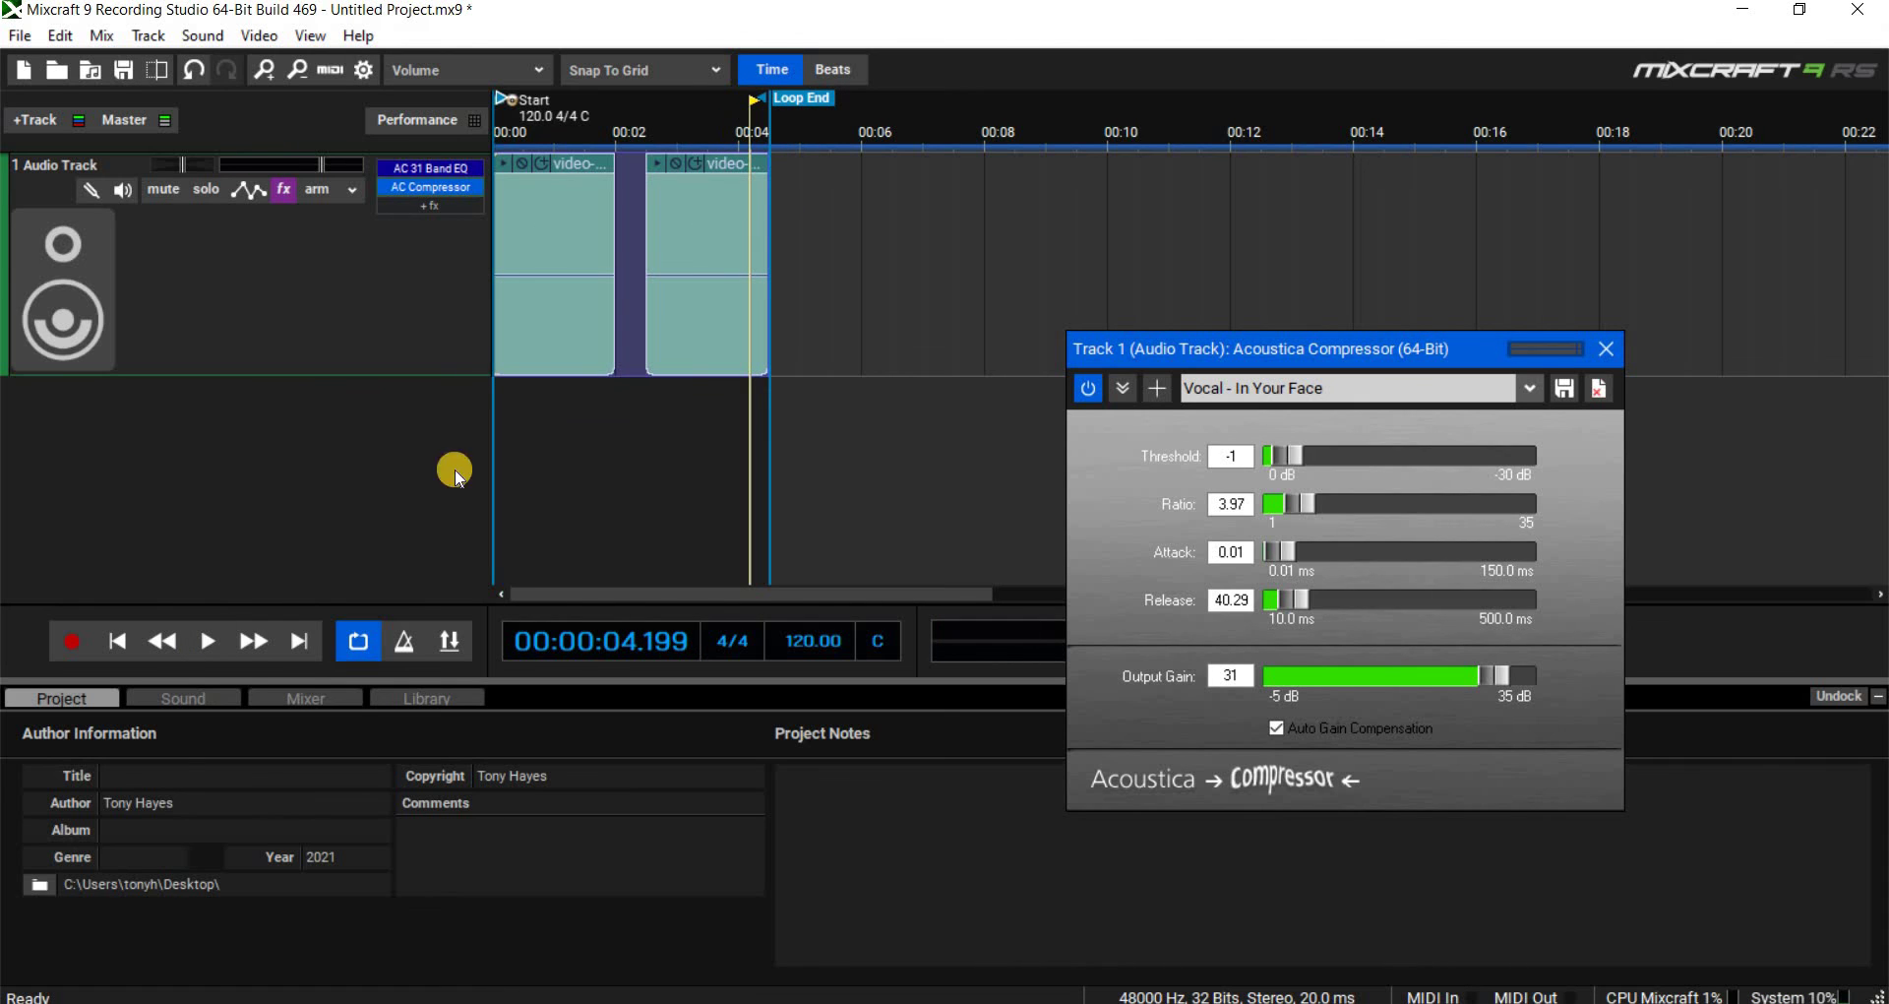
key(l)
- Try moving both clips together about 1.5 seconds later on the Audio Track, and play the track from the start
click(745, 169)
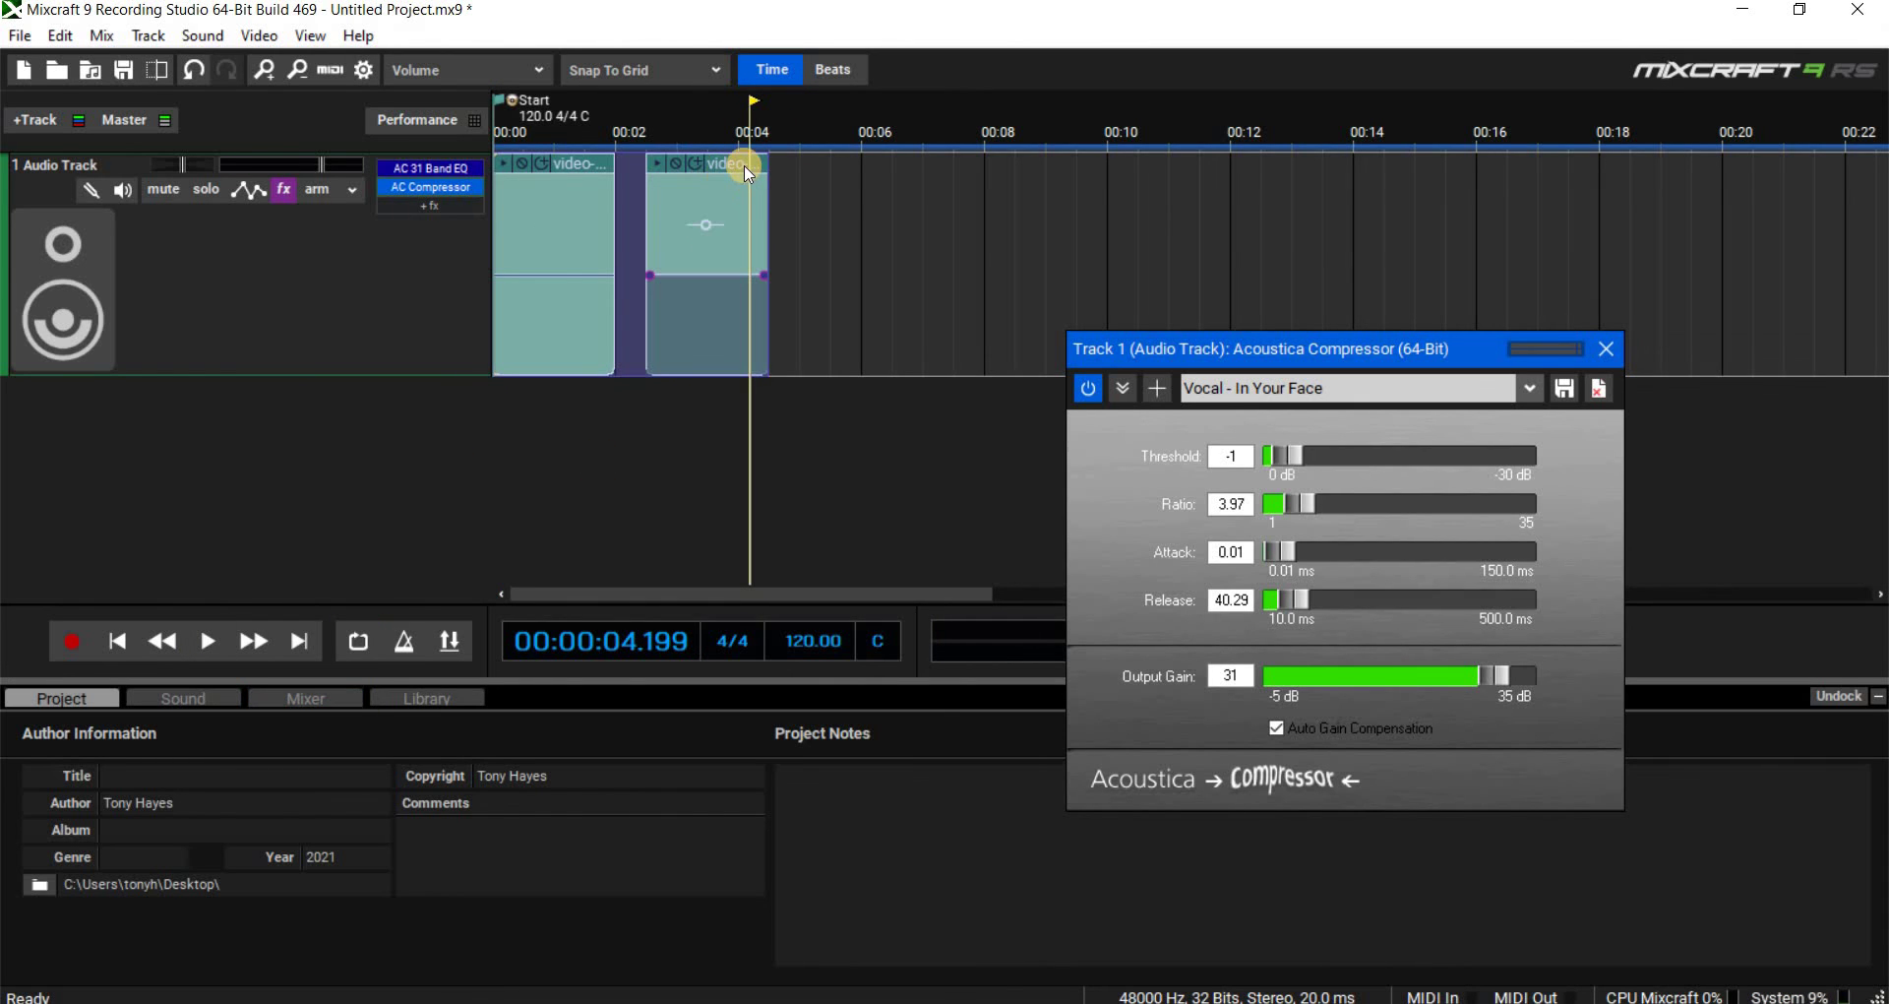
drag(793, 173, 835, 169)
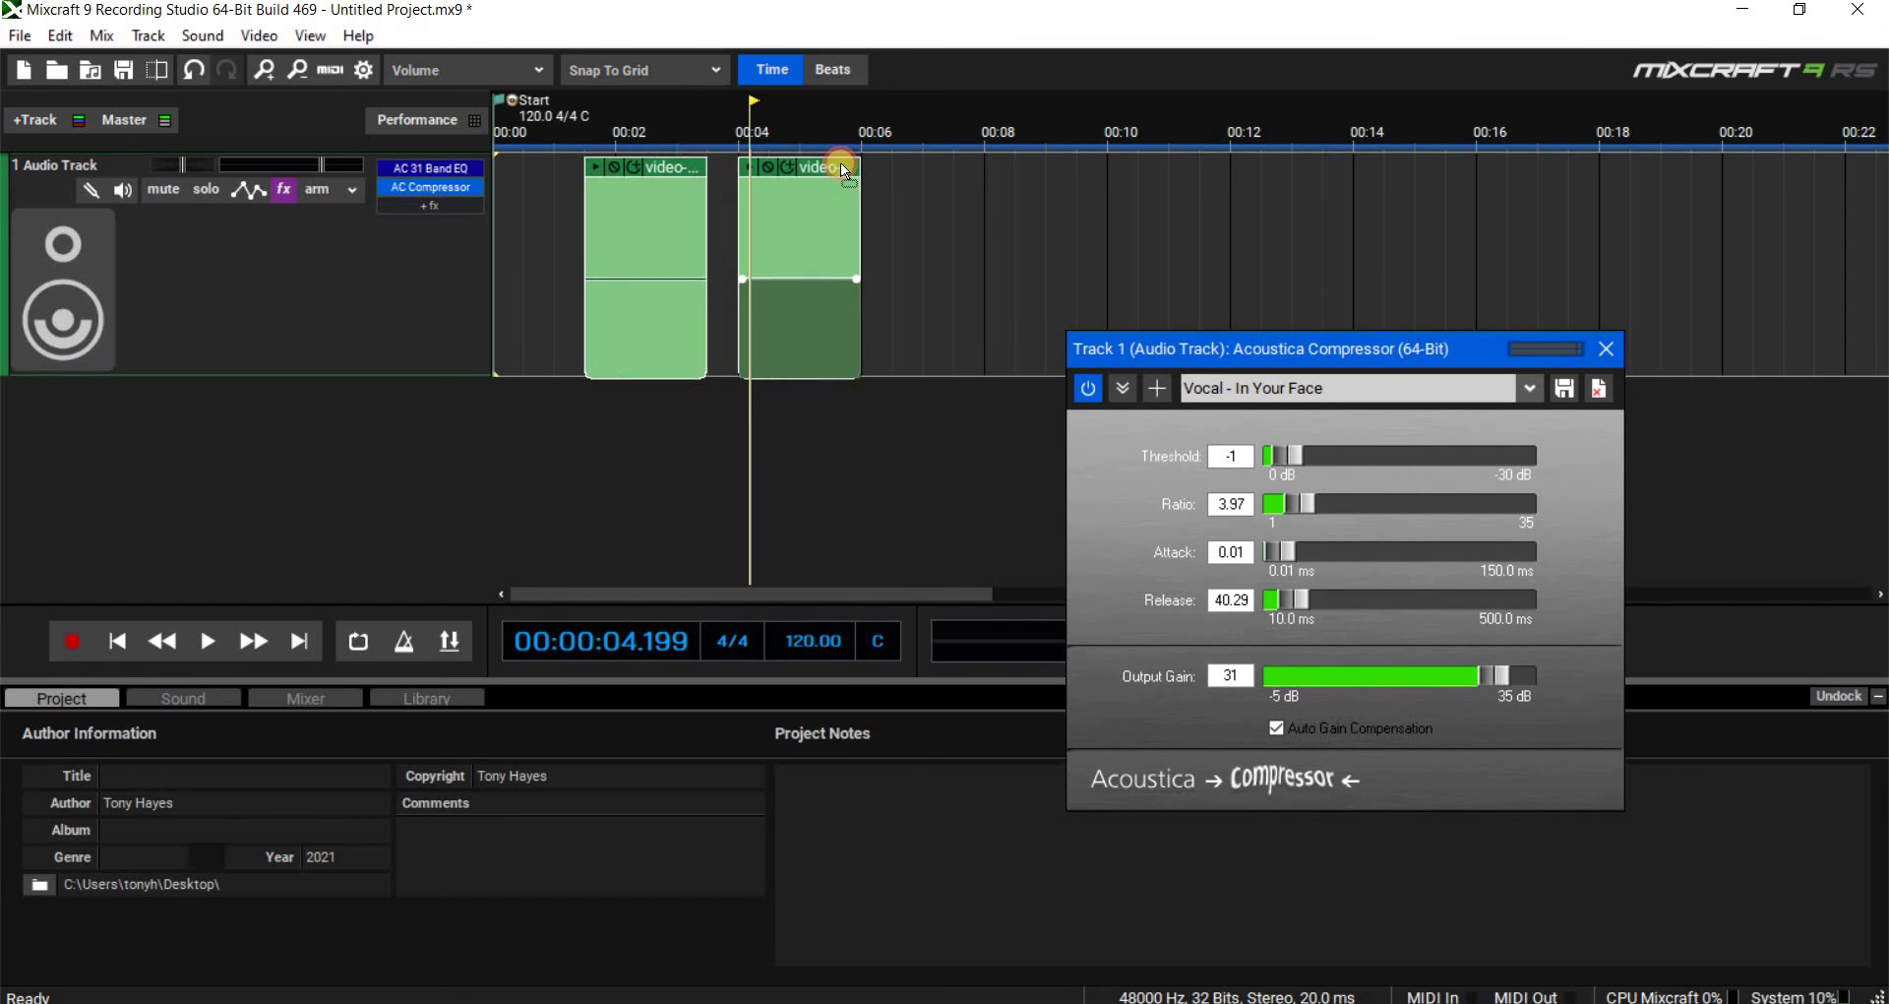
click(108, 642)
click(209, 641)
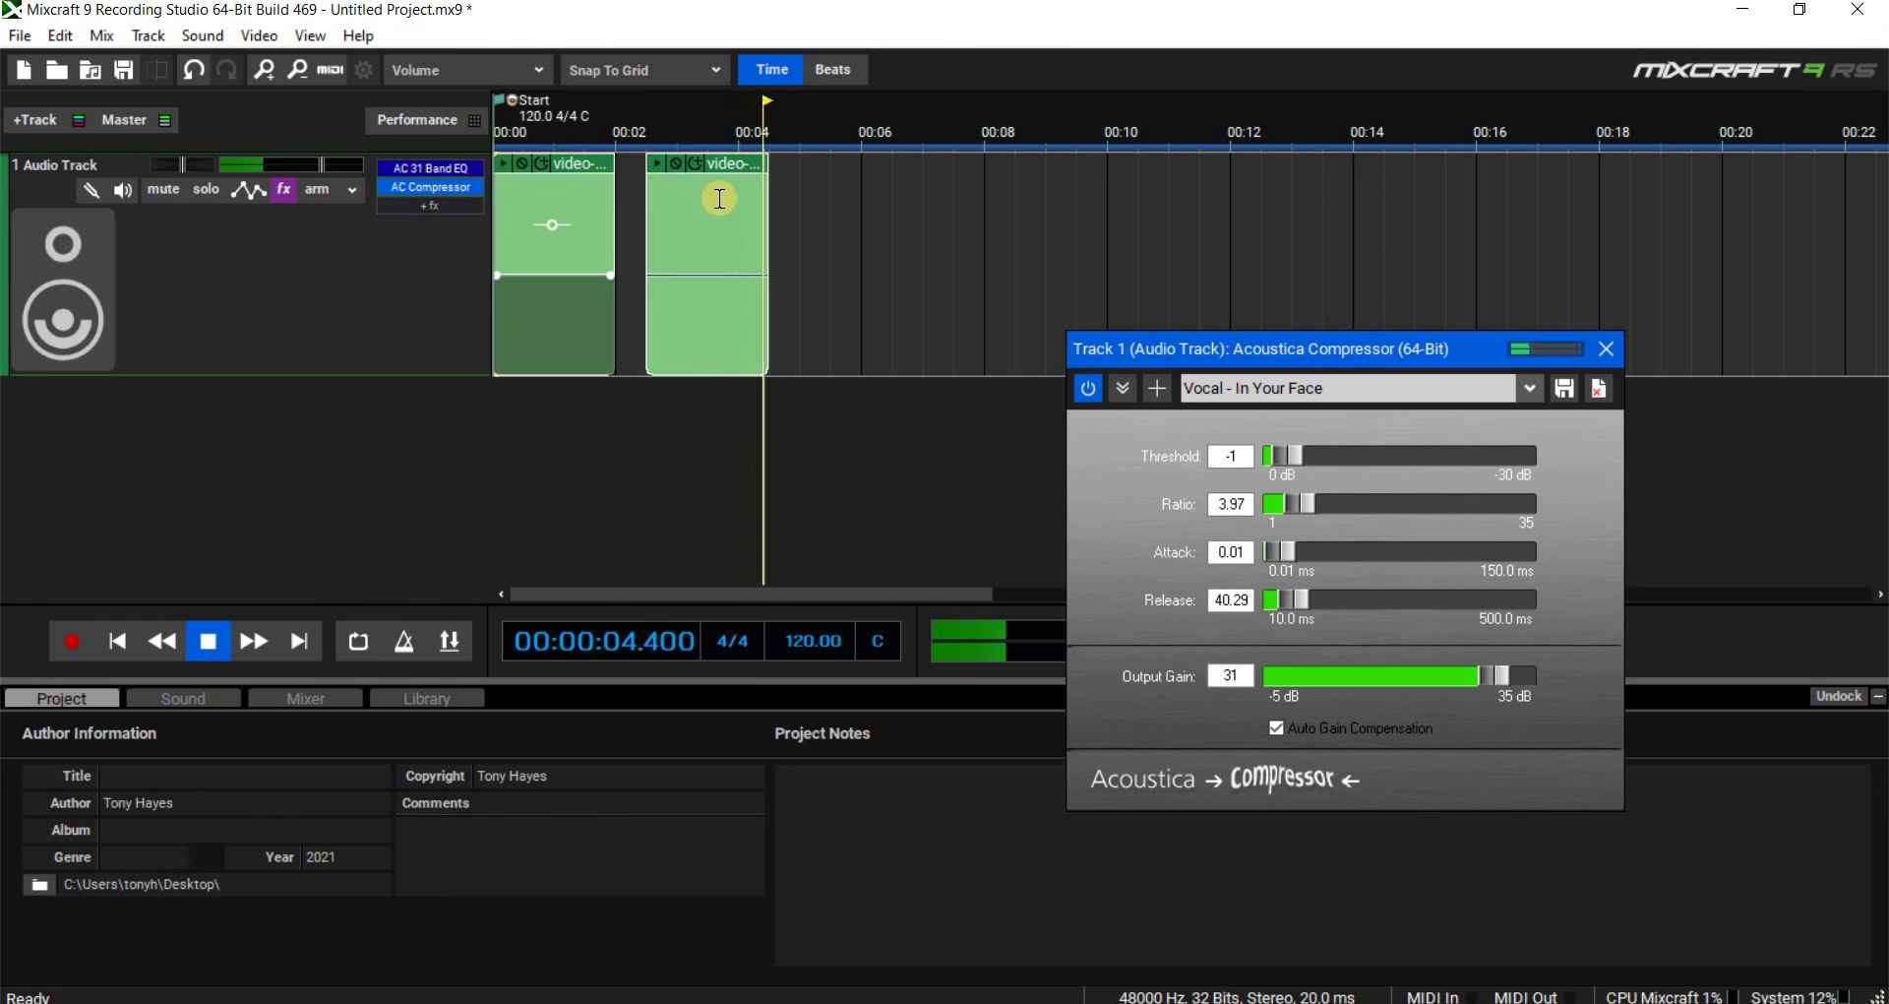
- Move both clips 1.5 seconds later, extend the first clip's beginning back to 0:01, and check the result by playing from the start
mouse_move(553, 219)
mouse_down()
mouse_move(645, 219)
mouse_move(539, 236)
mouse_up()
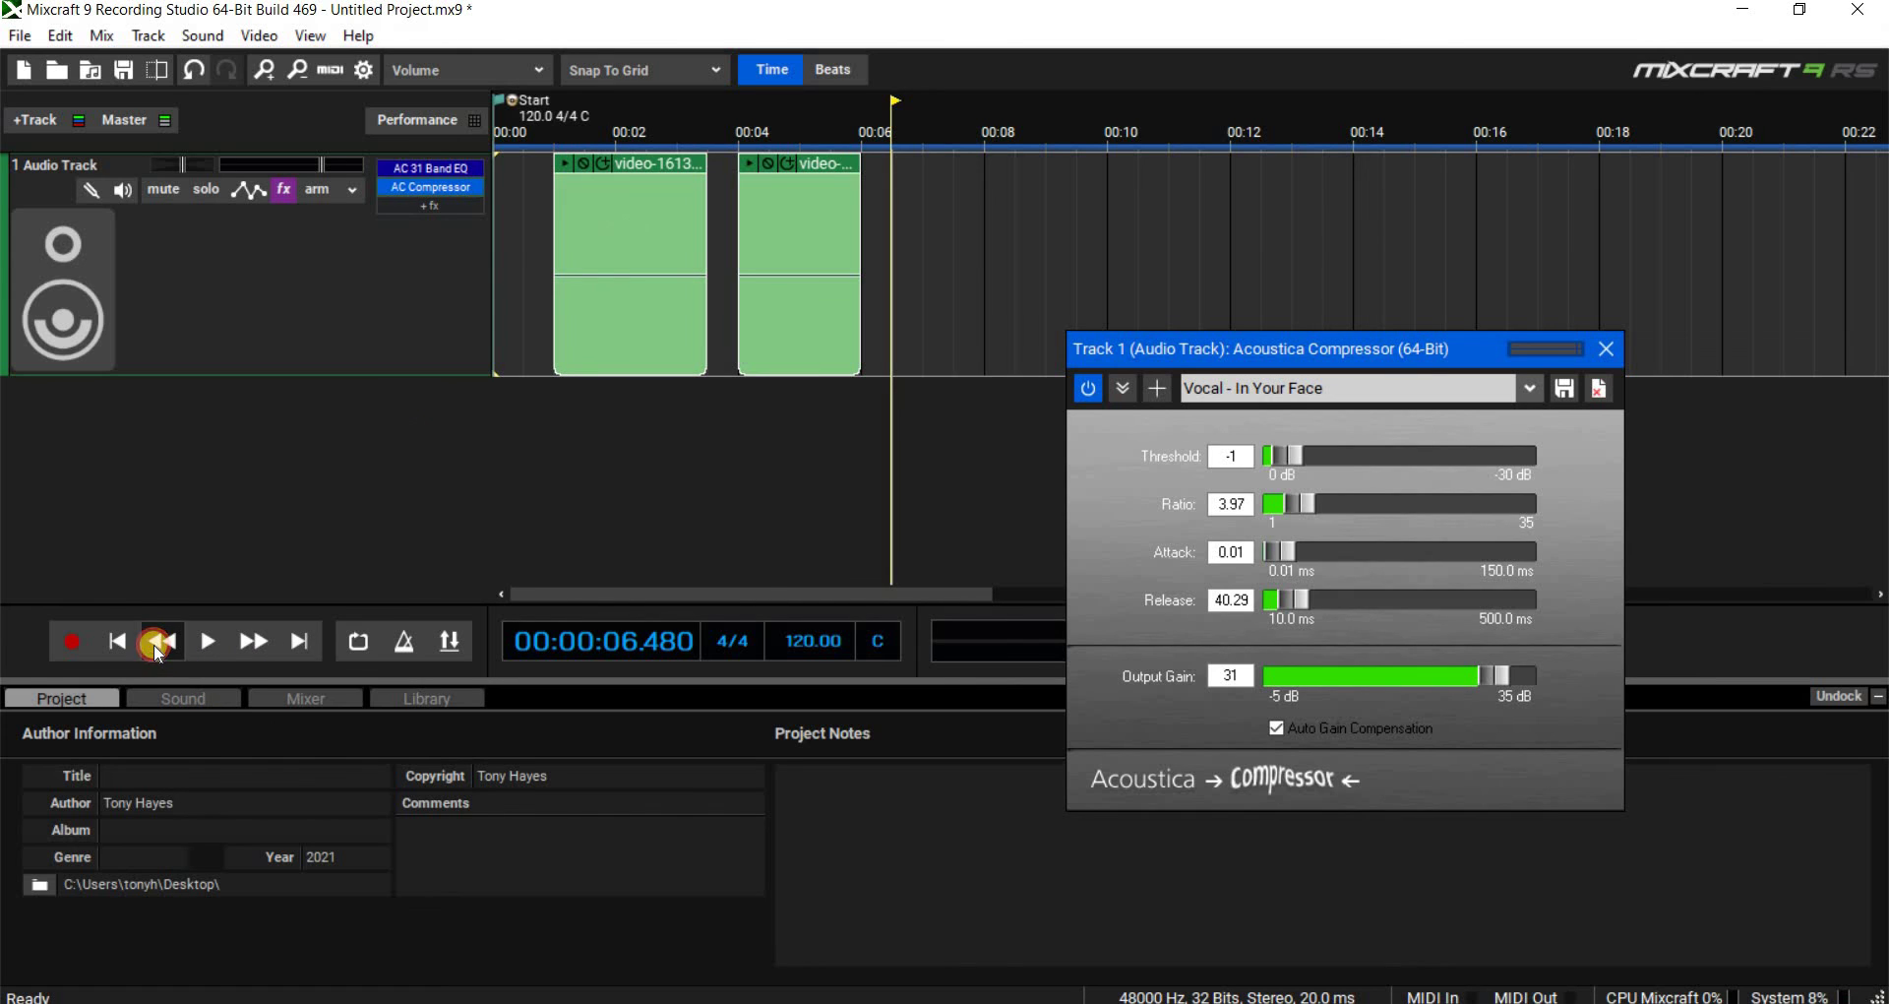
click(157, 645)
click(122, 654)
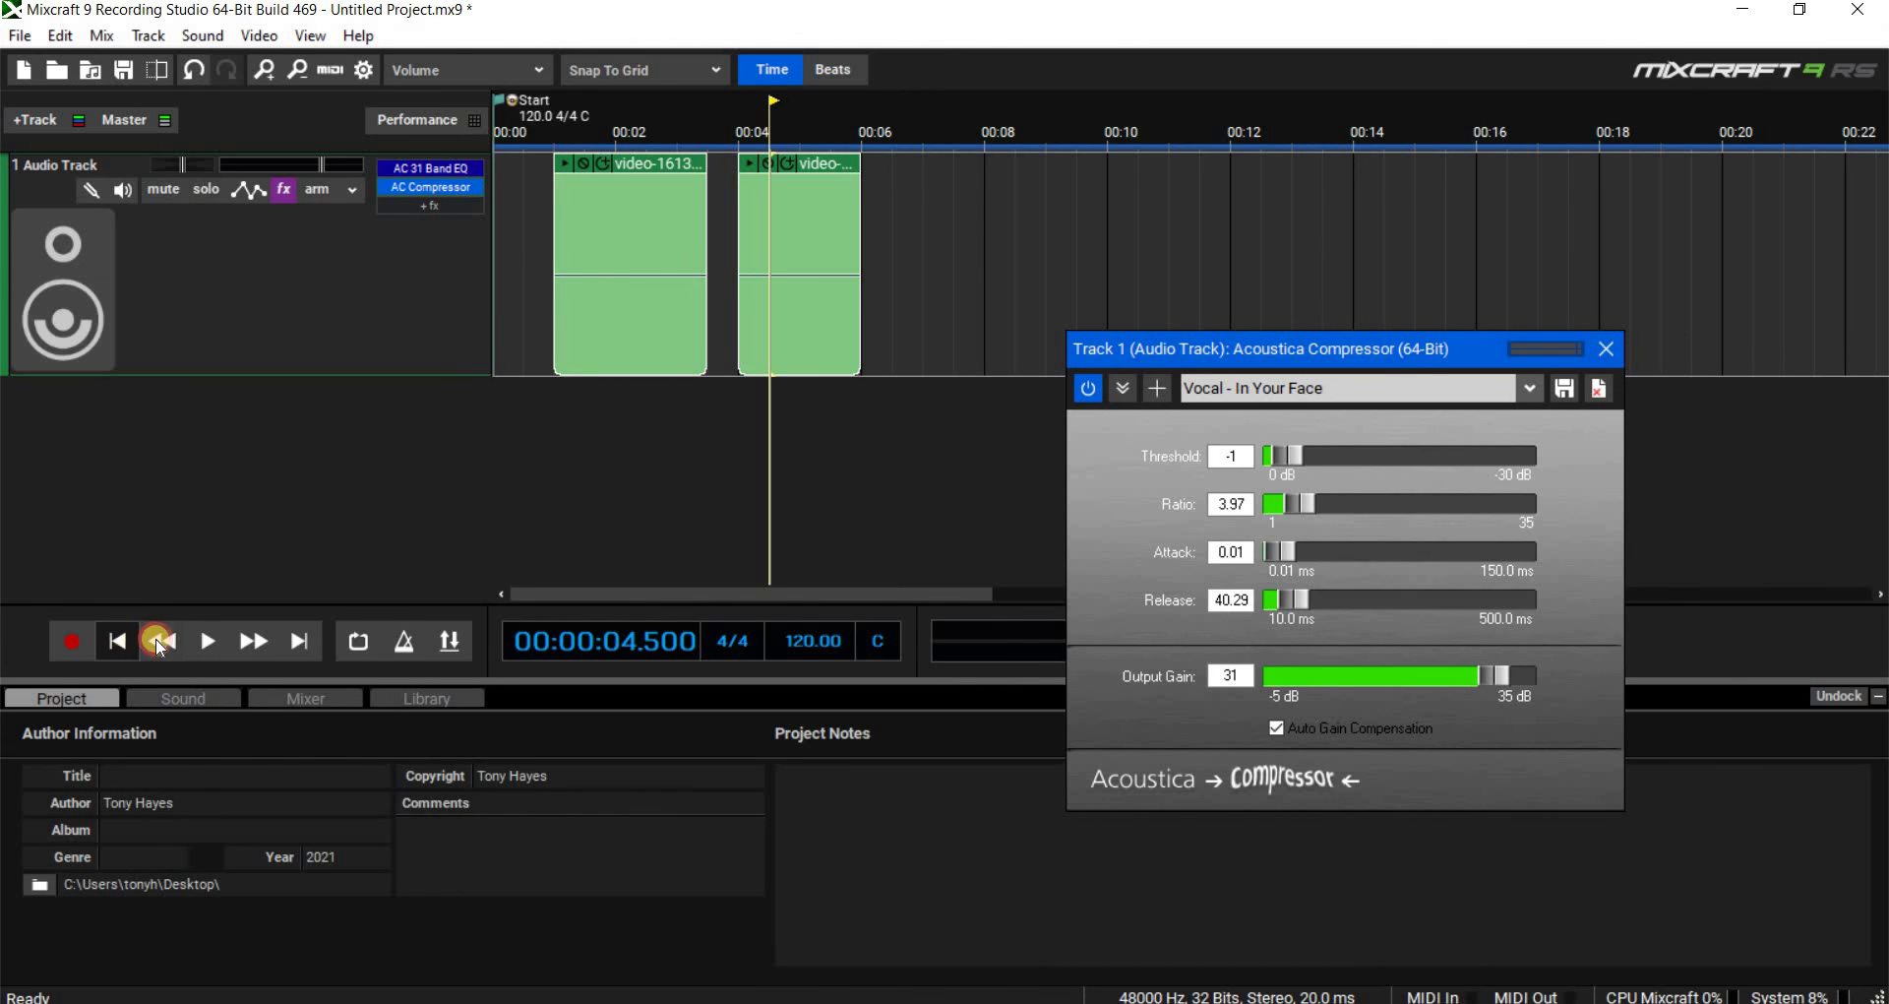
click(201, 645)
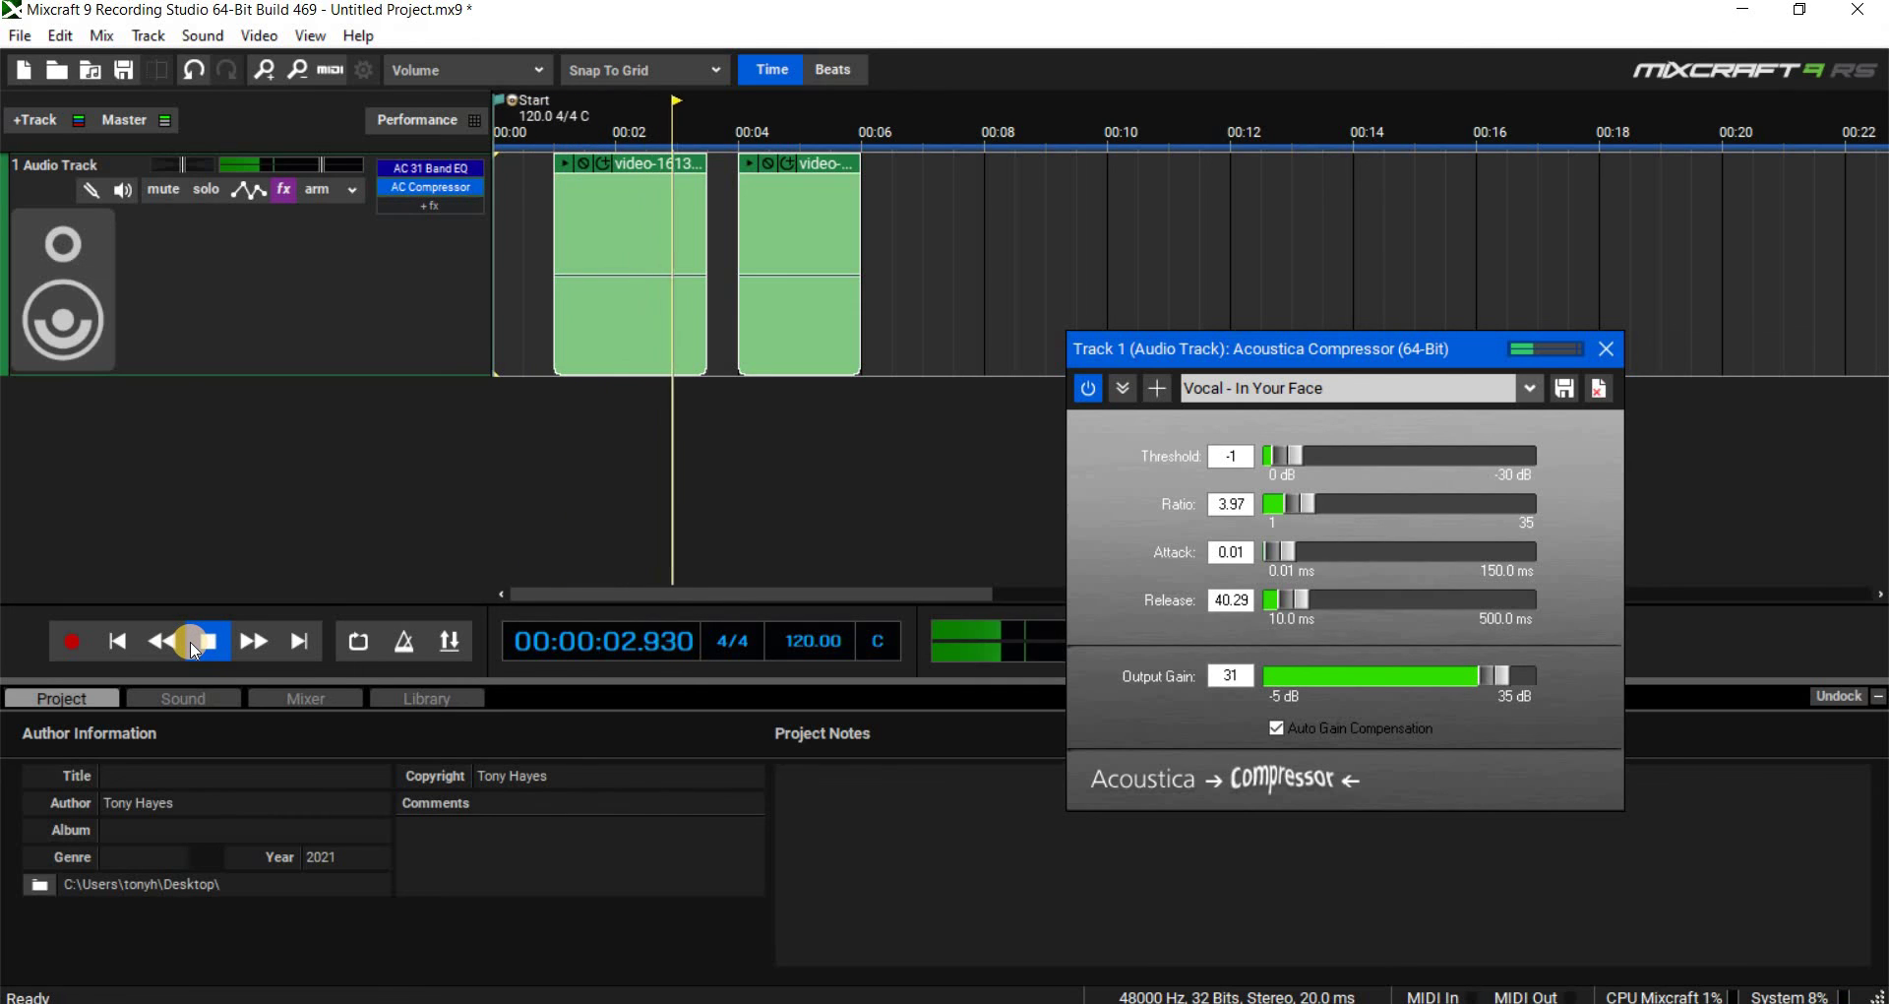
click(202, 644)
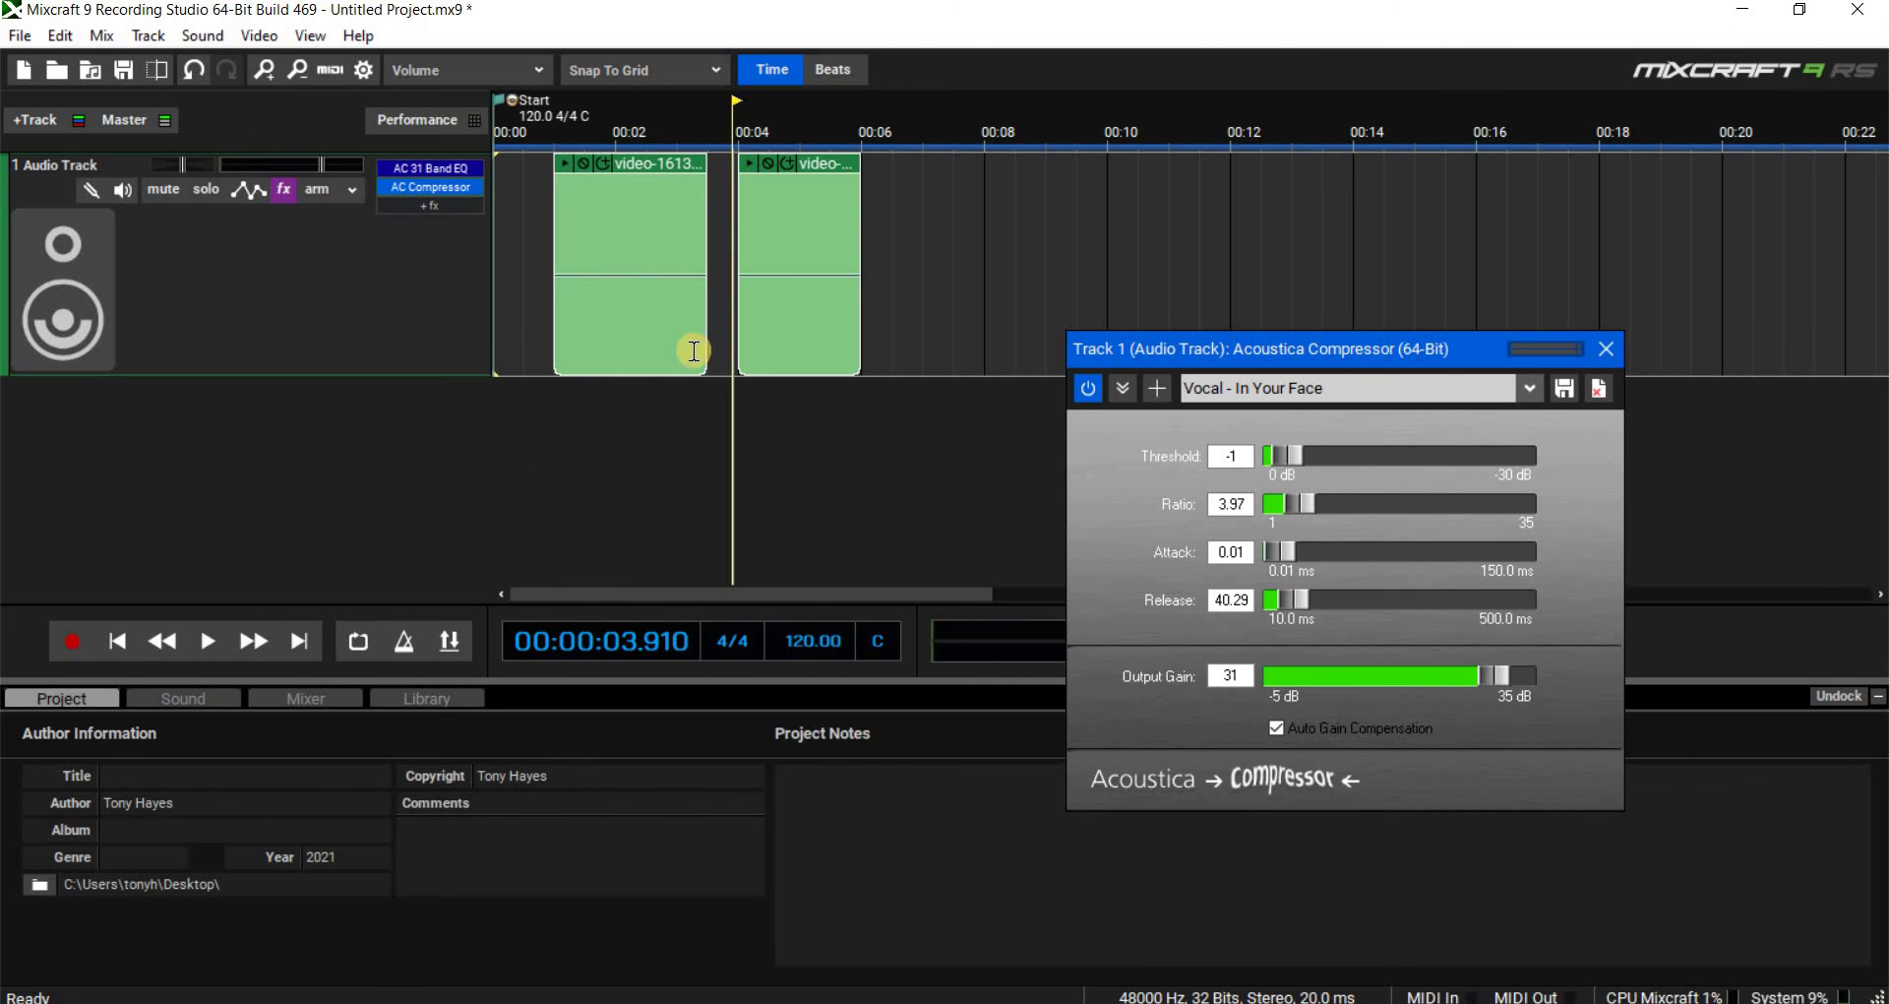
- Play from the start with looping on, extend the loop end to 0:06, and move both clips back together to begin at 0:00
click(828, 169)
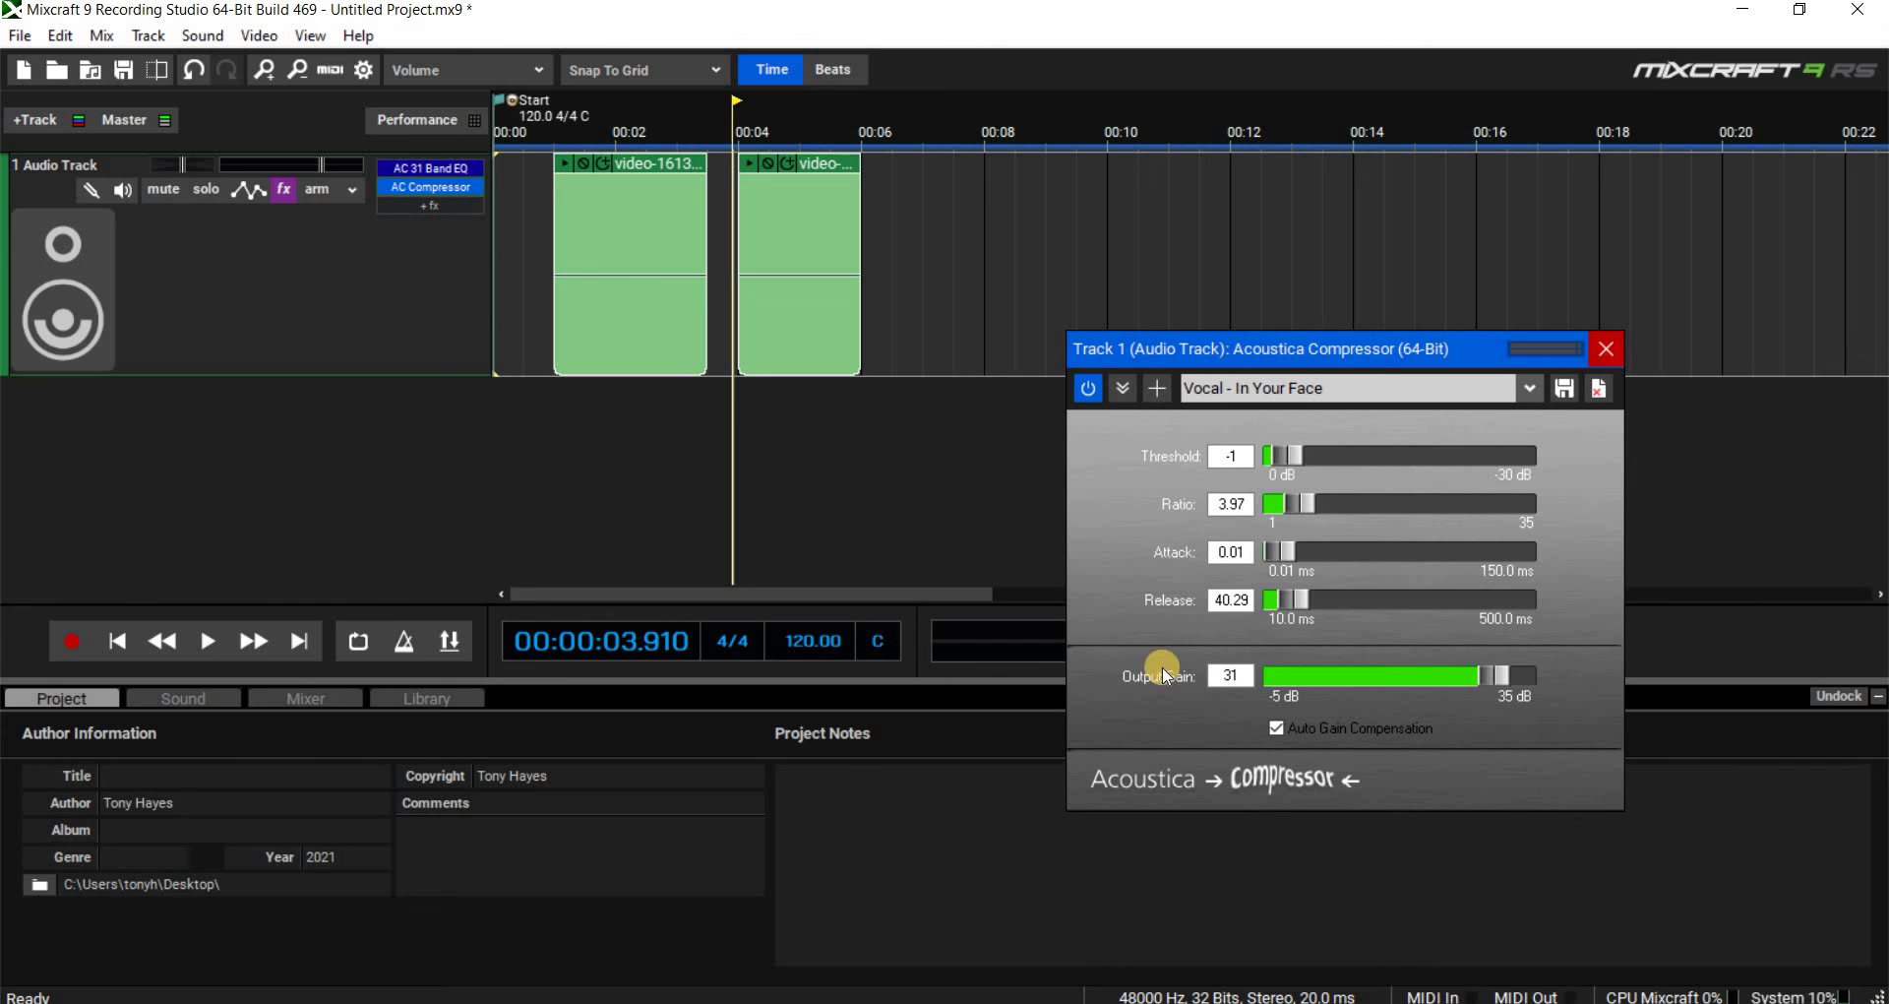
click(117, 641)
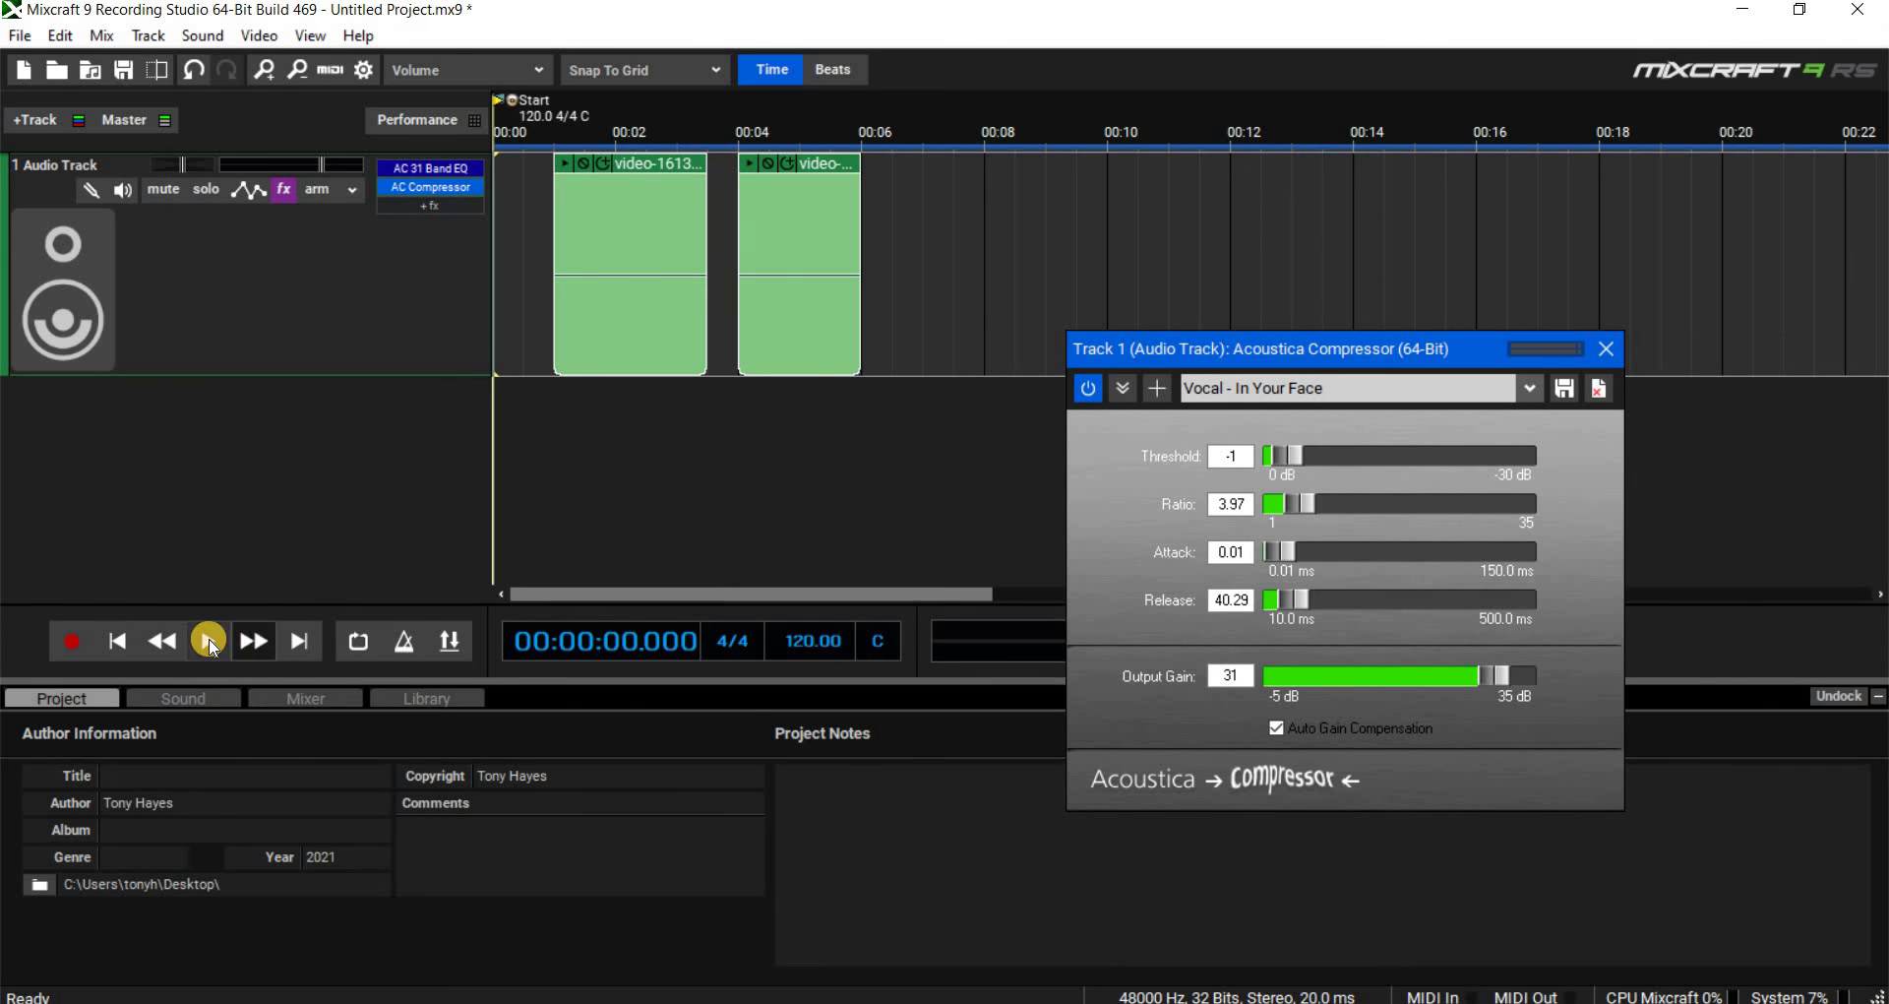
click(209, 641)
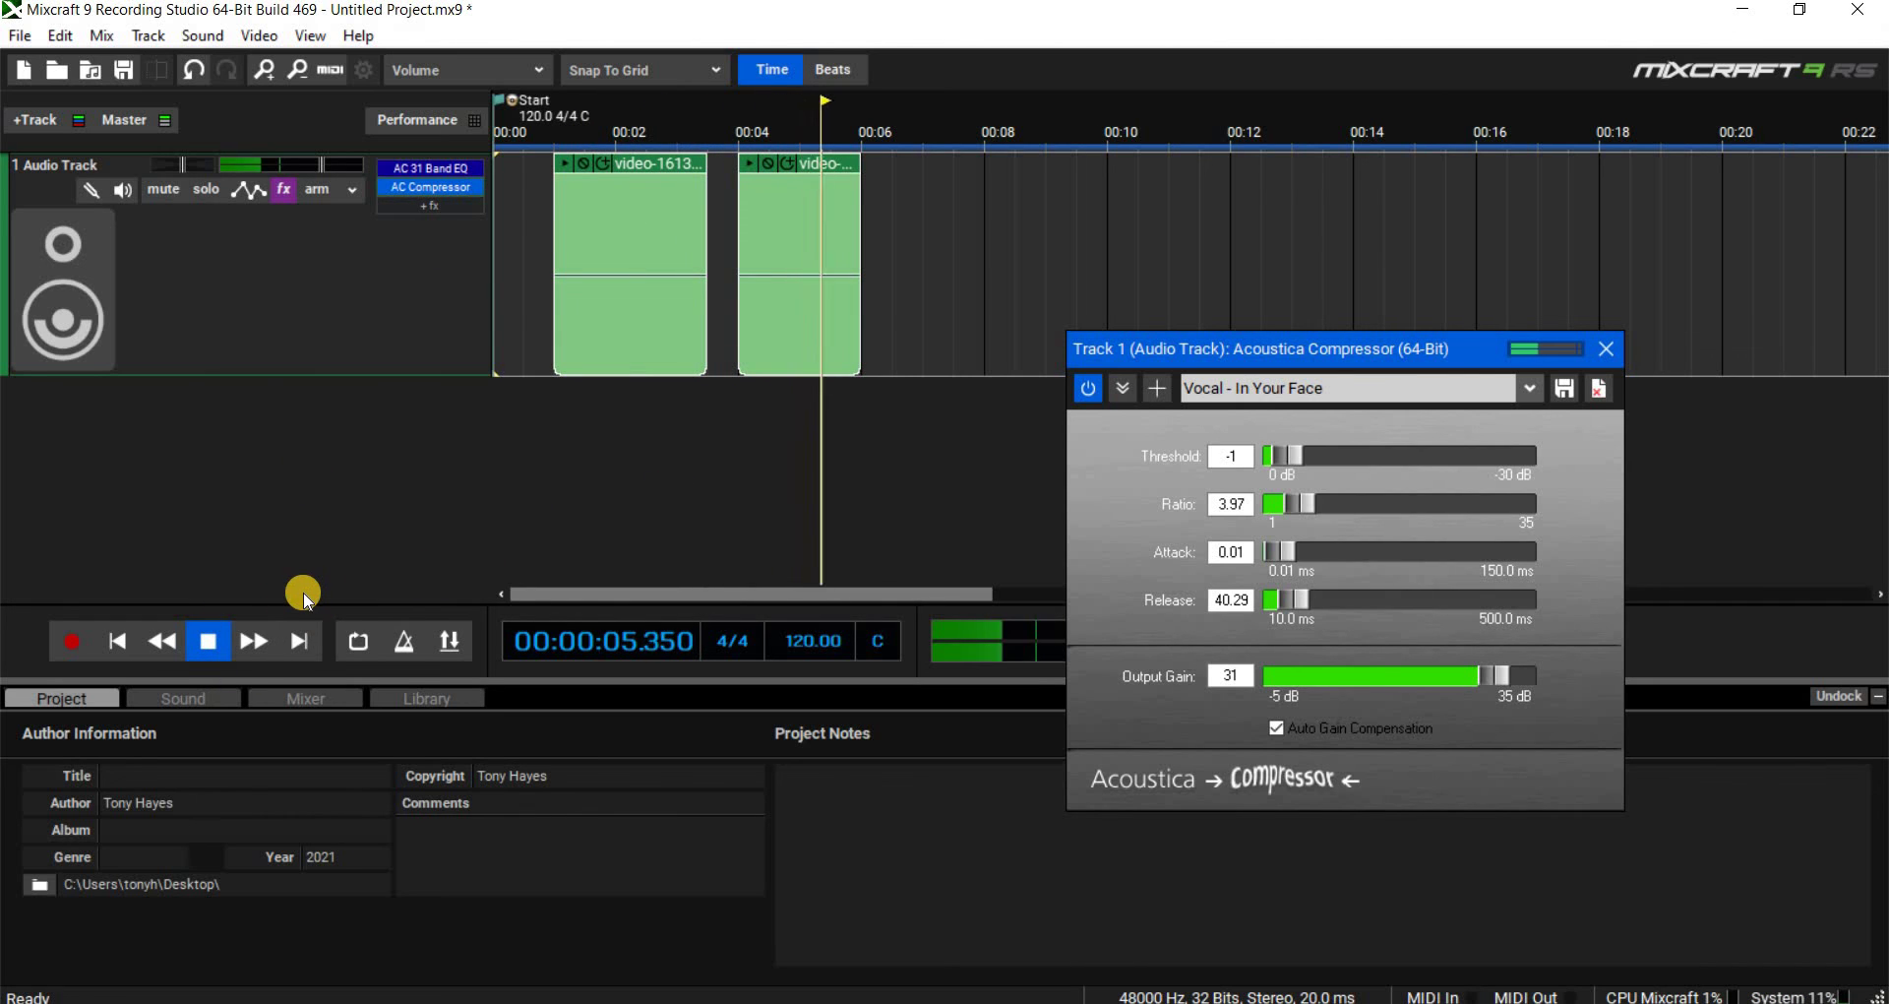
click(358, 641)
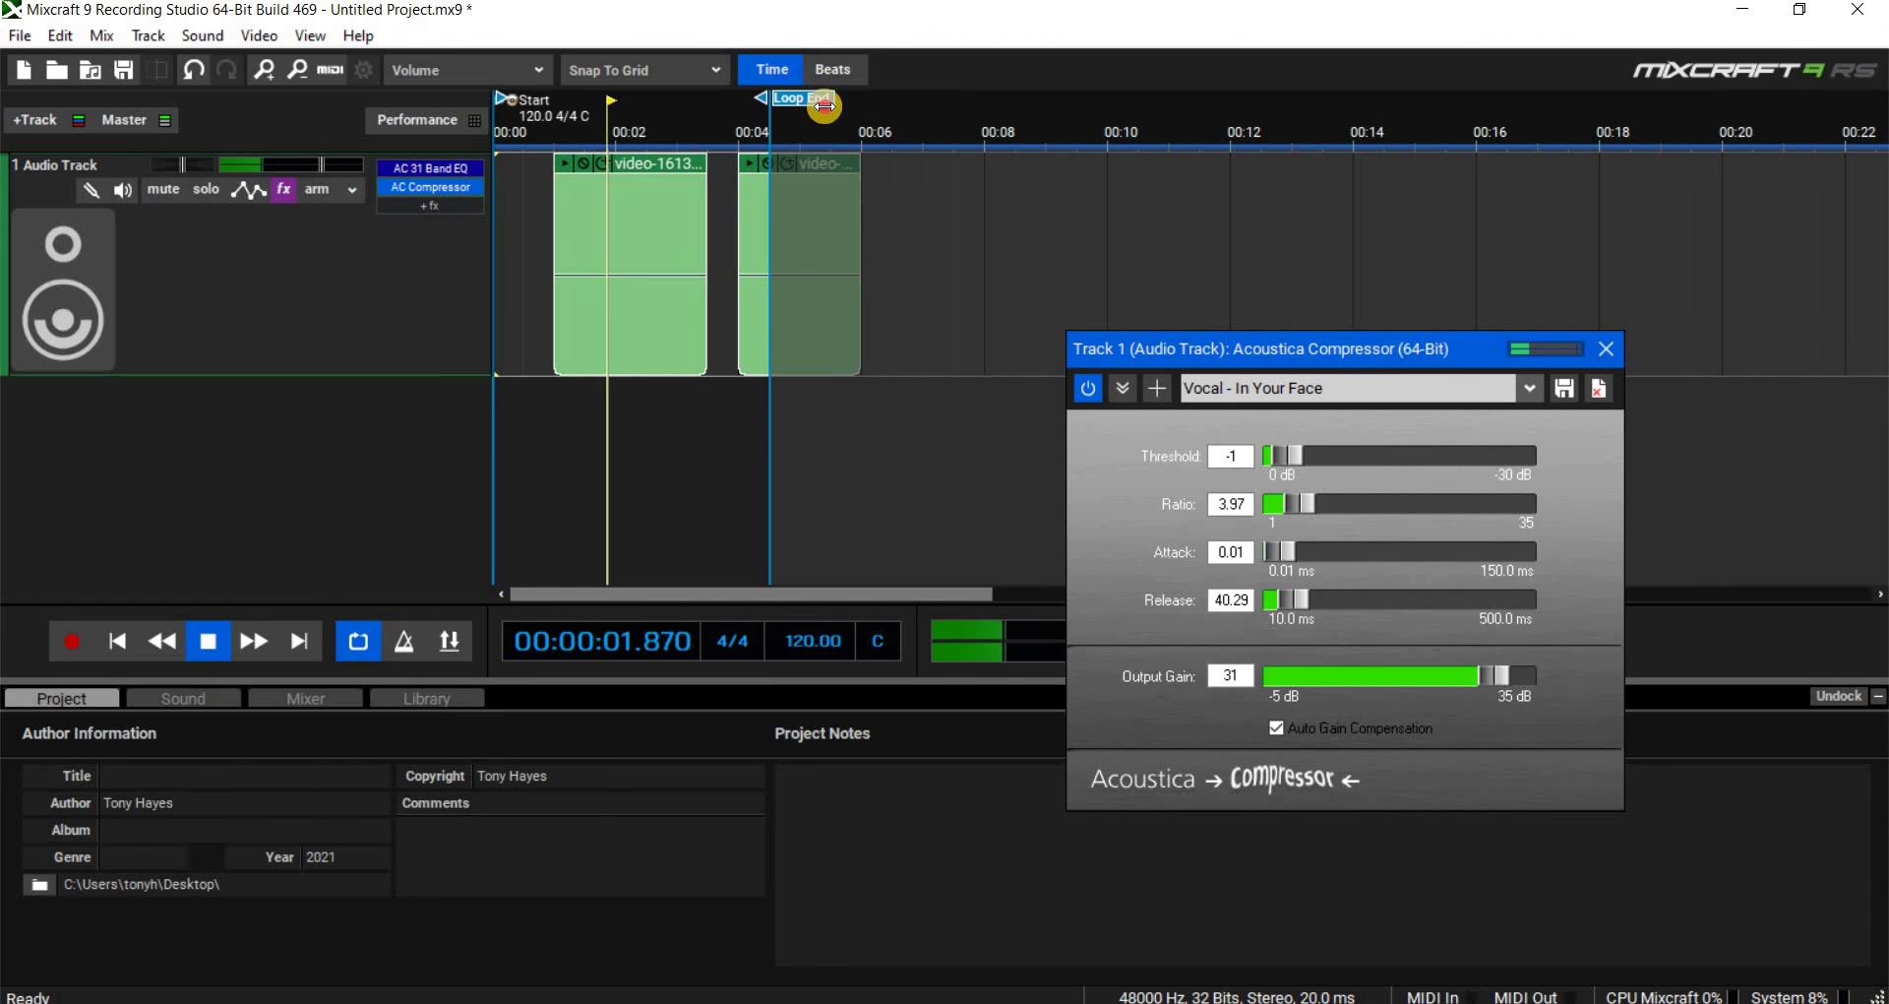
drag(797, 100, 863, 105)
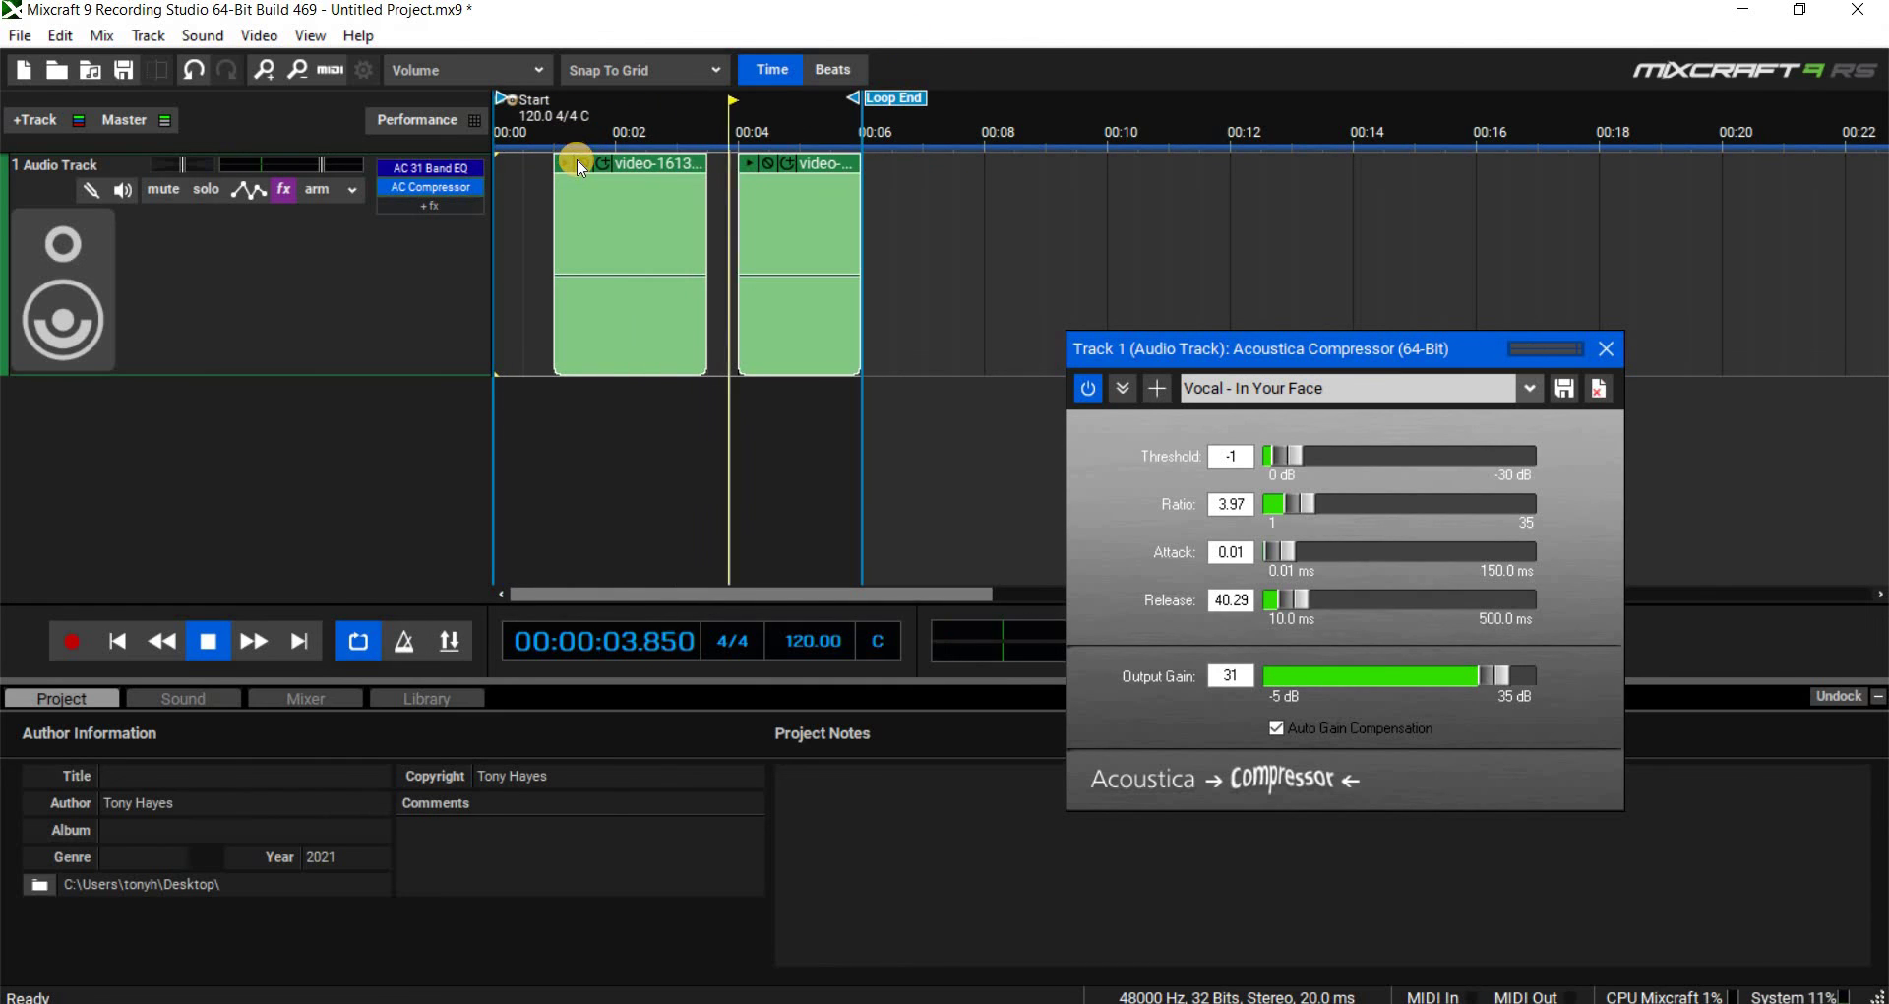
drag(697, 174, 637, 167)
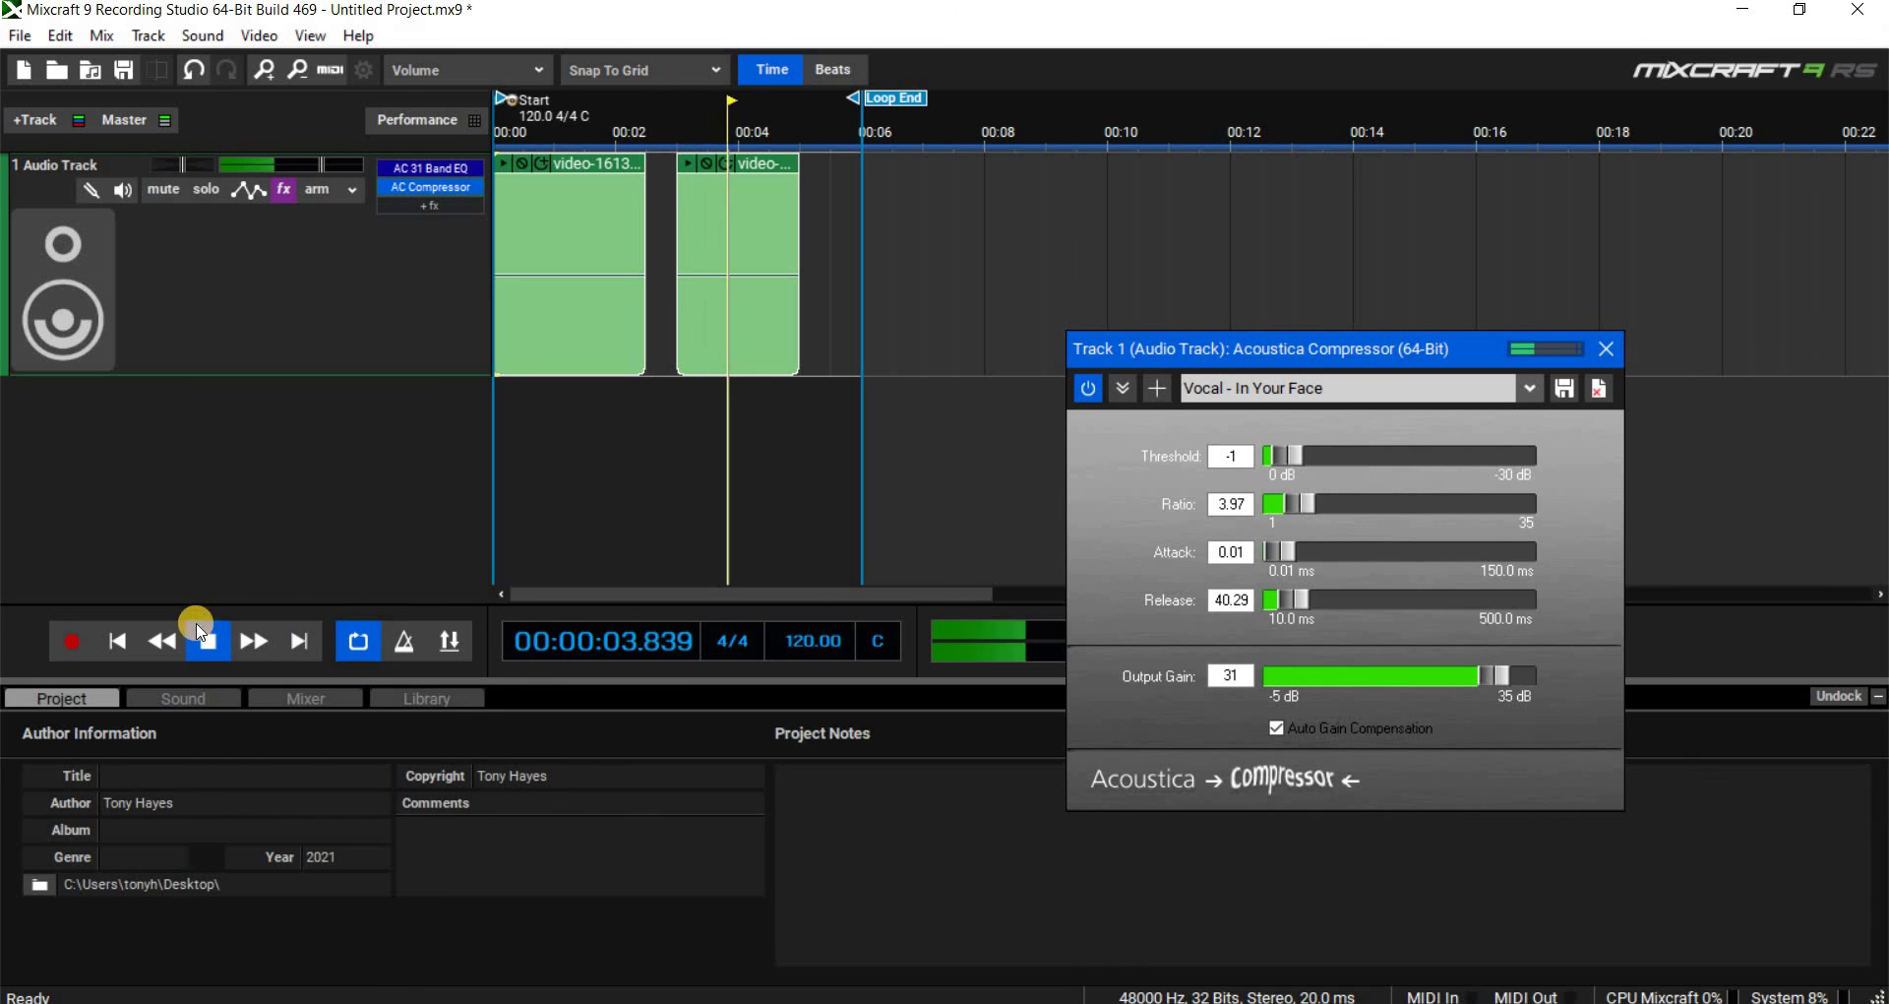
- Open the Audio Track's 31 Band EQ window and place it beside the compressor window
click(421, 195)
click(430, 168)
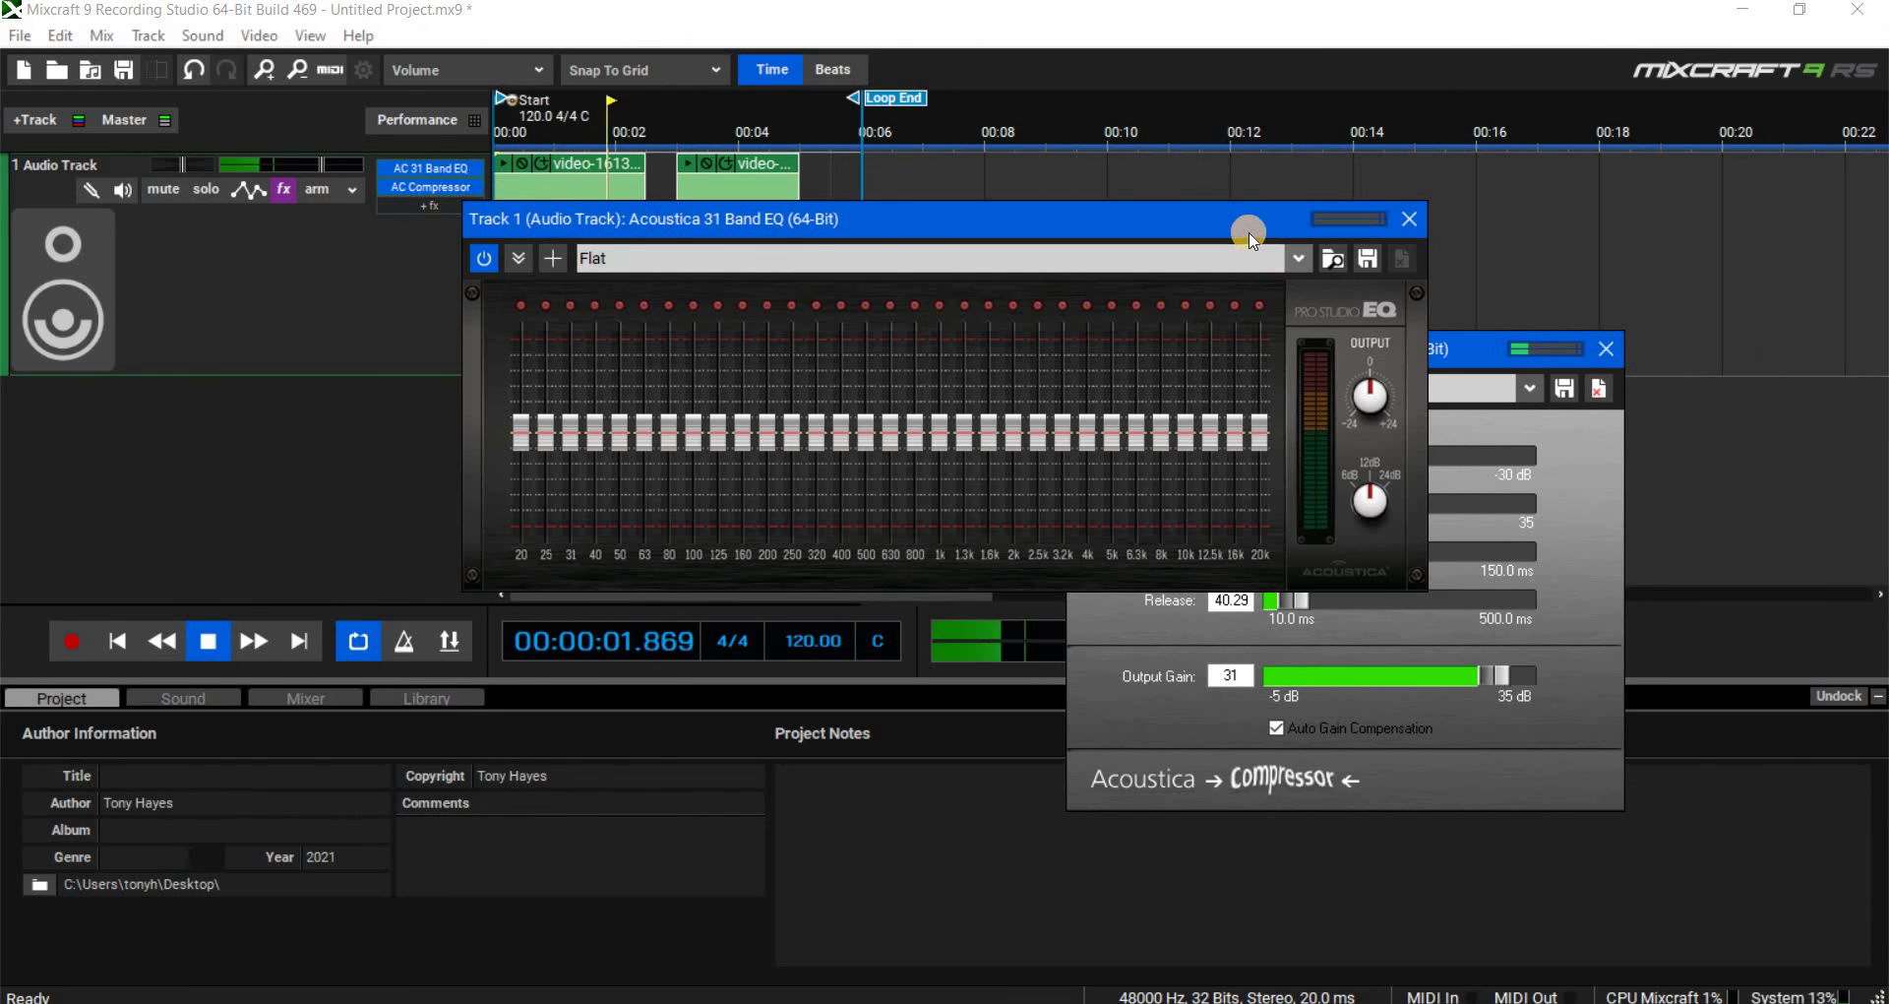
drag(1249, 240, 836, 356)
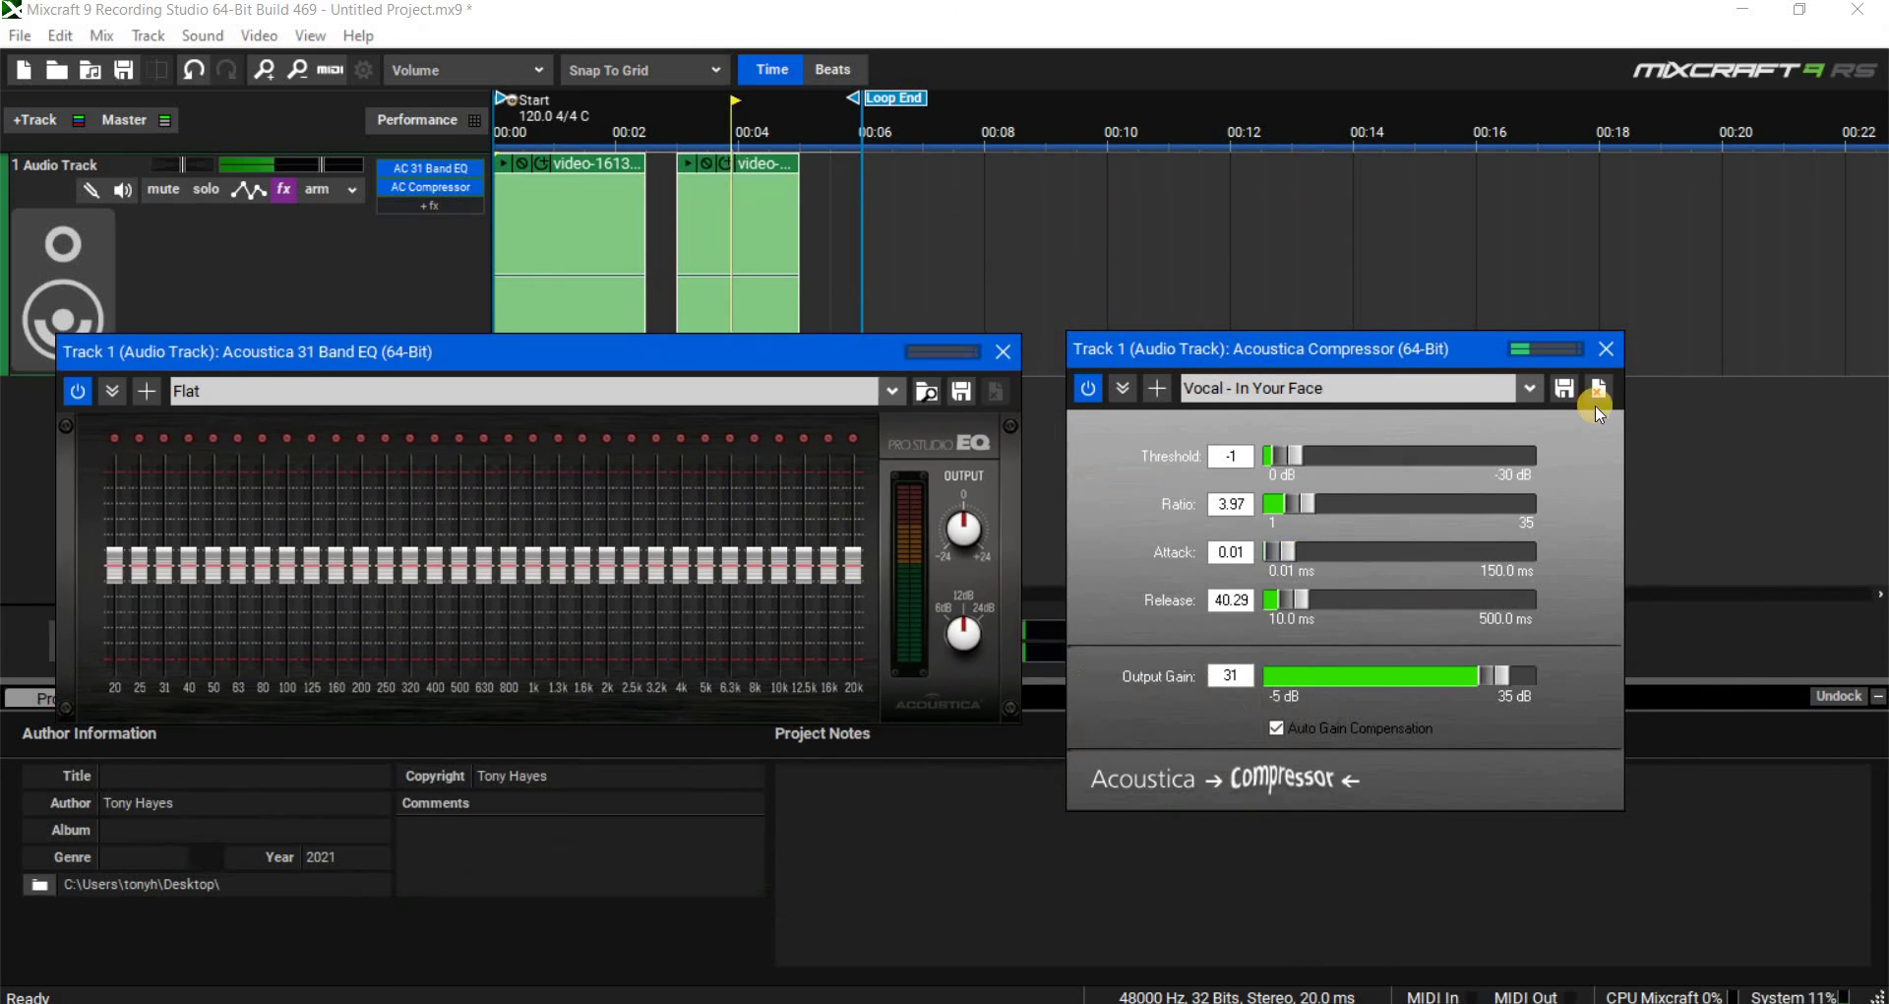
- Close the compressor window, show the master Spectrum Analyzer with its monitor set to RealT, and place it beside the EQ
click(1614, 350)
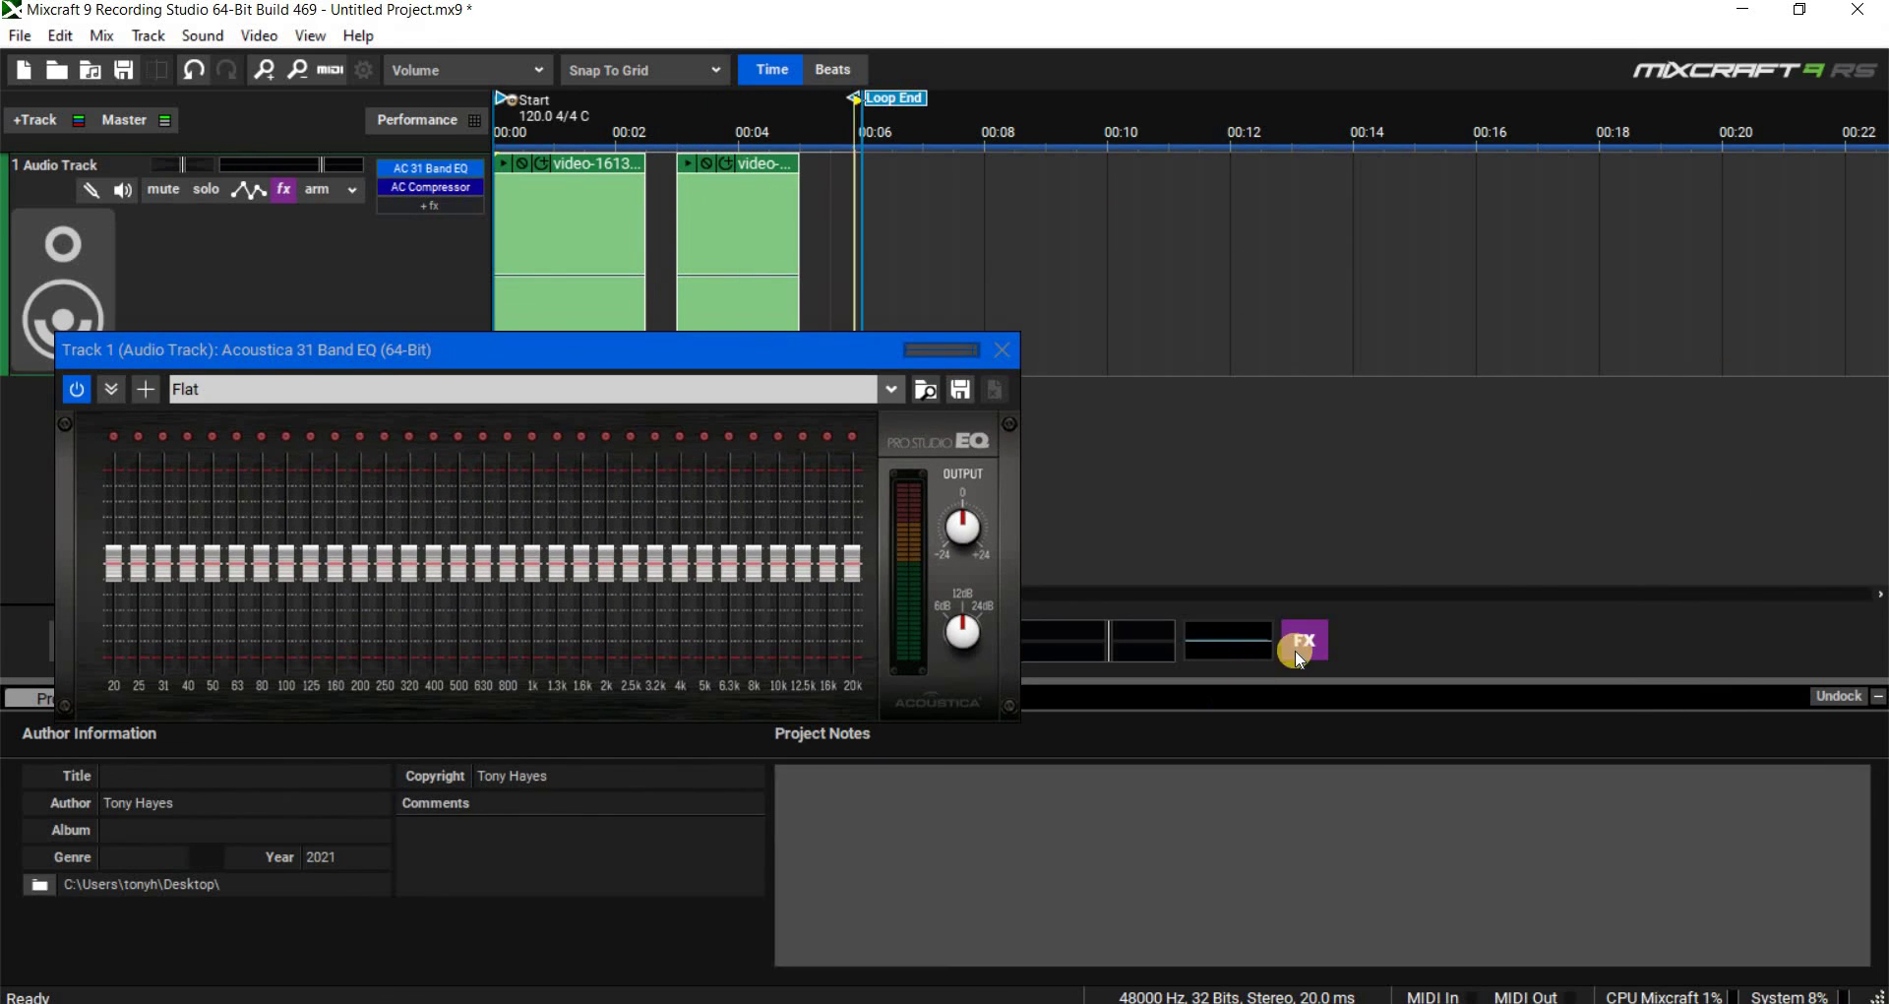
click(1300, 654)
click(1113, 205)
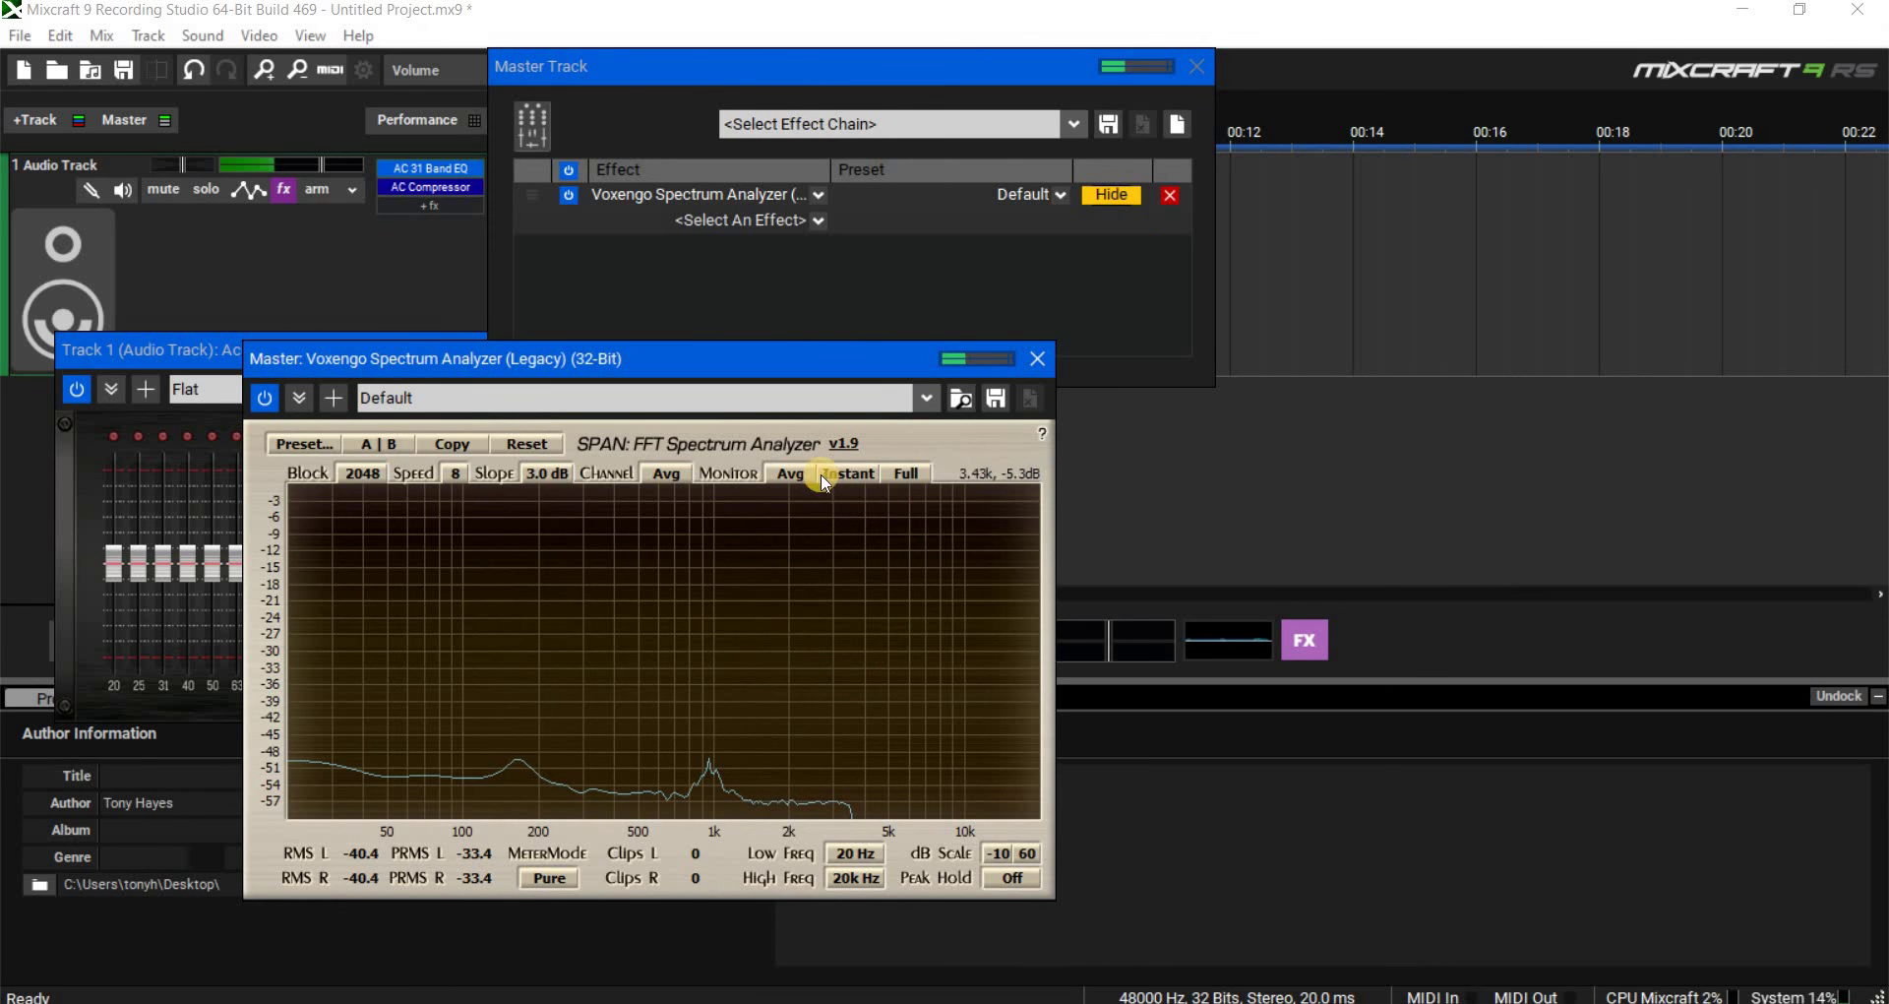
click(793, 474)
click(787, 497)
drag(784, 371, 1368, 489)
drag(1520, 413, 1520, 413)
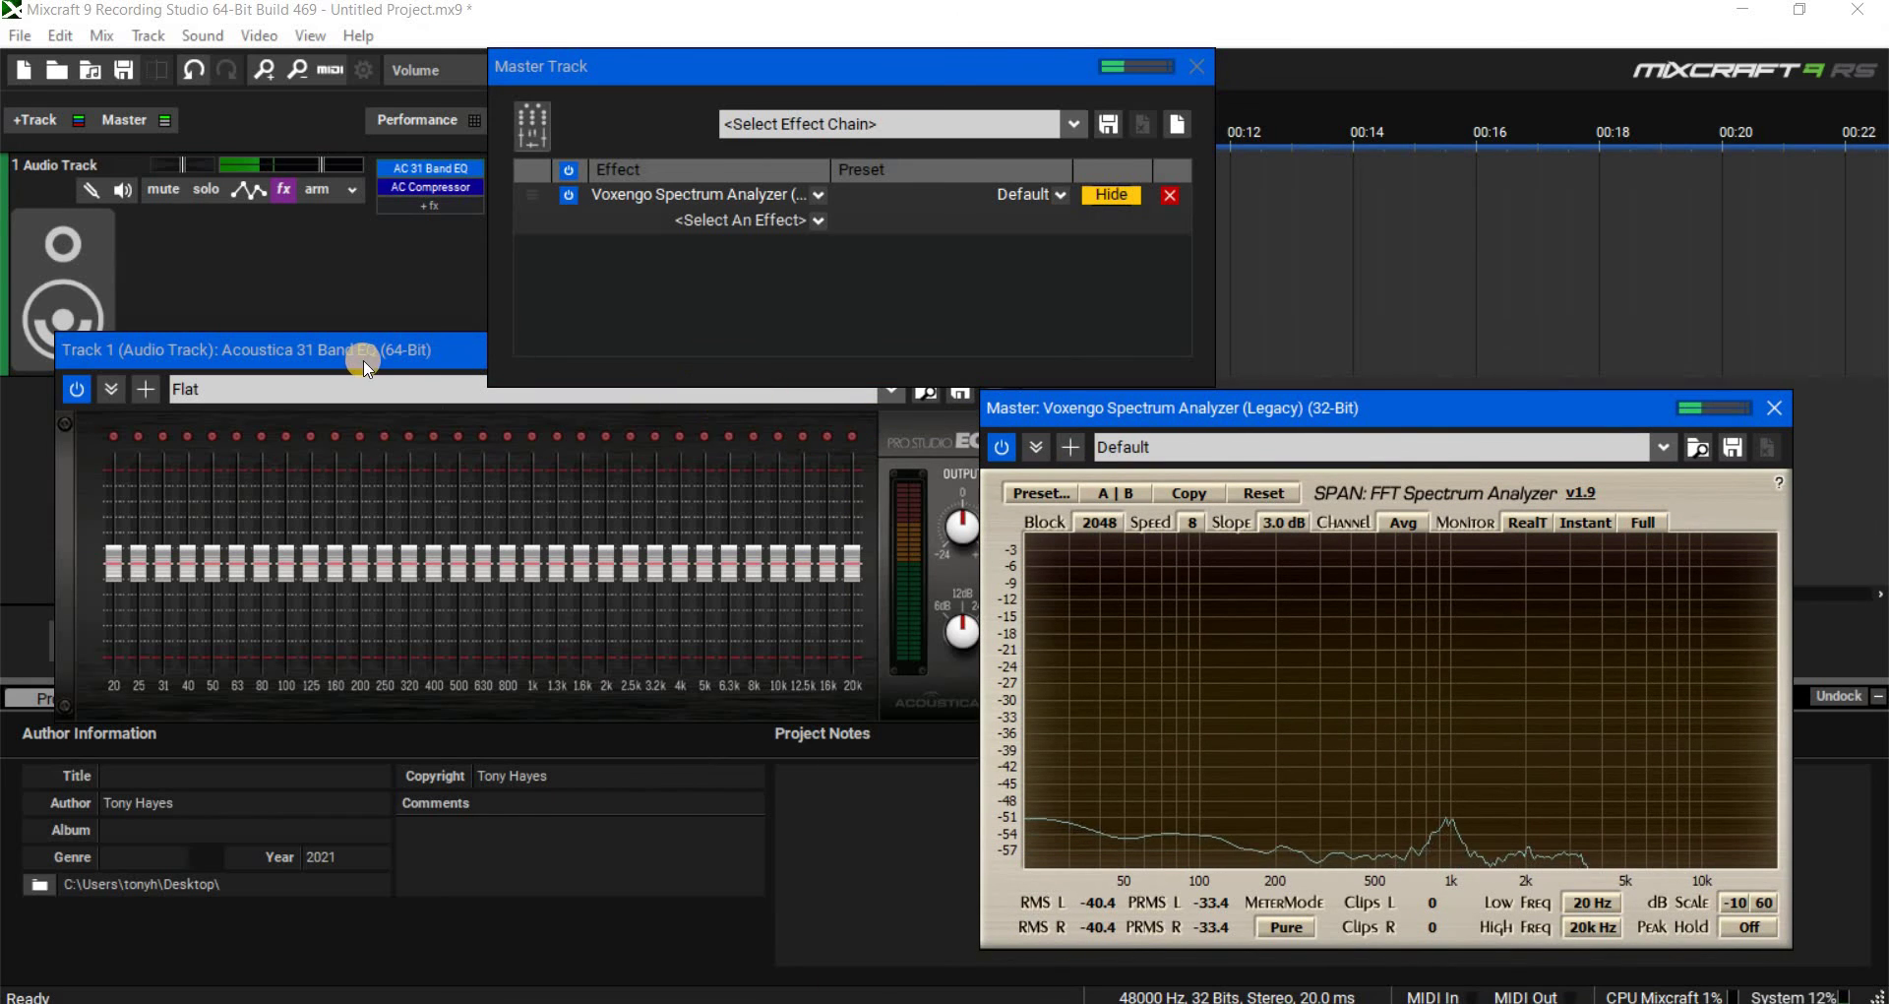
- Lower the 31 Band EQ's bands from 20 to 160 Hz and from 1.6k to 20k to near minimum, and raise the output gain
mouse_move(364, 356)
mouse_down()
mouse_move(356, 394)
mouse_move(352, 376)
mouse_up()
click(101, 676)
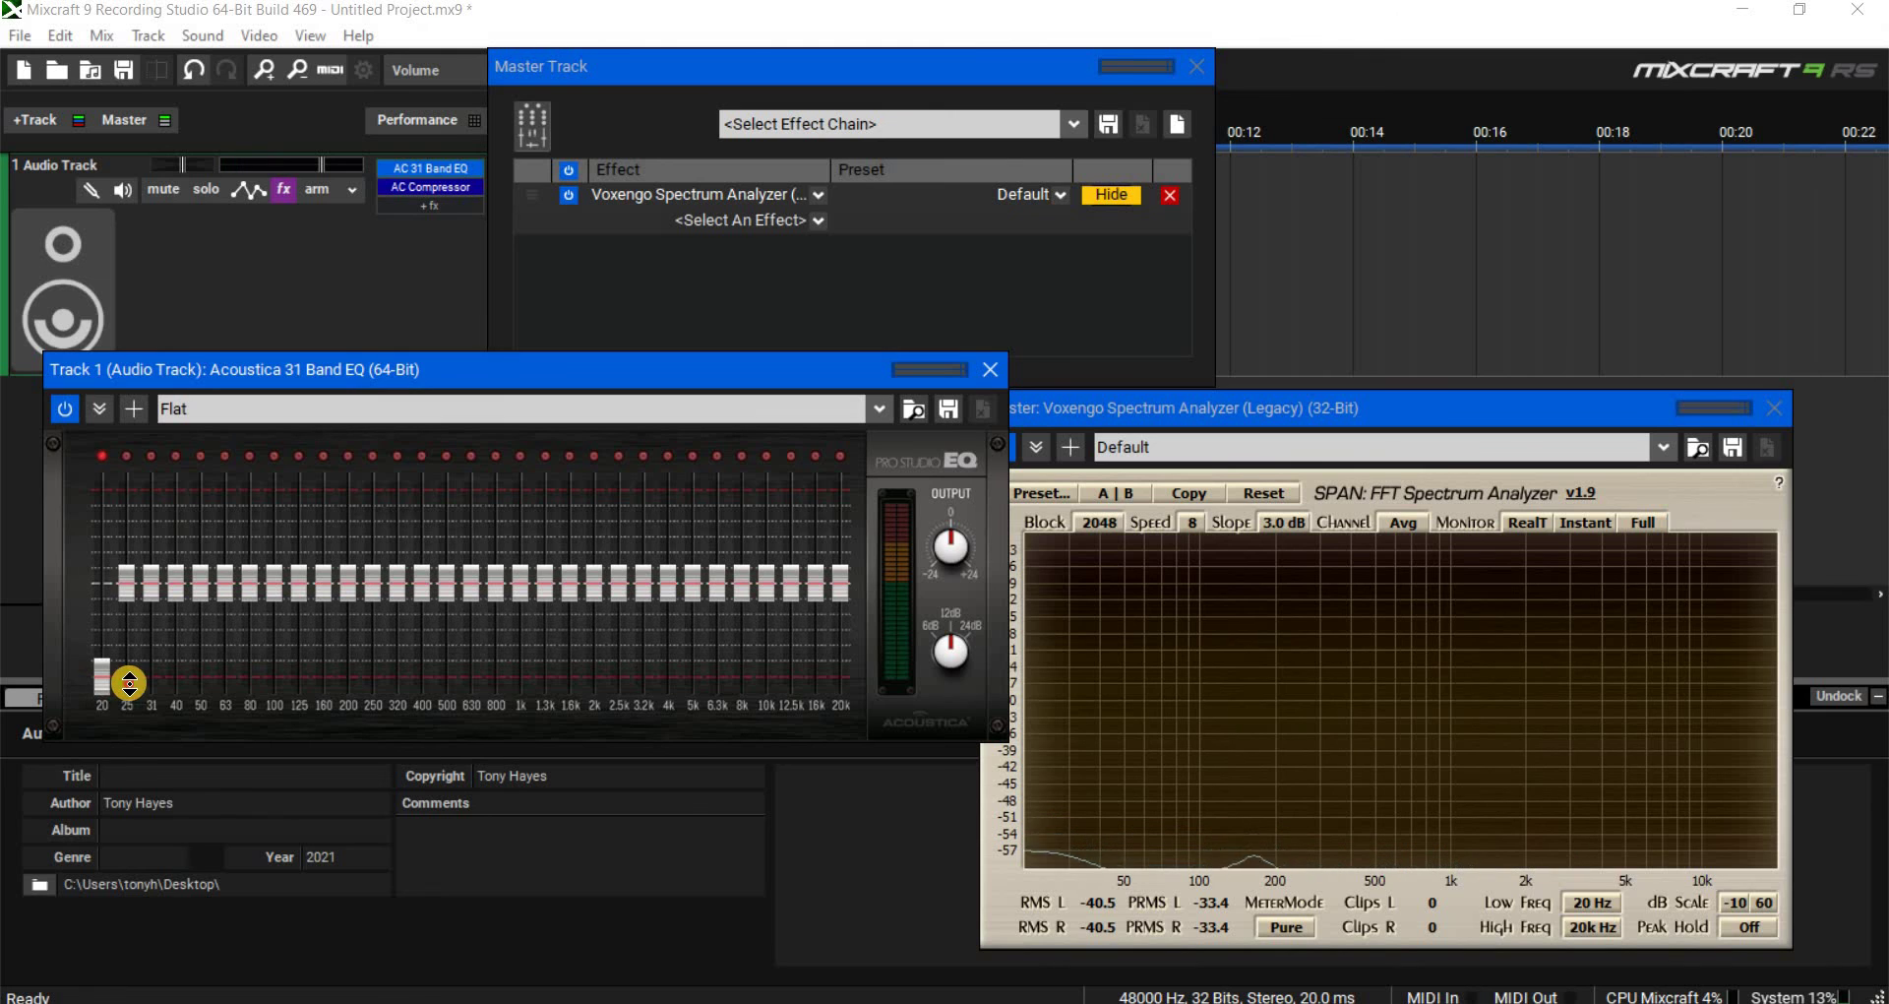
click(126, 676)
click(150, 676)
click(175, 676)
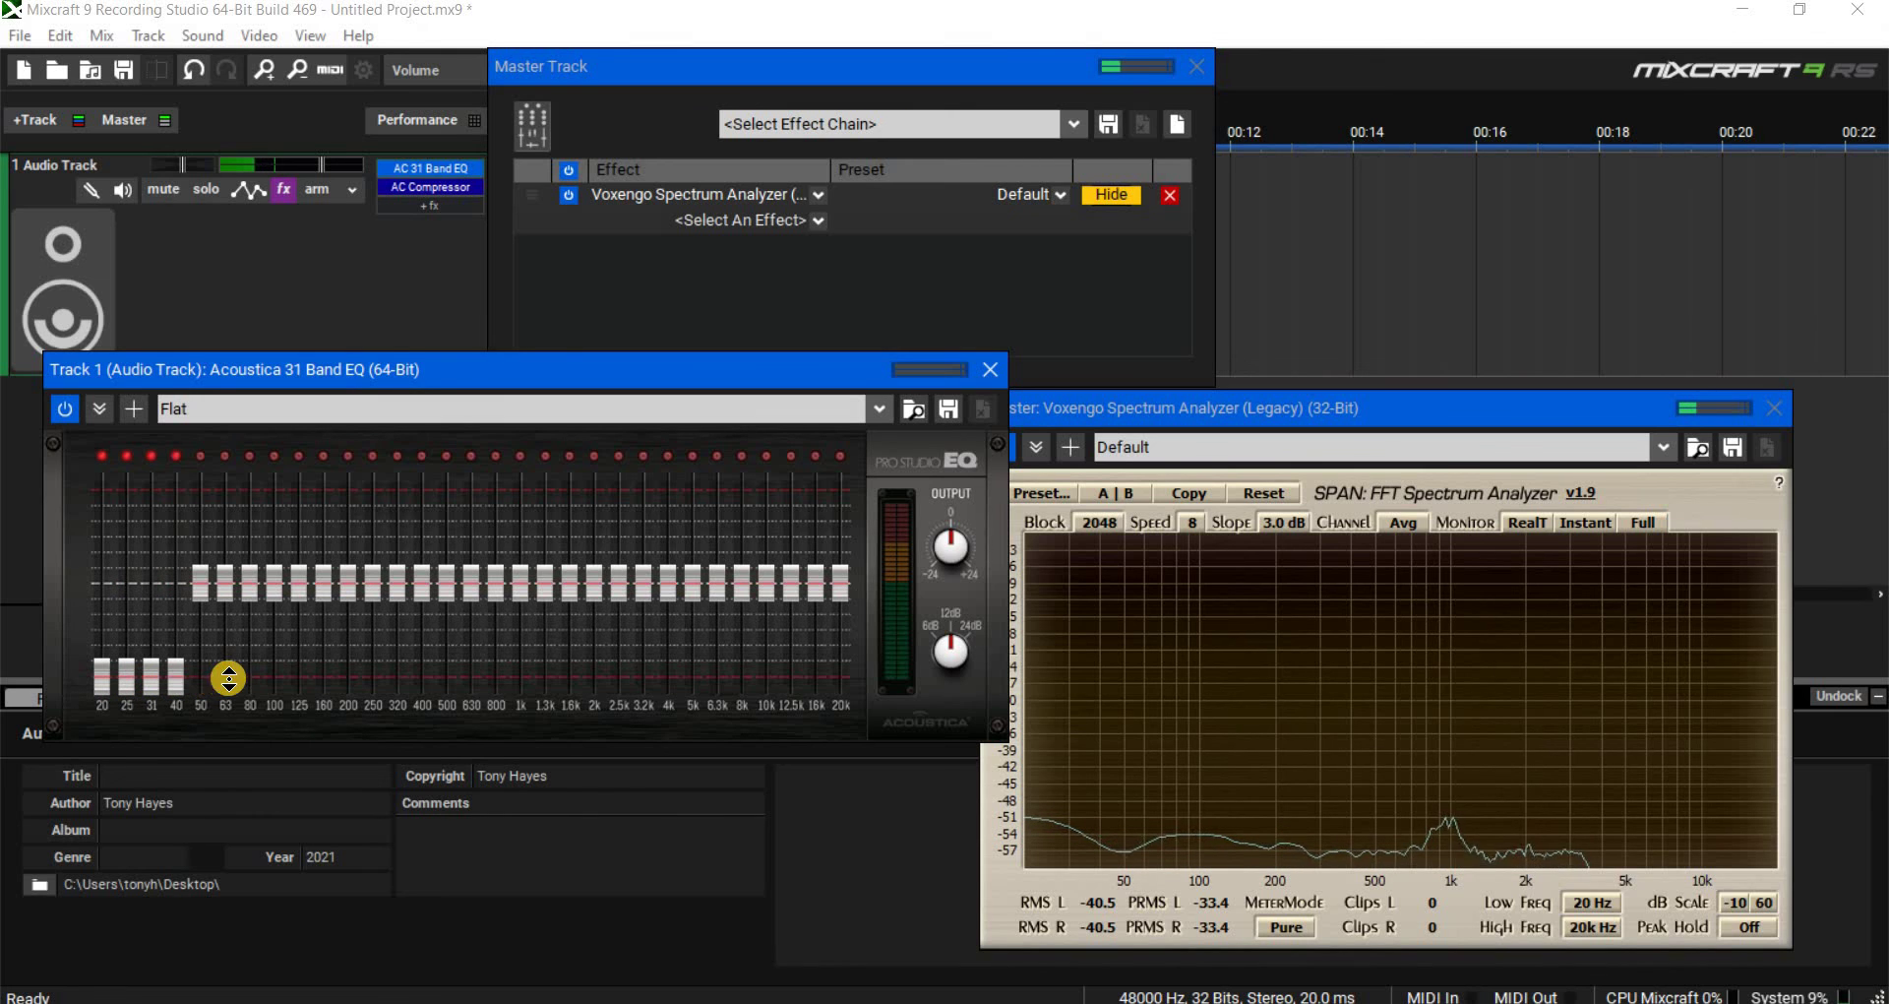
click(251, 677)
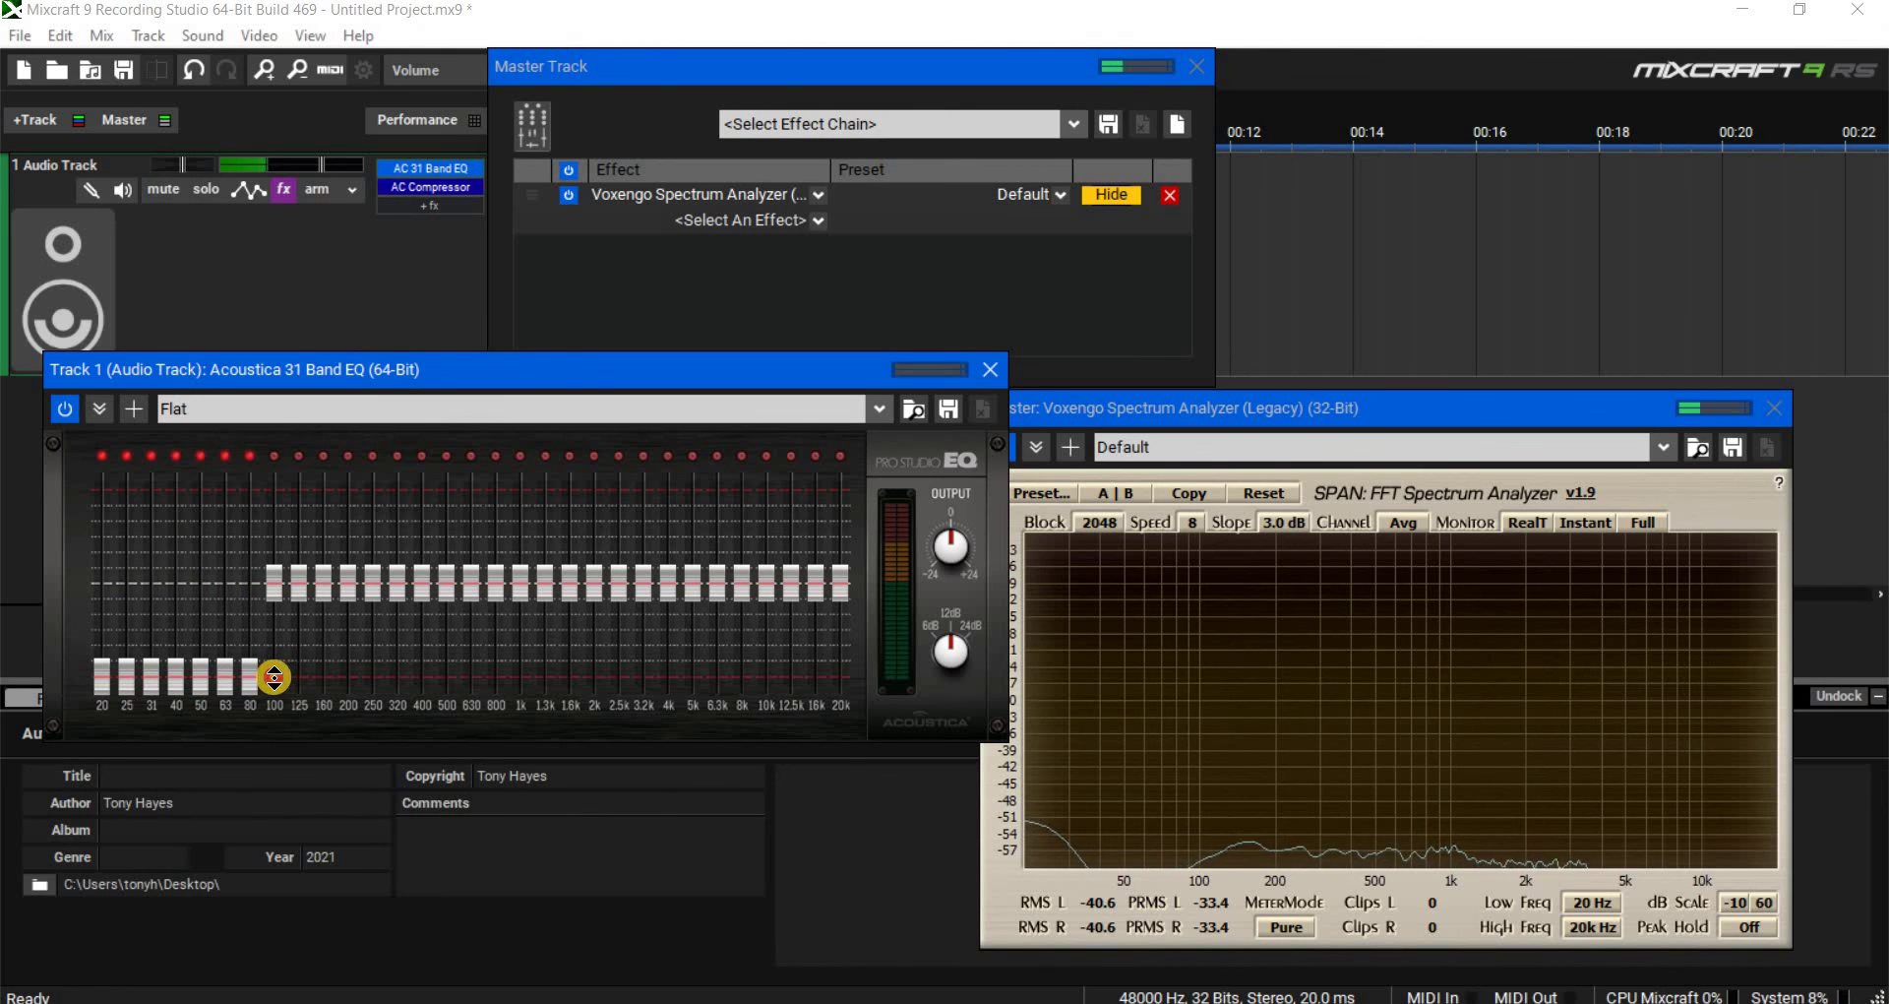
click(360, 686)
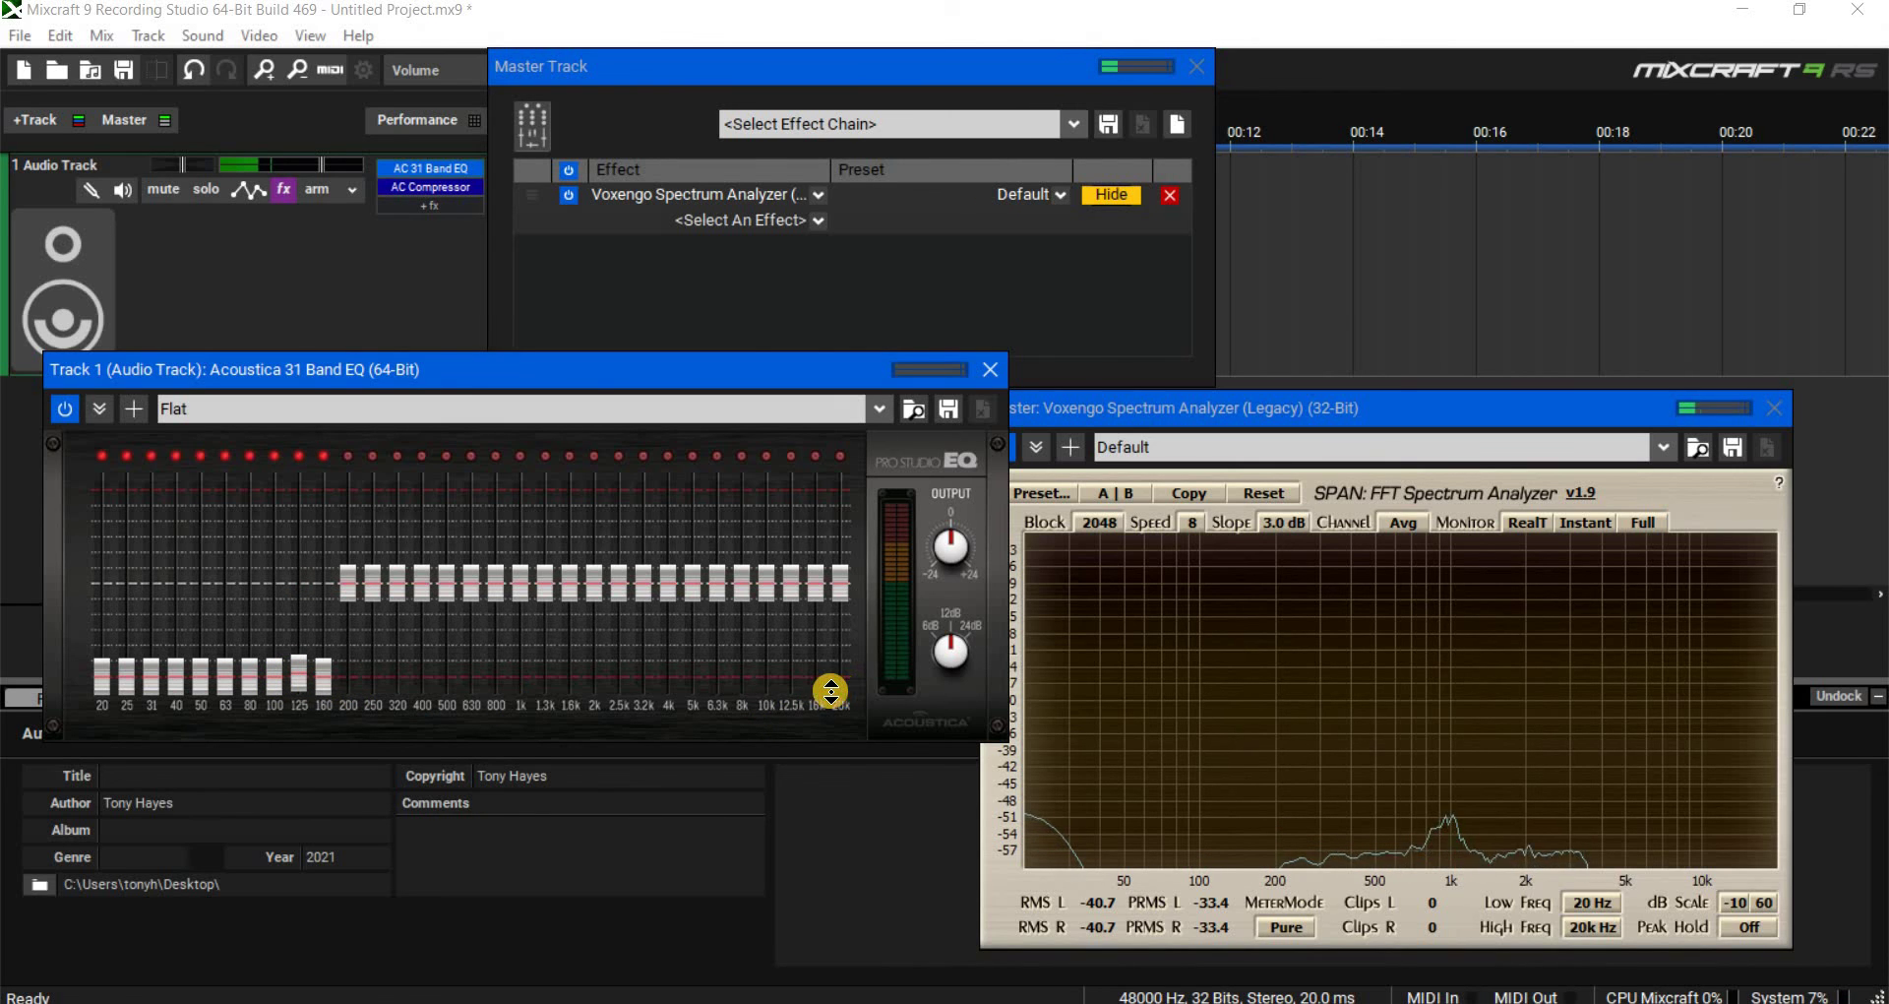
click(816, 689)
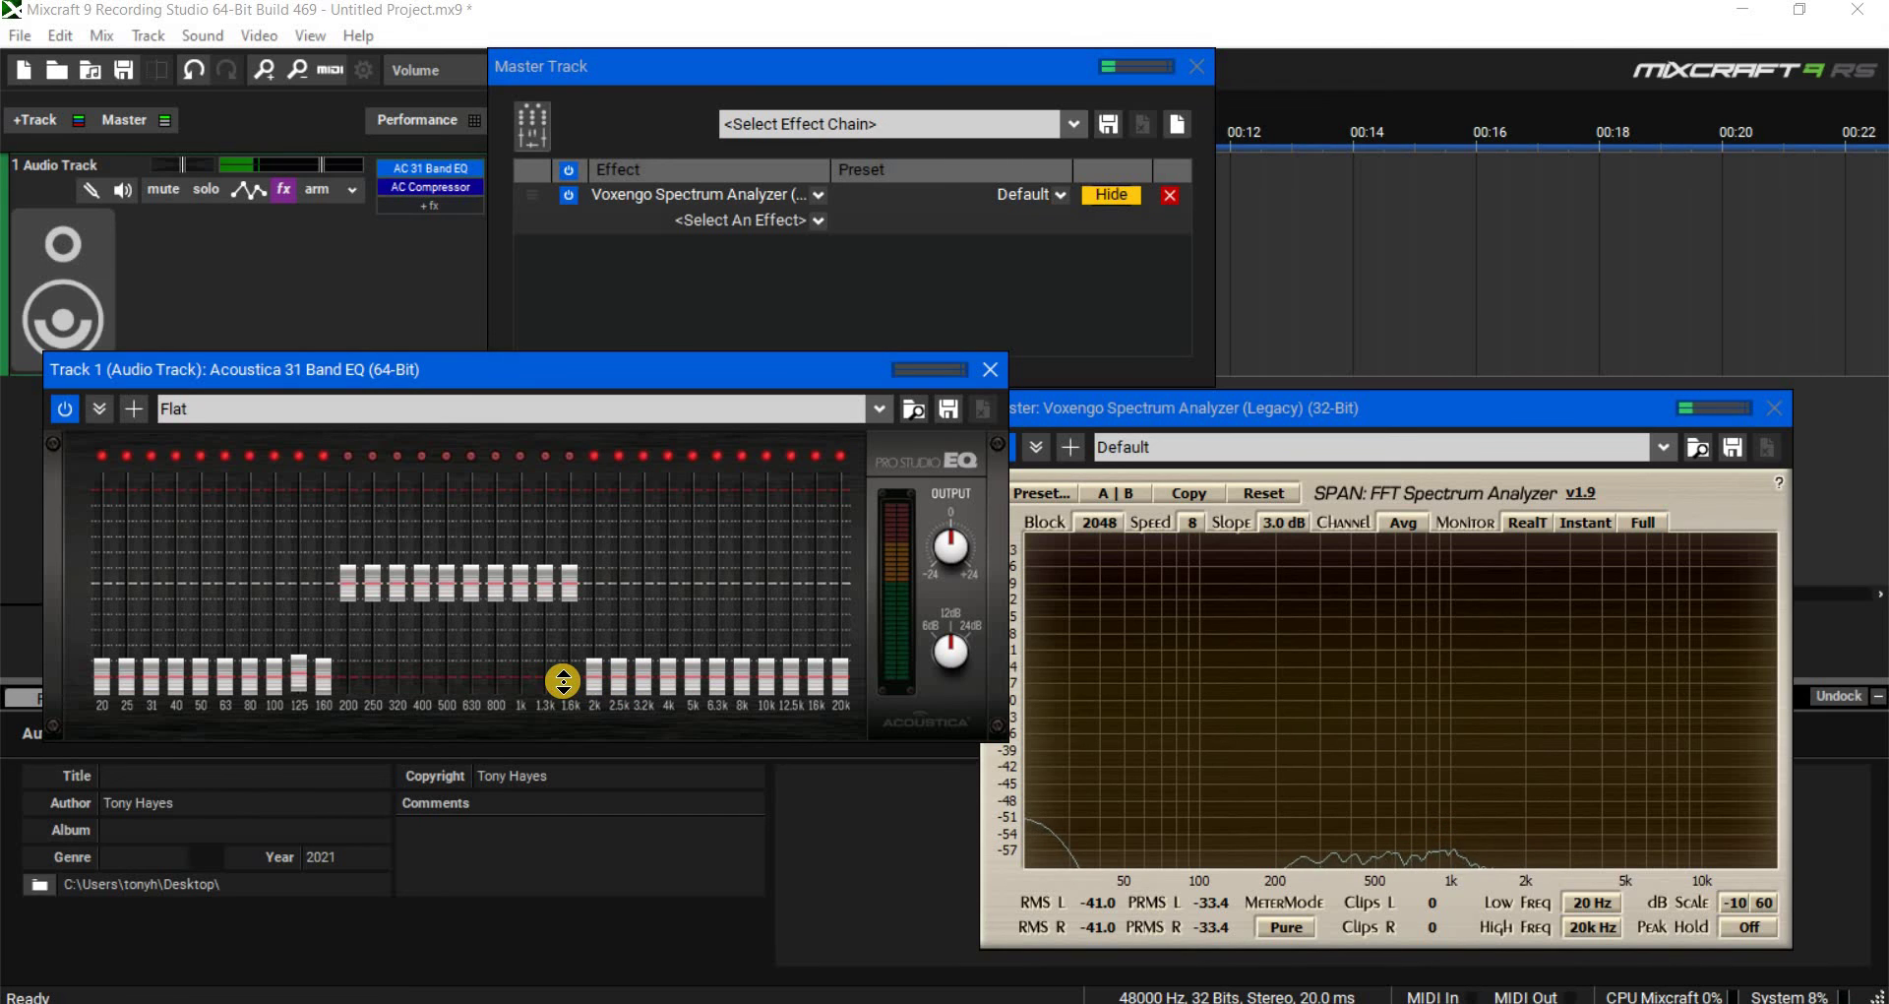
click(568, 679)
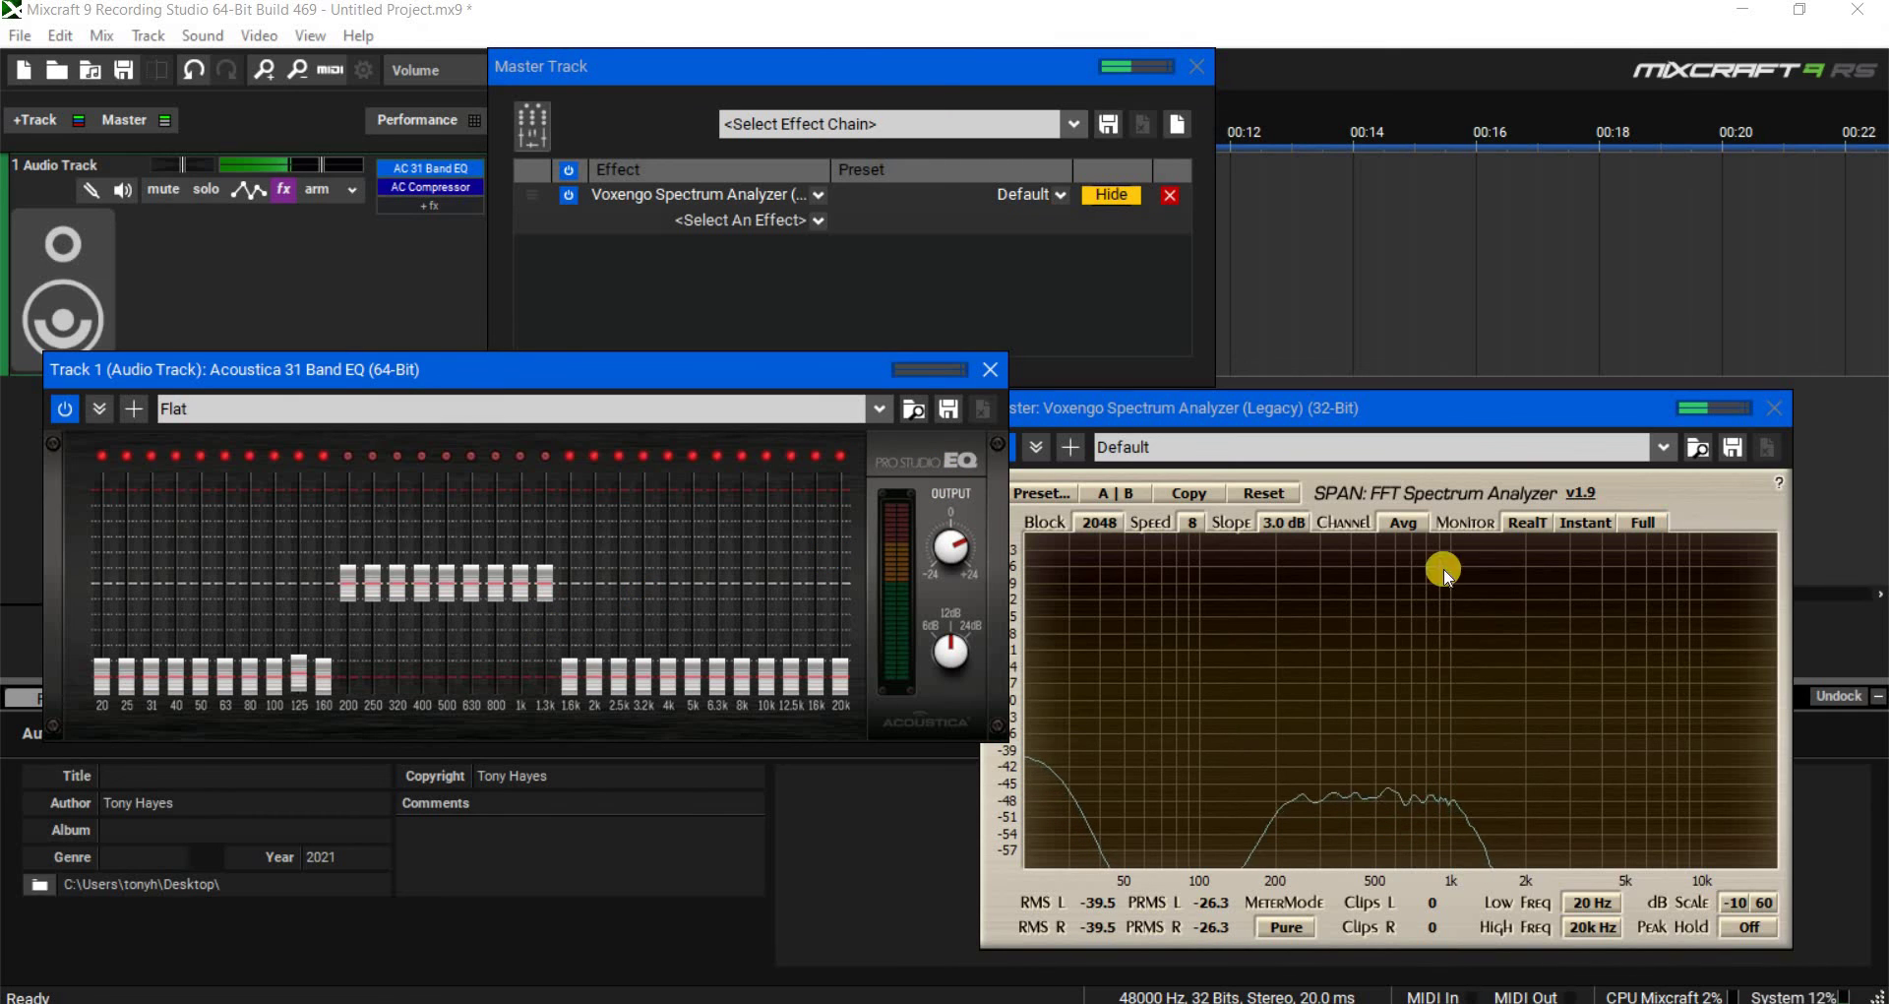
- Close the Spectrum Analyzer and Master Track effects windows, and move the EQ window below the clips
click(1777, 408)
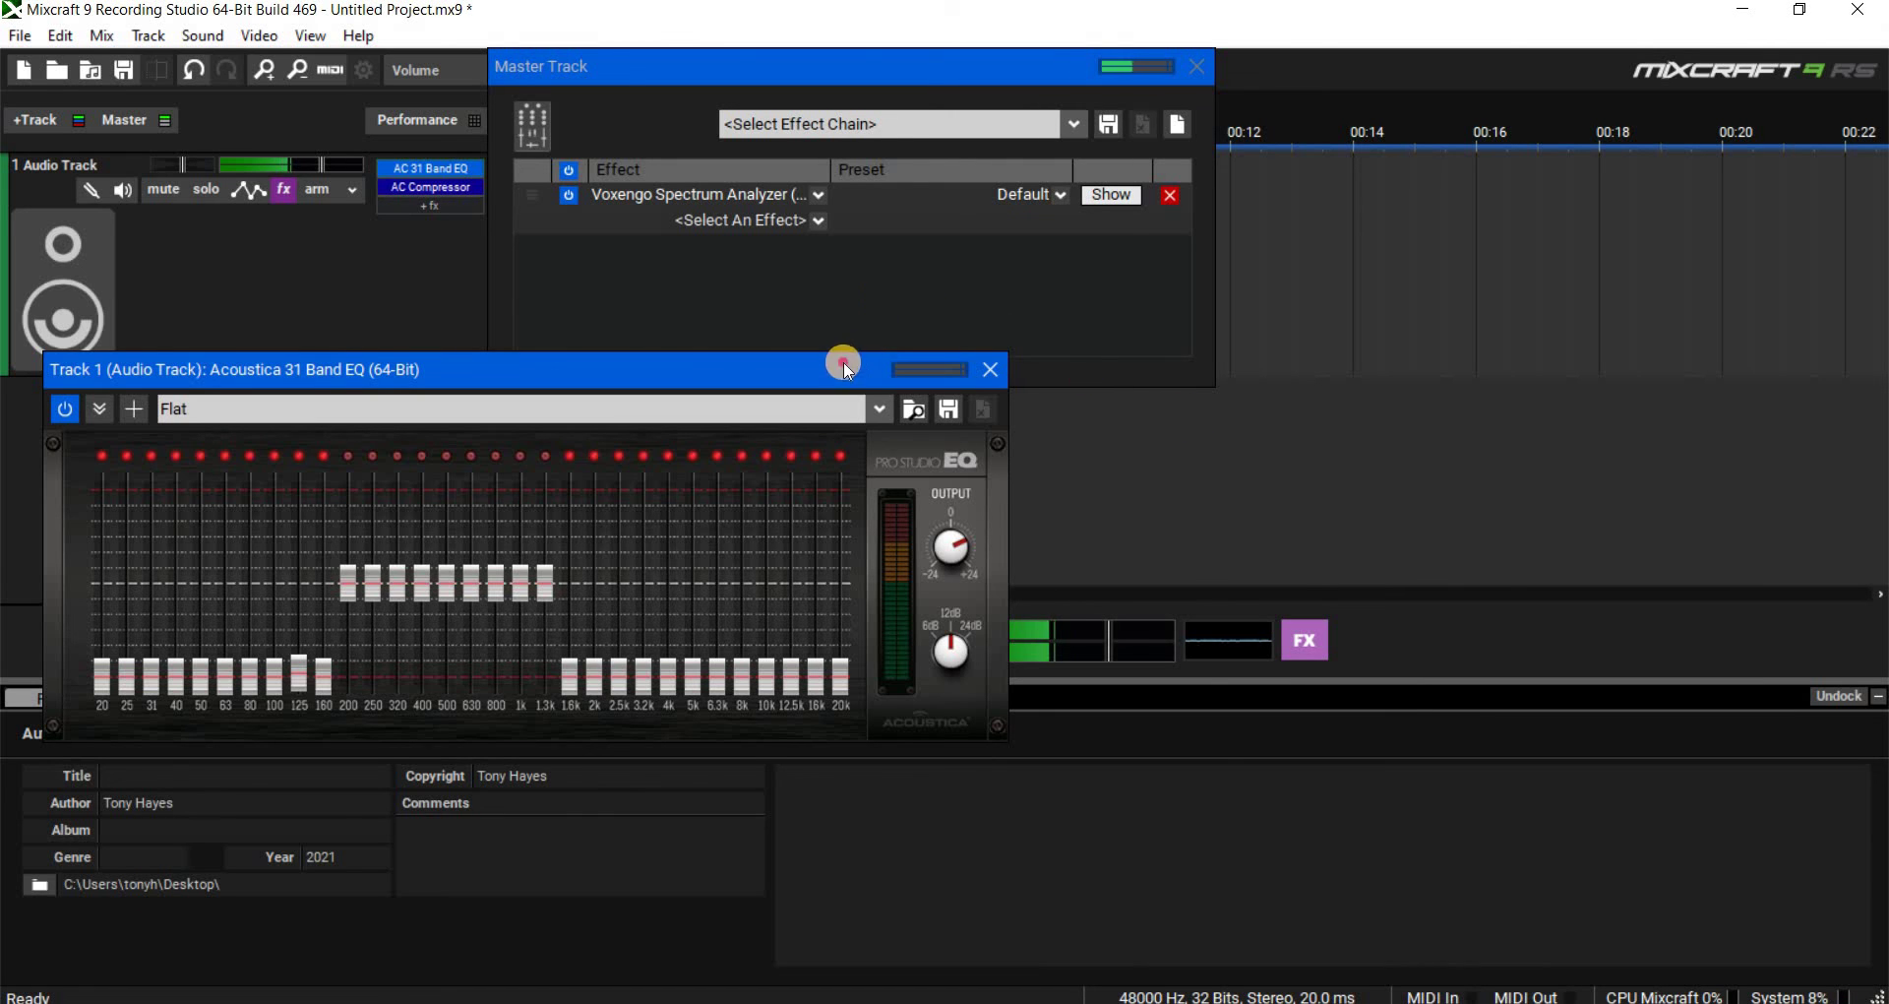
drag(842, 366, 1157, 566)
drag(1146, 494, 1146, 494)
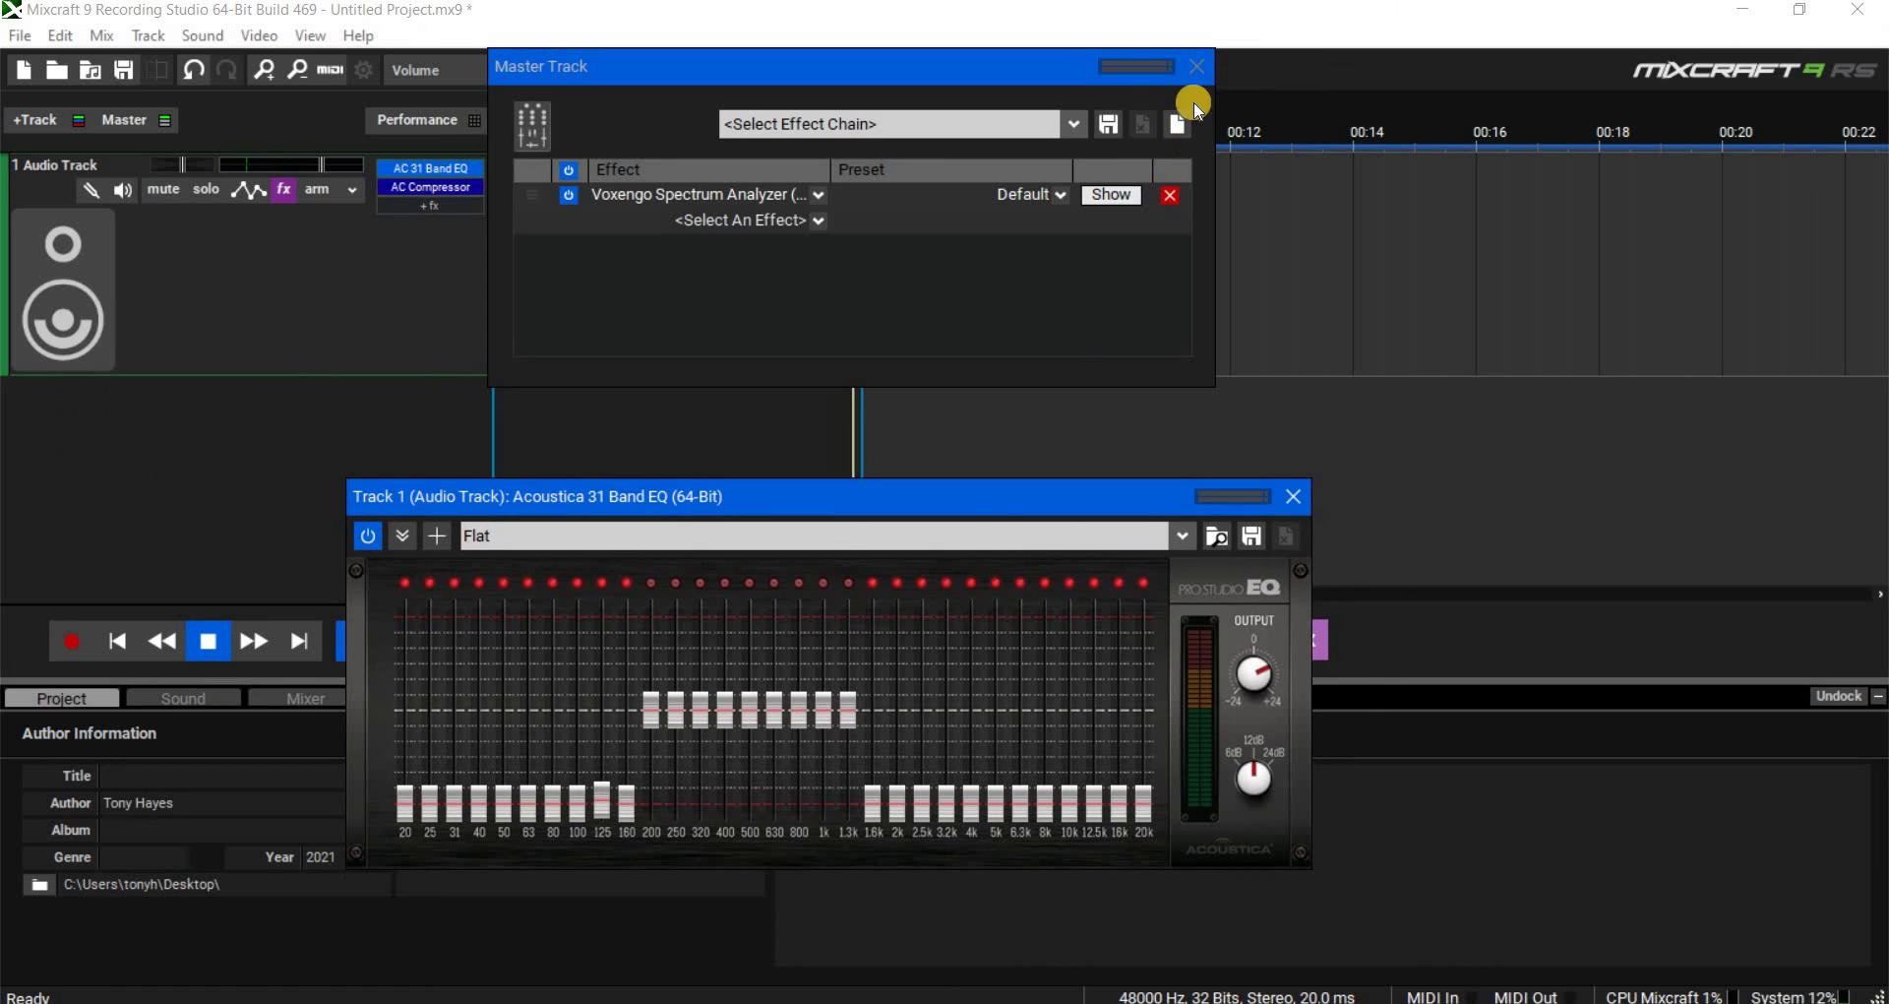
click(1197, 66)
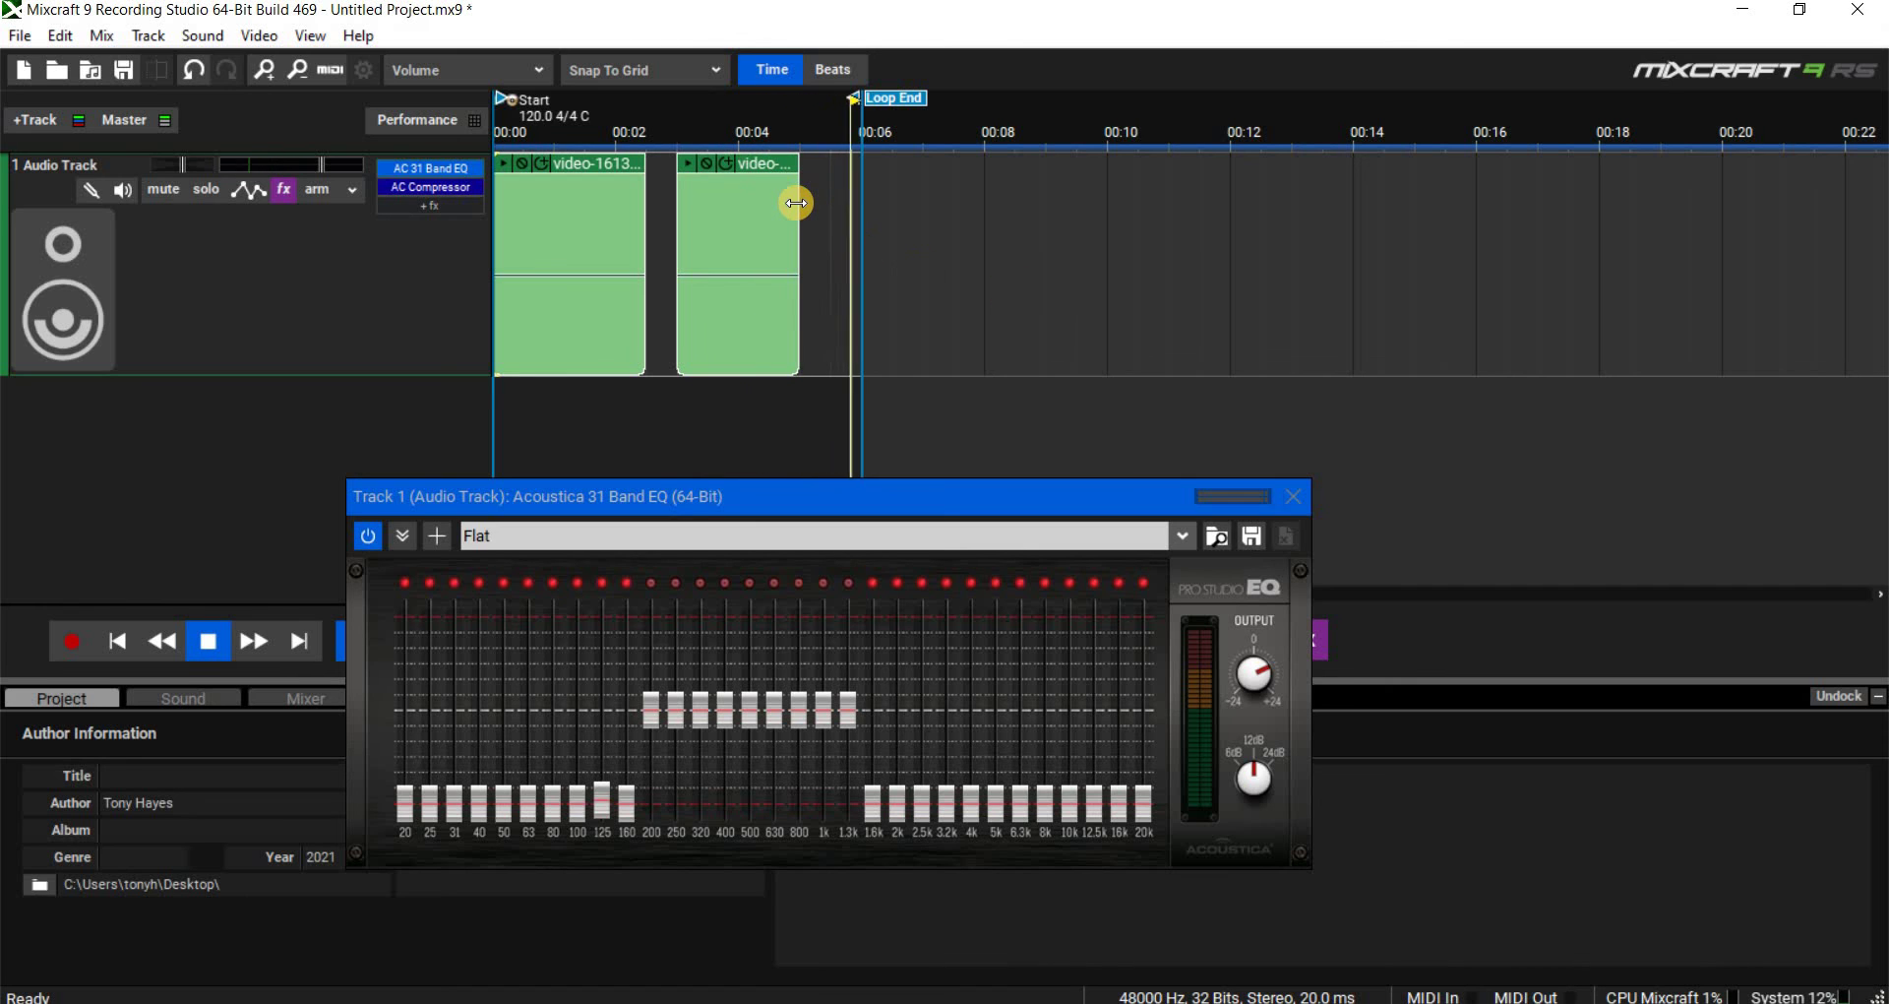
- Trim the second clip's end and the loop end to about 4.5 seconds, close the EQ window and stop playback
drag(796, 203, 769, 261)
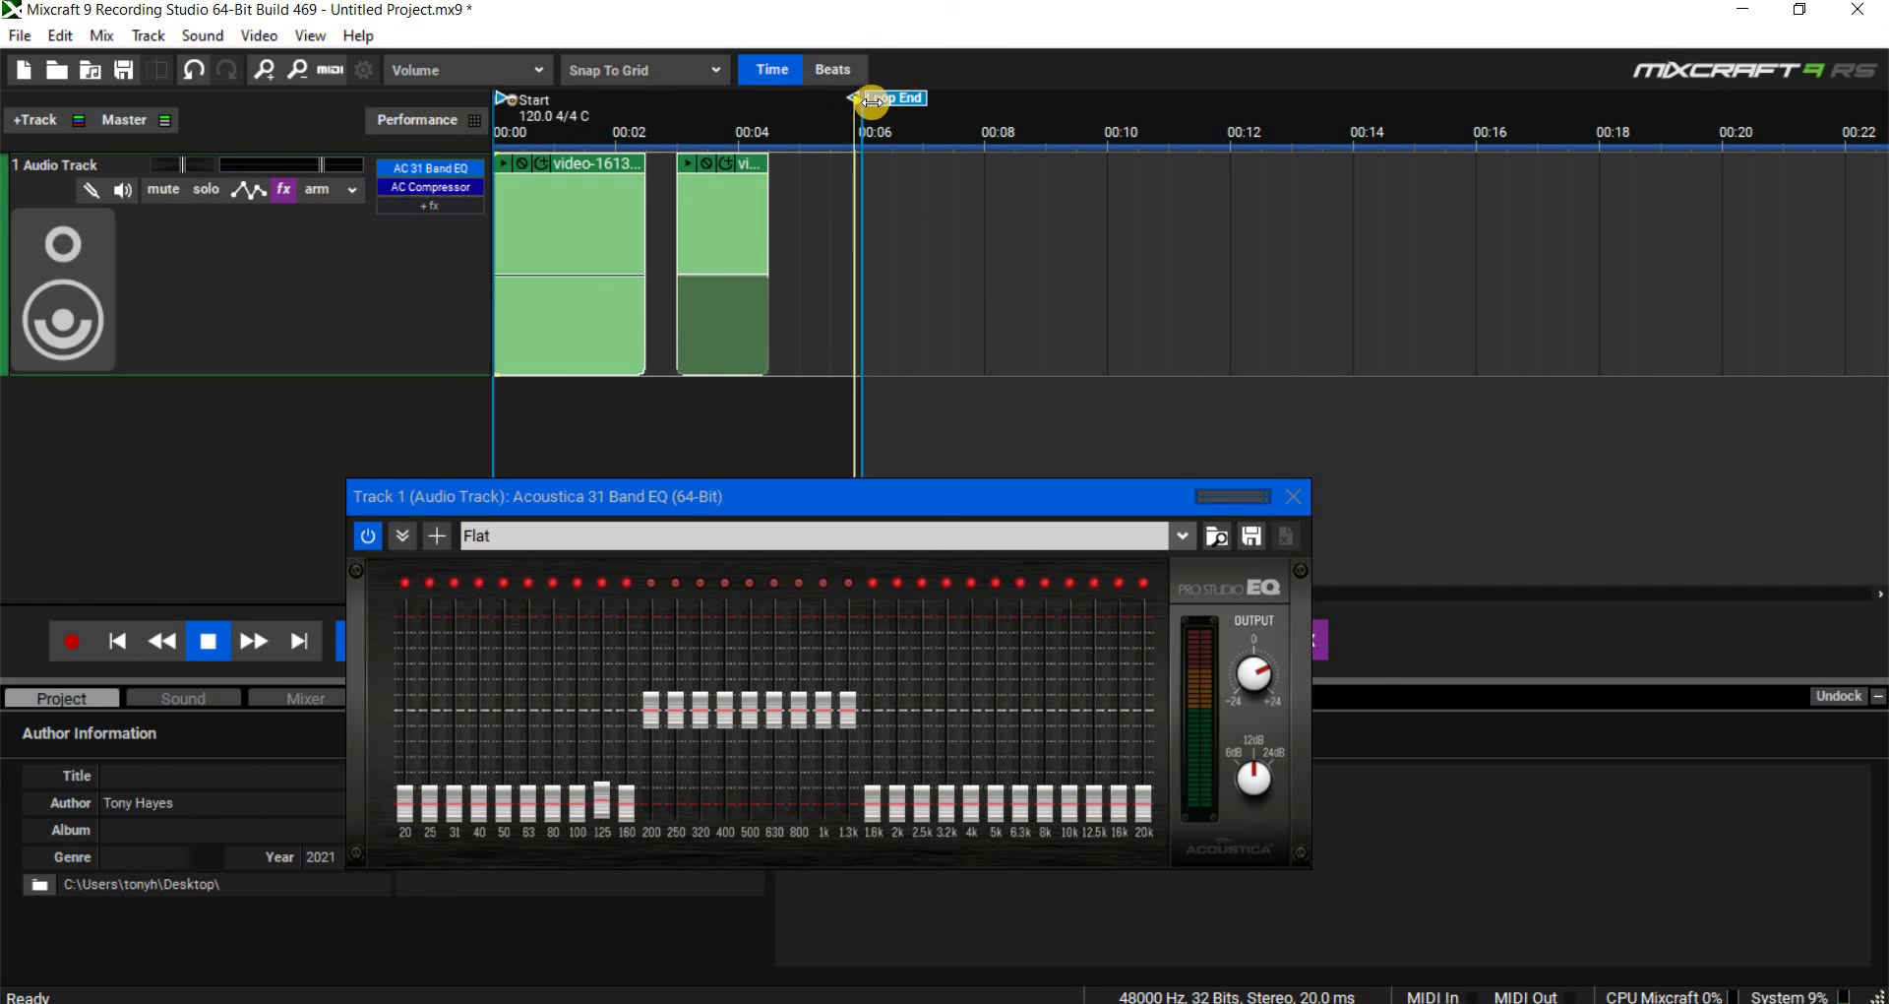
drag(810, 116, 770, 118)
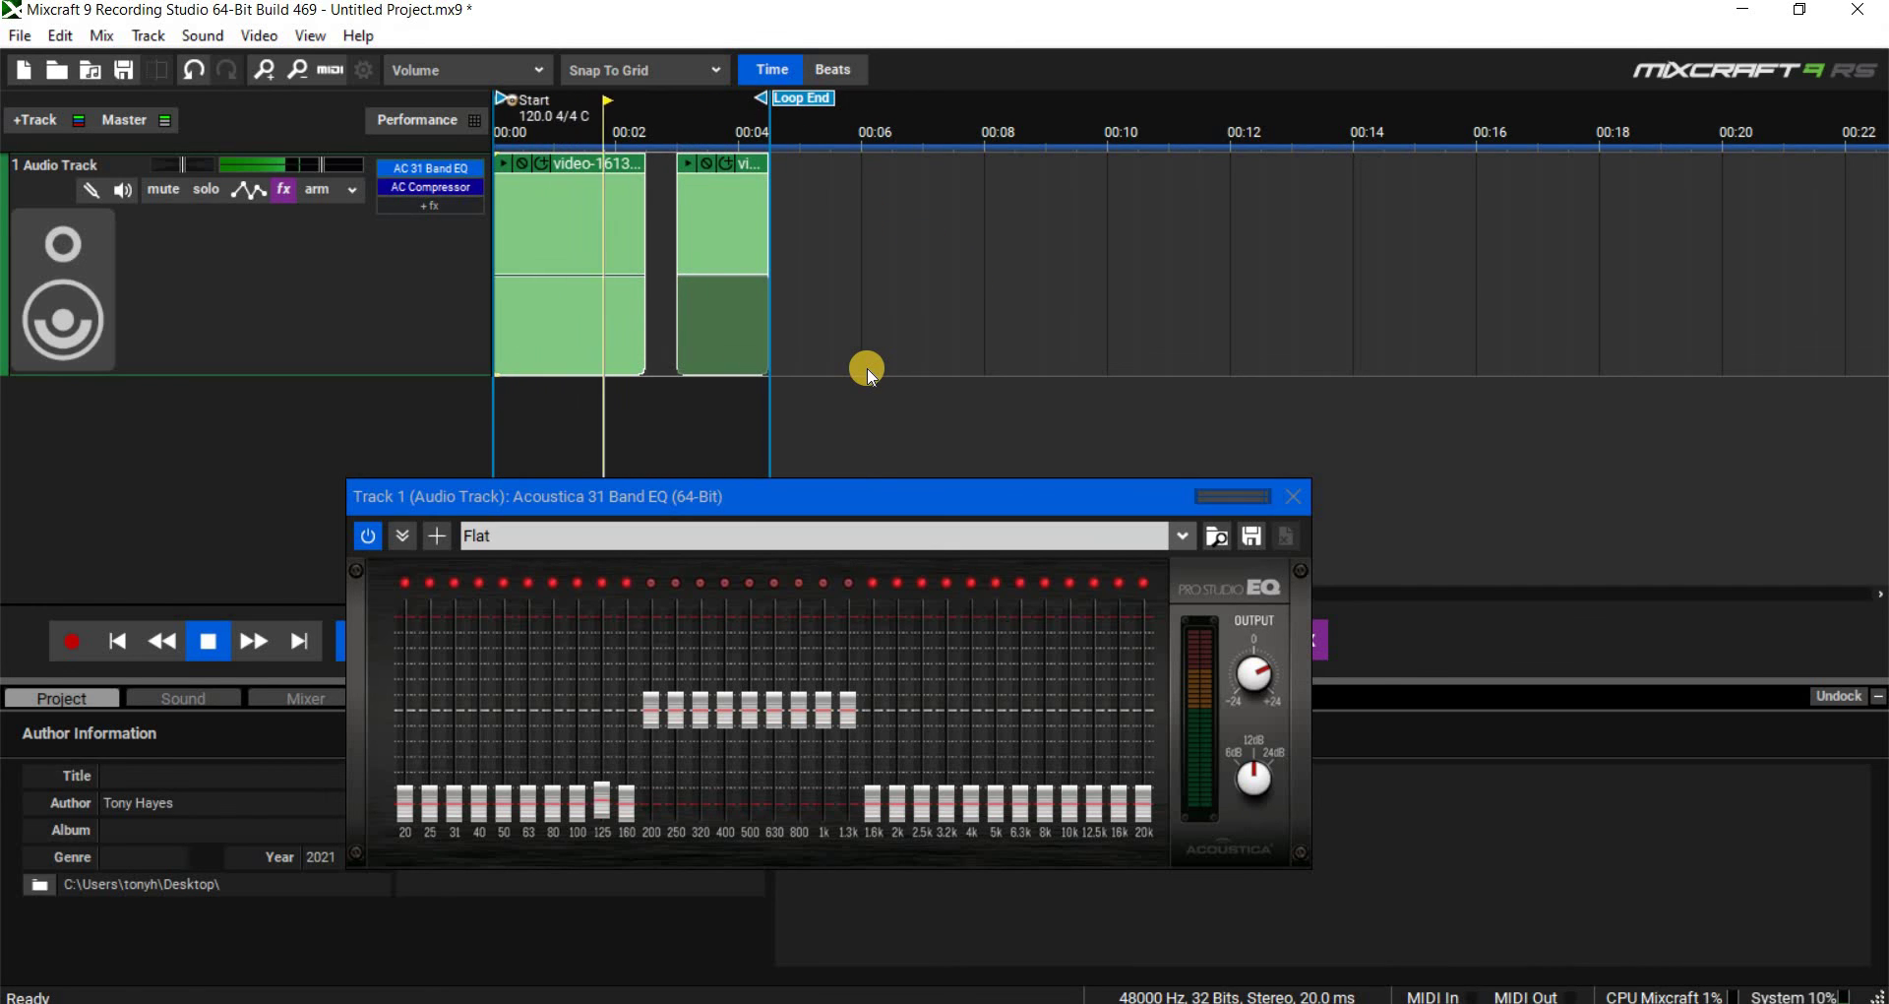
drag(924, 497, 1464, 447)
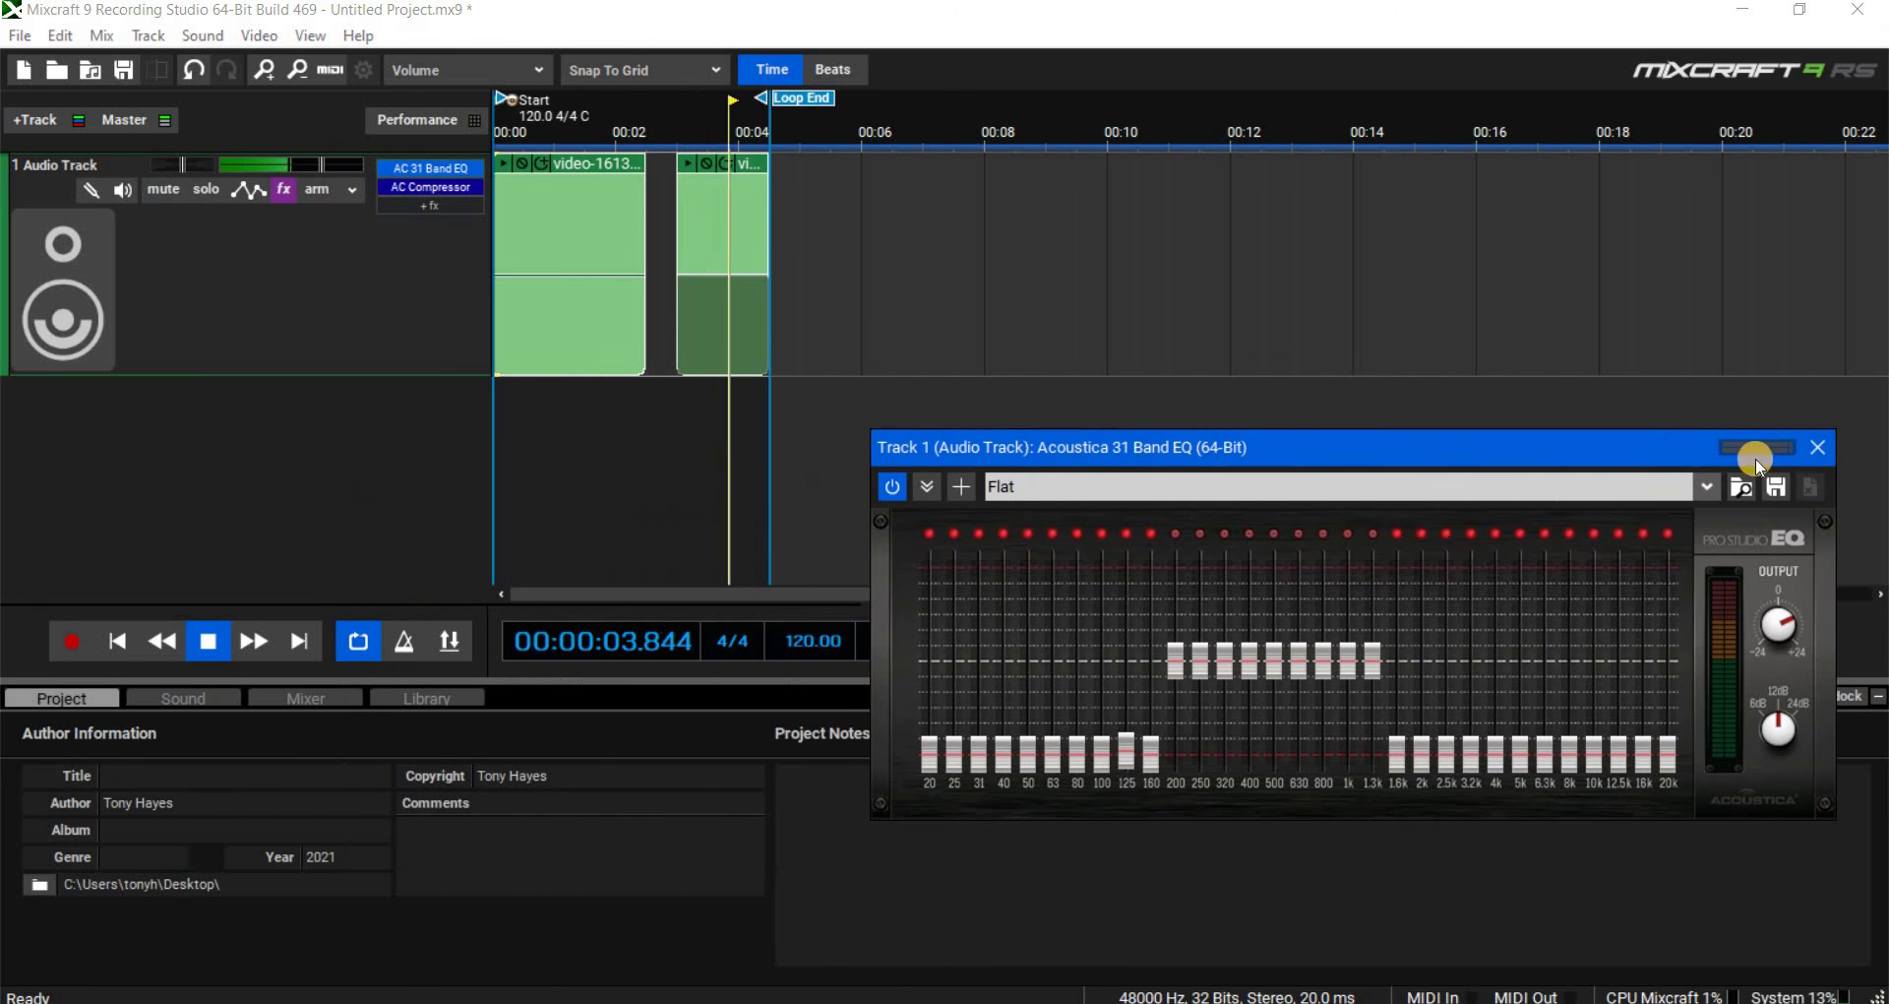
click(1817, 444)
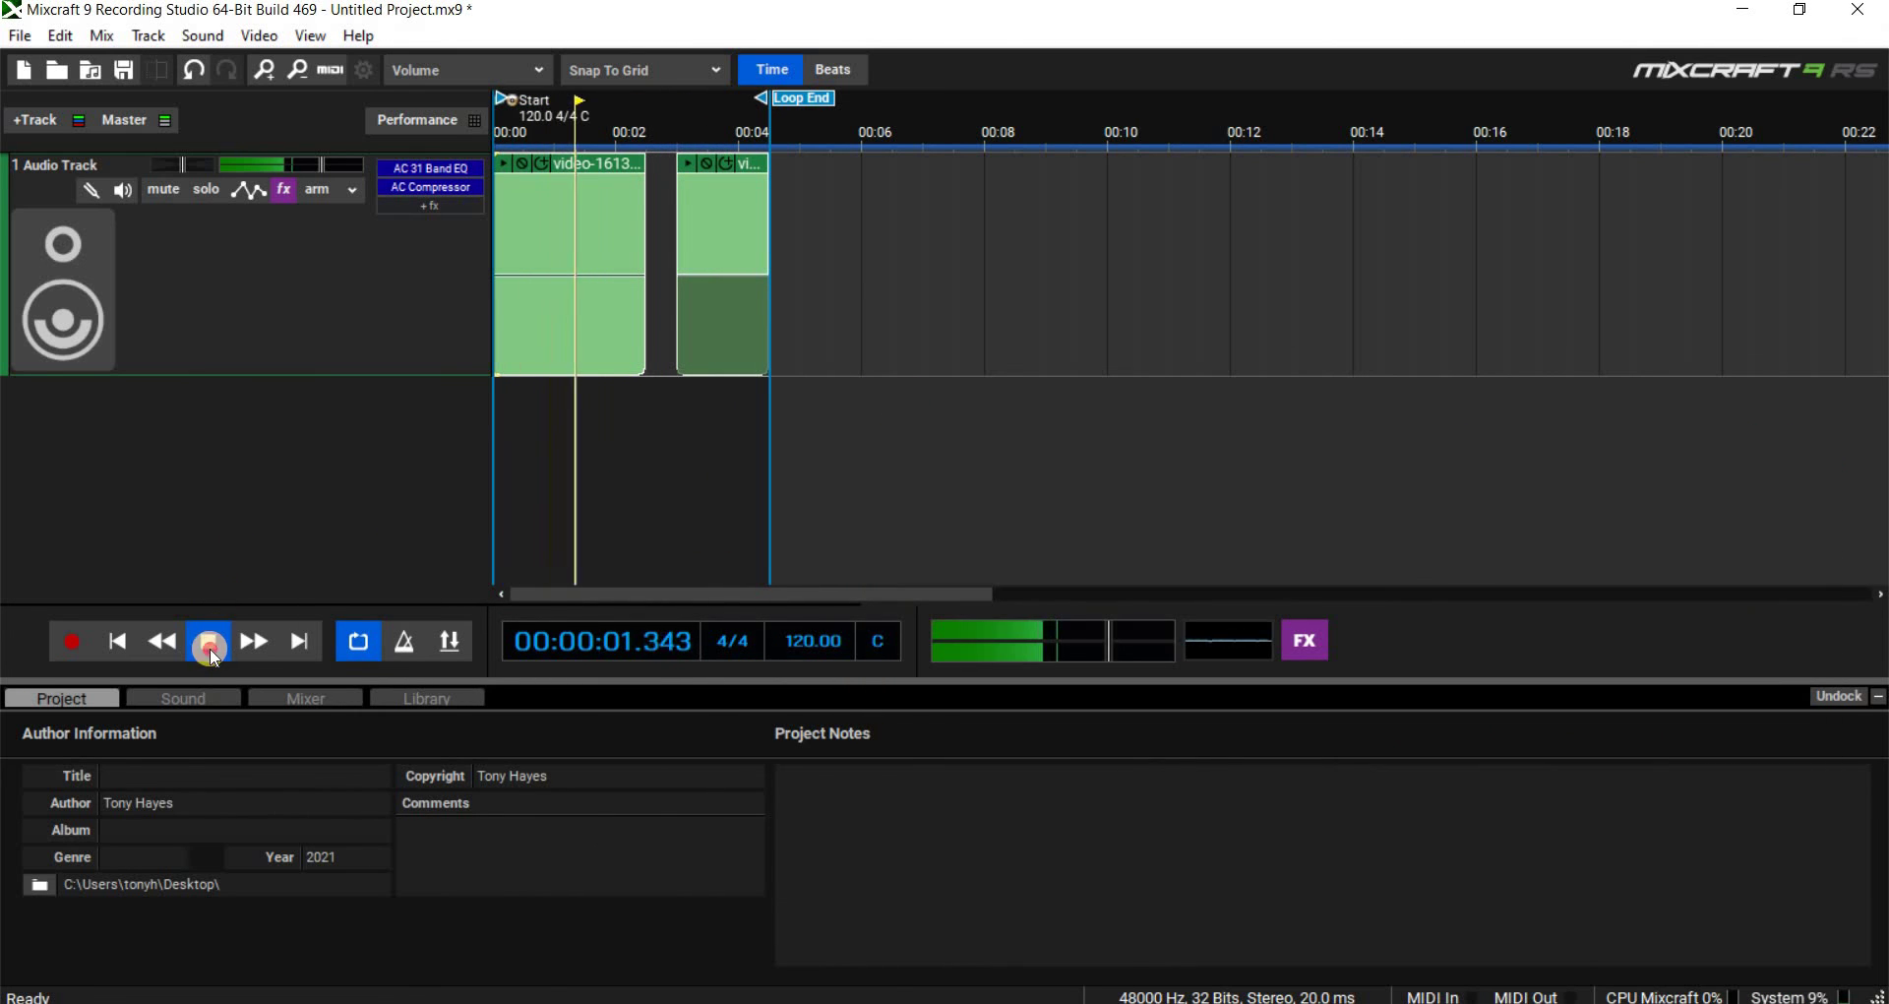
key(space)
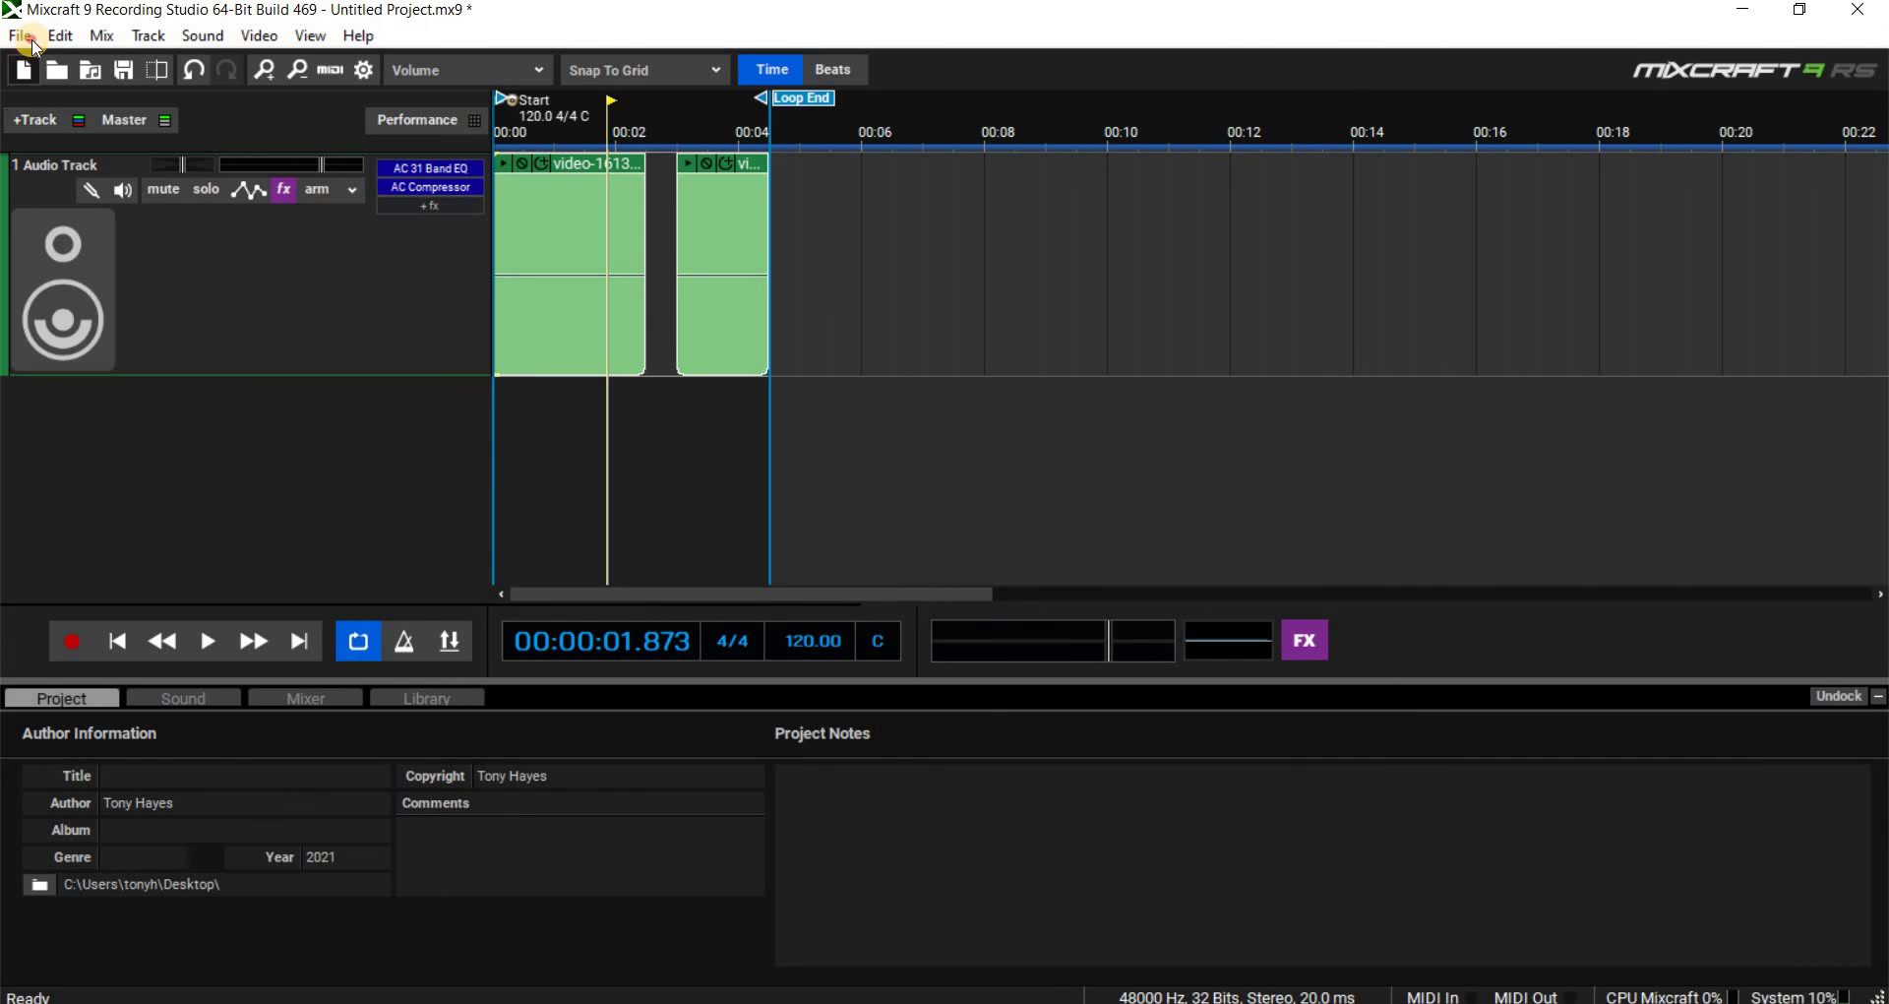
- Mix down the project to a WAV file named SAMPLE 21 FEB on the Desktop, without saving the project changes
mouse_move(93, 216)
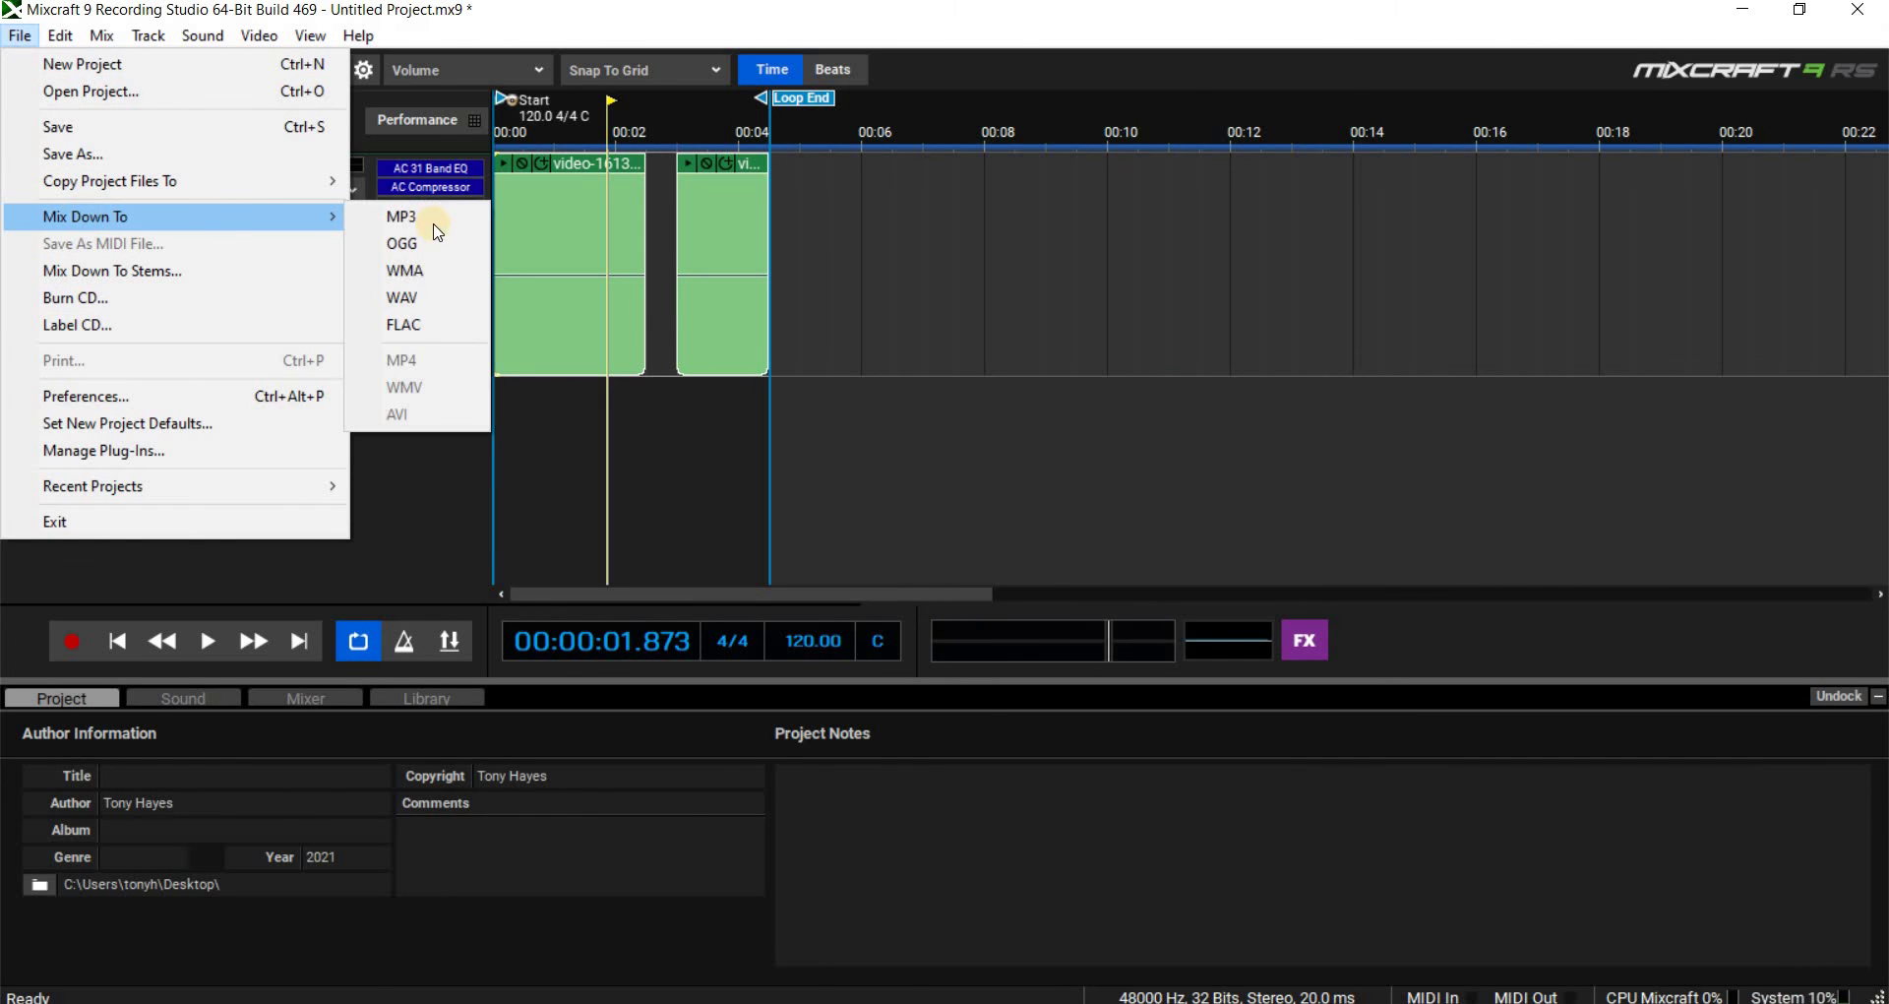
click(424, 300)
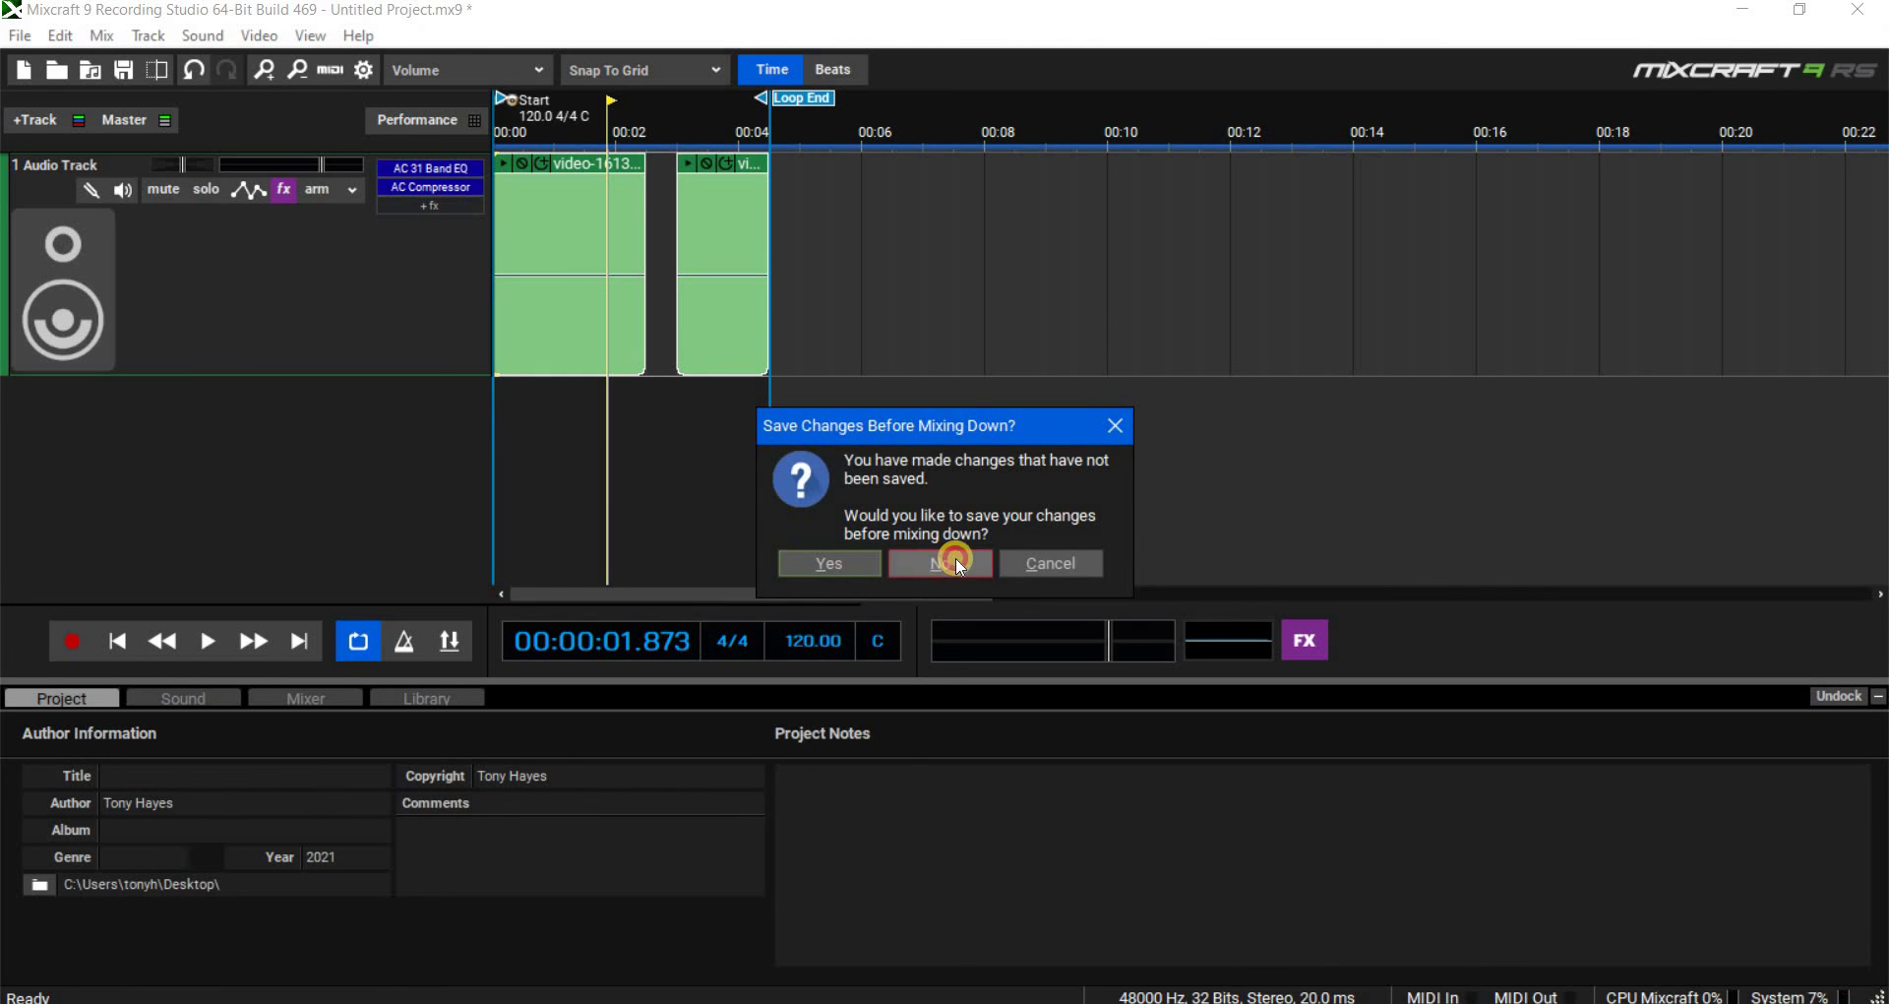
click(936, 554)
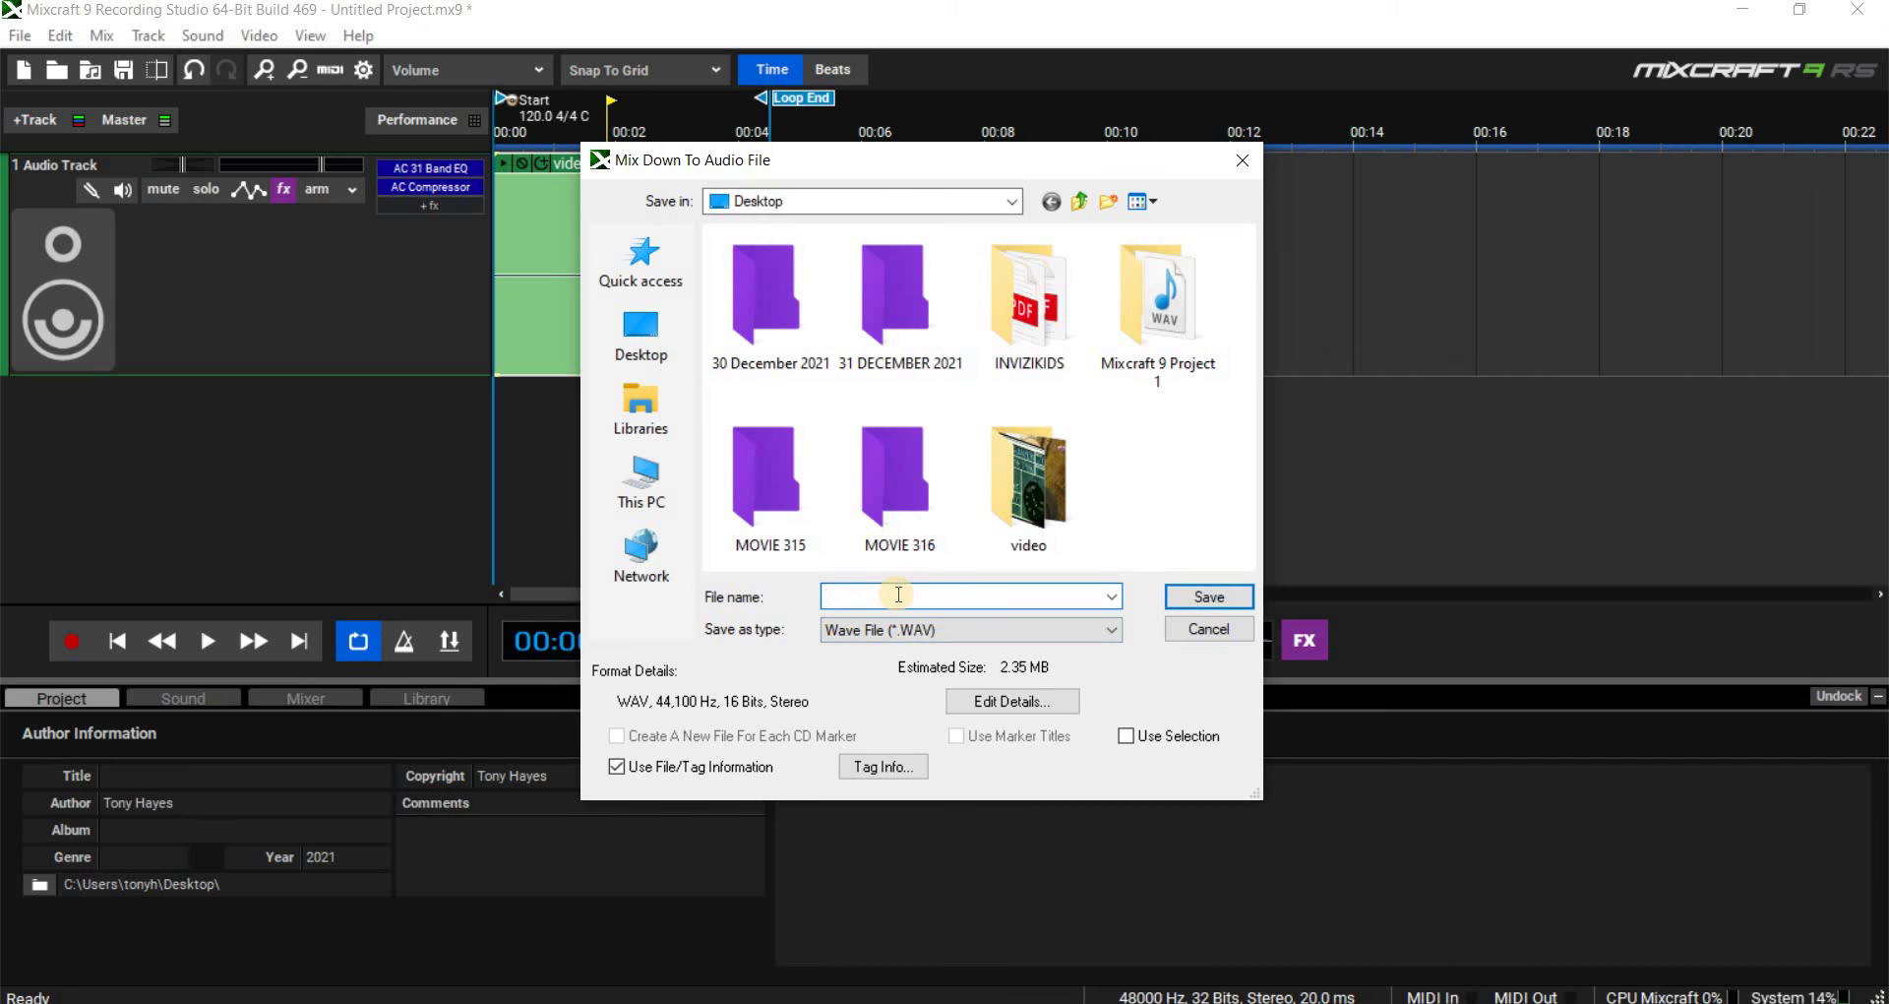
text(SAMPLE 21 FEB)
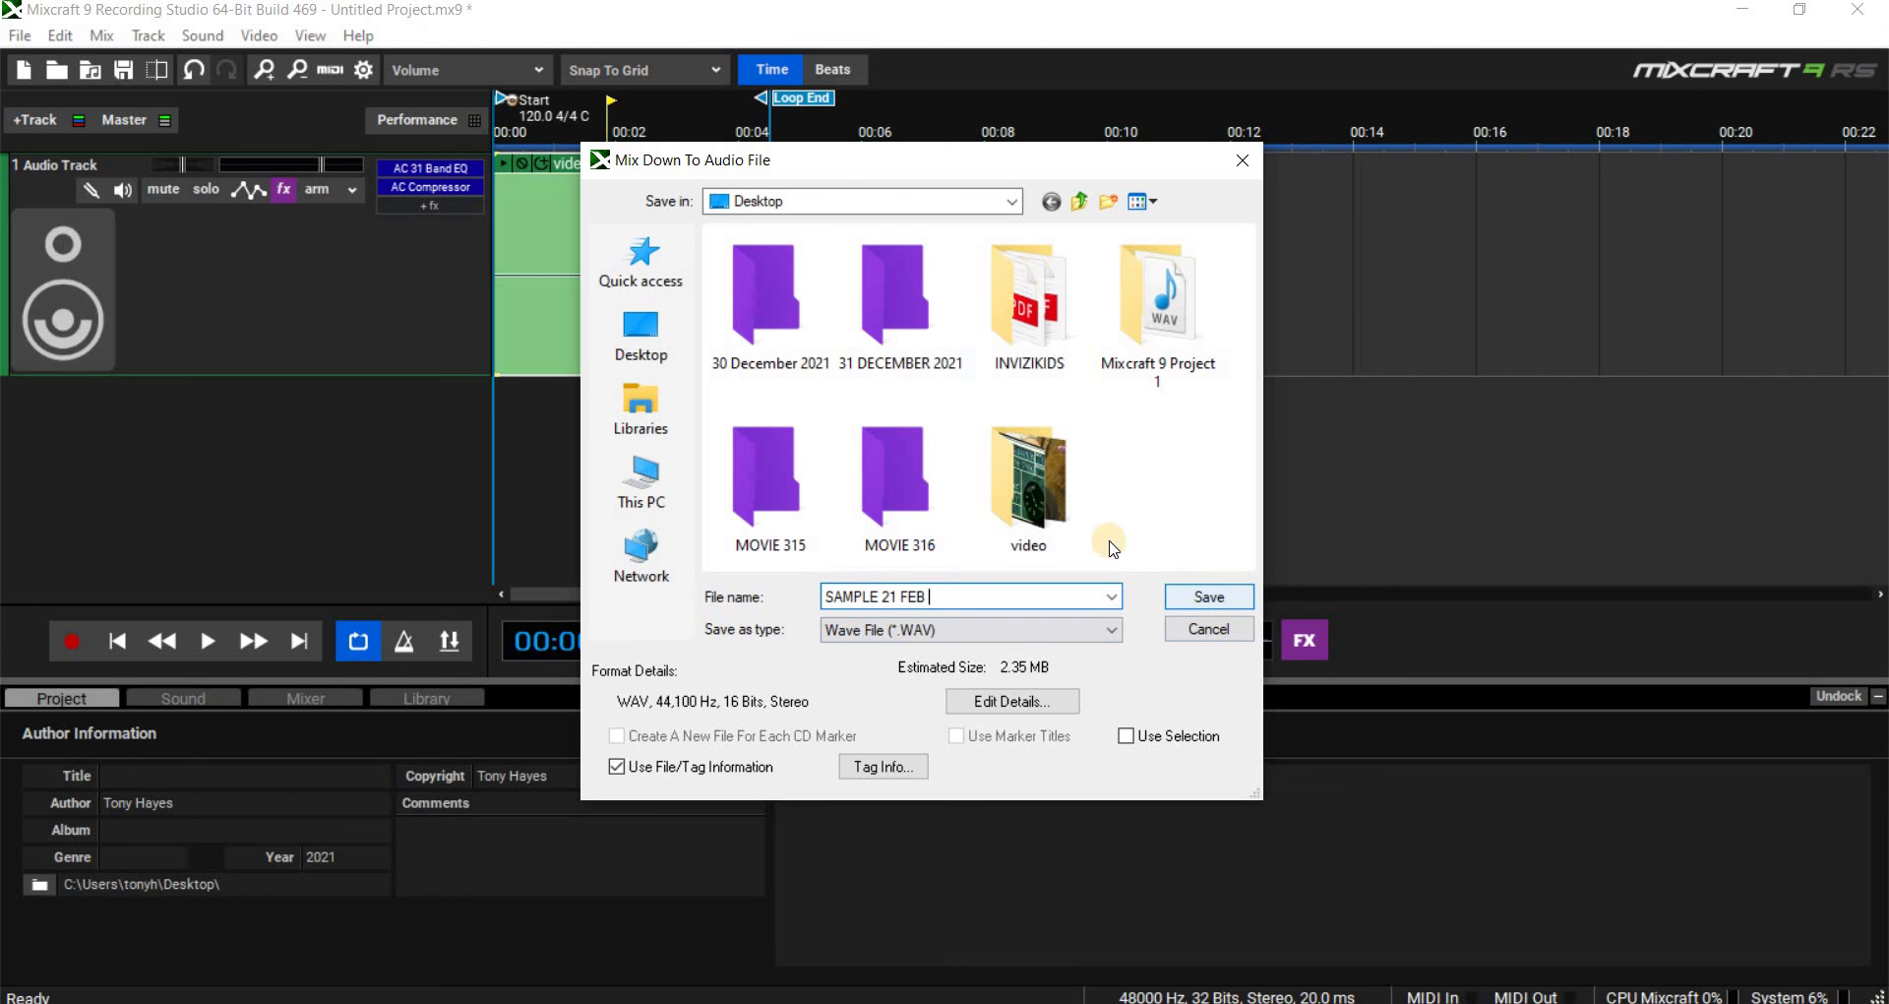
key(Return)
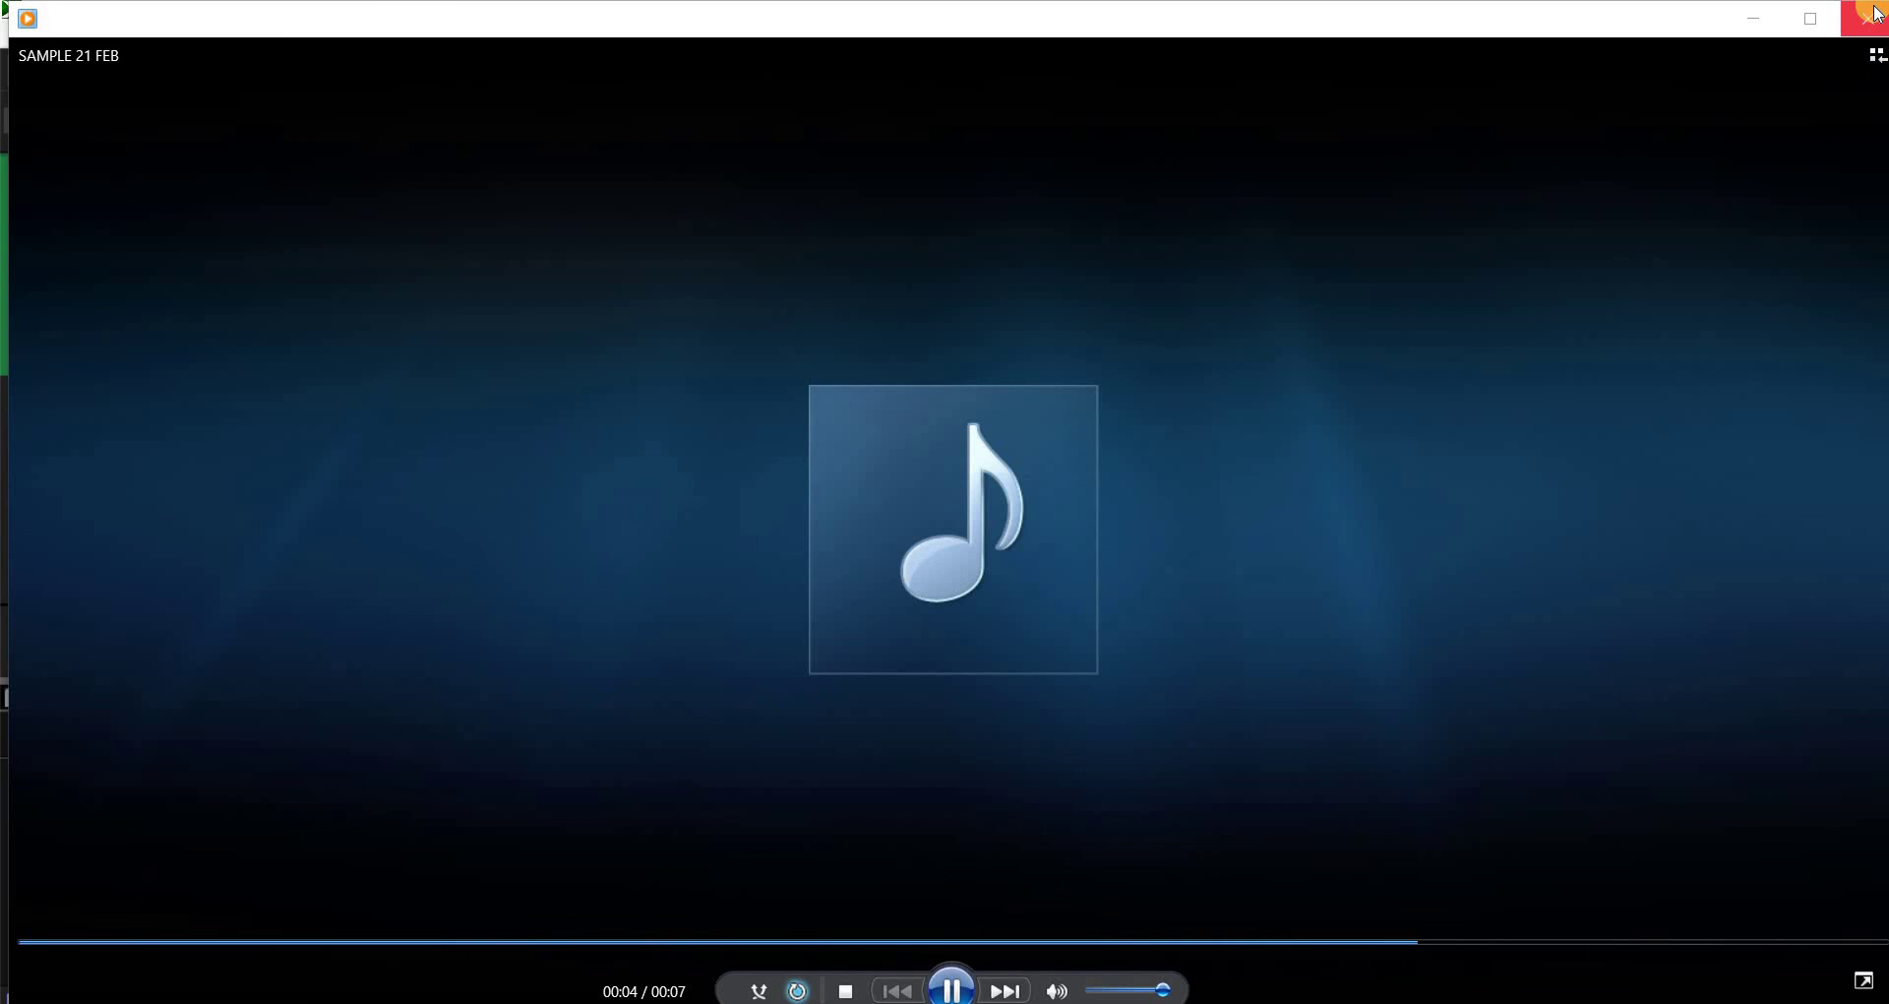
- Close the media player that is previewing the exported SAMPLE 21 FEB file
click(1866, 19)
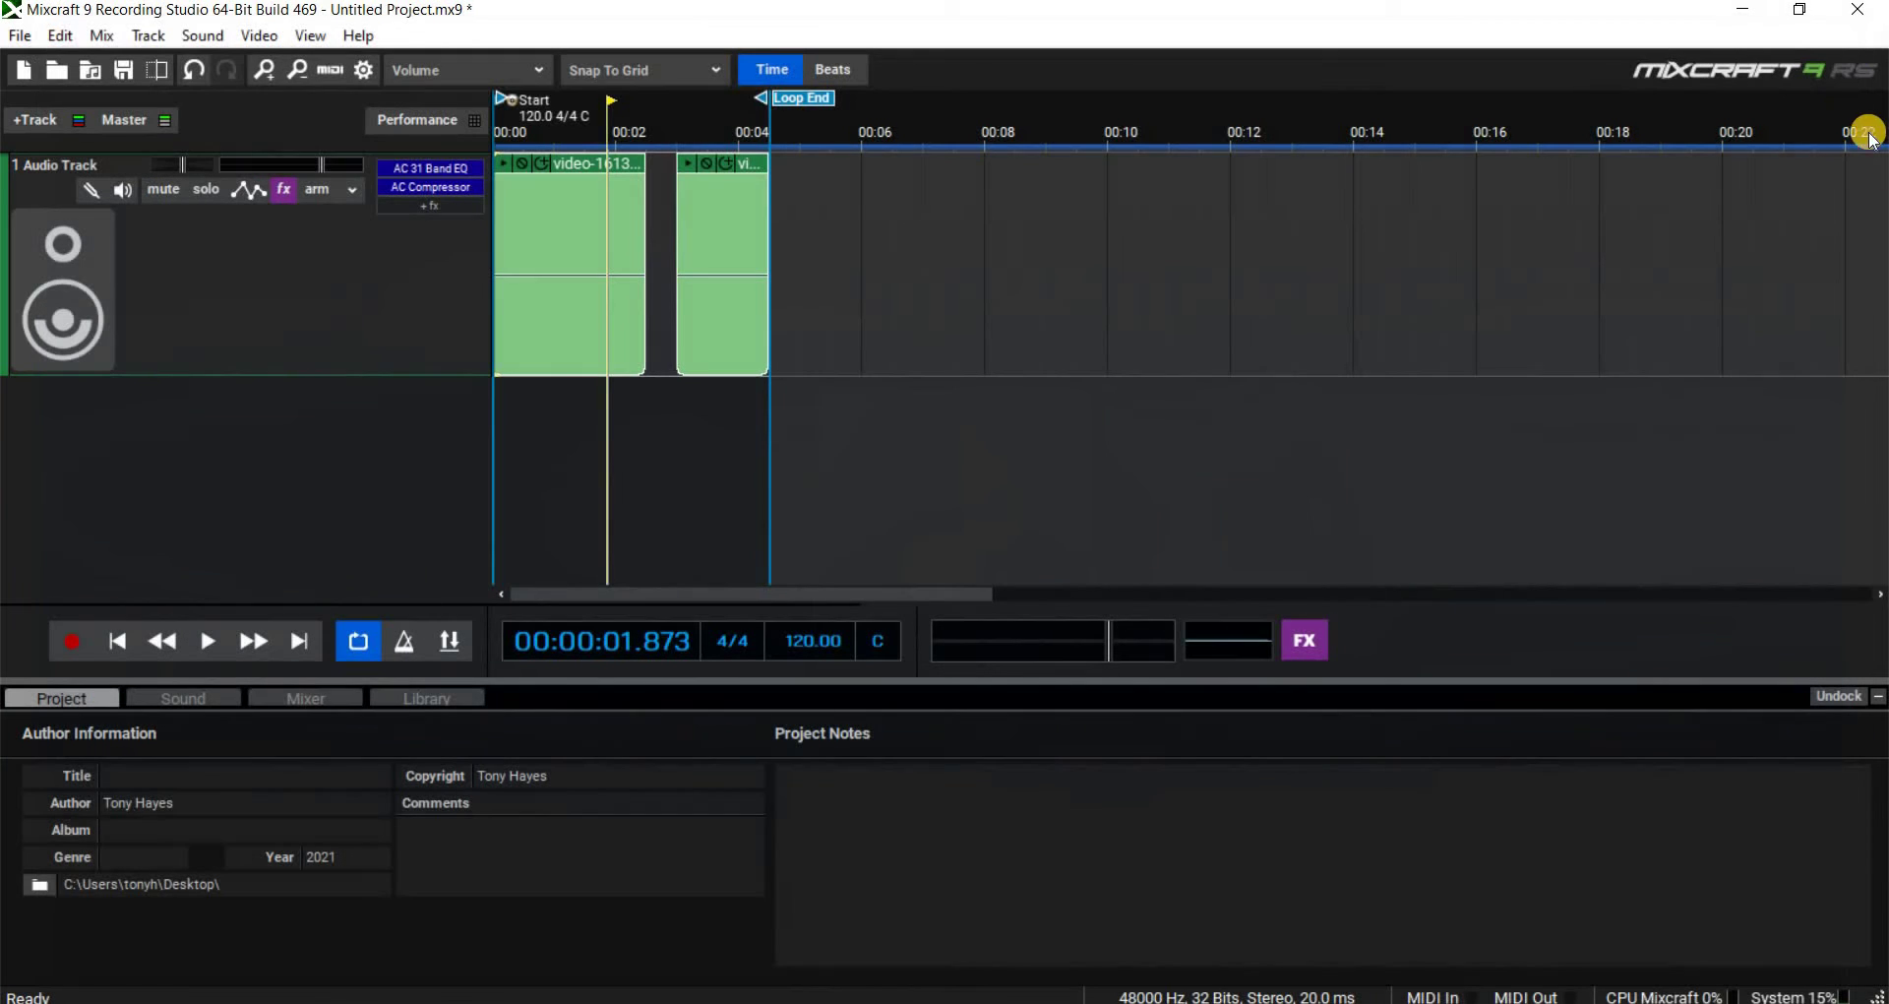
click(1863, 20)
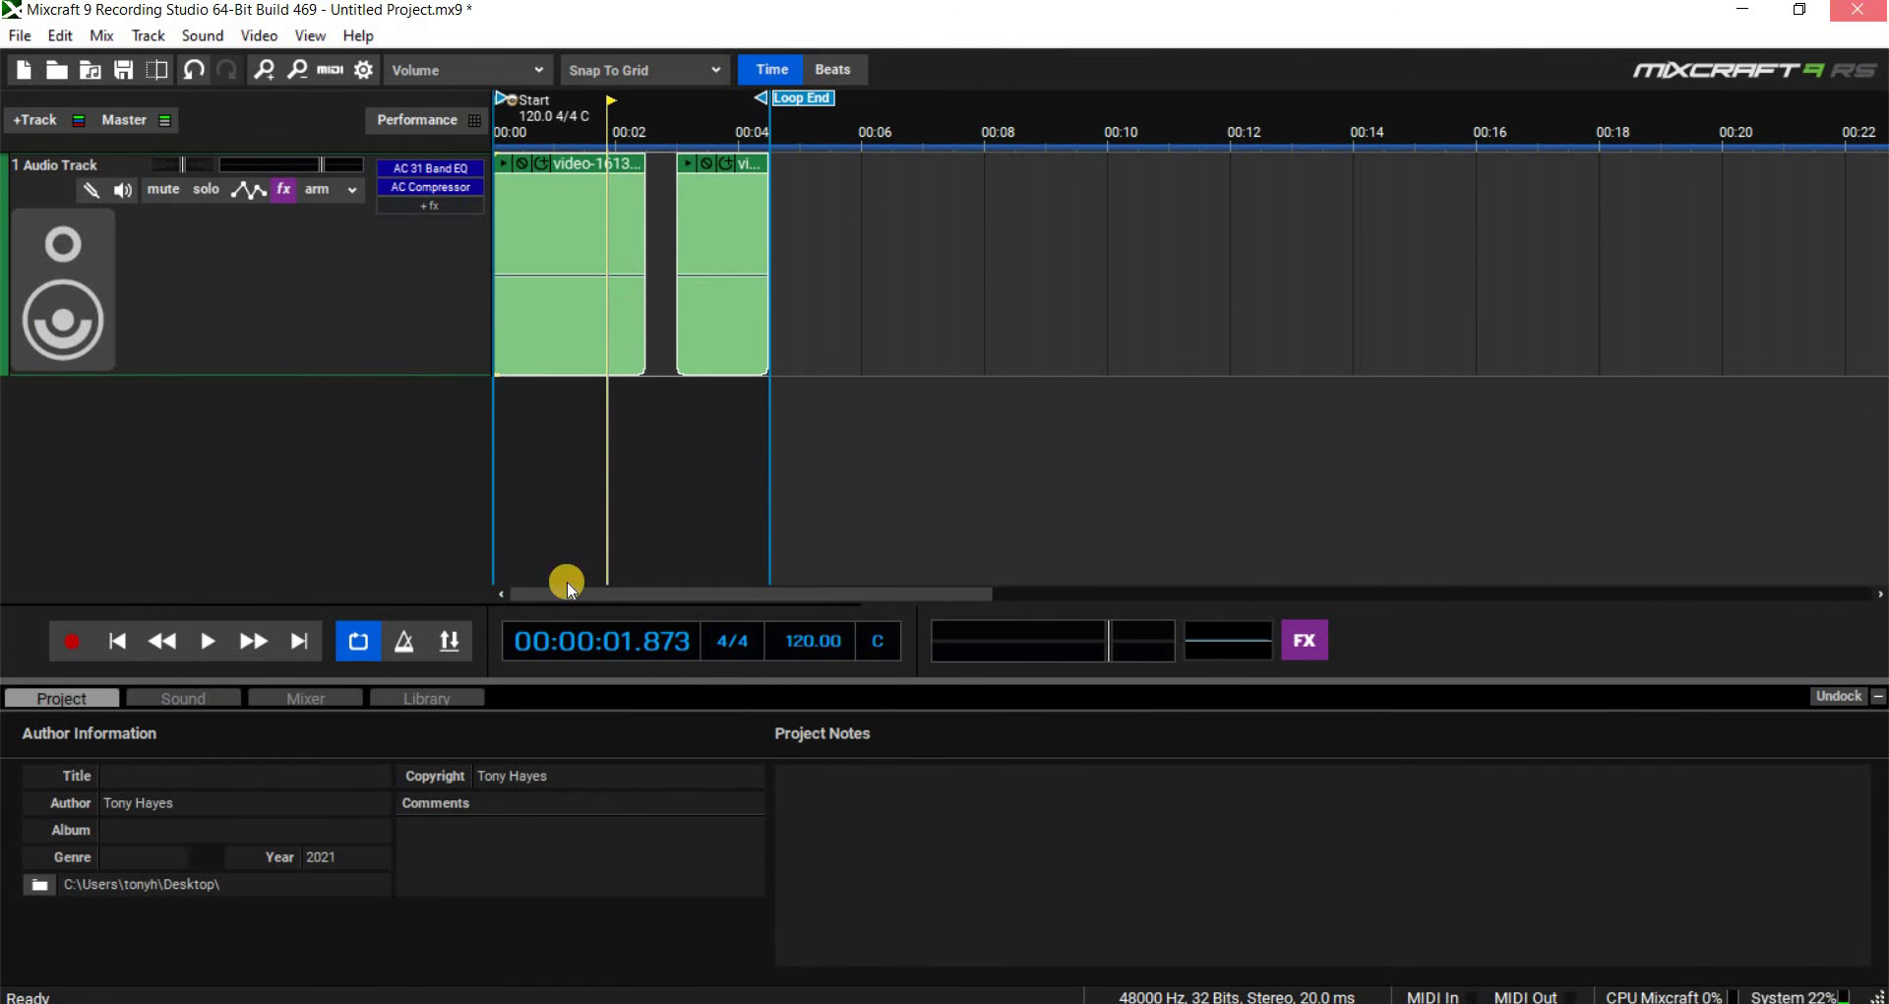
key(Escape)
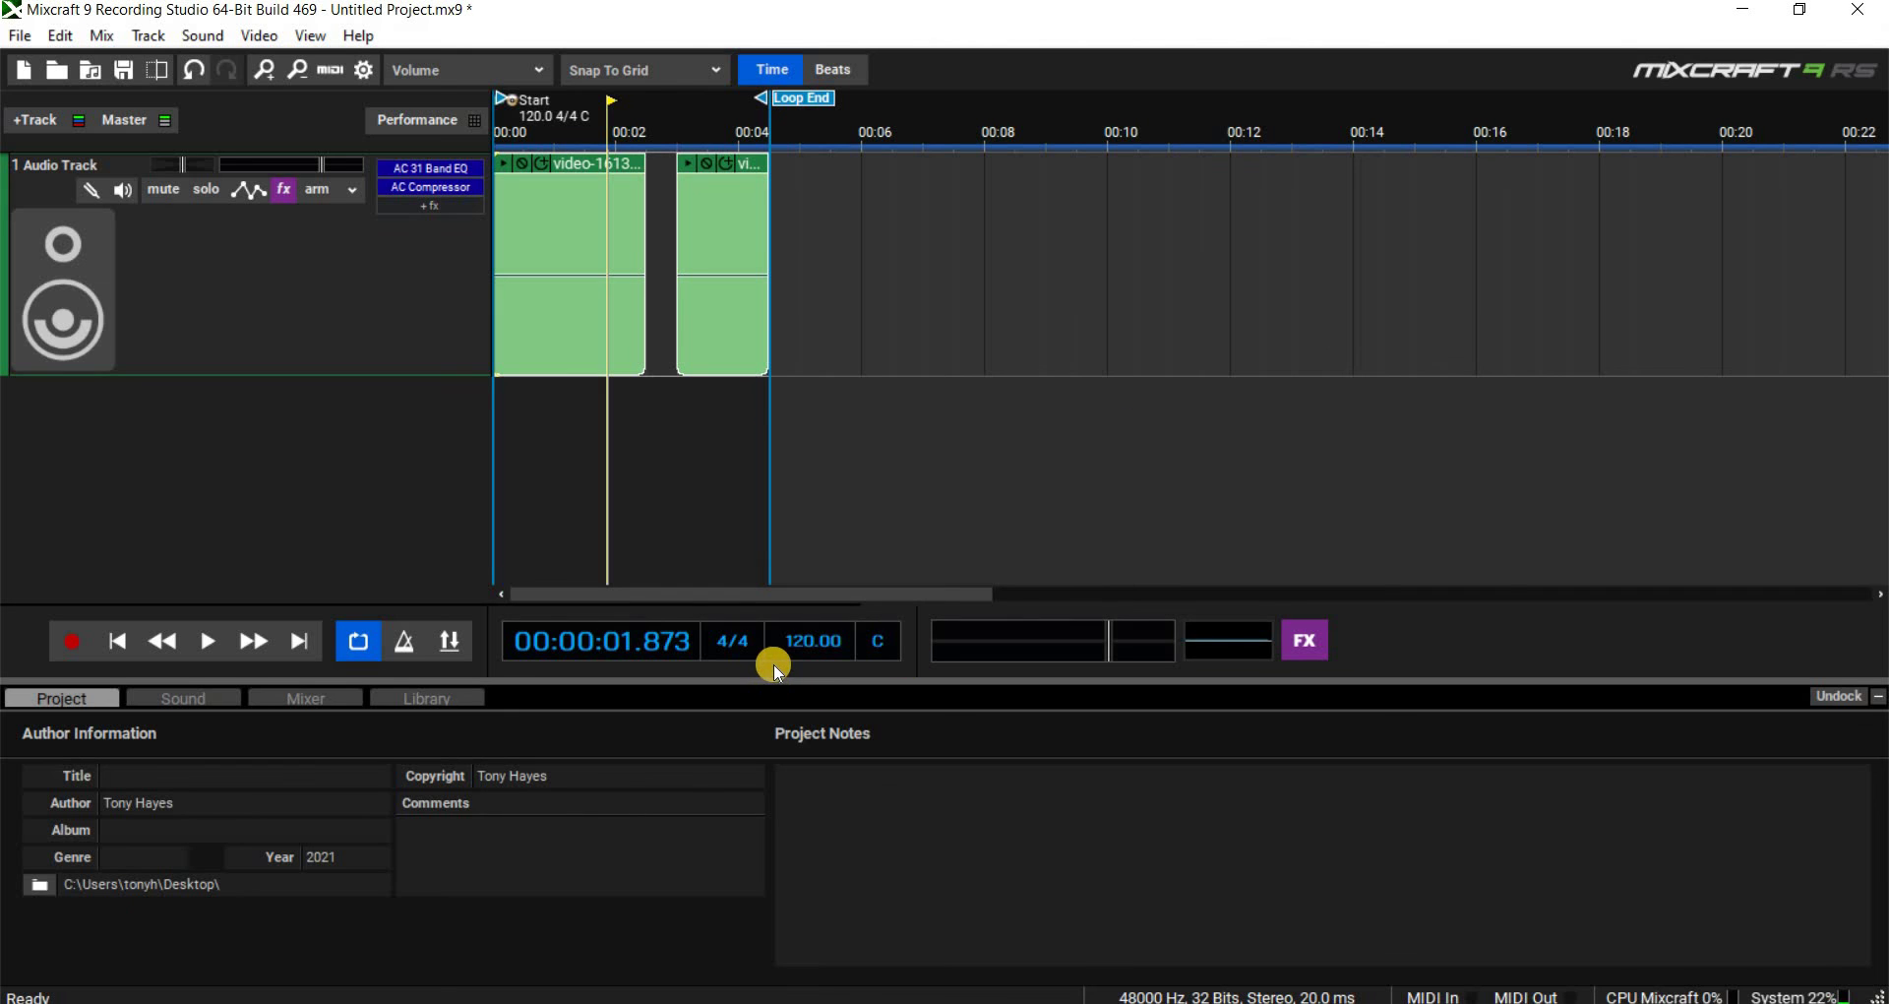
- Switch to WavePad for non-commercial use, open the SAMPLE 21 FEB file from the desktop, and play its first two seconds
click(689, 999)
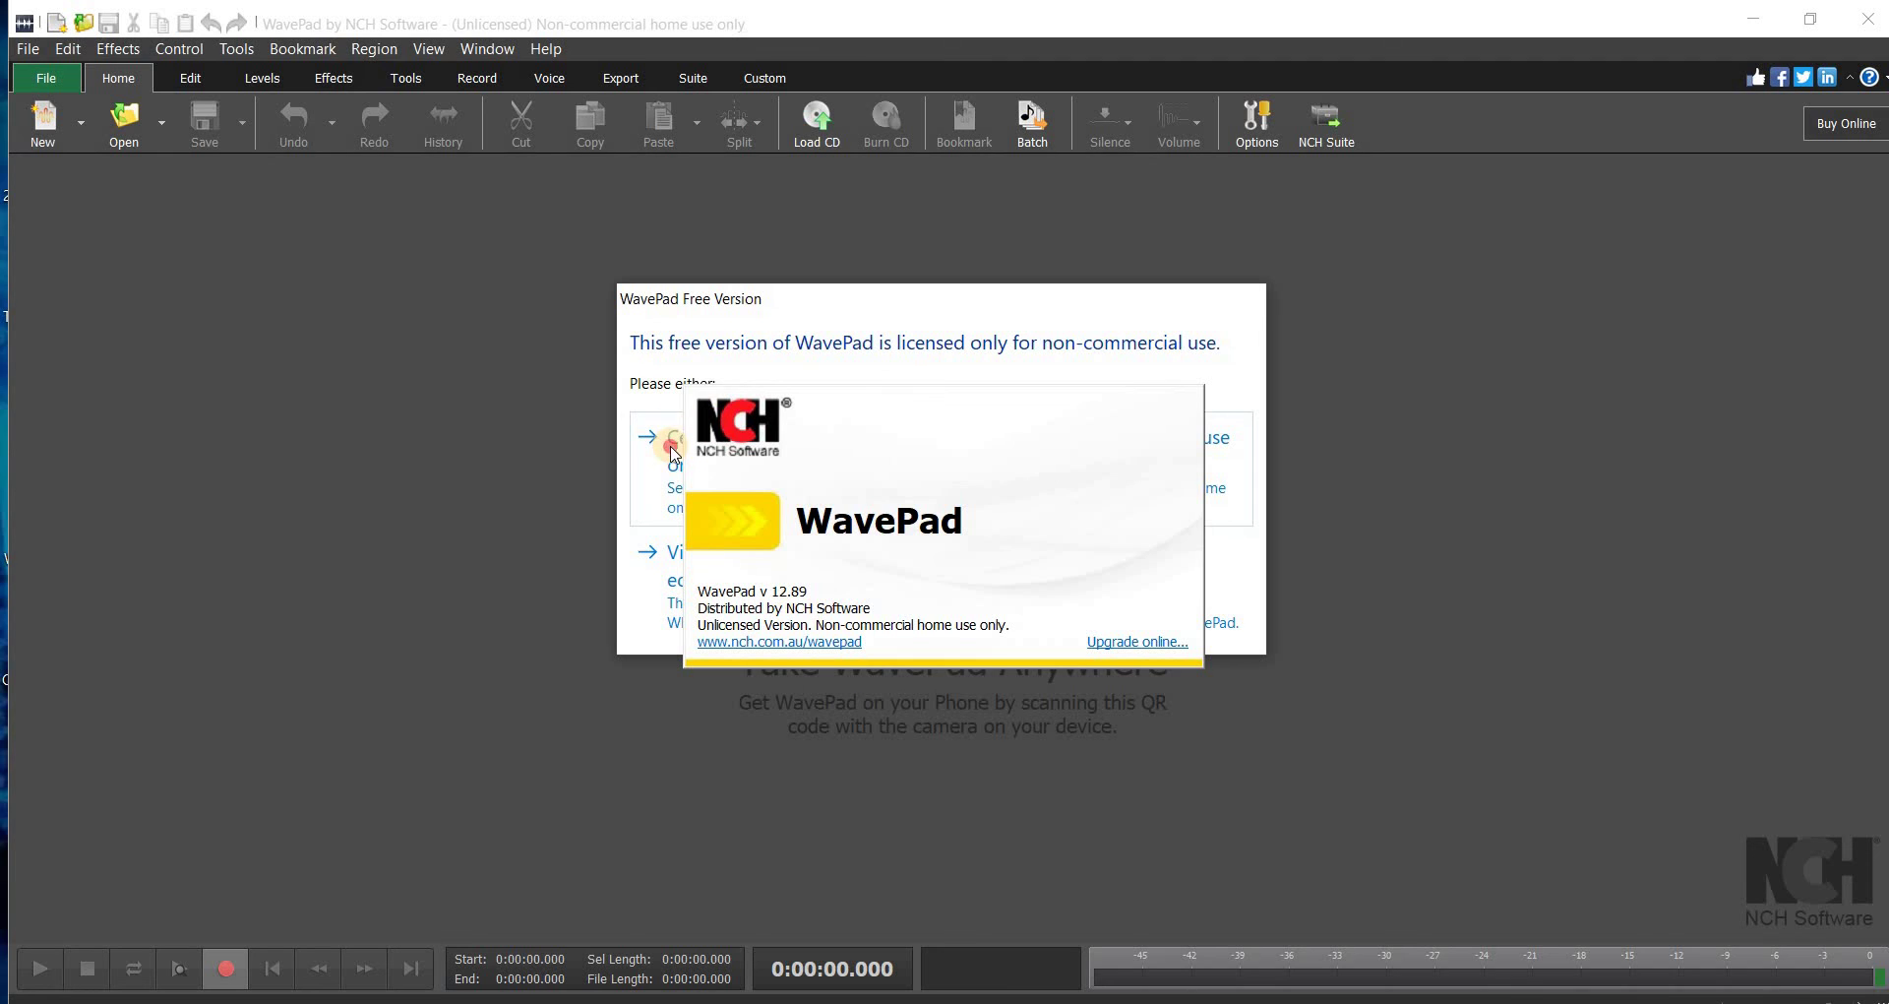
click(673, 454)
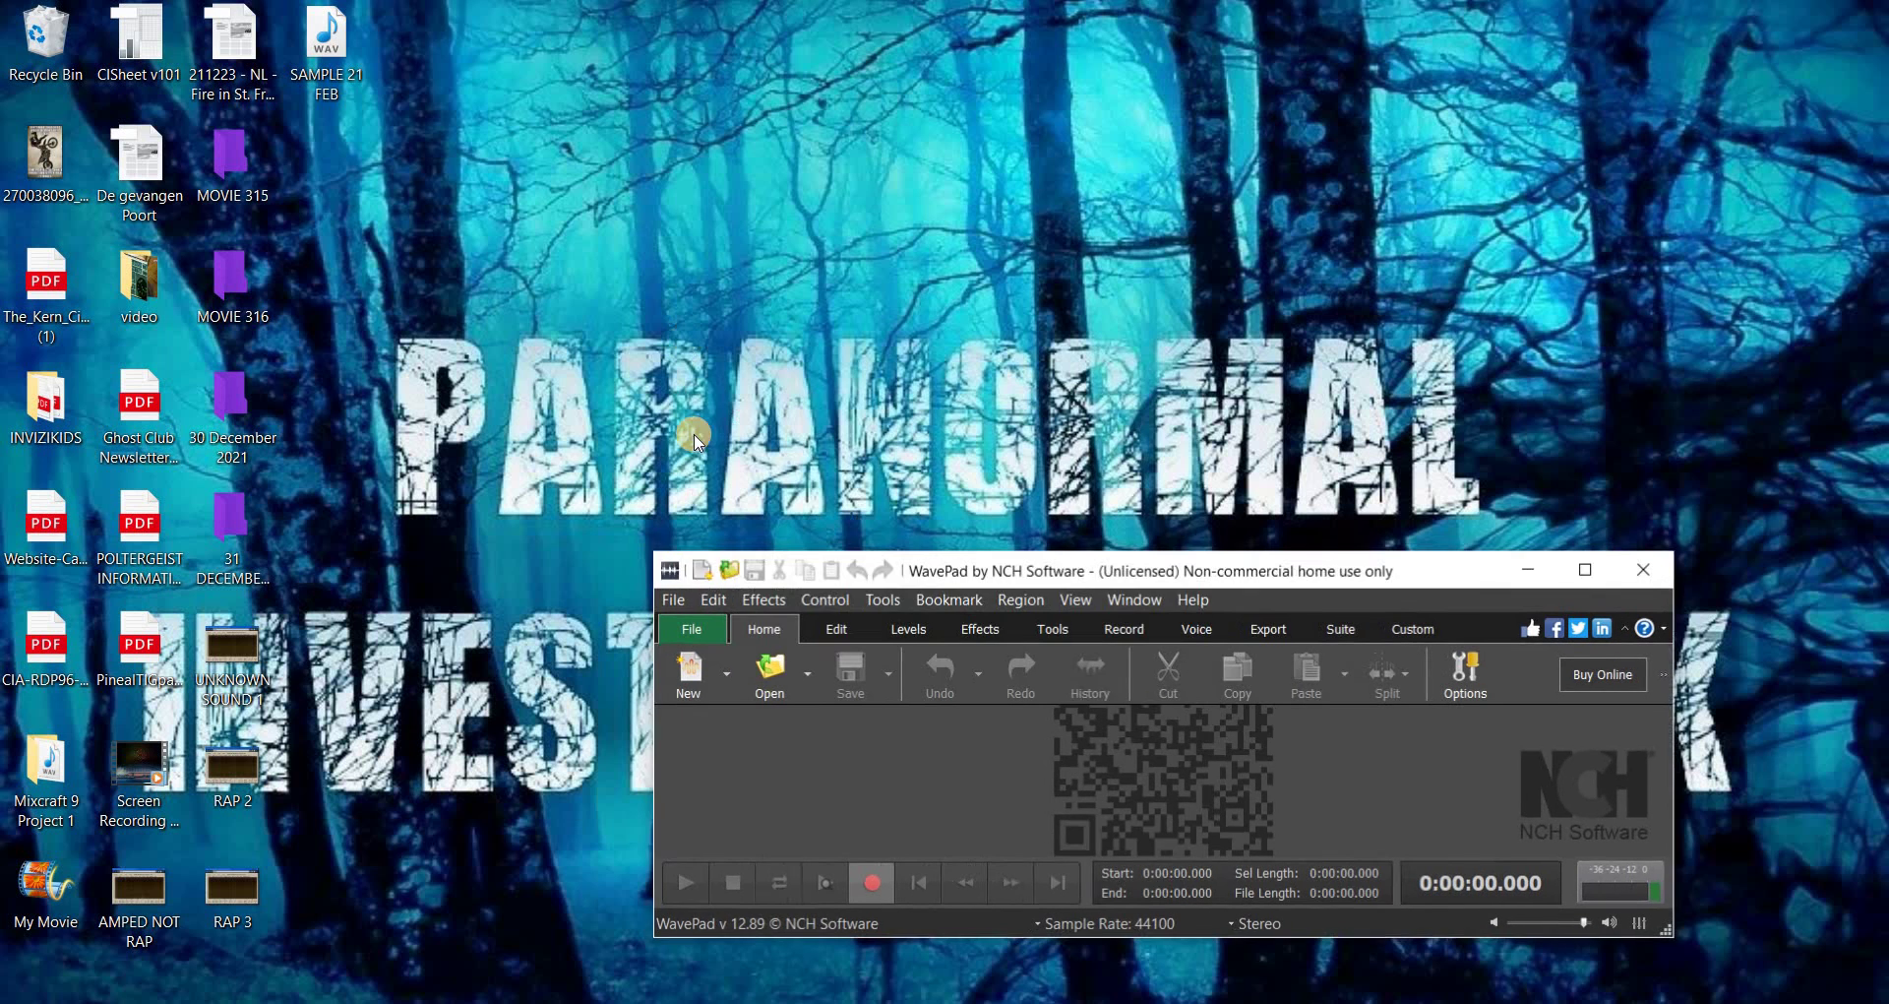
click(1810, 17)
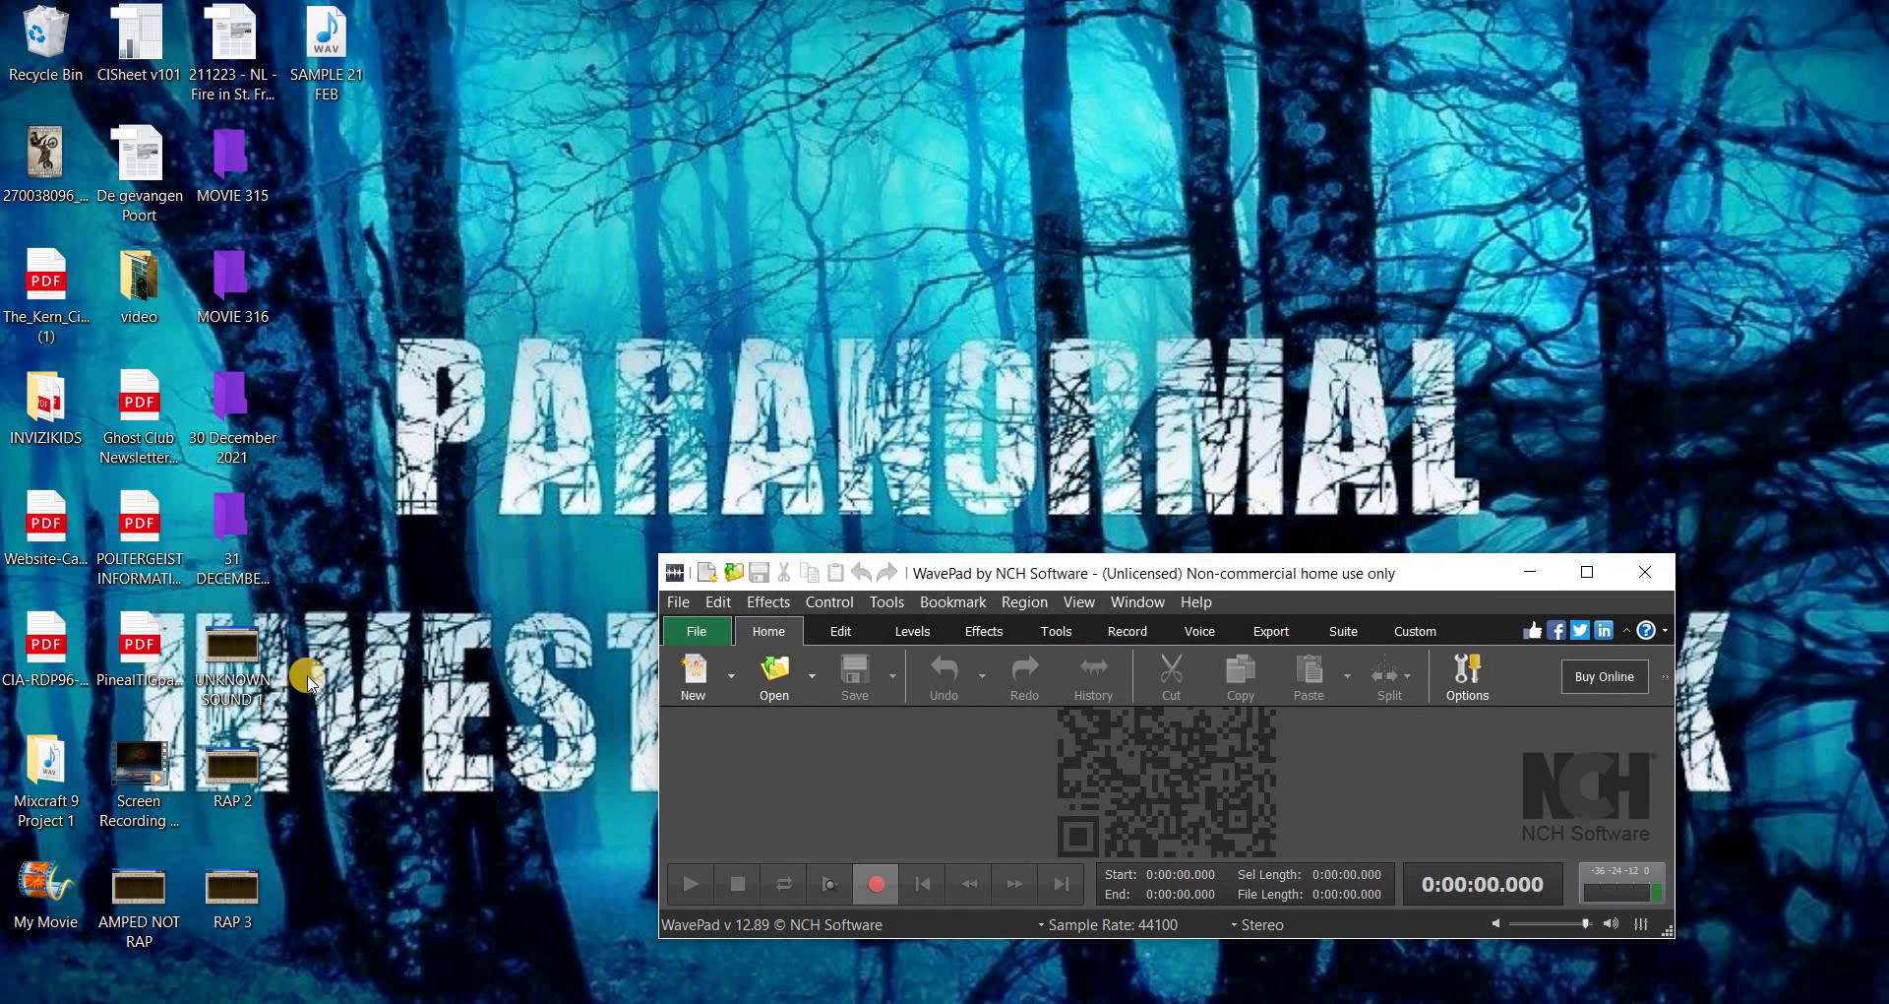
drag(334, 81, 1202, 765)
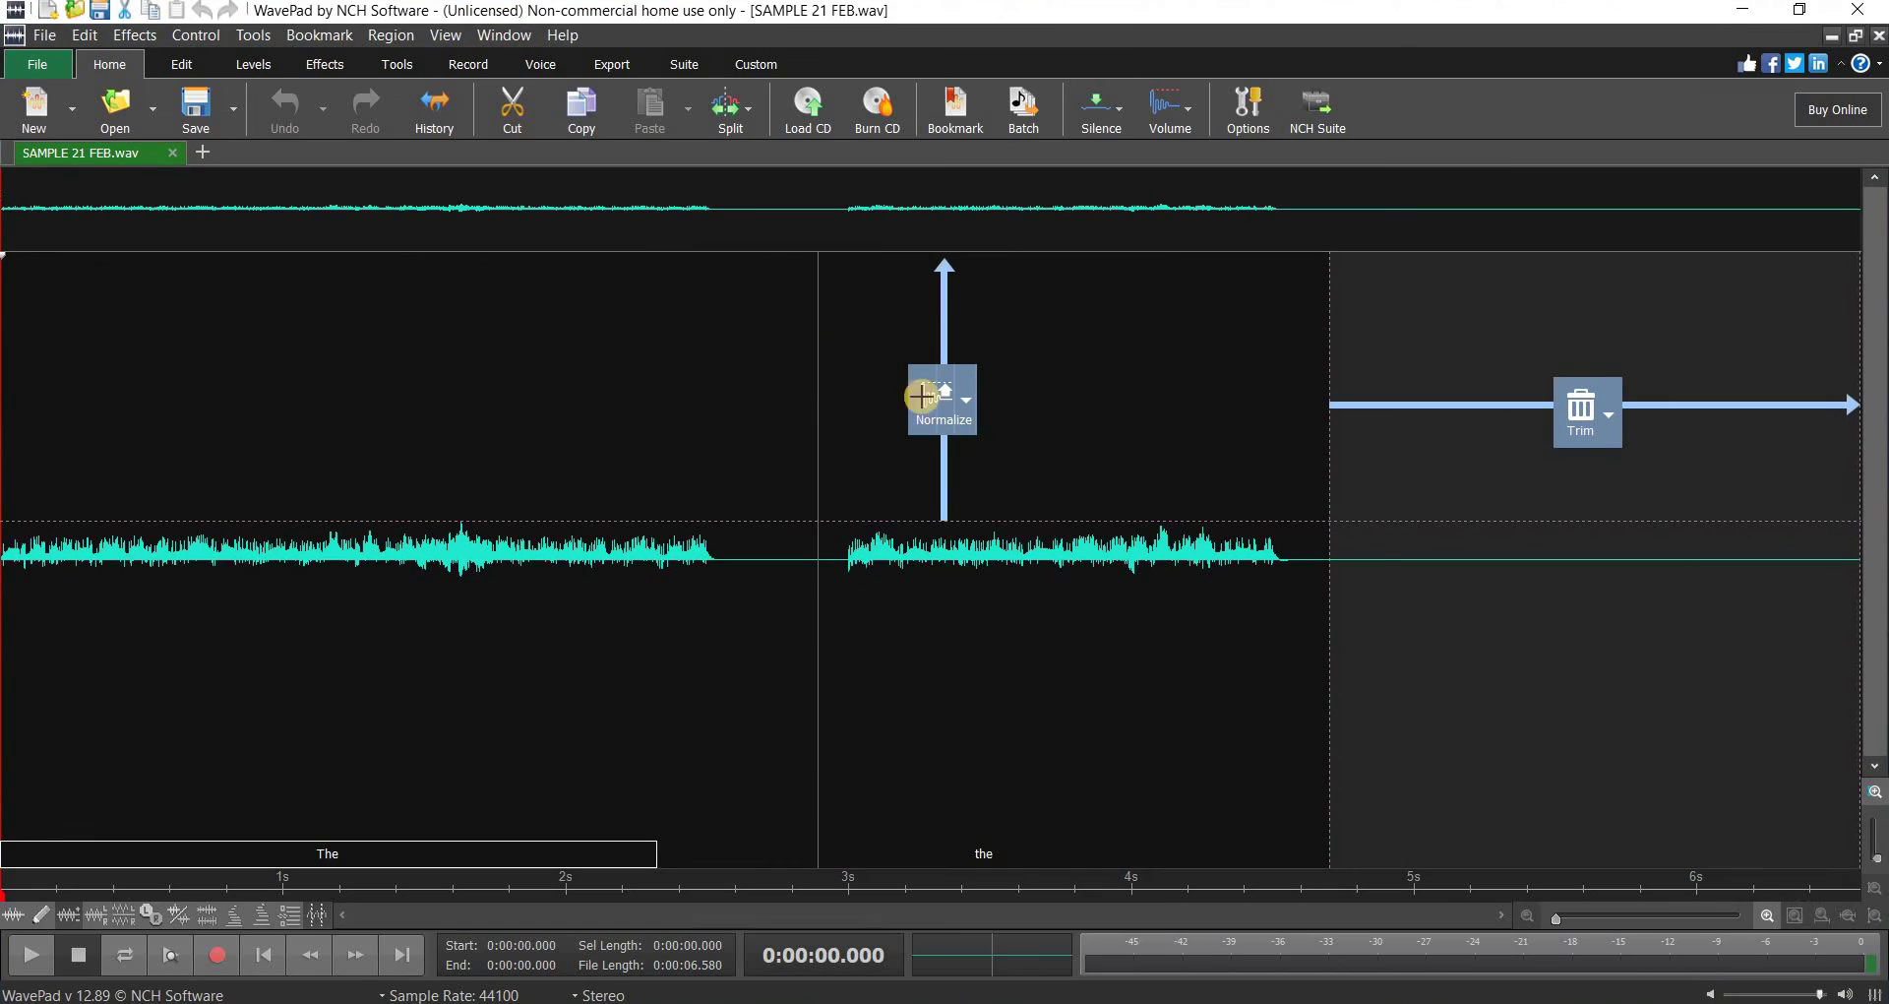
click(30, 961)
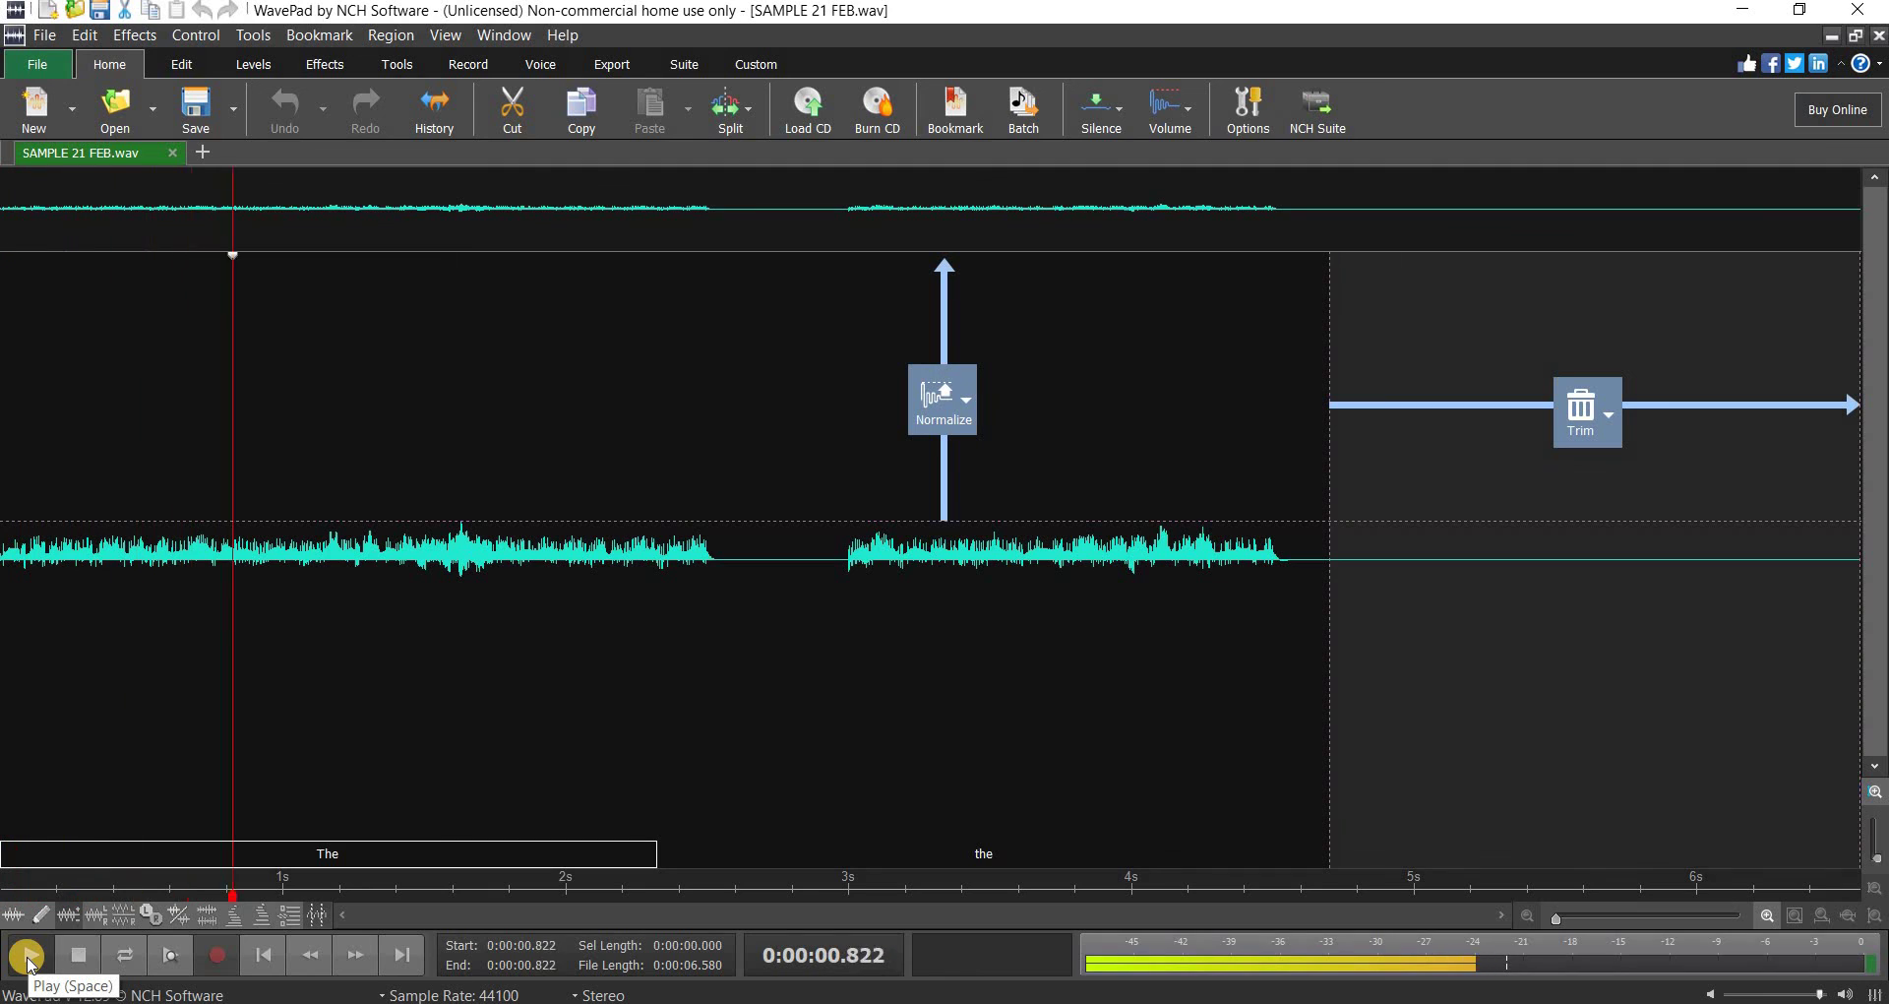
key(space)
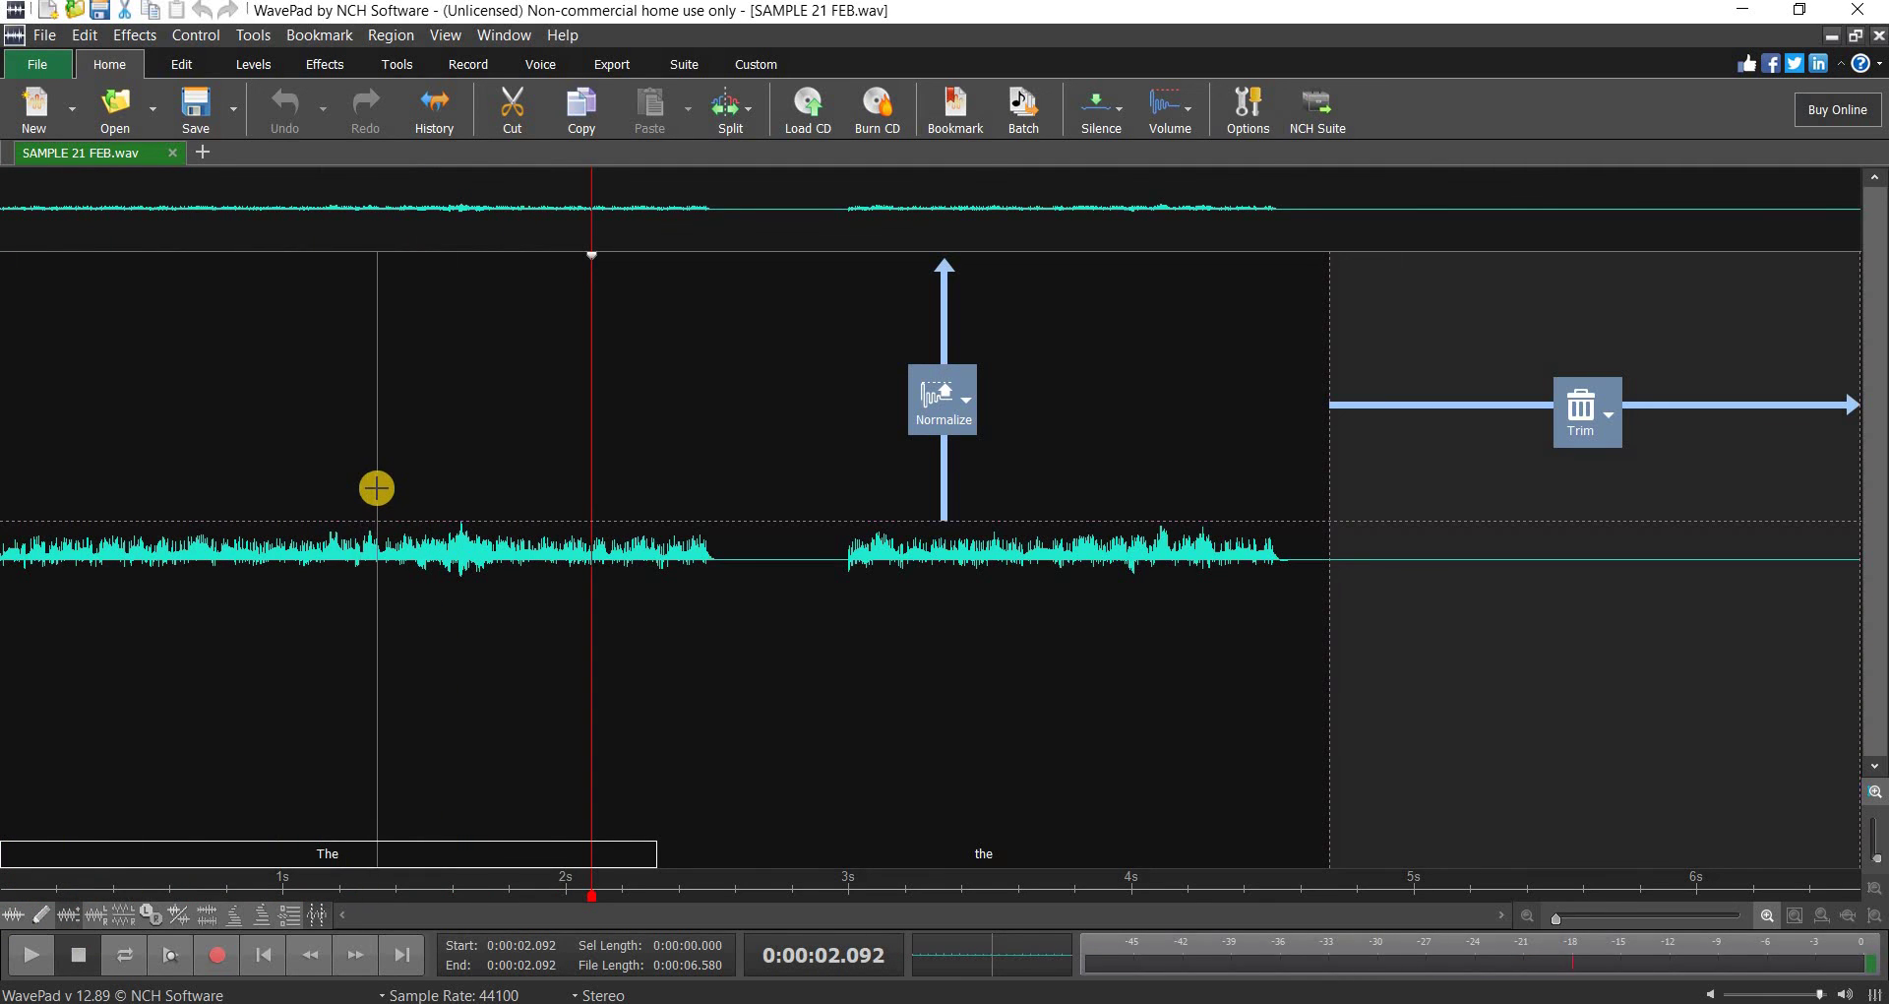
- Select the first 1.33 seconds of the recording and grab it as the noise sample for spectral subtraction
drag(341, 489, 5, 433)
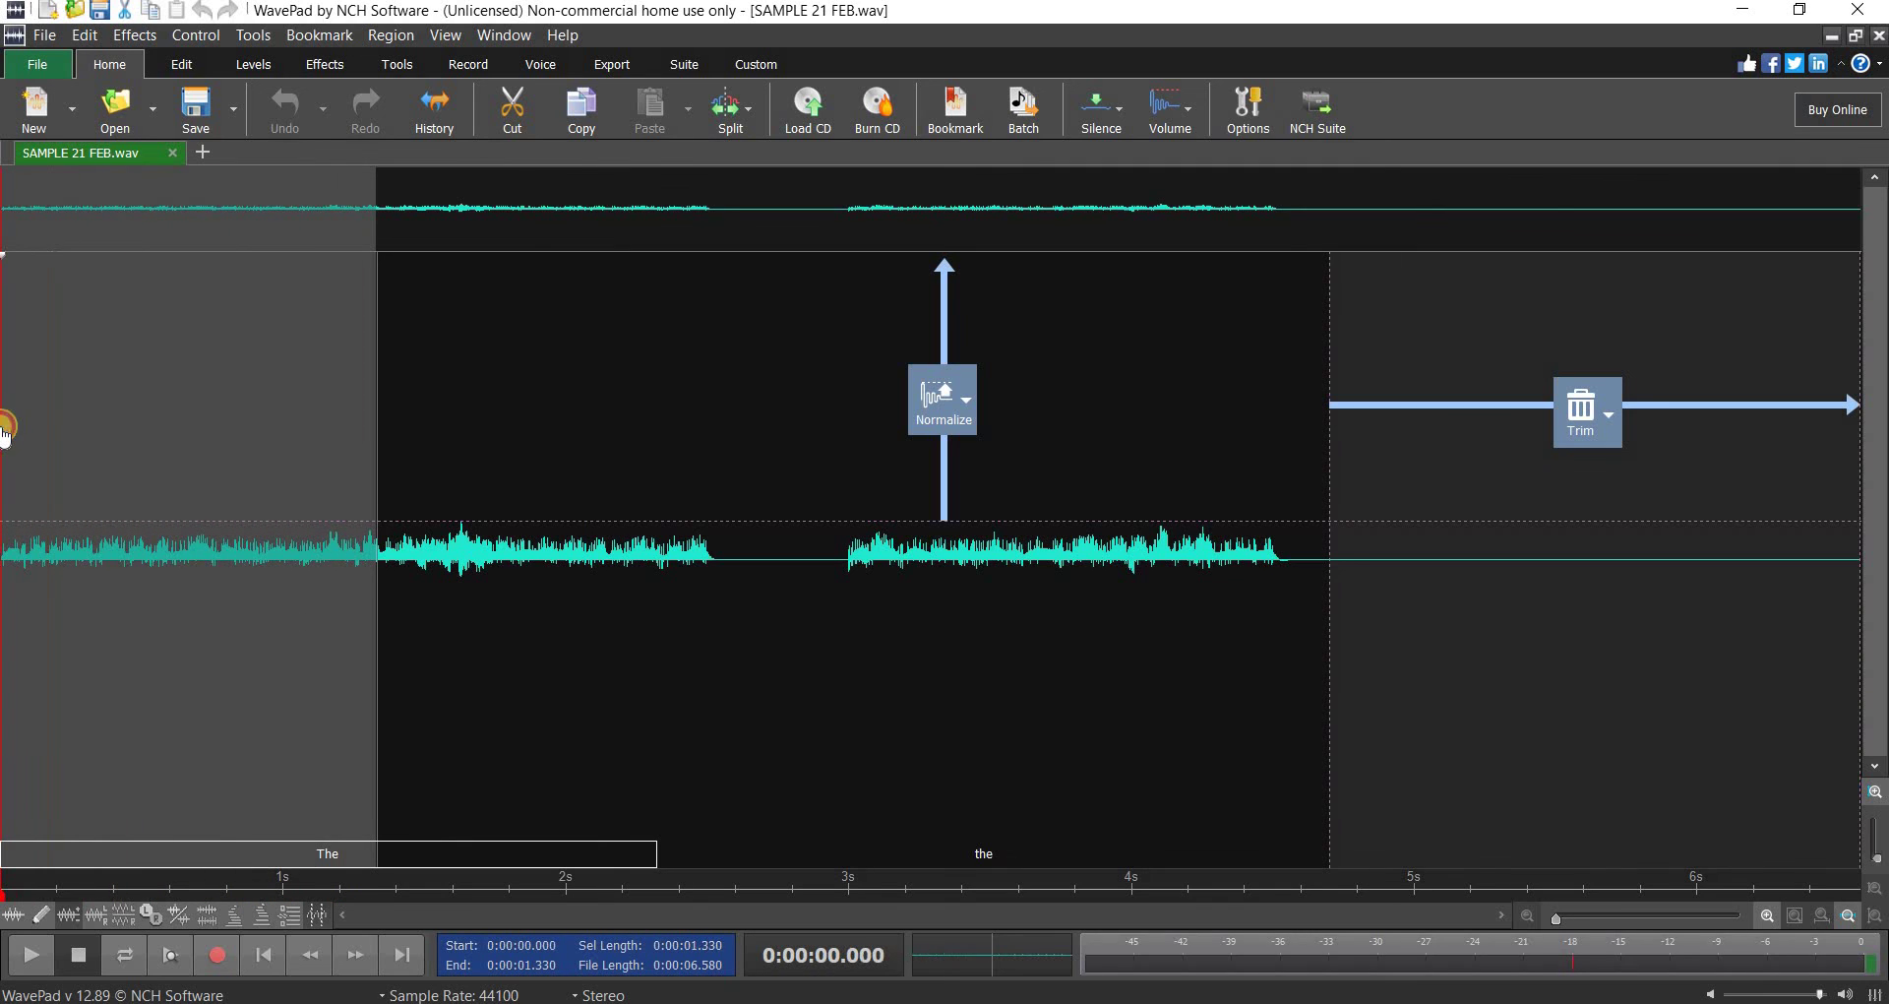
click(118, 38)
mouse_move(85, 39)
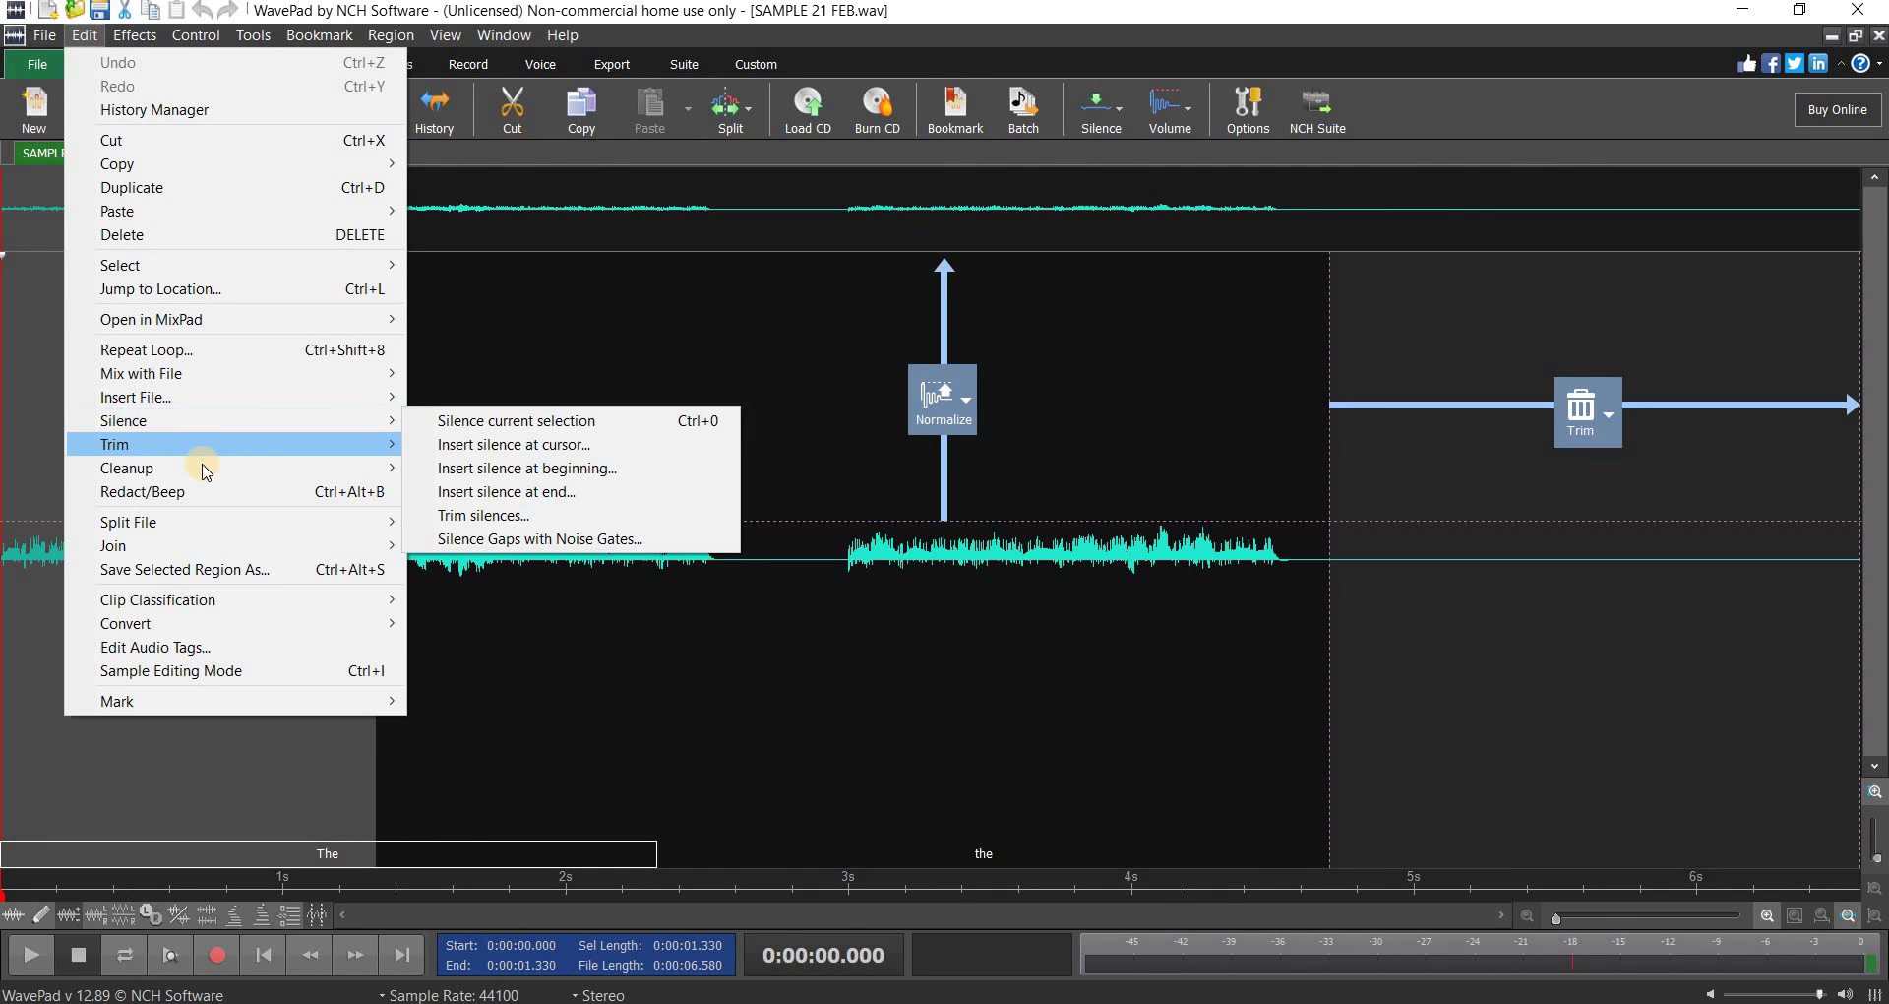
mouse_move(207, 469)
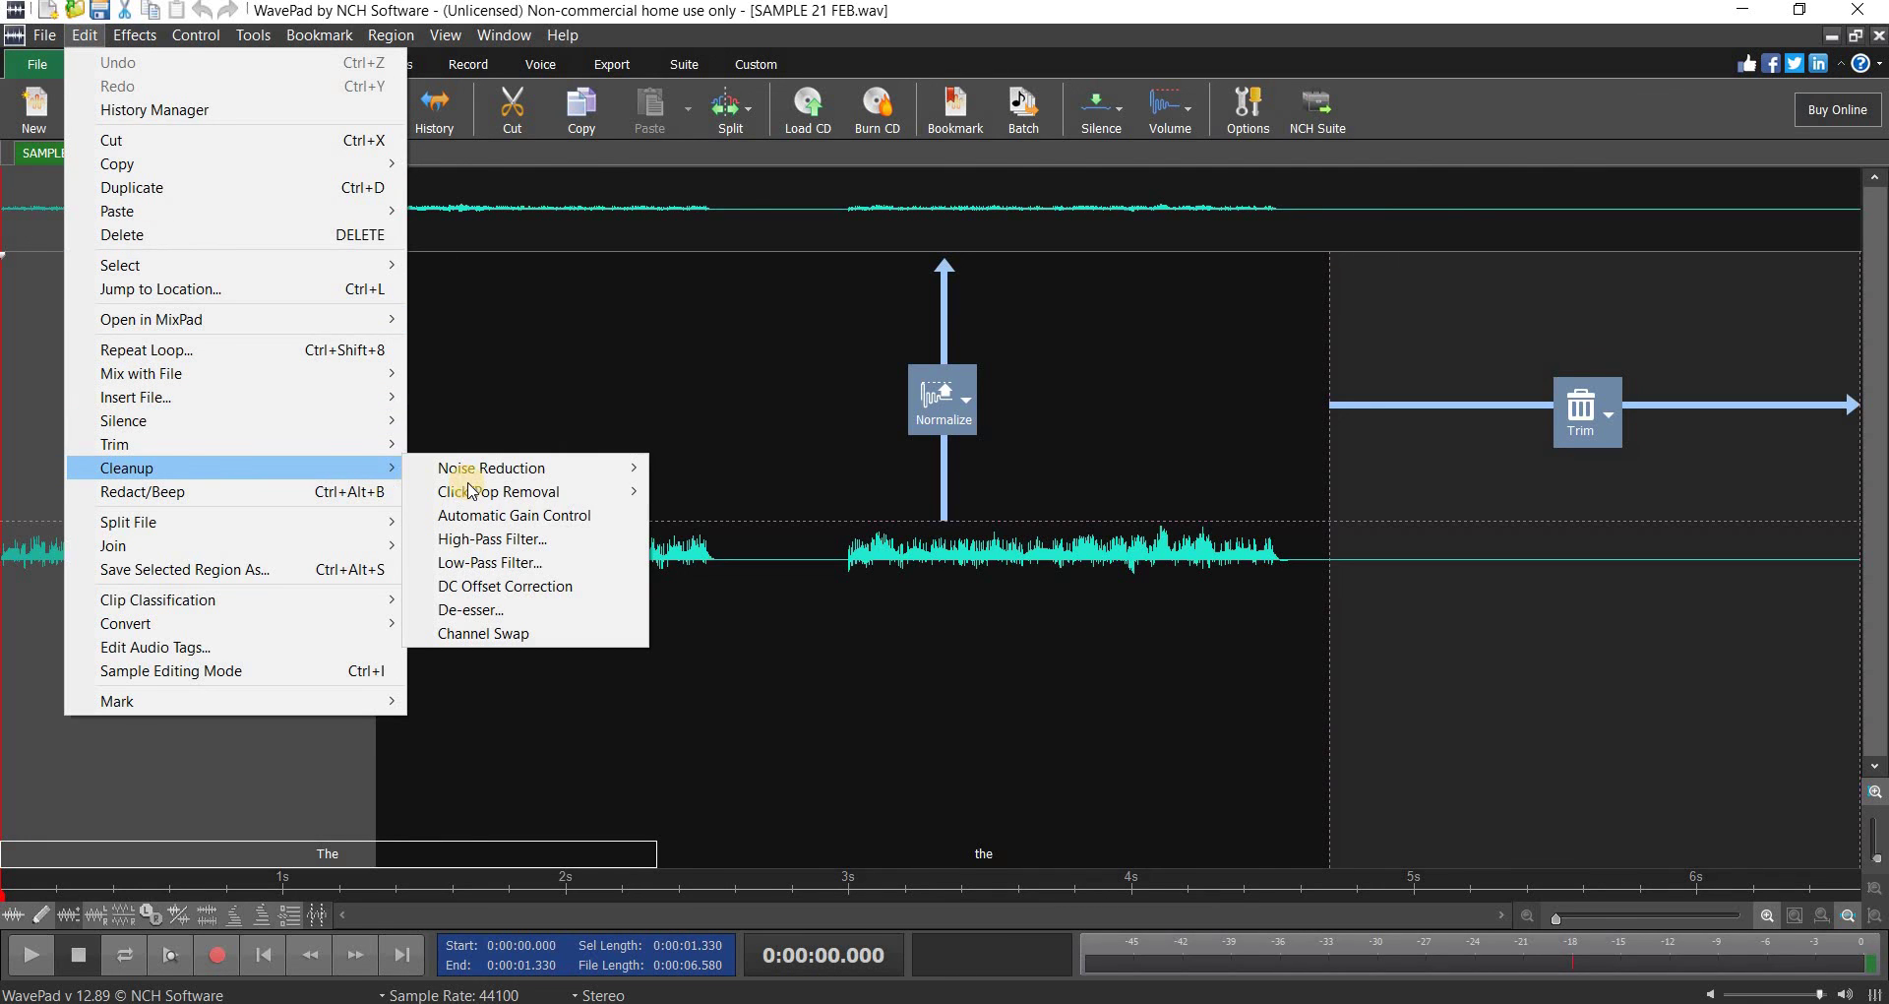
mouse_move(475, 500)
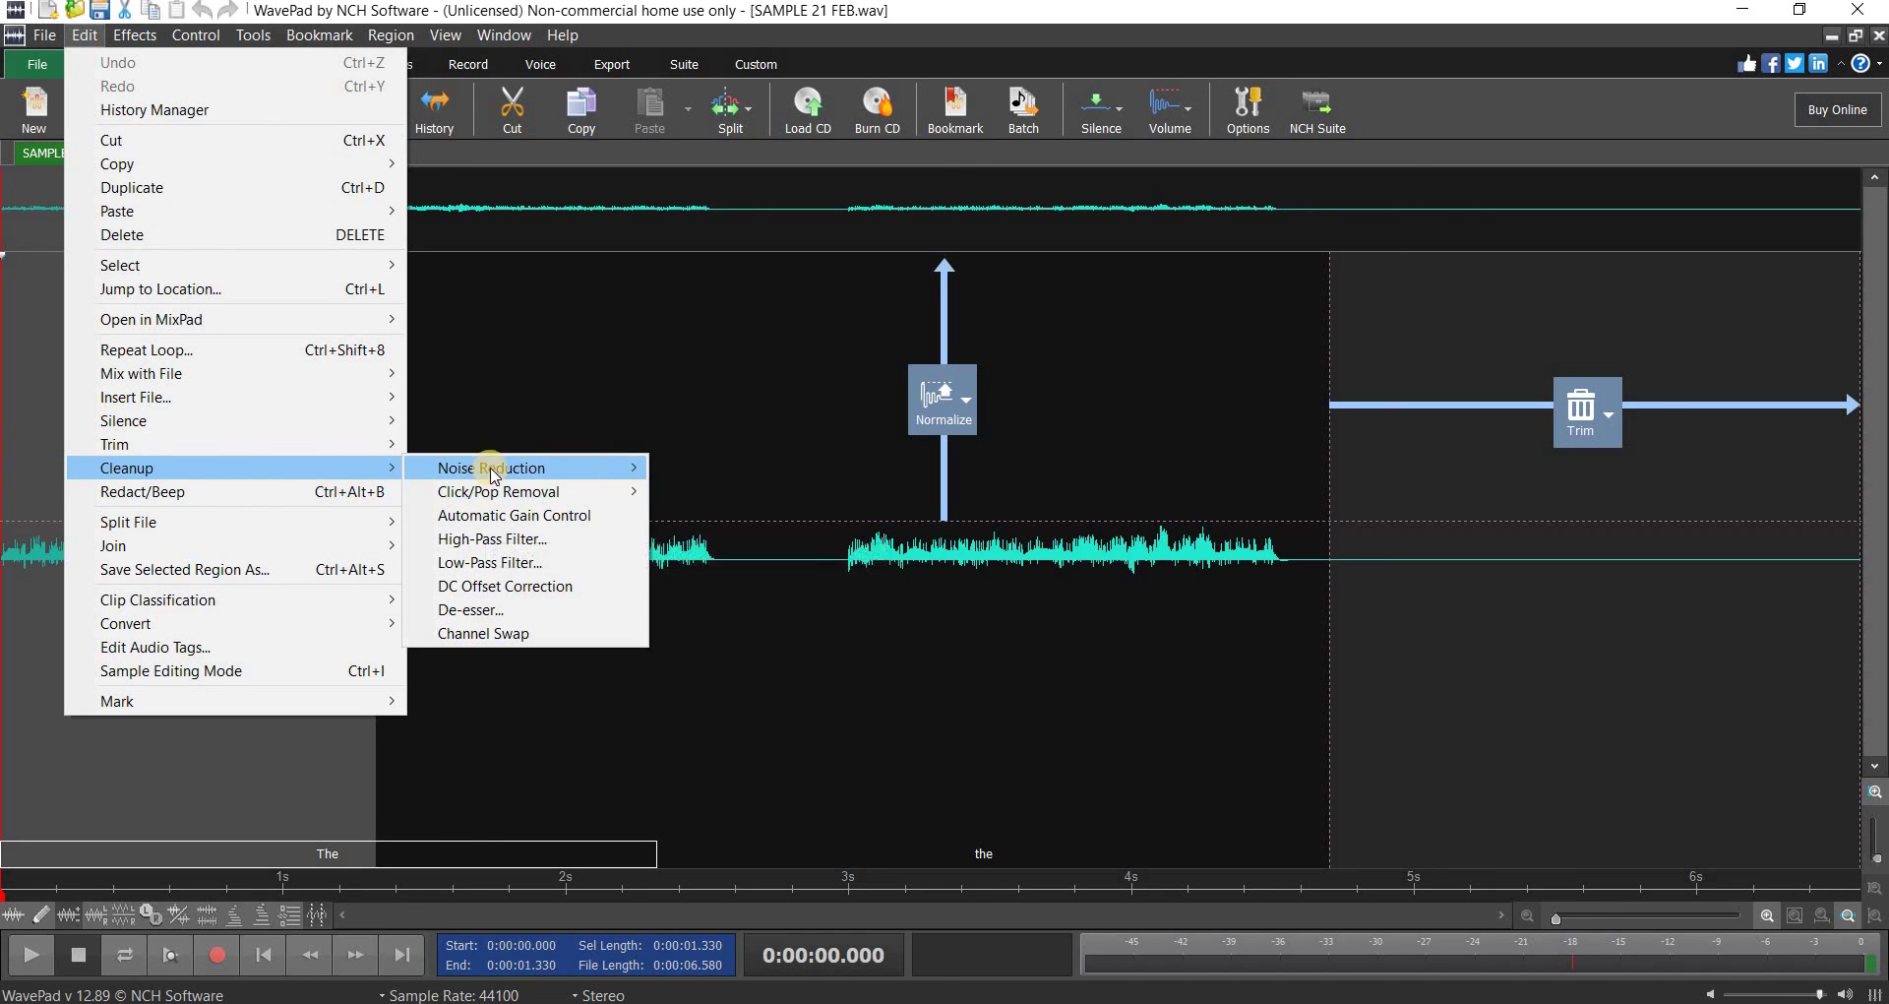
mouse_move(584, 469)
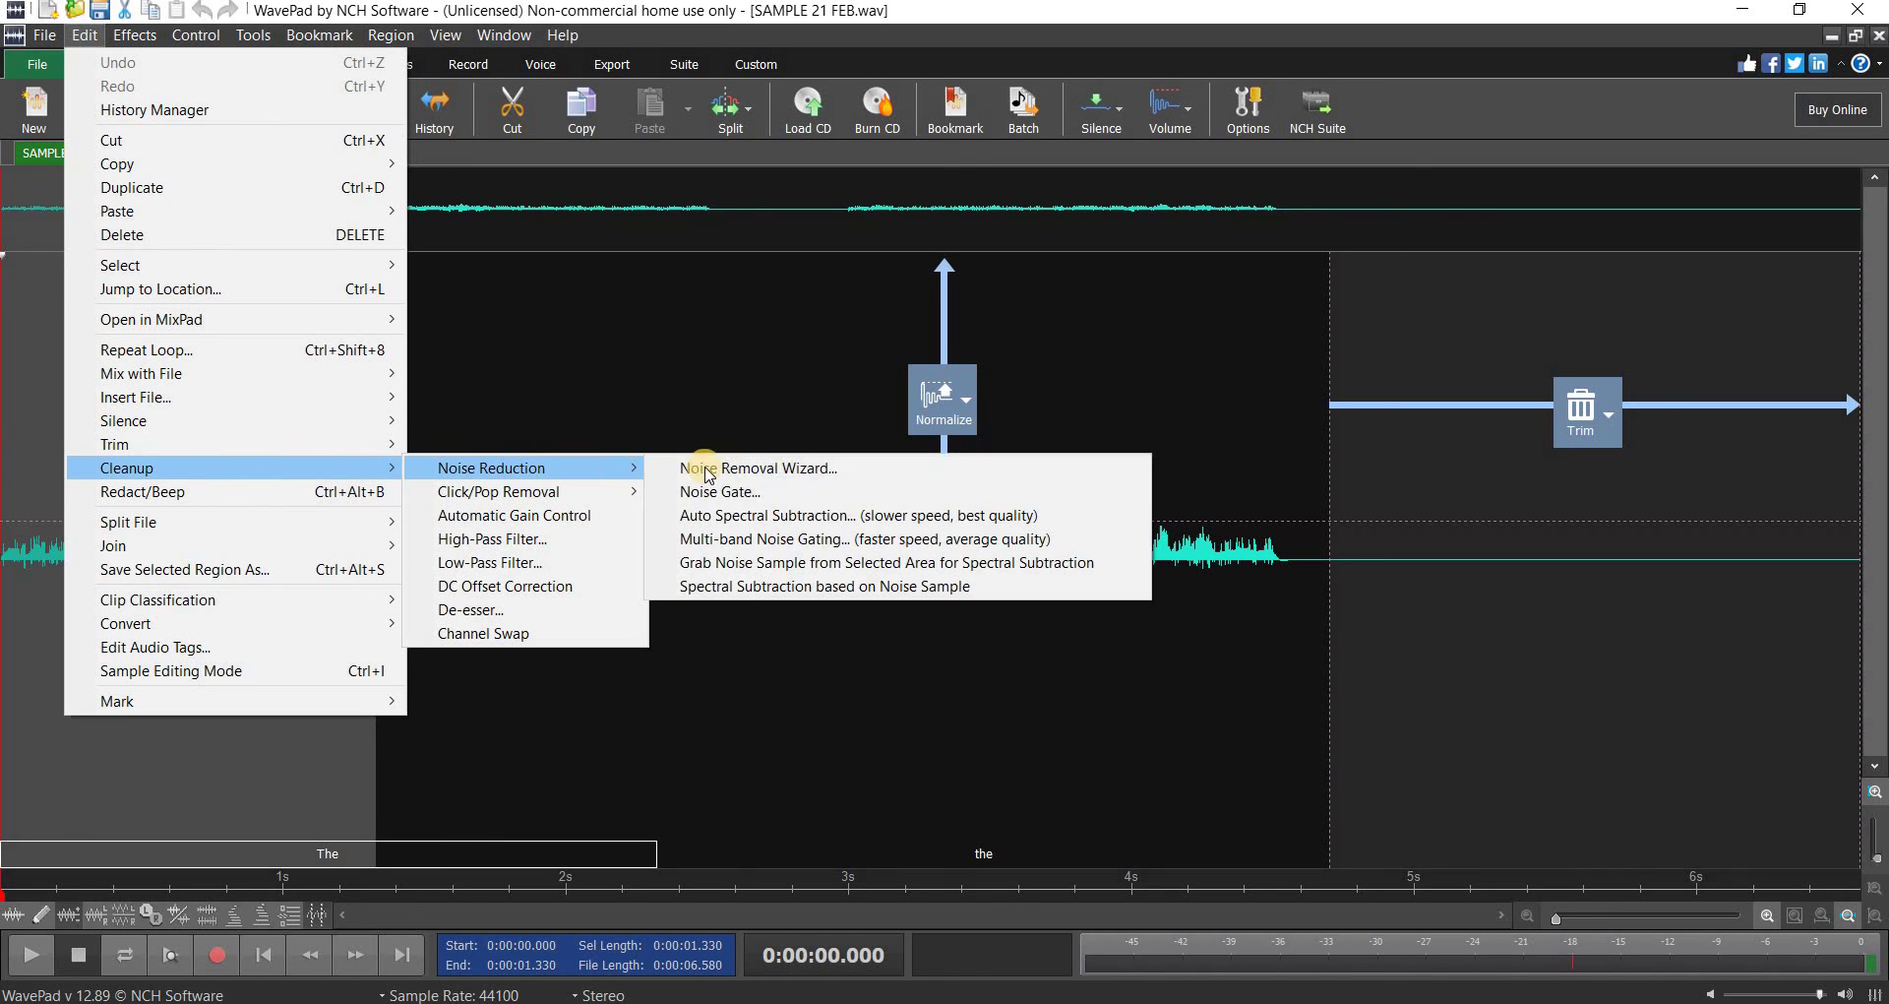
click(723, 558)
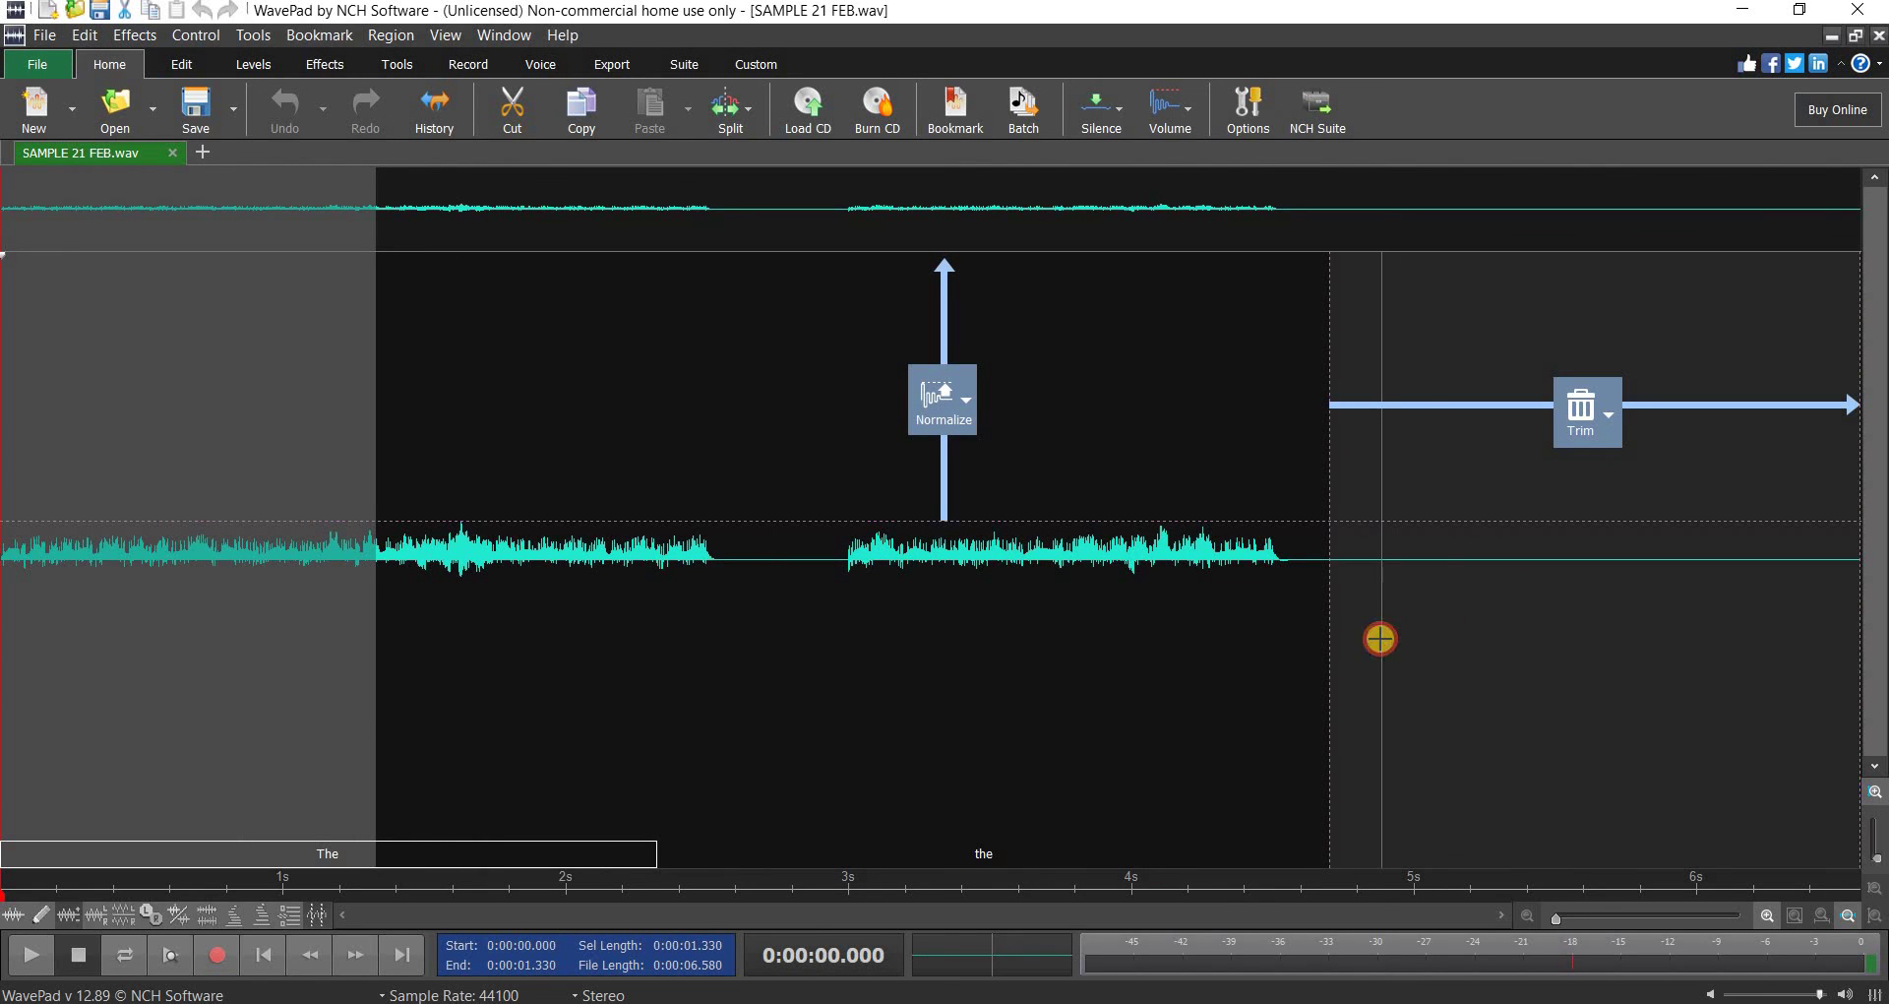
- Reduce noise from the start to about 4.9 seconds with Auto Spectral Subtraction at 50% silence-to-audio proportion, and play the result
drag(1381, 638, 68, 662)
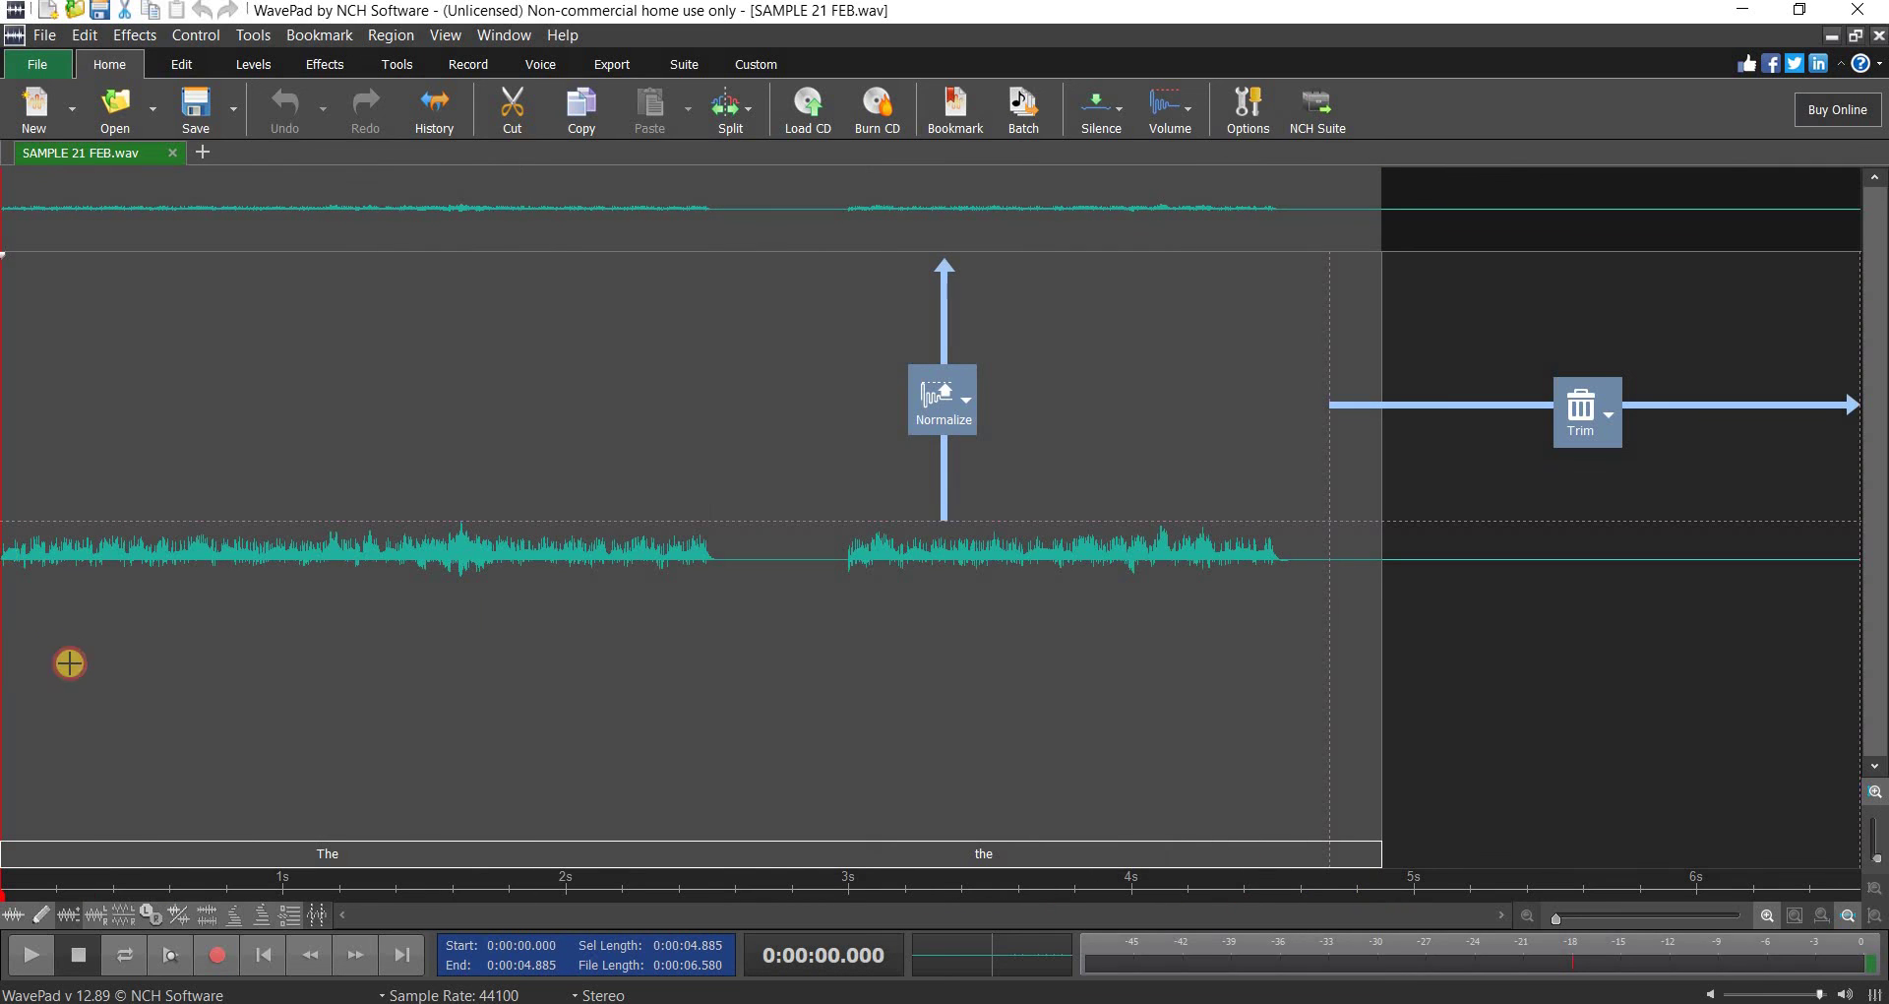
click(85, 35)
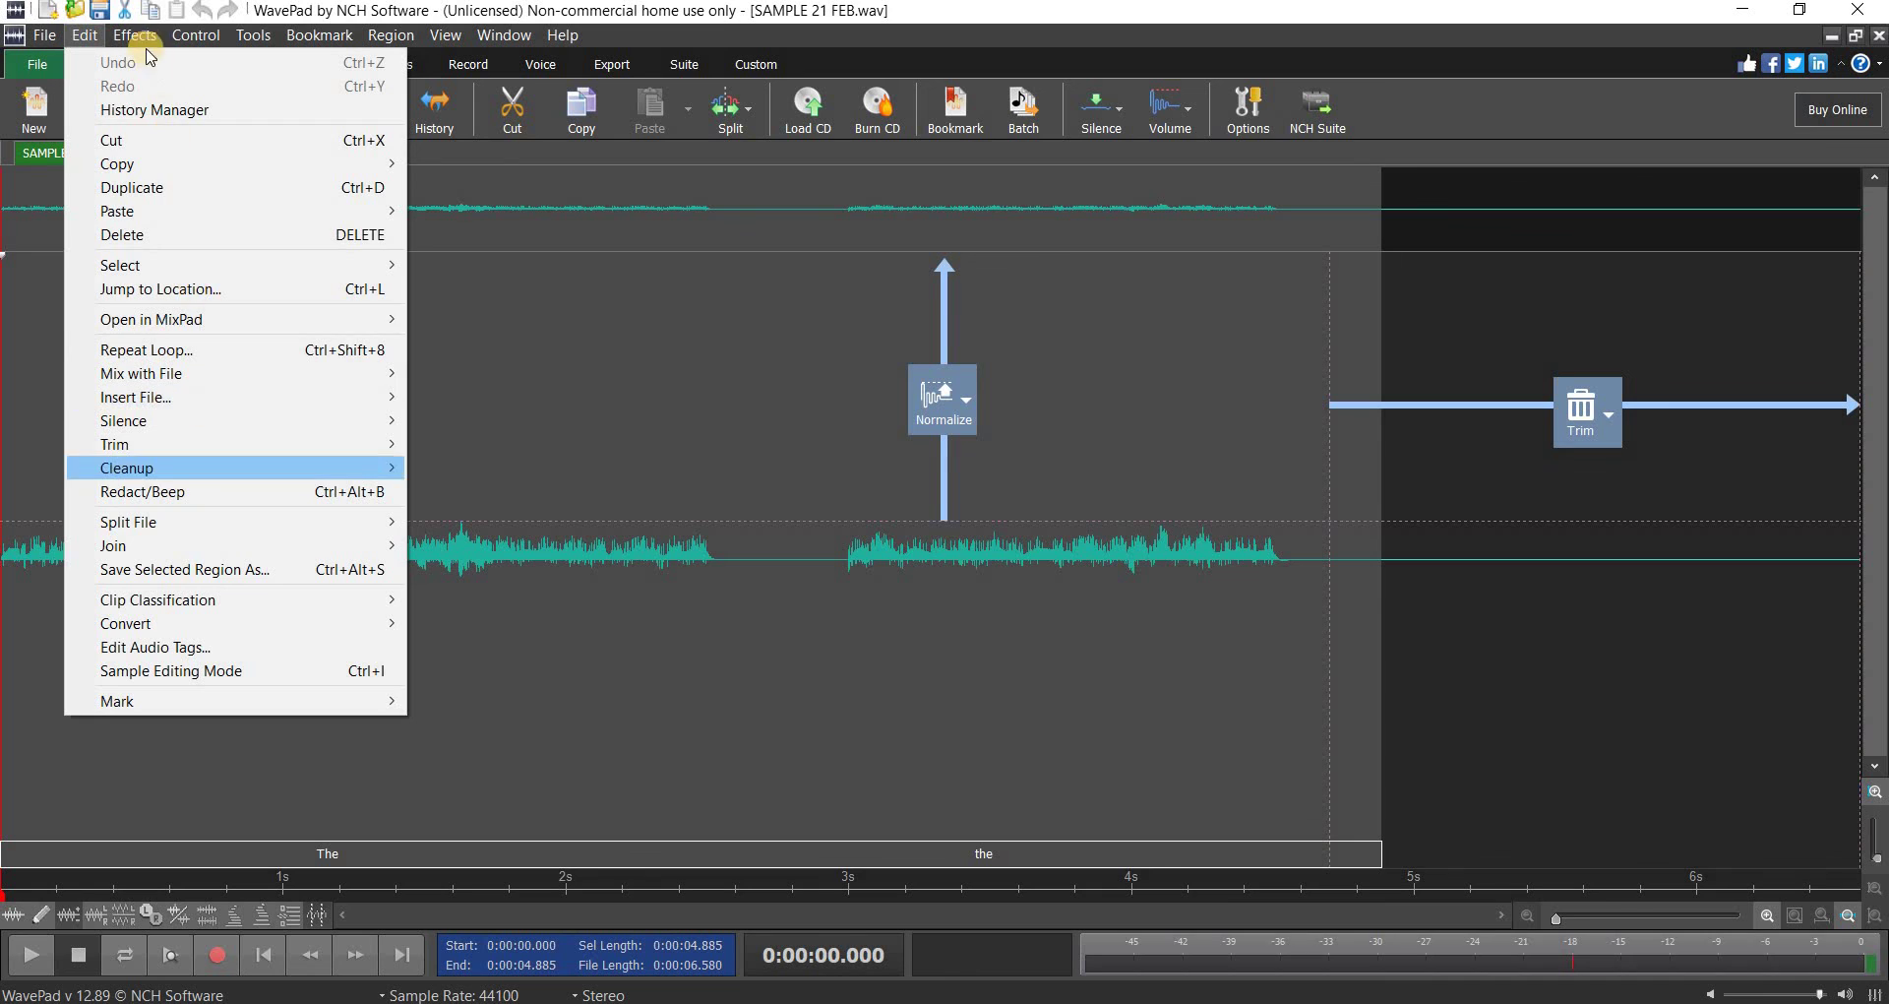
mouse_move(118, 36)
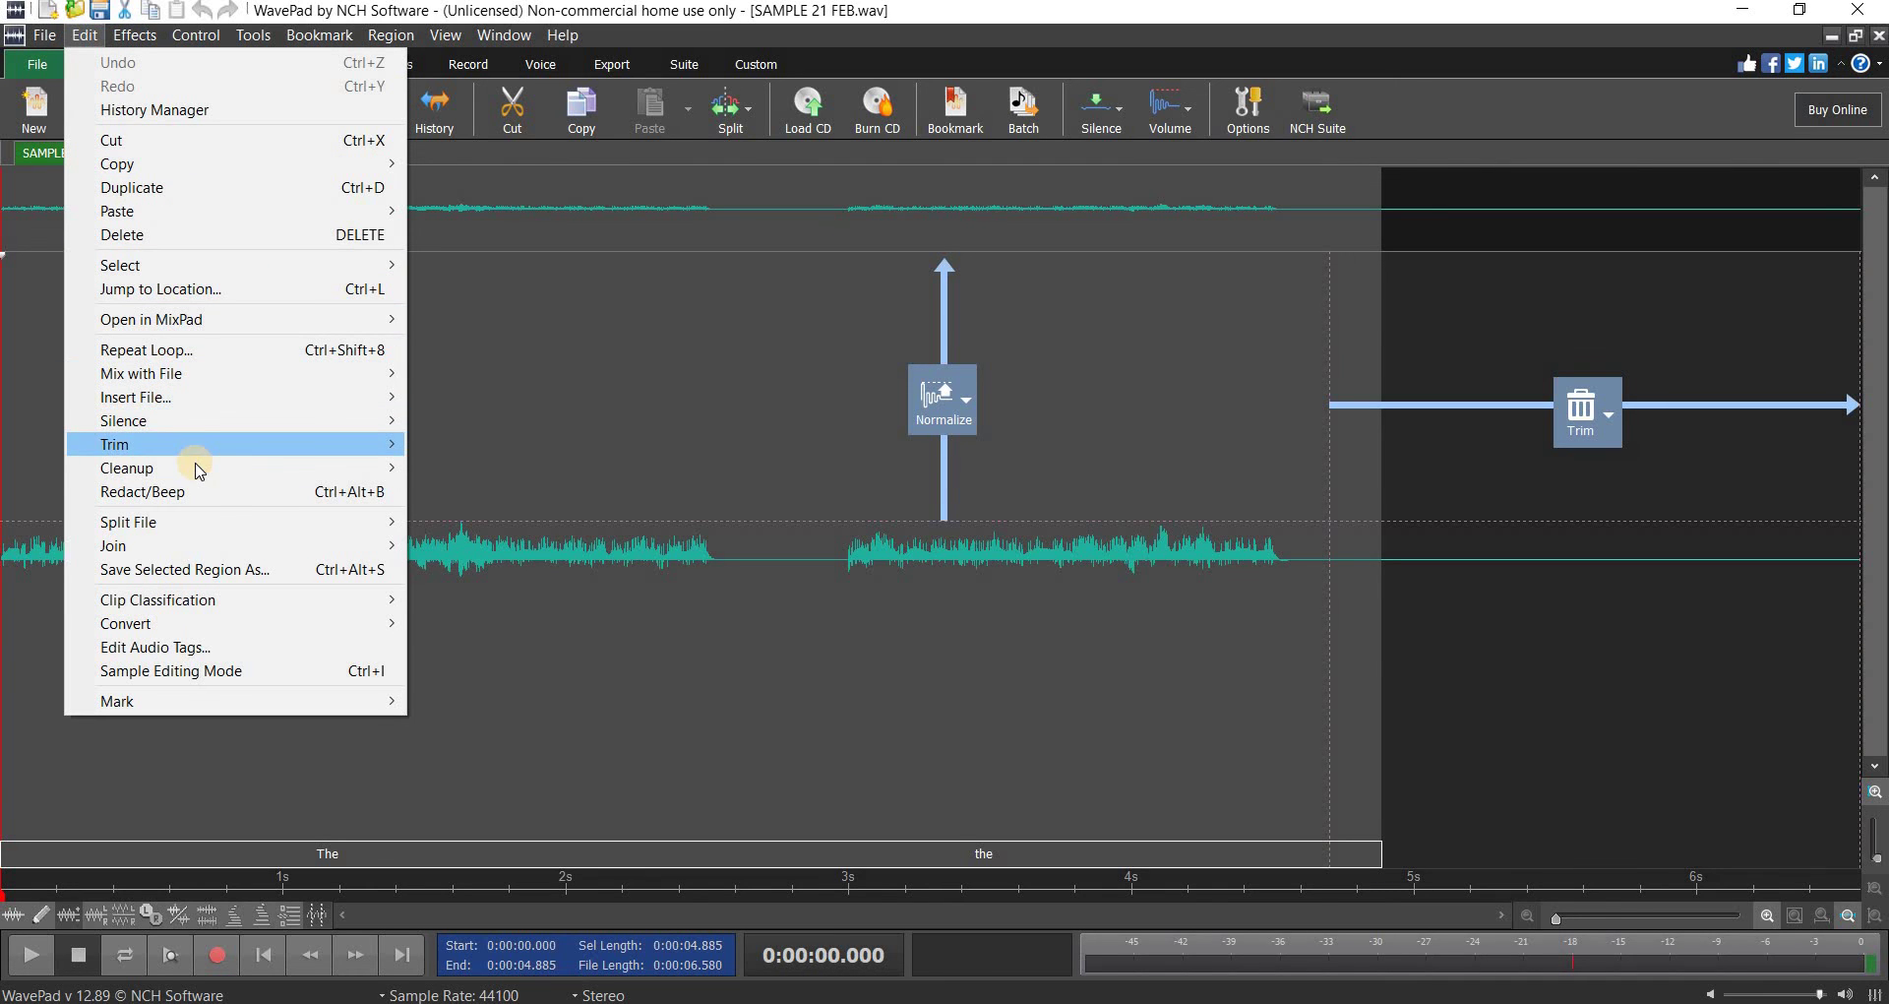
mouse_move(200, 471)
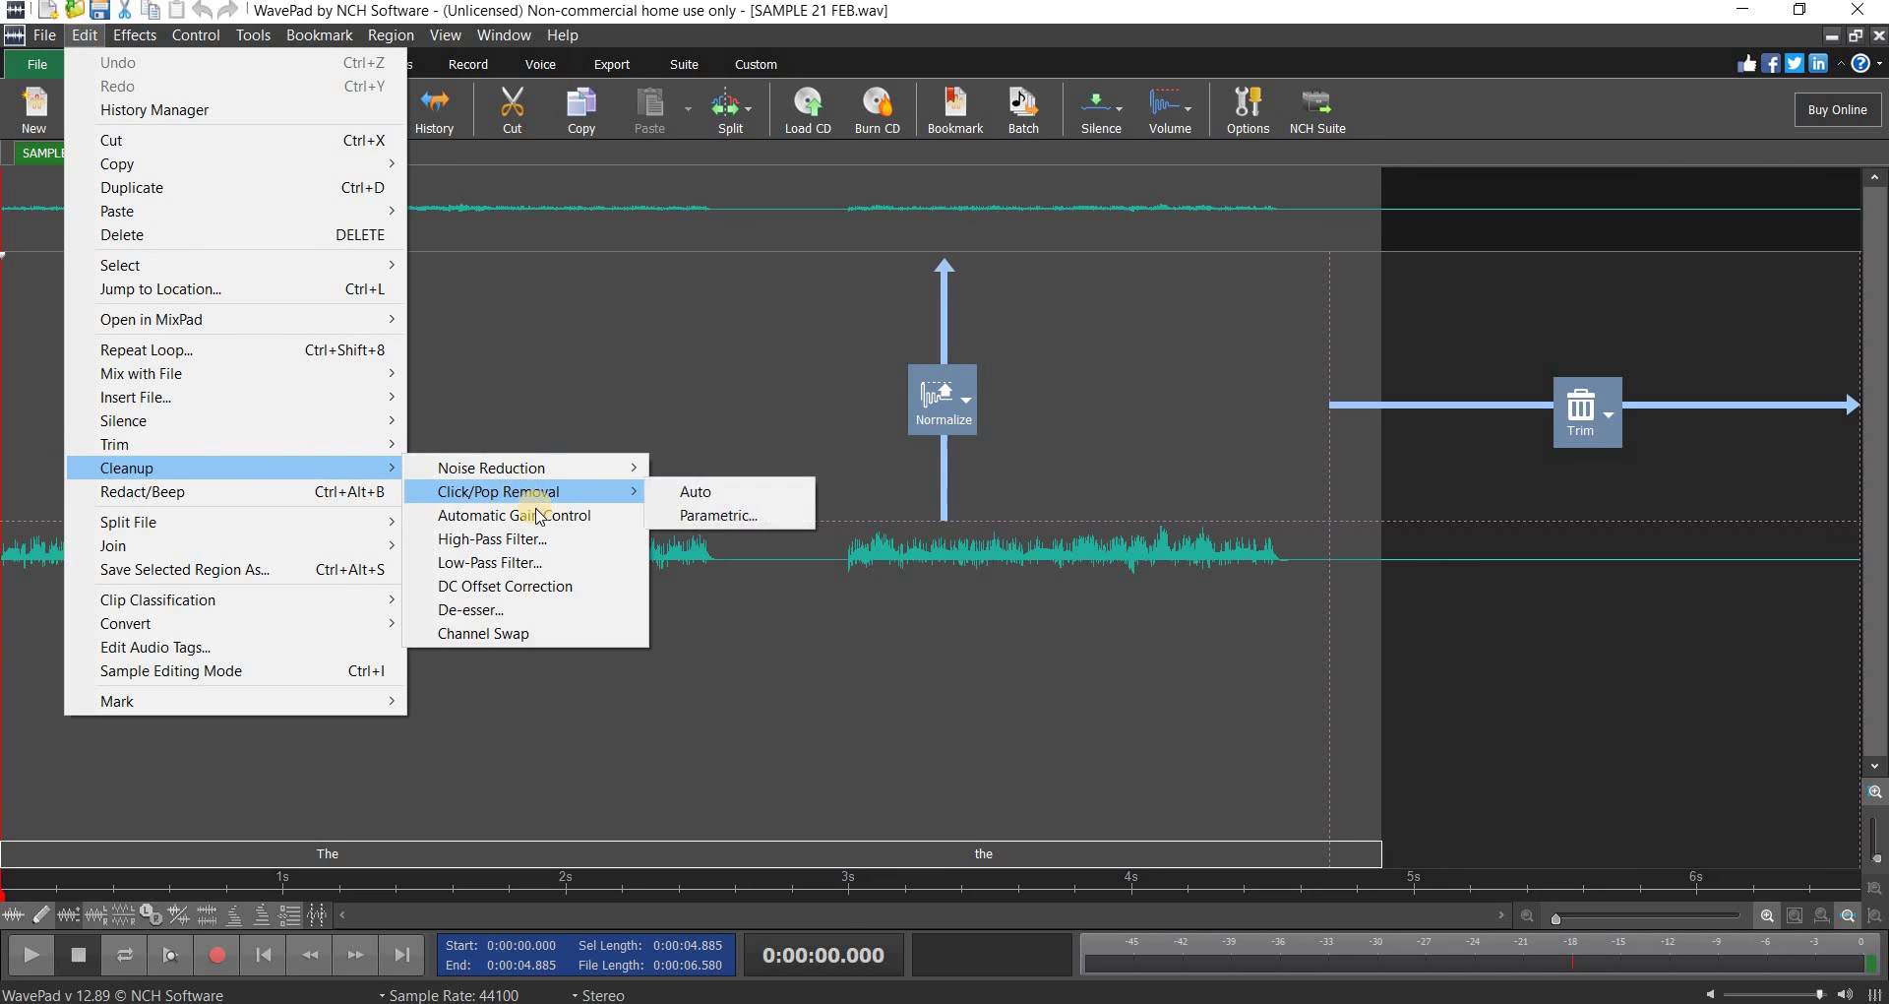
mouse_move(536, 468)
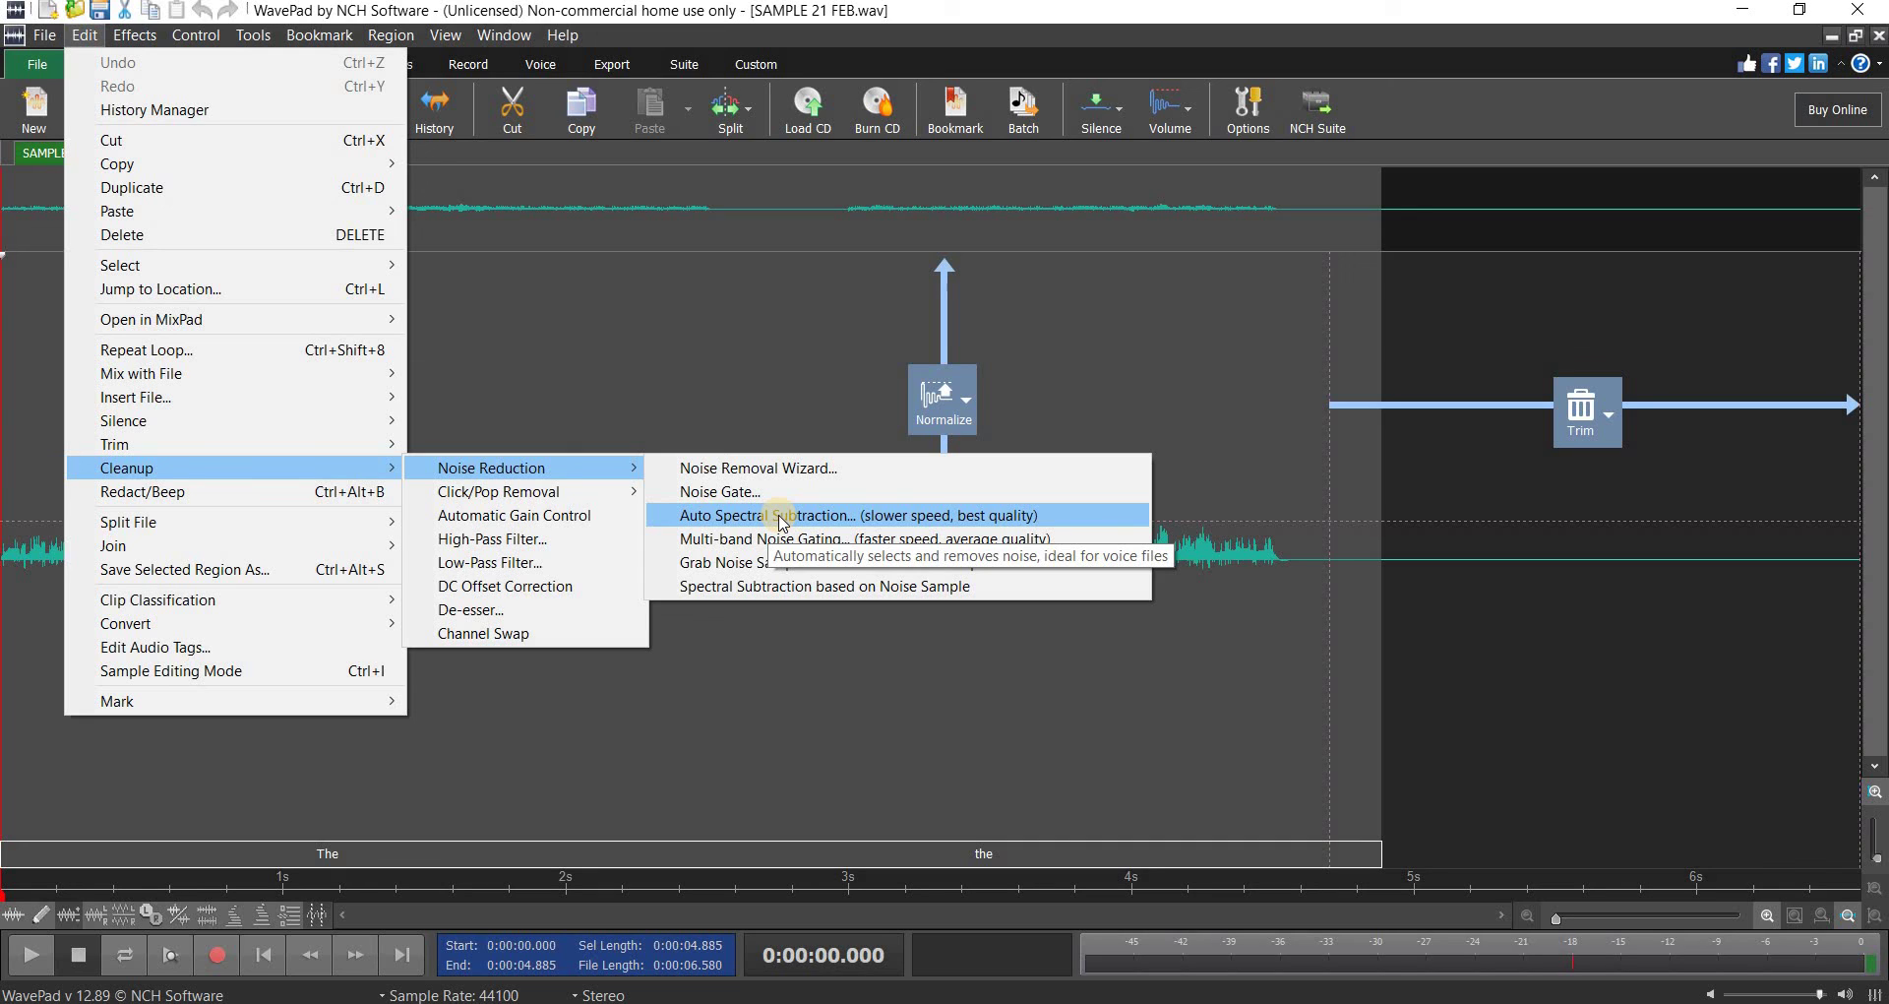
click(925, 517)
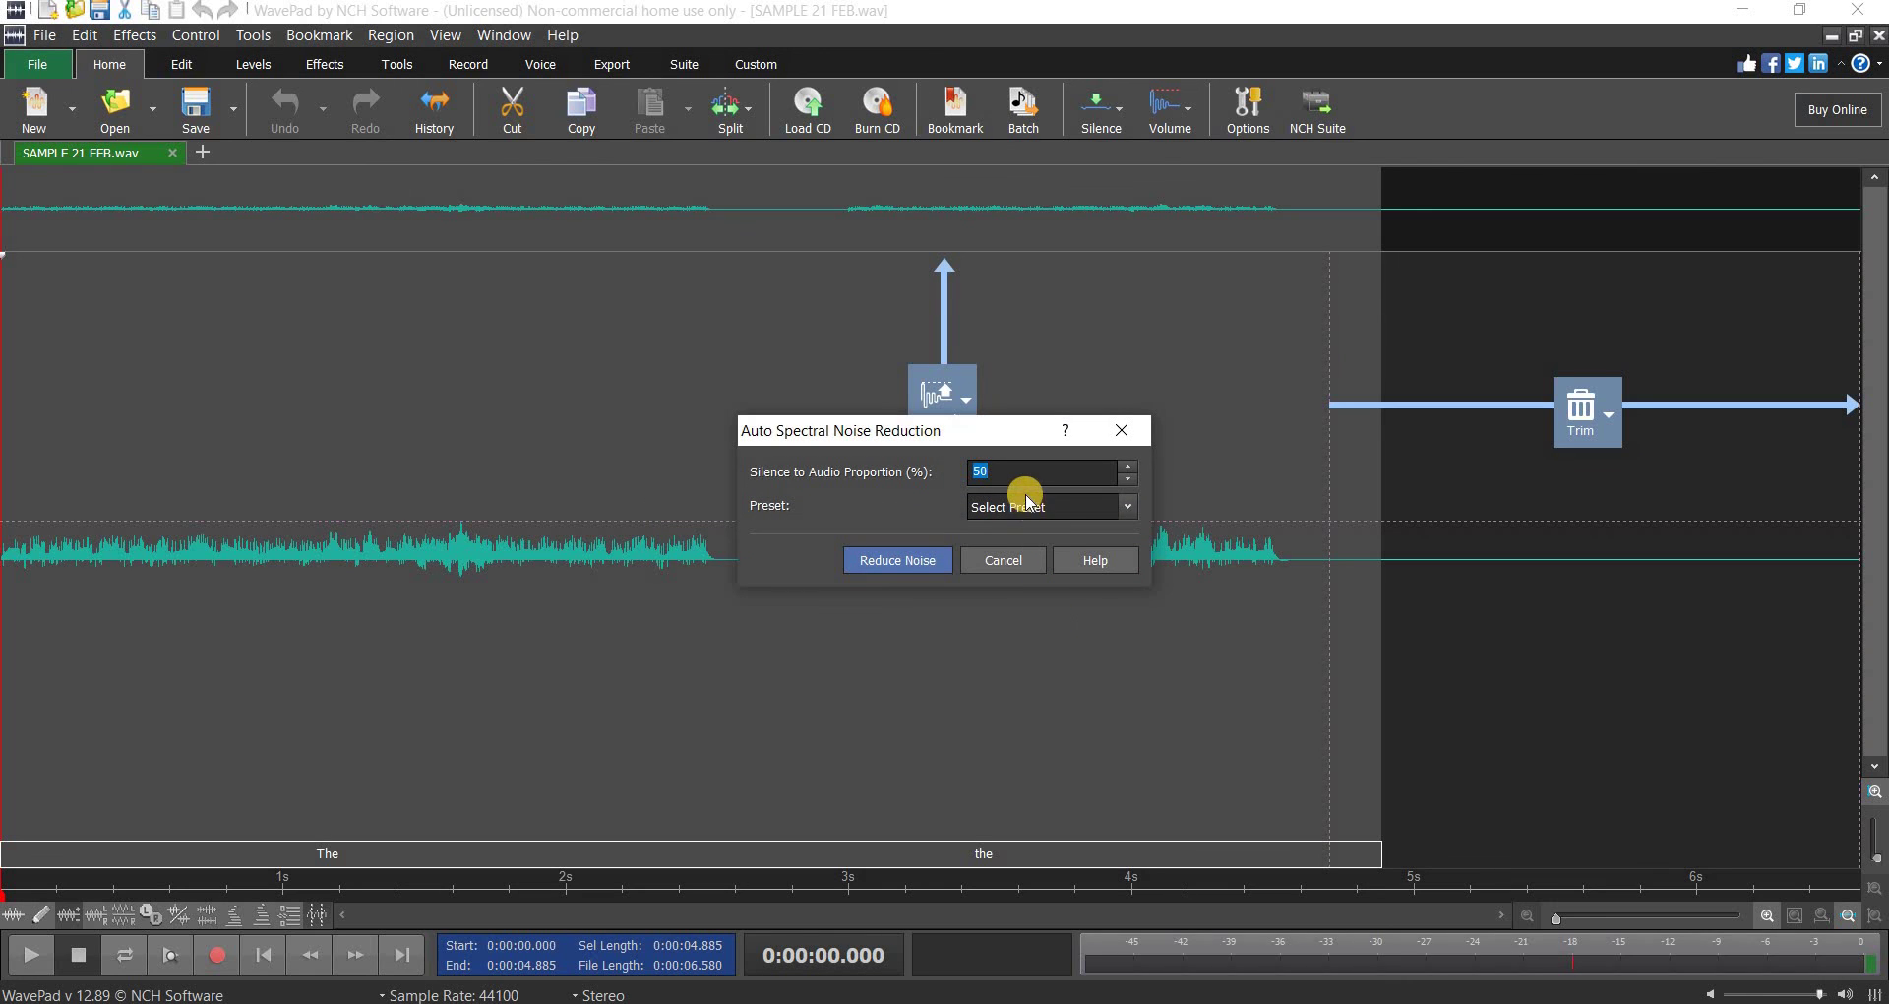
click(890, 559)
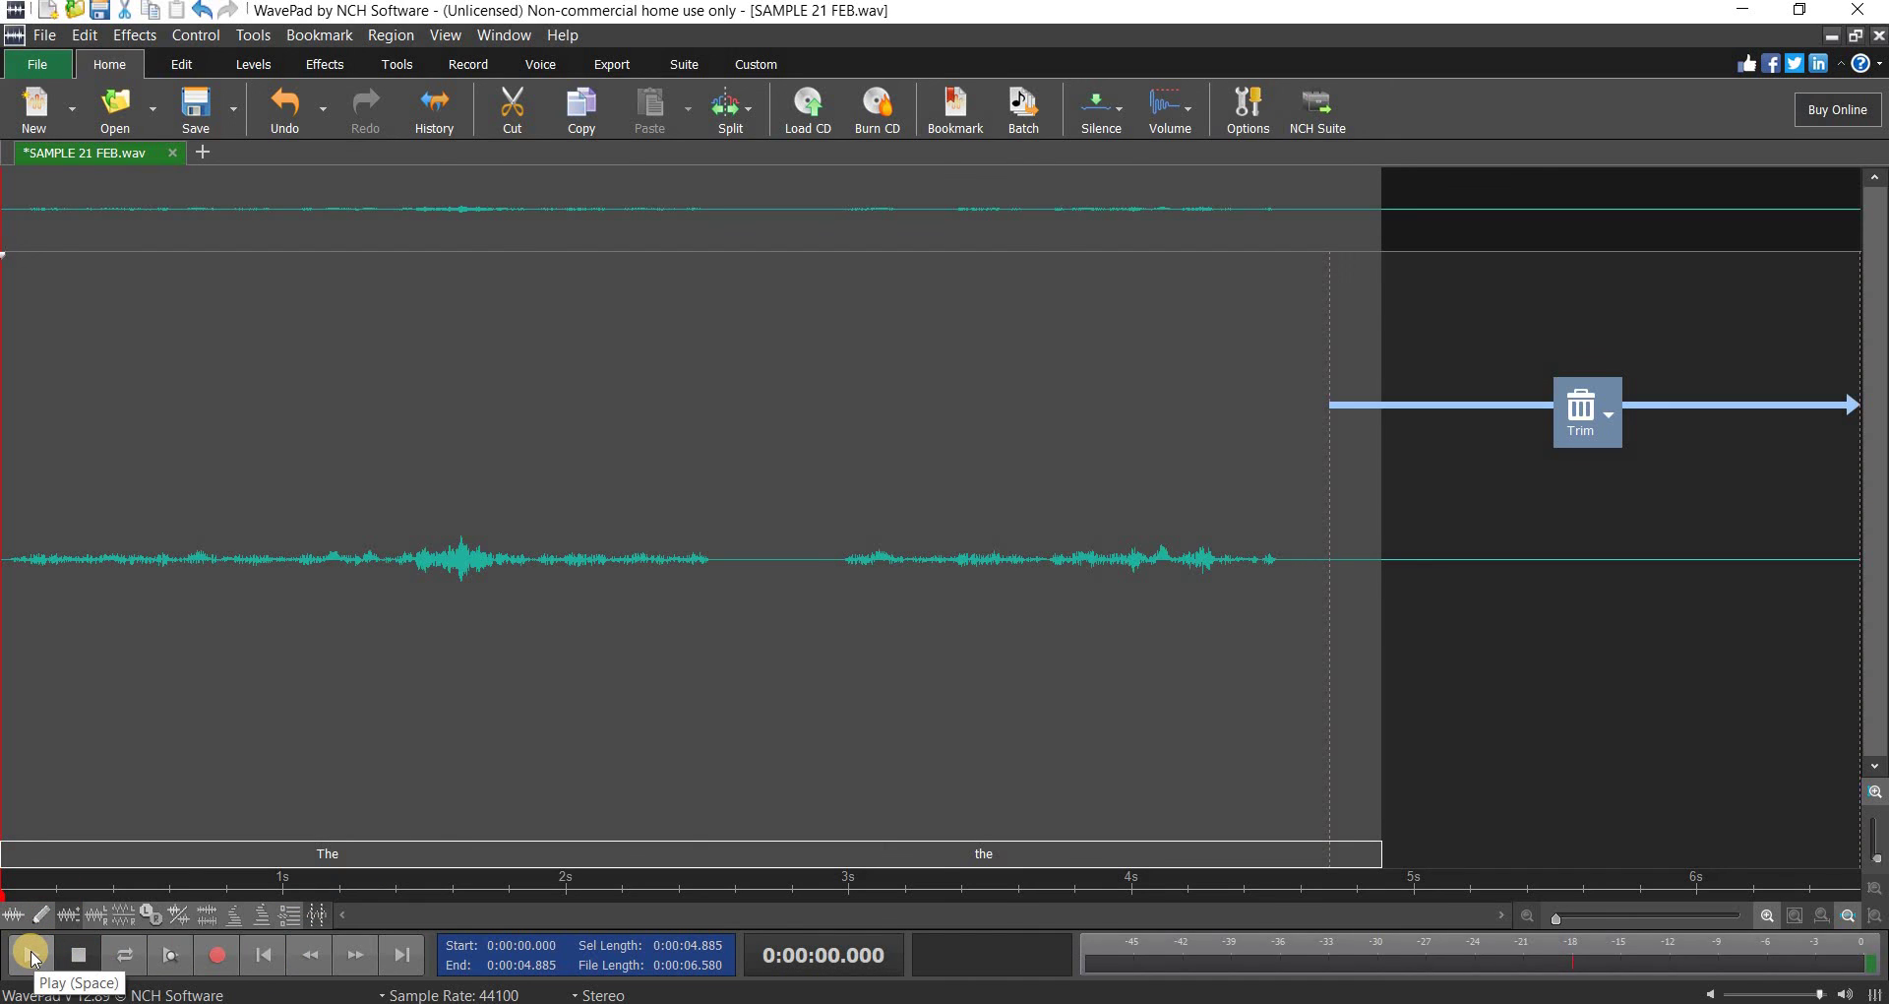
click(35, 958)
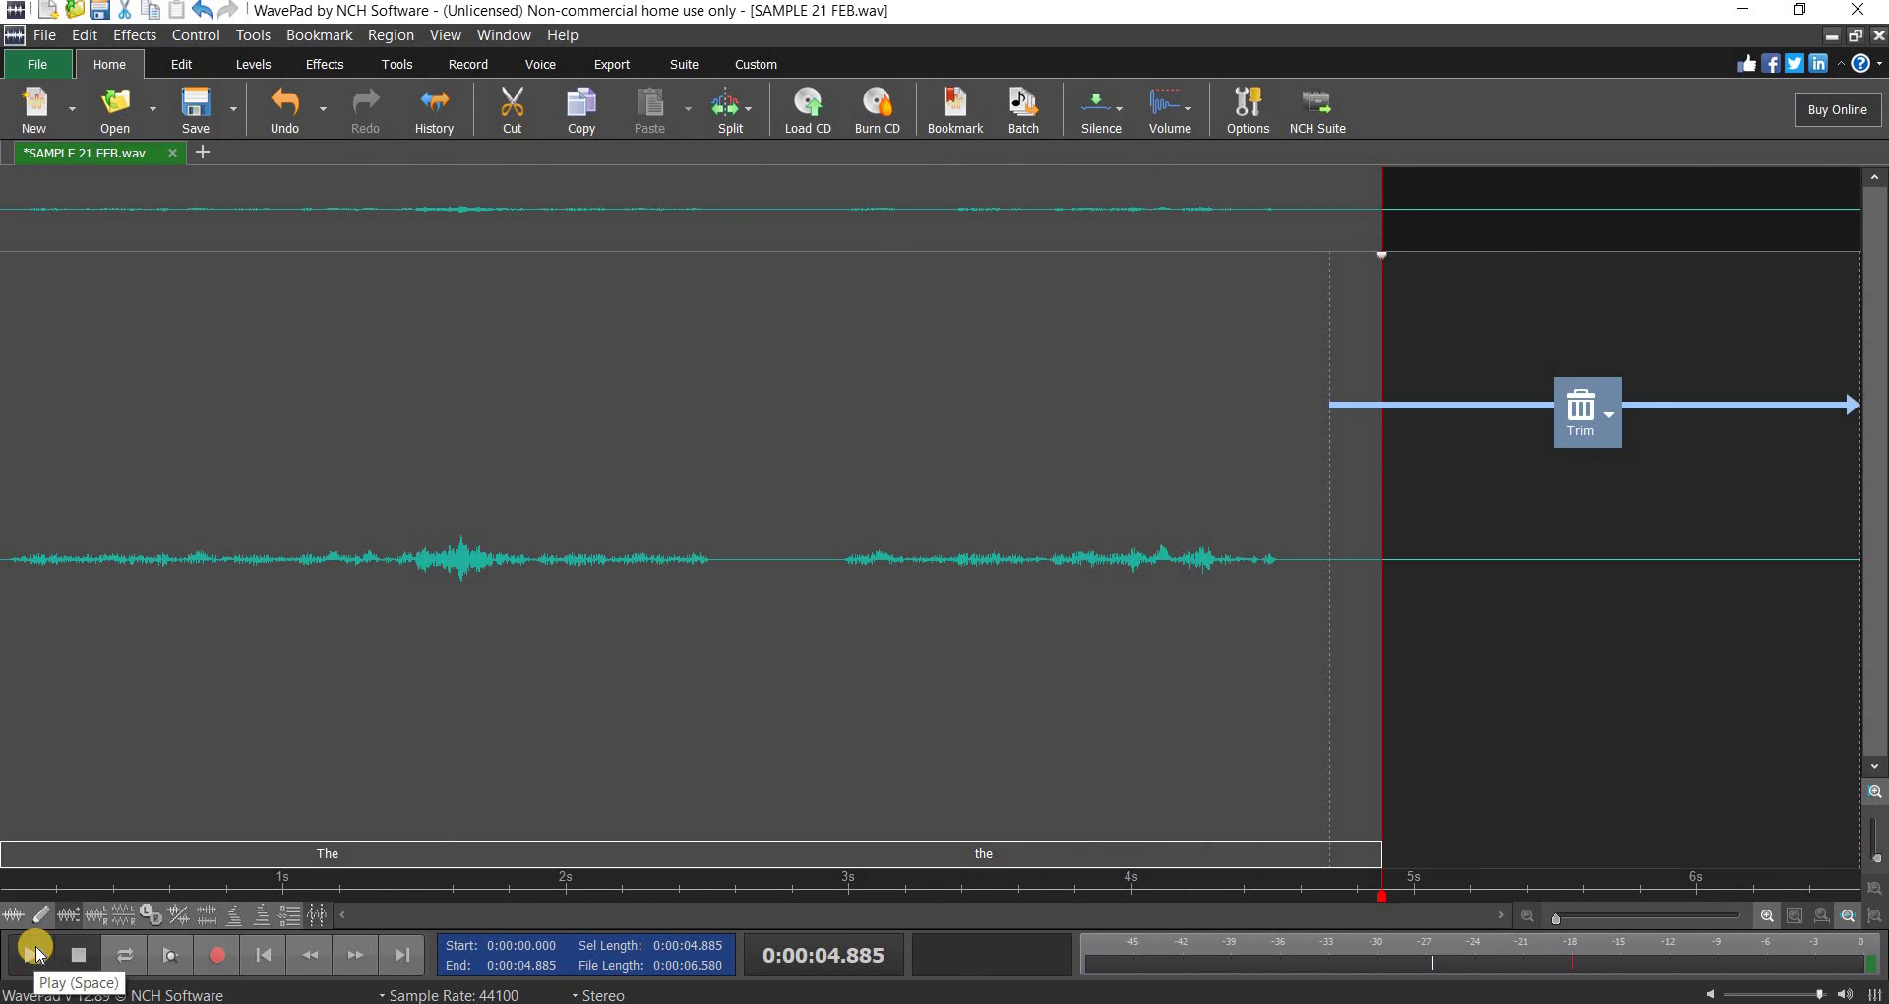
click(36, 954)
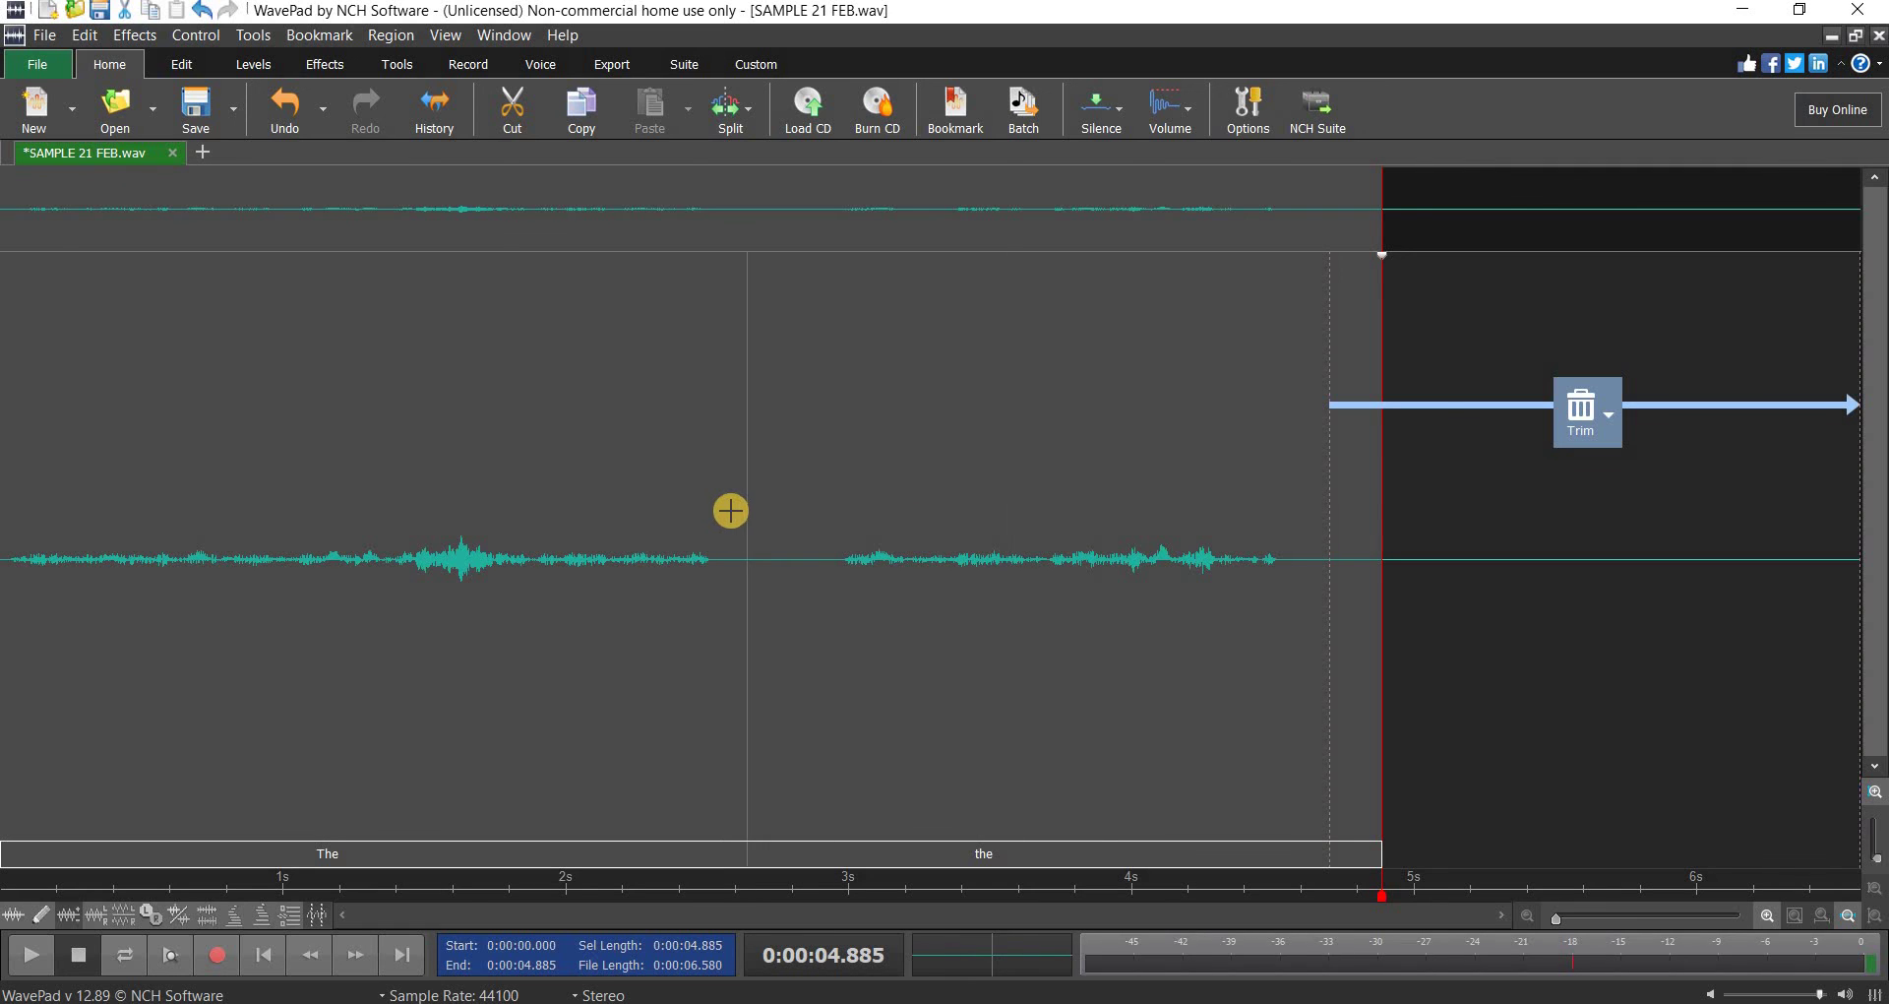
- Apply Auto Spectral Subtraction again to only the first clip, from the start to about 2.6 seconds, and play it back
drag(719, 519, 5, 463)
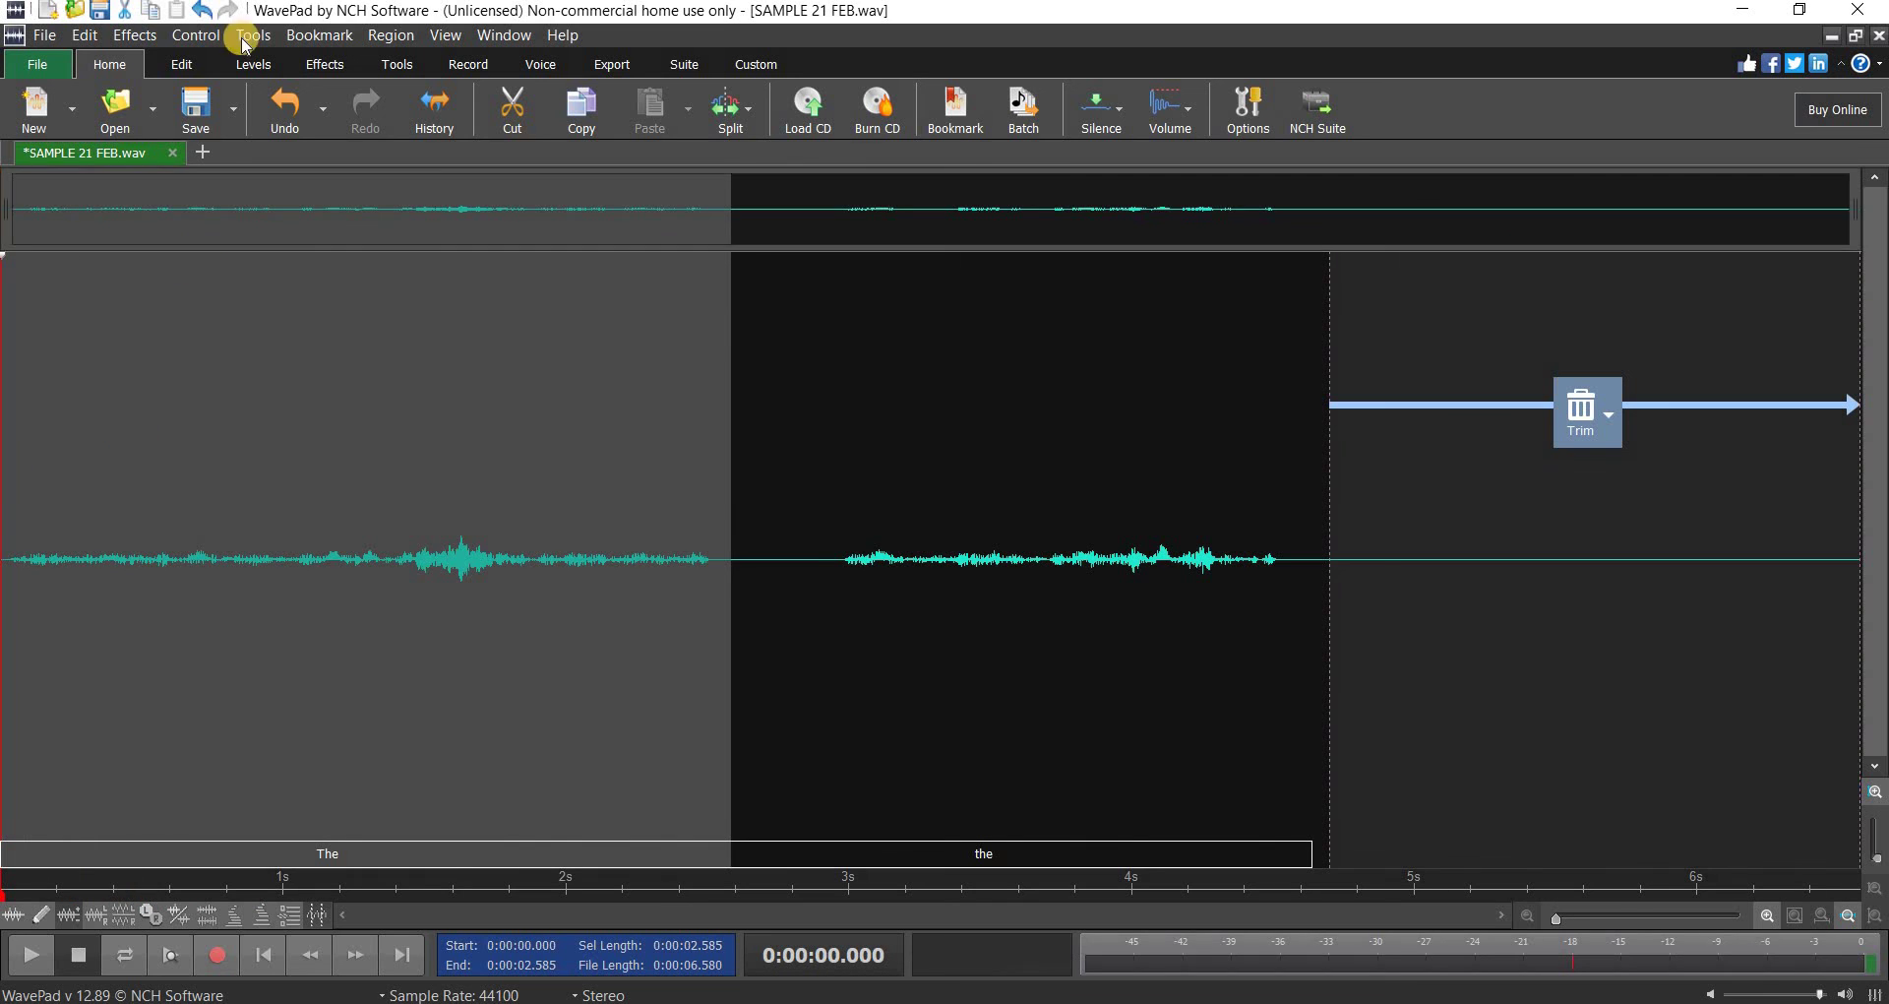
click(128, 37)
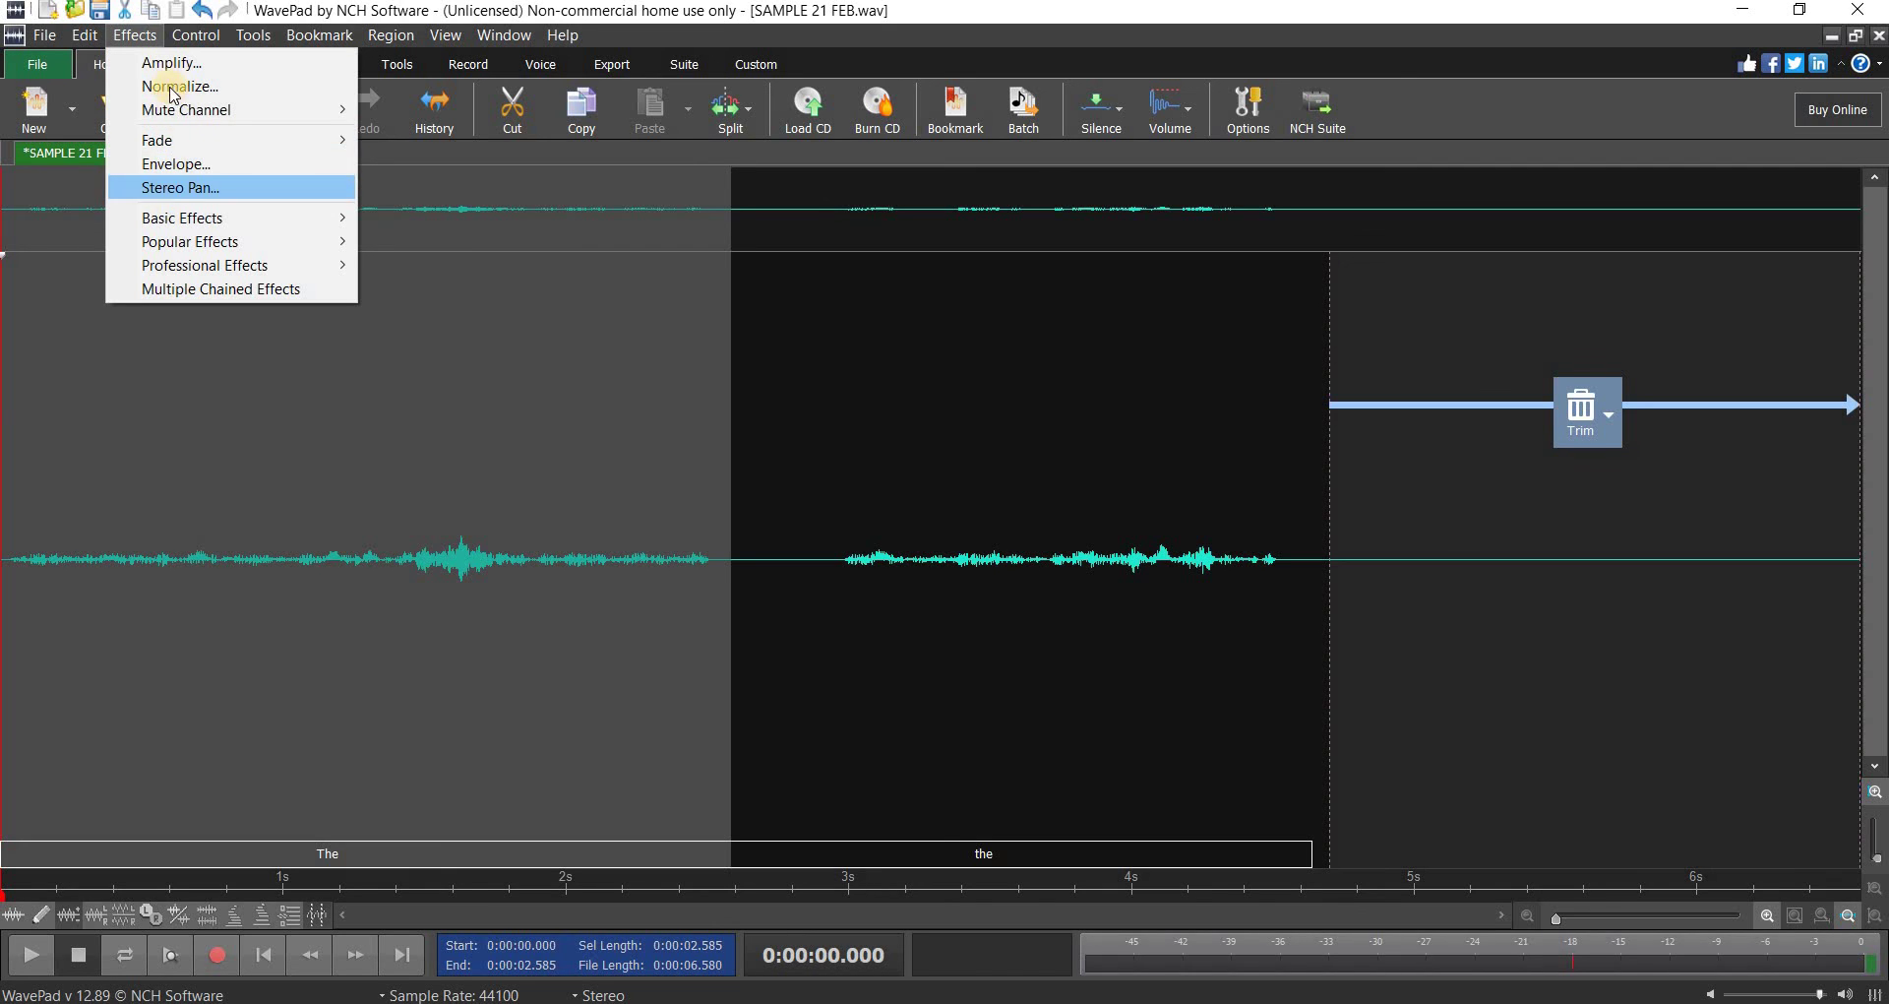
click(85, 35)
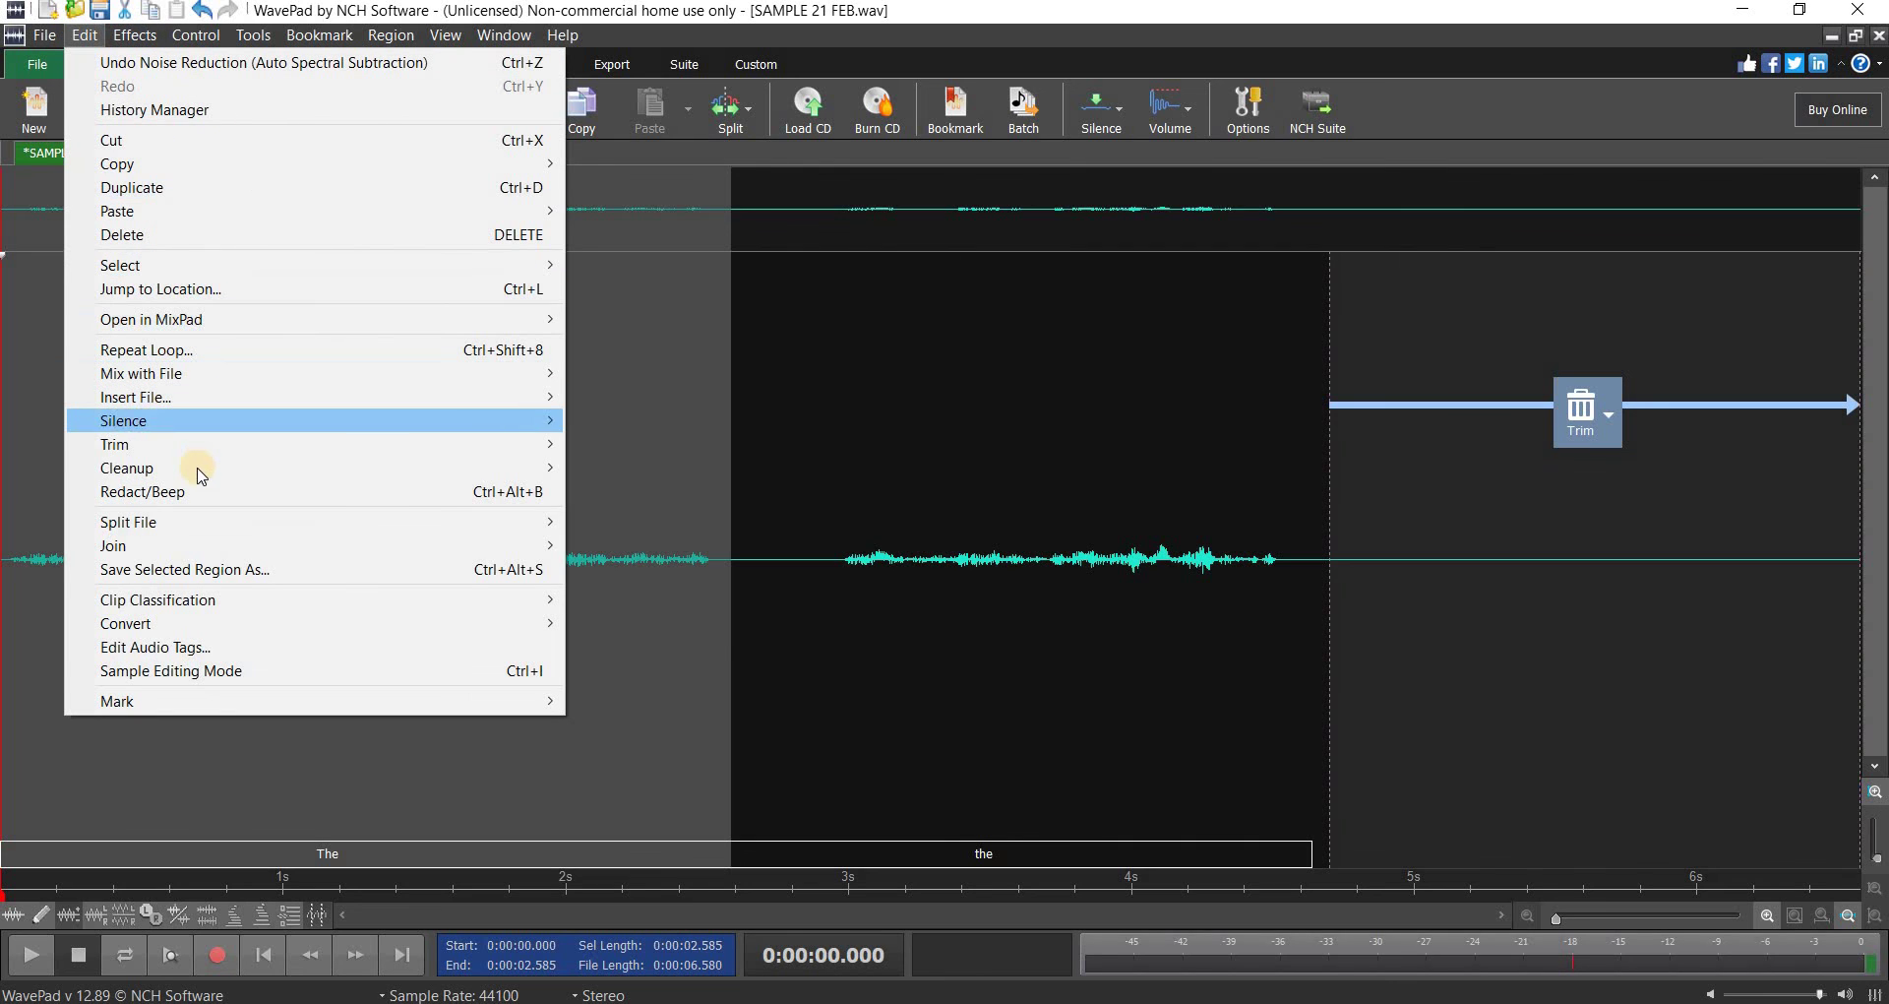
mouse_move(189, 469)
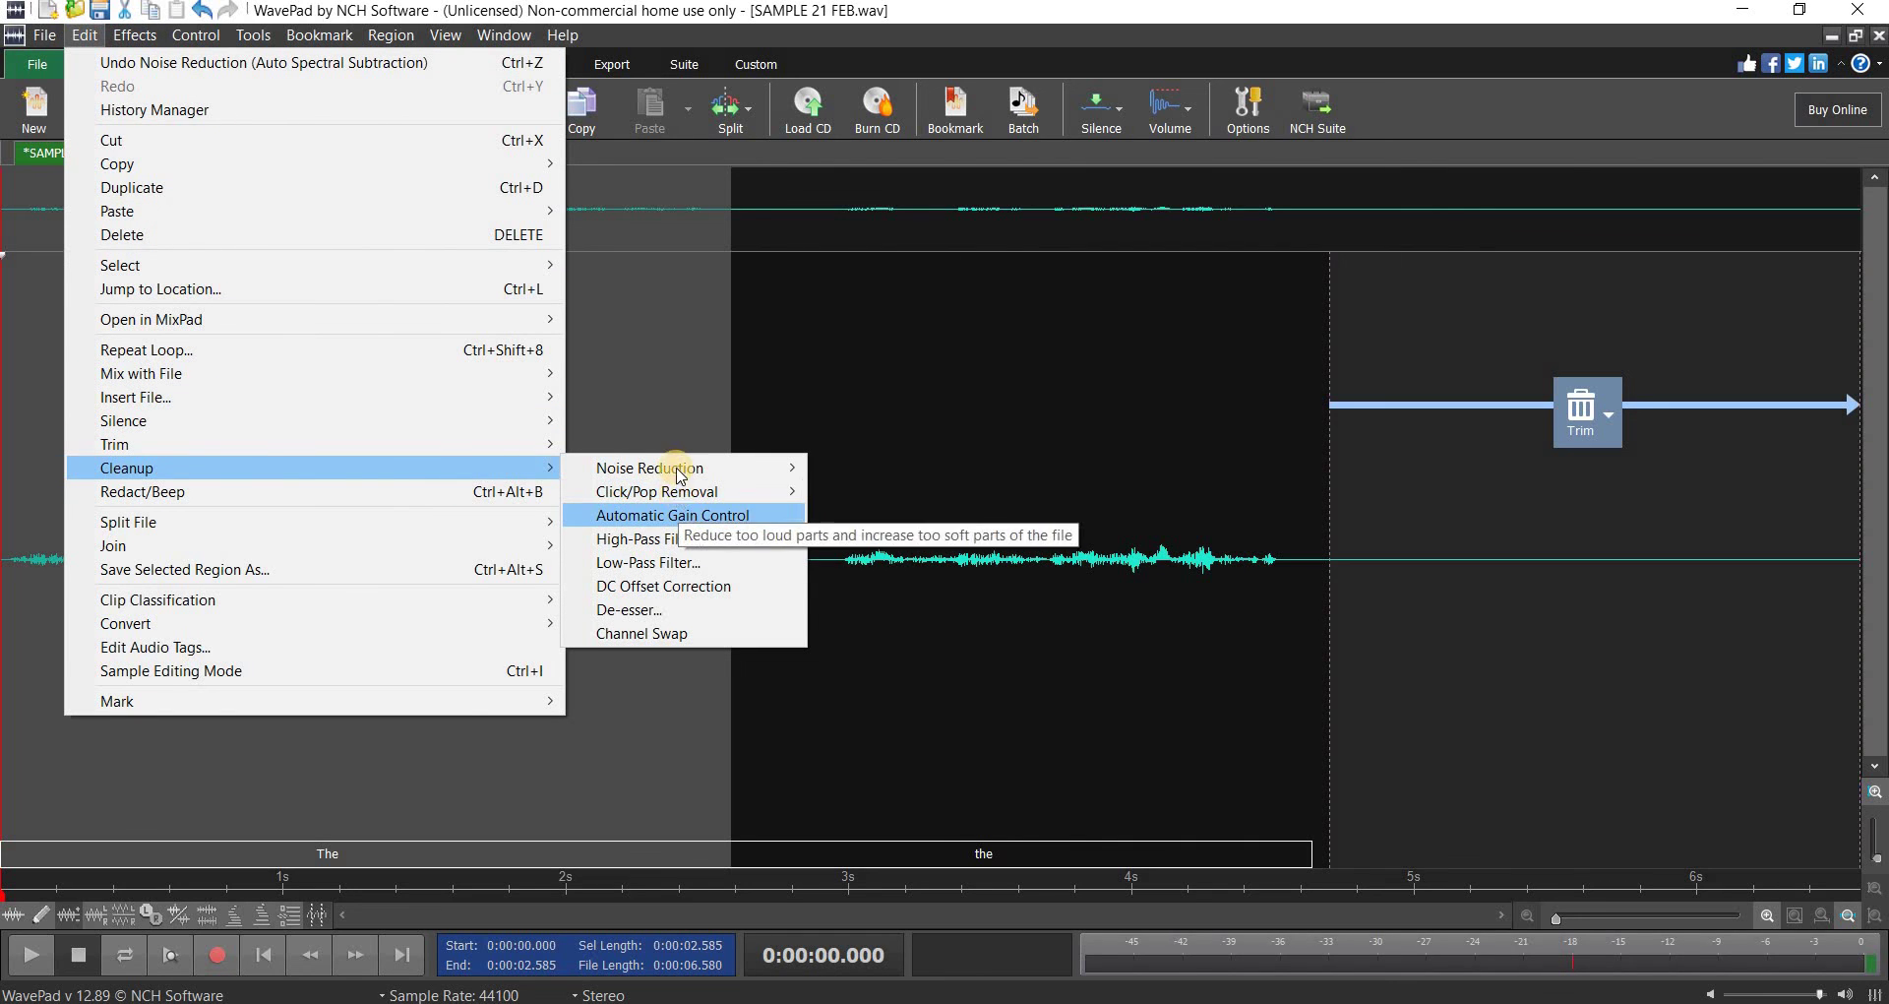
mouse_move(689, 468)
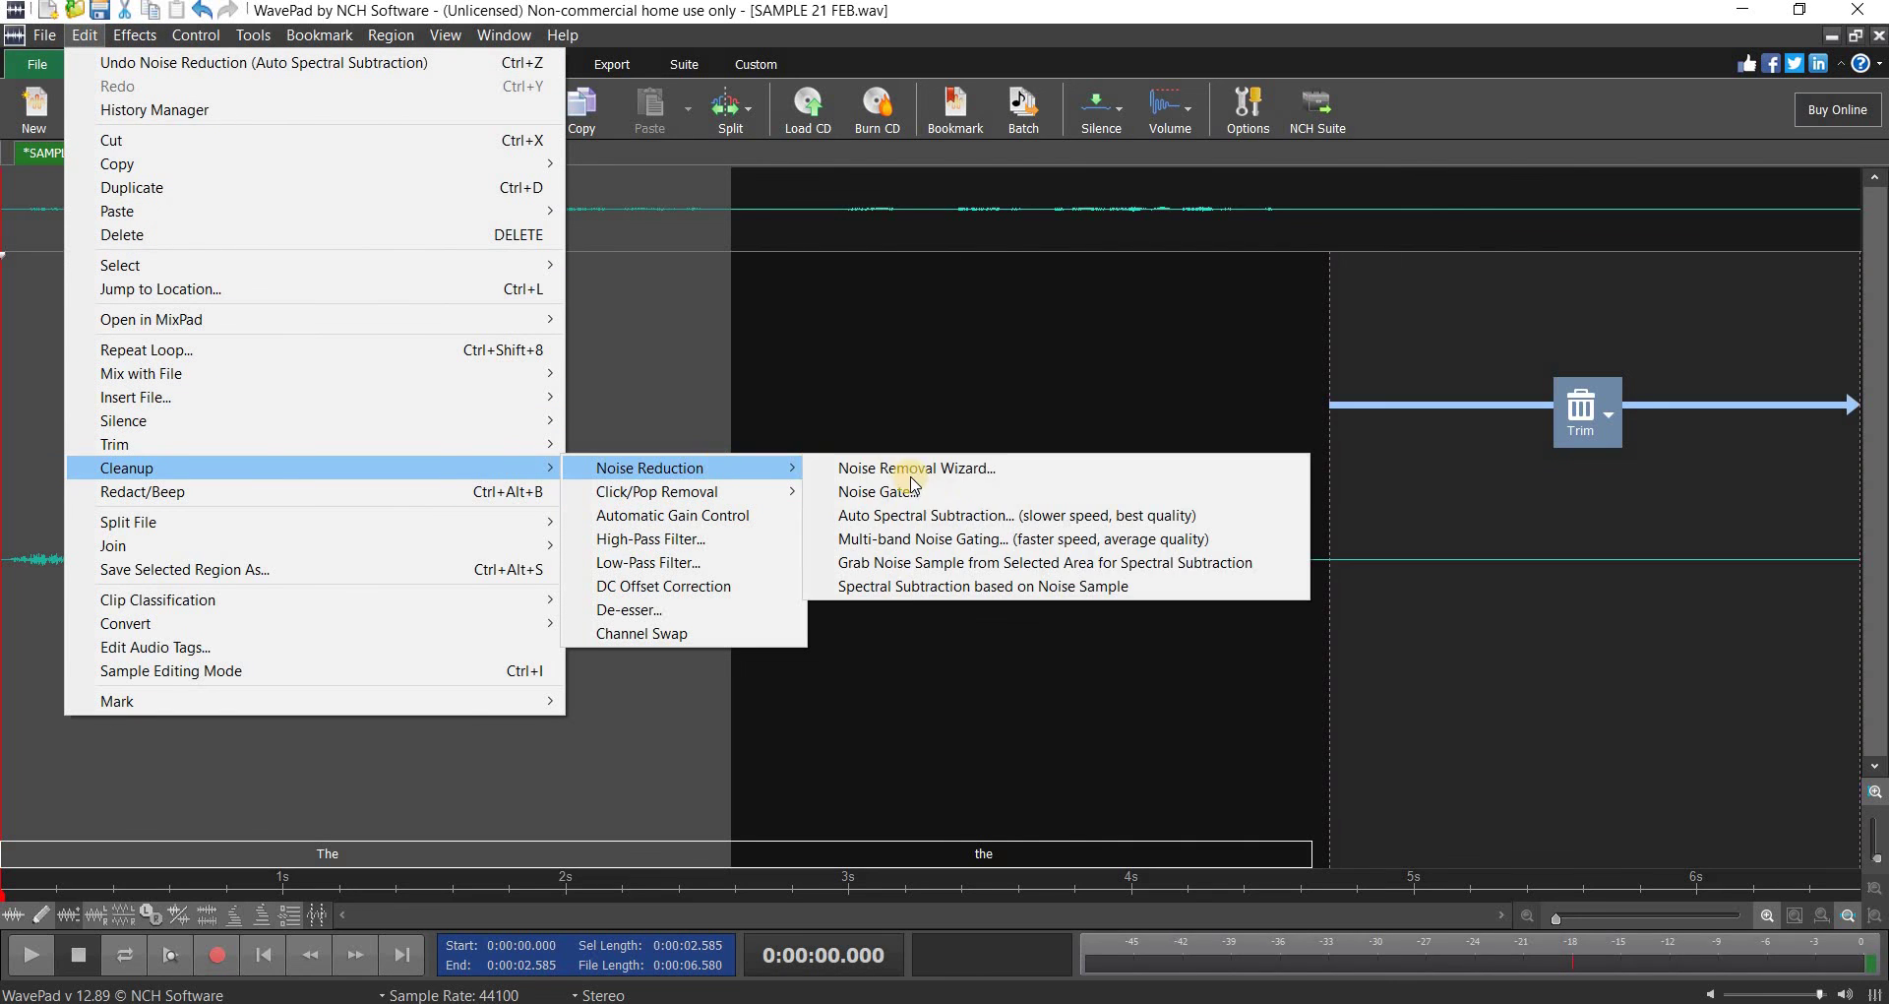
click(948, 518)
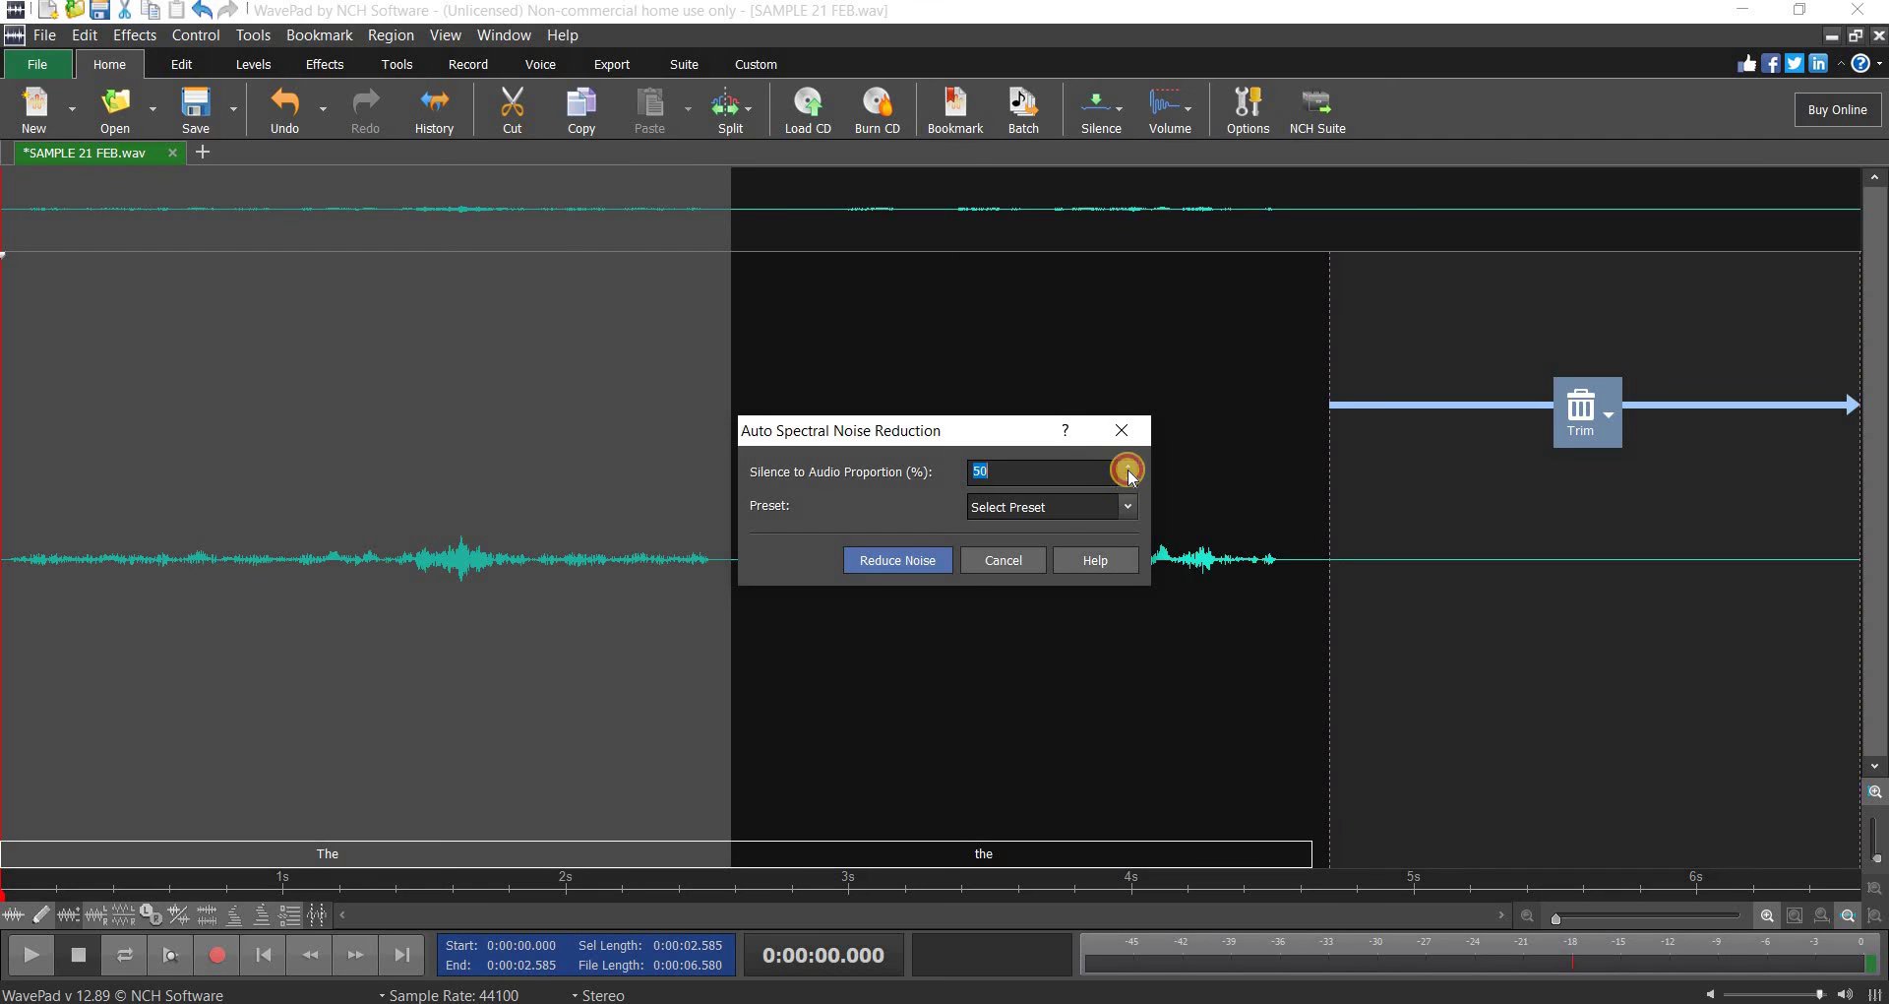
click(915, 560)
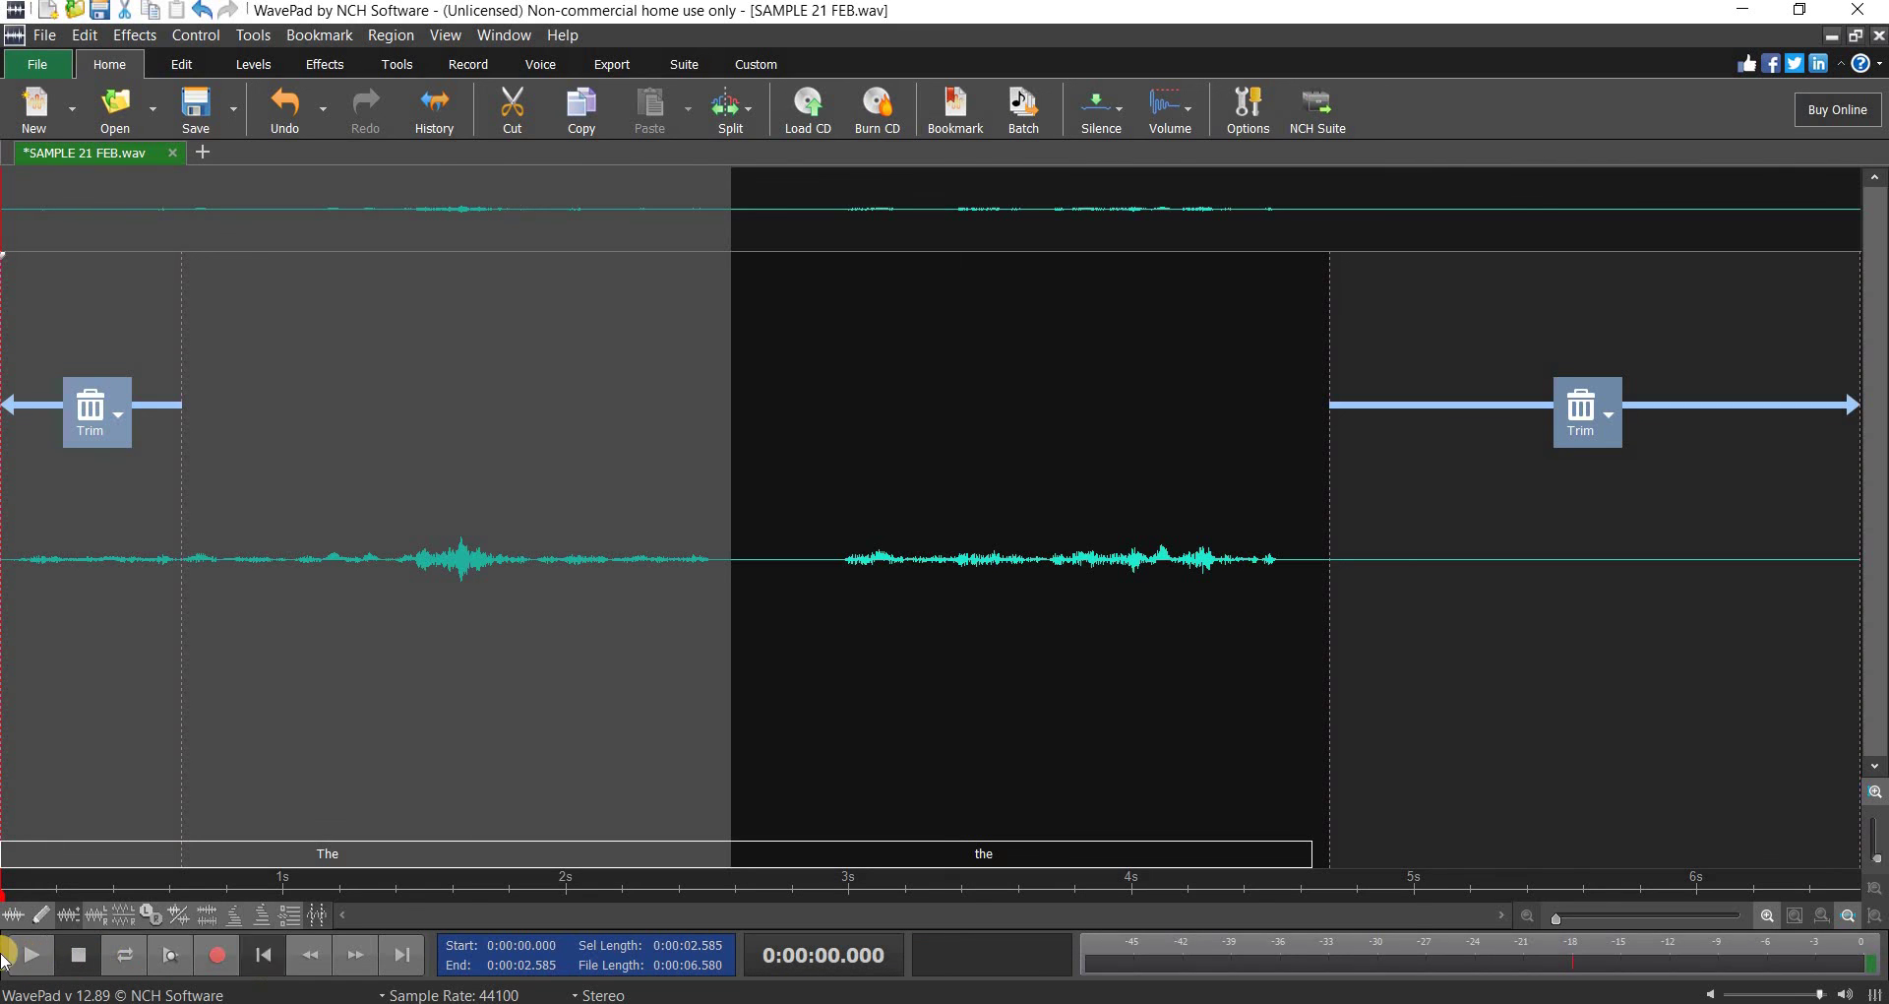
click(34, 955)
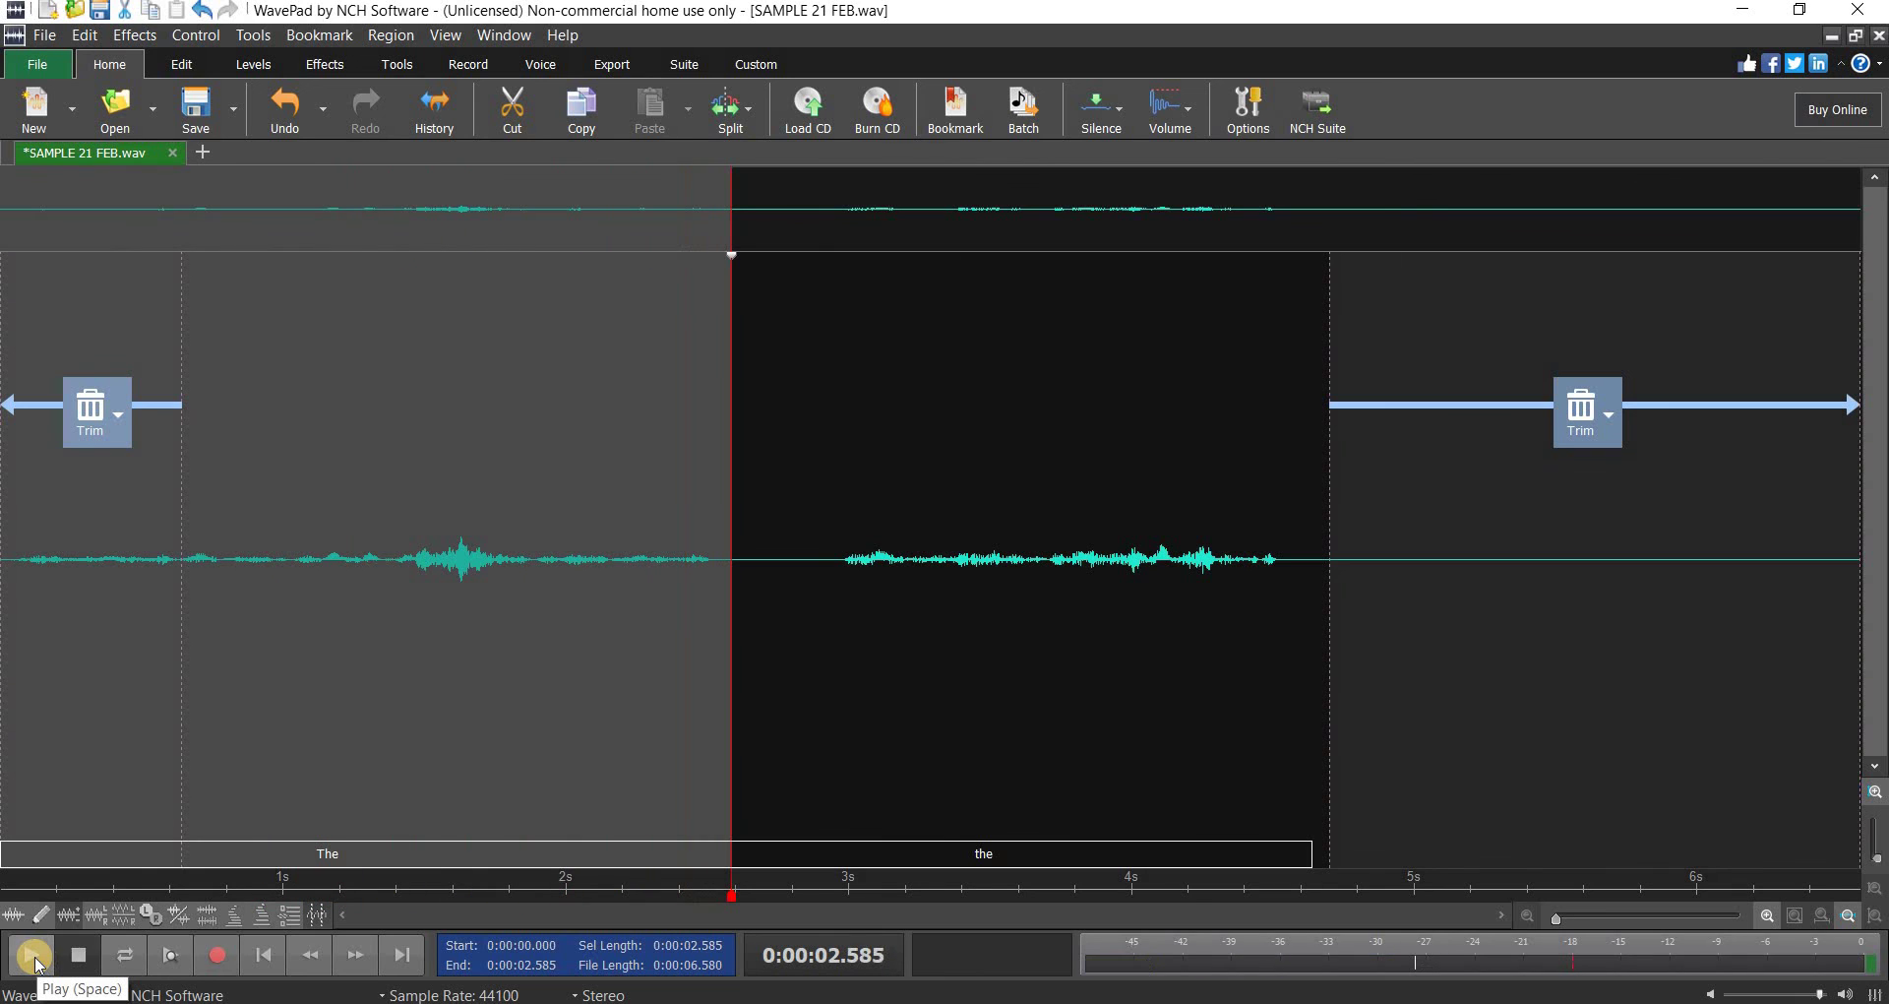
click(35, 957)
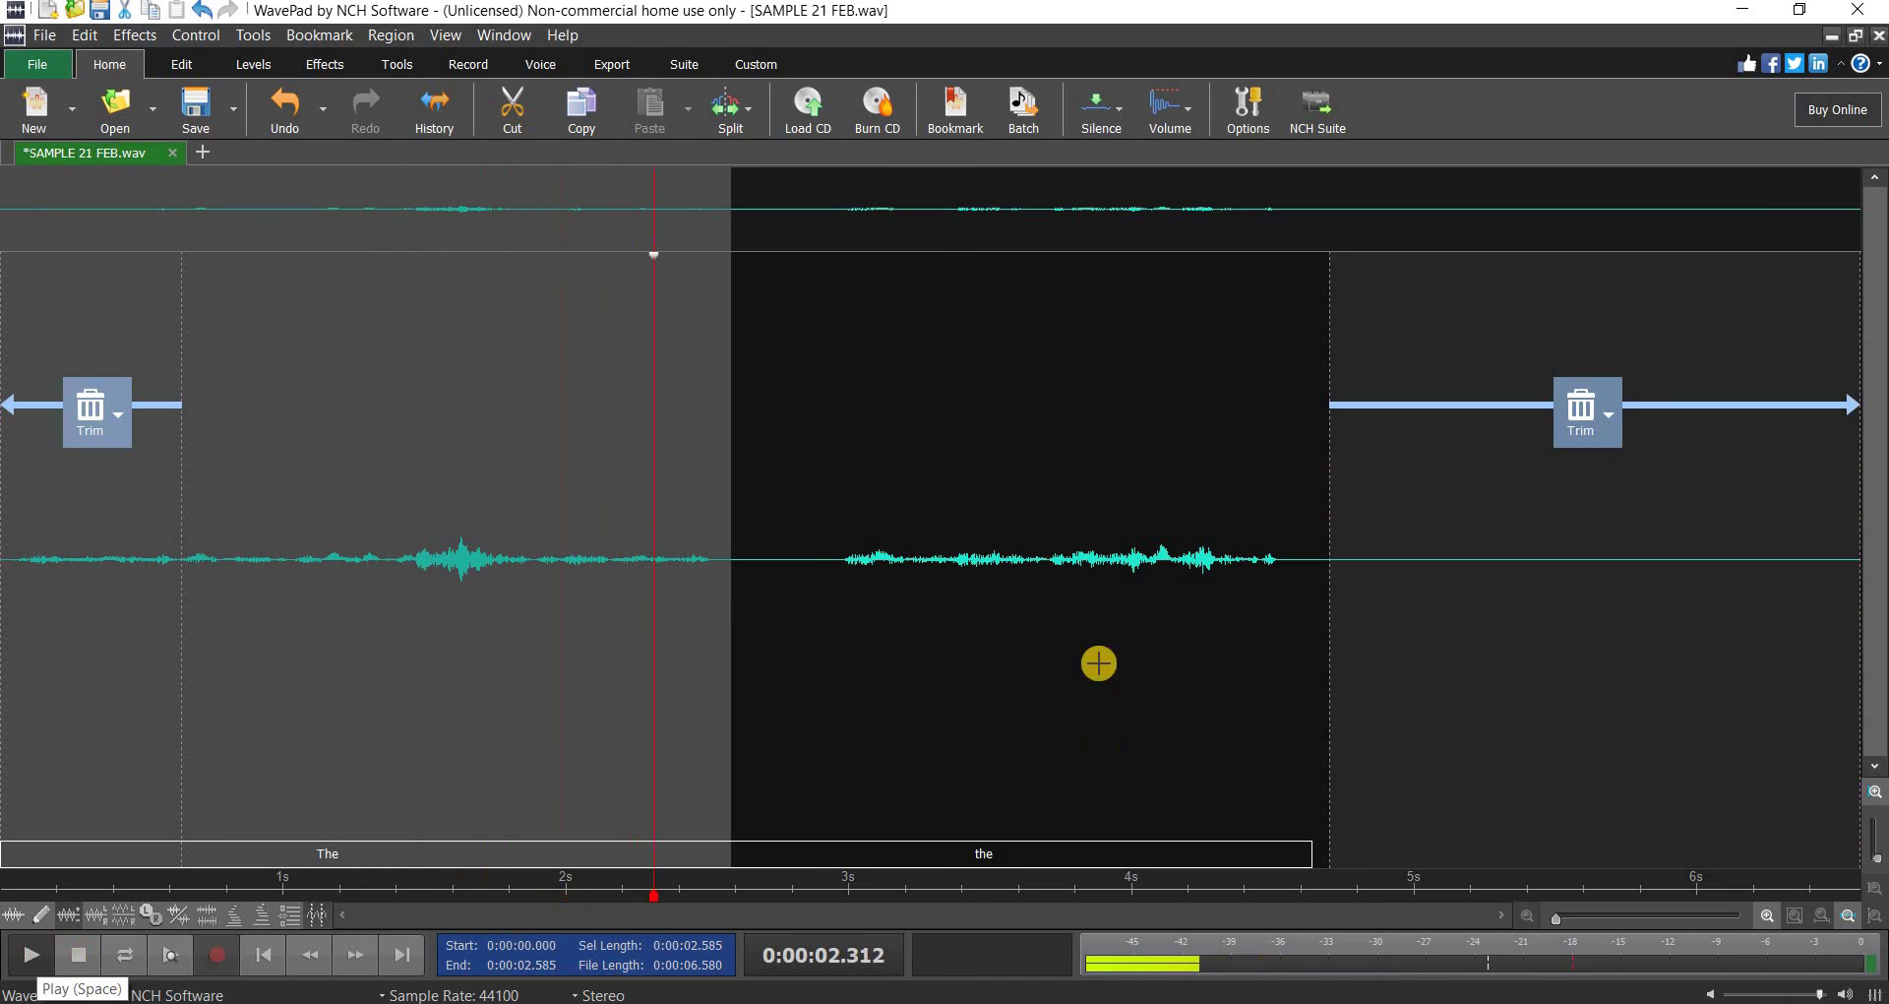
- Play the recording from about 4.8 seconds, just after the second clip, to the end of the file
click(795, 506)
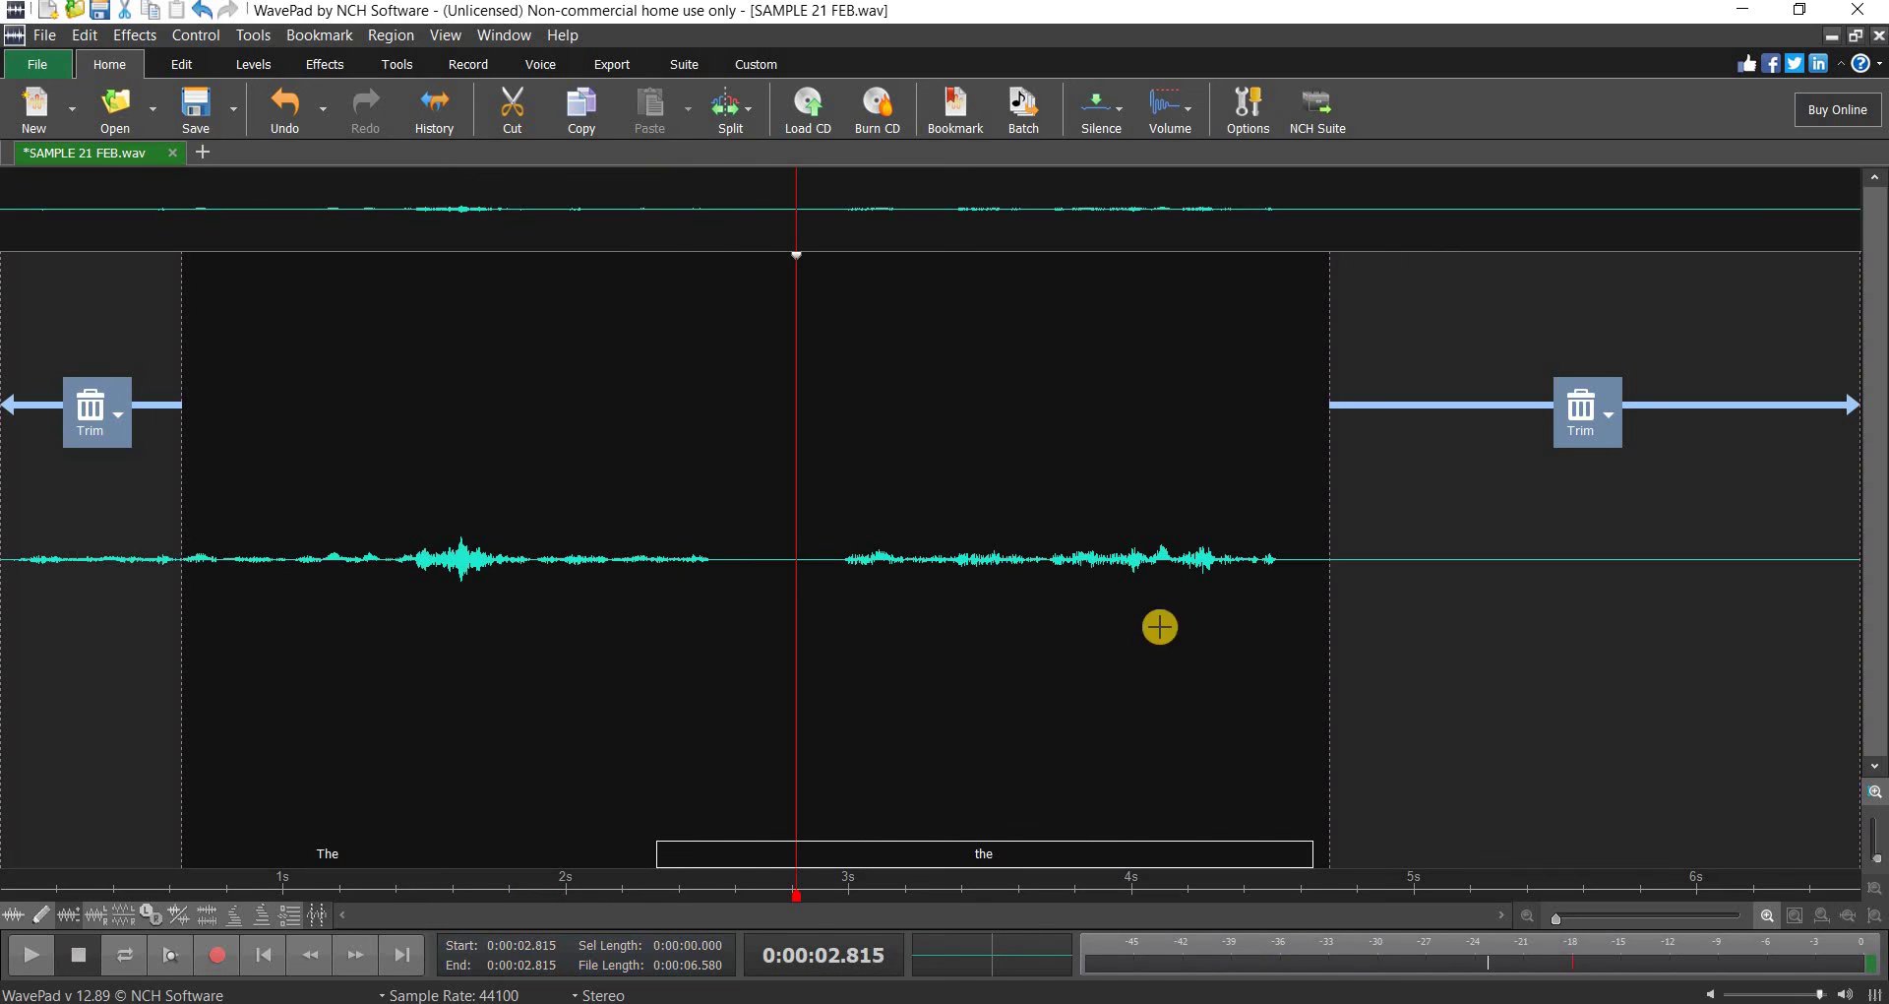
click(1349, 622)
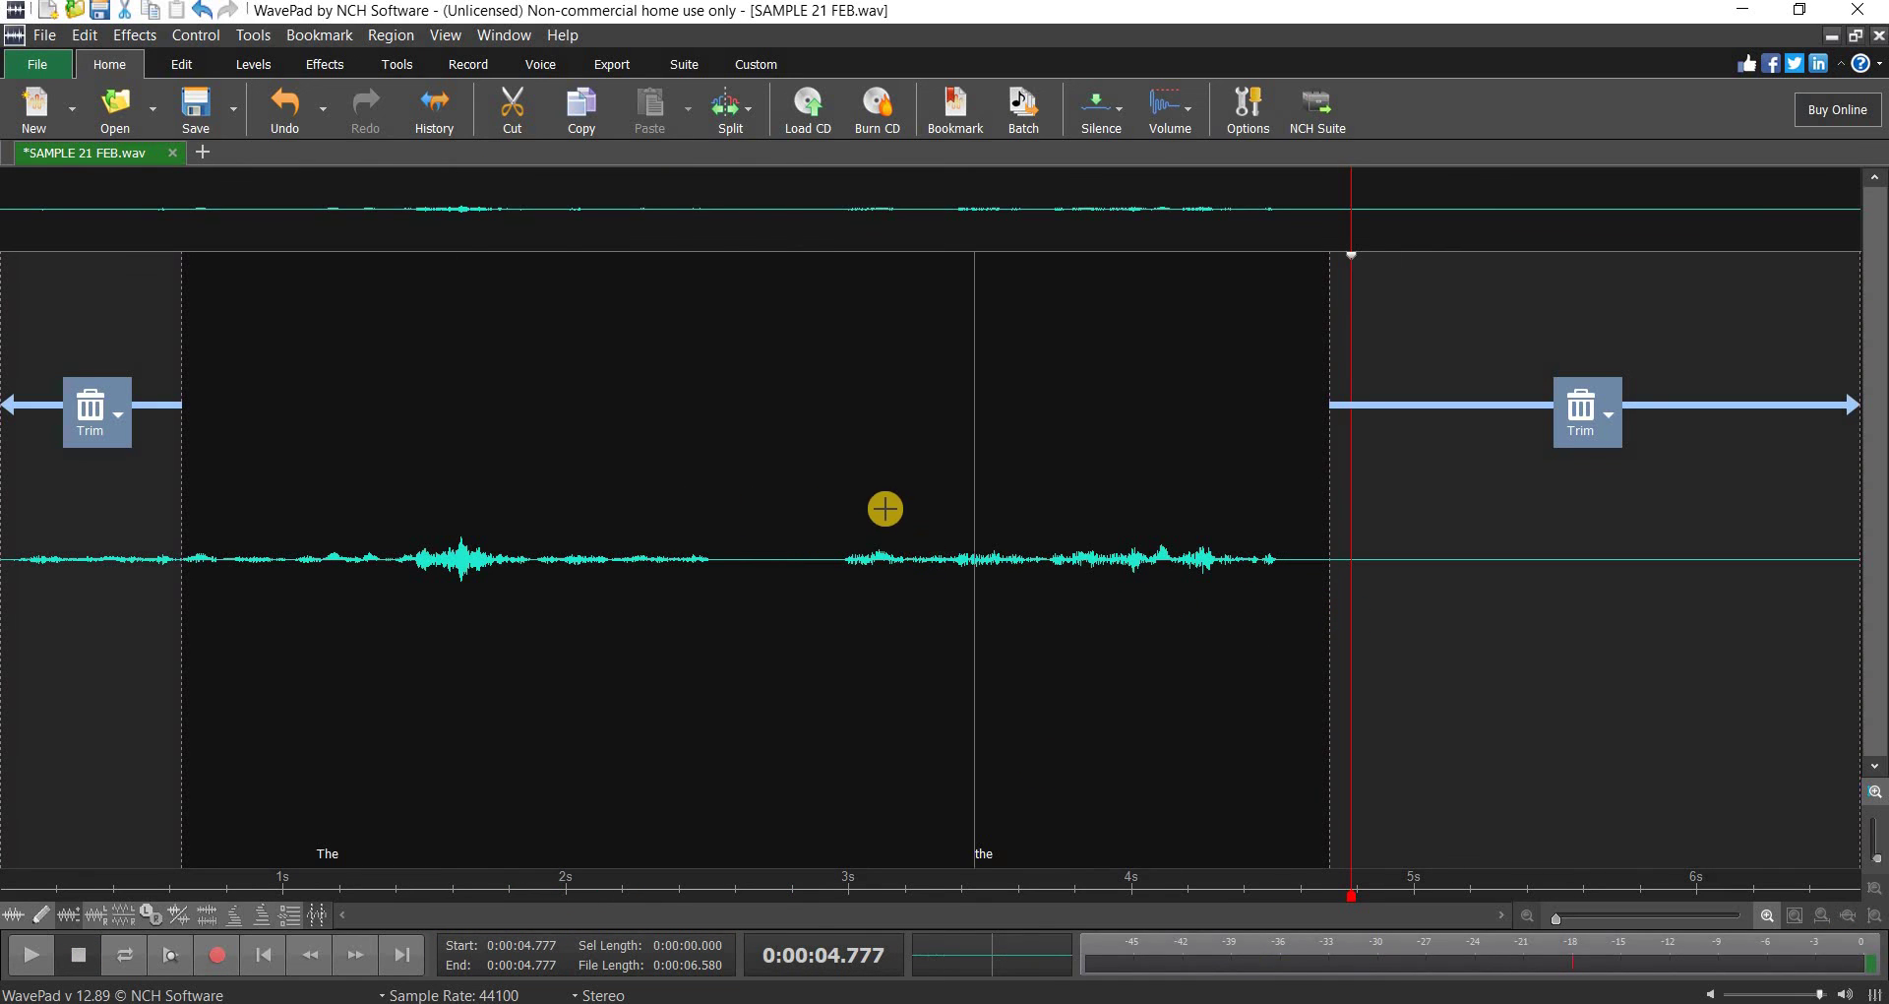
click(5, 962)
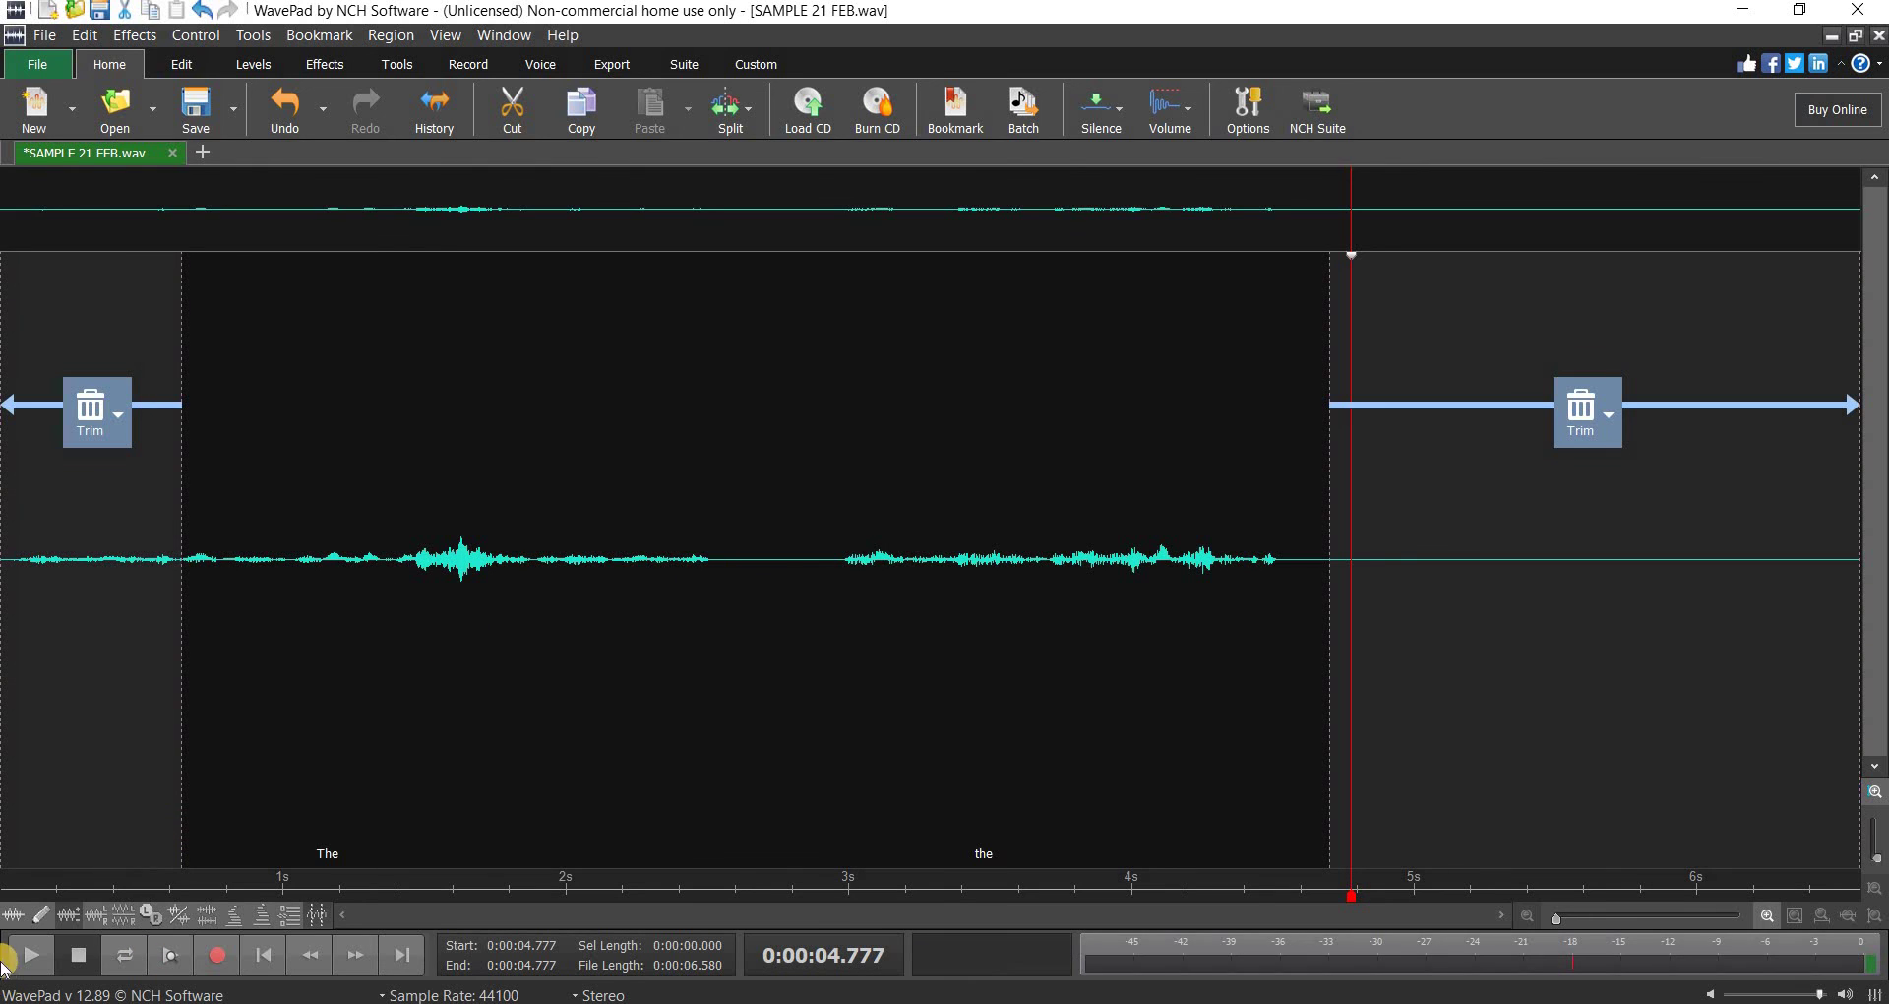
click(28, 961)
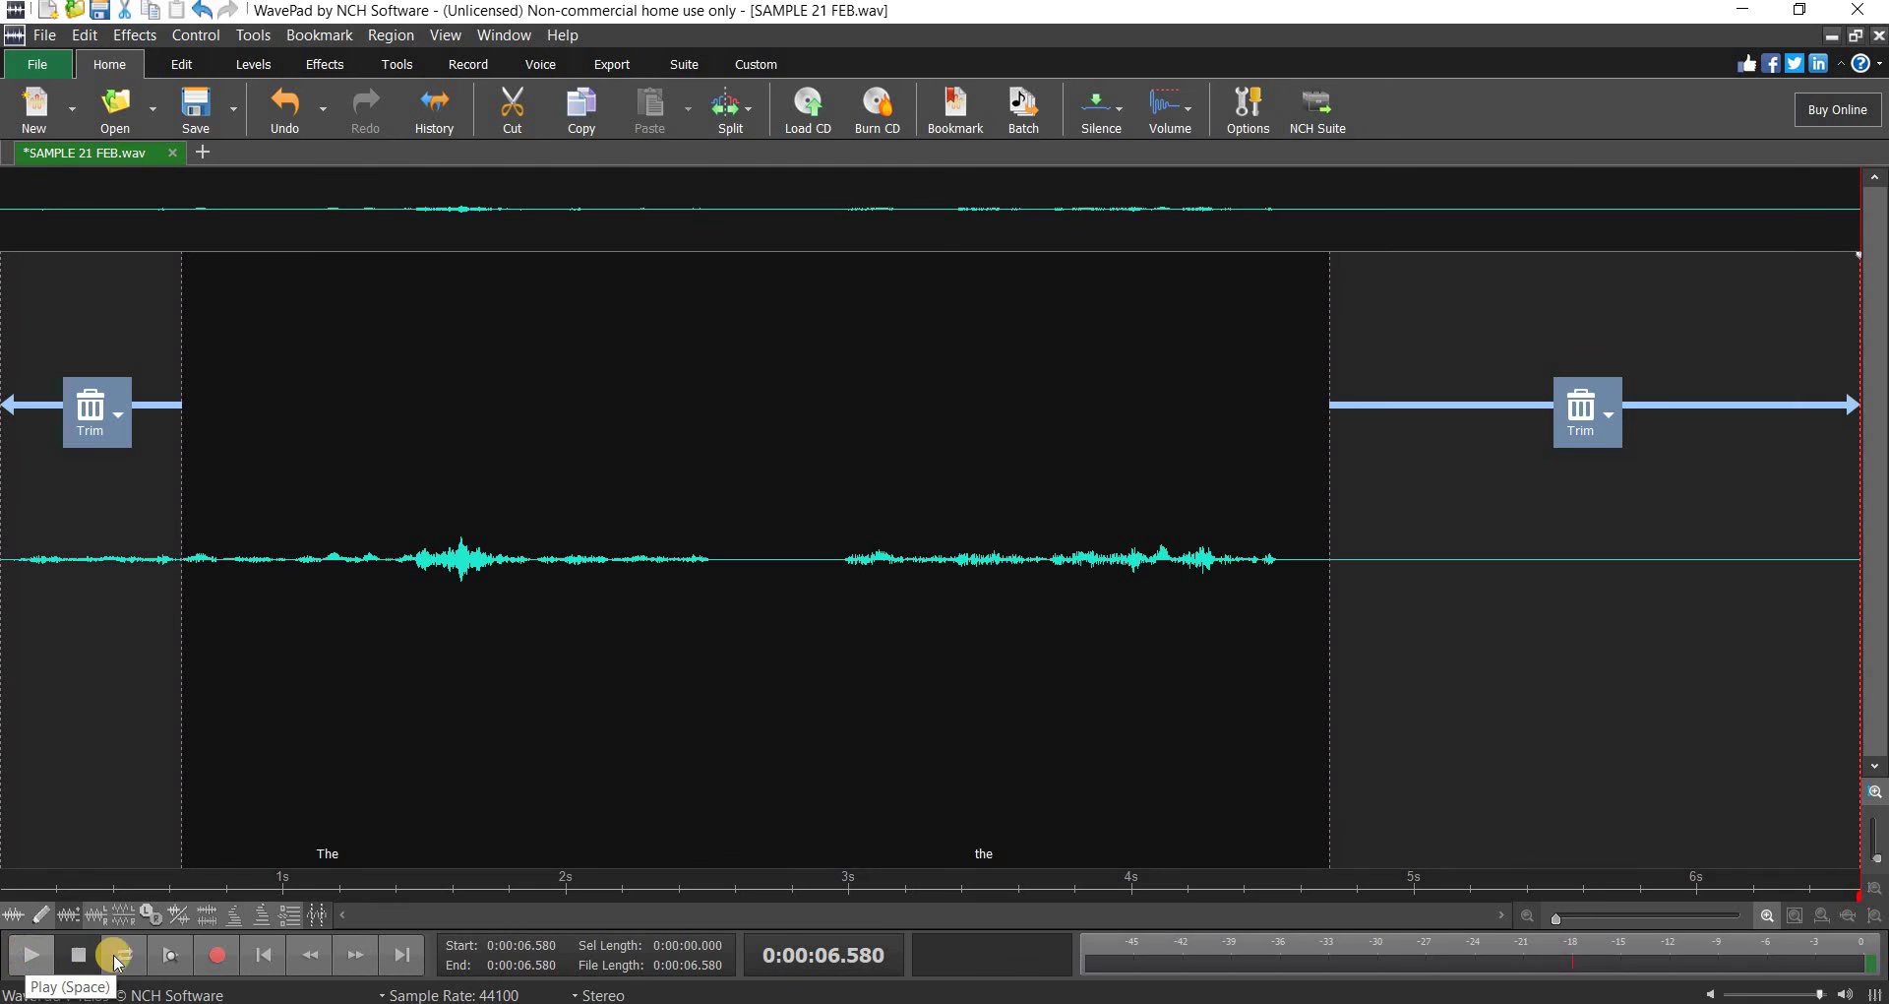
- Save the cleaned audio as SAMPLE 21 FEB on the Desktop, replacing the existing WAV, with uncompressed PCM and 16-bit sample size
click(55, 39)
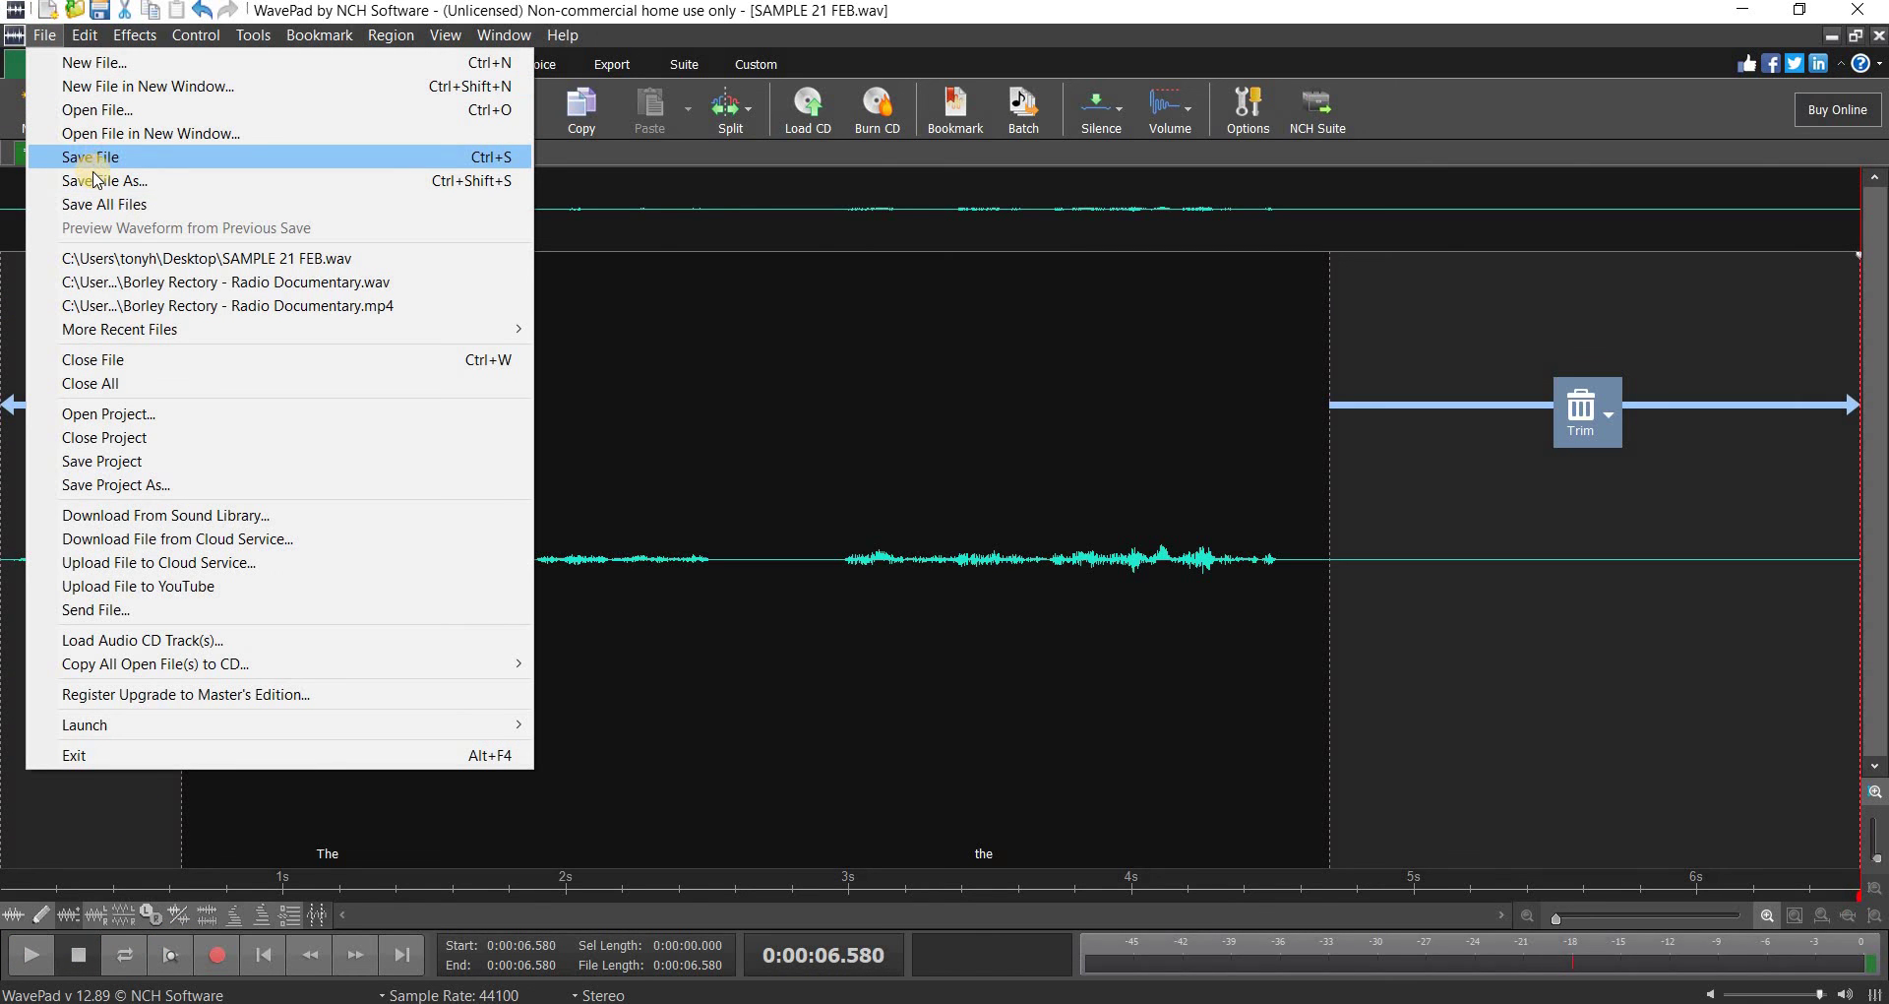
click(96, 180)
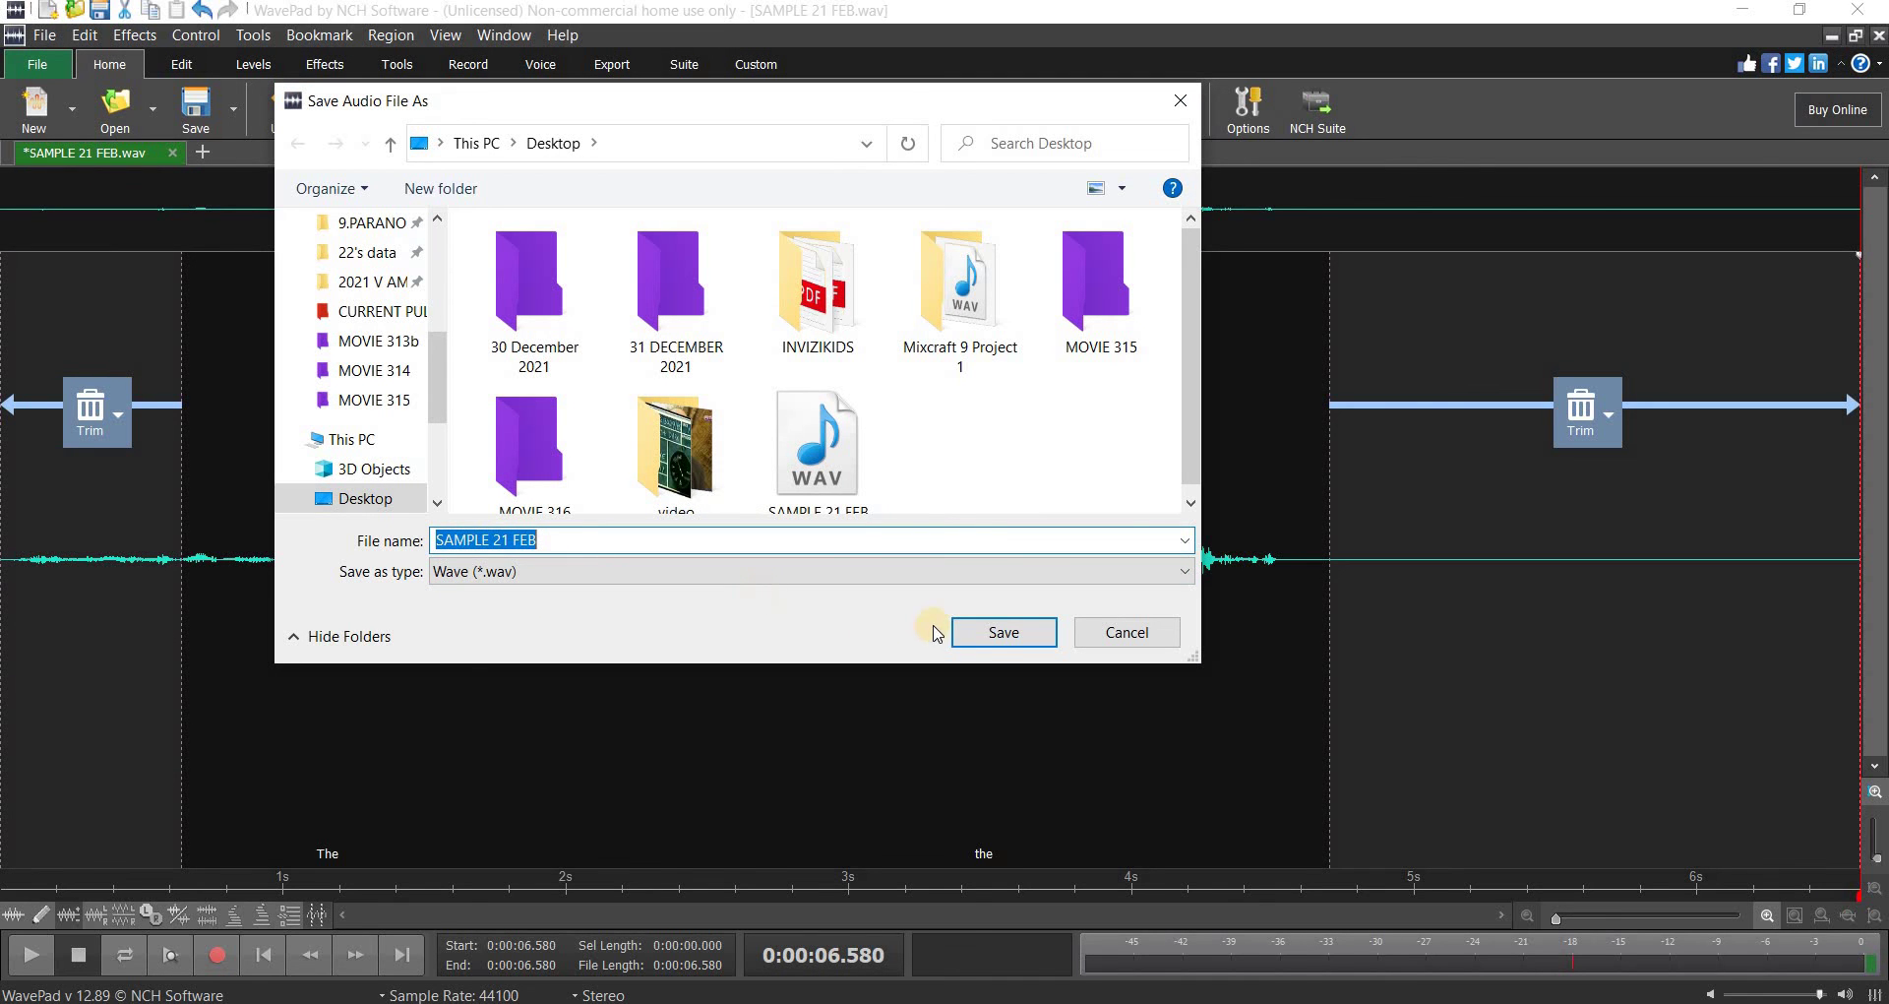
click(983, 633)
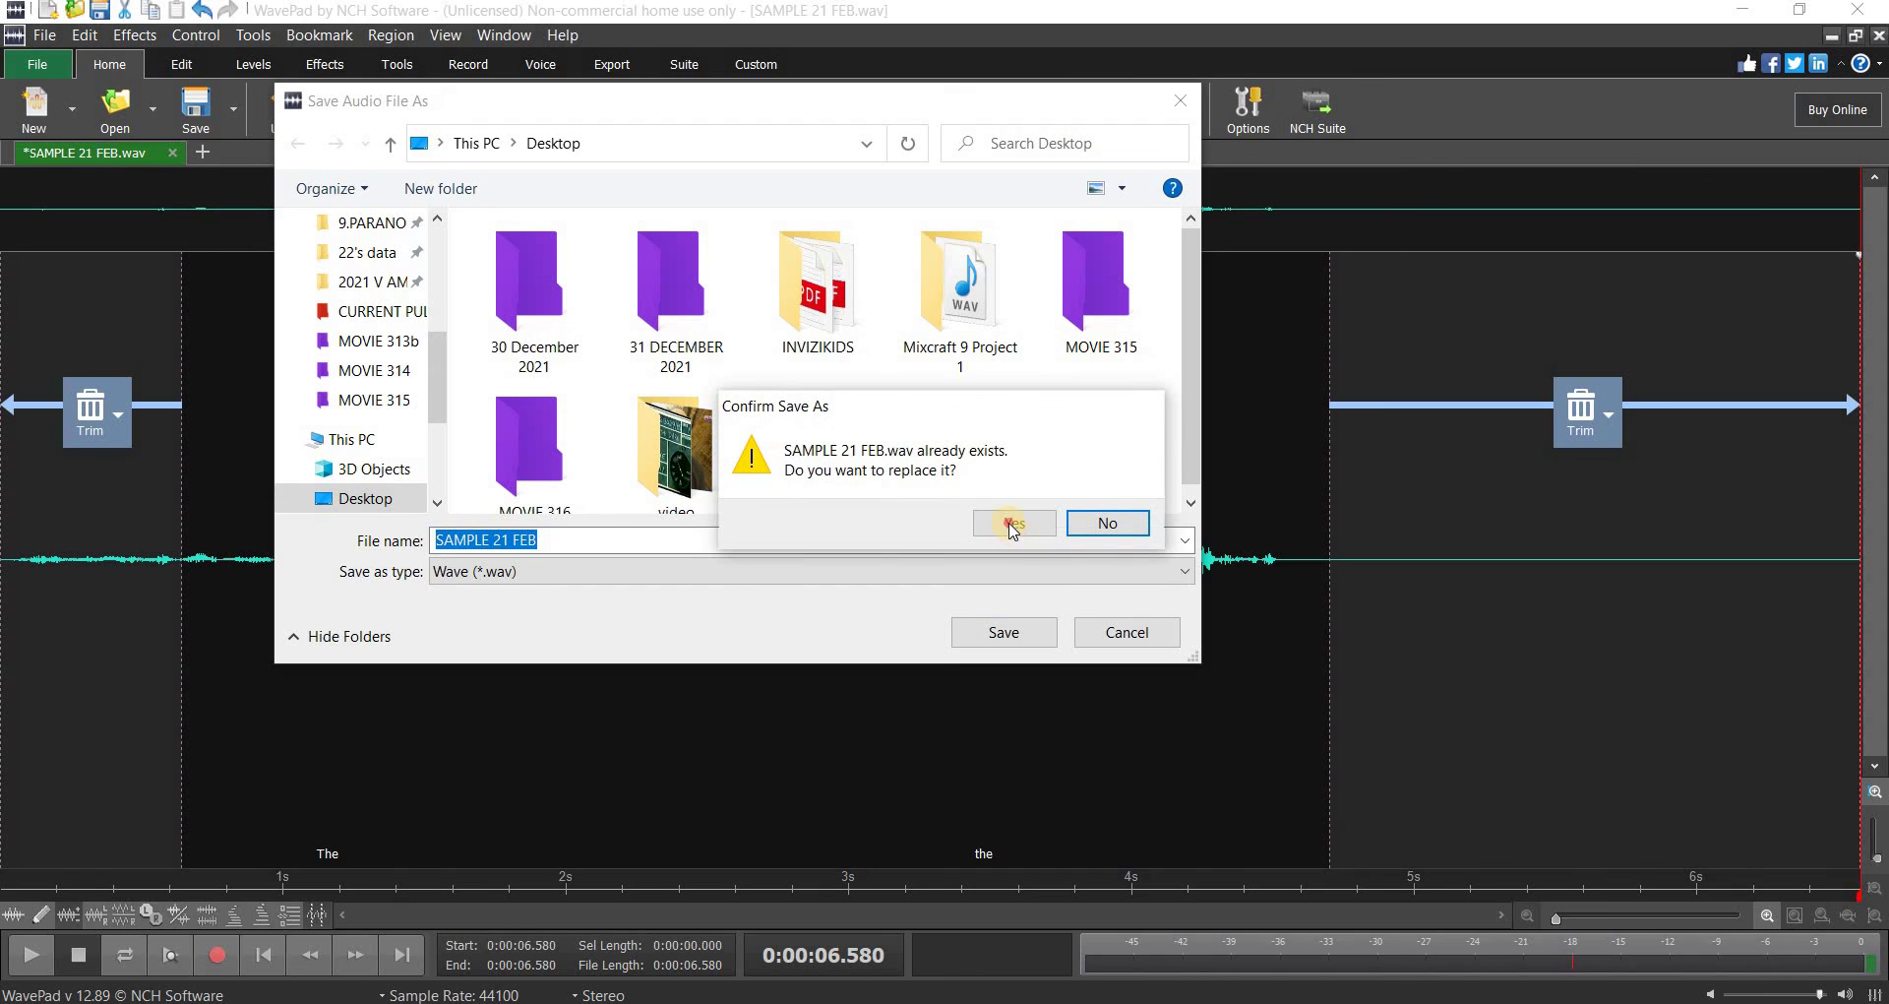
click(1012, 525)
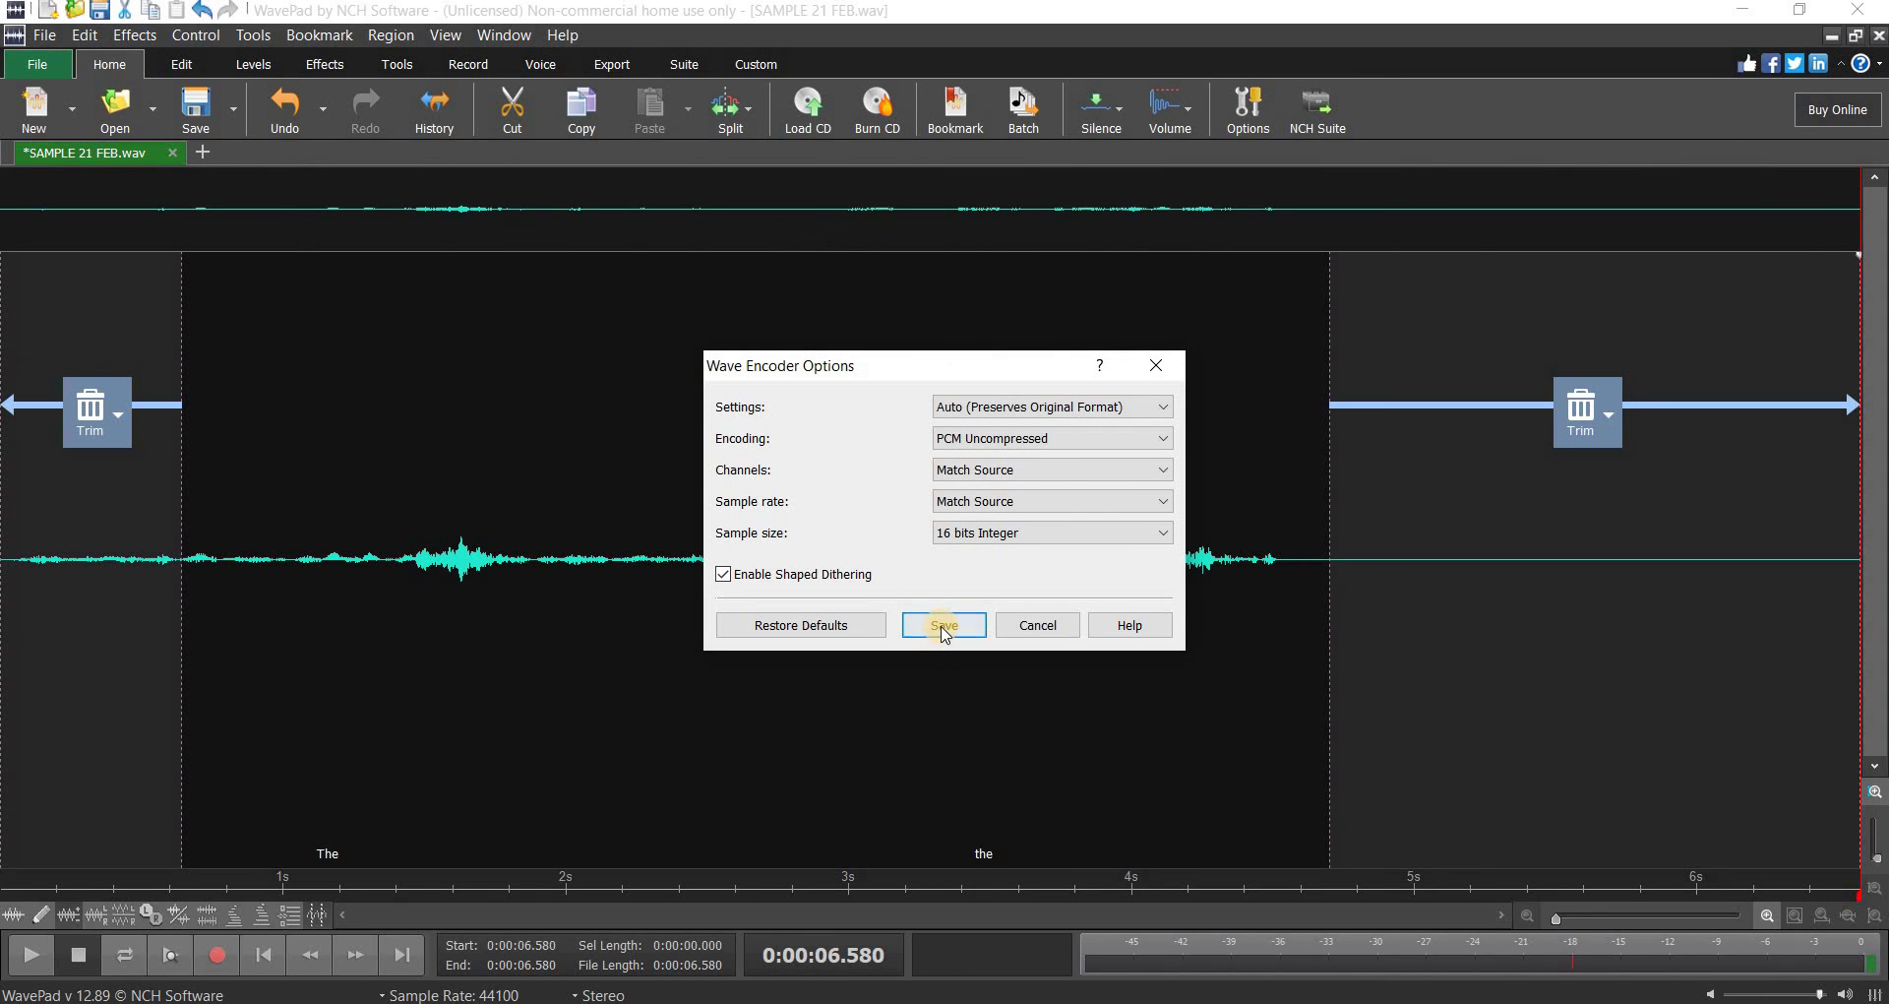
key(Return)
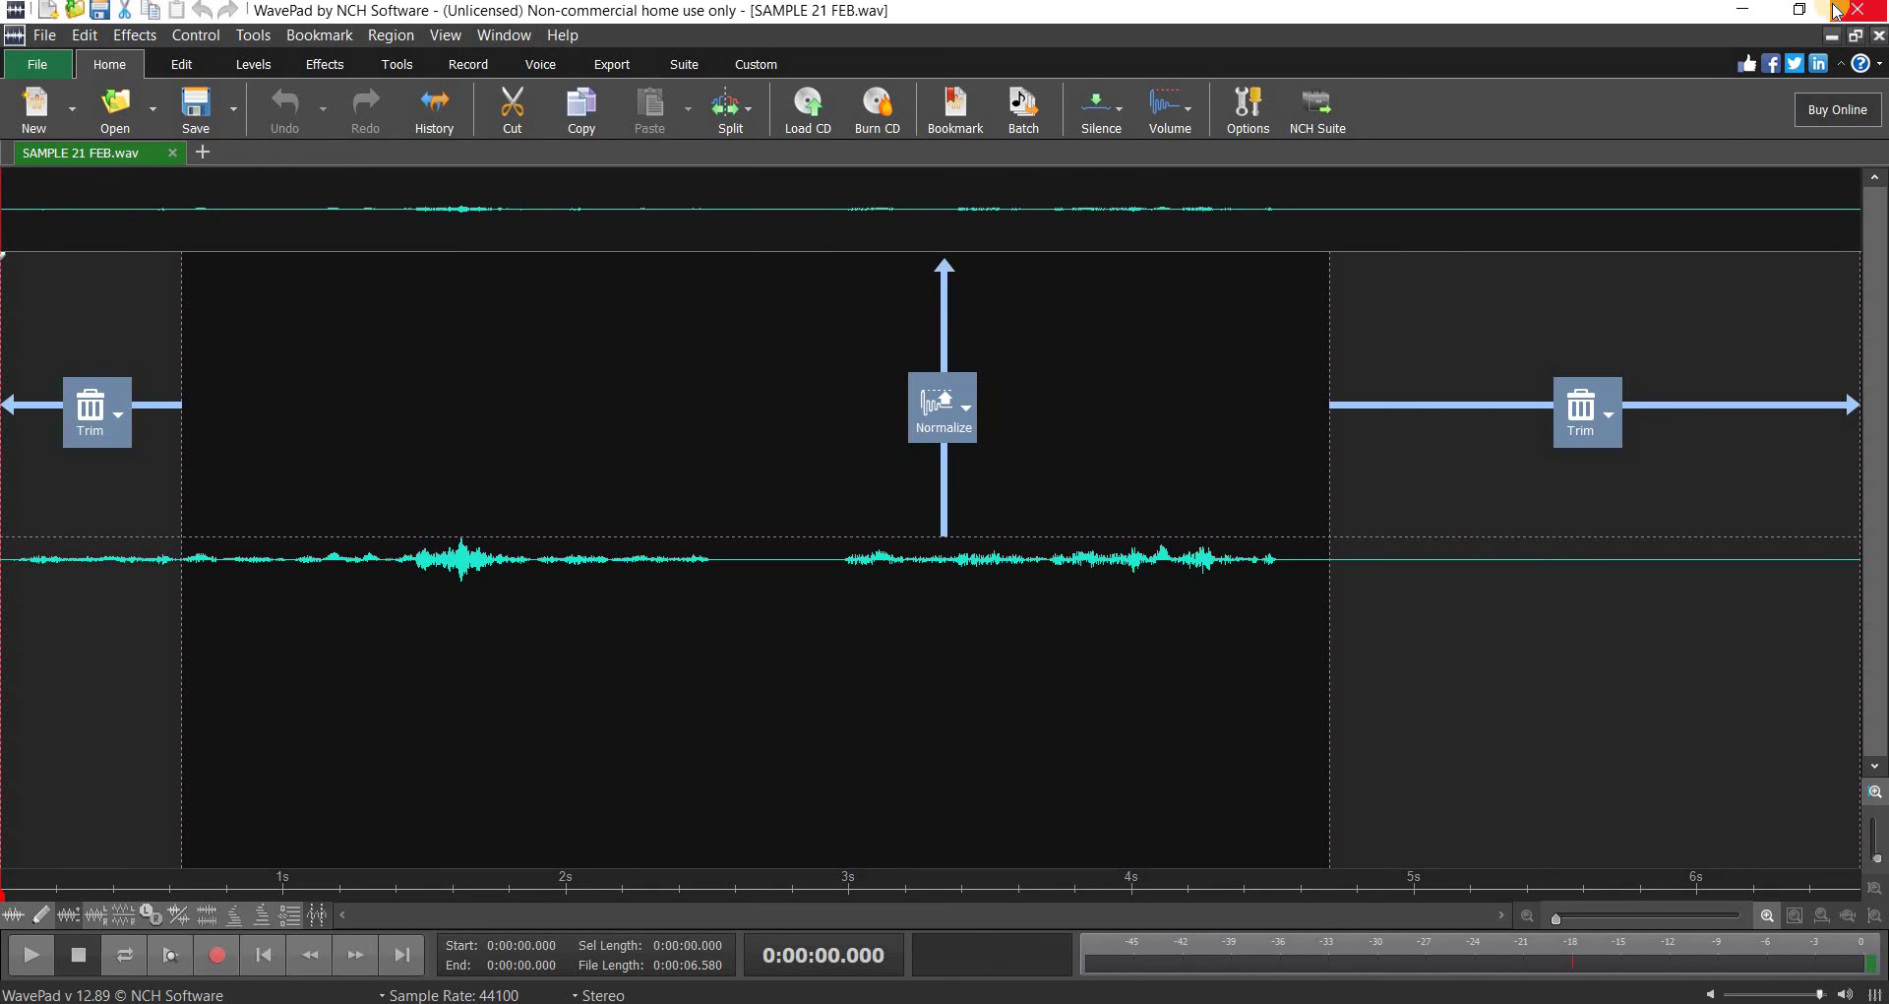
- Exit WavePad and preview the saved SAMPLE 21 FEB file from the desktop in the media player
click(1836, 12)
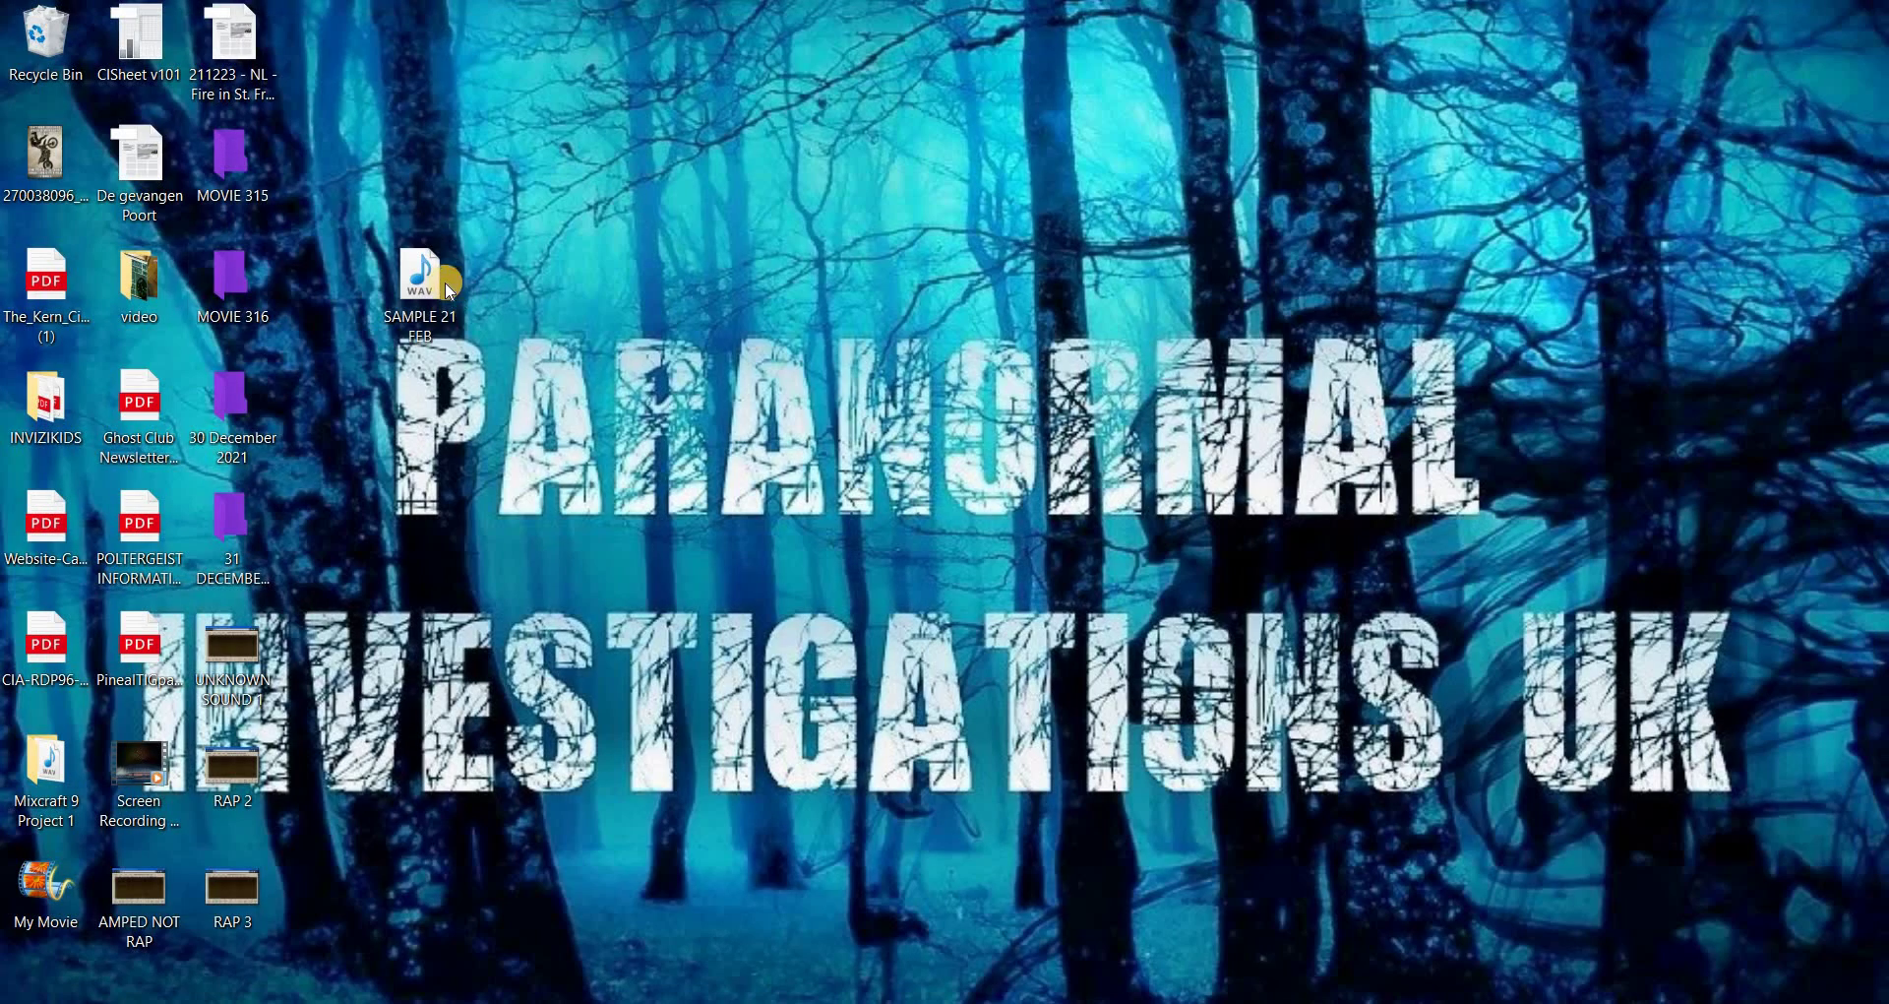
double_click(423, 280)
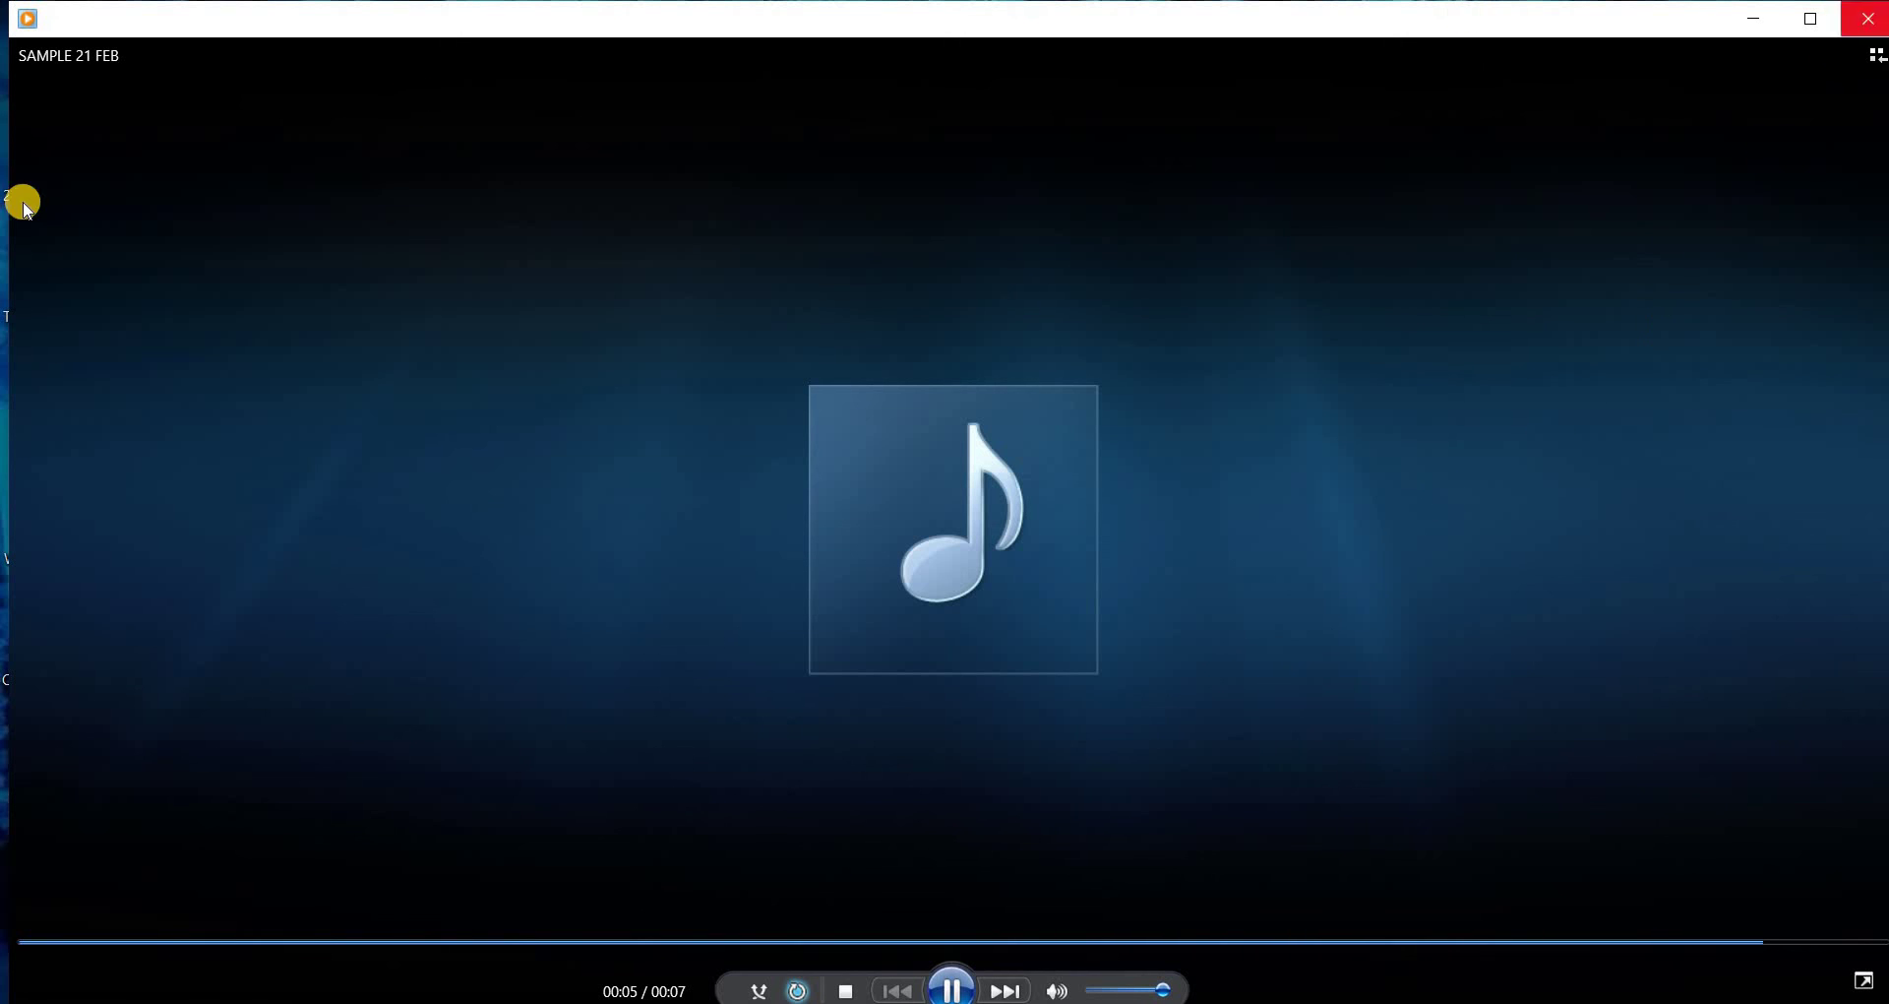
key(alt+F4)
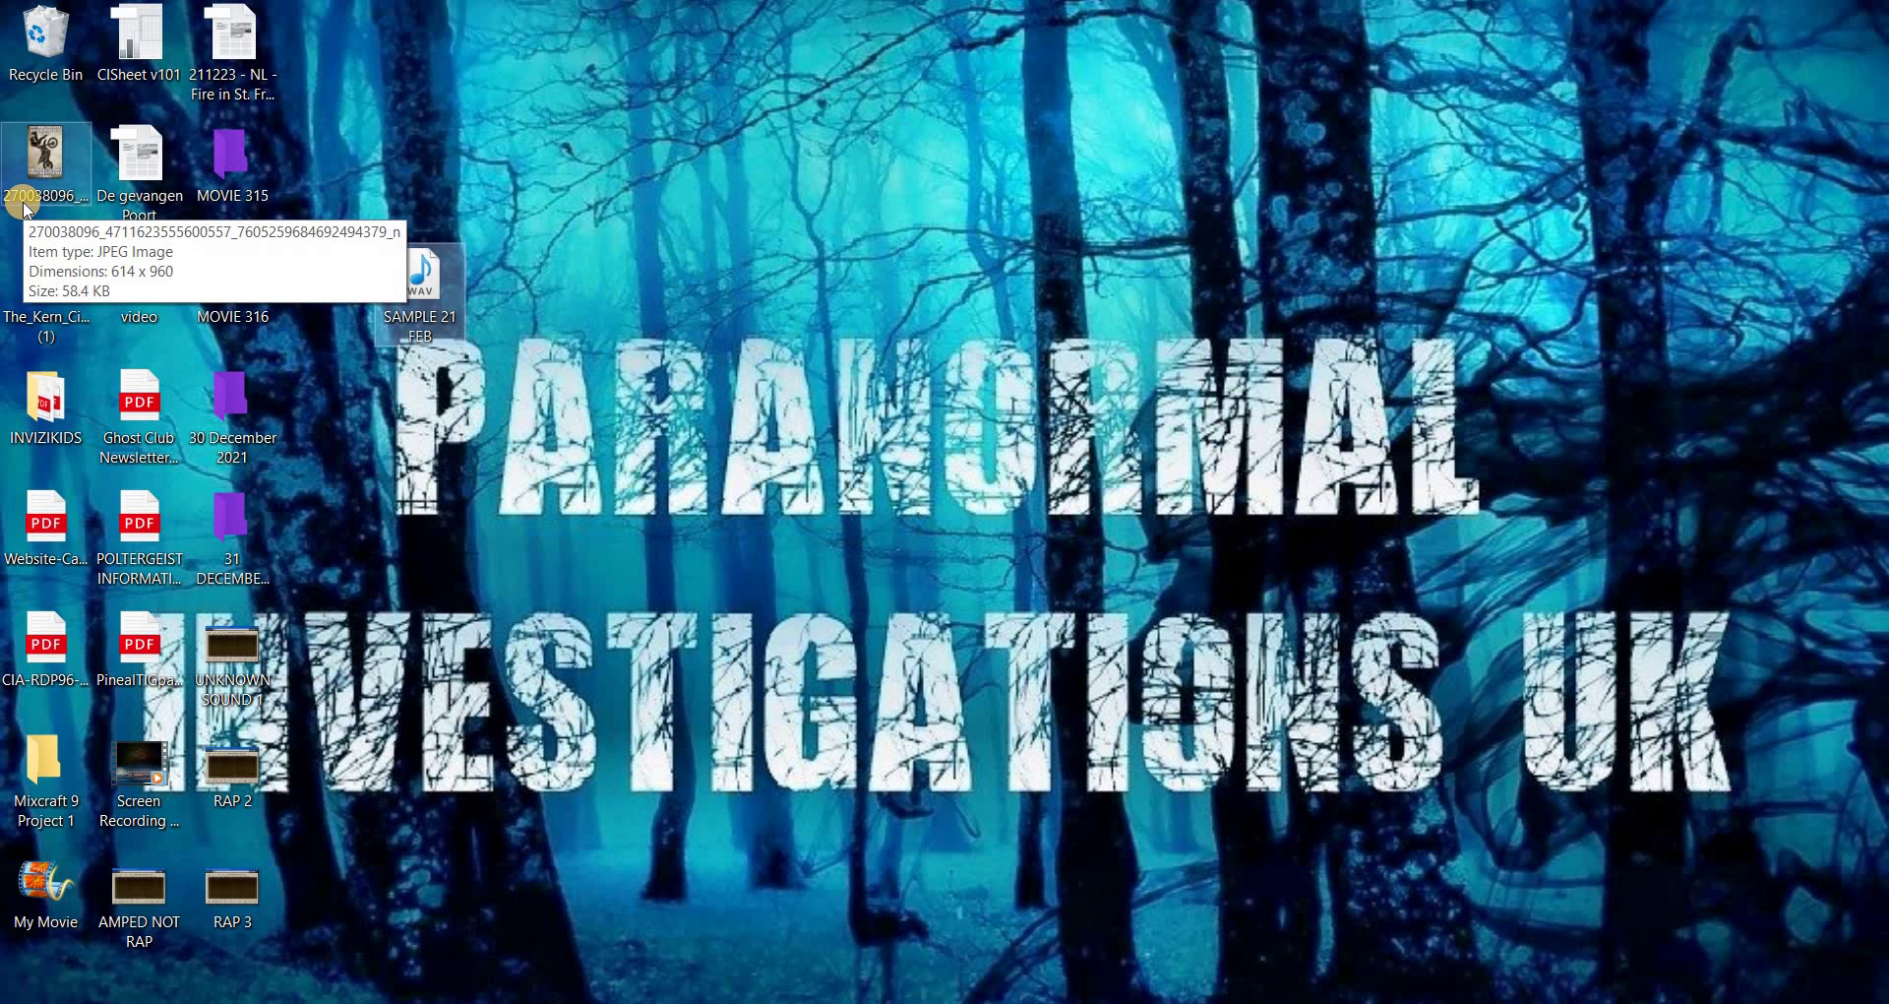